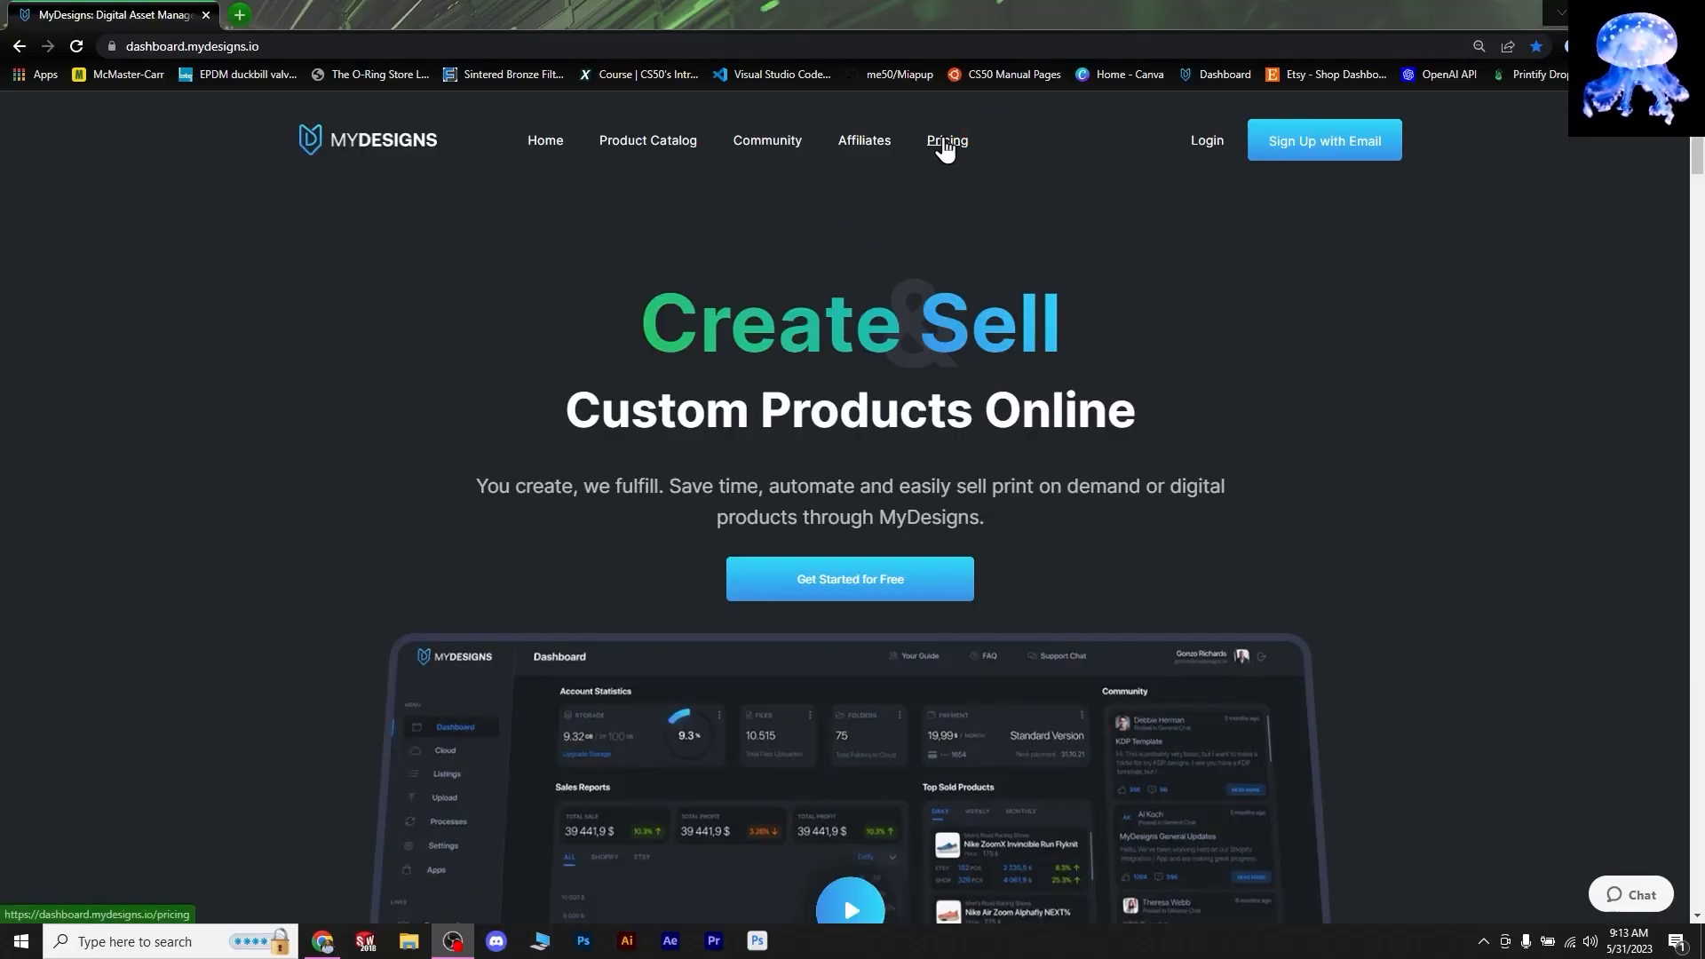
# - Open the Pricing page and scroll through the Free, Pro and Pro Plus plan comparison
pyautogui.click(945, 144)
pyautogui.scroll(-2, 714, 496)
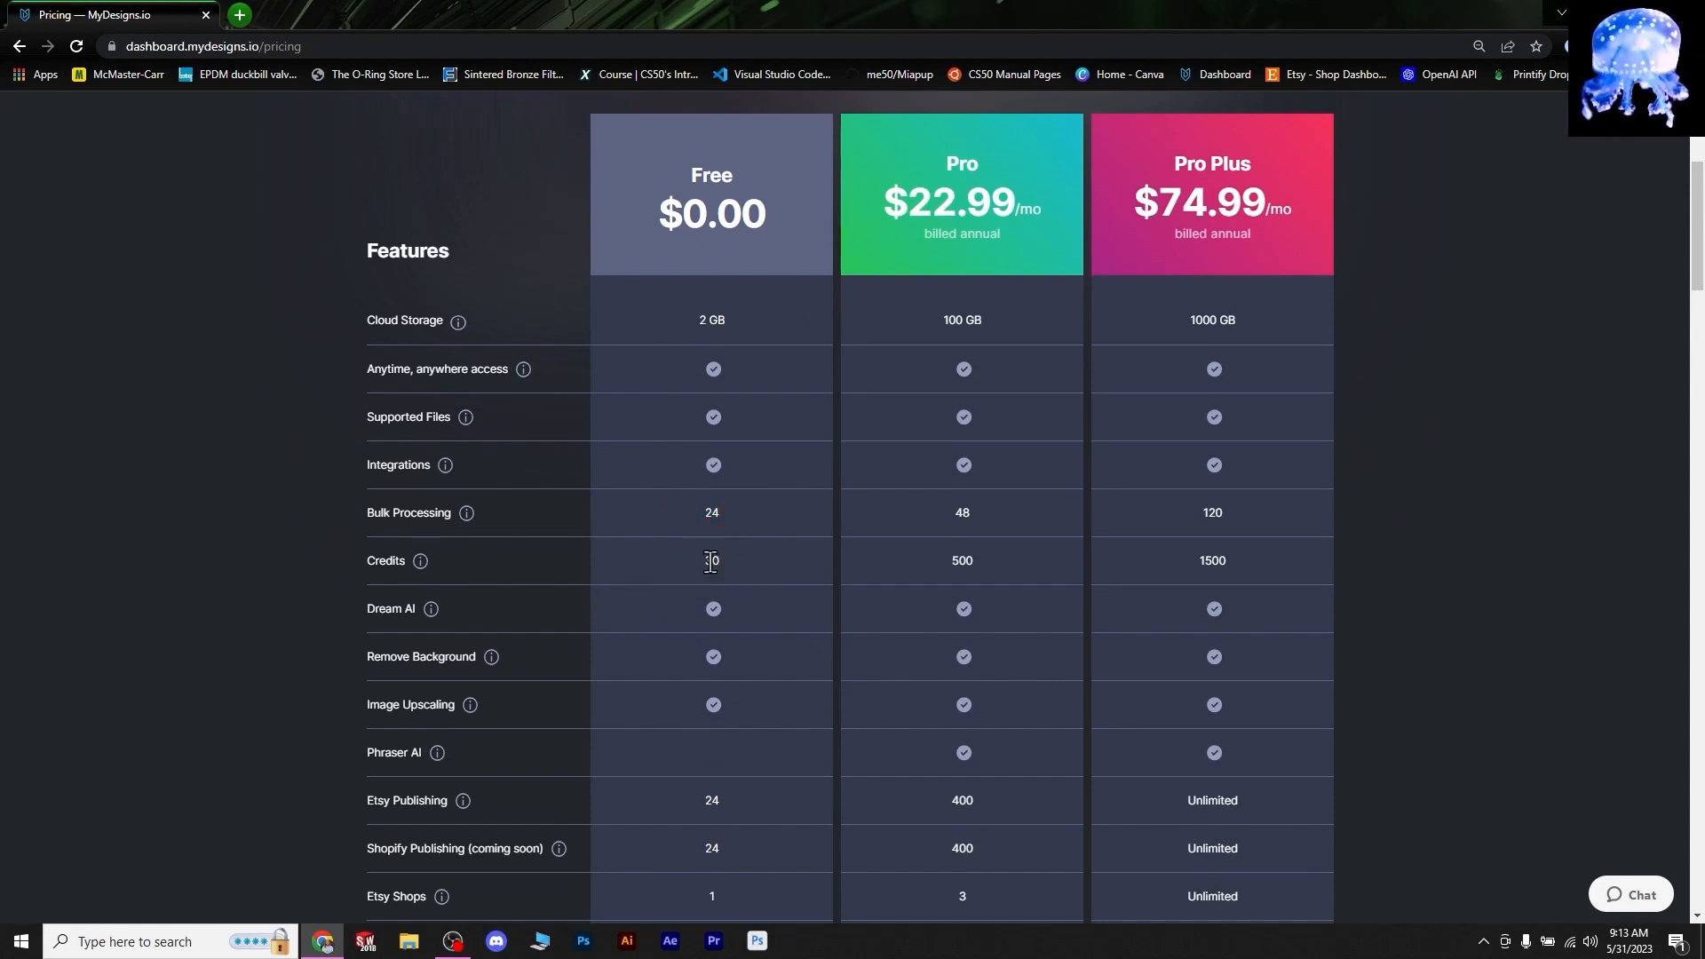
pyautogui.scroll(-2, 783, 586)
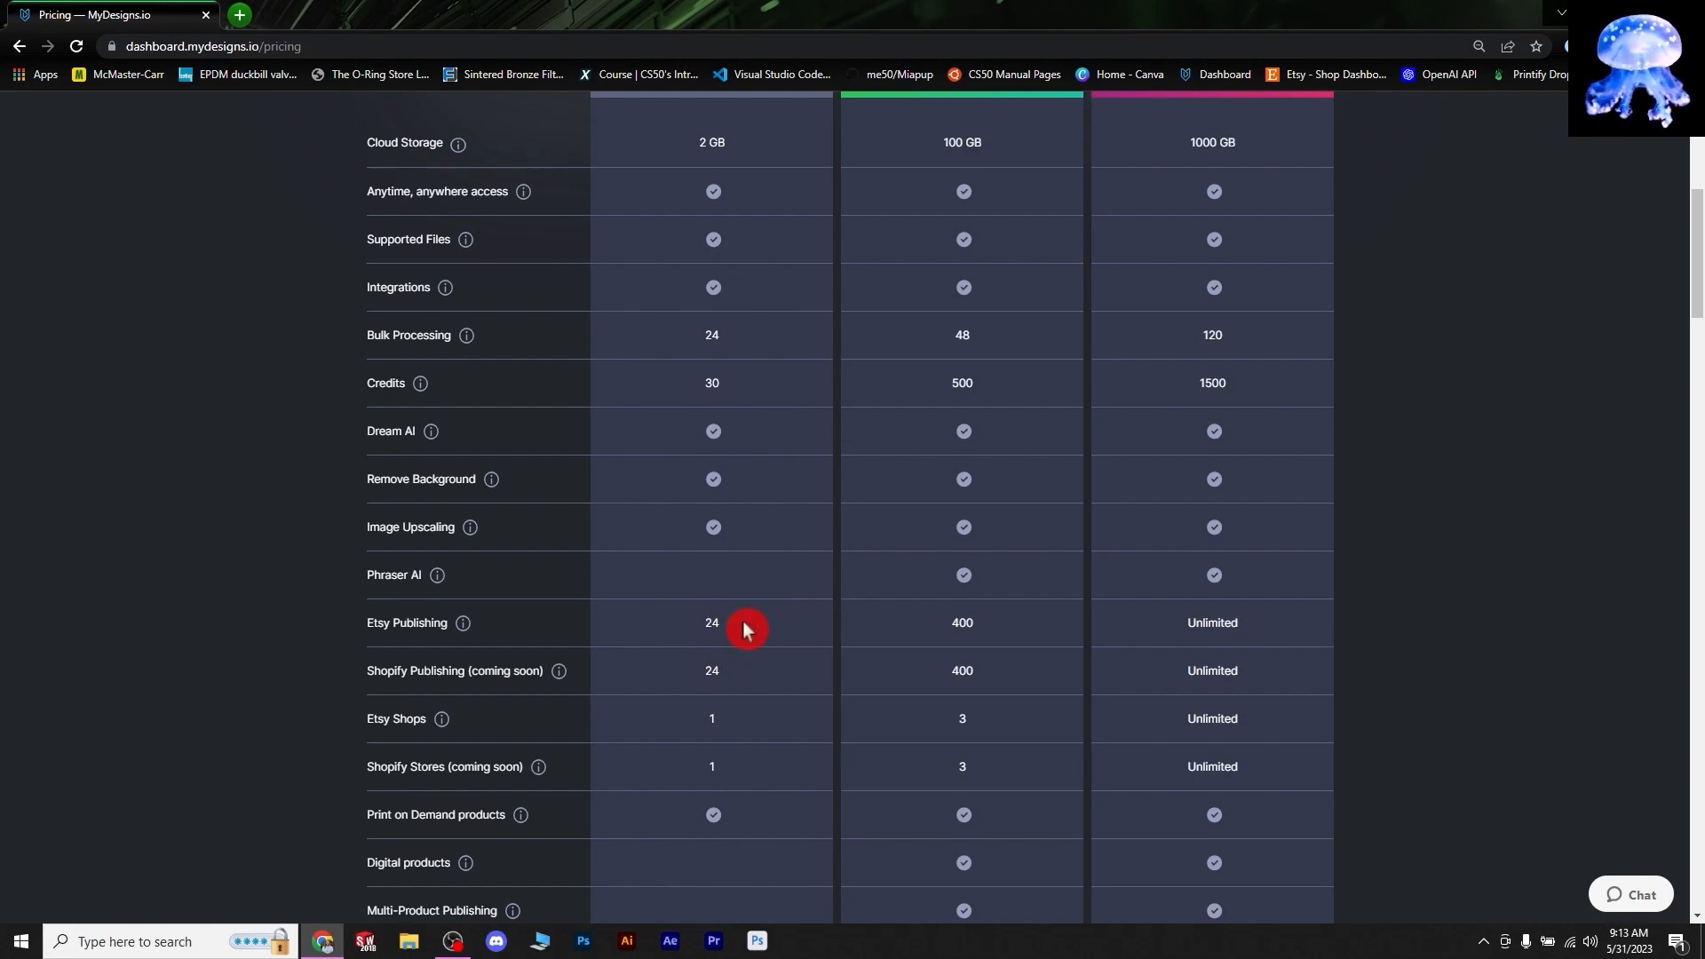
pyautogui.scroll(-4, 737, 803)
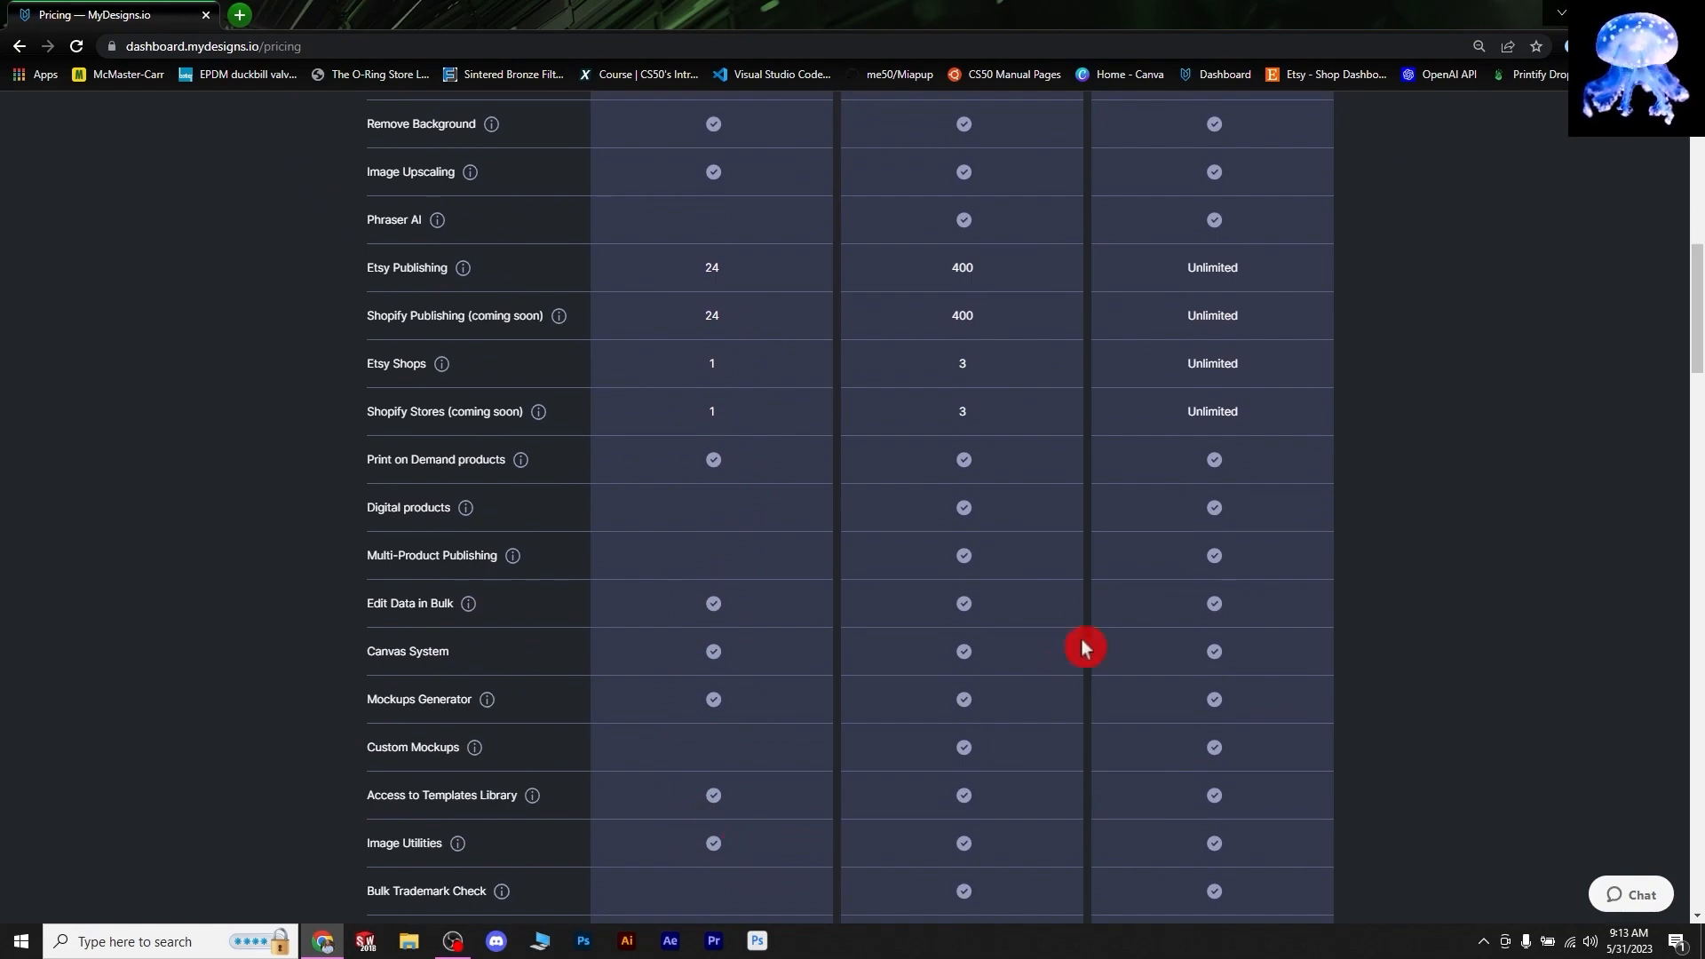
pyautogui.scroll(-7, 1064, 627)
pyautogui.scroll(17, 1208, 636)
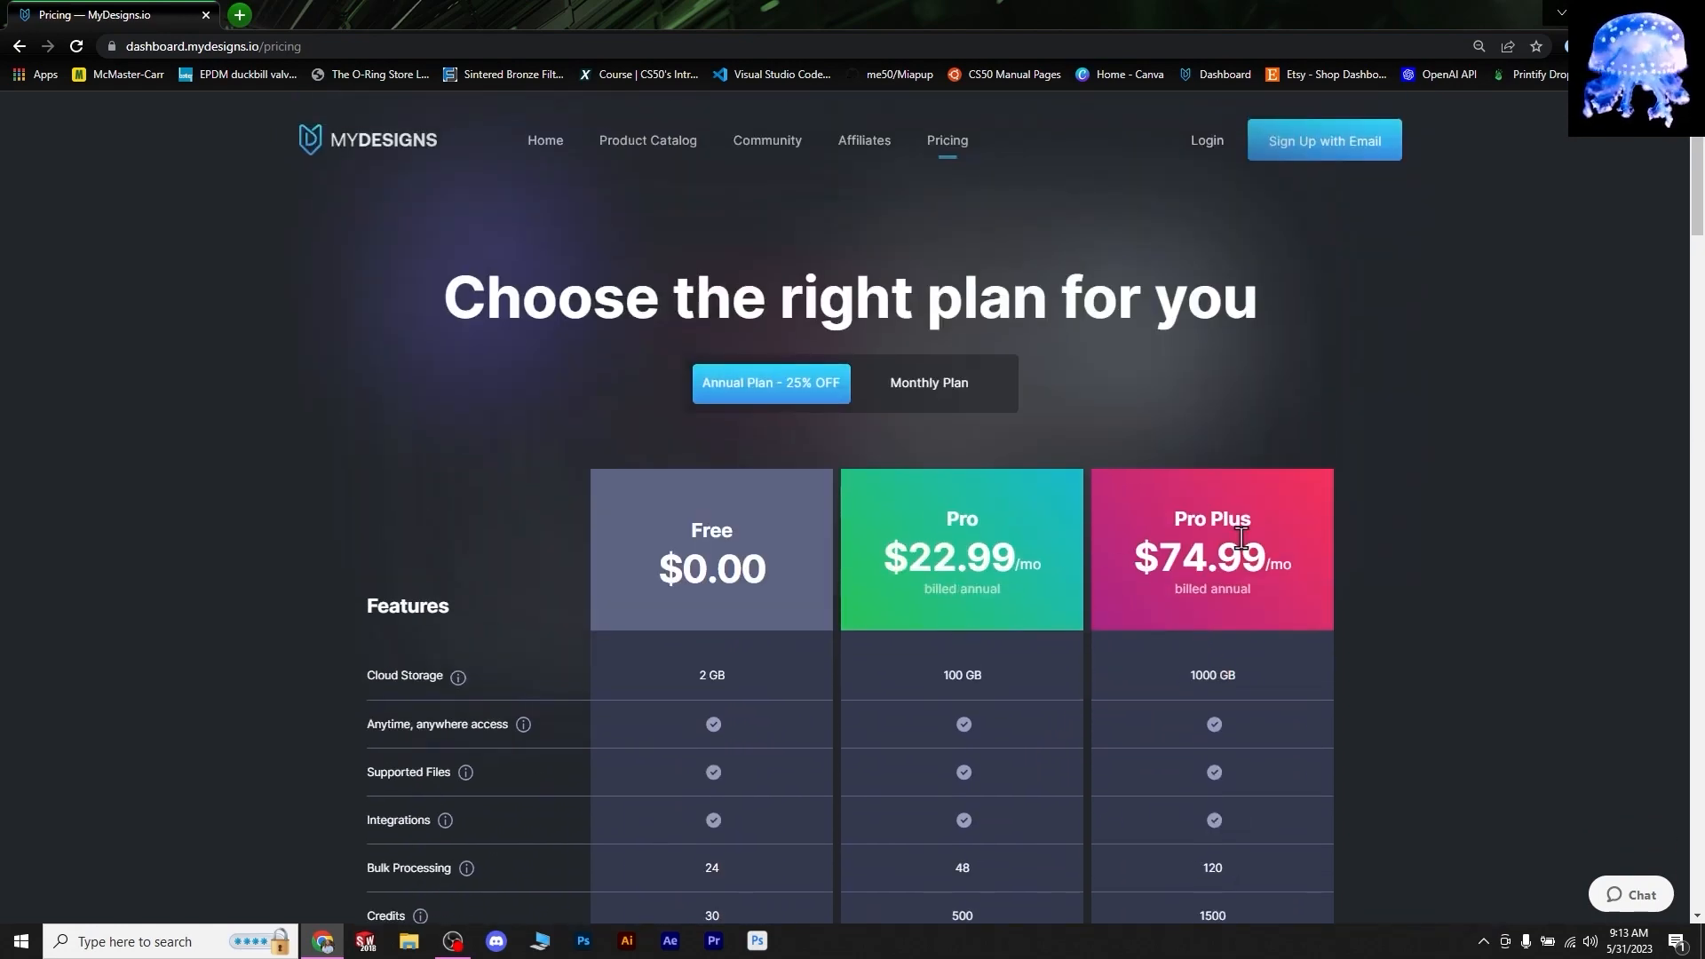
pyautogui.scroll(-4, 1372, 515)
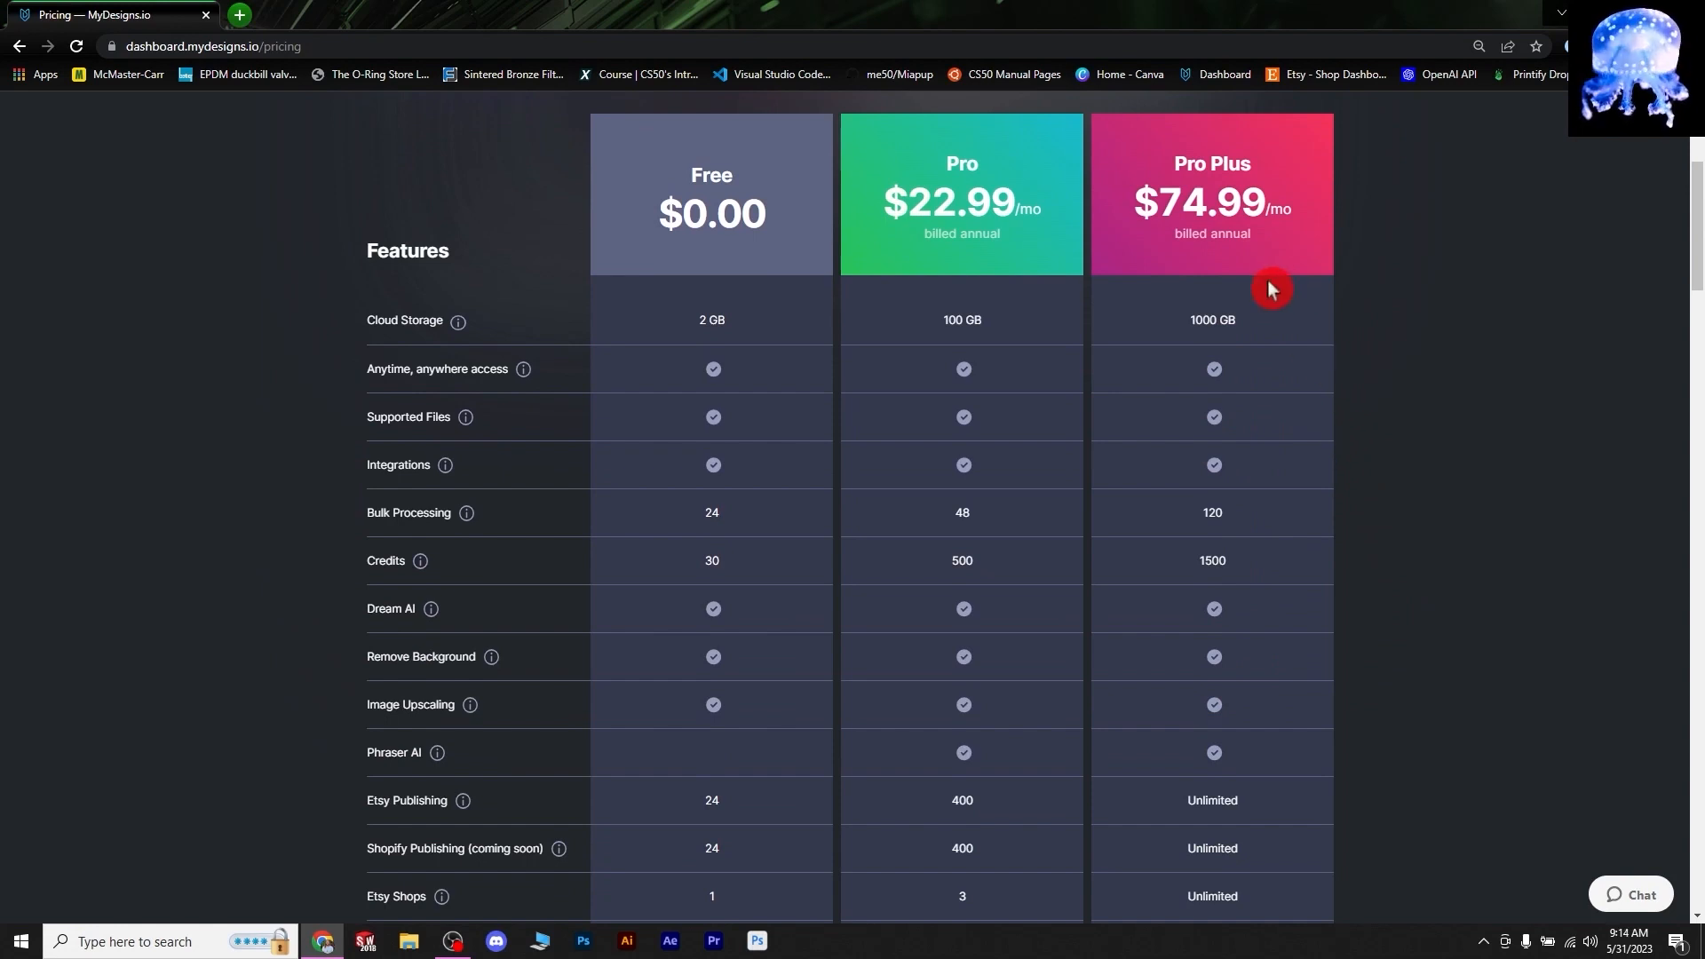
pyautogui.scroll(-9, 1288, 482)
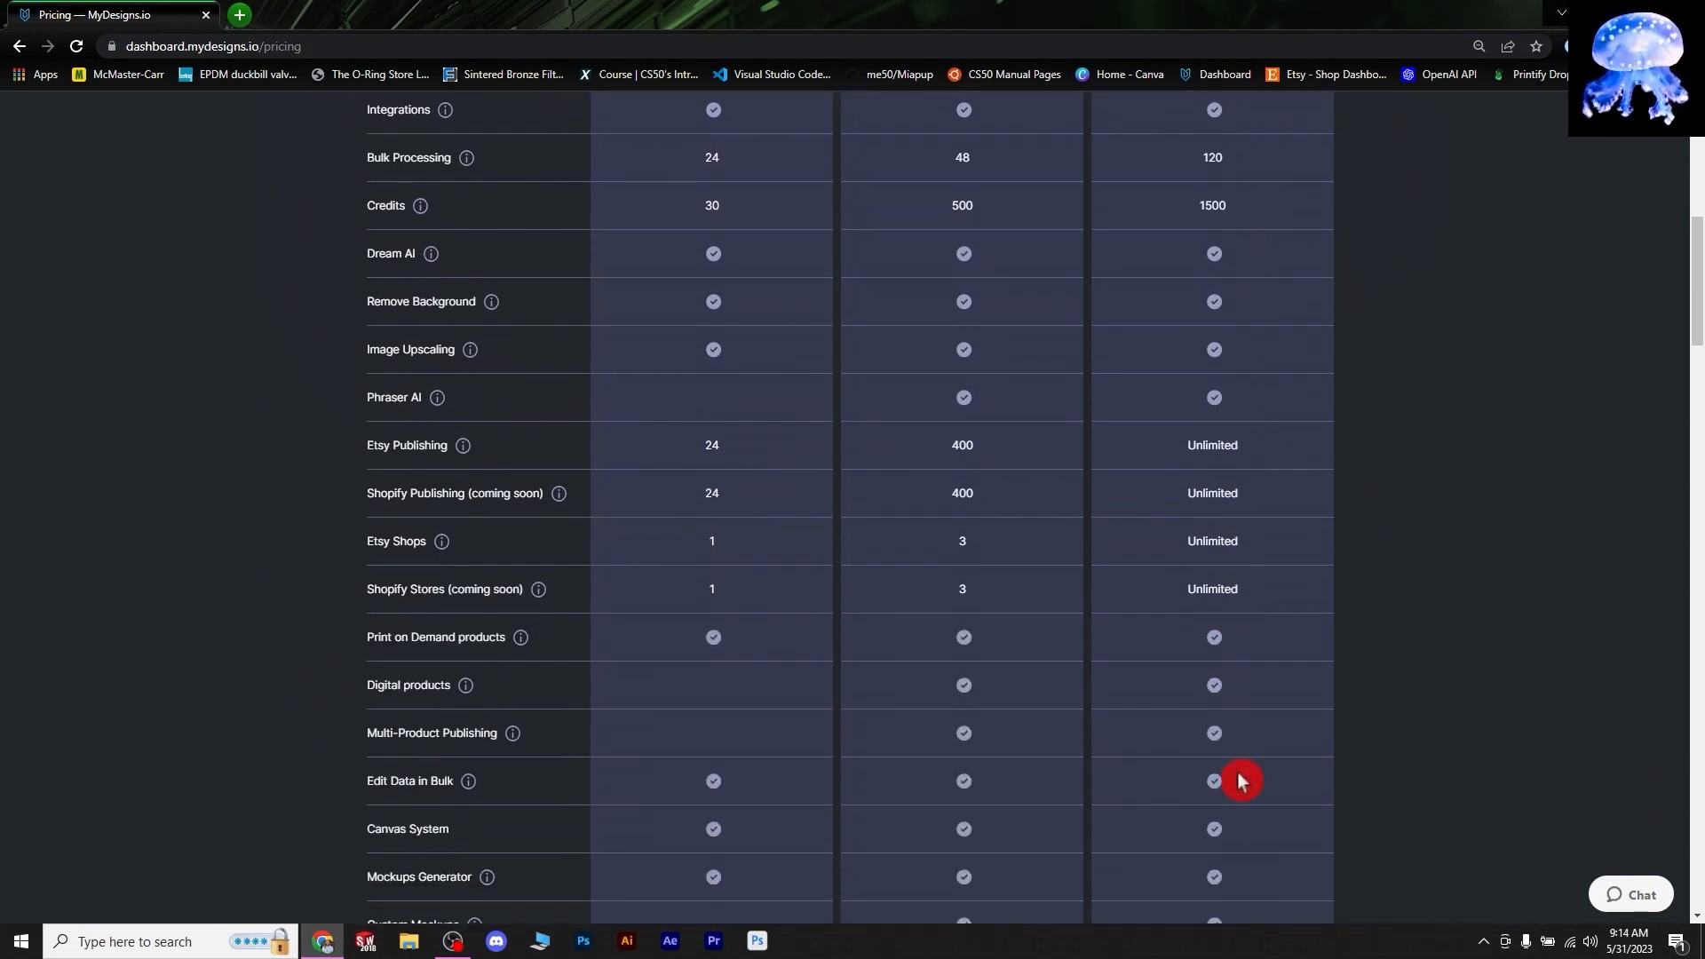
pyautogui.scroll(-4, 1222, 780)
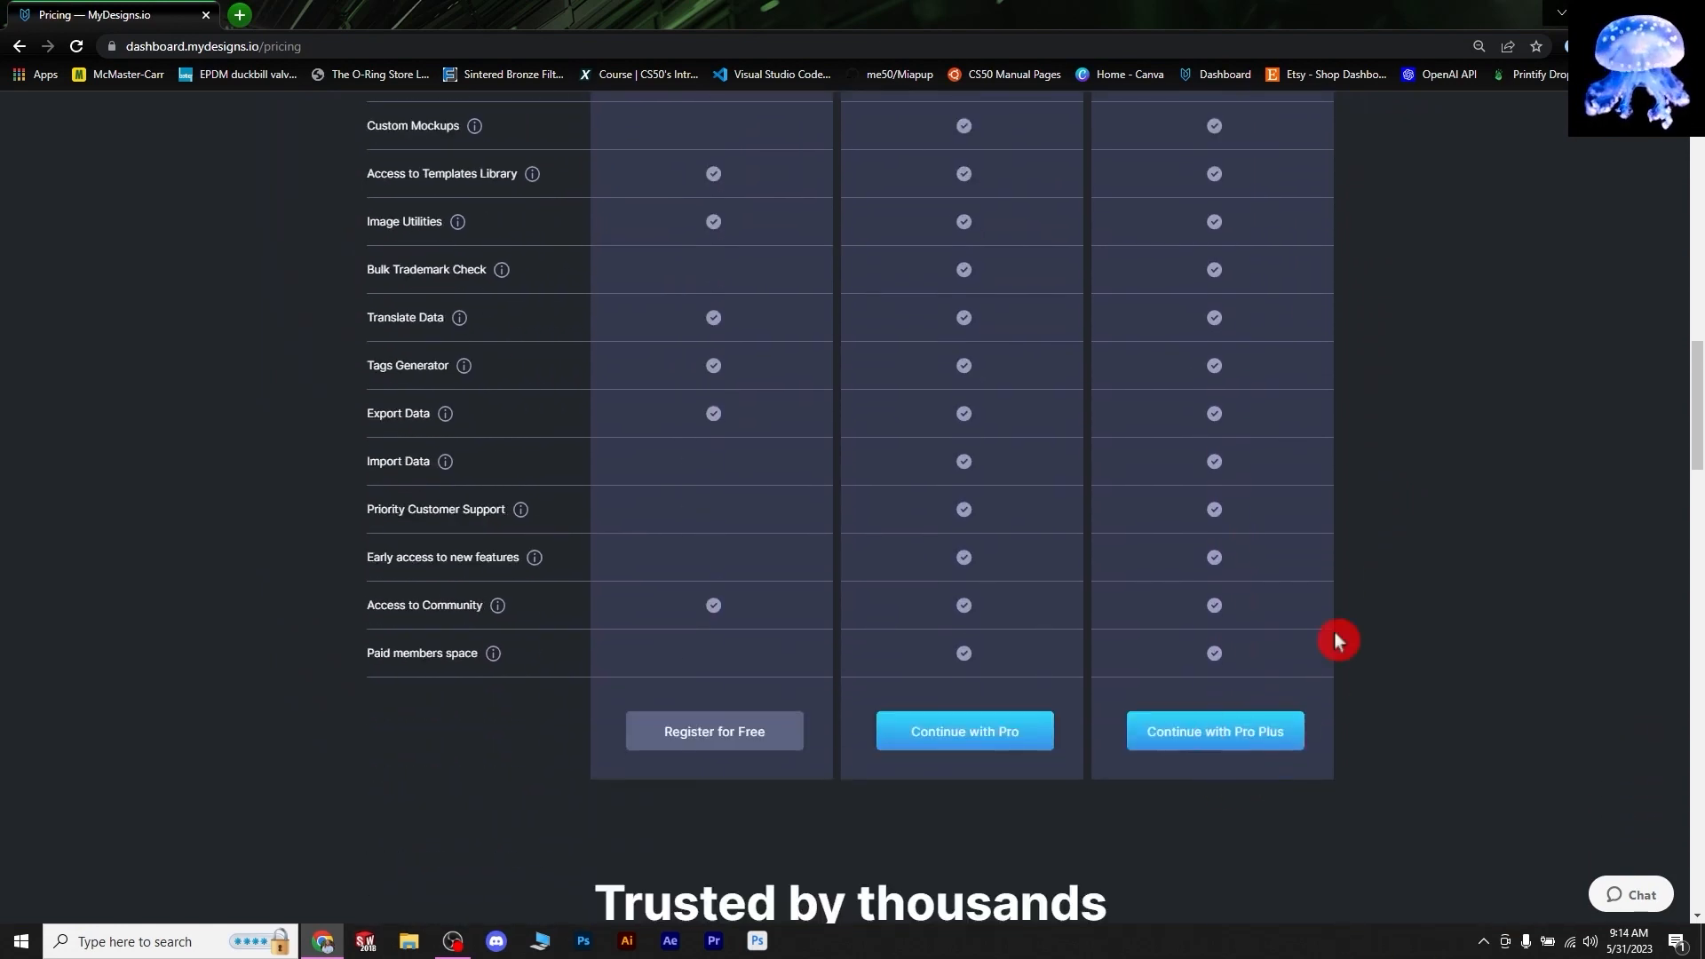
pyautogui.scroll(13, 1327, 621)
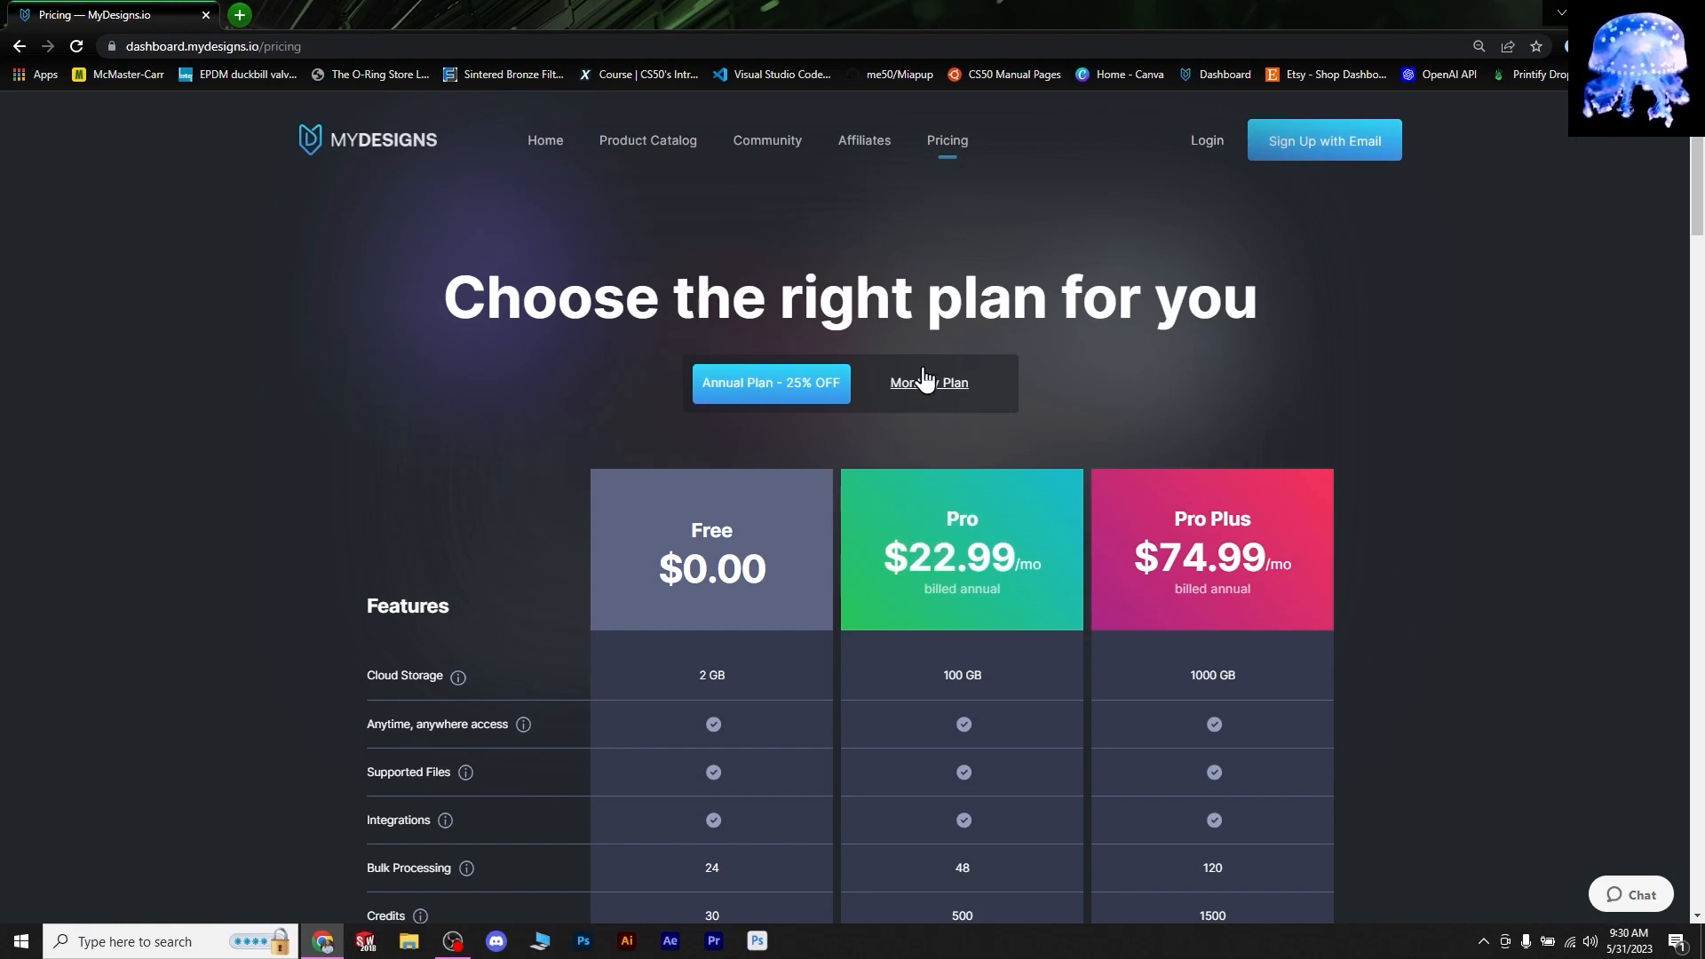
# - Switch the plan prices between Monthly ($29.99/$99.99) and Annual billing
pyautogui.click(926, 385)
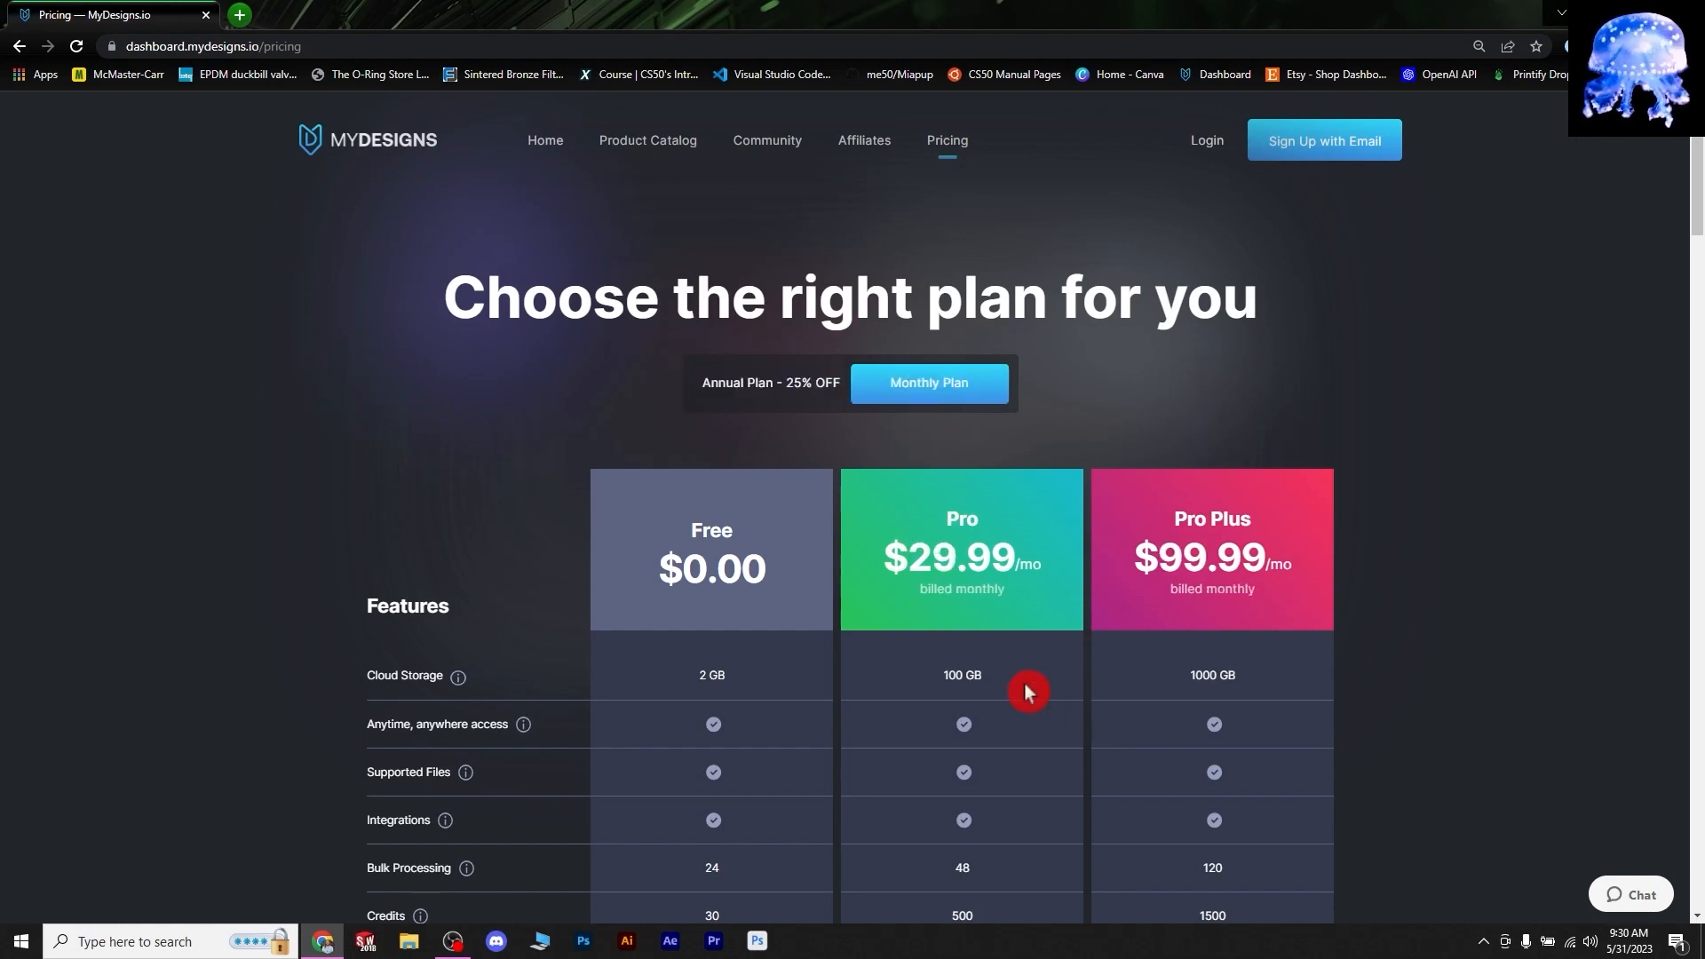
pyautogui.click(947, 519)
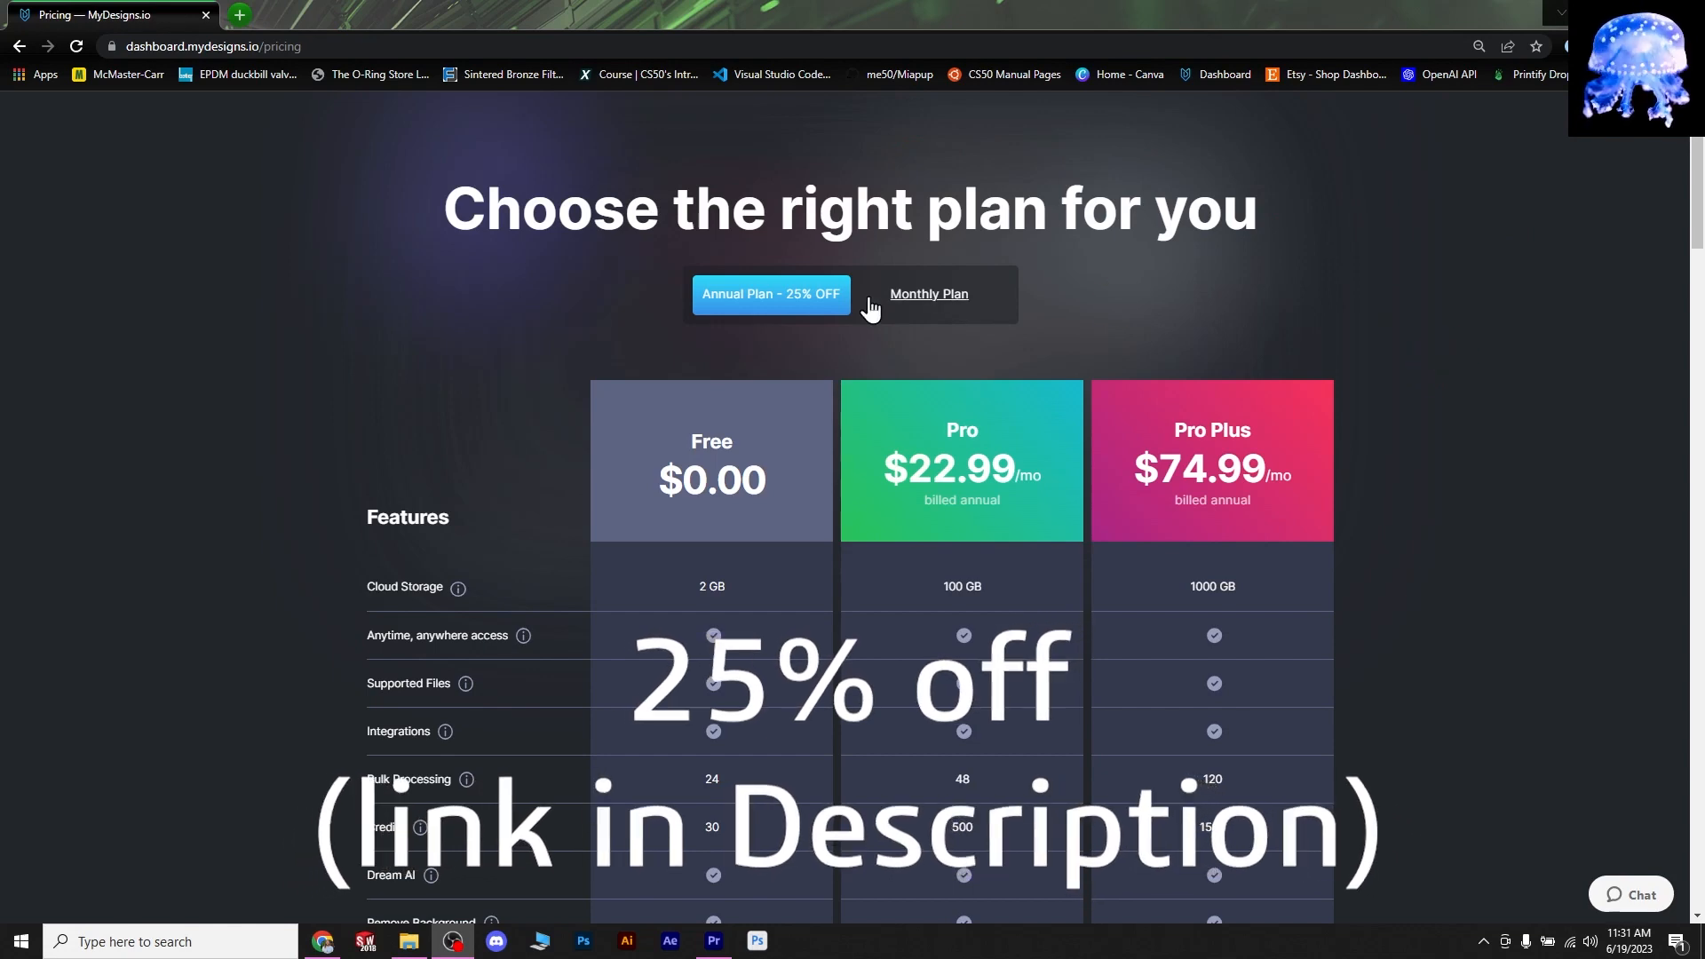
pyautogui.click(944, 311)
pyautogui.click(765, 297)
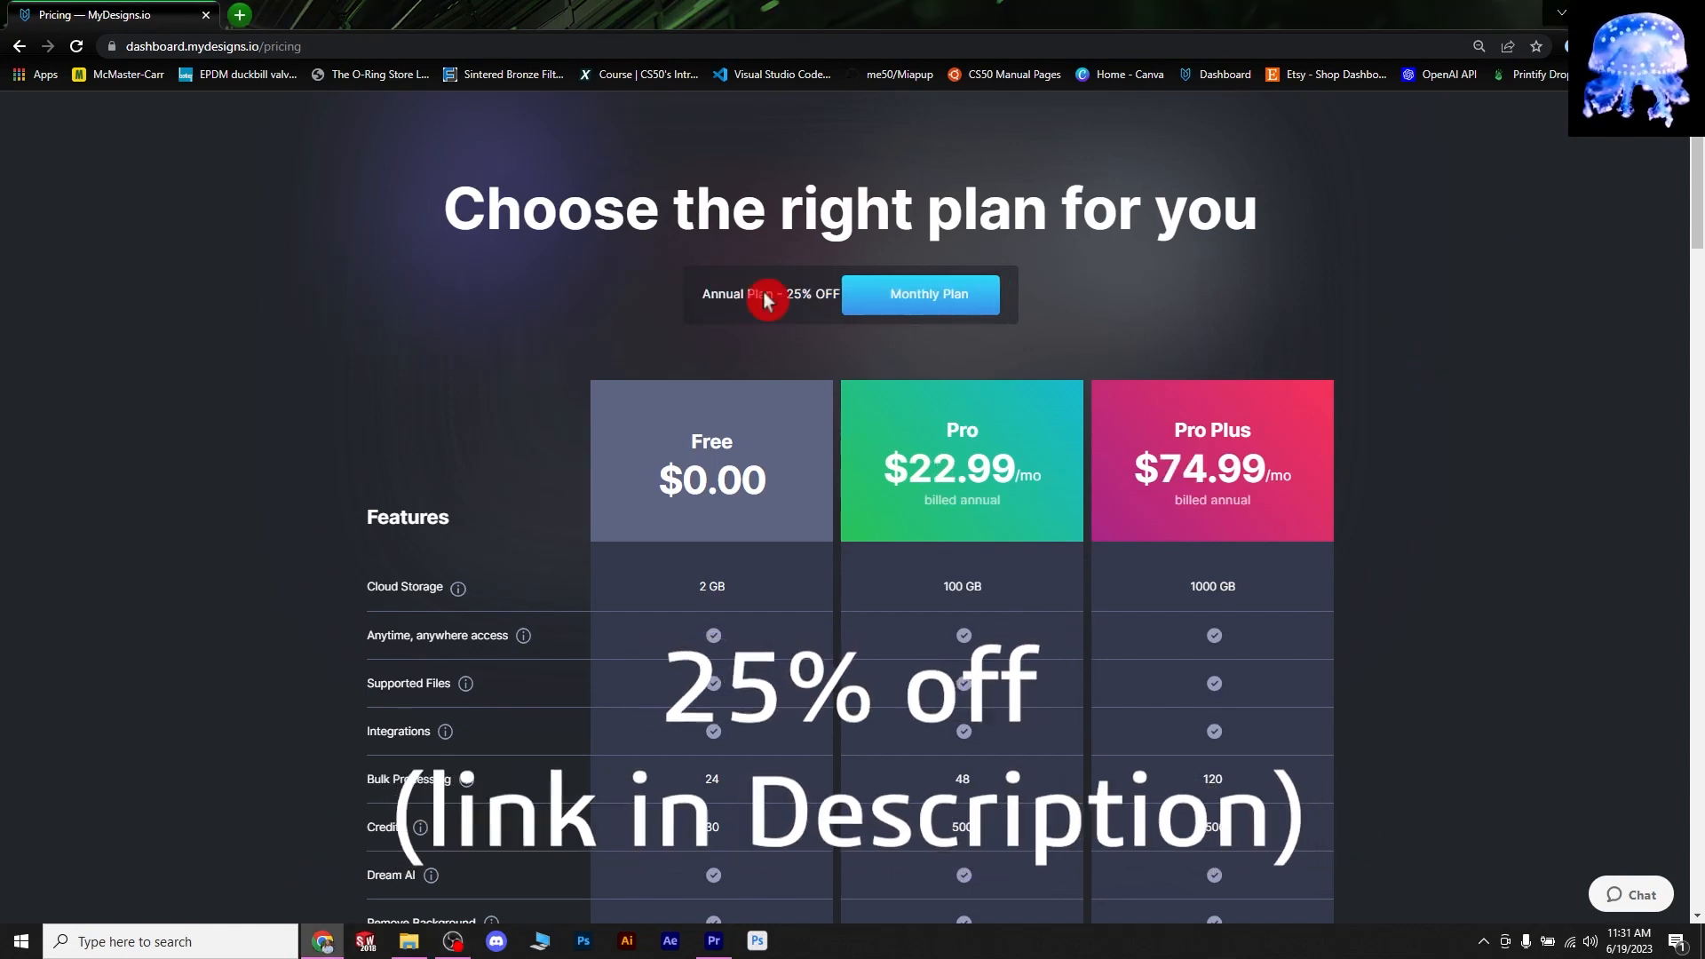
pyautogui.click(1388, 216)
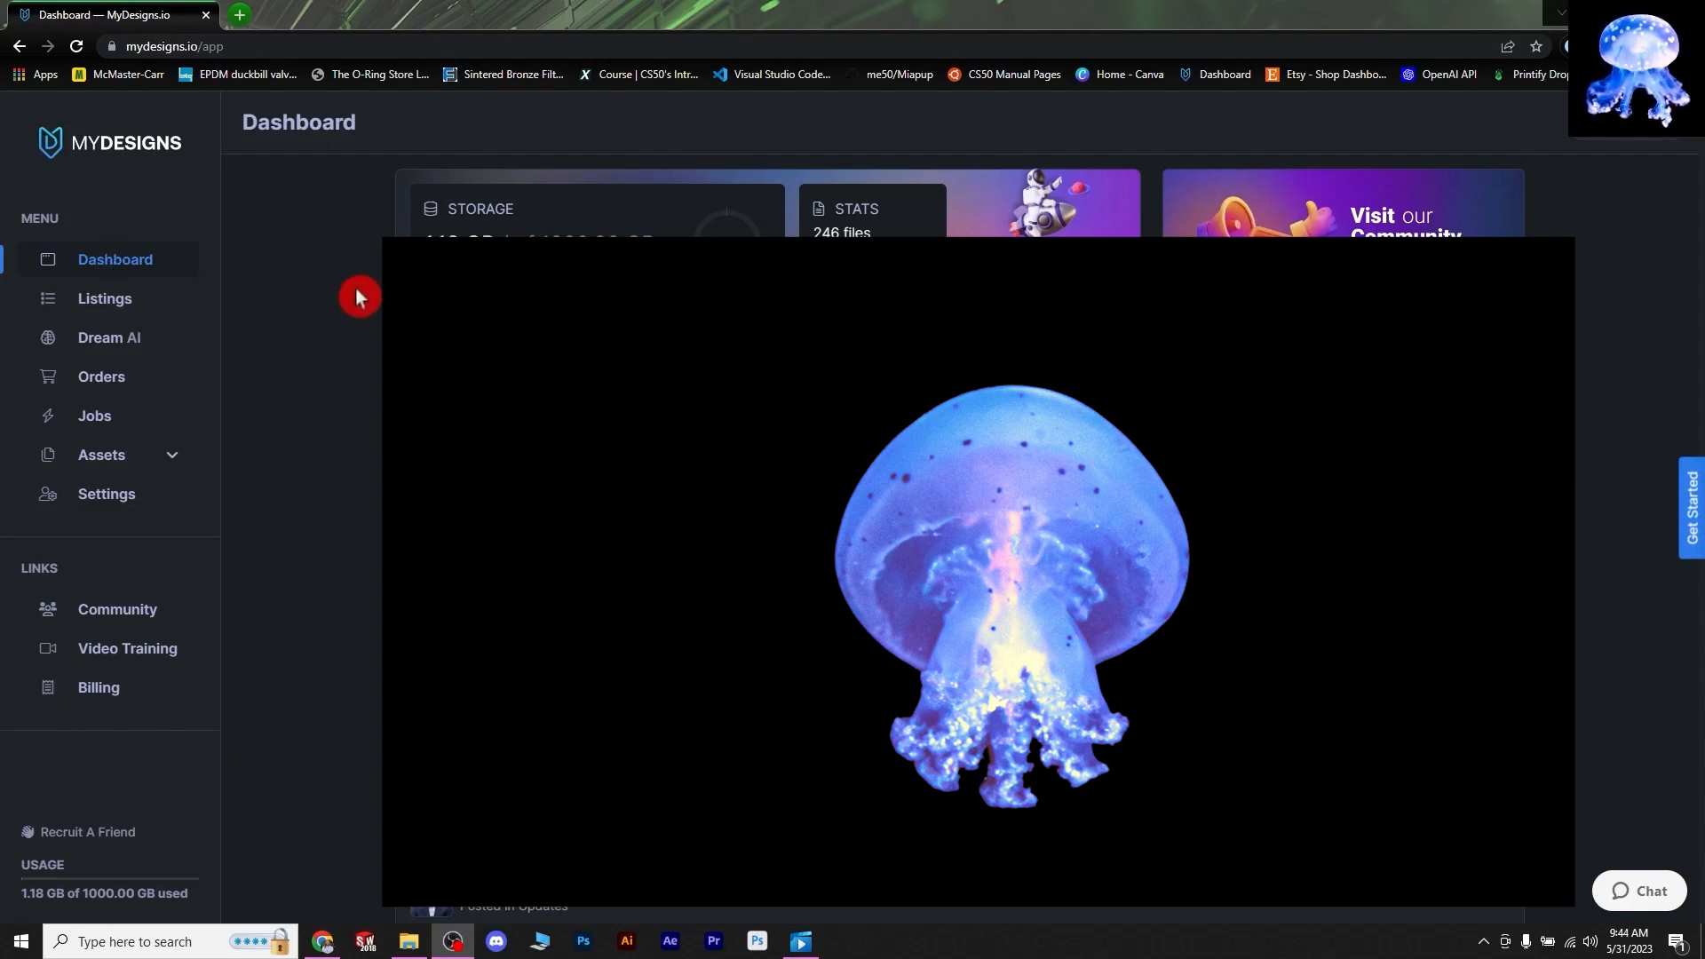
# - Generate Florida beach images in Dream AI, then regenerate them in Cinematic style
pyautogui.click(127, 310)
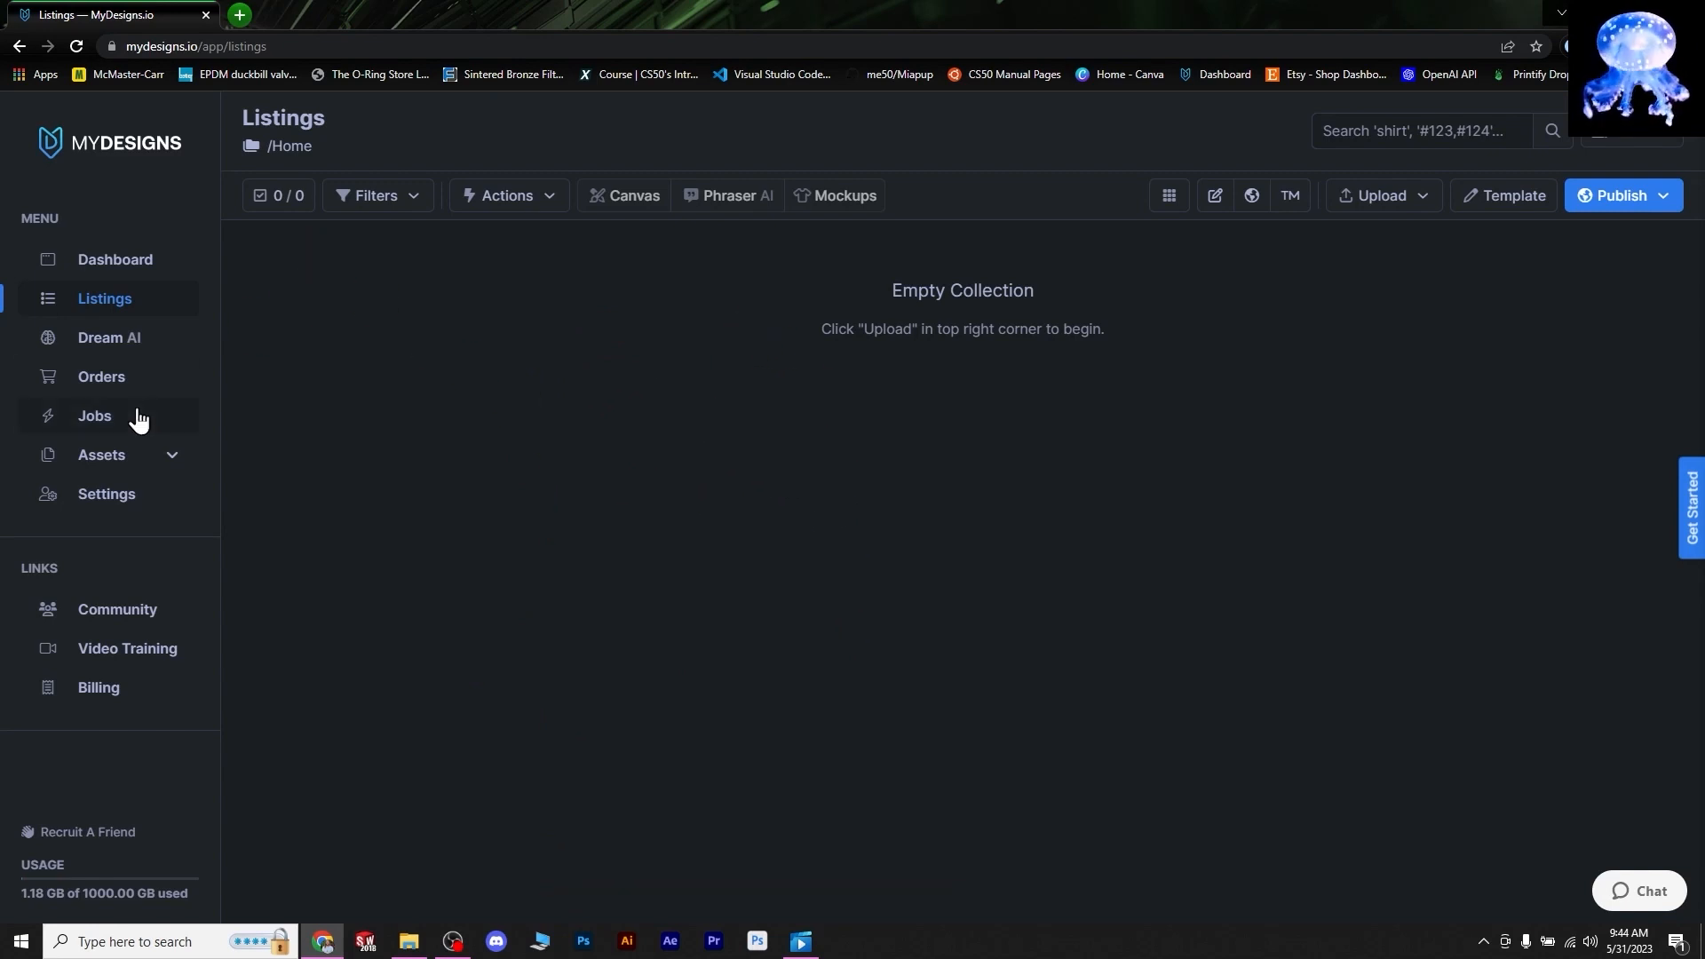
pyautogui.click(120, 352)
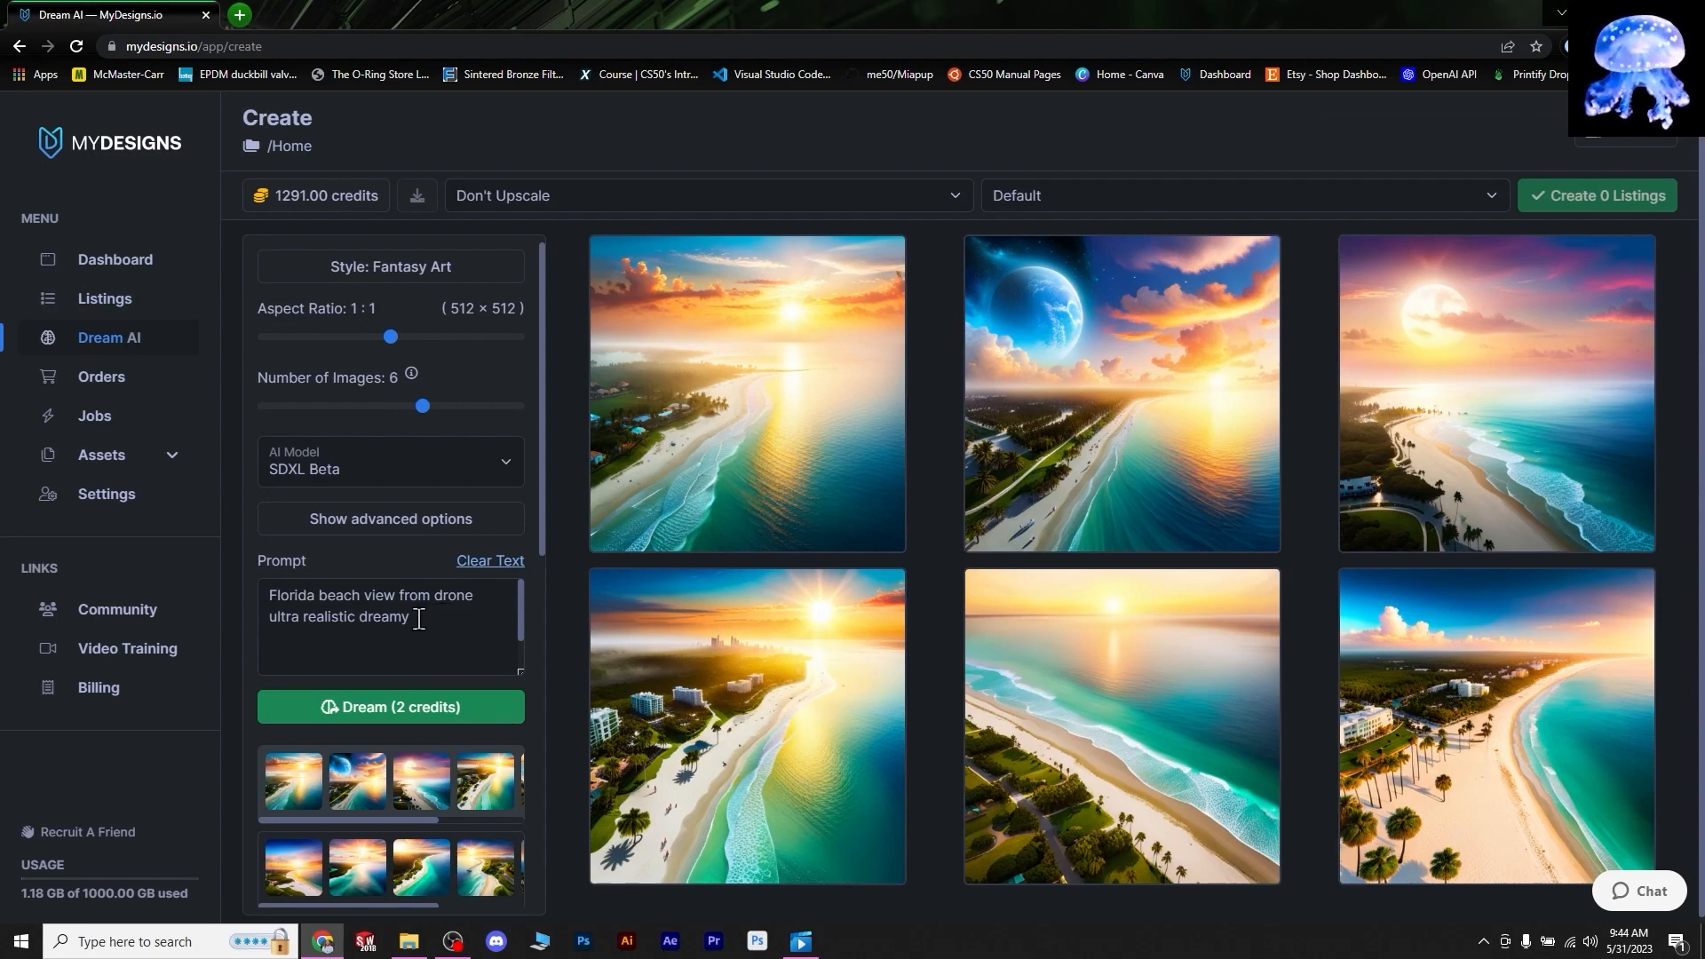
pyautogui.click(413, 721)
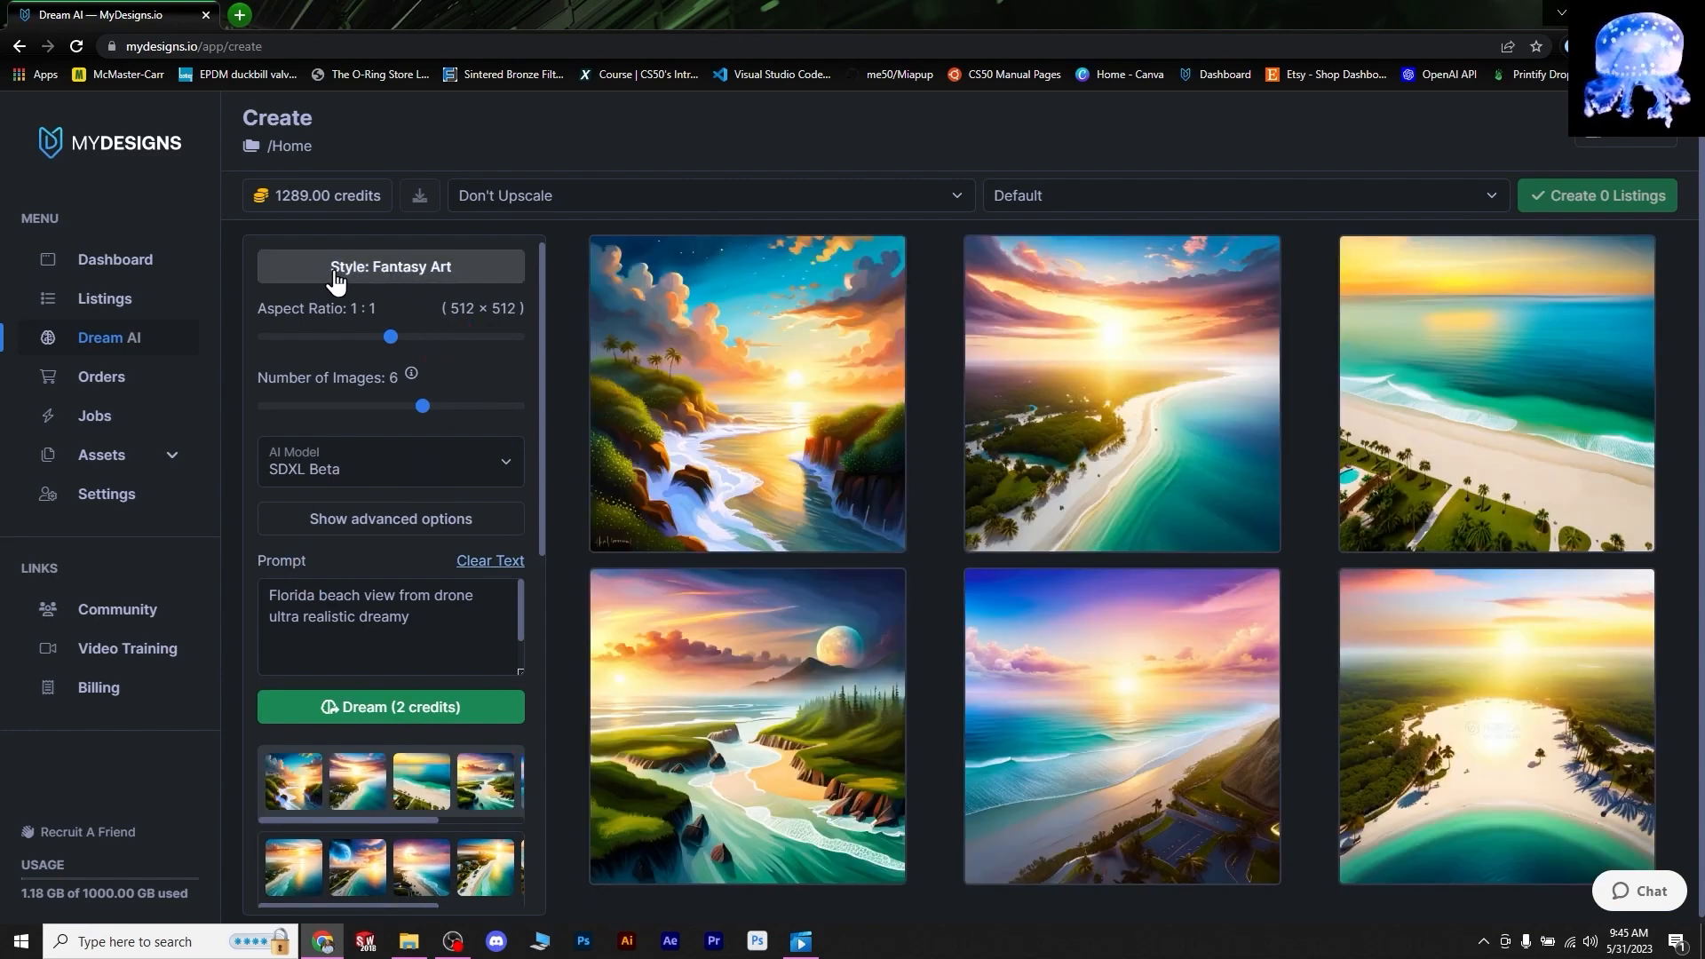
pyautogui.click(453, 275)
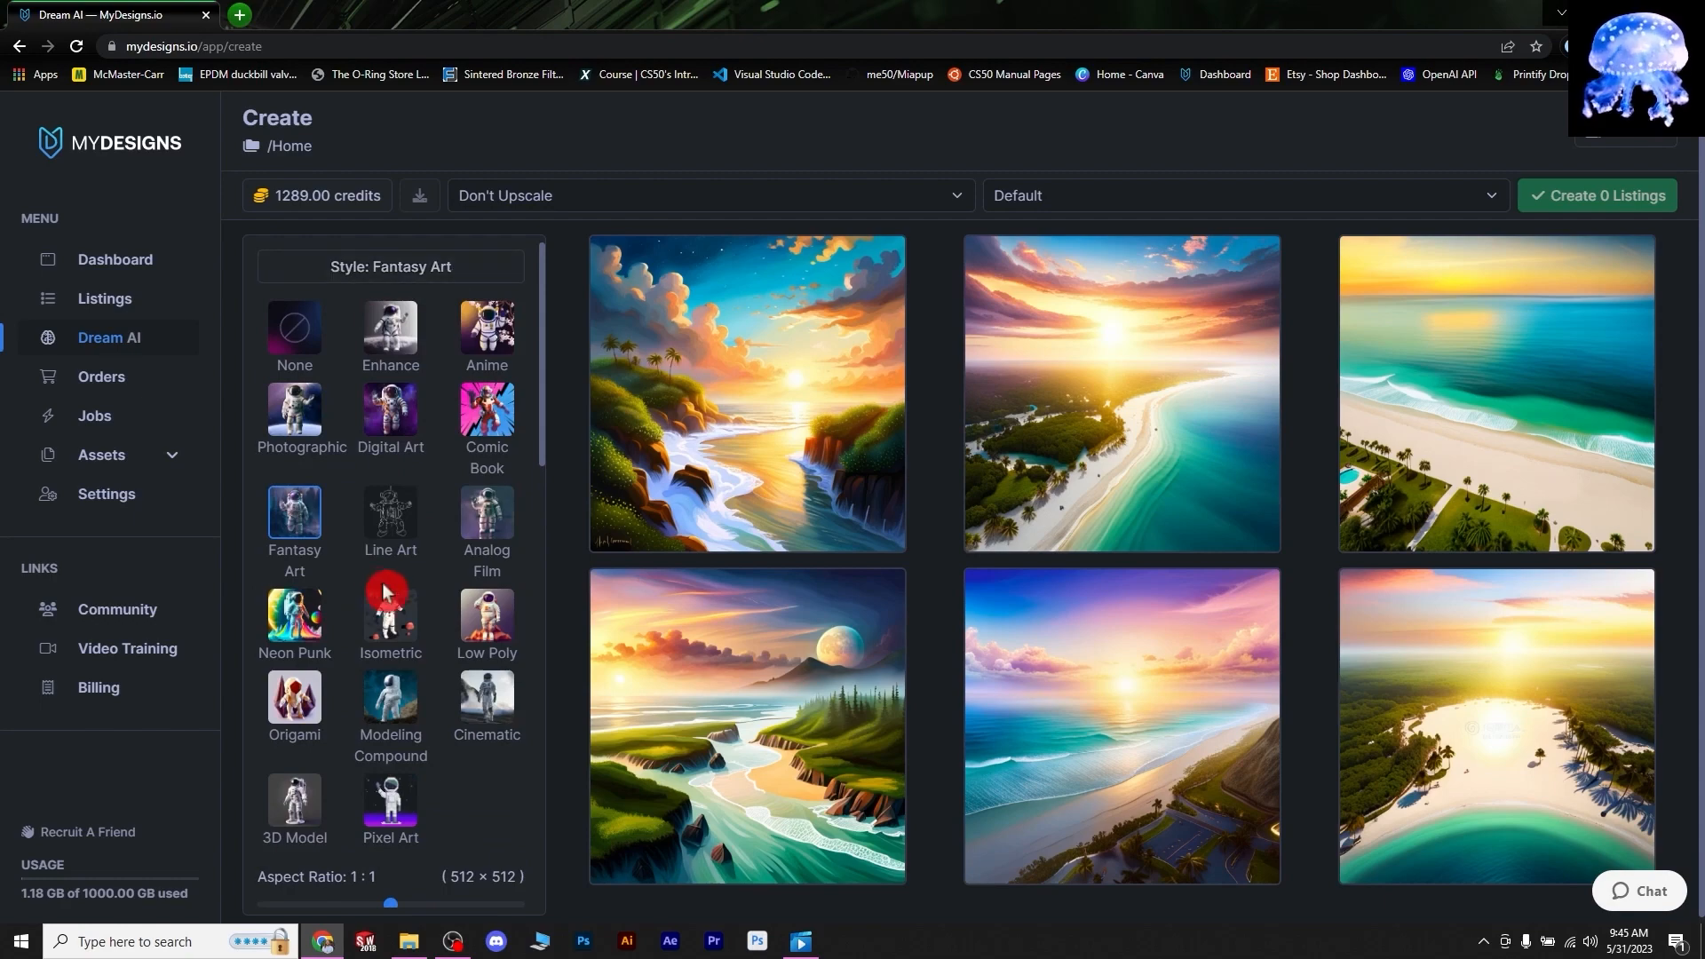
pyautogui.click(474, 735)
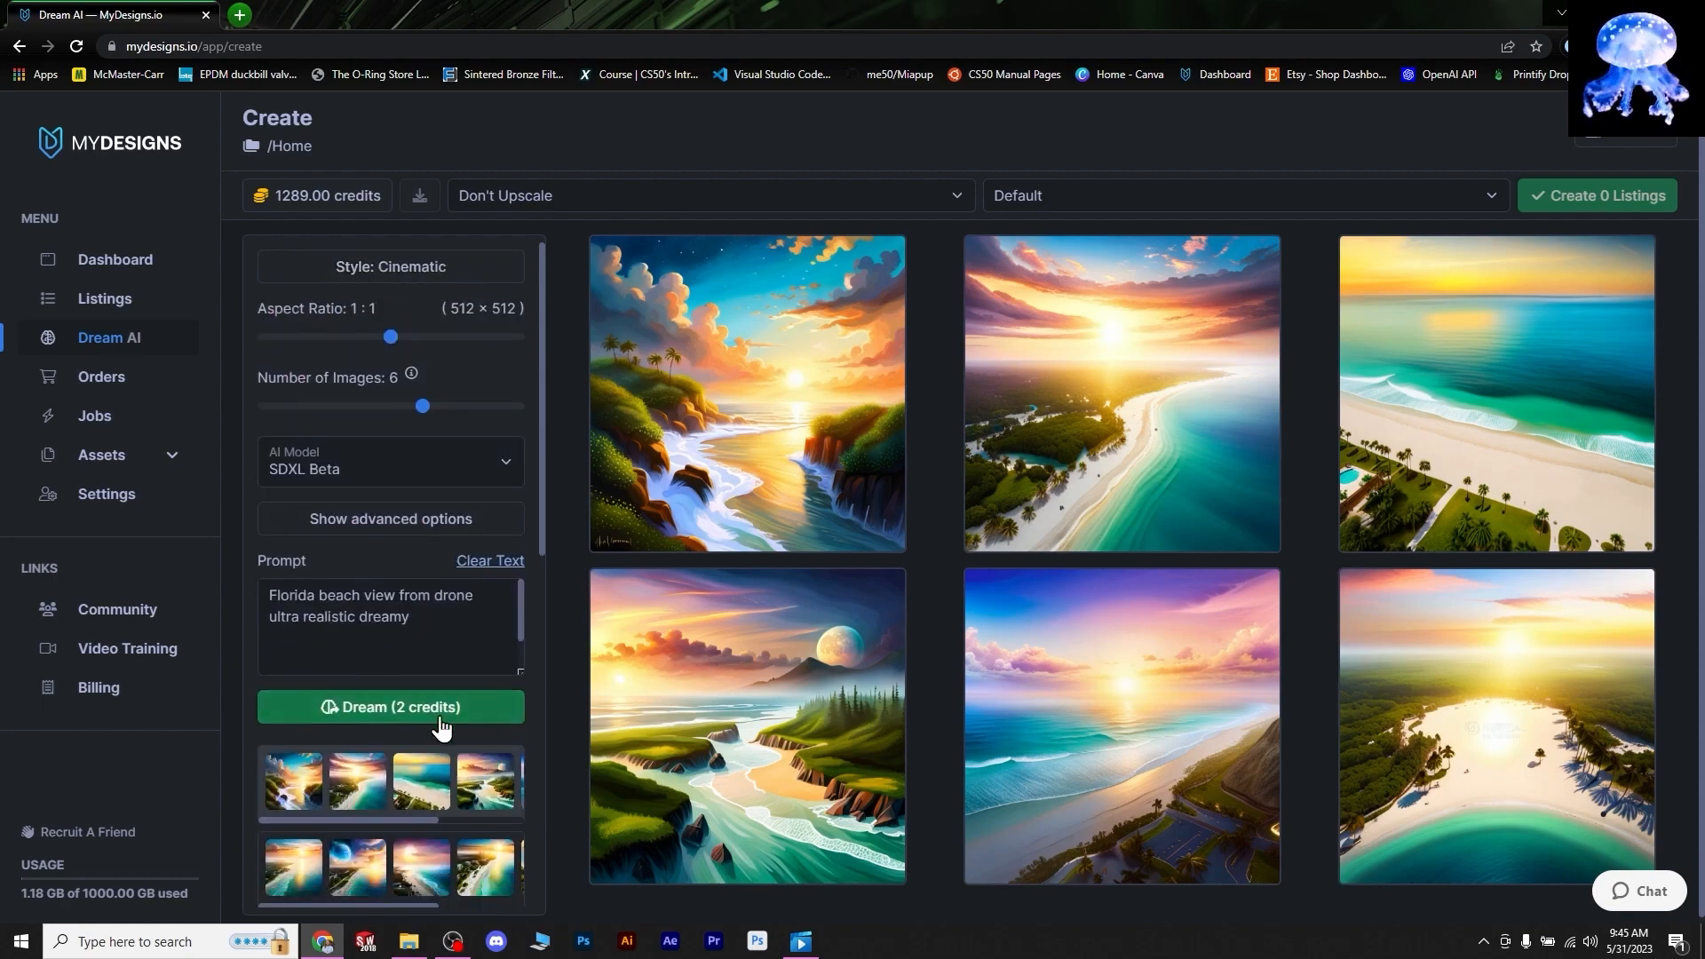
pyautogui.click(371, 711)
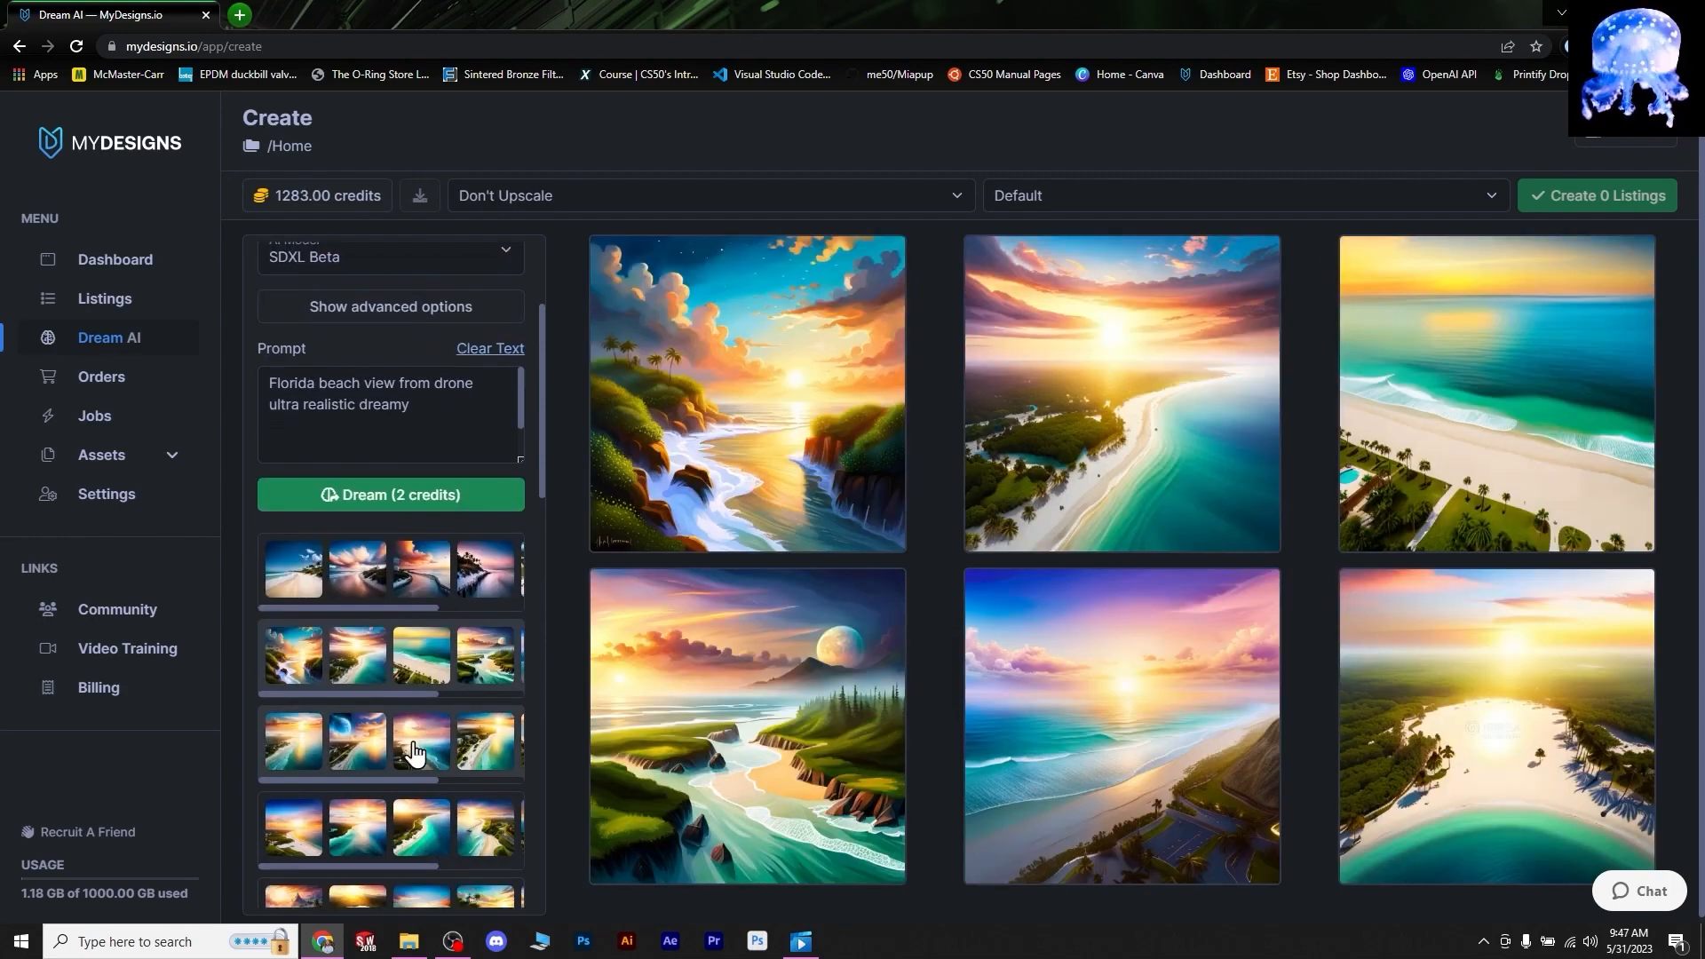
# - Load more Dream AI history, view the earlier pier image set, then open Mockups
pyautogui.scroll(-10, 430, 651)
pyautogui.scroll(-3, 430, 650)
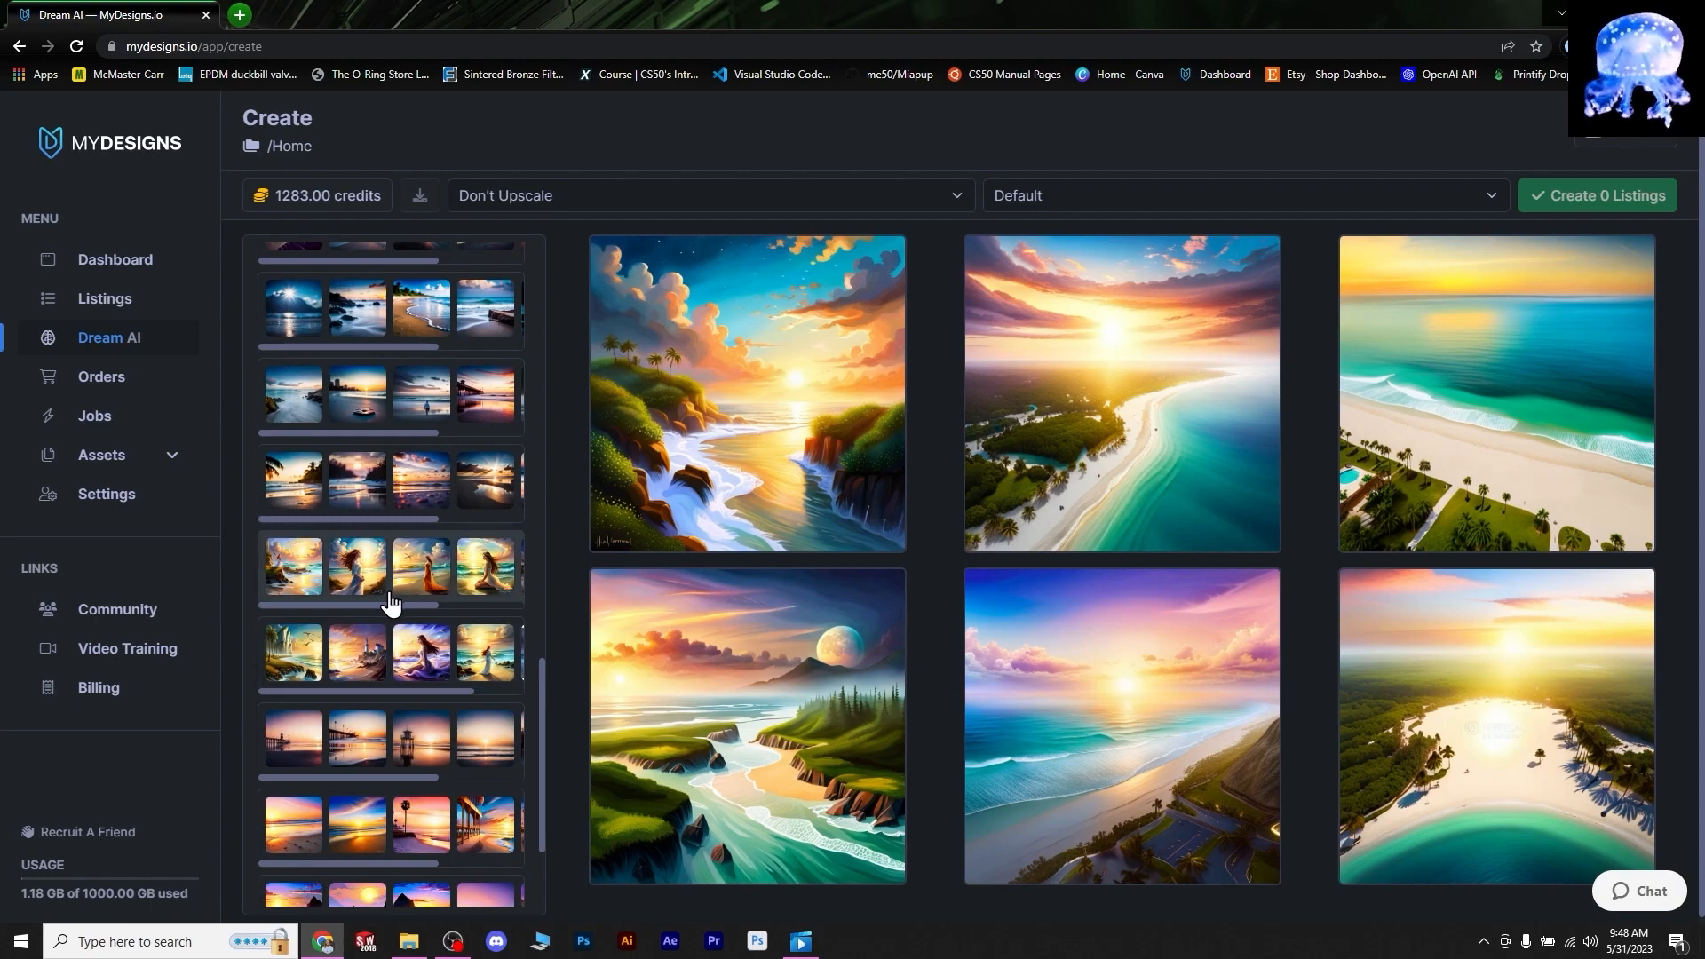
pyautogui.scroll(-5, 392, 601)
pyautogui.click(391, 877)
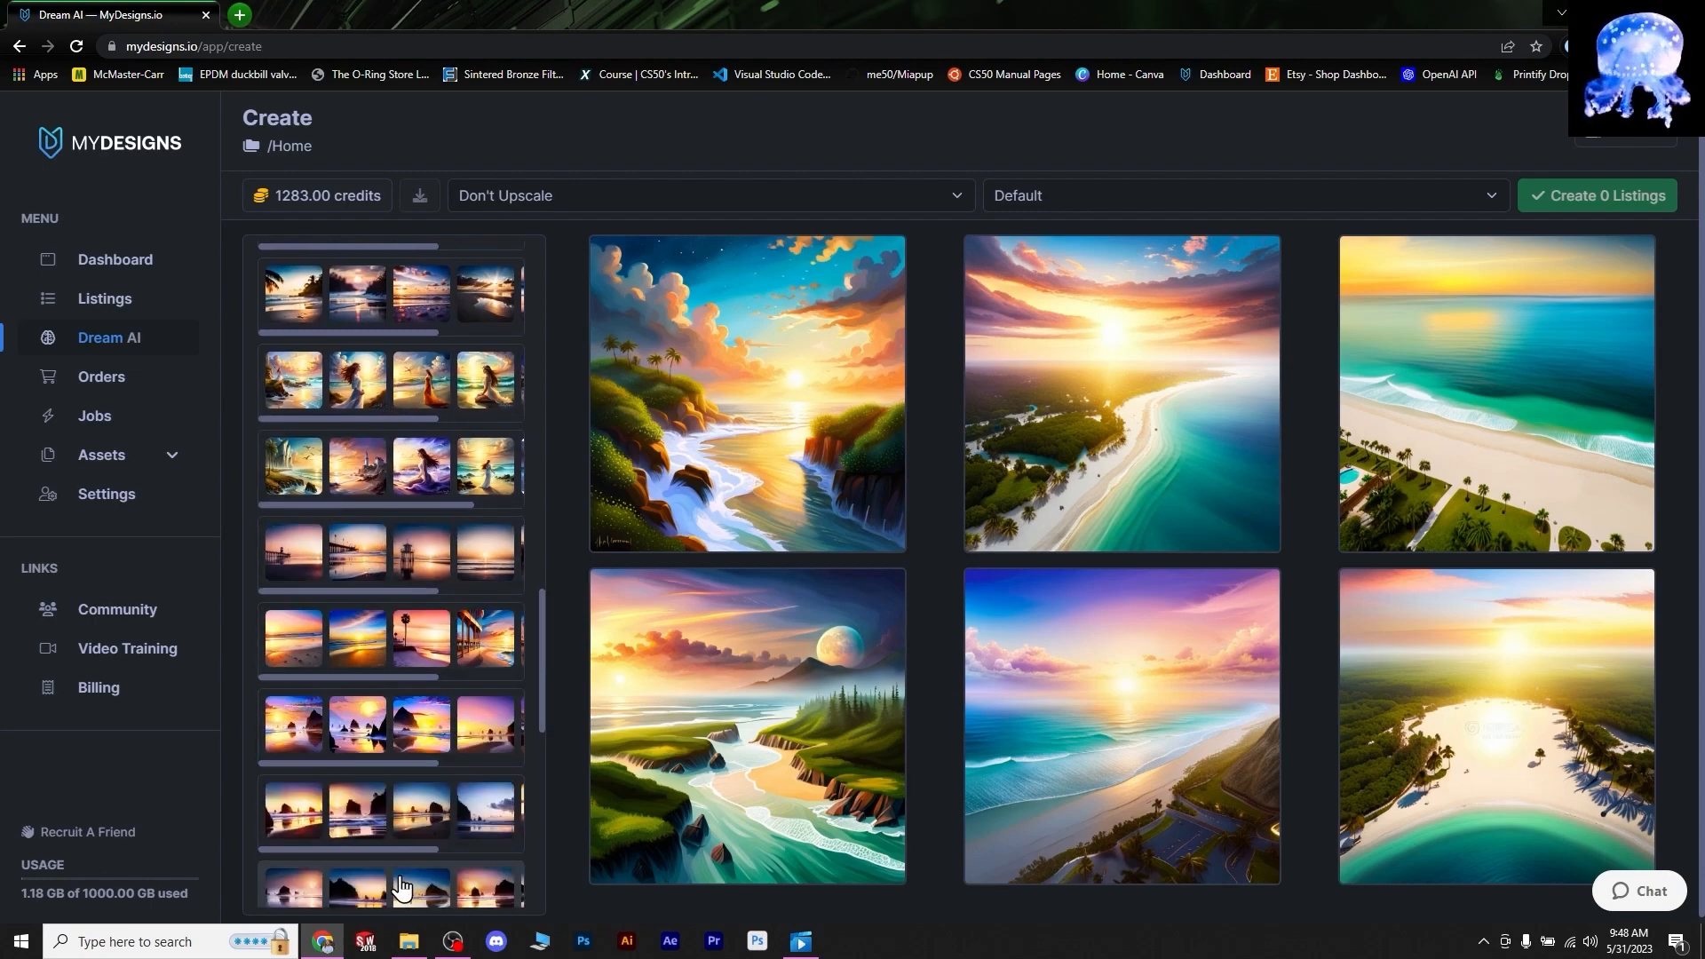
pyautogui.scroll(-5, 411, 706)
pyautogui.scroll(-4, 411, 706)
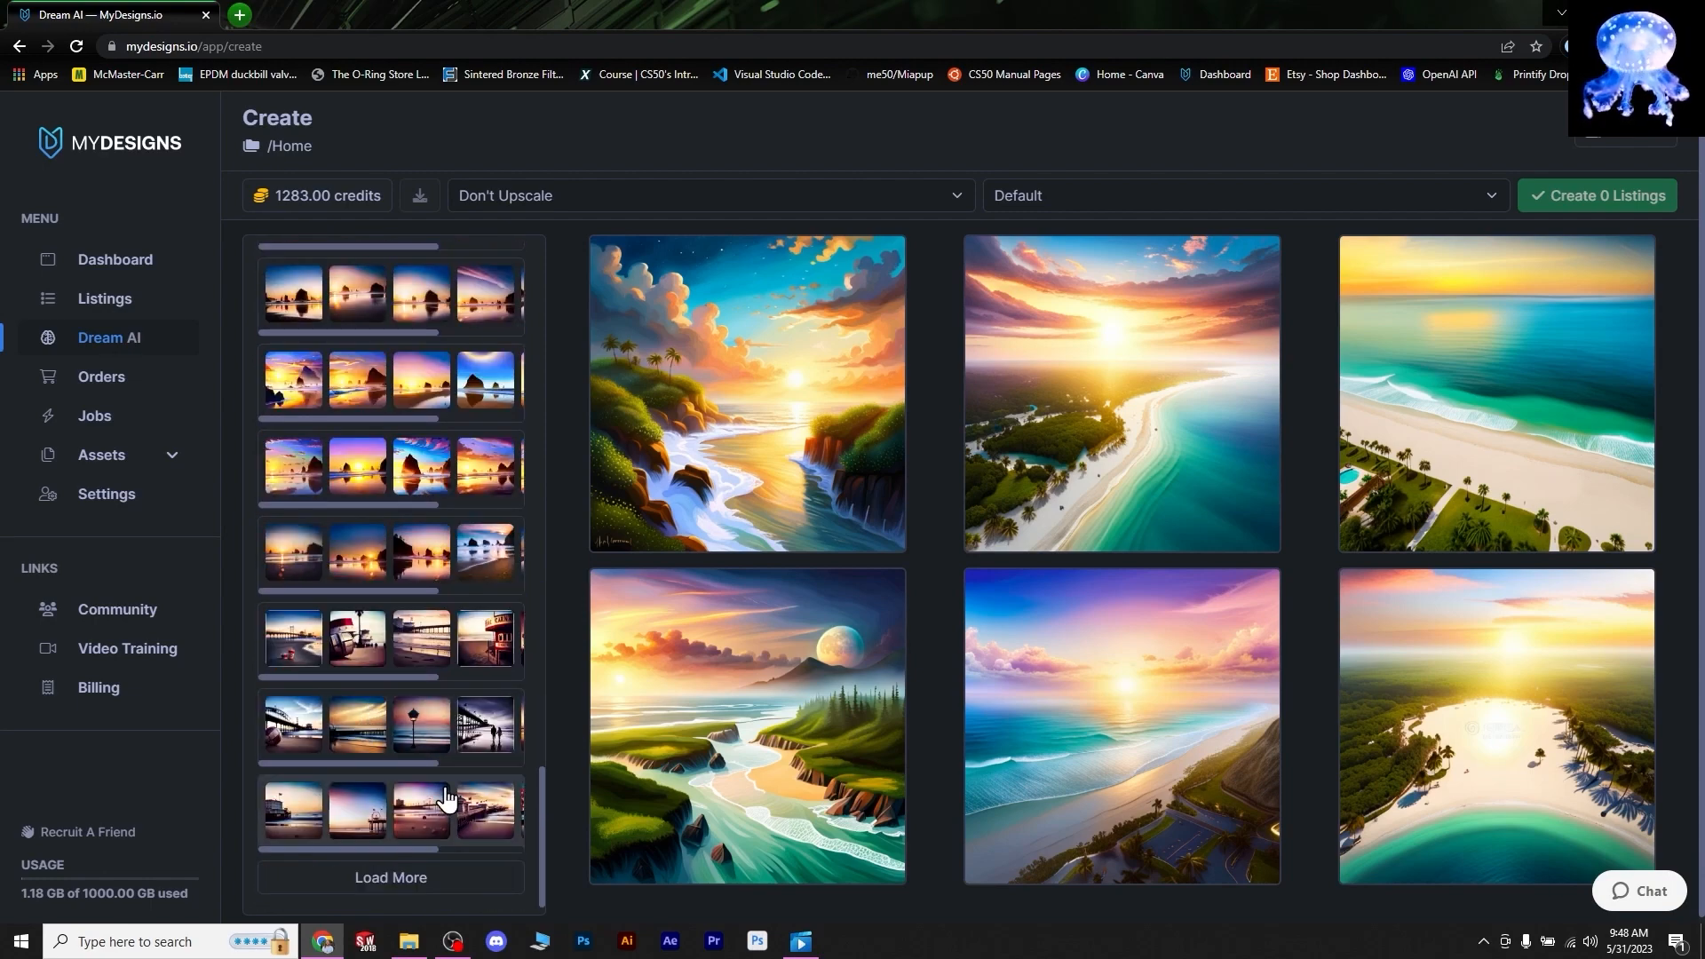
pyautogui.click(395, 741)
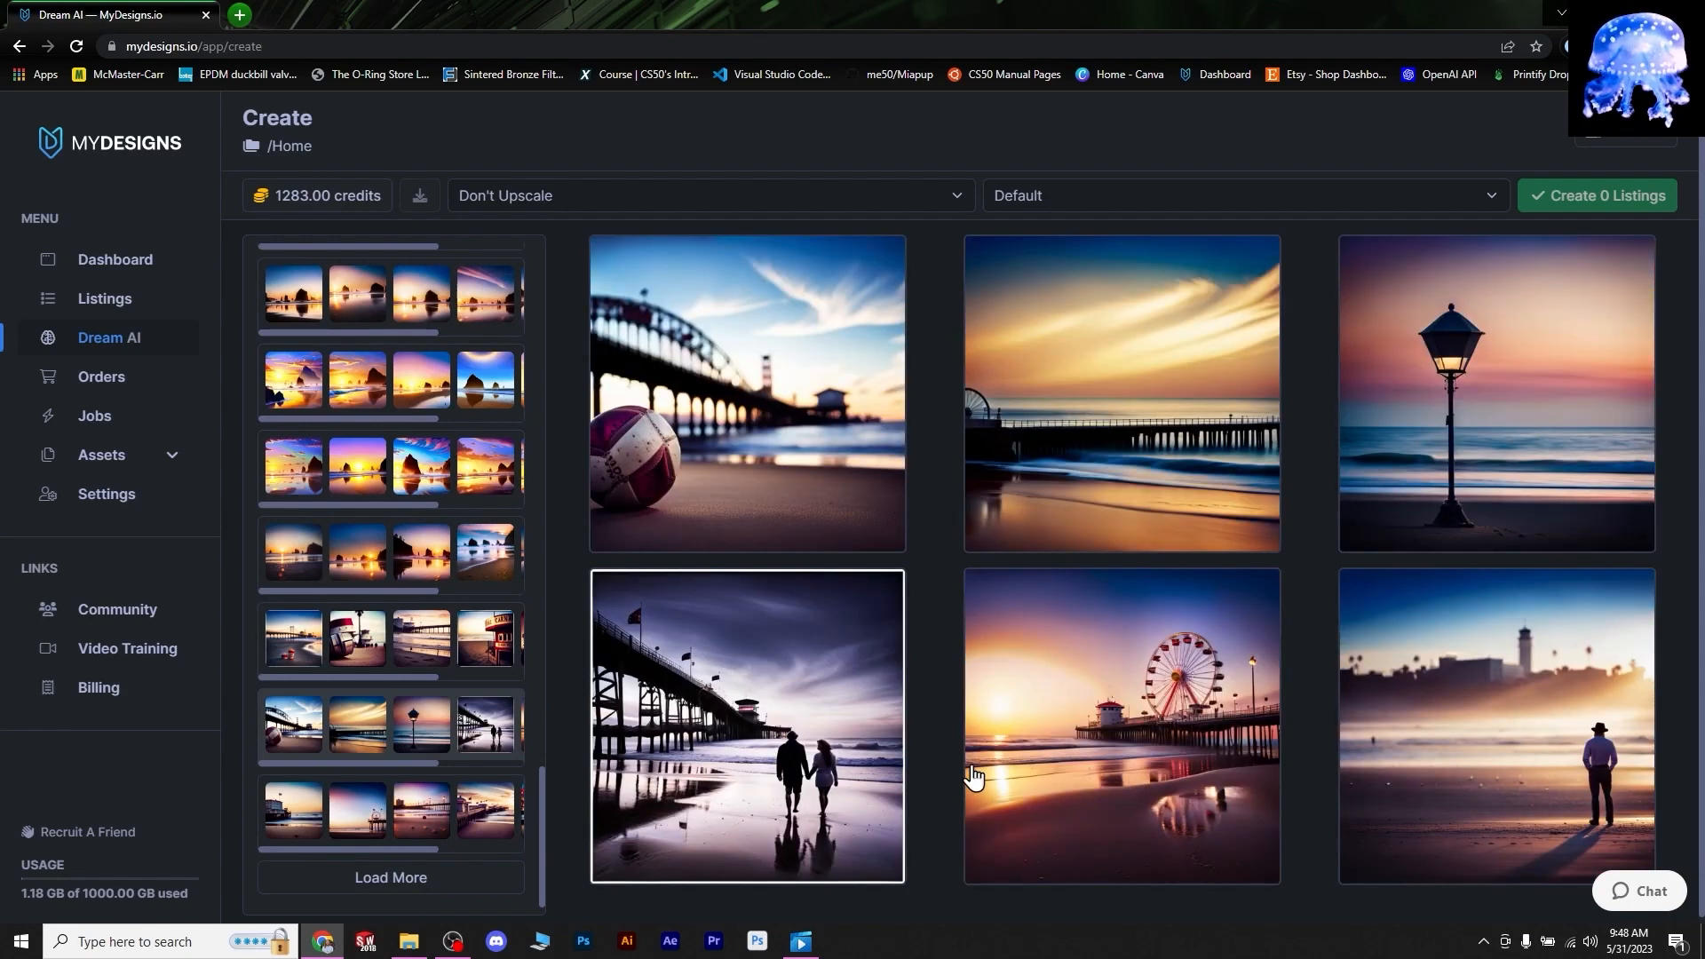
pyautogui.scroll(15, 508, 429)
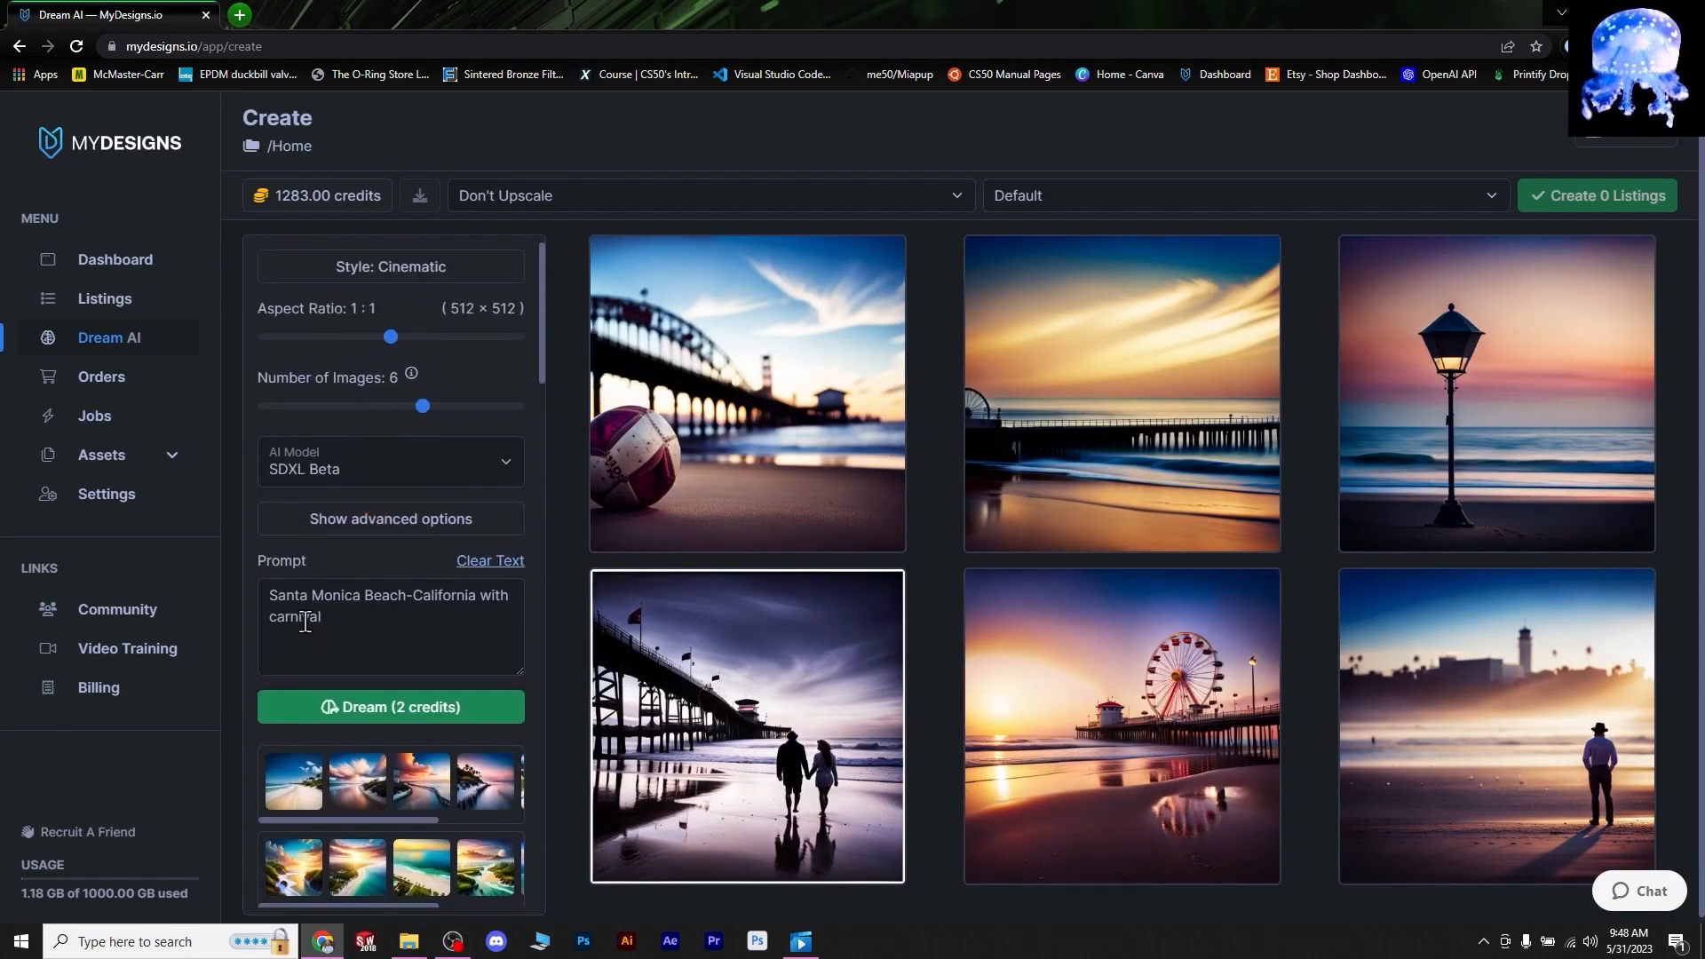
pyautogui.scroll(5, 437, 648)
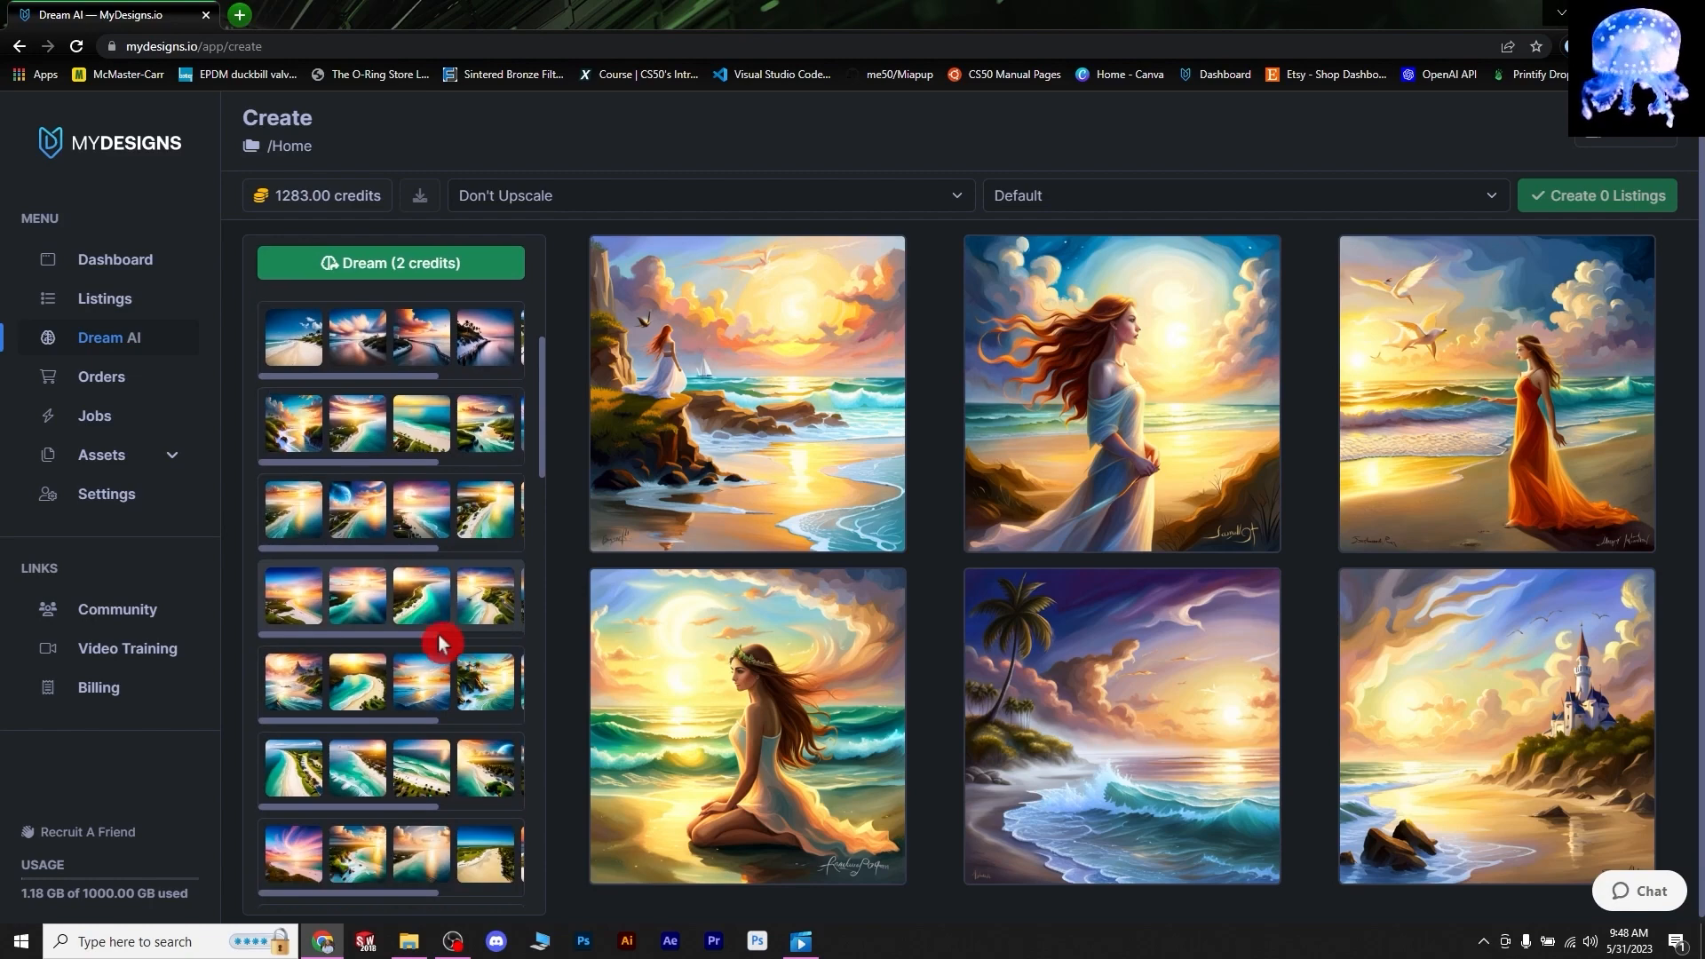
pyautogui.scroll(5, 439, 632)
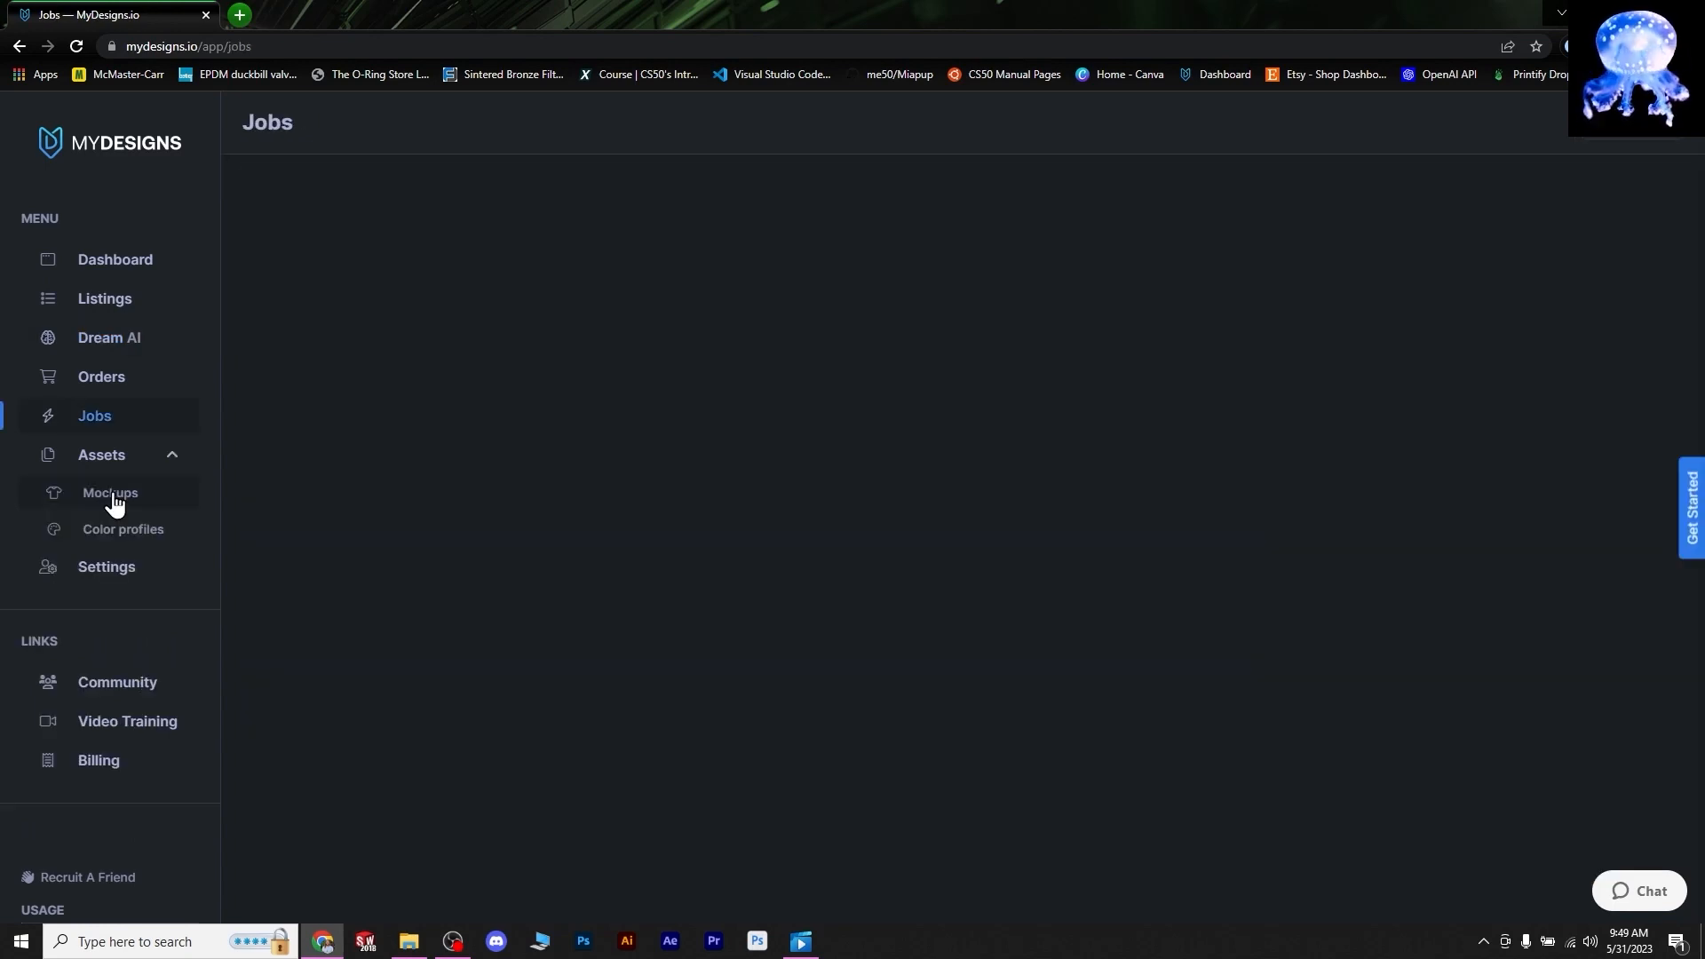
pyautogui.click(114, 495)
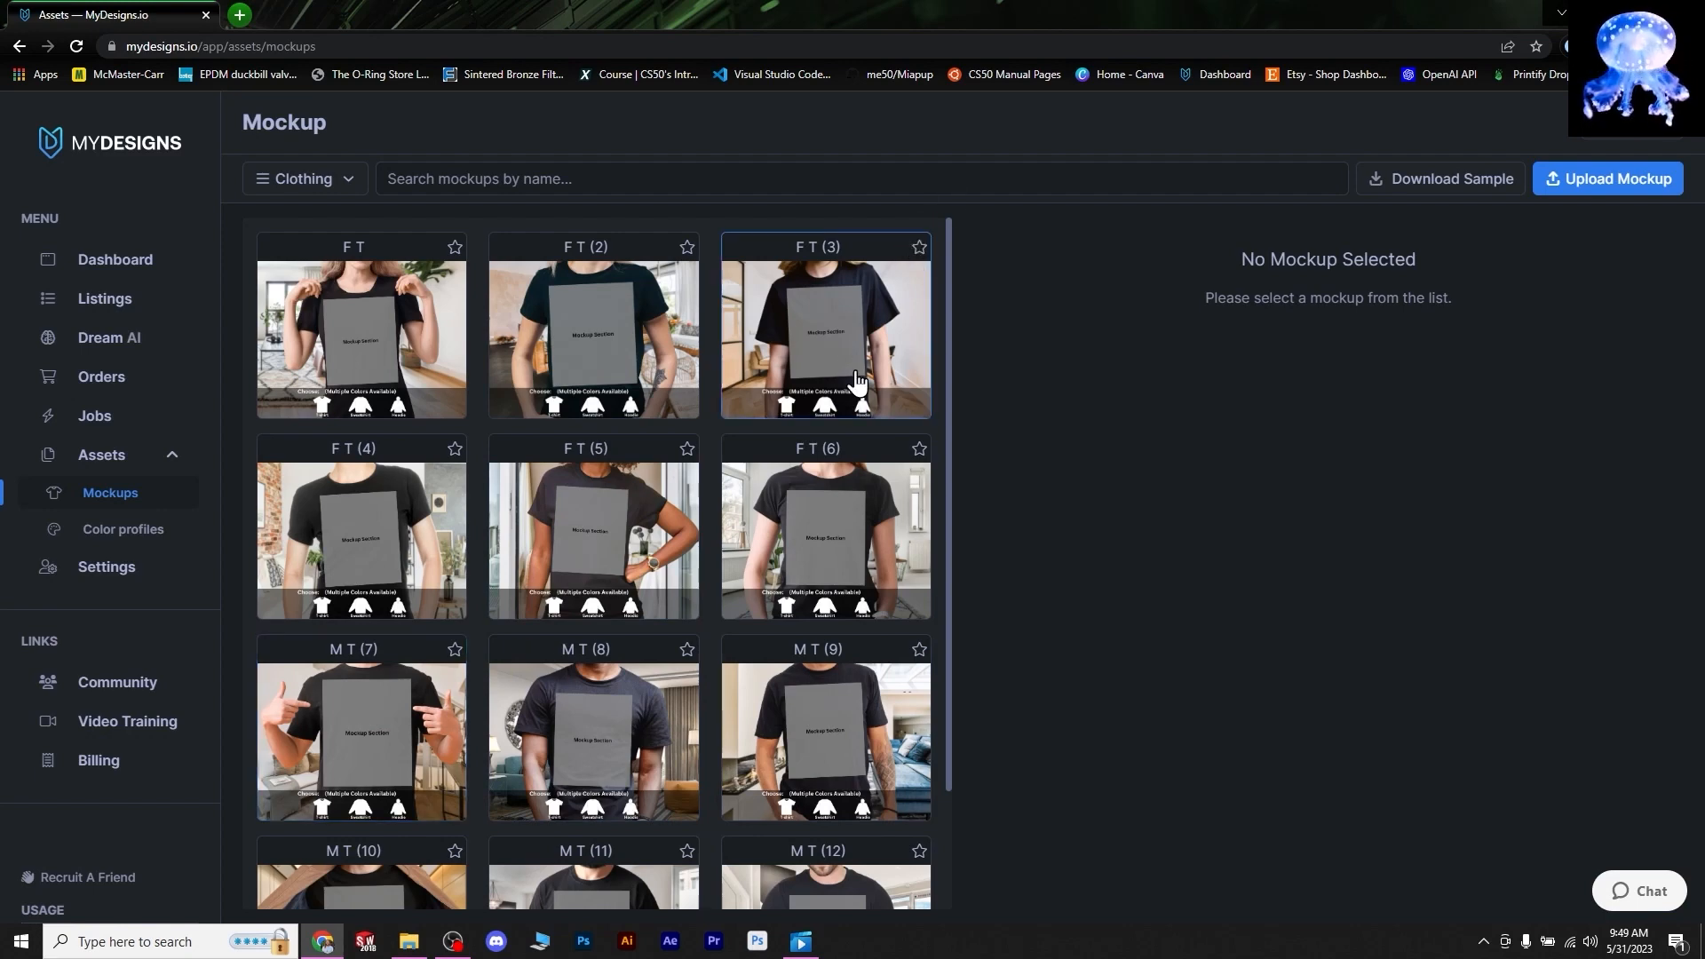
# - Scroll through the clothing mockups grid, then go to the General account settings
pyautogui.scroll(-1, 588, 737)
pyautogui.scroll(-1, 586, 733)
pyautogui.scroll(2, 702, 745)
pyautogui.scroll(-2, 543, 659)
pyautogui.scroll(1, 355, 546)
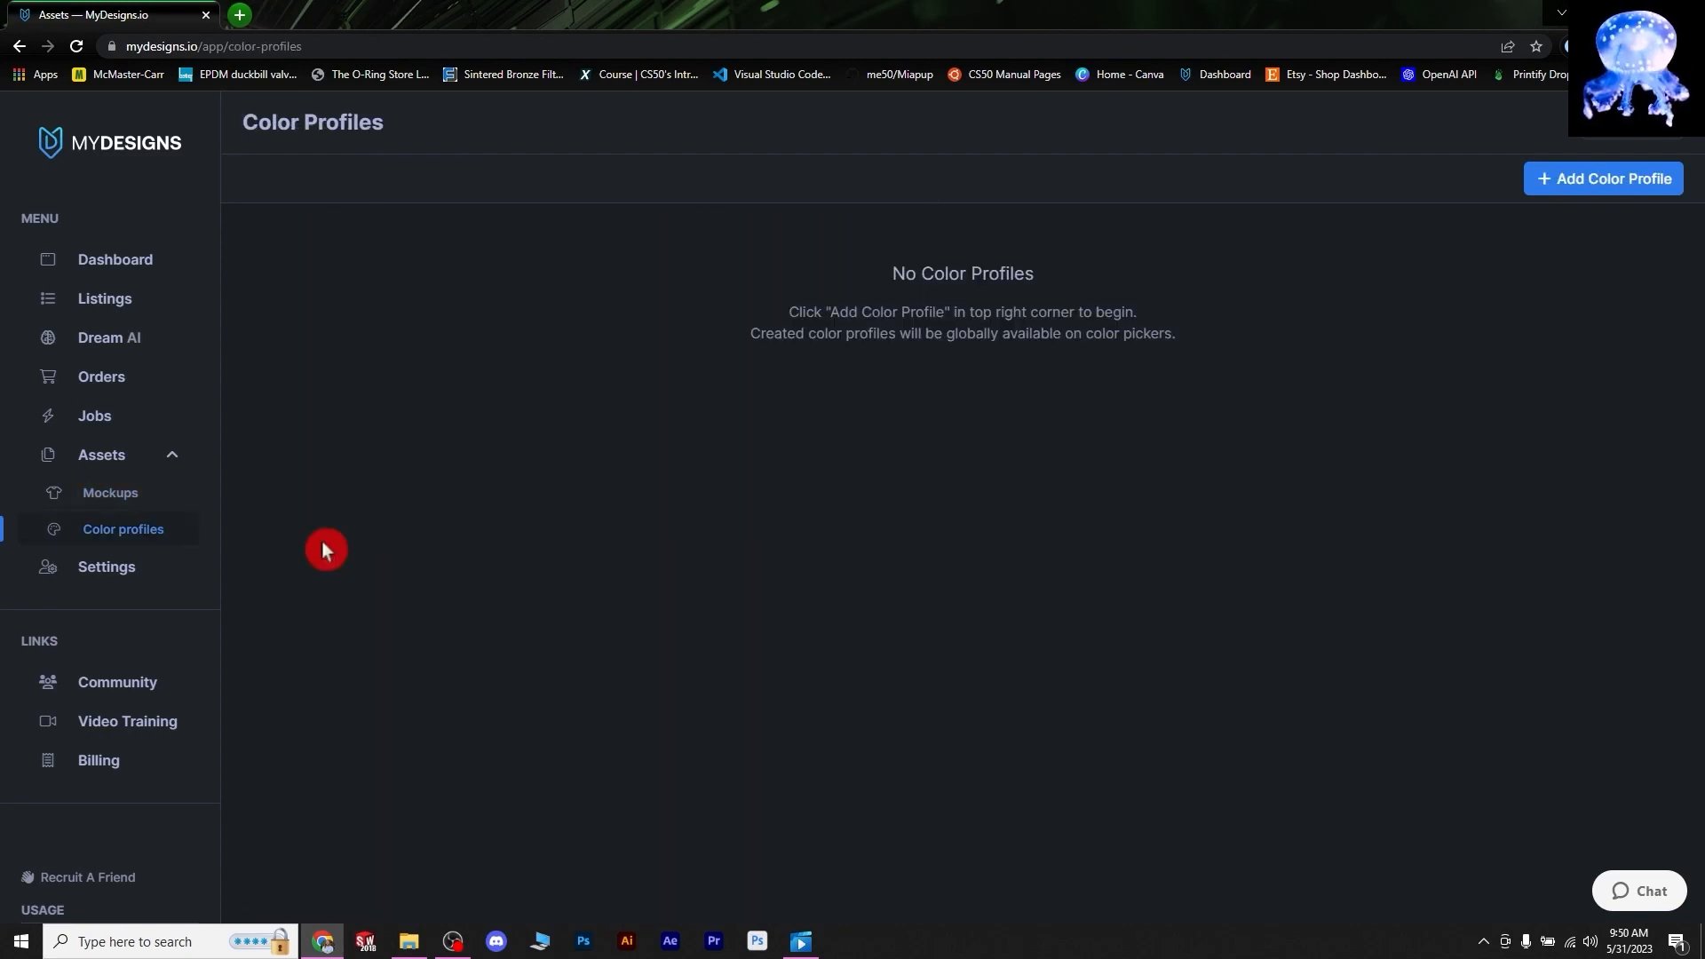
pyautogui.click(108, 573)
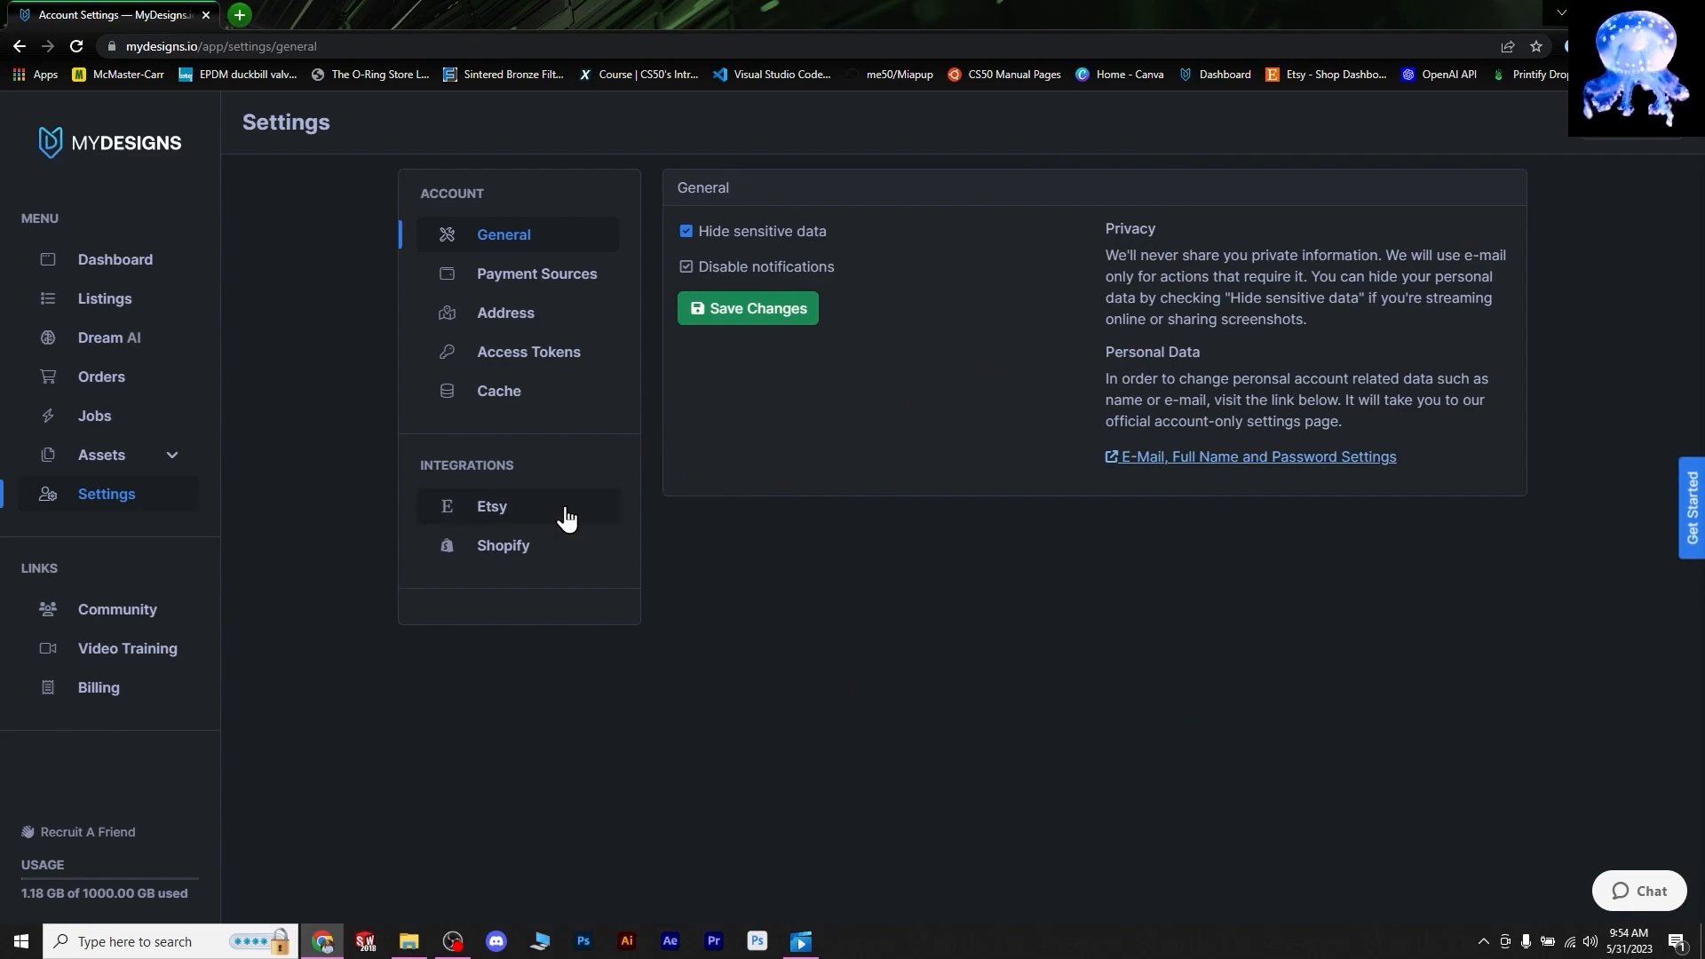
# - Browse the community's Announcements, General Discussions, Ideas & Suggestions and Bugs spaces
pyautogui.click(90, 610)
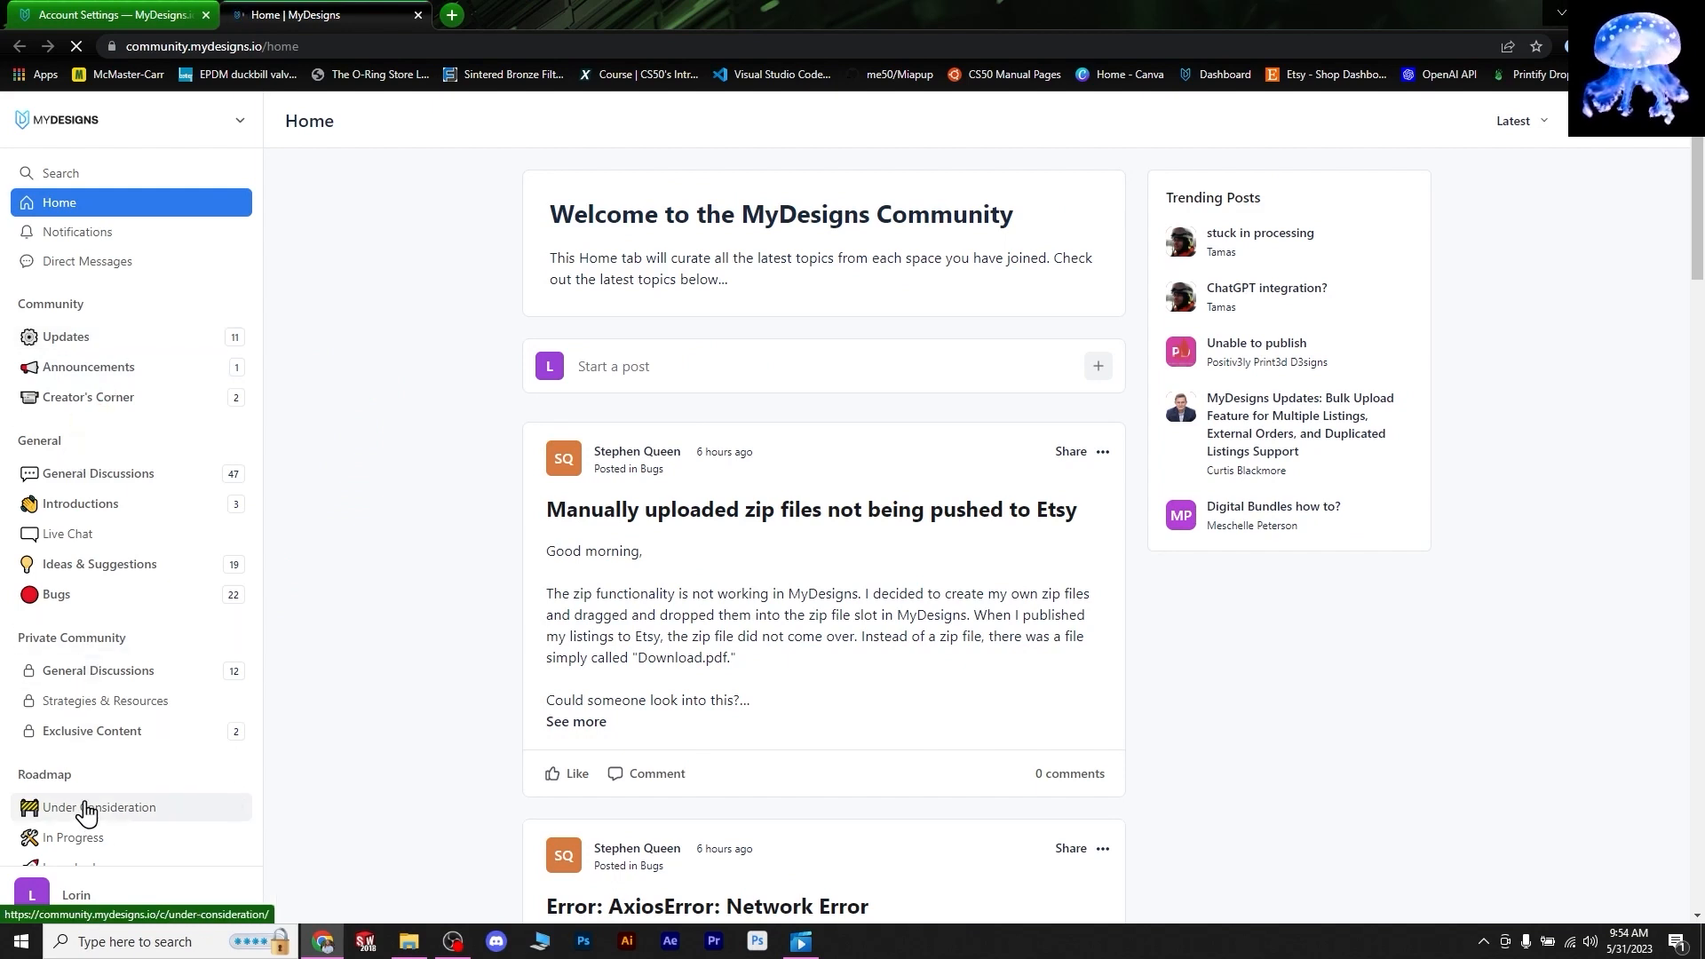
pyautogui.click(167, 371)
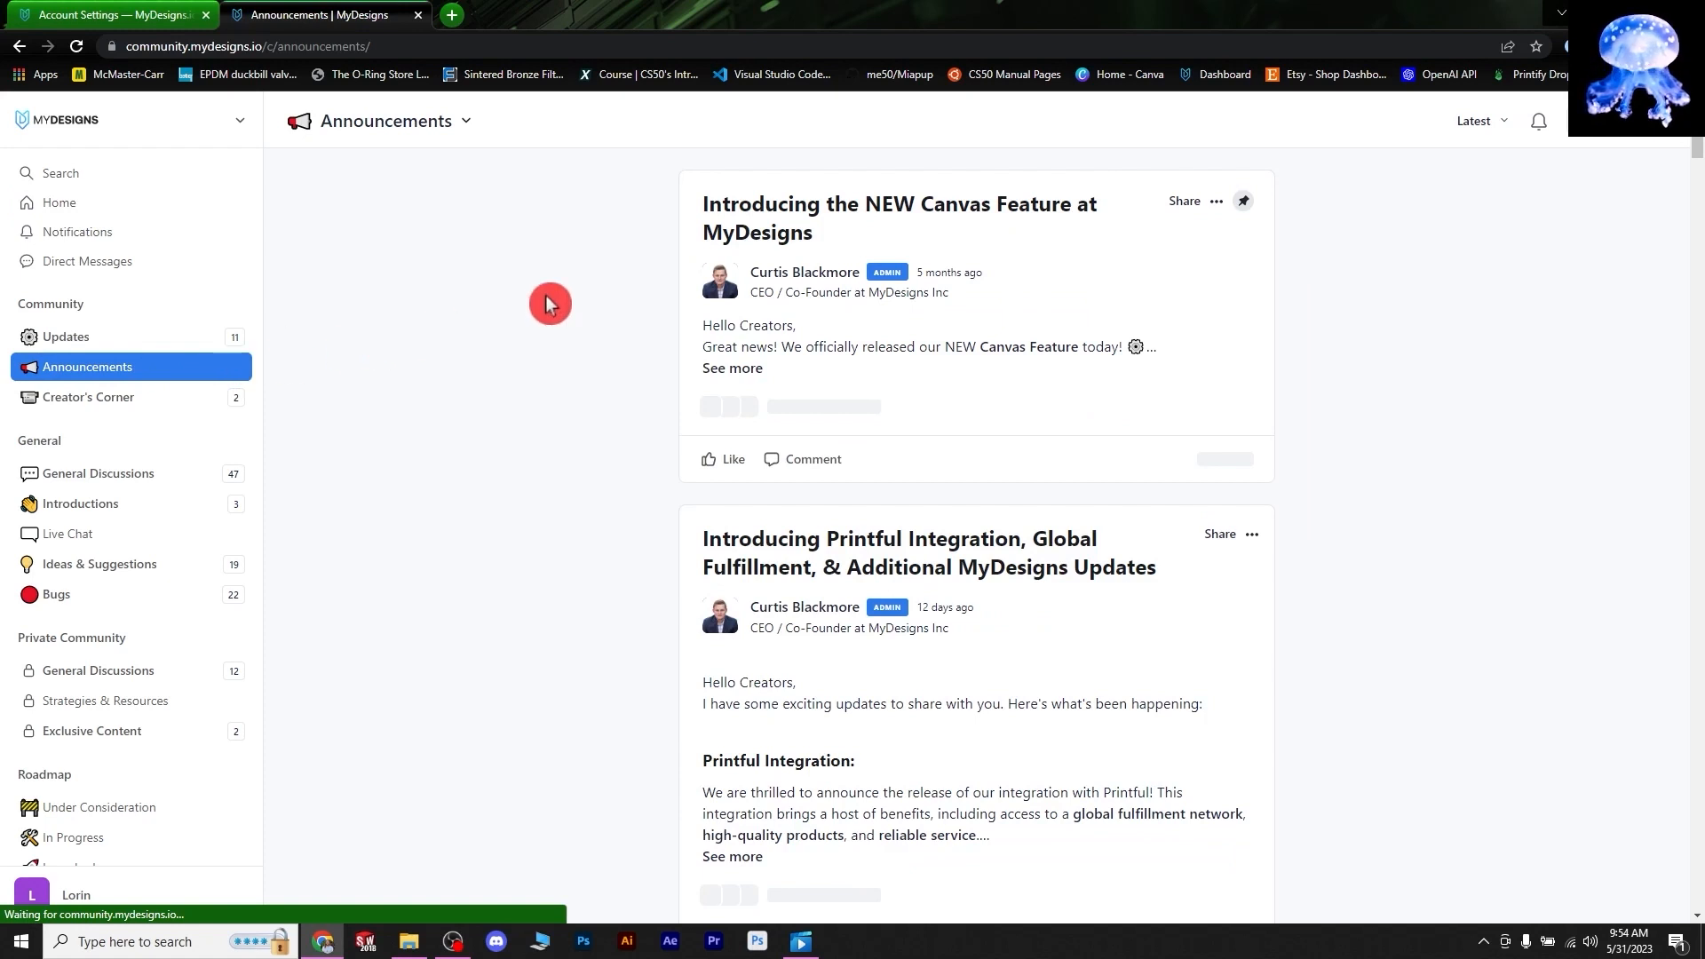
pyautogui.click(115, 480)
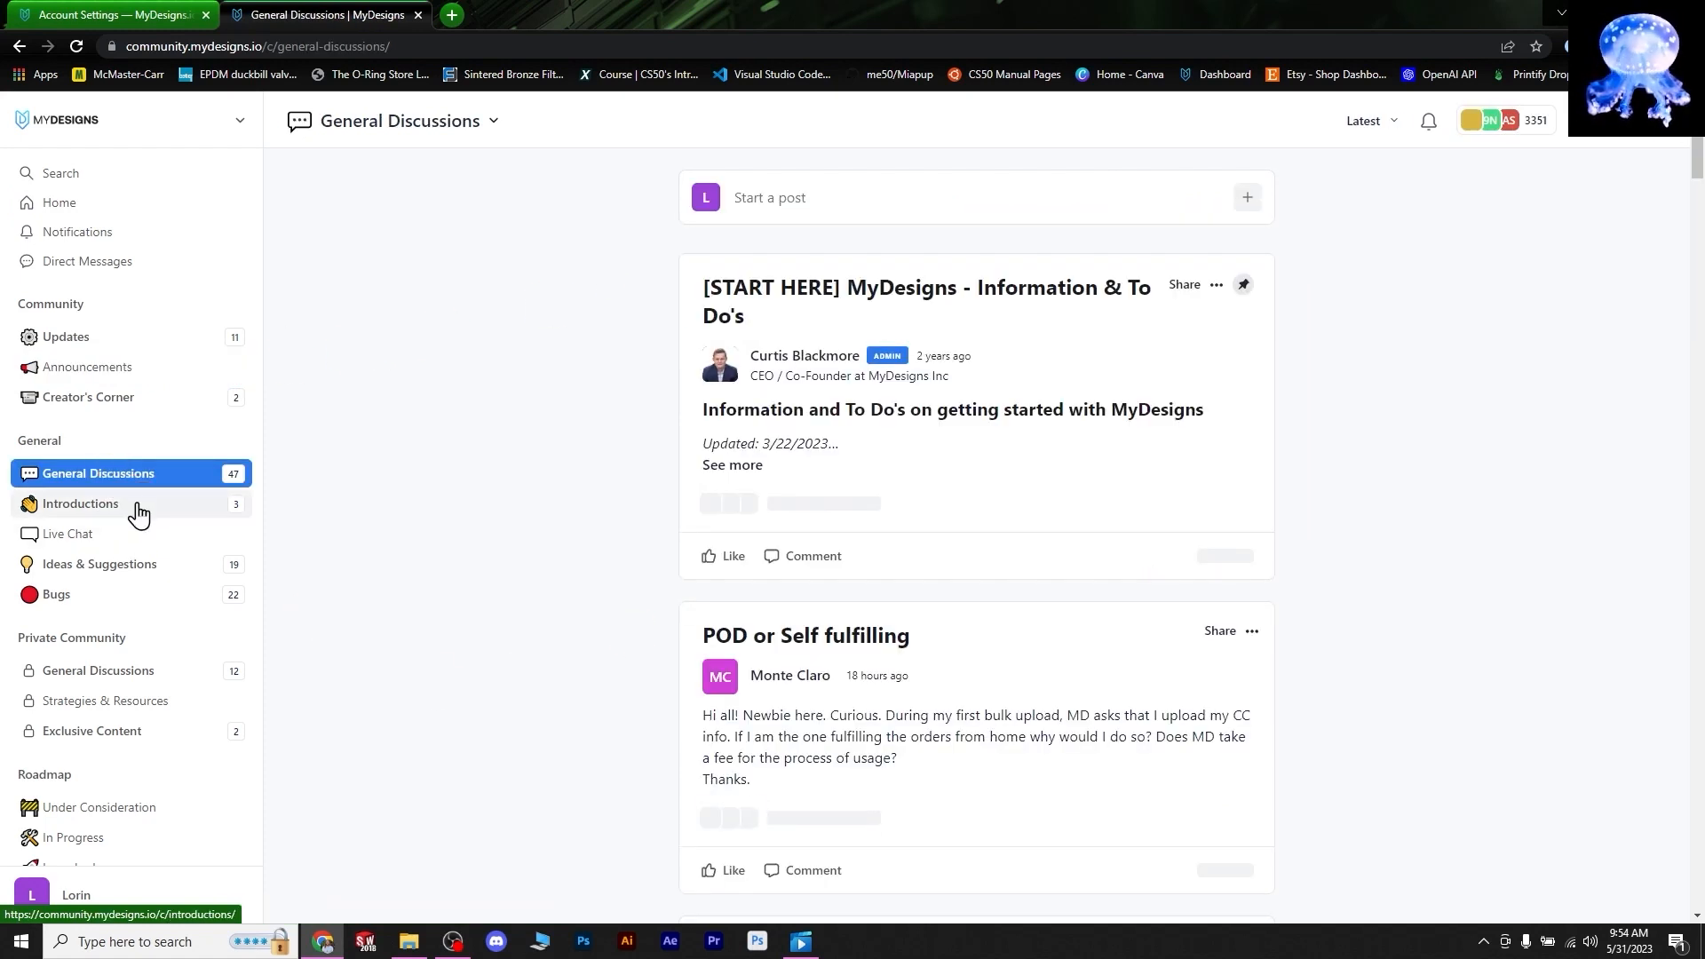
pyautogui.click(100, 564)
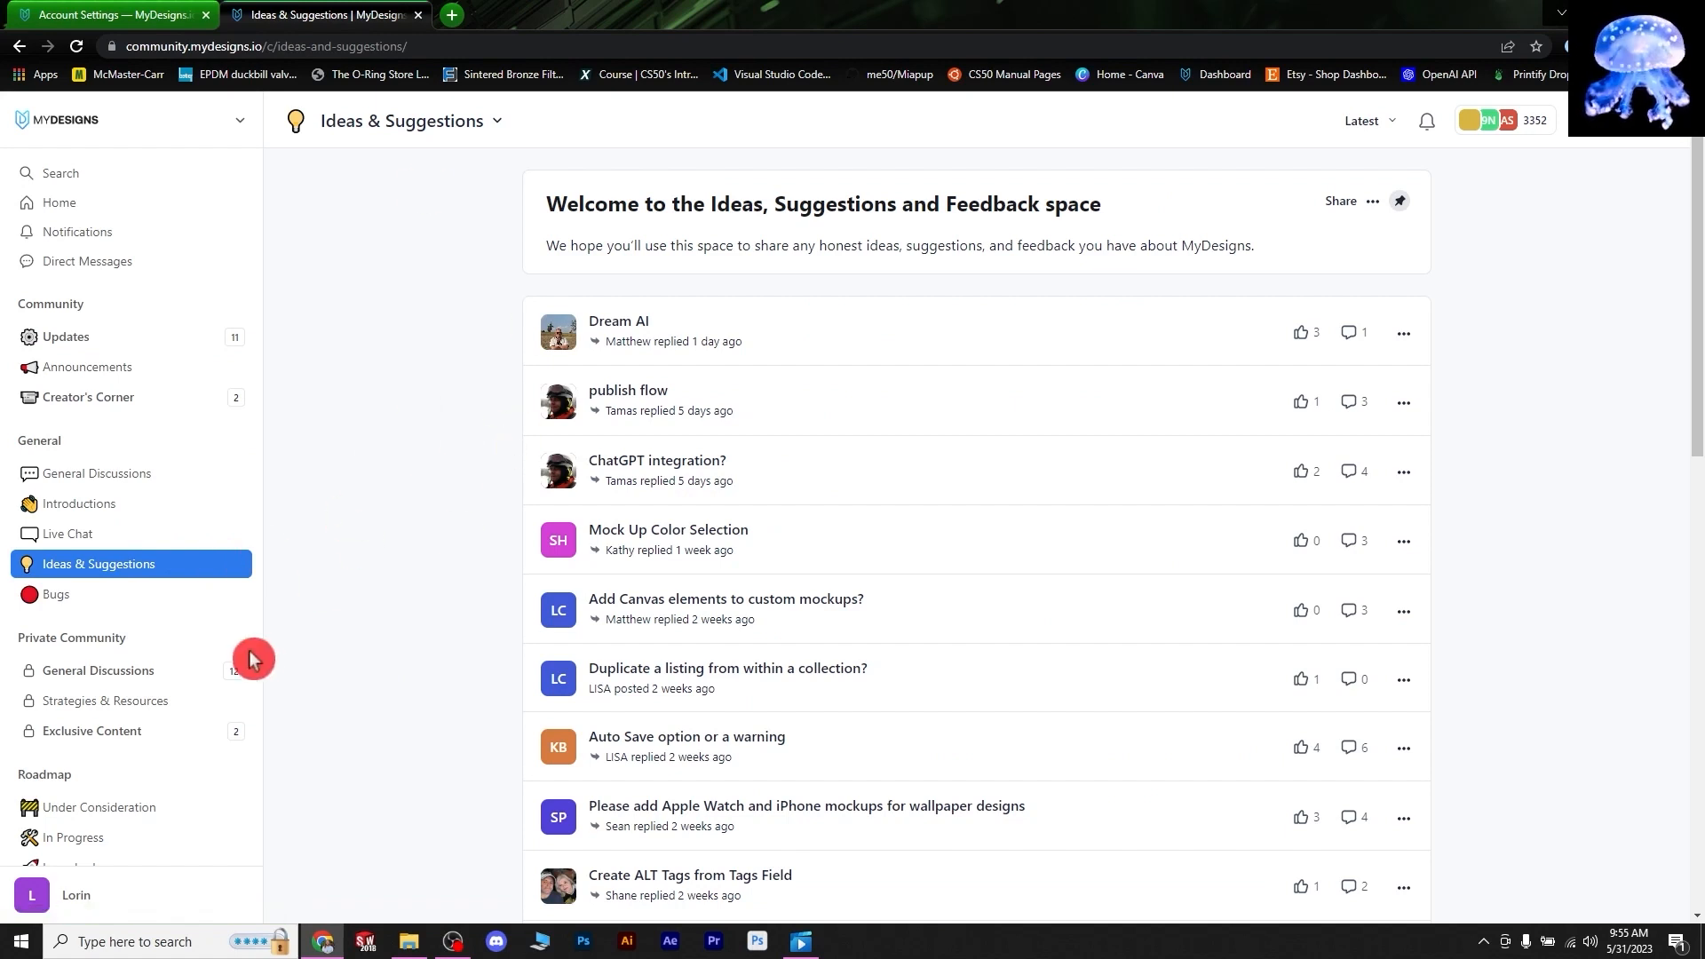
pyautogui.click(148, 614)
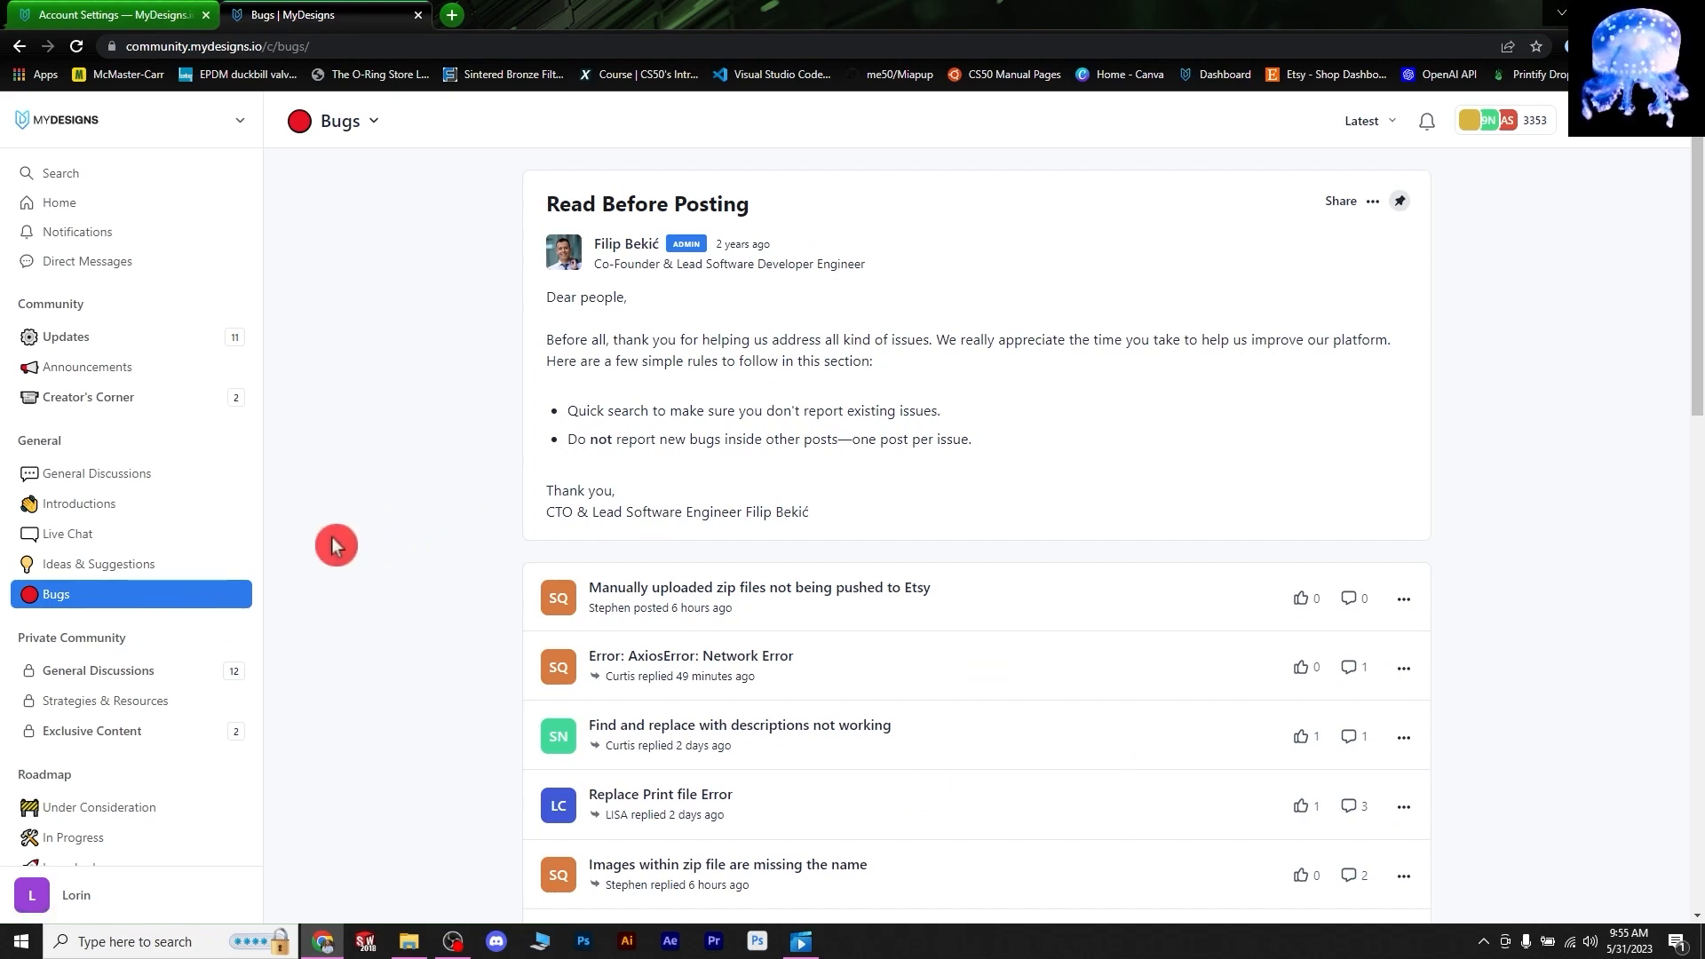
# - Scroll the Bugs forum, then close its tab with Ctrl+W to return to Listings
pyautogui.scroll(-2, 335, 545)
pyautogui.scroll(-5, 171, 412)
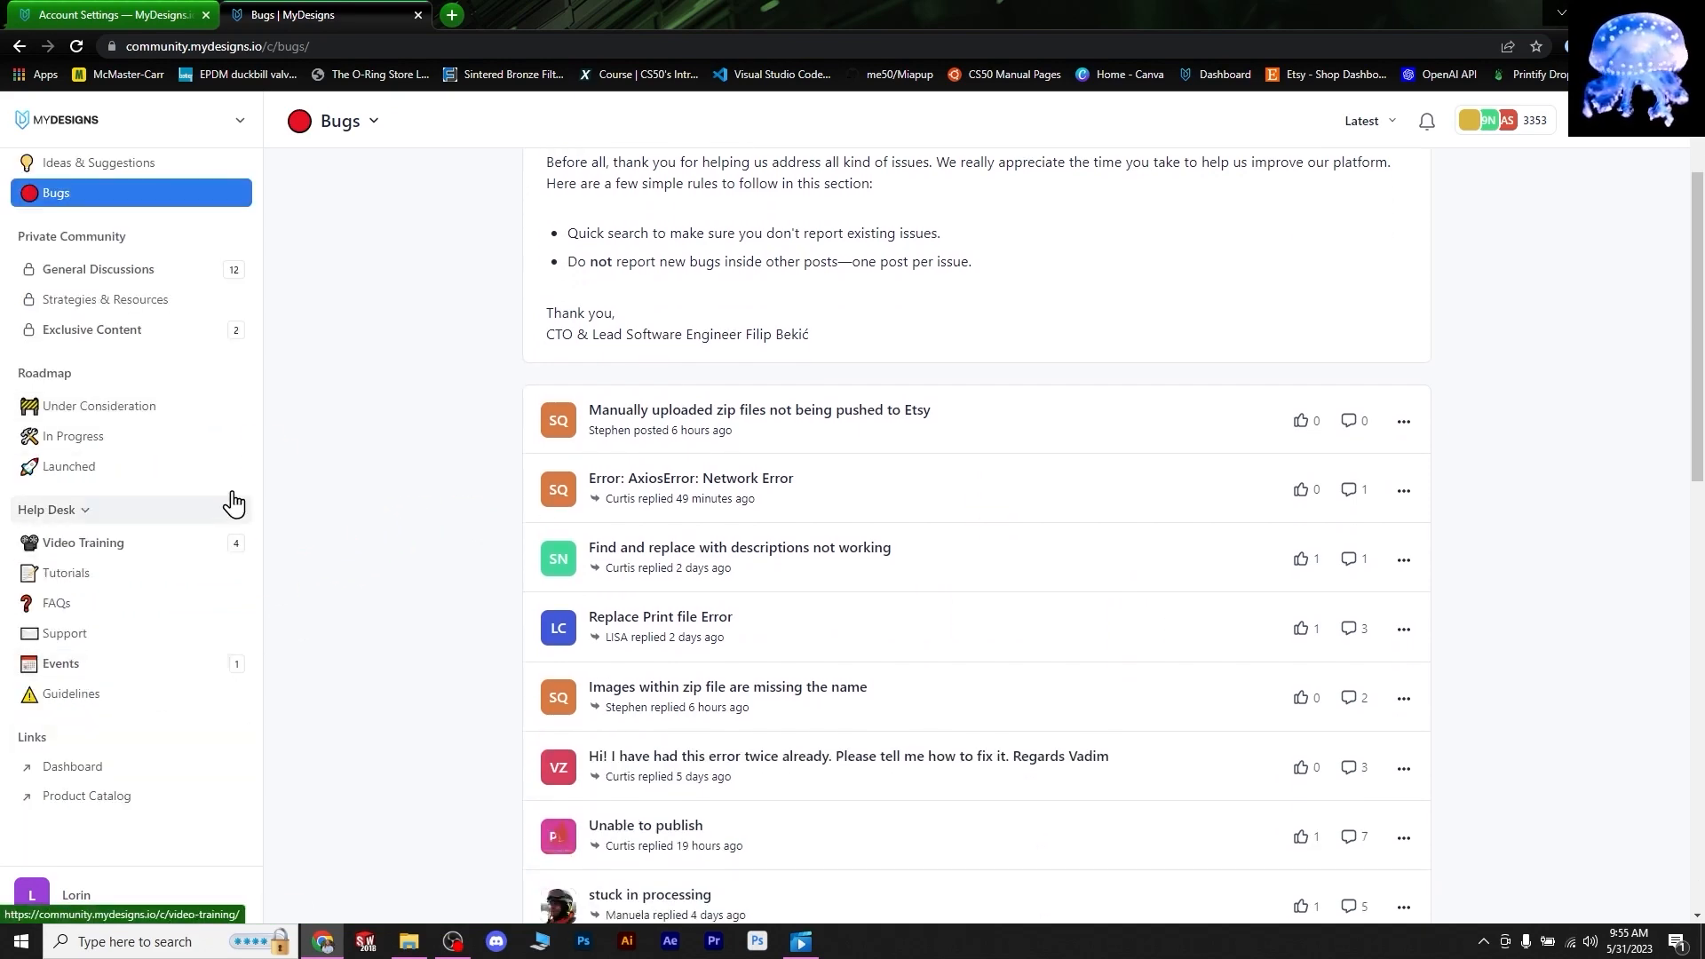
pyautogui.scroll(2, 419, 388)
pyautogui.scroll(5, 141, 438)
pyautogui.hotkey('ctrl', 'w')
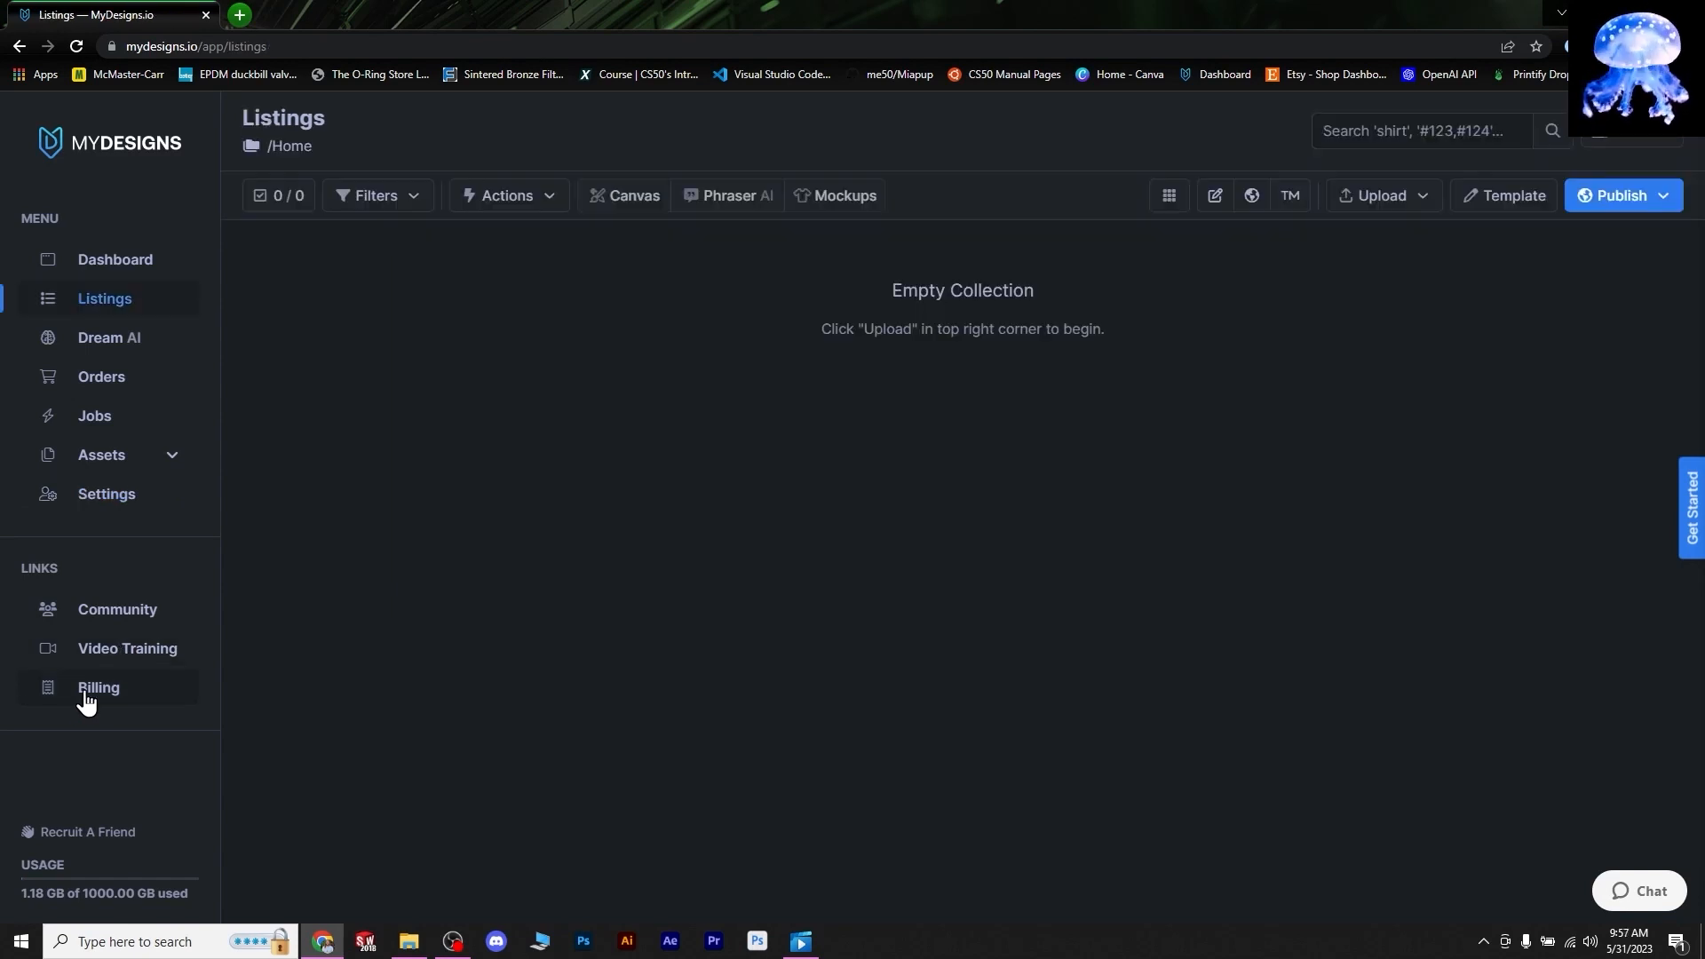
# - Open the Collections browser from /Home to see the MMM and Old subfolders
pyautogui.click(1182, 278)
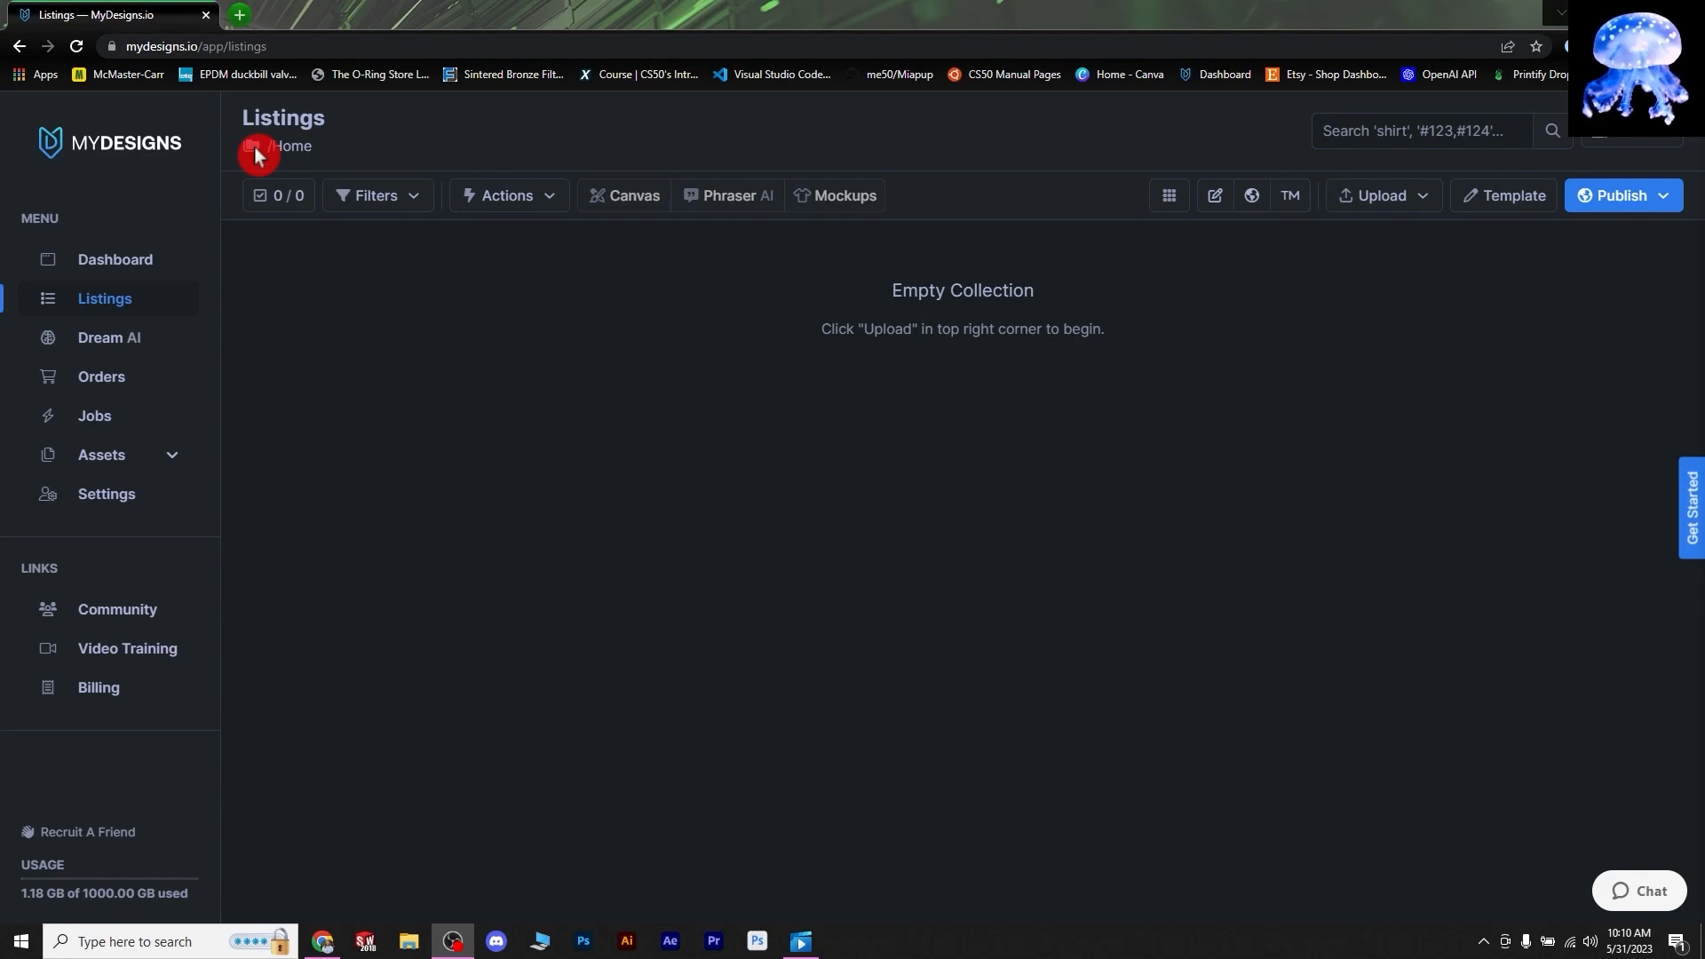
pyautogui.click(282, 147)
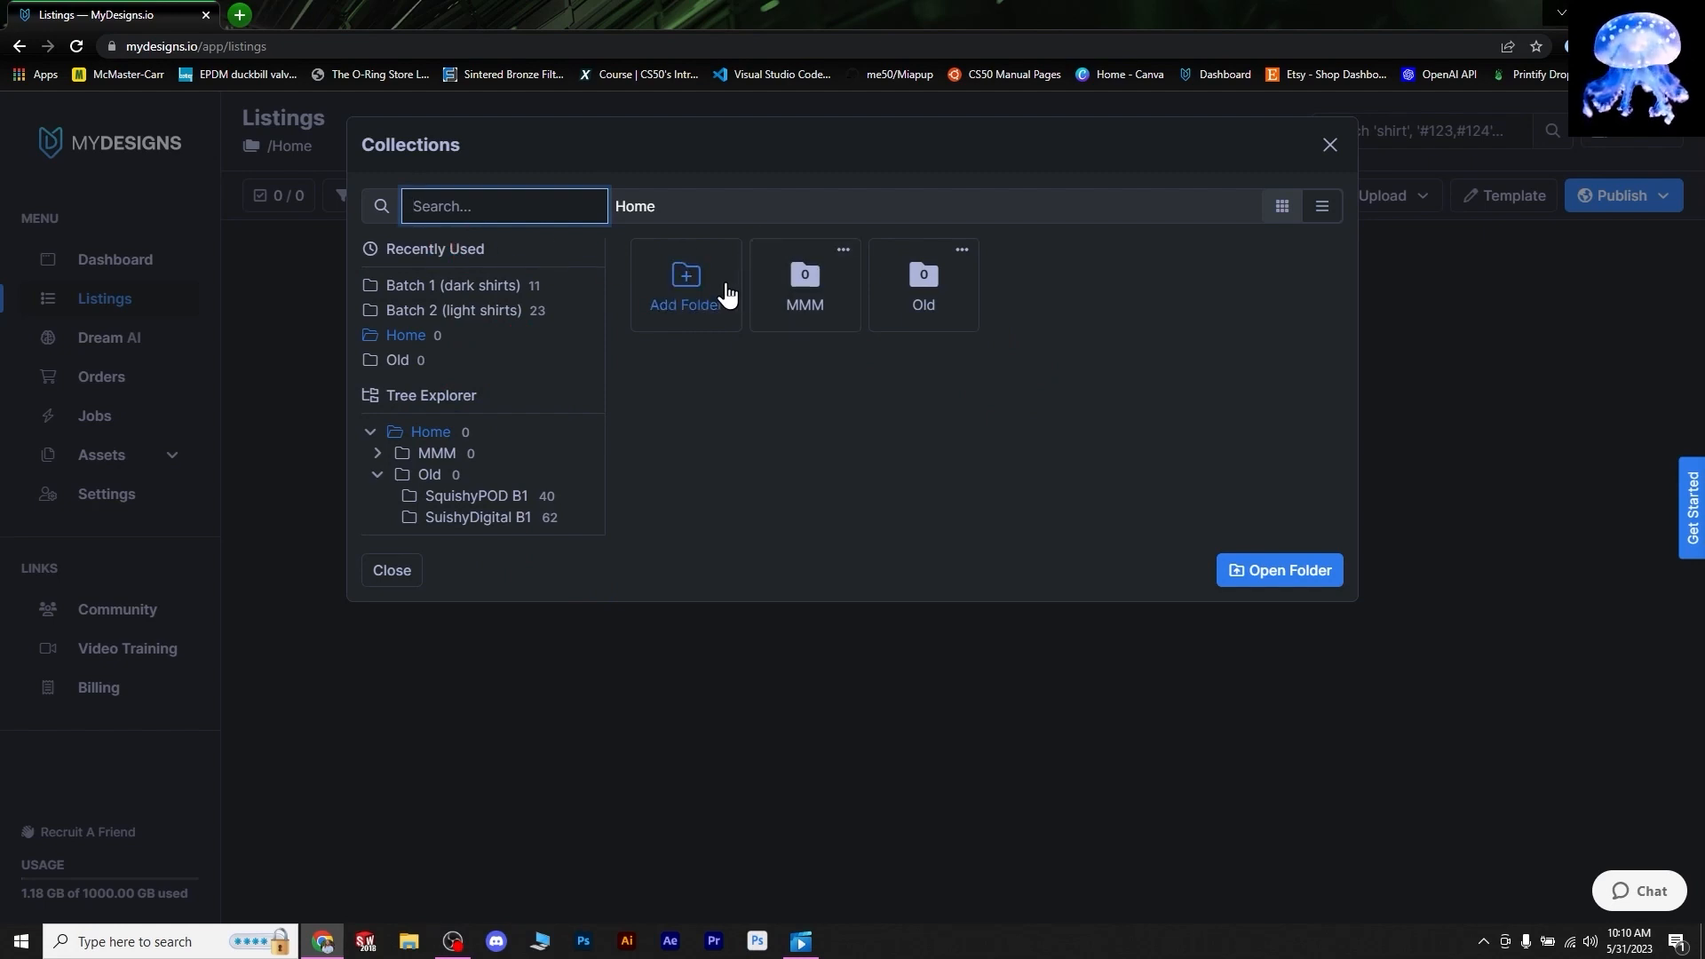
# - Create a 'Surfboaard Stickers' folder under Home with the Default Template and open it
pyautogui.click(697, 286)
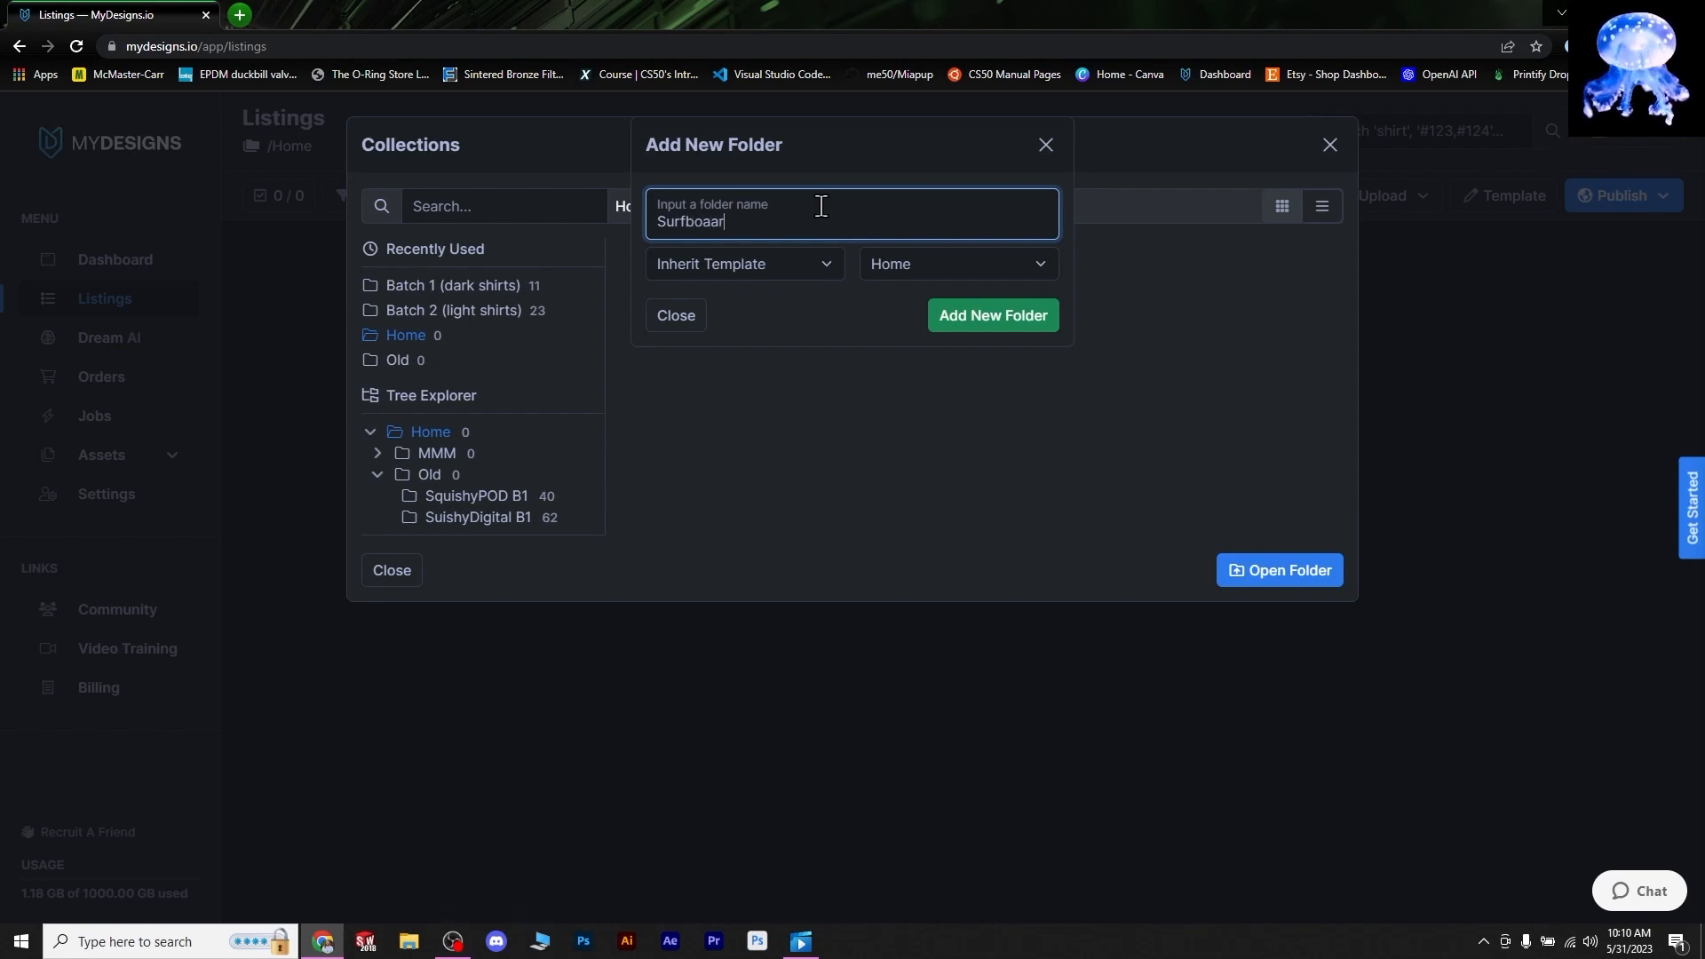
pyautogui.write('Surfboaard Stickers')
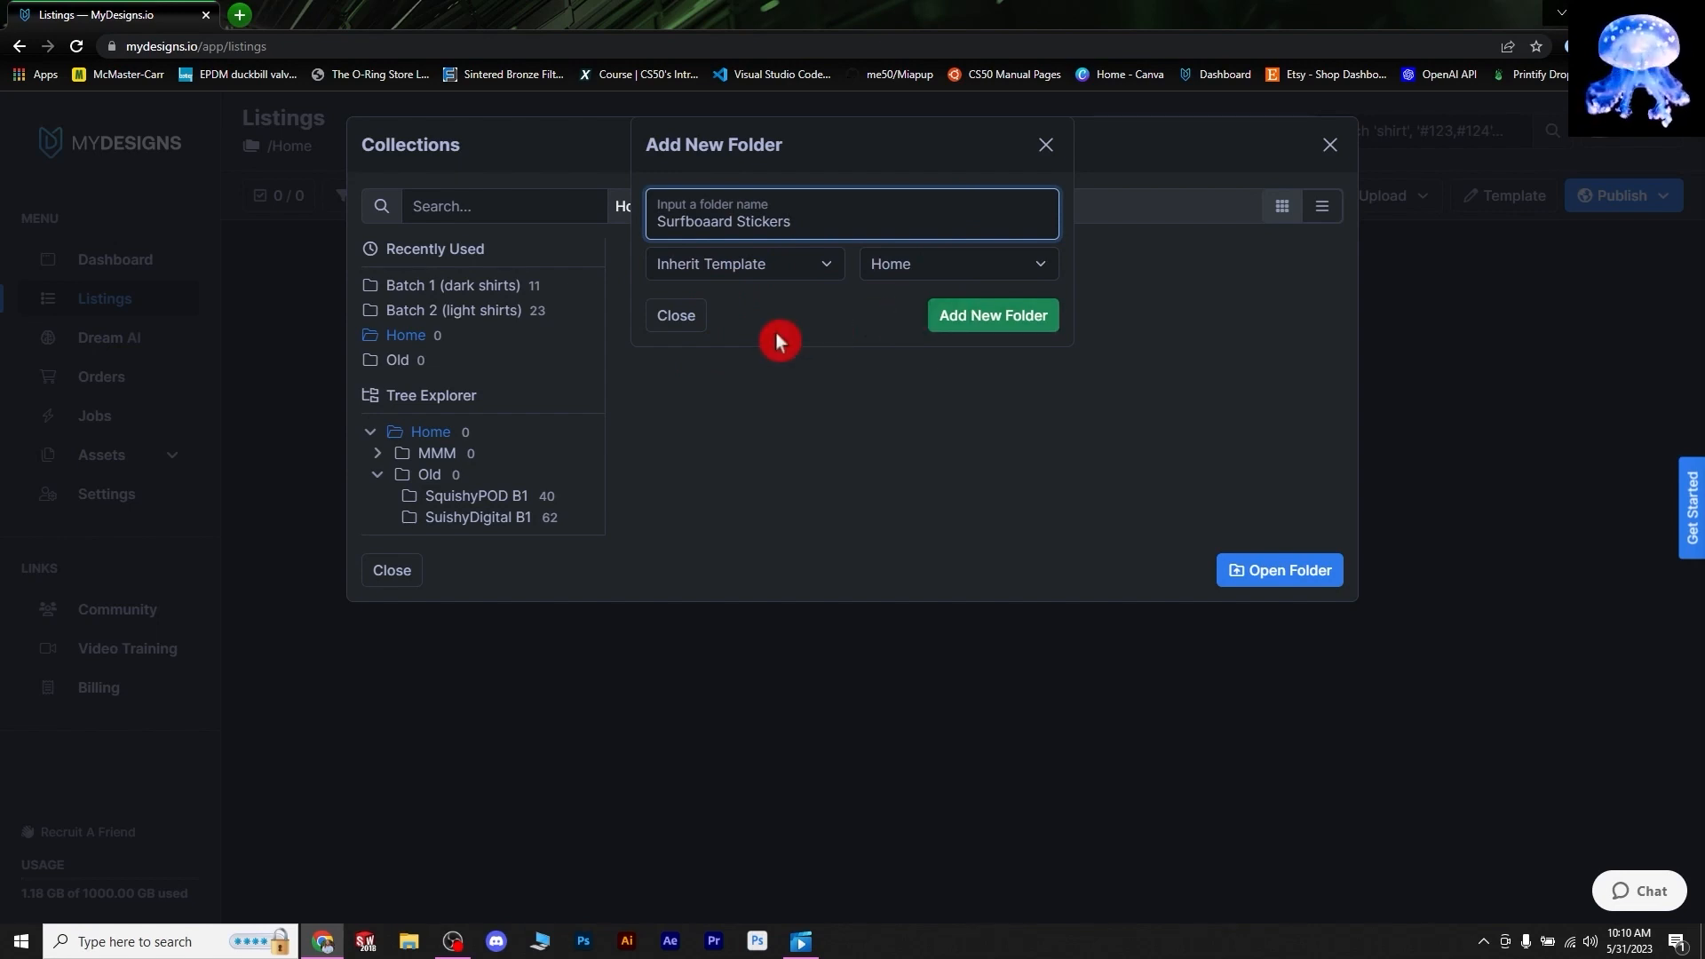
pyautogui.click(799, 264)
pyautogui.click(790, 291)
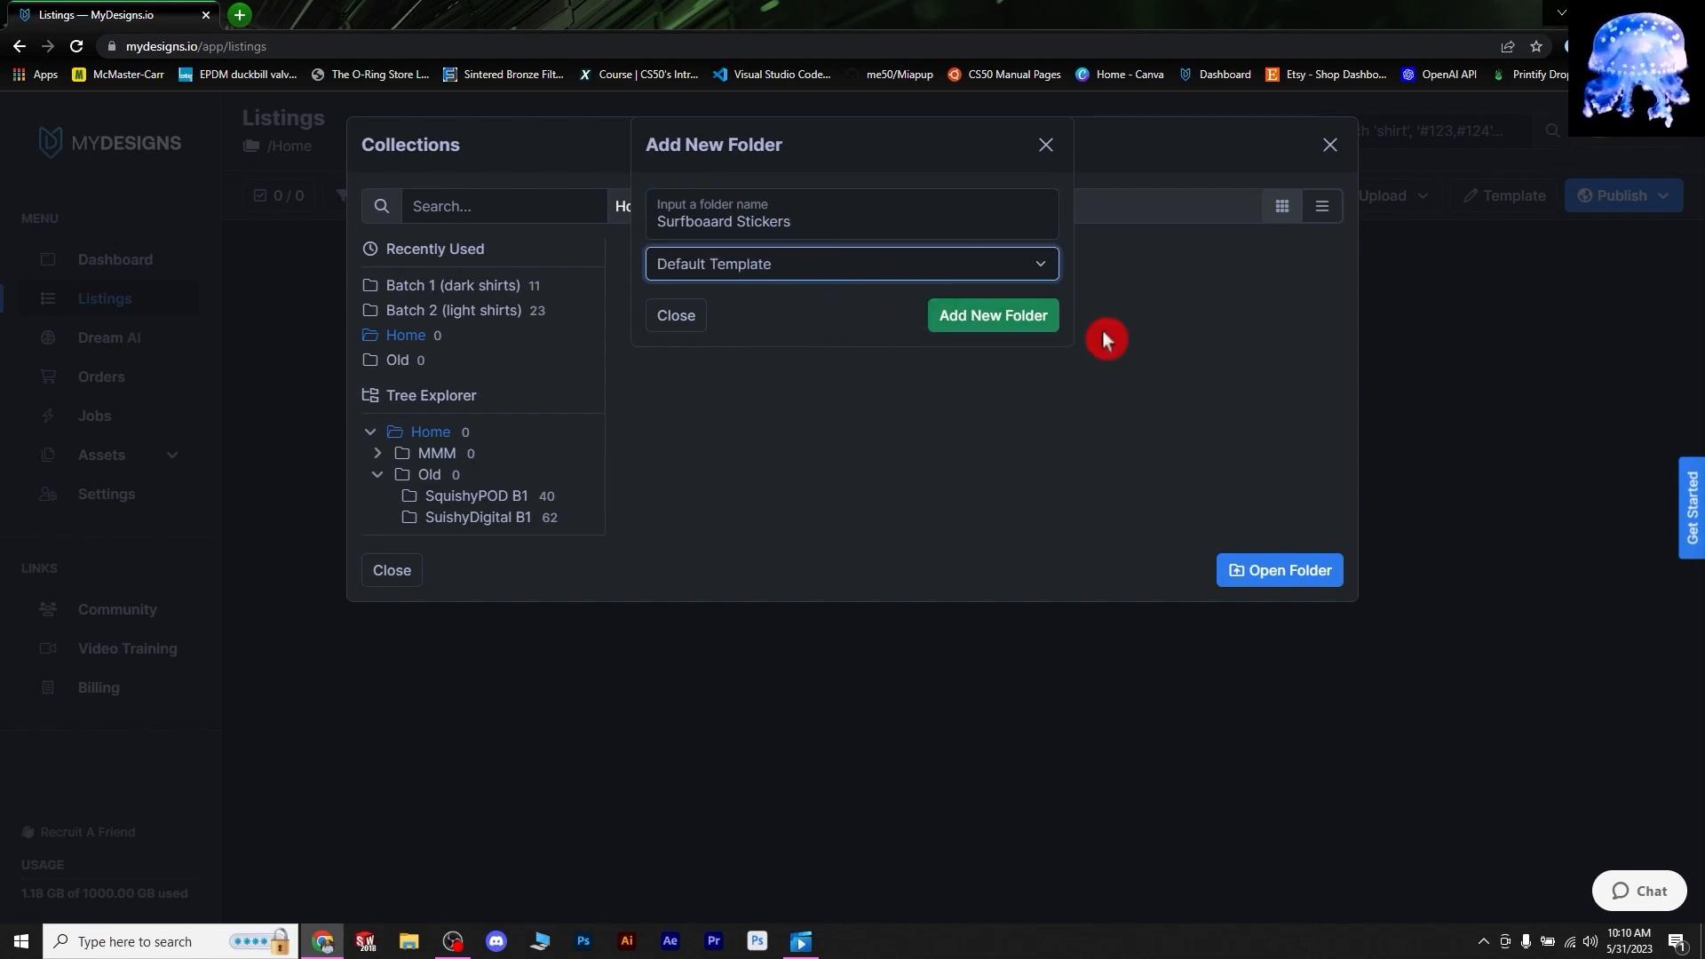
pyautogui.click(999, 318)
pyautogui.doubleClick(1061, 285)
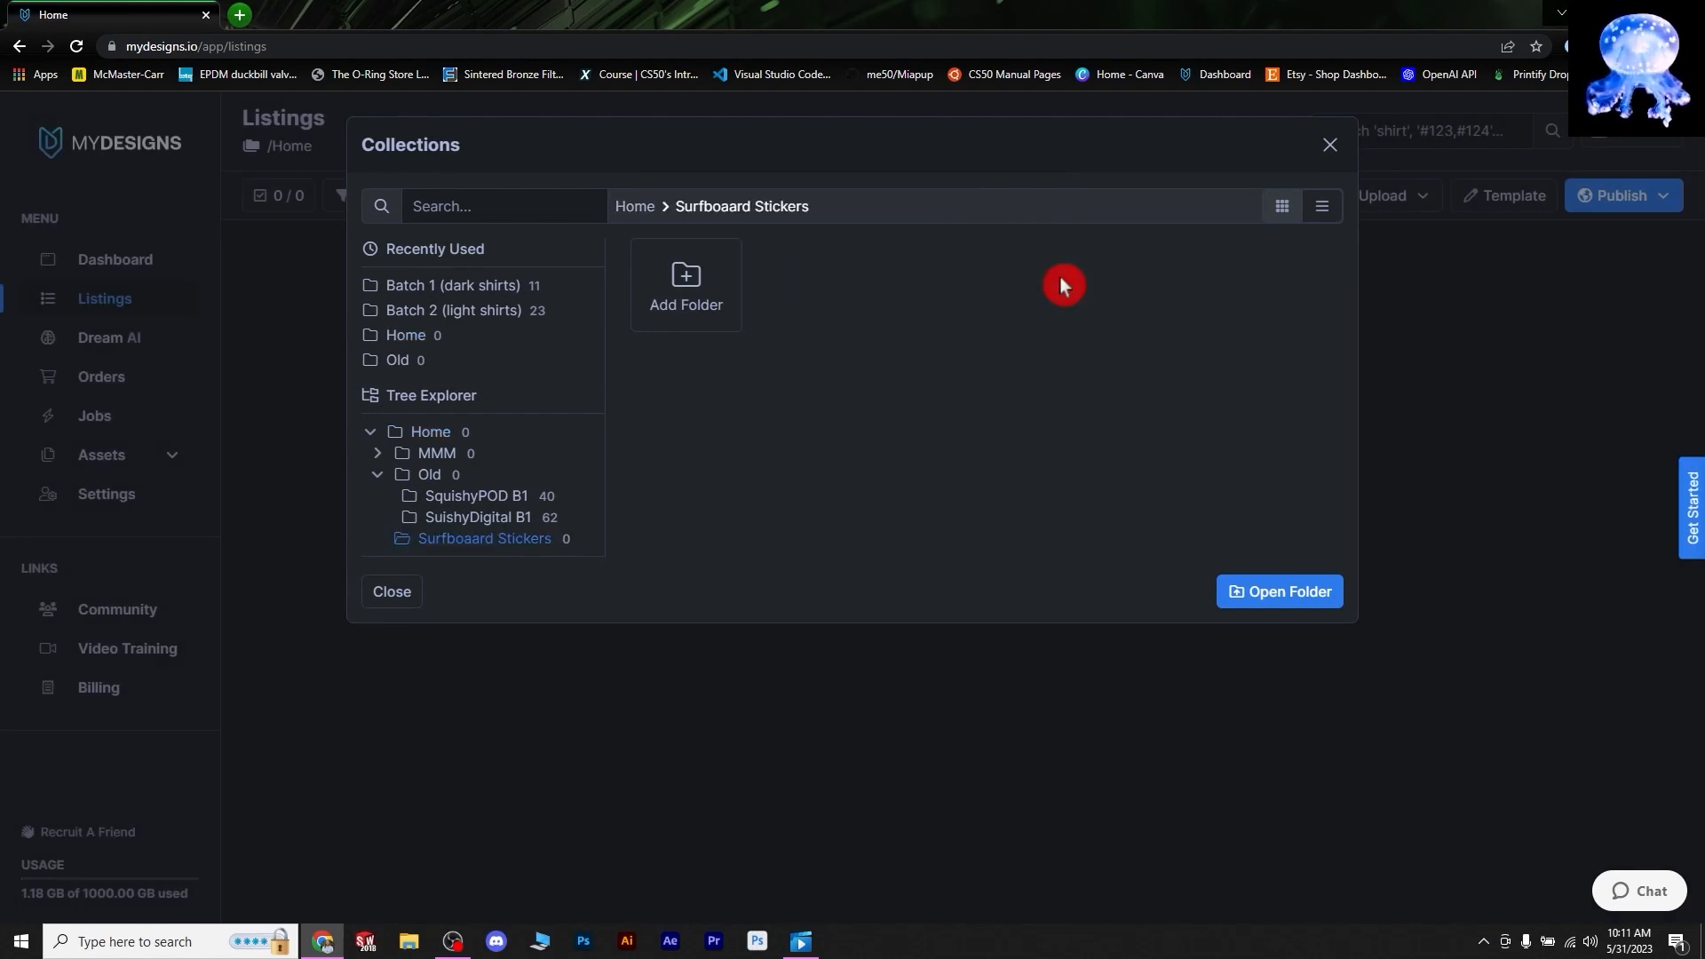
# - Add a 'Batch 1' subfolder and make it the current listings collection
pyautogui.click(691, 280)
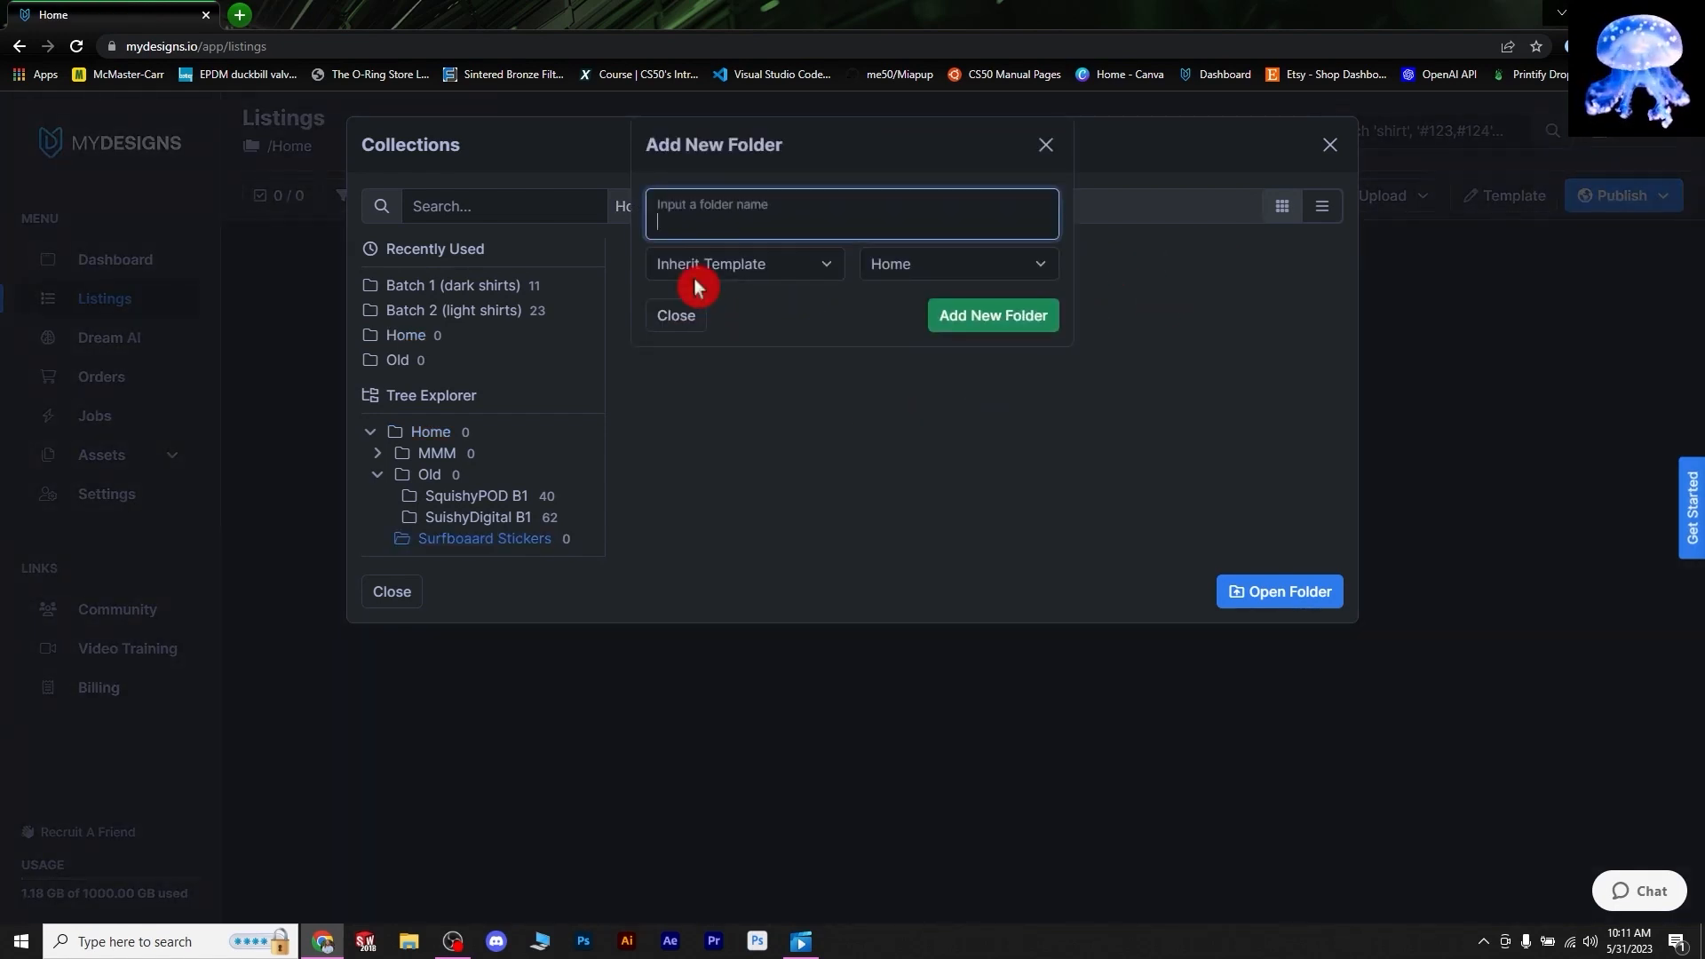
pyautogui.write('Batch 1')
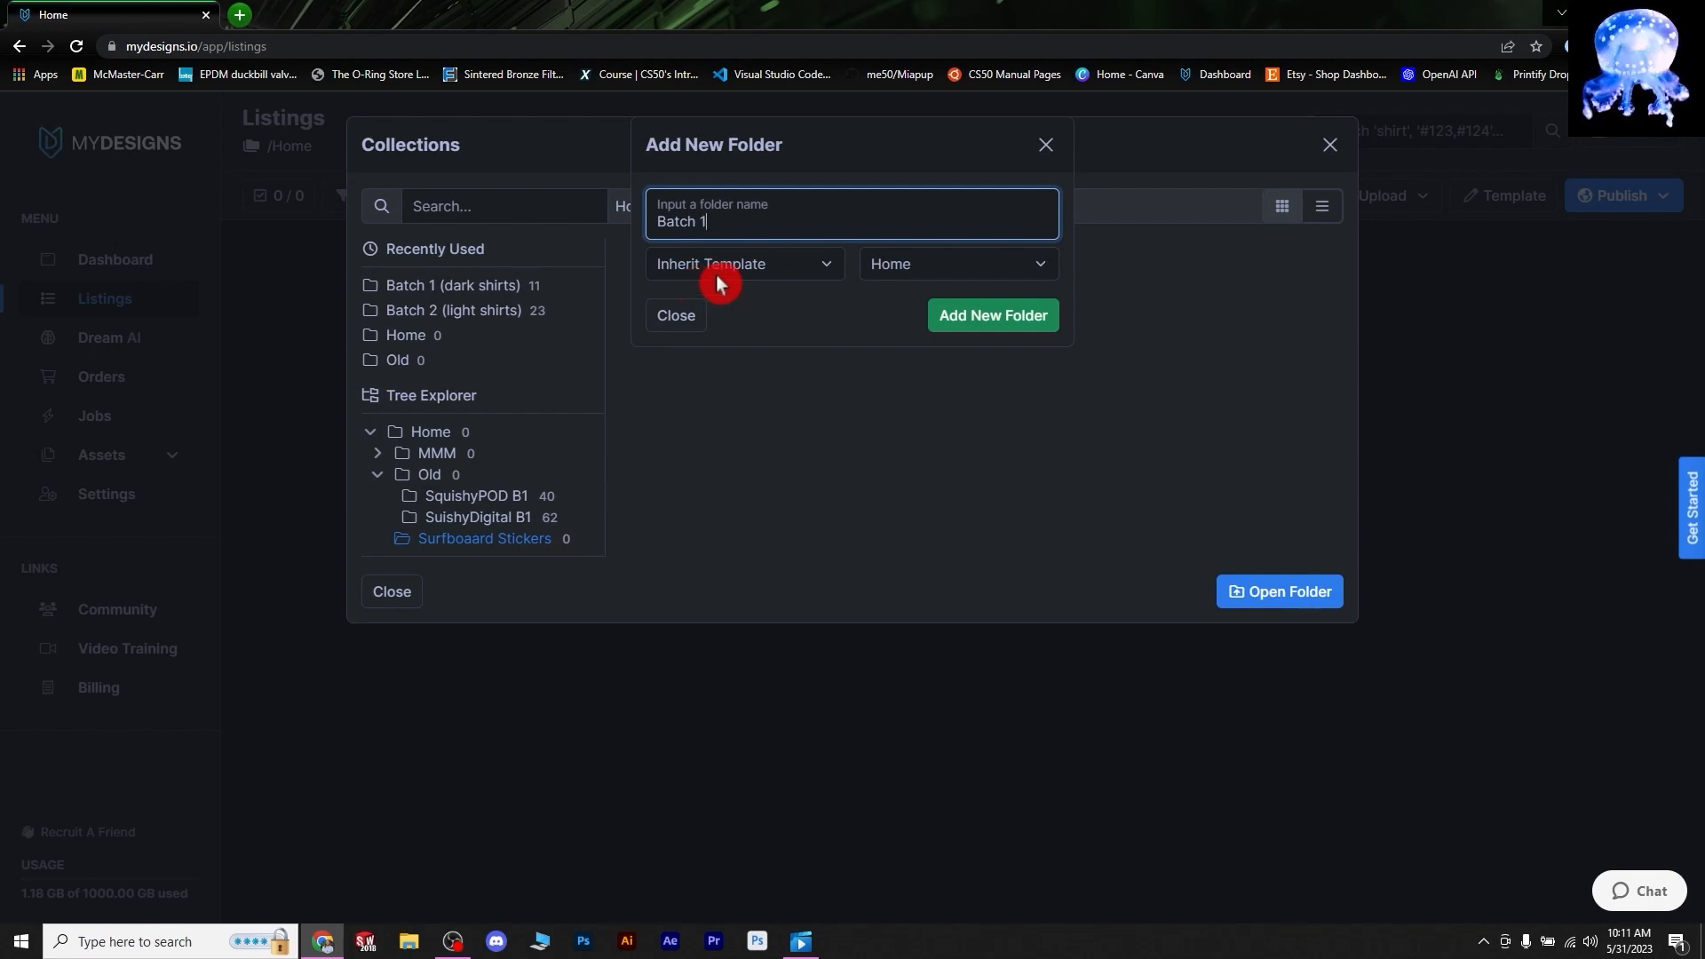
pyautogui.click(991, 322)
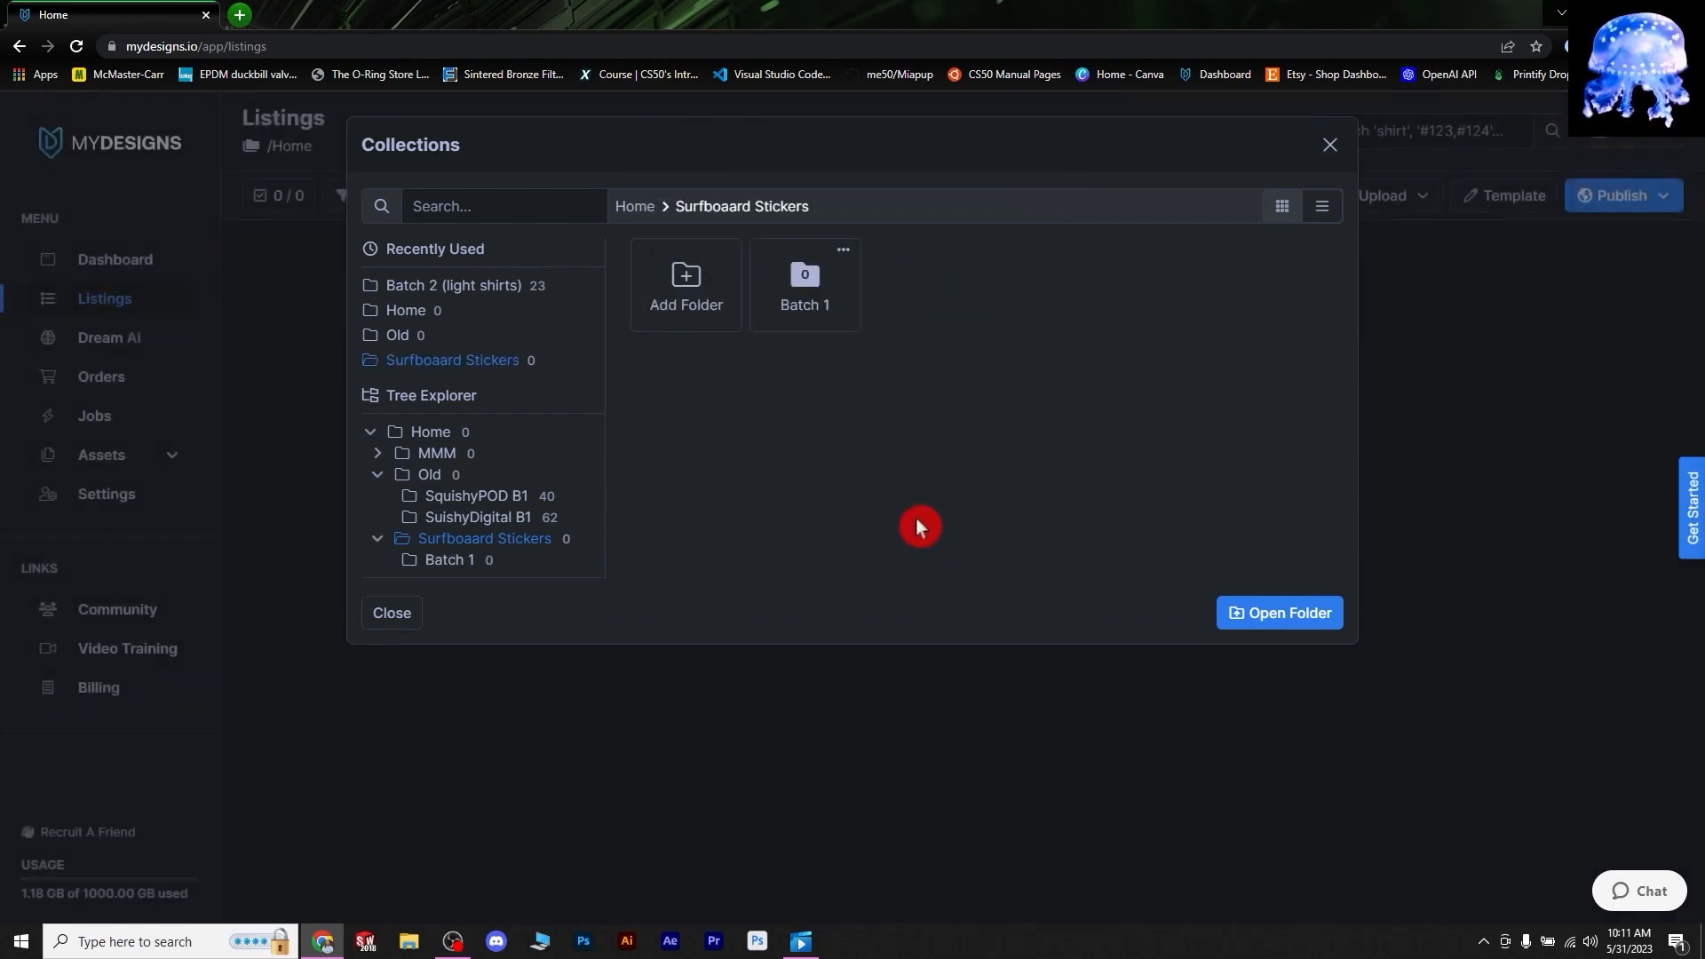
pyautogui.doubleClick(805, 282)
pyautogui.click(760, 209)
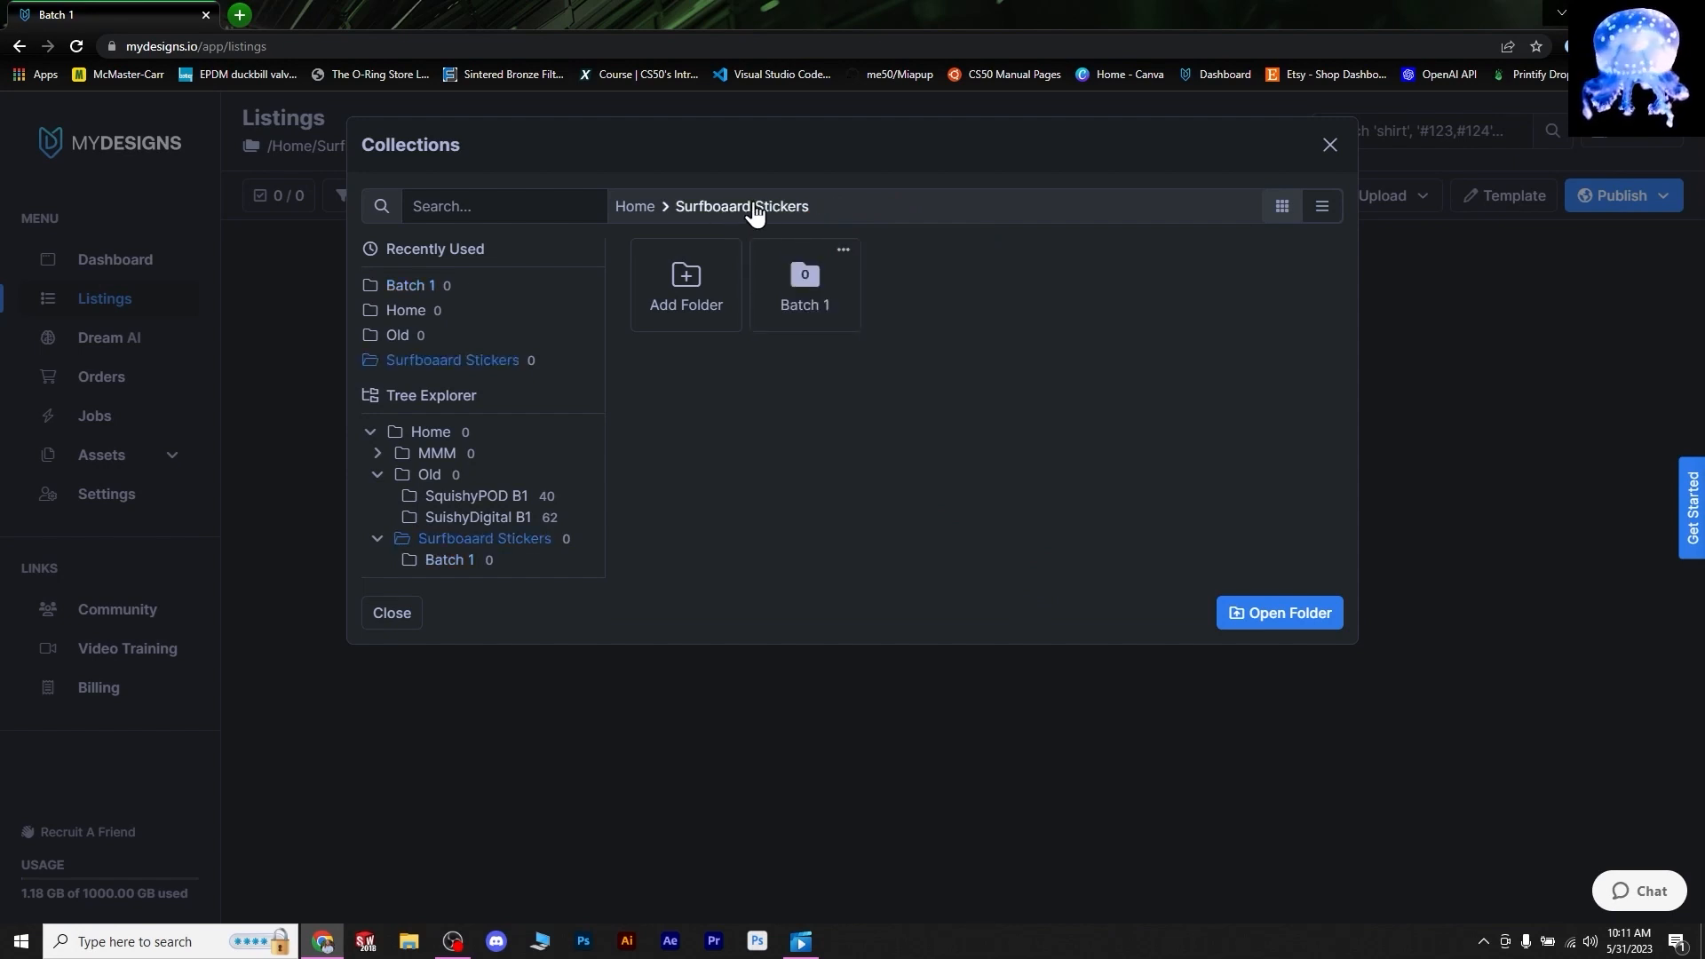
pyautogui.click(640, 213)
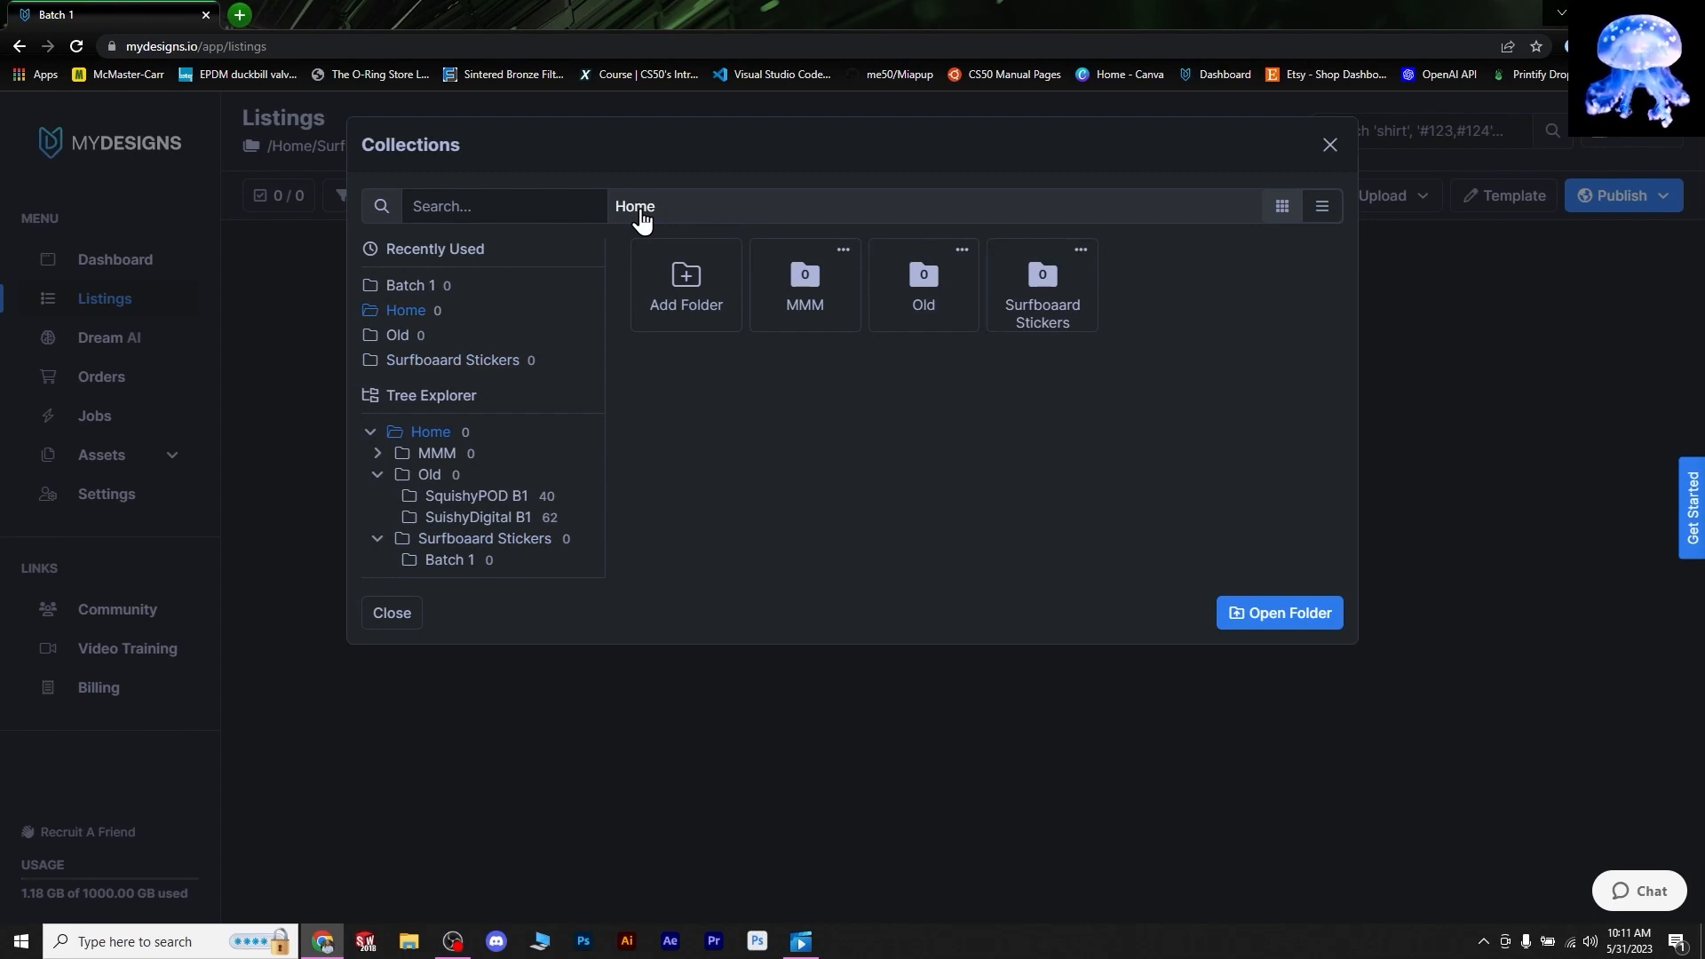
pyautogui.doubleClick(1062, 298)
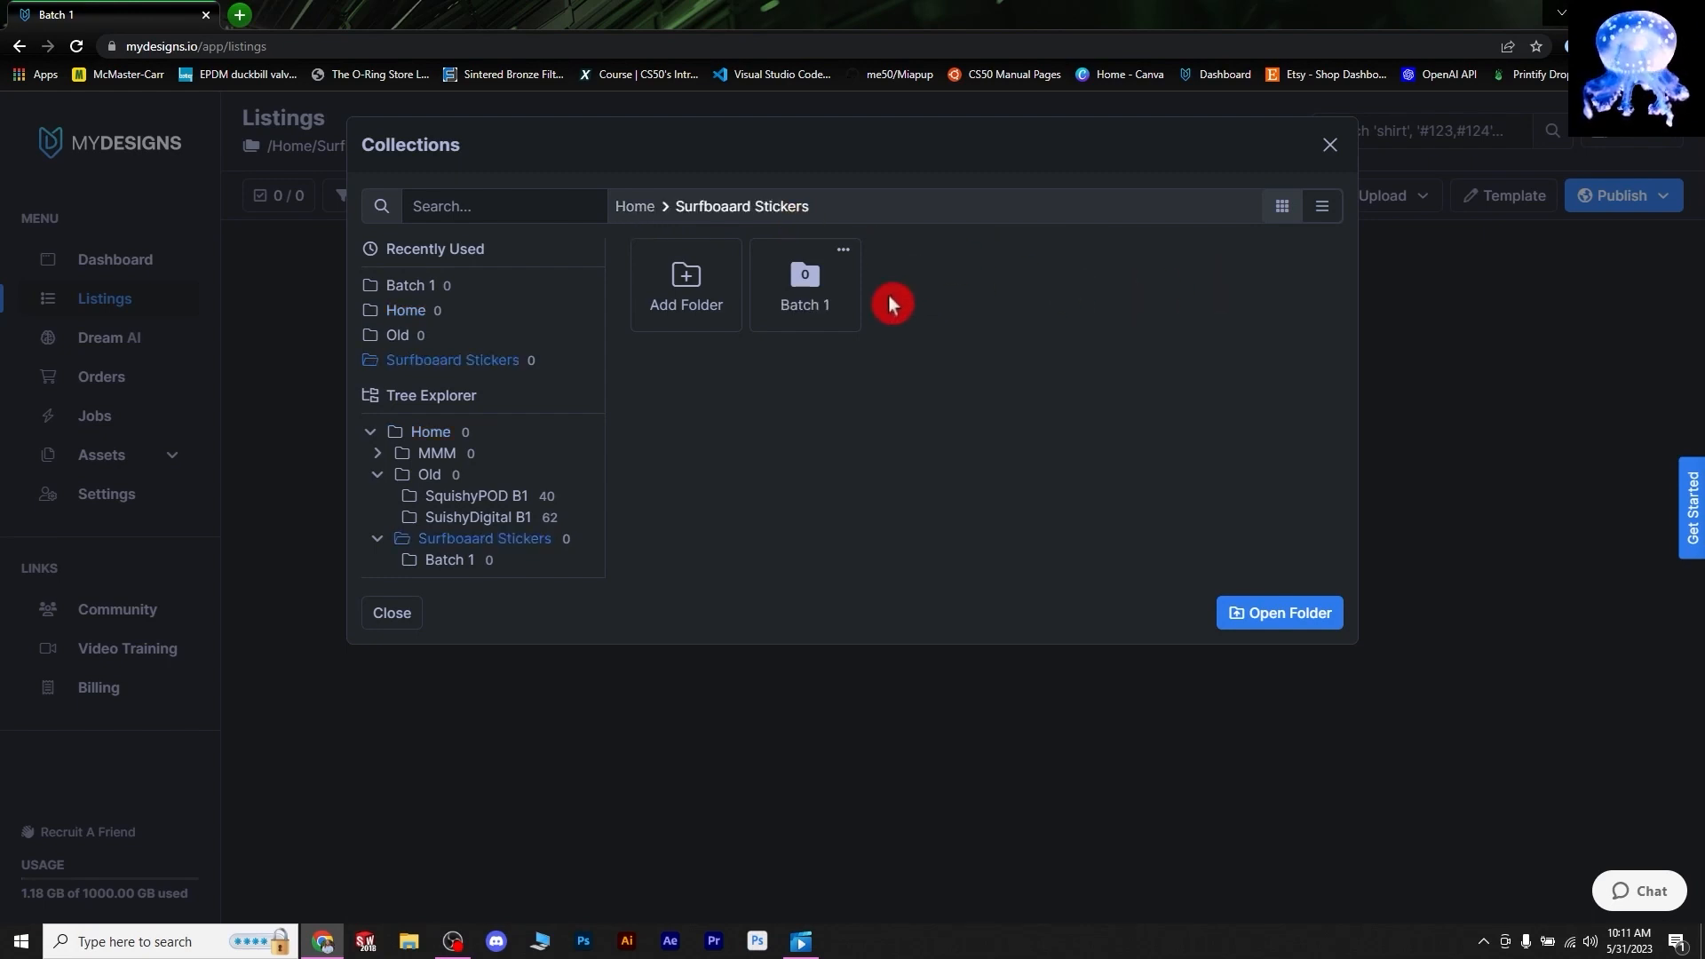
pyautogui.doubleClick(818, 289)
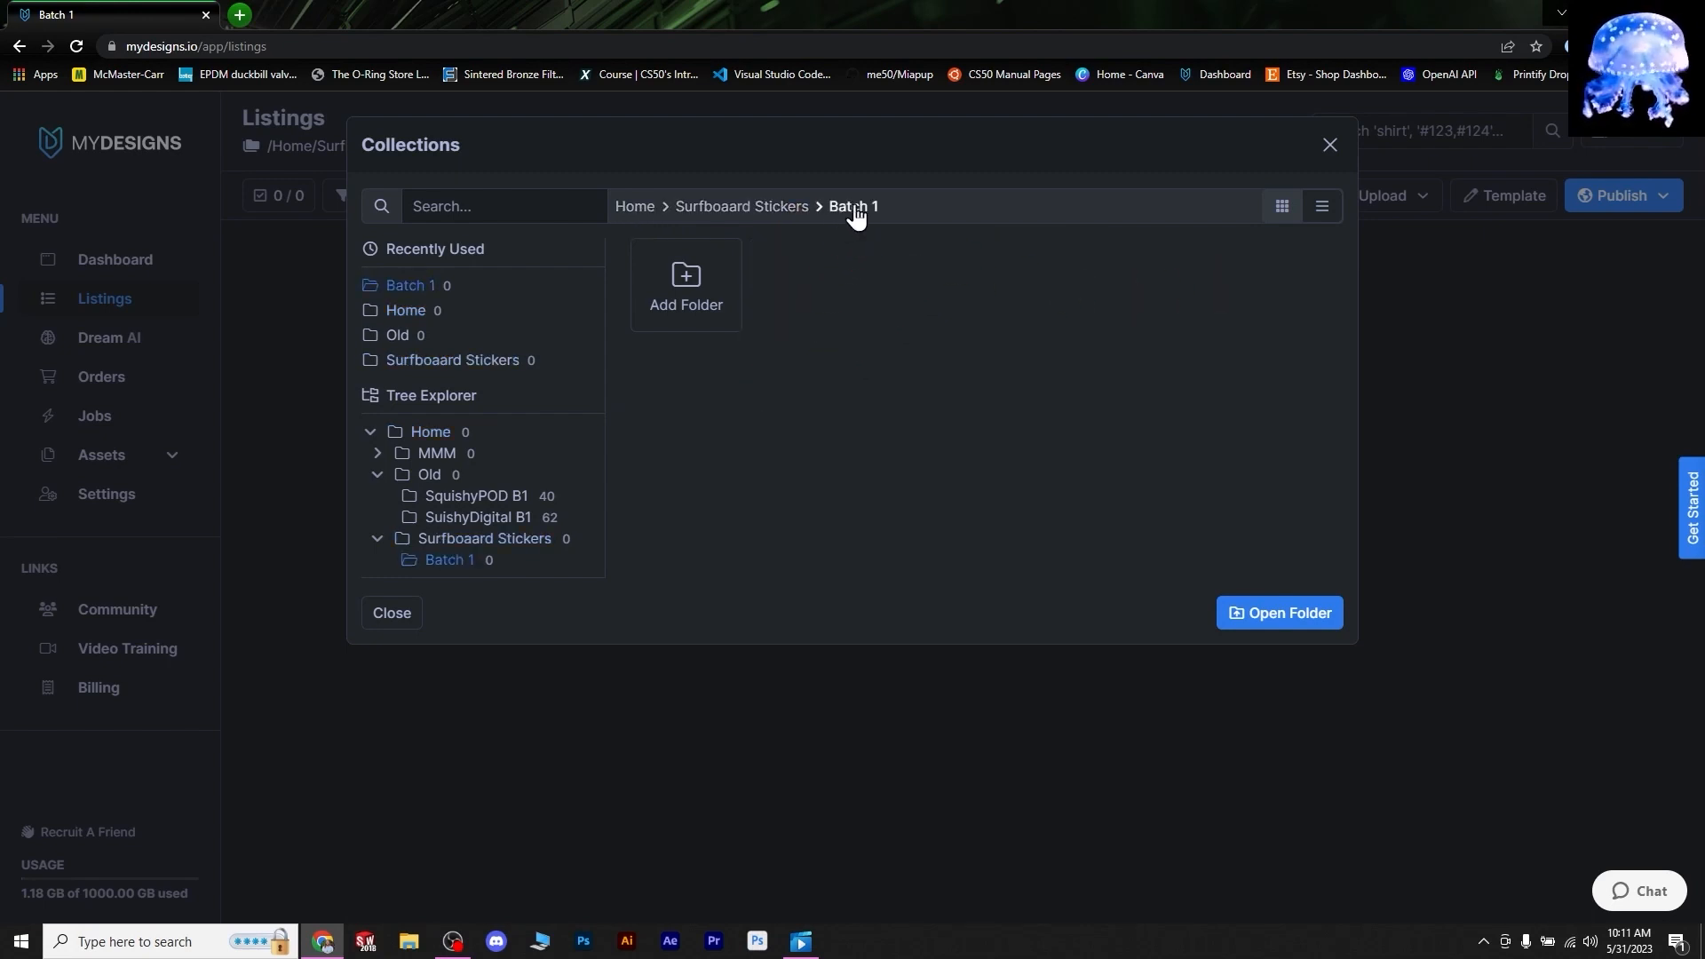
pyautogui.click(1263, 614)
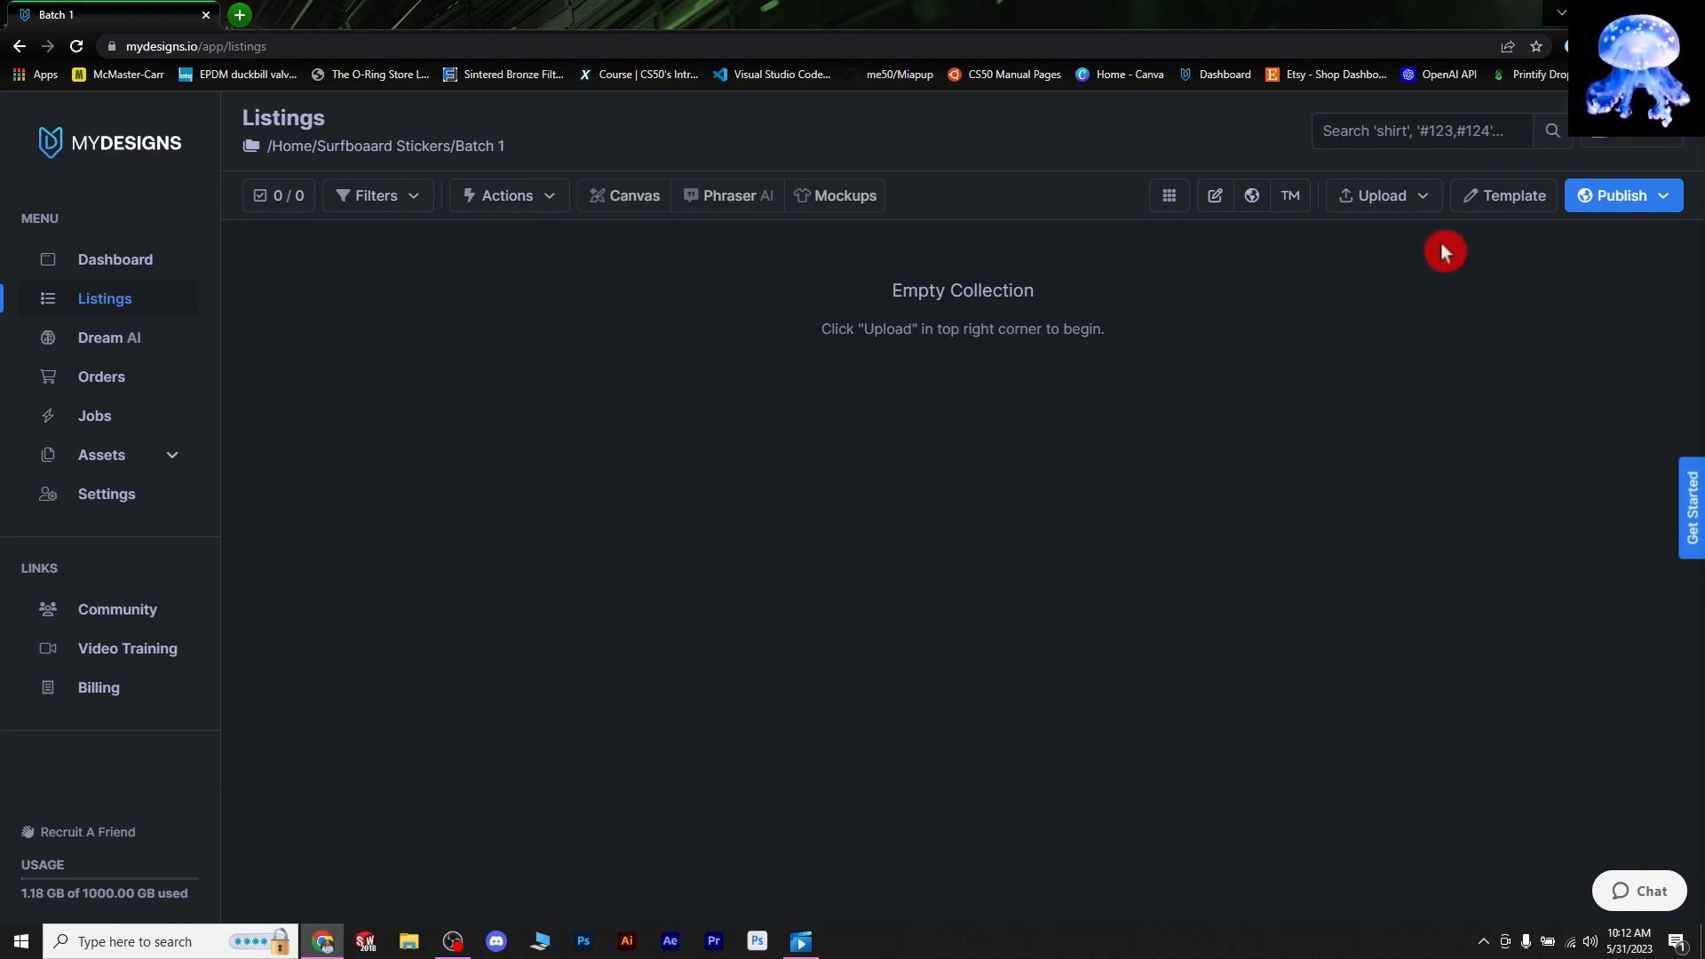
# - Start a plain design upload into Batch 1 and bring up the file picker
pyautogui.click(1427, 202)
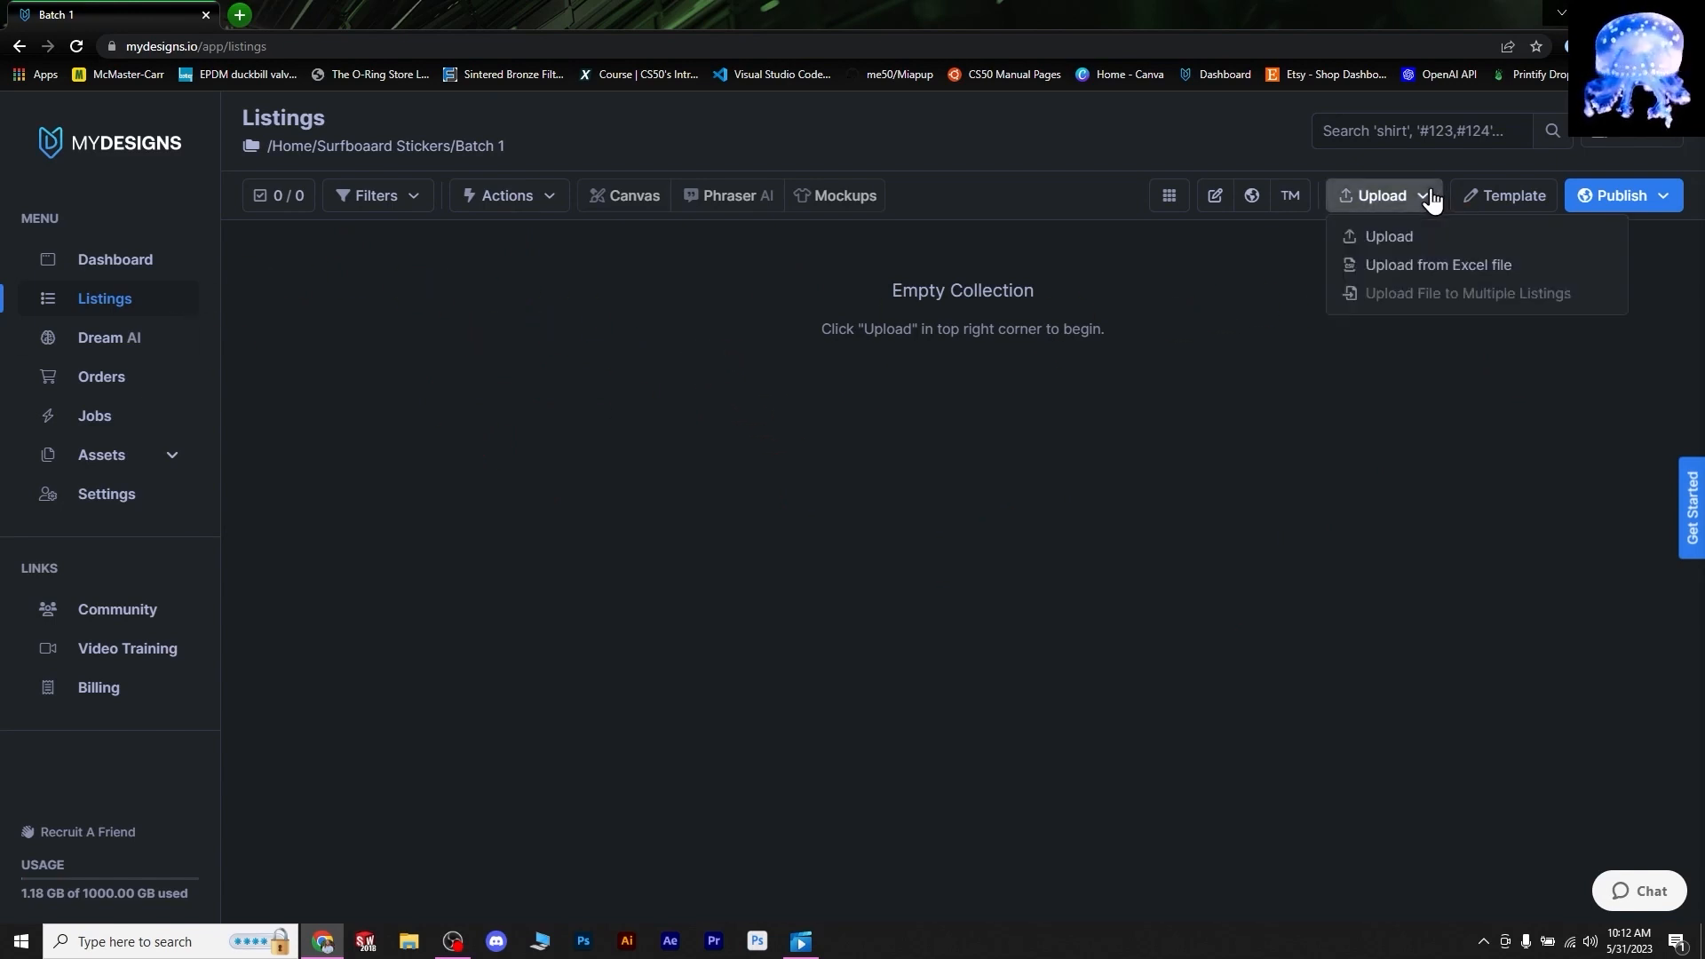
pyautogui.click(1407, 238)
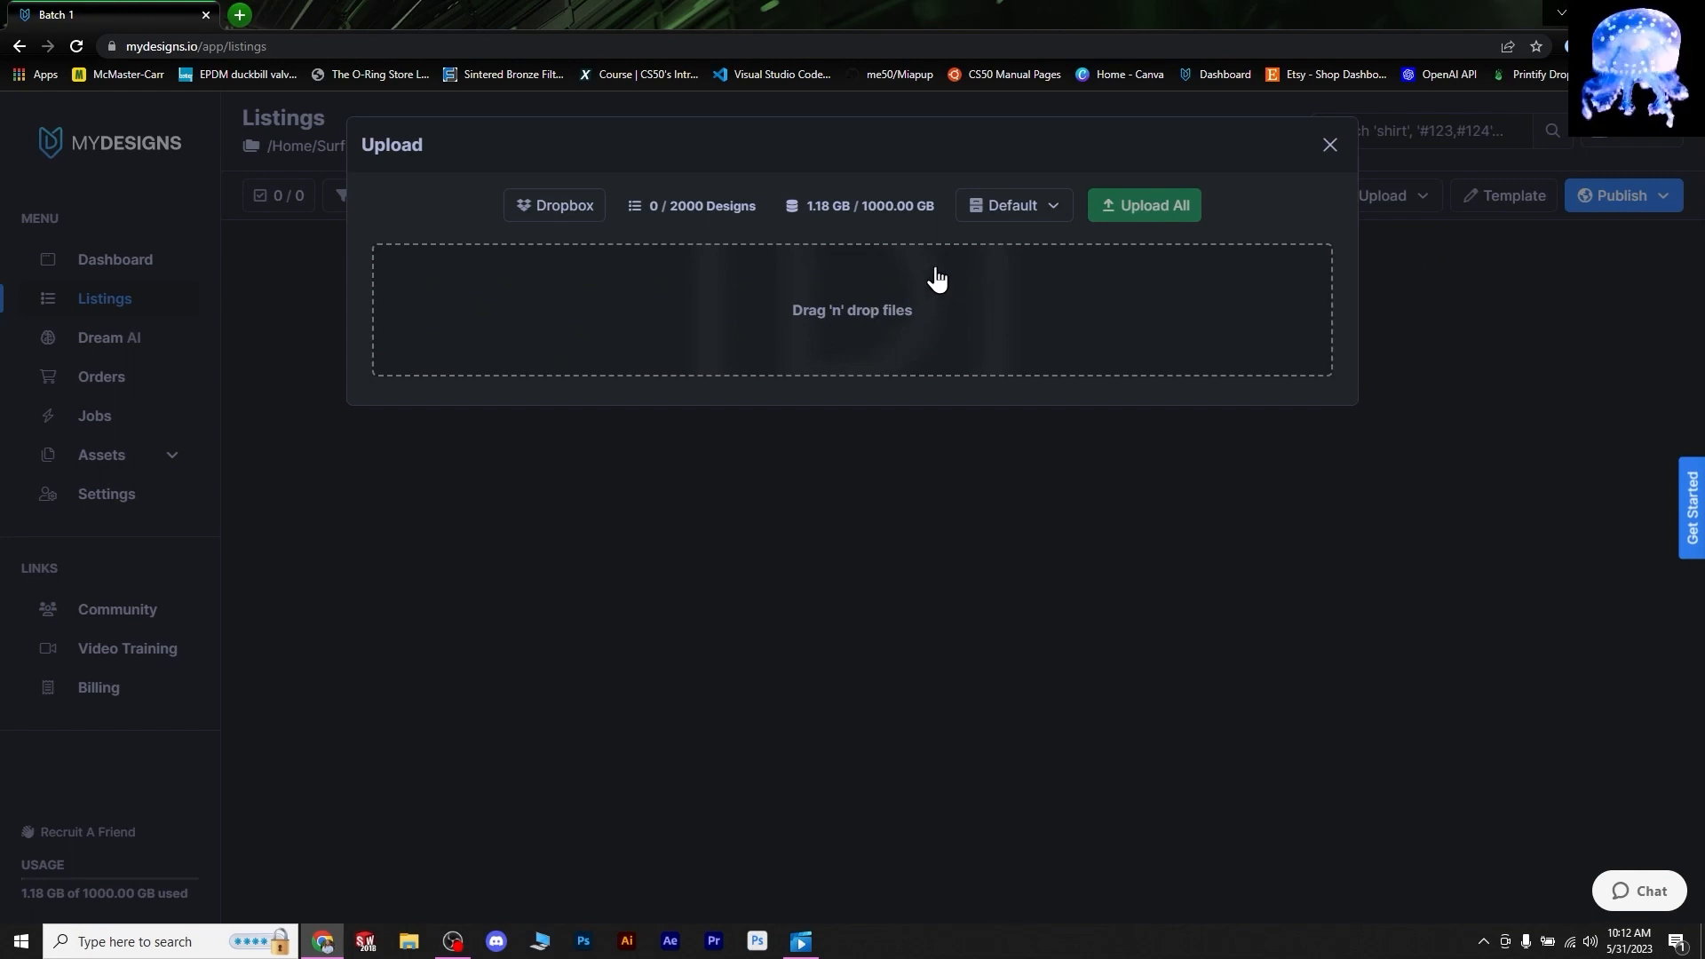
pyautogui.click(834, 314)
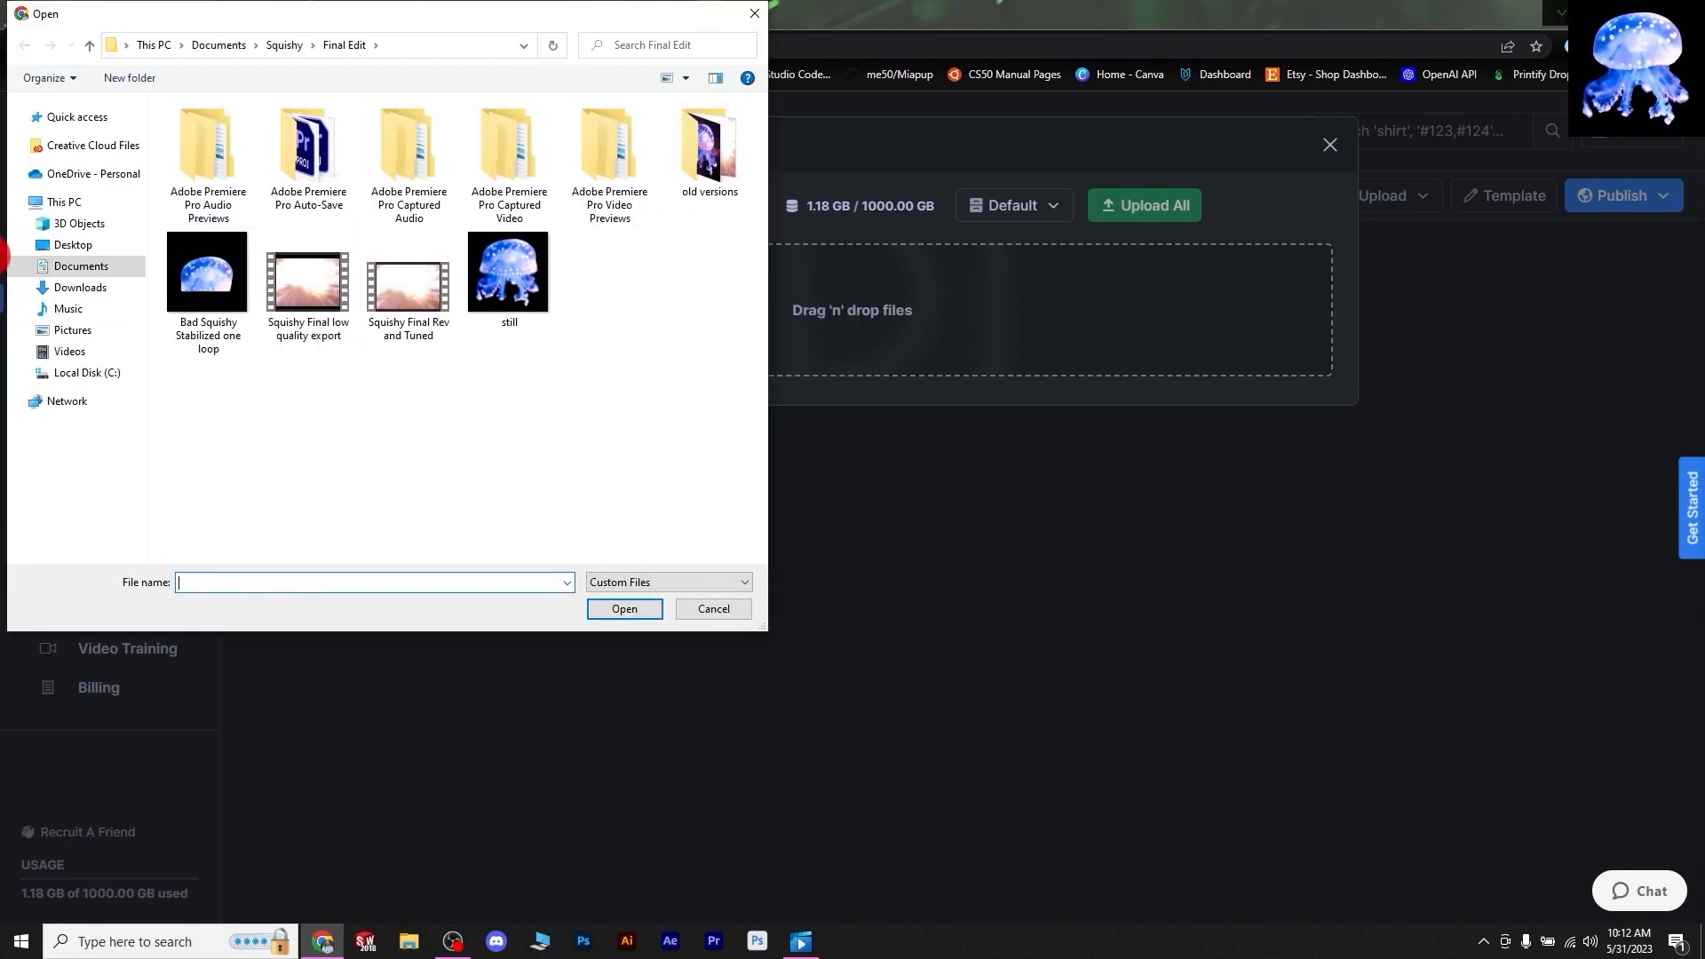
# - Select every PNG in the Documents scaled sticker shapes 'Top 50 beaches' folder
pyautogui.click(75, 271)
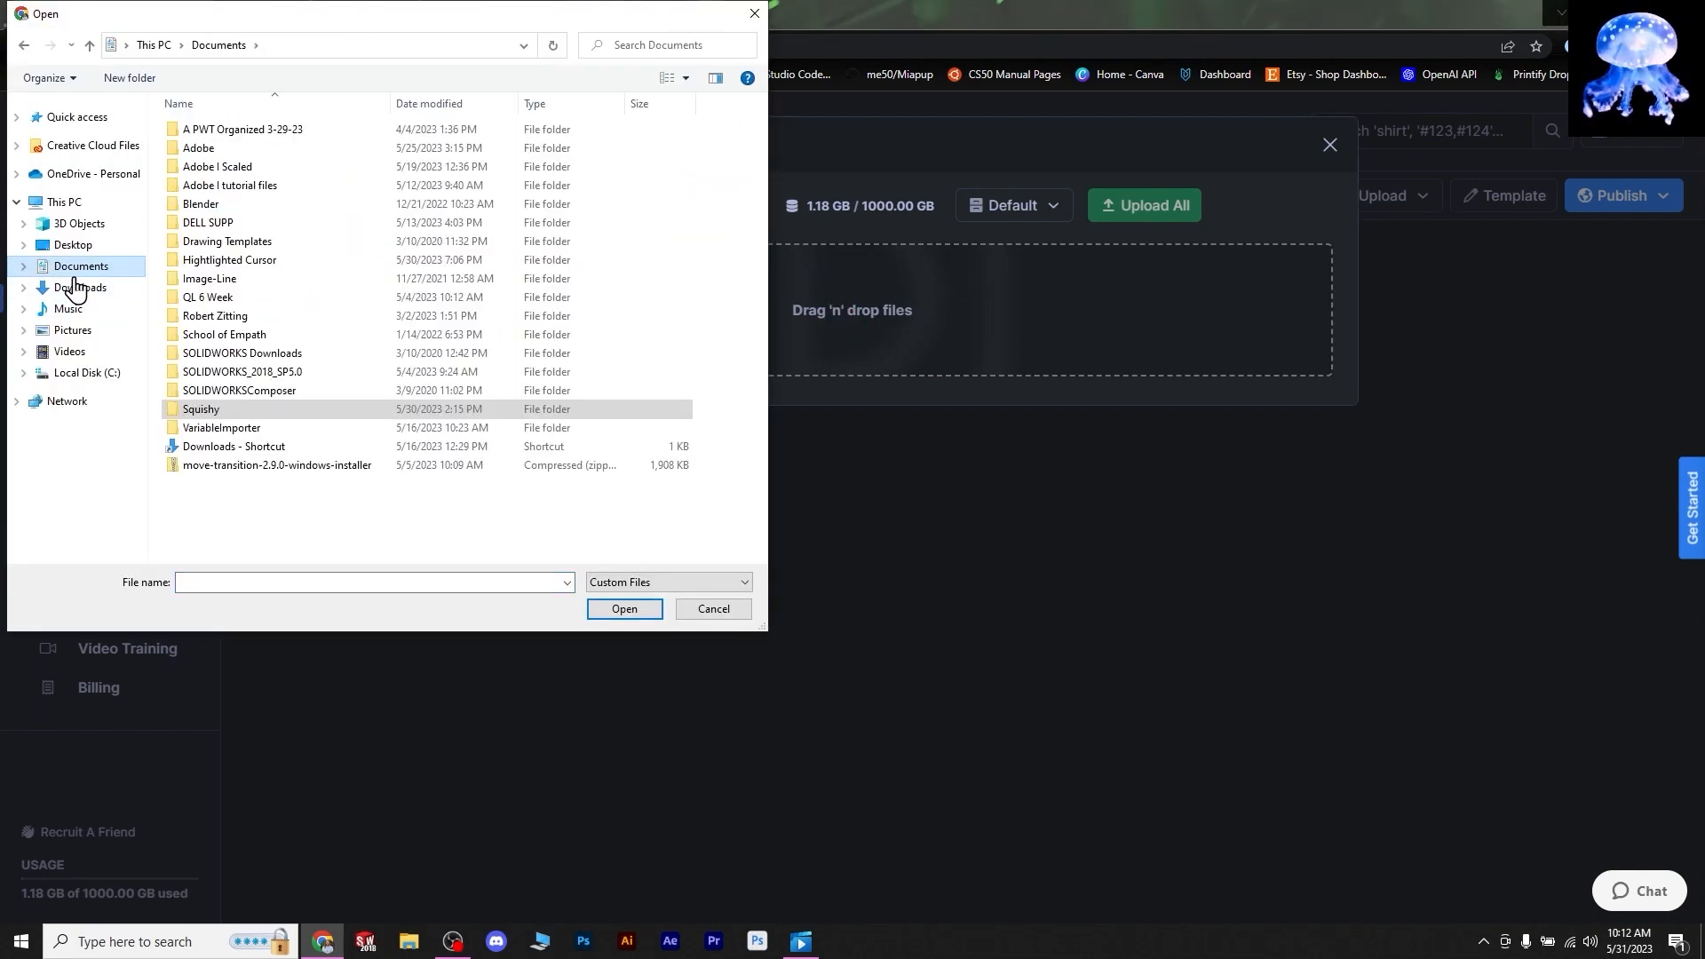
pyautogui.doubleClick(223, 172)
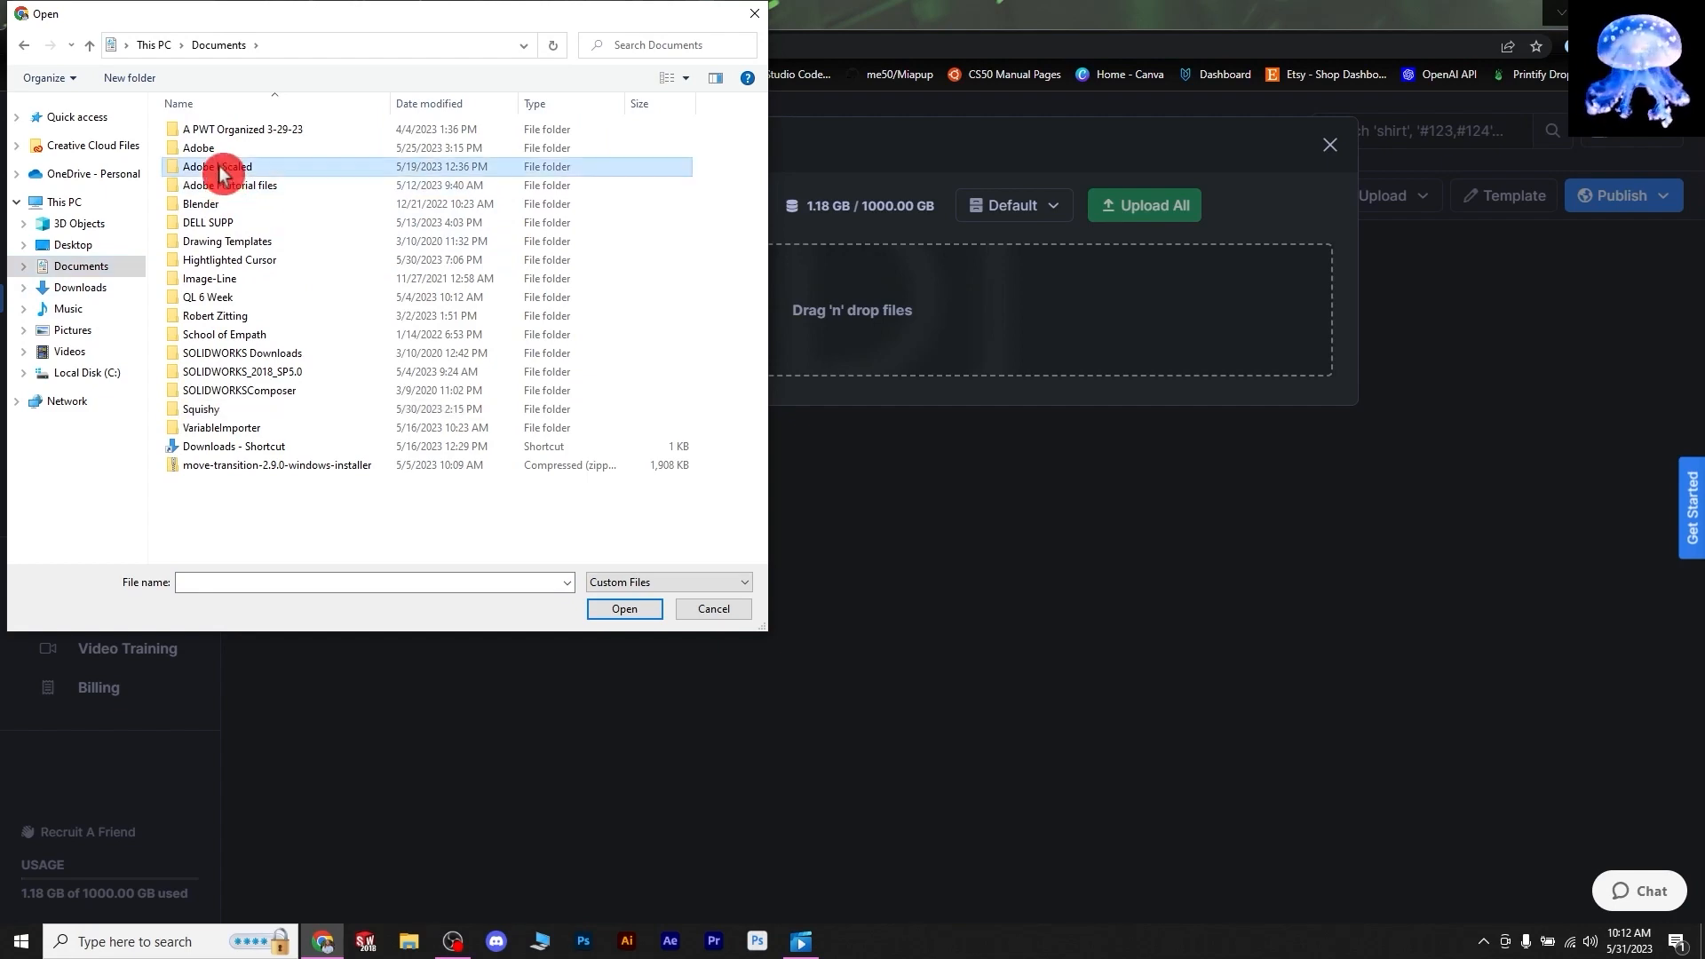
pyautogui.scroll(-5, 533, 524)
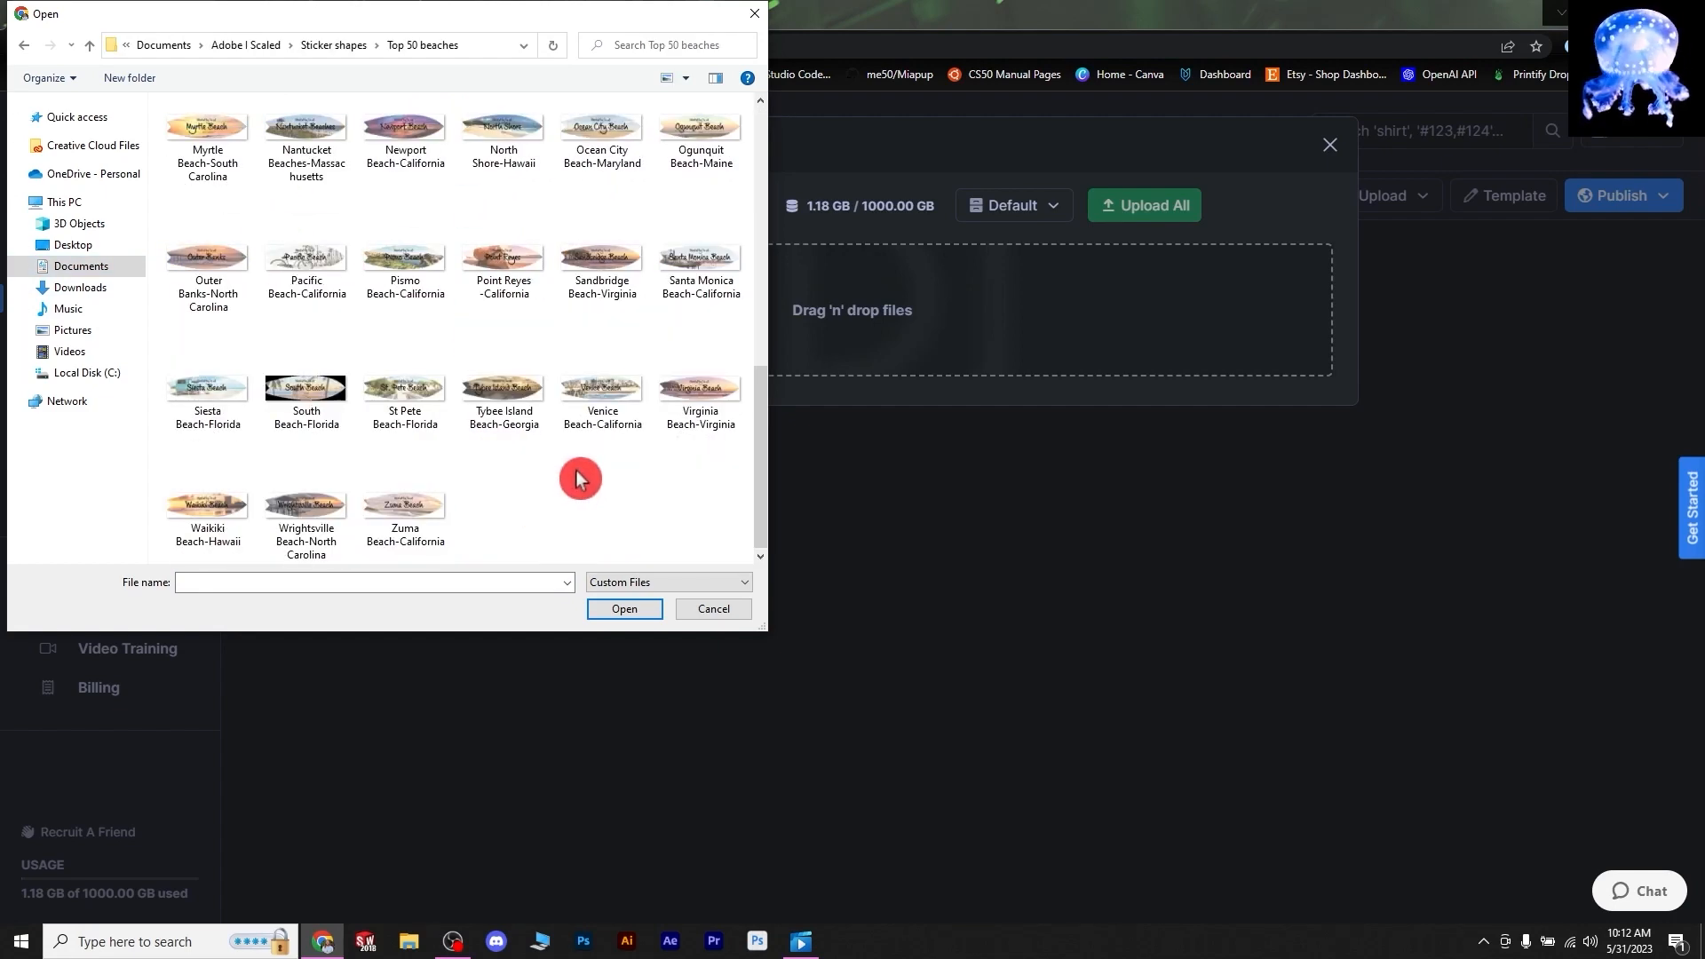
pyautogui.scroll(10, 578, 462)
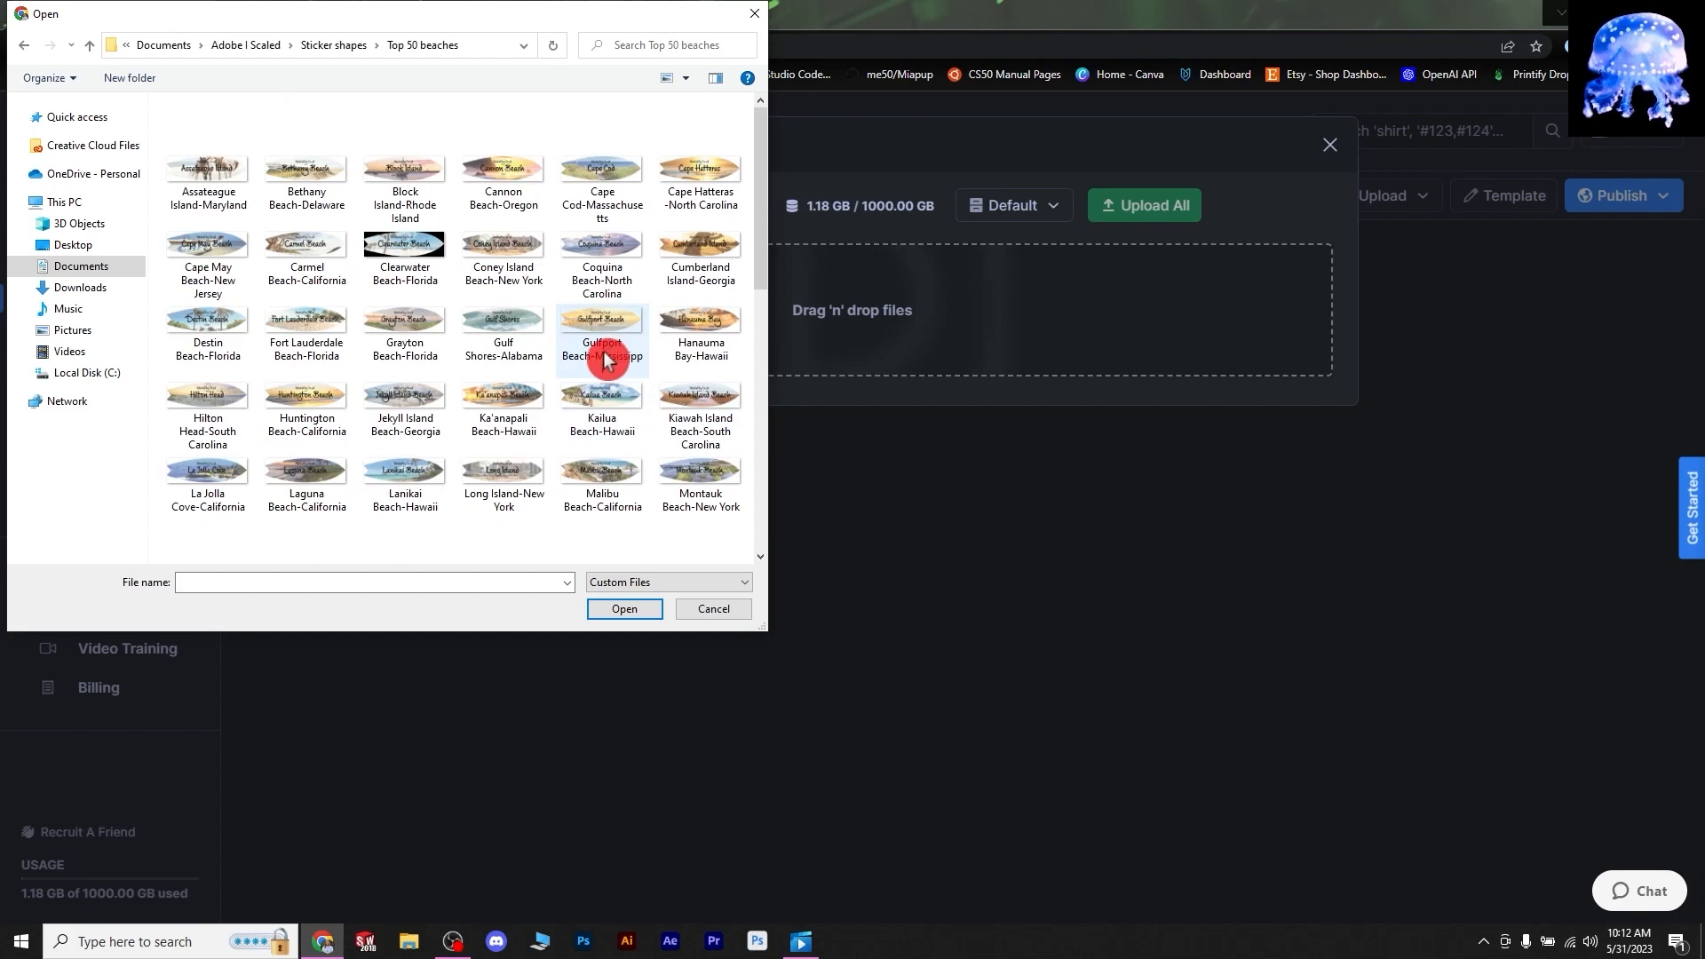
pyautogui.scroll(-3, 613, 355)
pyautogui.scroll(3, 494, 239)
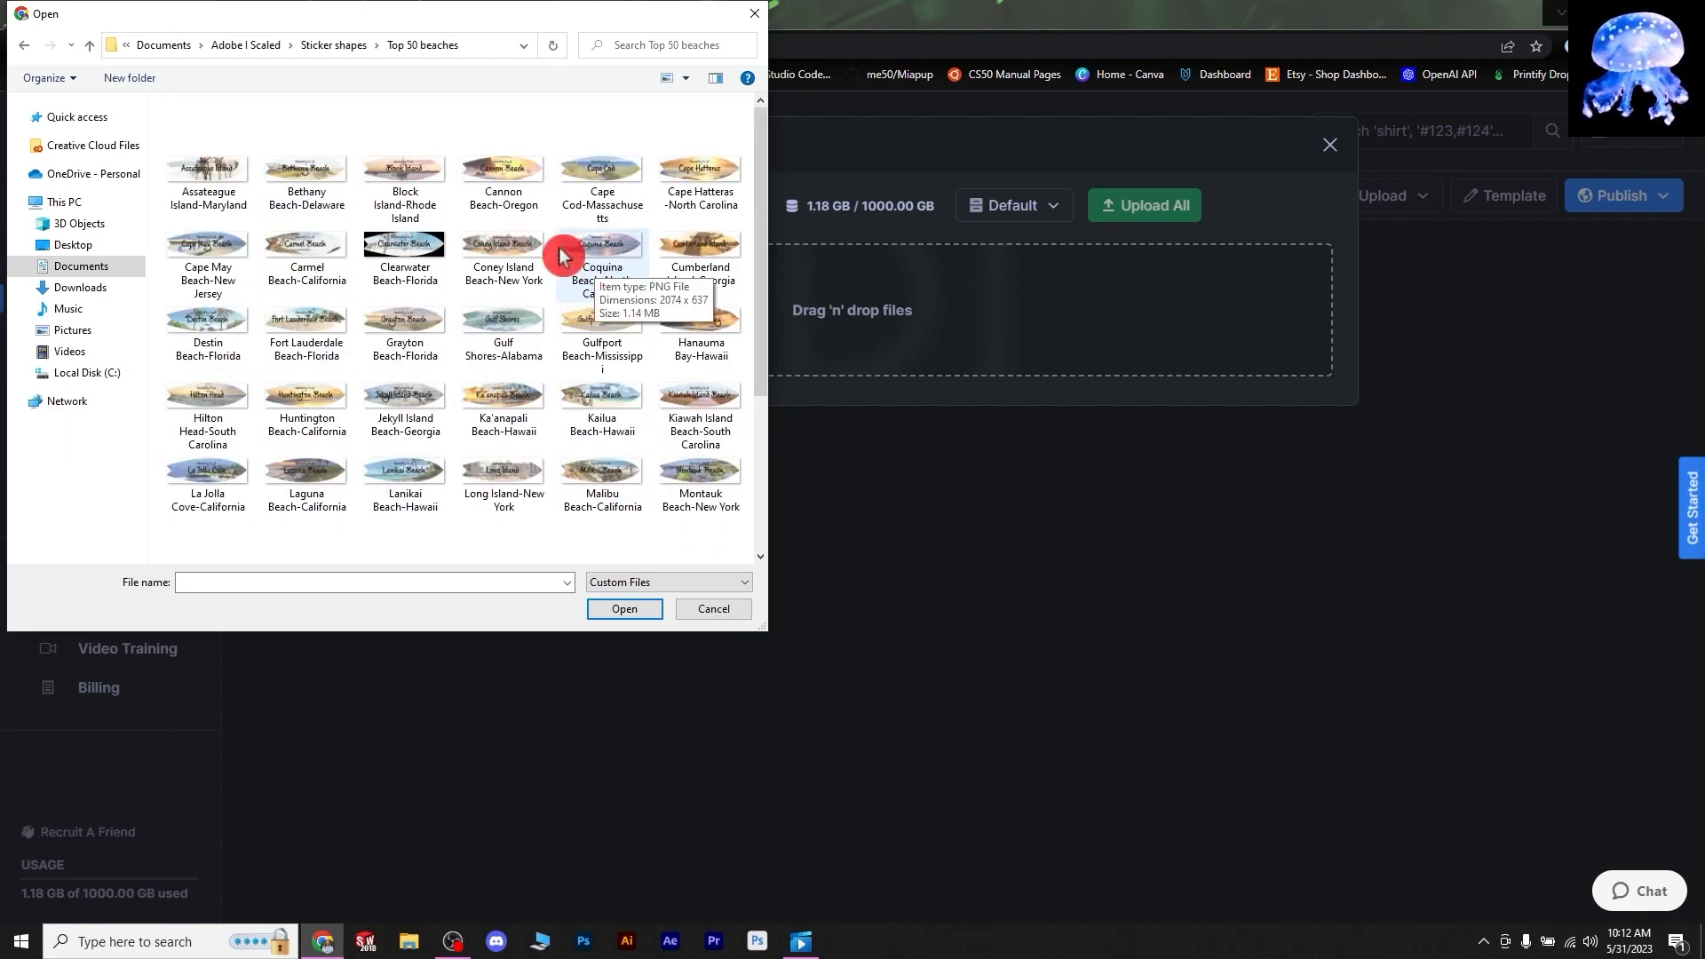
pyautogui.scroll(-3, 533, 338)
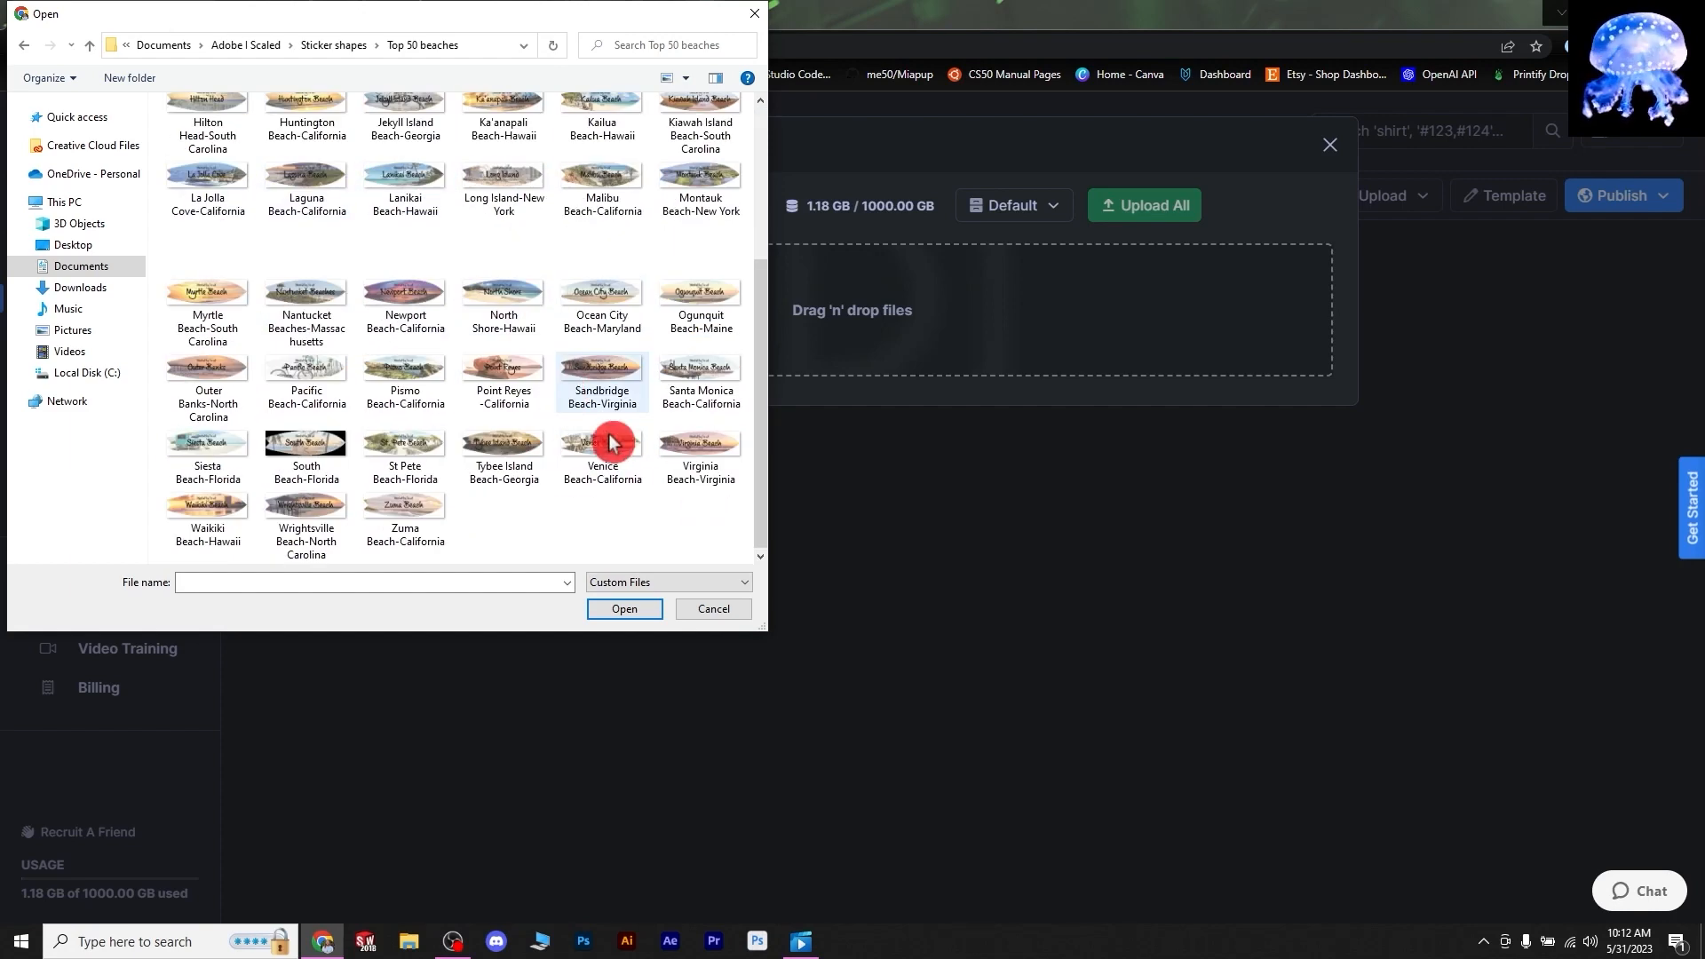
pyautogui.moveTo(713, 560); pyautogui.dragTo(232, 84)
# - Queue the selected beach PNGs and upload all 51 designs into Batch 1
pyautogui.click(624, 610)
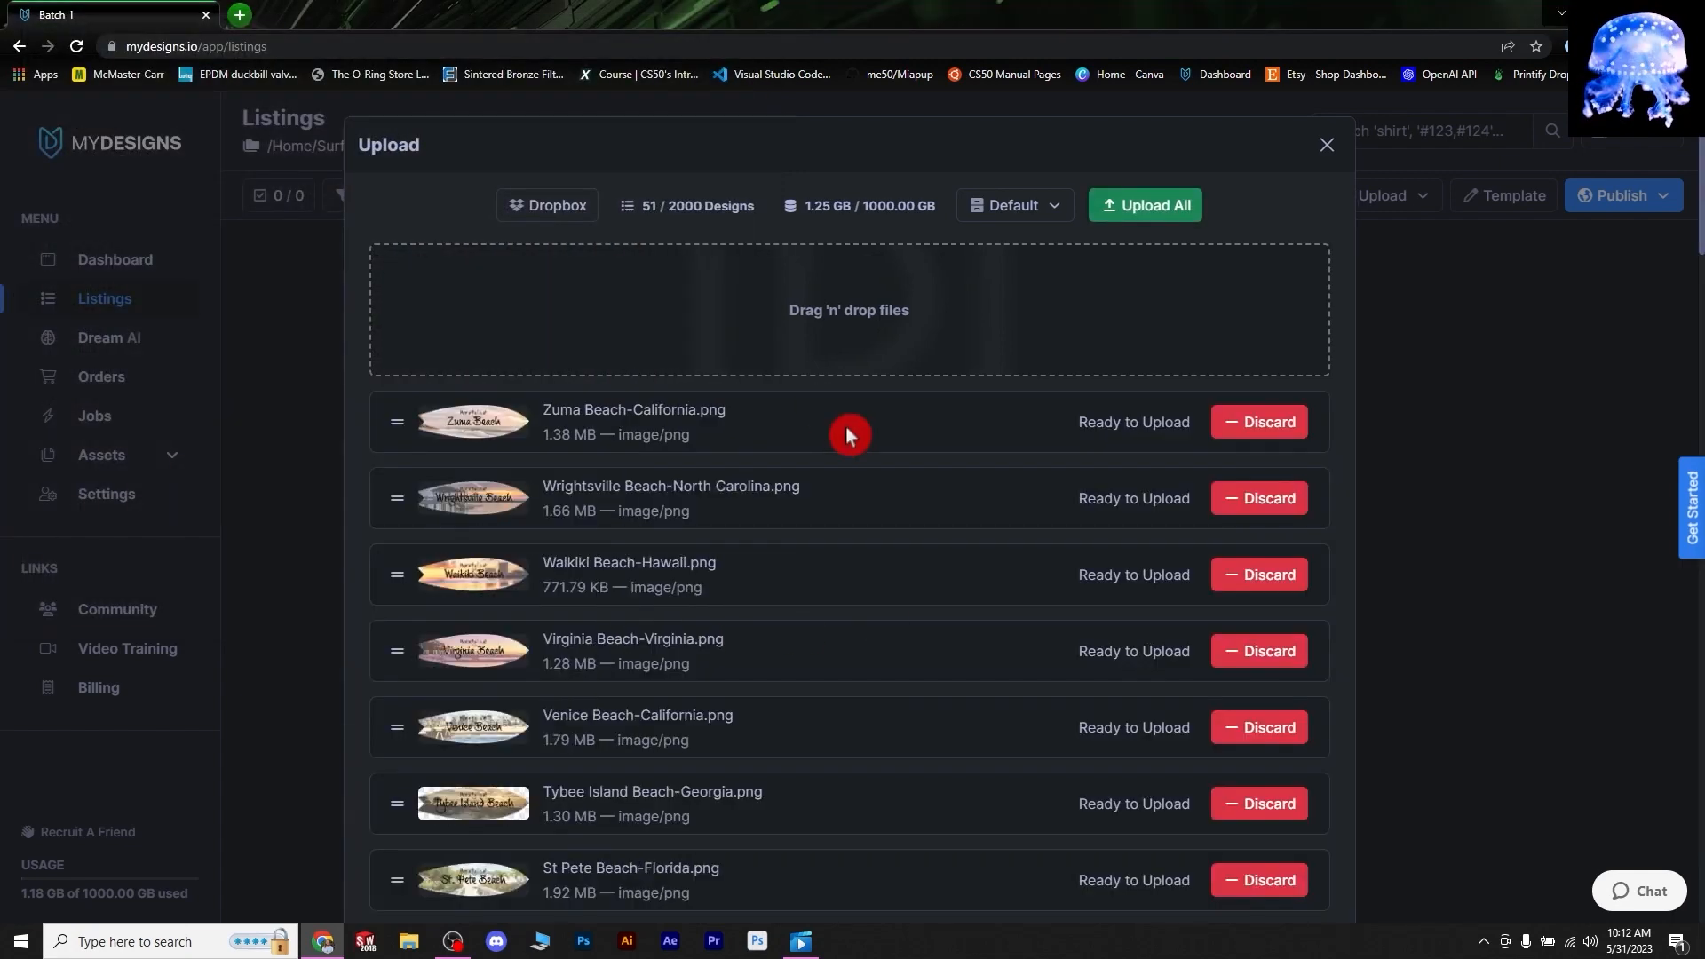
pyautogui.scroll(-8, 1026, 508)
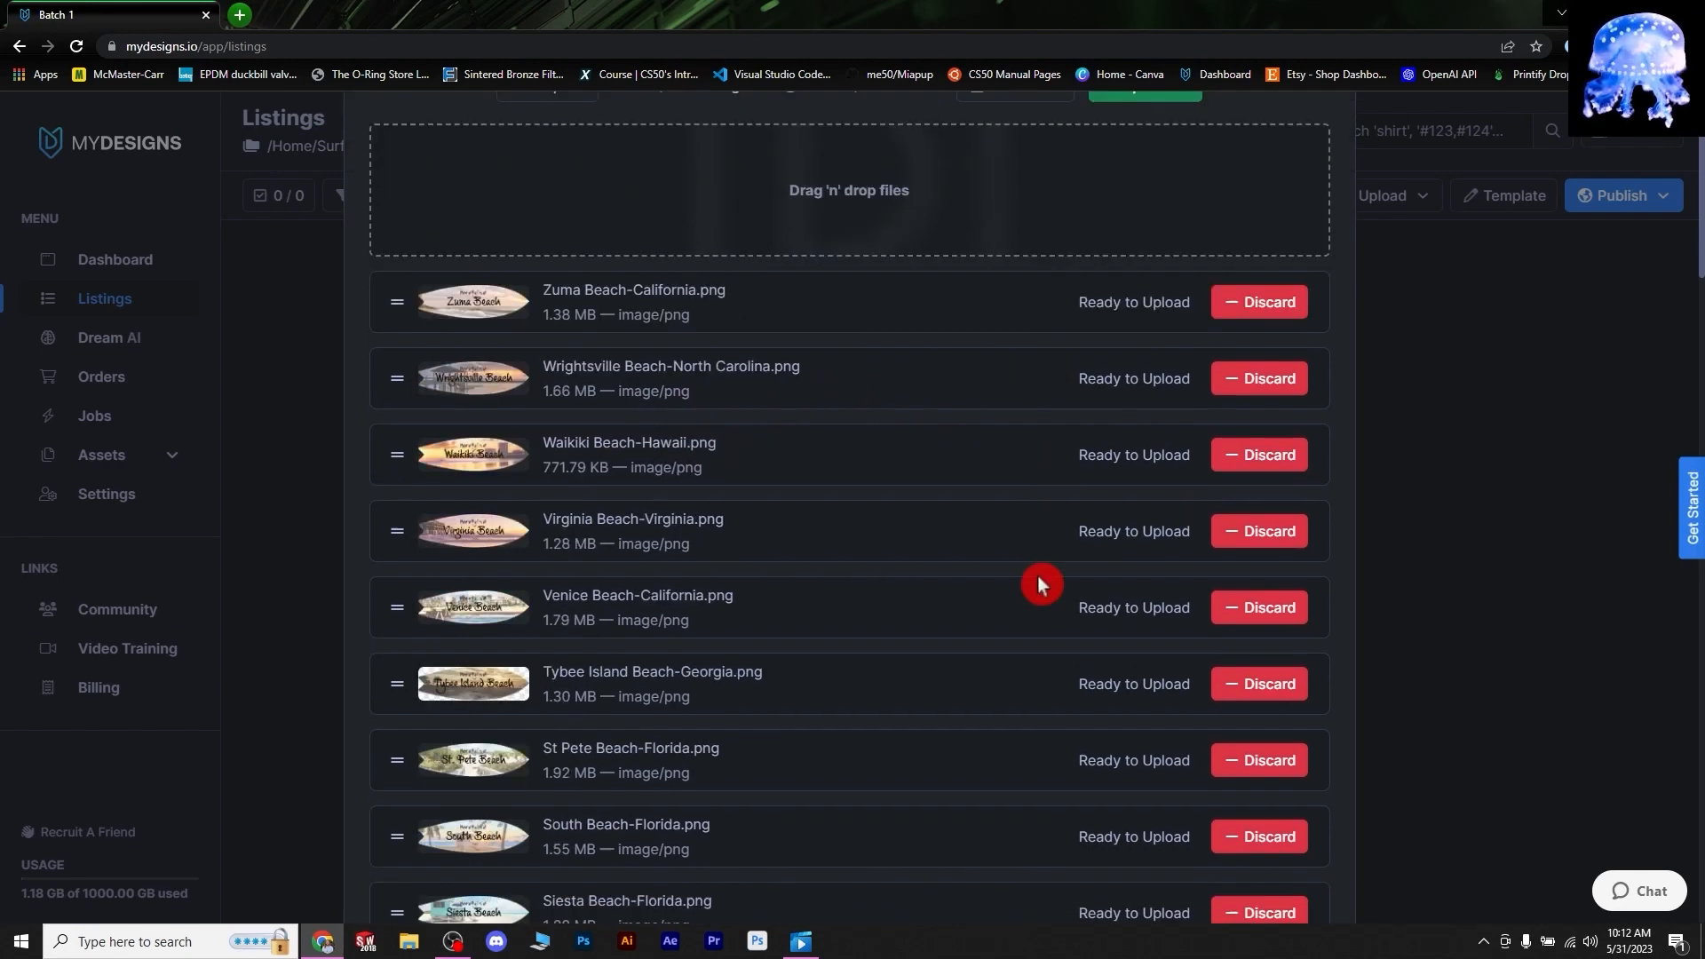
pyautogui.scroll(-12, 980, 620)
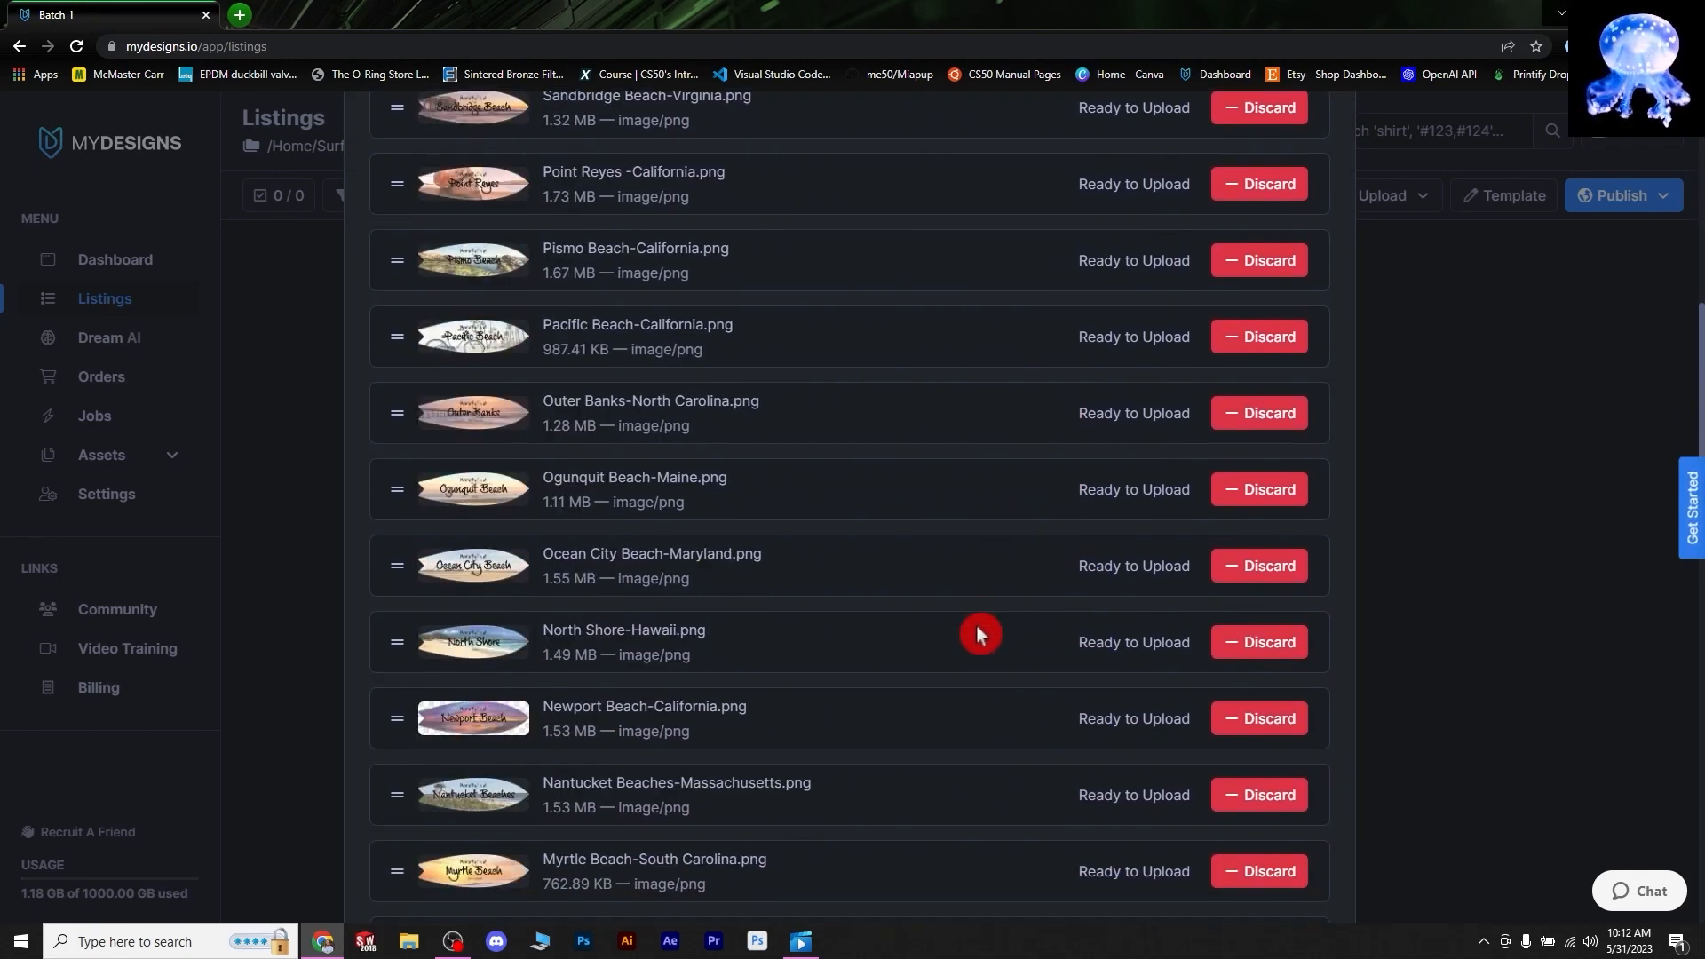
pyautogui.scroll(-11, 871, 754)
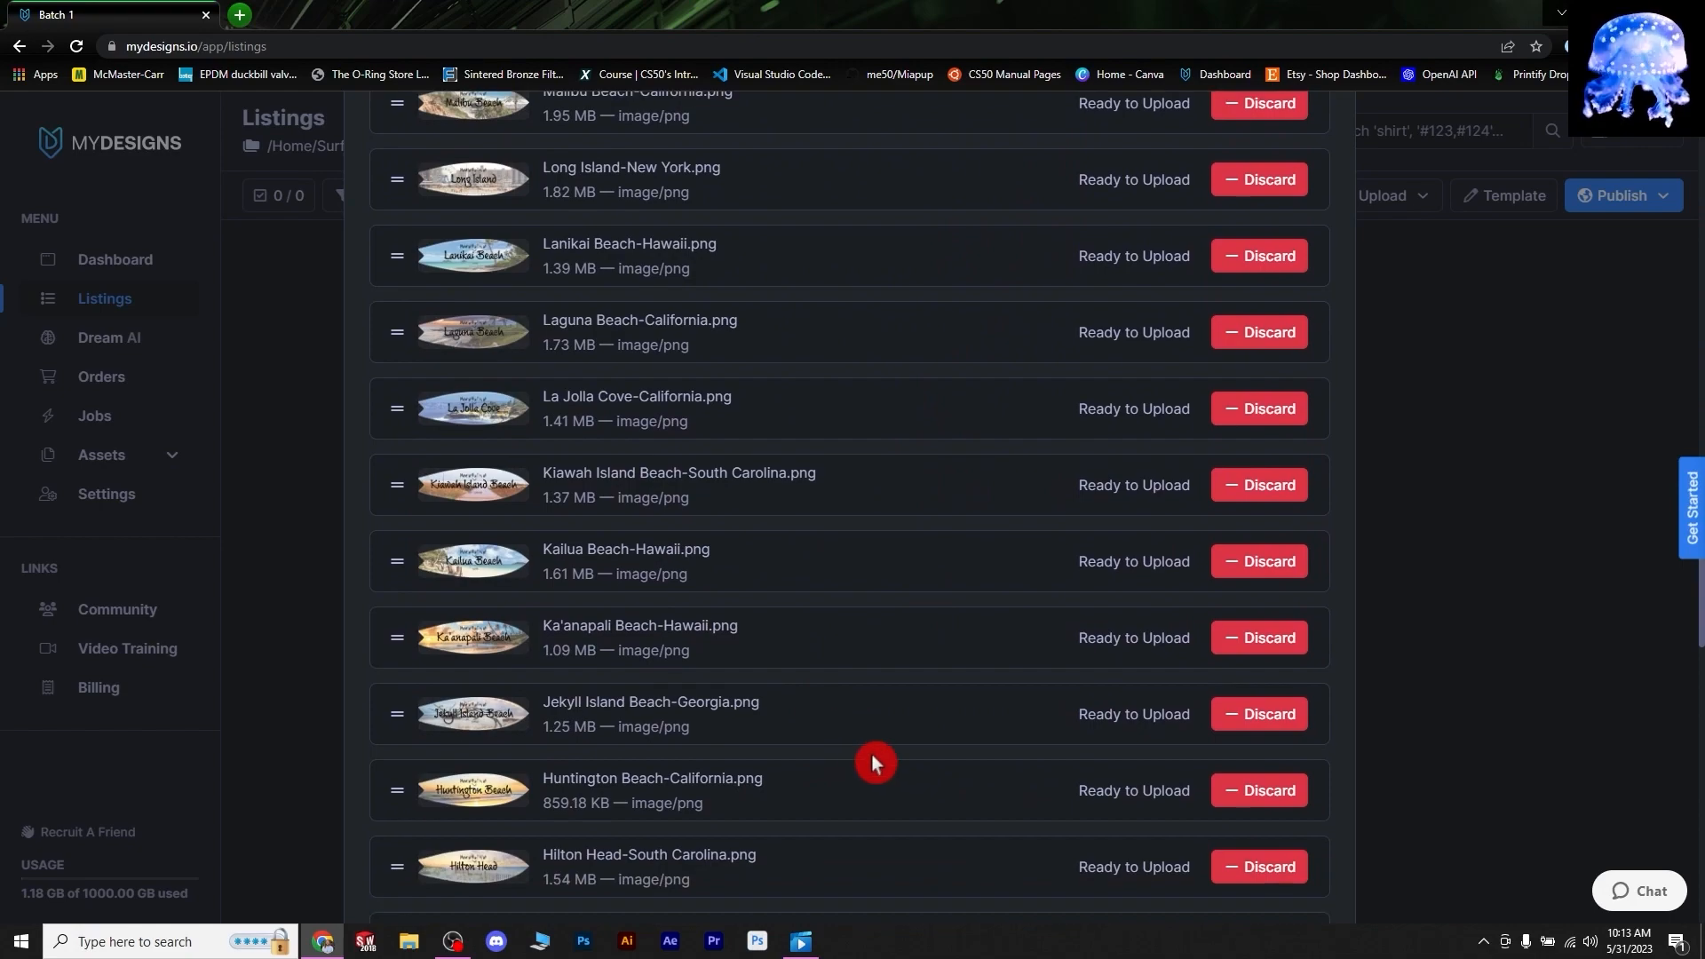
pyautogui.scroll(-4, 1093, 831)
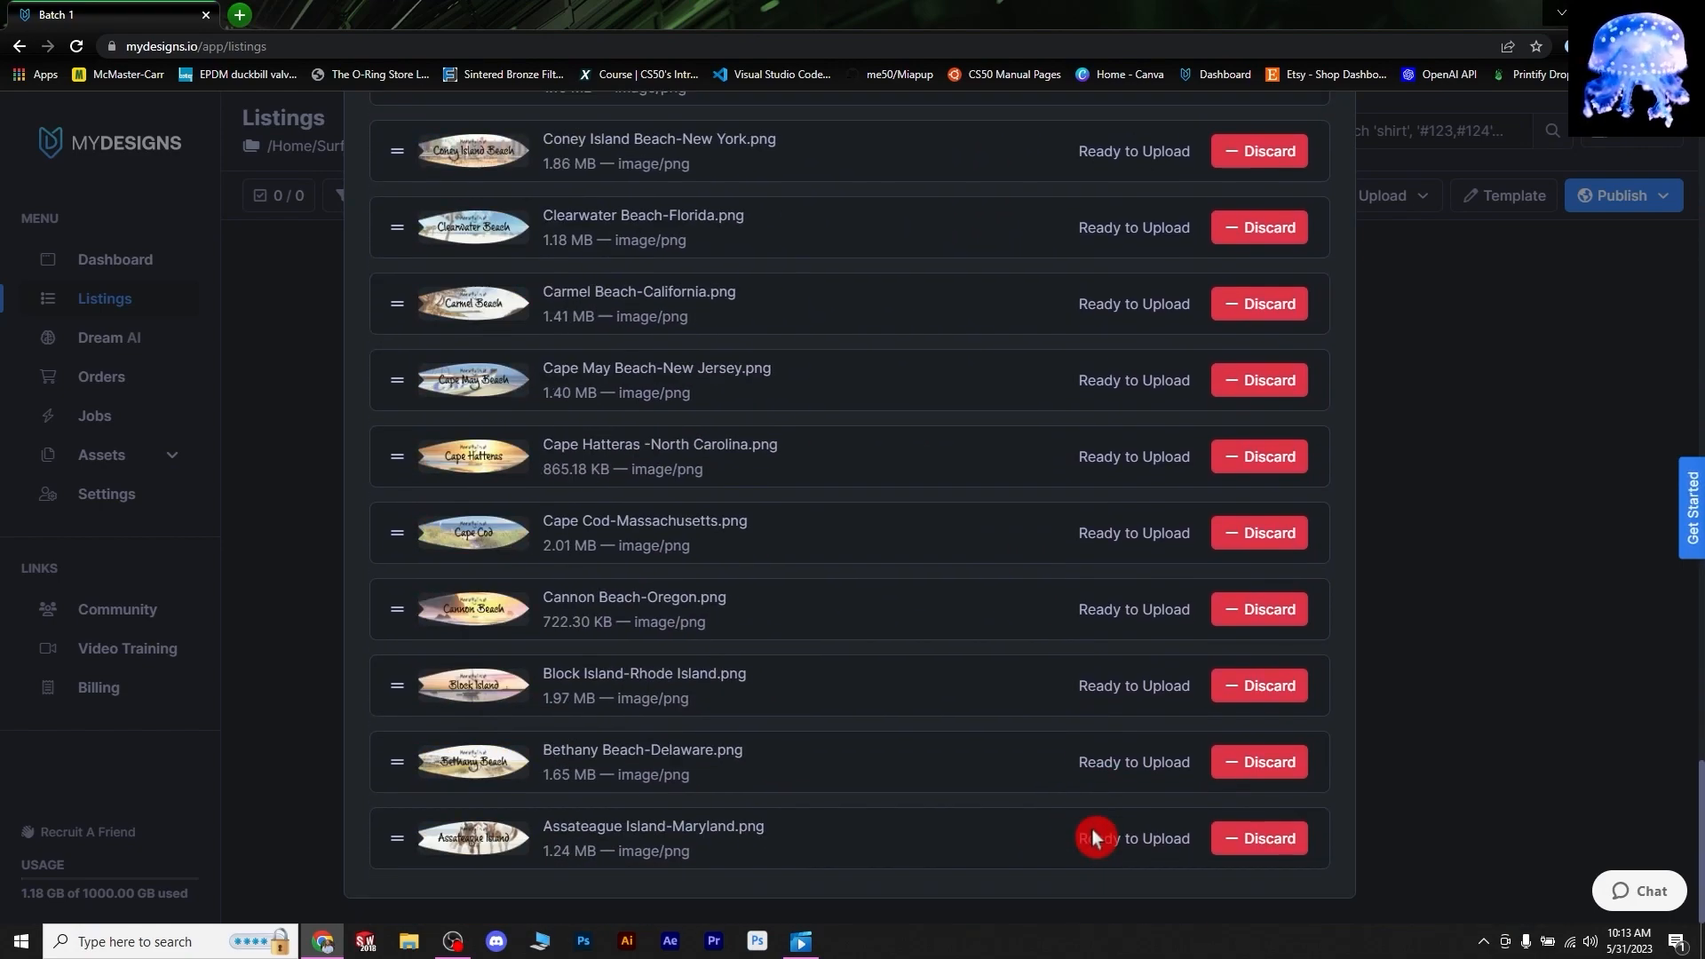
pyautogui.scroll(17, 1091, 829)
pyautogui.scroll(10, 1042, 789)
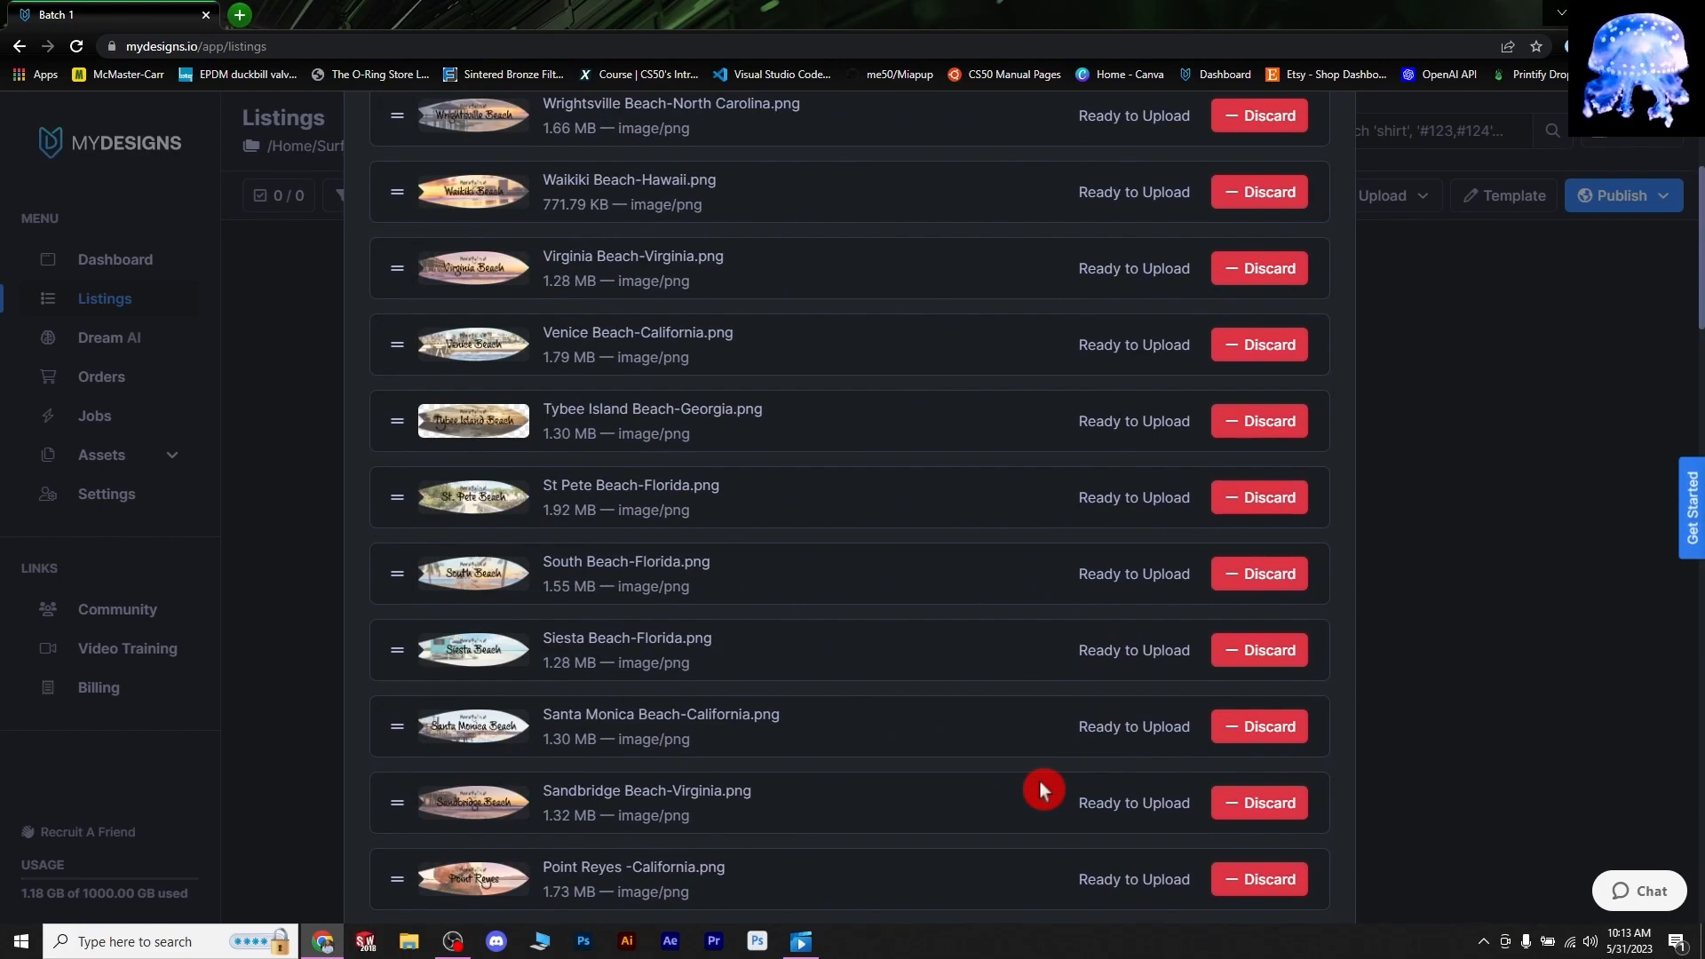
pyautogui.click(1126, 206)
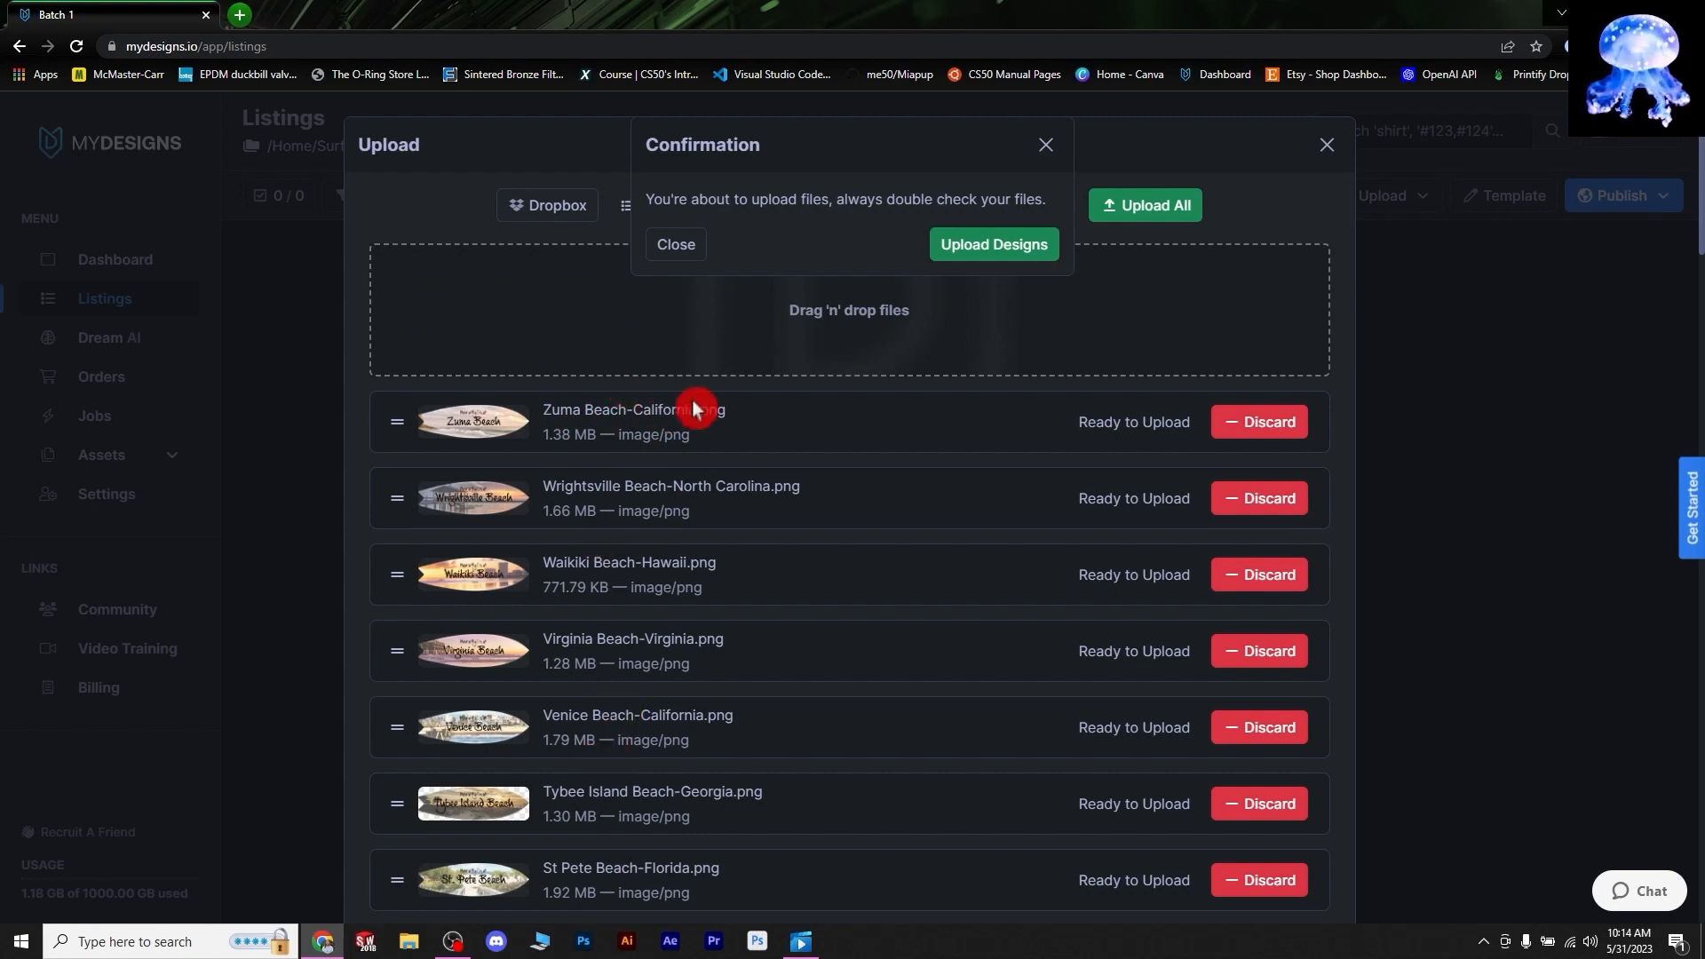
pyautogui.click(990, 255)
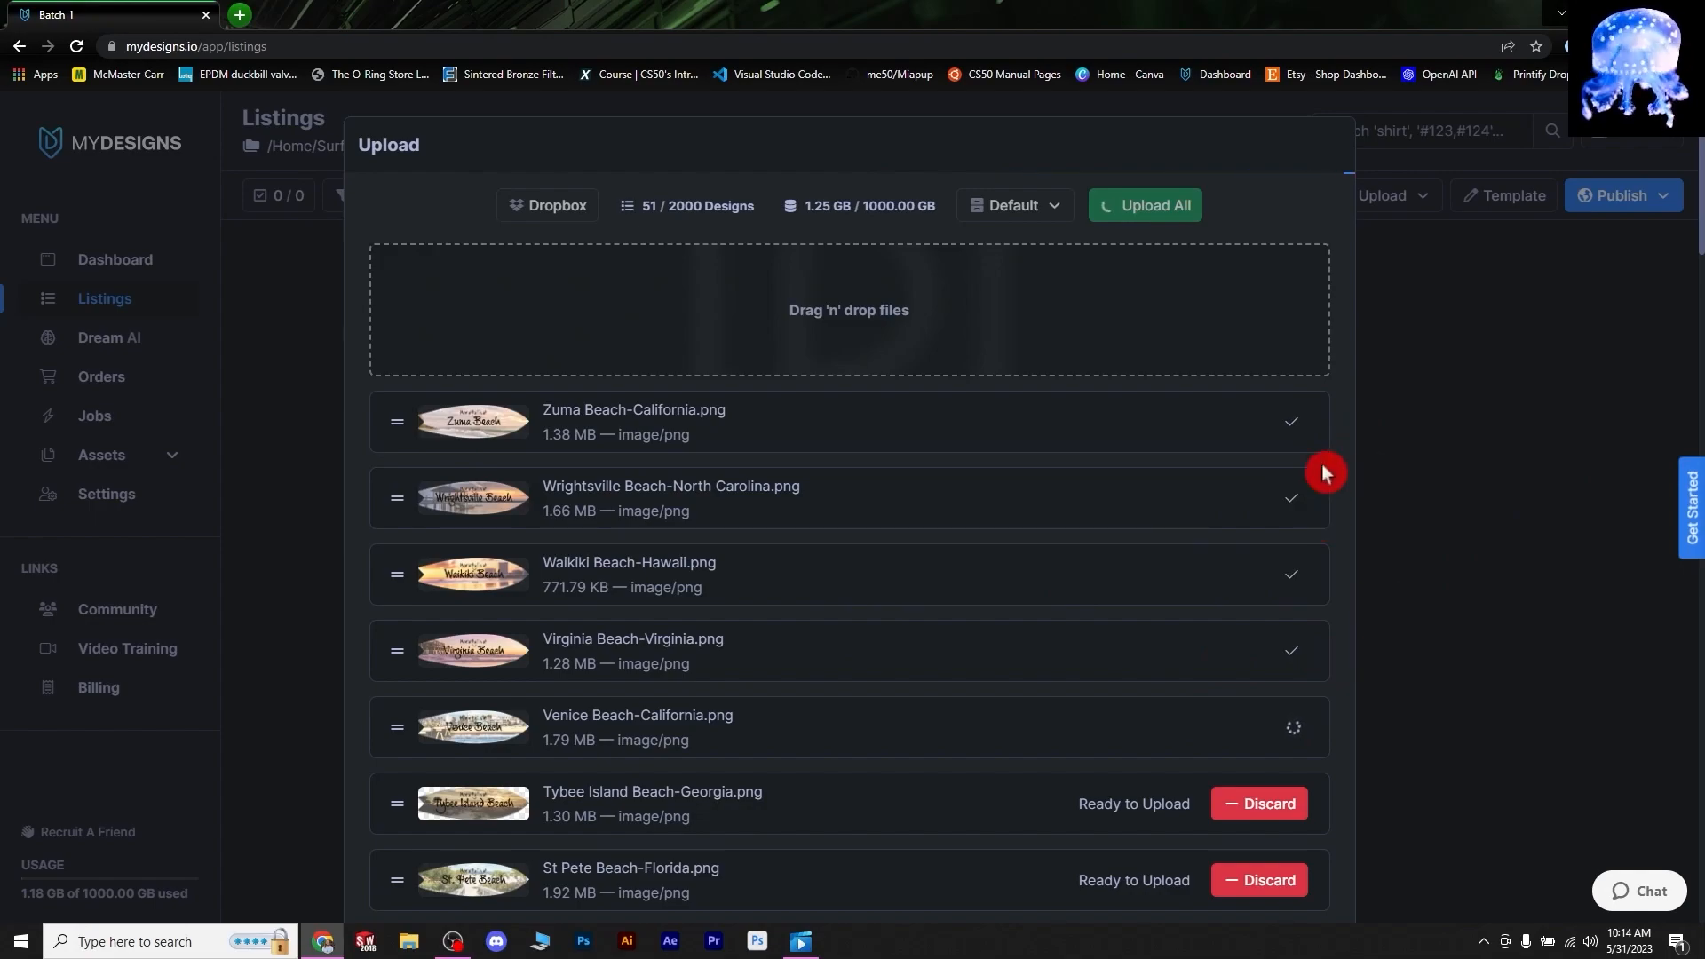
pyautogui.scroll(-1, 1261, 734)
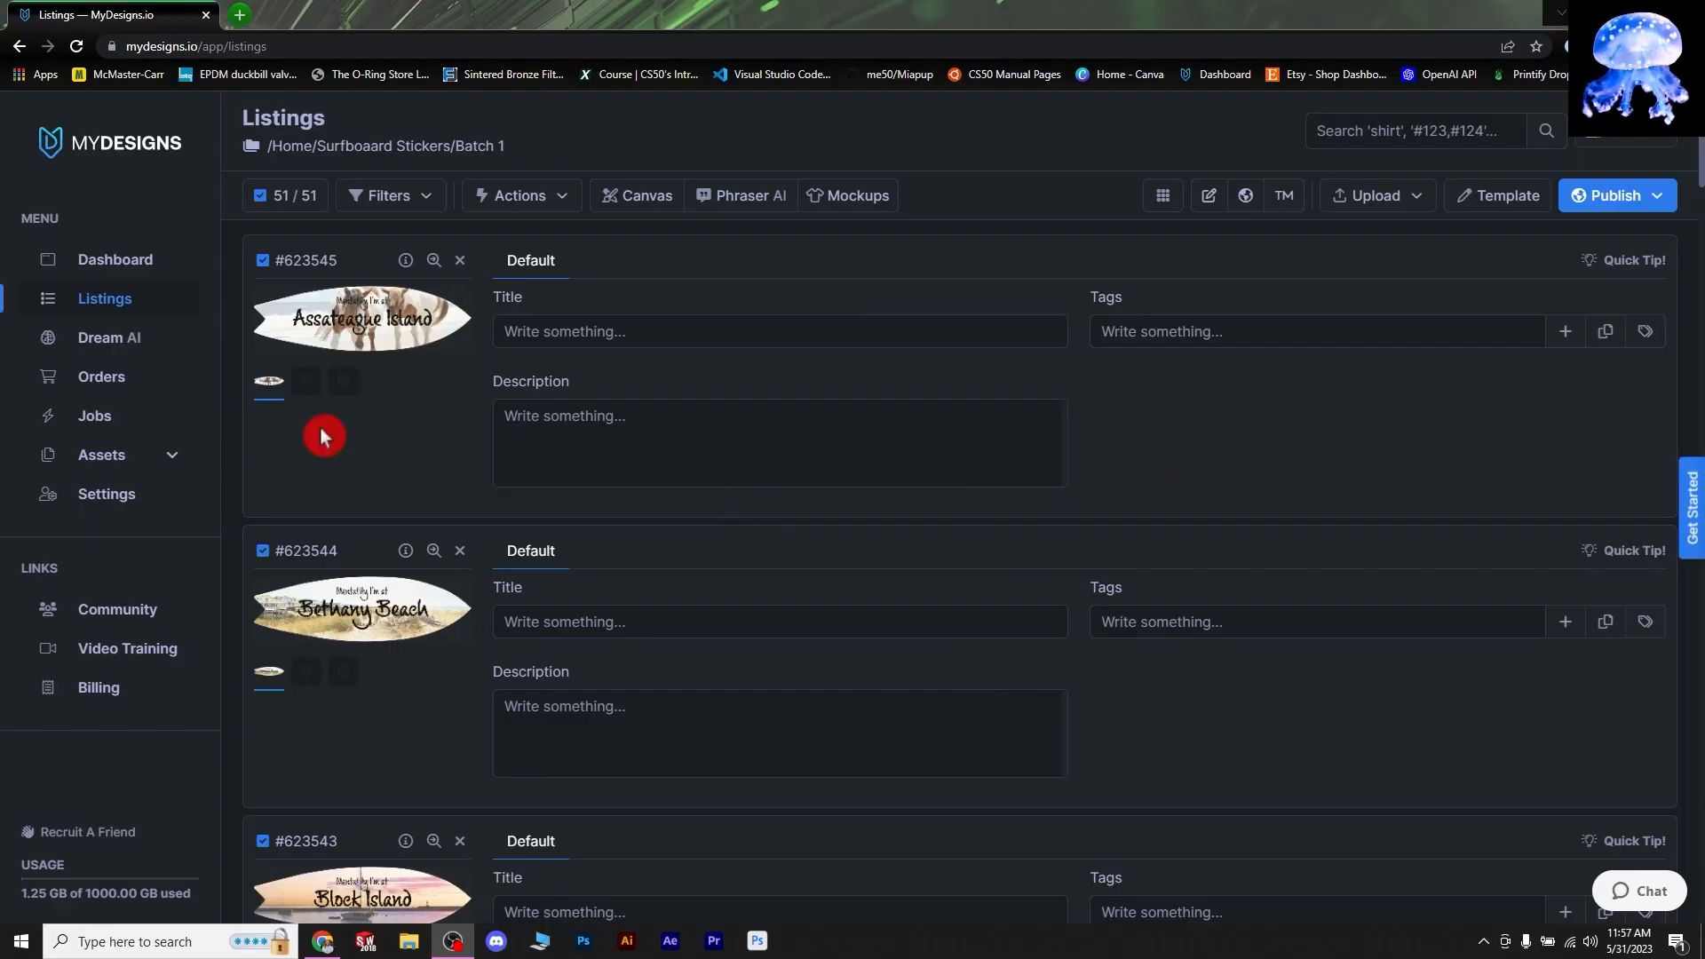
# - Scroll through the 51 Batch 1 surfboard sticker listings and back to the top
pyautogui.scroll(-9, 323, 437)
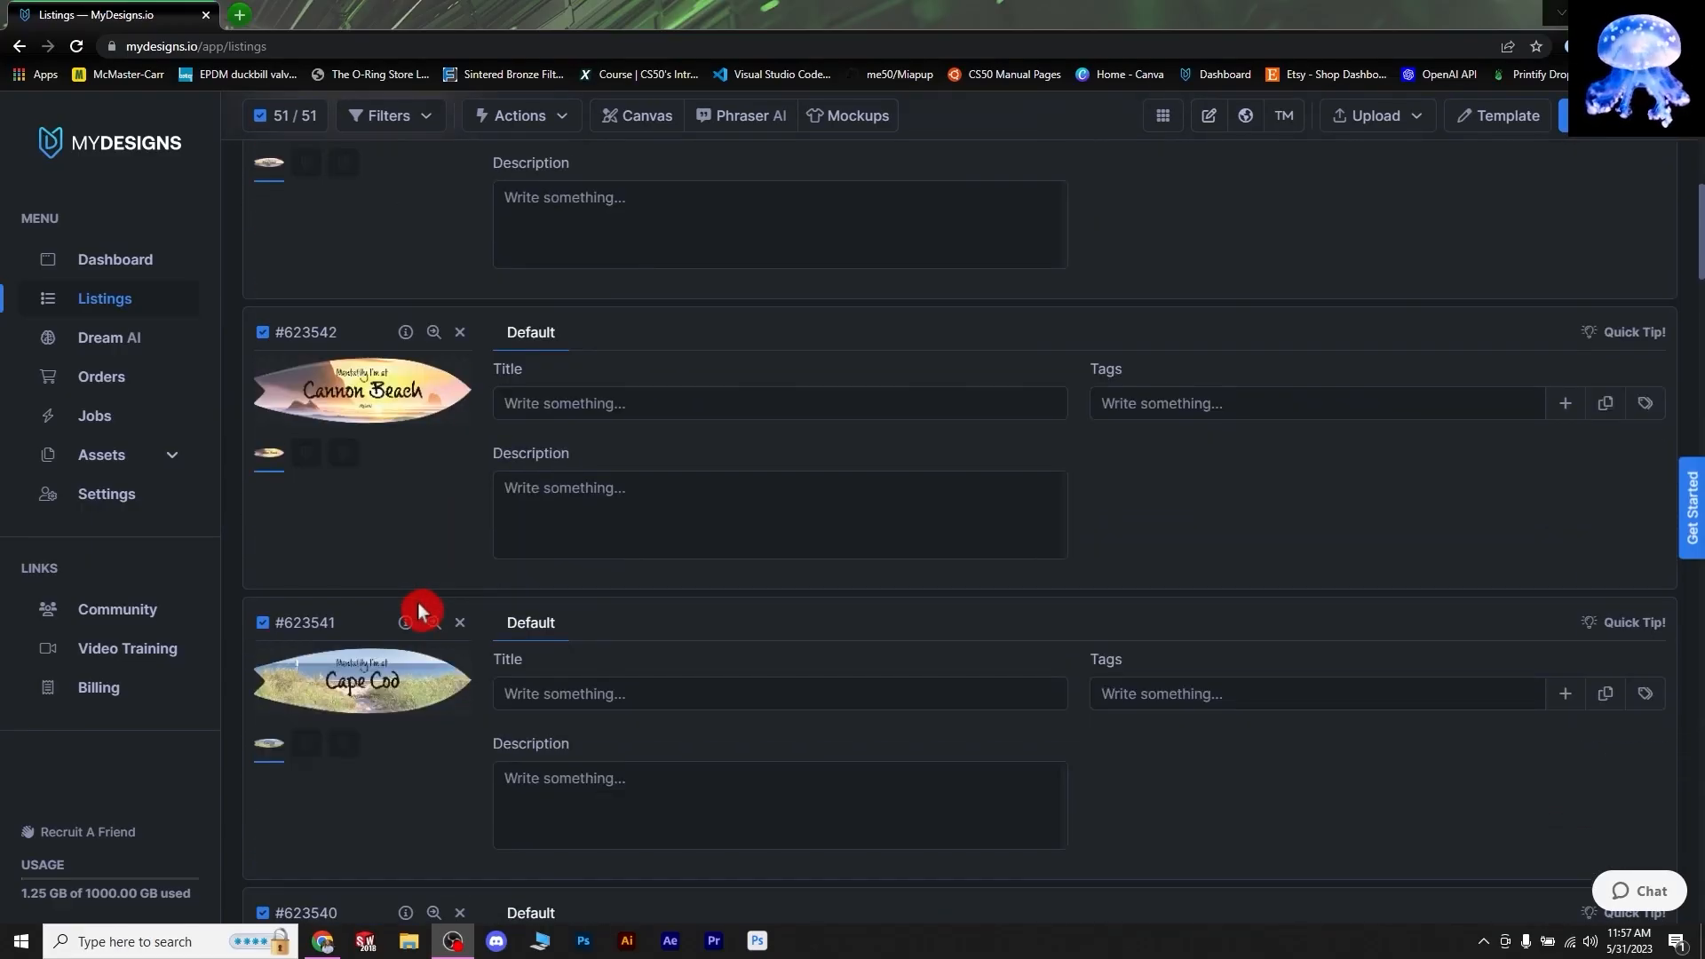
pyautogui.scroll(12, 398, 643)
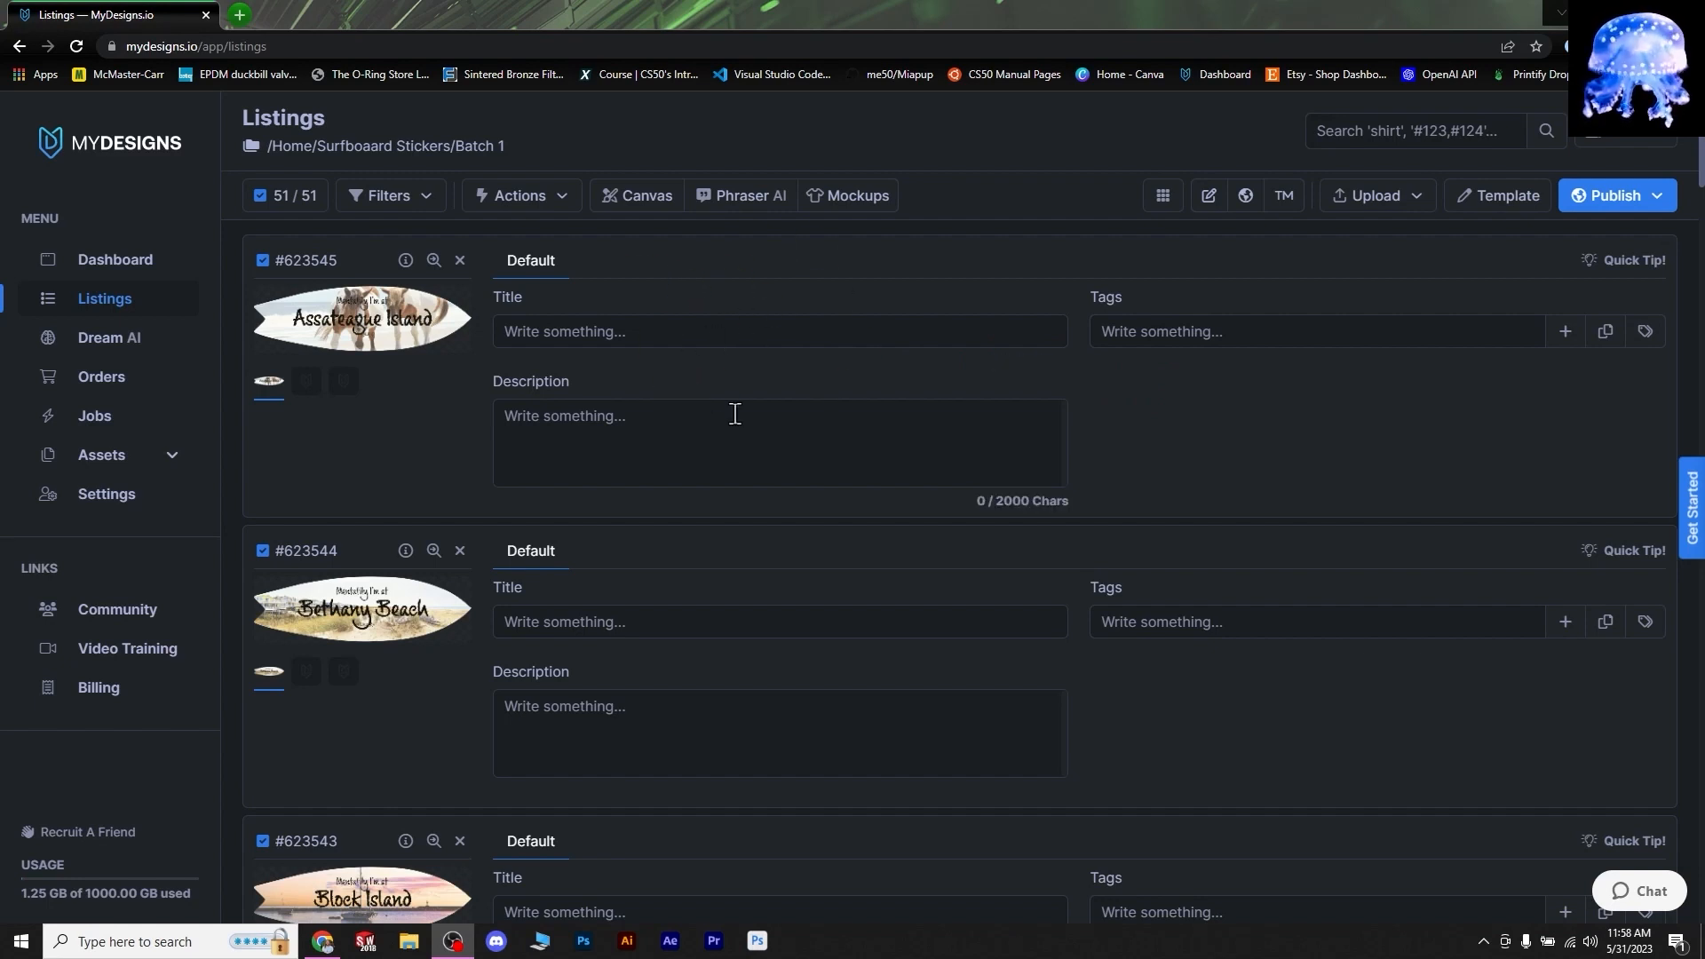
# - In the listing template, change the Title field's maximum character limit
pyautogui.click(1481, 197)
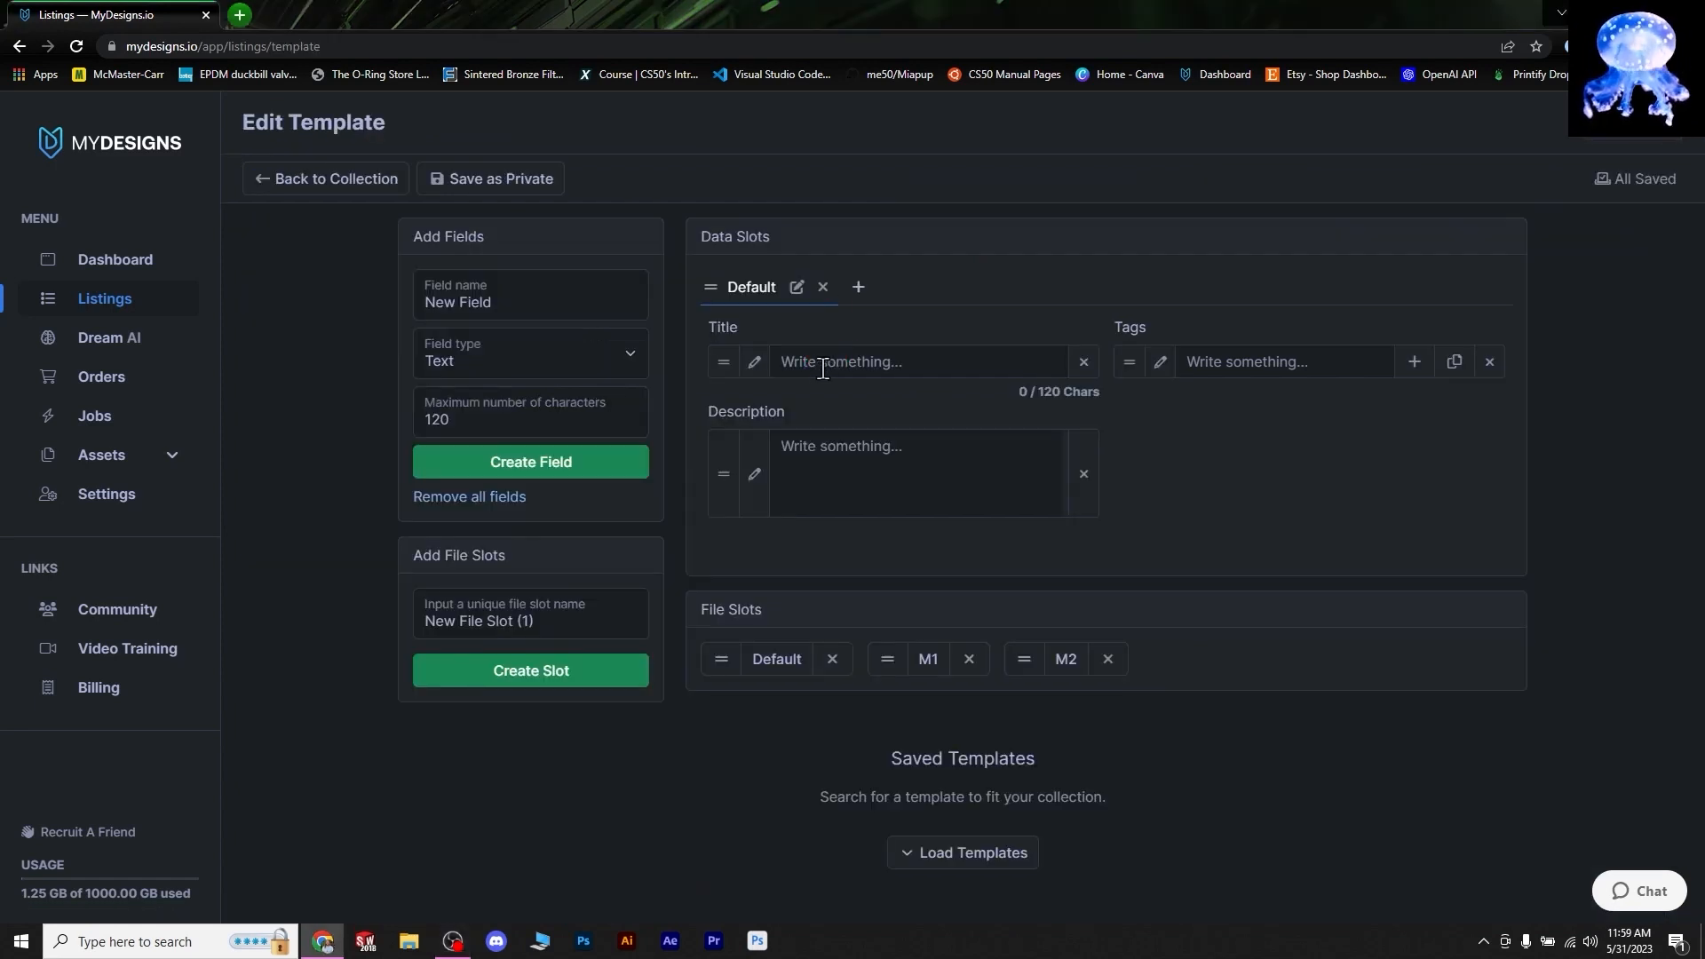
pyautogui.click(760, 370)
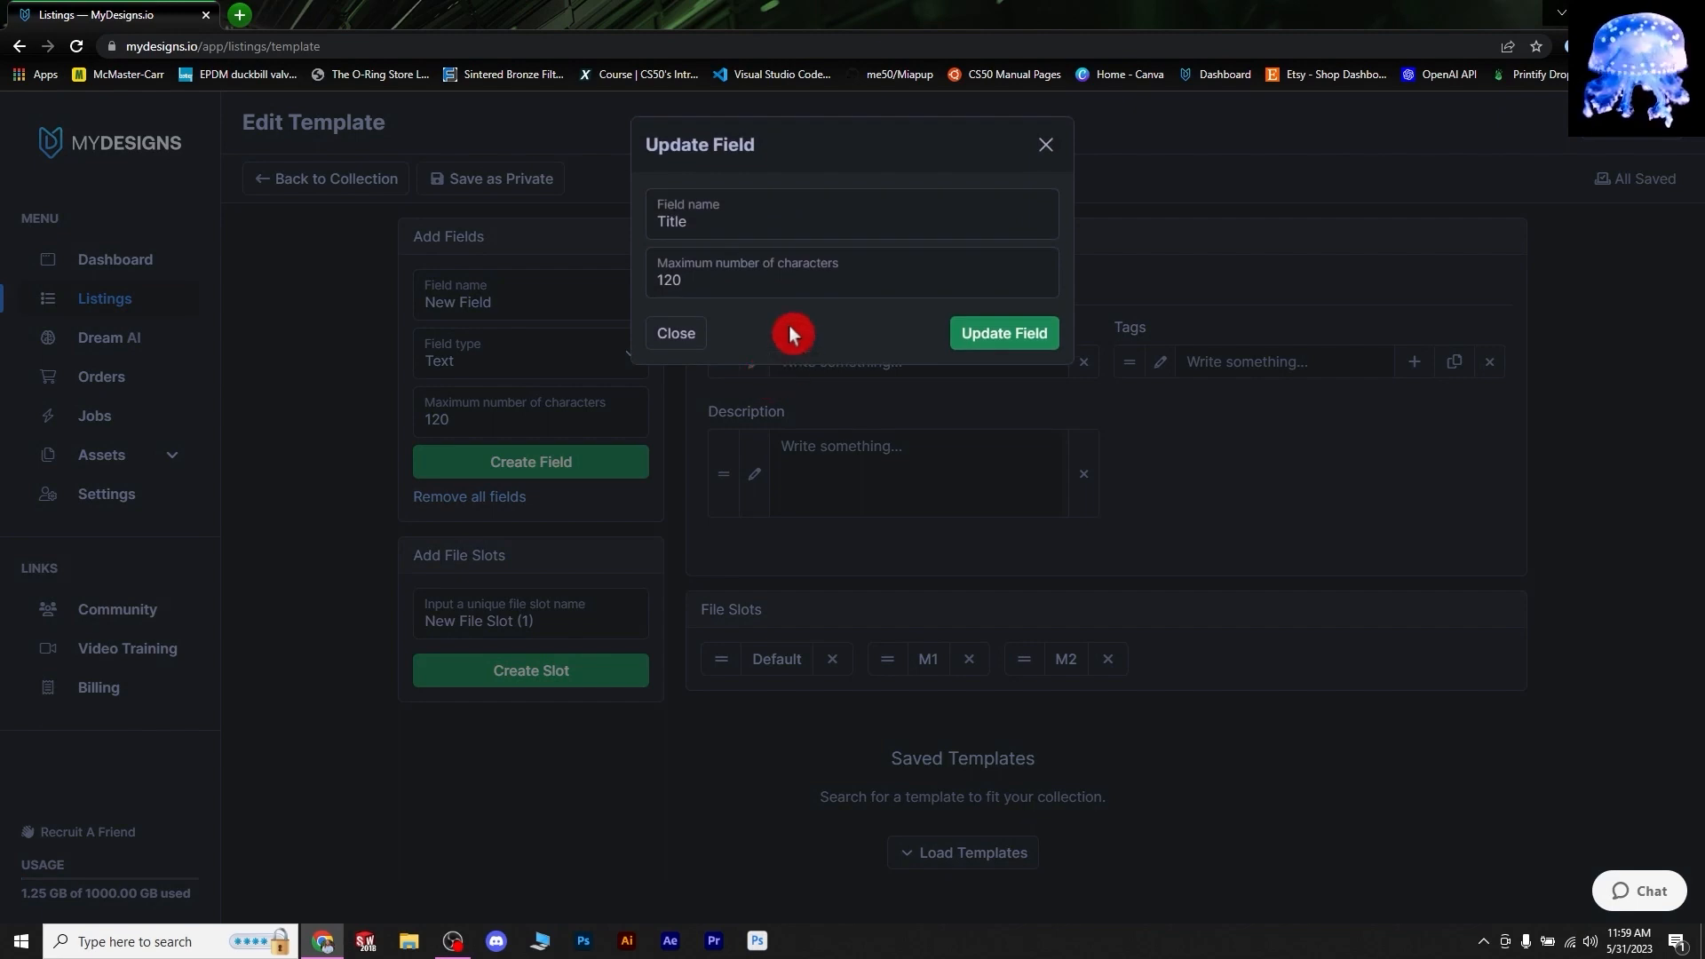
pyautogui.click(690, 281)
pyautogui.press('BackSpace')
pyautogui.press('BackSpace')
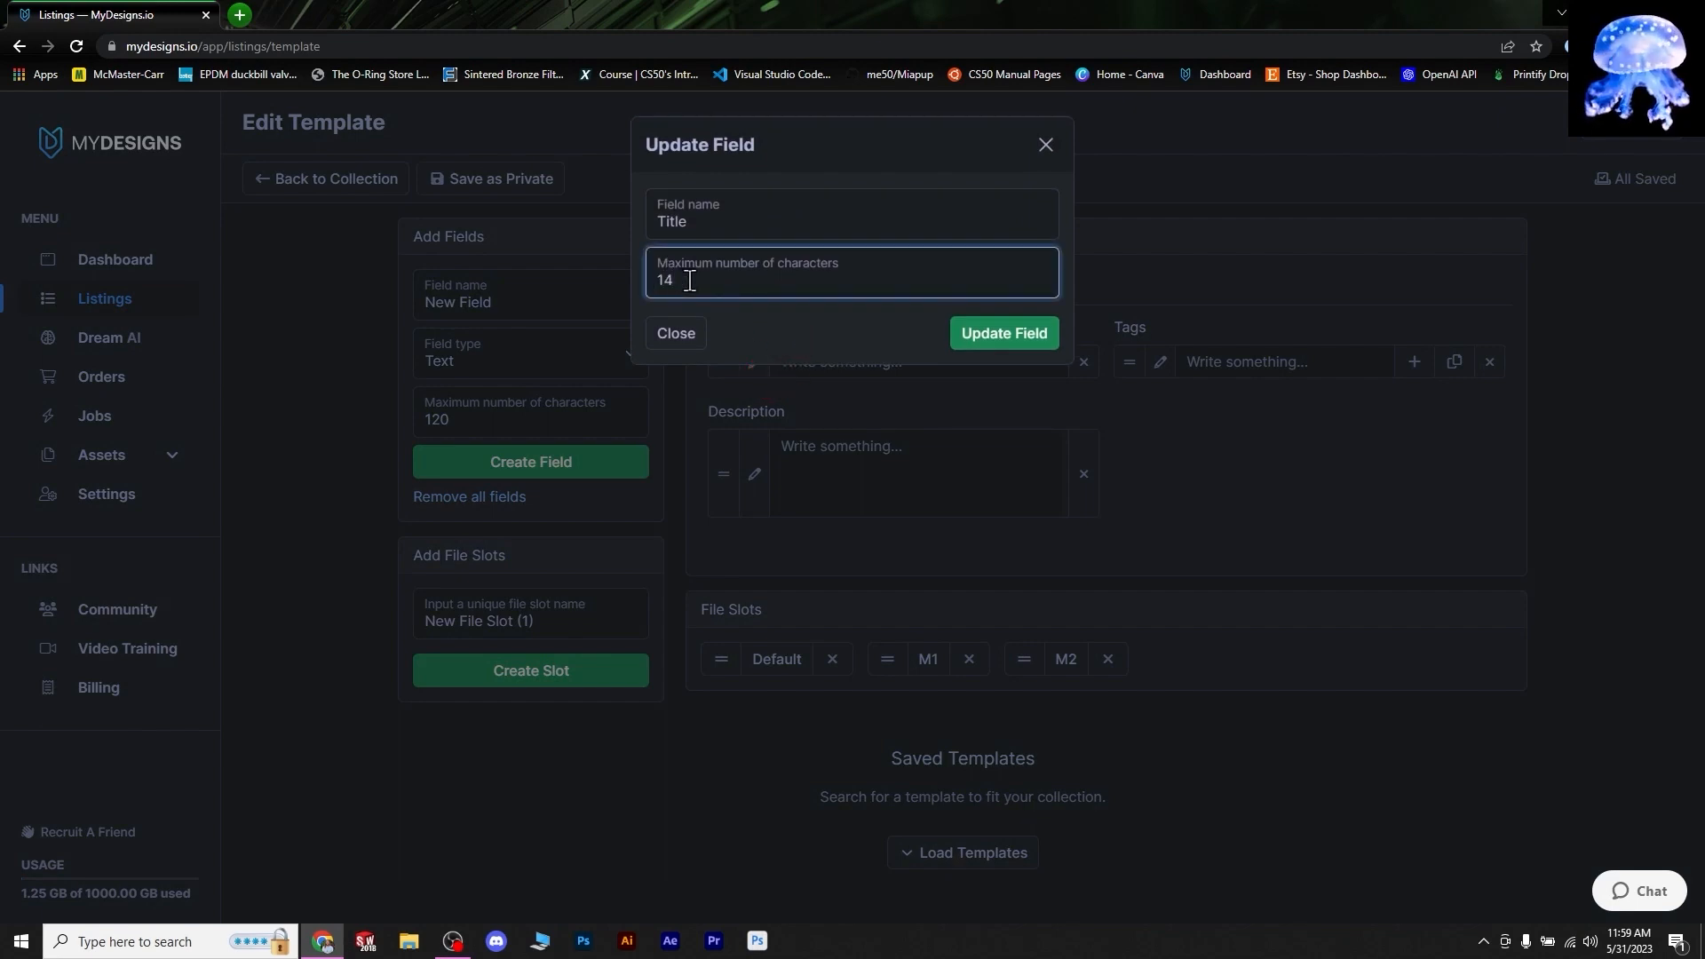
pyautogui.click(983, 332)
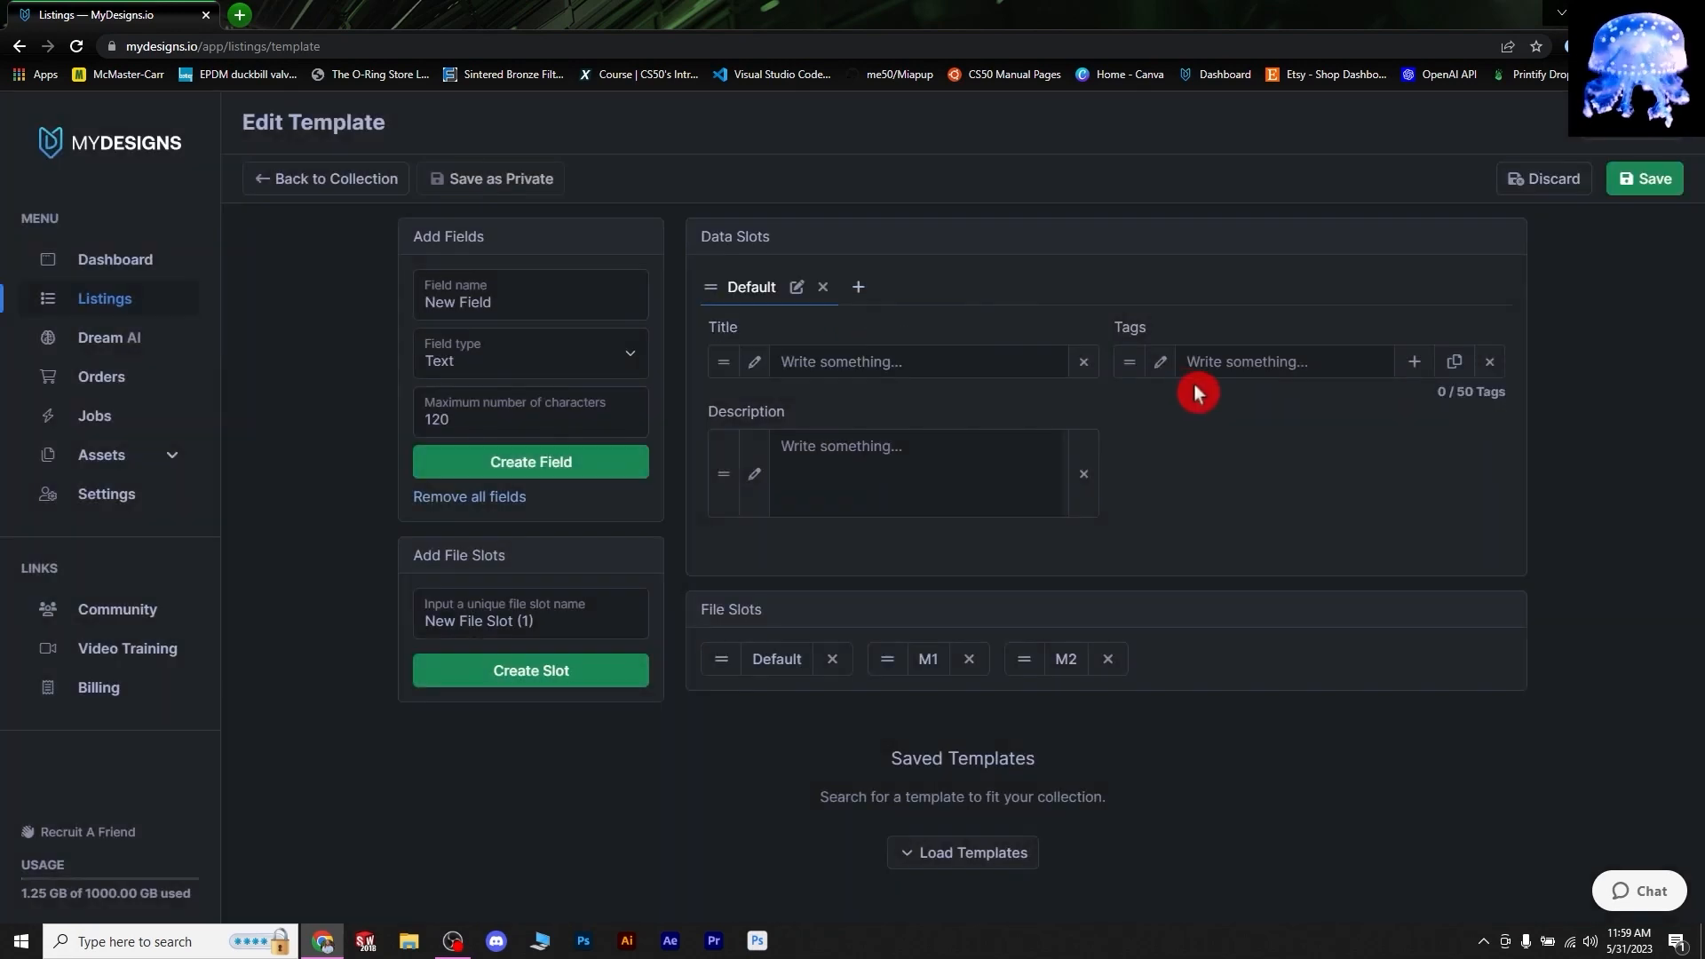
# - Cap Tags at 13 and the Description at 5000 characters
pyautogui.click(1162, 366)
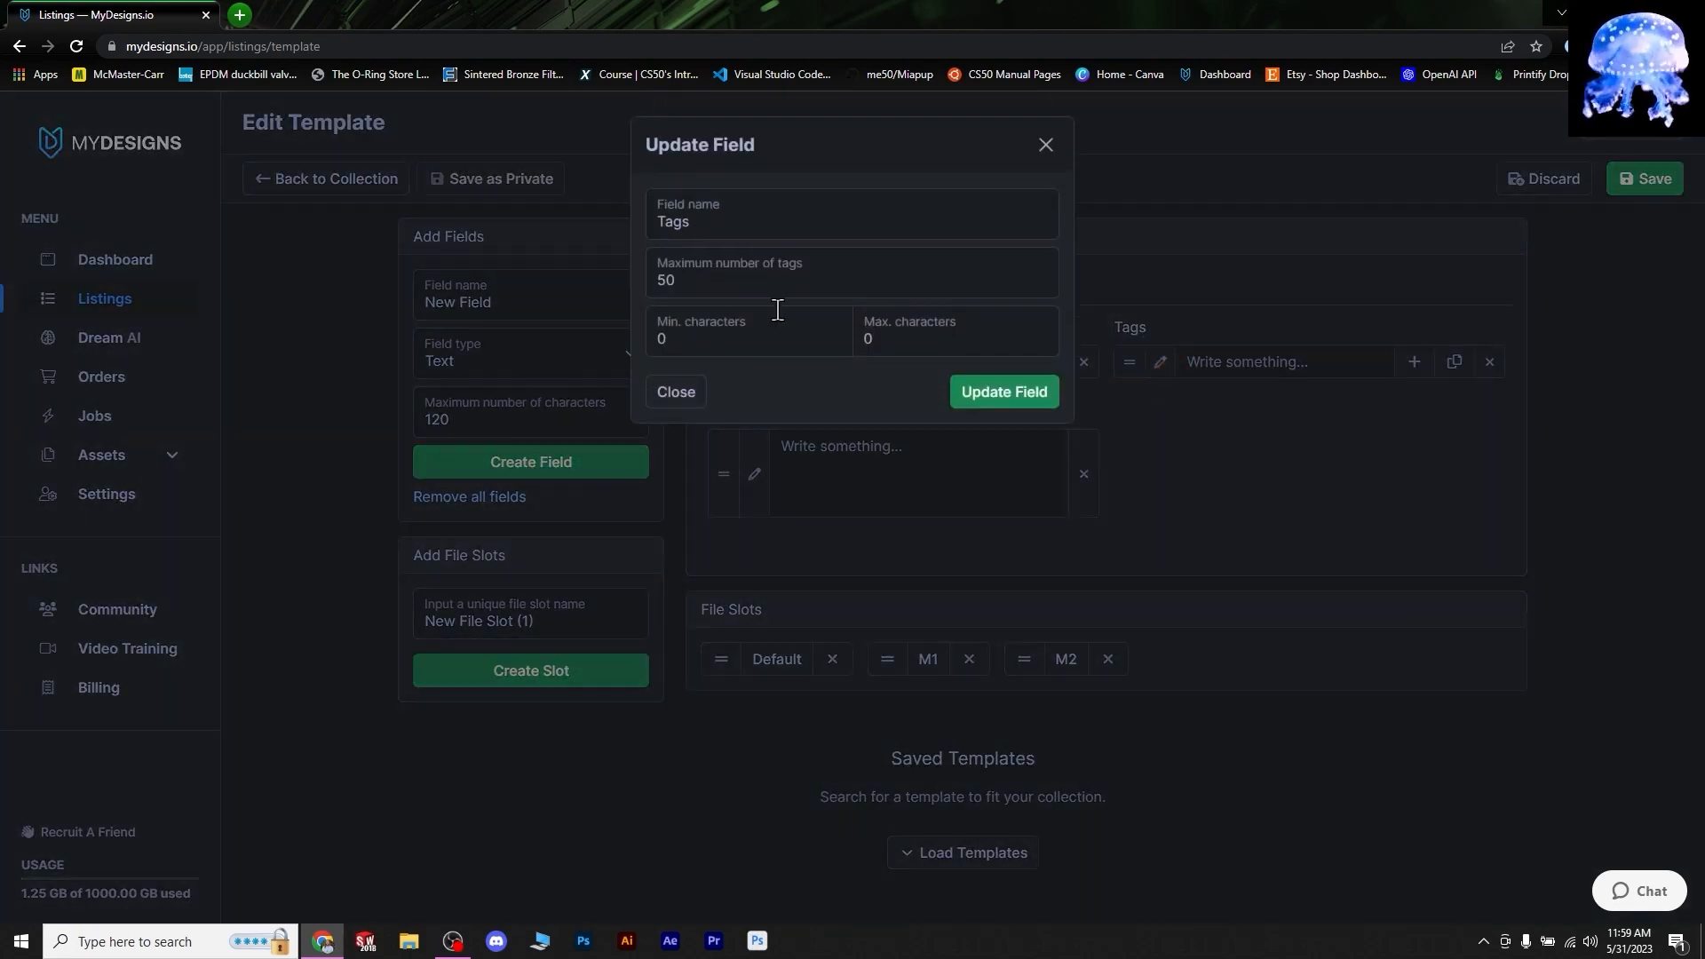
pyautogui.moveTo(749, 277); pyautogui.dragTo(579, 292)
pyautogui.write('13')
pyautogui.click(1013, 393)
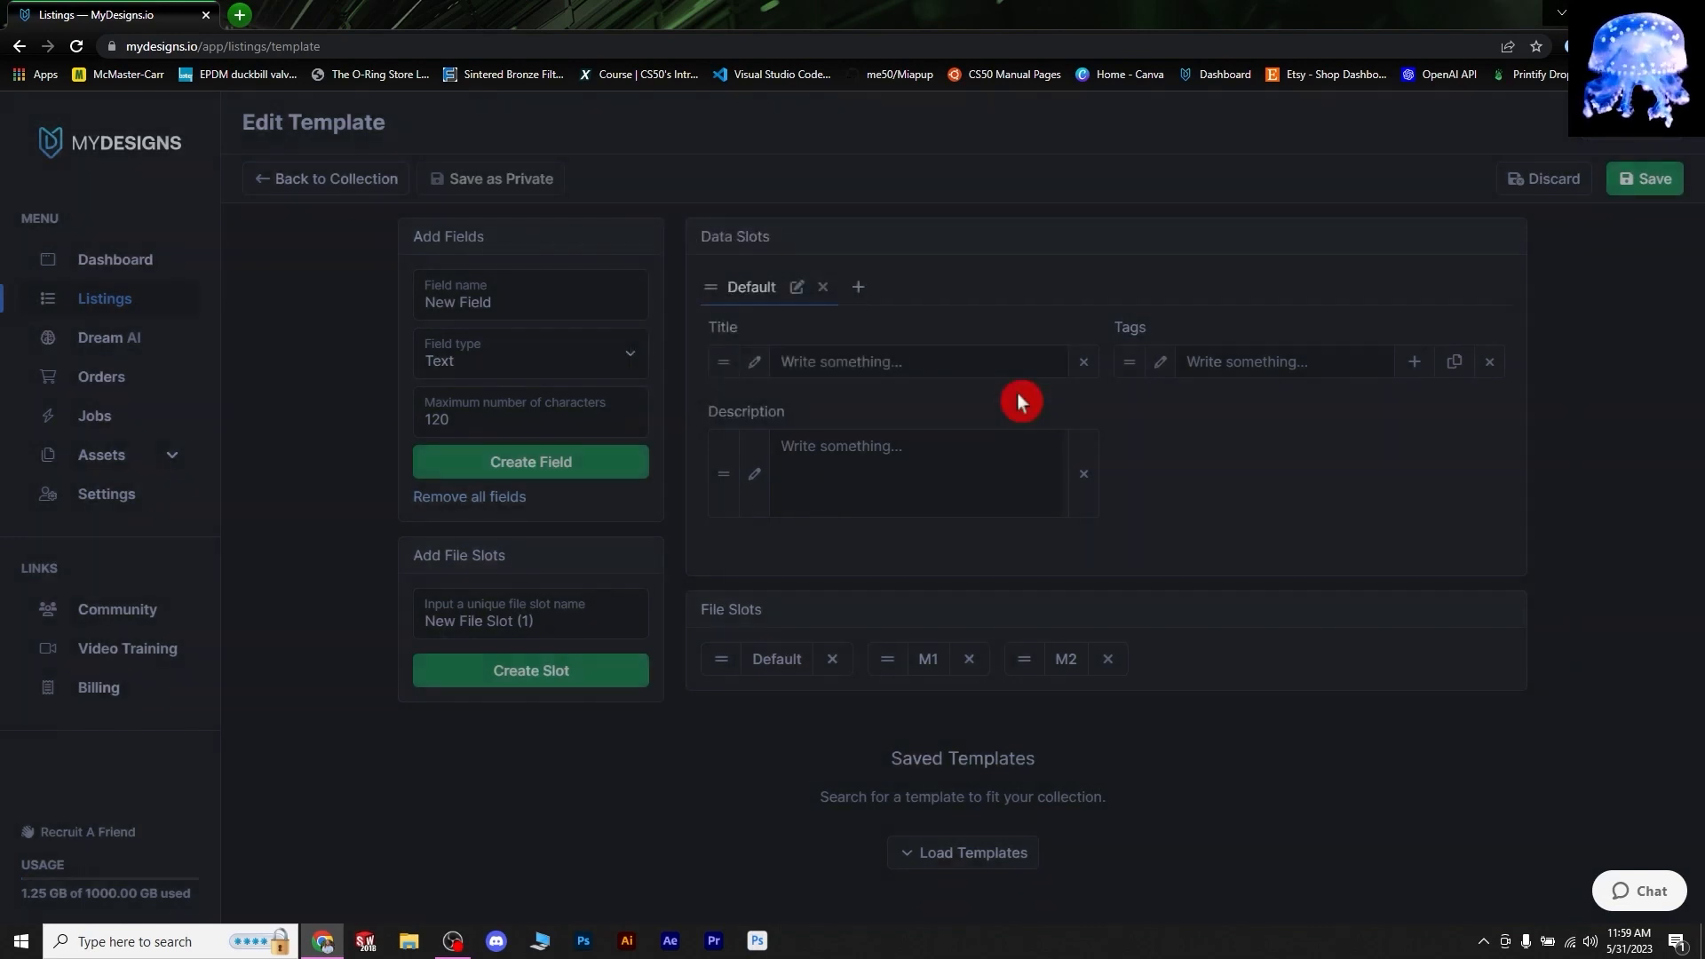
pyautogui.click(756, 484)
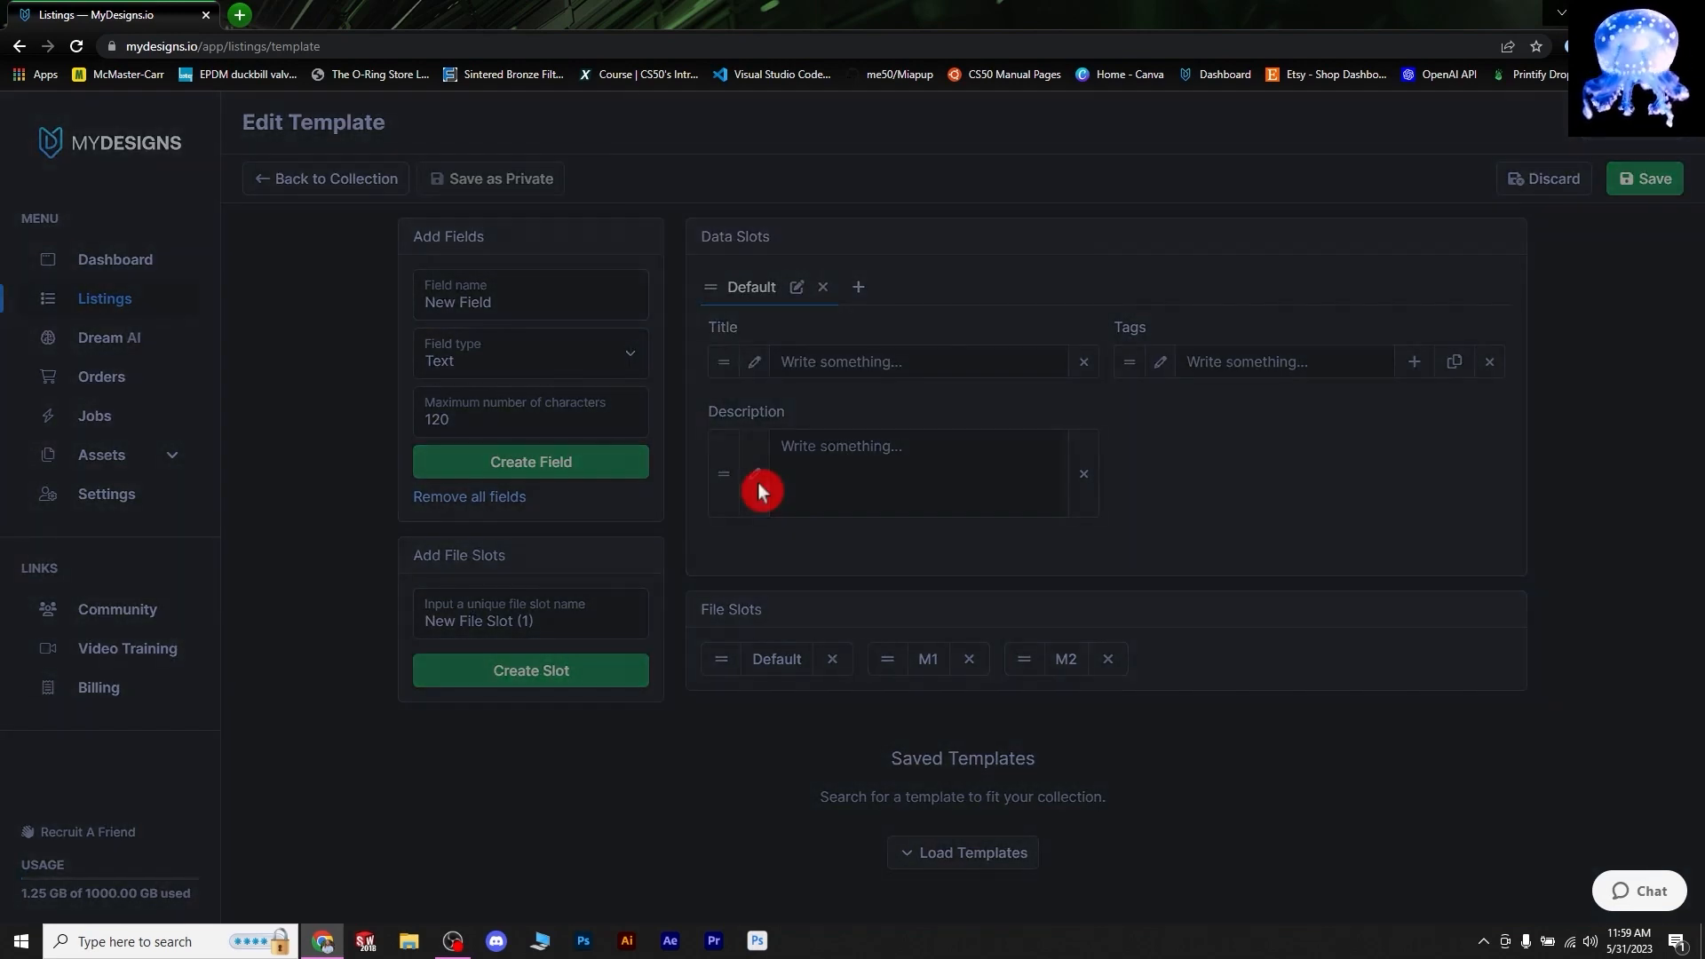
pyautogui.moveTo(753, 284); pyautogui.dragTo(480, 281)
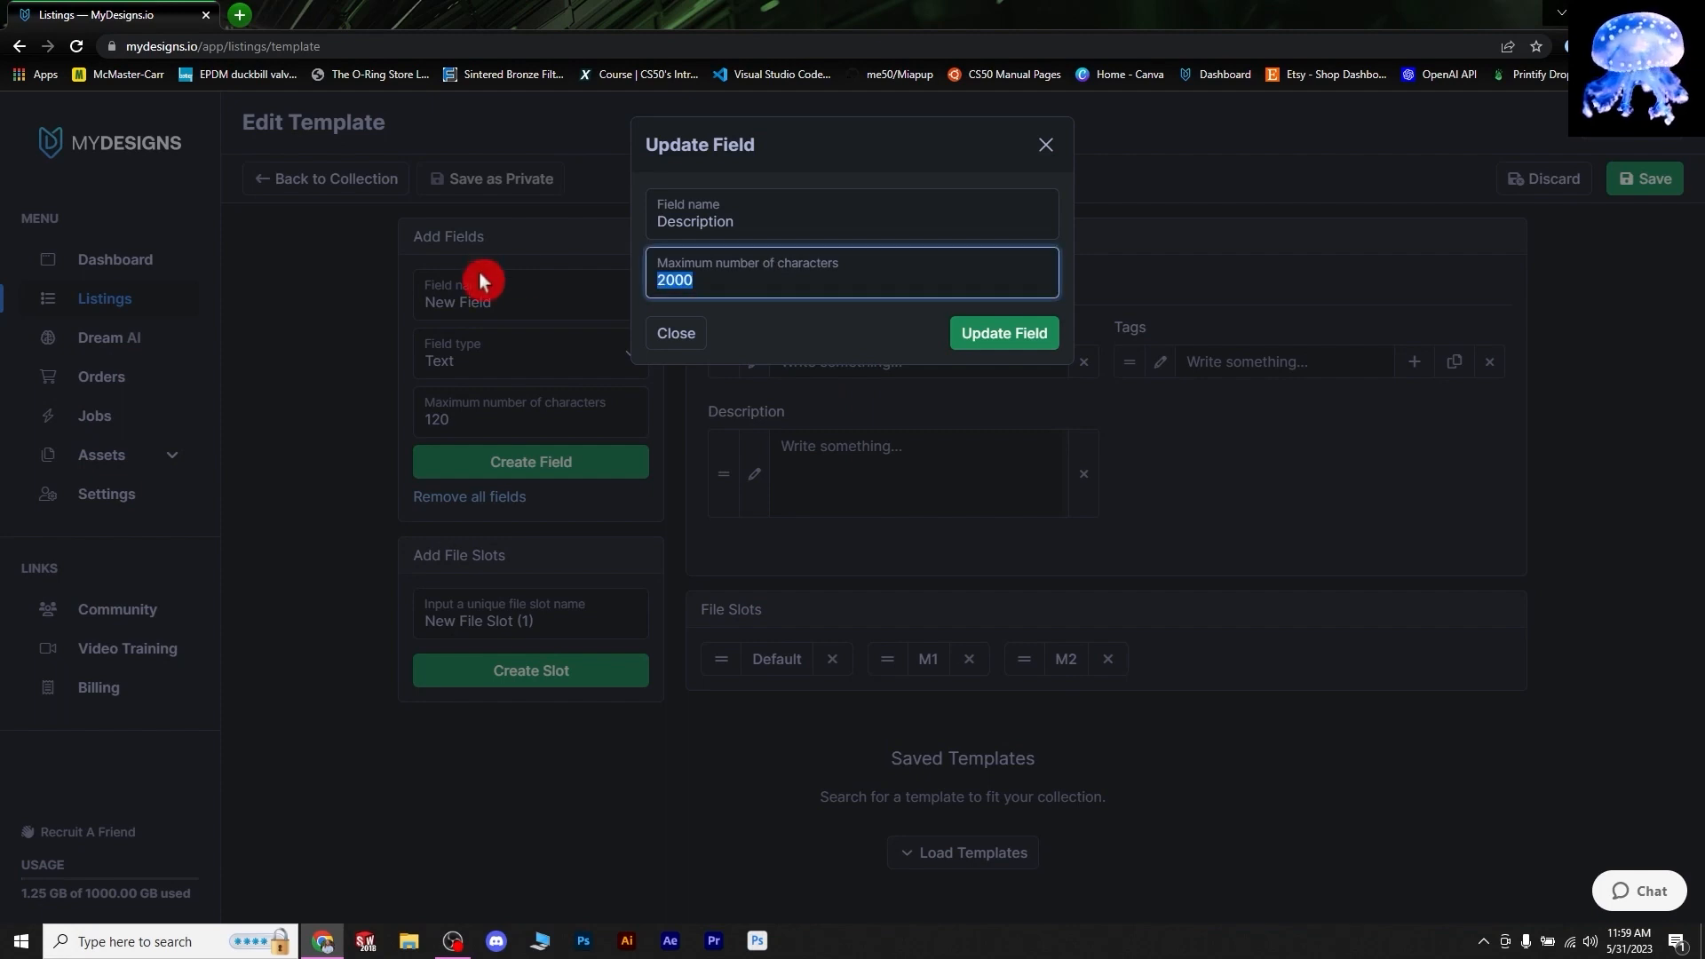
pyautogui.write('5000')
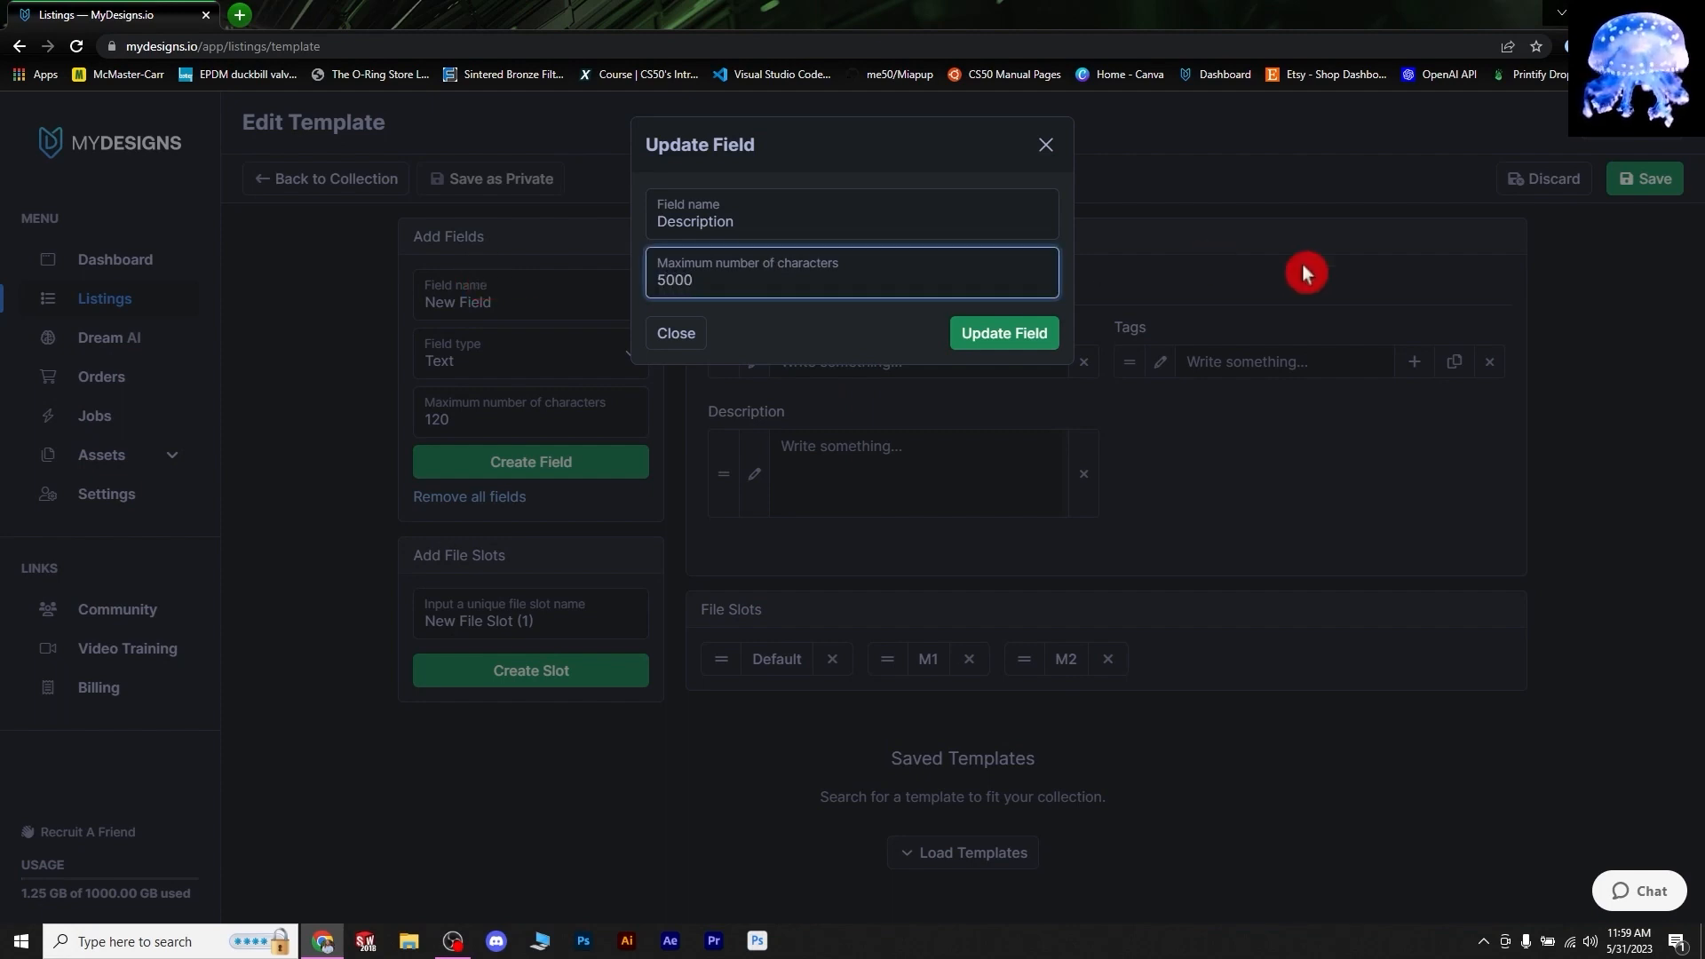
pyautogui.click(986, 333)
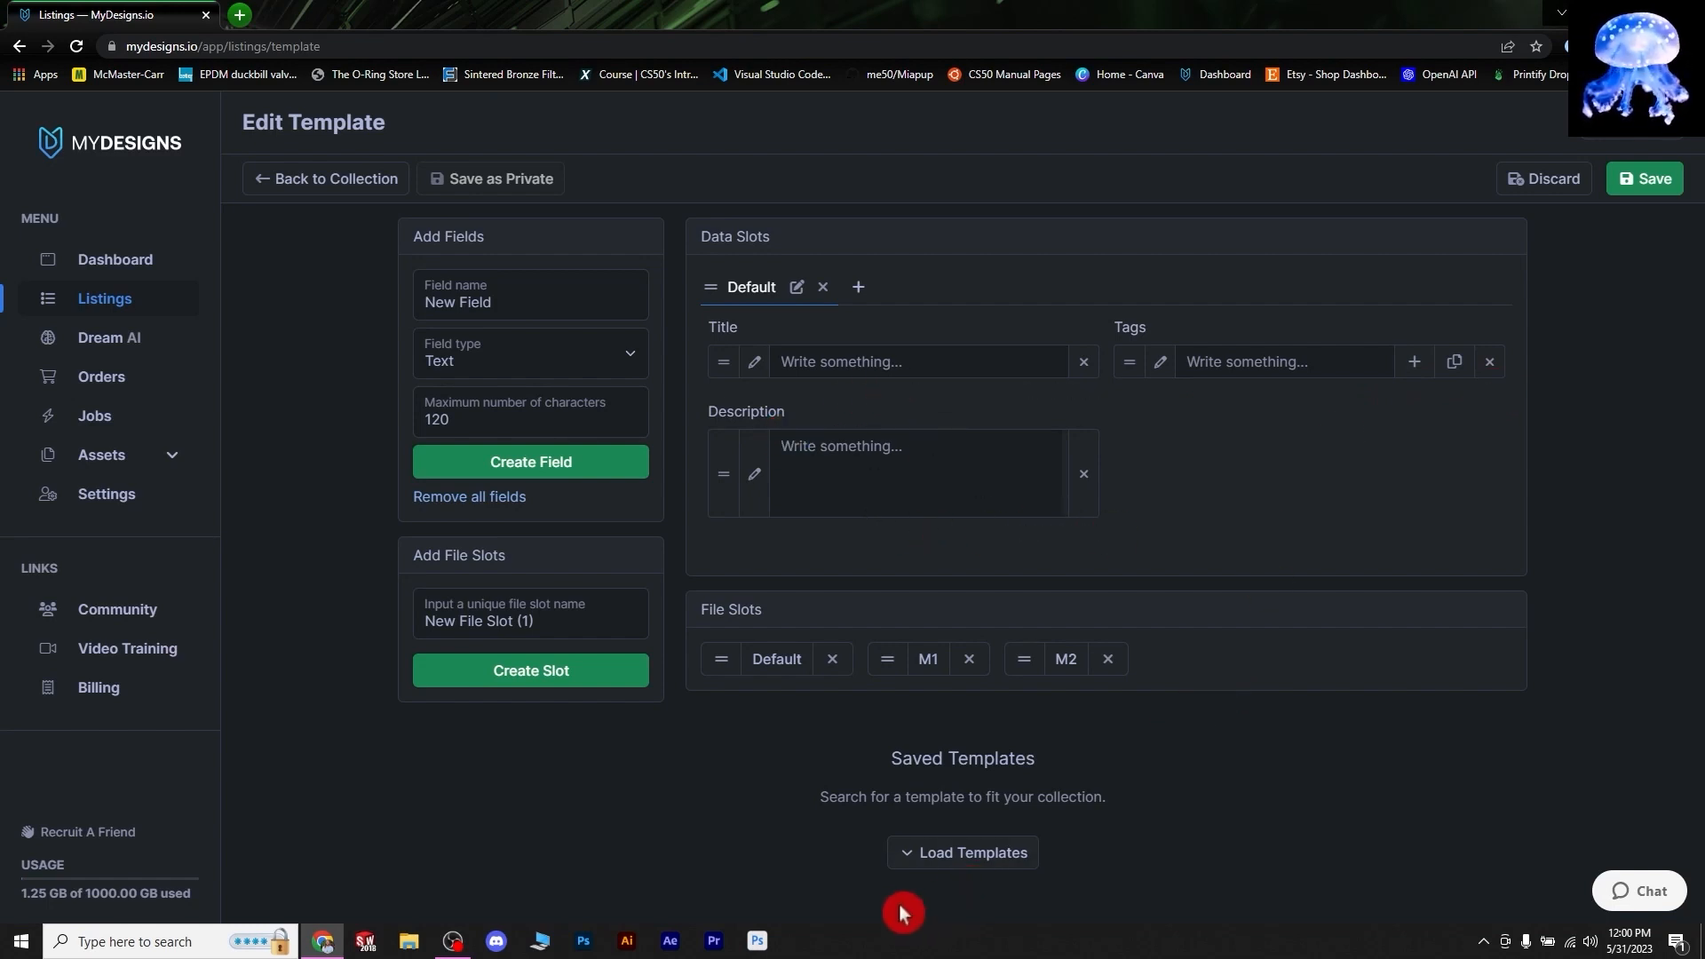
# - Load the Saved Templates list and scroll through the available templates
pyautogui.click(915, 848)
pyautogui.scroll(-5, 1388, 572)
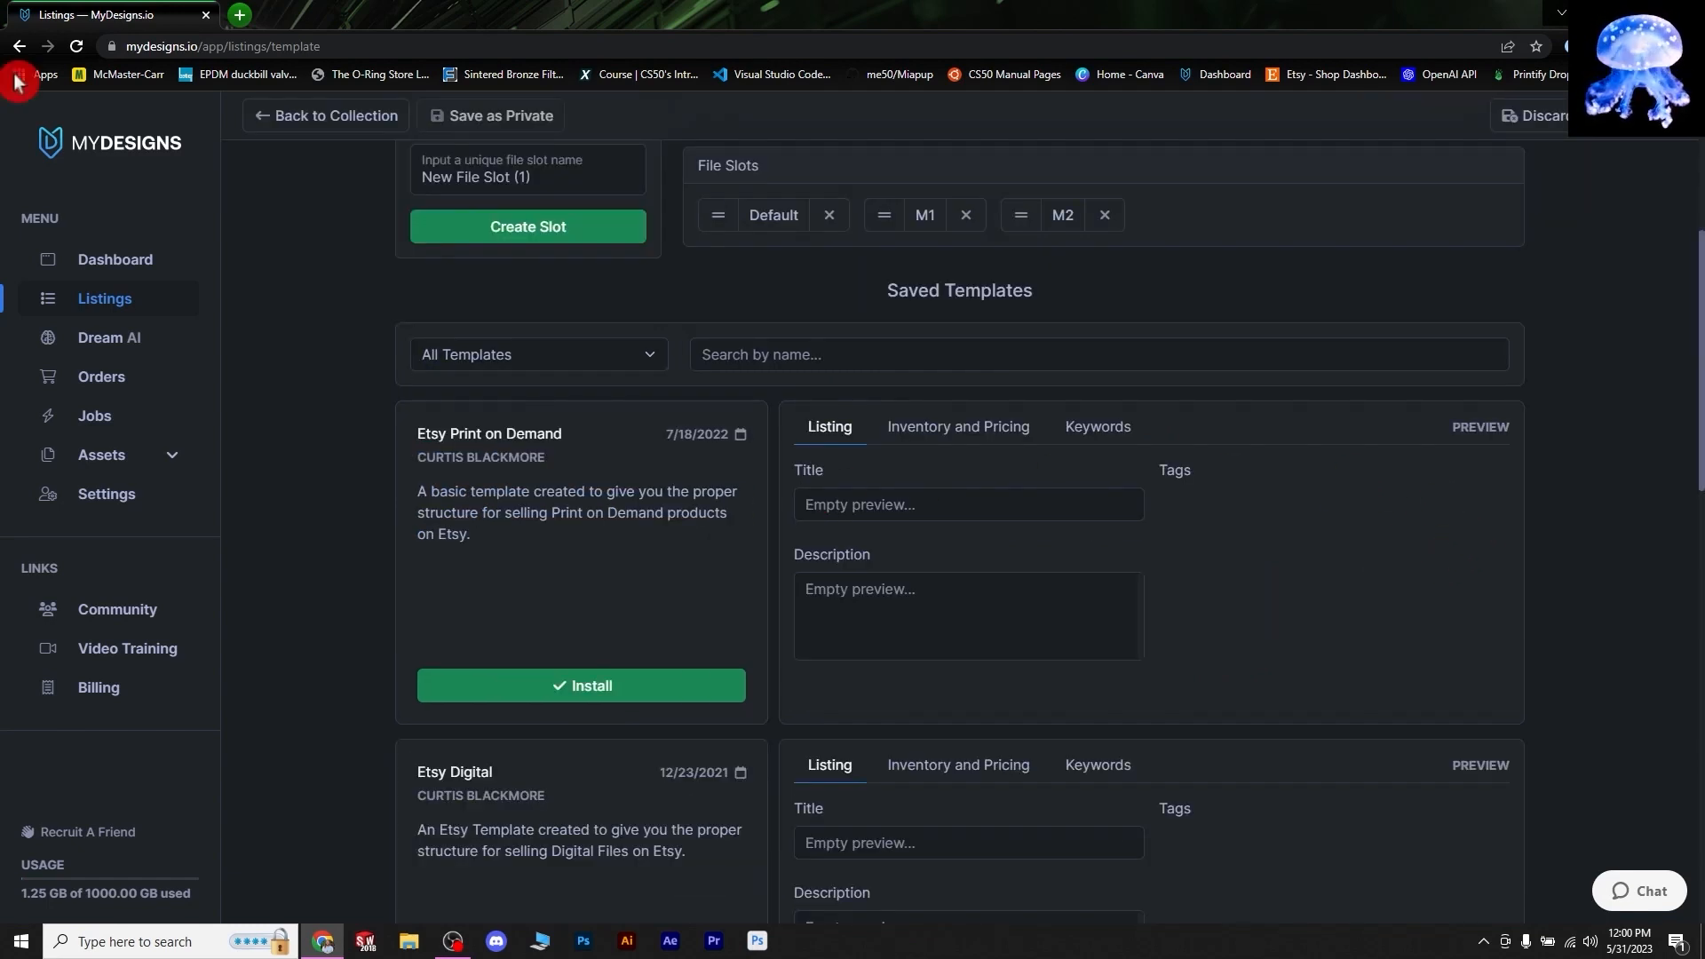
pyautogui.scroll(-2, 538, 606)
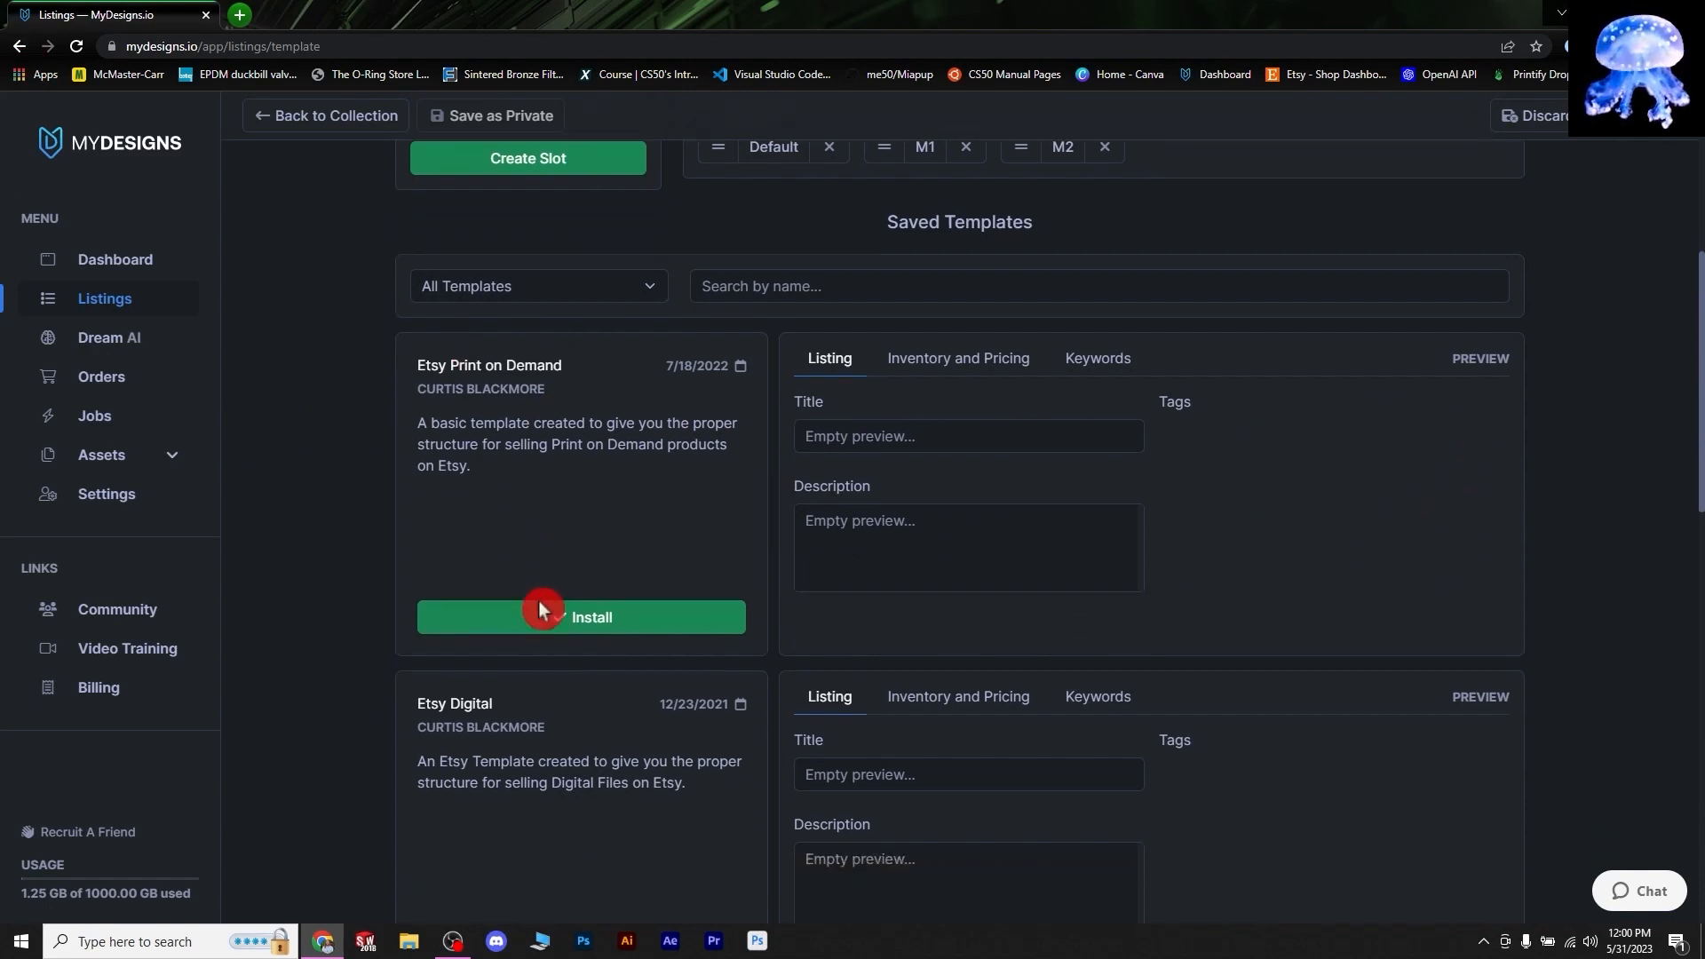
pyautogui.scroll(2, 1194, 513)
pyautogui.scroll(1, 1199, 514)
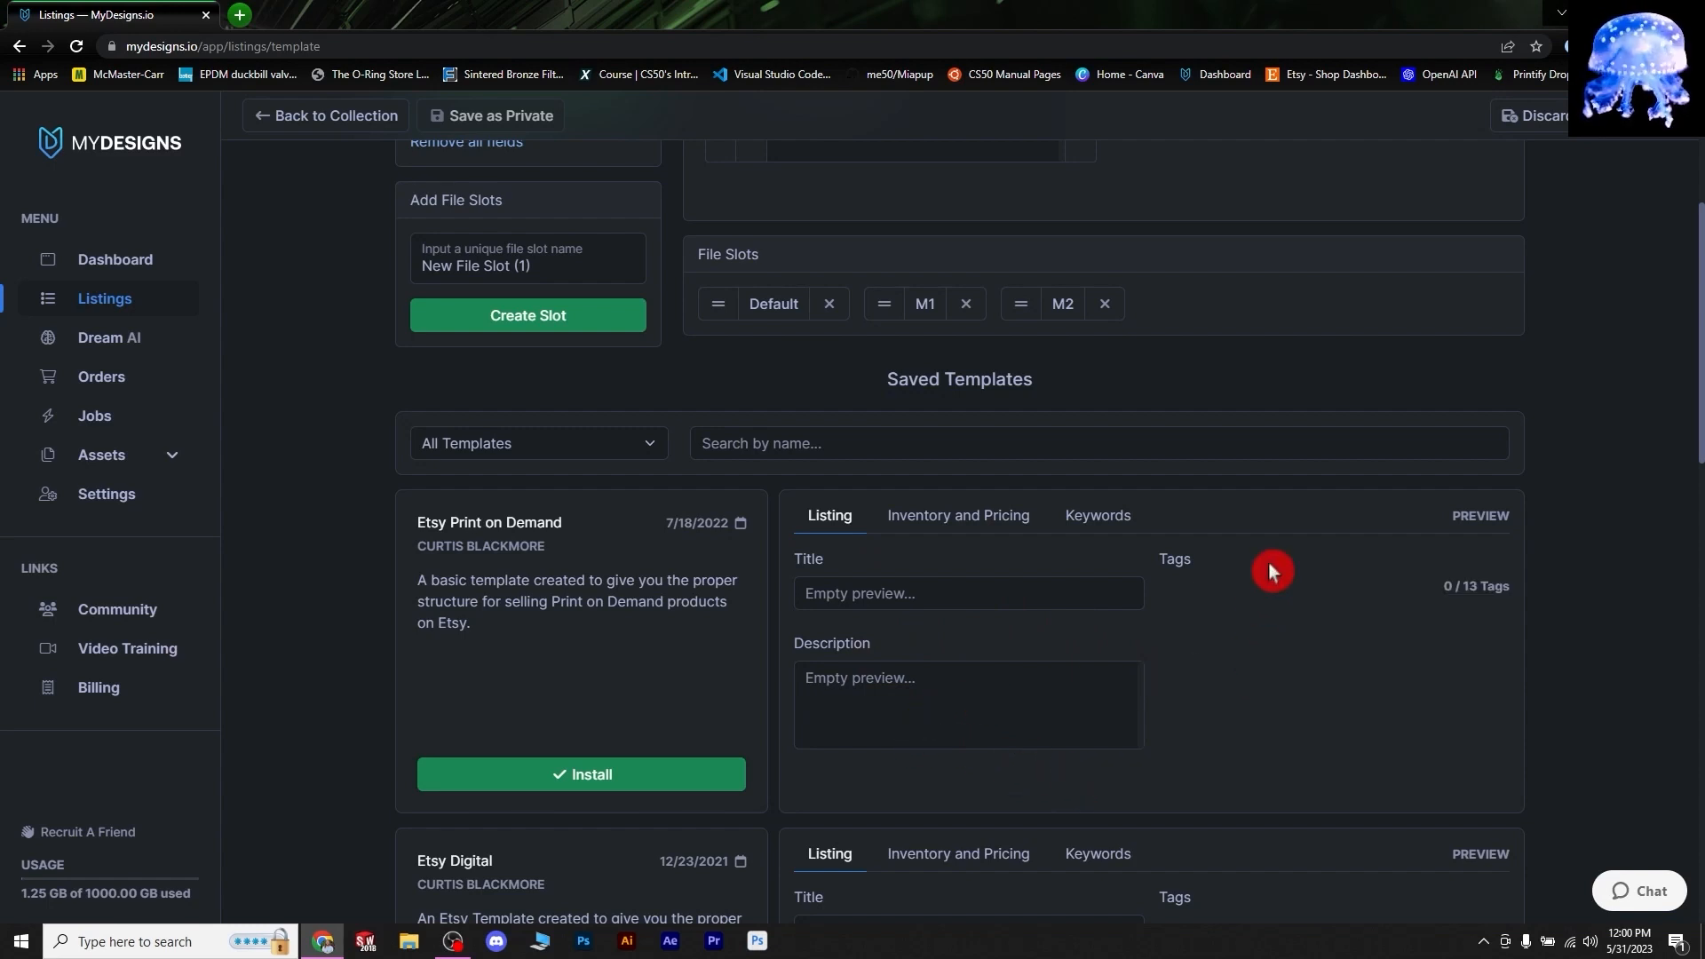
# - Preview Etsy Print on Demand's Listing, Inventory and Pricing, and Keywords fields
pyautogui.click(988, 522)
pyautogui.click(1089, 522)
pyautogui.click(989, 524)
pyautogui.click(804, 523)
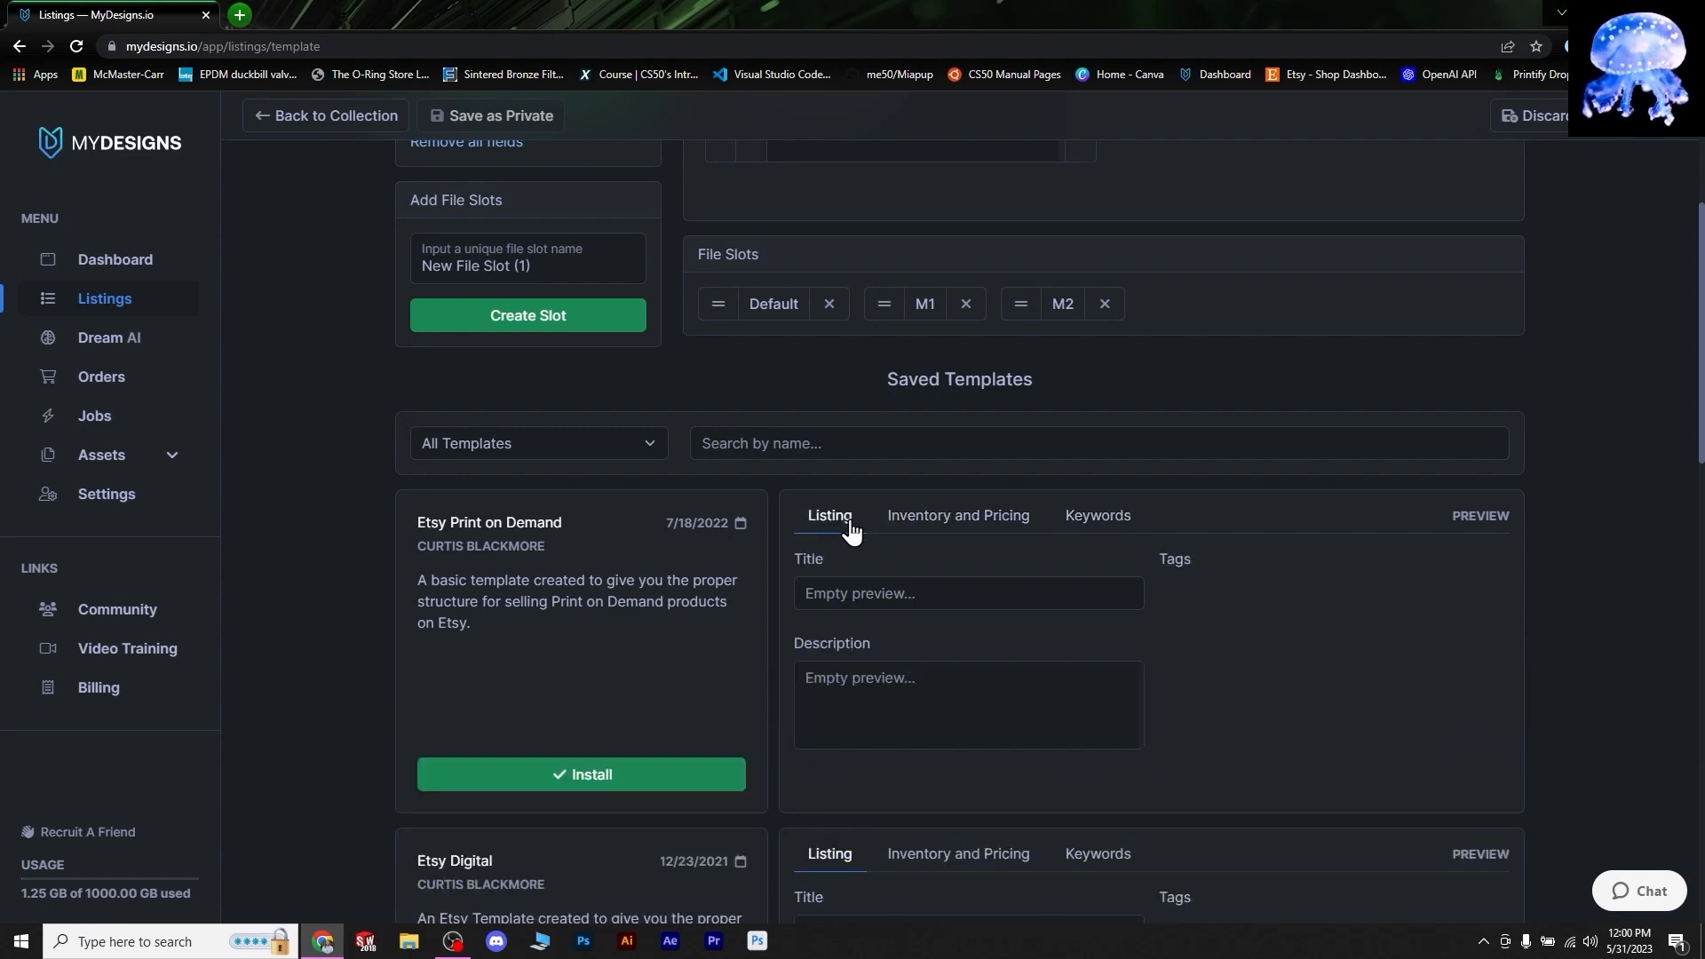
pyautogui.click(920, 531)
pyautogui.click(1102, 533)
pyautogui.click(973, 526)
pyautogui.click(1109, 524)
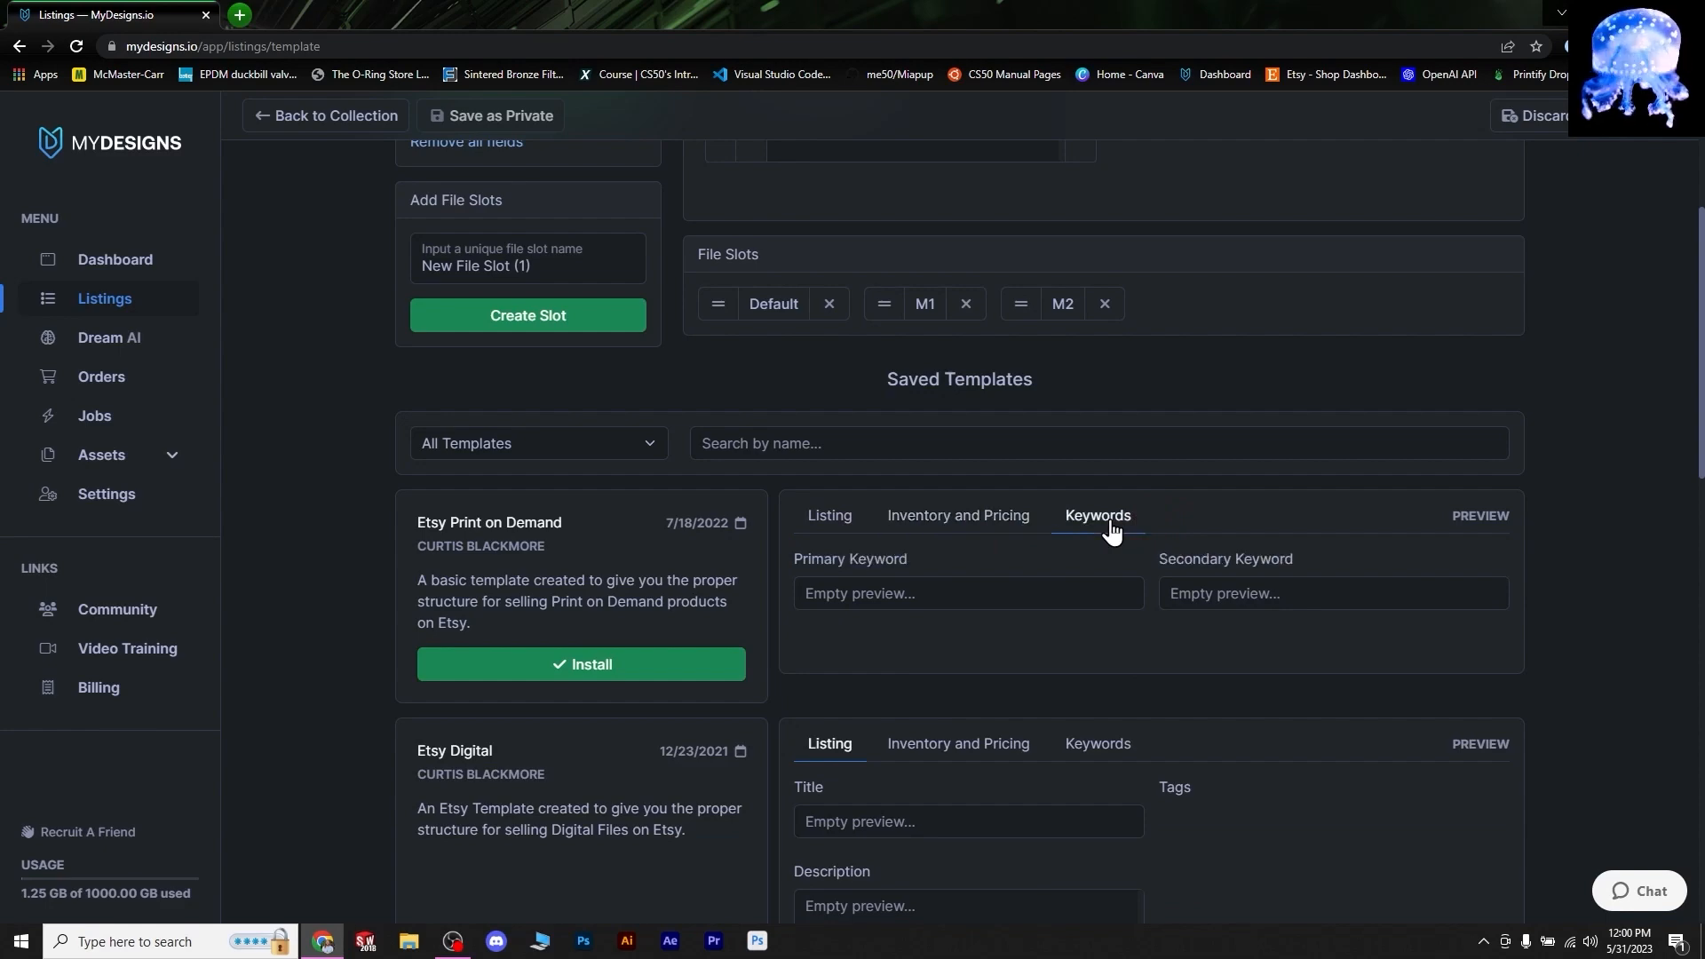
pyautogui.click(981, 533)
pyautogui.scroll(4, 918, 581)
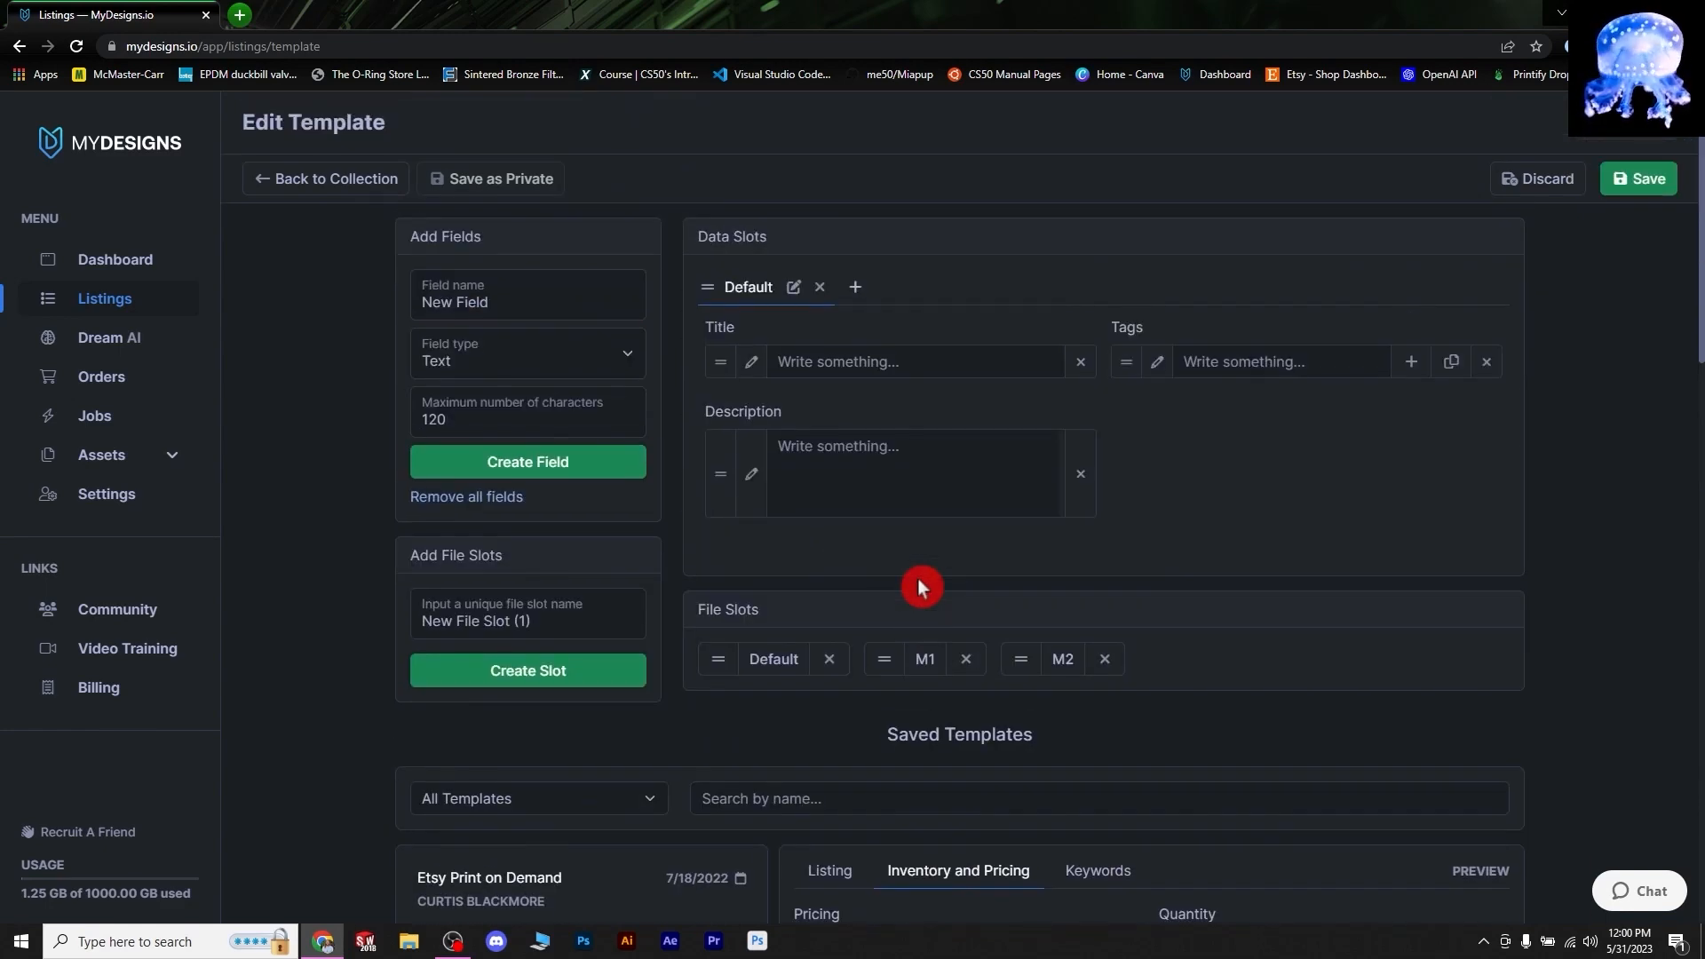
# - Add a new data slot named 'Inventory and Pricing' to the template
pyautogui.click(855, 289)
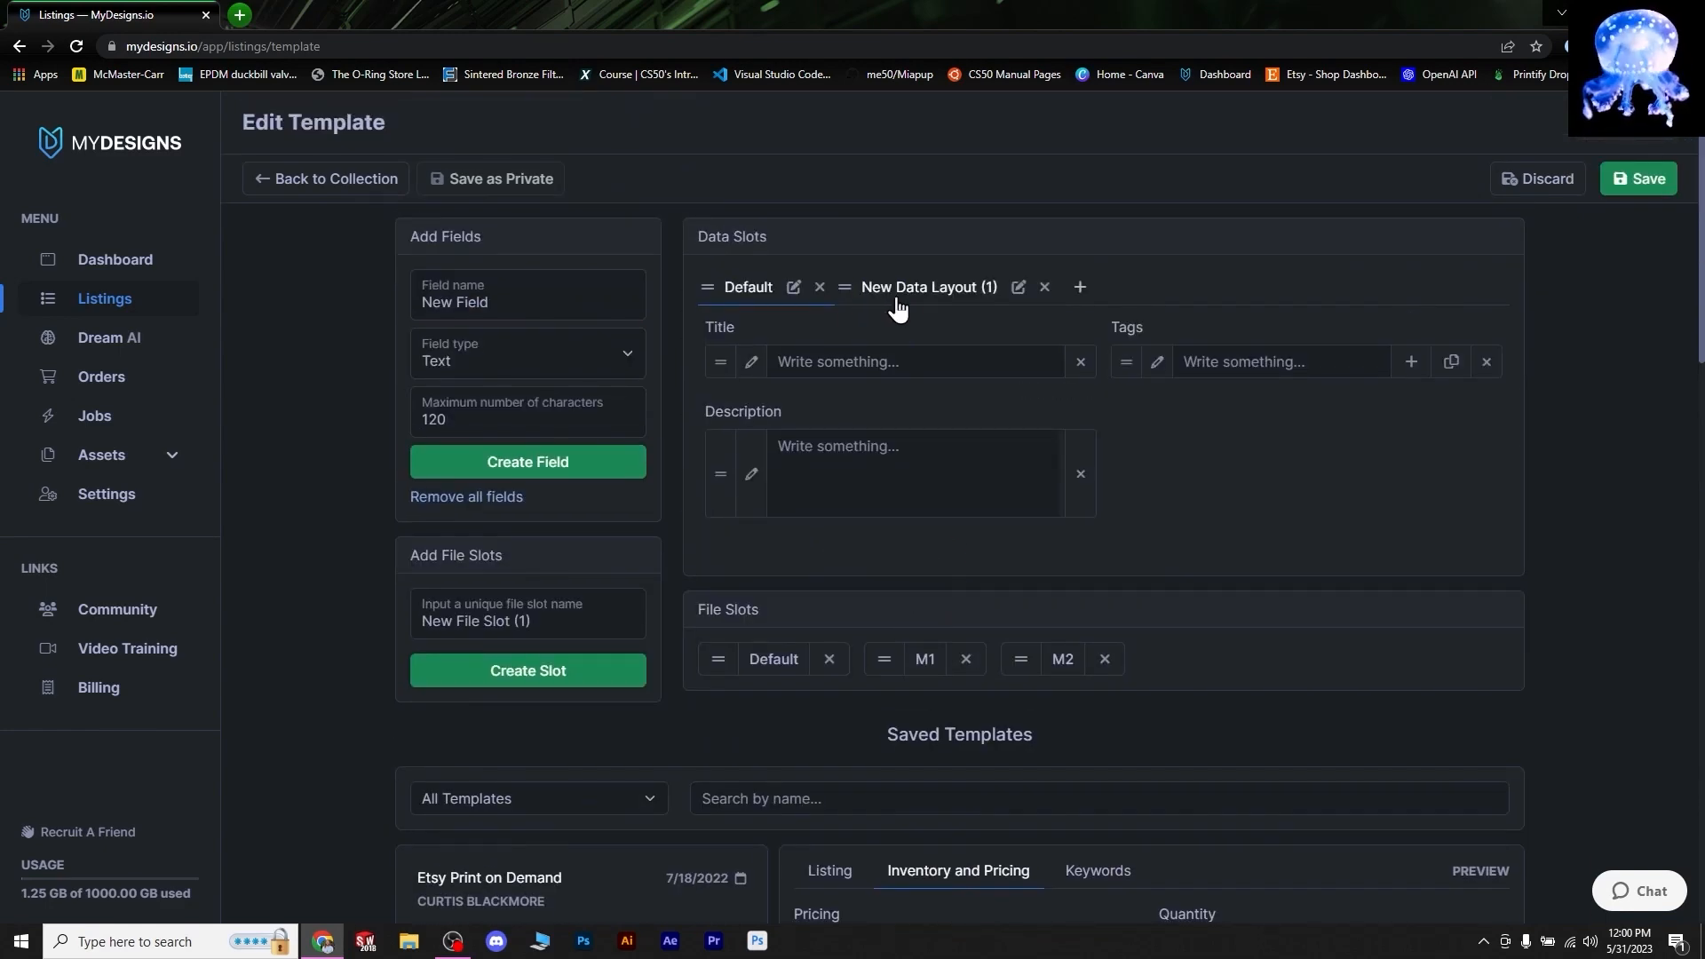
pyautogui.click(988, 293)
pyautogui.click(1019, 287)
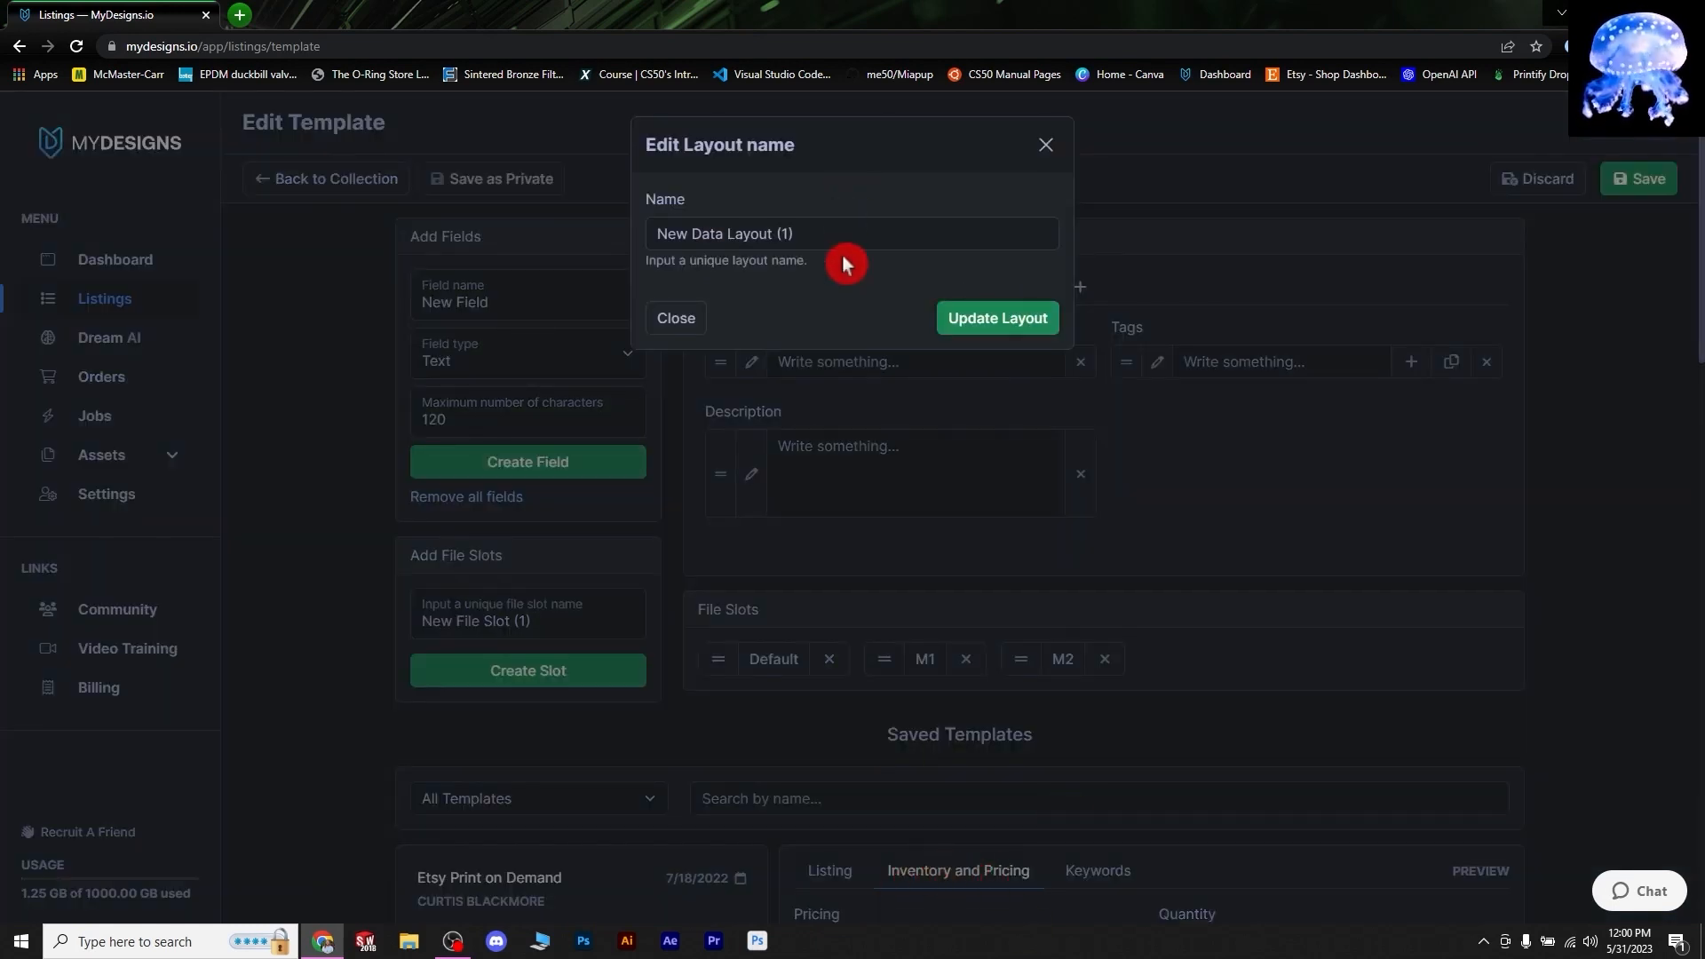
pyautogui.moveTo(839, 238); pyautogui.dragTo(474, 222)
pyautogui.write('Inventory and Pricing')
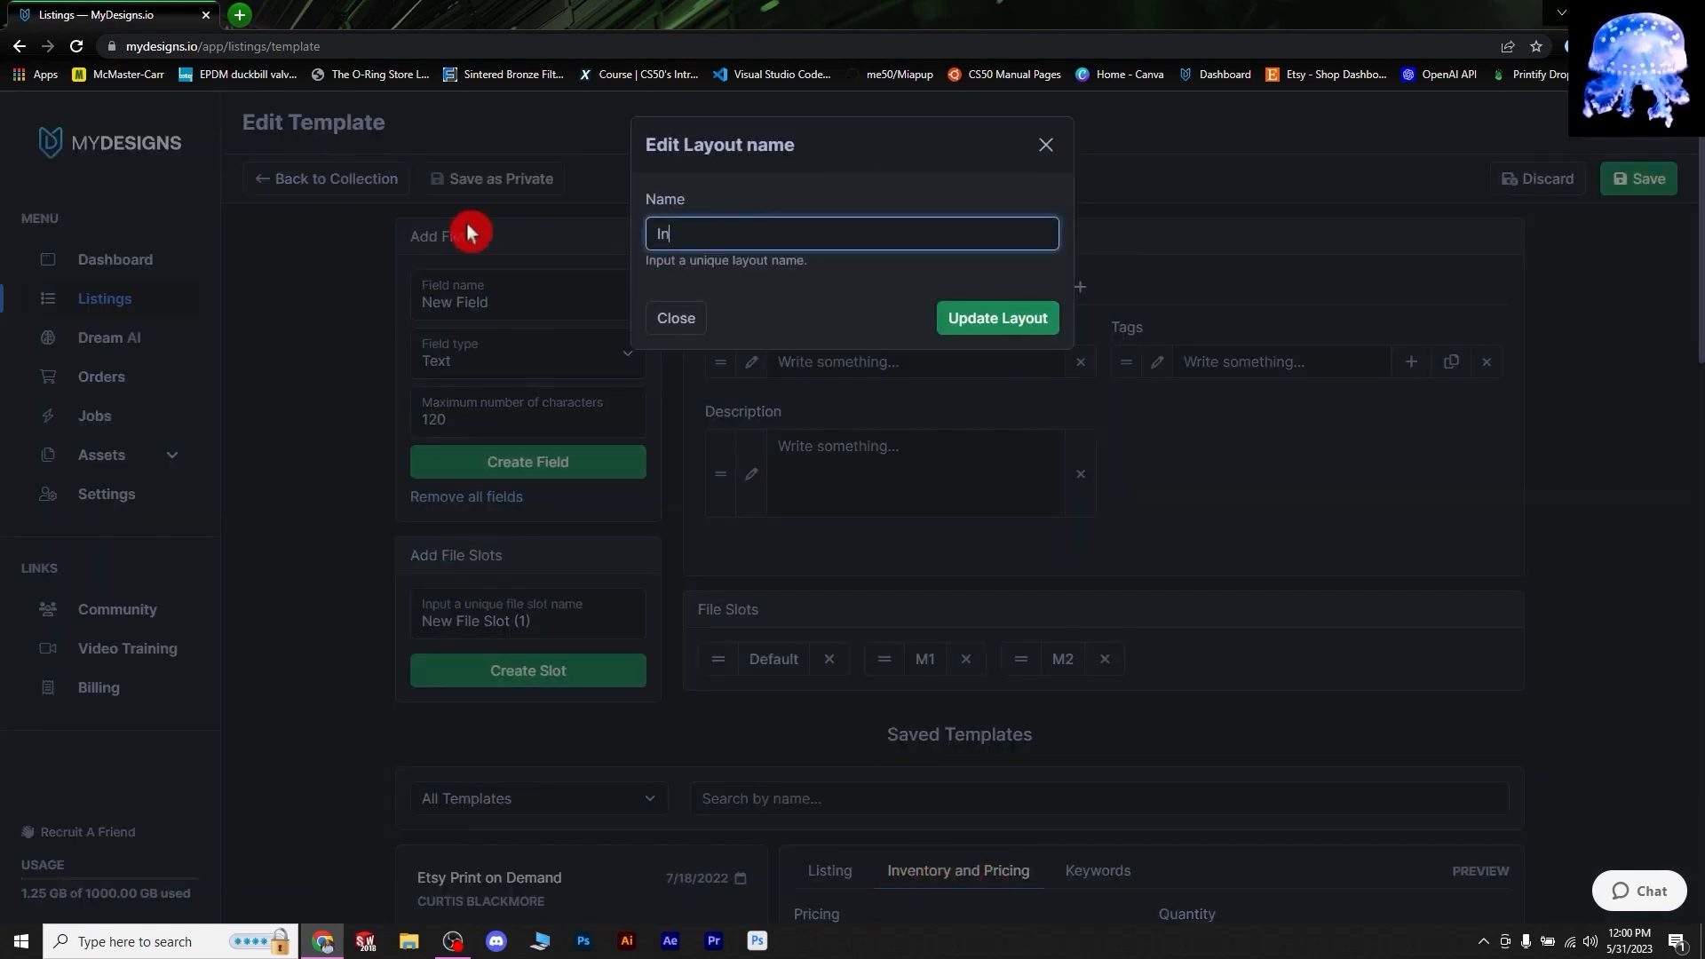
pyautogui.click(998, 327)
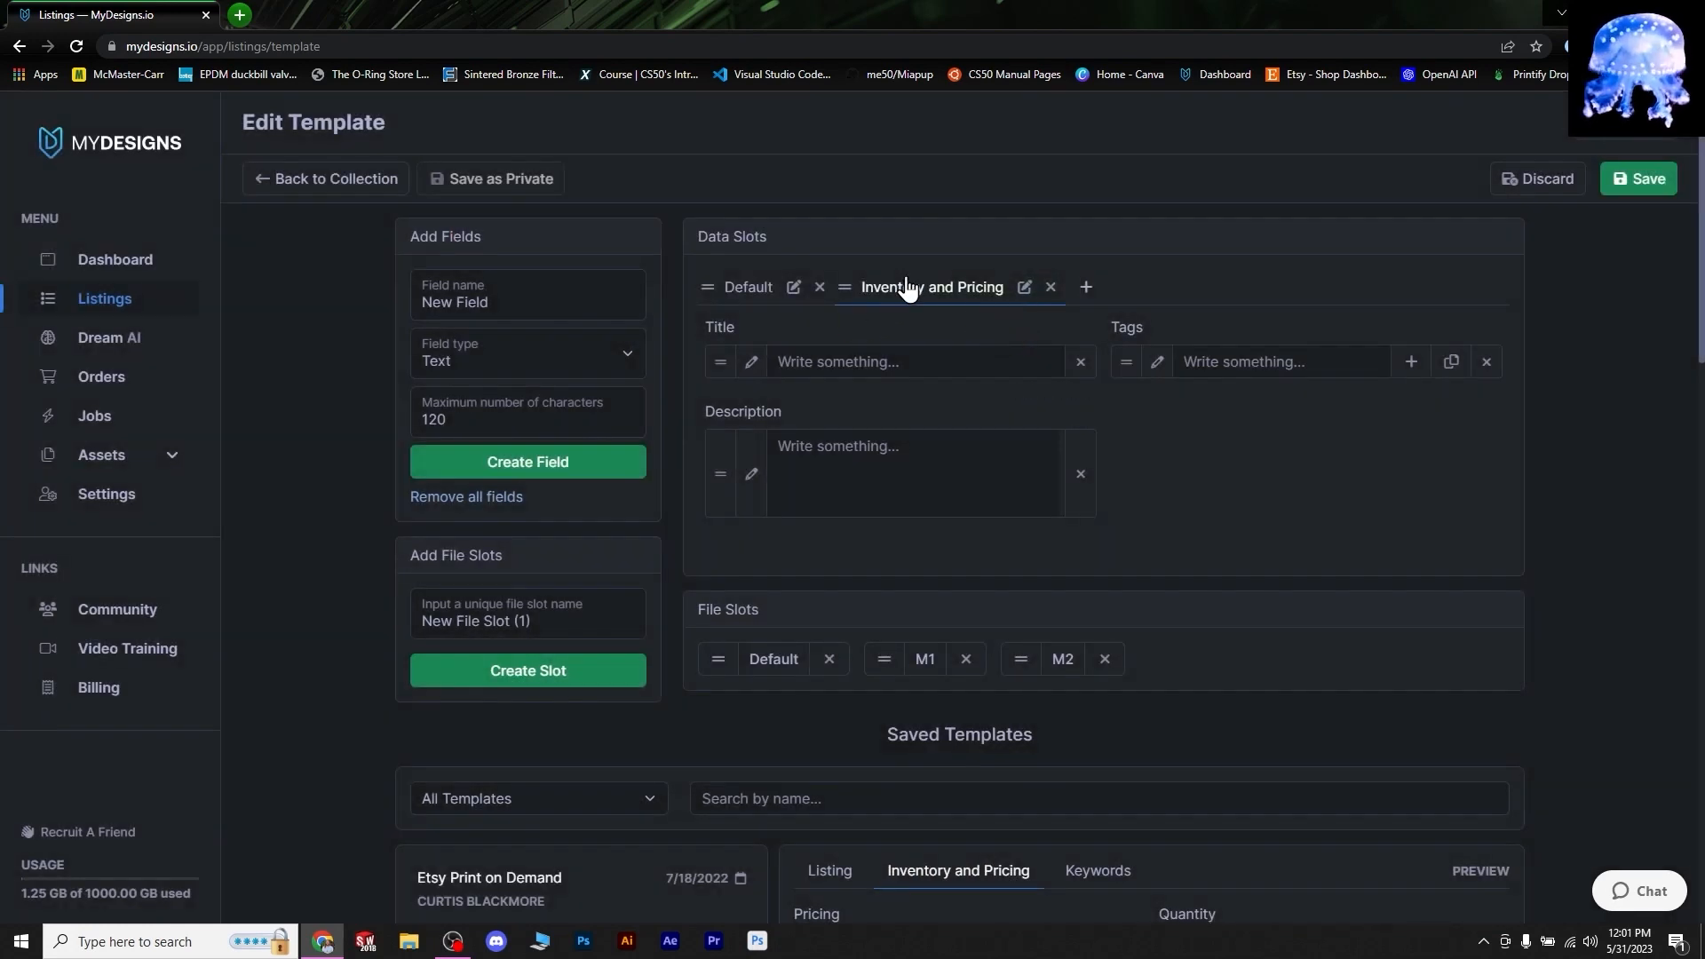
pyautogui.click(773, 271)
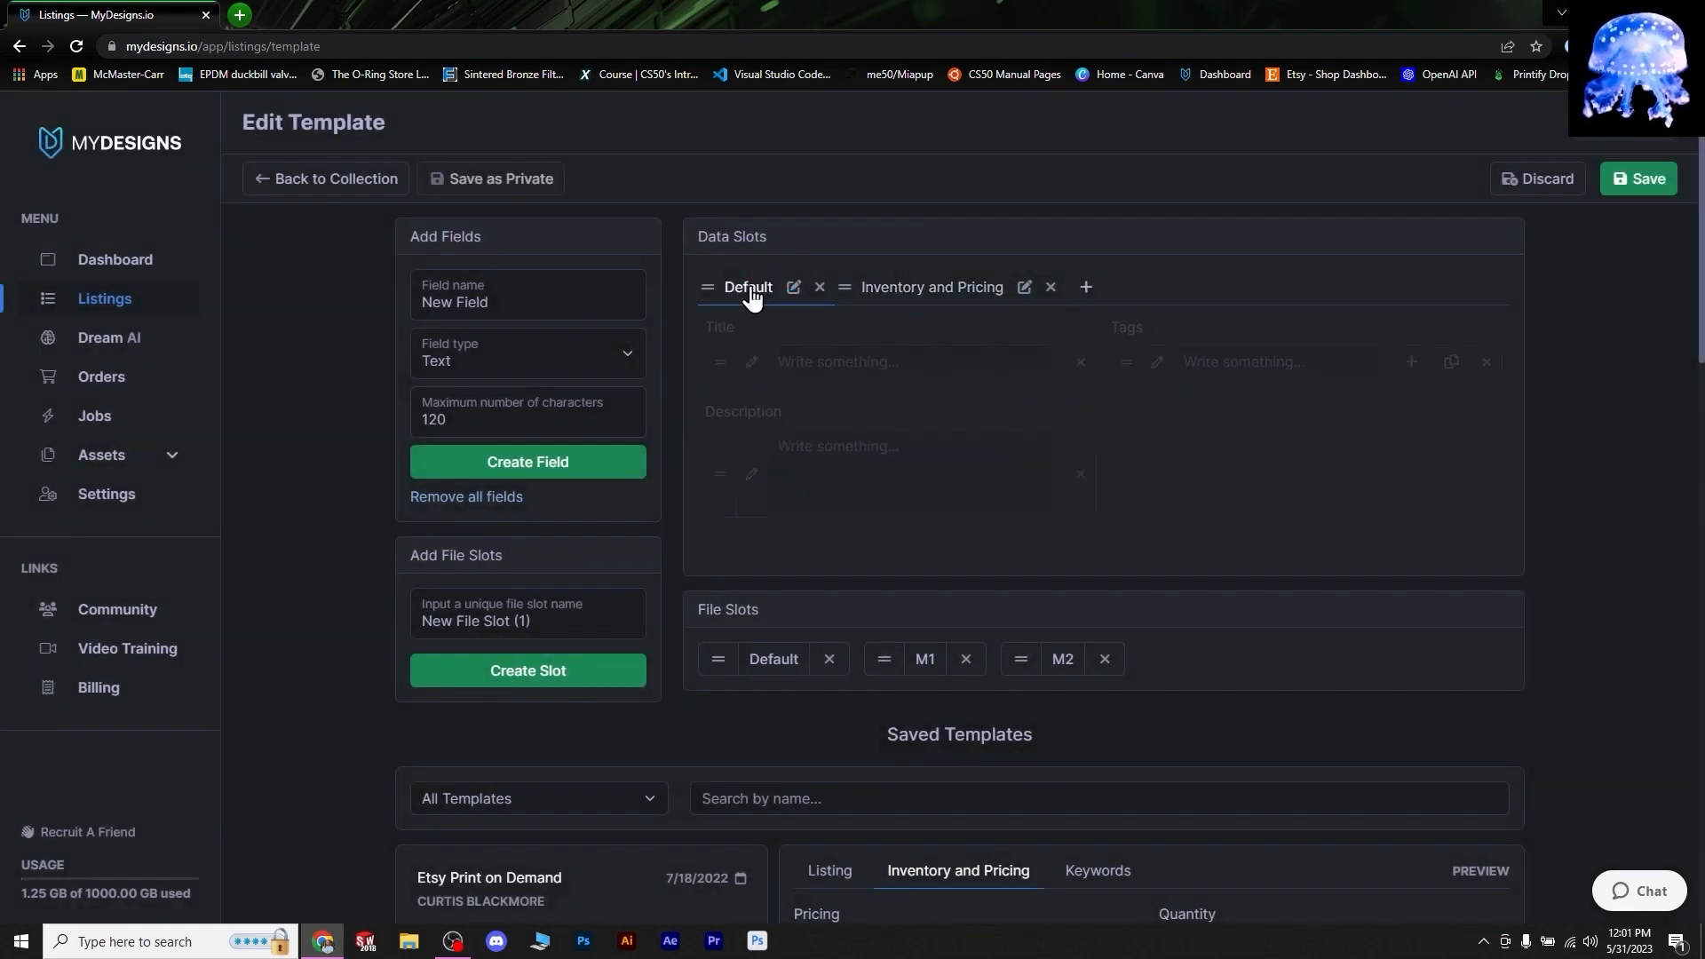
pyautogui.click(944, 301)
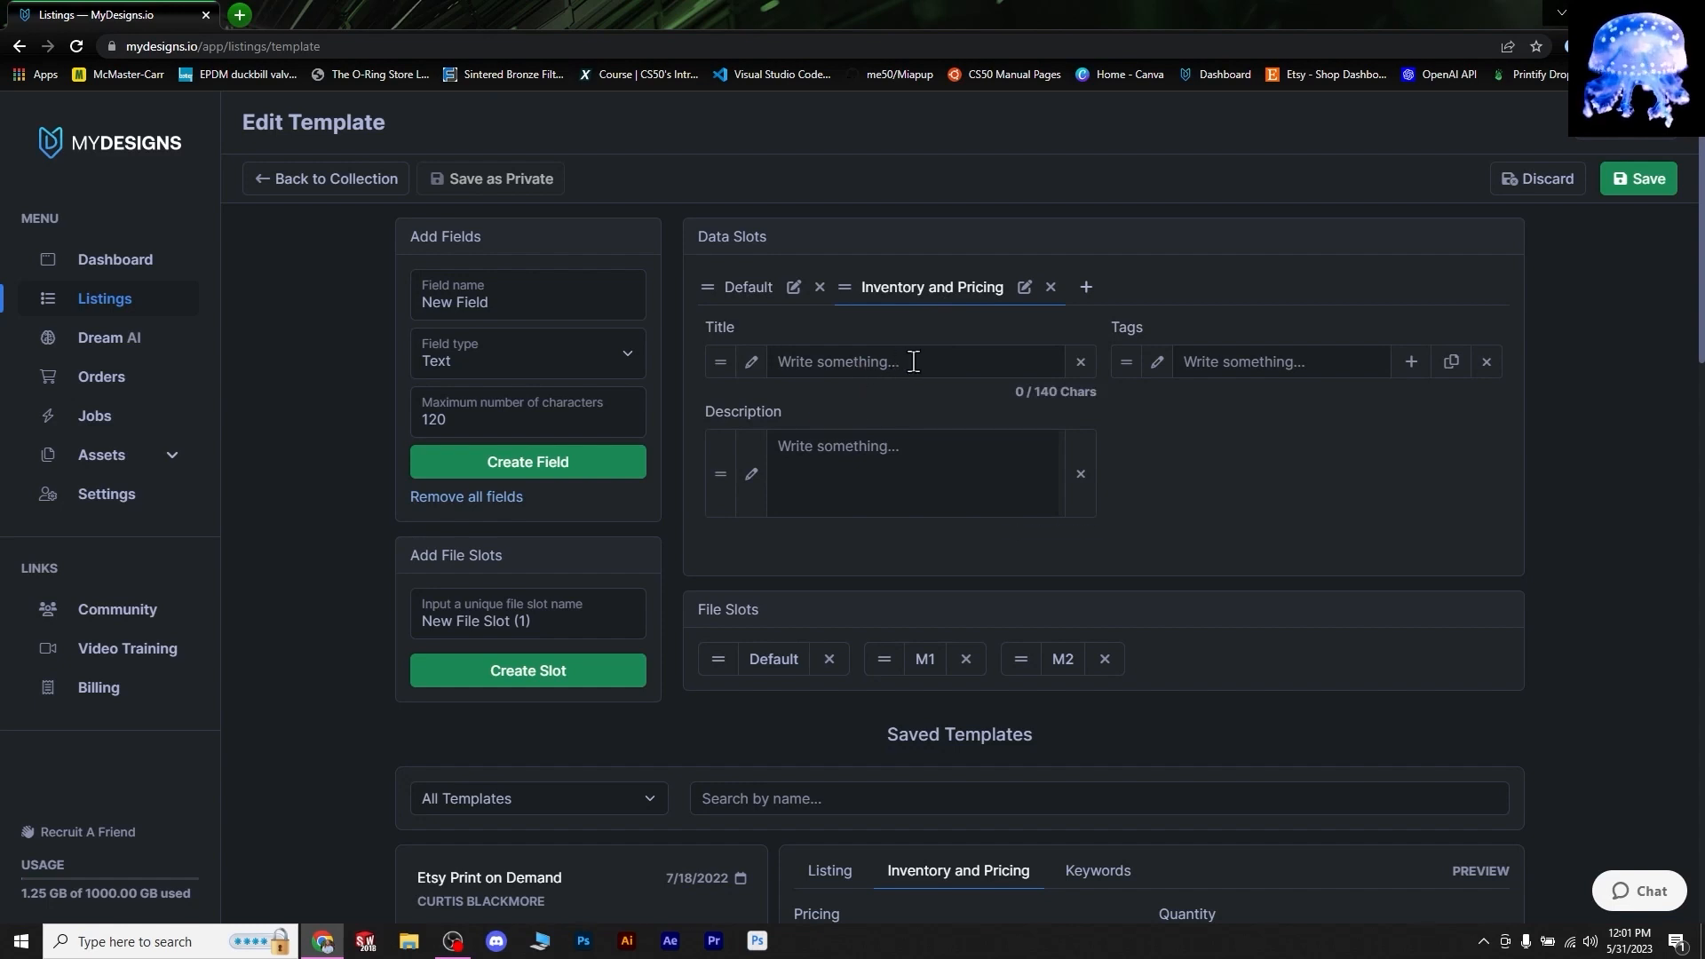
# - Delete the Description, Title and Tags fields from the Inventory and Pricing slot
pyautogui.click(1081, 473)
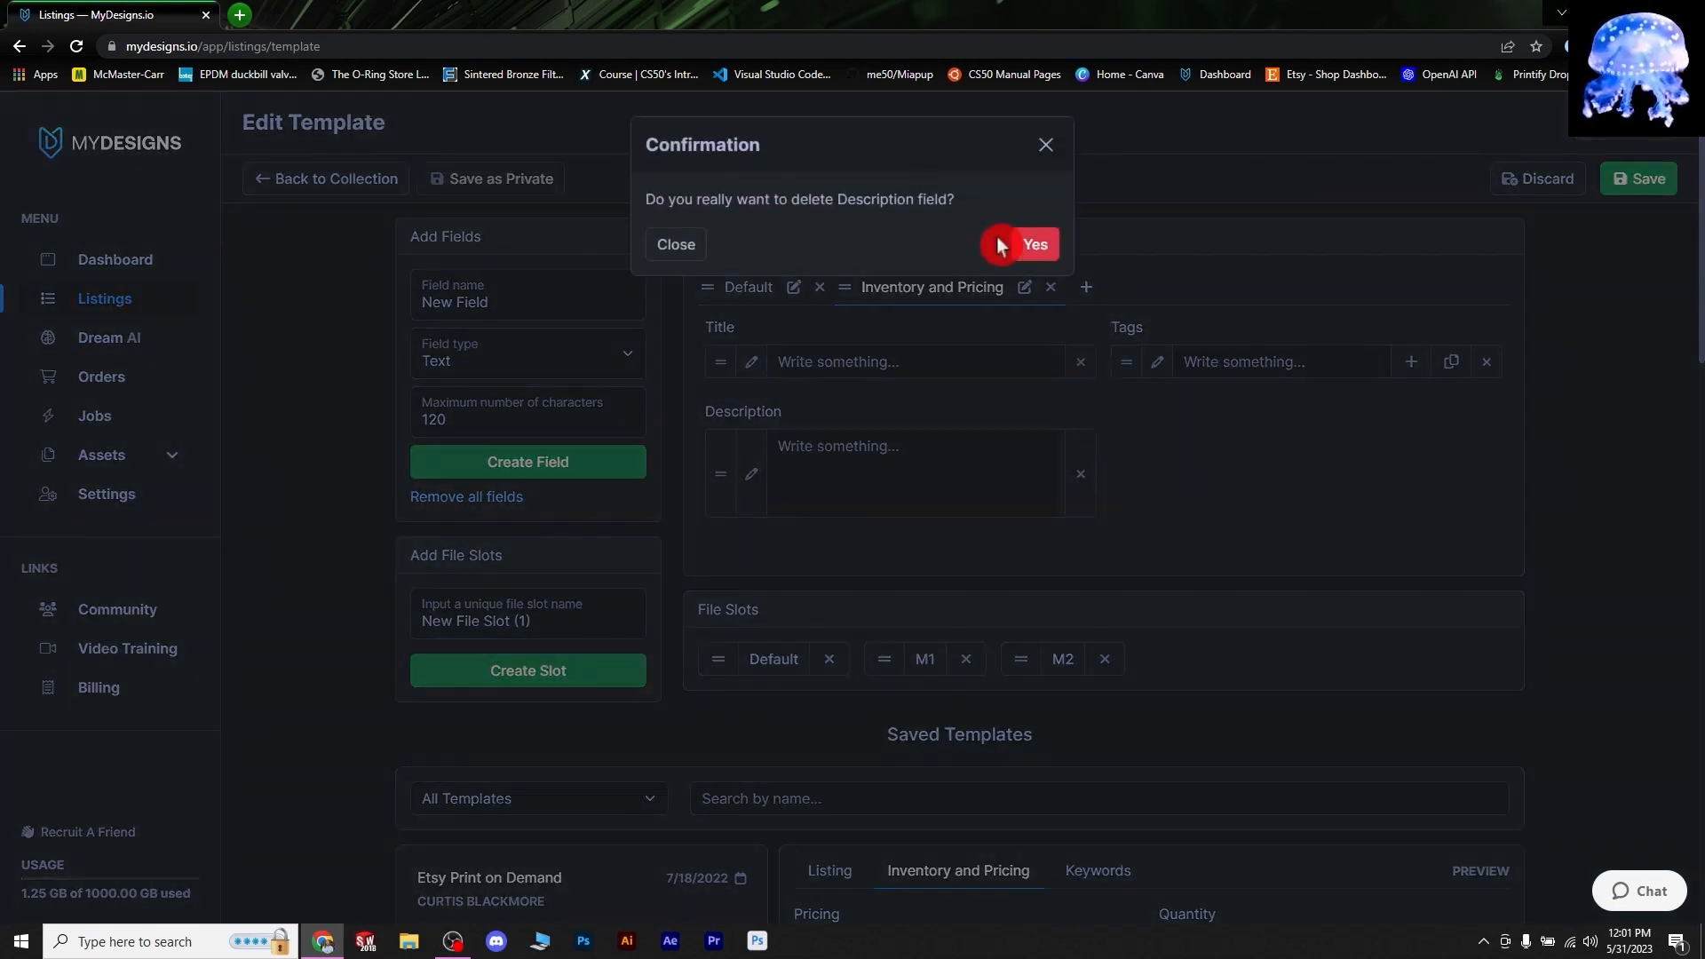
pyautogui.click(1027, 235)
pyautogui.click(1087, 361)
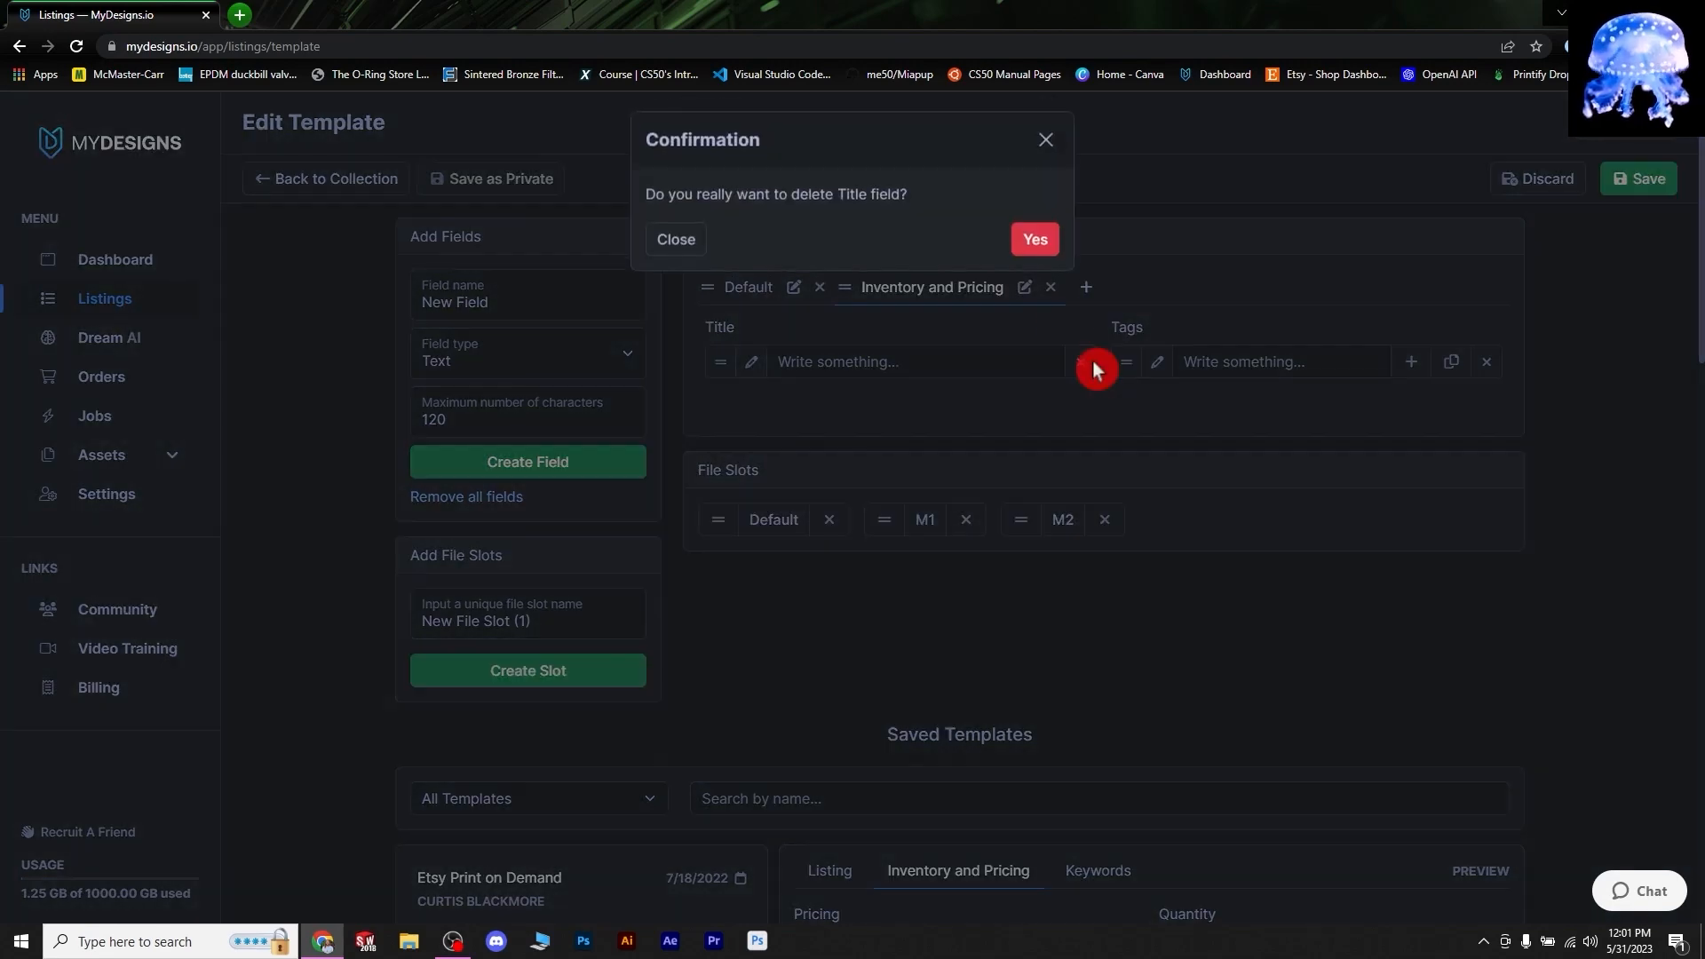
pyautogui.click(1030, 236)
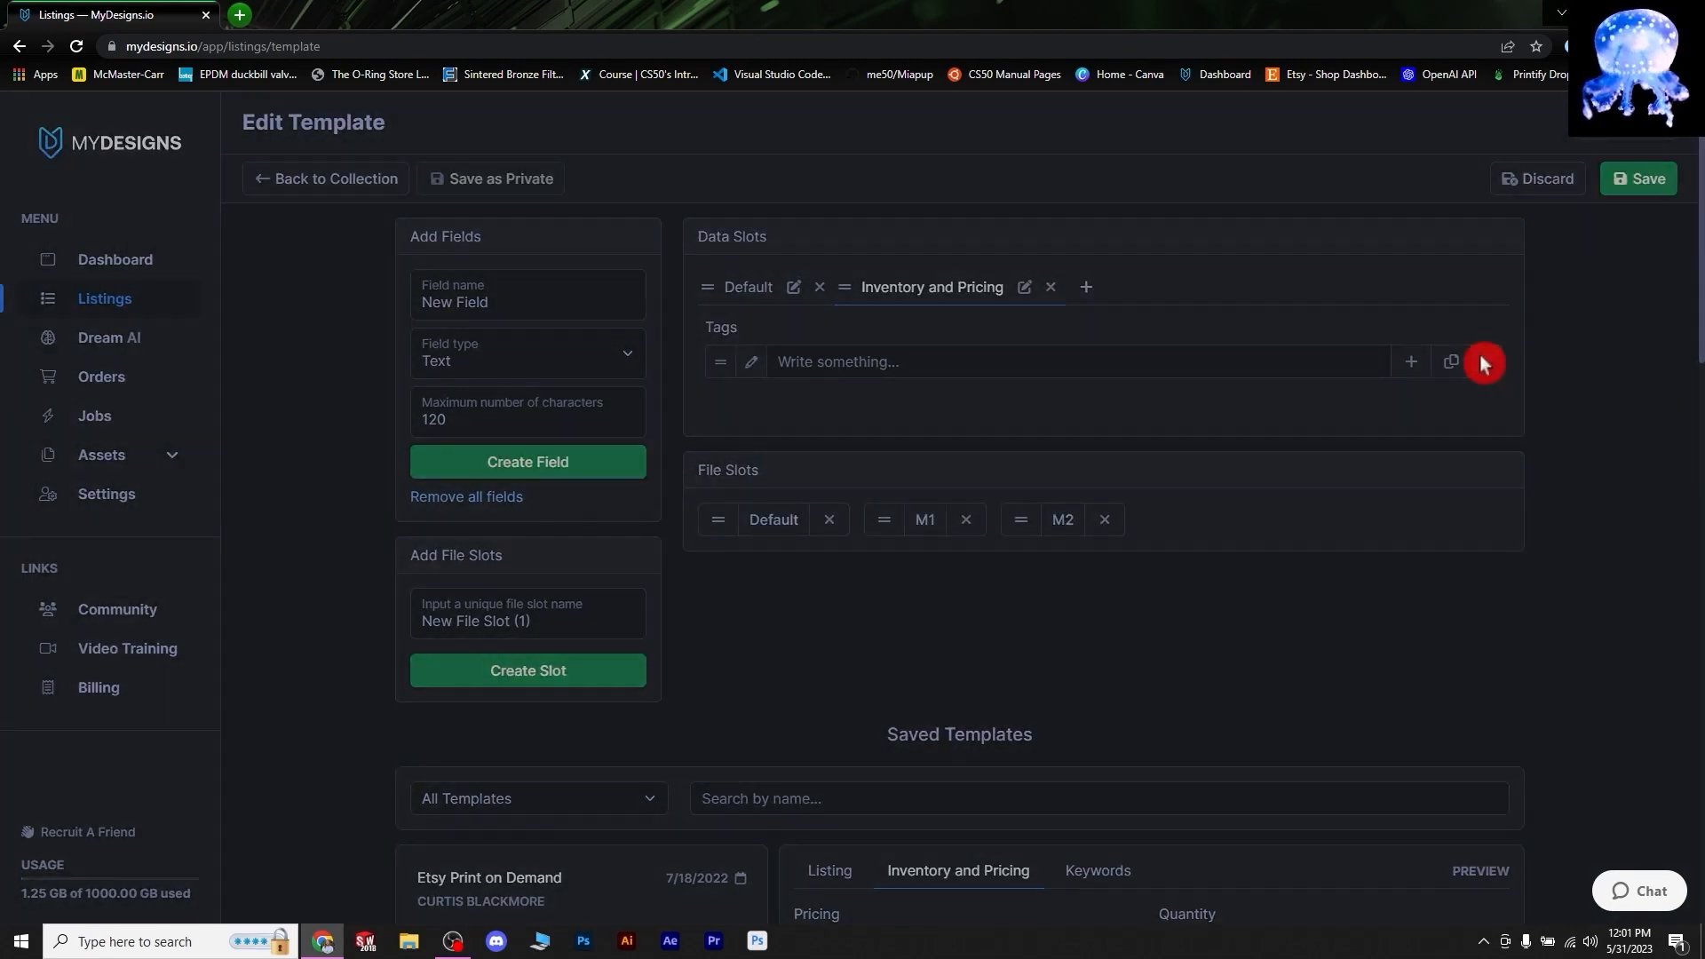
pyautogui.click(1485, 362)
pyautogui.click(1038, 246)
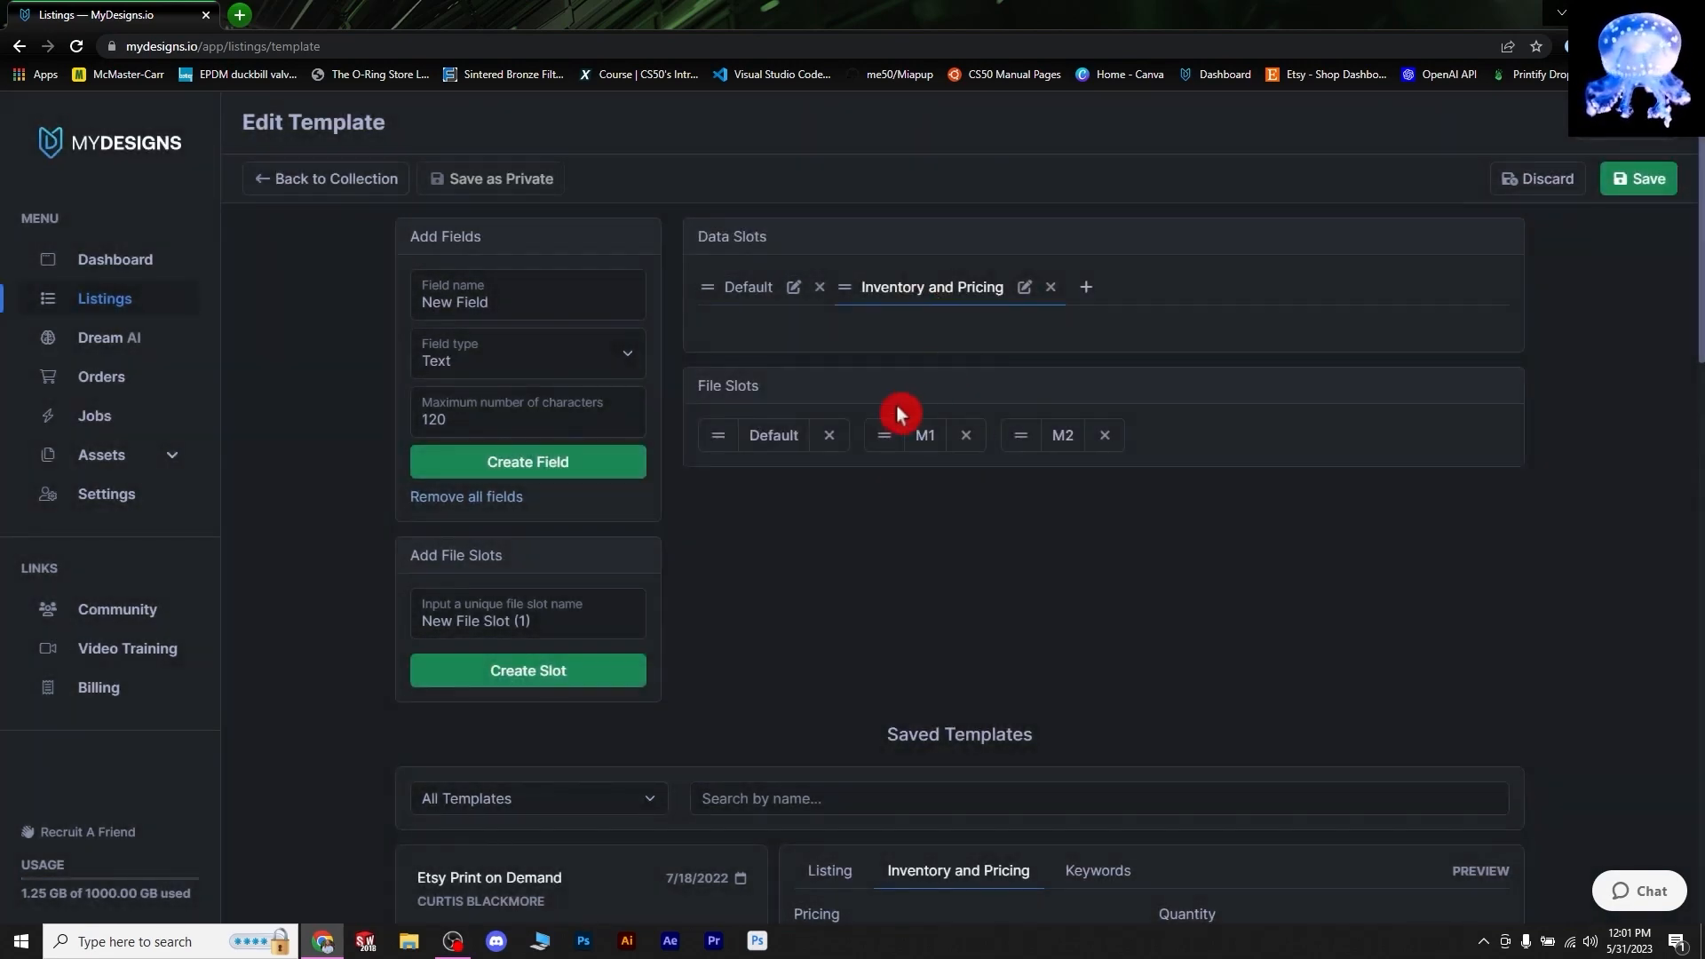
# - Create a Number field named 'Pricing' in the slot
pyautogui.click(627, 358)
pyautogui.click(449, 487)
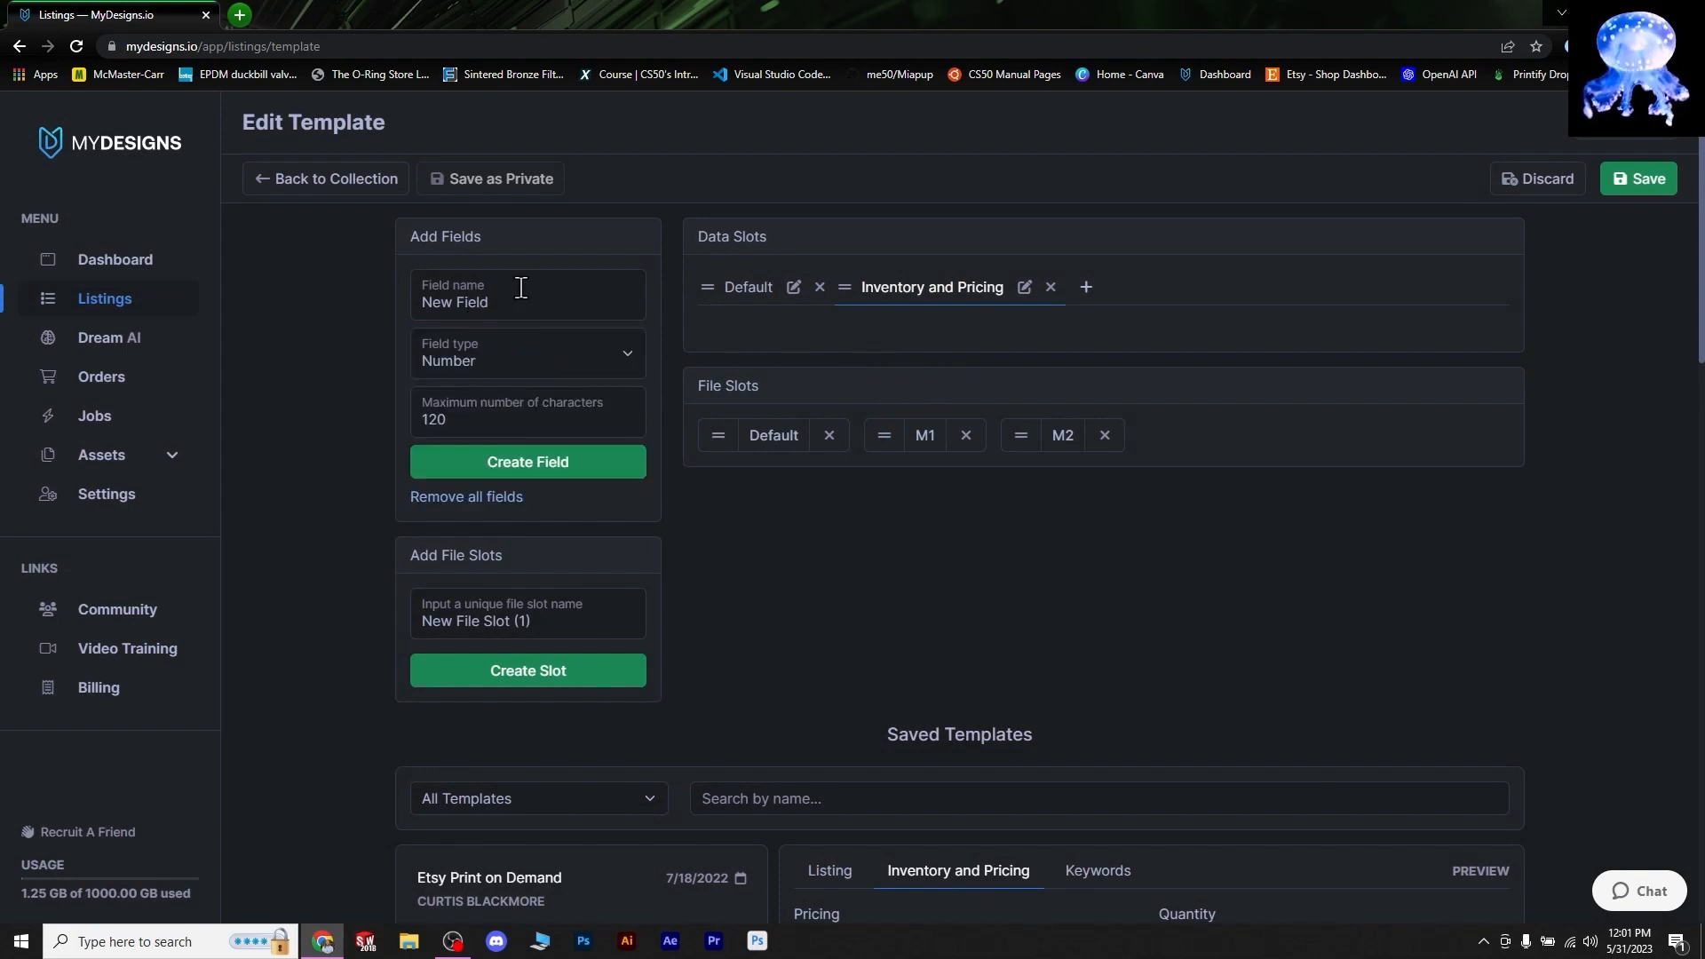
pyautogui.moveTo(520, 295); pyautogui.dragTo(329, 306)
pyautogui.write('Pricing')
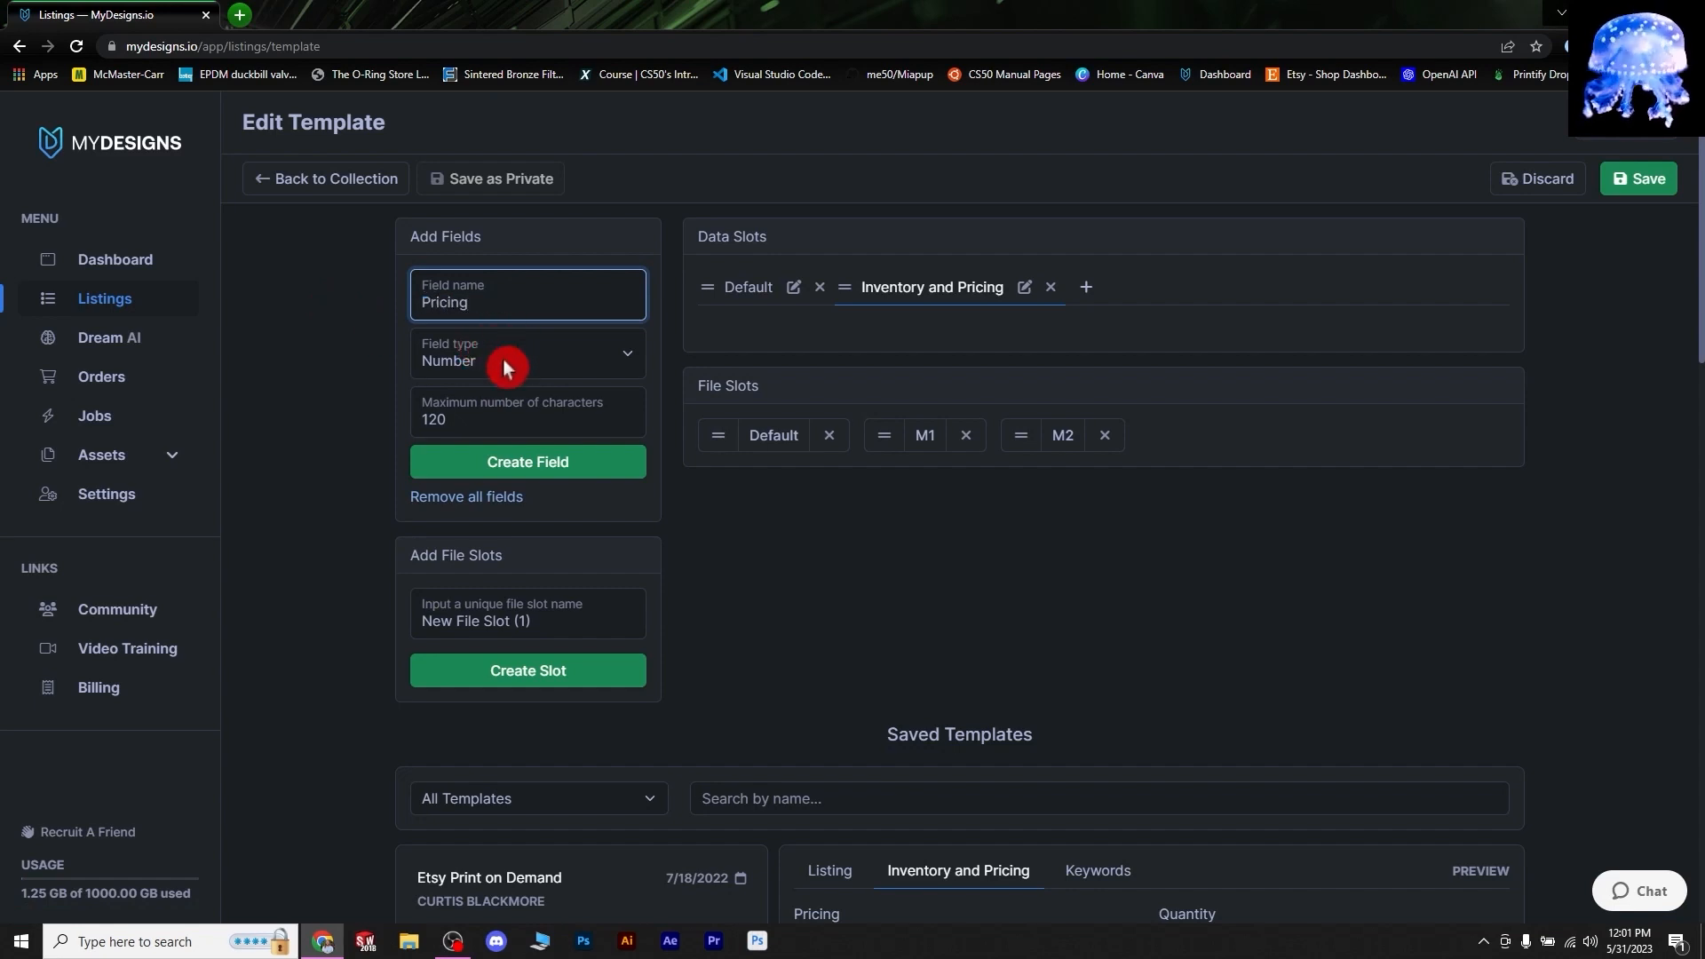
pyautogui.click(541, 353)
pyautogui.click(540, 354)
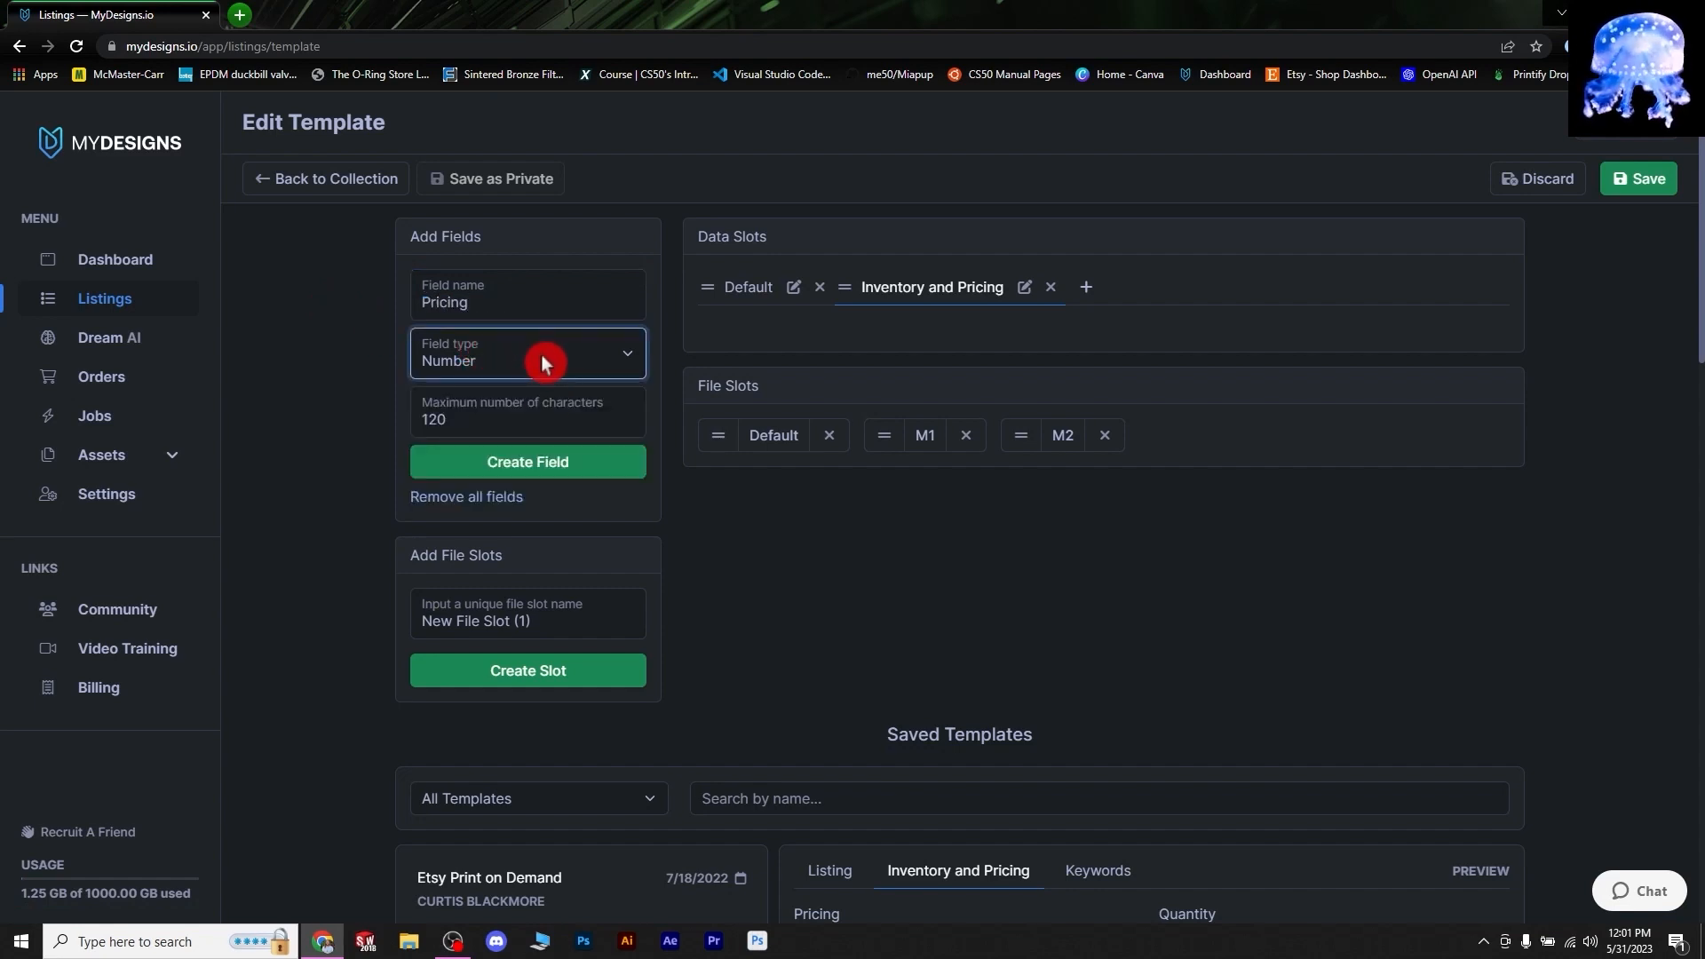
pyautogui.click(555, 468)
pyautogui.click(876, 367)
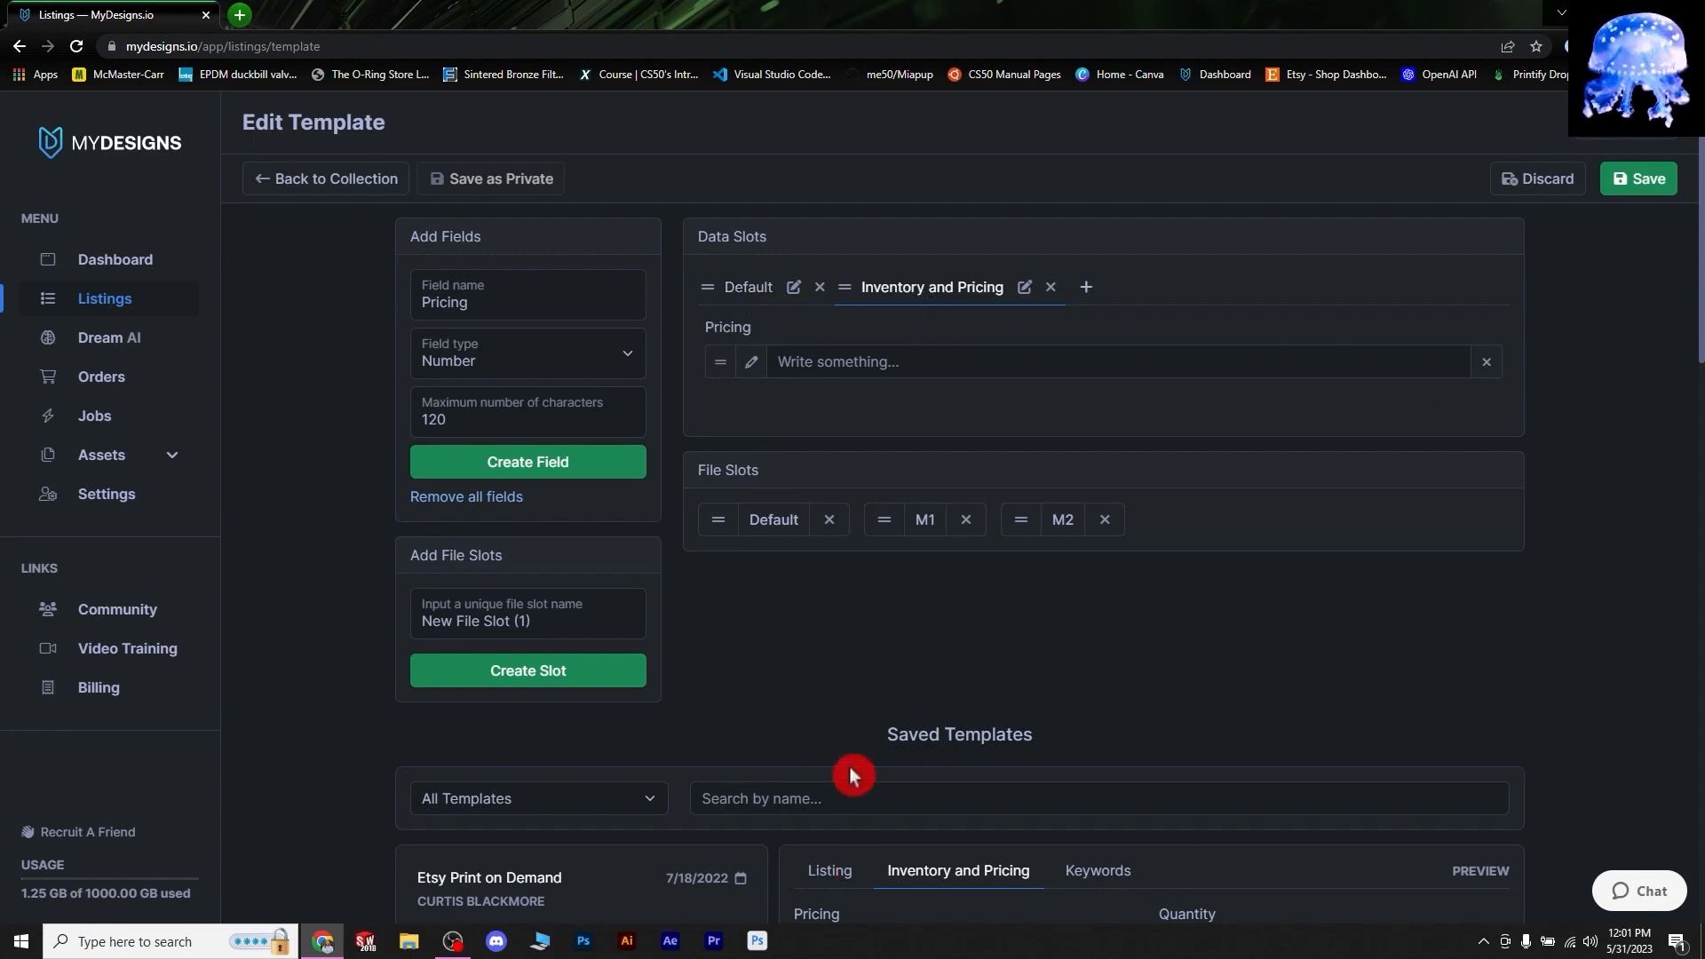
pyautogui.scroll(-5, 851, 771)
pyautogui.click(807, 696)
pyautogui.scroll(-1, 978, 467)
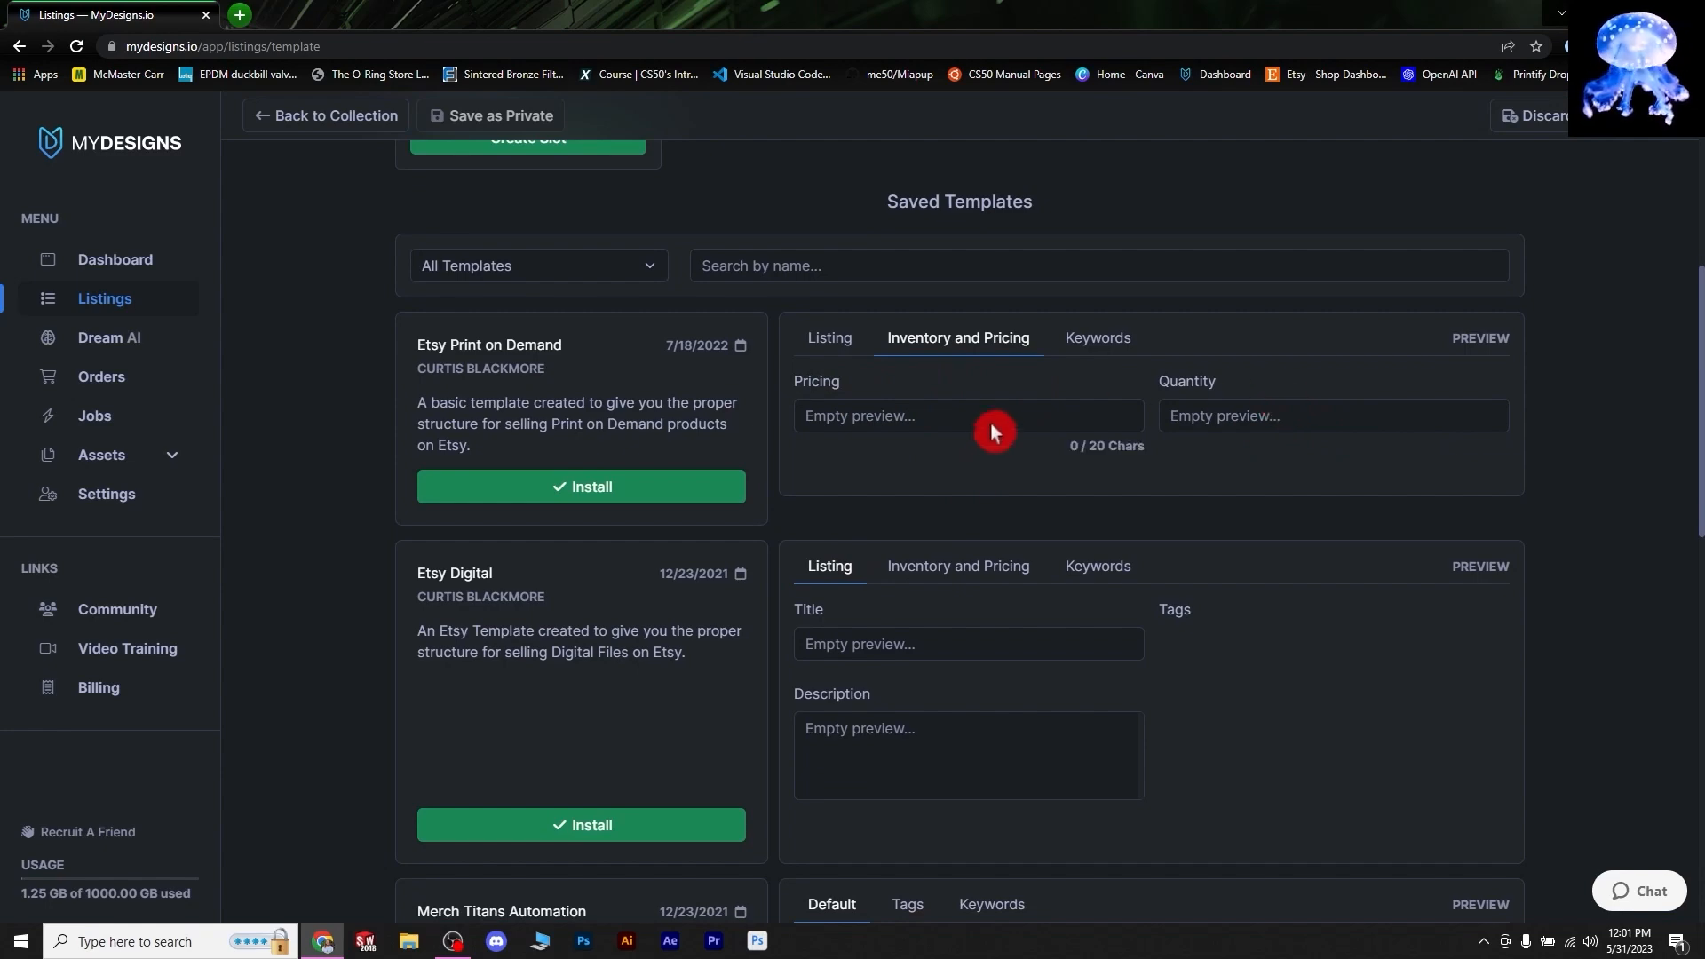
pyautogui.scroll(6, 1011, 399)
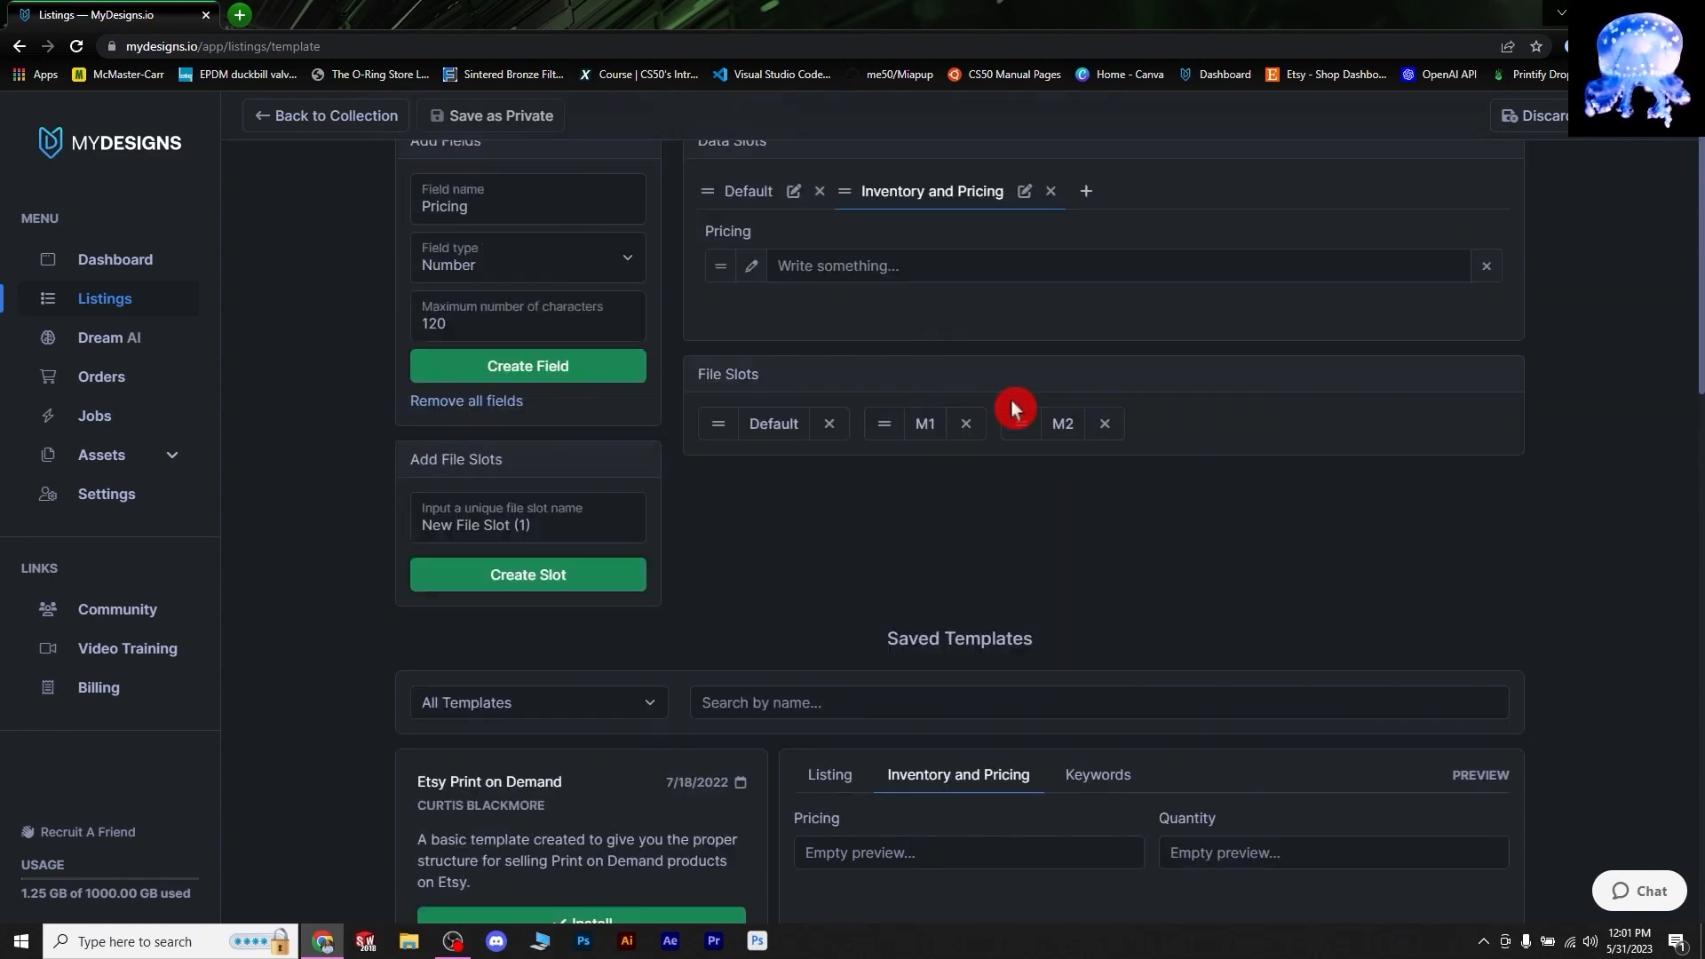
# - Reduce the Pricing field's maximum characters from 120 to 20
pyautogui.click(753, 361)
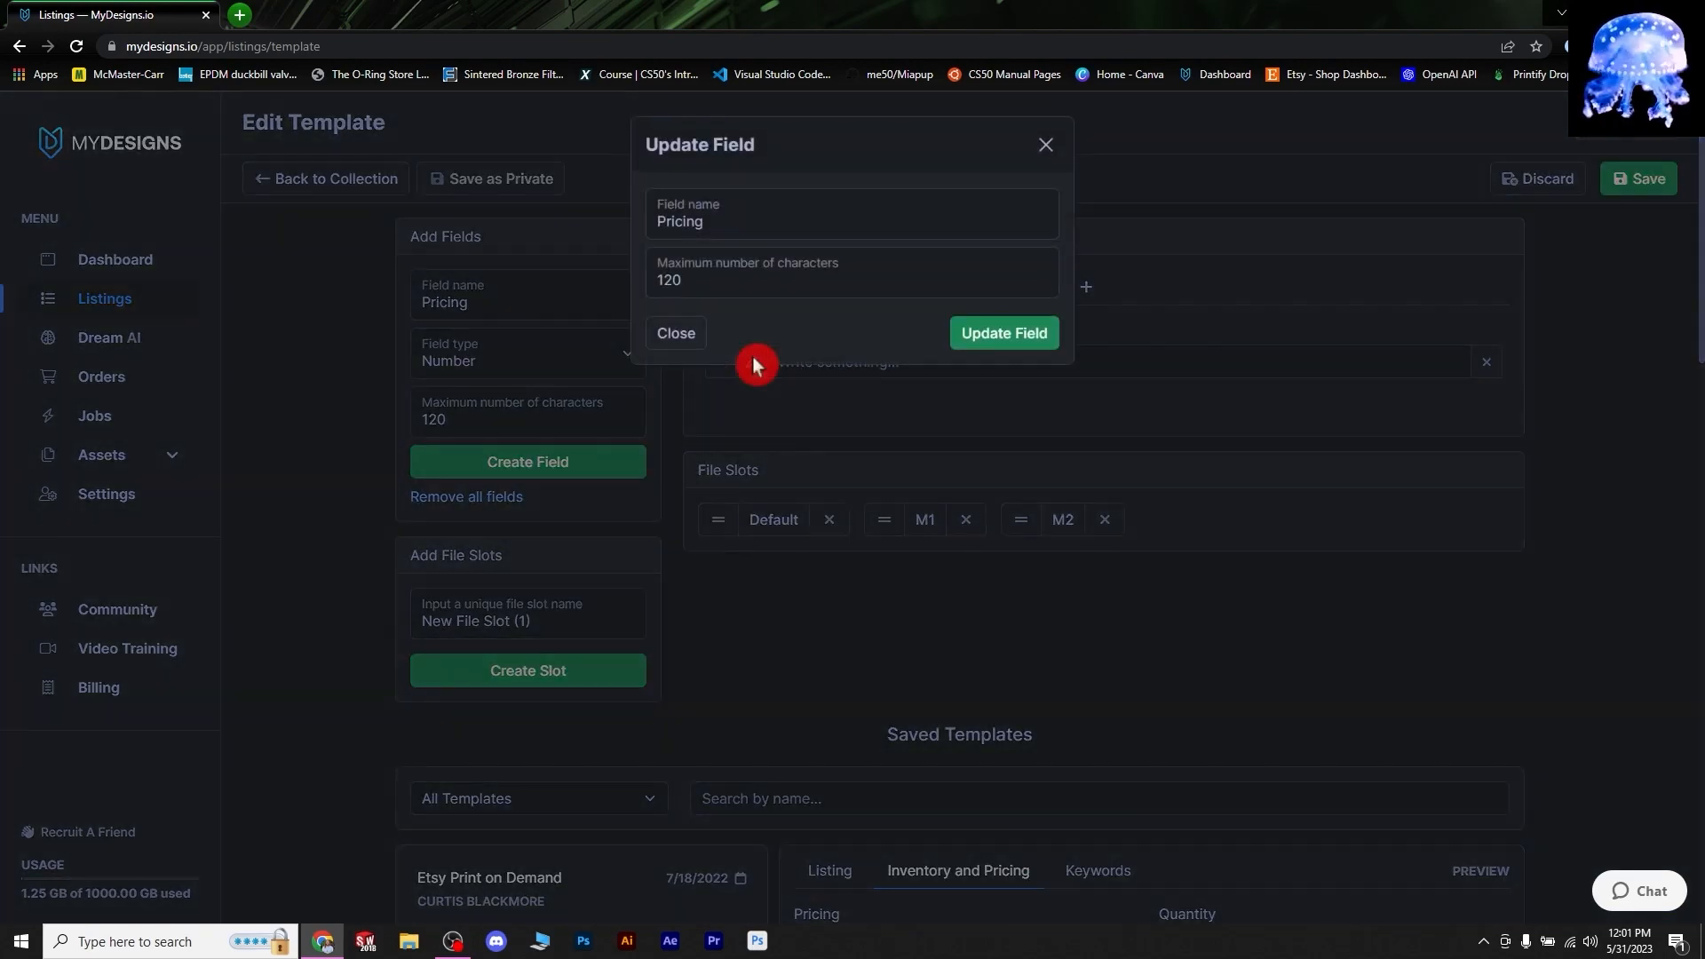
pyautogui.moveTo(720, 285); pyautogui.dragTo(621, 284)
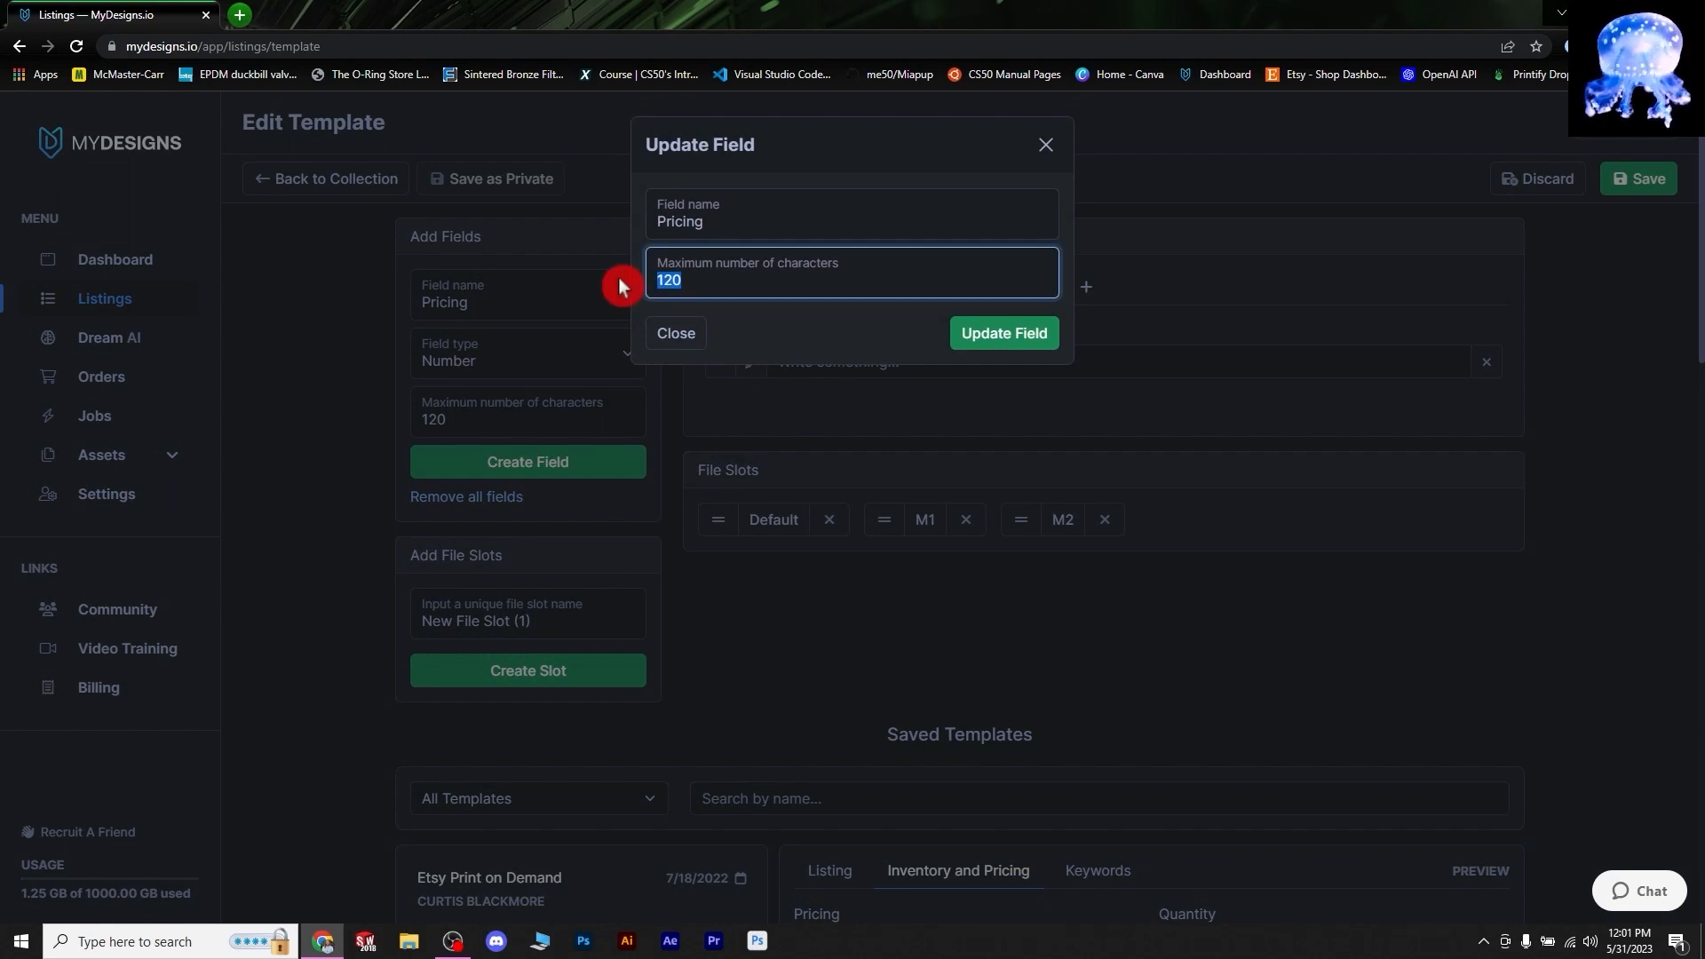
pyautogui.write('2')
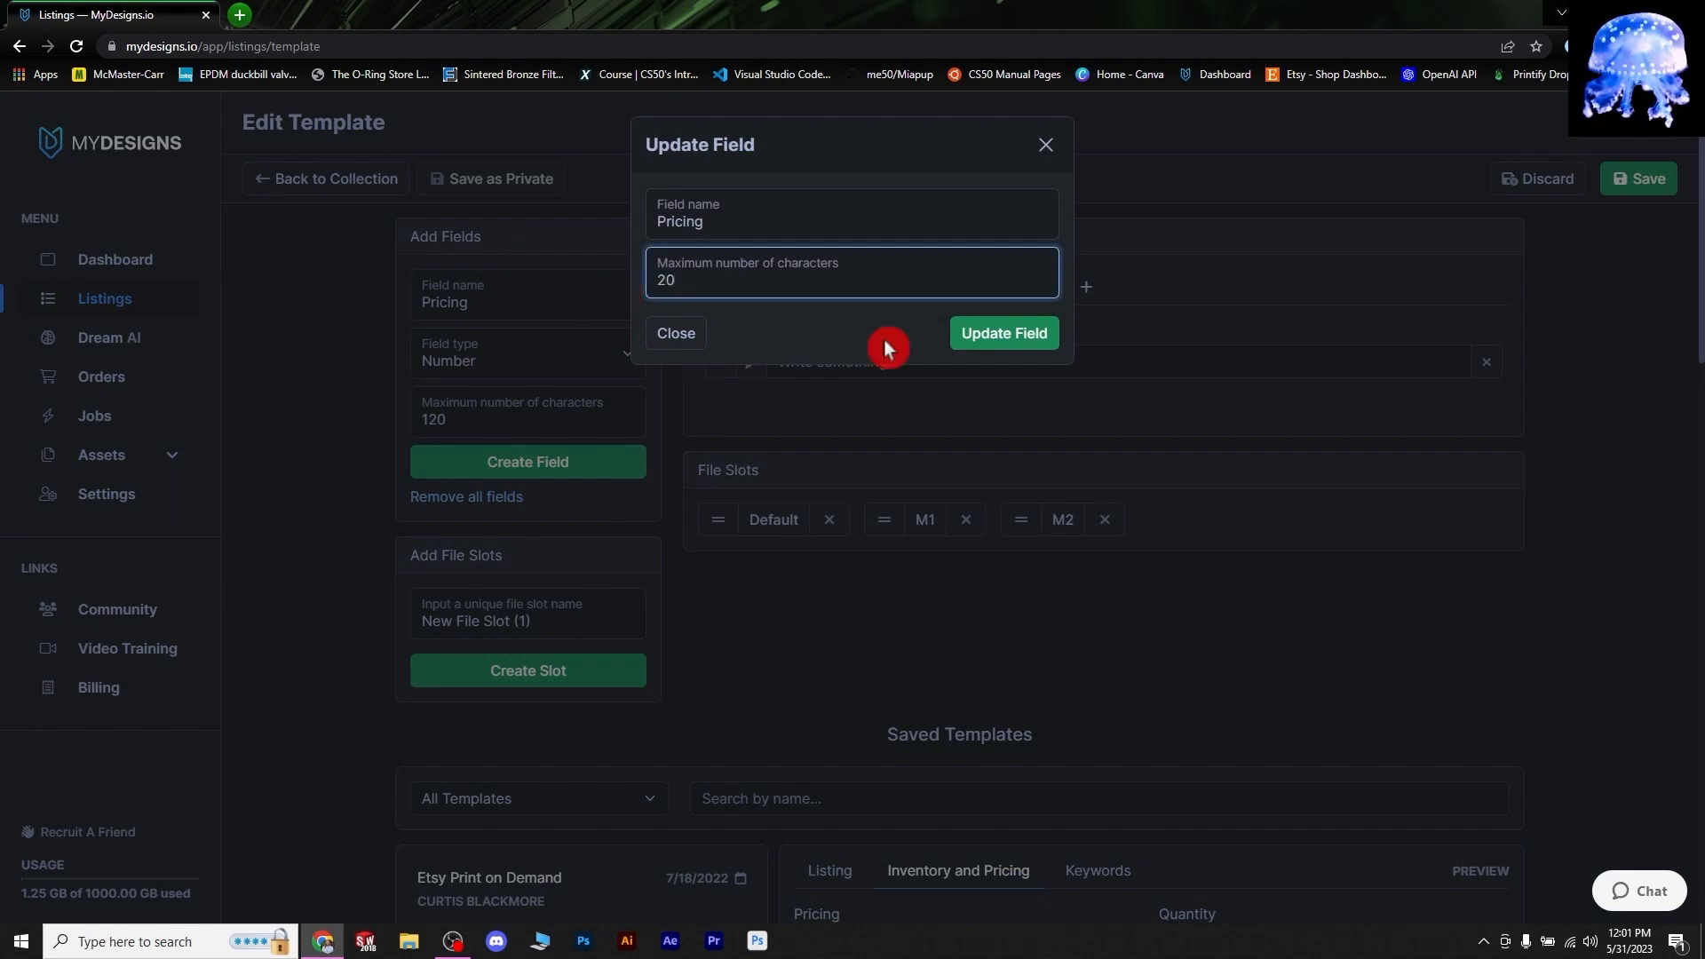
pyautogui.click(1007, 334)
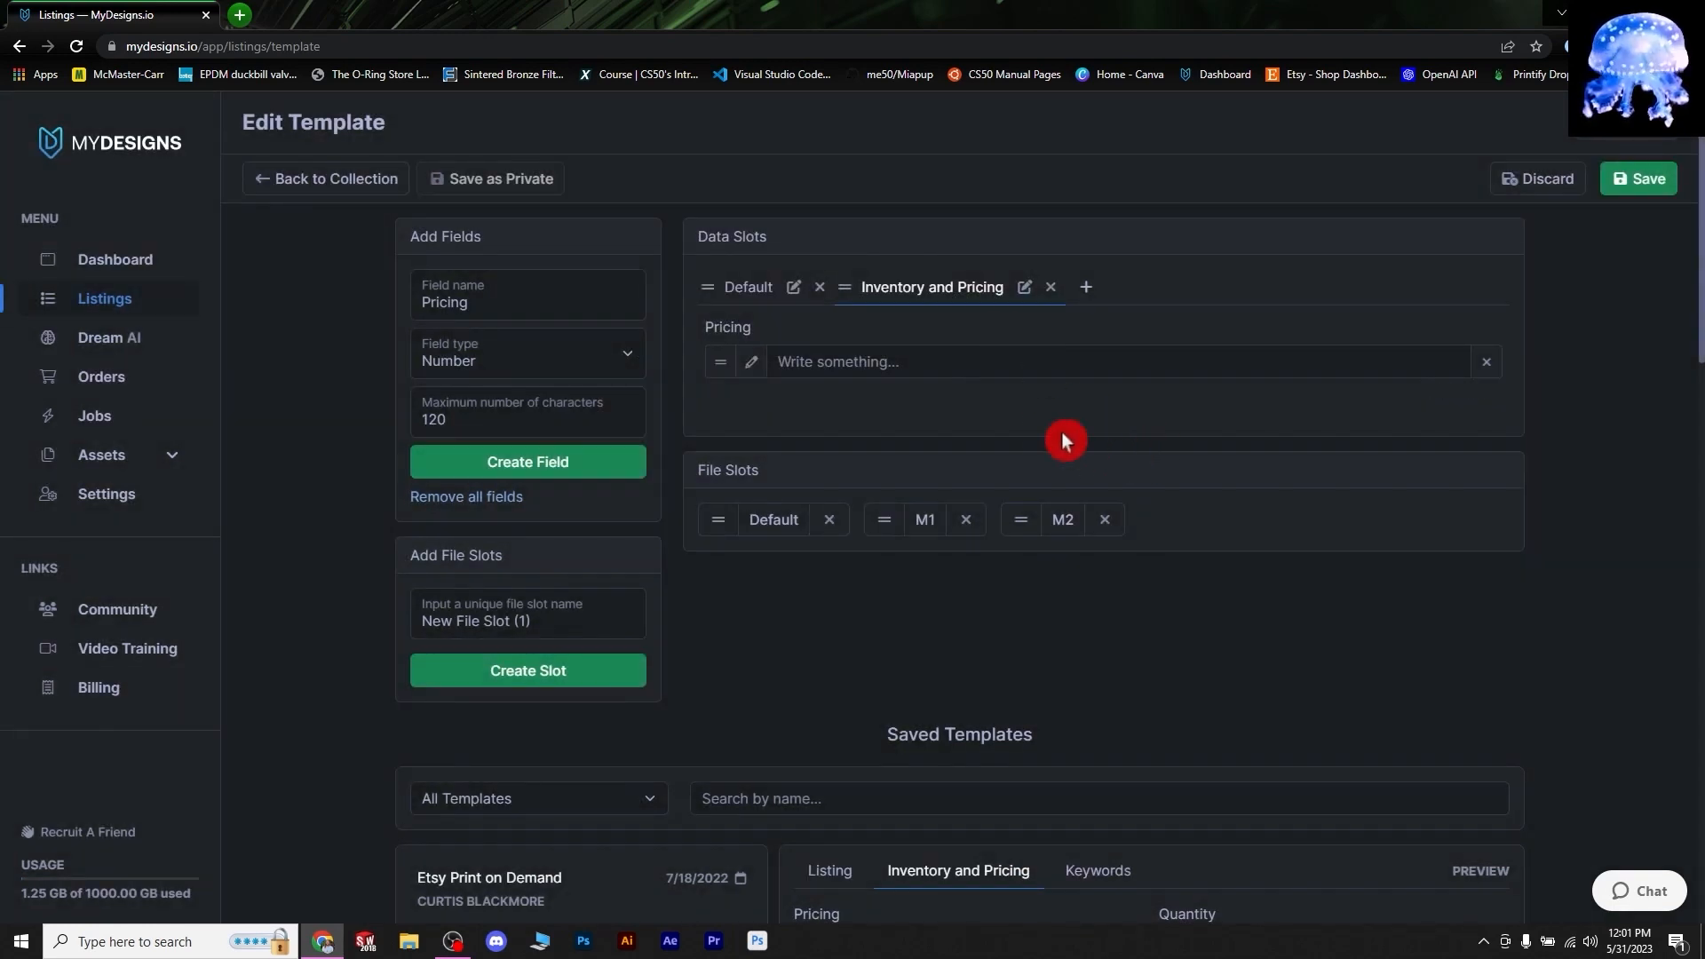
pyautogui.scroll(-5, 1022, 453)
pyautogui.scroll(5, 925, 575)
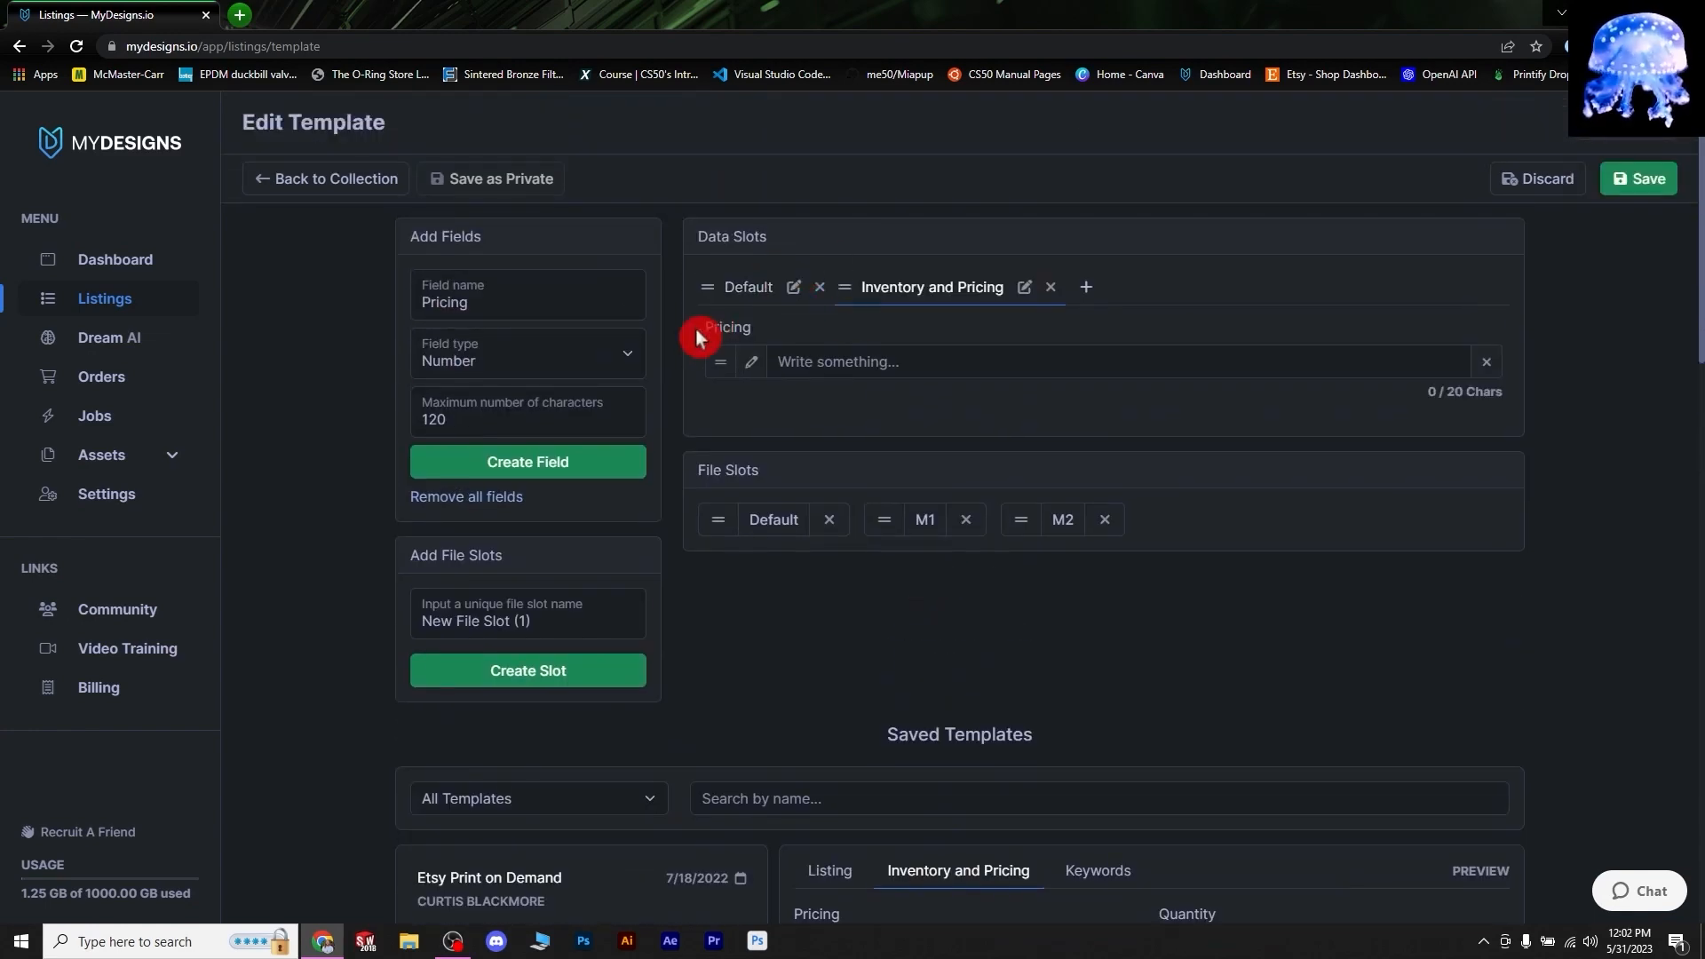
pyautogui.scroll(-1, 736, 631)
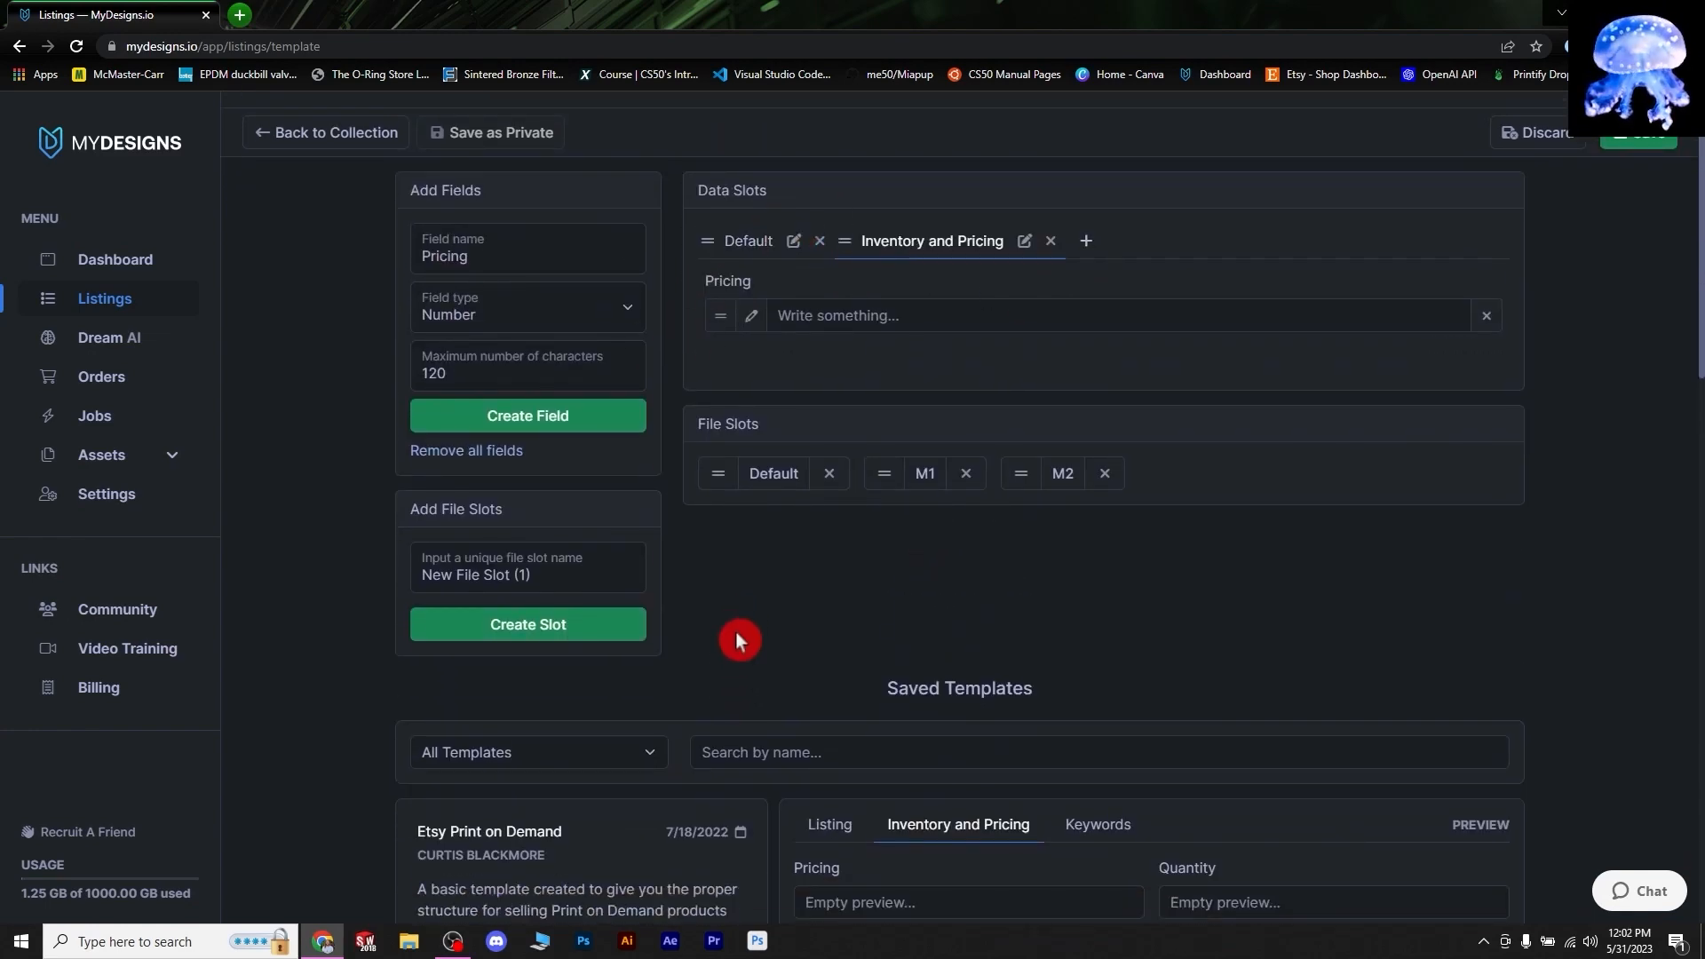
pyautogui.scroll(-1, 735, 631)
# - Install the Etsy Print on Demand template, with its slots, onto the Batch 1 listings
pyautogui.scroll(-2, 866, 431)
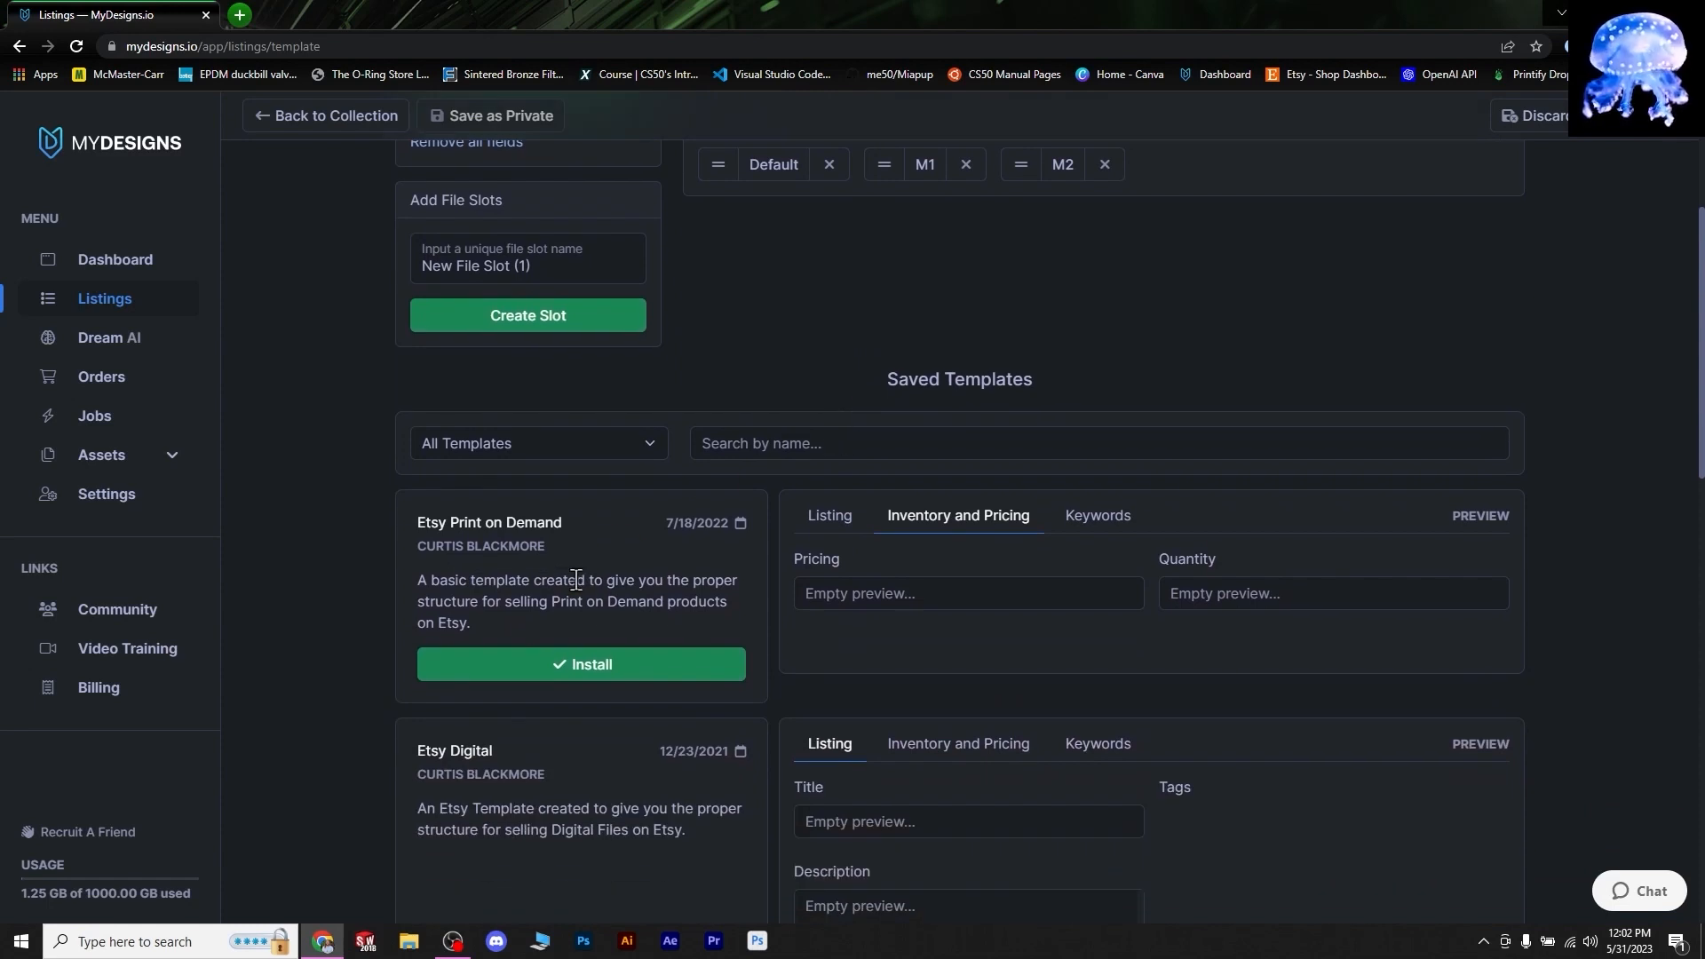
pyautogui.click(649, 675)
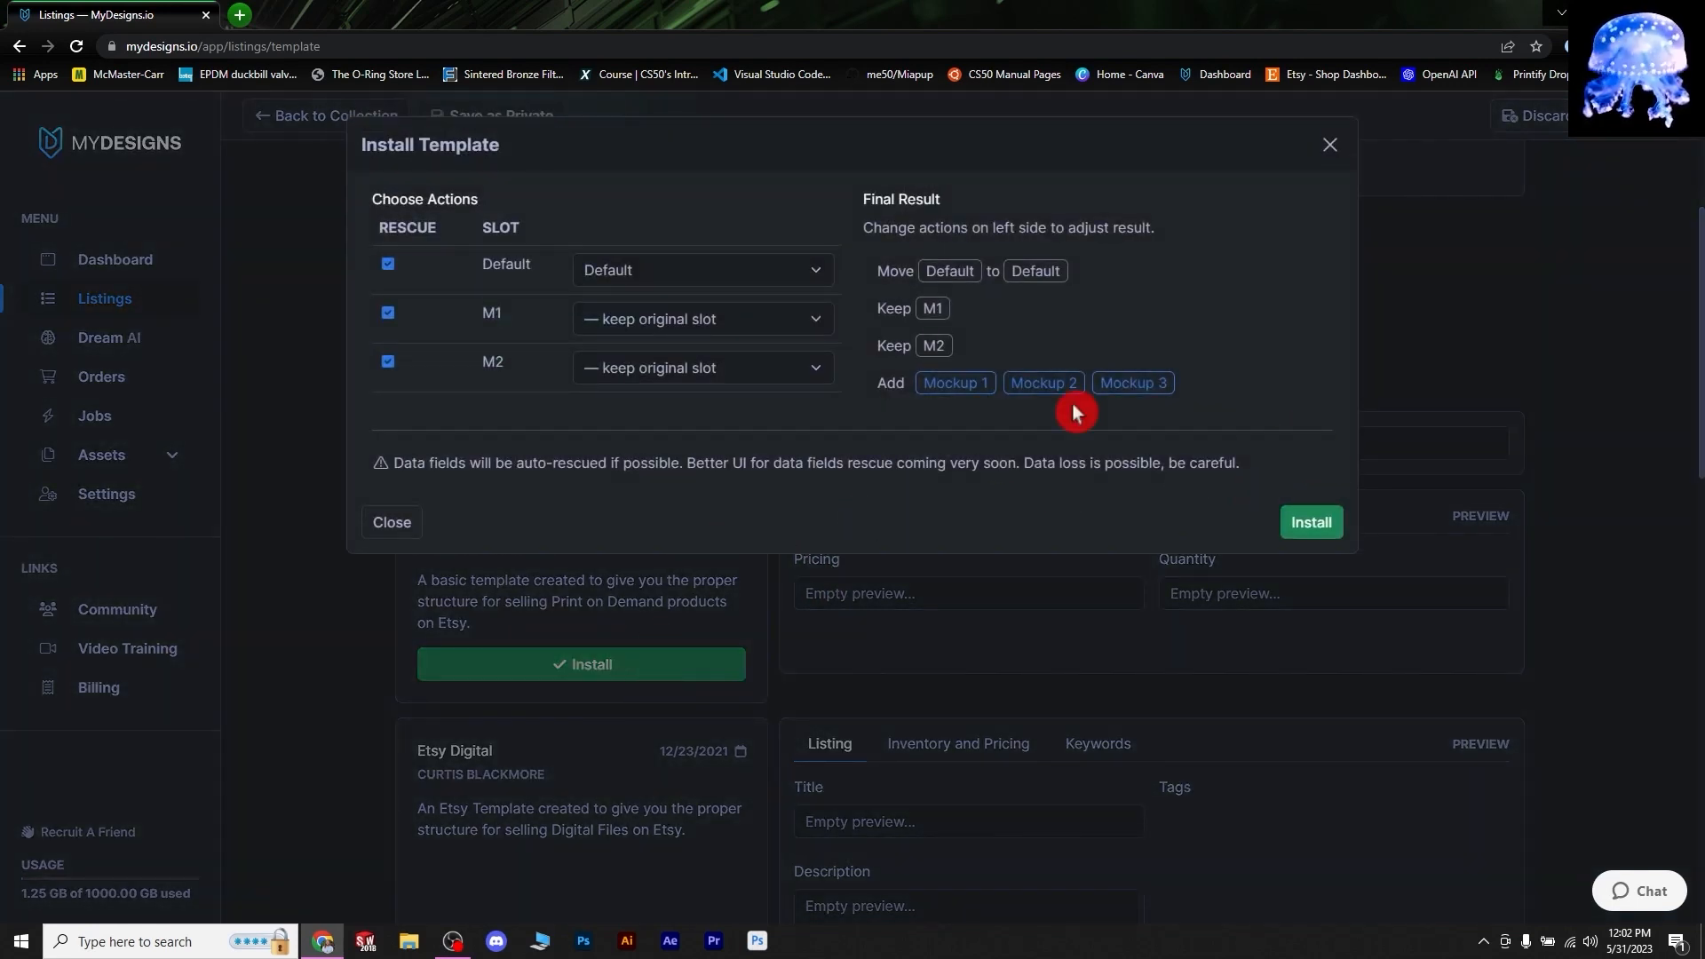
pyautogui.click(1315, 531)
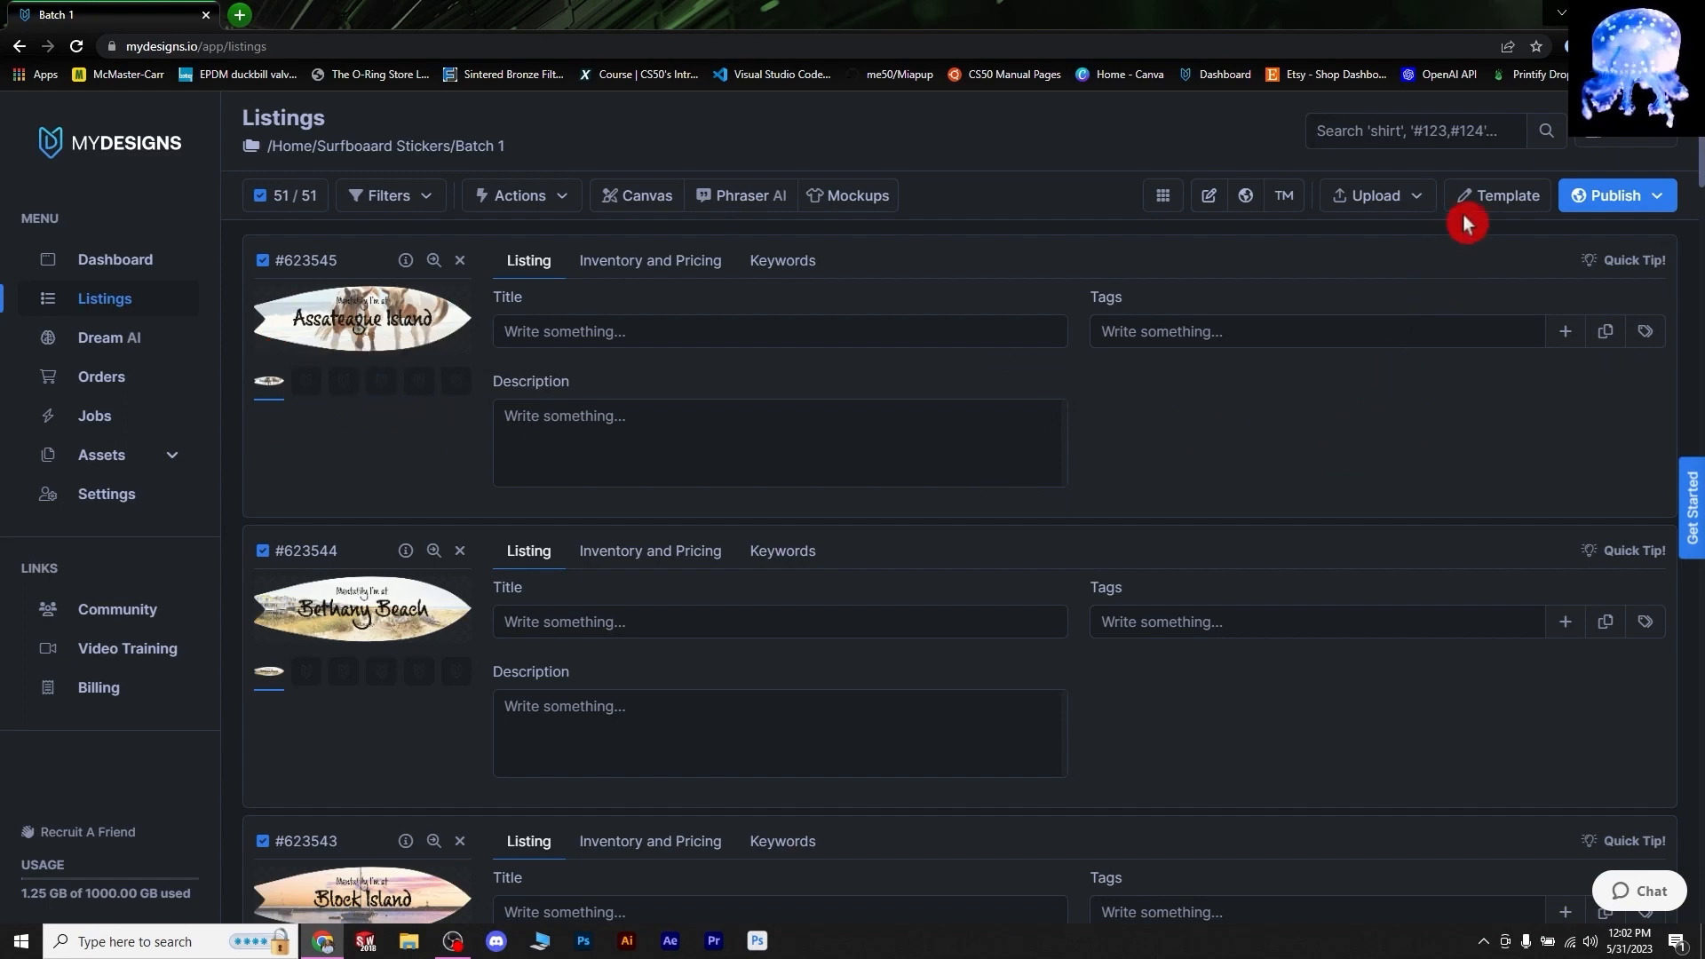
# - In the template editor, review the Listing, Inventory and Pricing, and Keywords slots, including Primary Keyword
pyautogui.click(1471, 189)
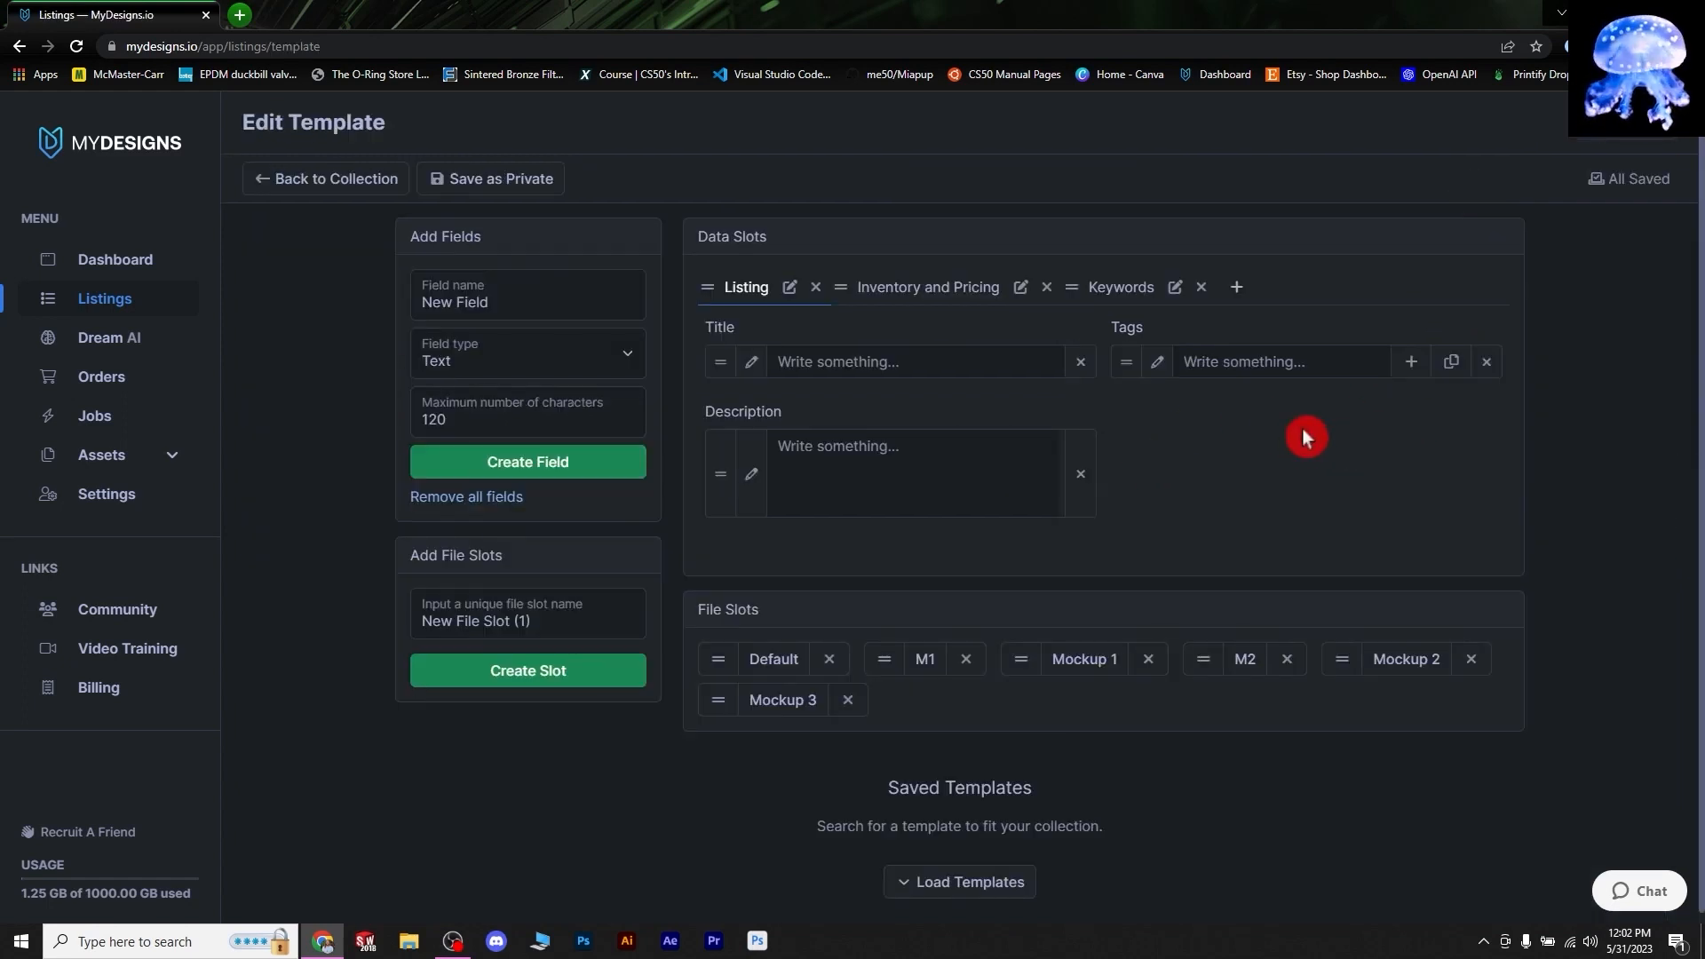
pyautogui.click(917, 293)
pyautogui.click(1132, 293)
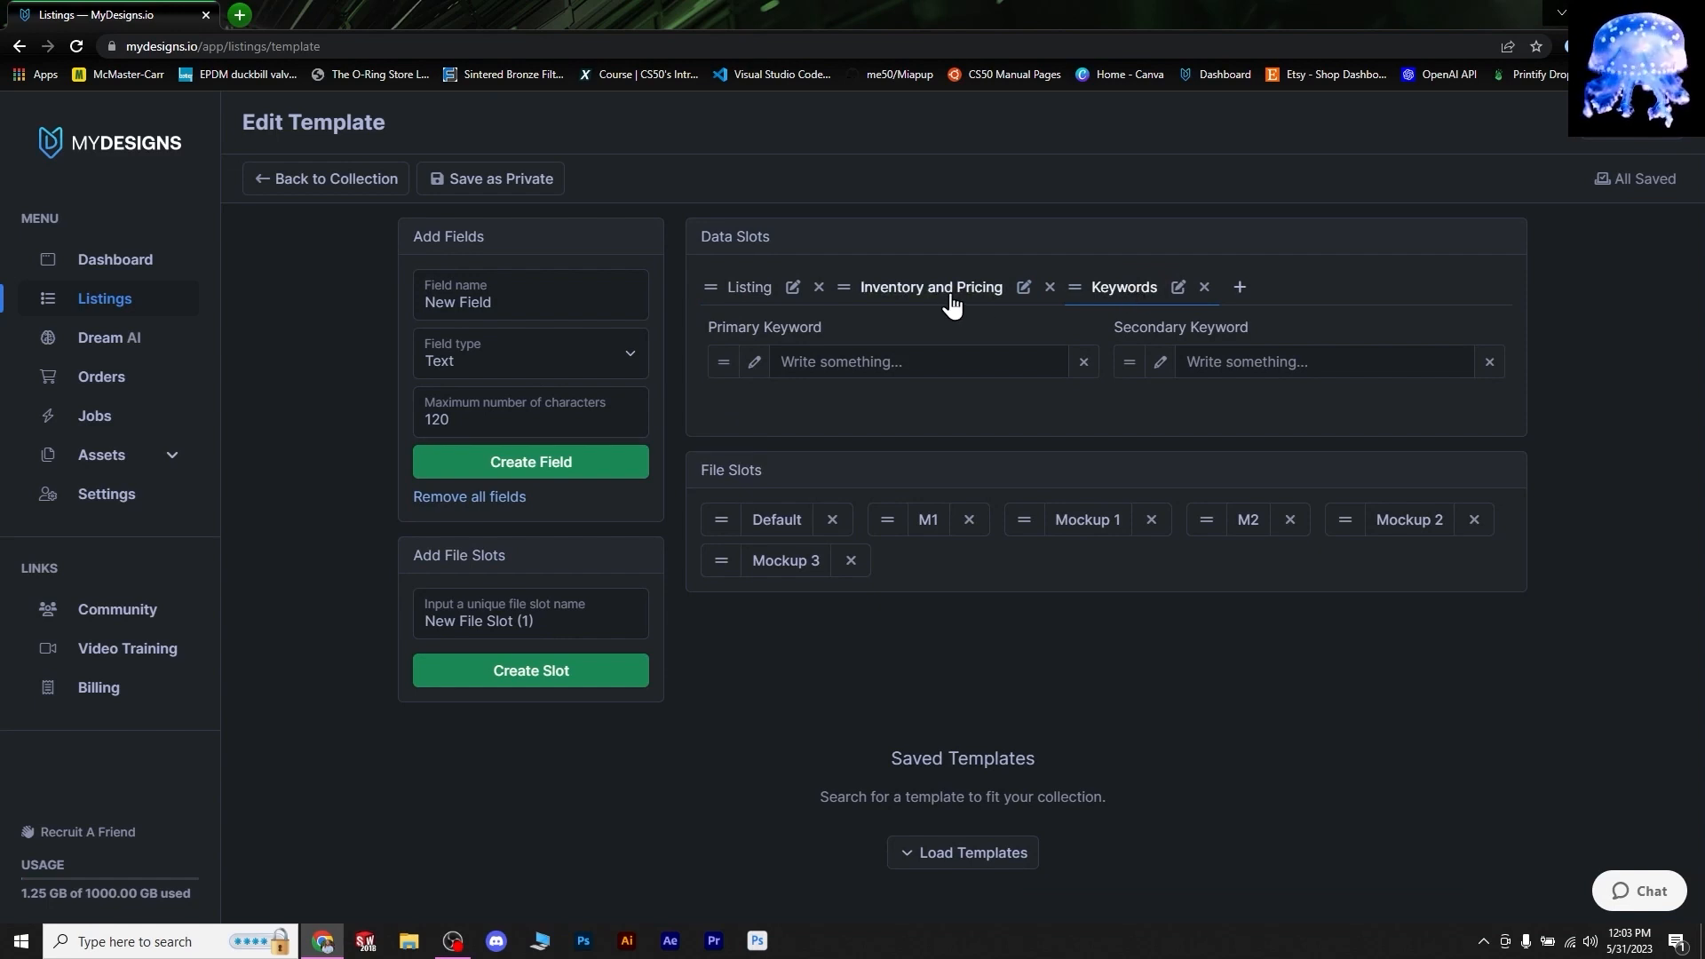
pyautogui.click(842, 362)
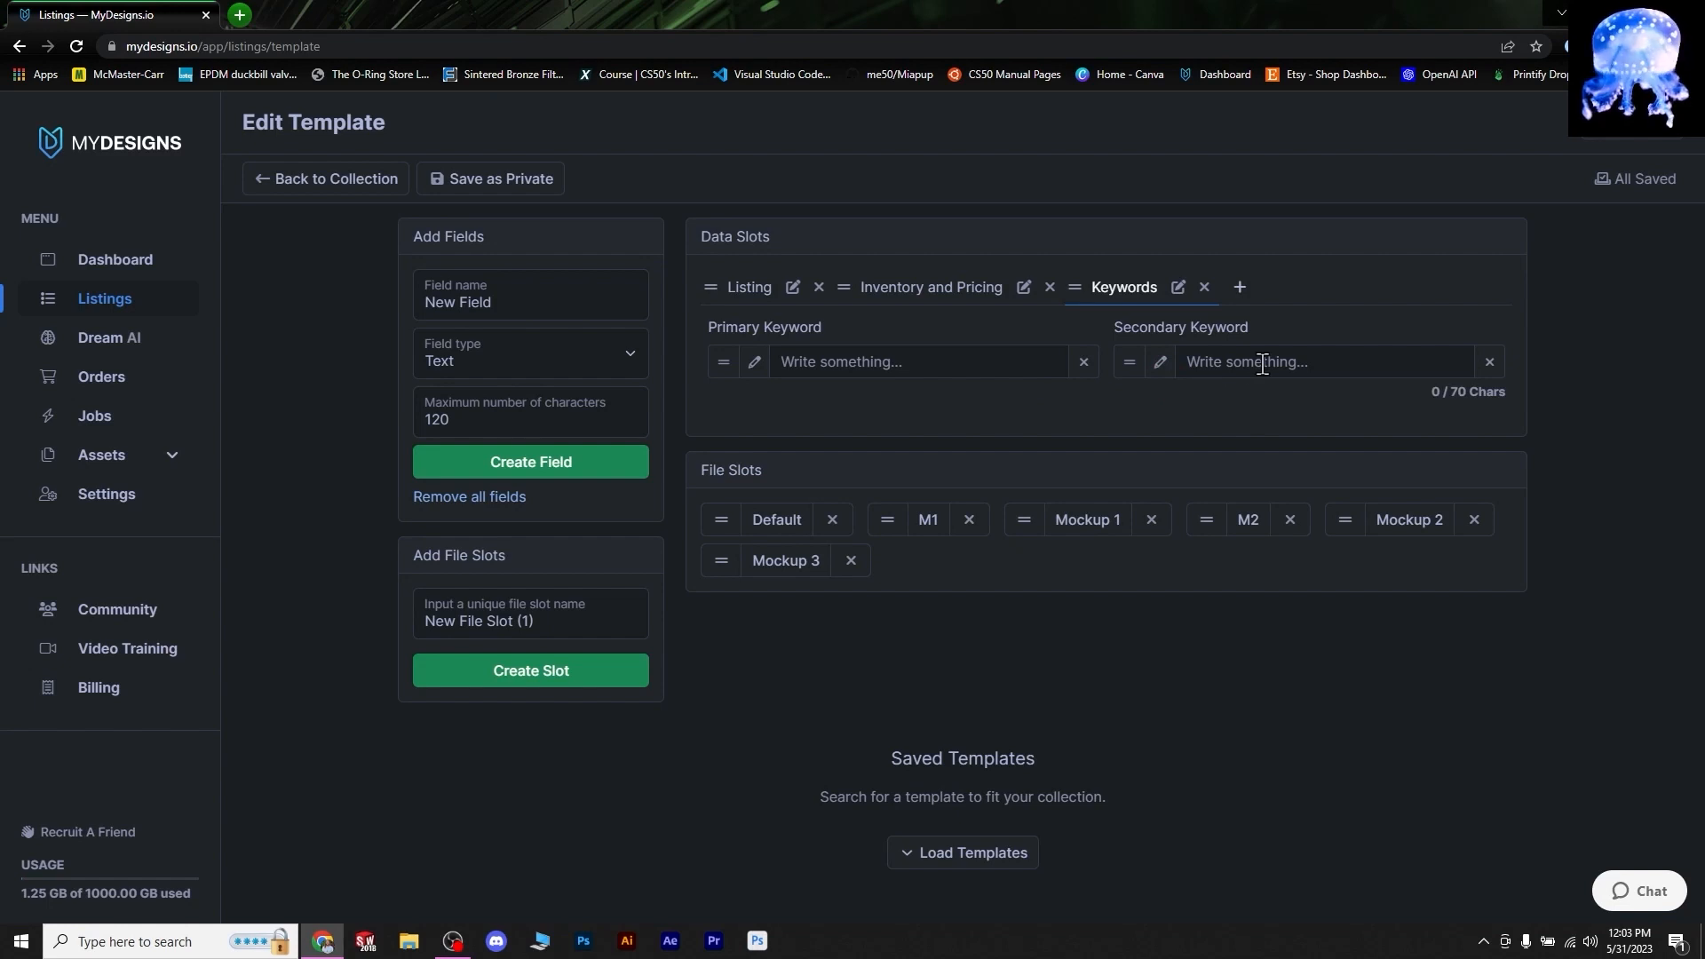
pyautogui.click(913, 289)
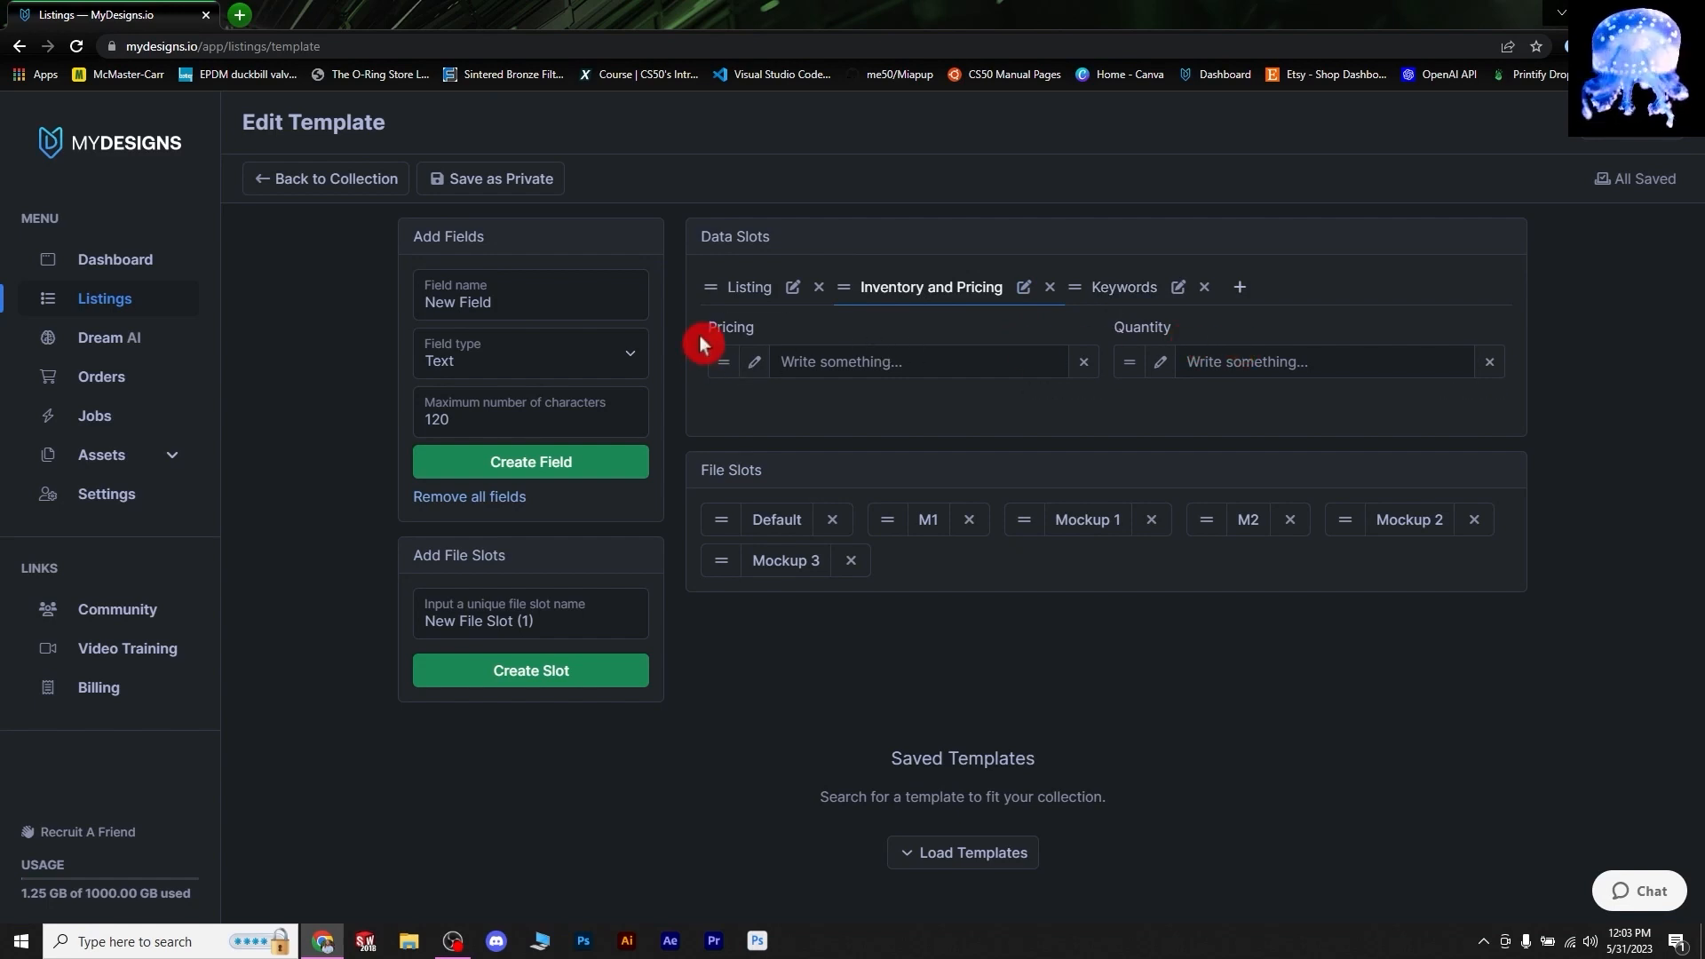
pyautogui.click(738, 291)
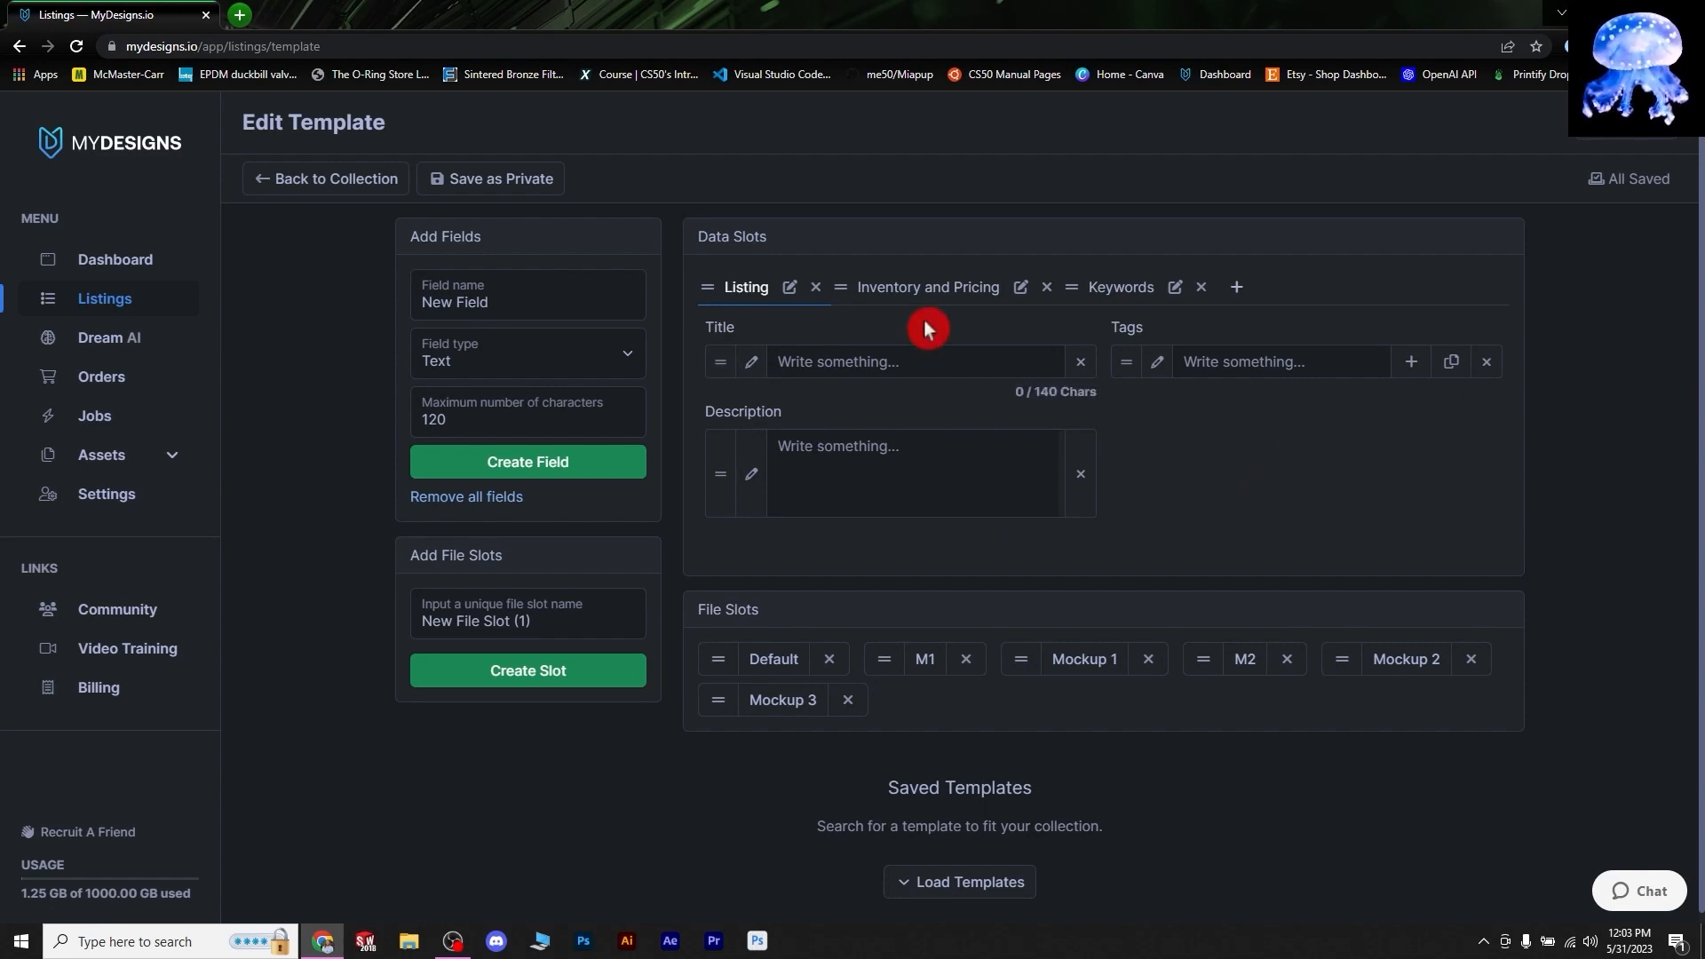
pyautogui.click(929, 286)
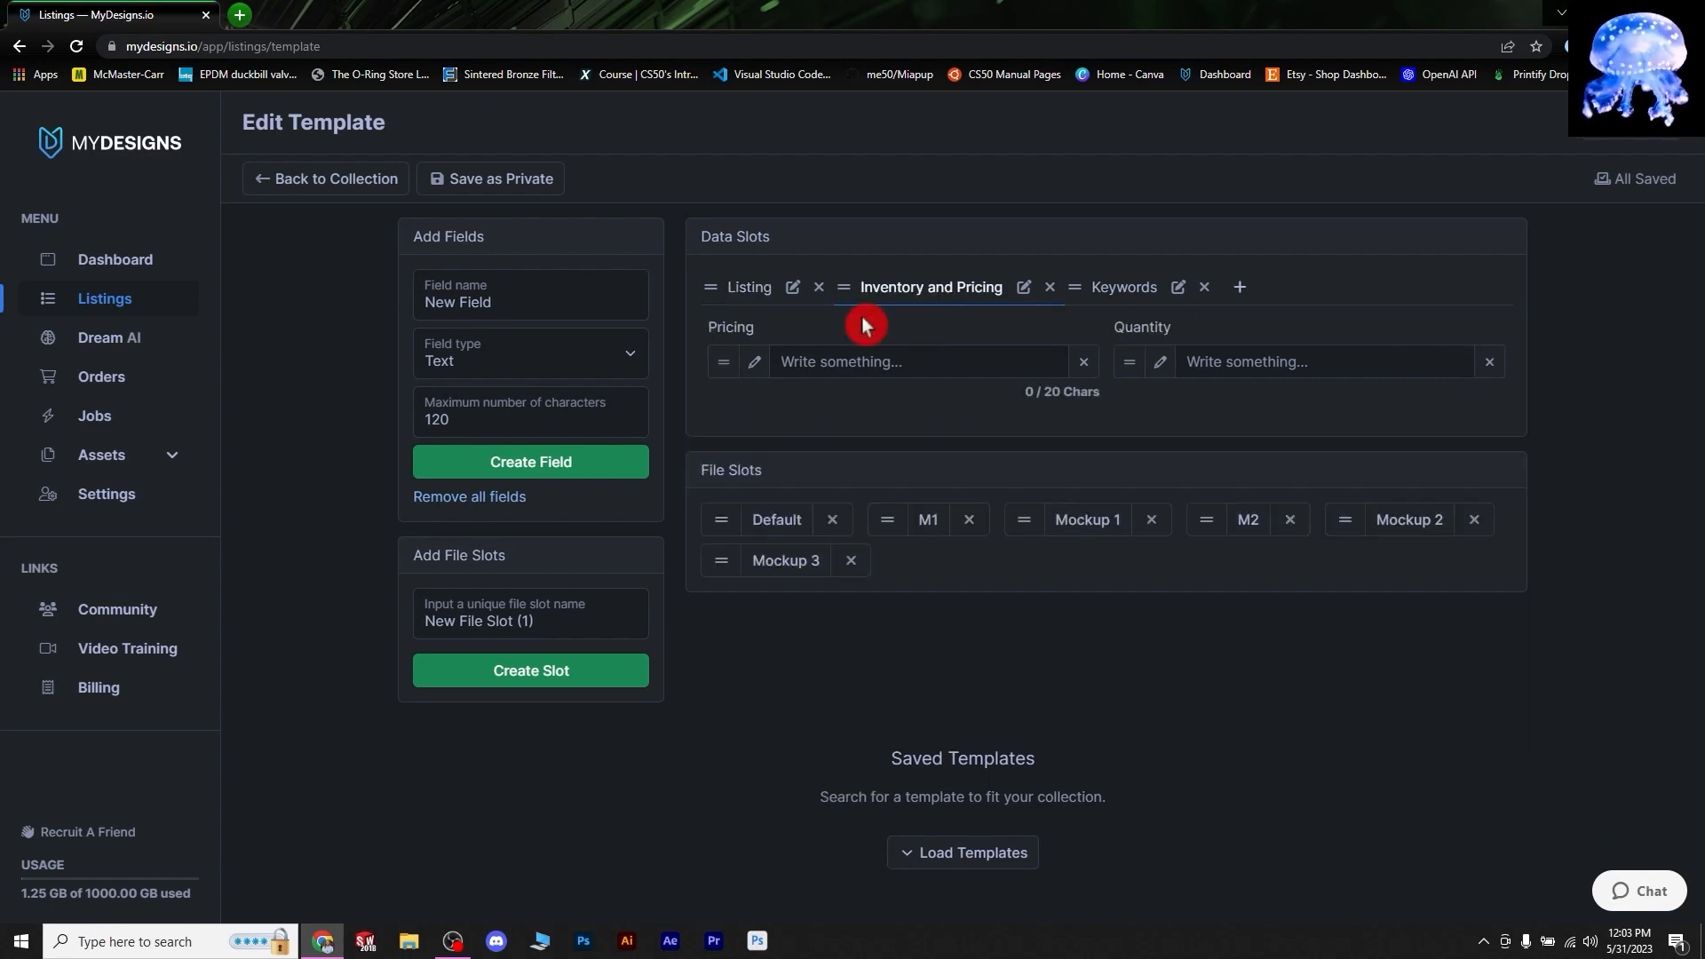
# - Rename the Inventory and Pricing slot to 'I&P' and the Keywords slot to 'KW'
pyautogui.click(1031, 286)
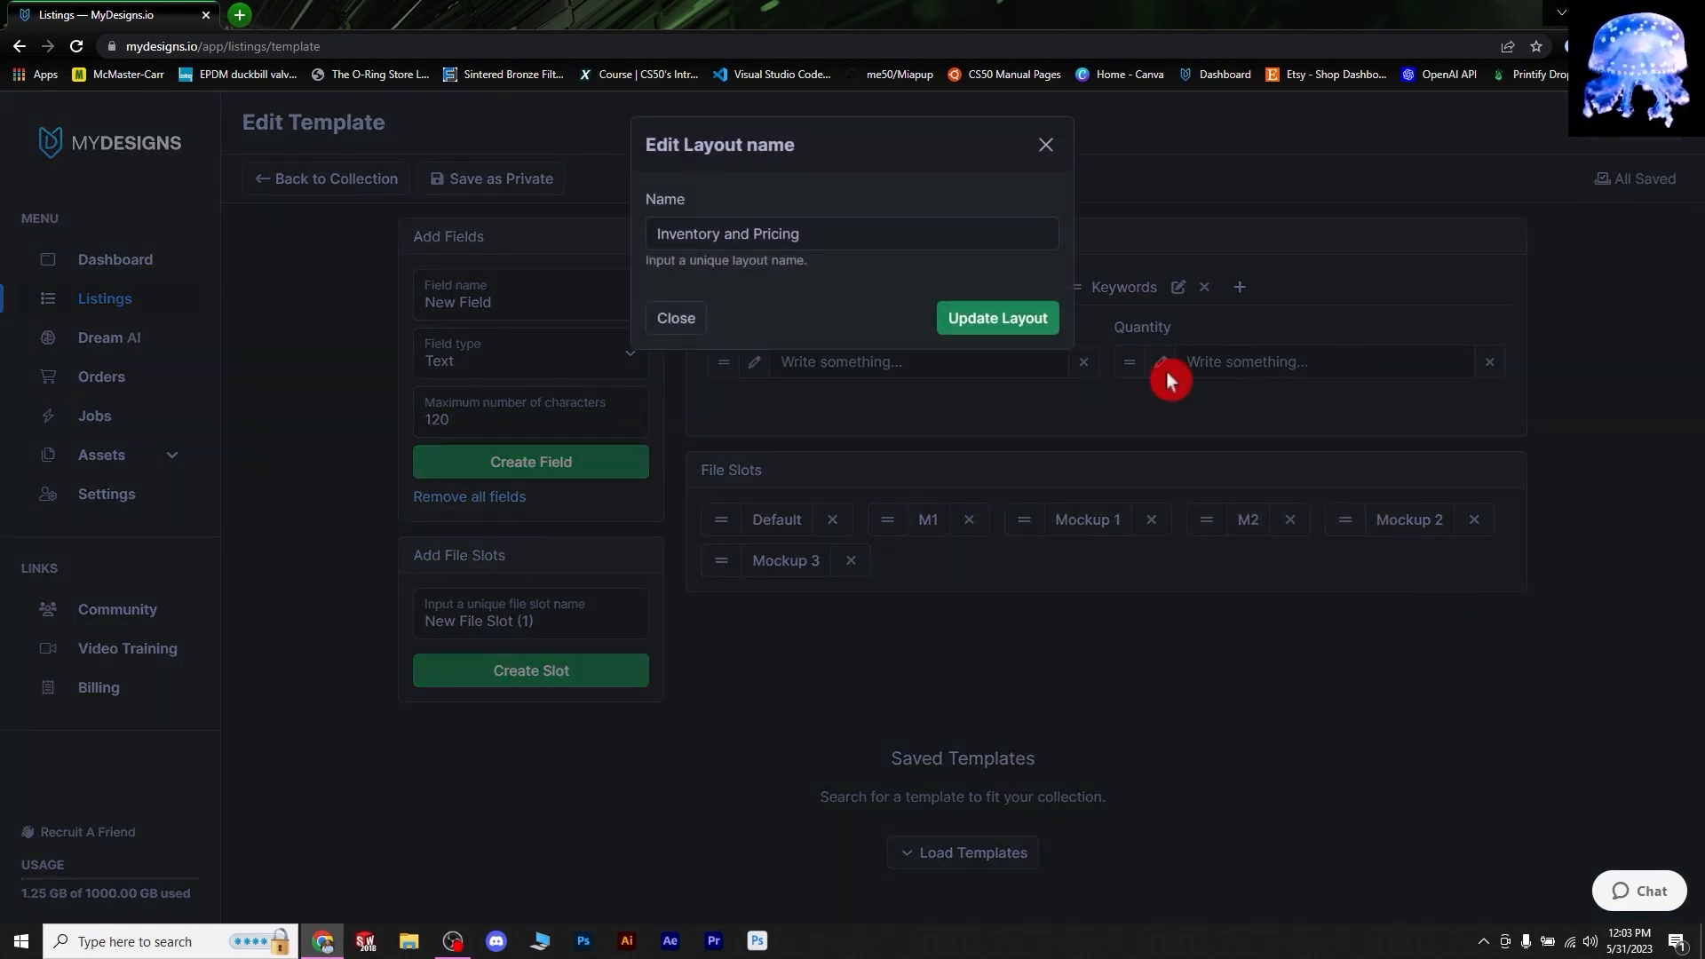
pyautogui.moveTo(797, 233); pyautogui.dragTo(568, 218)
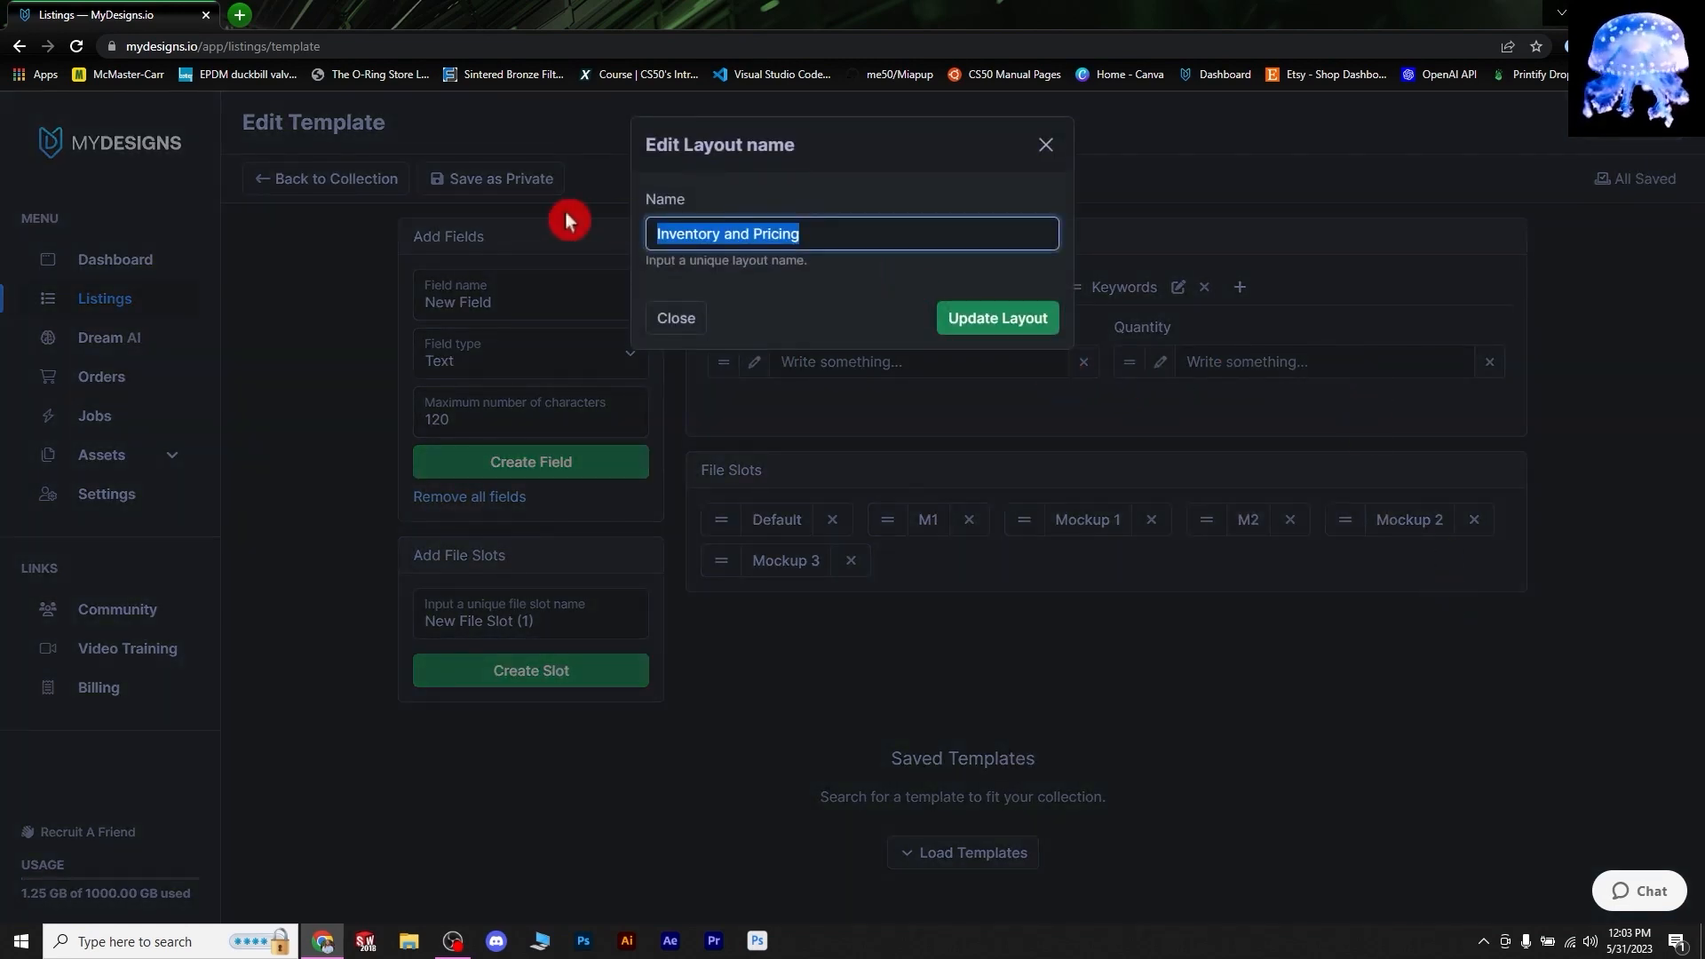
pyautogui.press('BackSpace')
pyautogui.write('I&')
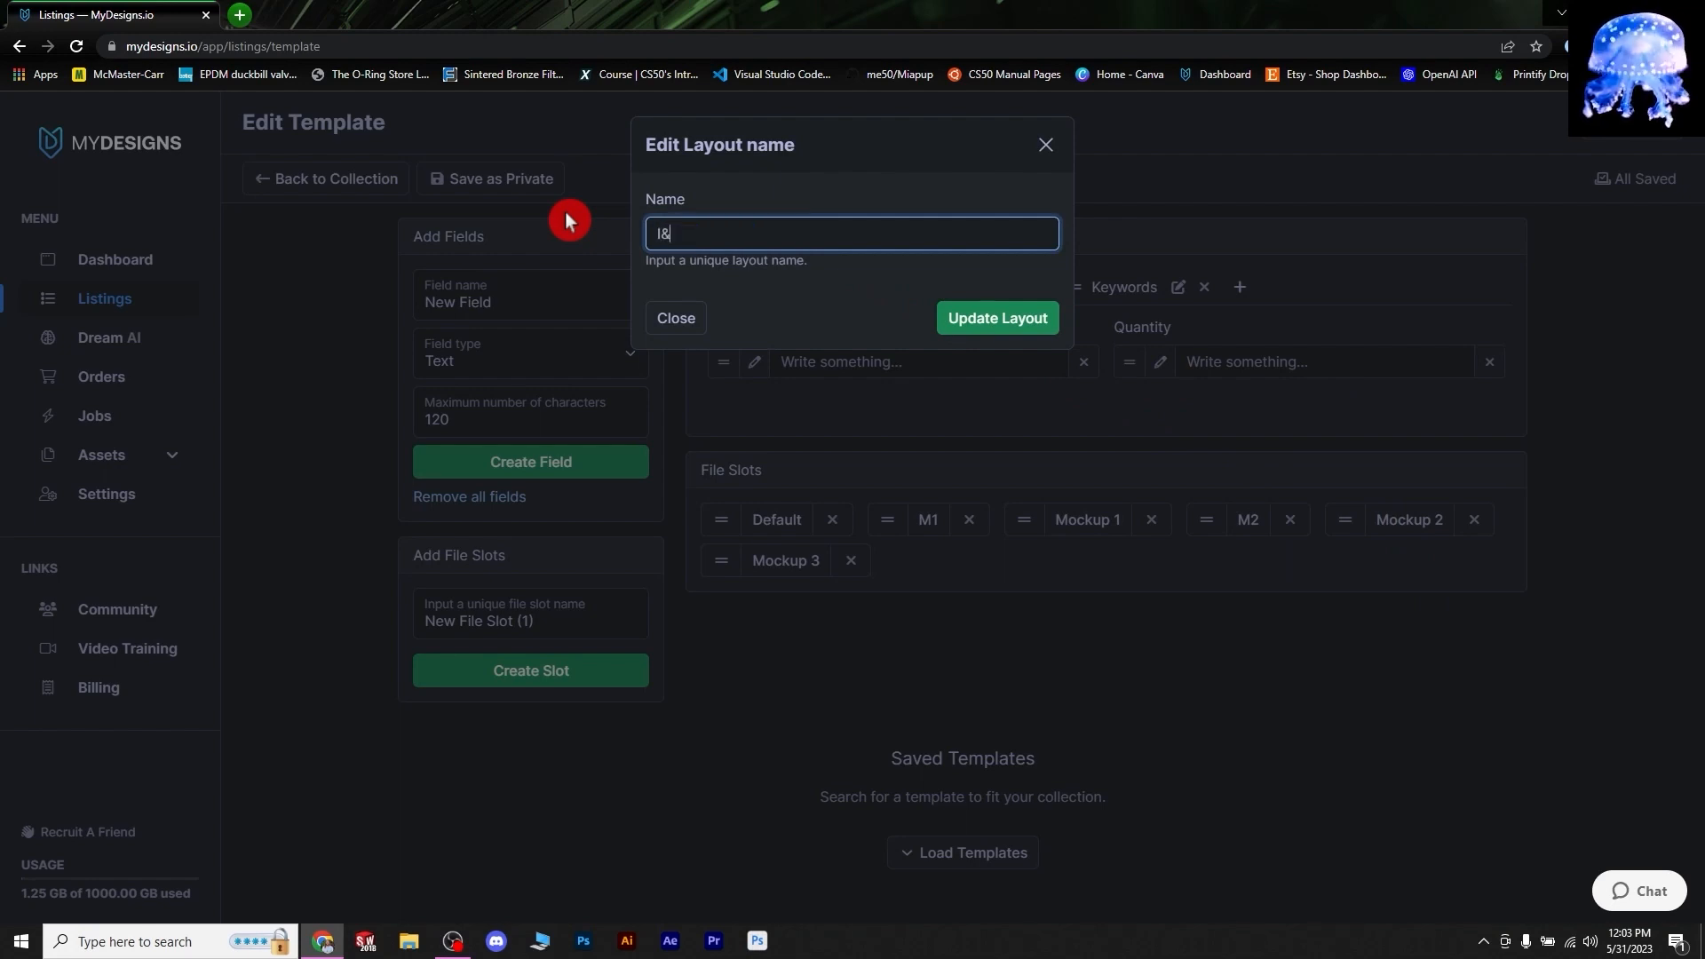
pyautogui.write('P')
pyautogui.click(997, 330)
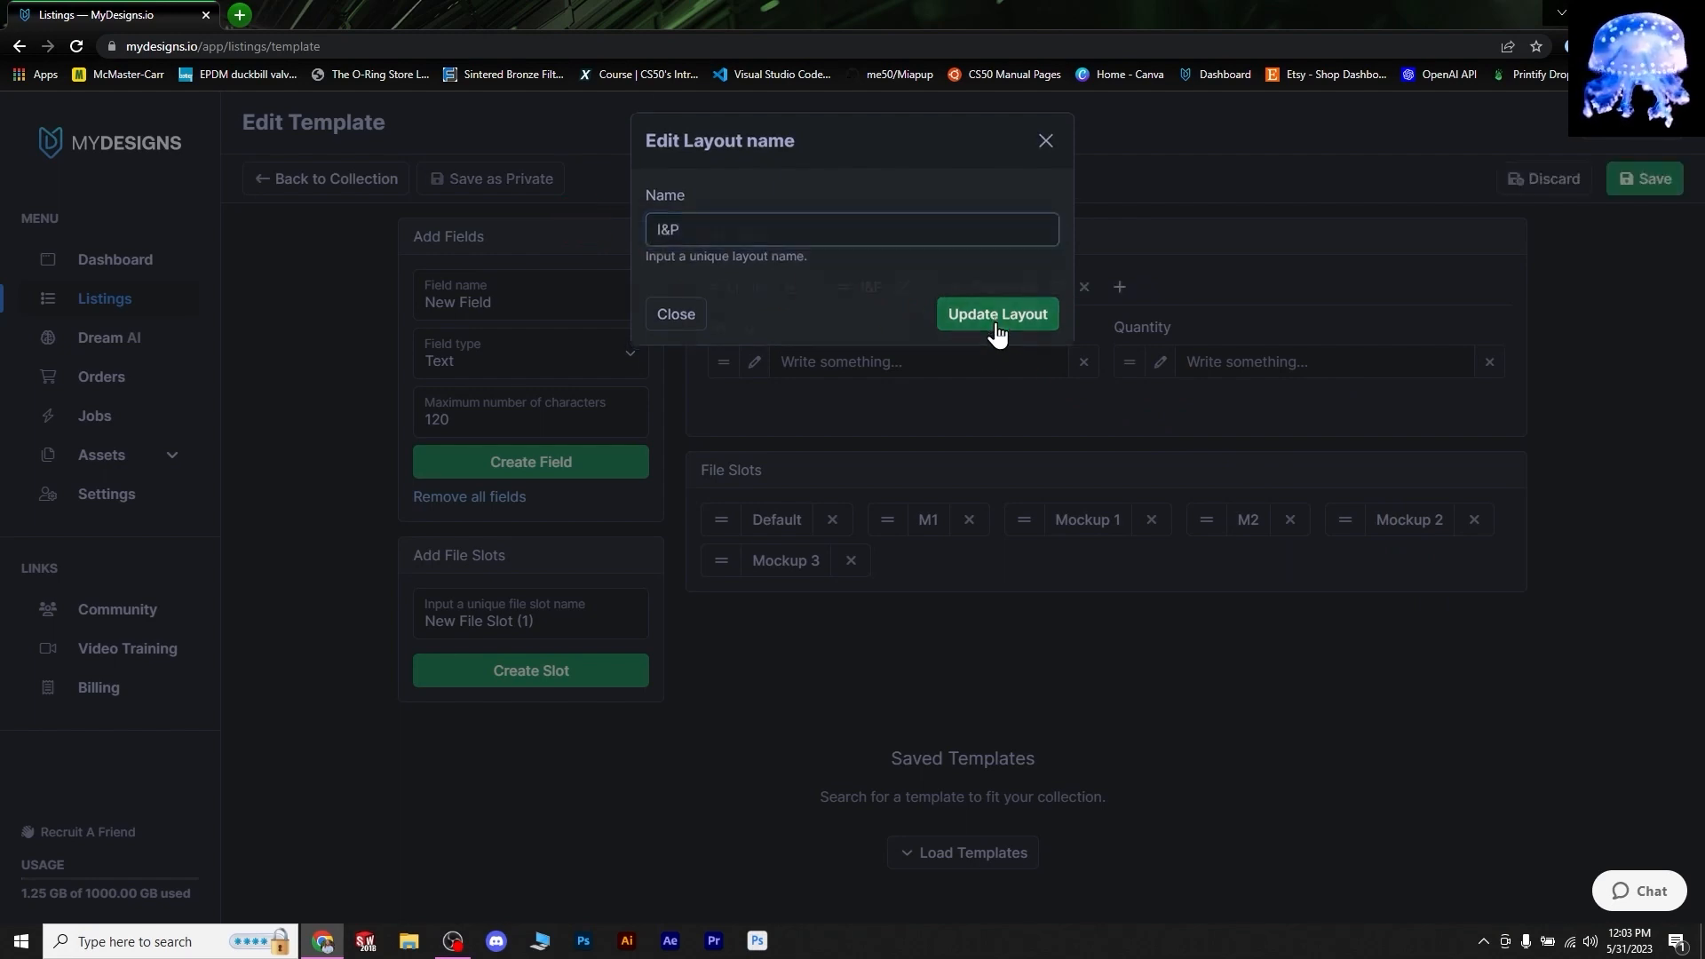
pyautogui.click(1058, 293)
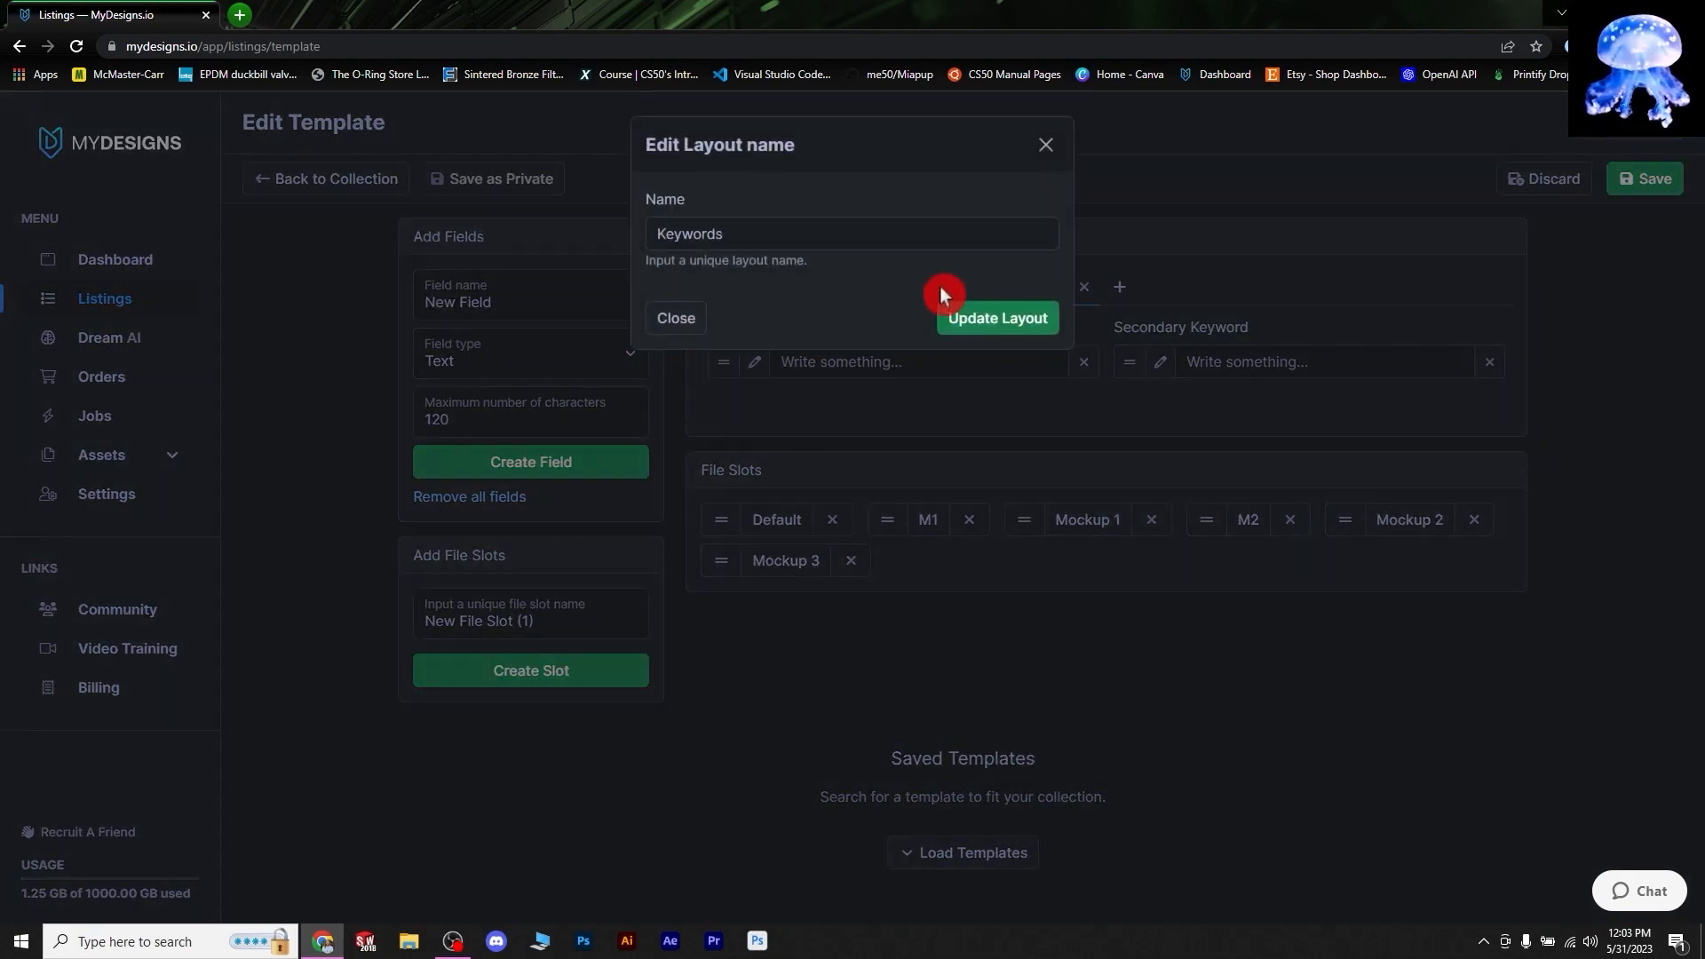
pyautogui.moveTo(818, 235); pyautogui.dragTo(595, 232)
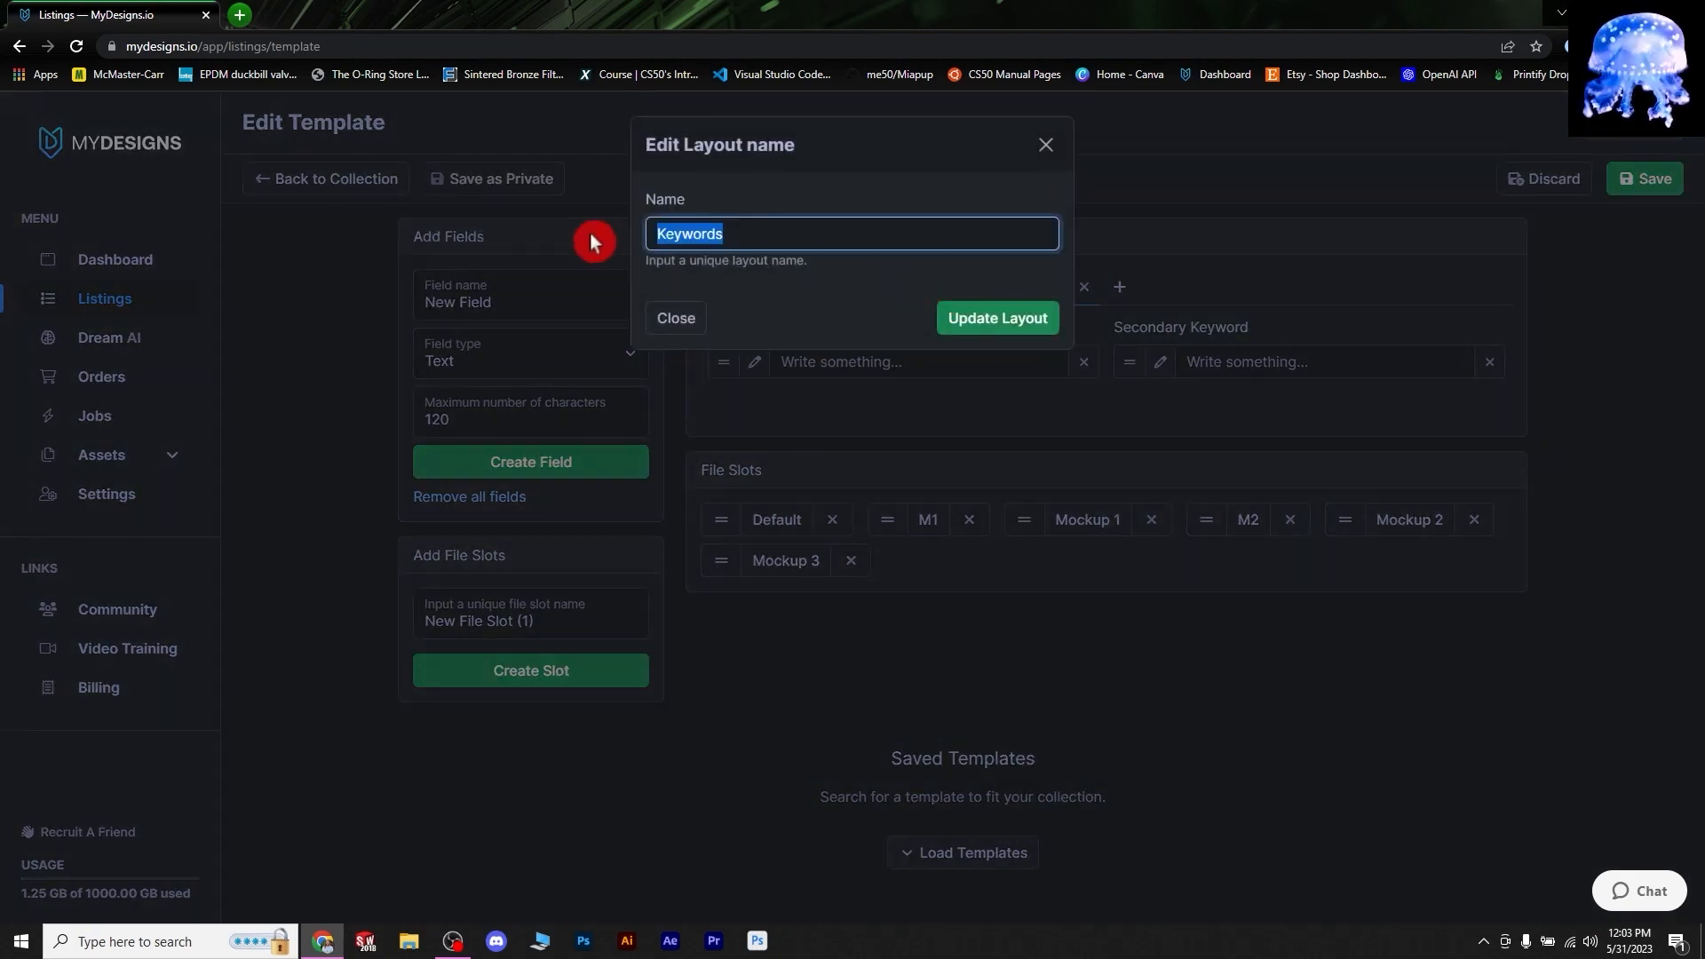
pyautogui.write('KW')
pyautogui.click(963, 327)
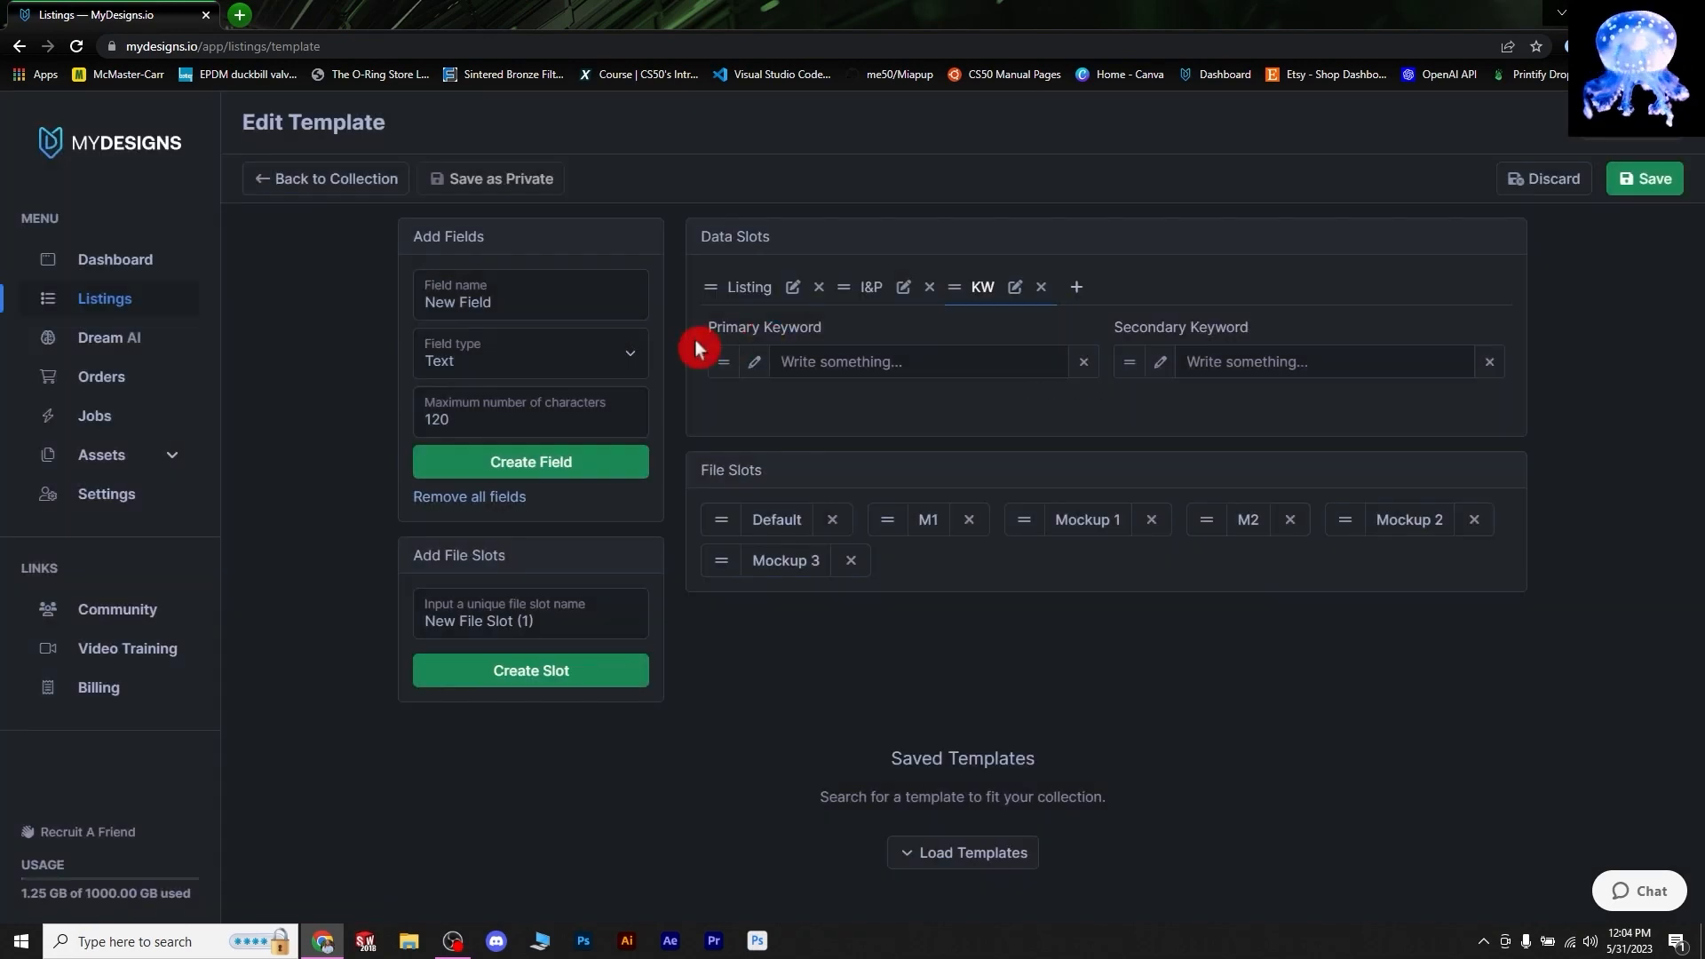
# - Rename Primary and Secondary Keyword to 'K1' and 'K2', then save as a template-only update
pyautogui.click(754, 359)
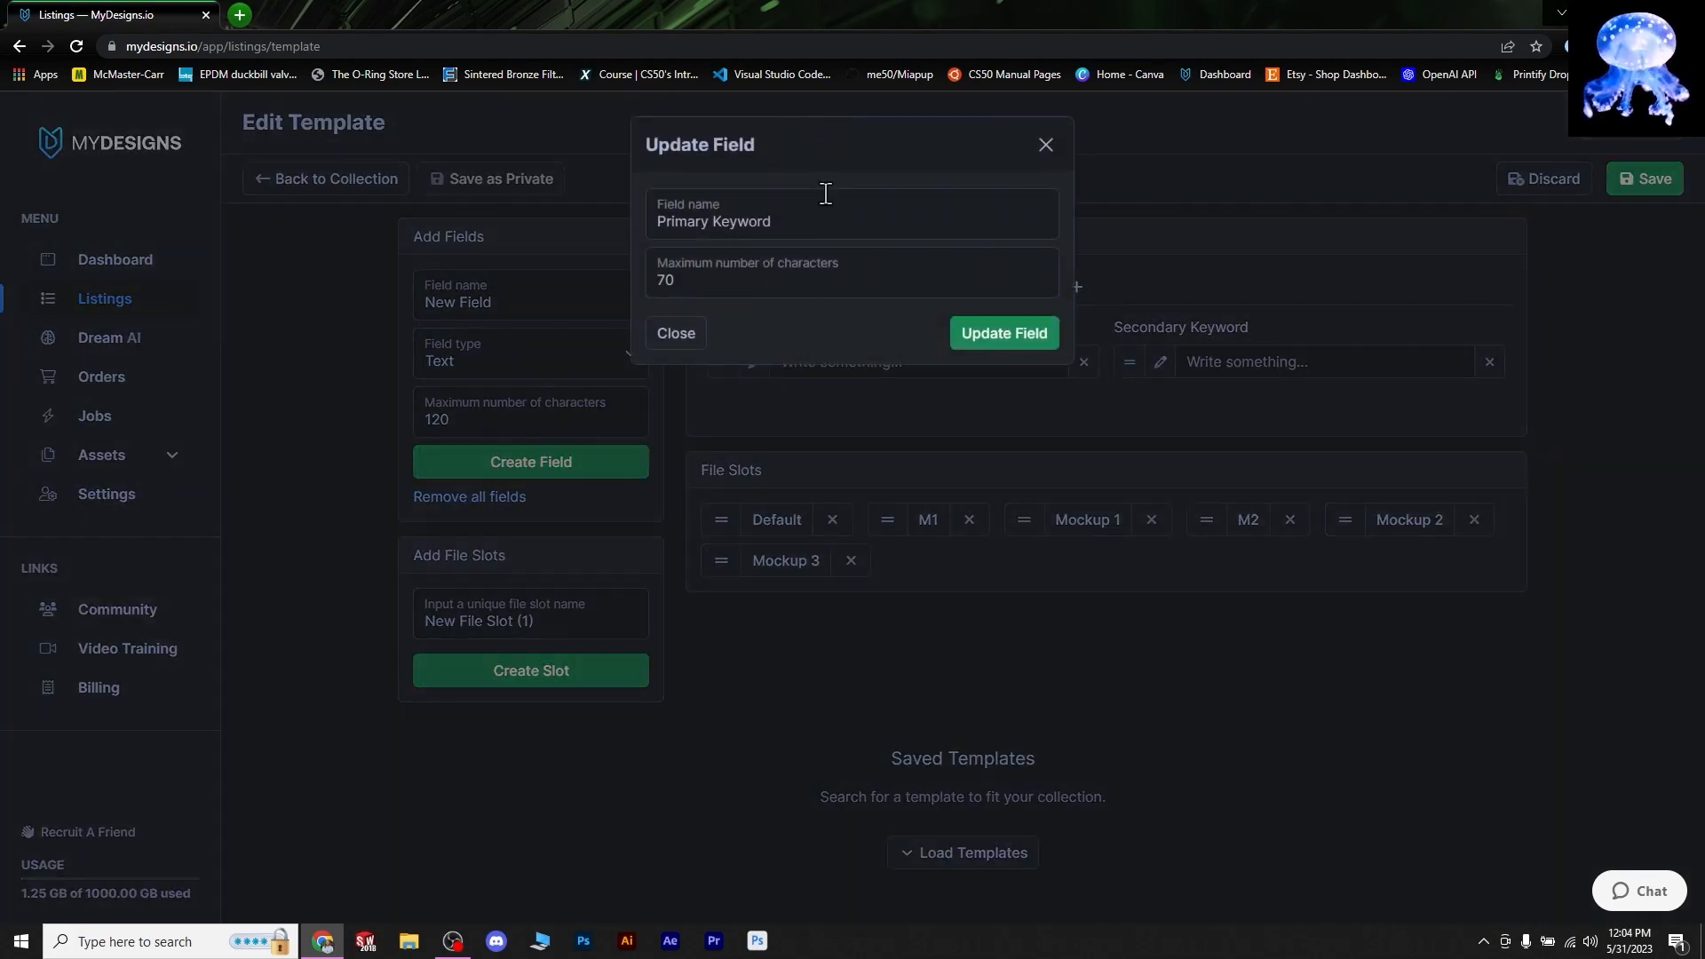
pyautogui.moveTo(787, 221); pyautogui.dragTo(604, 227)
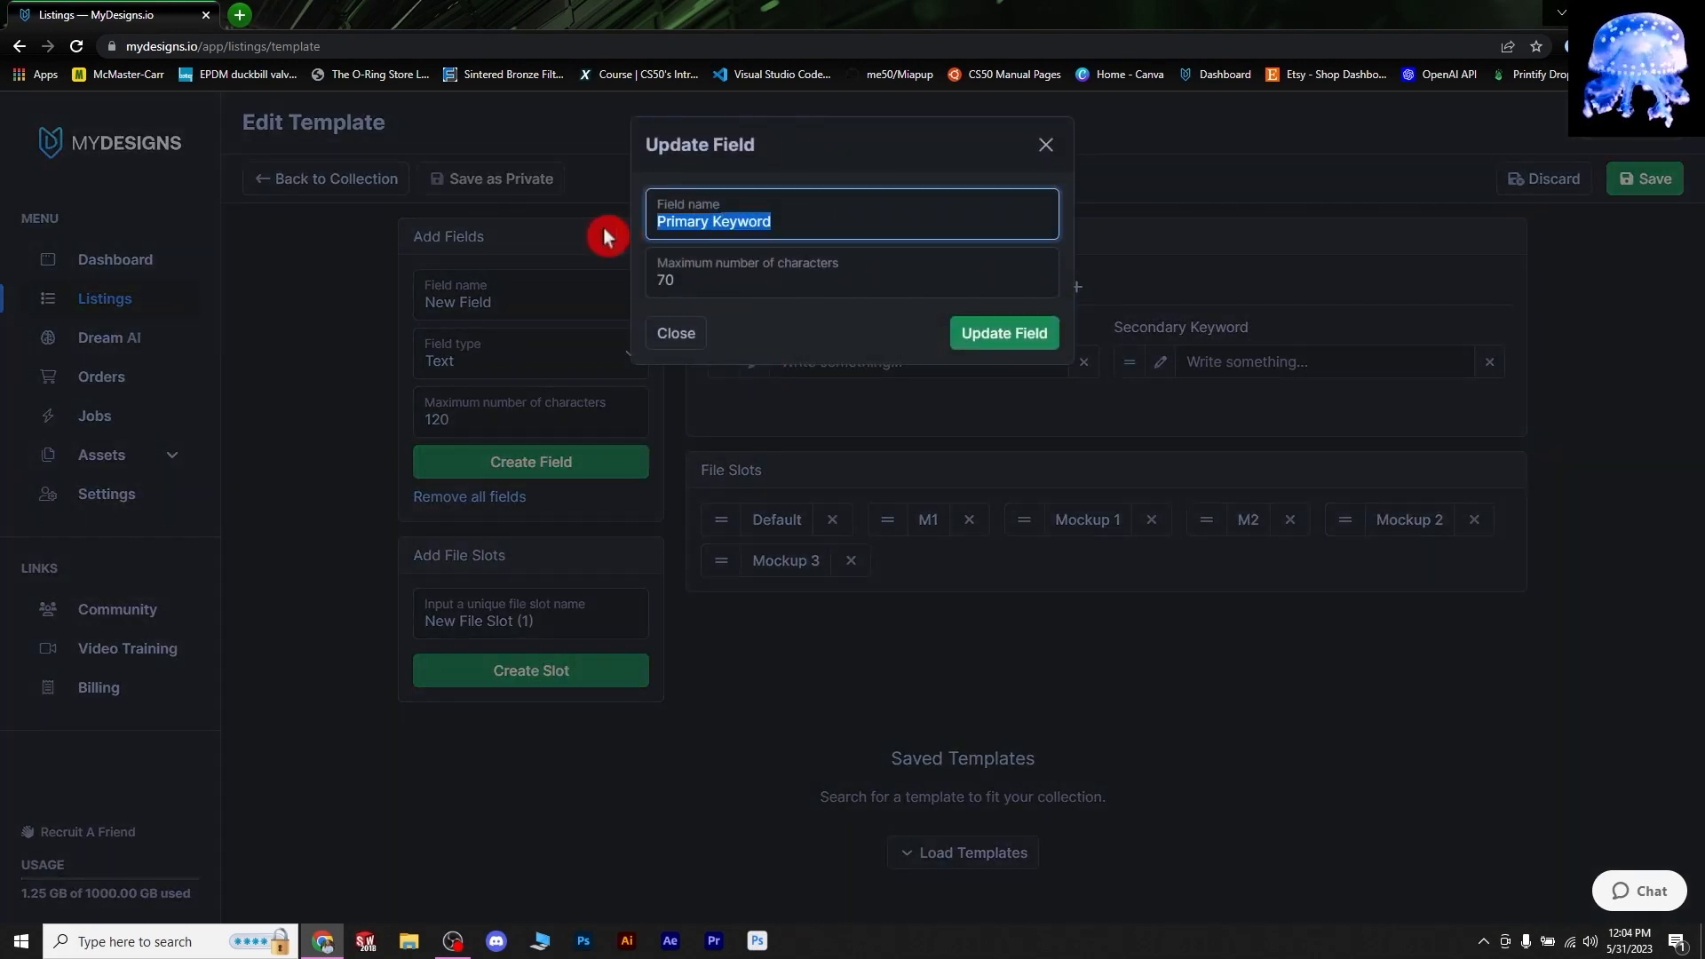
pyautogui.write('K1')
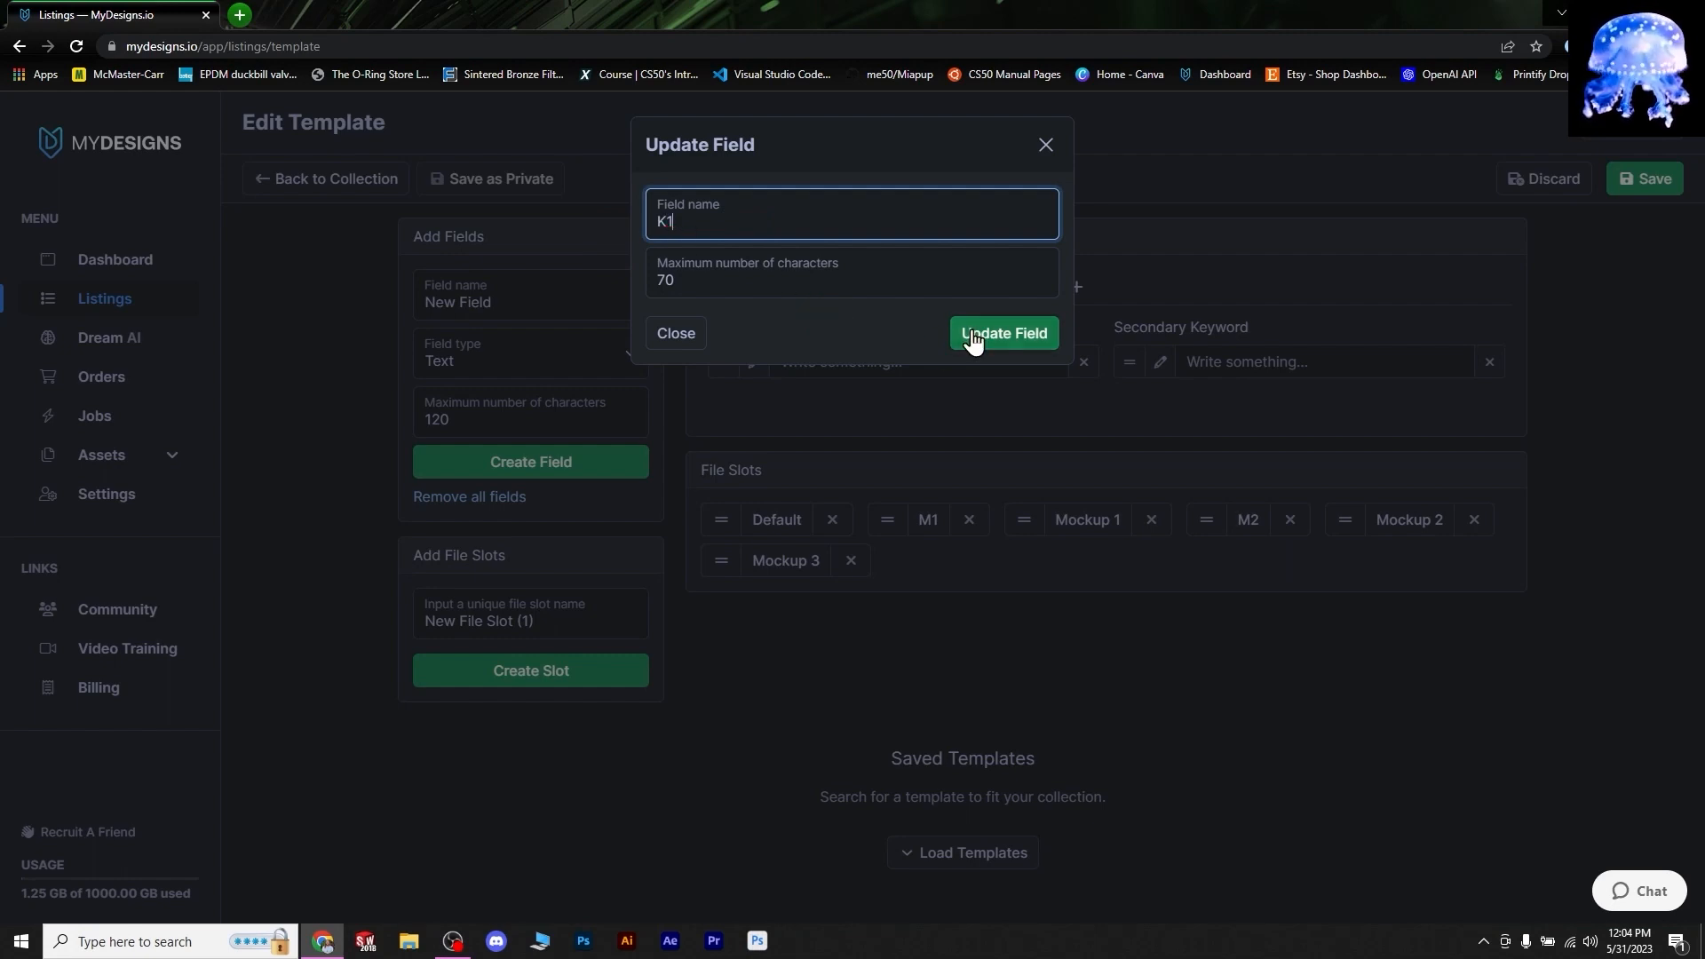
pyautogui.click(973, 337)
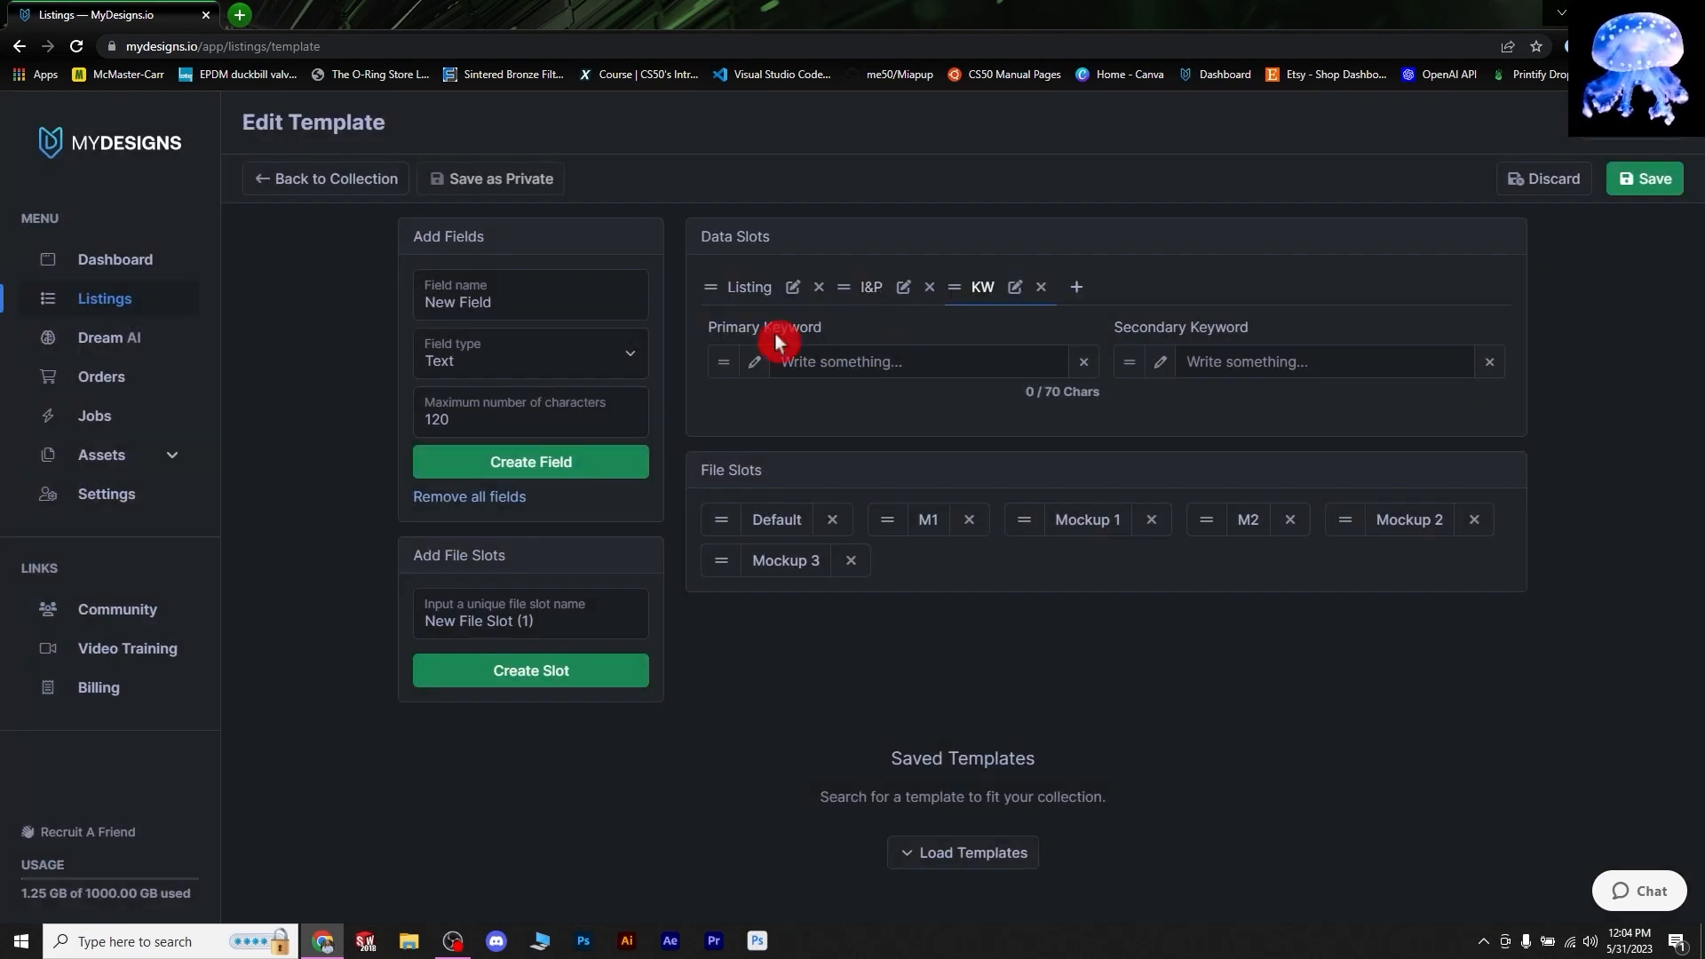
pyautogui.click(1160, 361)
pyautogui.moveTo(880, 221); pyautogui.dragTo(573, 219)
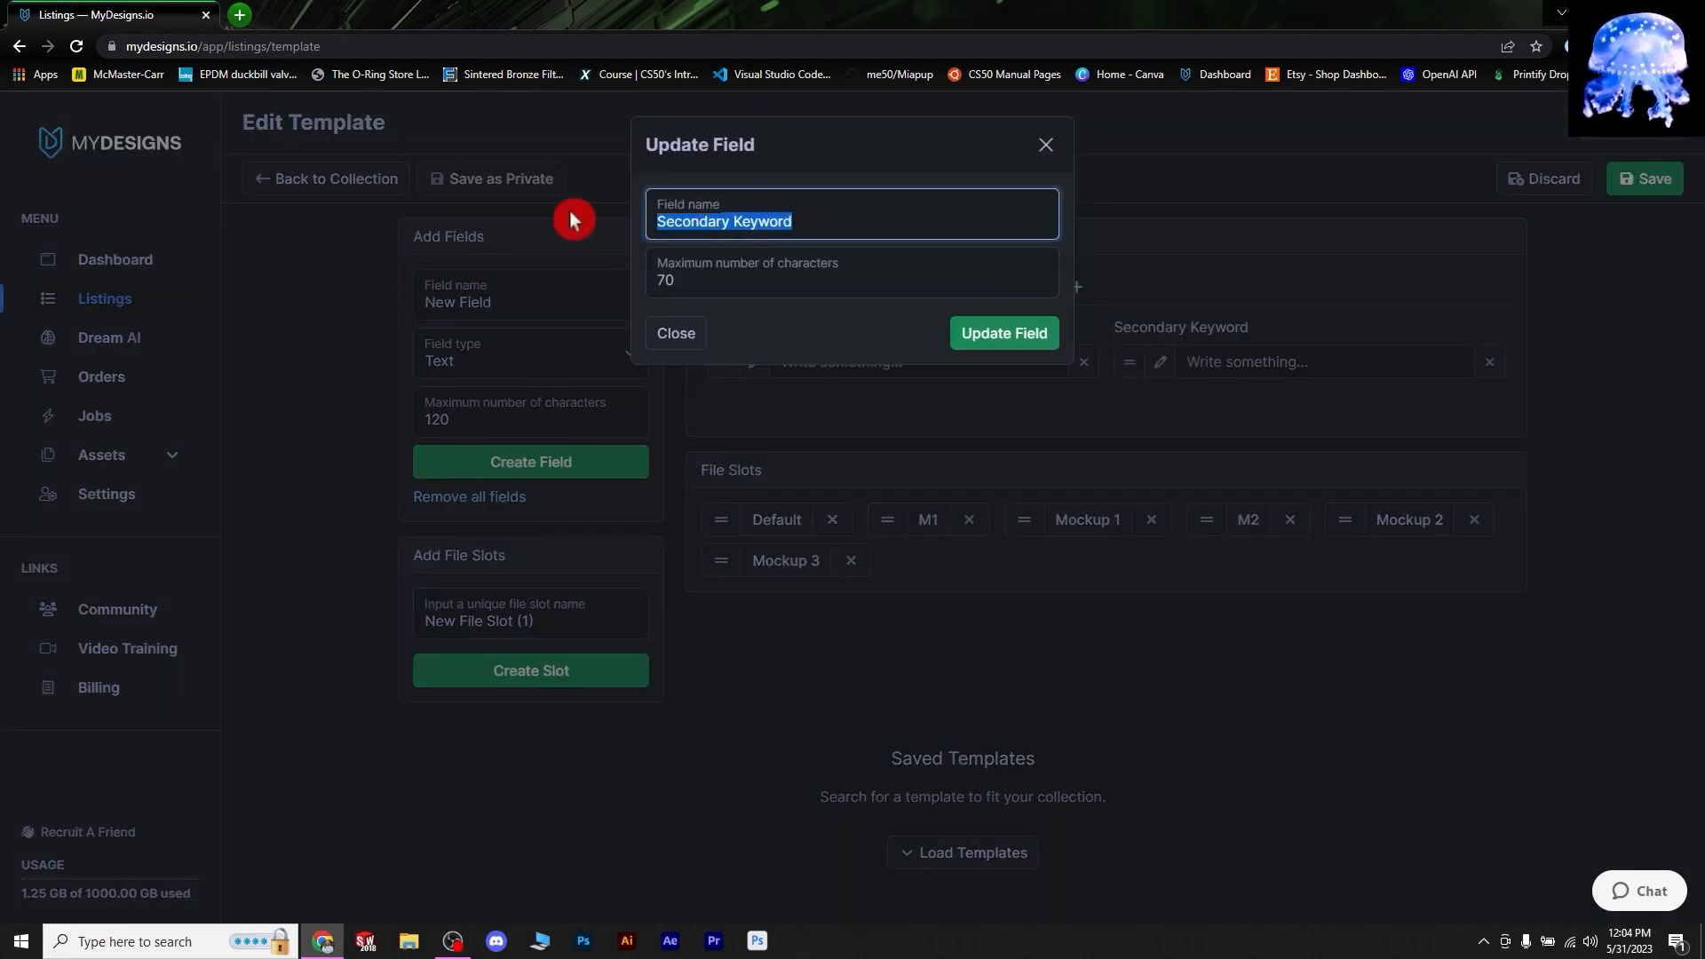
pyautogui.write('K2')
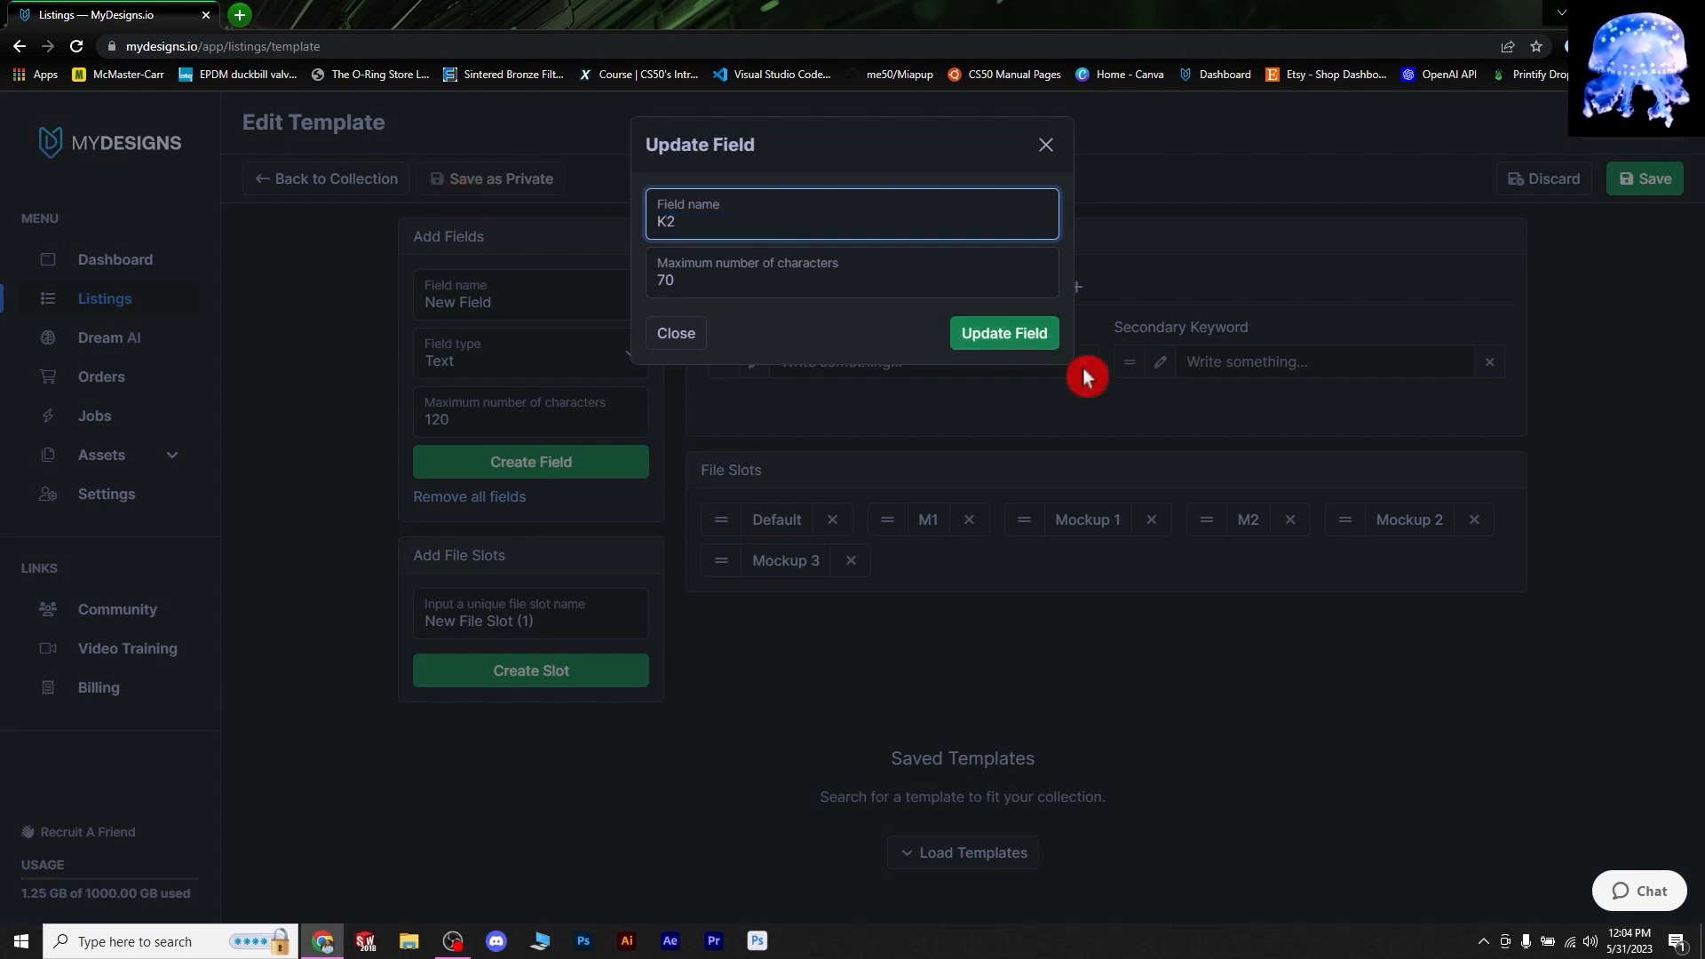
pyautogui.click(1008, 337)
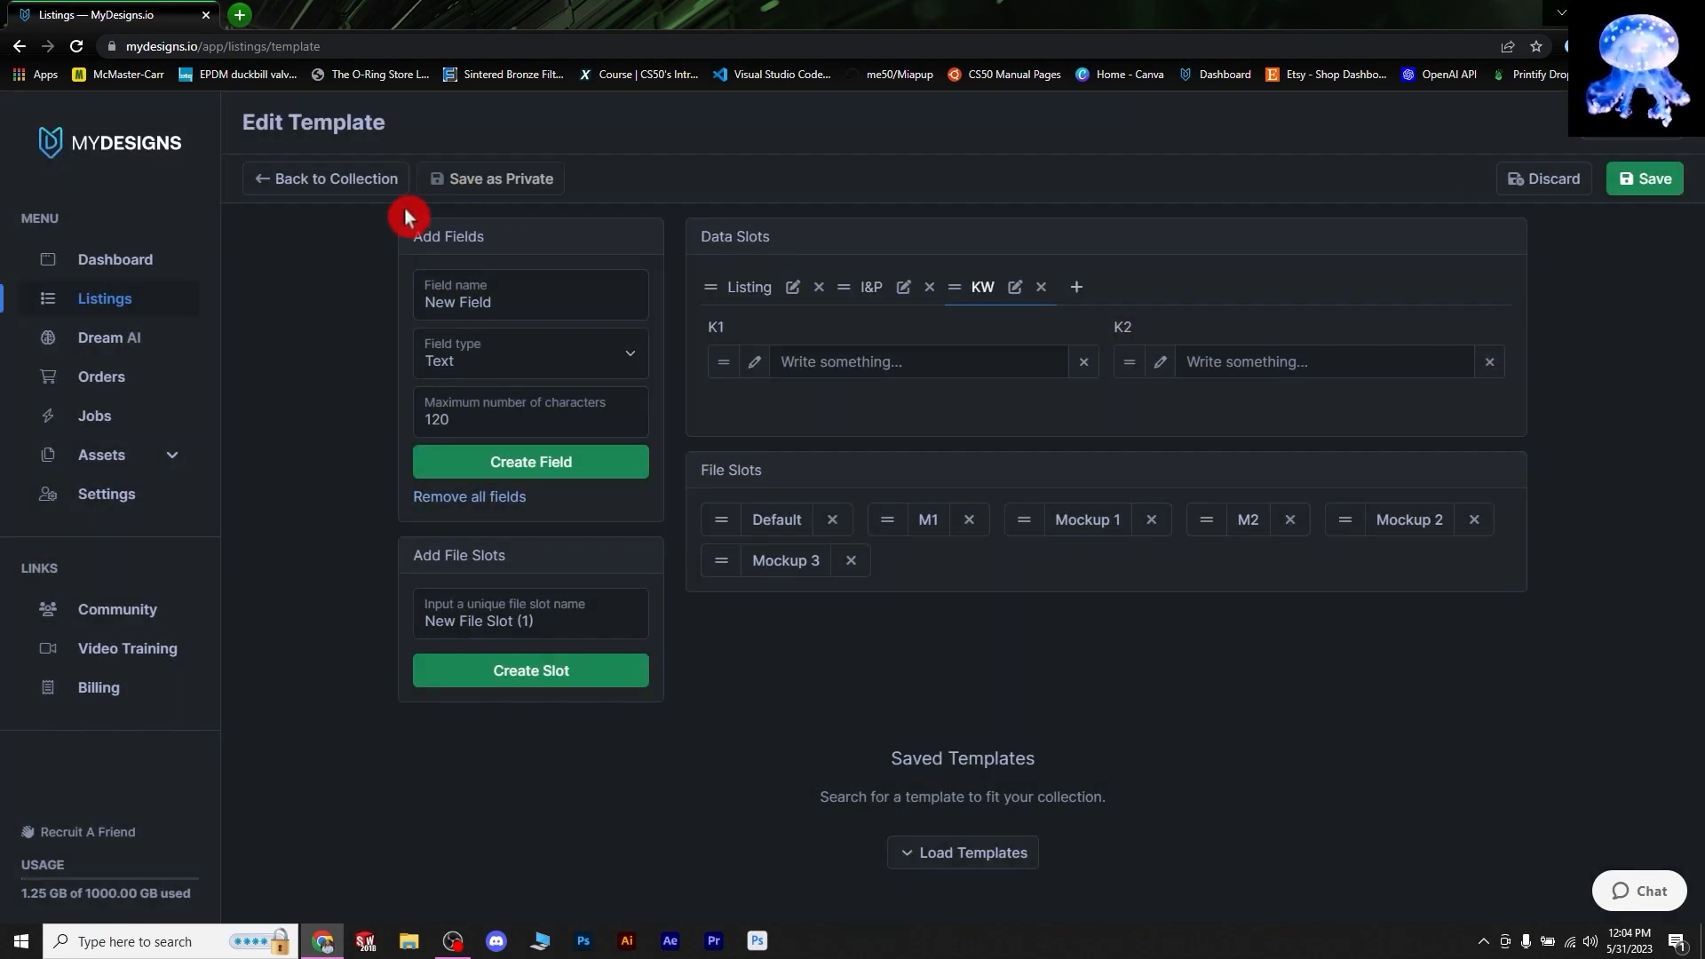
pyautogui.click(1645, 184)
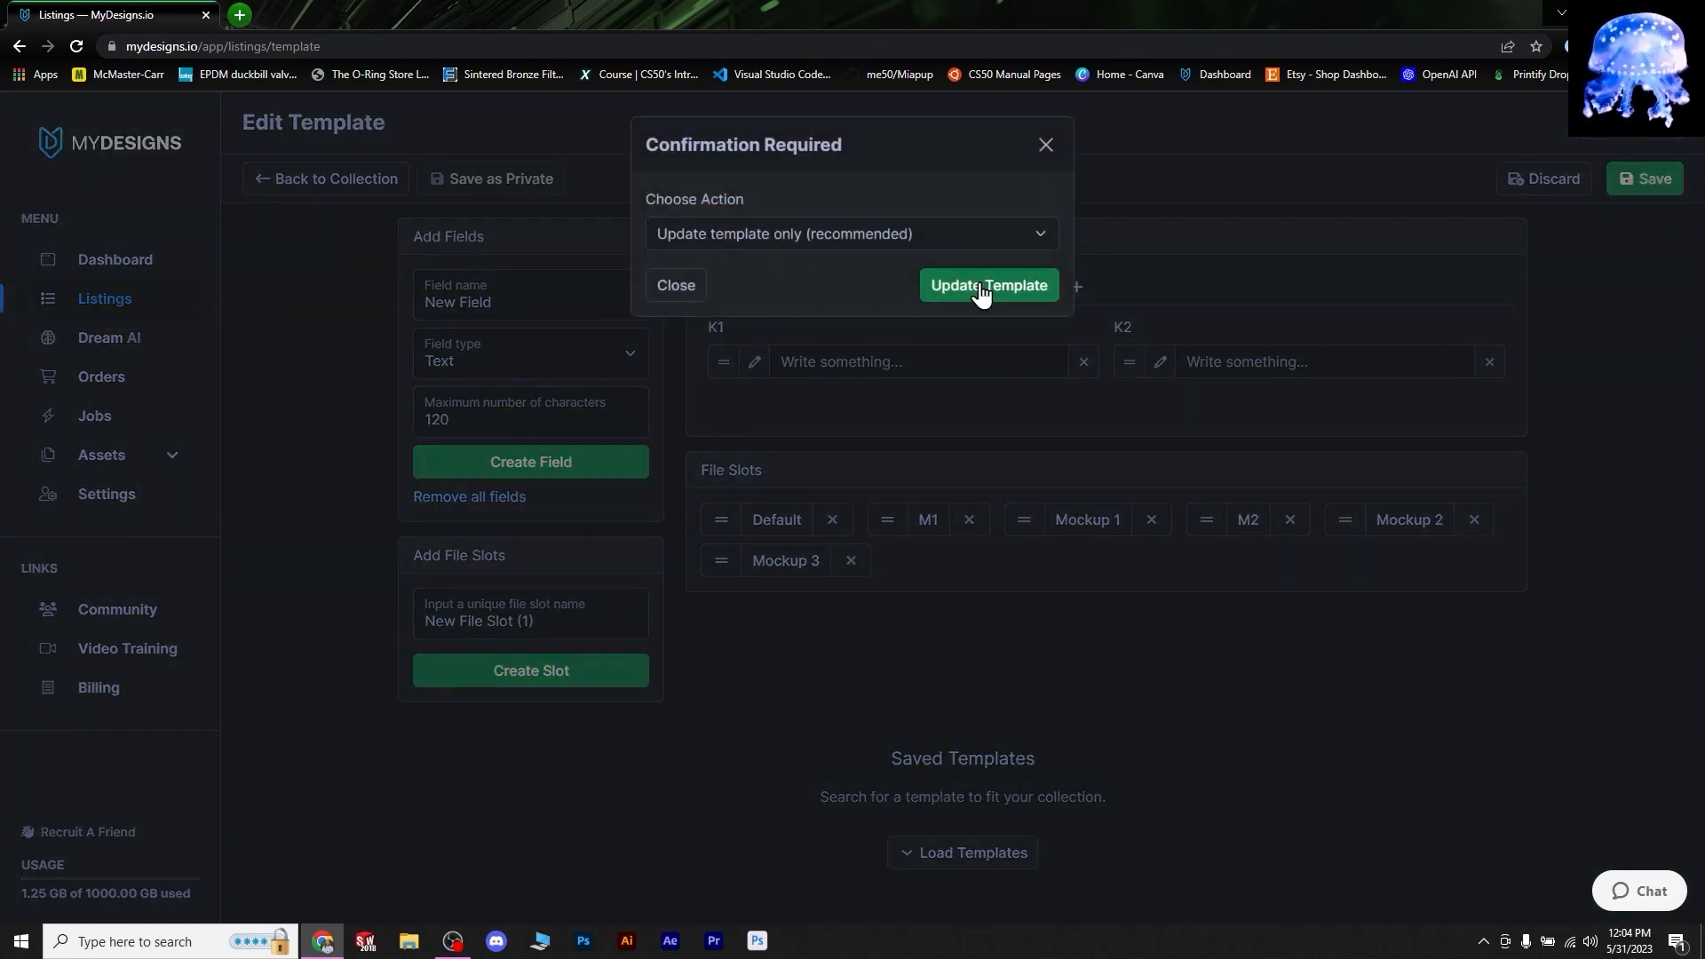
pyautogui.click(982, 294)
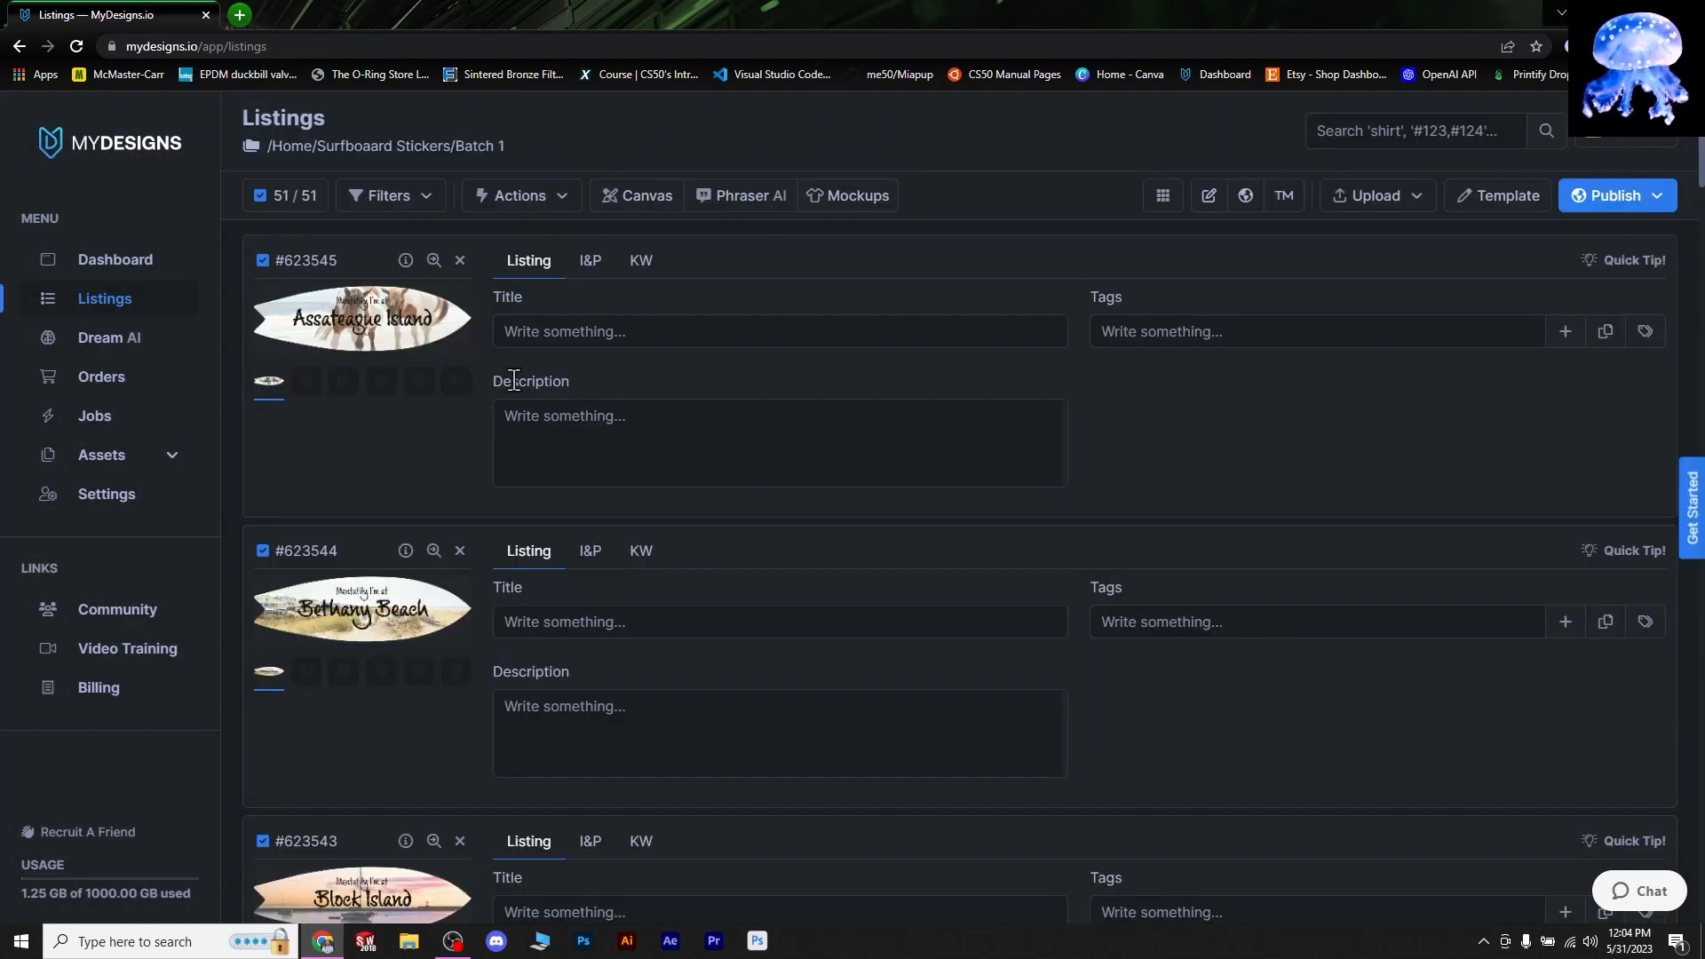
# - Check the first listing's pricing, quantity and KW fields
pyautogui.click(594, 262)
pyautogui.click(640, 262)
pyautogui.click(582, 263)
pyautogui.click(510, 308)
pyautogui.click(1131, 284)
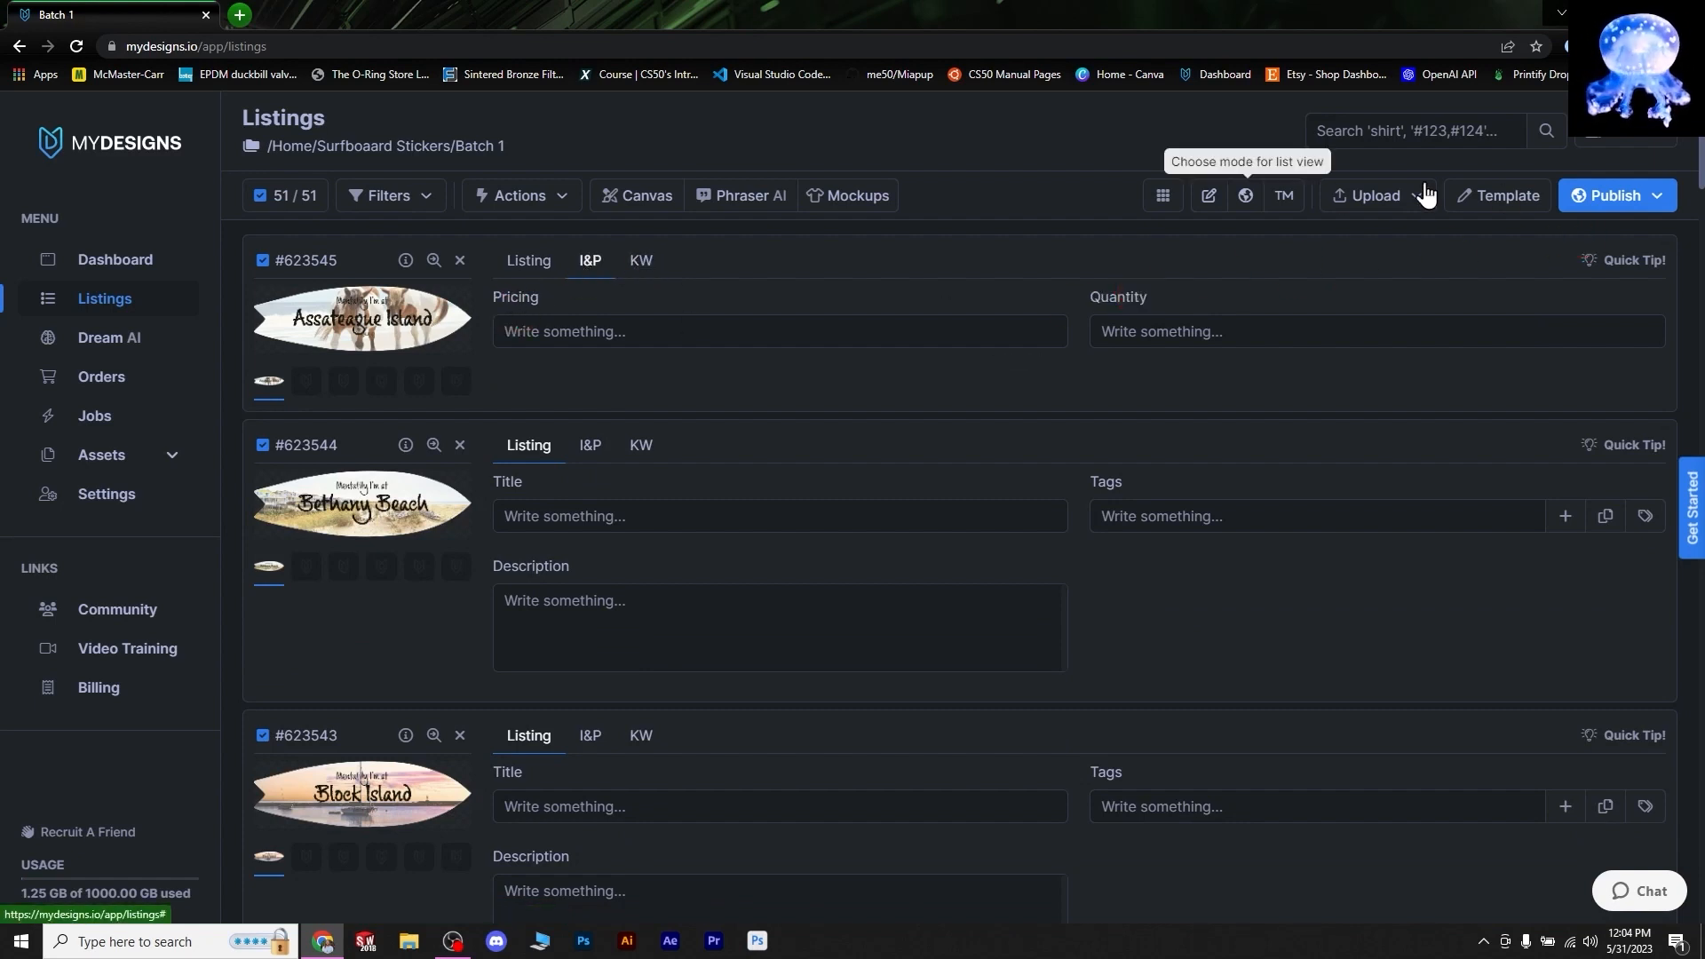
# - In the template, rename Pricing to '$' and Quantity to 'QTY', then save as template-only update
pyautogui.click(1499, 195)
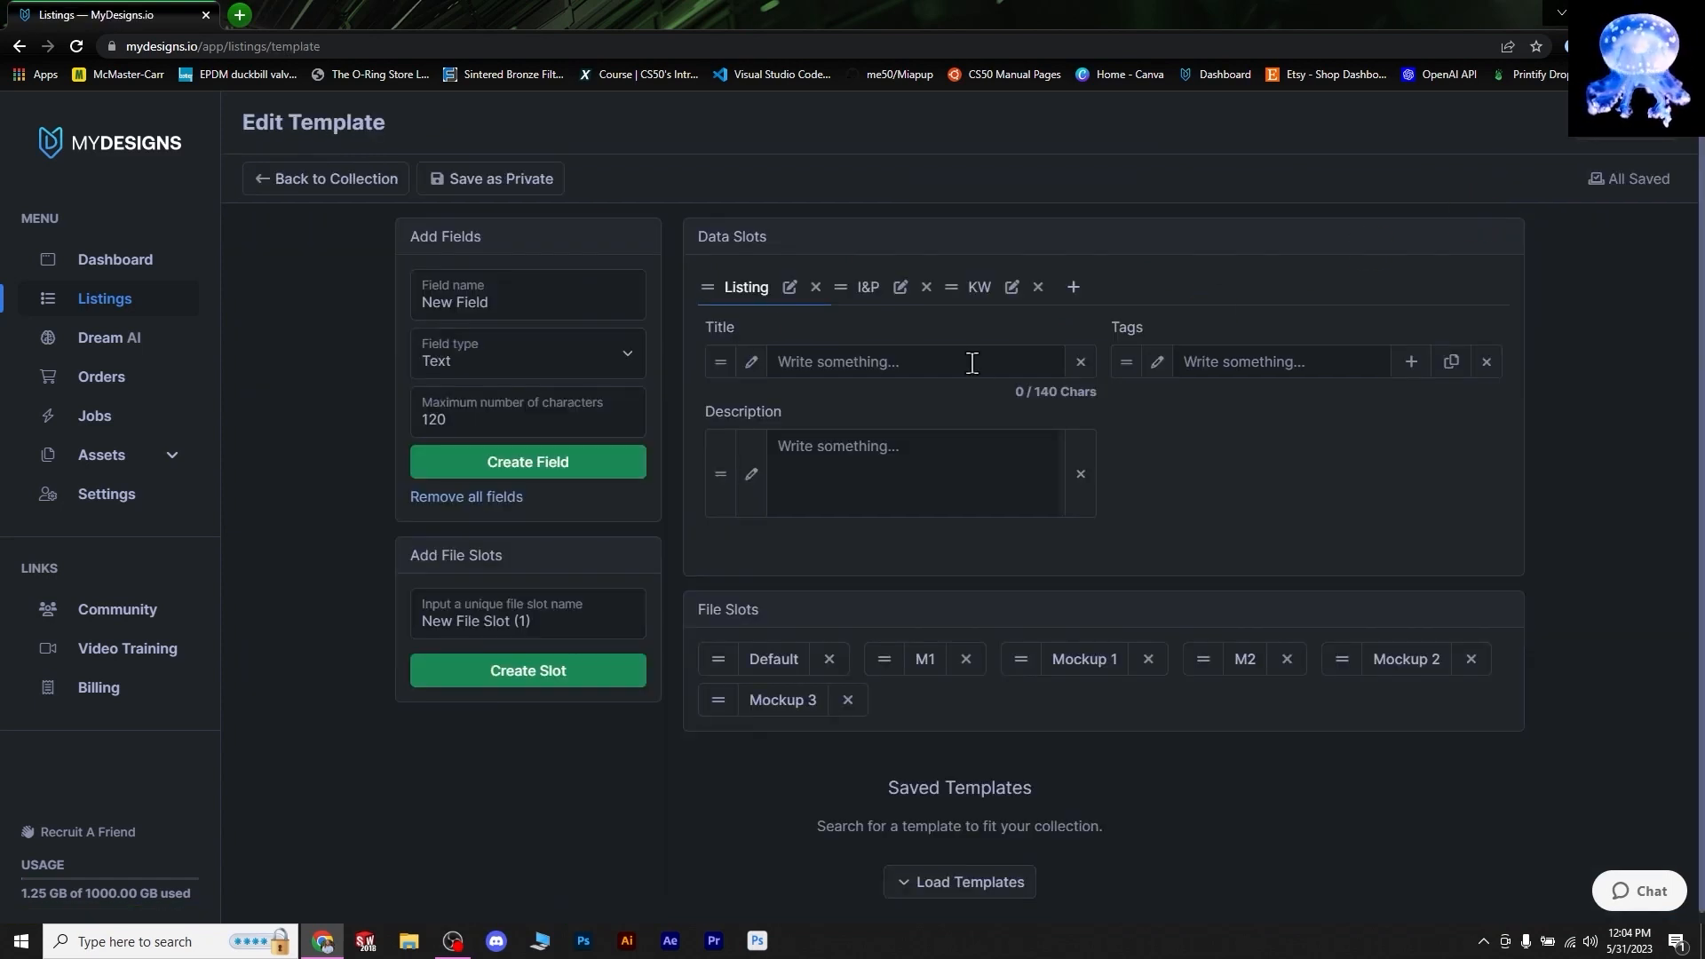
pyautogui.click(863, 288)
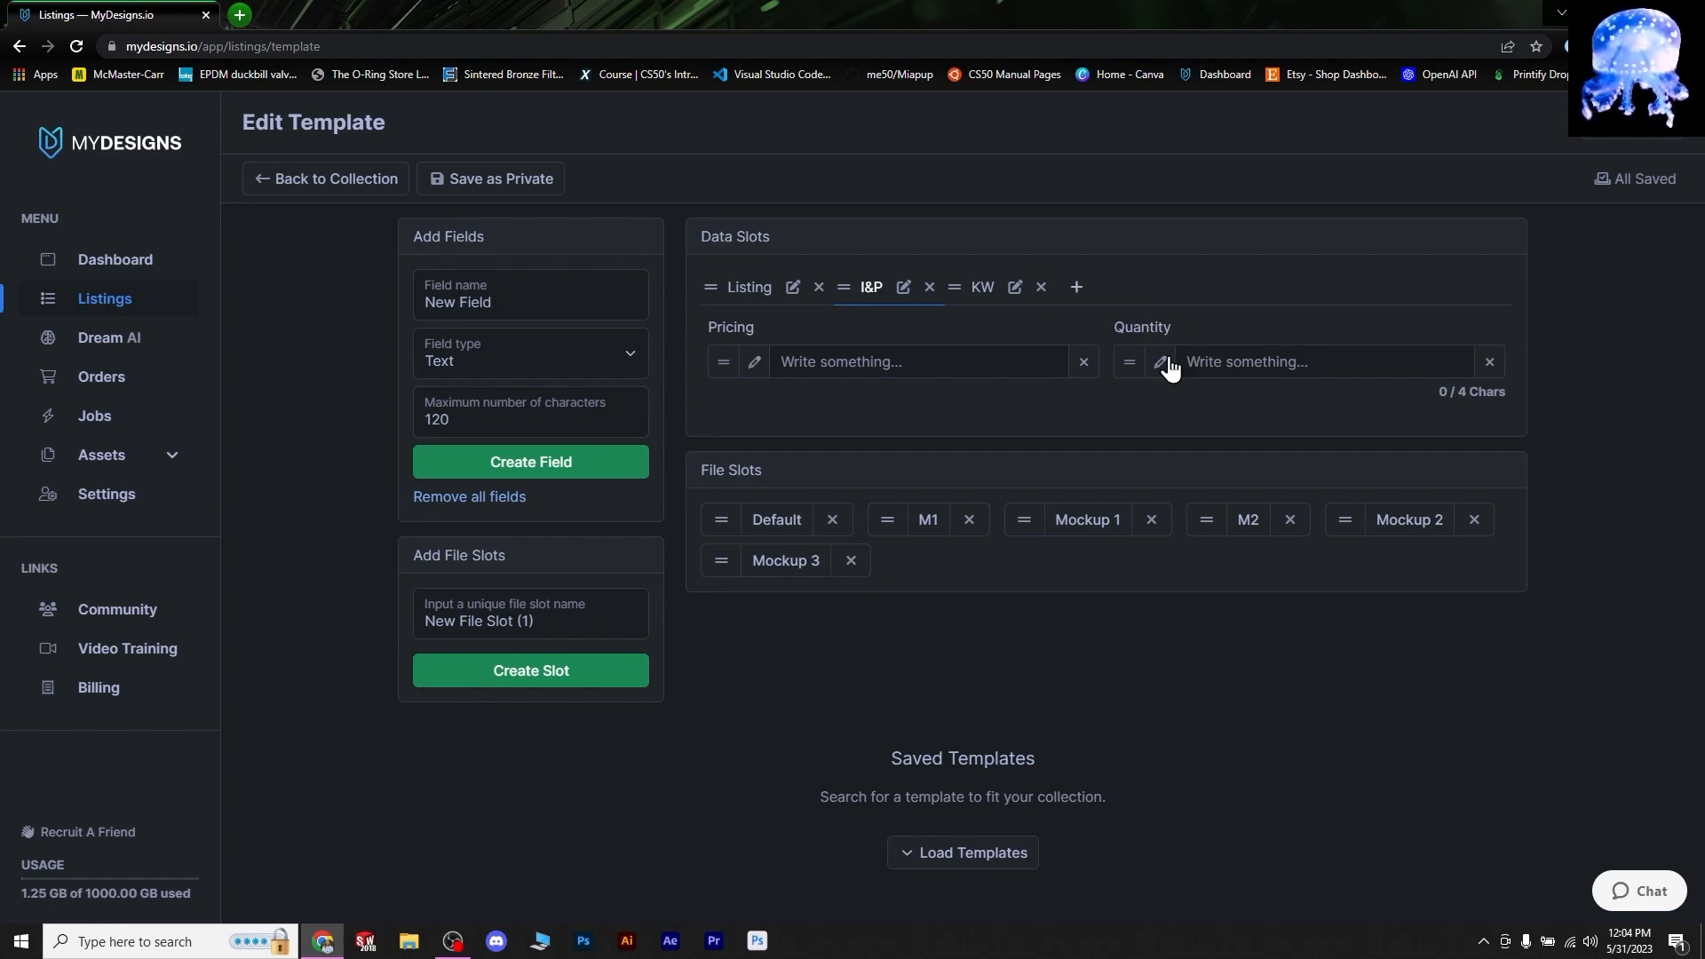
pyautogui.click(754, 362)
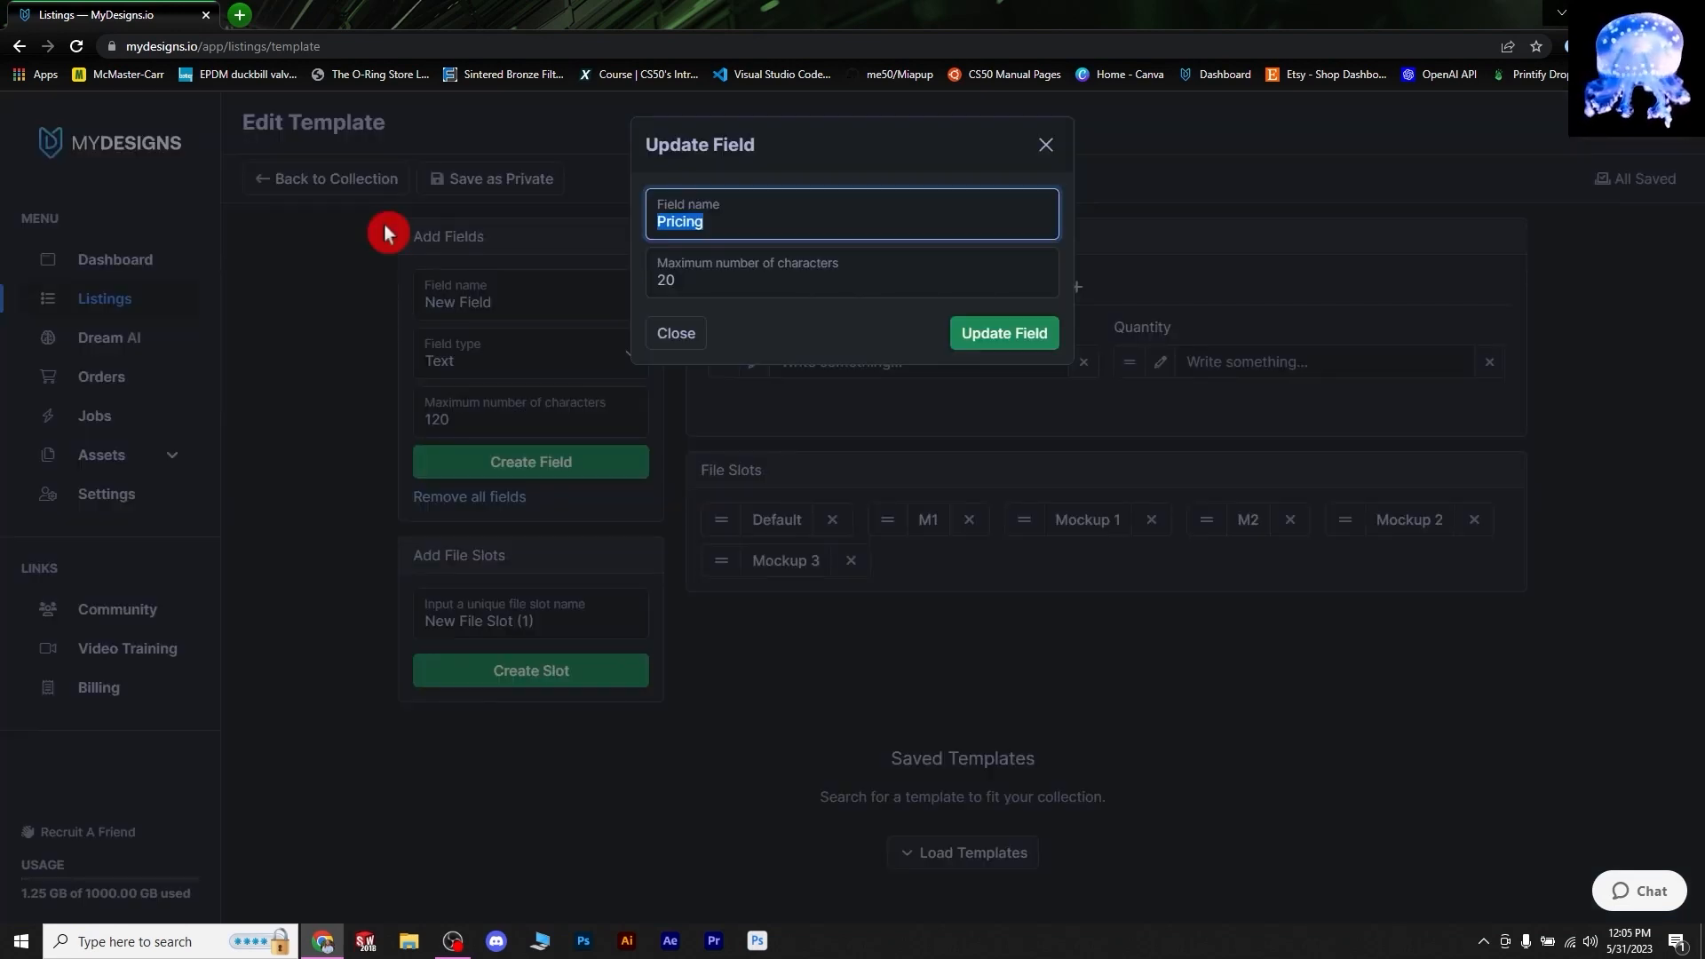
pyautogui.write('$')
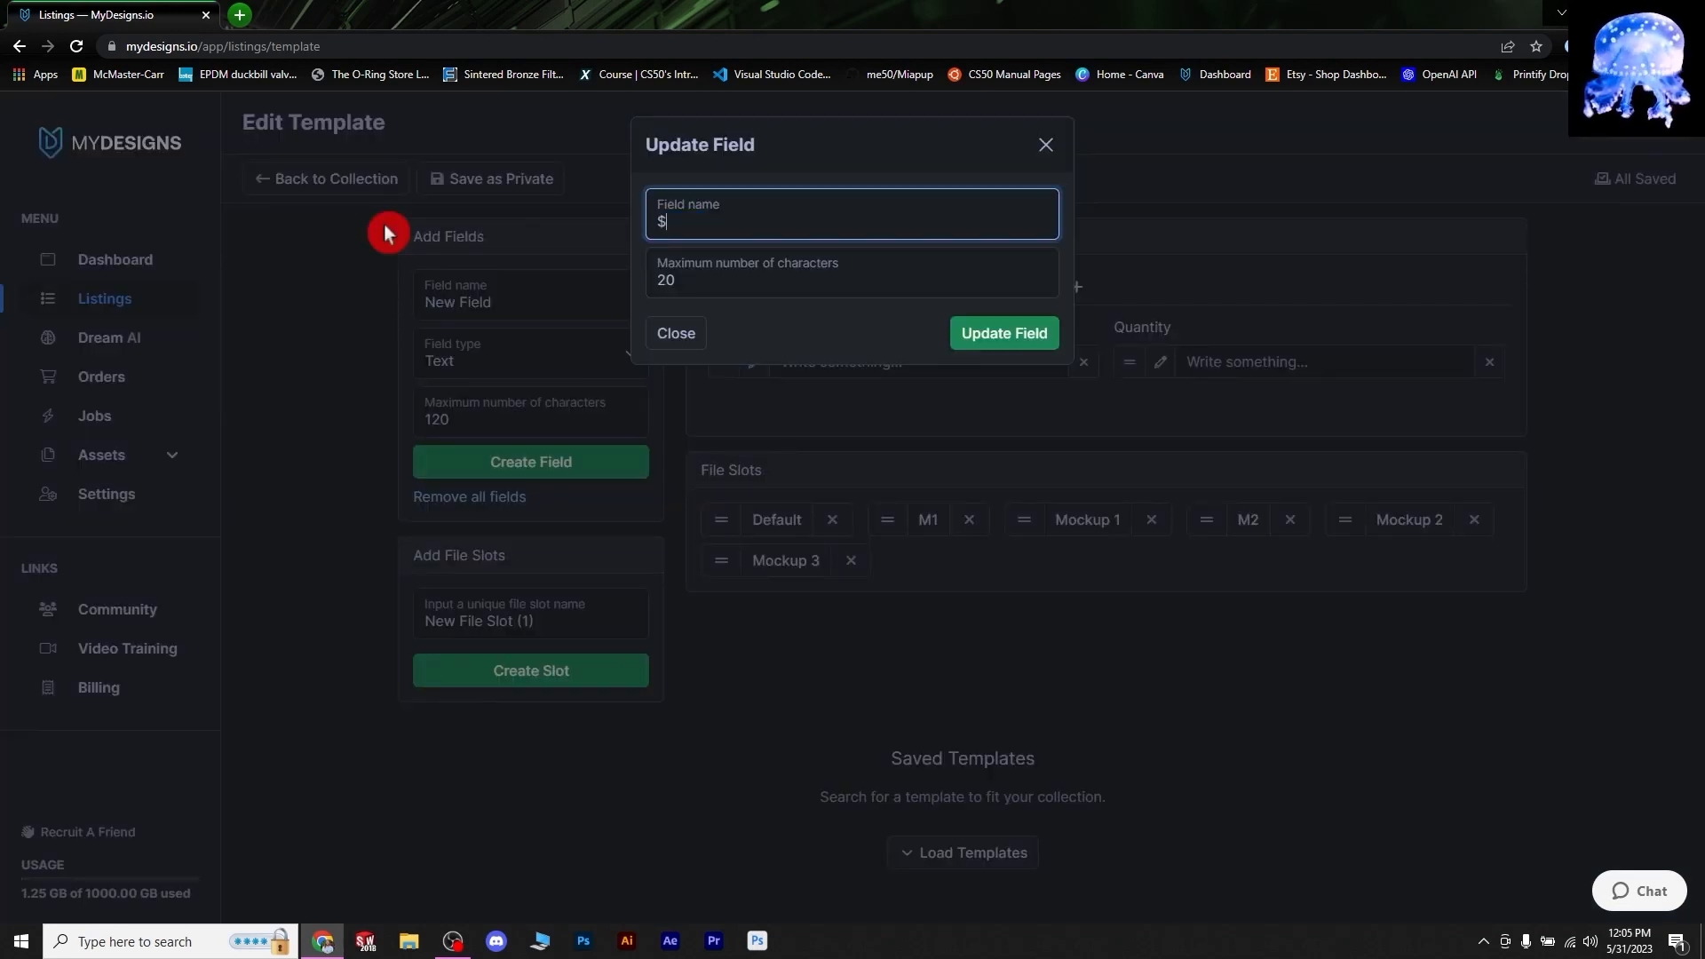
pyautogui.click(1013, 342)
pyautogui.click(1164, 361)
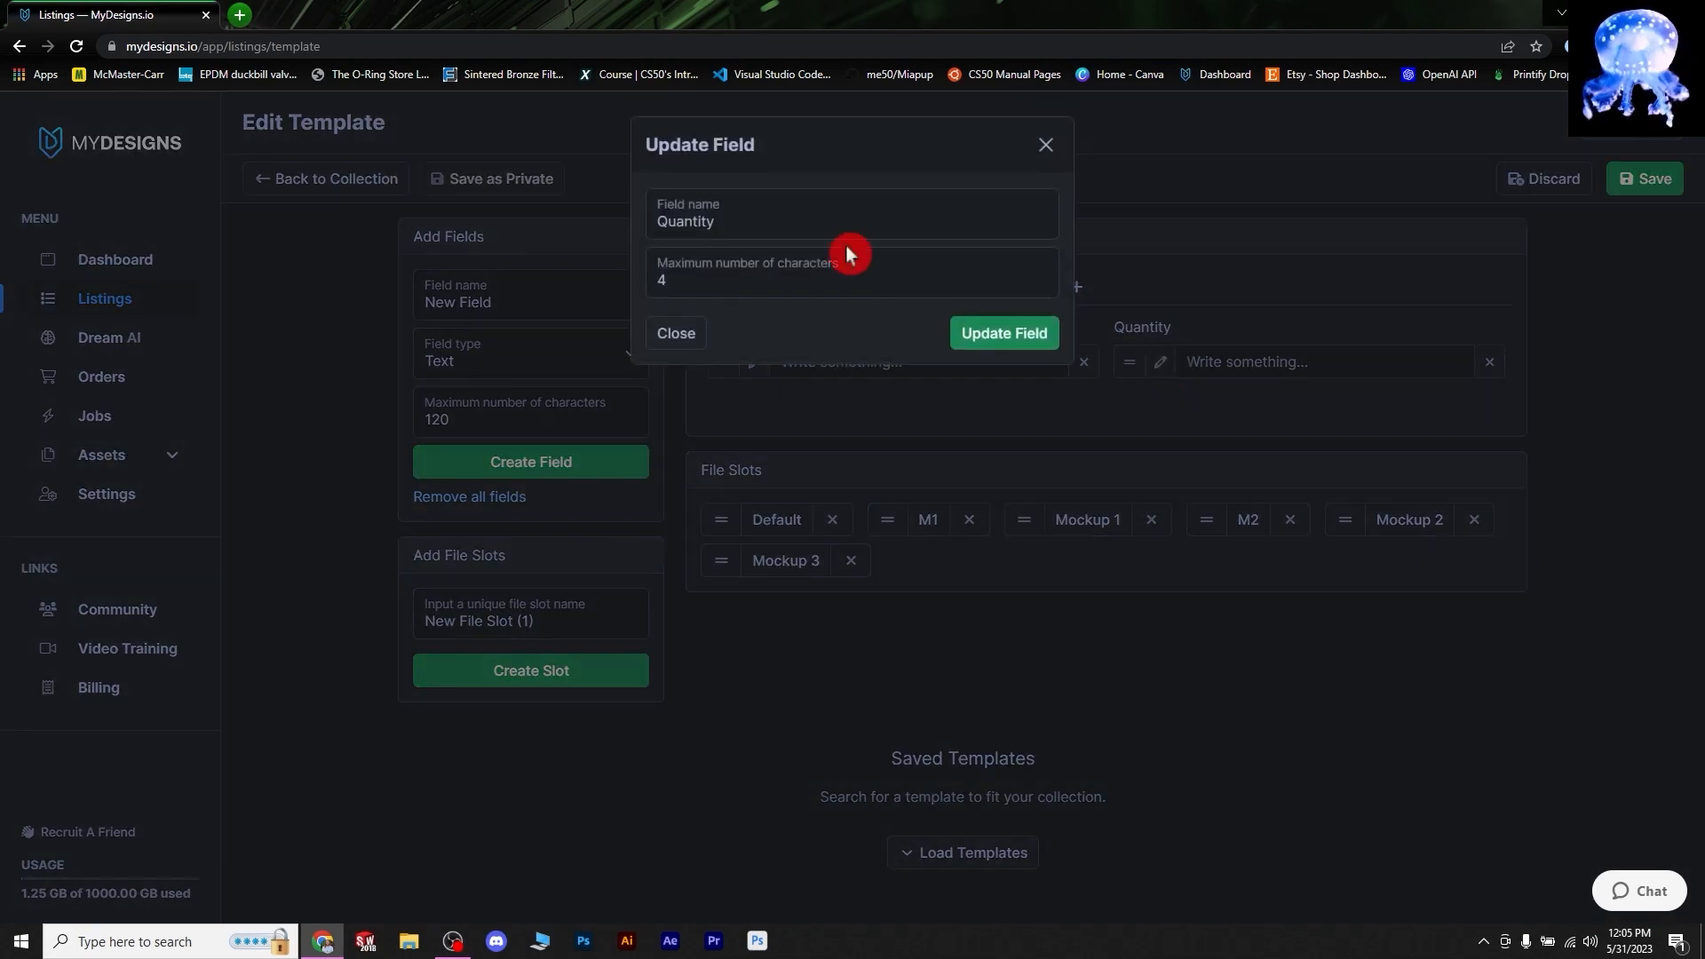
pyautogui.moveTo(735, 219); pyautogui.dragTo(598, 230)
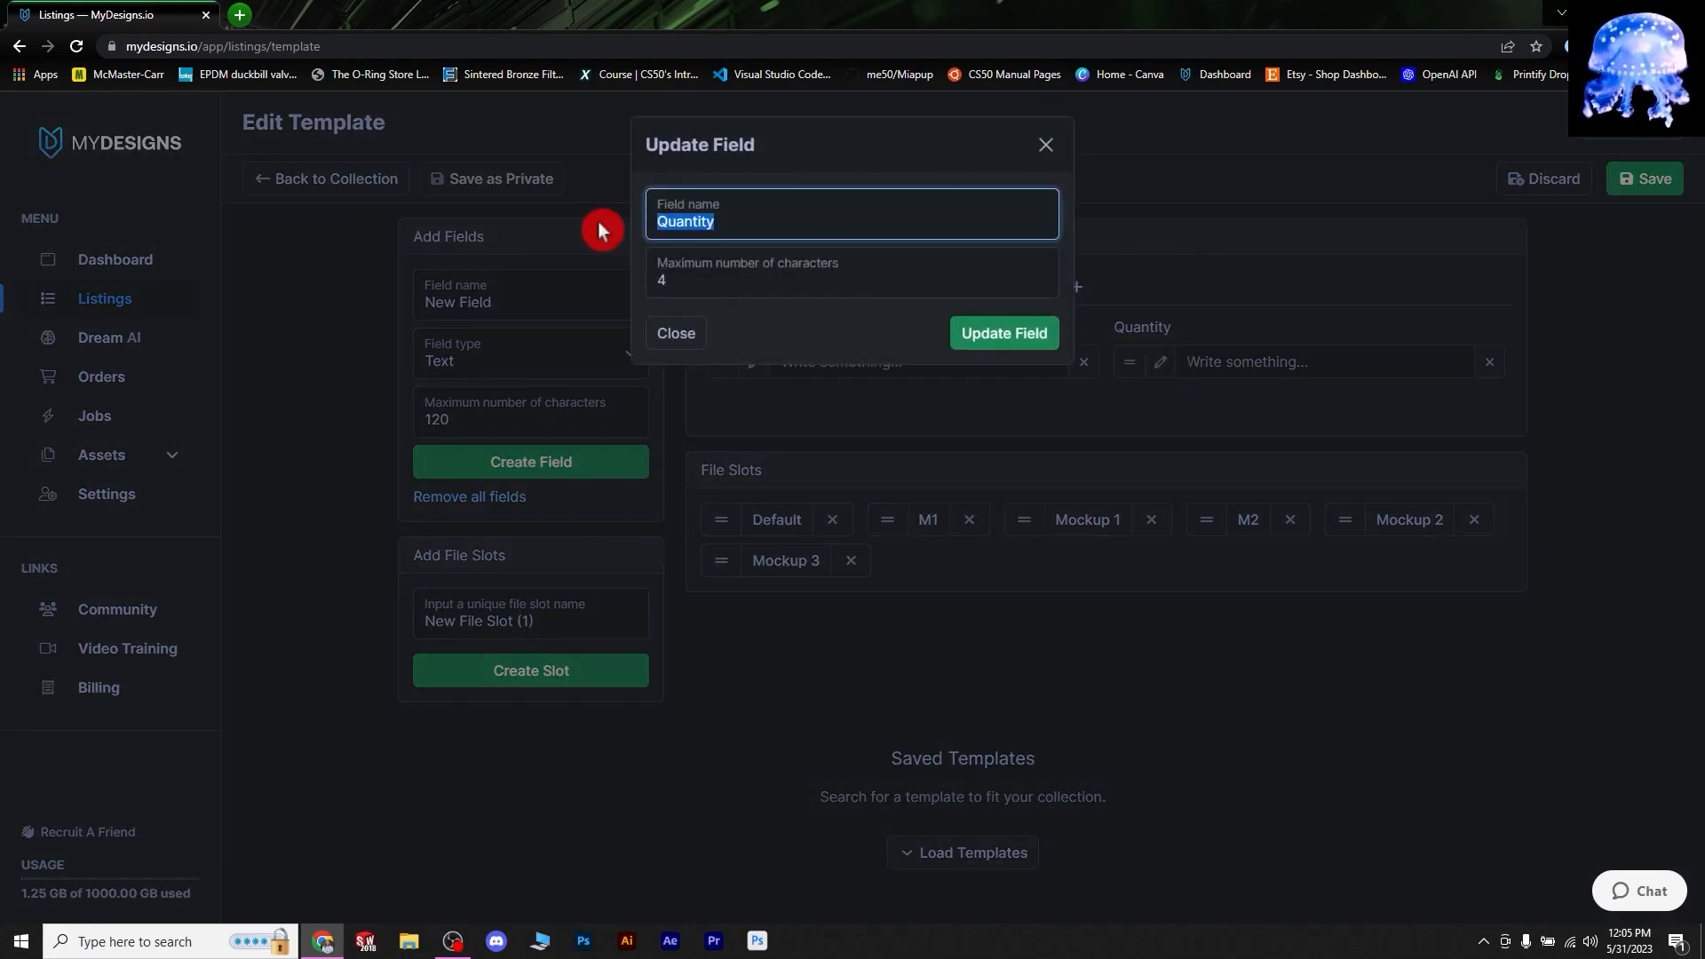
pyautogui.write('QTY')
pyautogui.click(1004, 339)
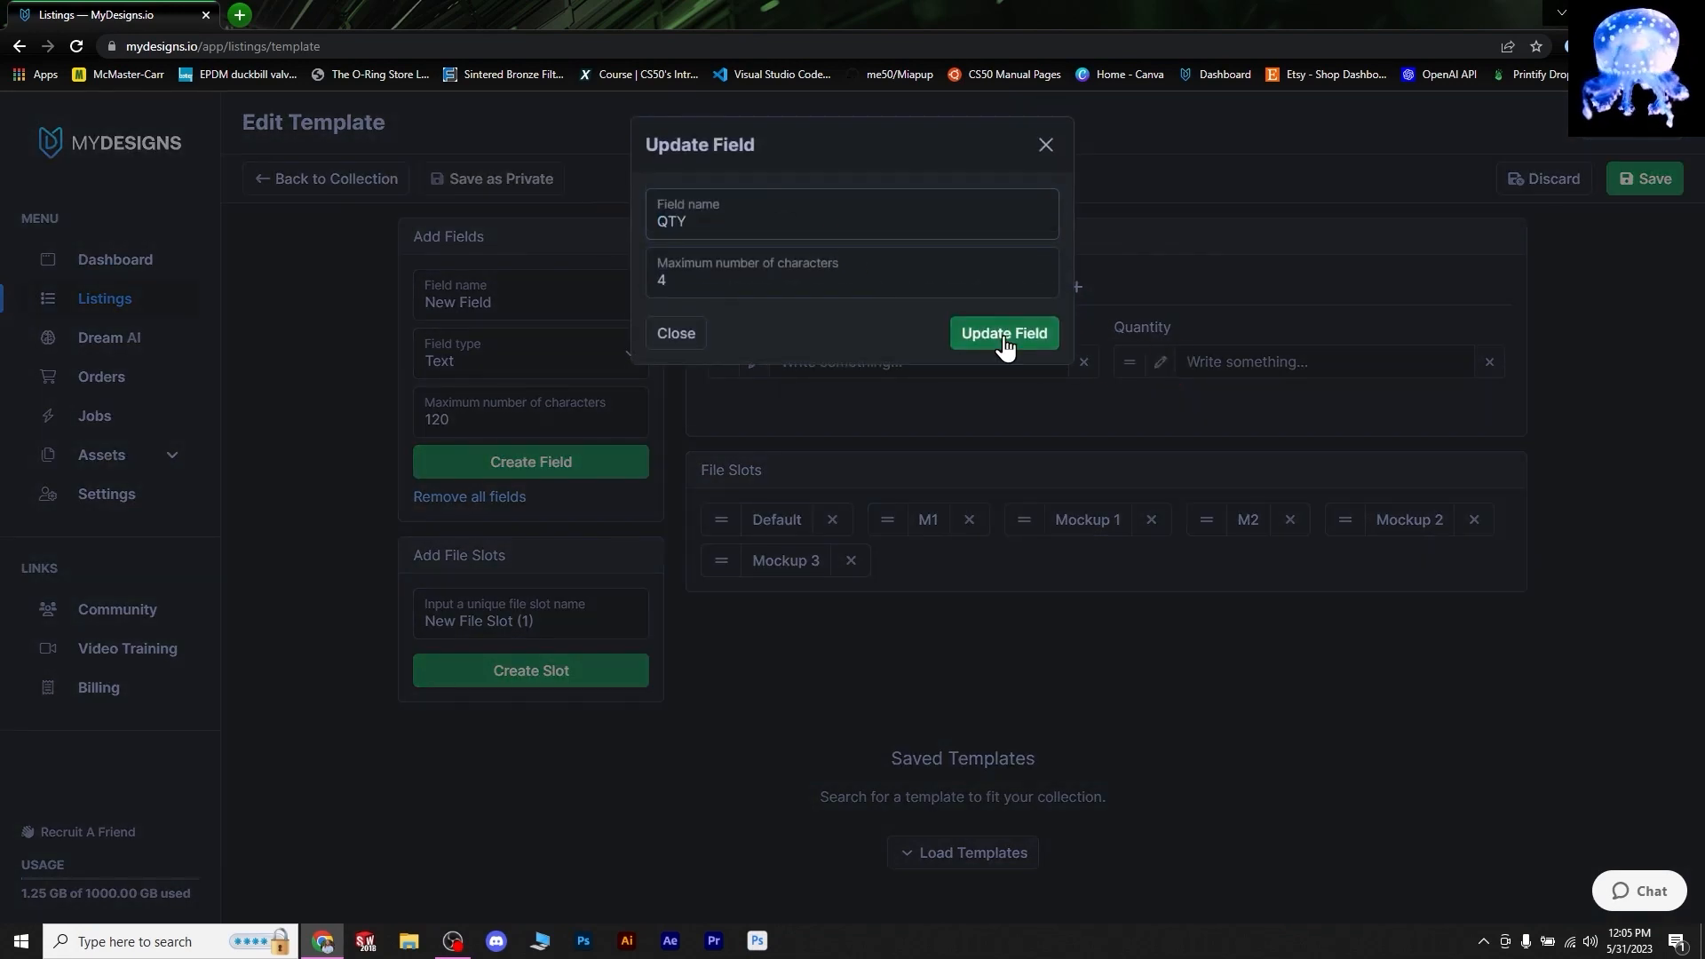
pyautogui.click(1648, 198)
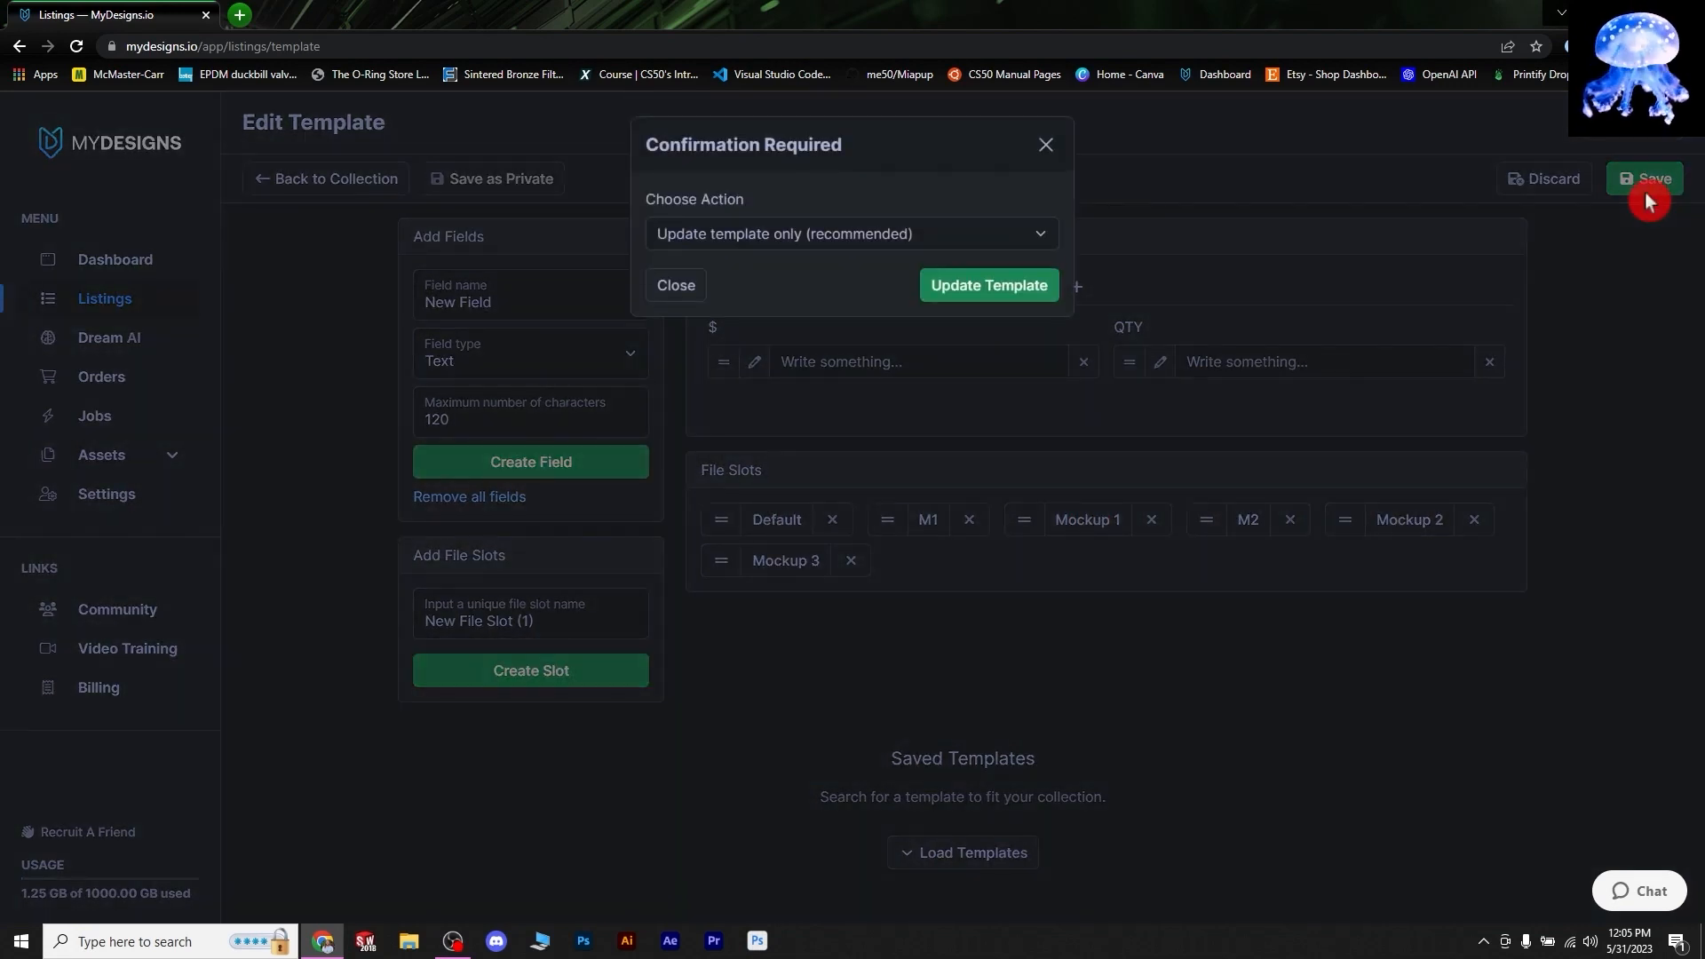
pyautogui.click(989, 285)
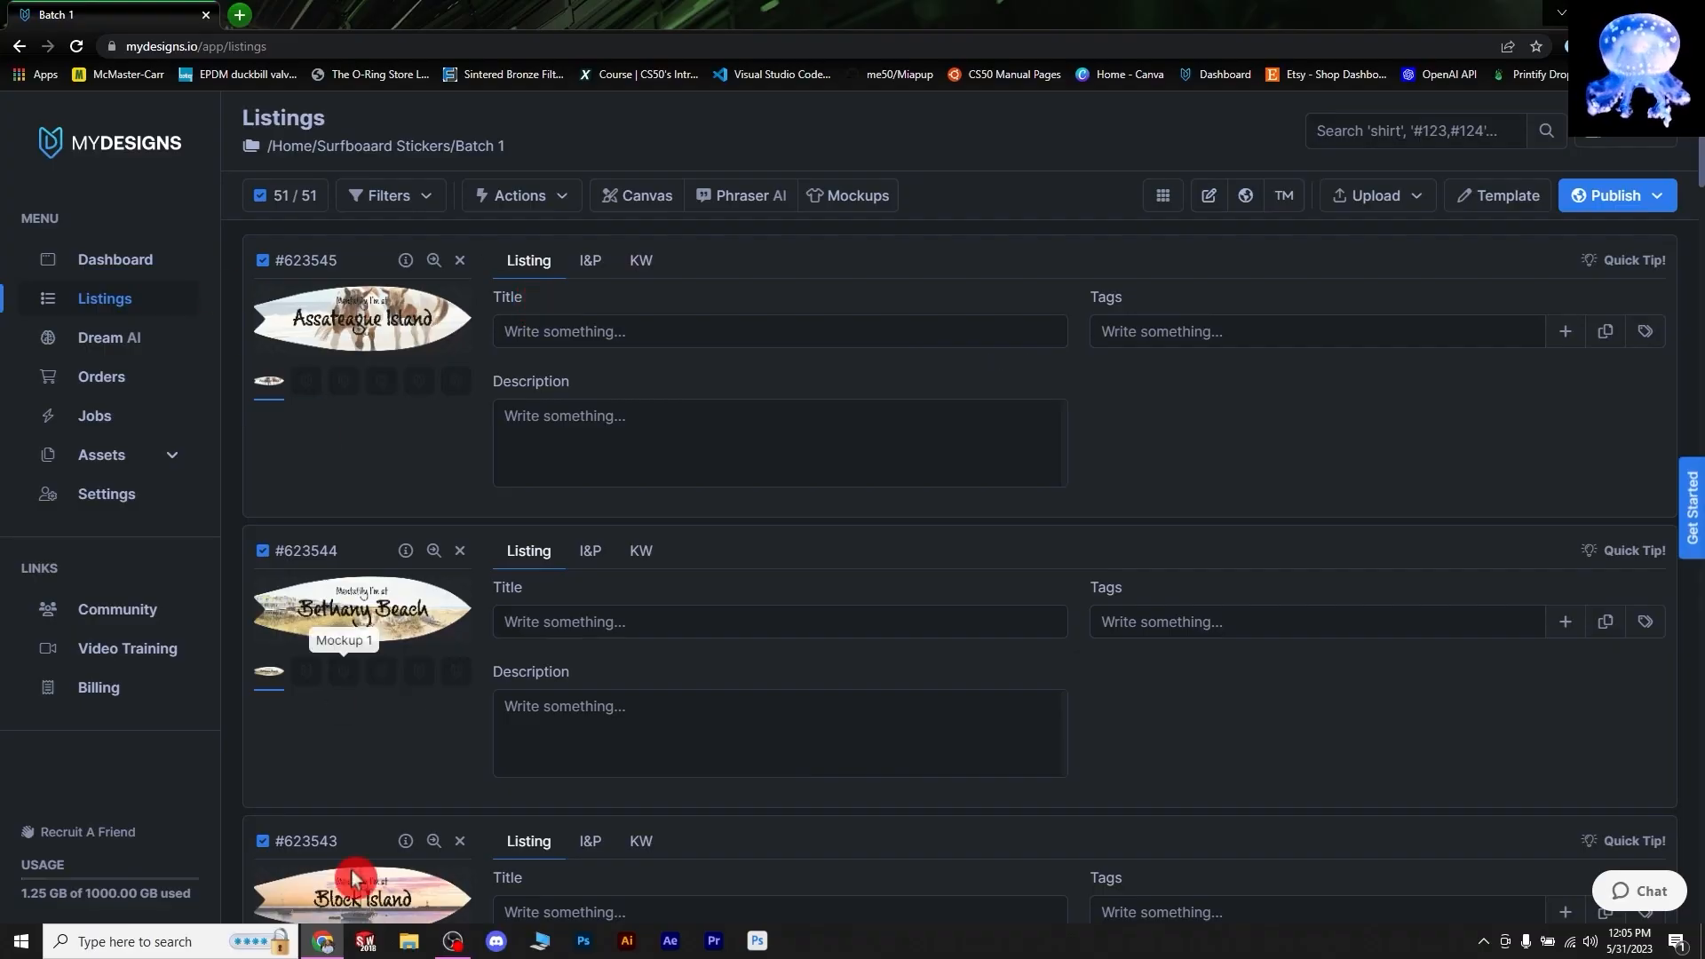
pyautogui.click(276, 246)
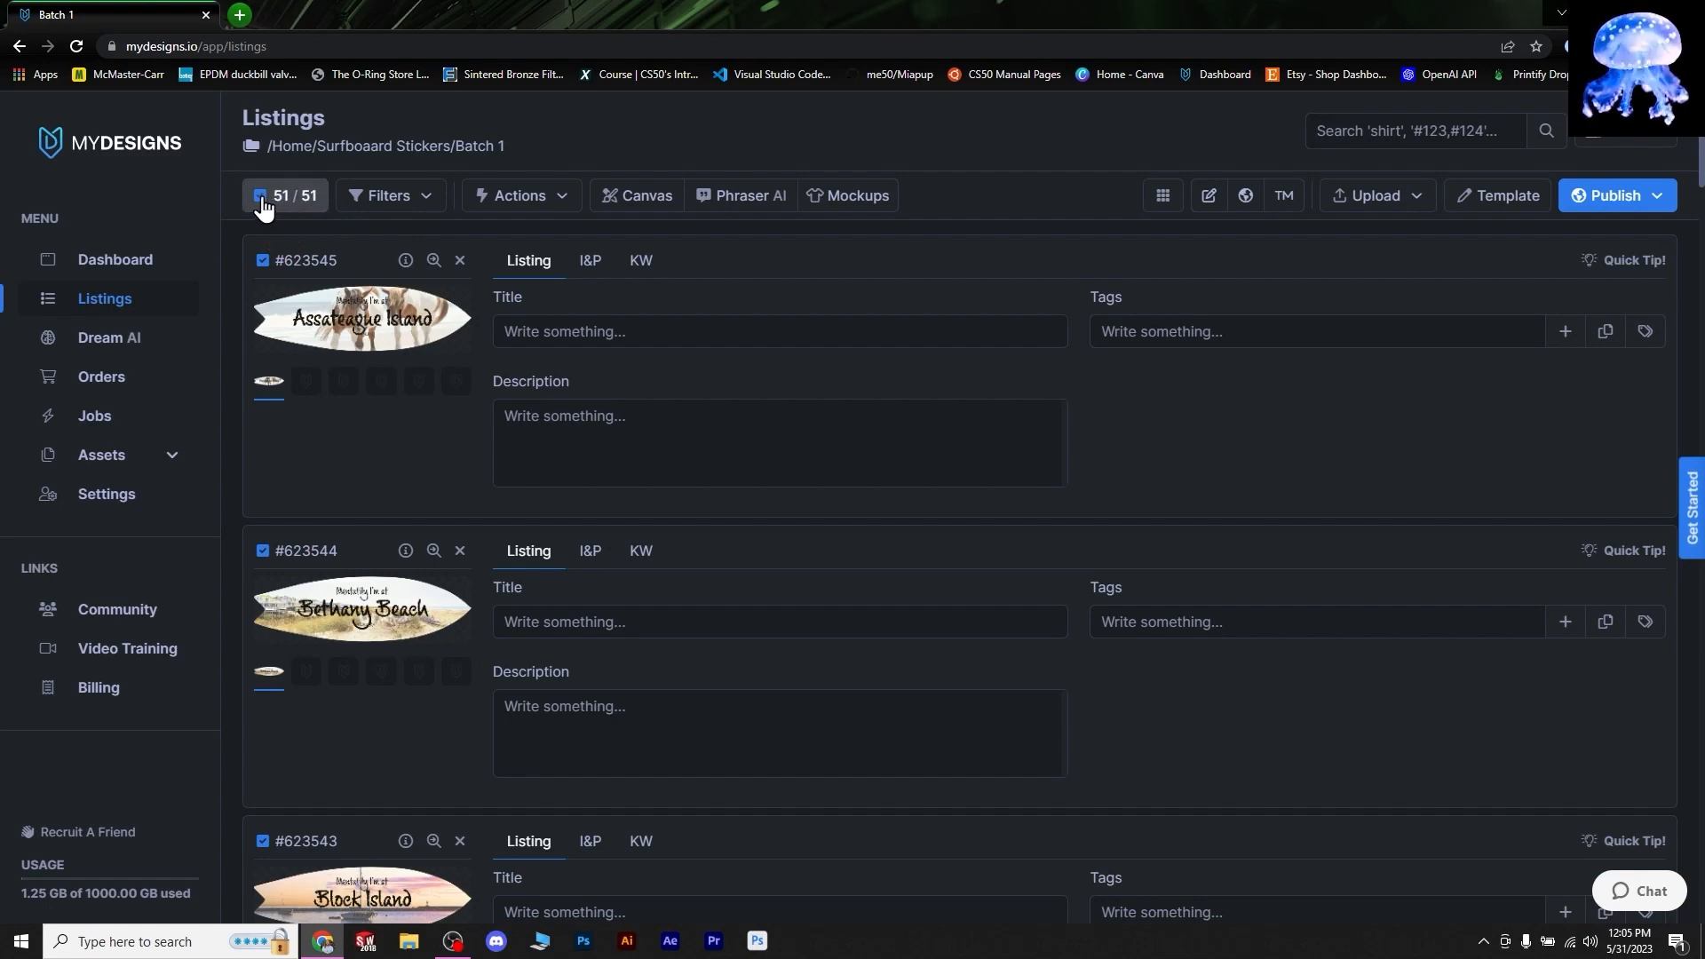
pyautogui.click(263, 204)
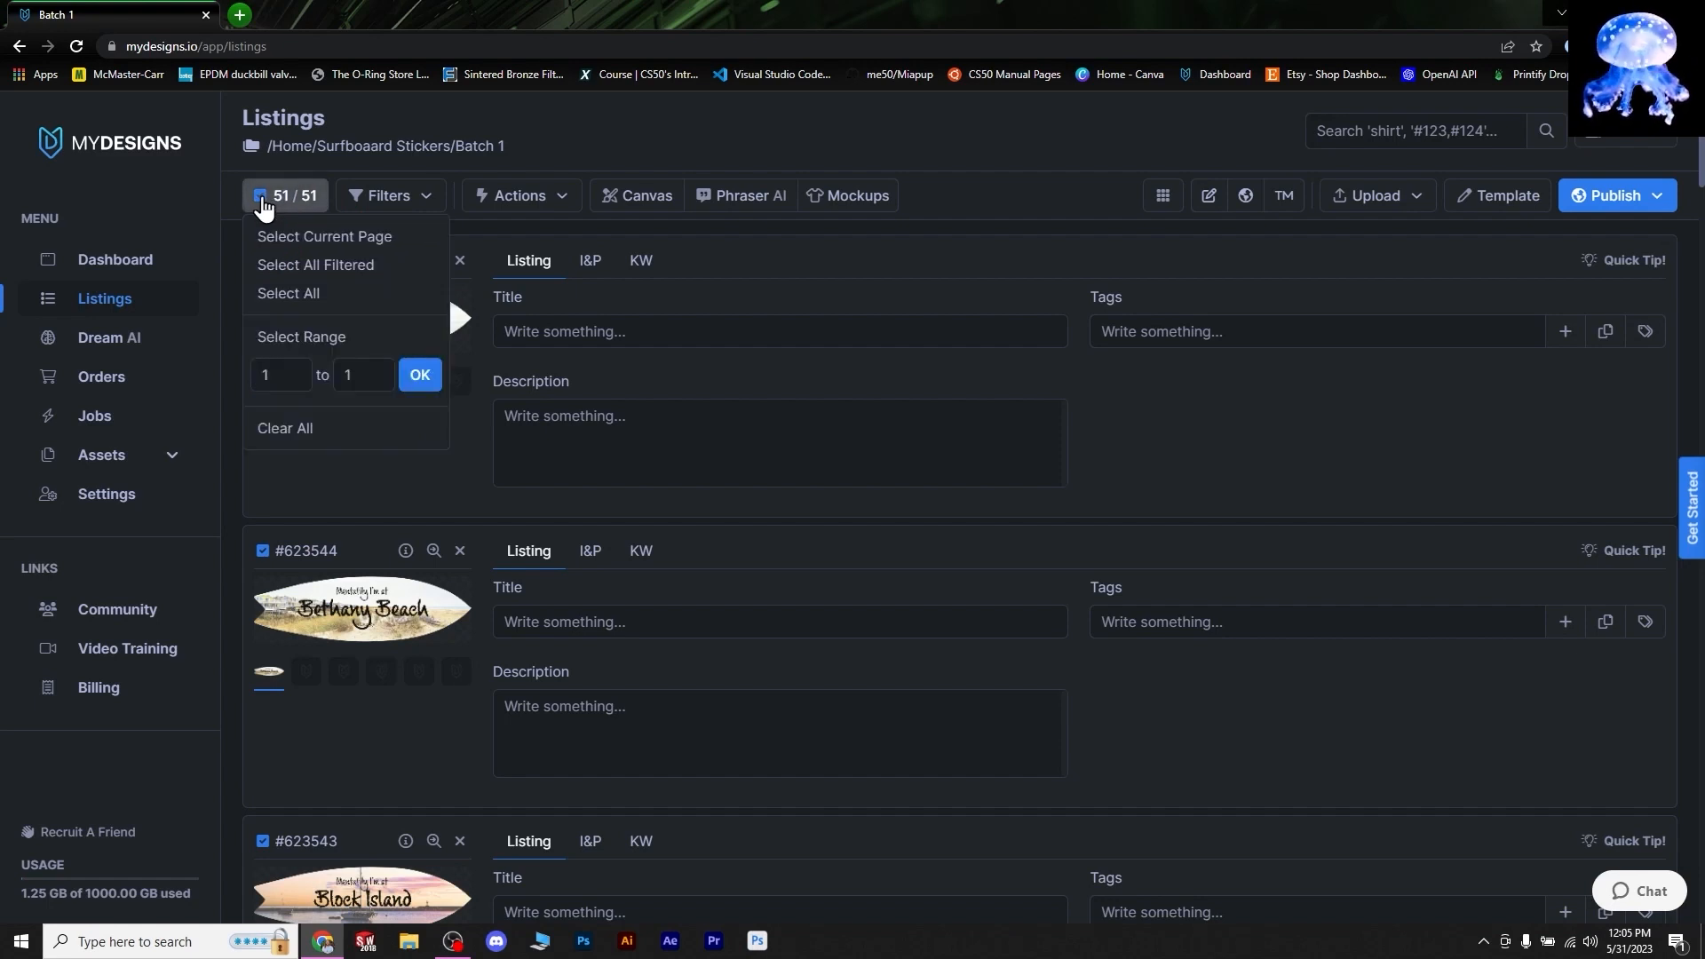
pyautogui.click(359, 379)
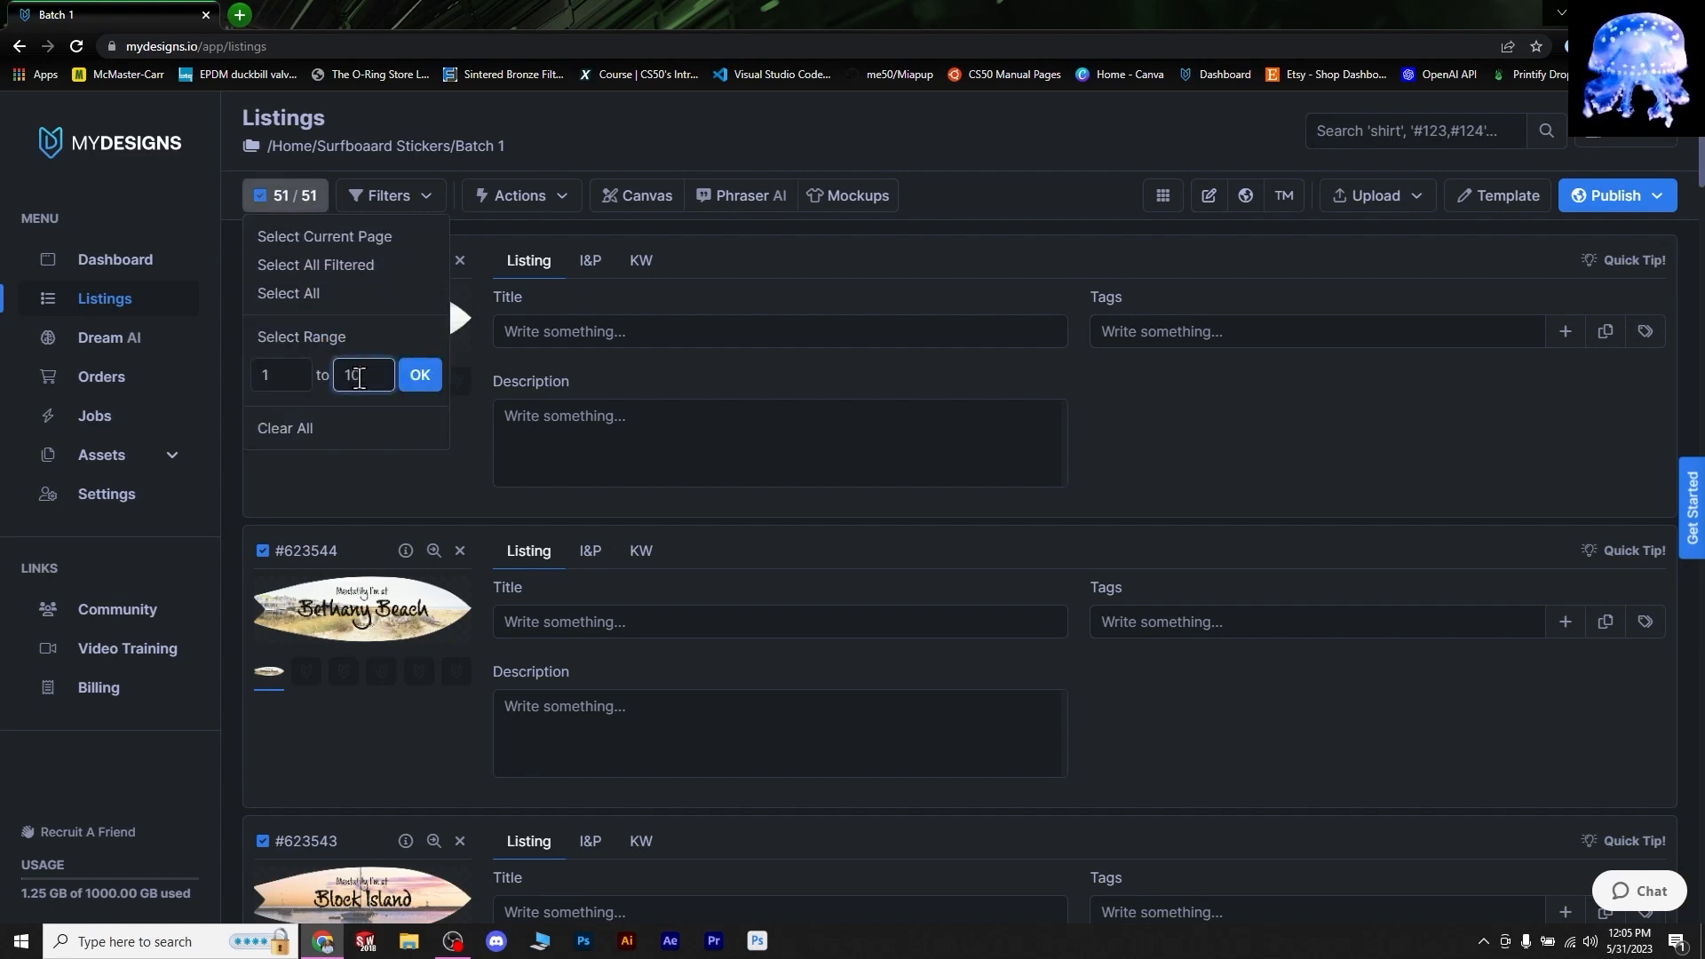
pyautogui.write('0')
pyautogui.click(420, 375)
pyautogui.scroll(-20, 400, 654)
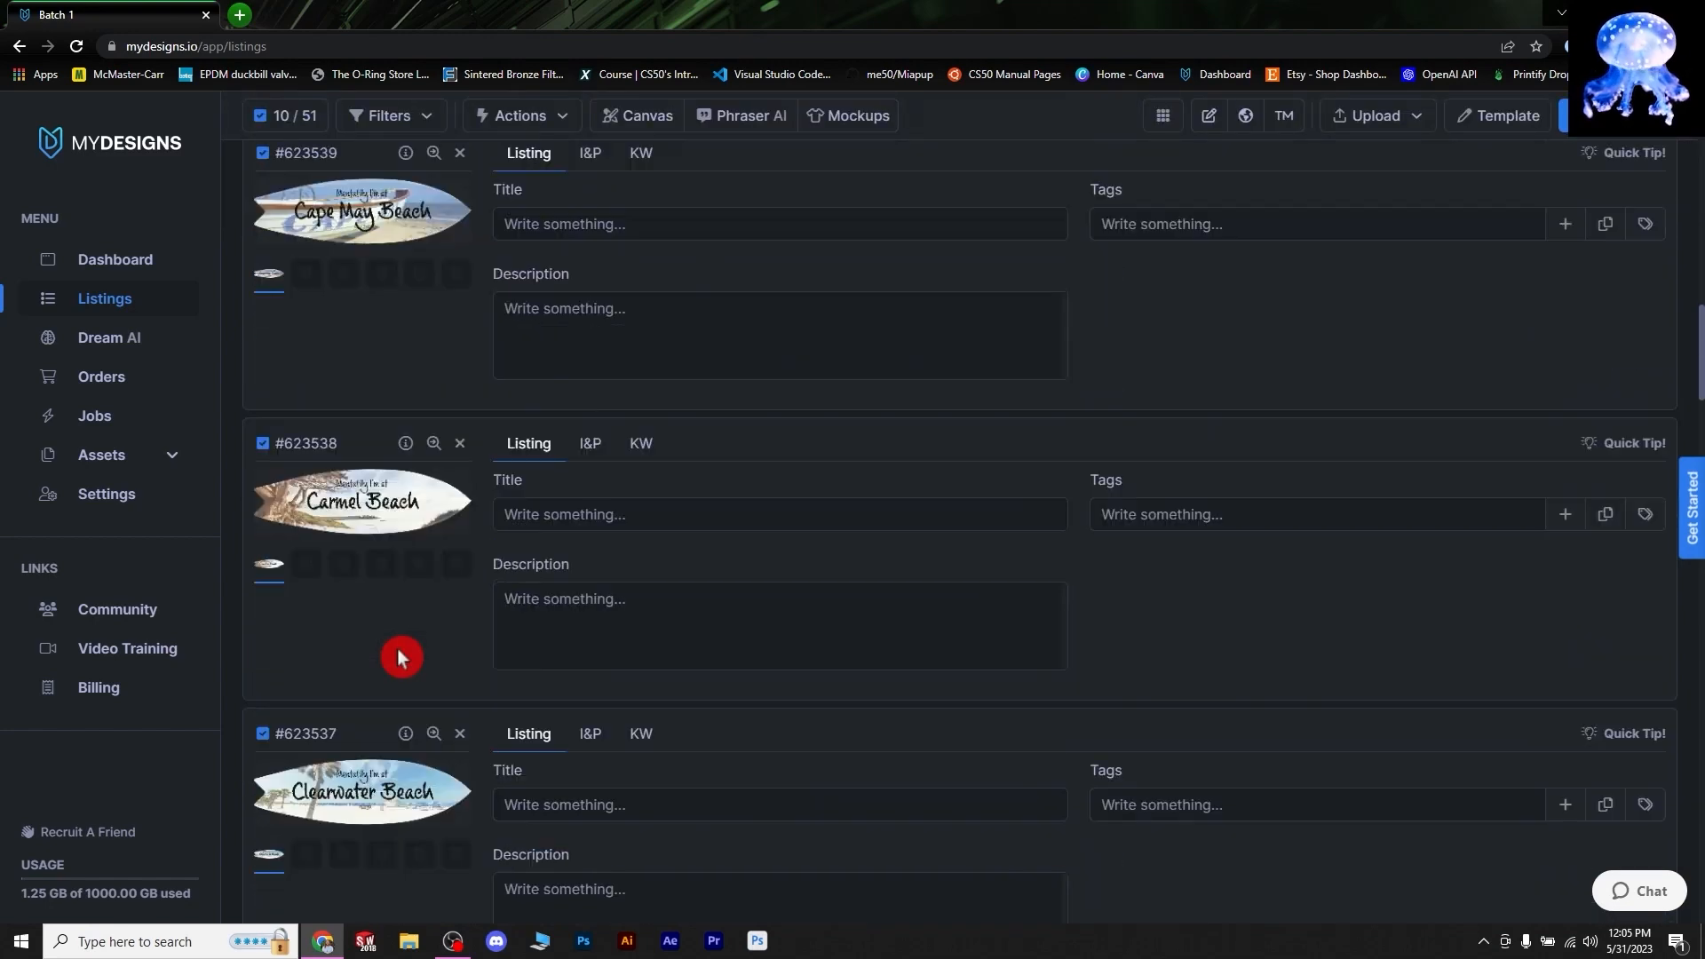
pyautogui.scroll(-7, 409, 672)
pyautogui.scroll(4, 336, 311)
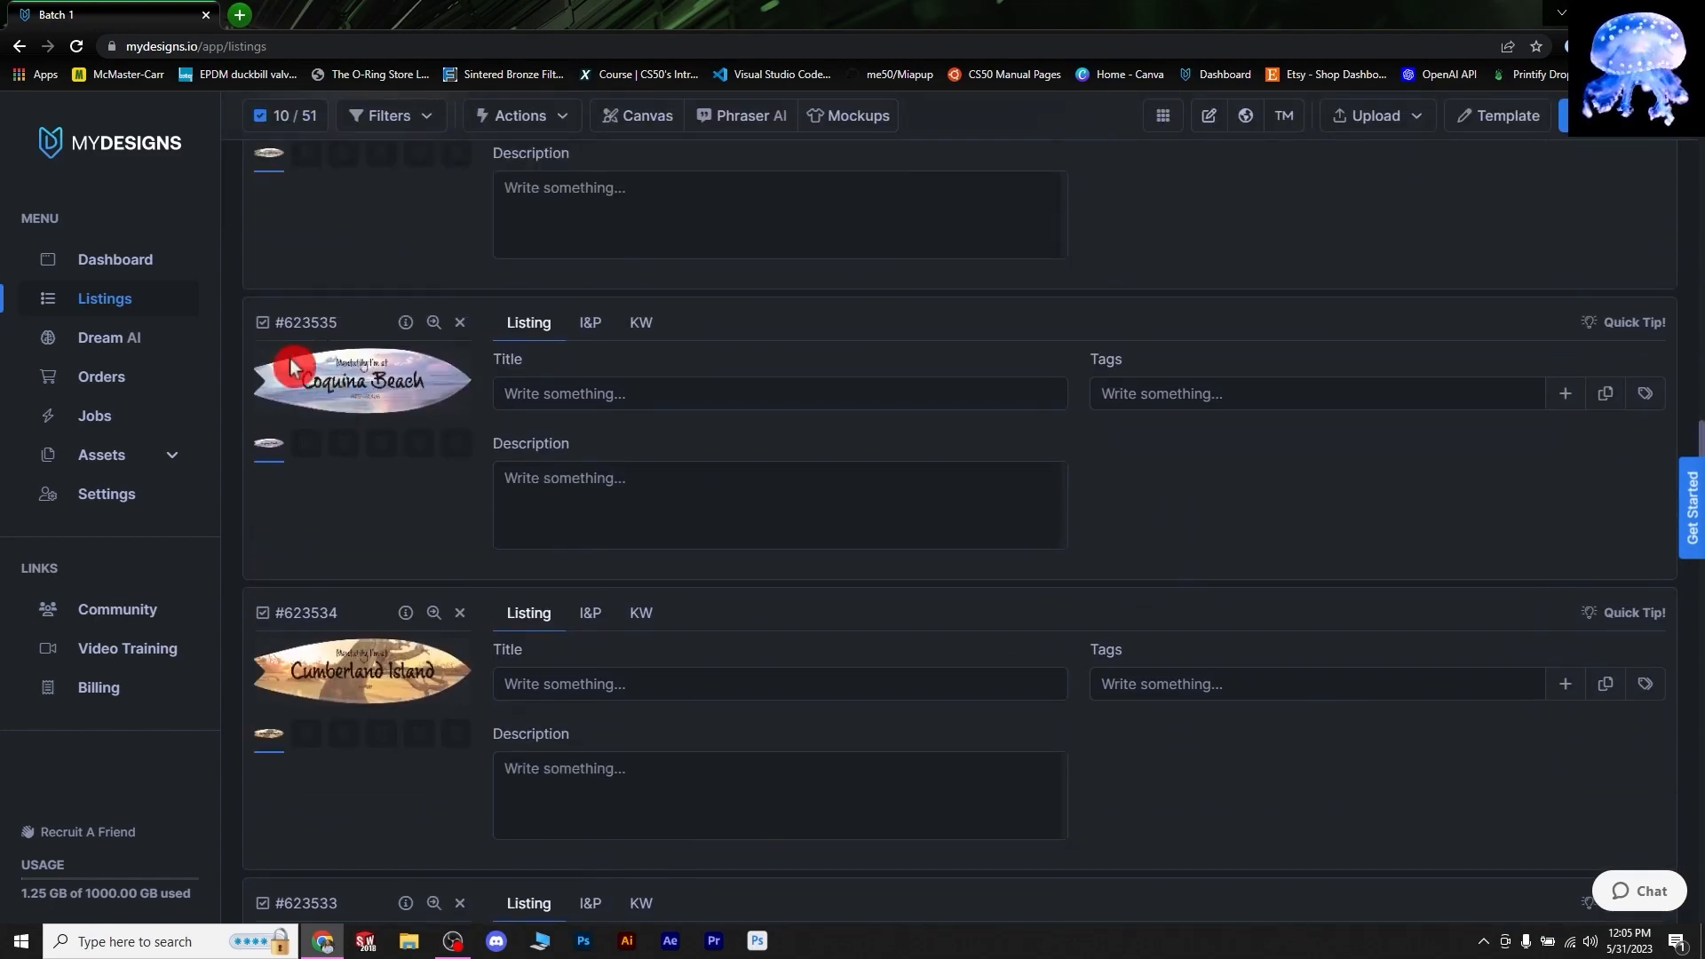
pyautogui.scroll(-3, 333, 626)
pyautogui.scroll(20, 424, 449)
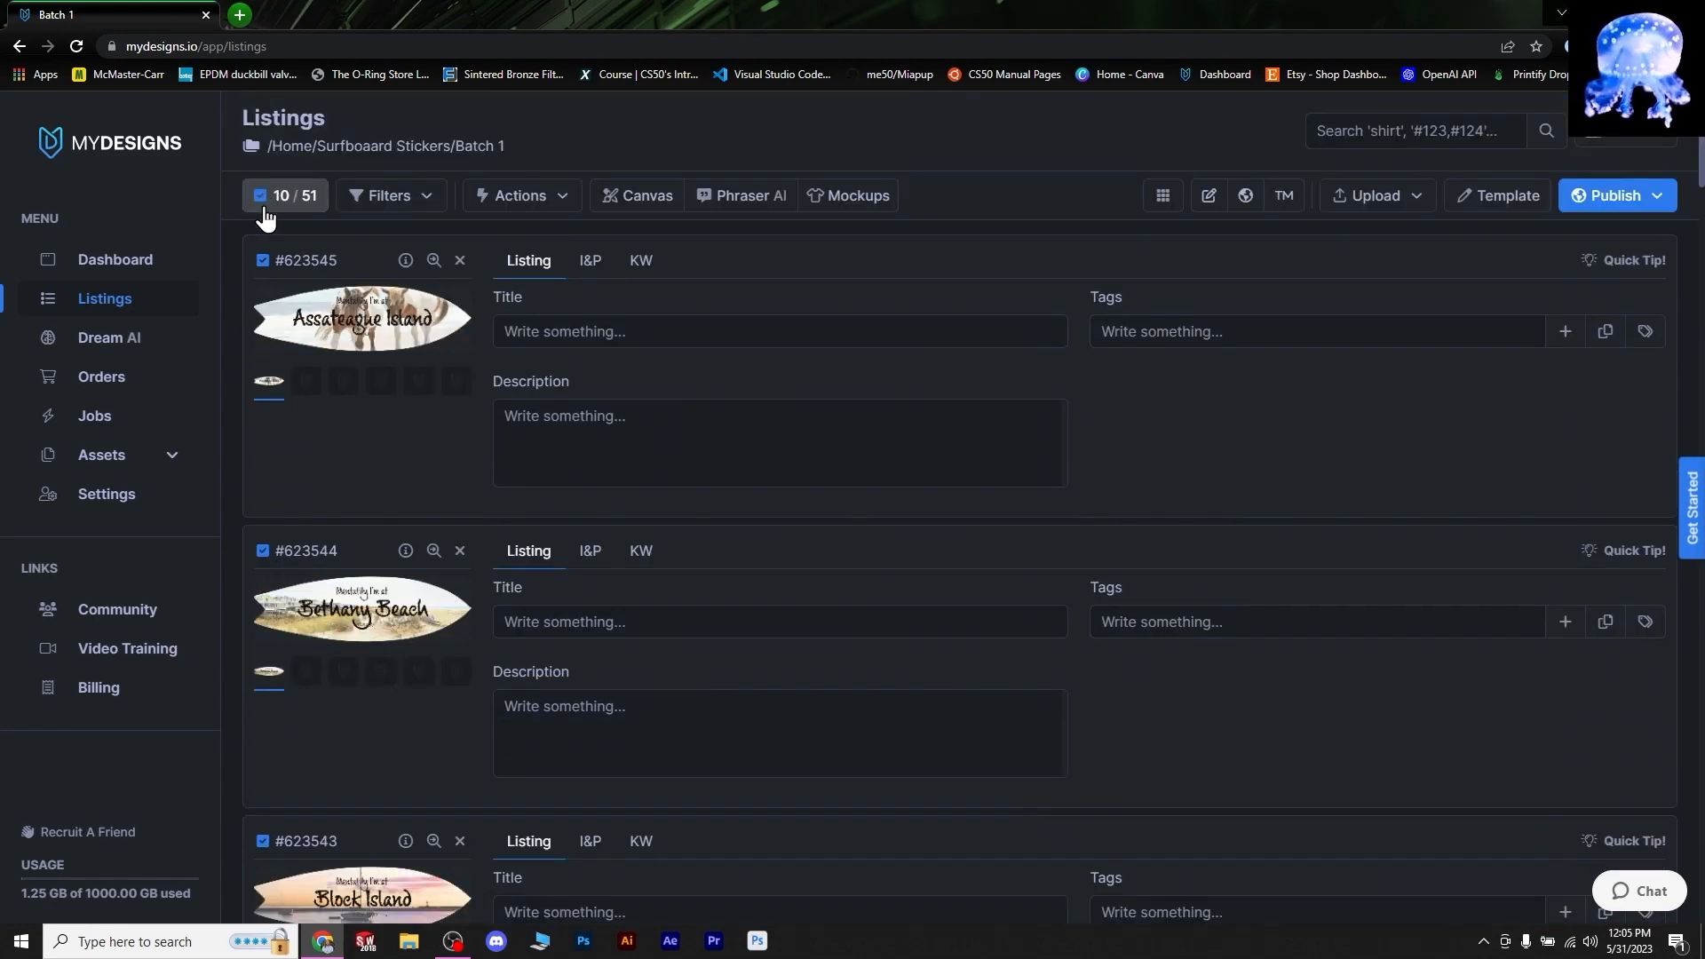
pyautogui.click(257, 200)
pyautogui.click(266, 205)
pyautogui.click(266, 204)
pyautogui.click(322, 428)
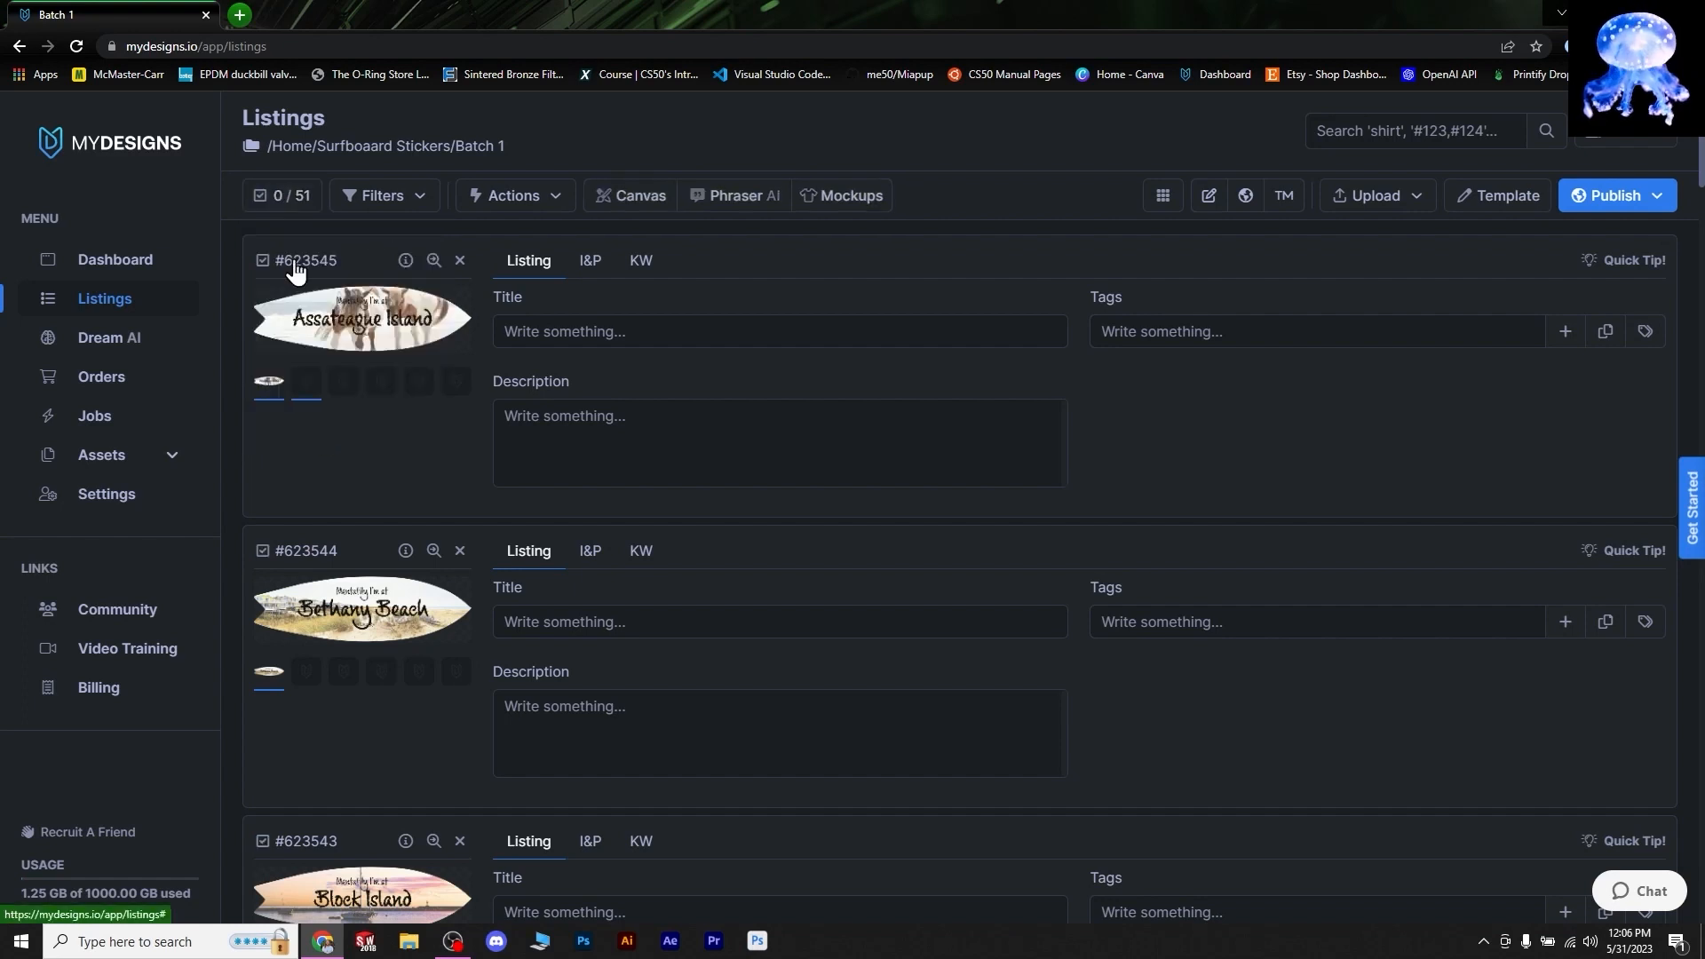
pyautogui.click(262, 260)
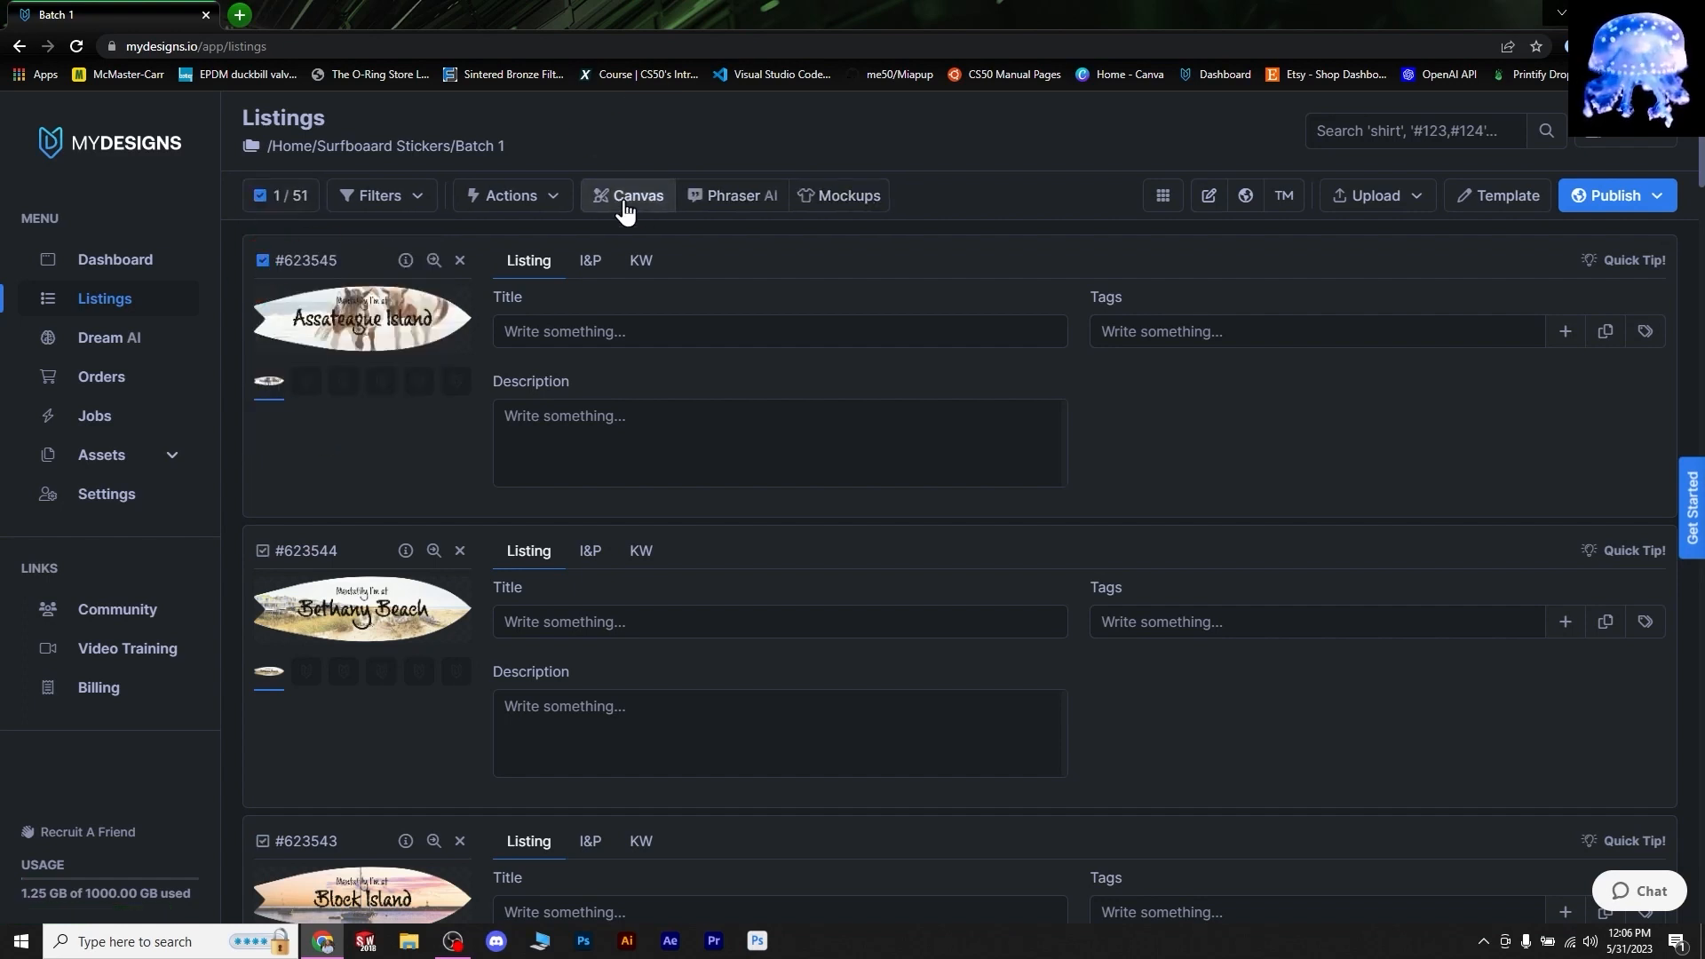
pyautogui.scroll(-4, 267, 640)
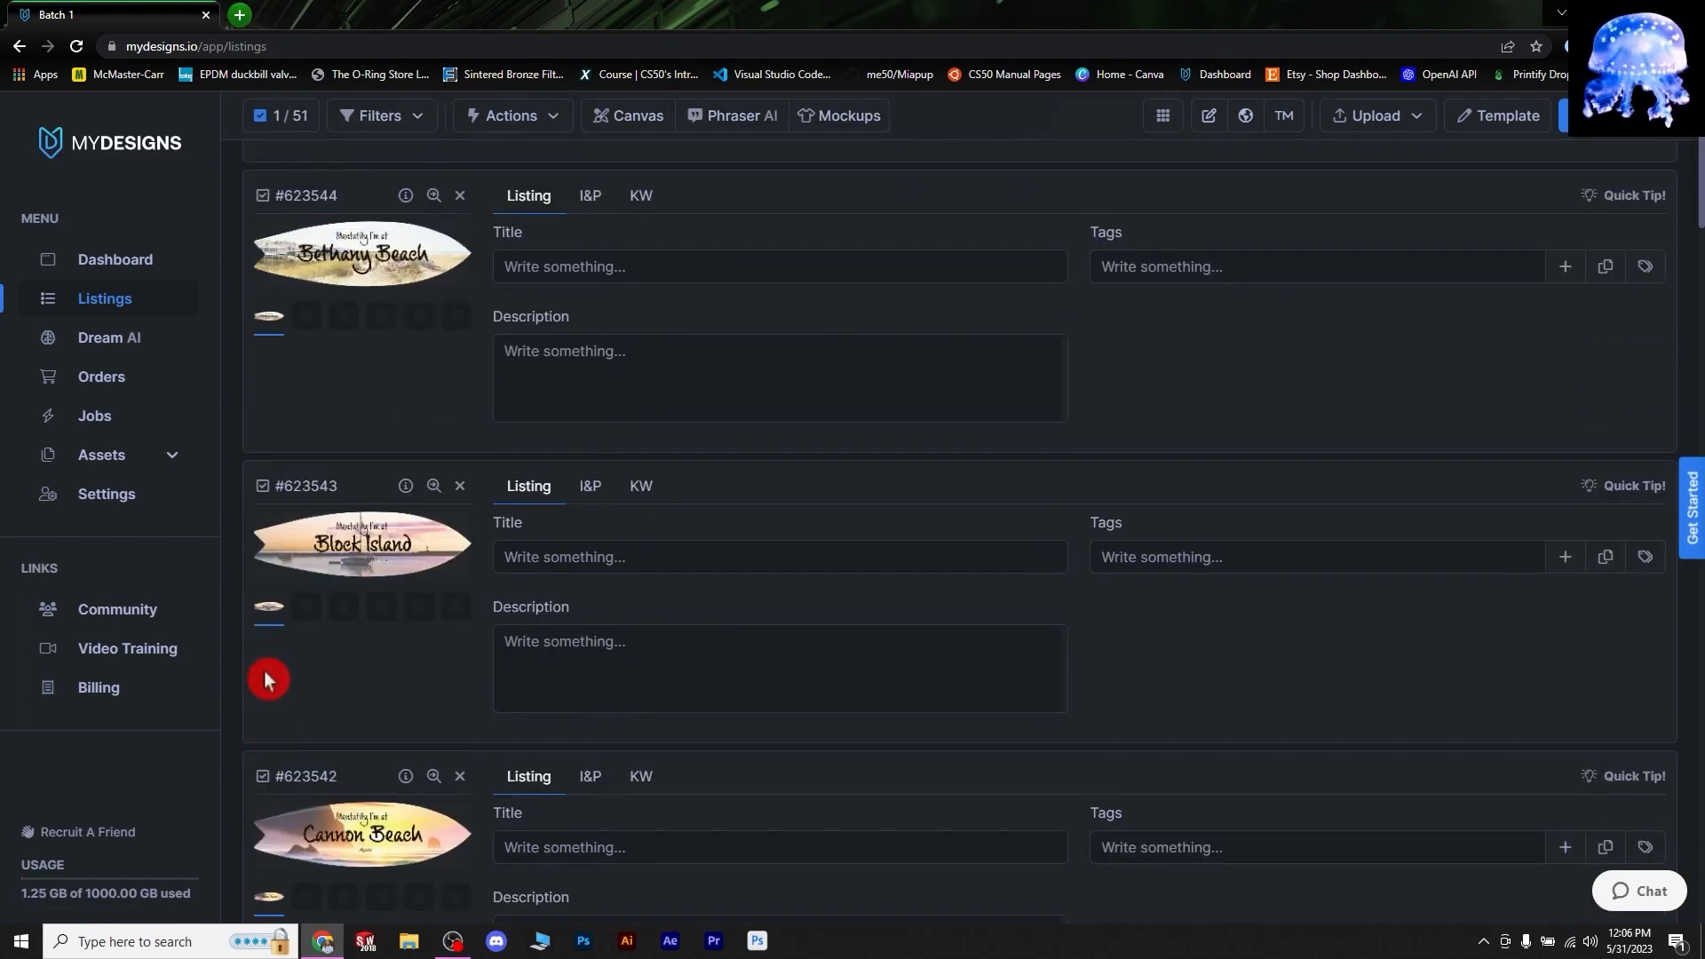
pyautogui.click(261, 779)
pyautogui.scroll(4, 631, 444)
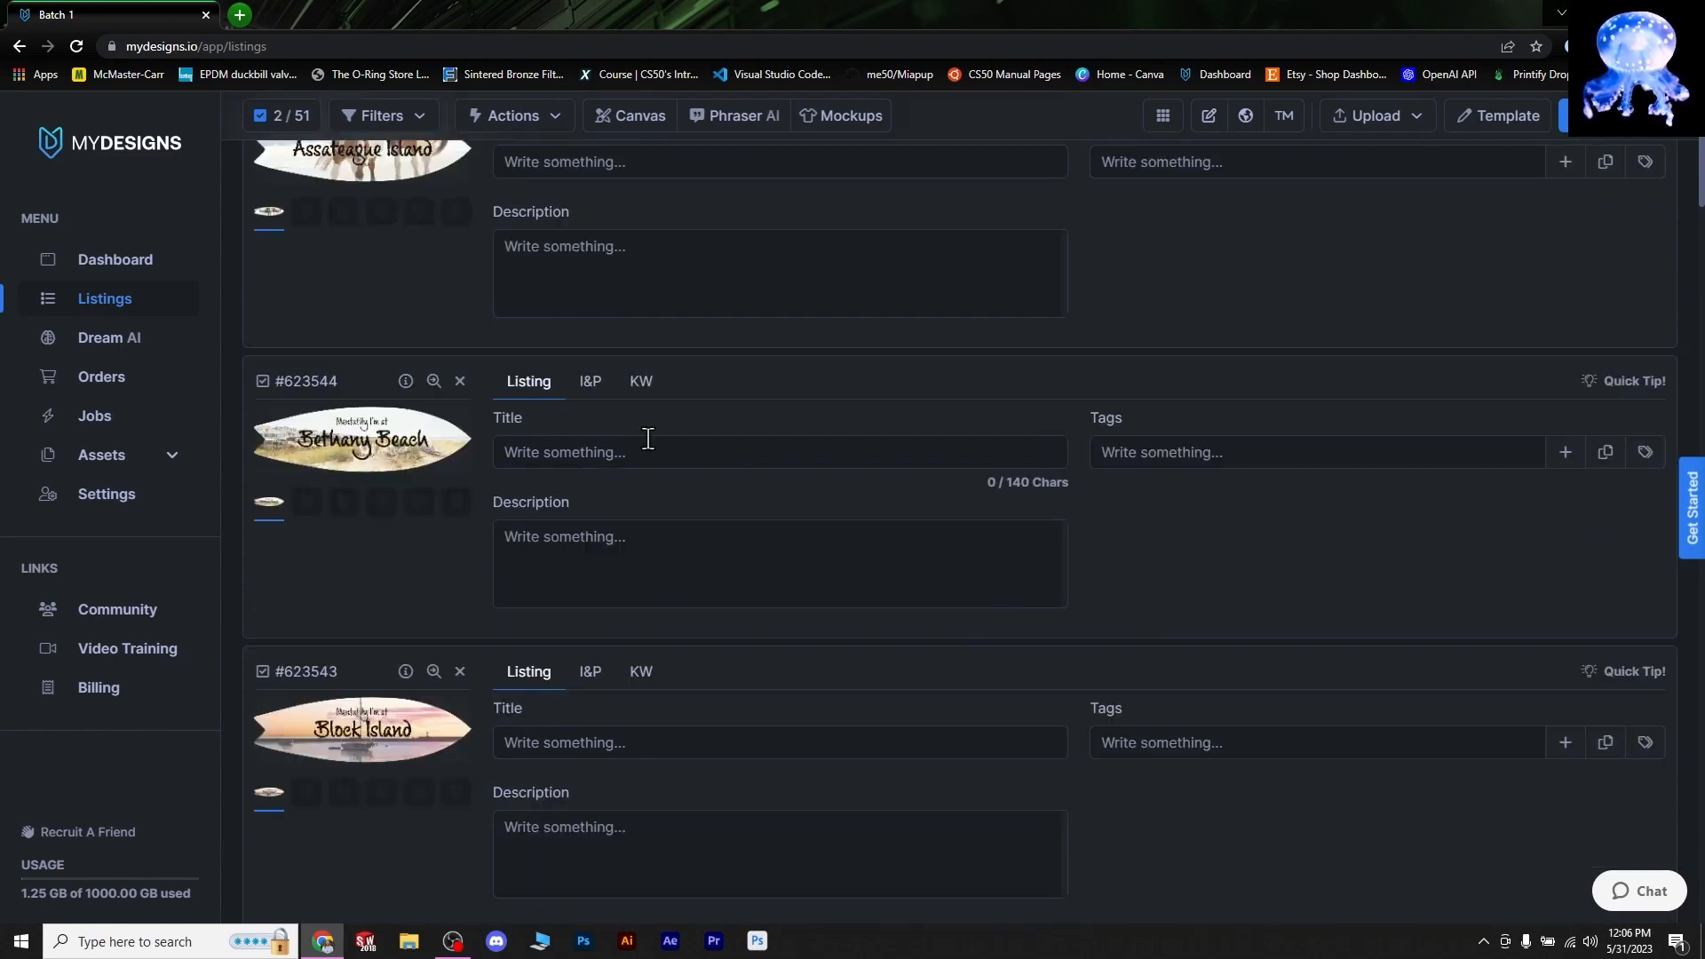
pyautogui.click(273, 204)
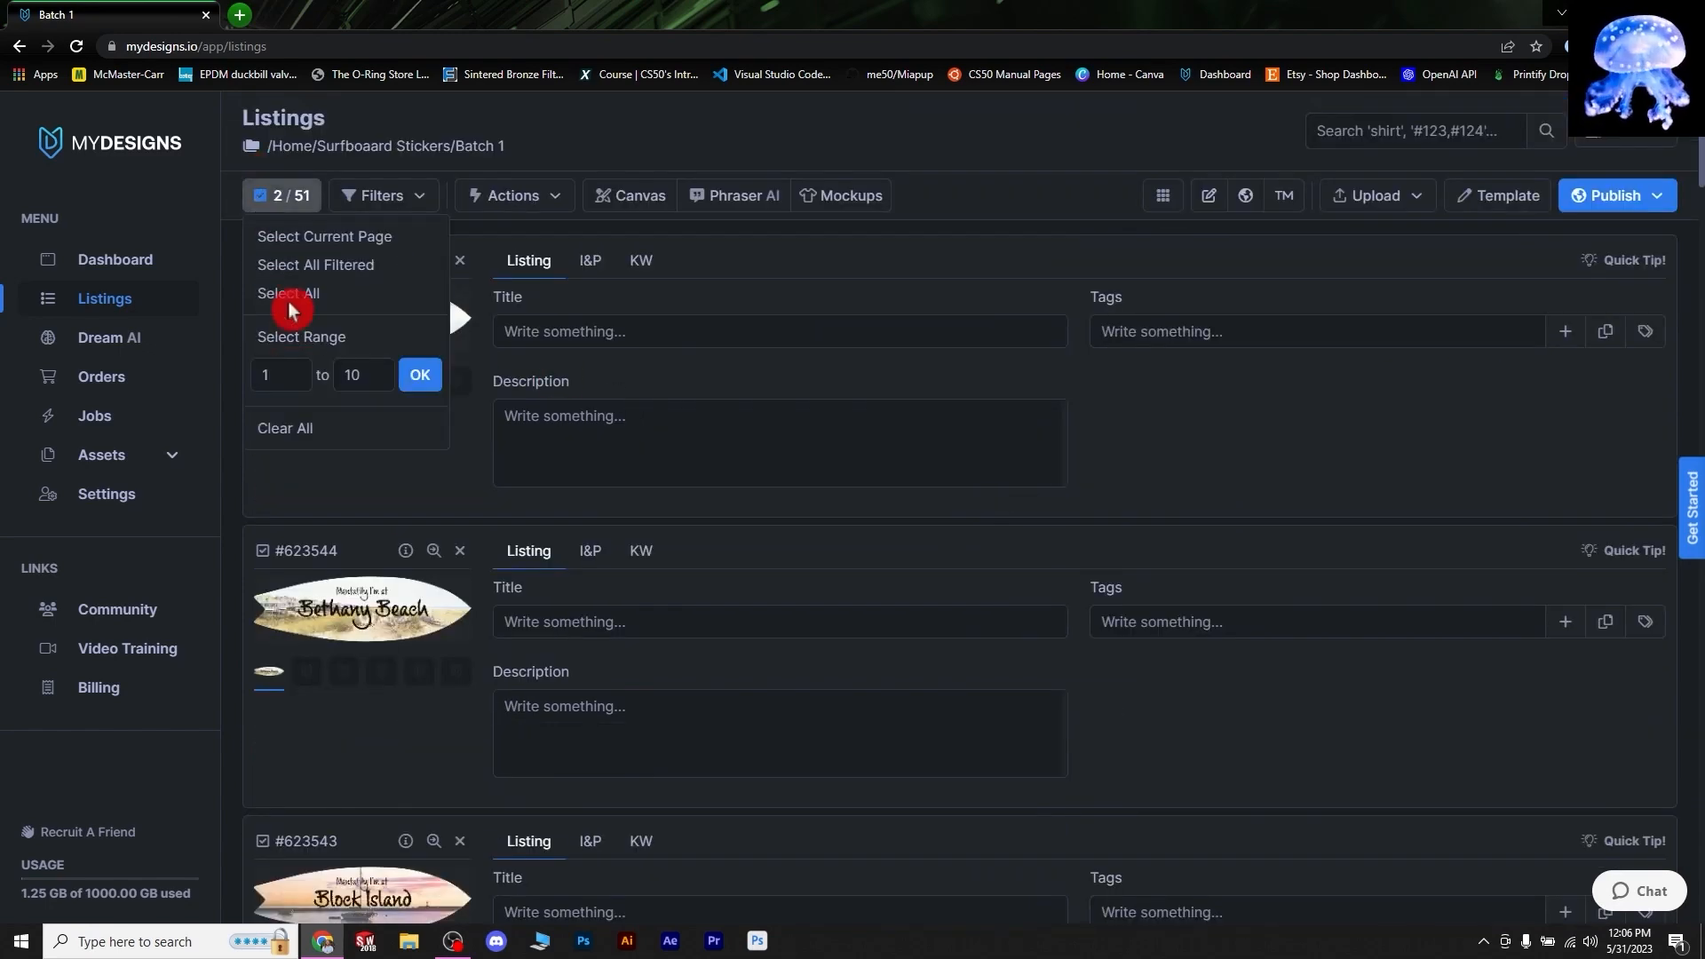
pyautogui.click(287, 290)
pyautogui.click(300, 207)
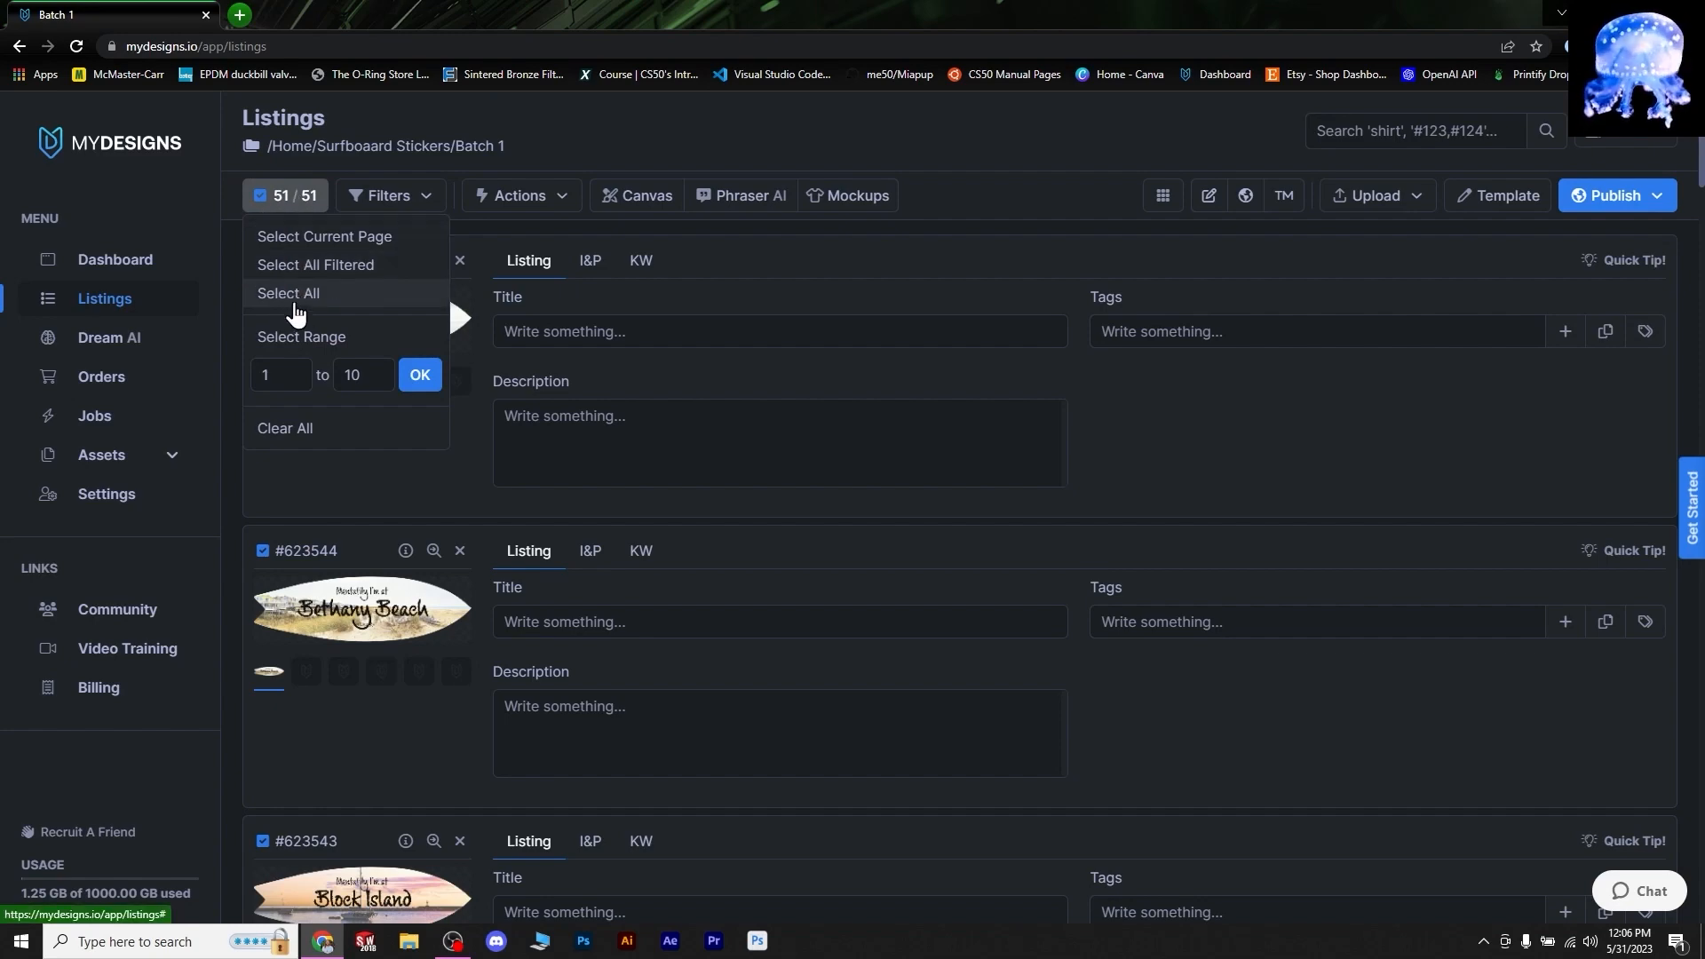
pyautogui.click(267, 213)
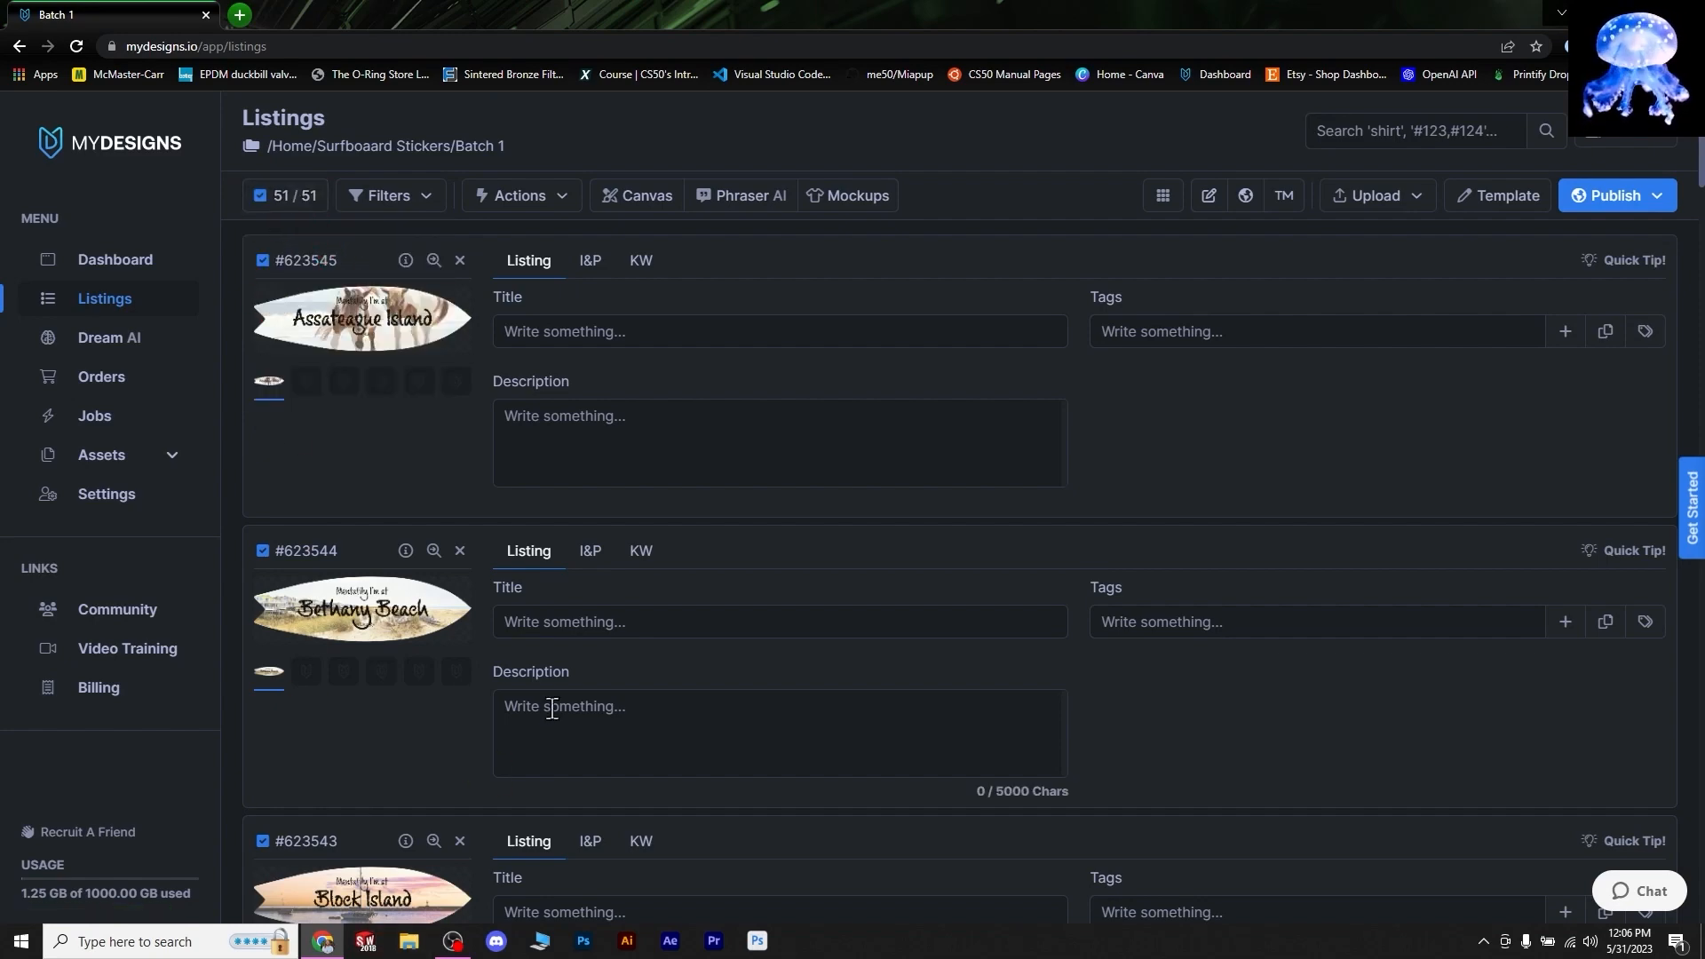
pyautogui.scroll(-6, 642, 636)
pyautogui.scroll(-20, 744, 605)
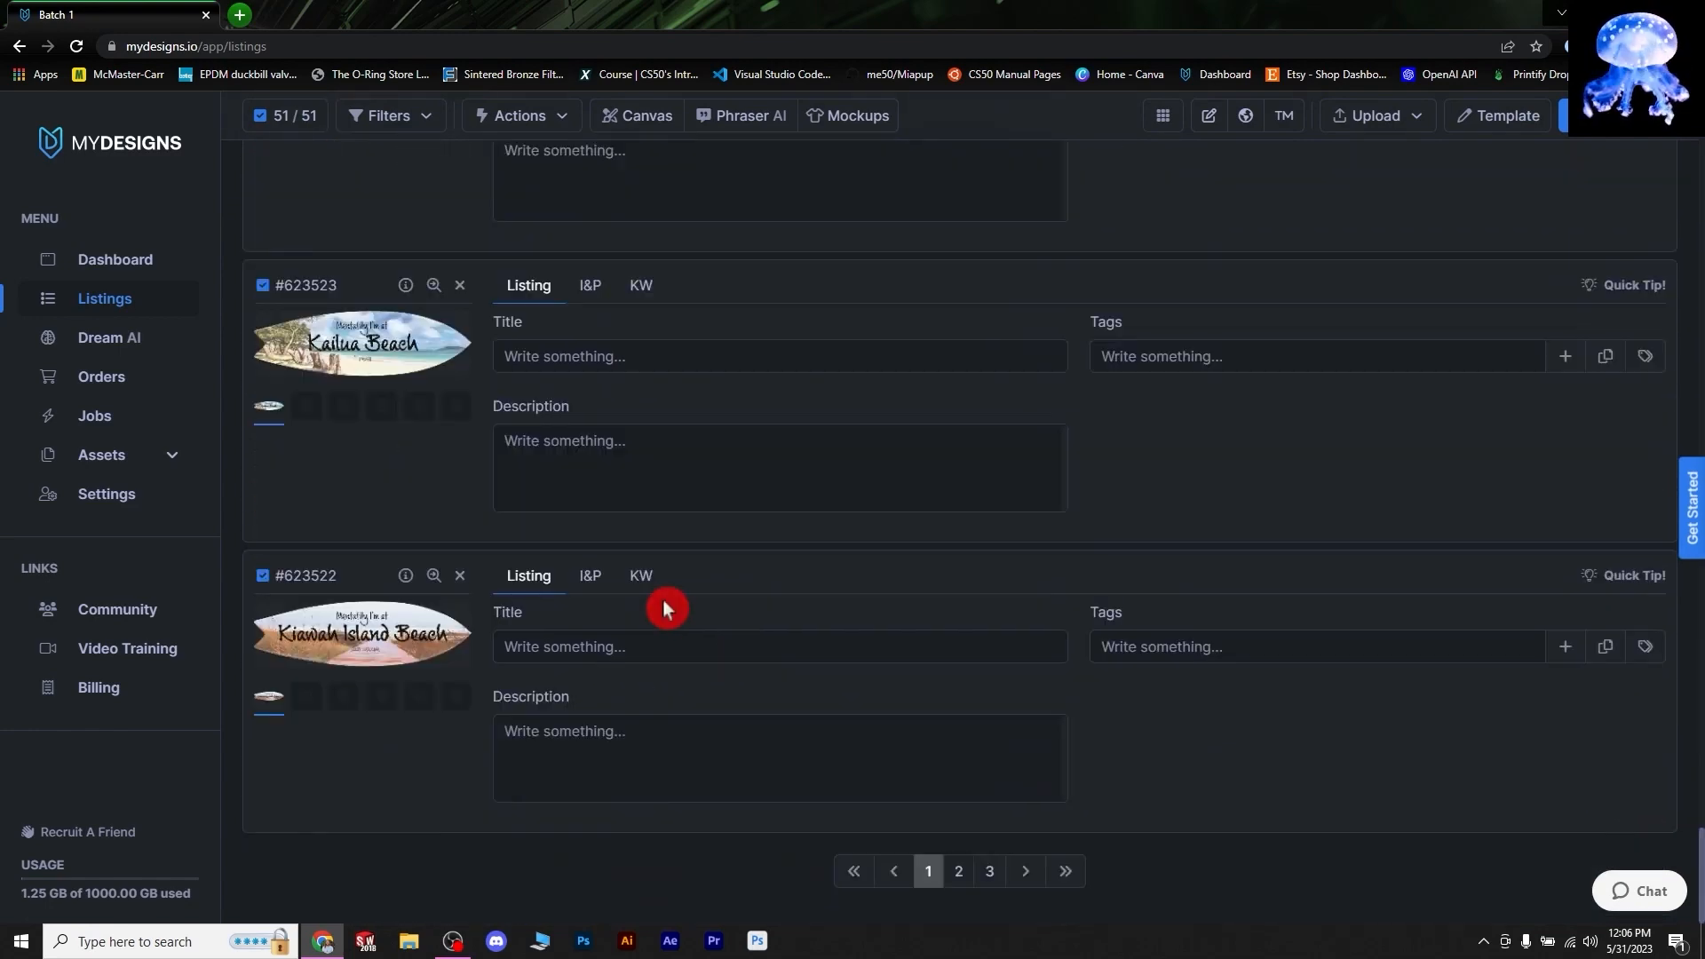
pyautogui.click(960, 875)
pyautogui.click(989, 871)
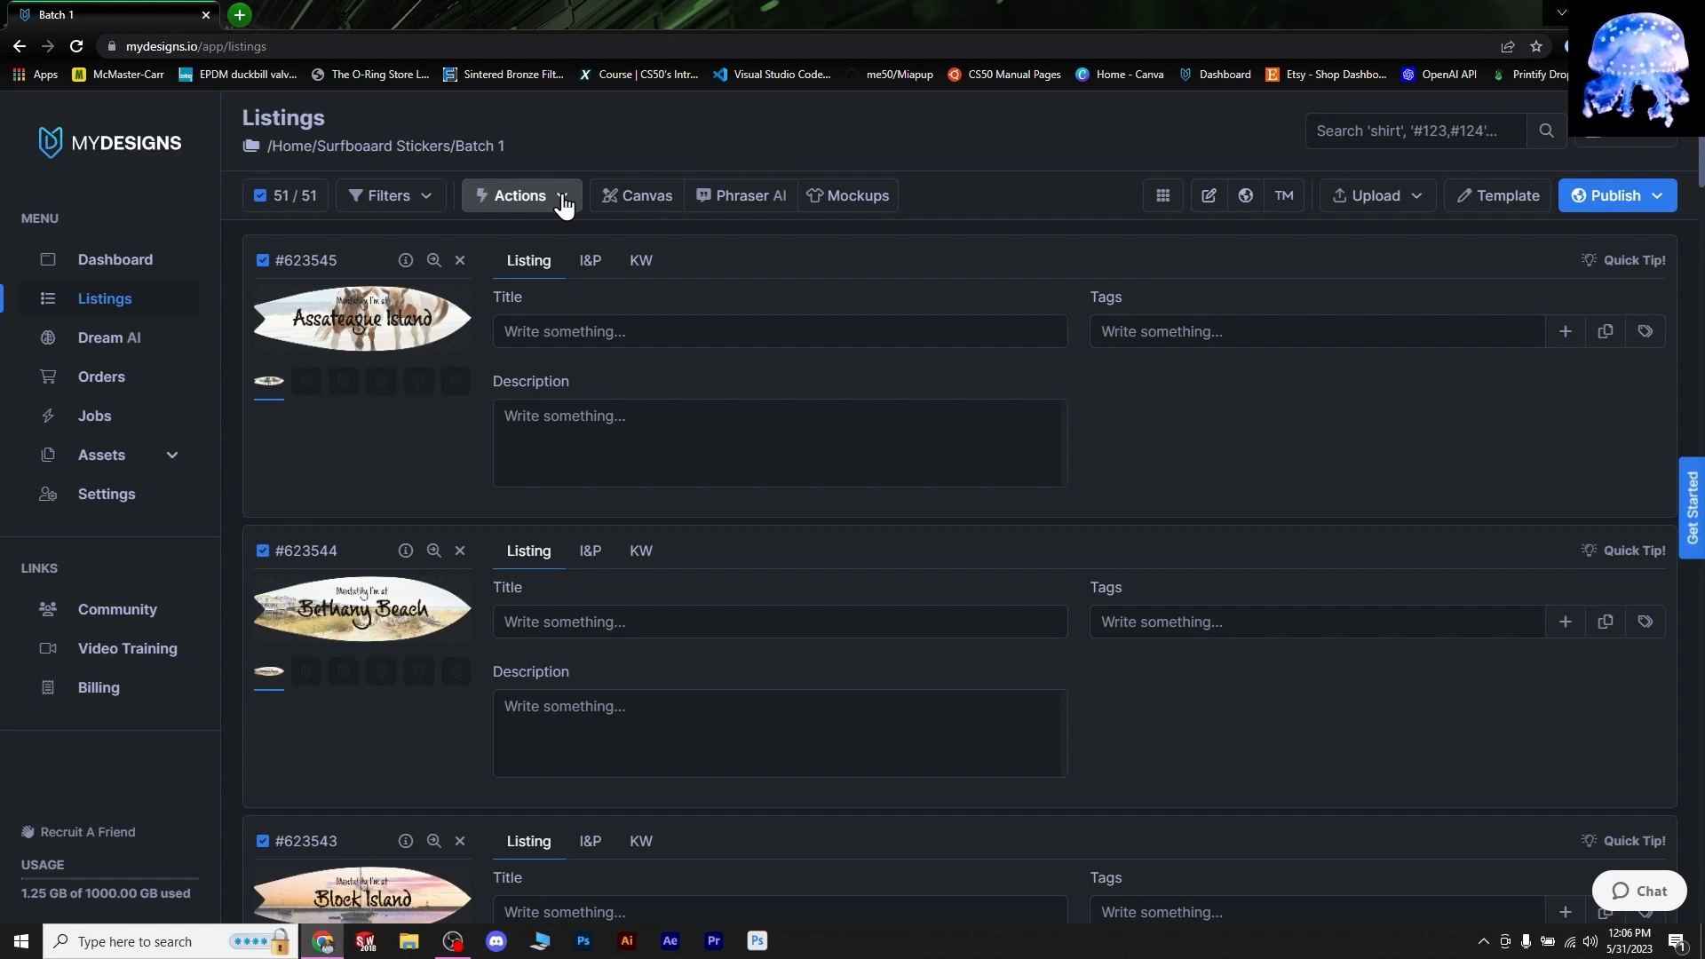
# - Start Edit in Bulk from the Actions menu for all 51 listings and show its Field choices
pyautogui.click(564, 203)
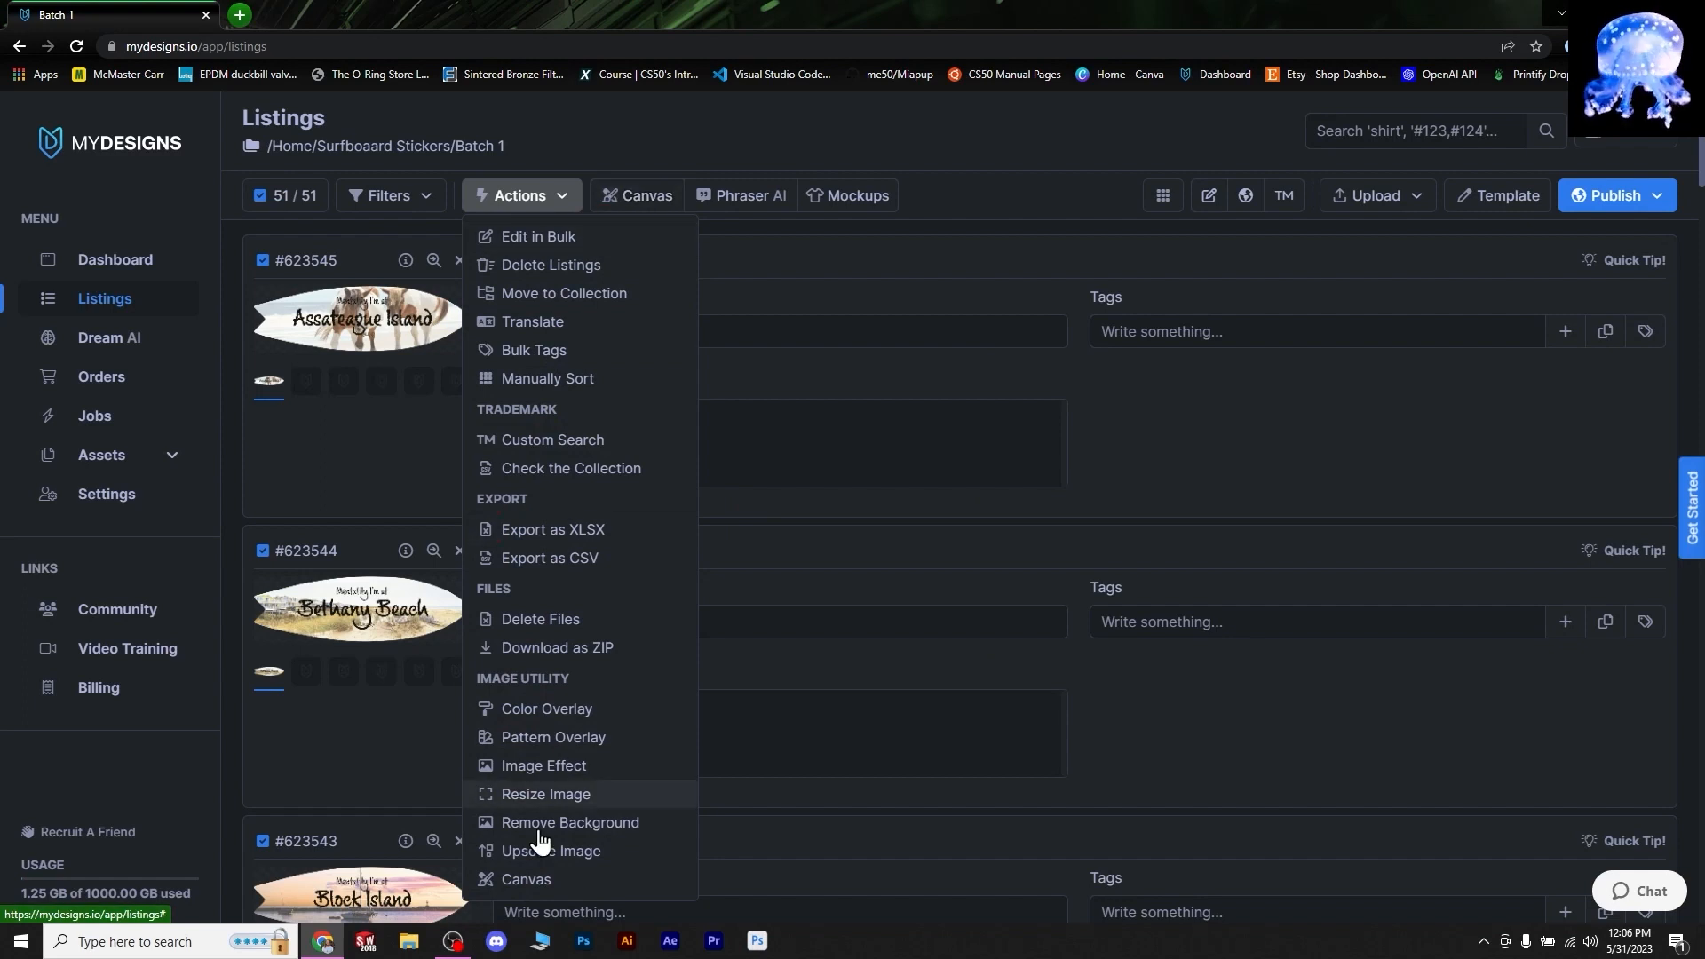
pyautogui.click(567, 252)
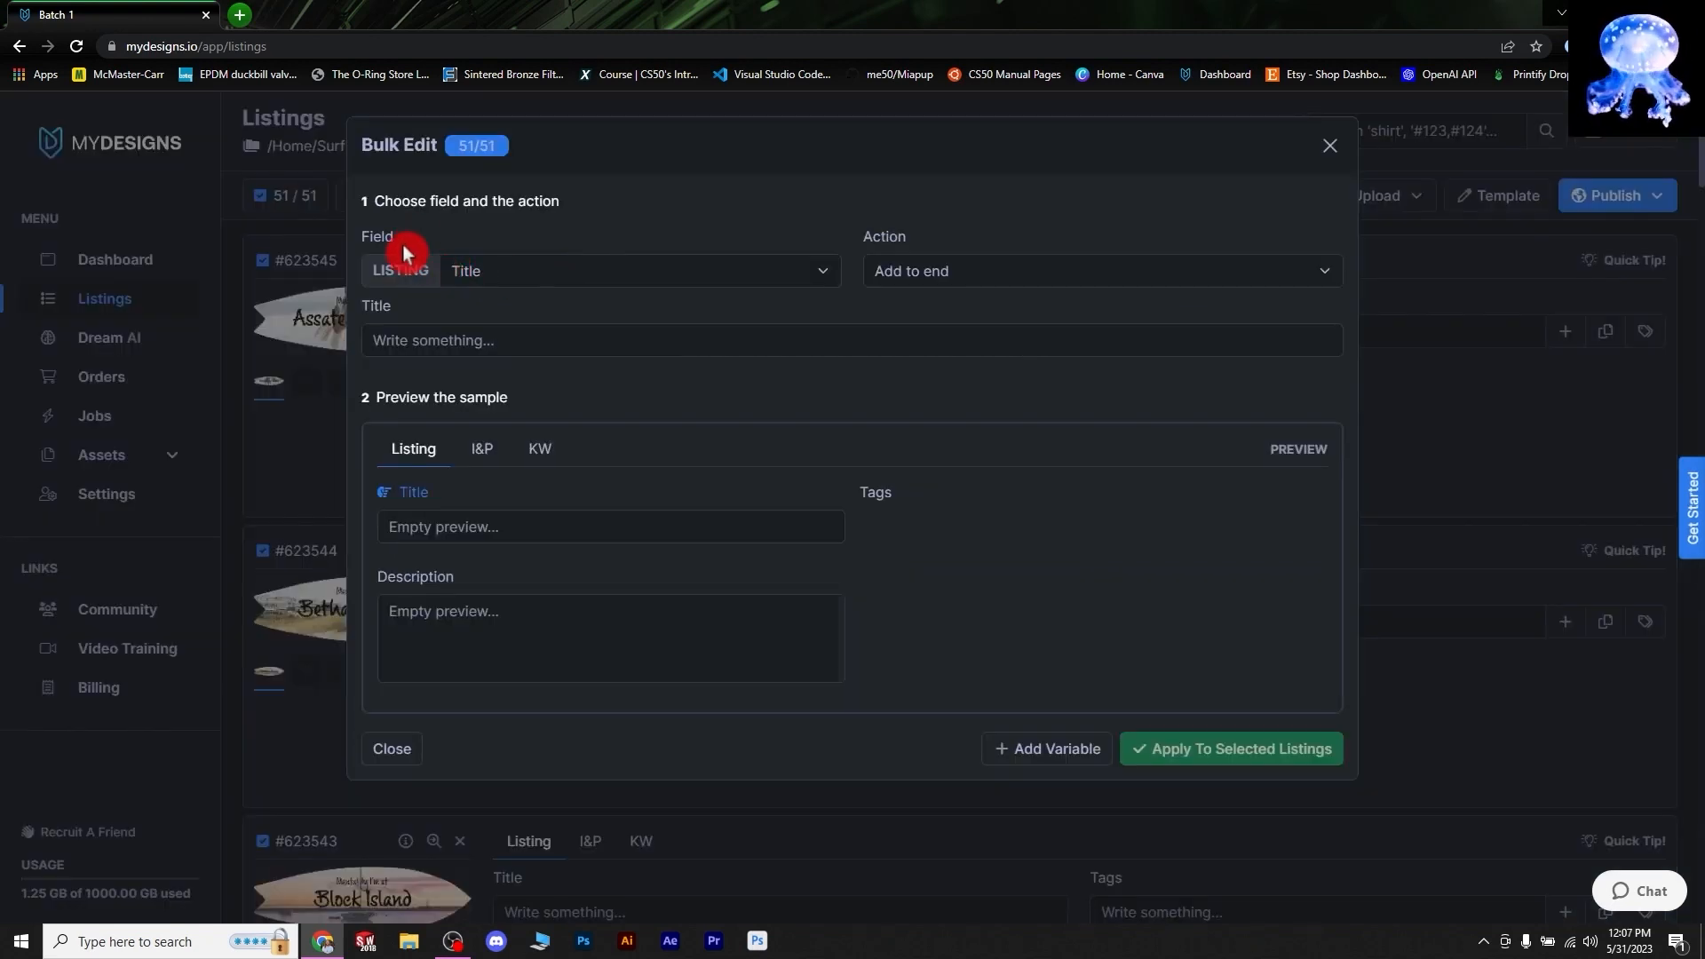
pyautogui.click(696, 281)
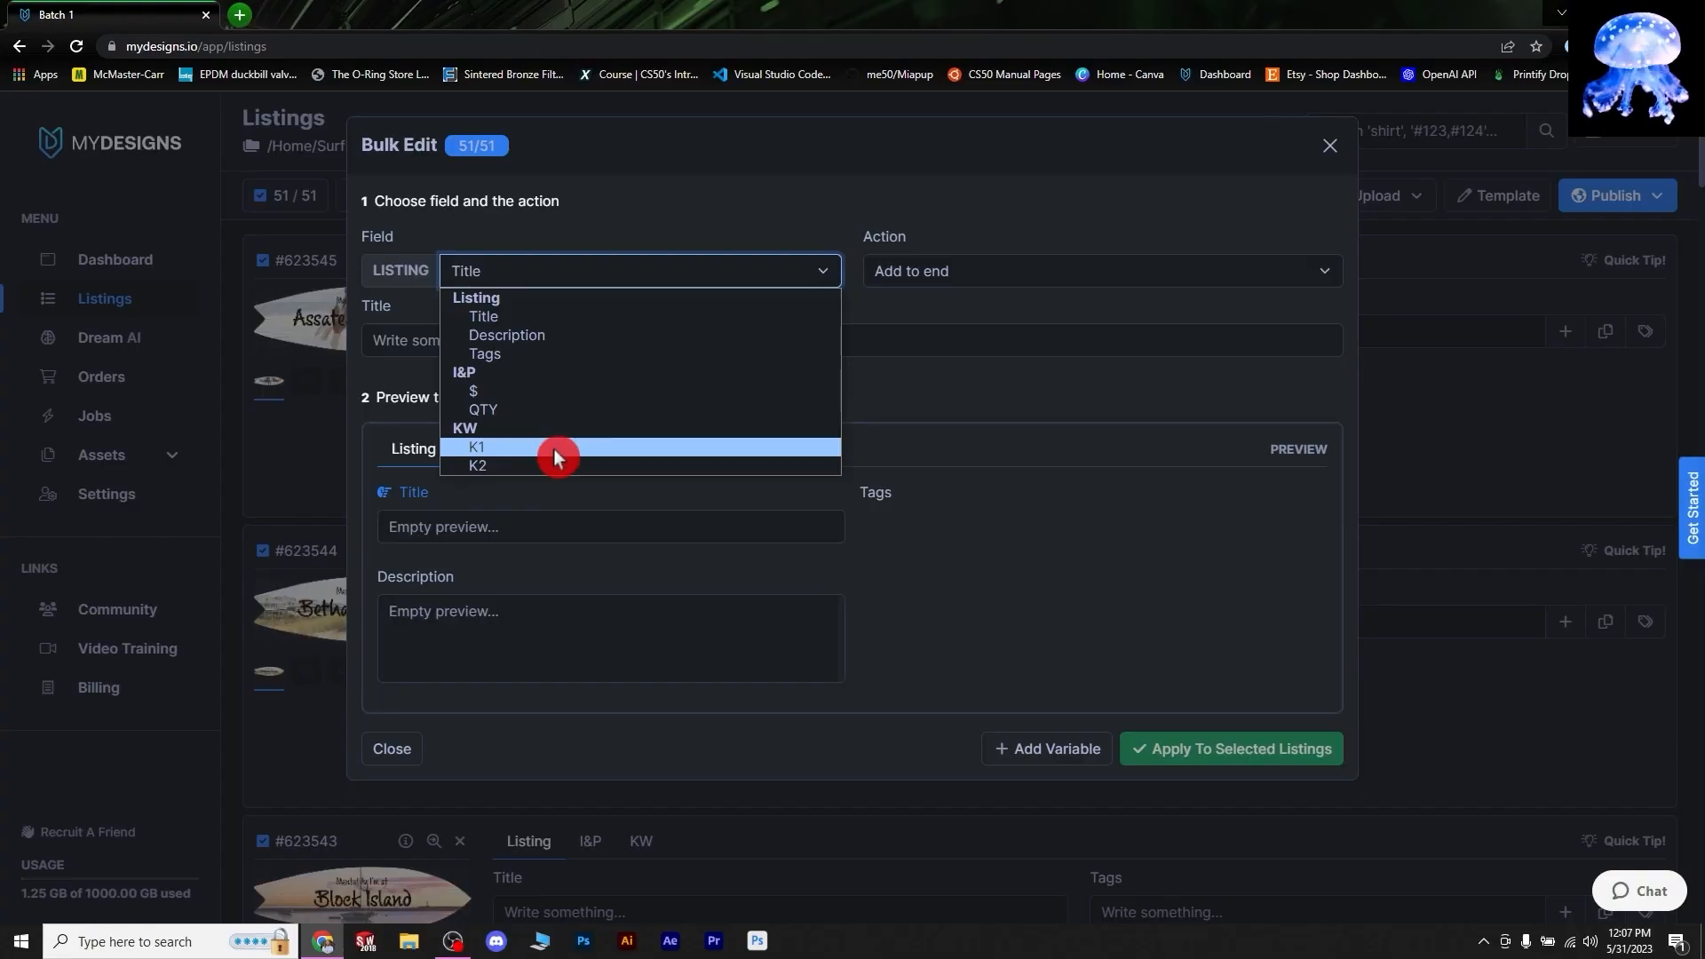
# - Choose K1 under KW as the bulk edit's target field
pyautogui.click(552, 449)
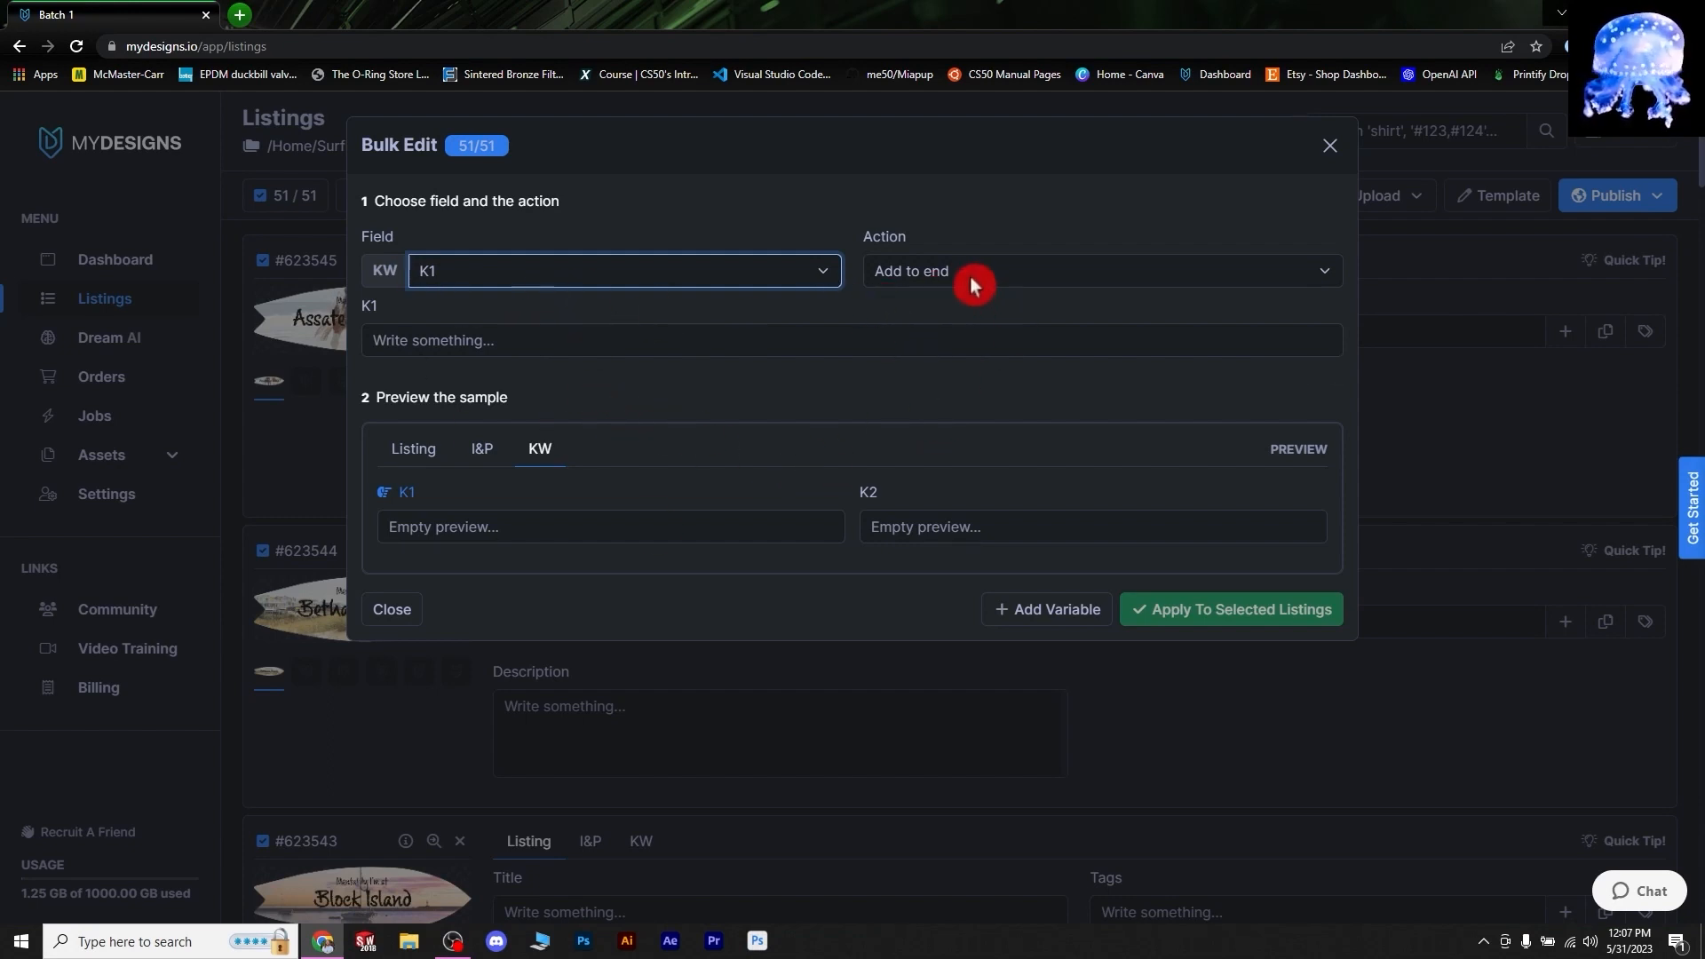
# - Insert the {var1} variable into the bulk K1 value and set its source to App
pyautogui.click(505, 347)
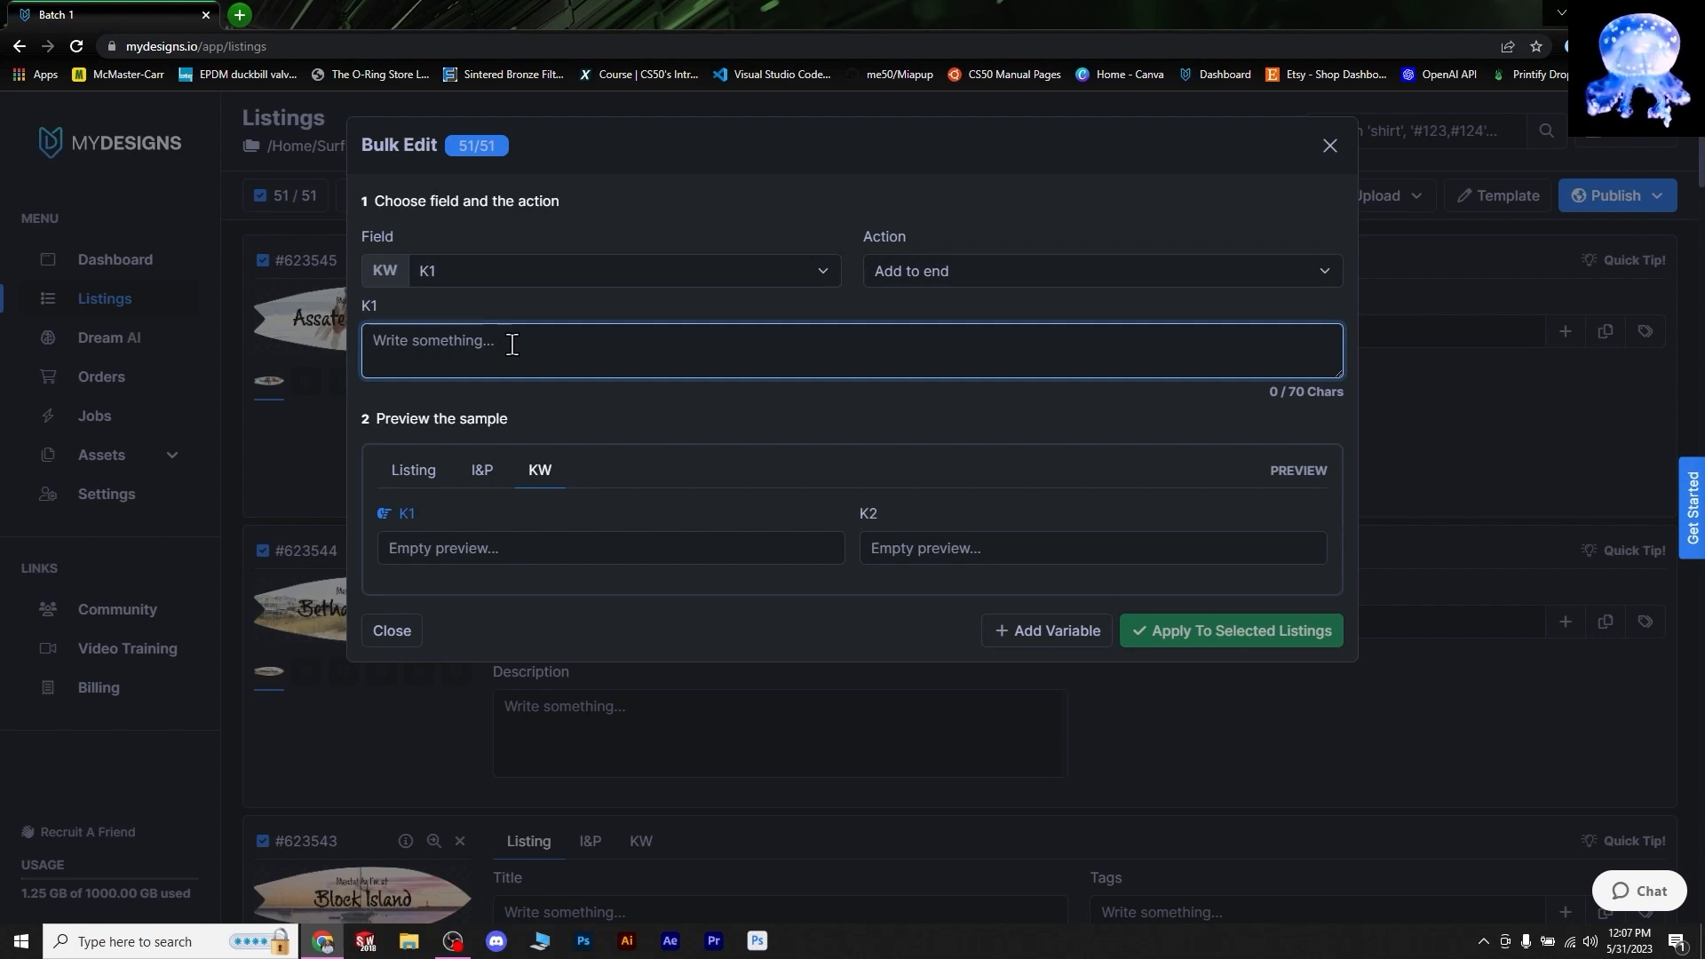
pyautogui.click(1049, 634)
pyautogui.click(1037, 610)
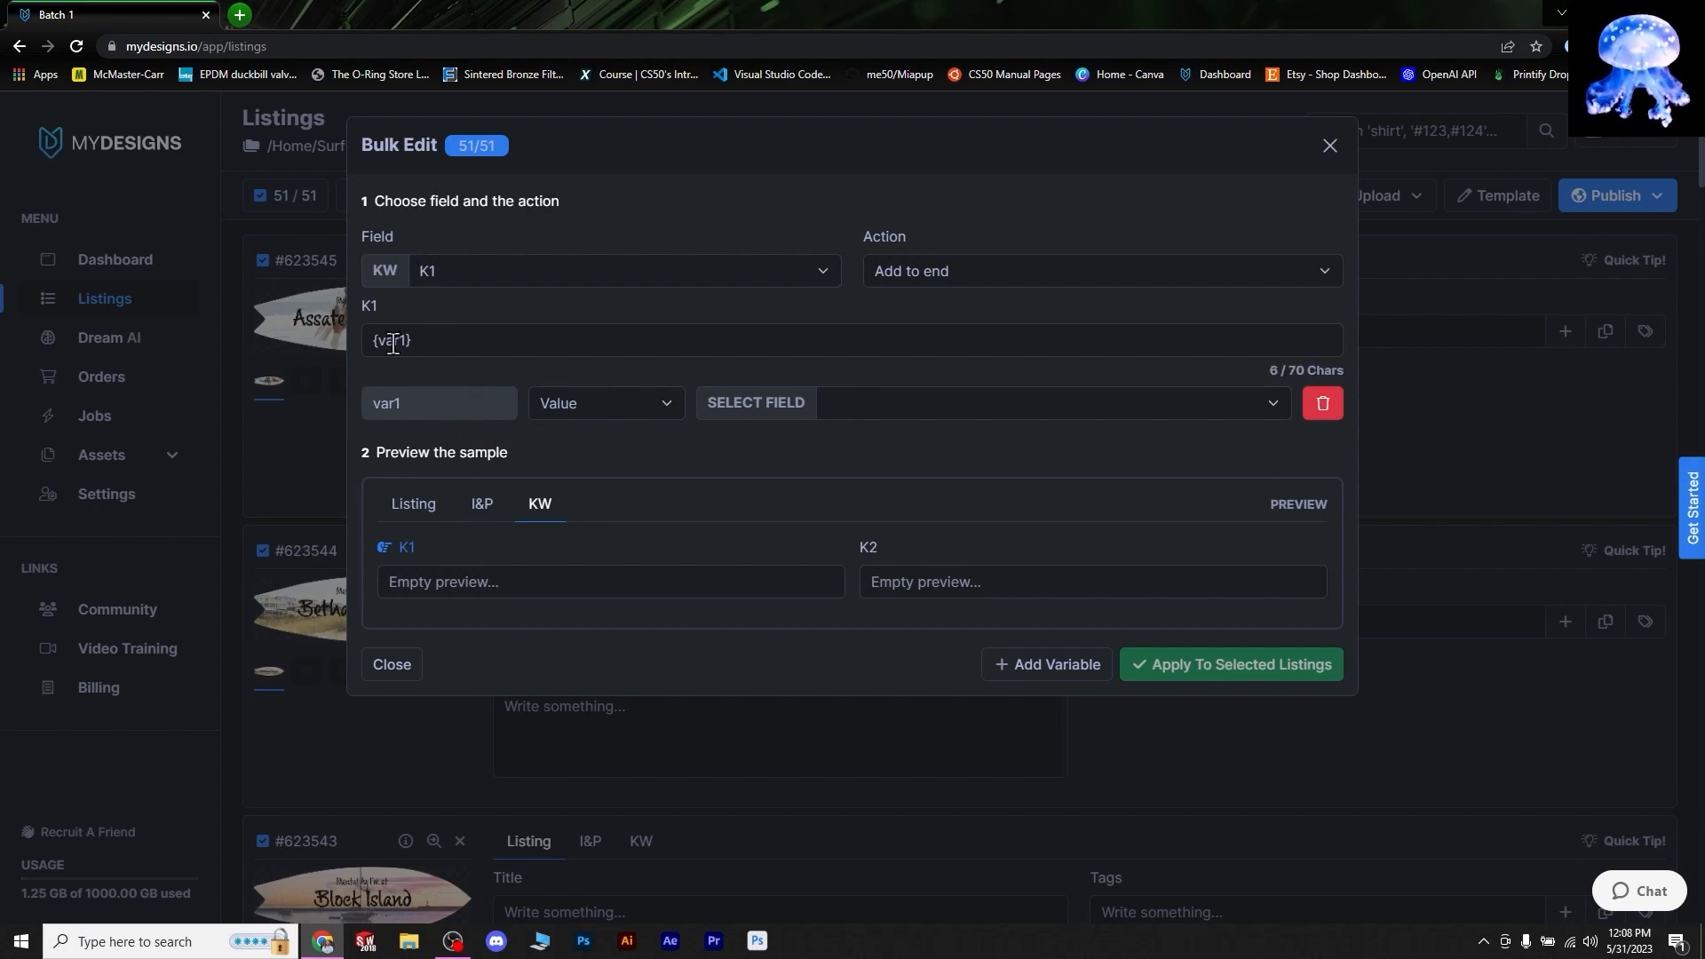
pyautogui.click(541, 393)
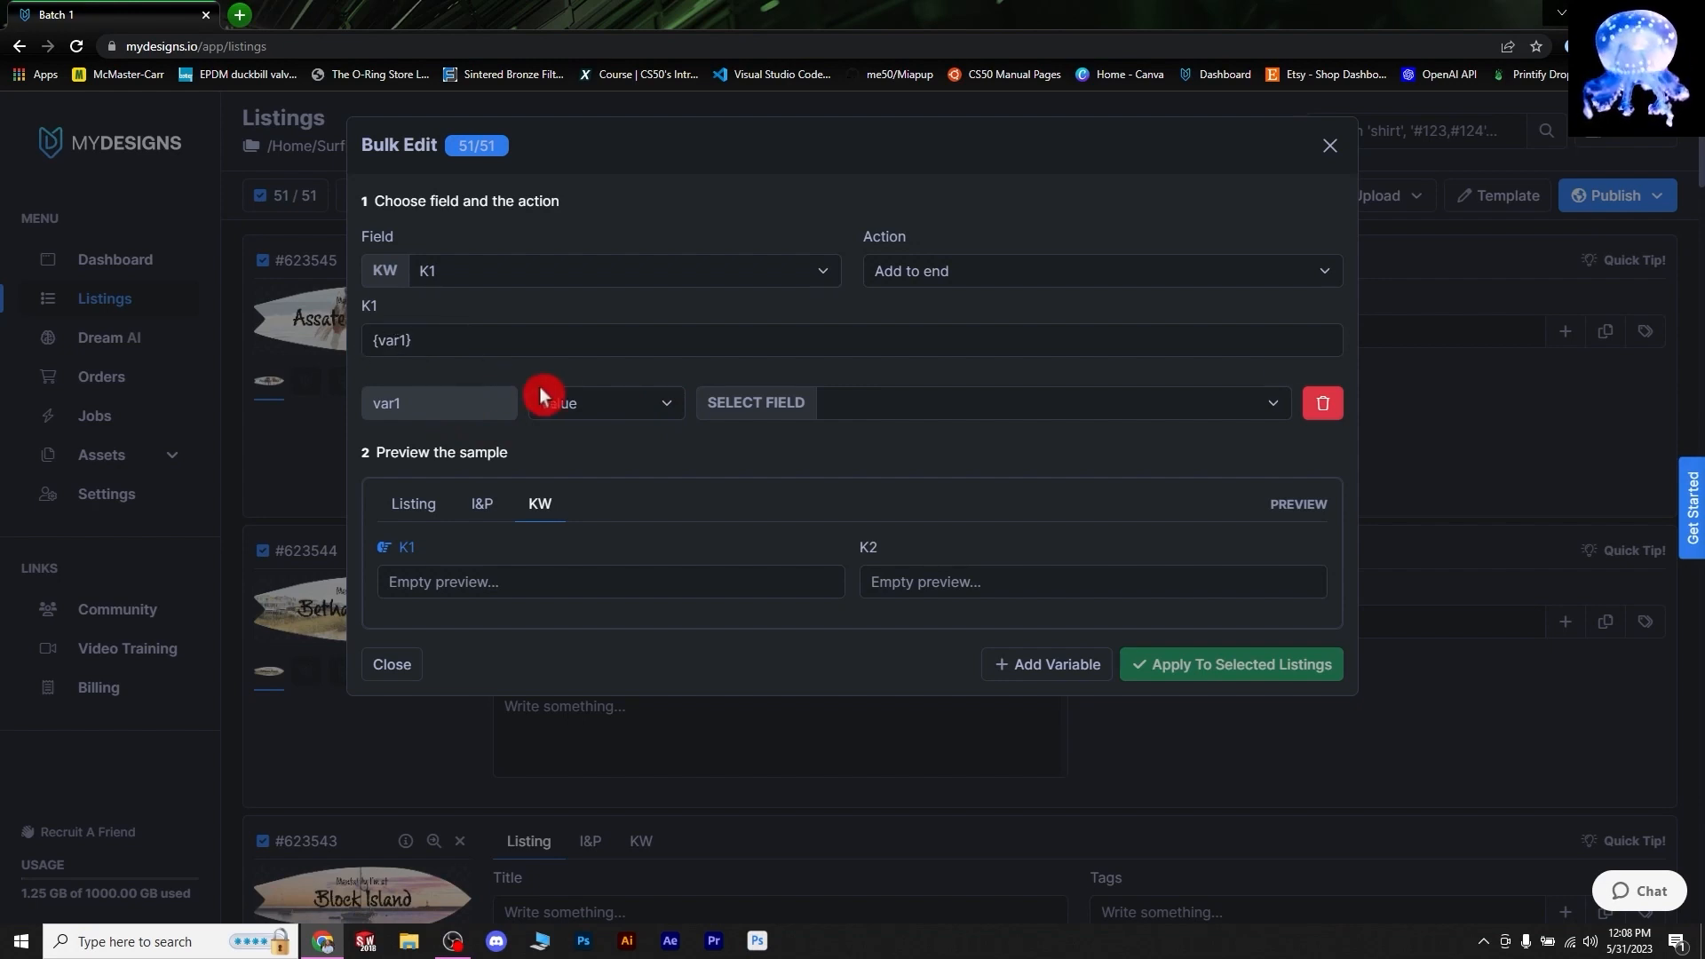
pyautogui.click(668, 405)
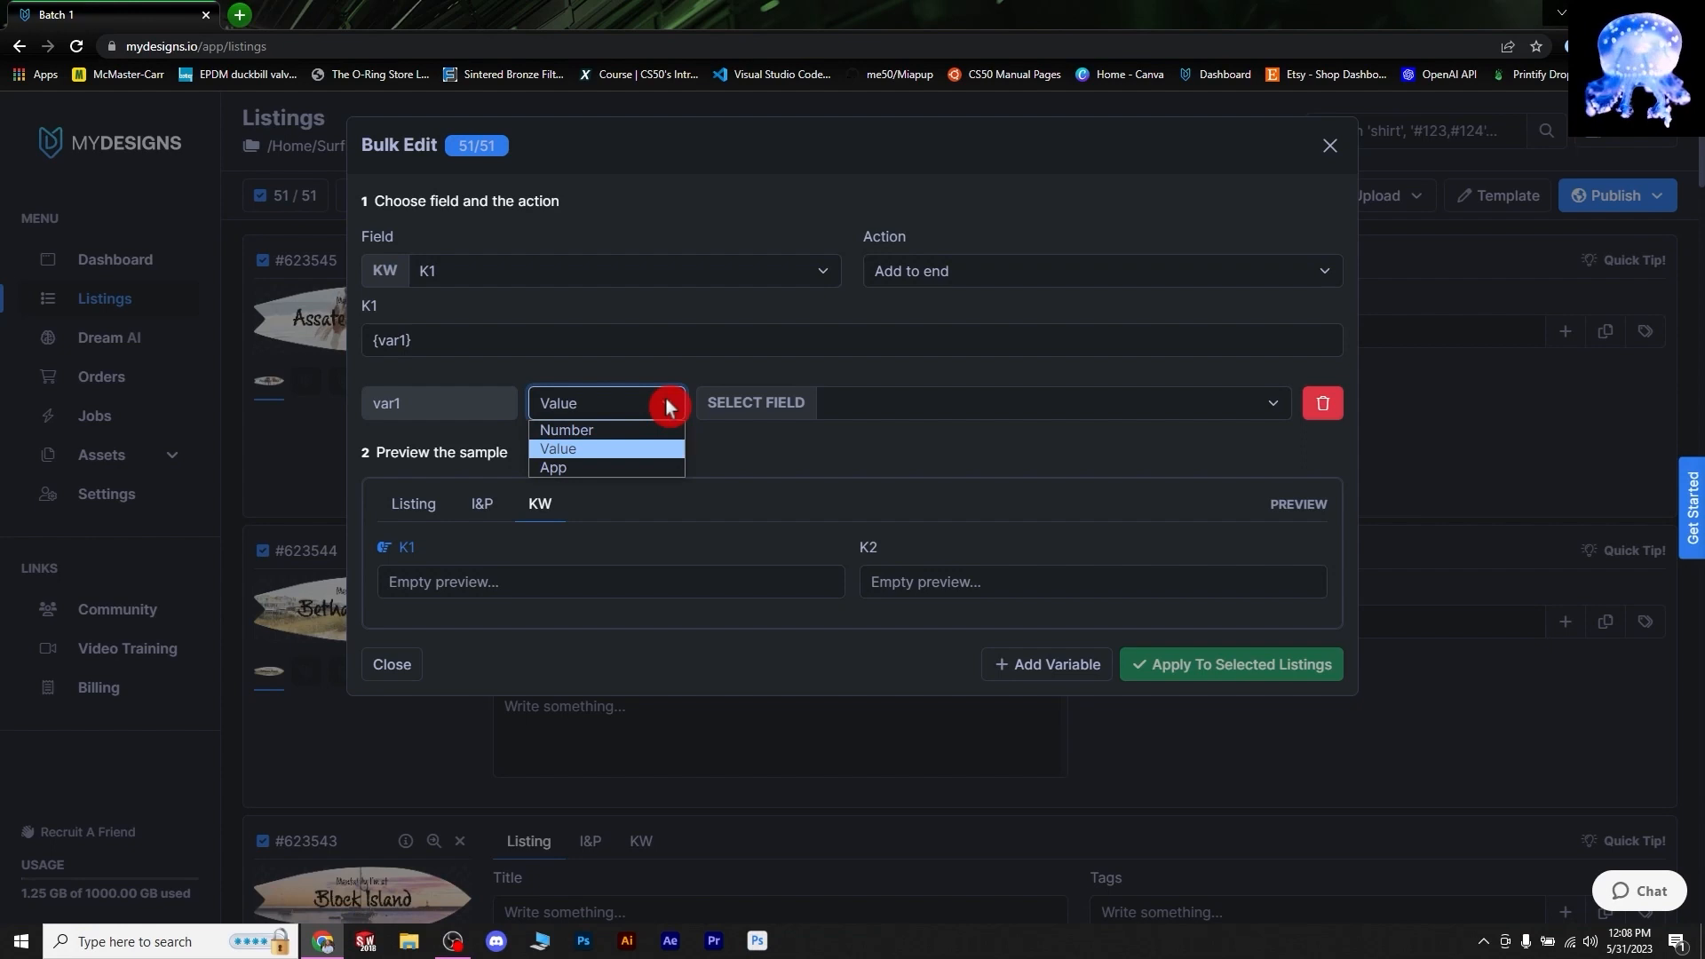
pyautogui.click(624, 468)
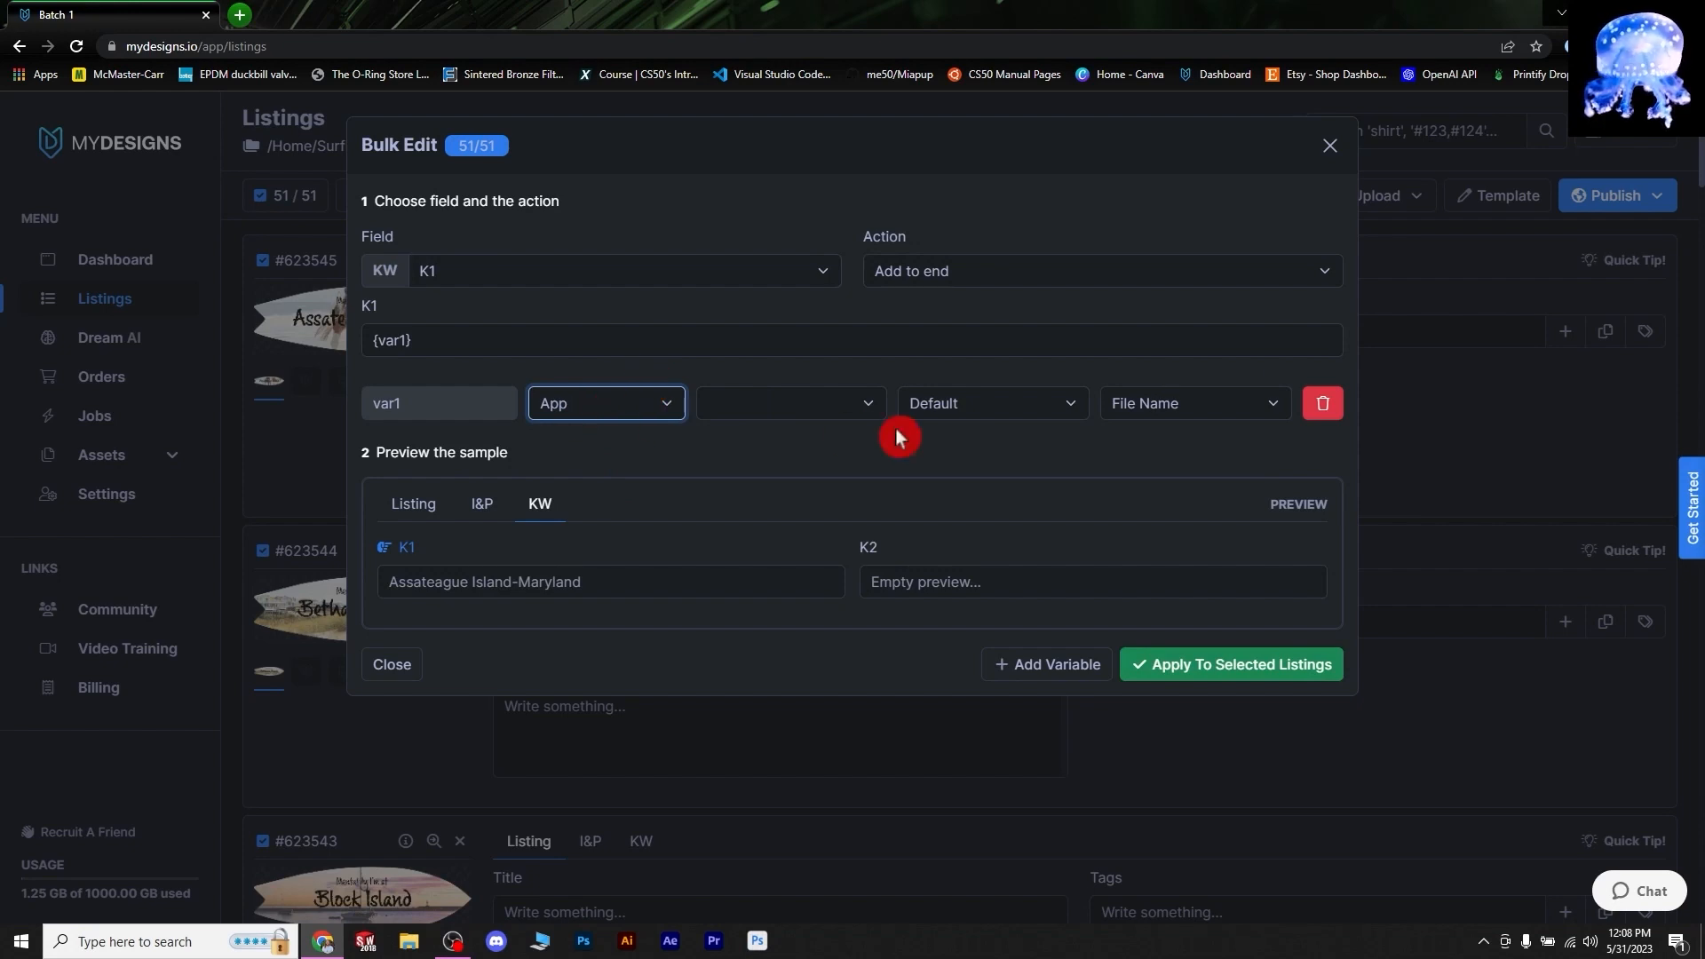
# - Keep Default image and File Name so {var1} previews 'Assateague Island-Maryland'
pyautogui.click(974, 416)
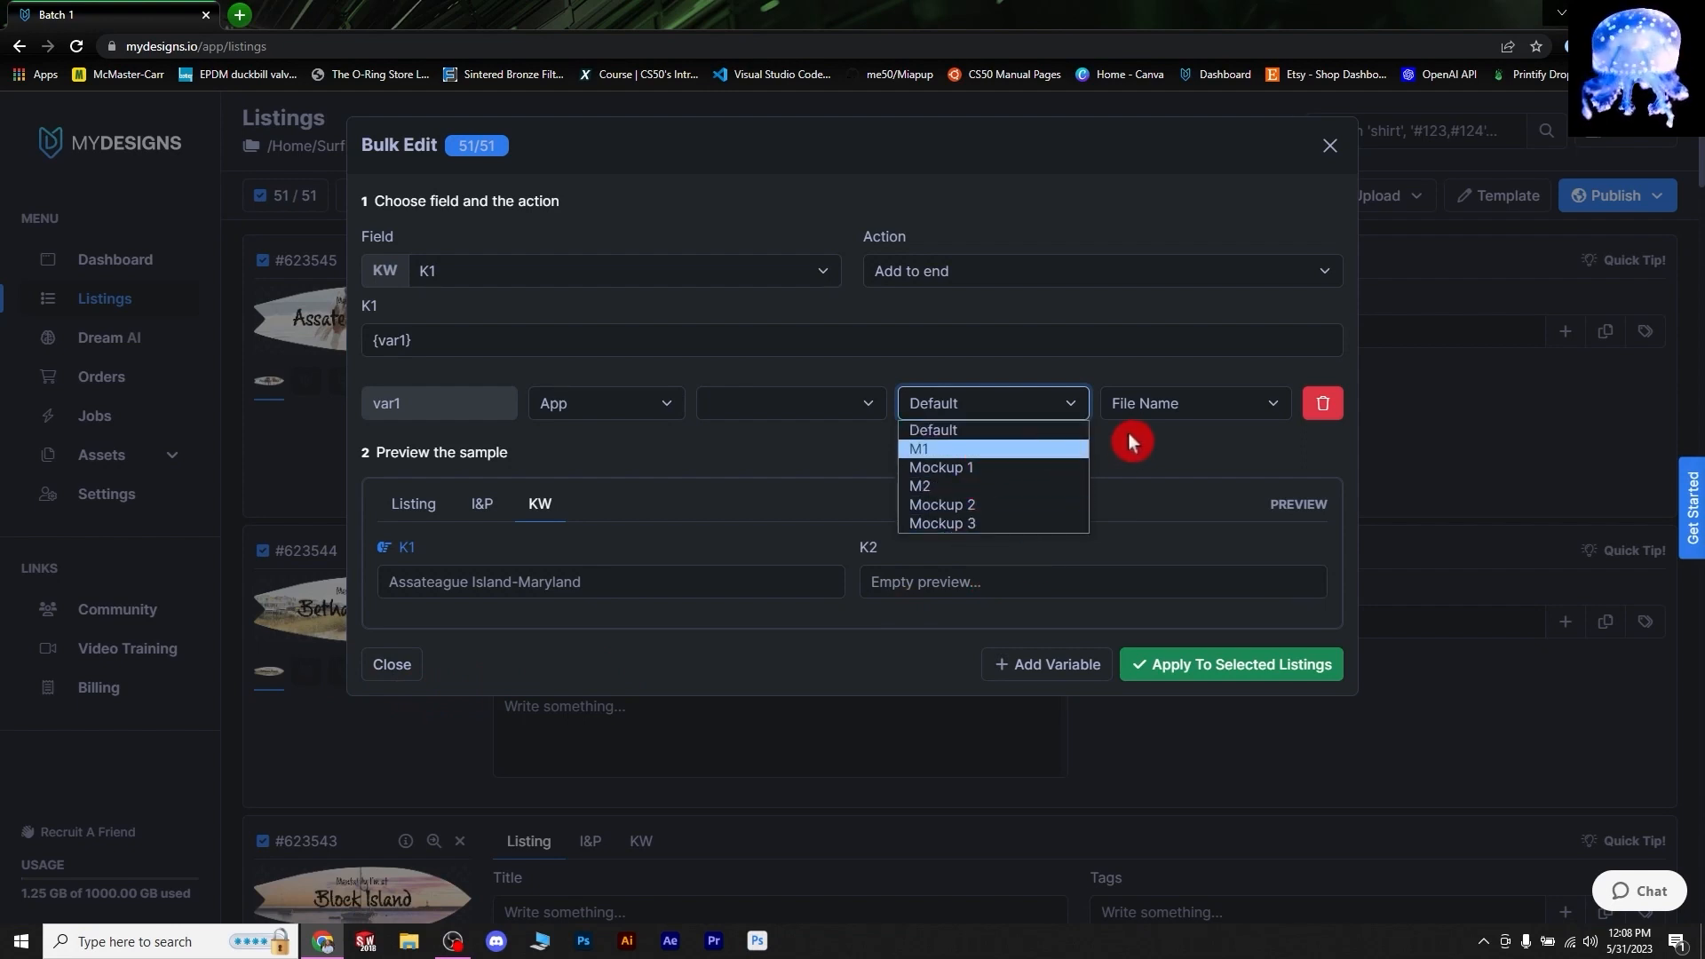
pyautogui.click(1073, 405)
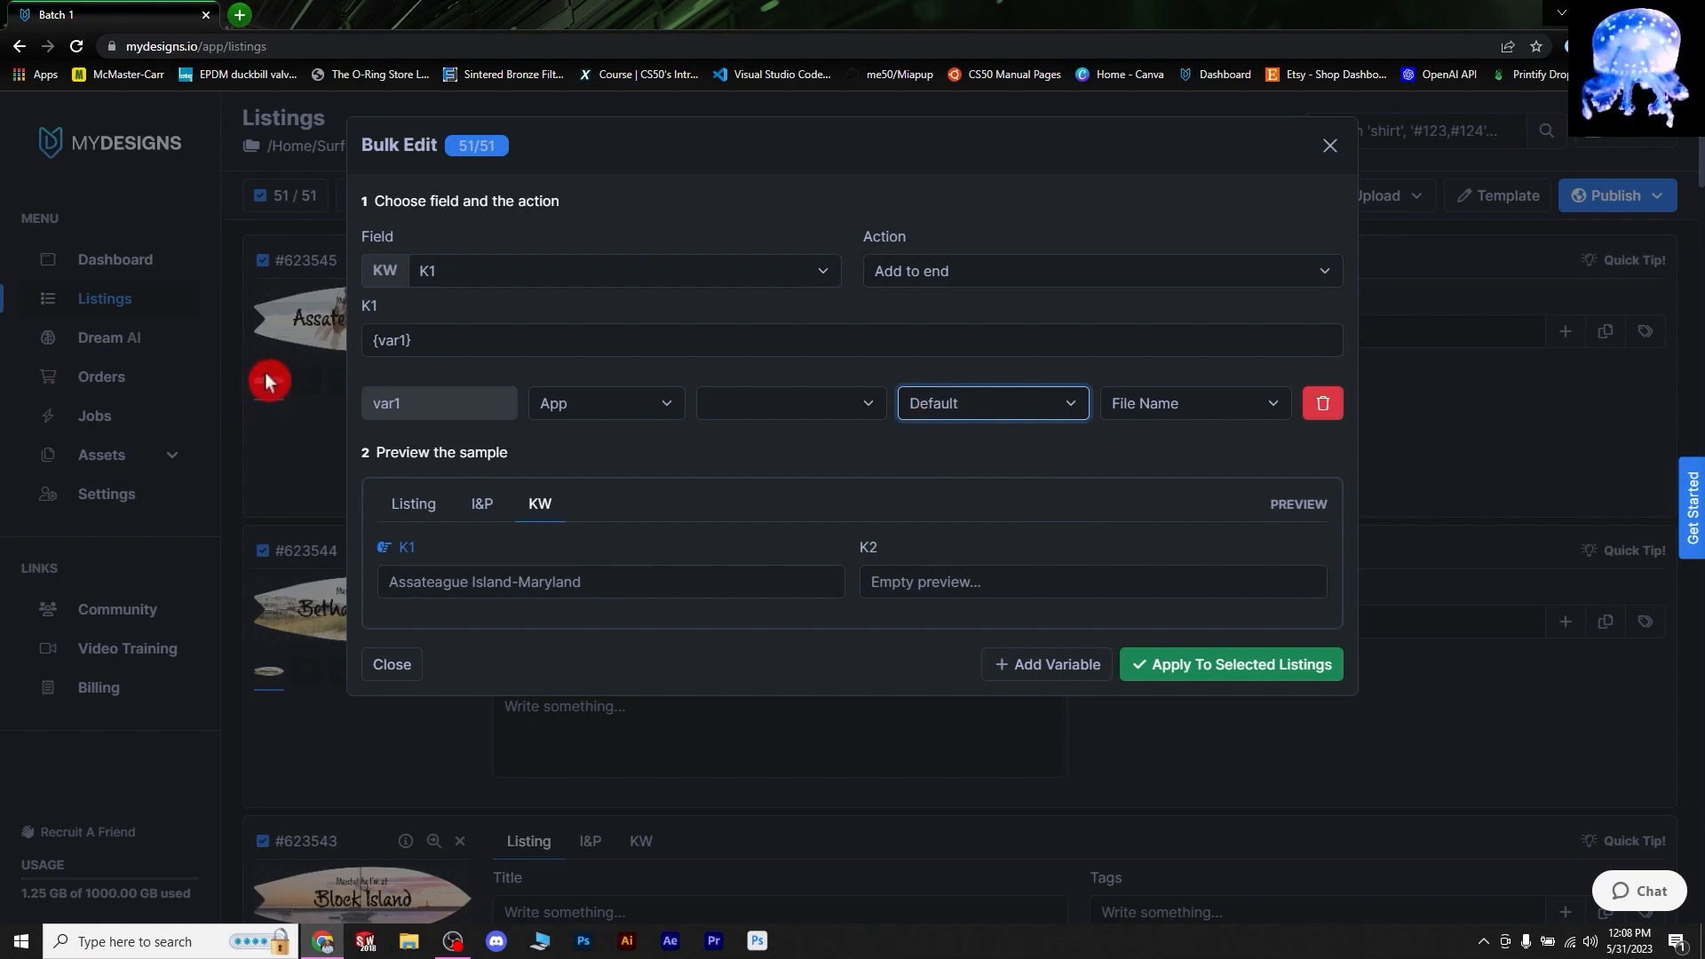
pyautogui.click(1274, 399)
pyautogui.click(1274, 399)
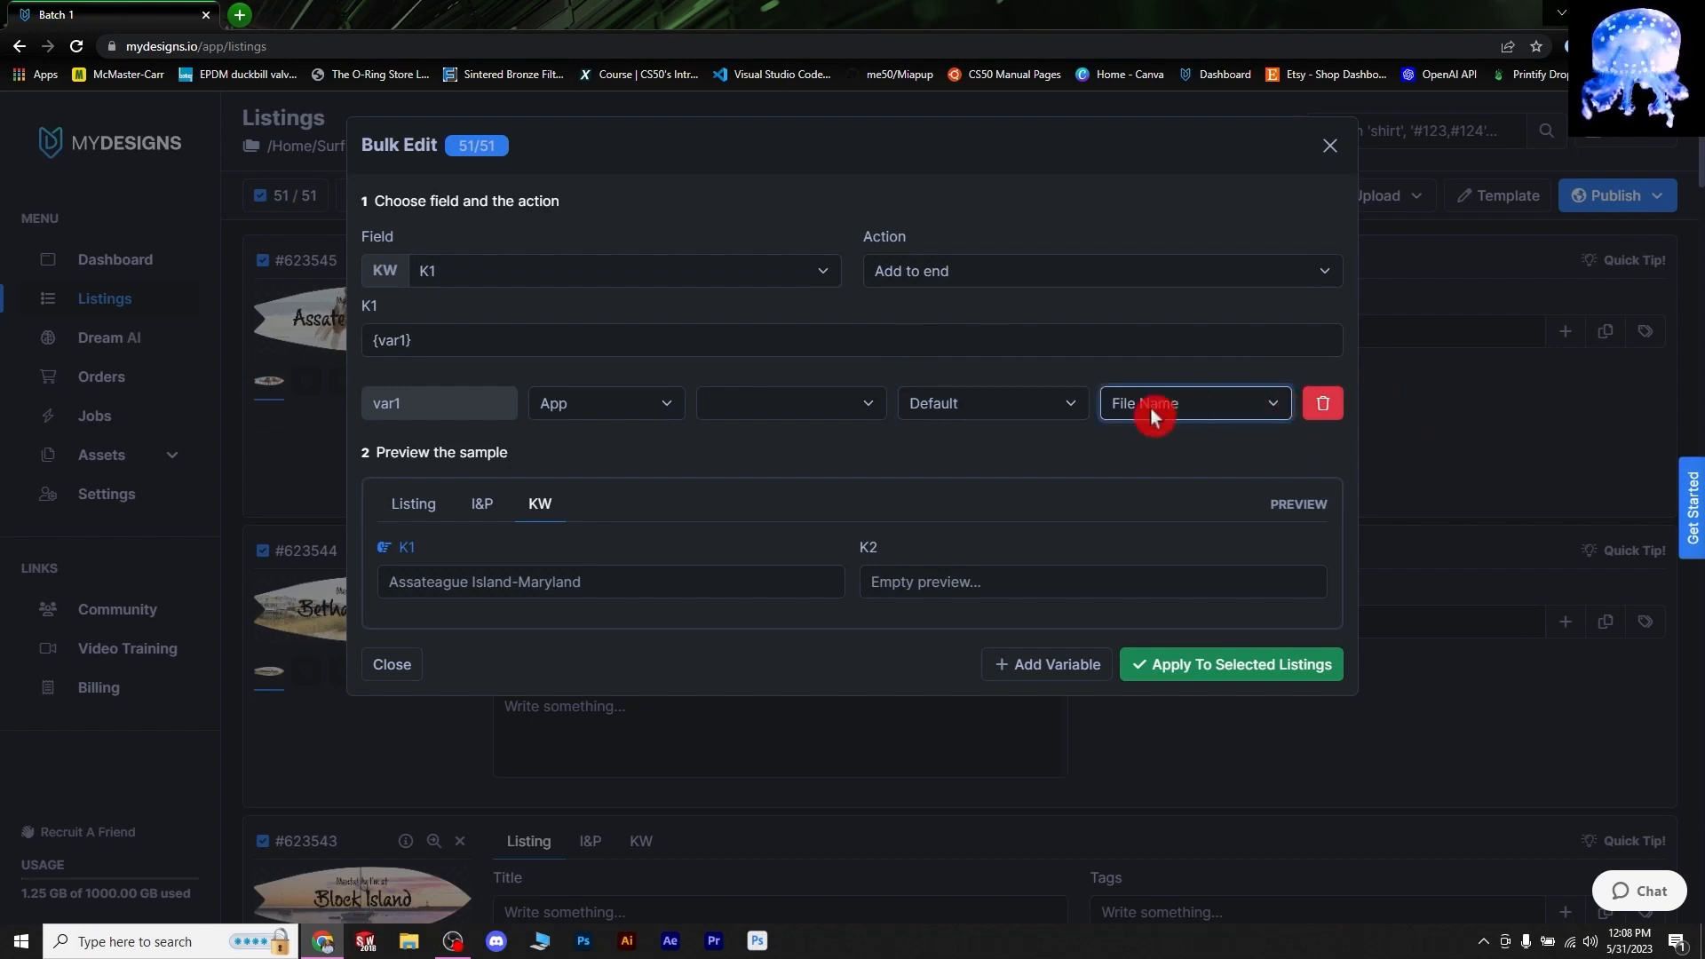
pyautogui.click(1273, 403)
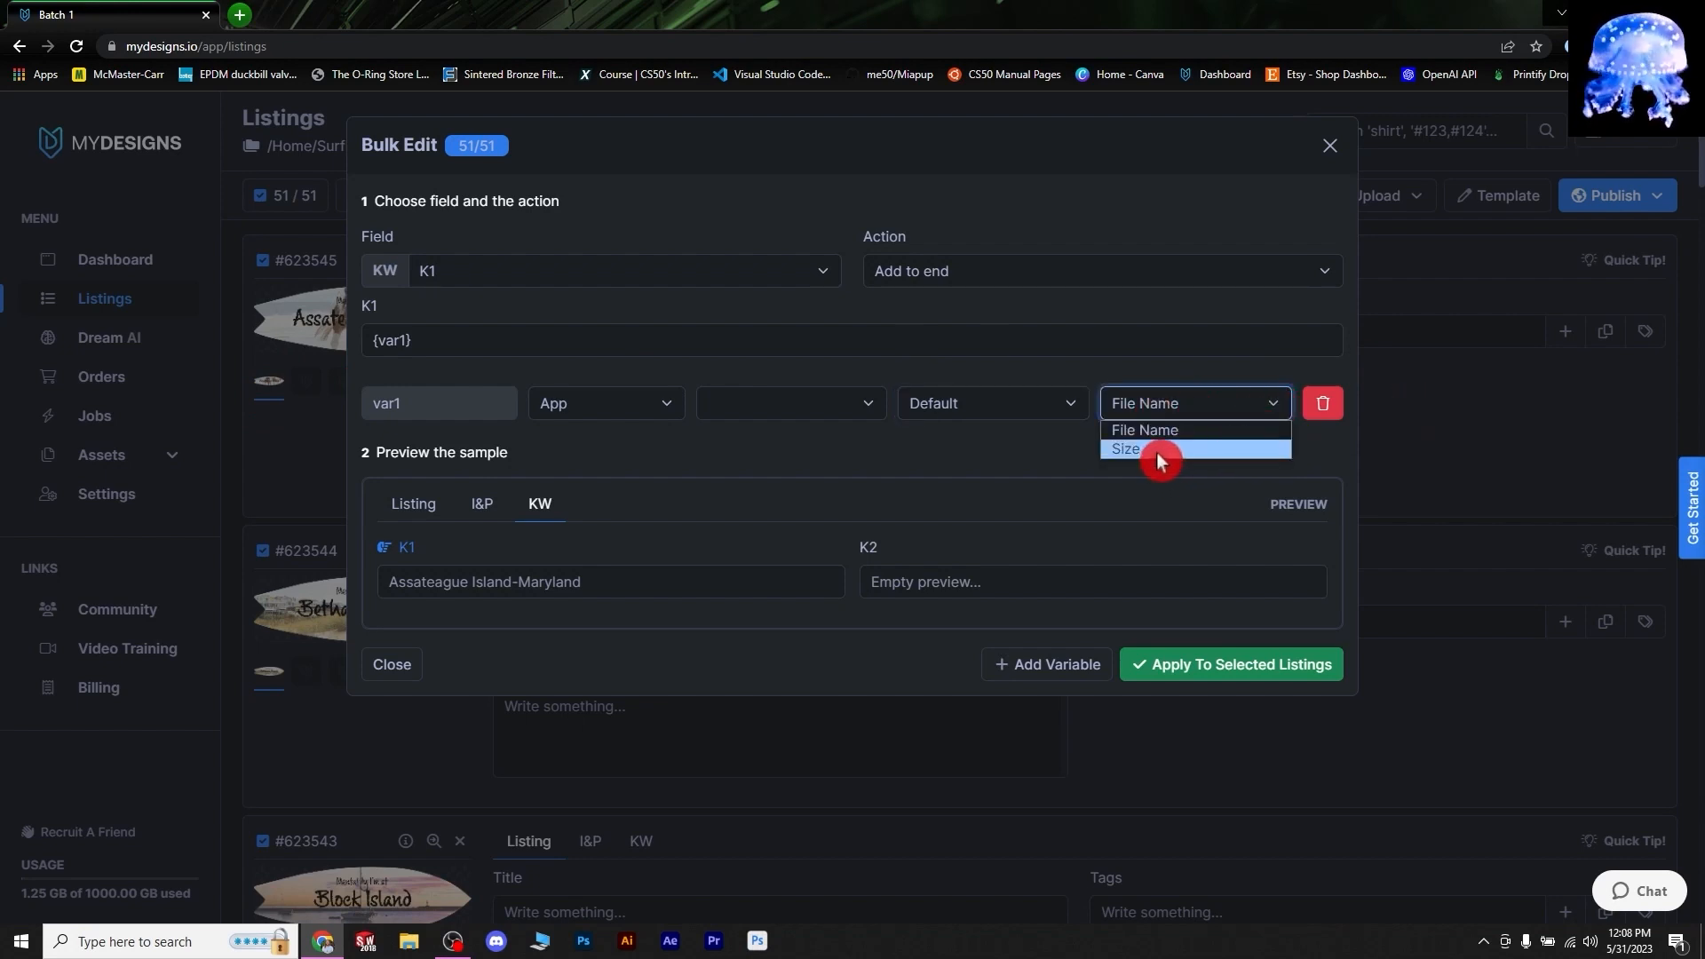
pyautogui.click(1274, 404)
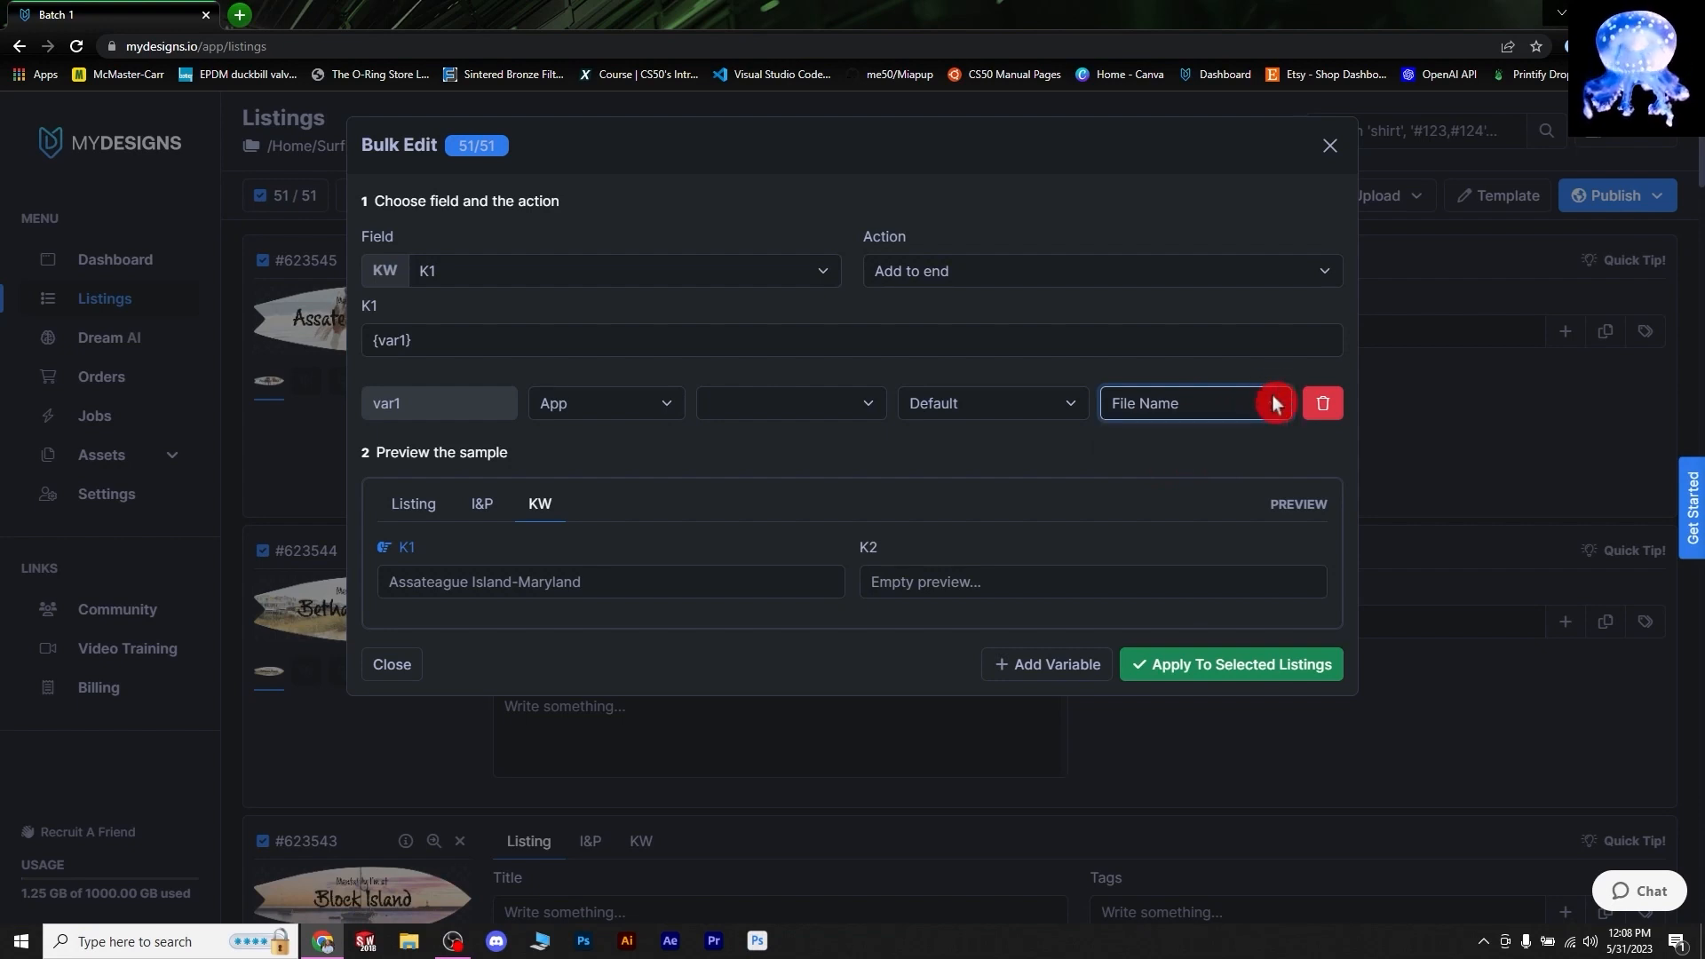
pyautogui.click(419, 343)
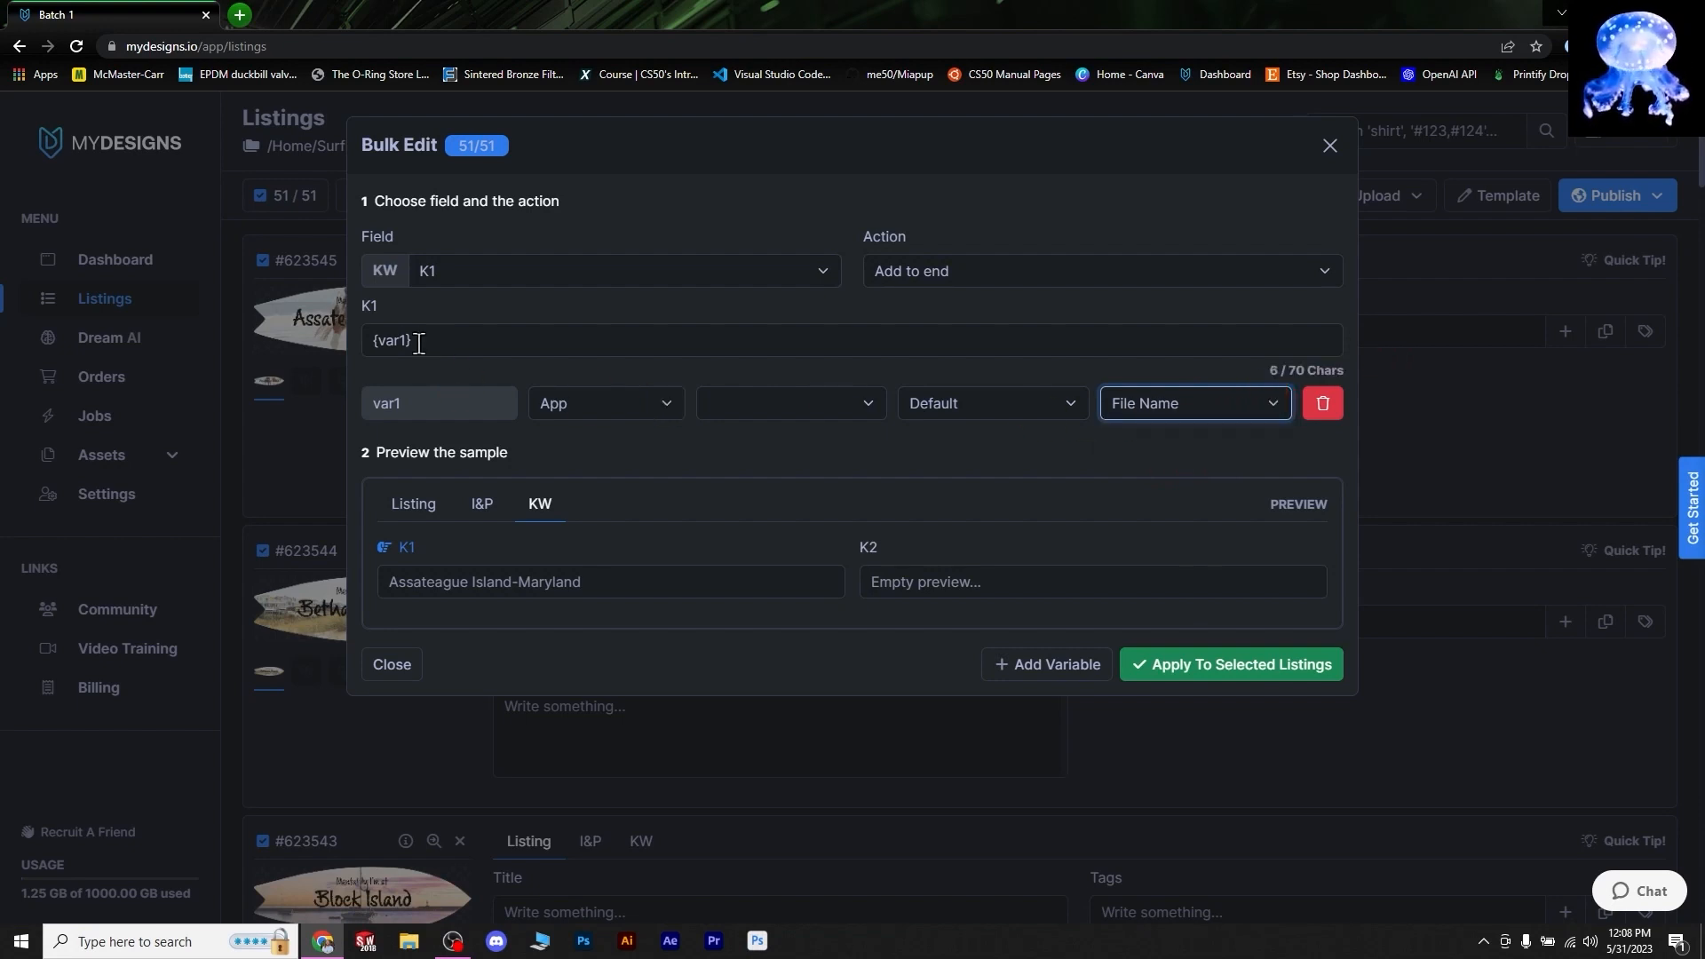
pyautogui.click(409, 604)
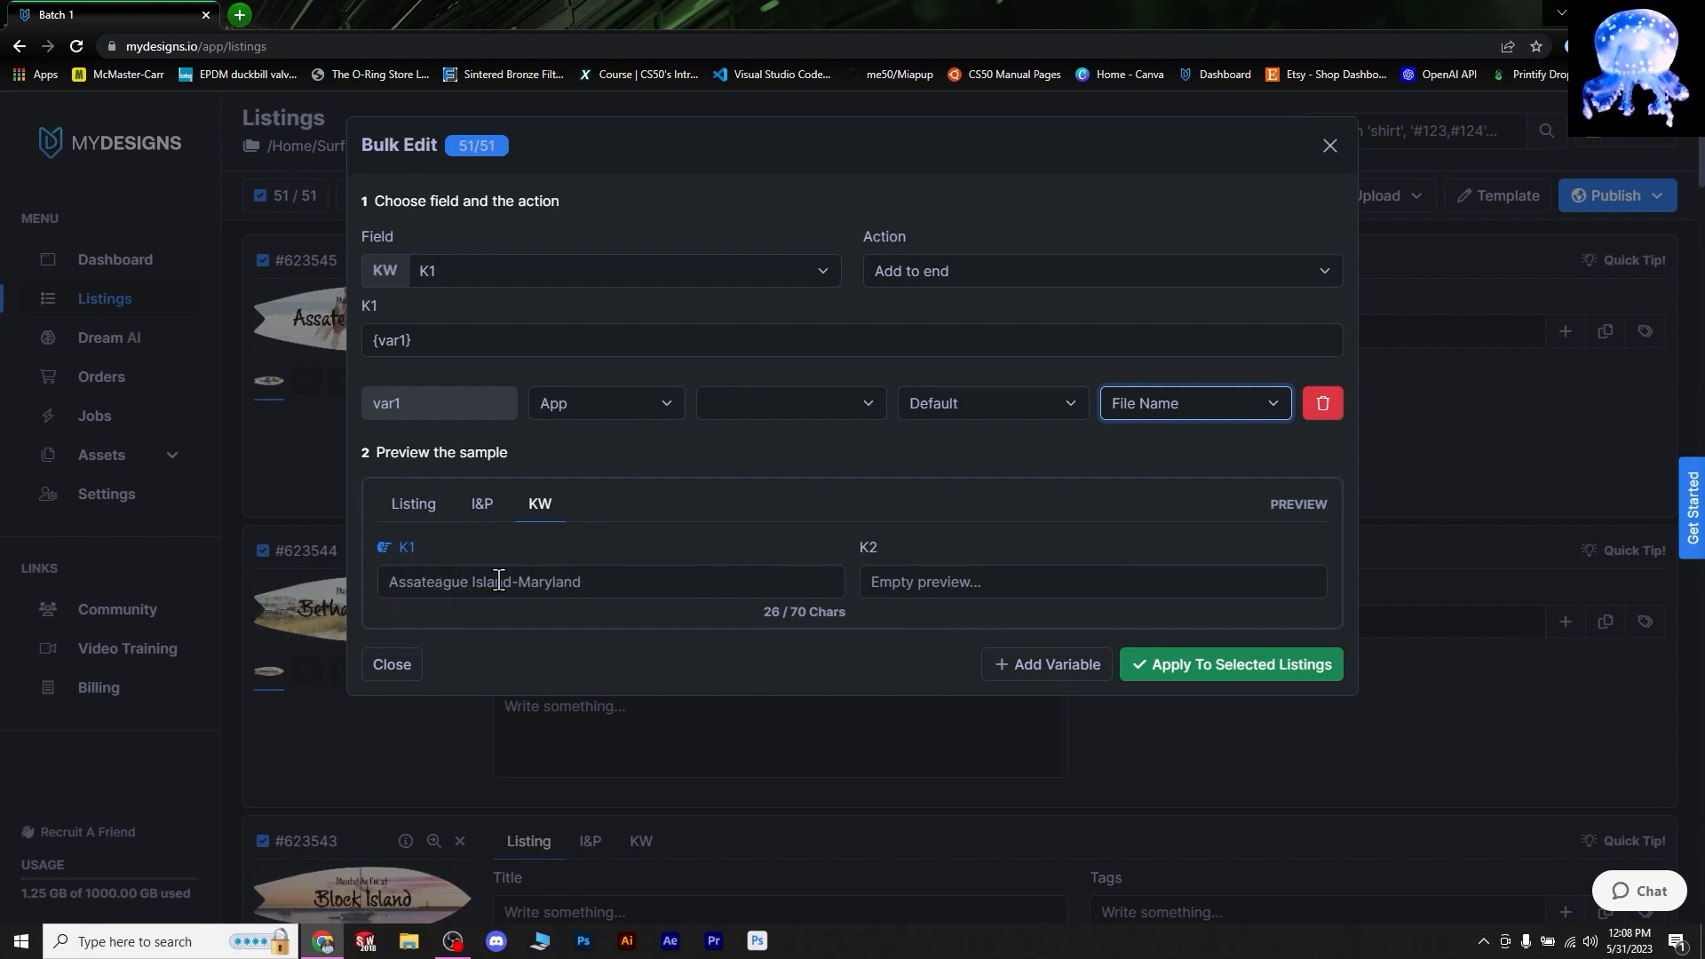
pyautogui.click(404, 592)
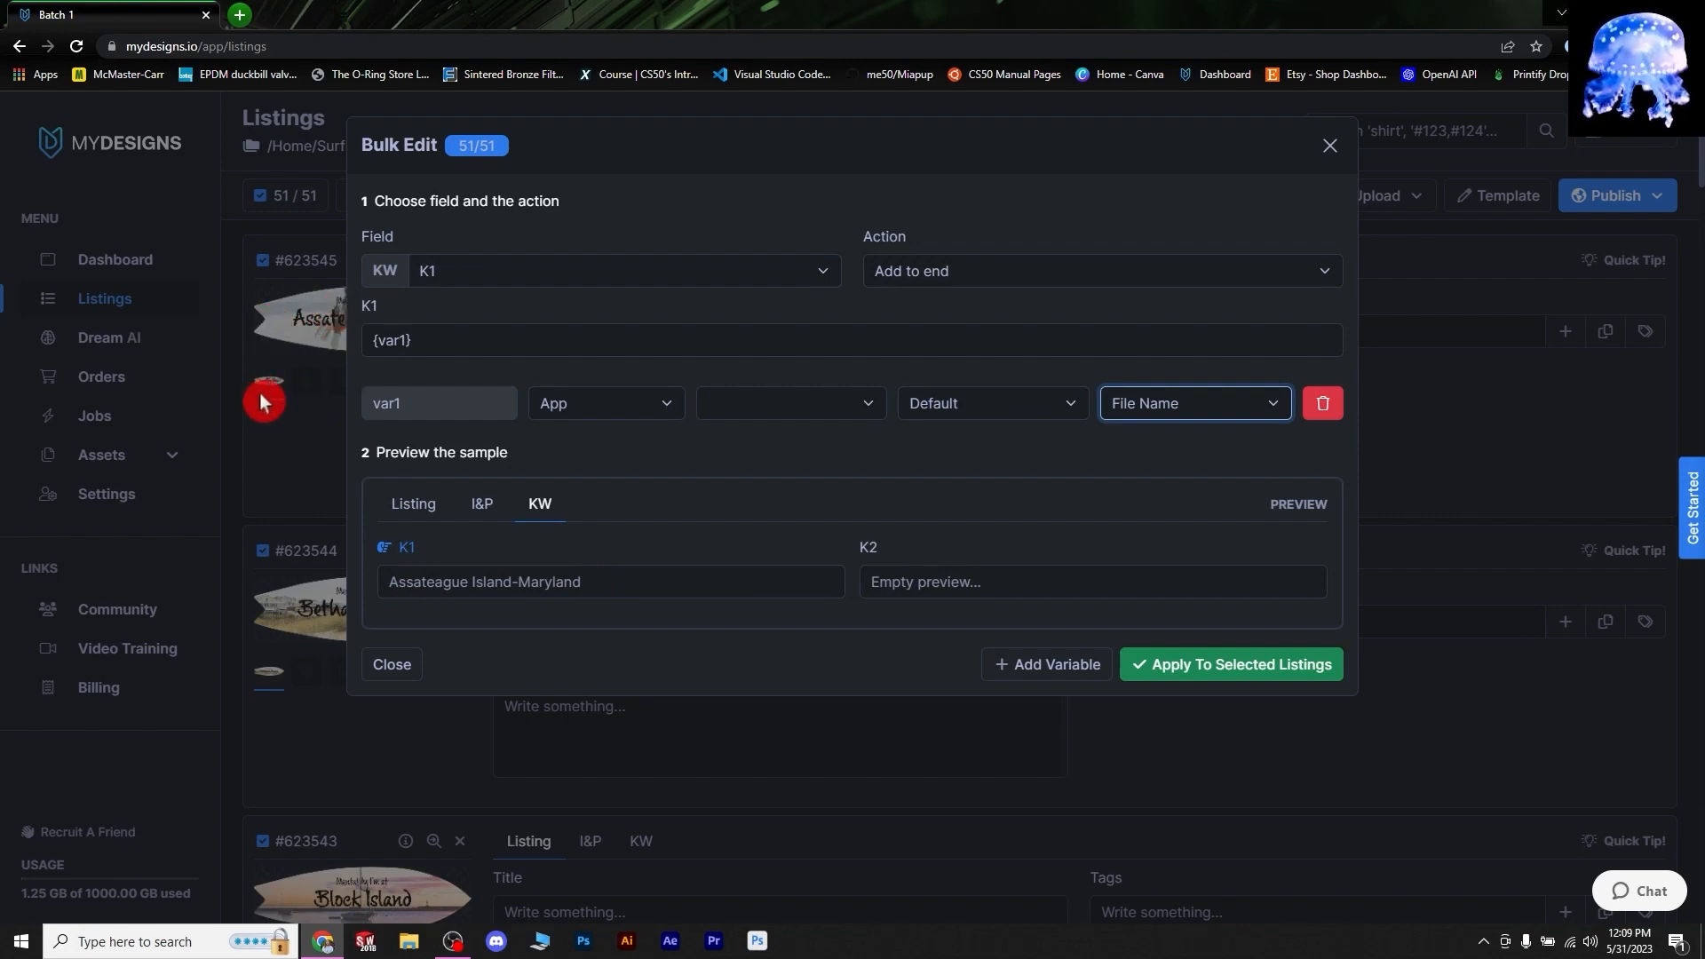
pyautogui.click(611, 593)
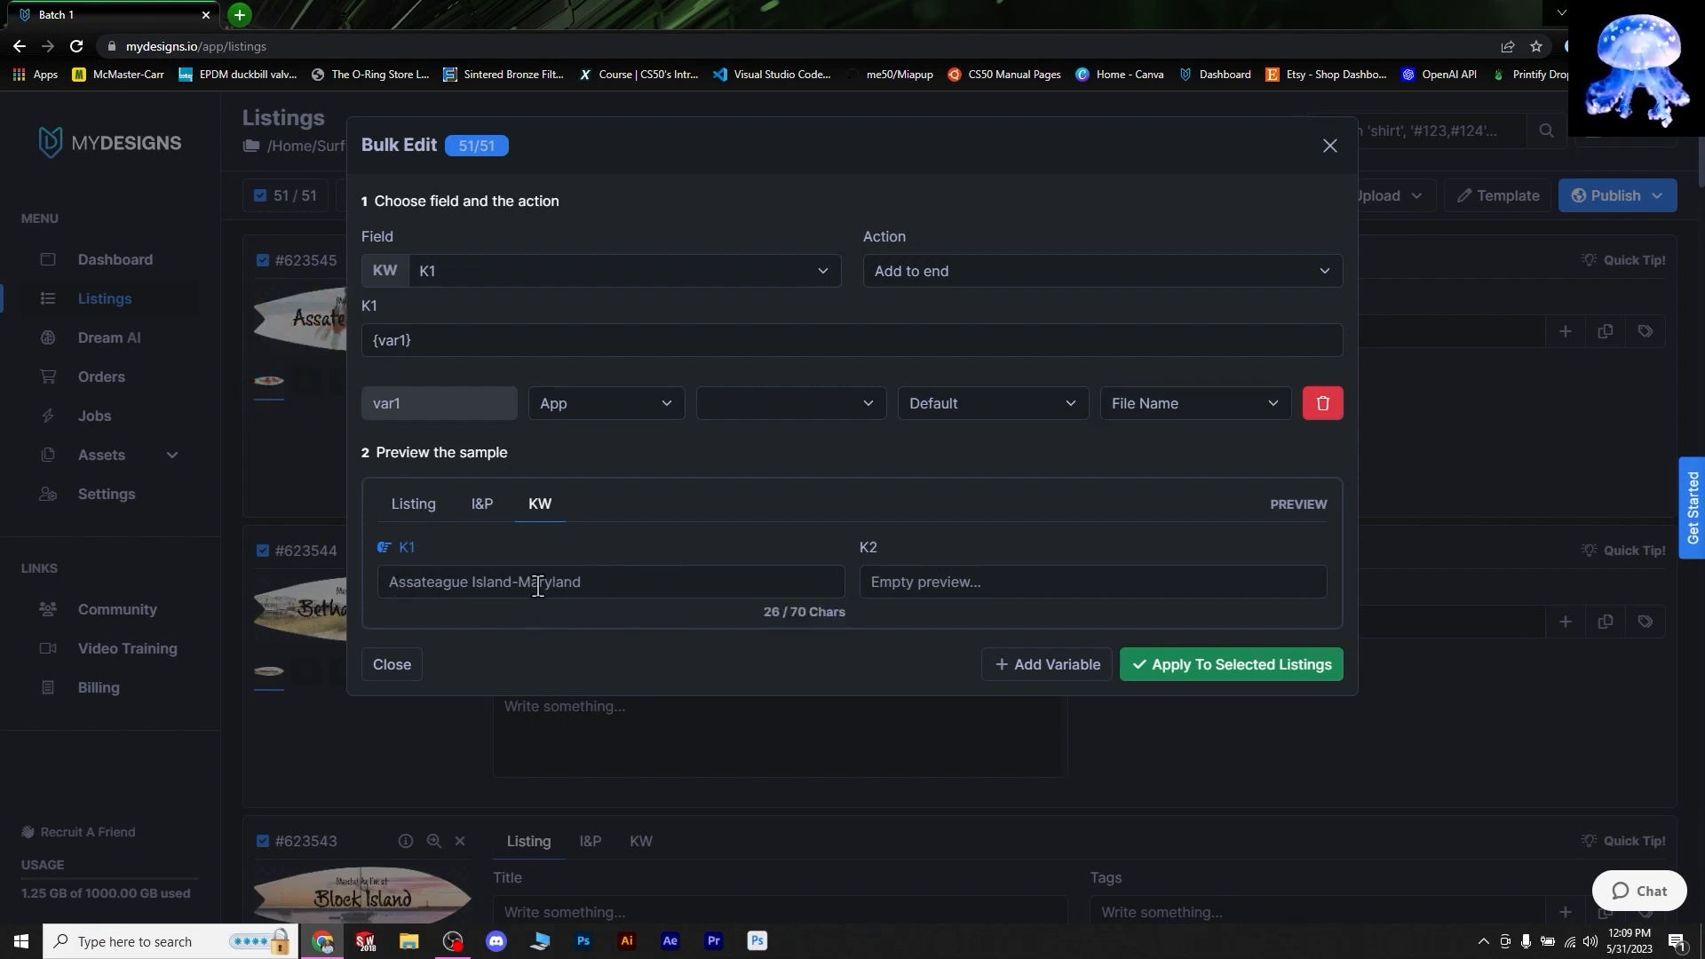
# - Apply the K1 variable to all 51 listings and check the first listing's new K1
pyautogui.click(1216, 679)
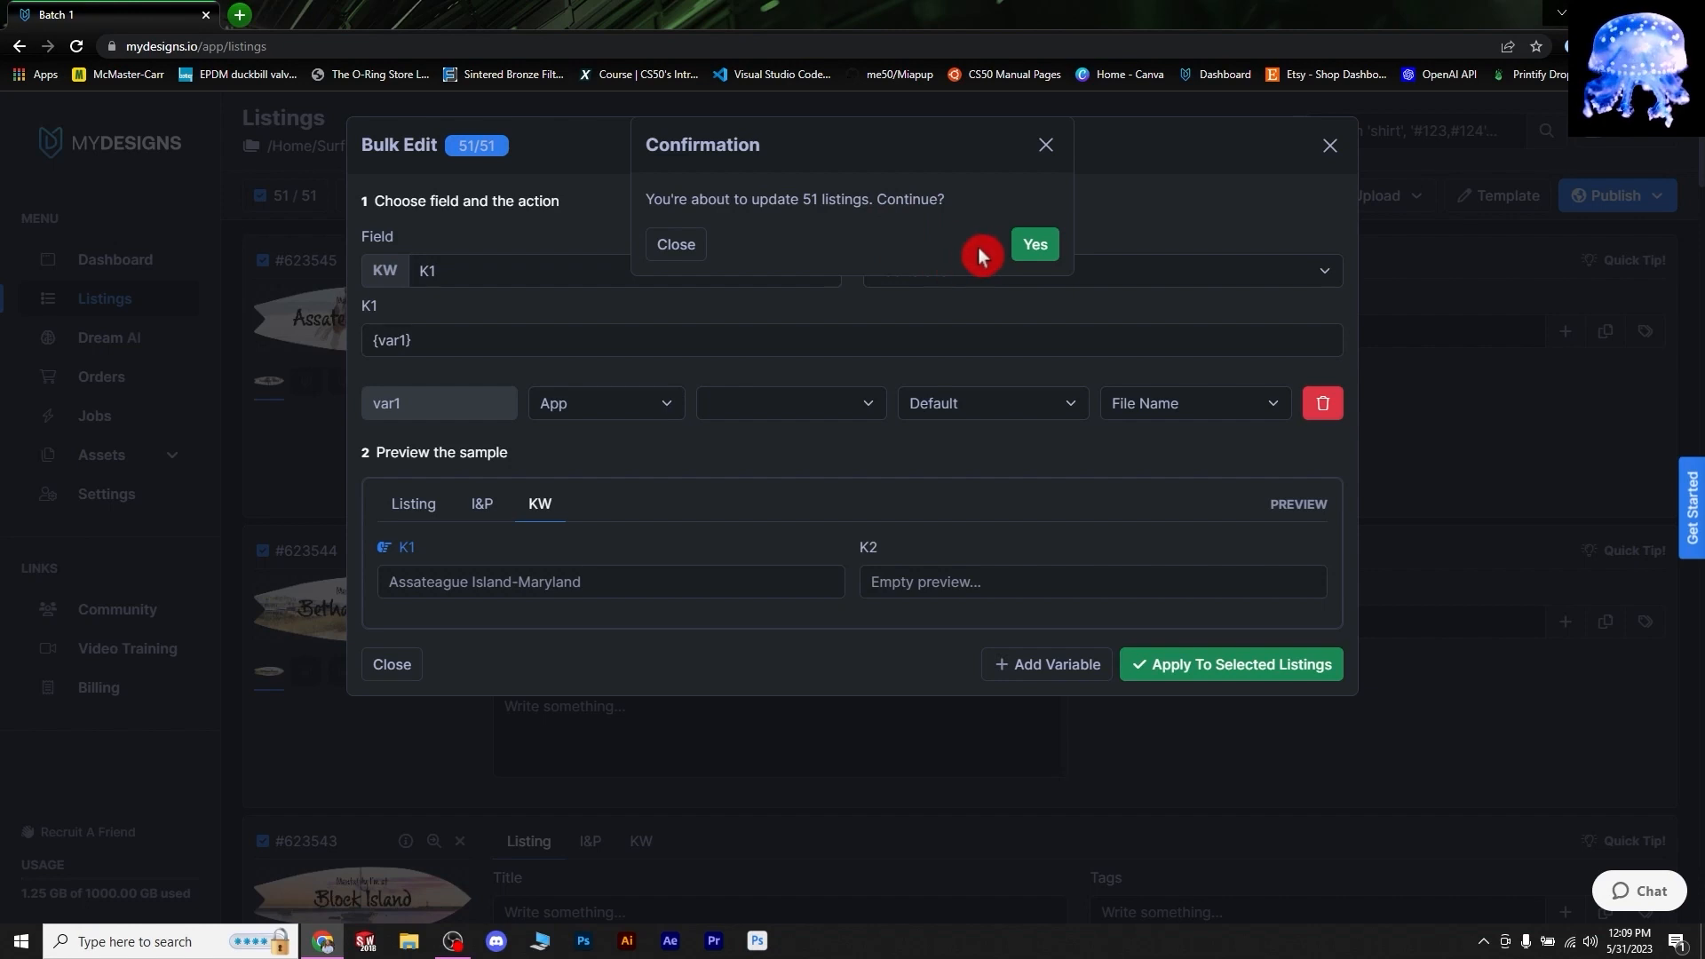
pyautogui.click(1028, 253)
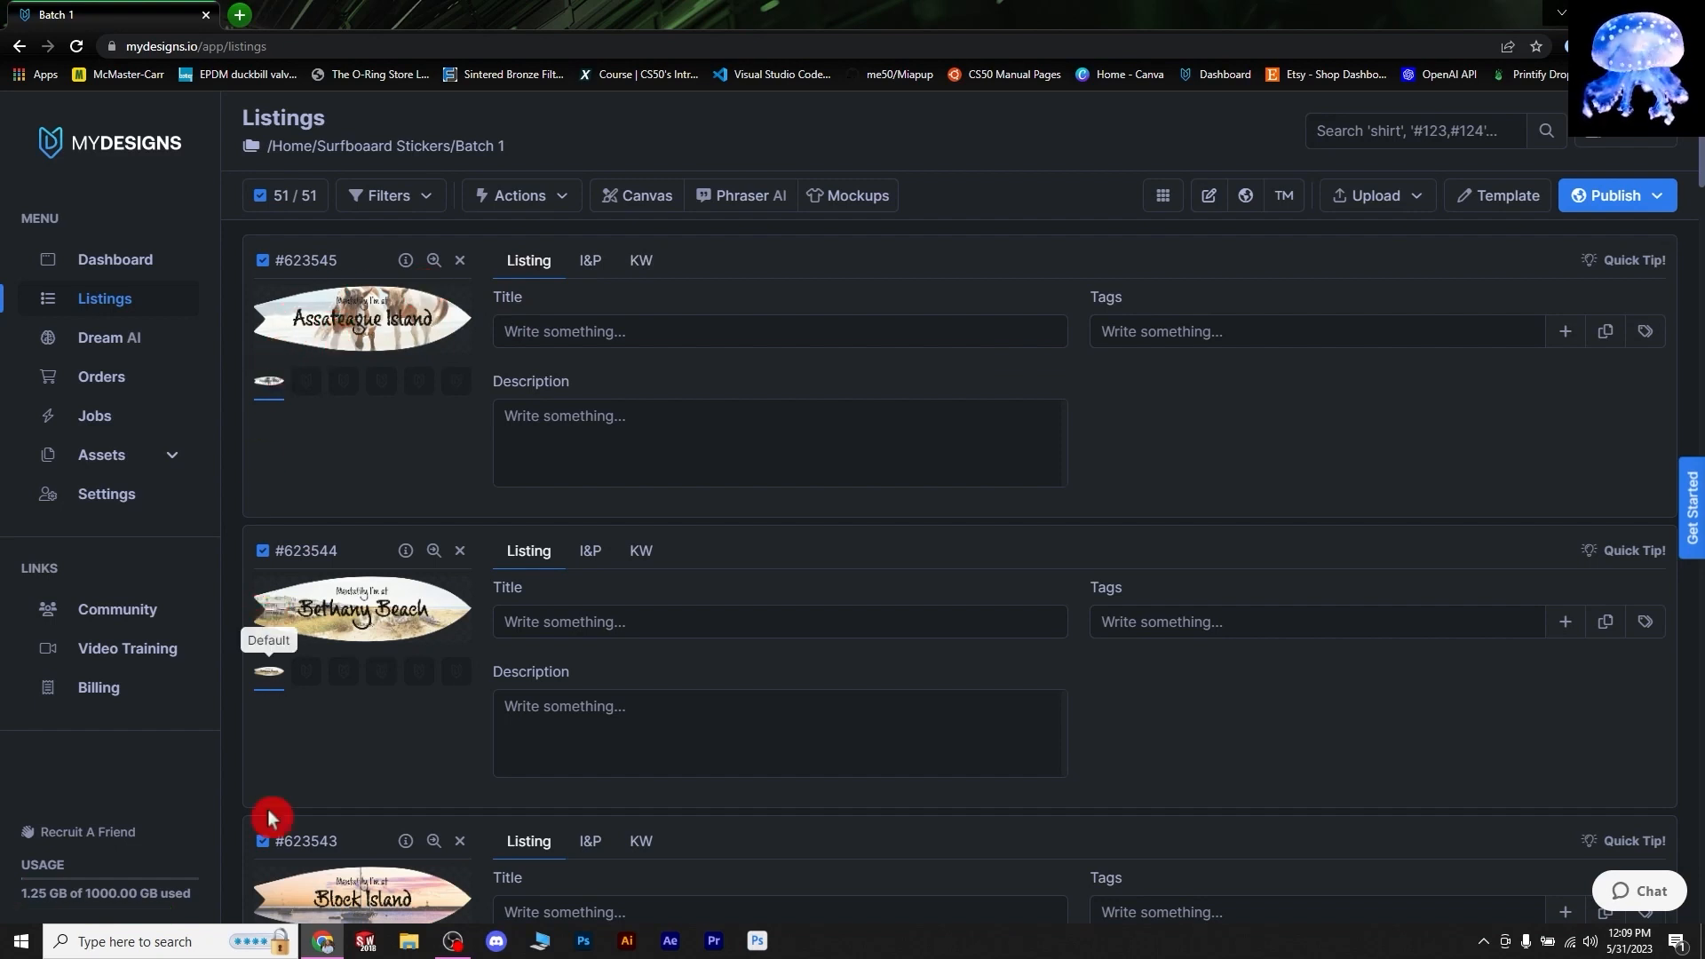
pyautogui.scroll(-1, 261, 641)
pyautogui.scroll(1, 317, 487)
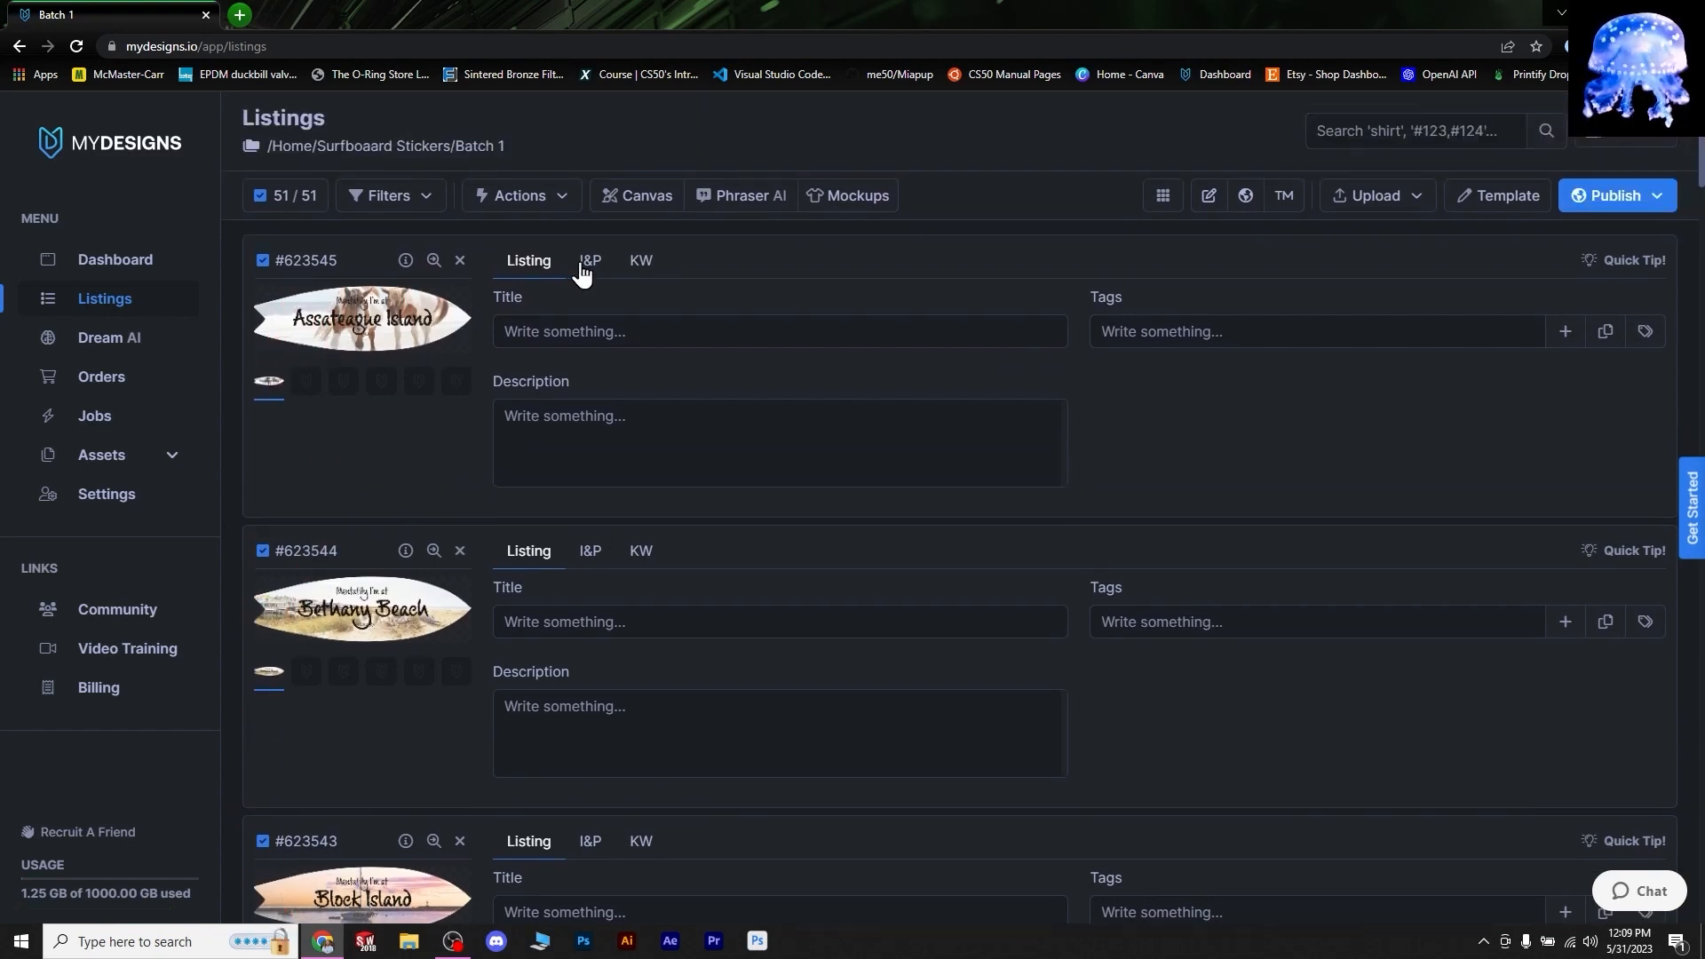
pyautogui.click(642, 262)
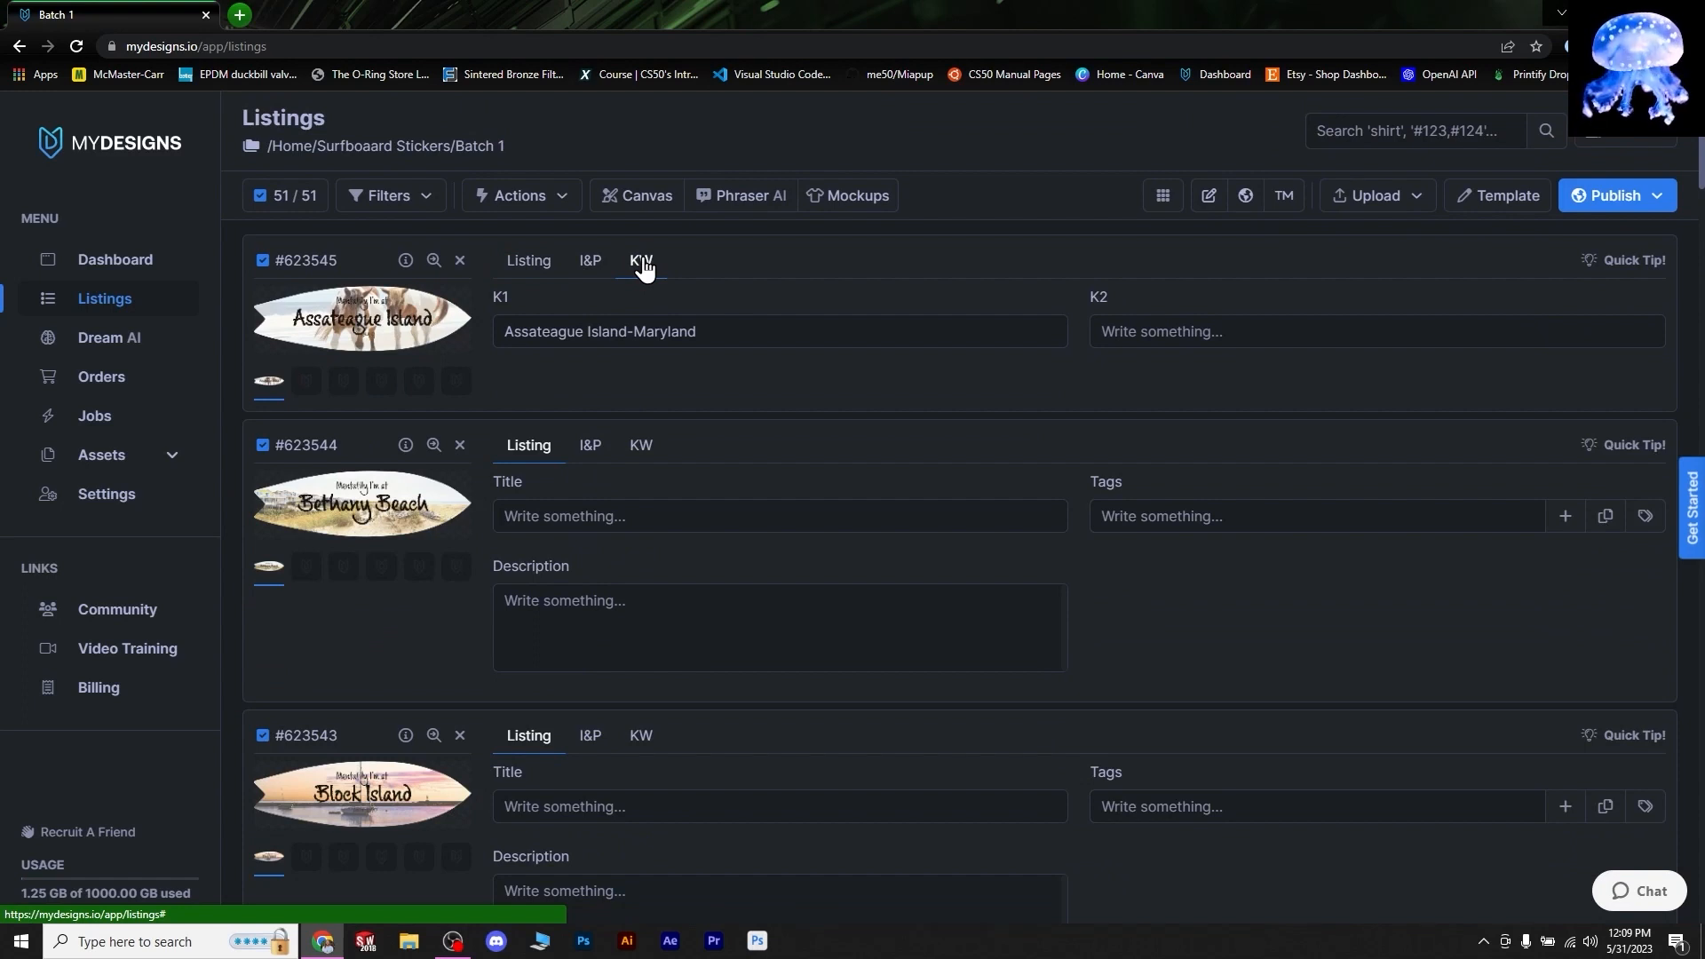
pyautogui.click(531, 342)
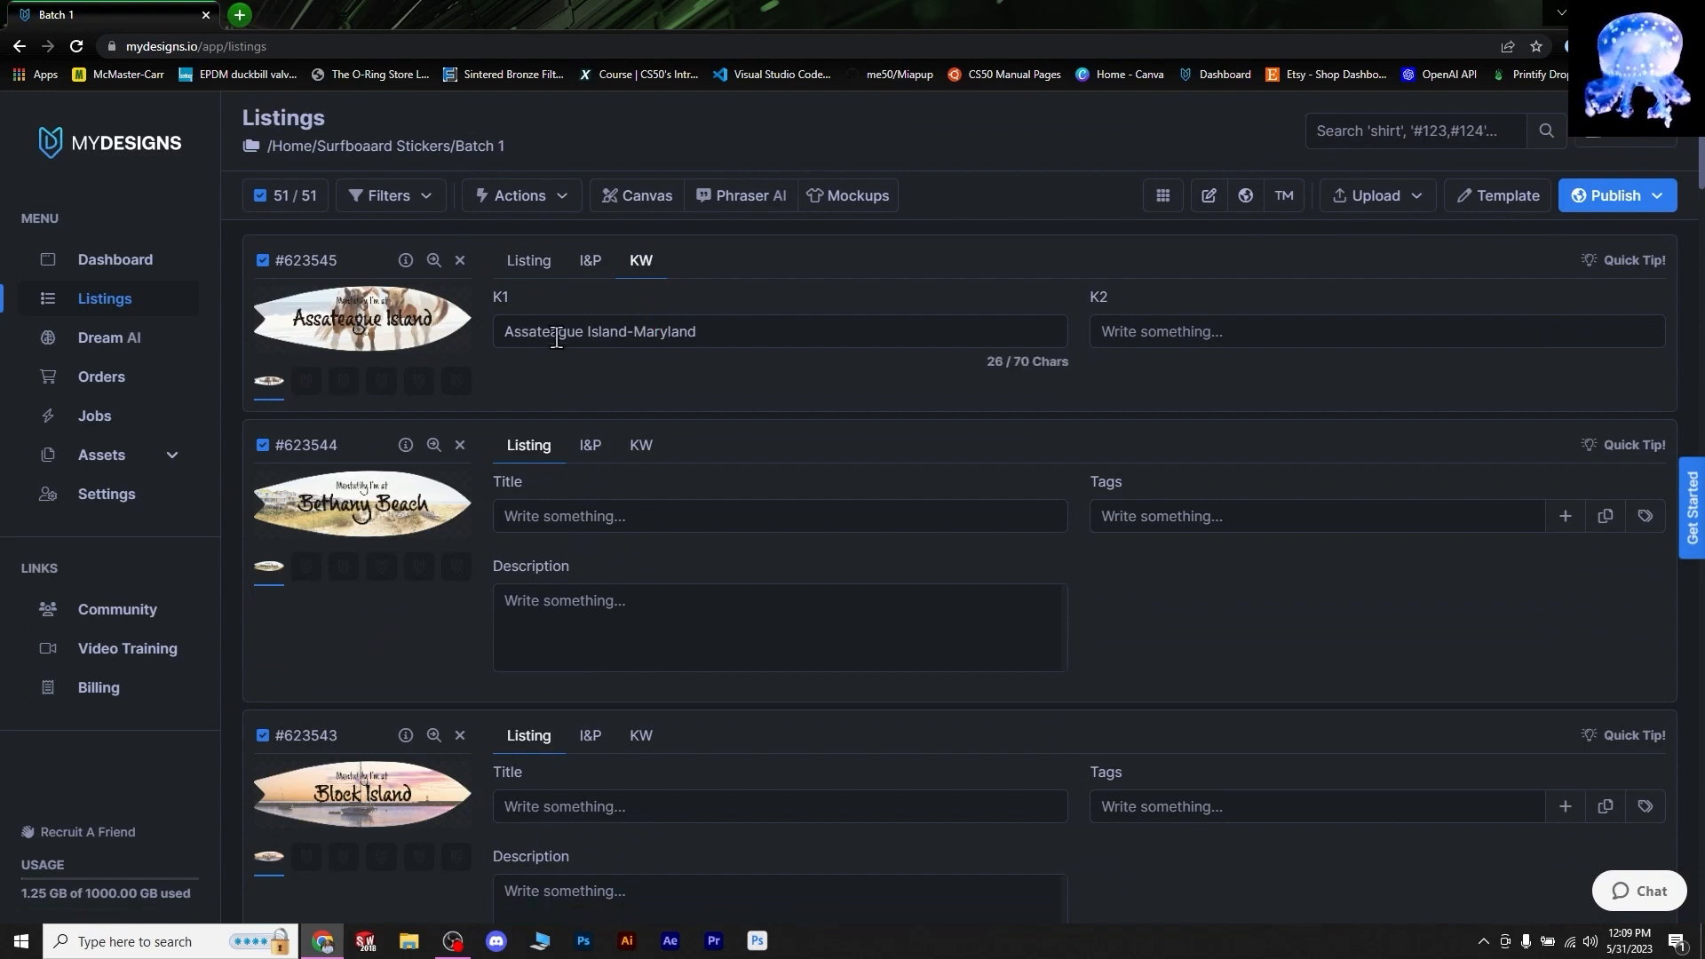
pyautogui.click(325, 327)
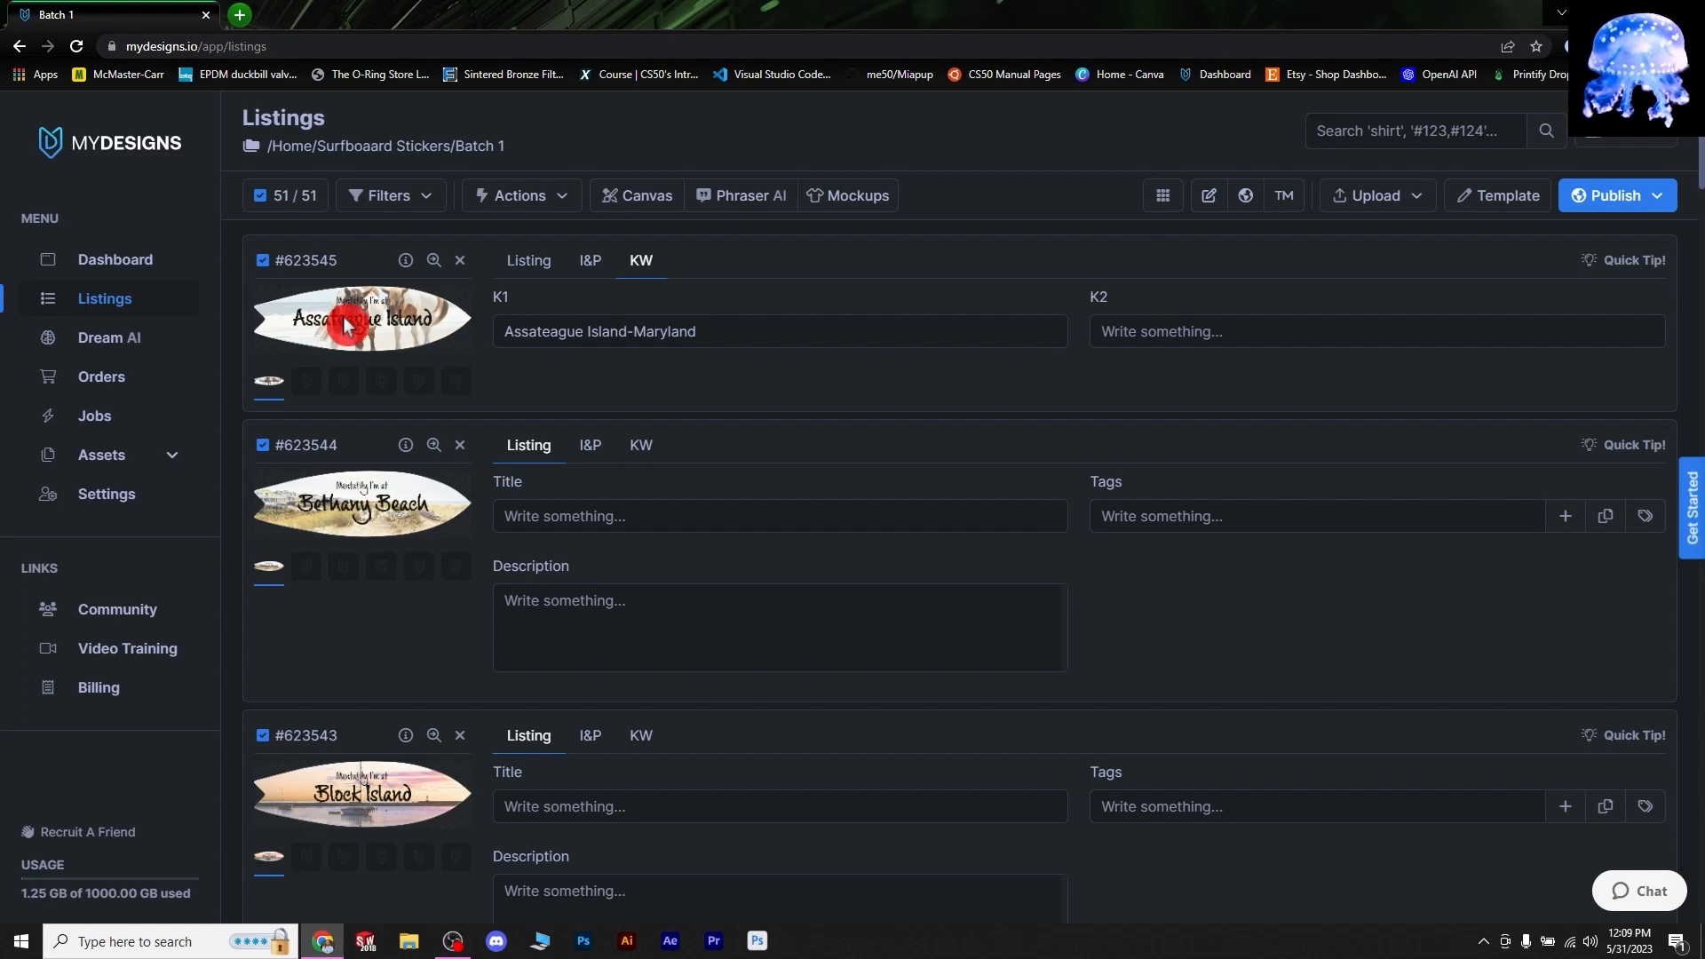
pyautogui.moveTo(339, 317)
pyautogui.mouseDown()
pyautogui.moveTo(451, 333)
pyautogui.moveTo(355, 320)
pyautogui.moveTo(399, 308)
pyautogui.moveTo(366, 309)
pyautogui.moveTo(424, 311)
pyautogui.moveTo(357, 320)
pyautogui.moveTo(365, 332)
pyautogui.mouseUp()
pyautogui.click(526, 337)
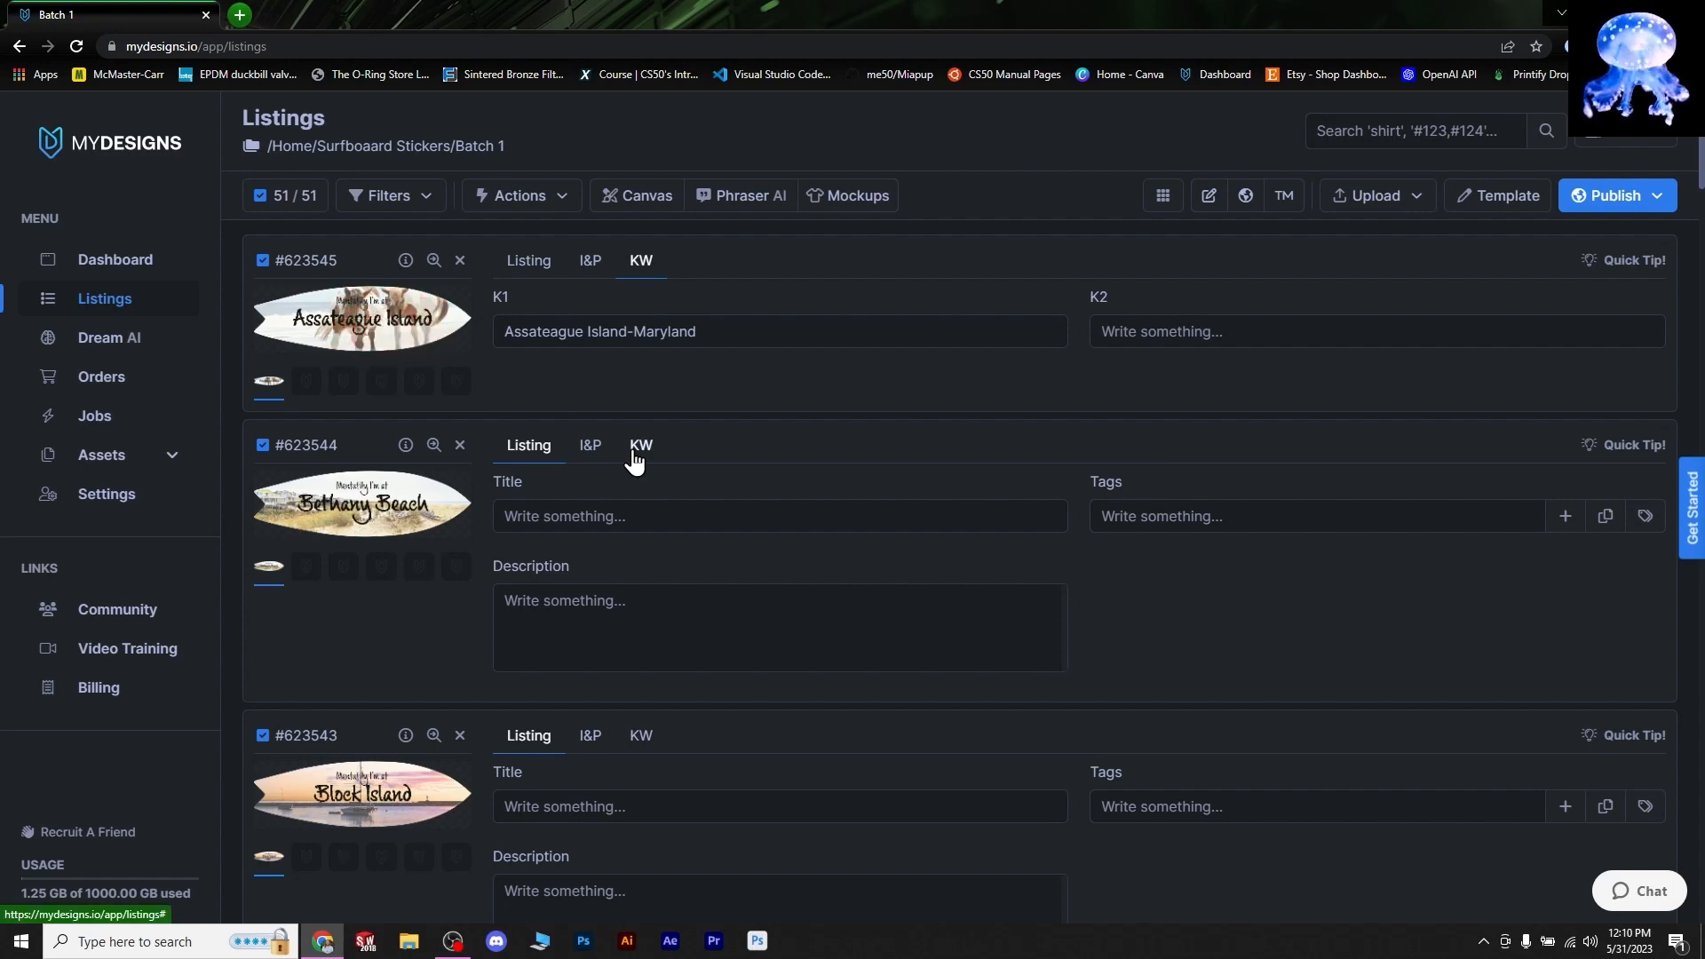
pyautogui.moveTo(307, 518)
pyautogui.mouseDown()
pyautogui.moveTo(319, 503)
pyautogui.moveTo(391, 506)
pyautogui.mouseUp()
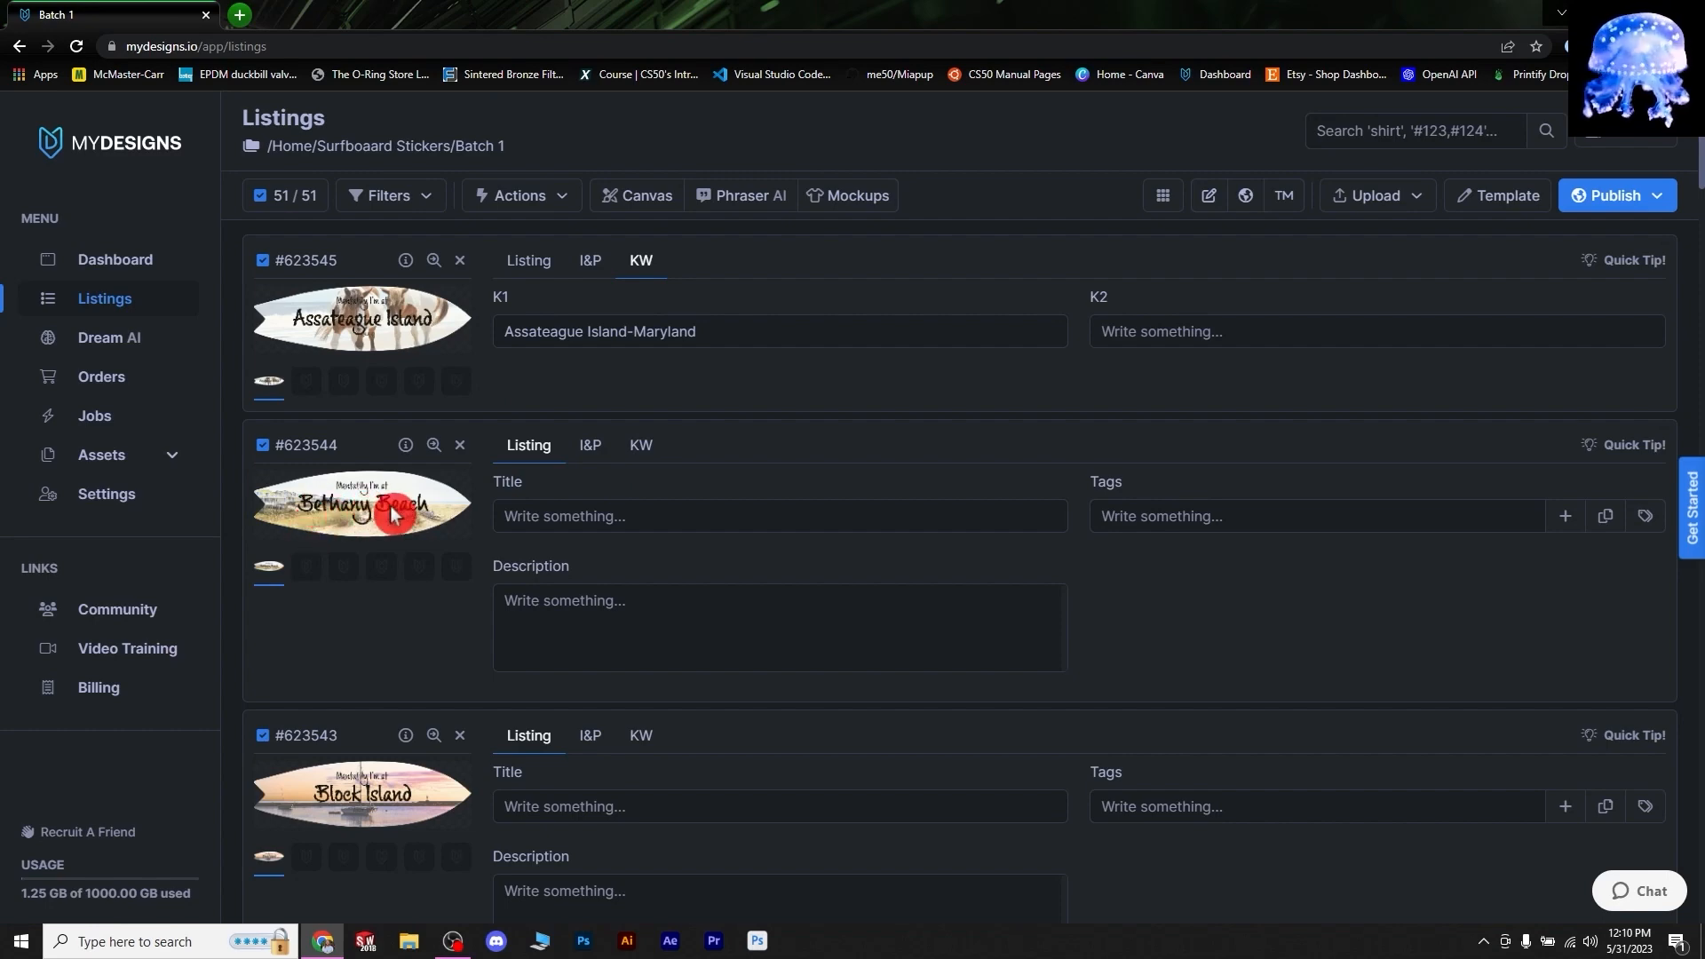
# - Review K1 keywords for Bethany Beach, Block Island, Cannon Beach and the following listings
pyautogui.click(647, 445)
pyautogui.click(537, 531)
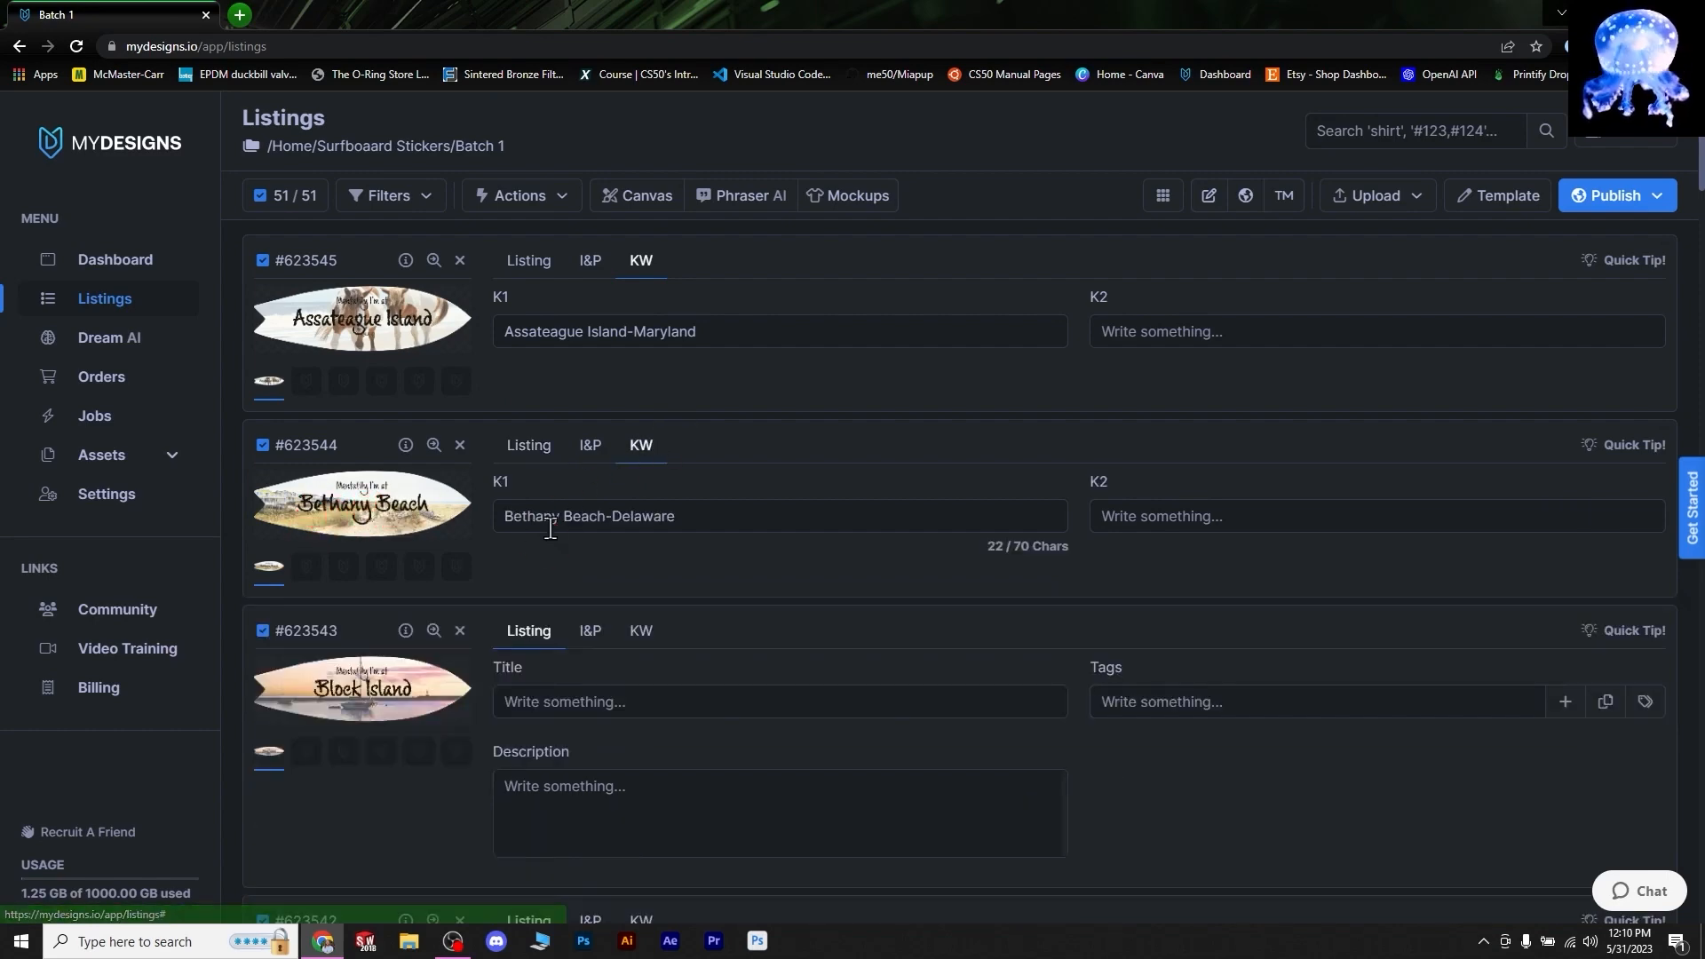
pyautogui.scroll(-3, 577, 587)
pyautogui.click(643, 377)
pyautogui.click(538, 474)
pyautogui.scroll(-2, 541, 484)
pyautogui.scroll(-1, 546, 495)
pyautogui.click(639, 283)
pyautogui.click(579, 395)
pyautogui.scroll(-2, 568, 457)
pyautogui.click(641, 289)
pyautogui.click(641, 438)
pyautogui.click(641, 625)
pyautogui.scroll(-3, 545, 738)
pyautogui.click(642, 580)
pyautogui.scroll(-4, 648, 617)
pyautogui.click(641, 593)
pyautogui.click(314, 659)
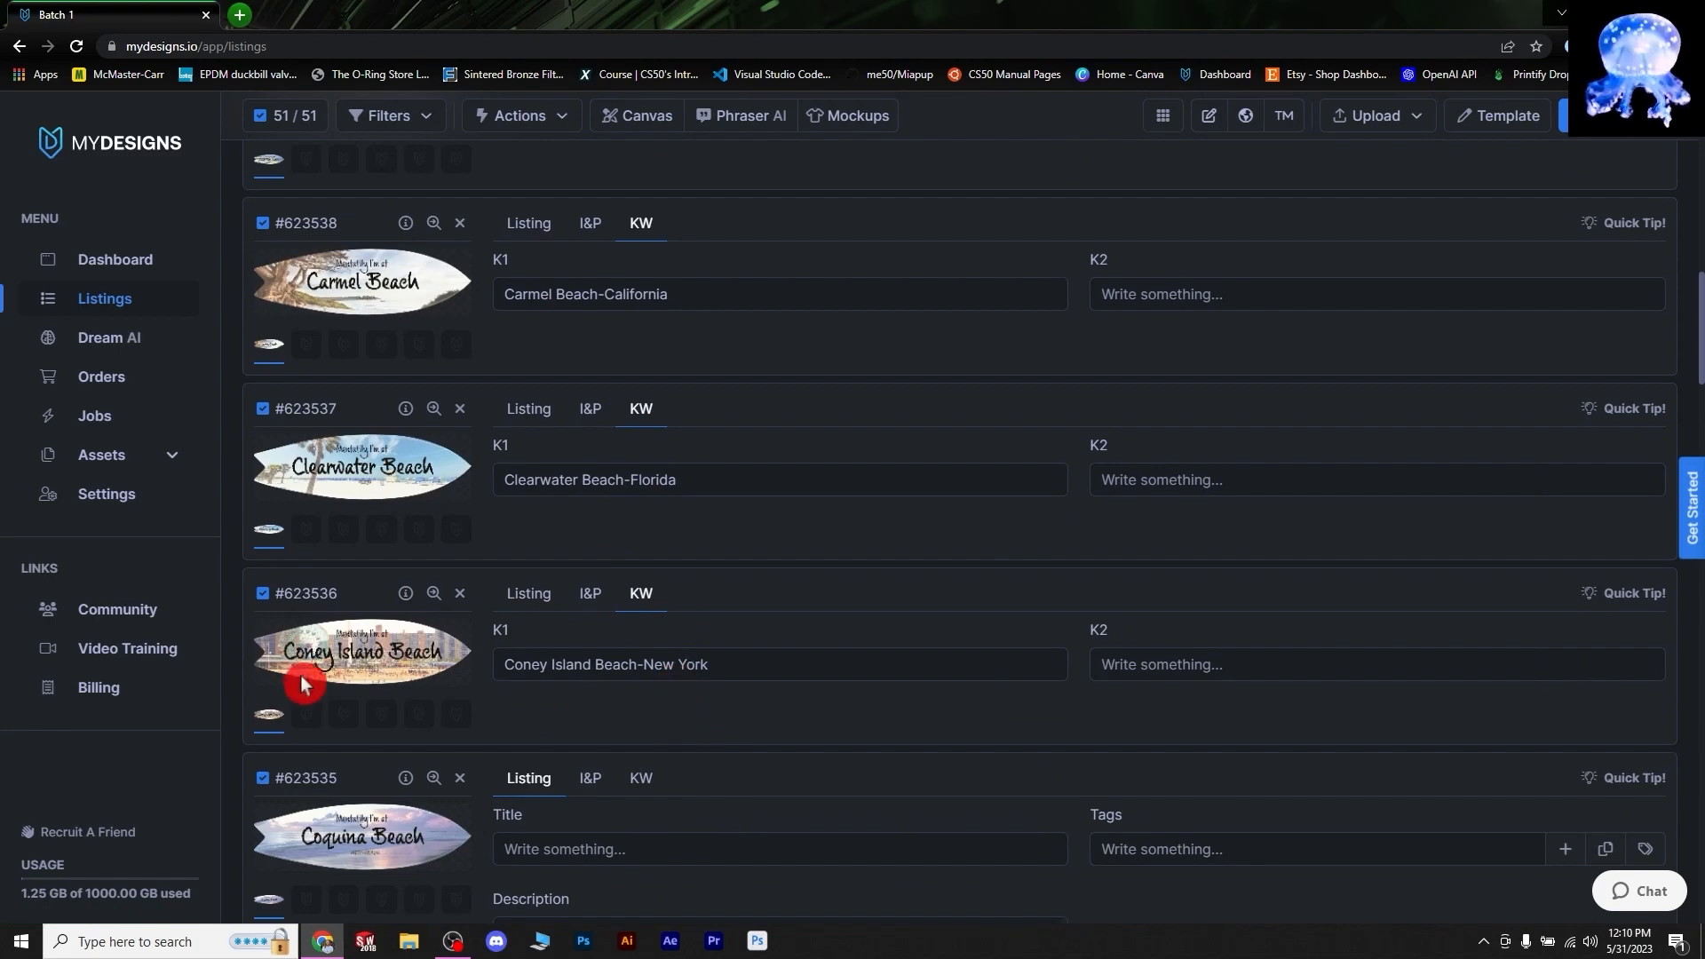
pyautogui.click(414, 943)
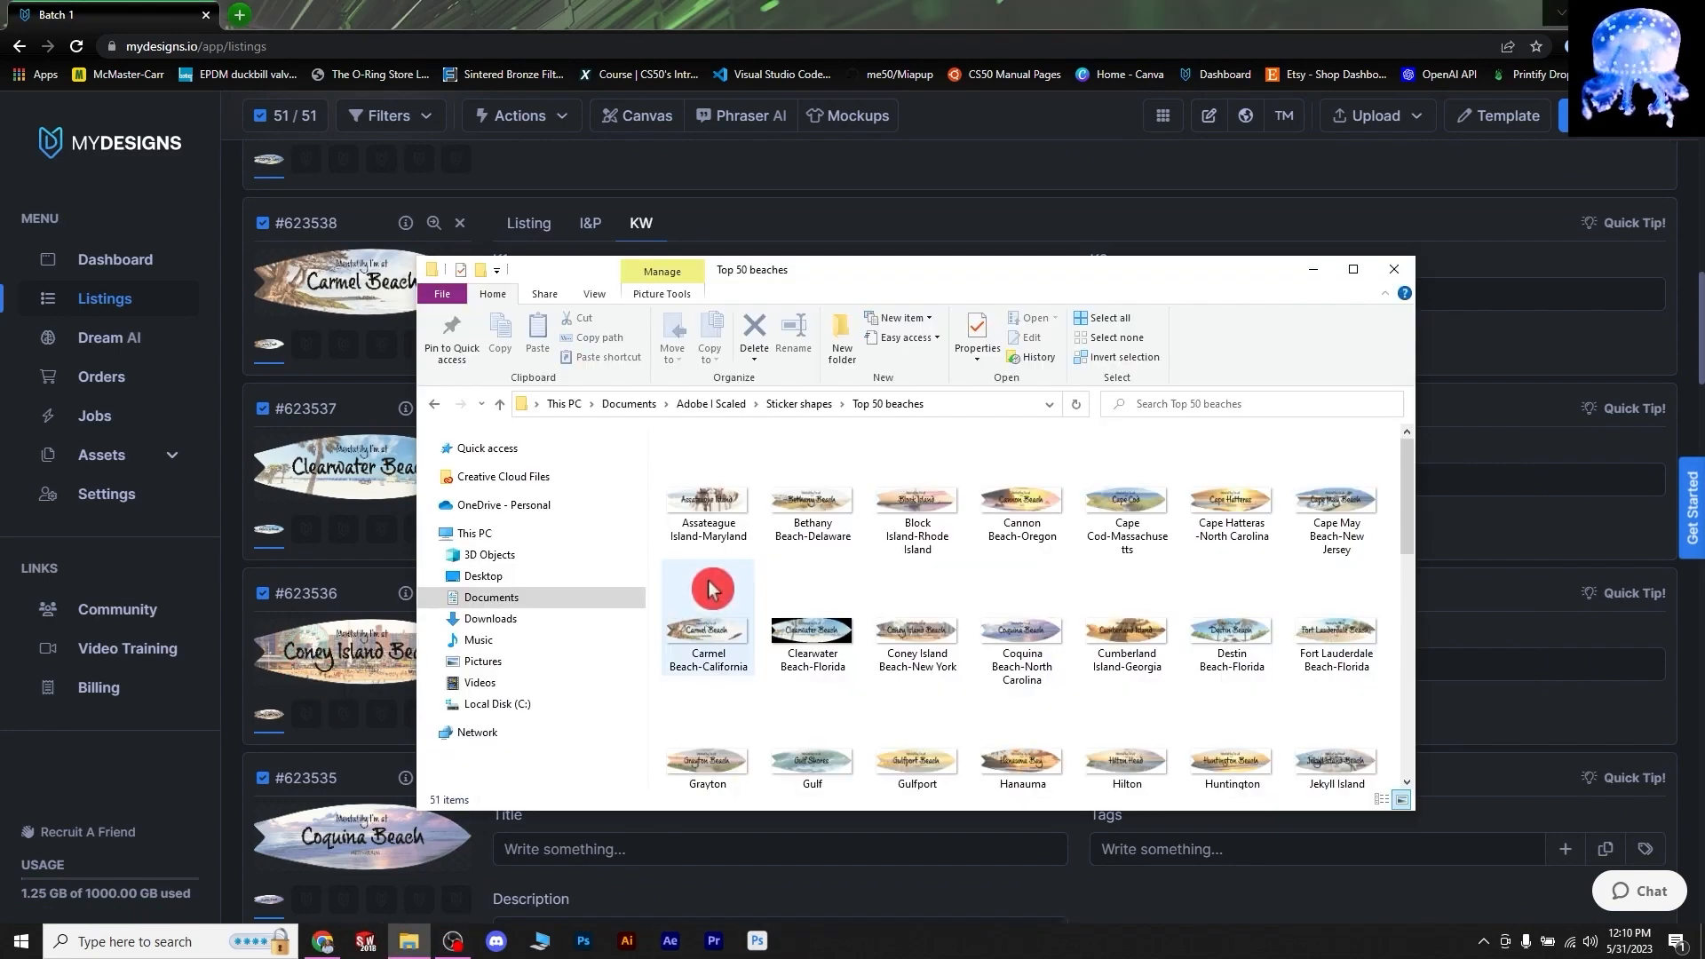
pyautogui.click(708, 550)
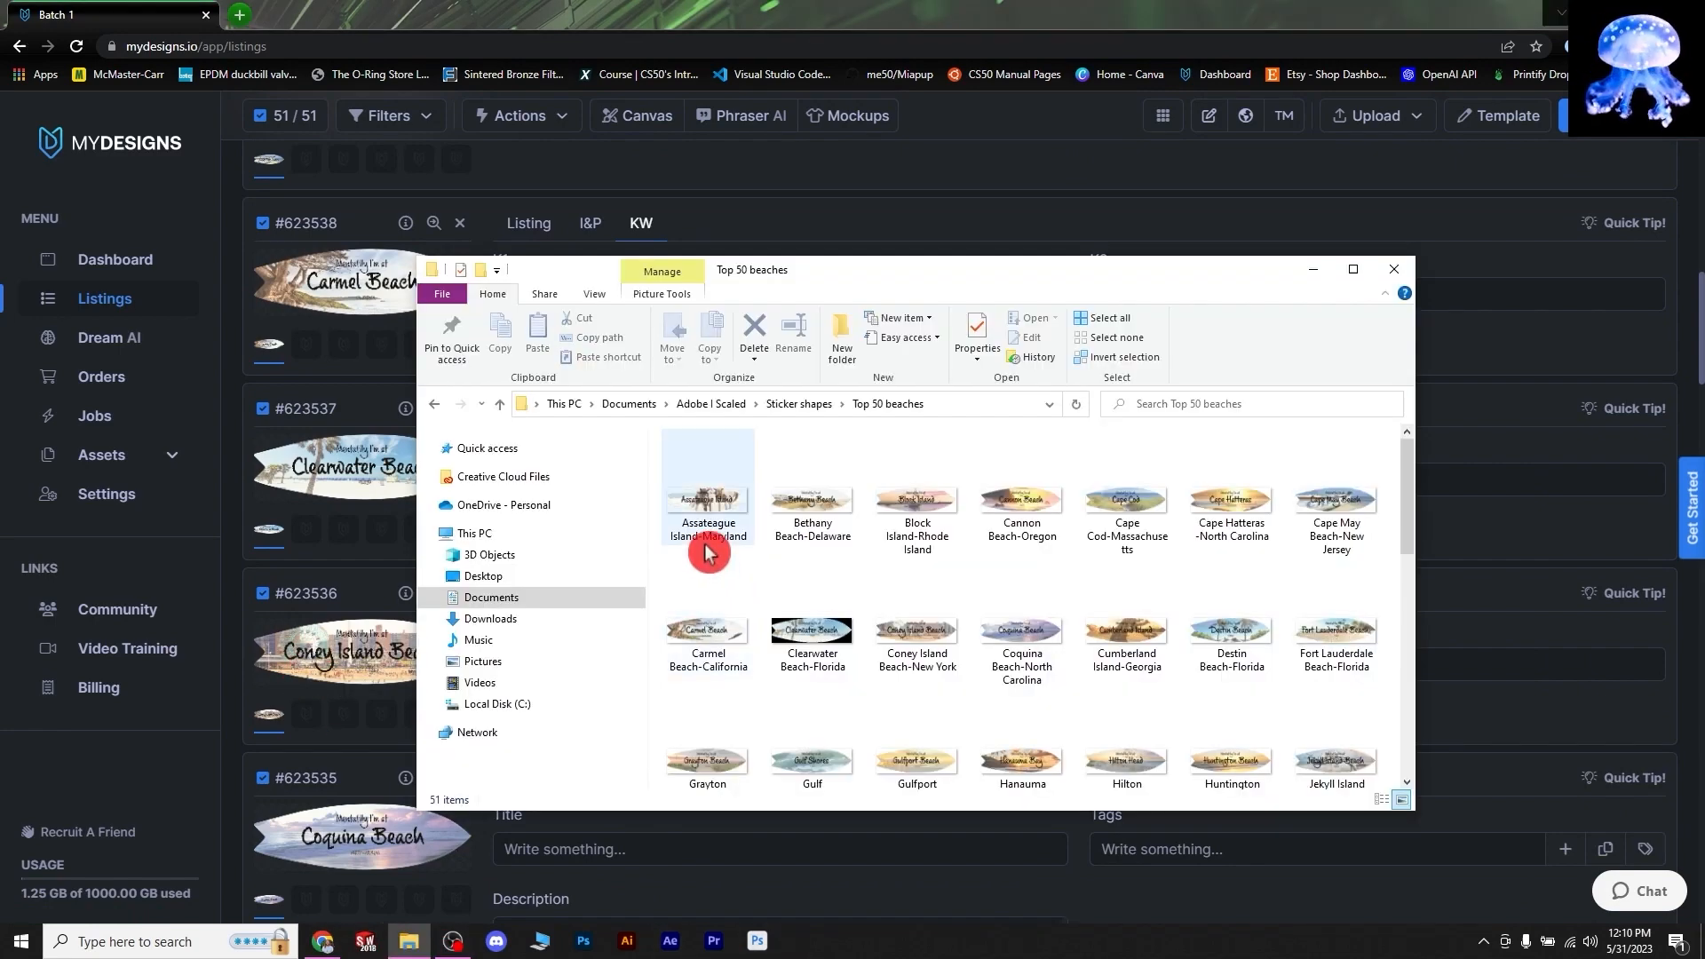
pyautogui.click(807, 533)
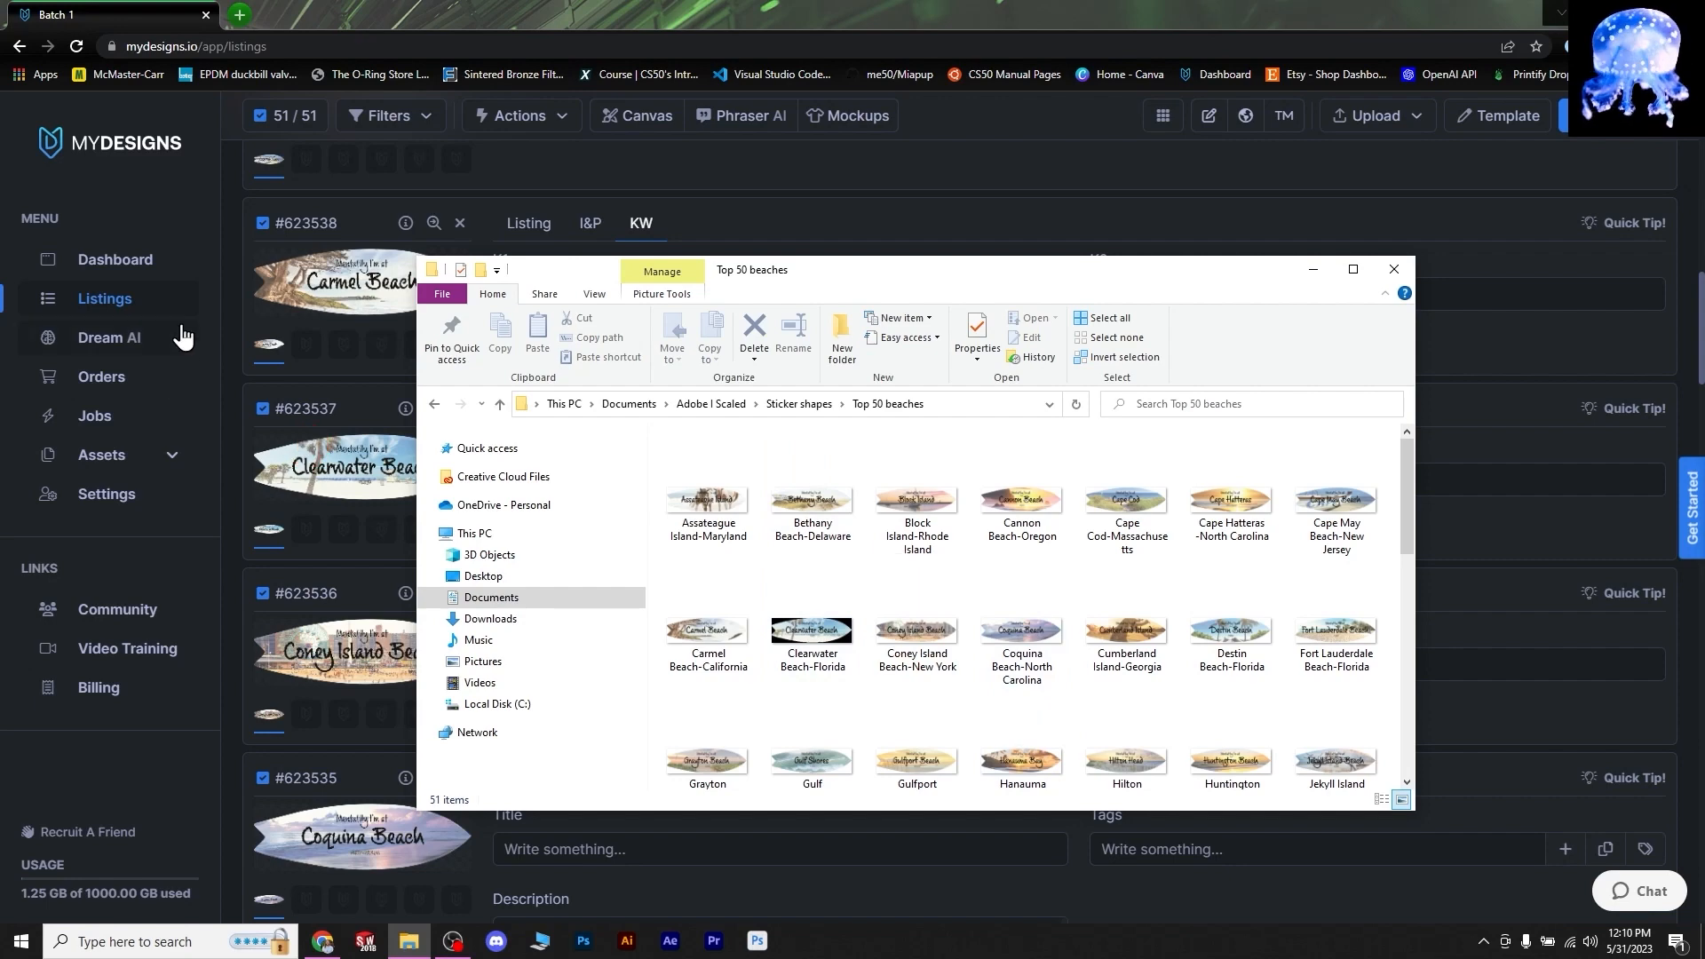
pyautogui.click(1395, 270)
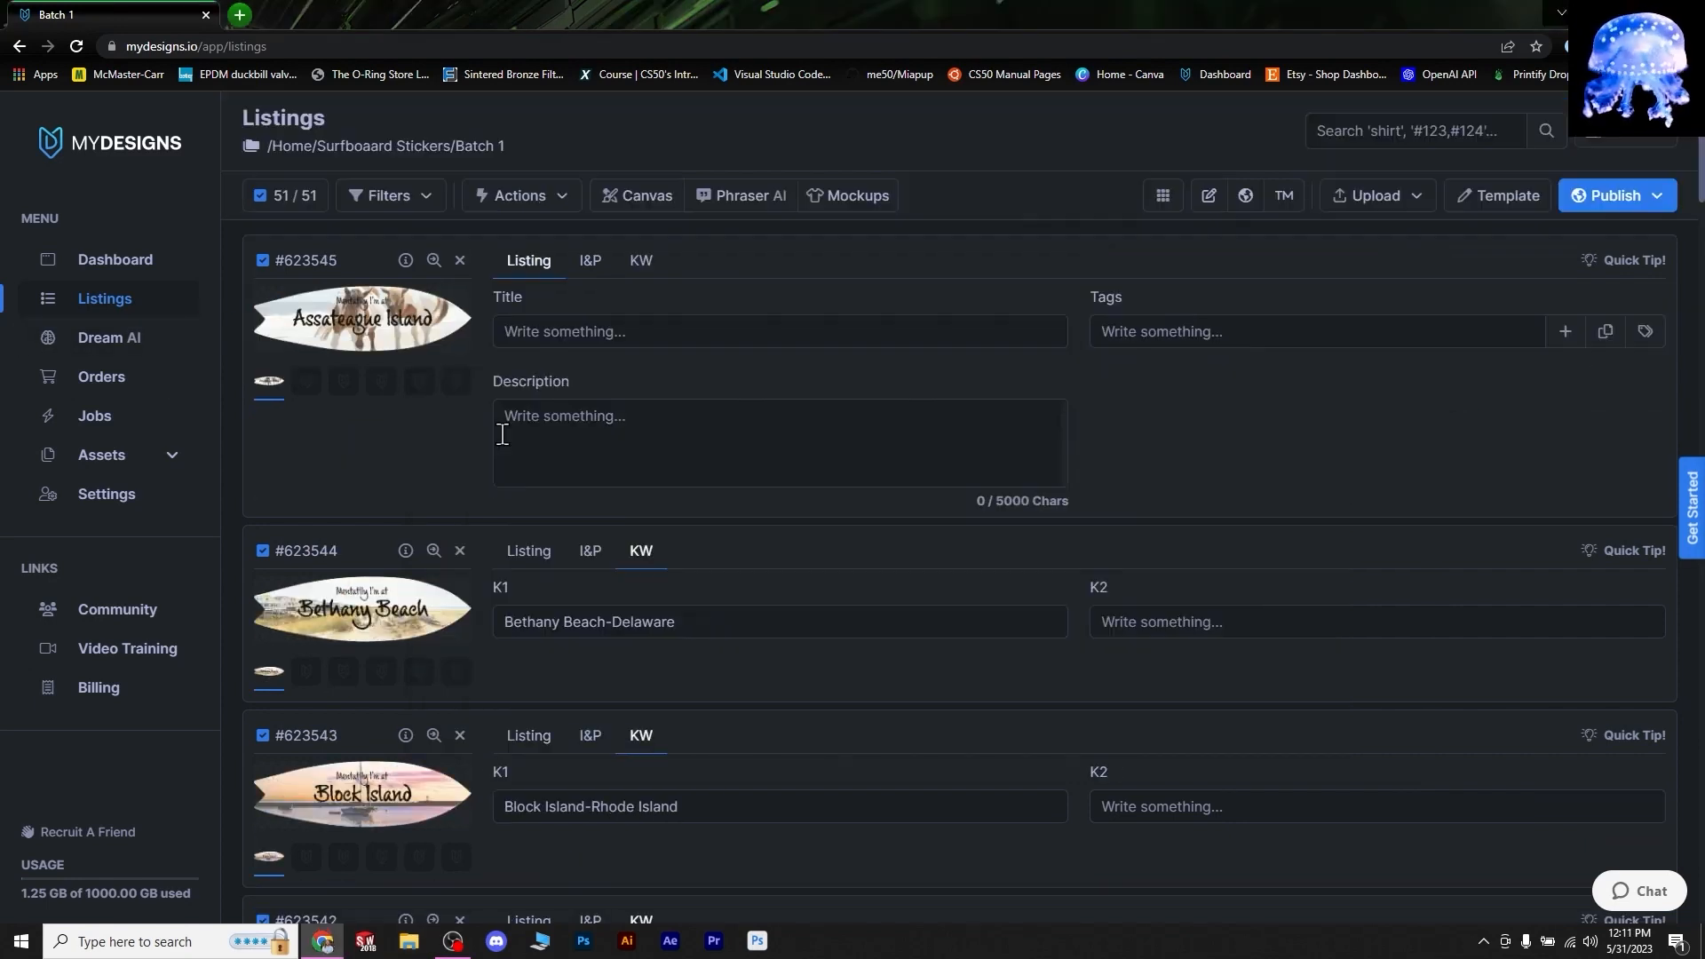
# - Look over the first listing's KW, I&P and Listing tabs, then start Edit in Bulk
pyautogui.click(643, 263)
pyautogui.click(591, 263)
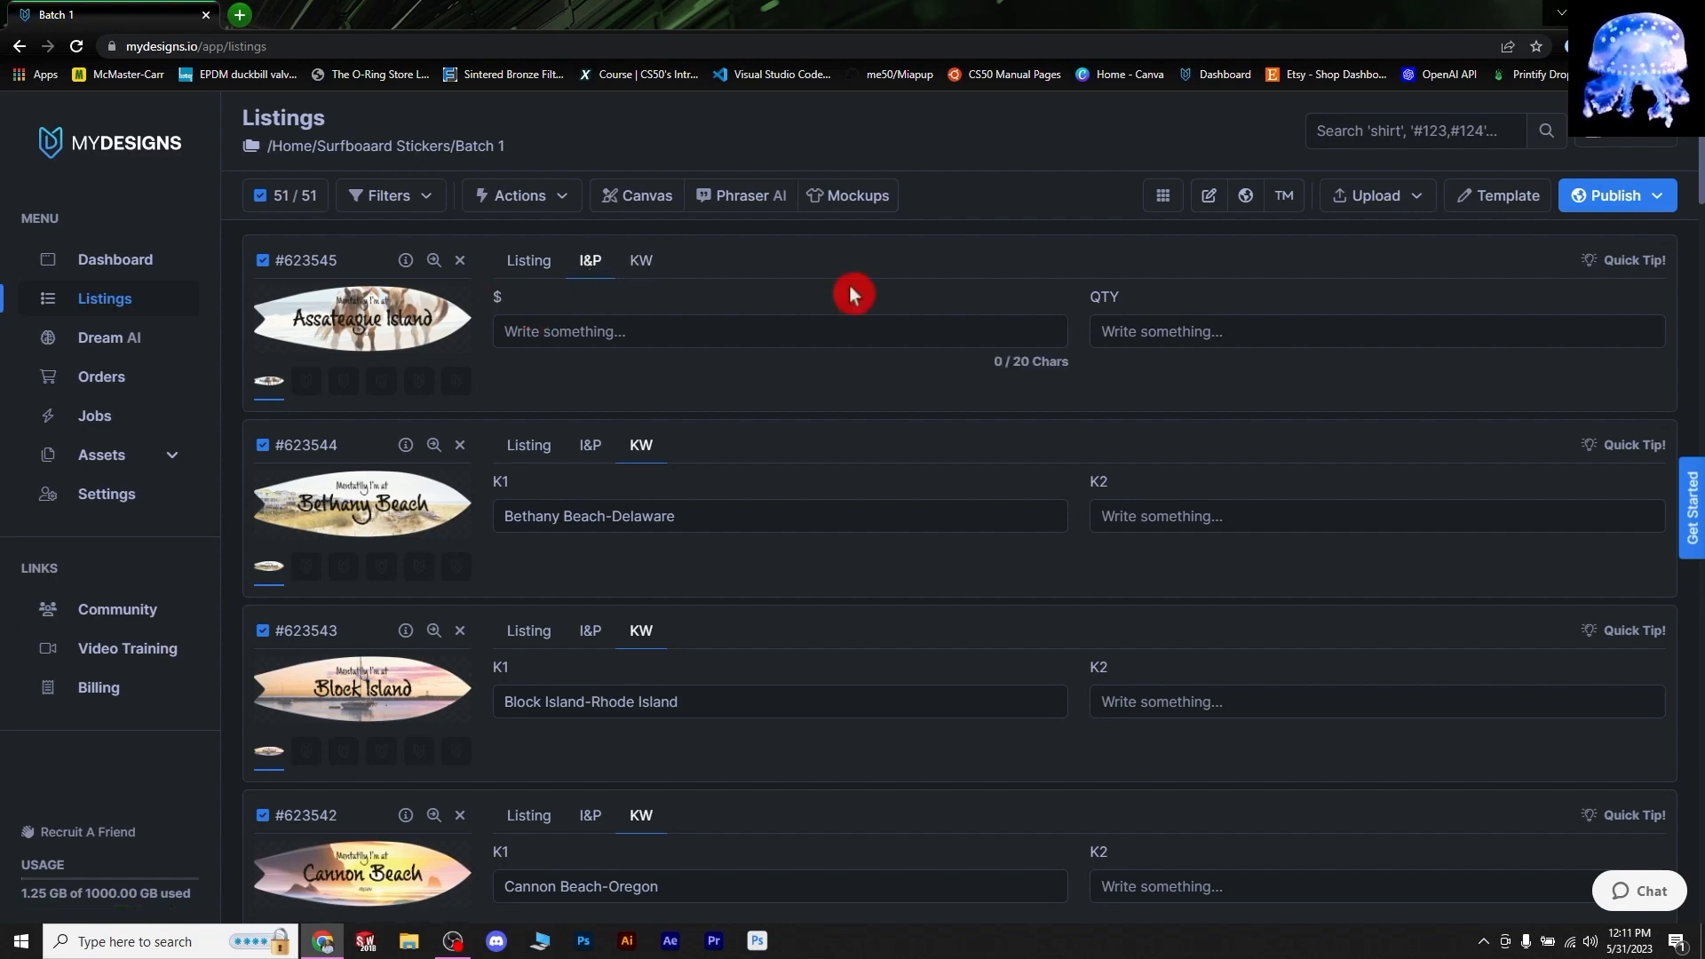
pyautogui.click(533, 268)
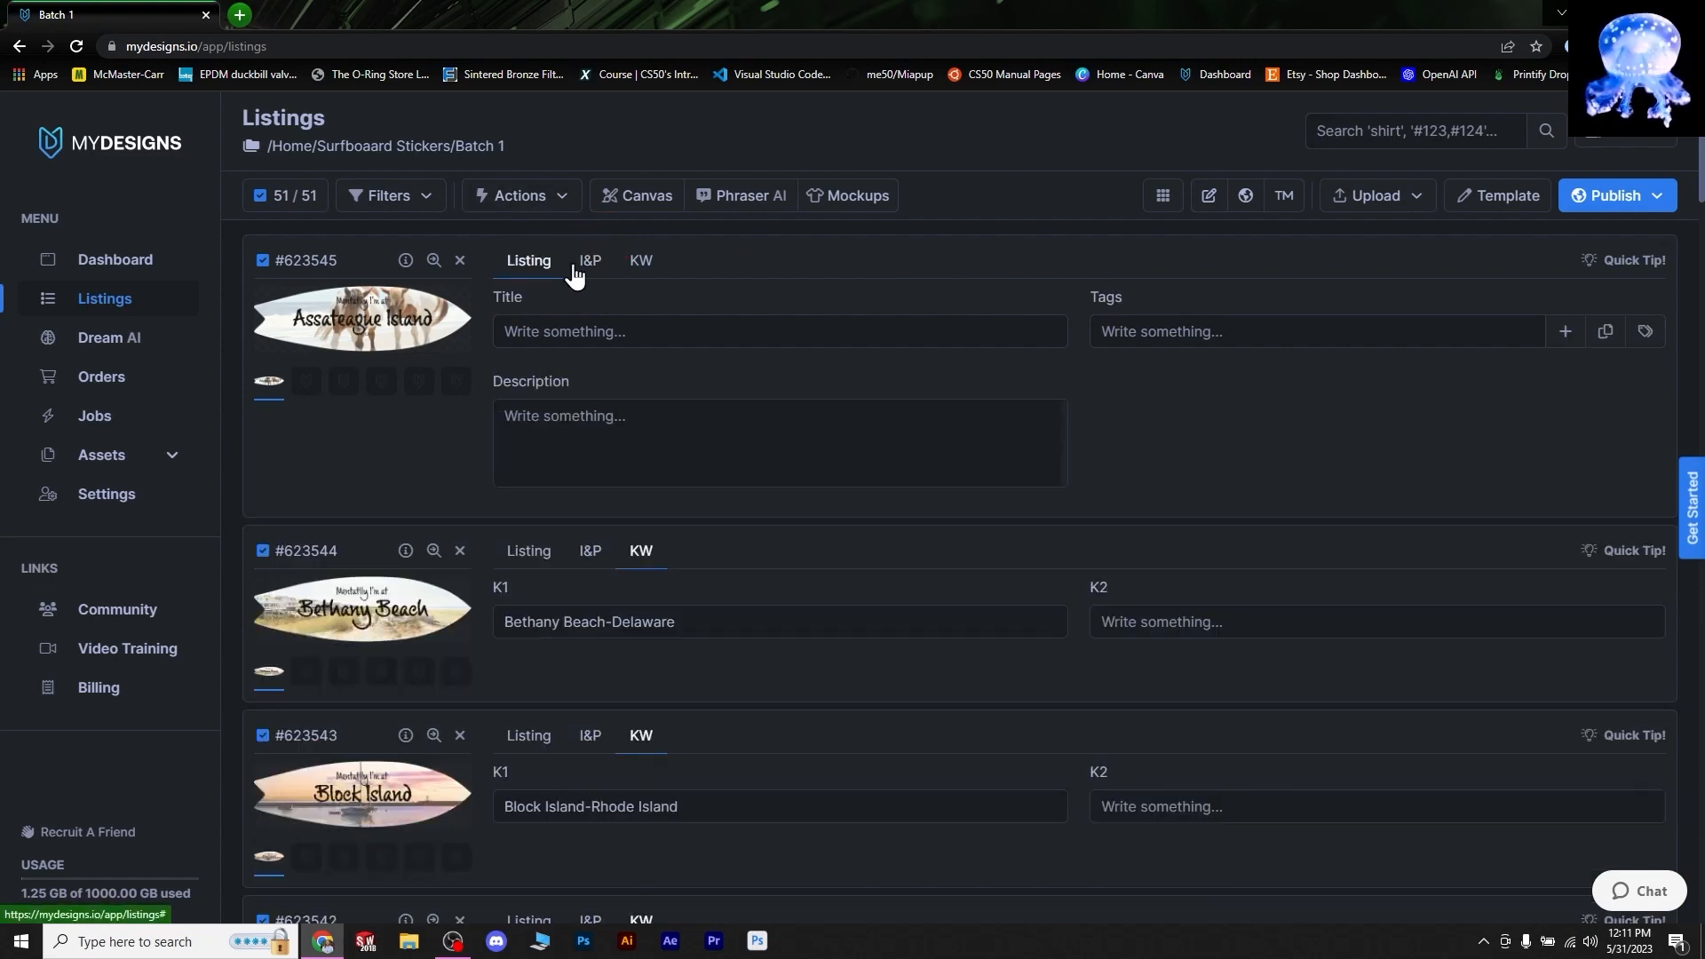
pyautogui.click(649, 271)
pyautogui.click(524, 260)
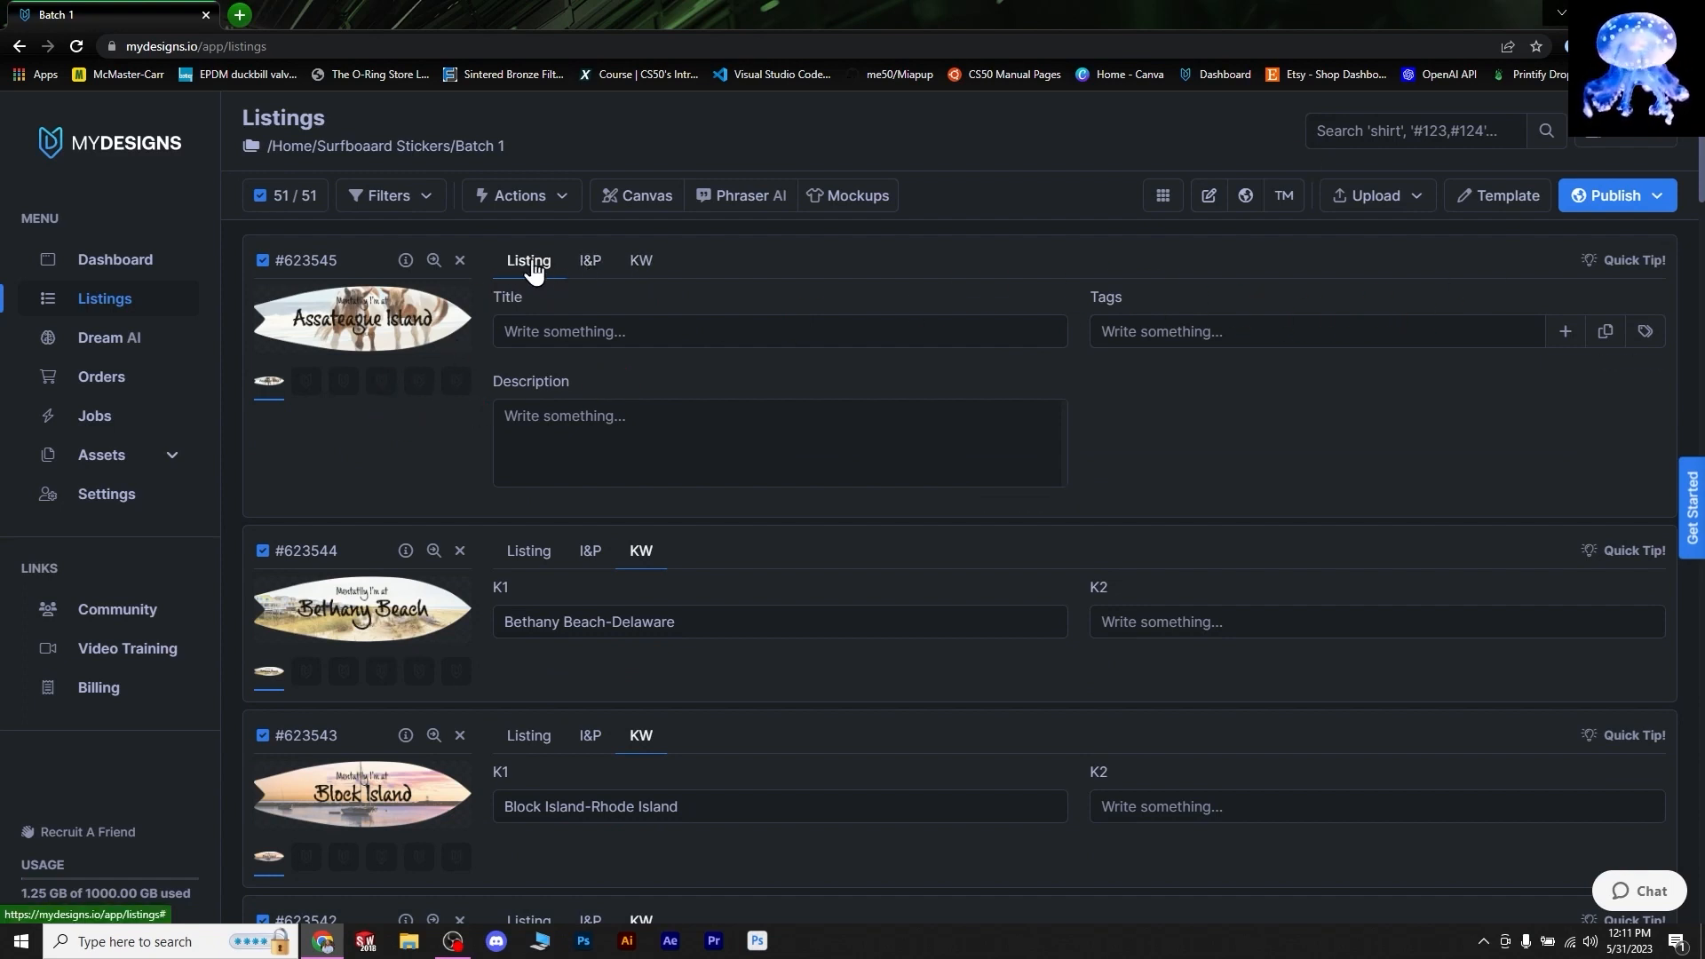
pyautogui.click(526, 197)
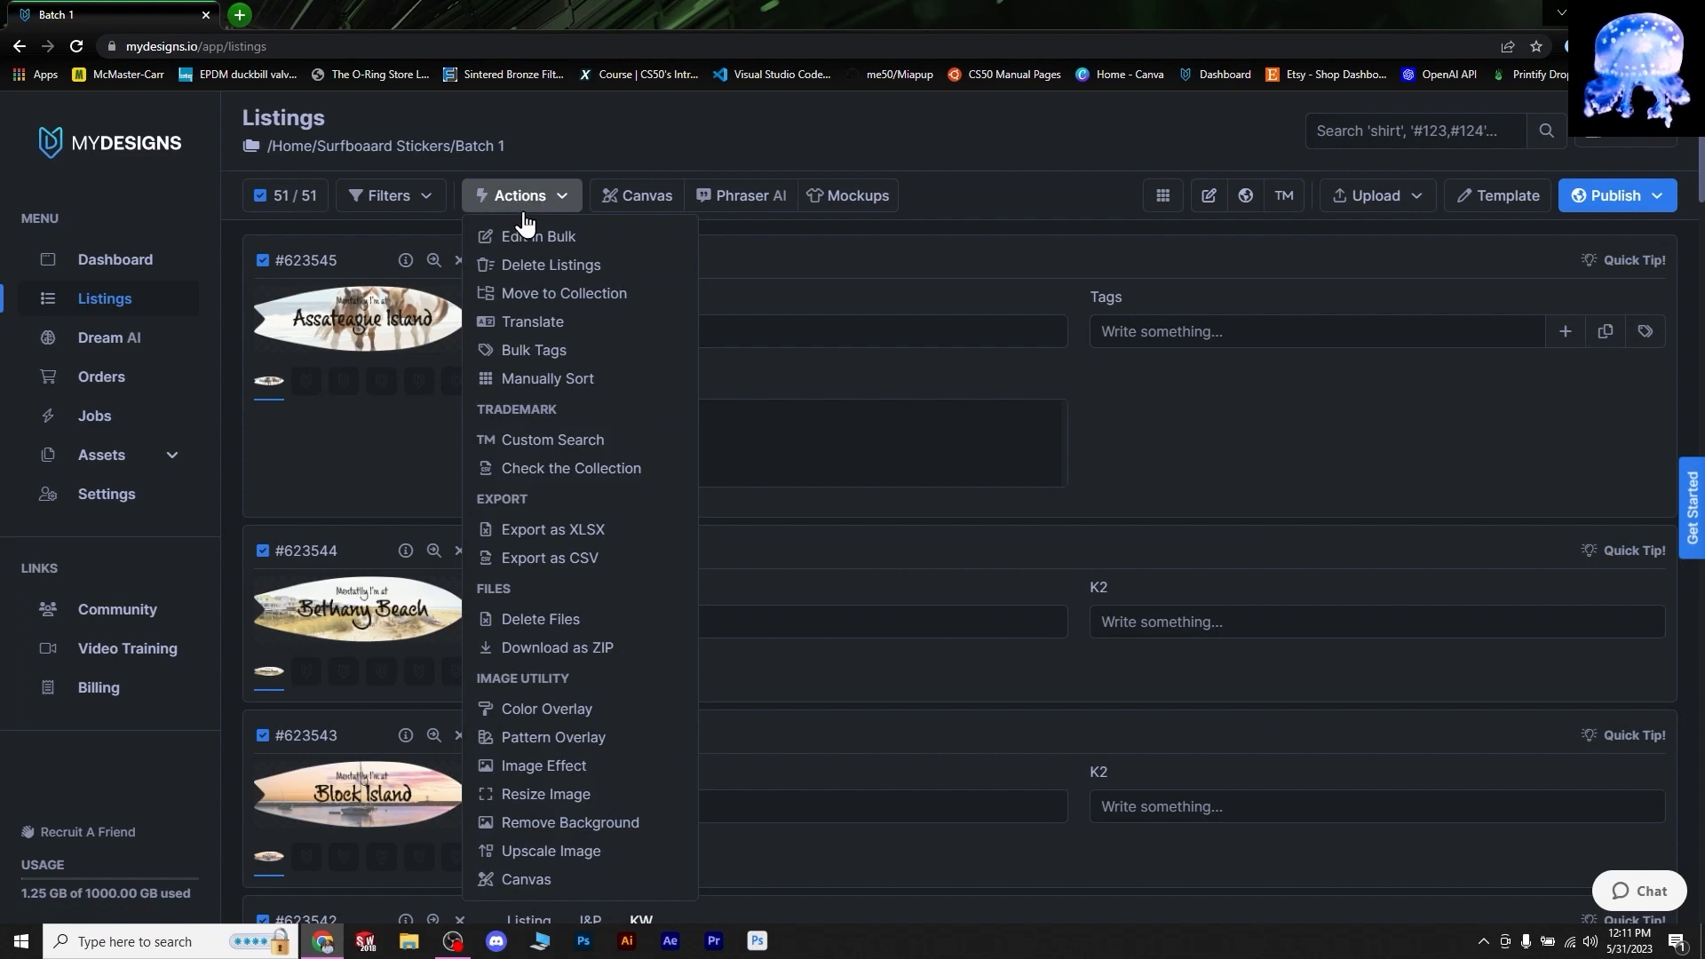
pyautogui.click(530, 238)
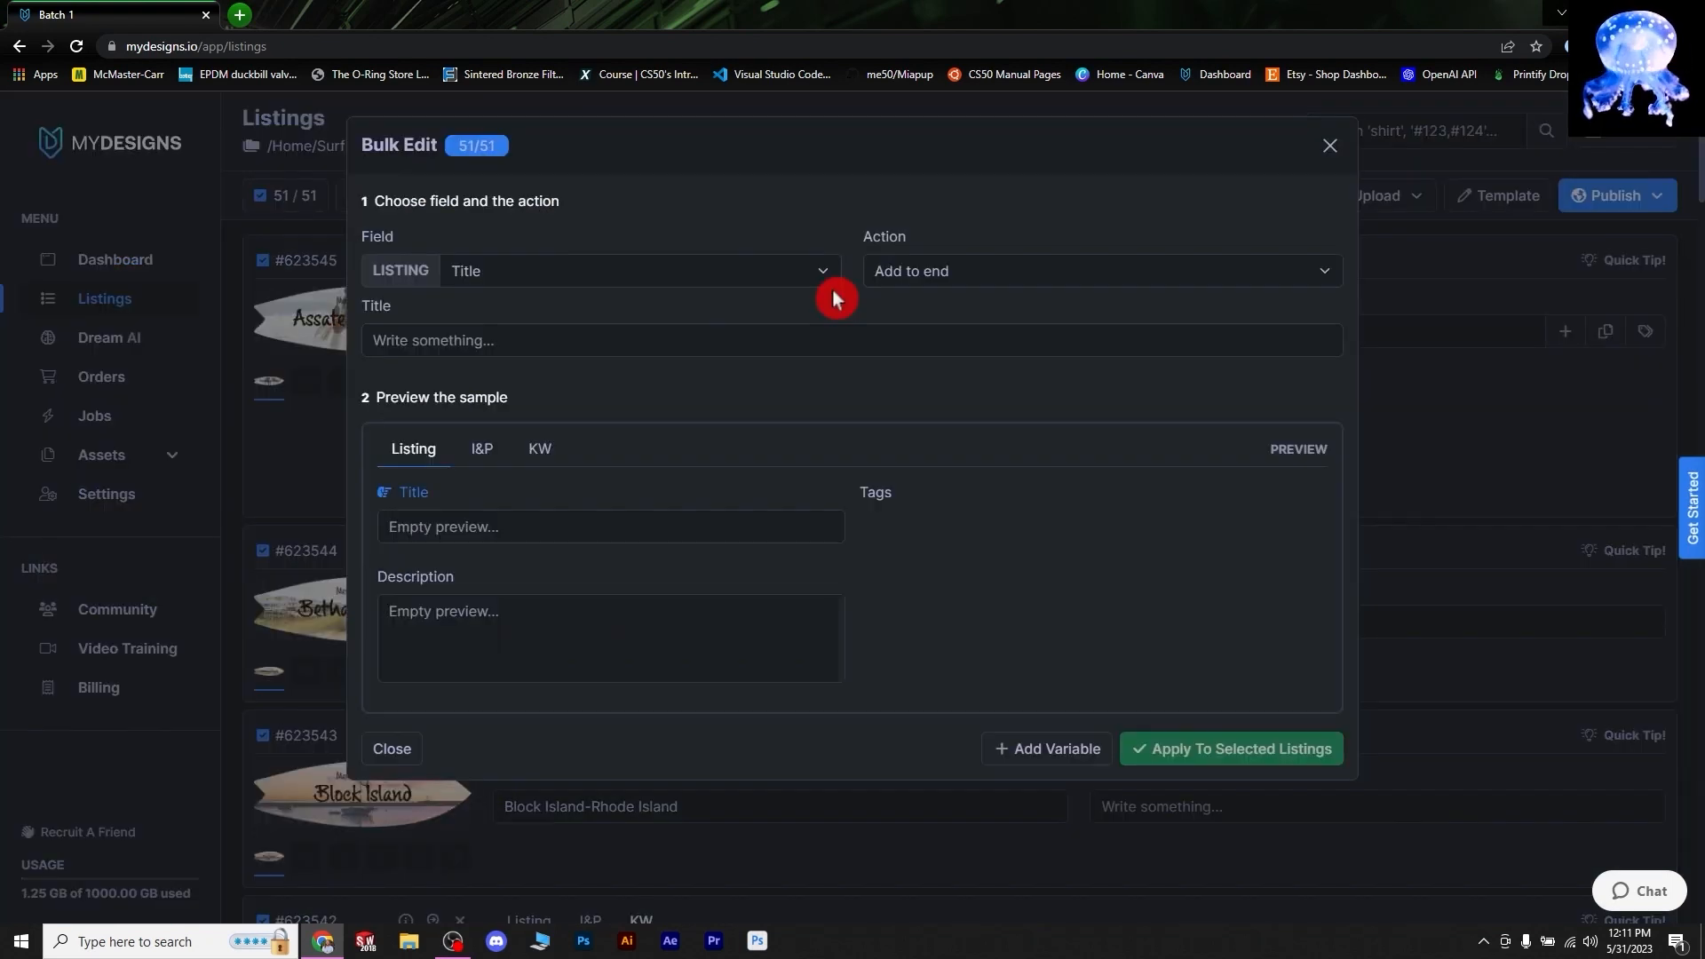
# - Begin the keyword variable in the bulk Title box while checking the sample's K1 keyword
pyautogui.click(502, 346)
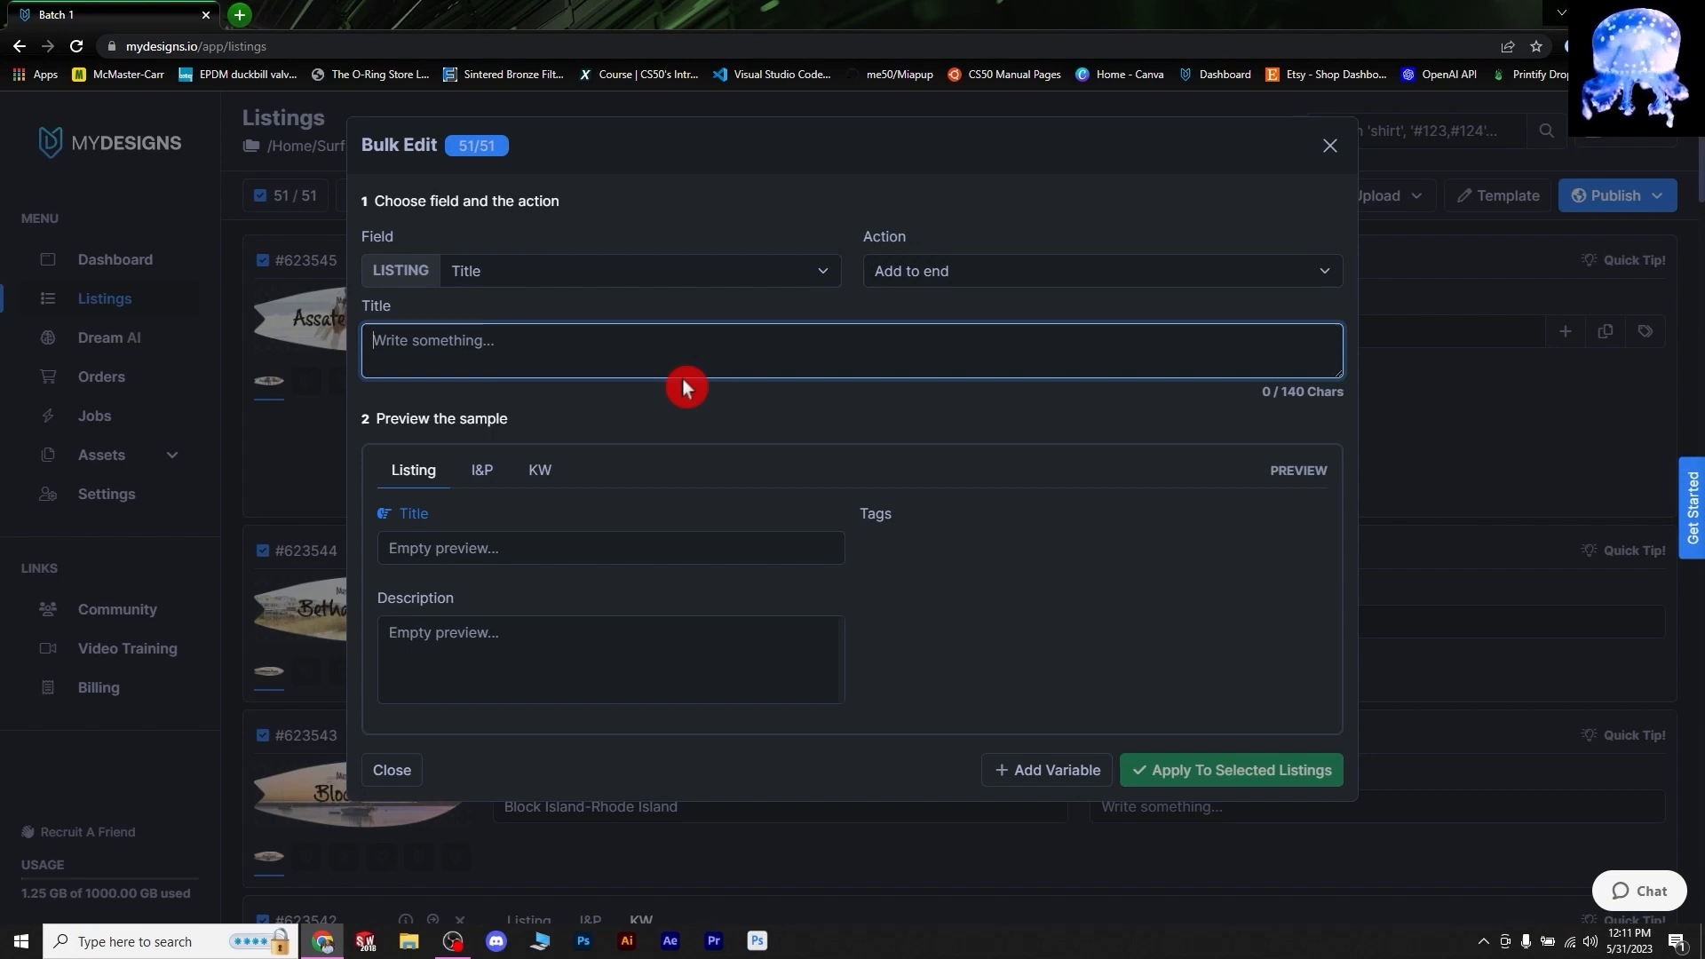
pyautogui.write('[')
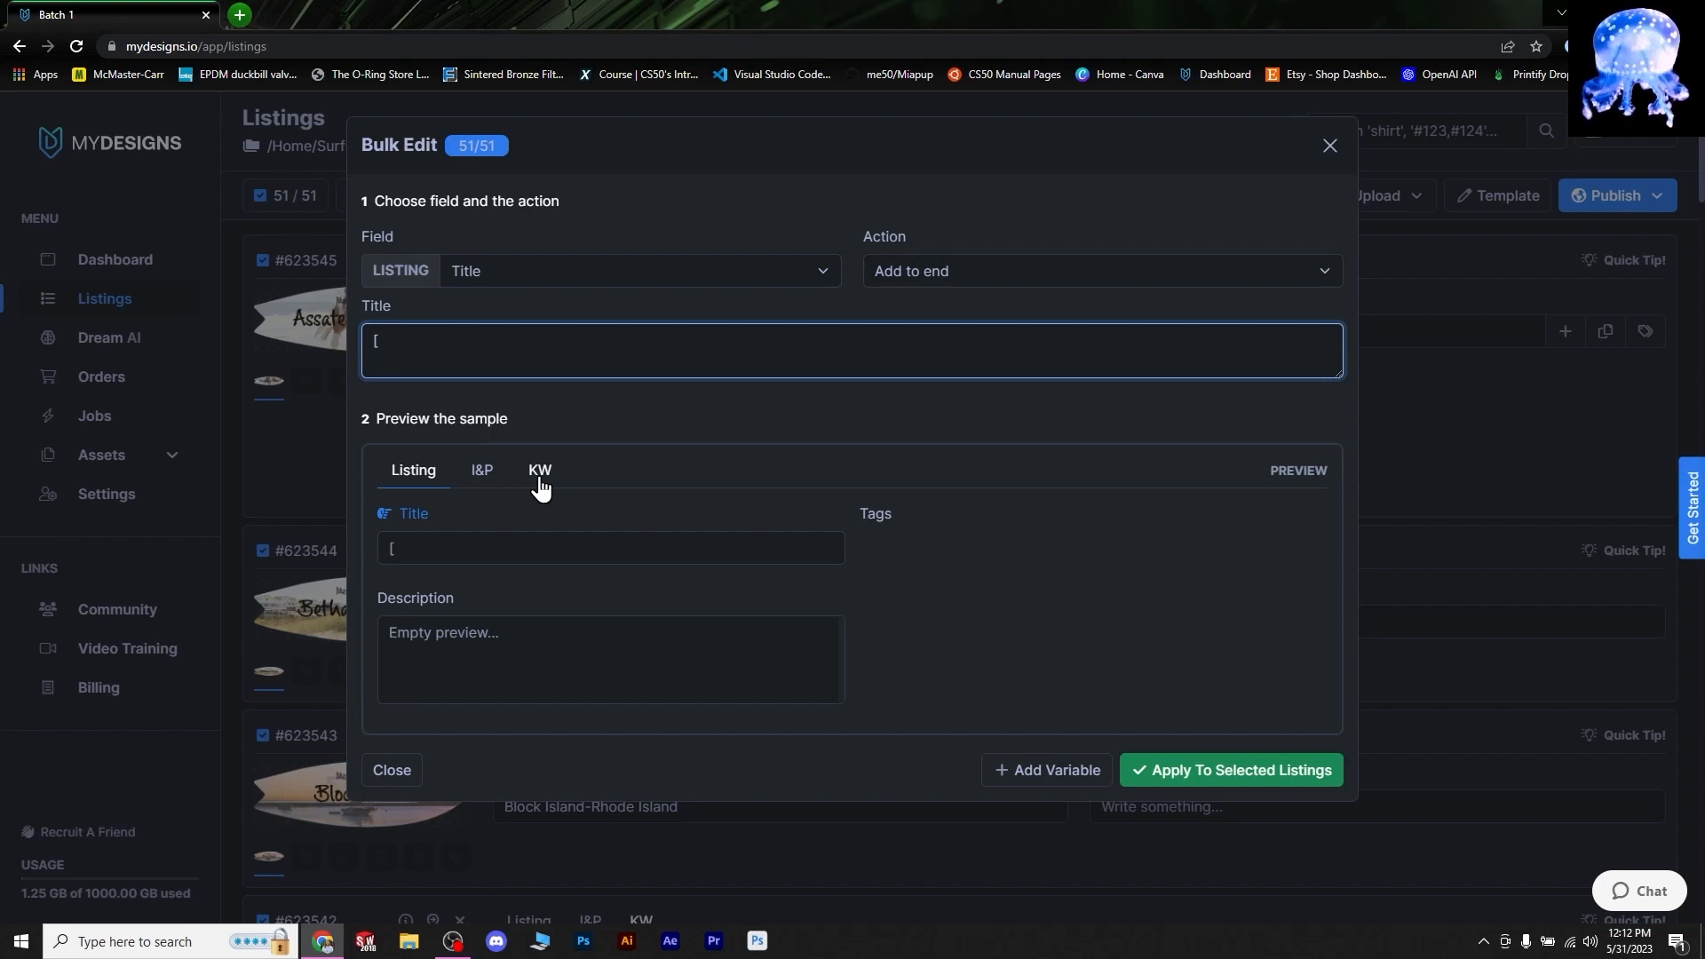
pyautogui.write('W.')
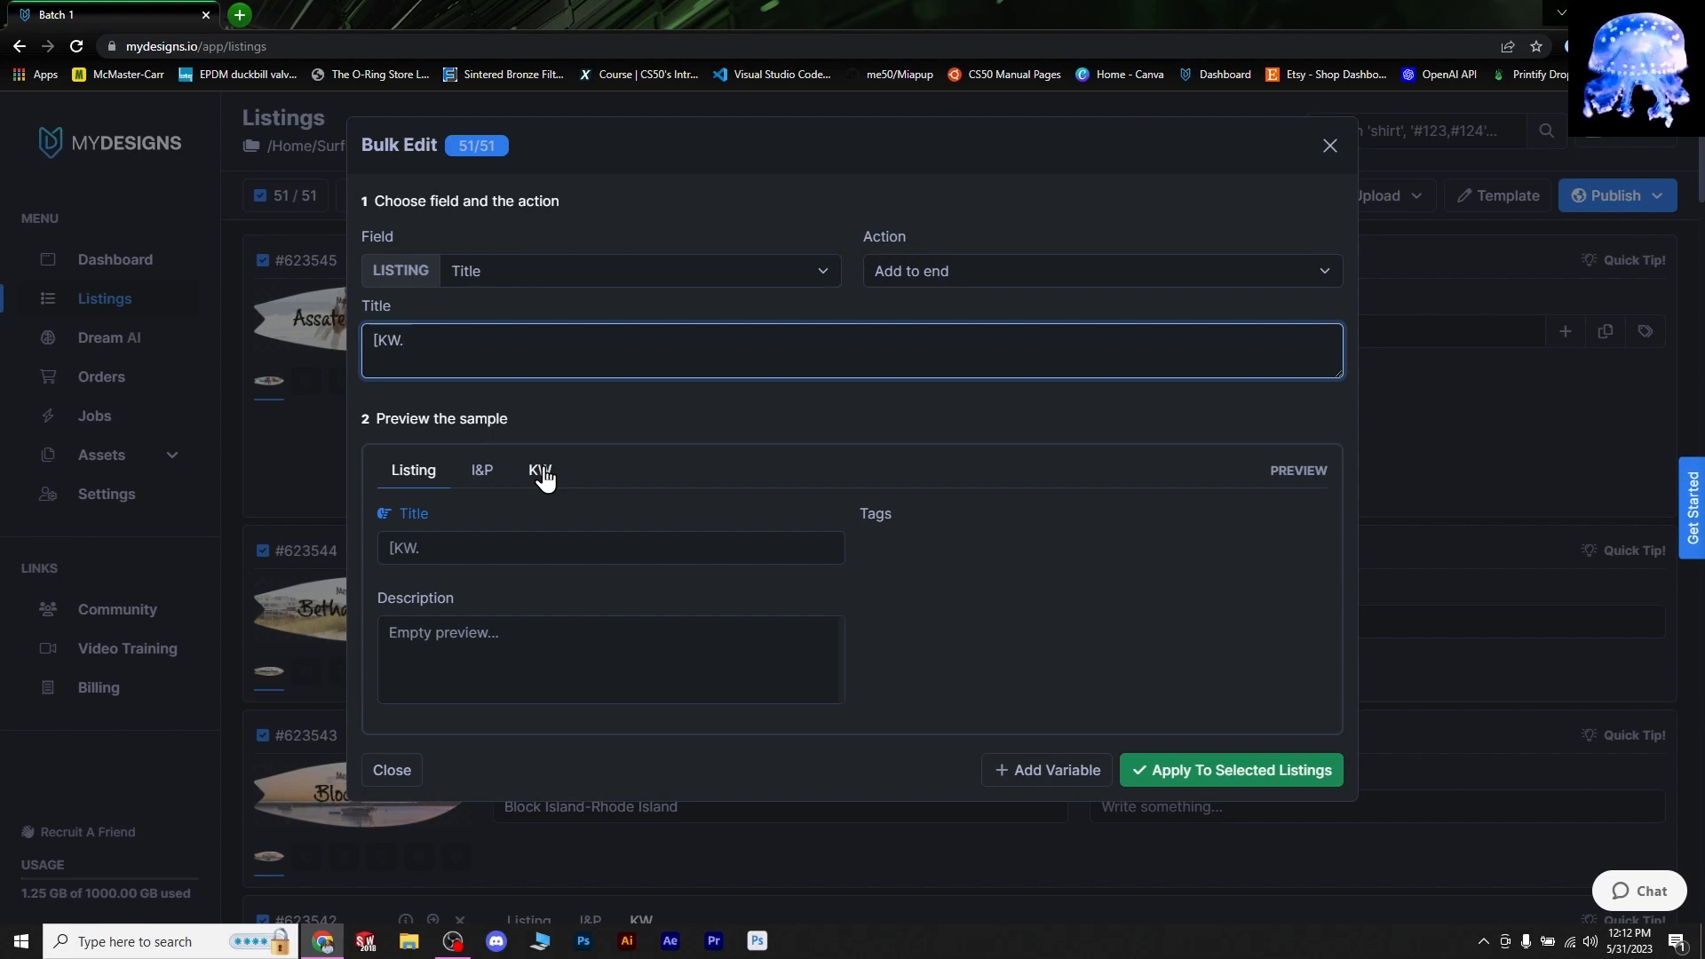
pyautogui.click(544, 470)
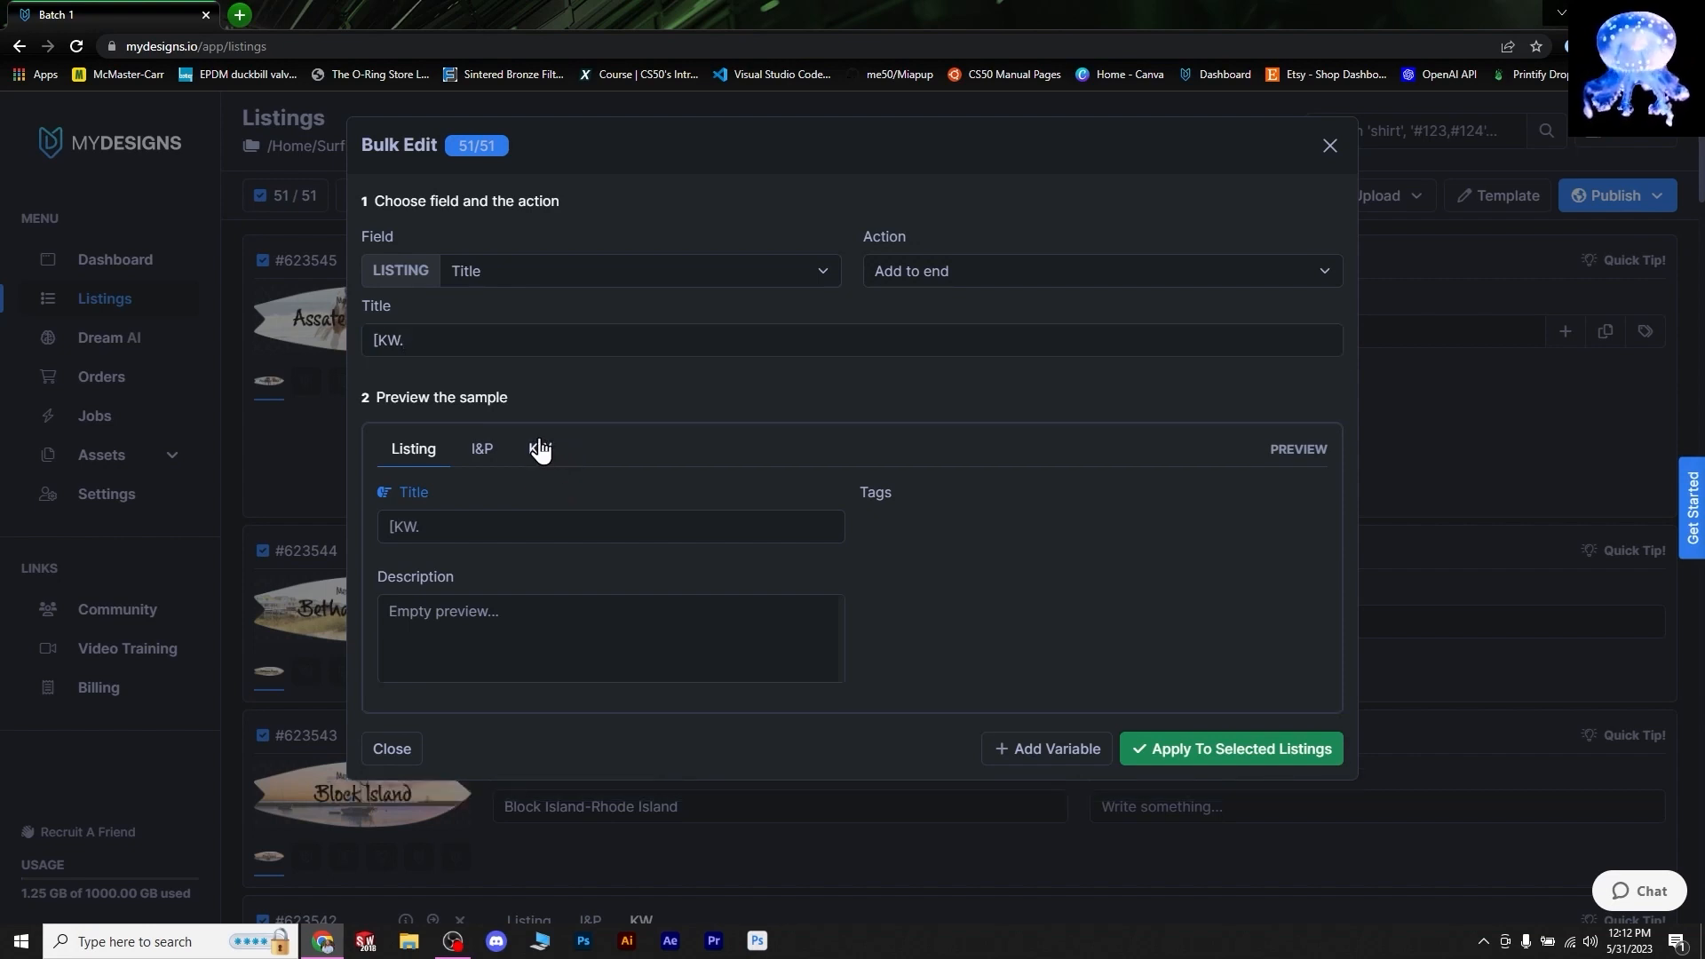
pyautogui.click(540, 450)
pyautogui.click(391, 515)
pyautogui.click(417, 356)
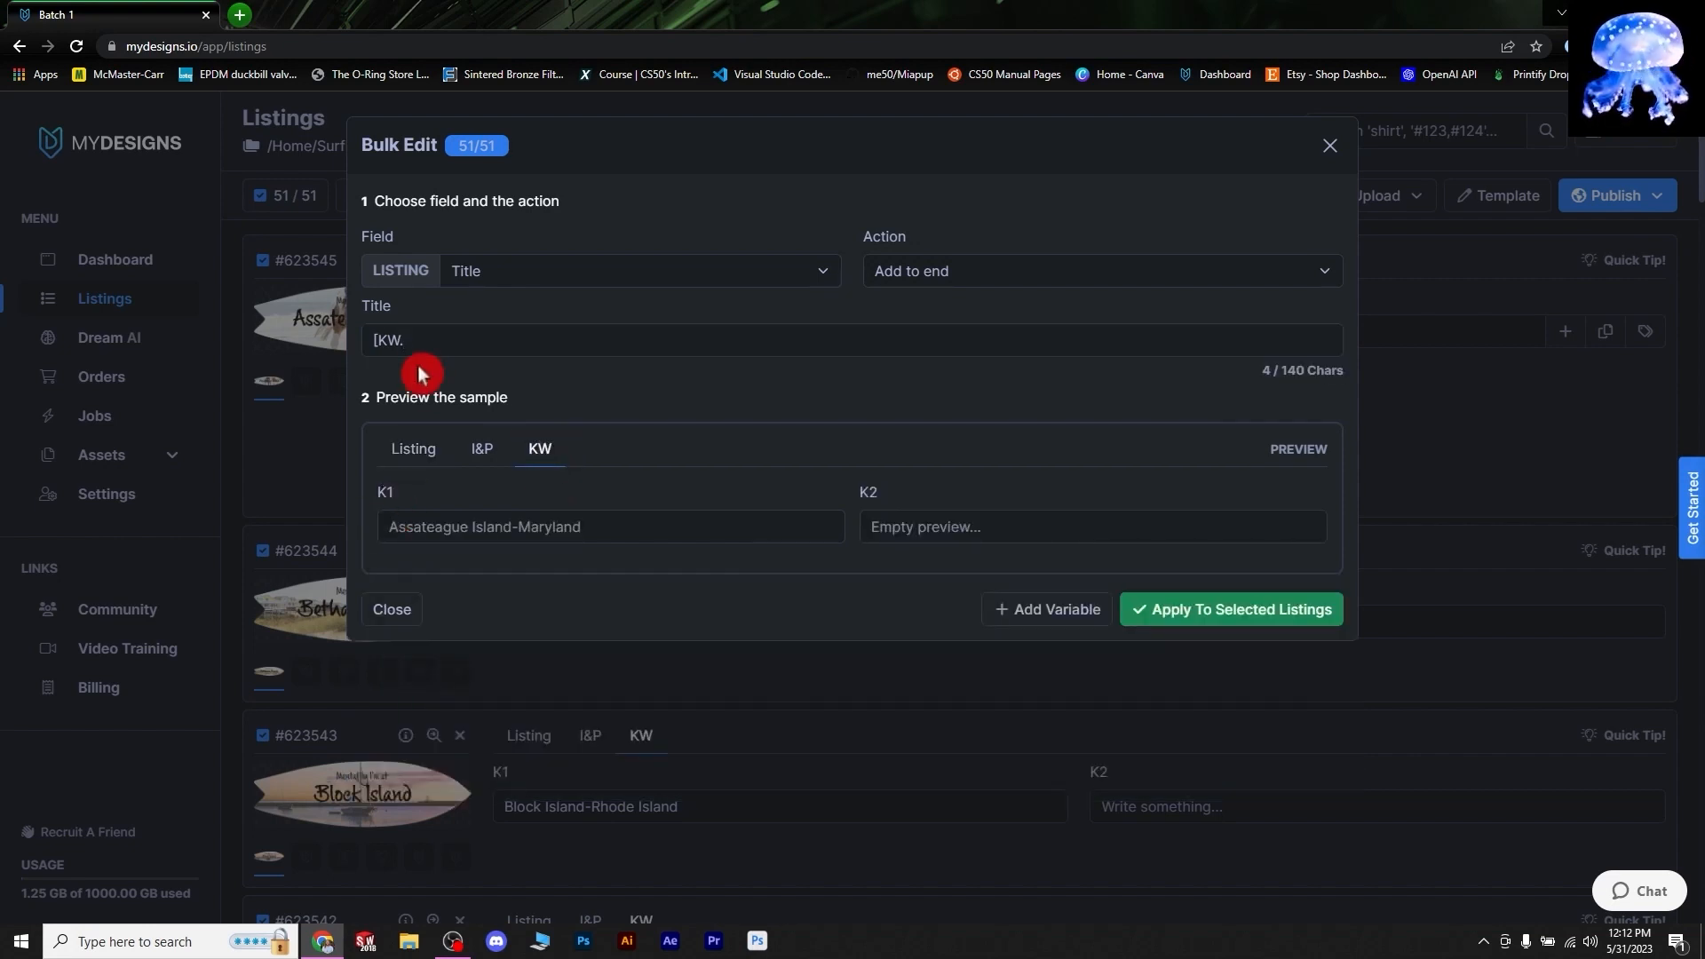
pyautogui.click(410, 410)
pyautogui.click(402, 373)
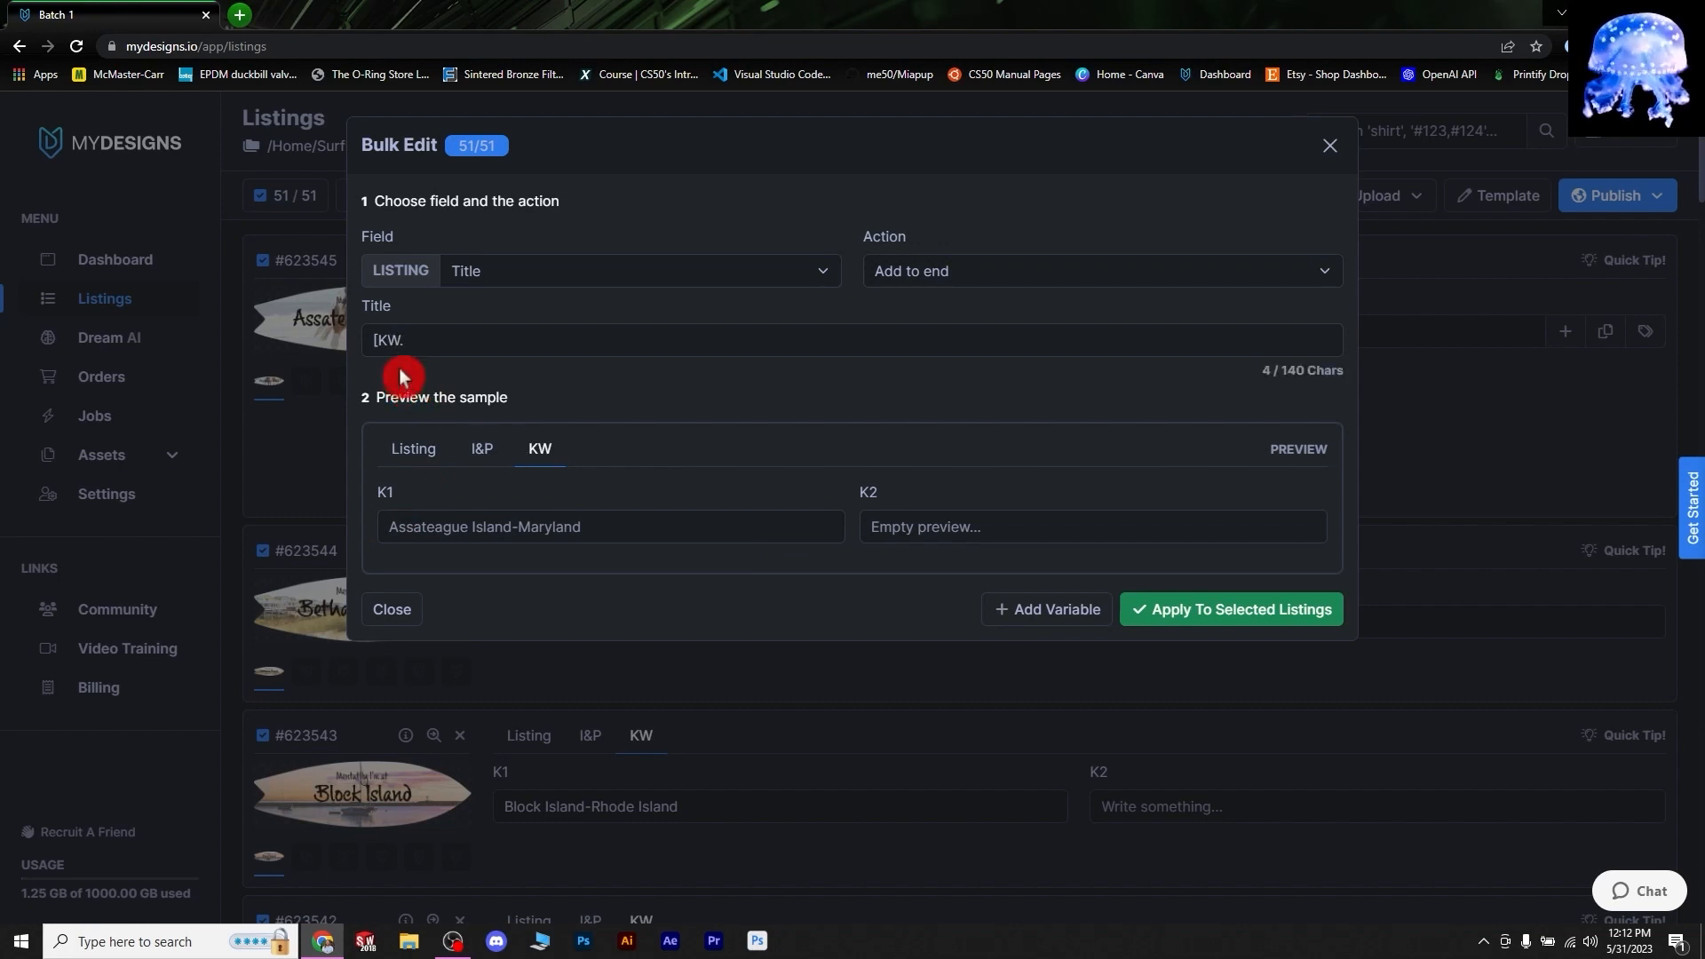
pyautogui.click(414, 340)
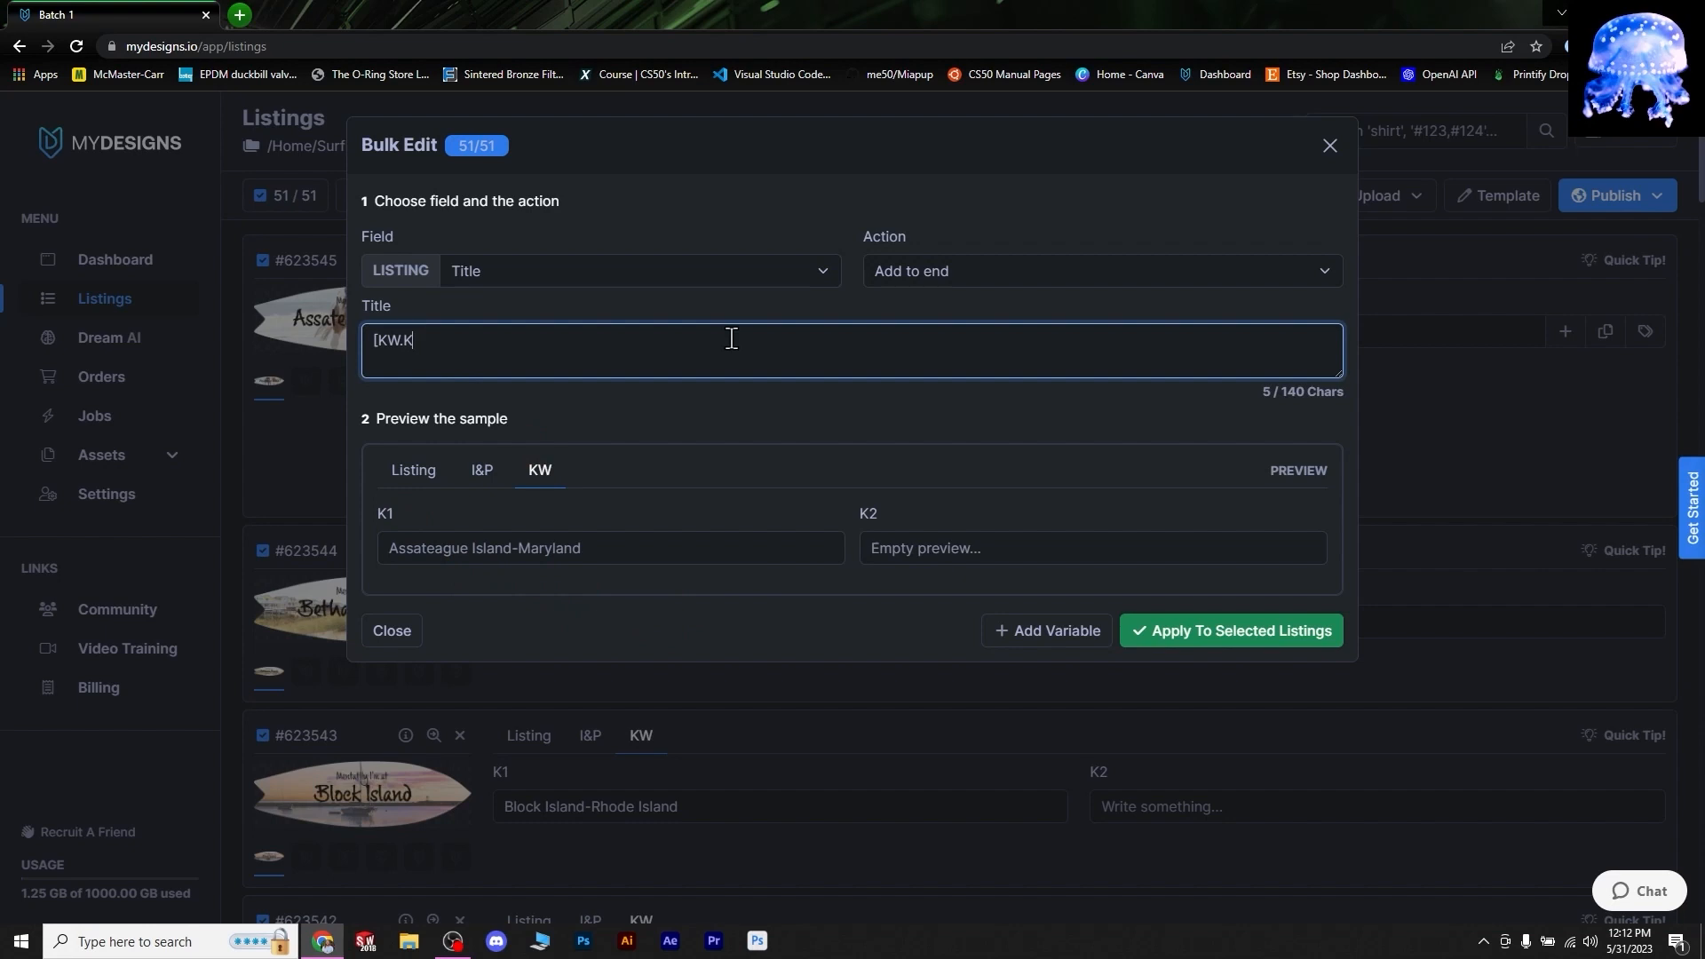
# - Complete [kw.k1] in the Title and confirm it resolves to 'Assateague Island-Maryland'
pyautogui.write('K1]')
pyautogui.click(547, 472)
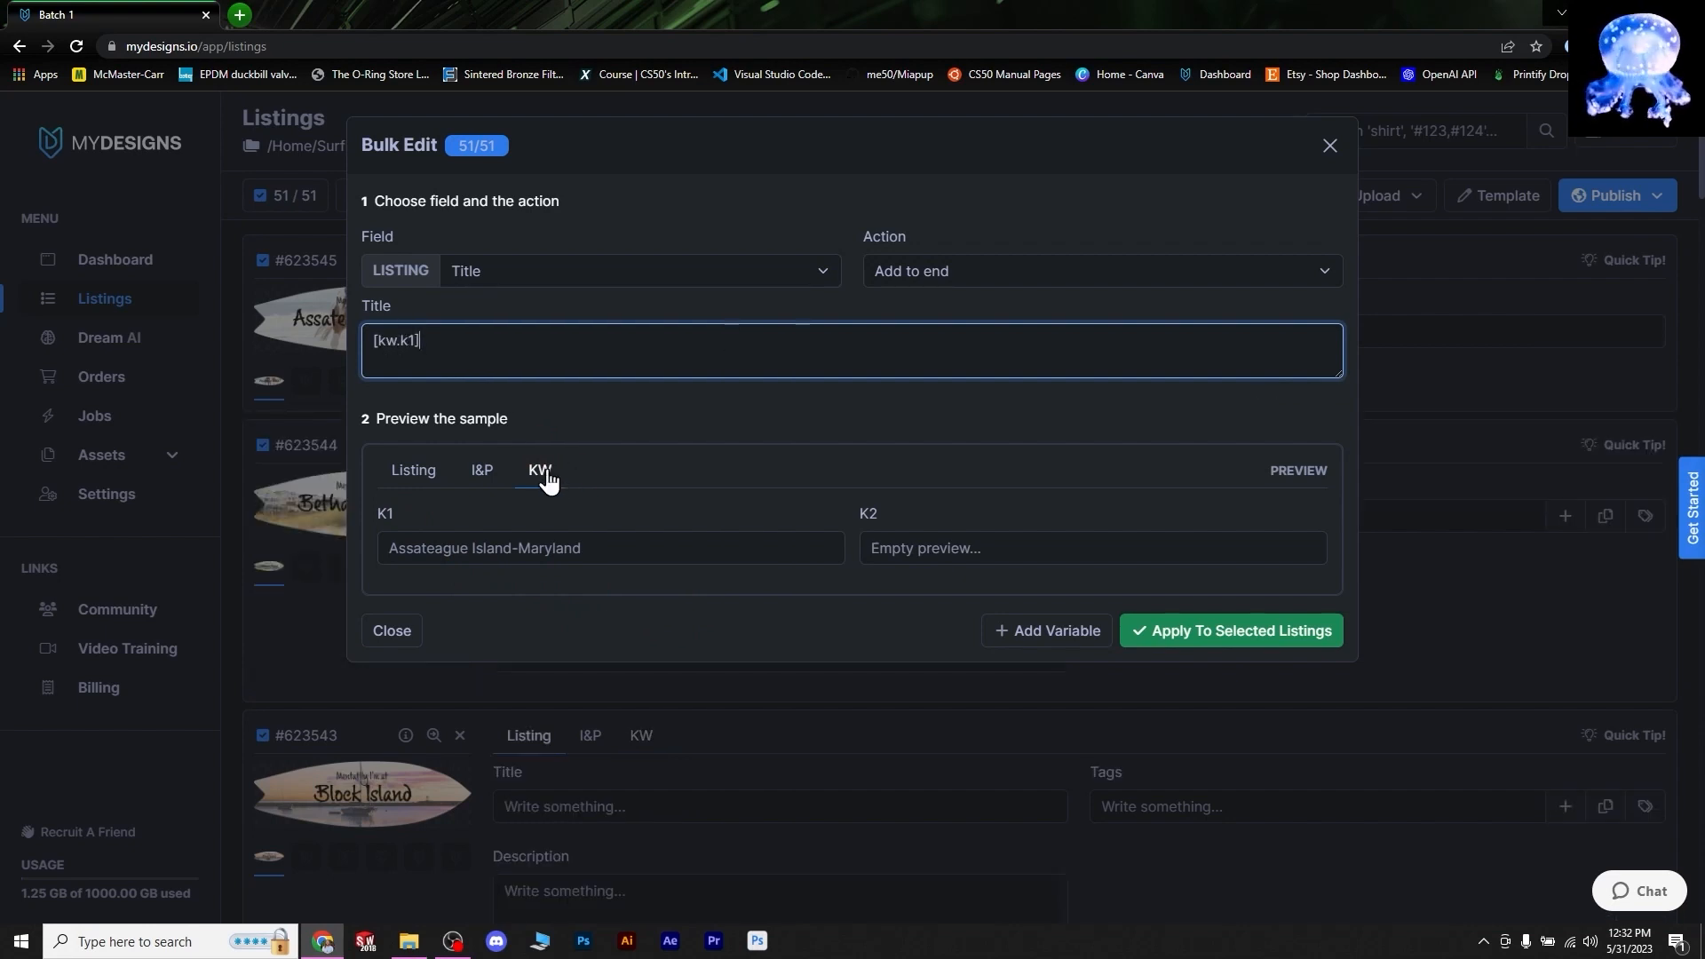
pyautogui.click(389, 345)
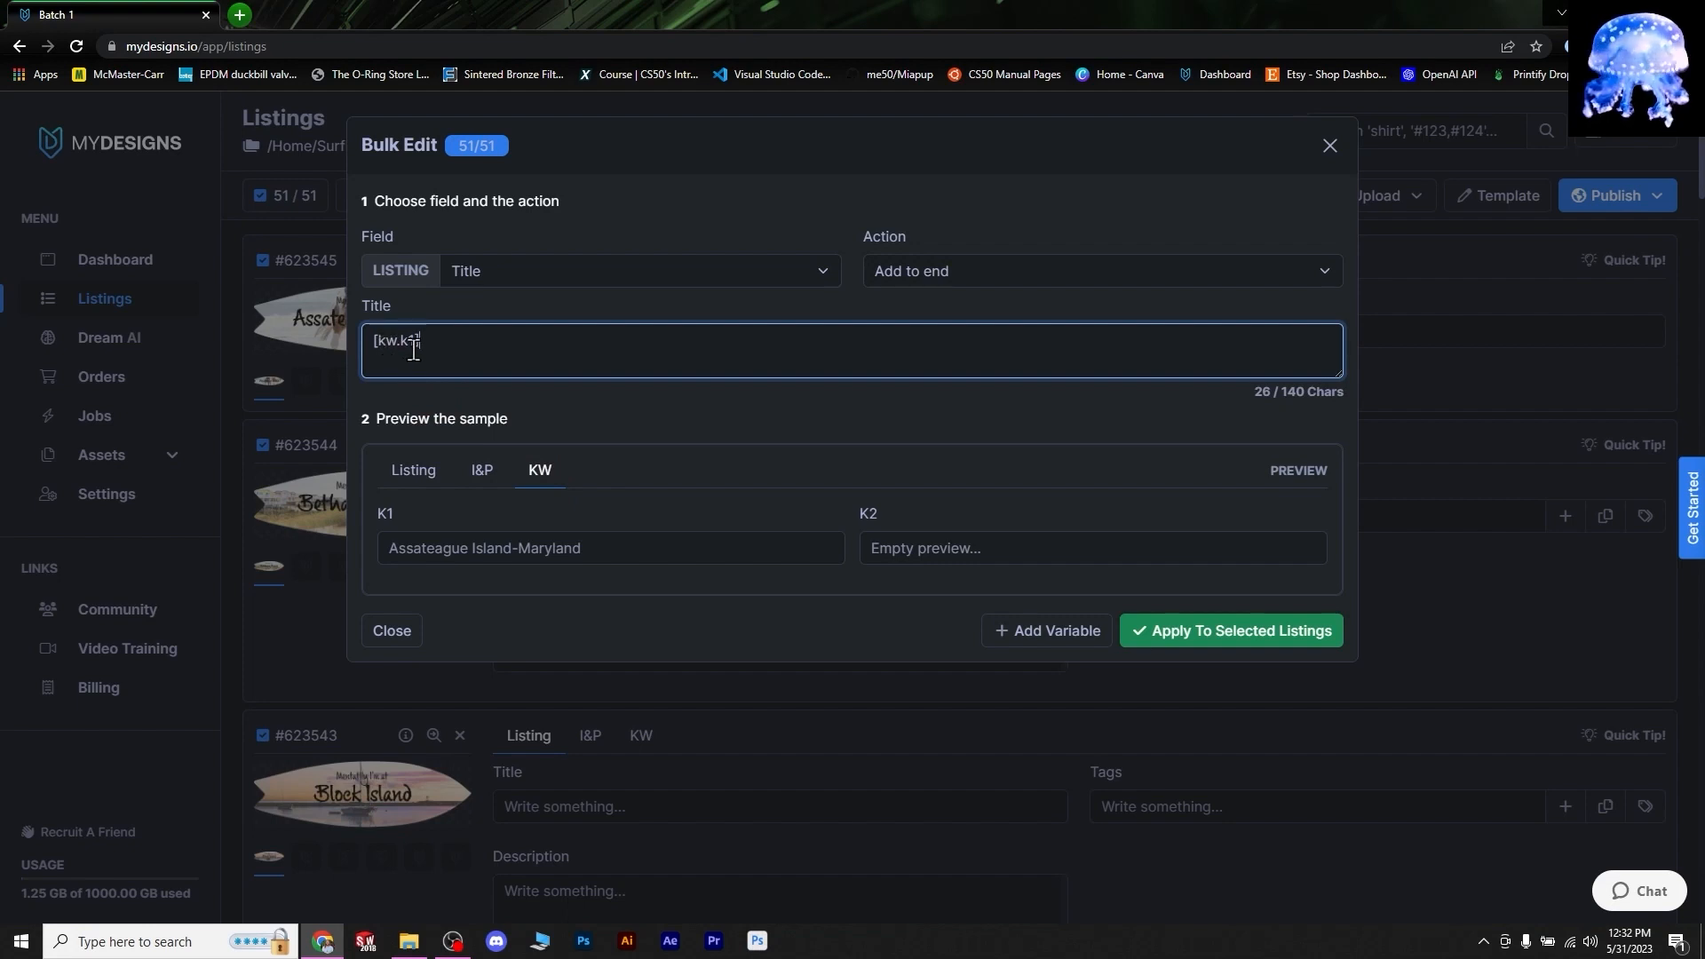
pyautogui.click(404, 522)
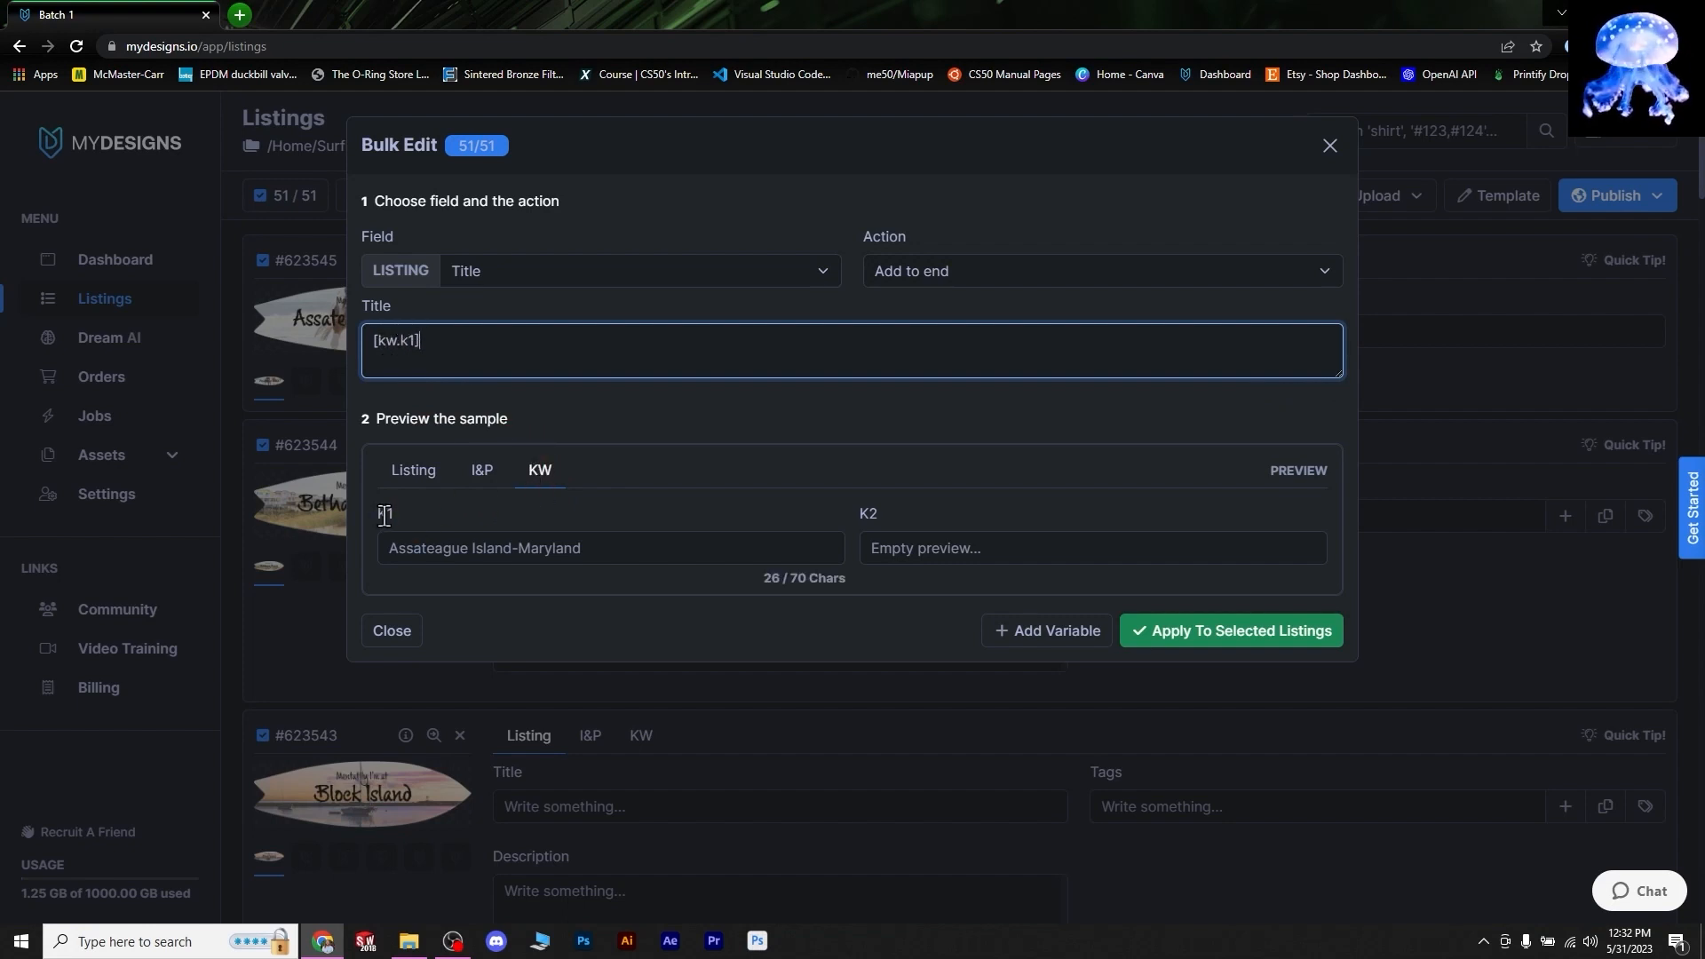
pyautogui.click(400, 366)
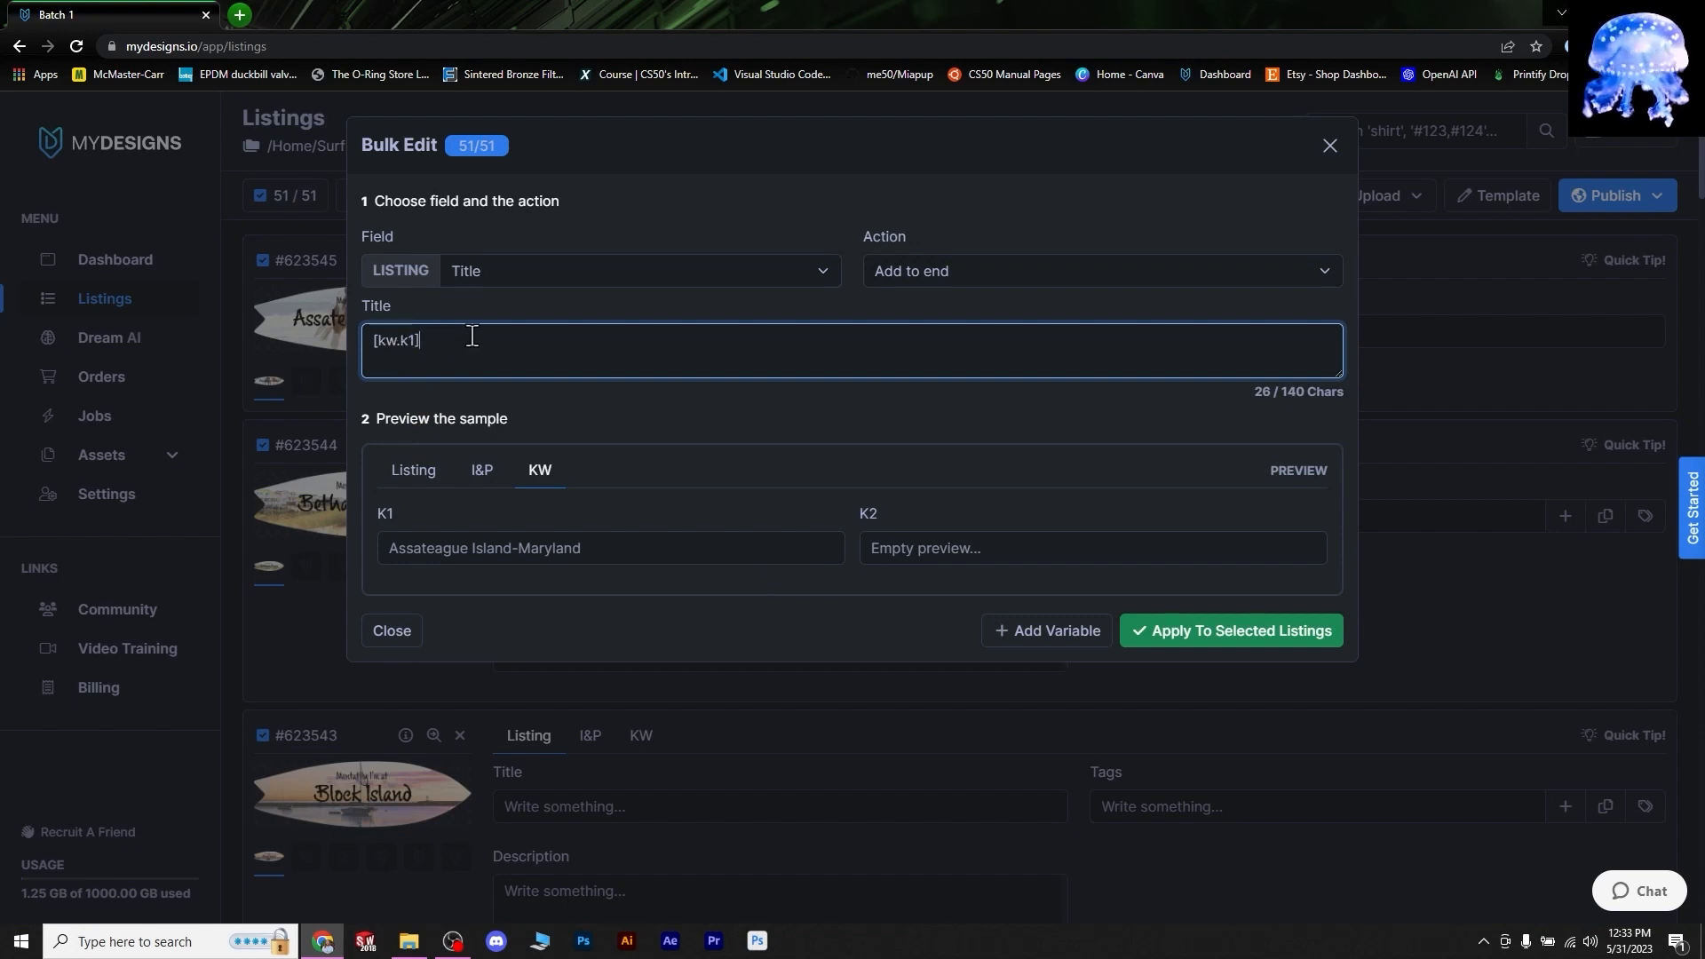
pyautogui.click(571, 468)
pyautogui.click(408, 523)
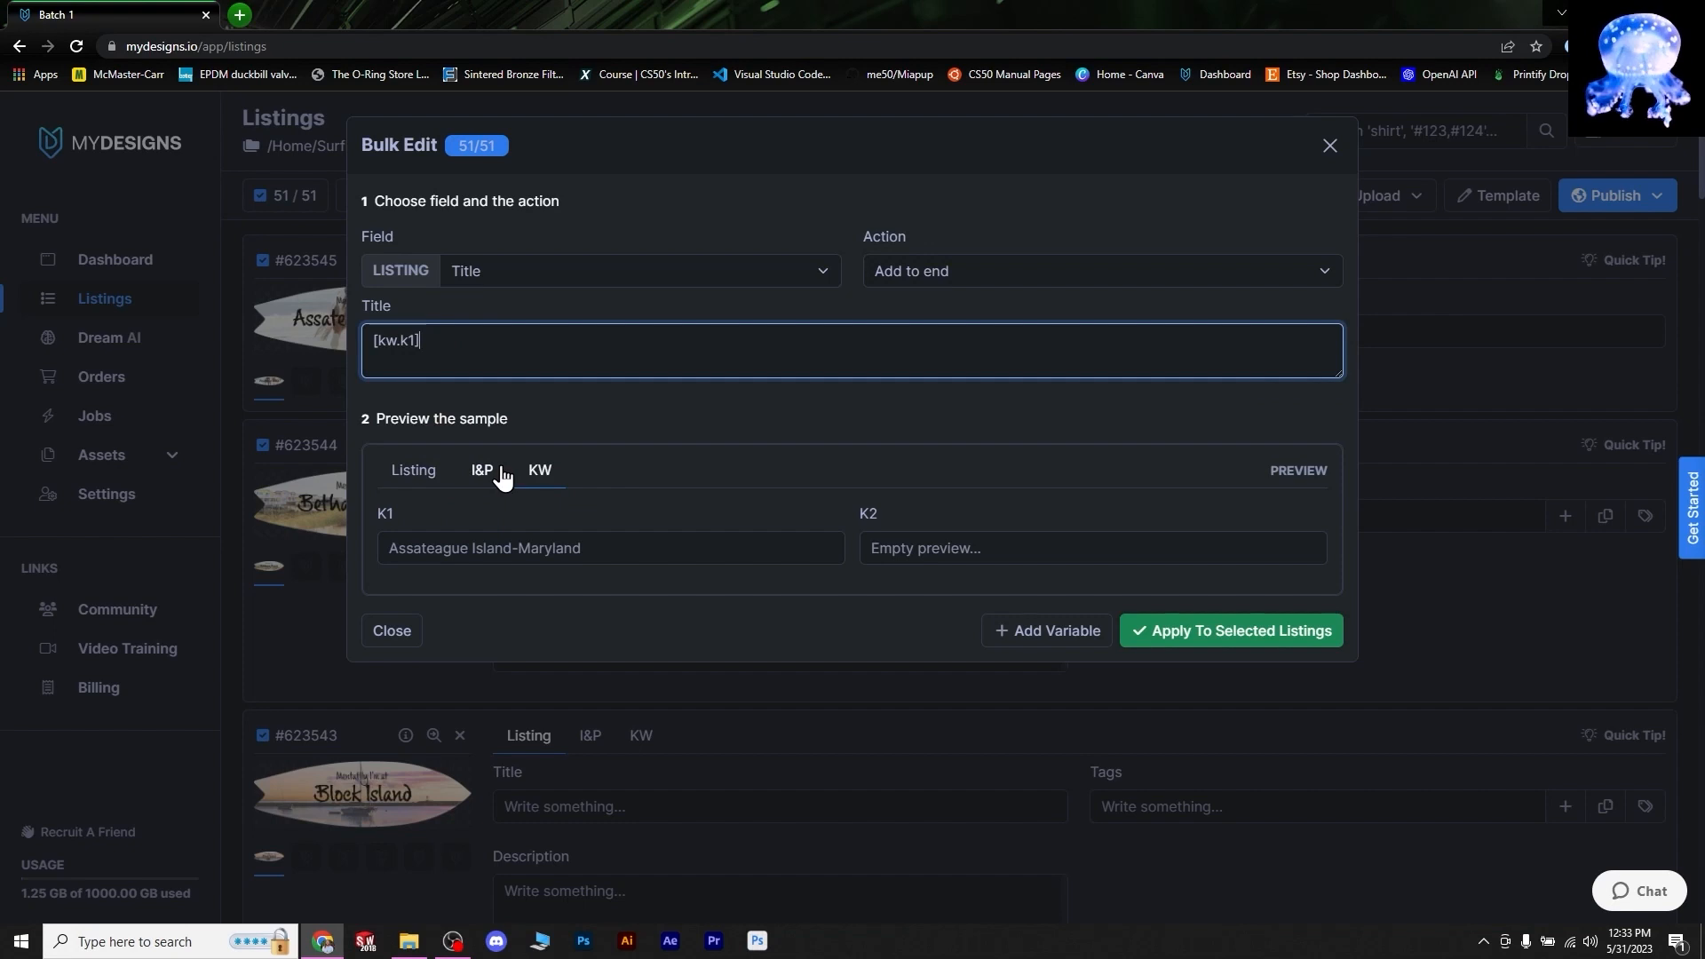
pyautogui.click(483, 469)
pyautogui.click(488, 458)
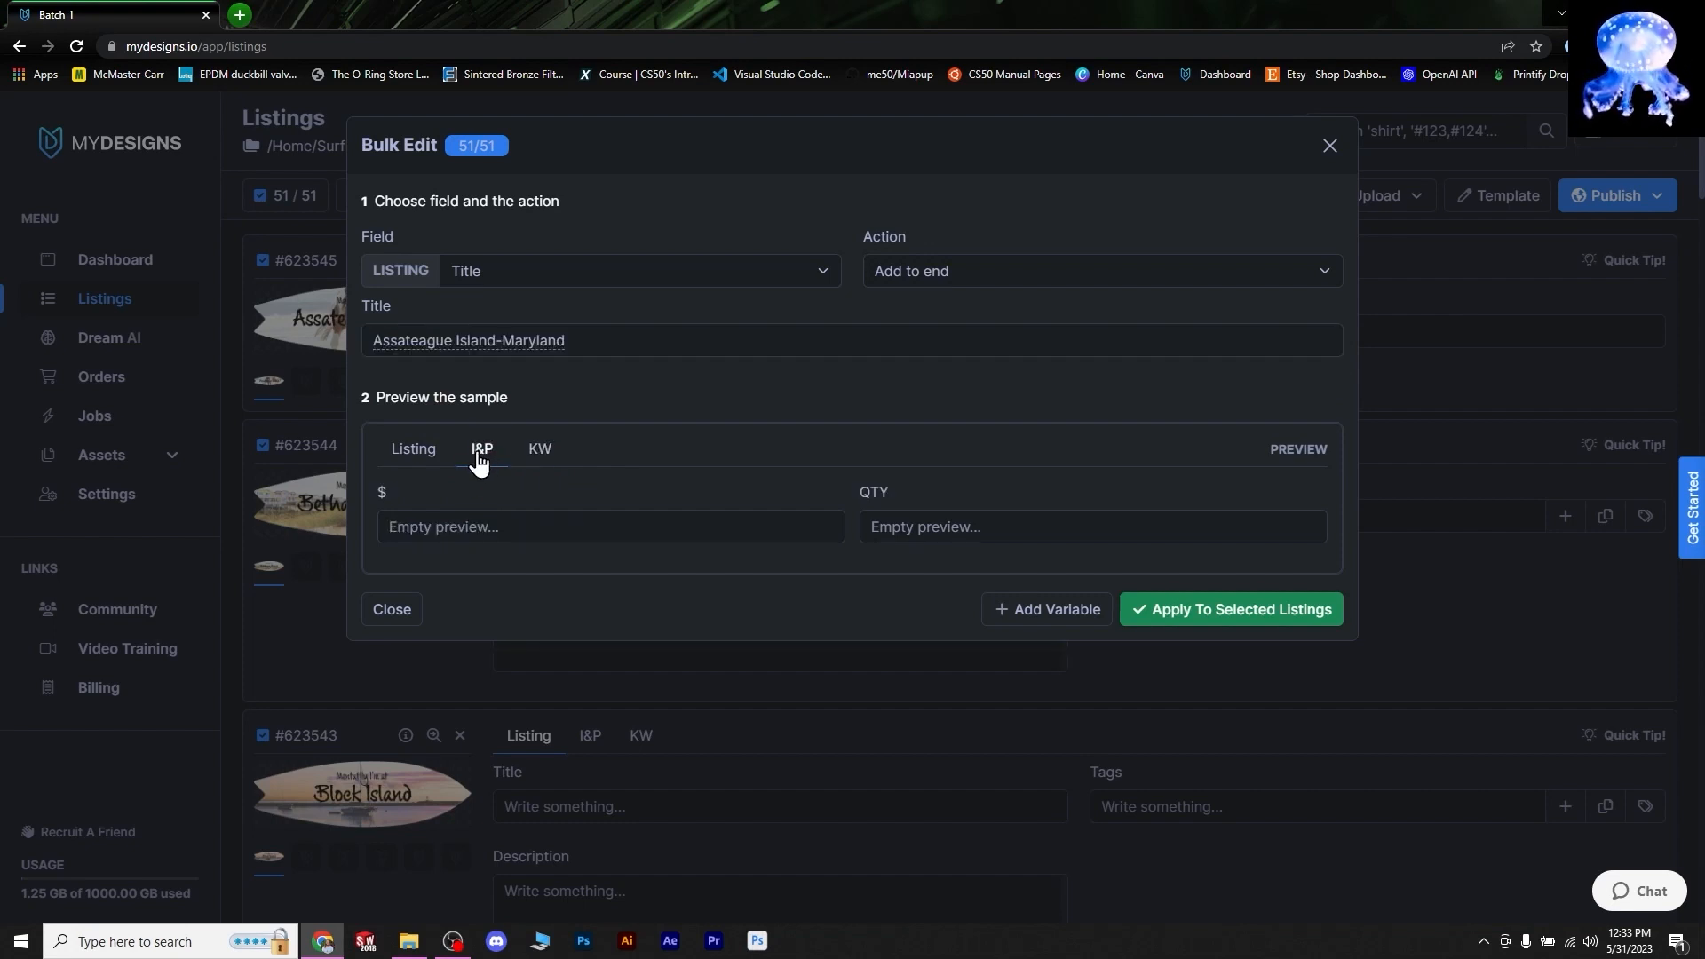
# - Close [kw.k1] with its bracket; the sample title reads 'Assateague Island-Maryland' (26/140 characters)
pyautogui.click(544, 346)
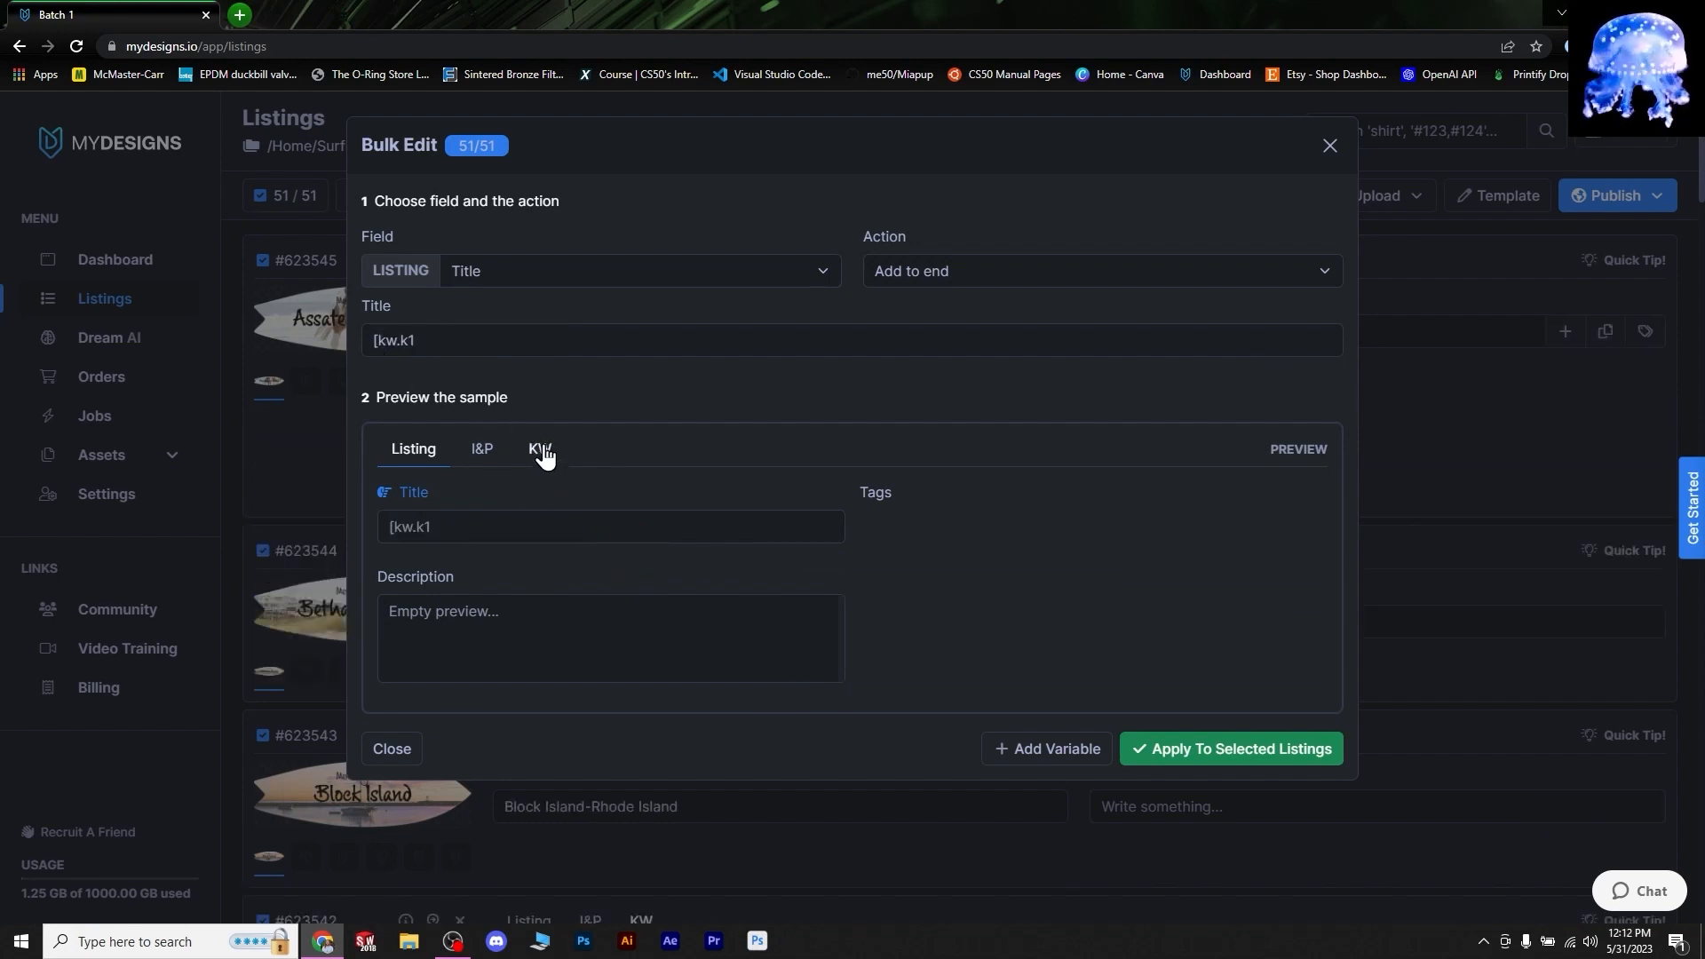
pyautogui.click(416, 346)
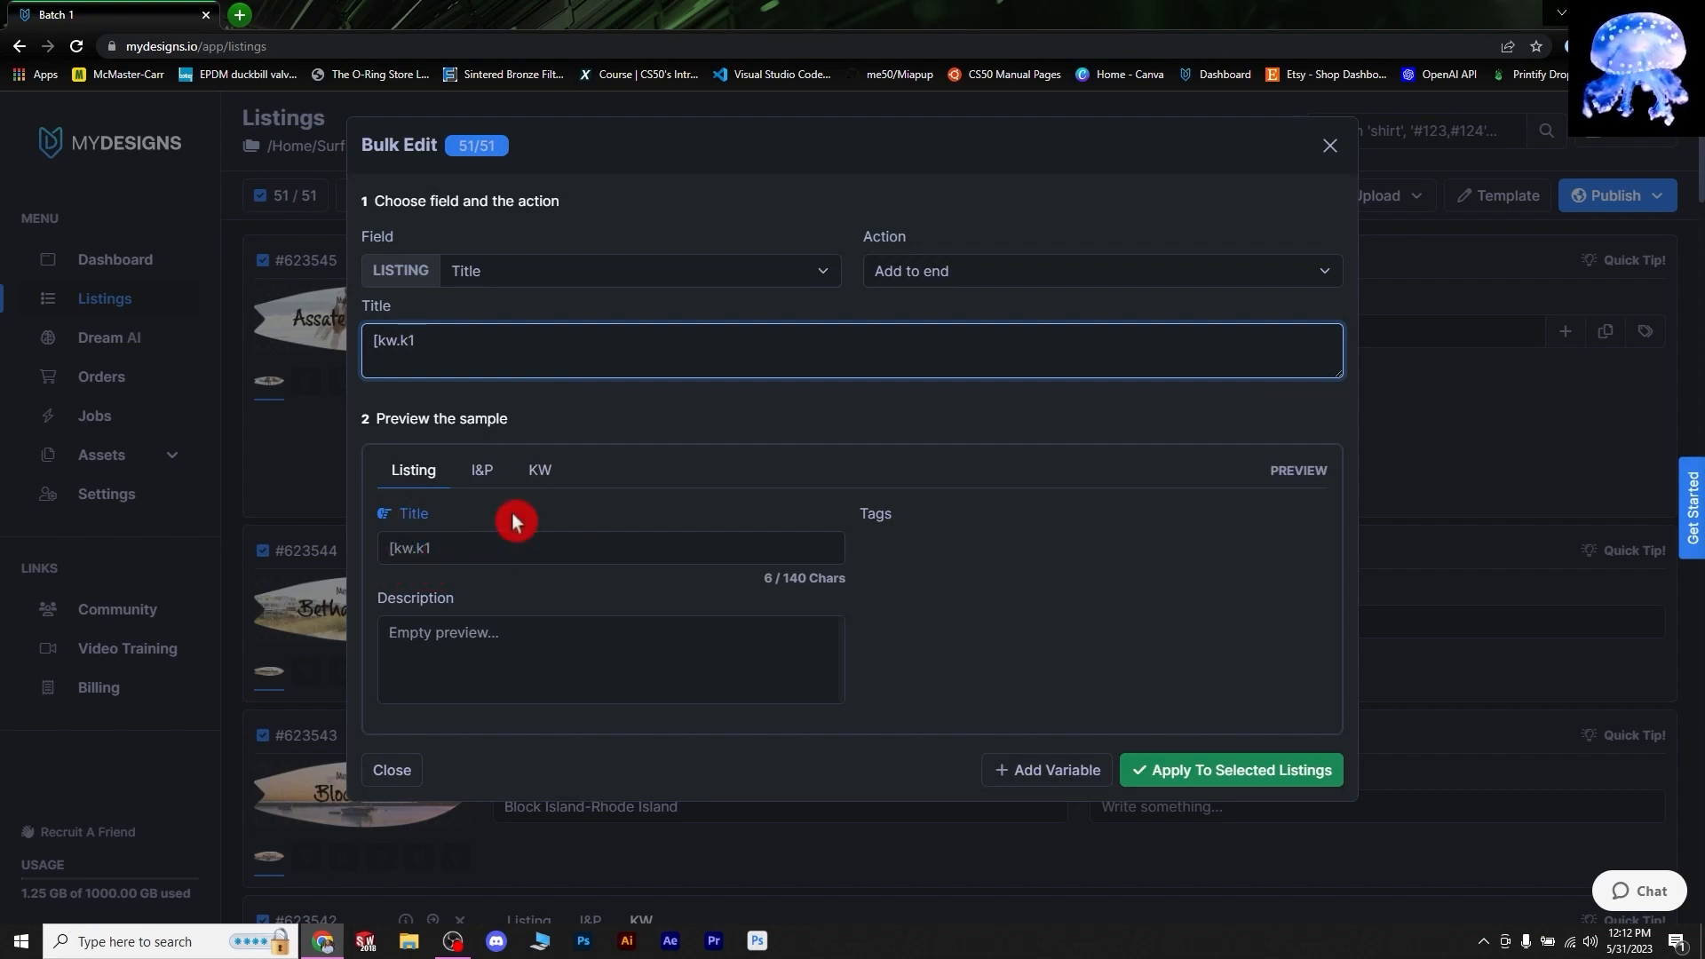
pyautogui.write(']')
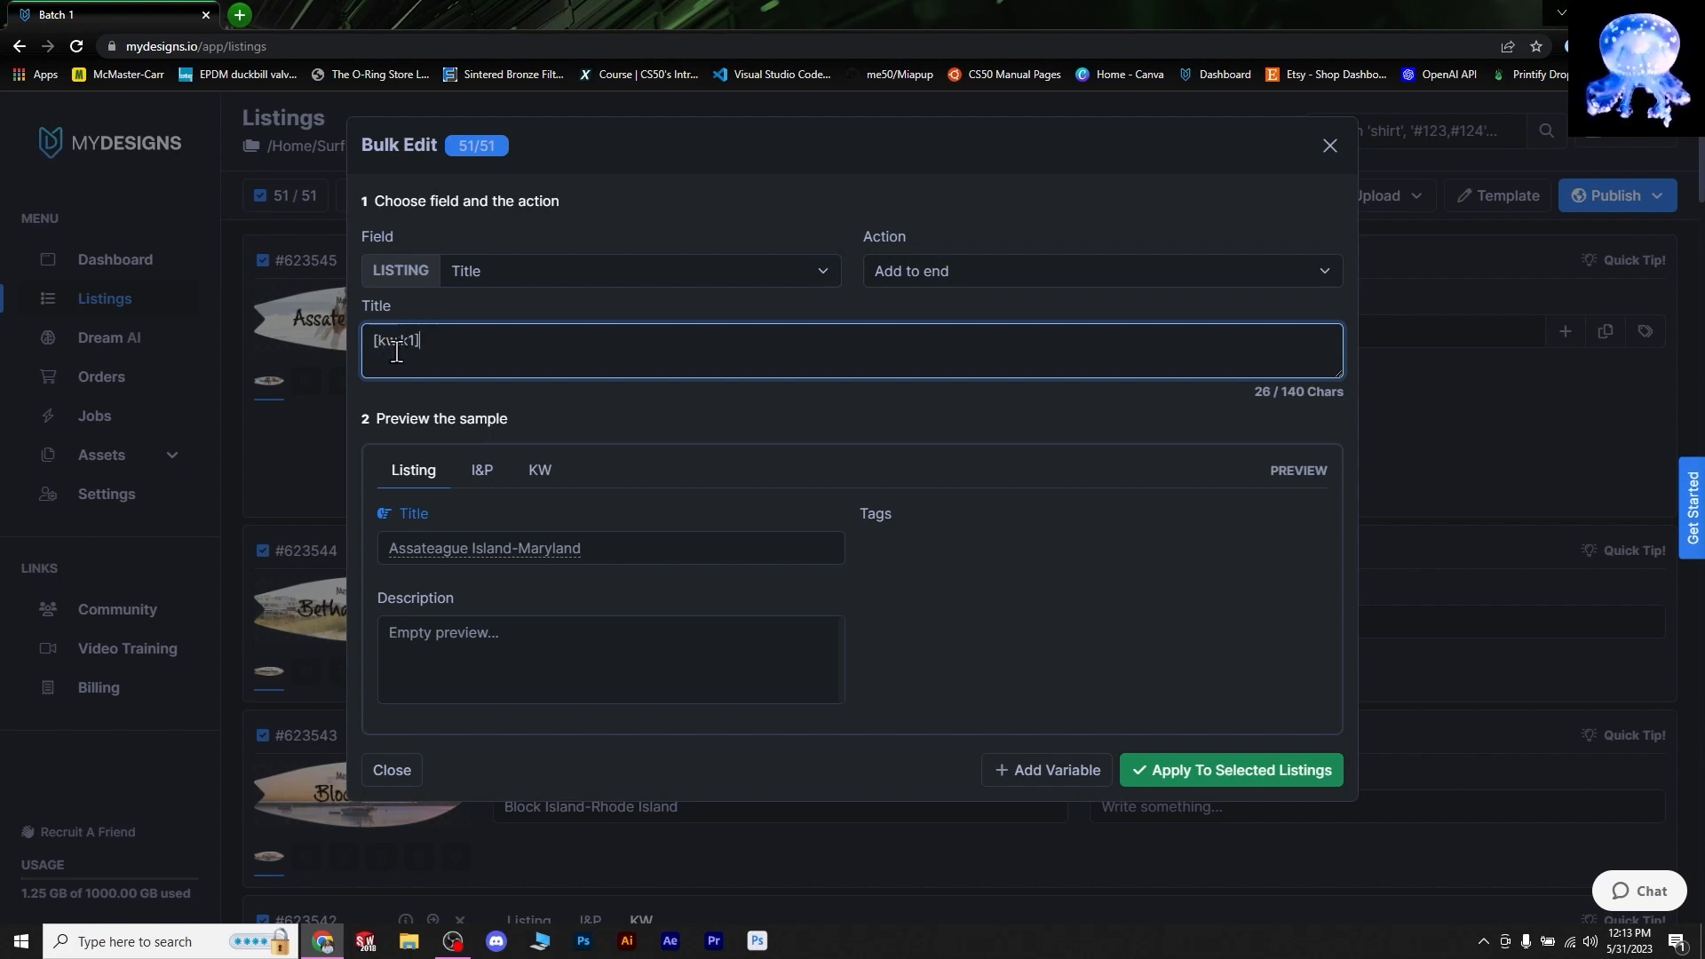
pyautogui.click(540, 477)
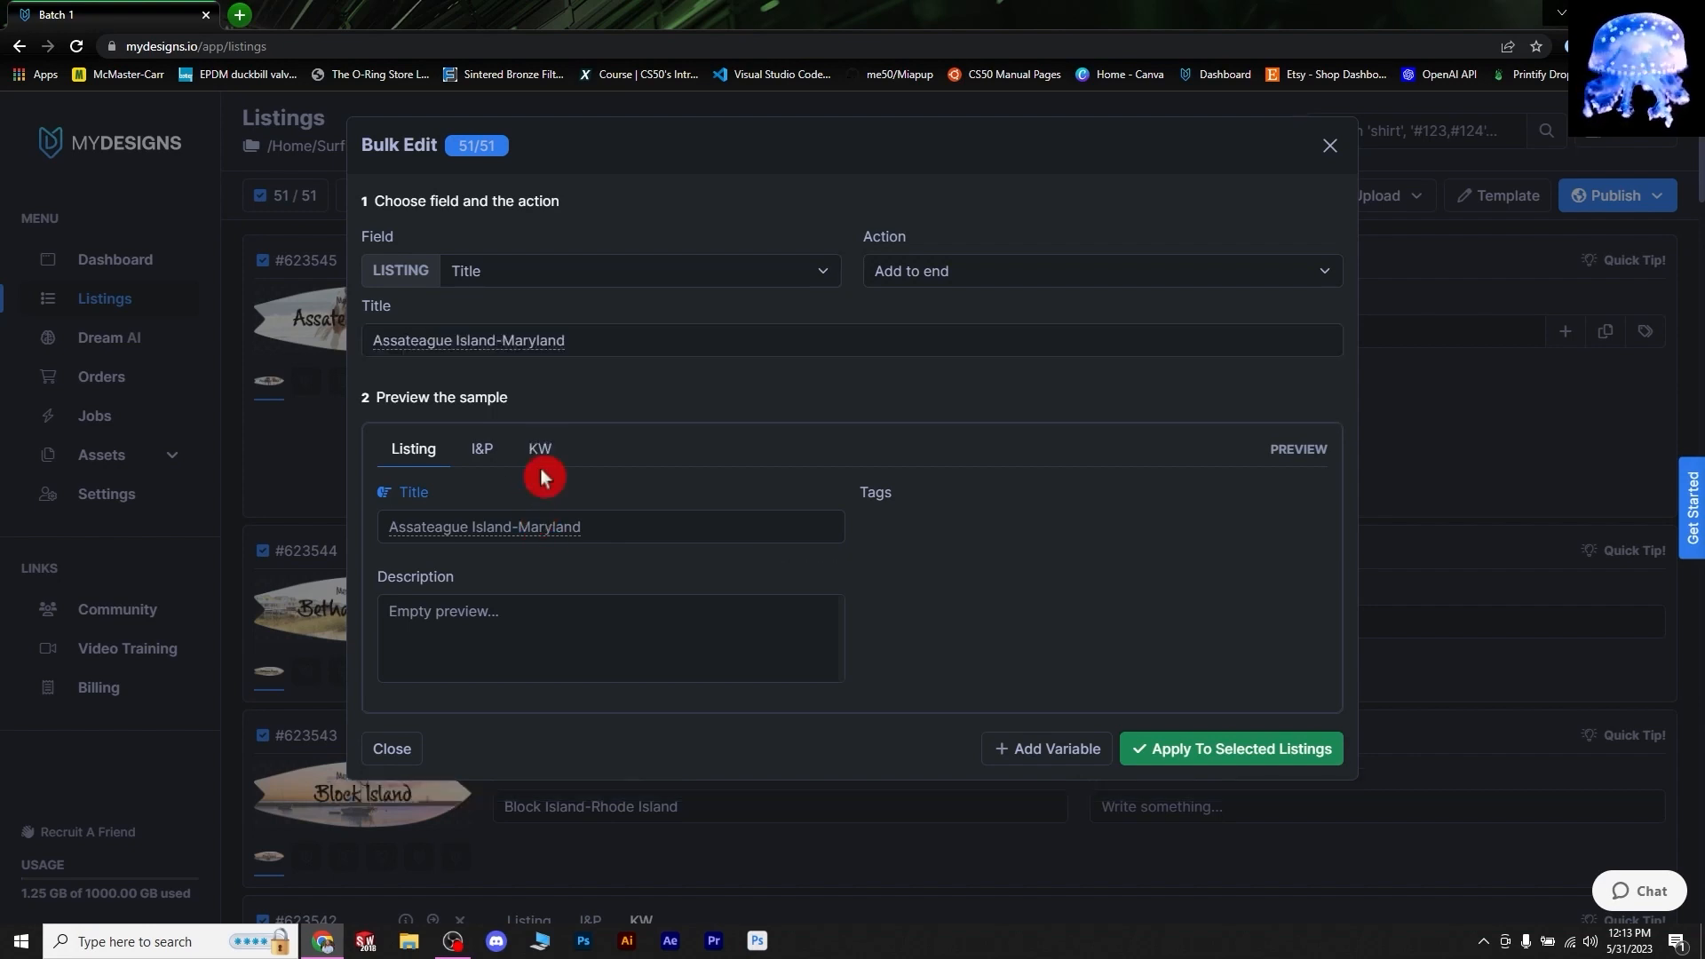
pyautogui.click(533, 461)
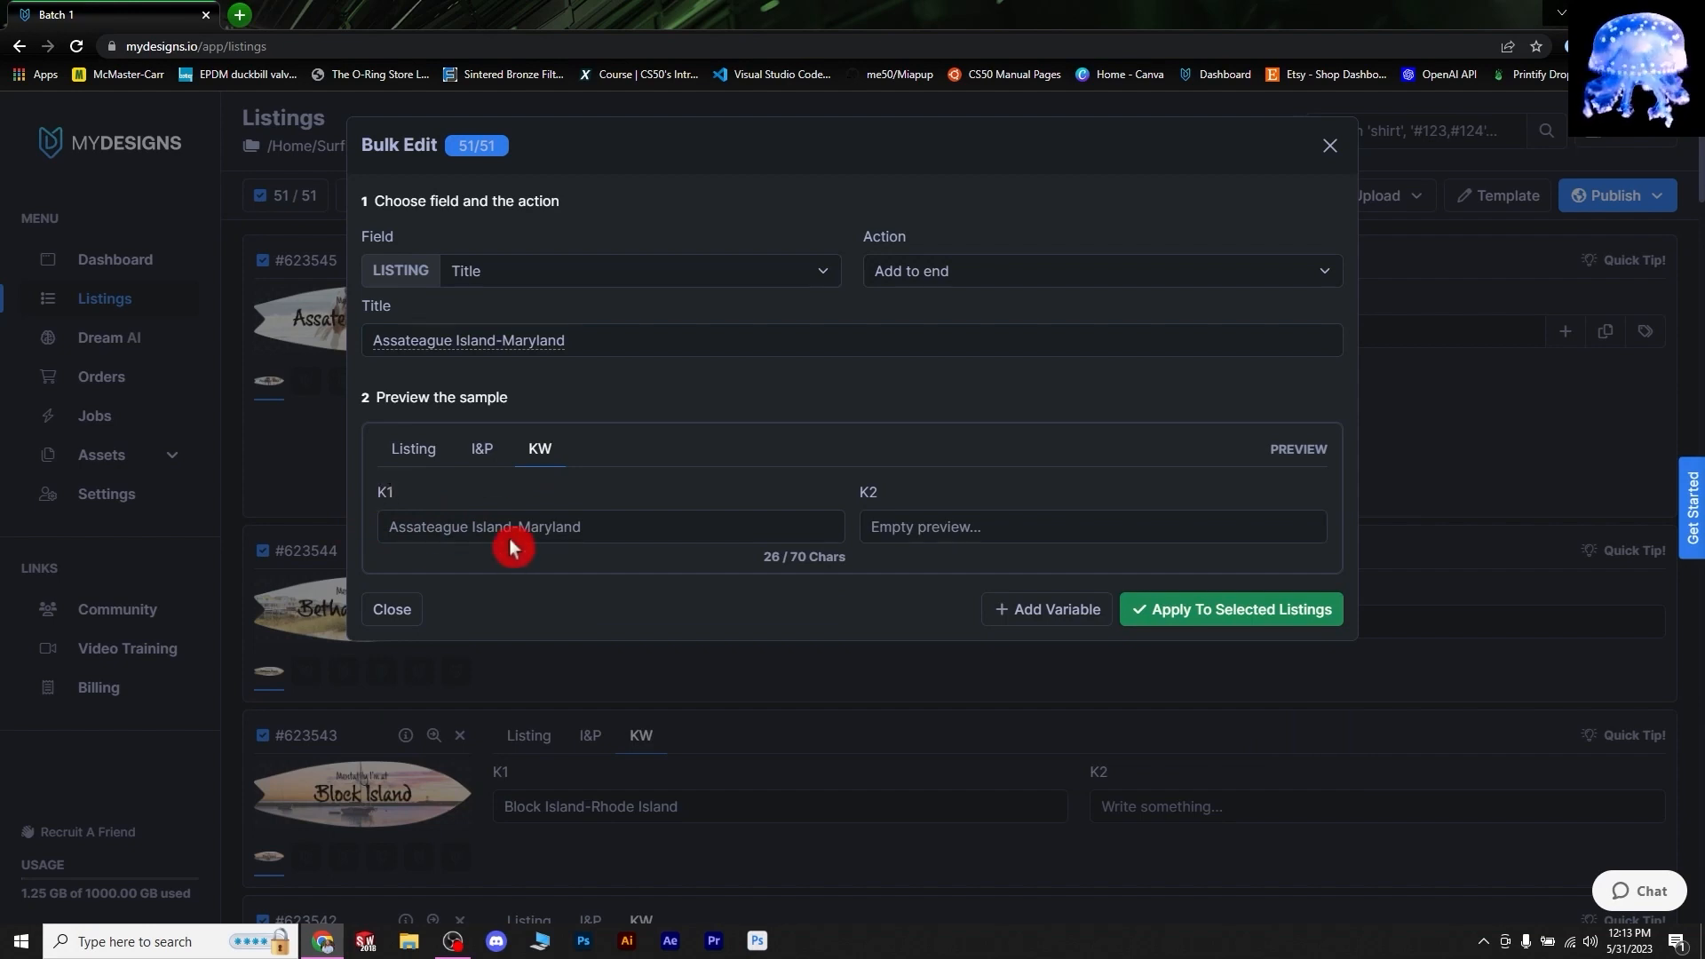
pyautogui.click(413, 451)
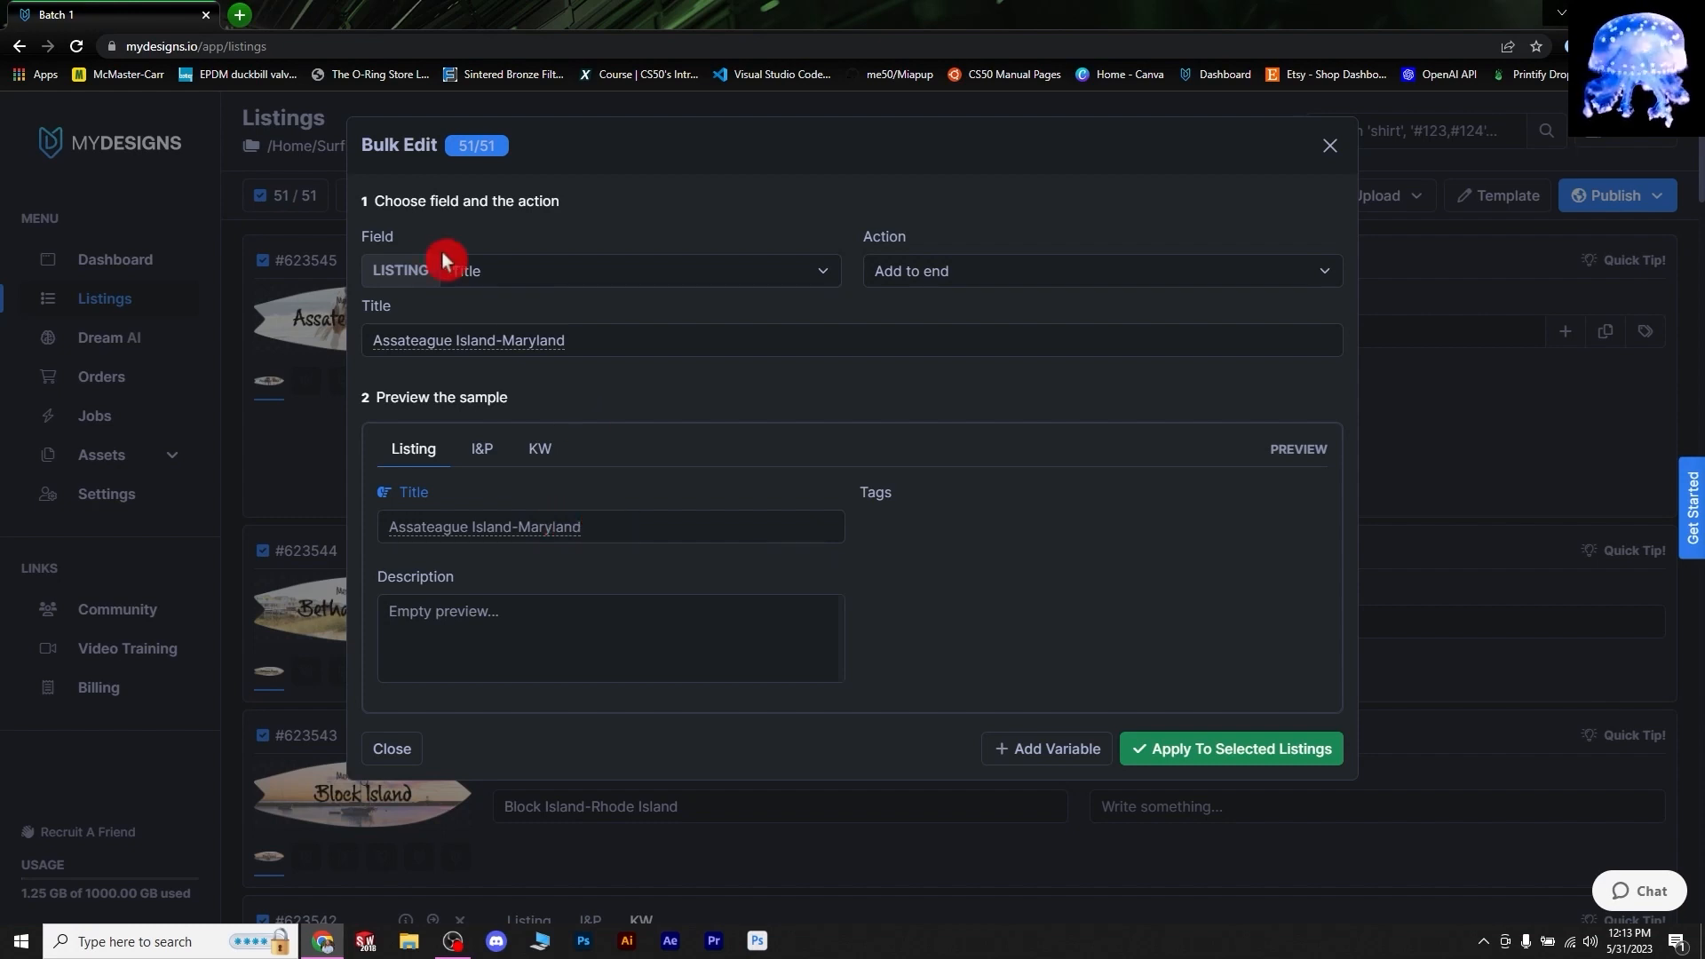
pyautogui.click(405, 340)
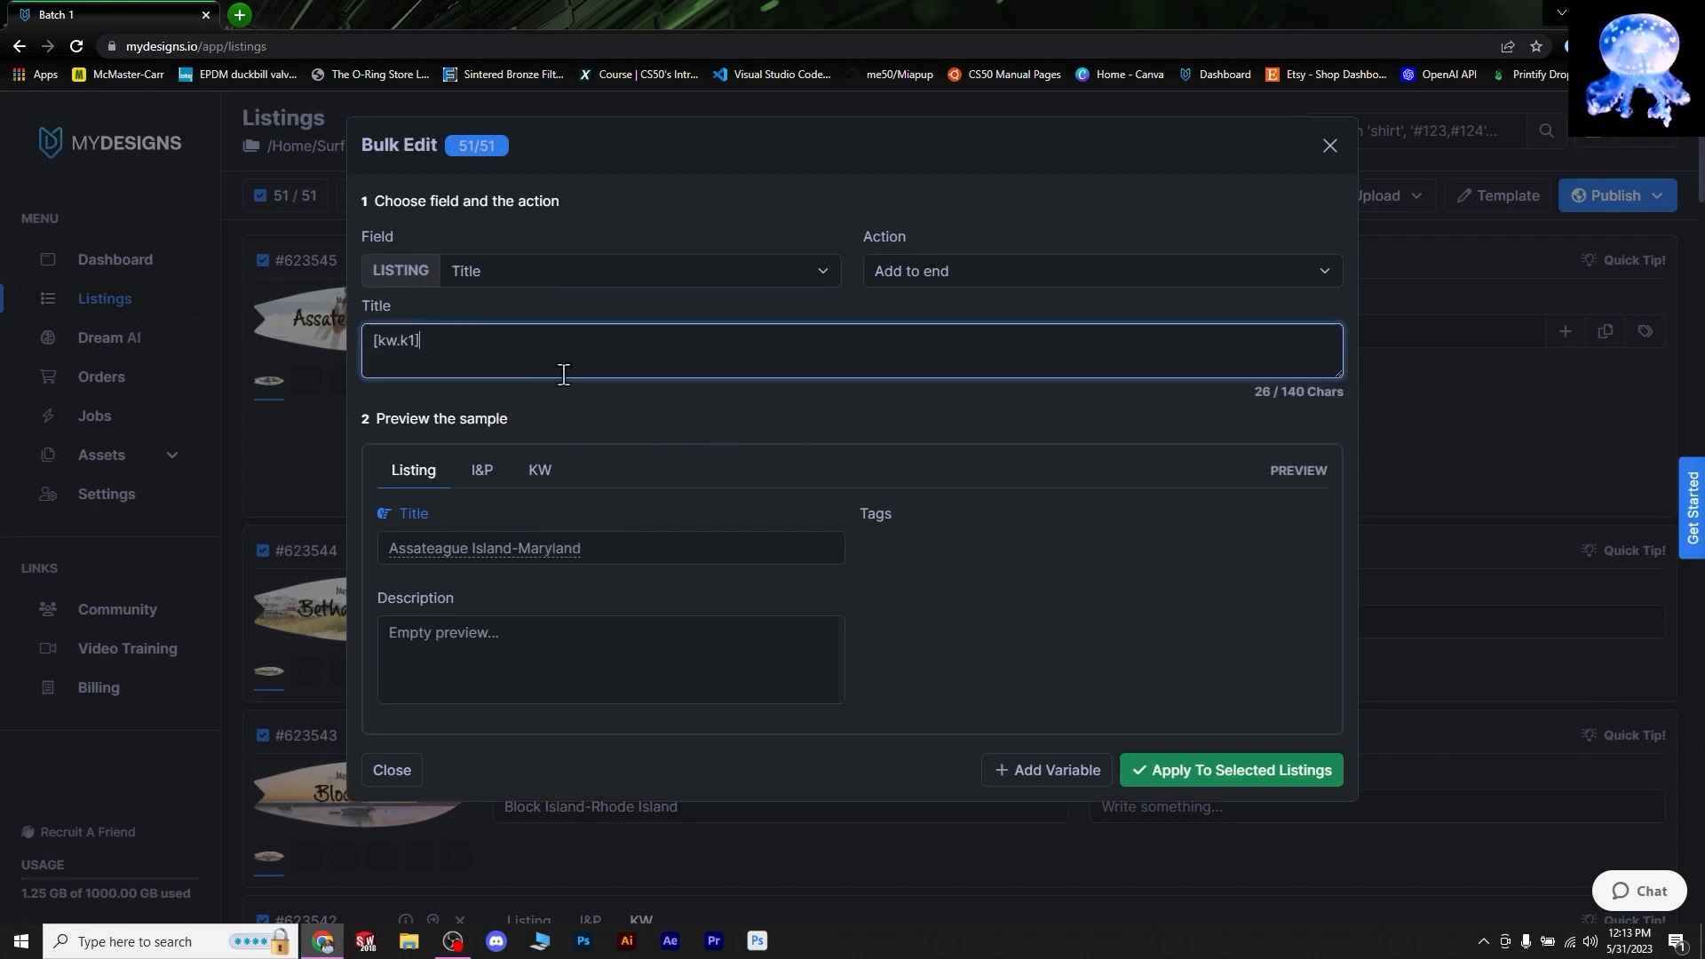
# - Append 'stickers, cool beach sticker, surfboard shaped sticker' to the title and apply to all 51 listings
pyautogui.write('s')
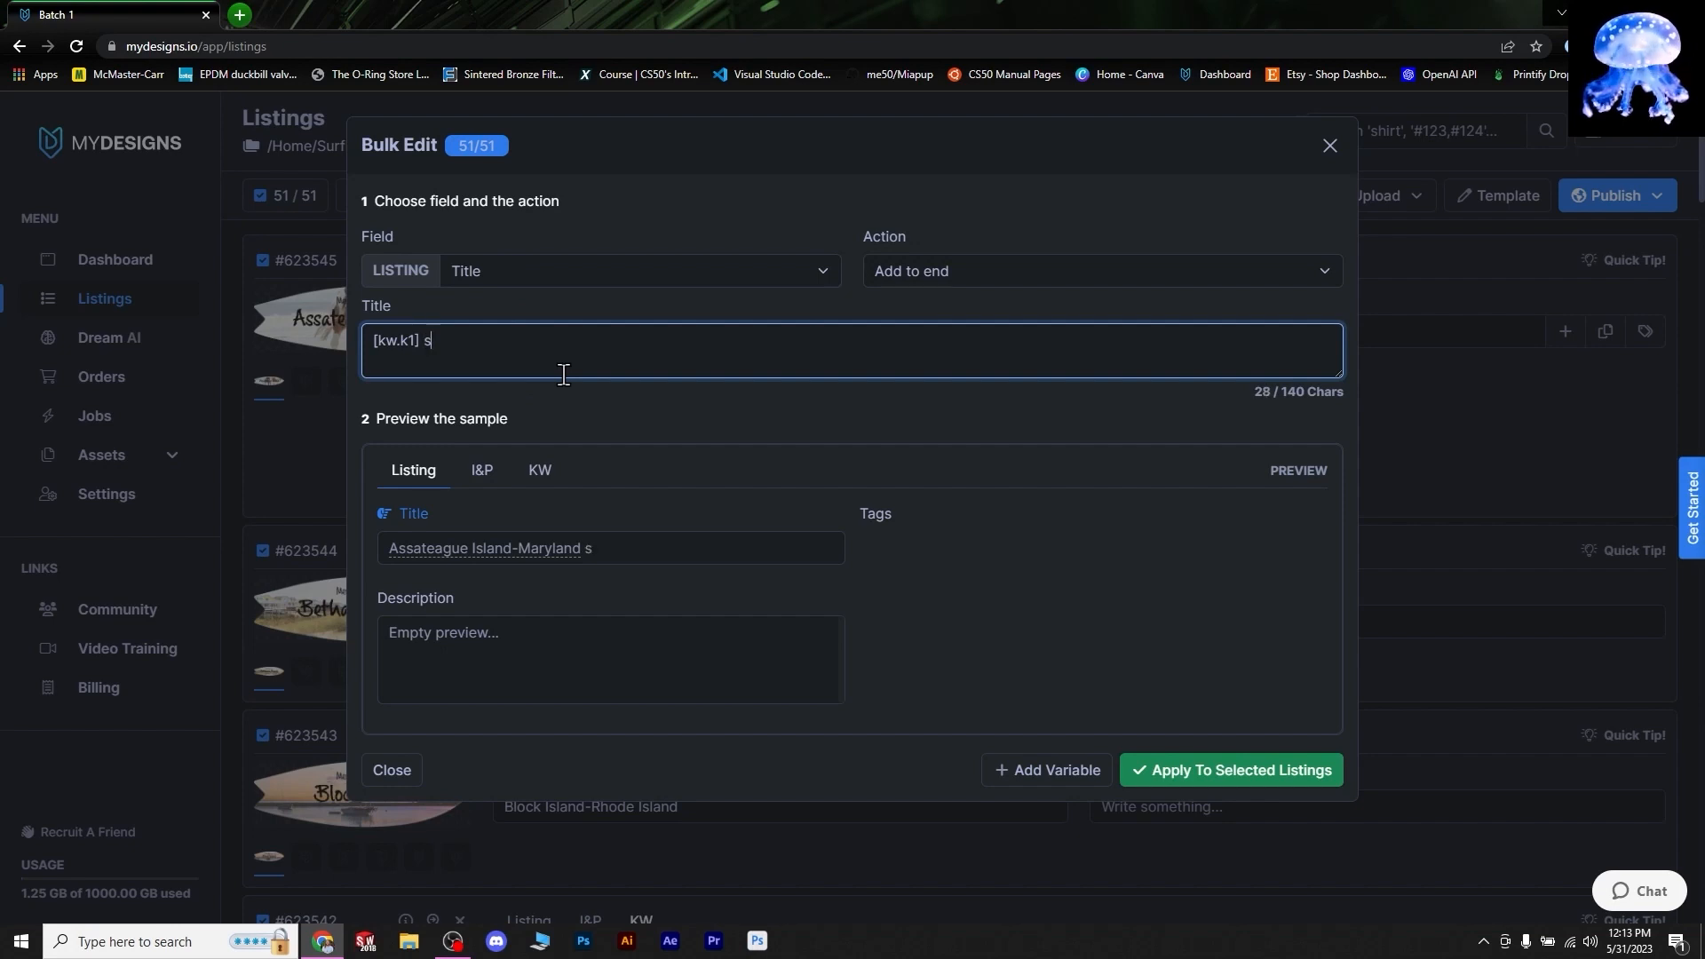
pyautogui.write('tickers, cool')
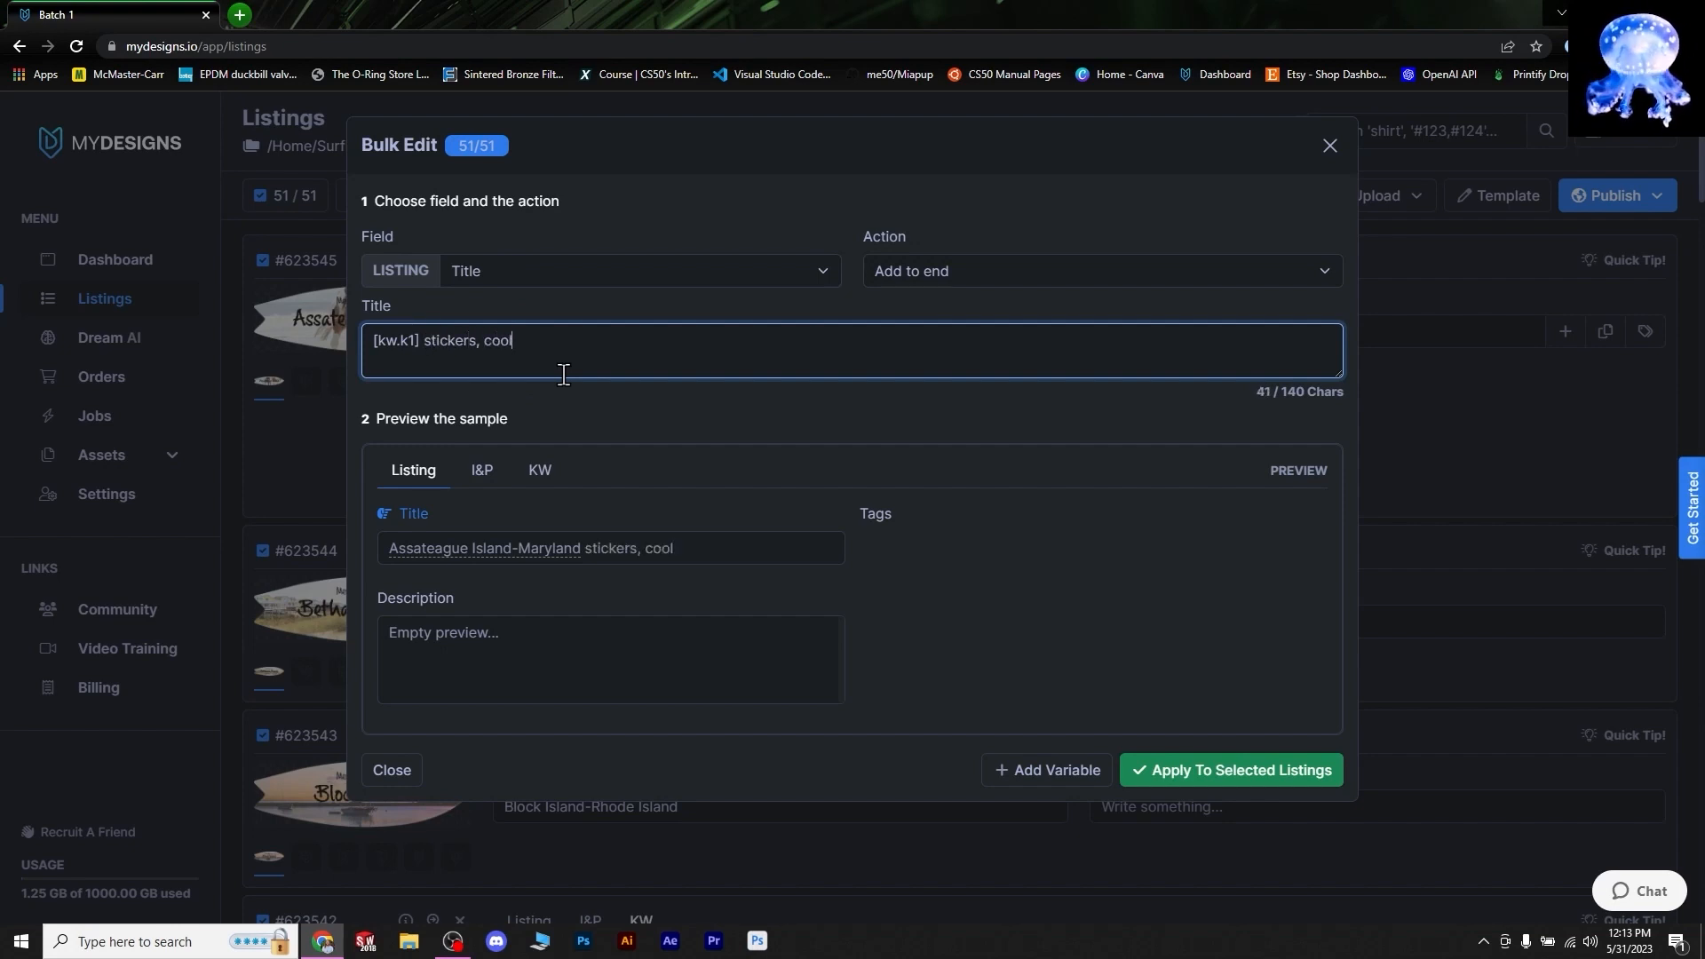
pyautogui.write(' beach sti')
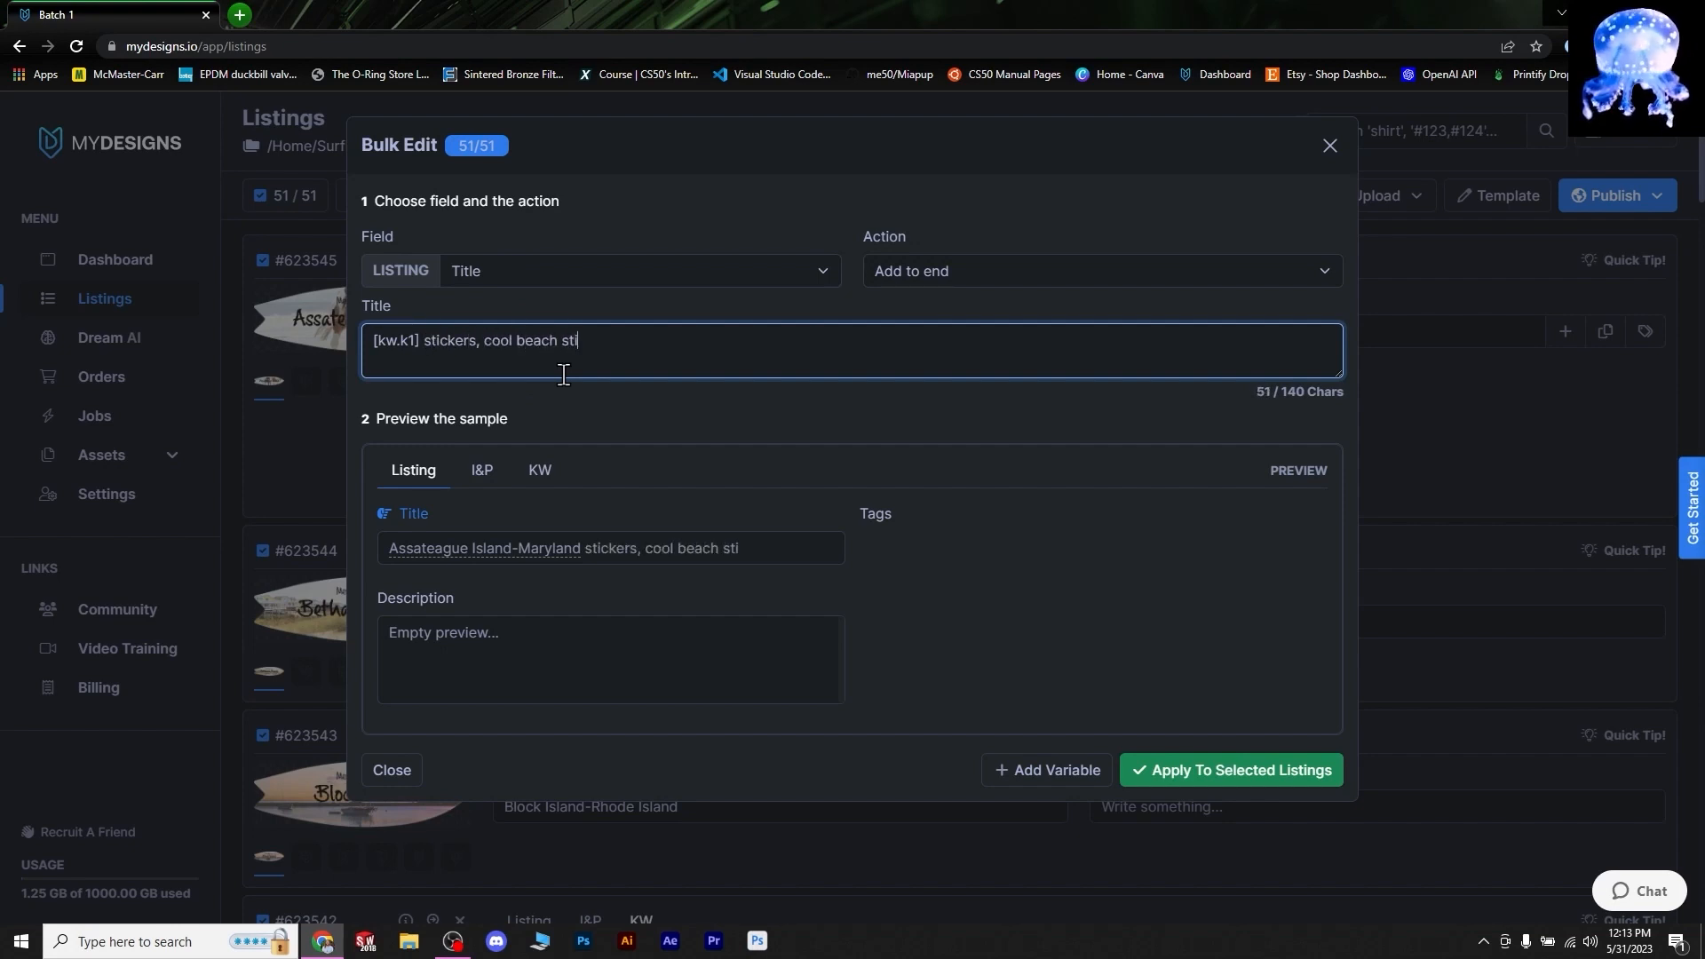
pyautogui.write('cker, surfboard s')
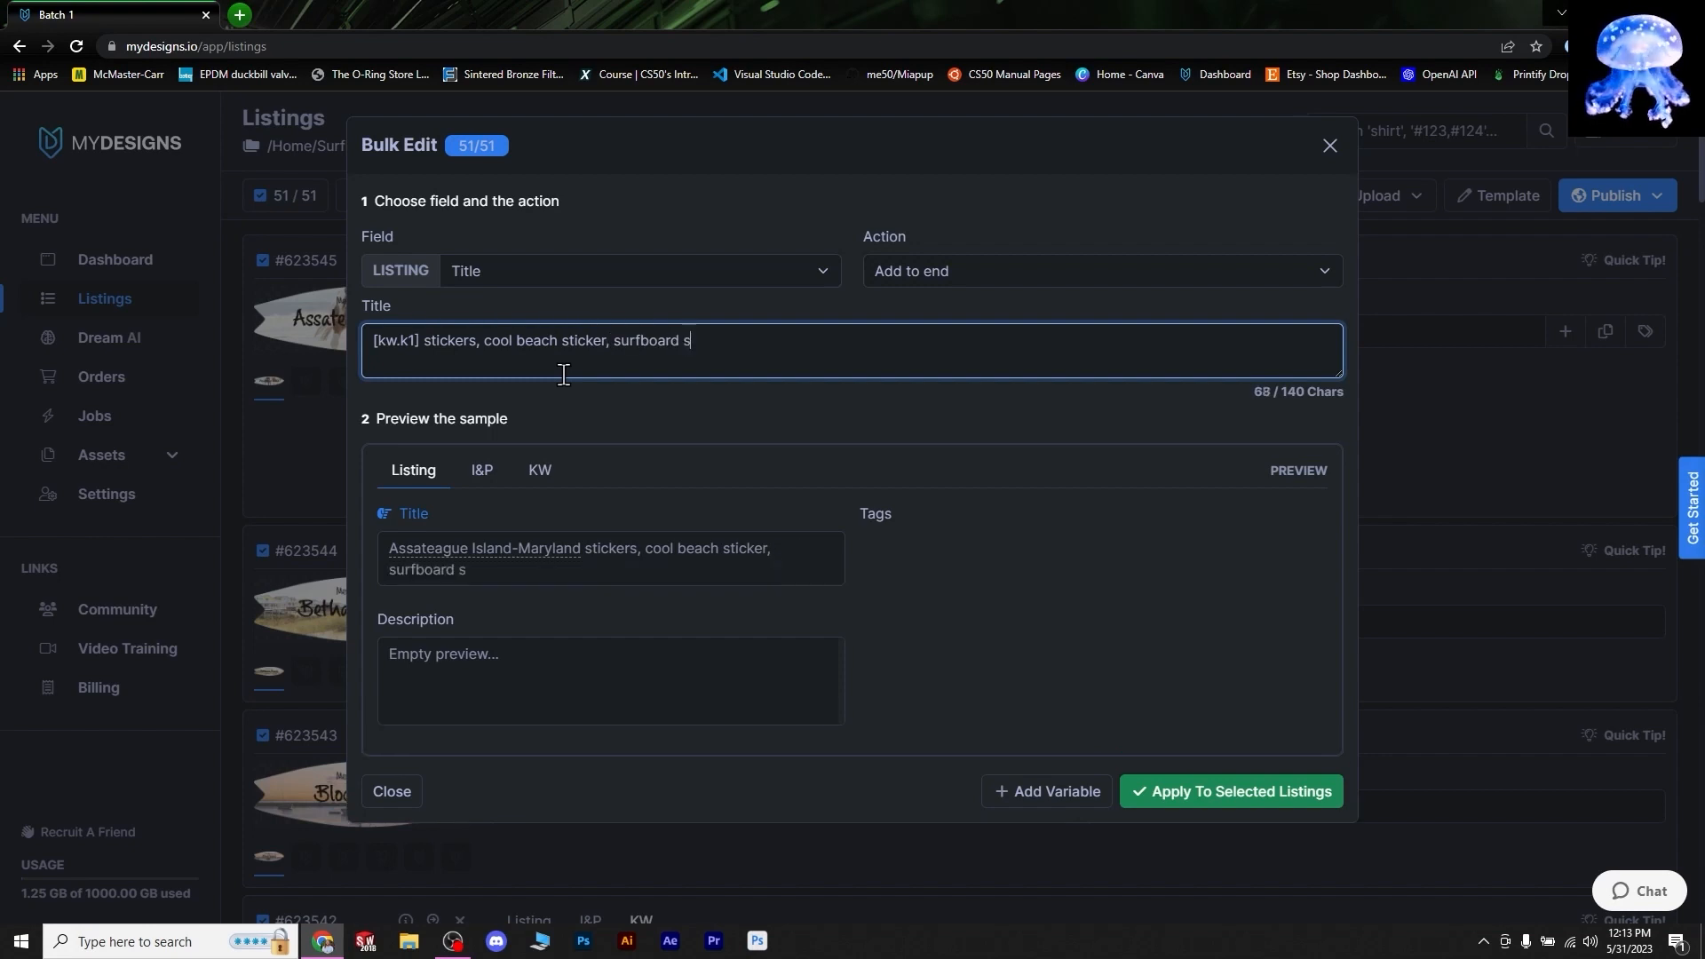
pyautogui.write('haped sticker')
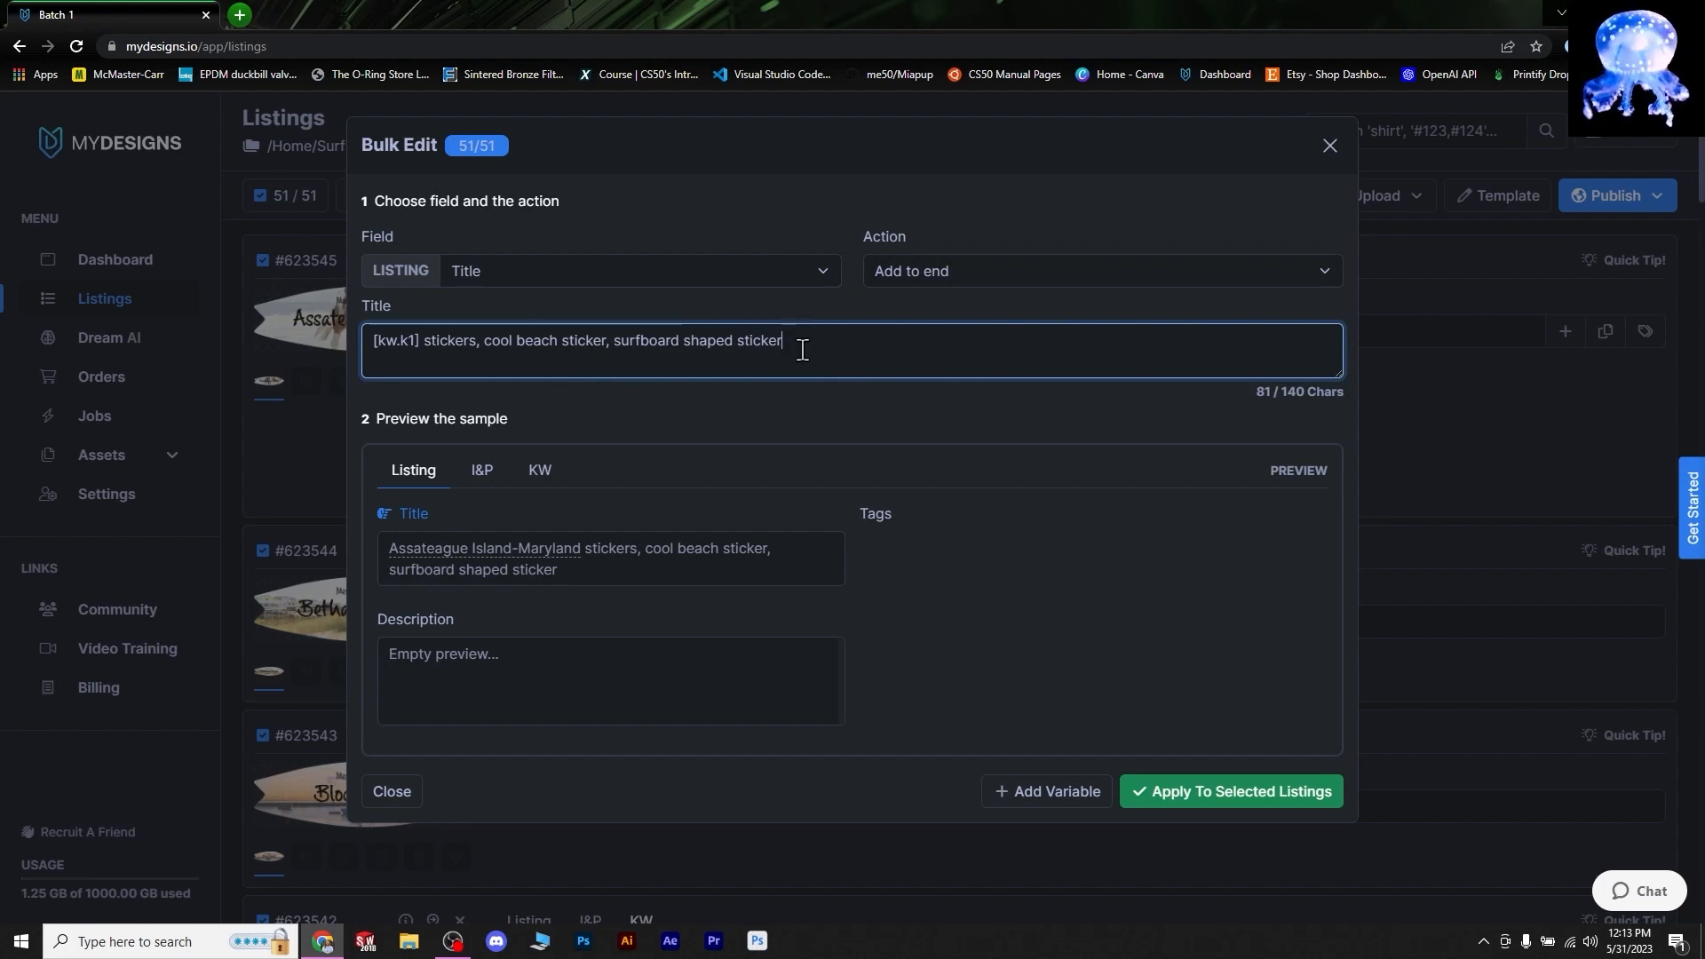
pyautogui.click(1203, 791)
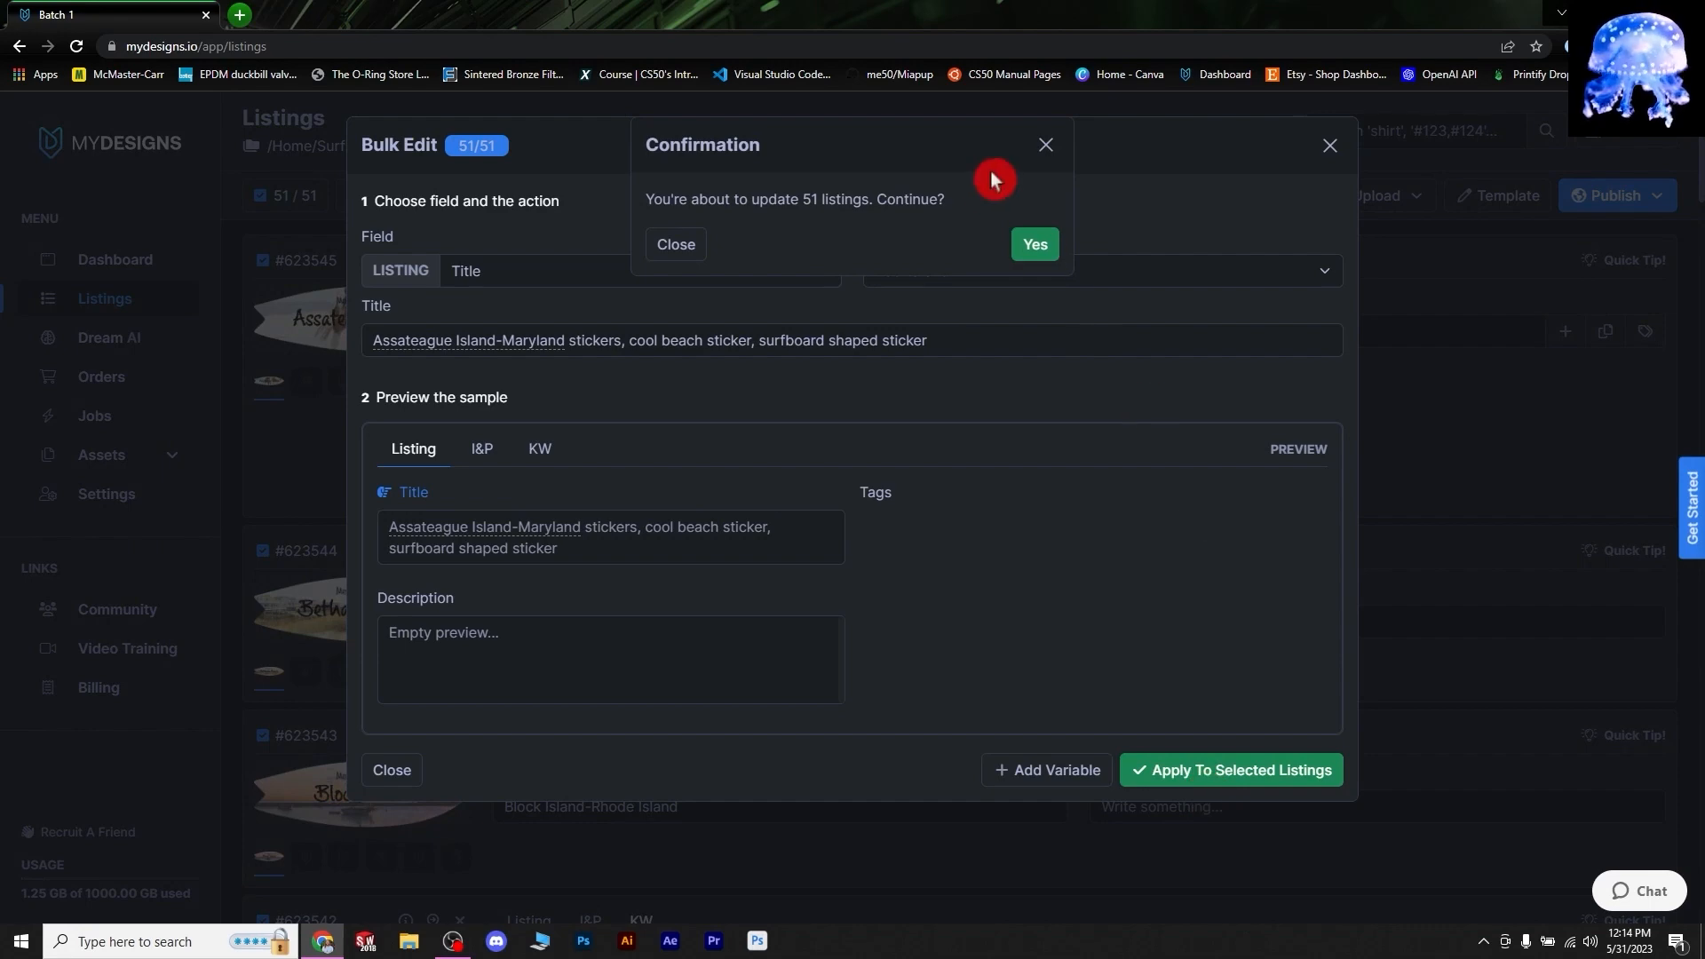
pyautogui.click(1007, 233)
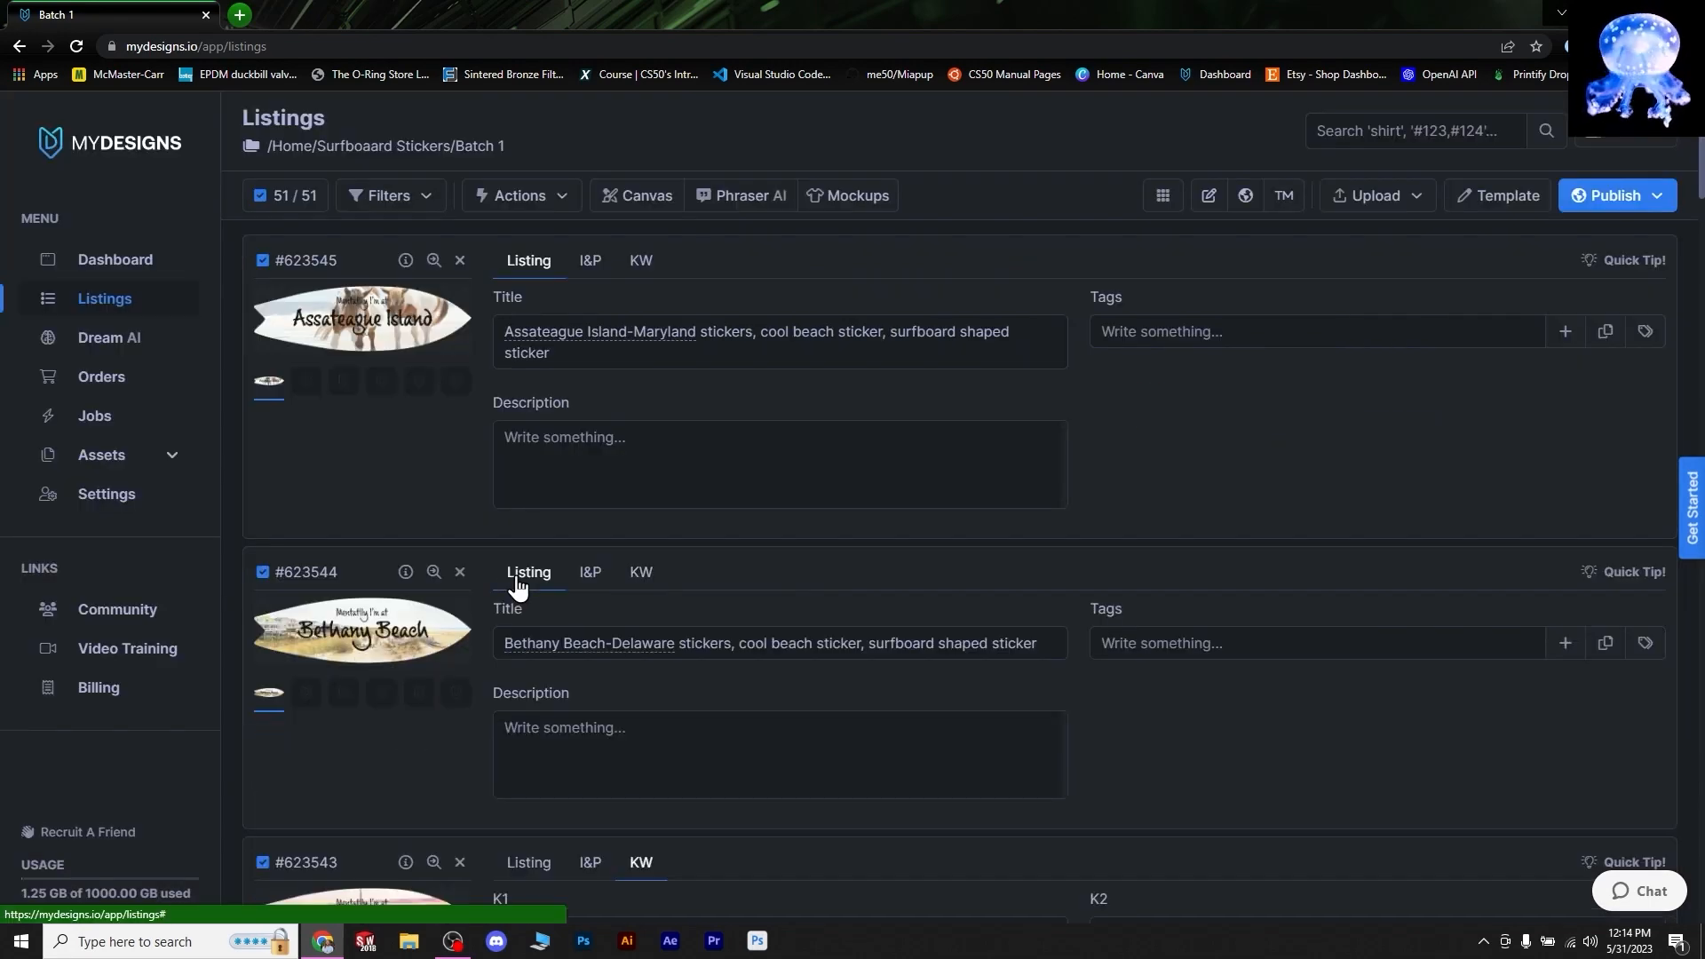
# - Scroll down to check the Cannon Beach listing's generated title and keywords
pyautogui.scroll(-3, 518, 588)
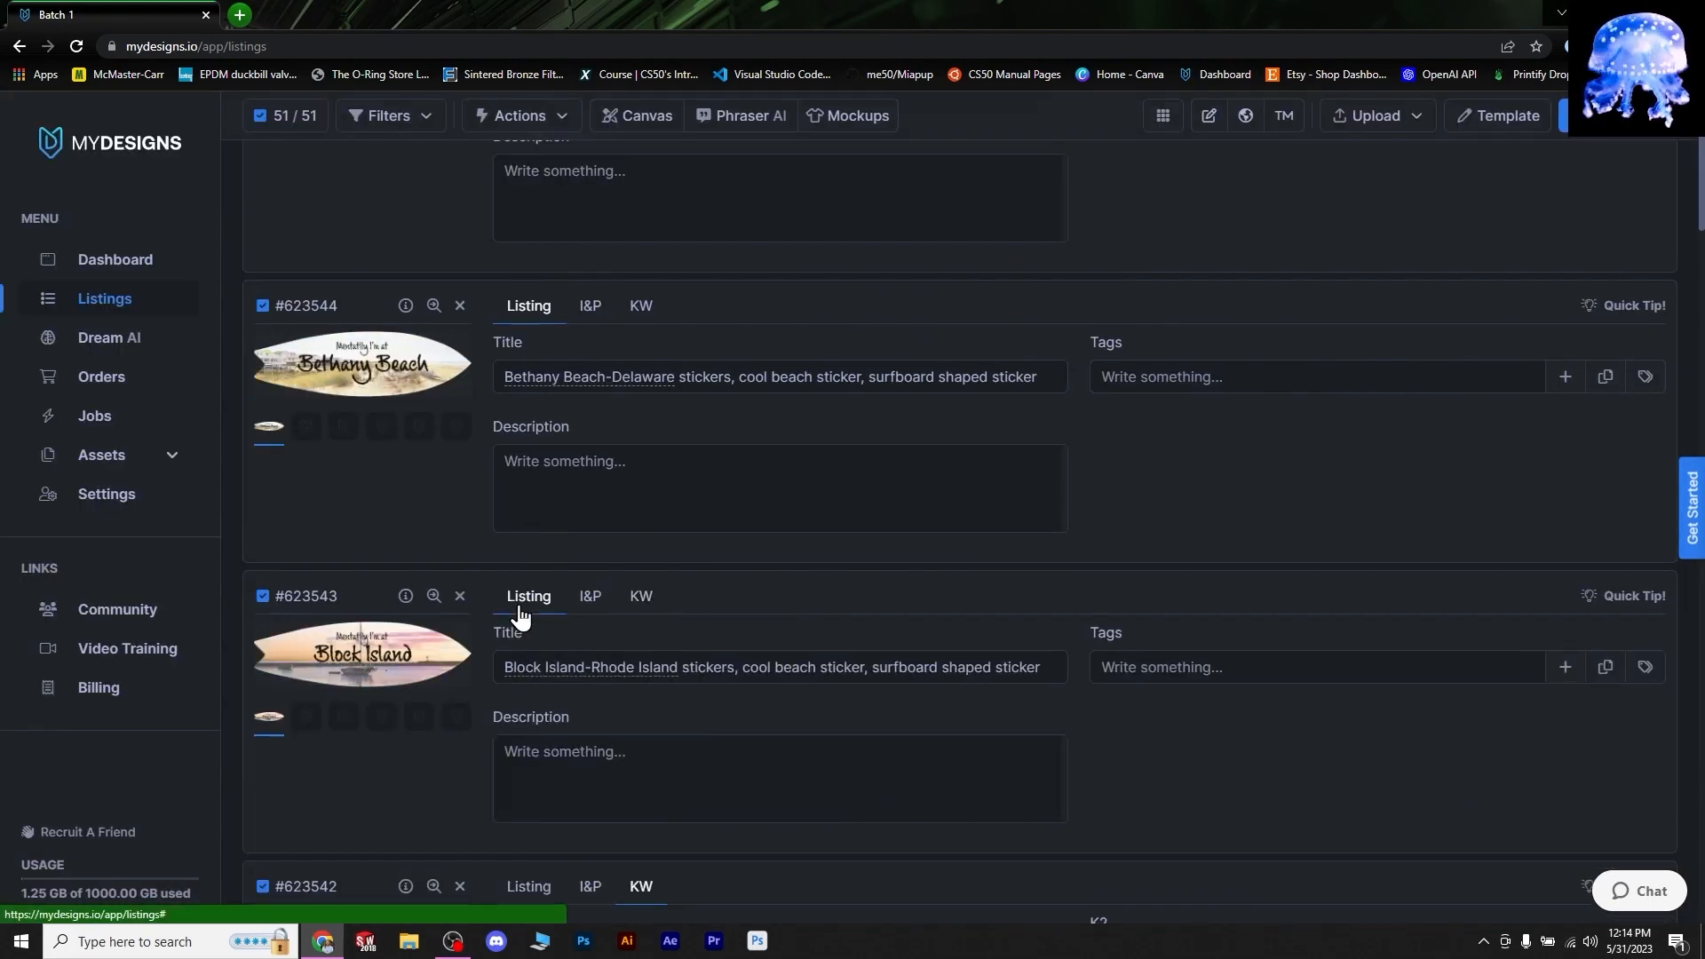
pyautogui.scroll(-2, 518, 609)
pyautogui.click(527, 708)
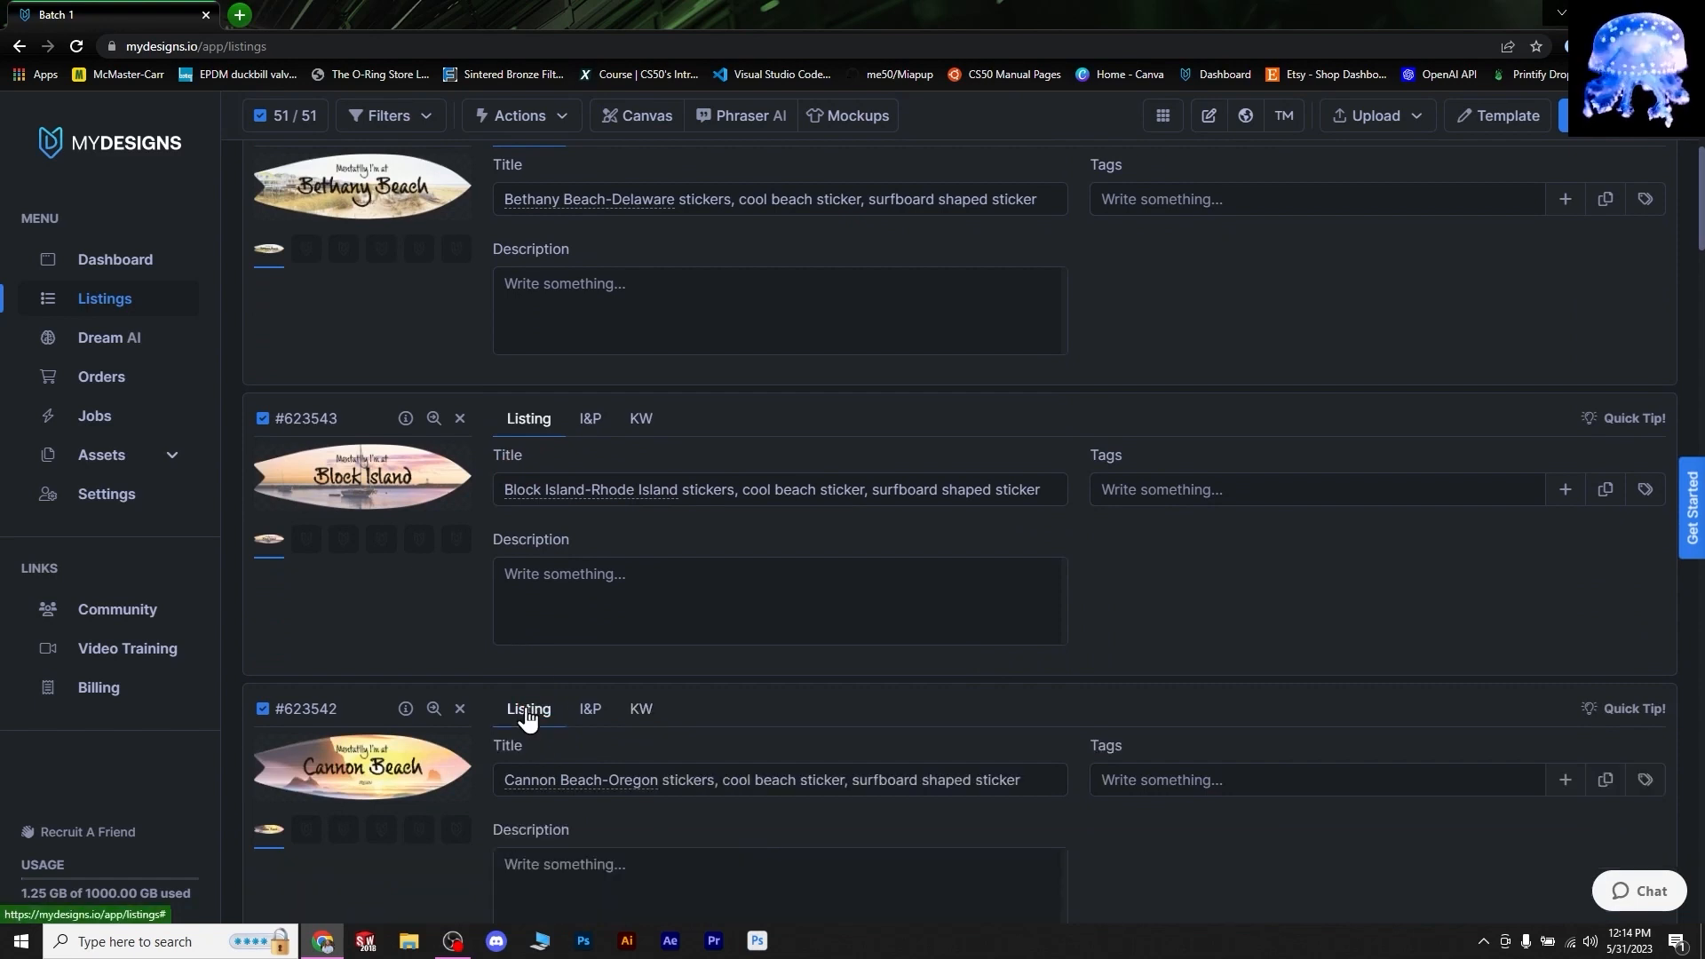
pyautogui.scroll(-3, 524, 711)
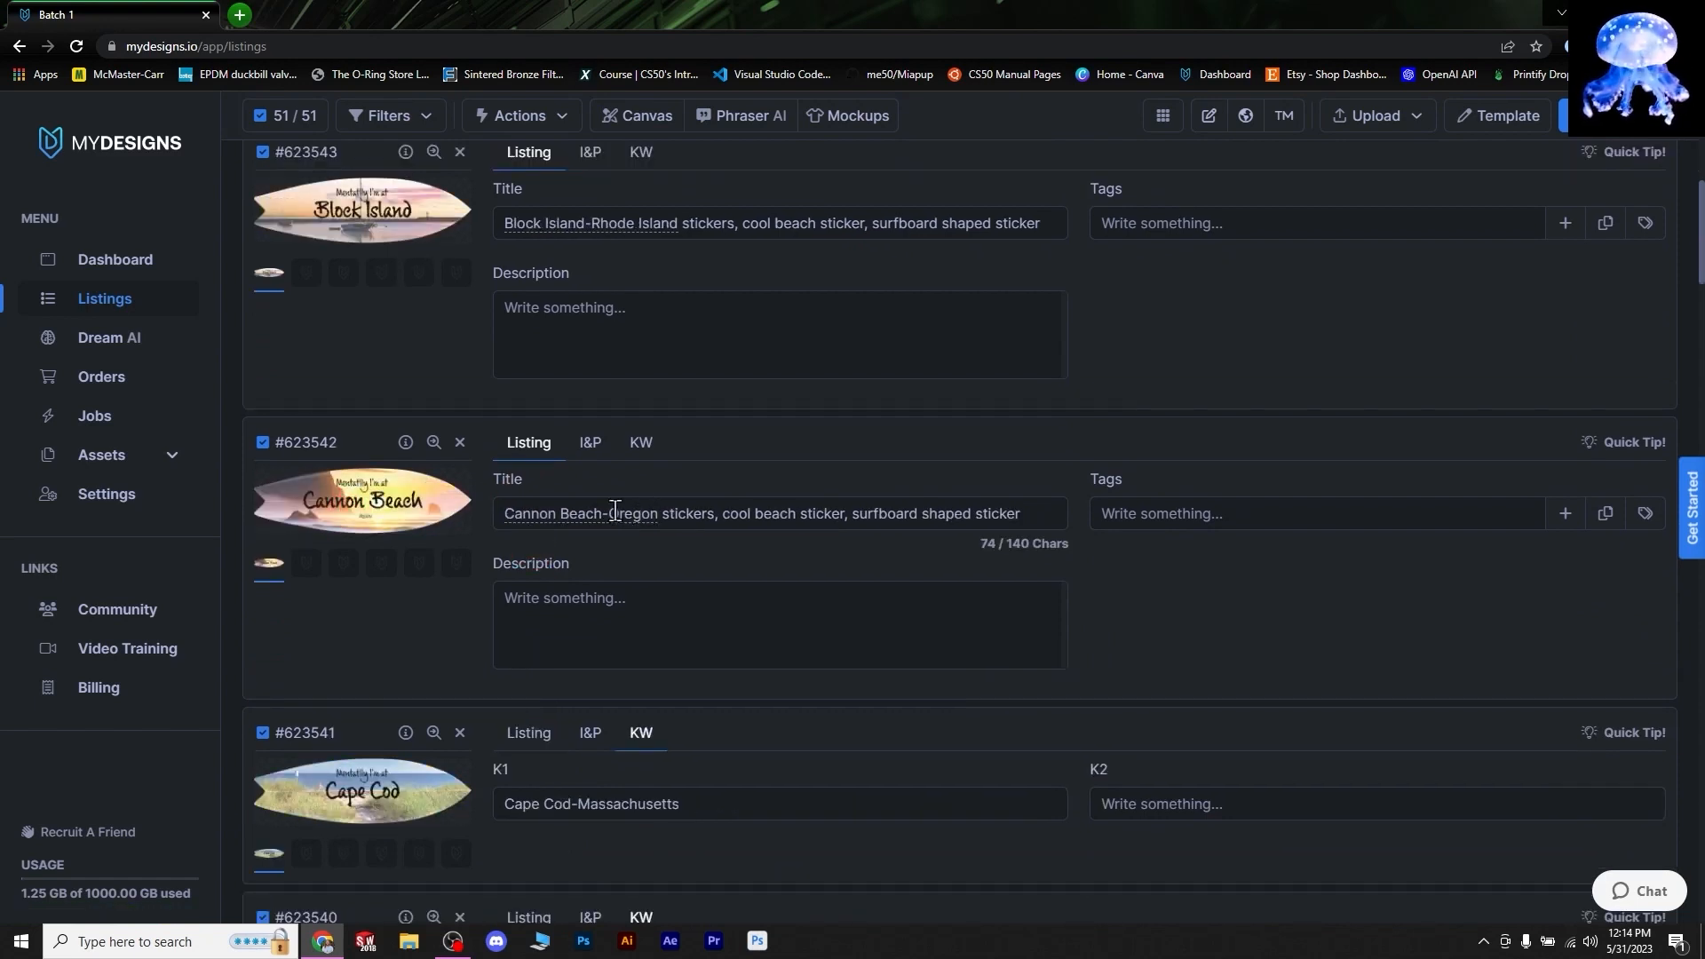
pyautogui.click(641, 446)
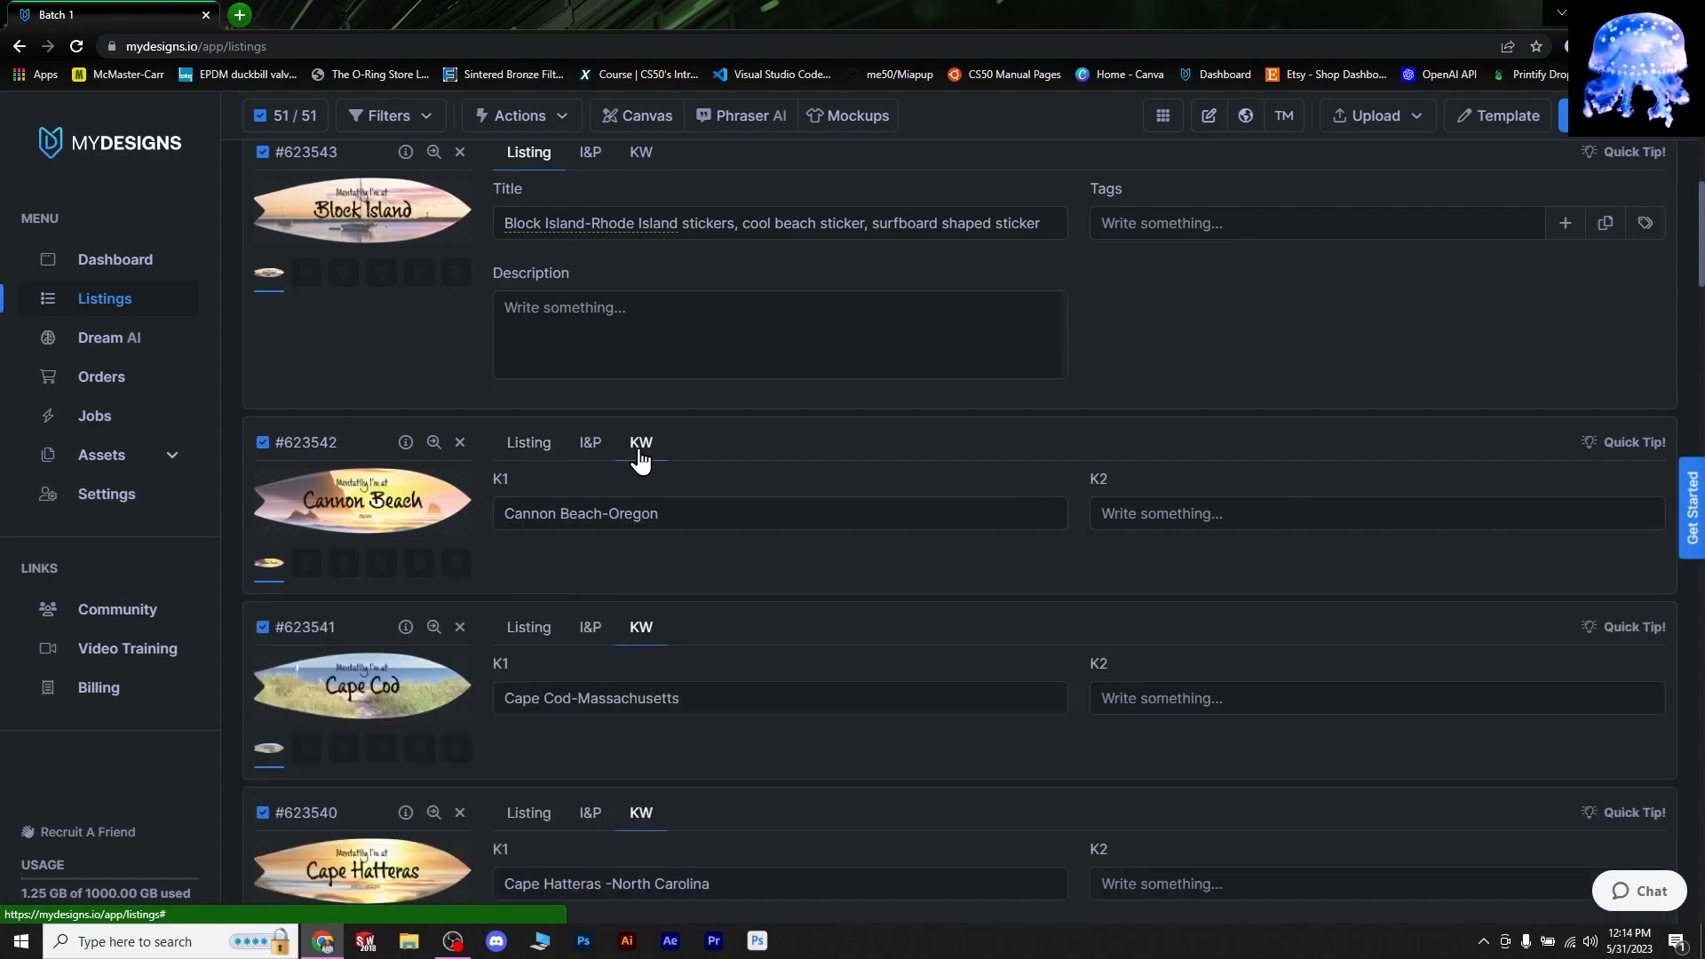
pyautogui.click(511, 460)
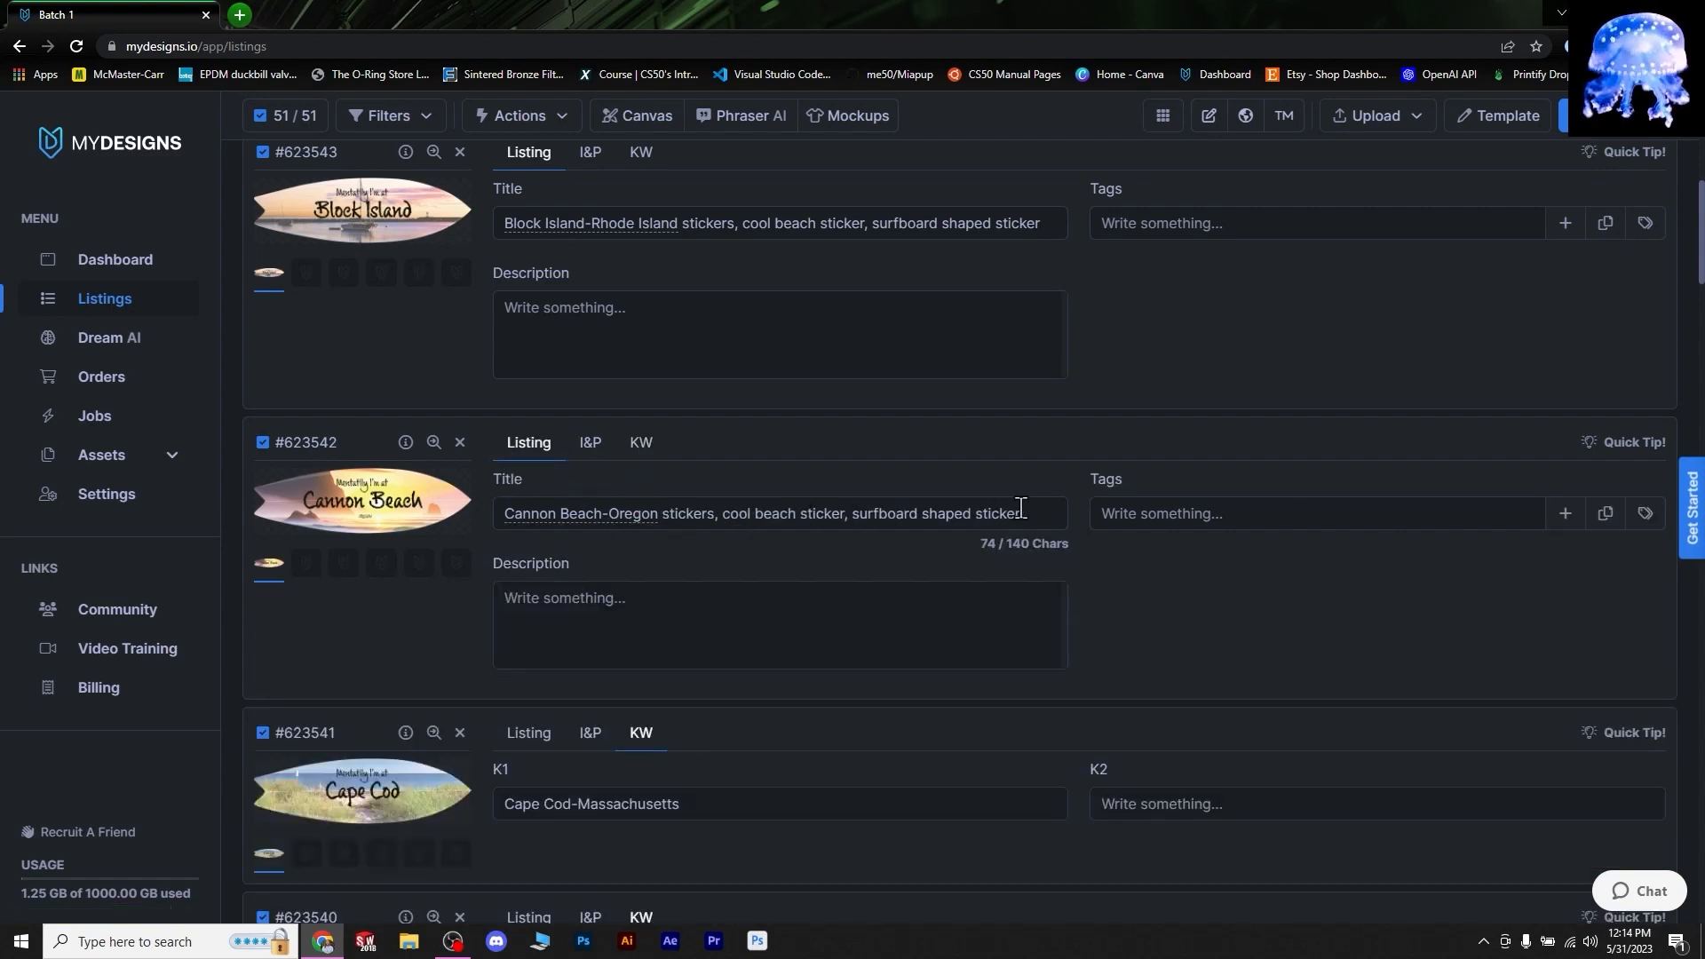
pyautogui.scroll(4, 716, 593)
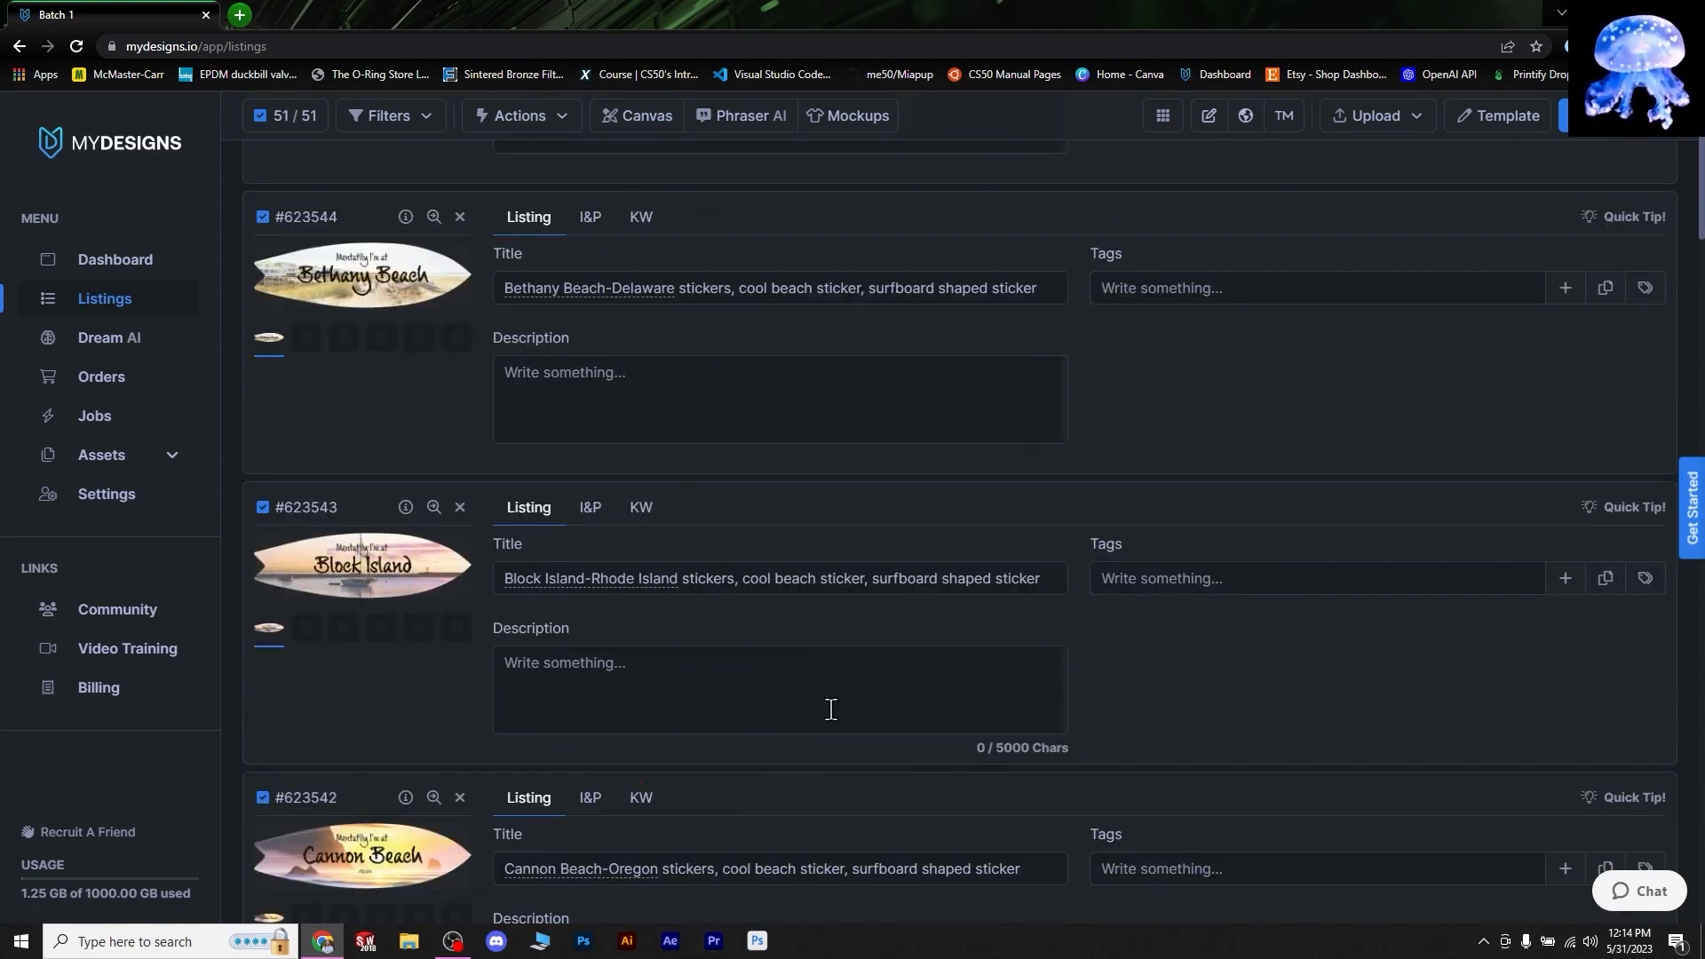
# - Scroll back and inspect the first listing's generated title and fields
pyautogui.scroll(-3, 841, 700)
pyautogui.scroll(-3, 648, 609)
pyautogui.scroll(-2, 790, 636)
pyautogui.scroll(-1, 790, 636)
pyautogui.scroll(12, 803, 628)
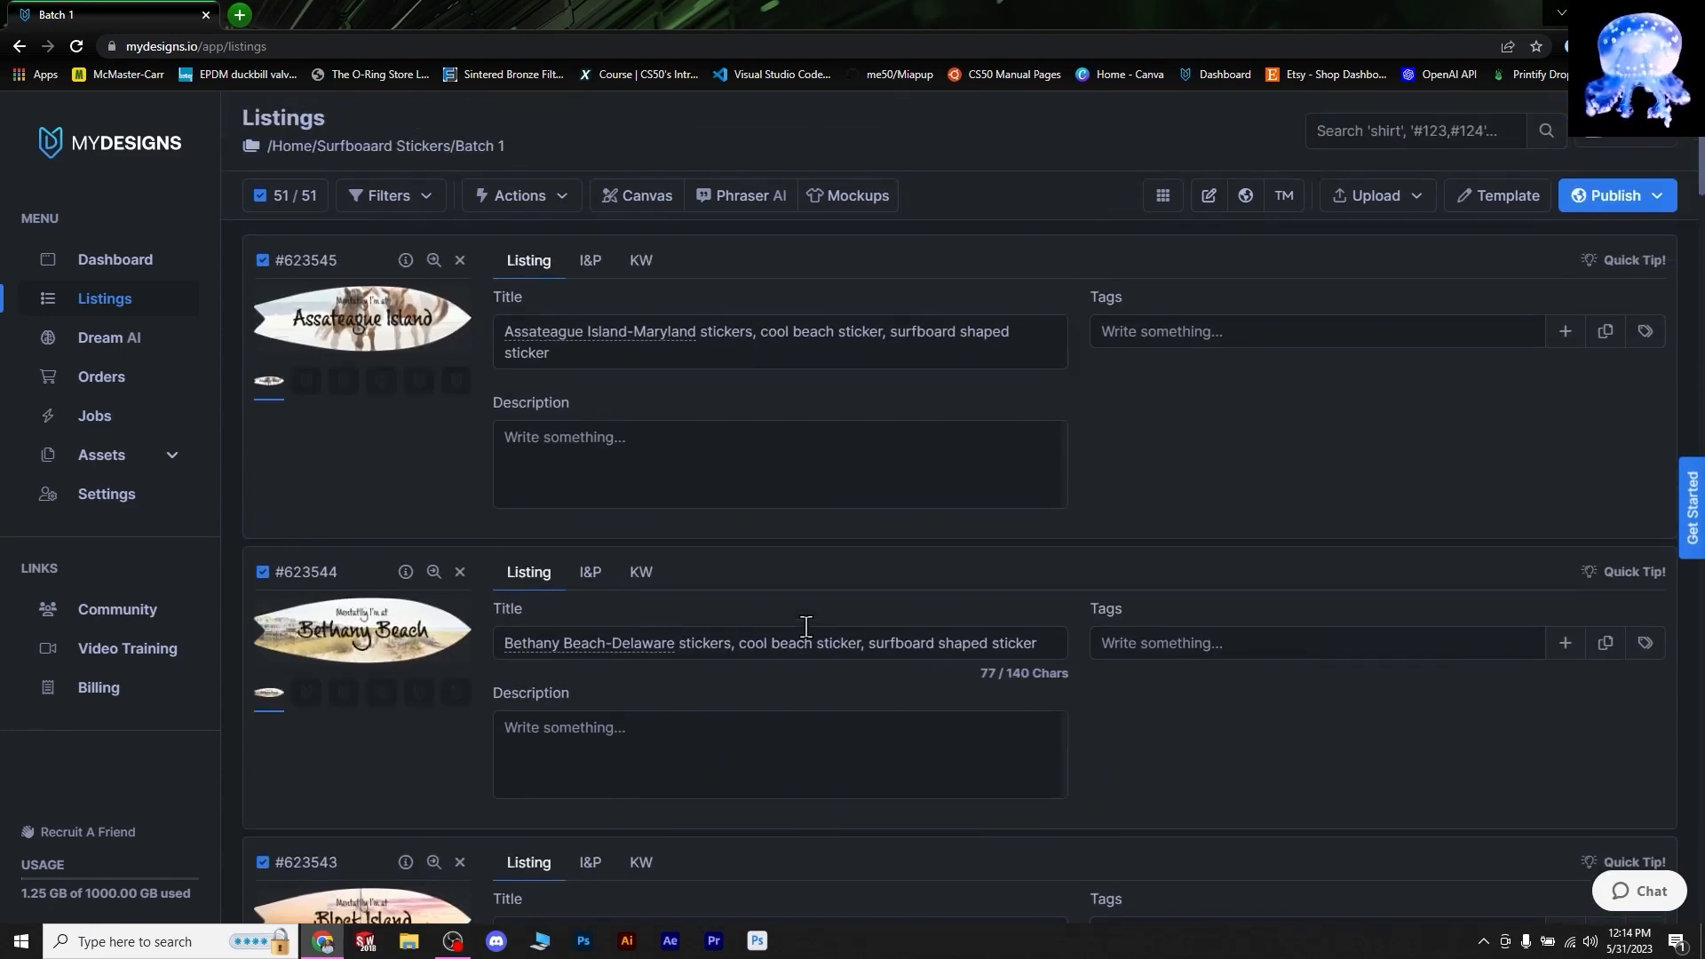
pyautogui.click(609, 390)
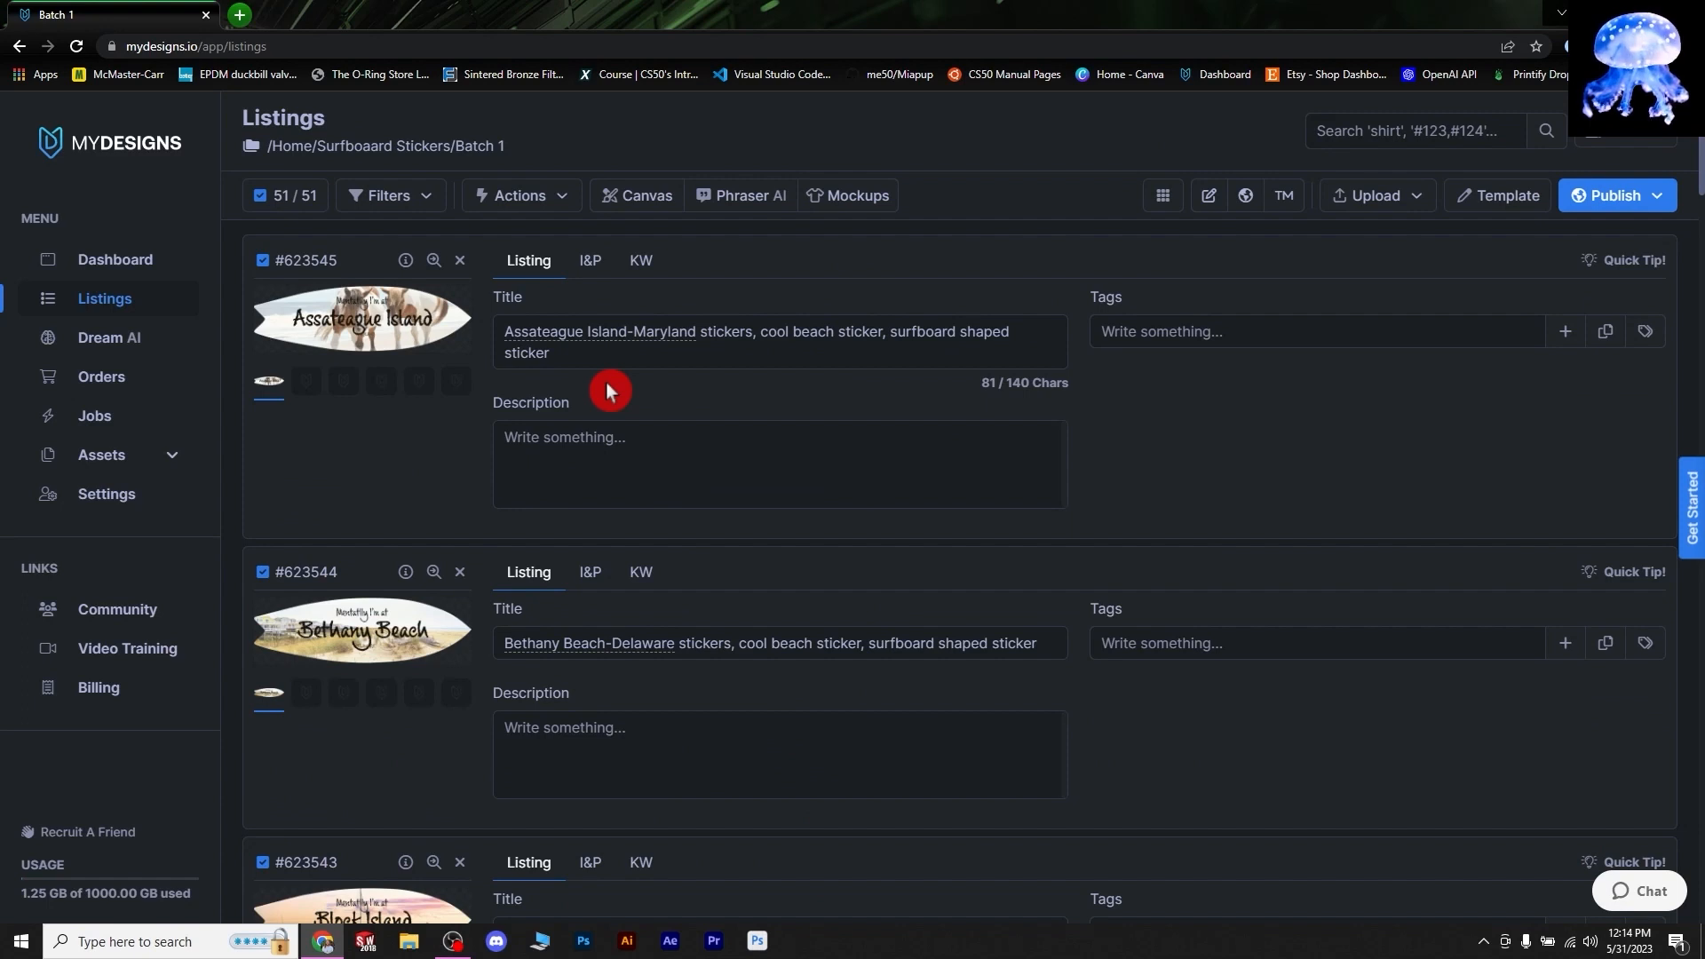
pyautogui.click(727, 420)
pyautogui.click(789, 391)
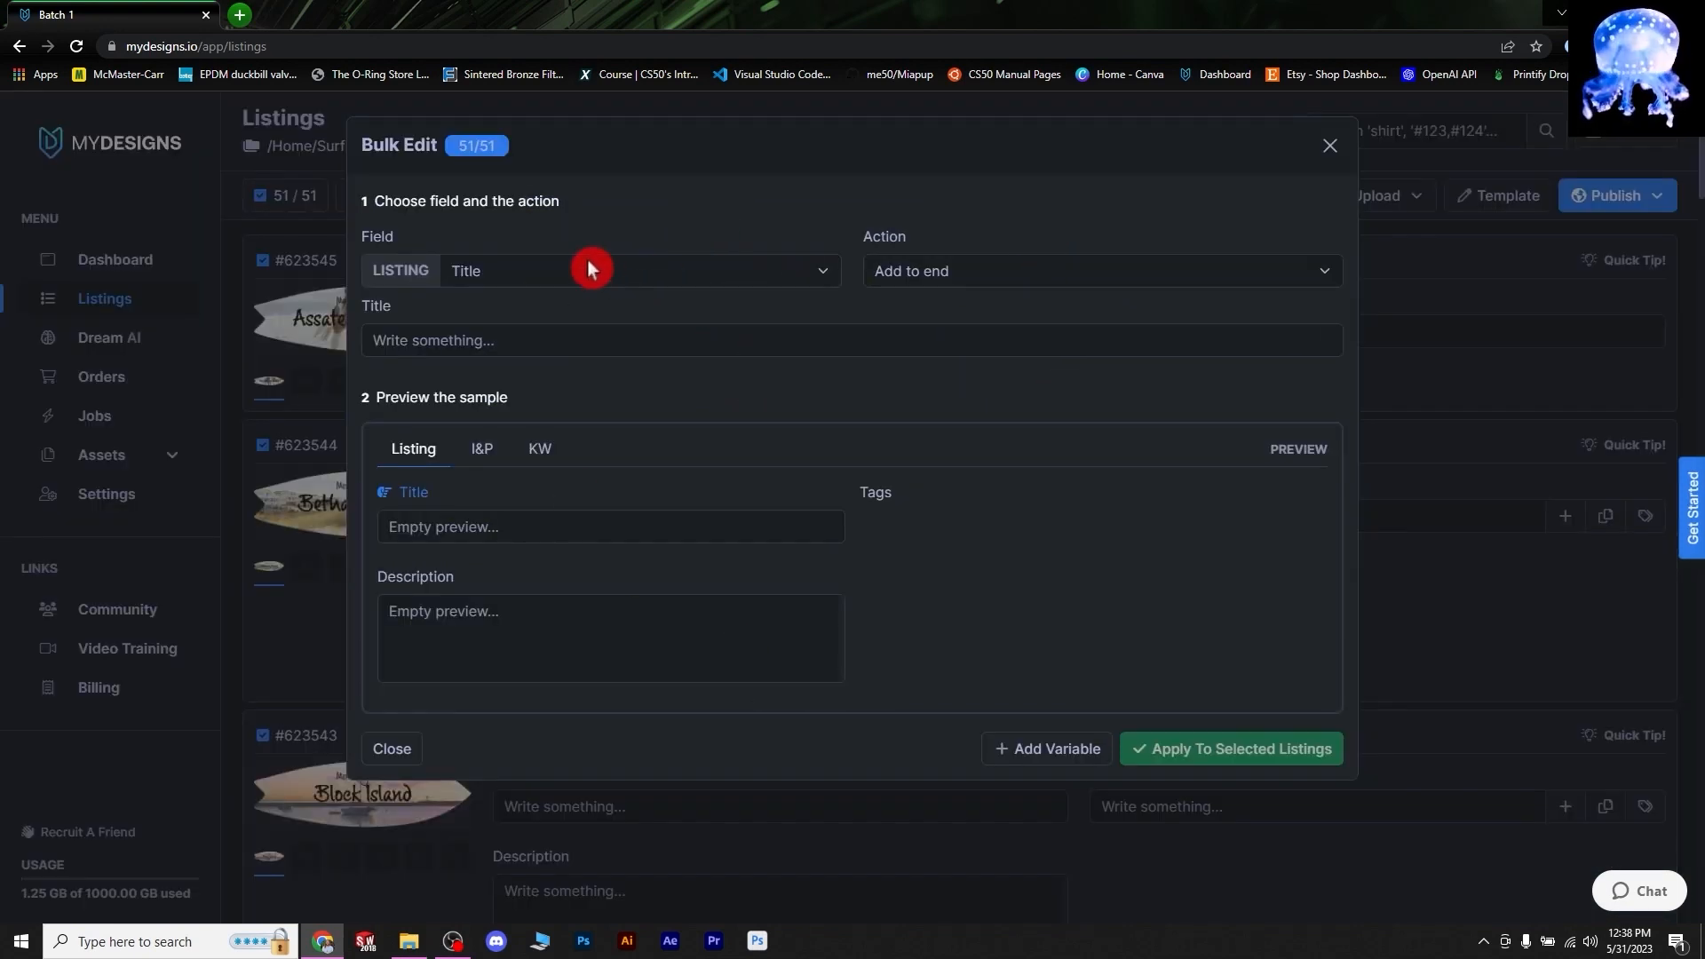
# - Reopen Edit in Bulk for the selected listings, keeping Title as the field
pyautogui.click(1329, 145)
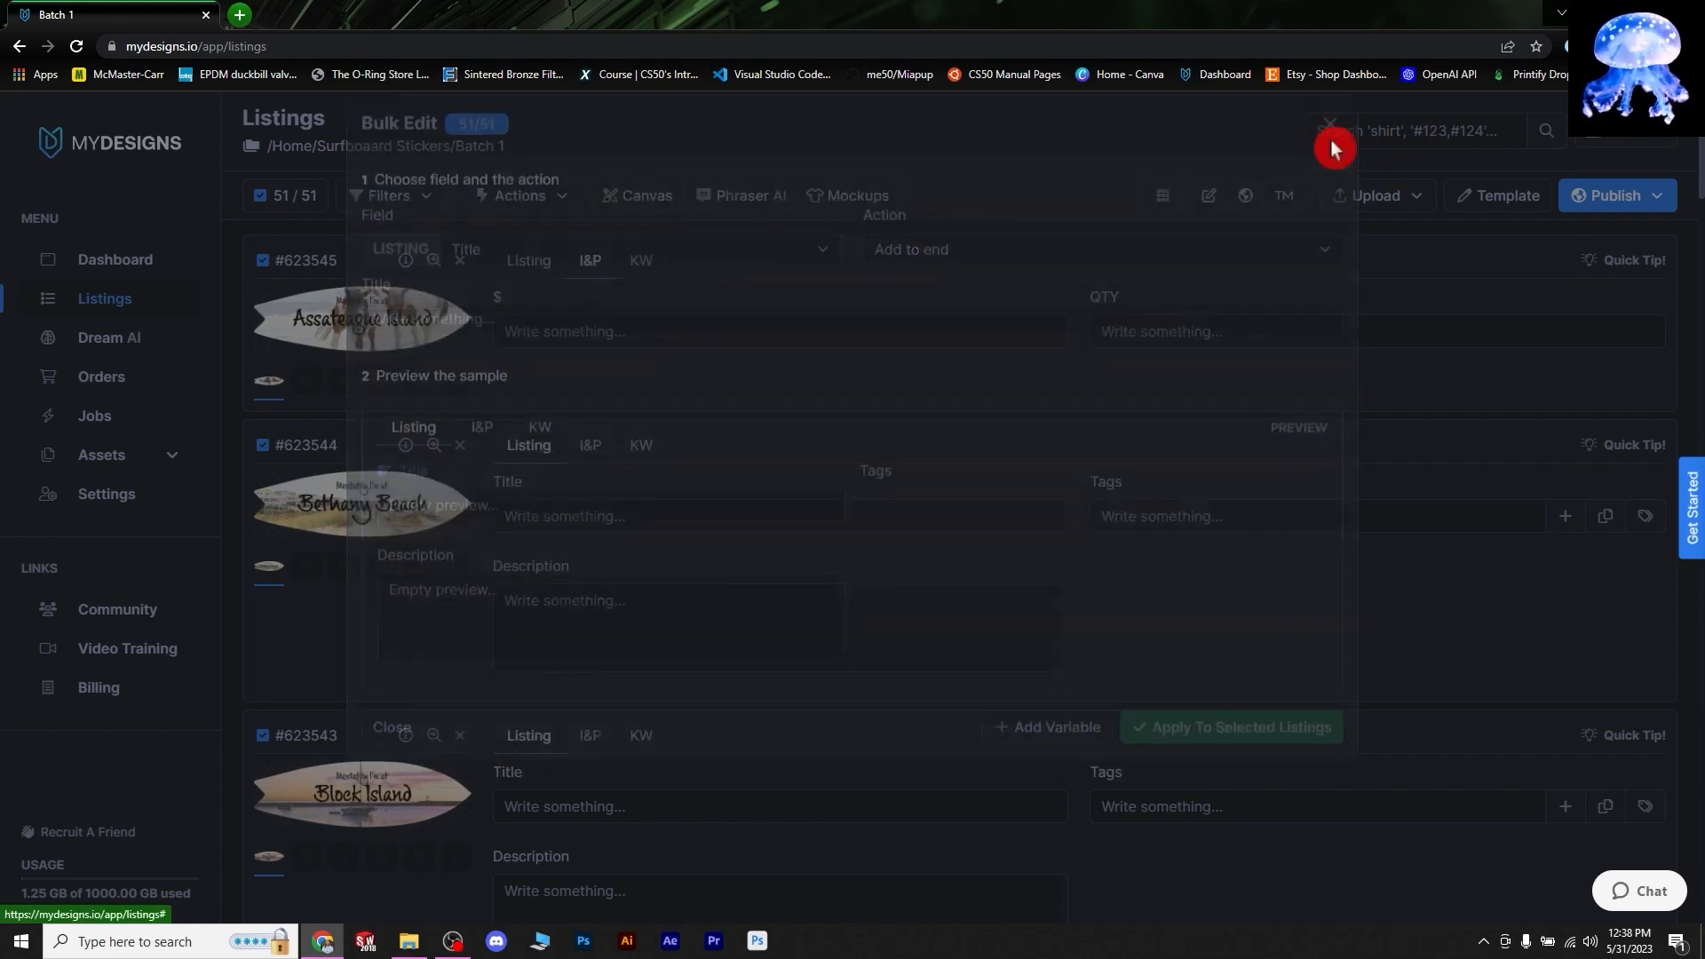
pyautogui.click(501, 205)
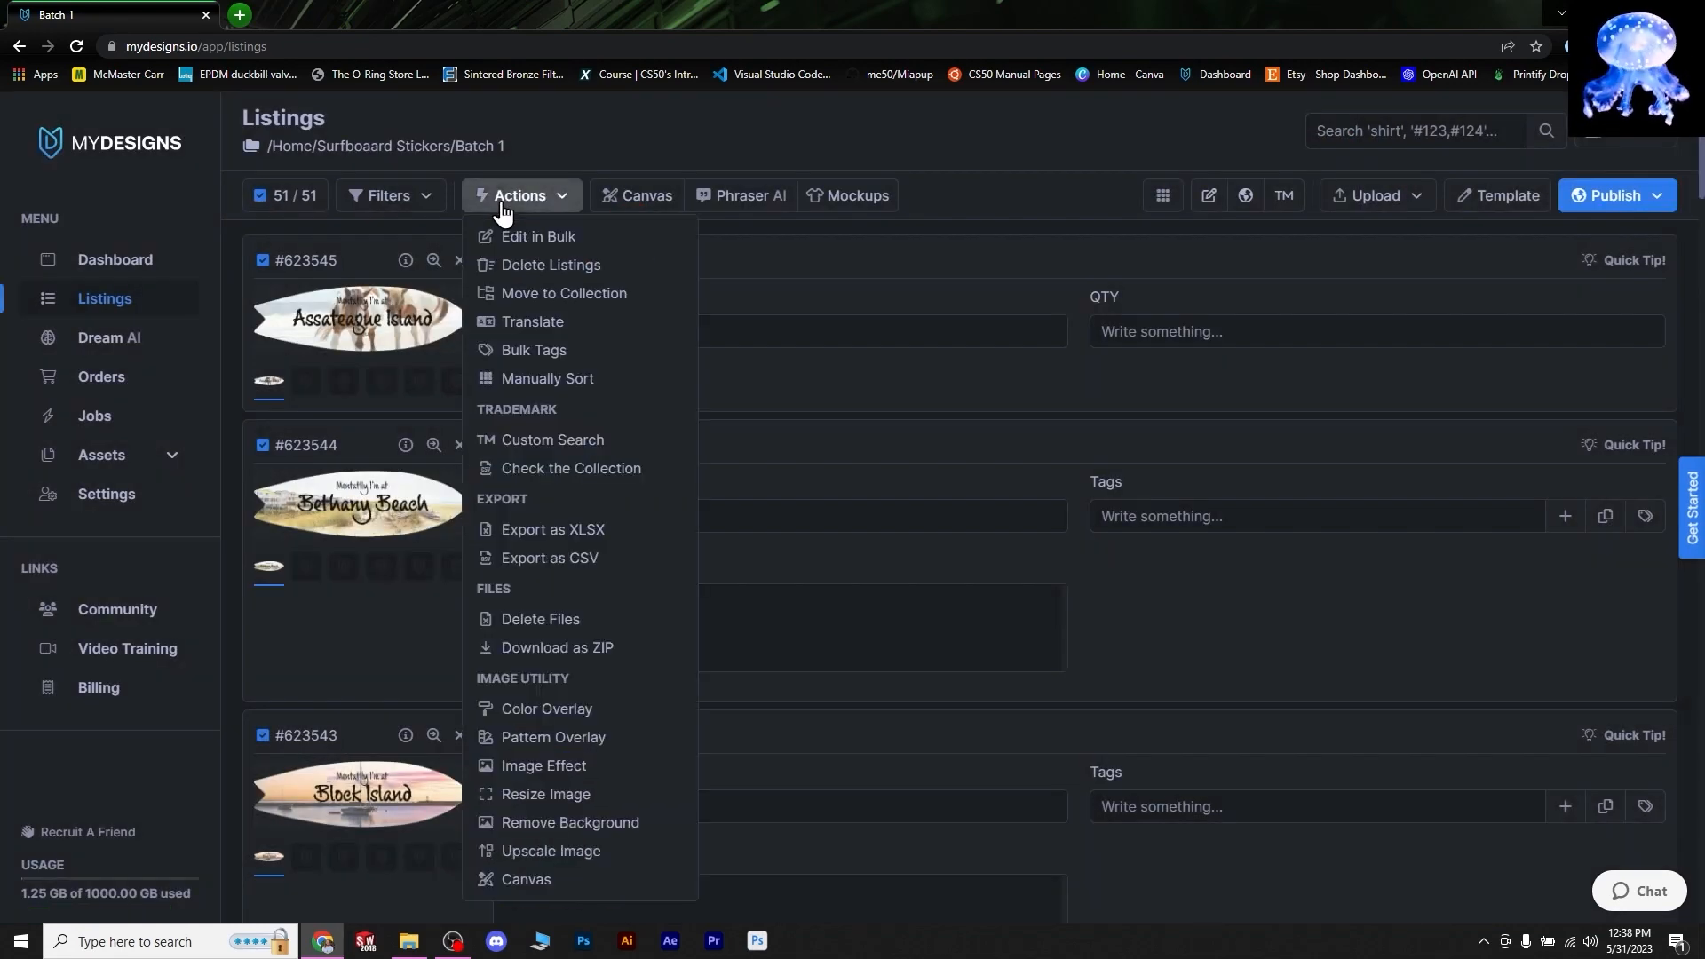
pyautogui.click(550, 239)
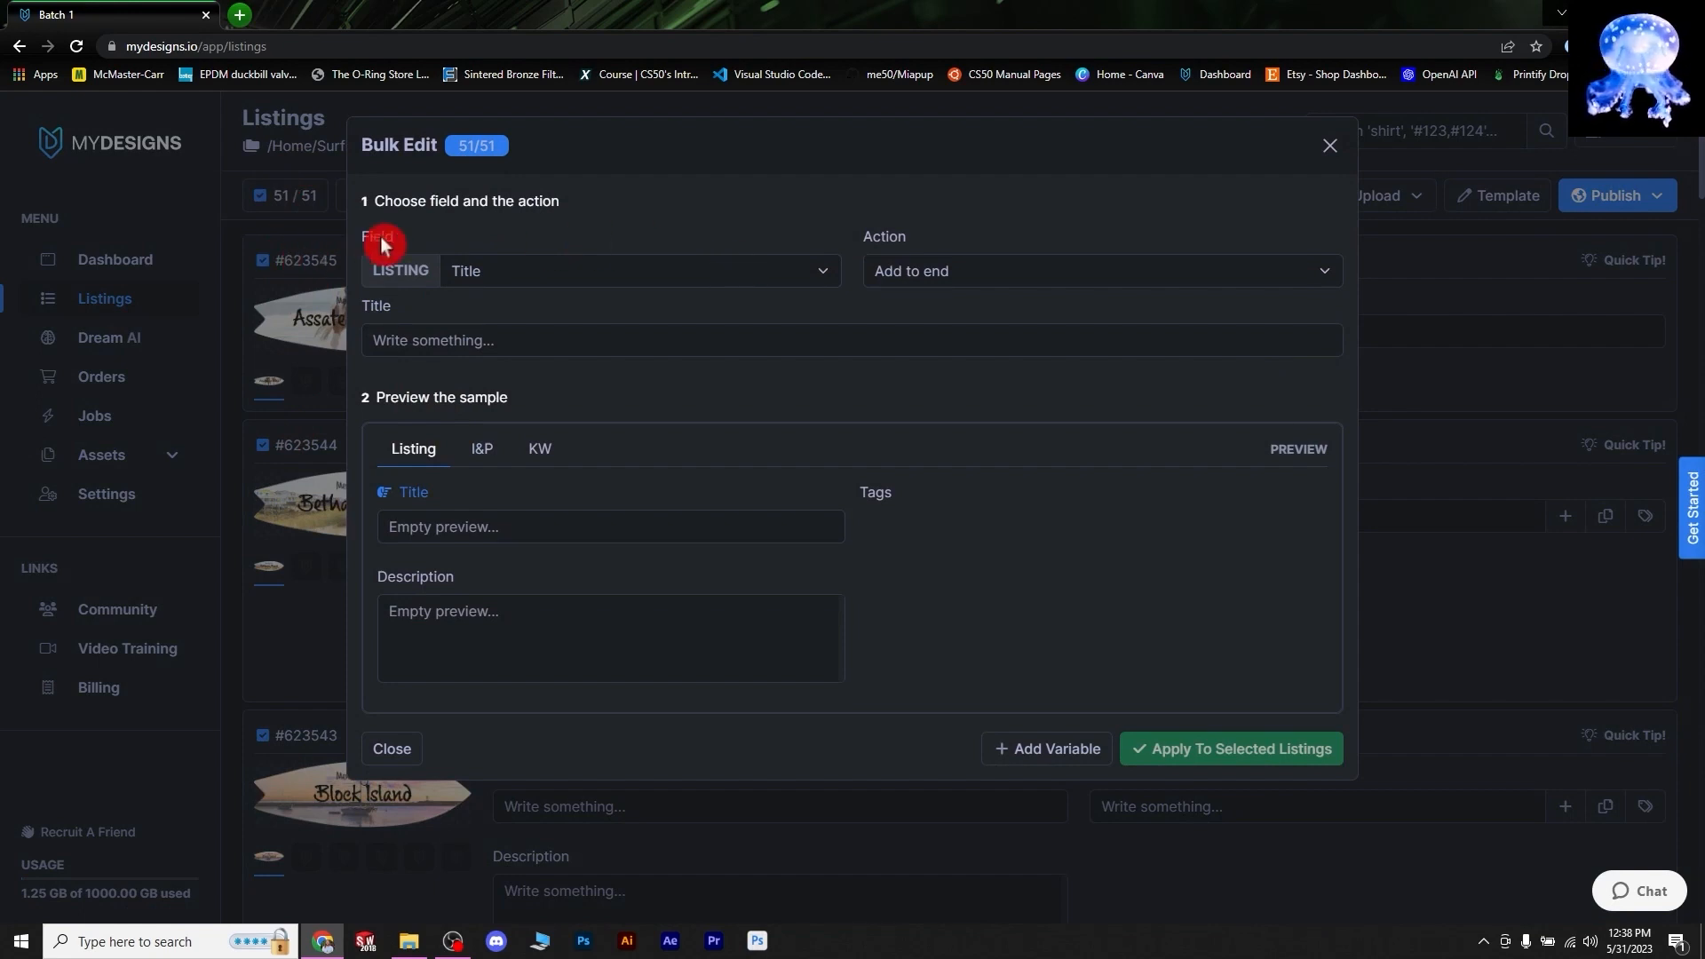
pyautogui.click(639, 270)
pyautogui.click(638, 269)
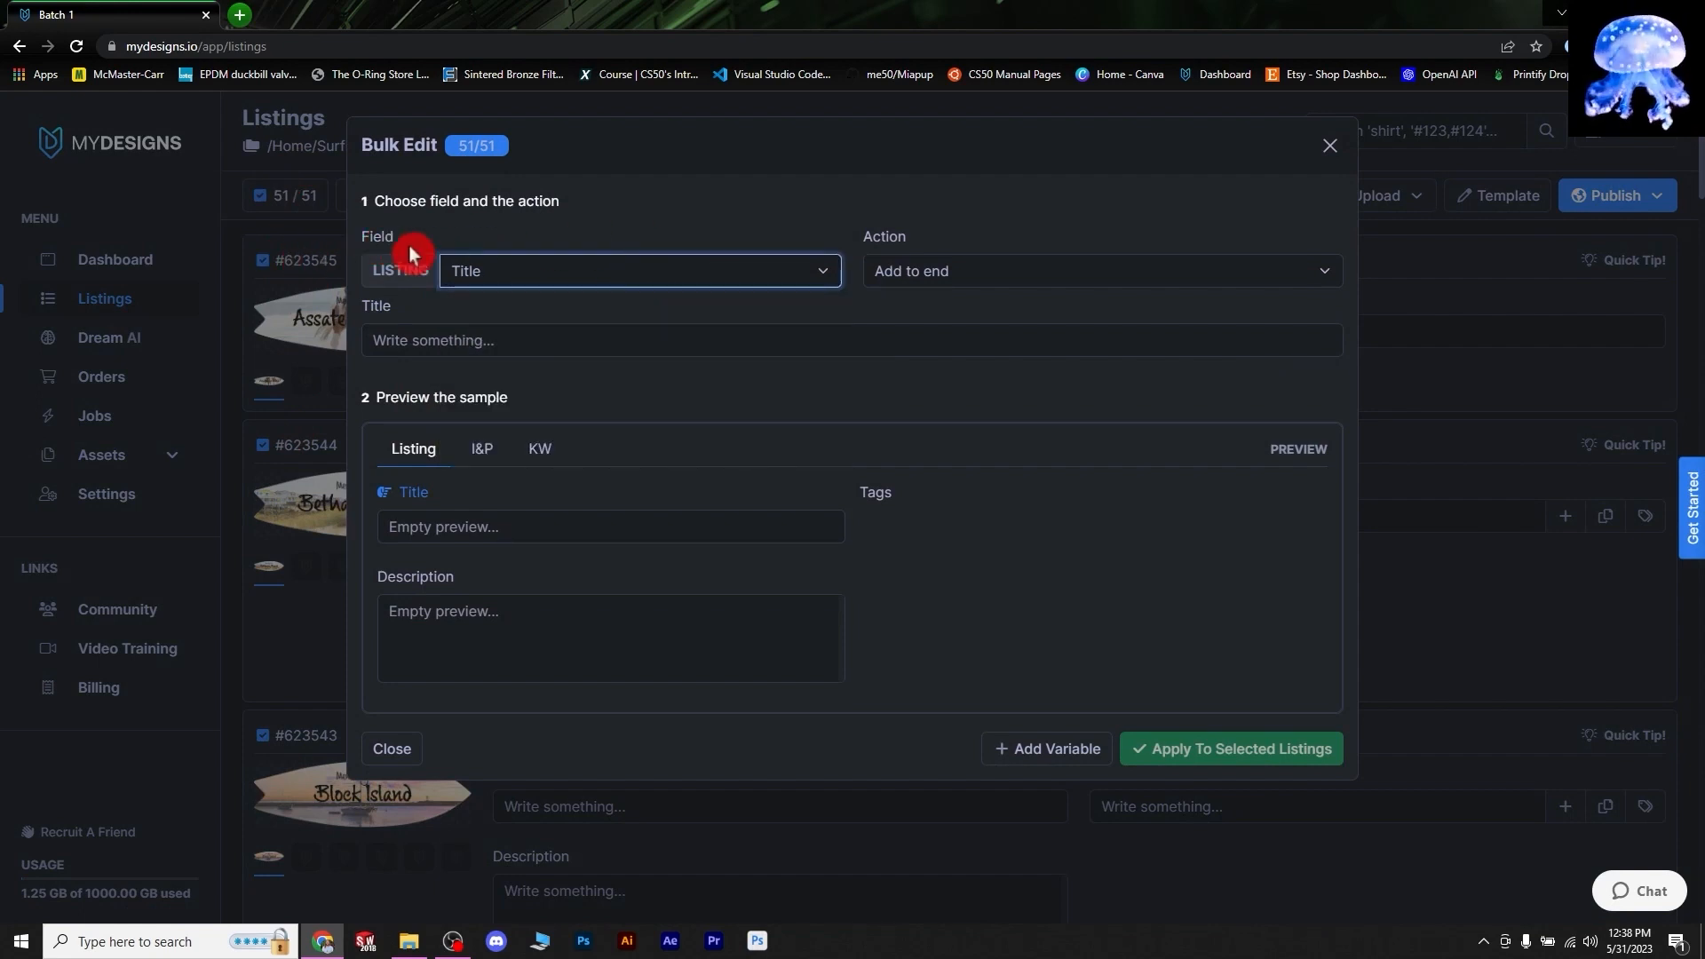
pyautogui.click(535, 266)
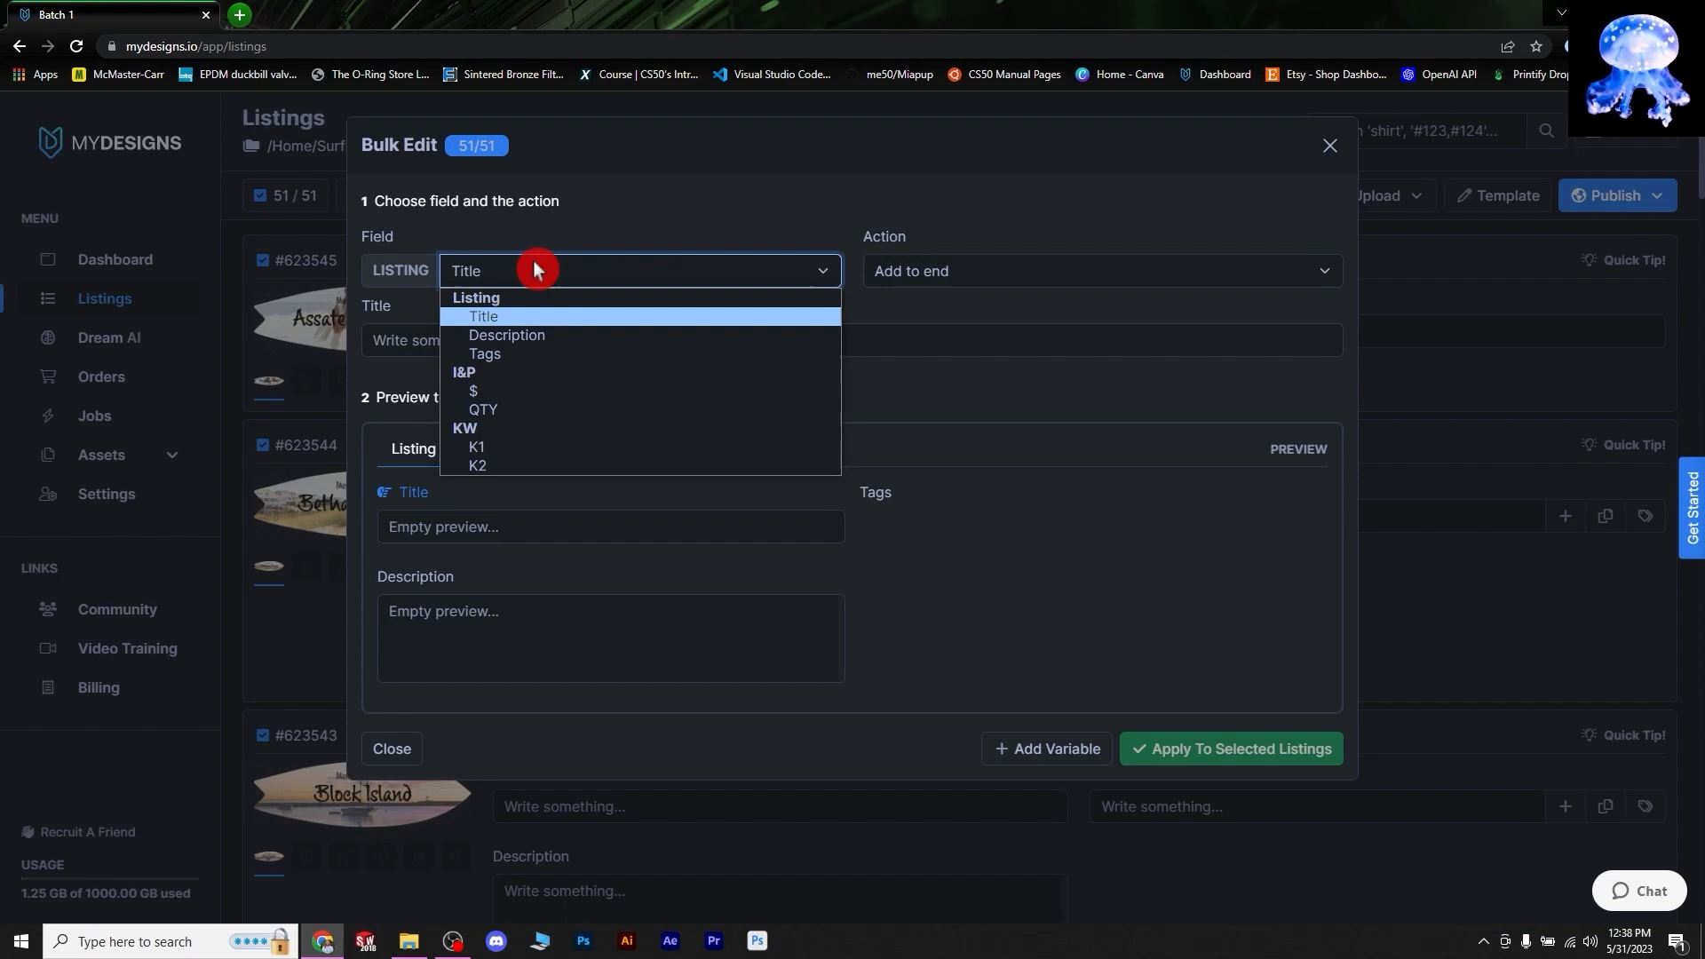
pyautogui.click(534, 267)
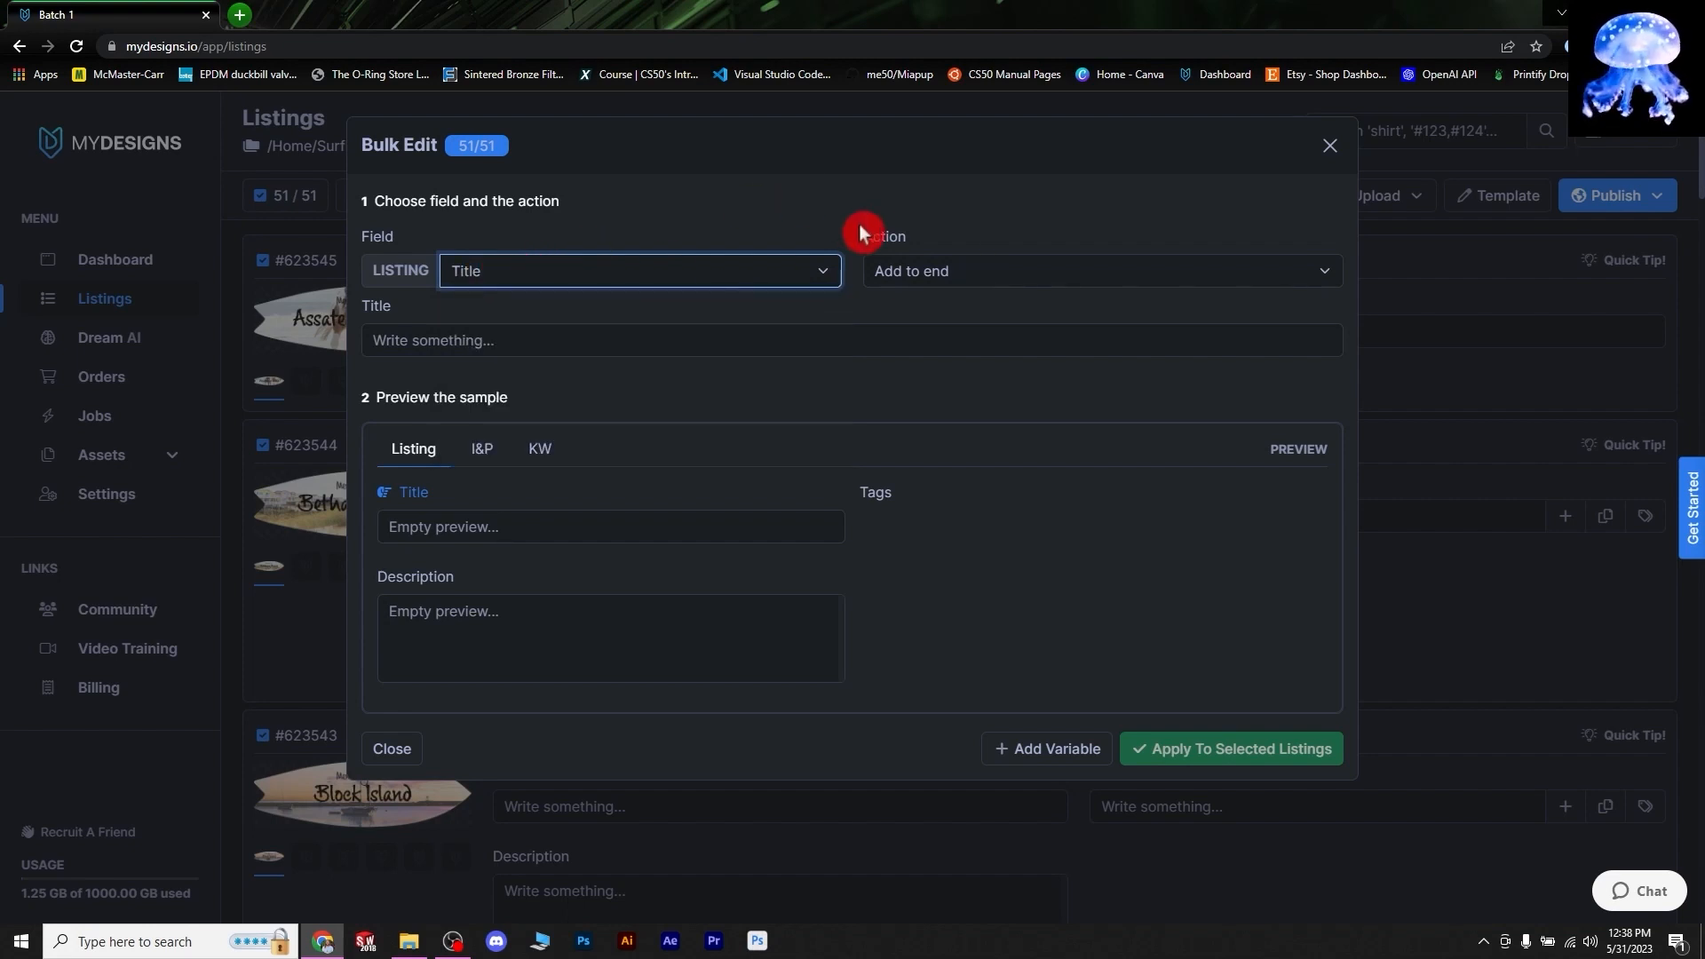
# - Set the bulk edit action to Find and replace
pyautogui.click(1080, 268)
pyautogui.click(950, 266)
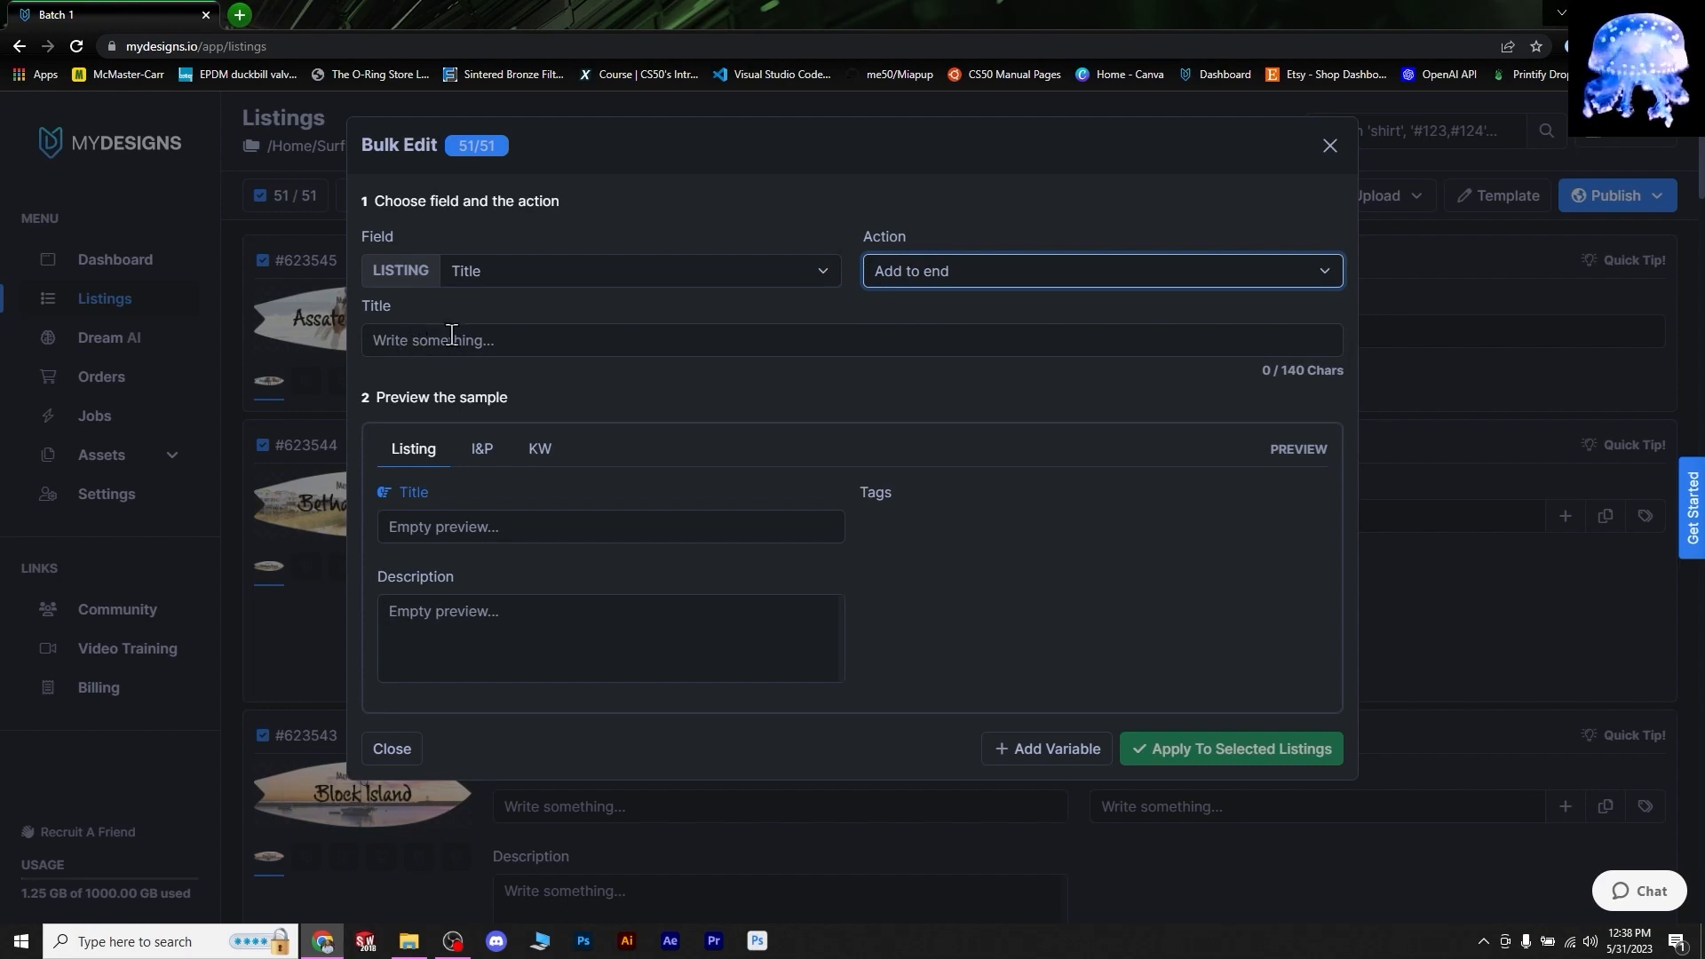
pyautogui.click(920, 270)
pyautogui.click(521, 335)
pyautogui.click(521, 335)
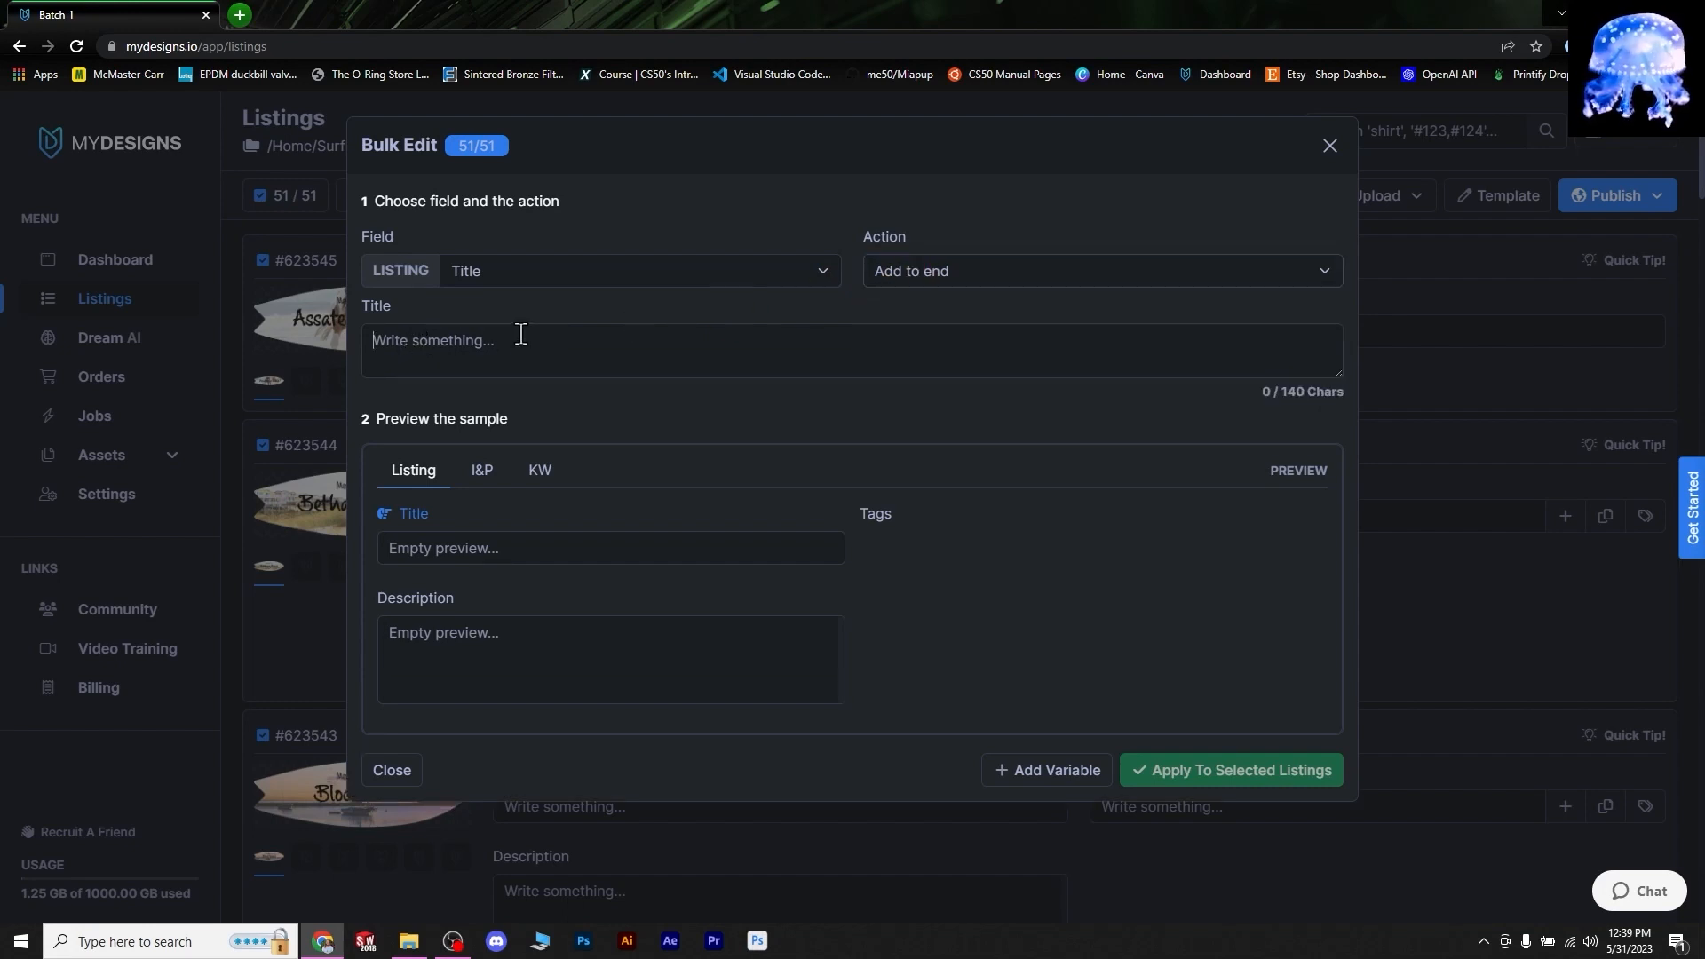
pyautogui.click(963, 268)
pyautogui.click(587, 347)
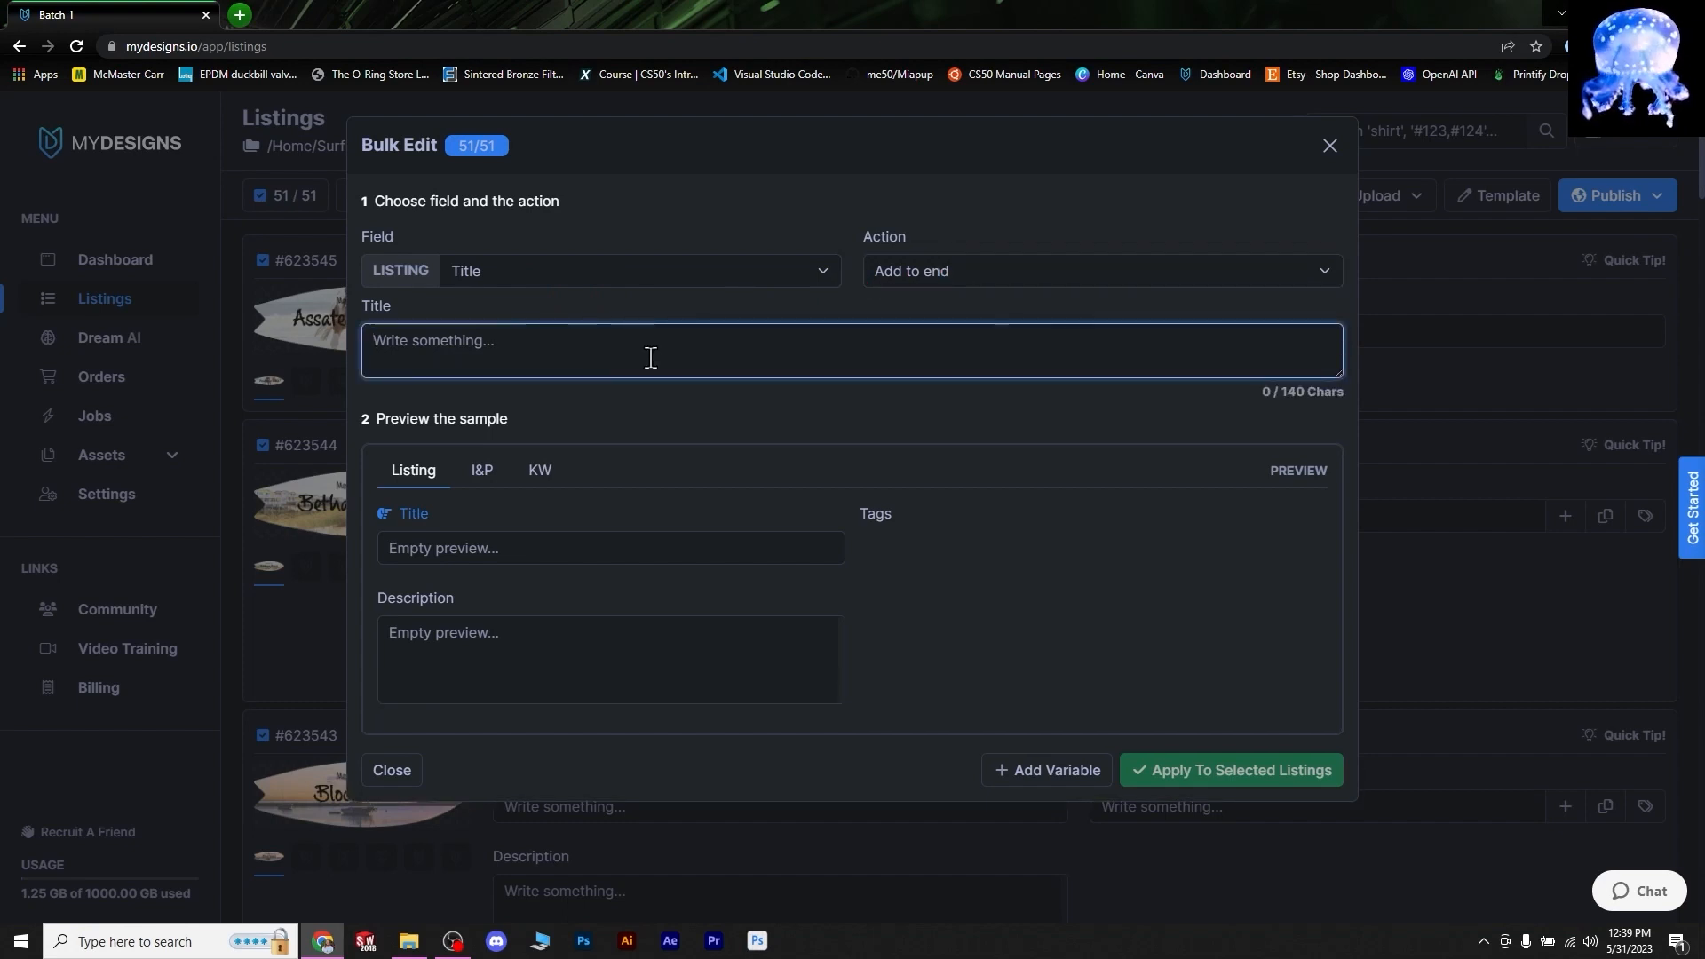
pyautogui.click(941, 280)
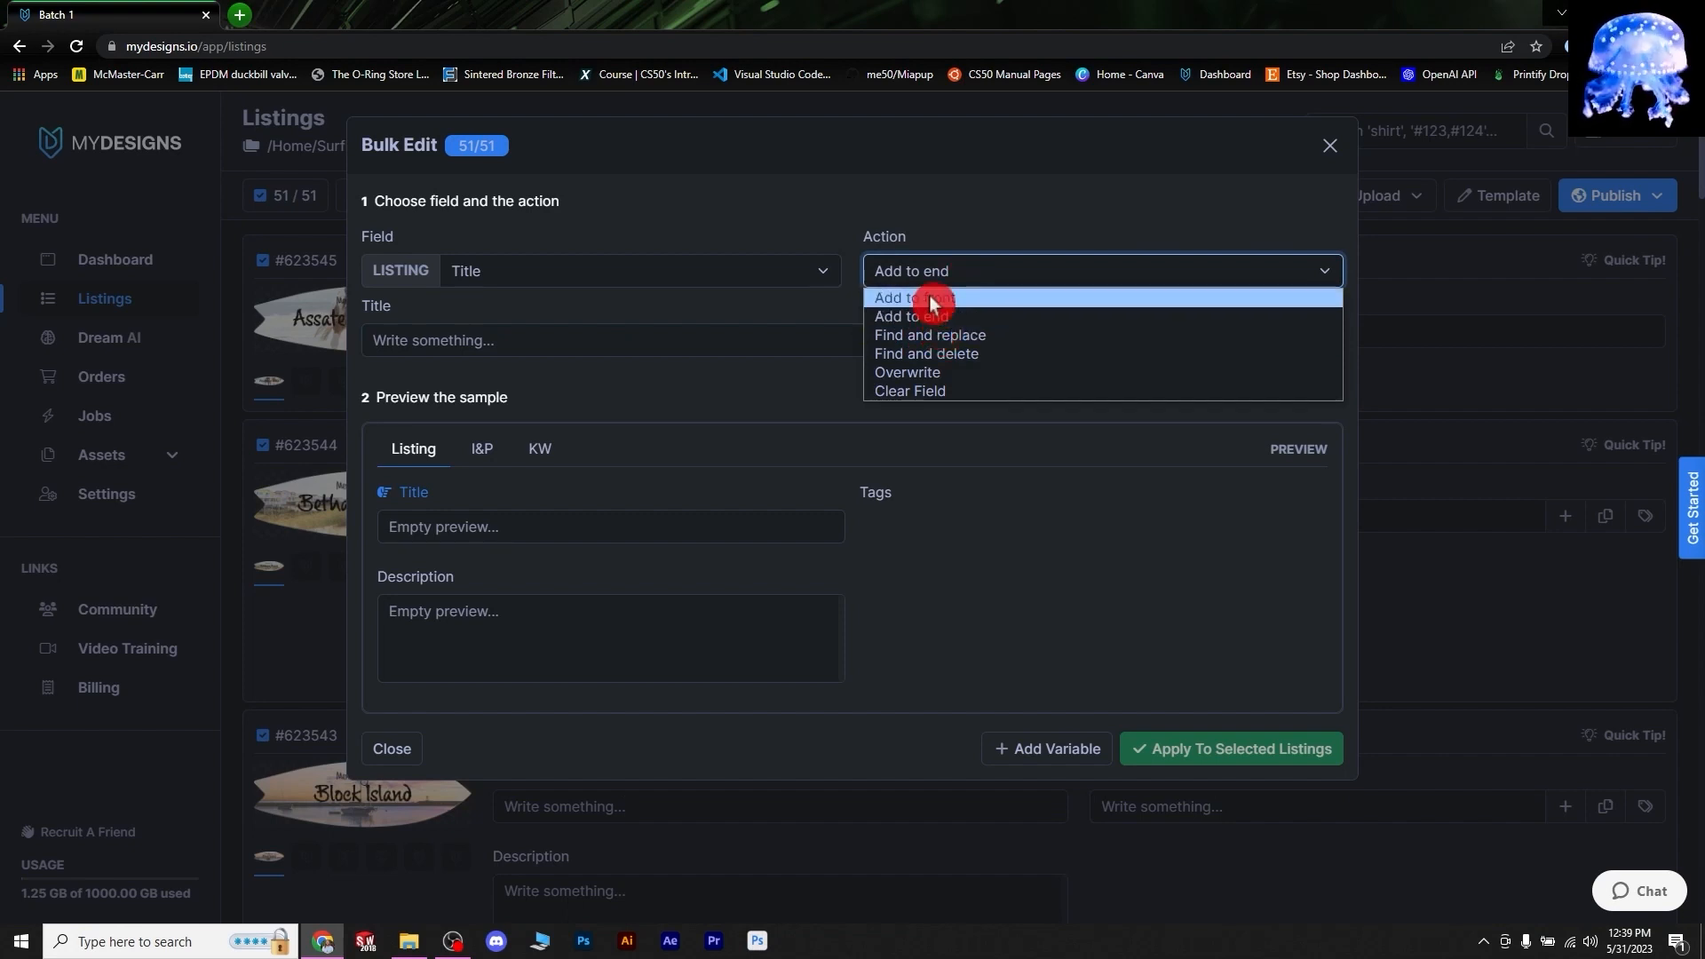
pyautogui.click(931, 301)
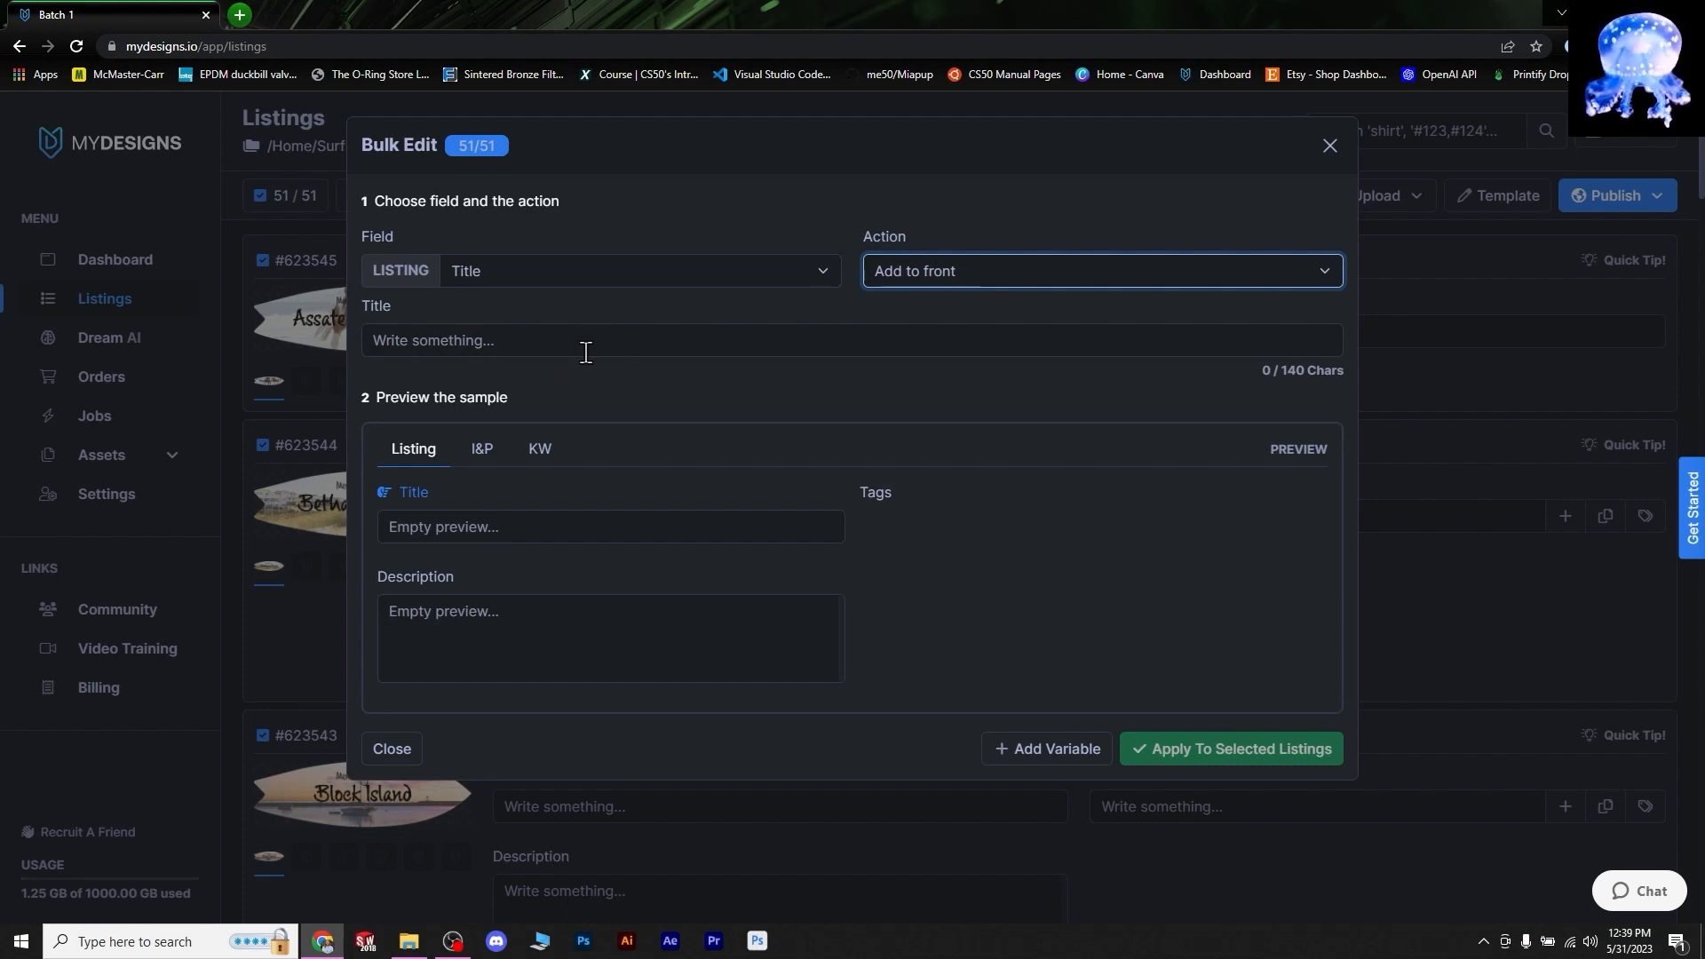
pyautogui.click(317, 418)
pyautogui.click(466, 348)
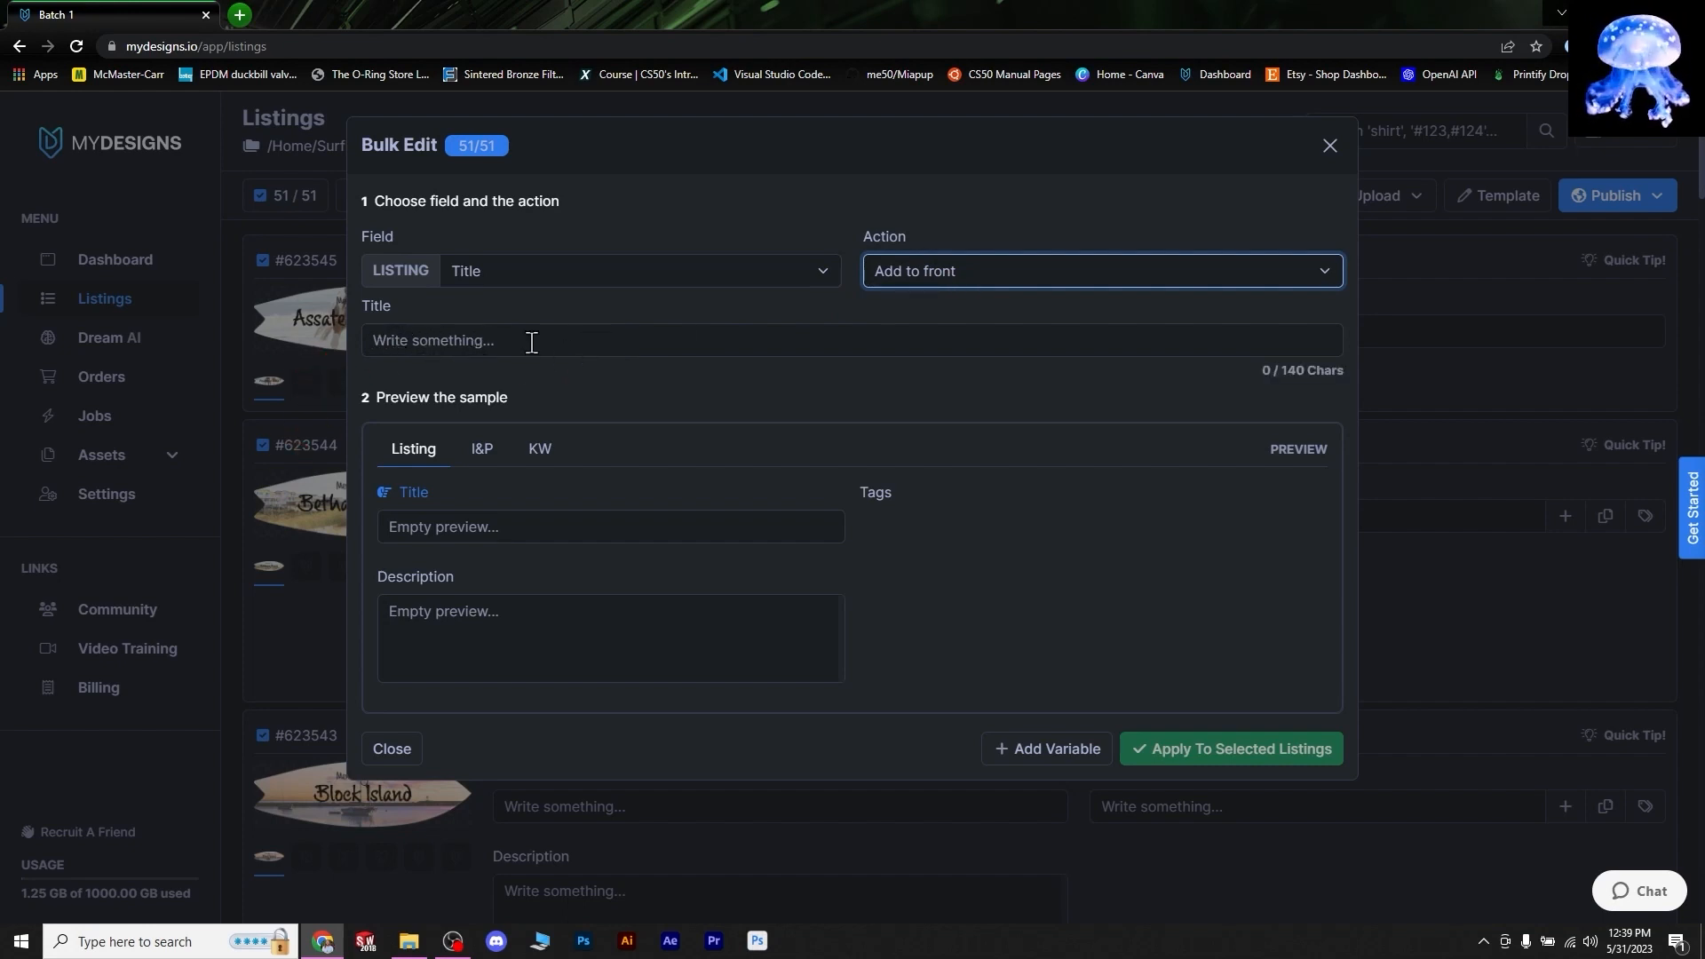
pyautogui.click(919, 270)
pyautogui.click(919, 270)
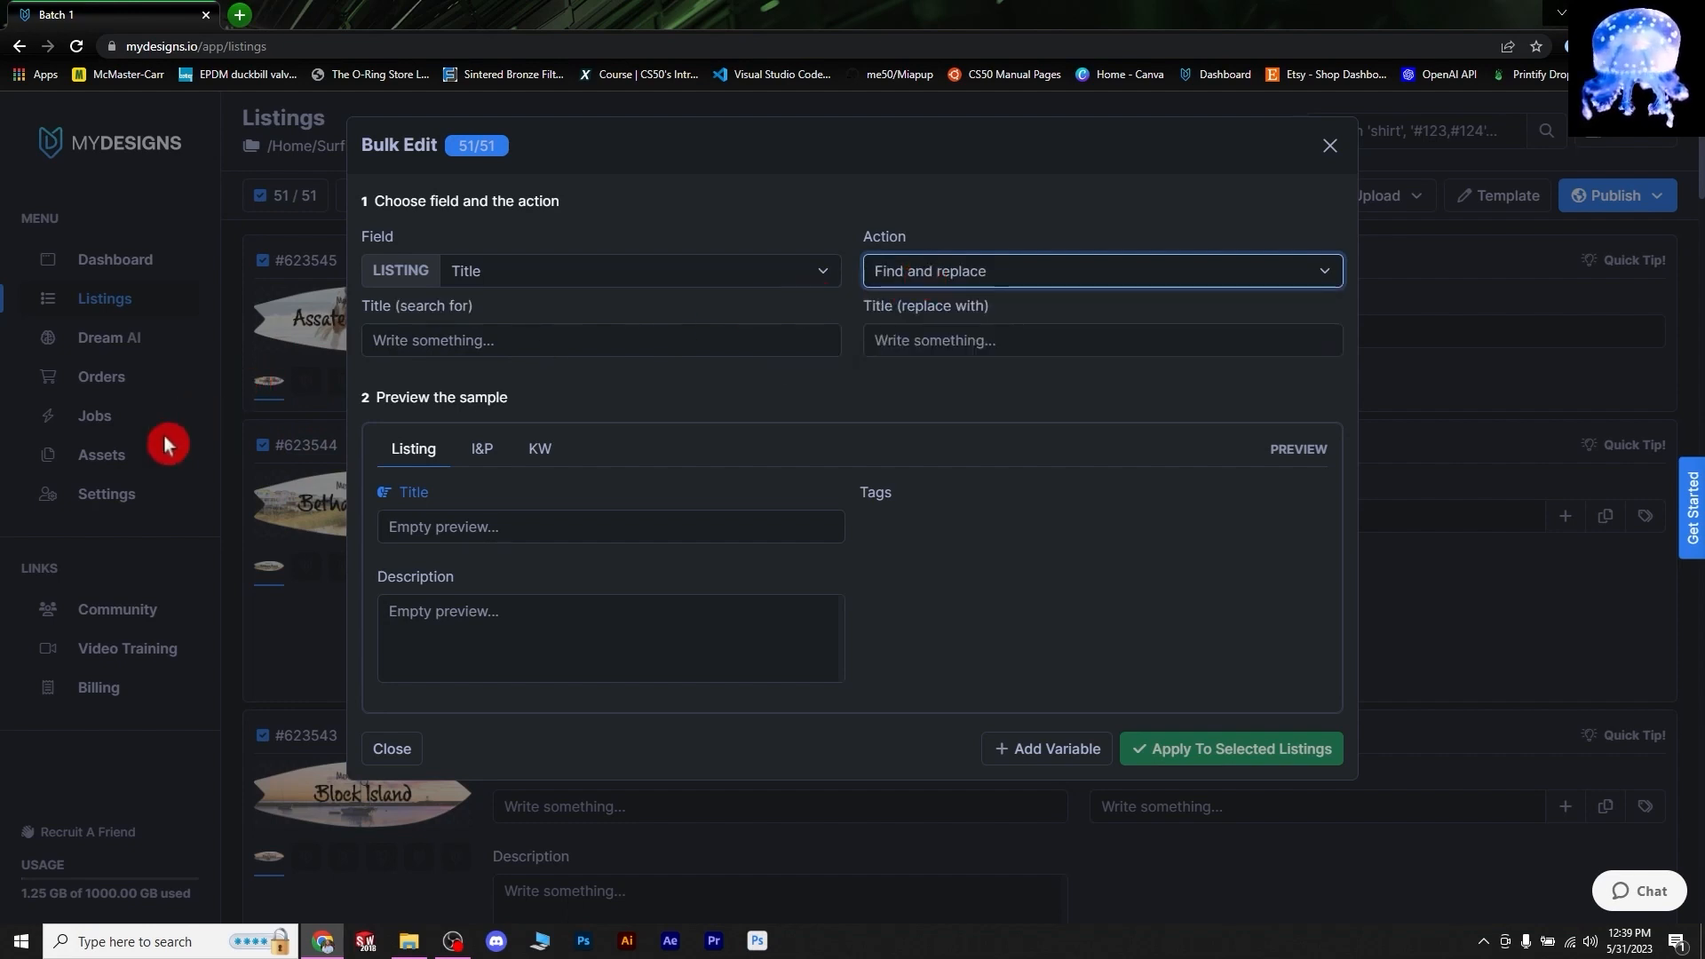
# - Search titles for 'stock' and begin the replacement text 'so' toward 'sock'
pyautogui.click(525, 340)
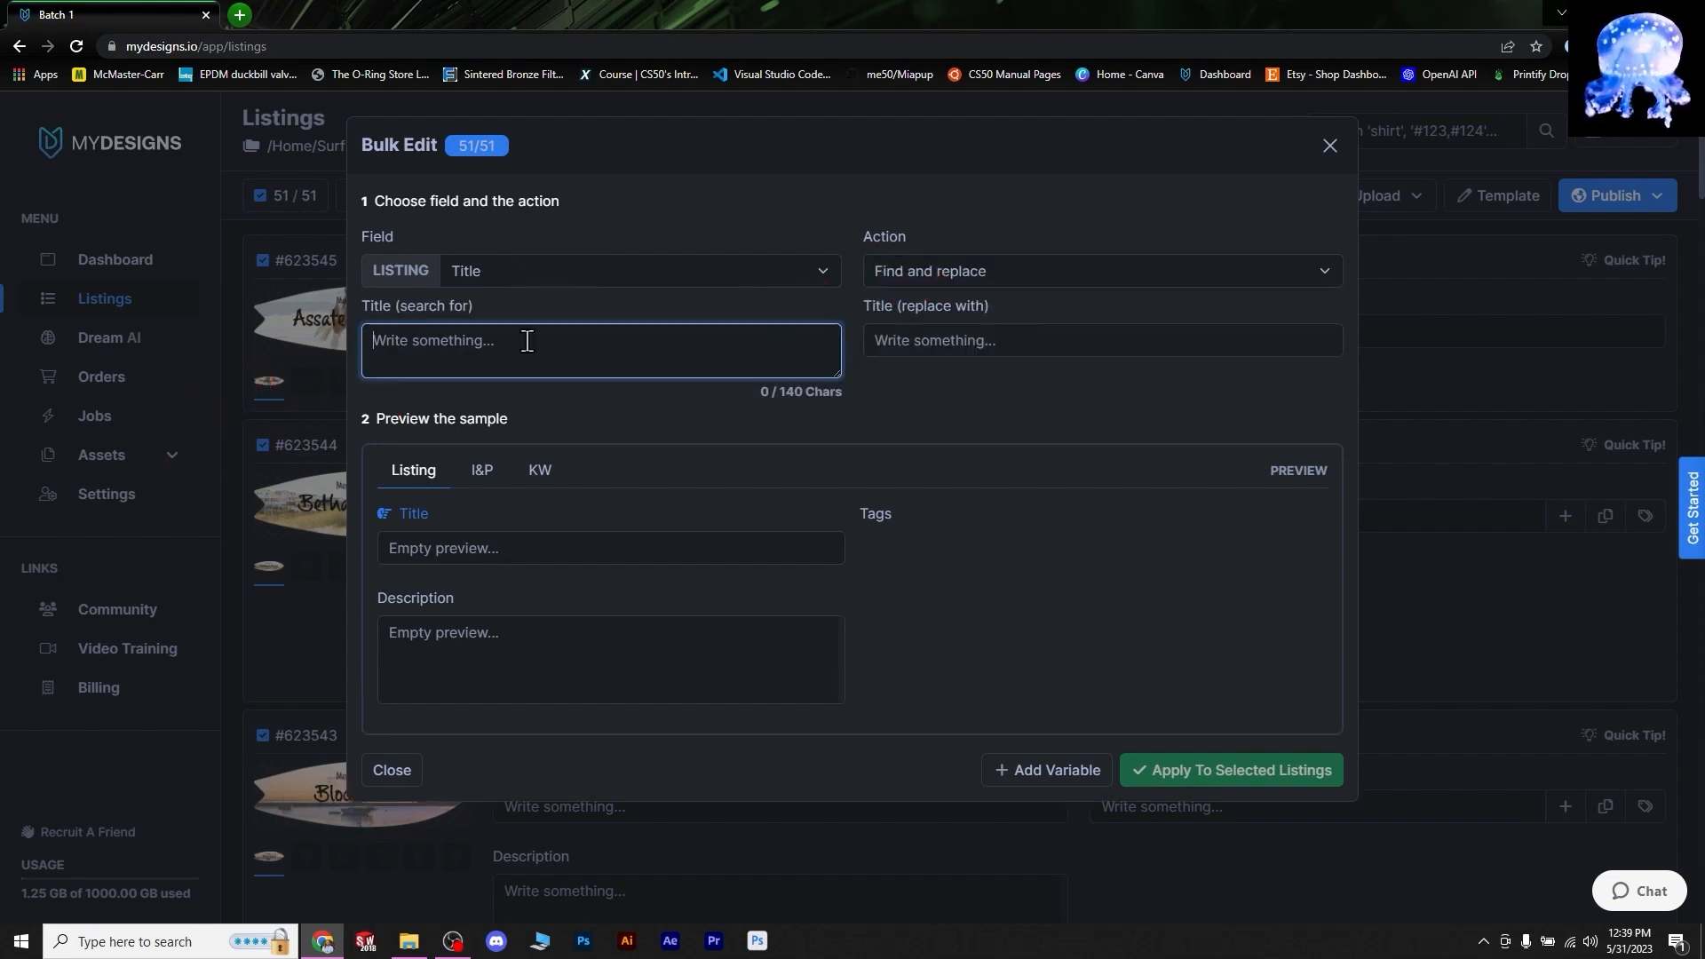
pyautogui.write('s')
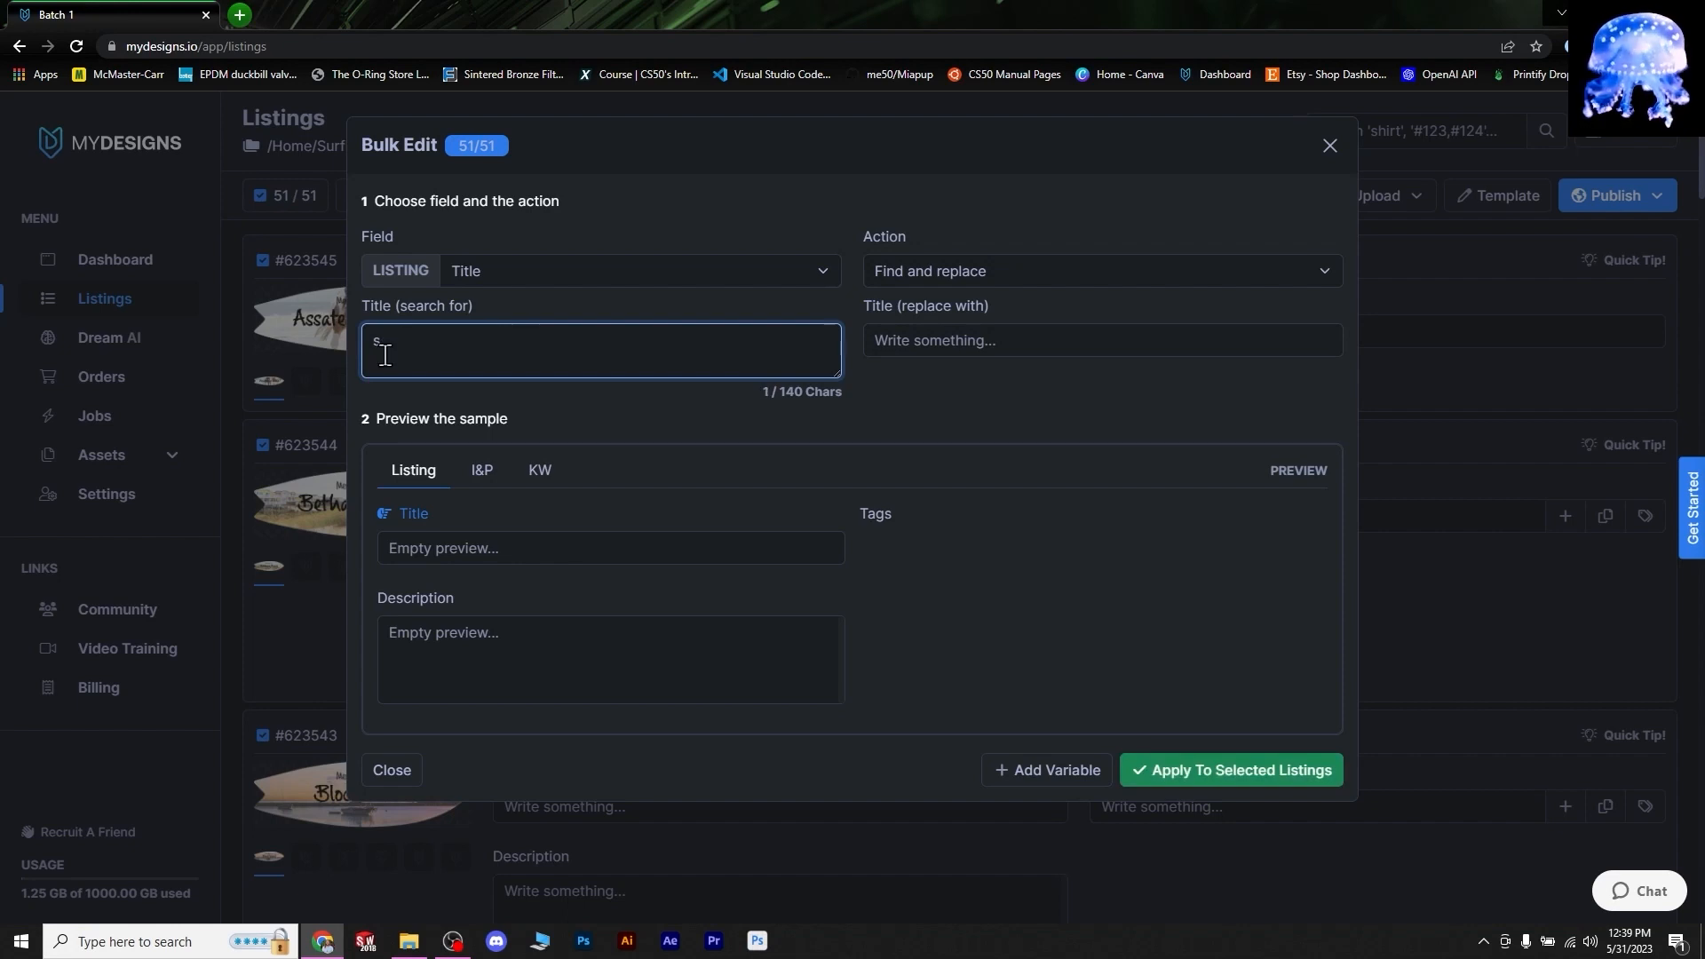
pyautogui.write('tock')
pyautogui.click(1021, 345)
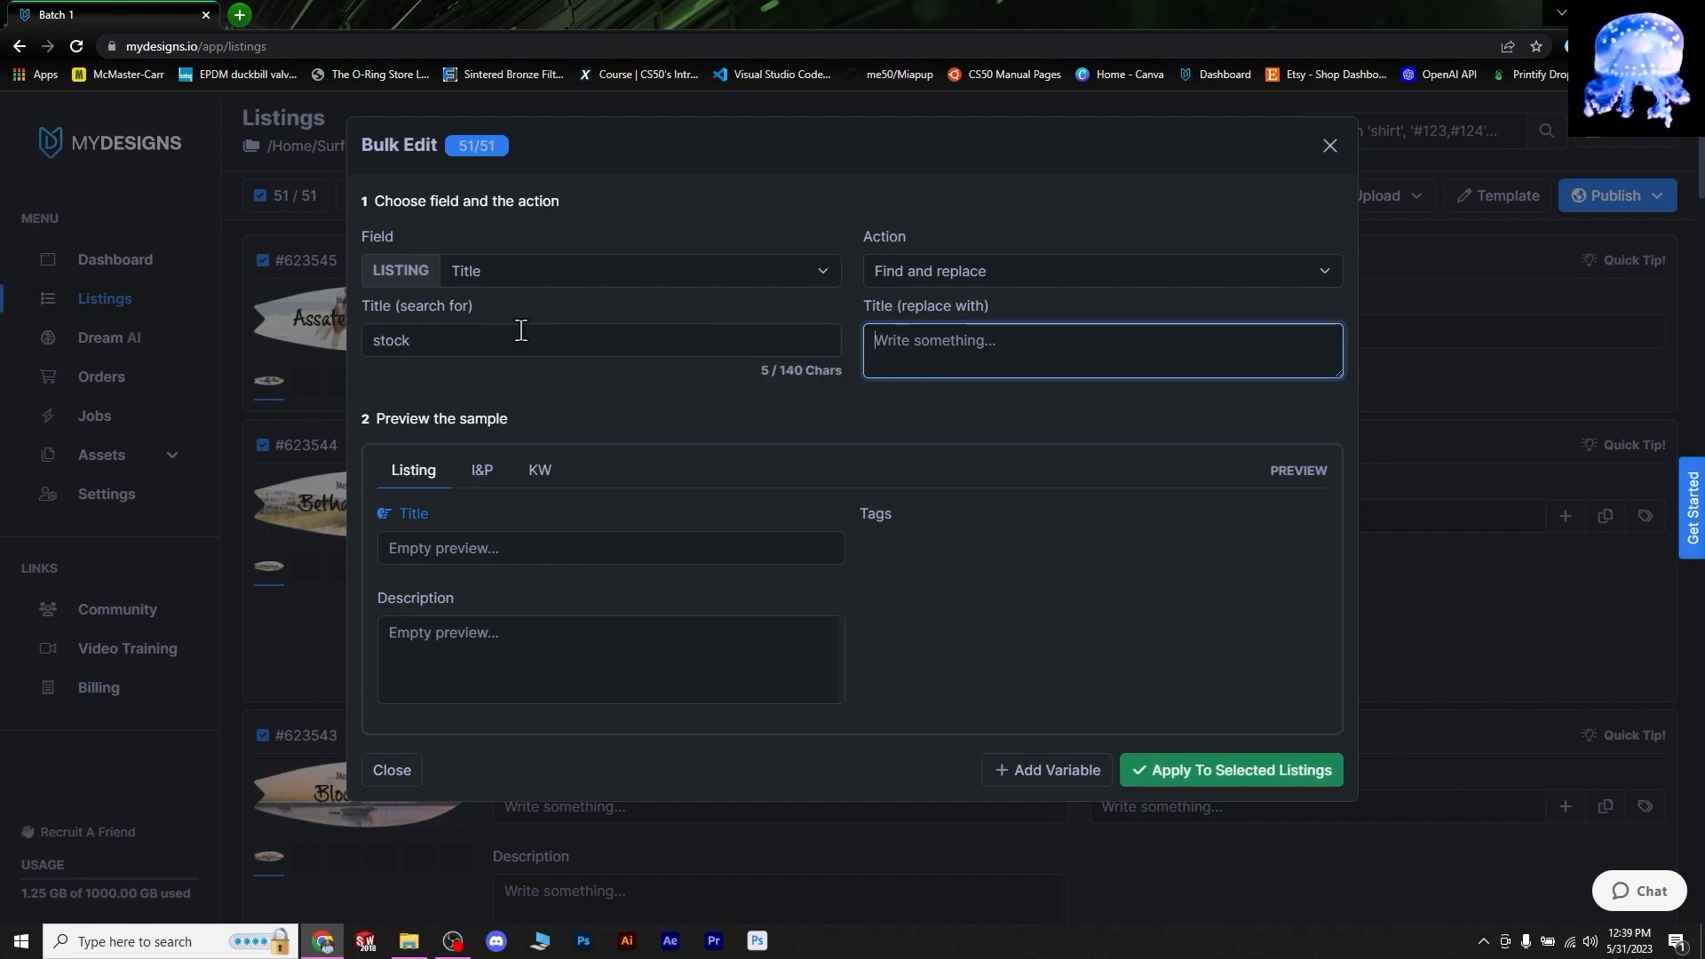
pyautogui.click(521, 335)
pyautogui.click(943, 340)
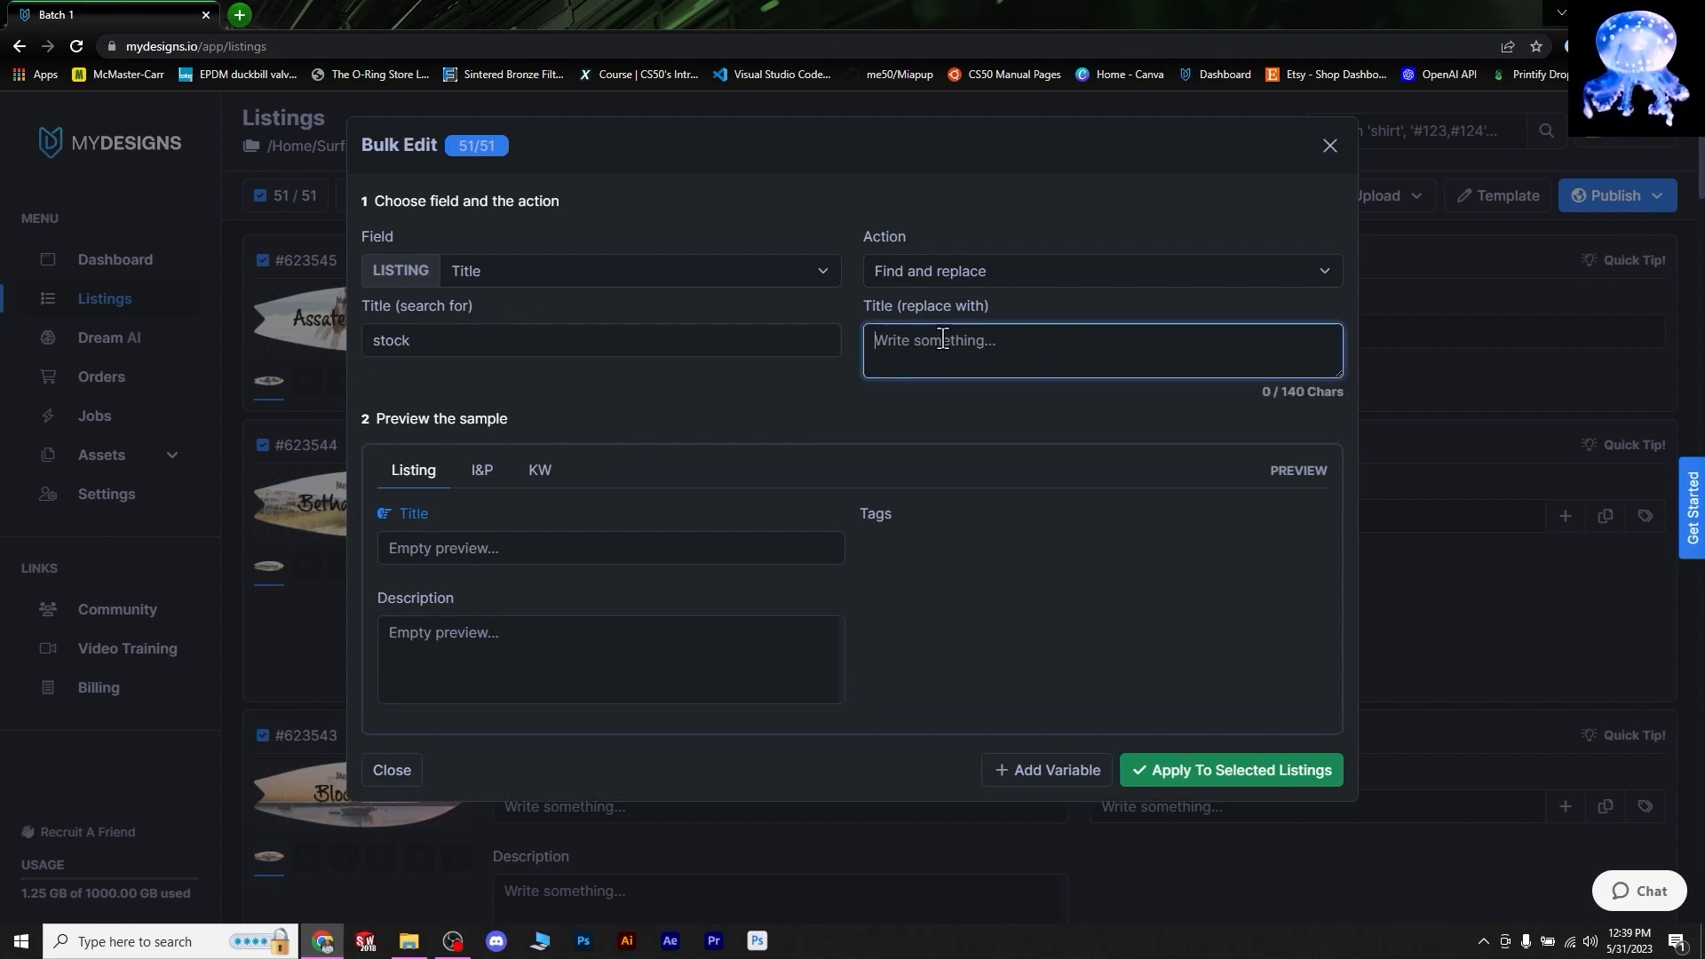
pyautogui.write('sock')
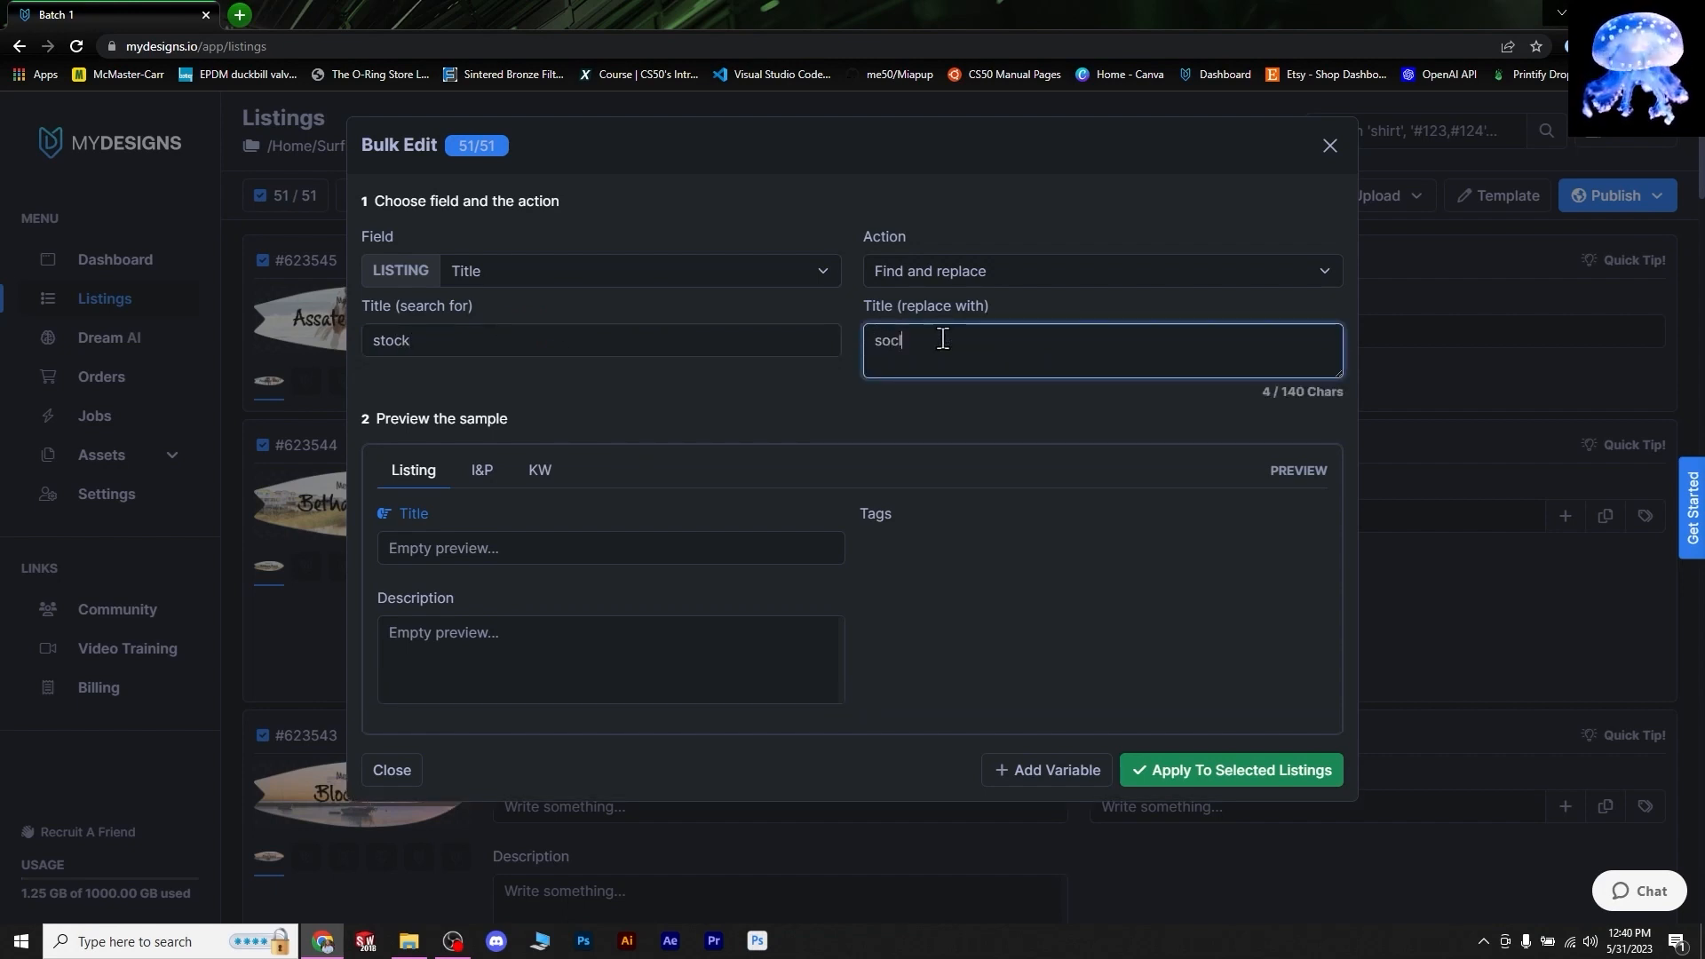
pyautogui.click(946, 278)
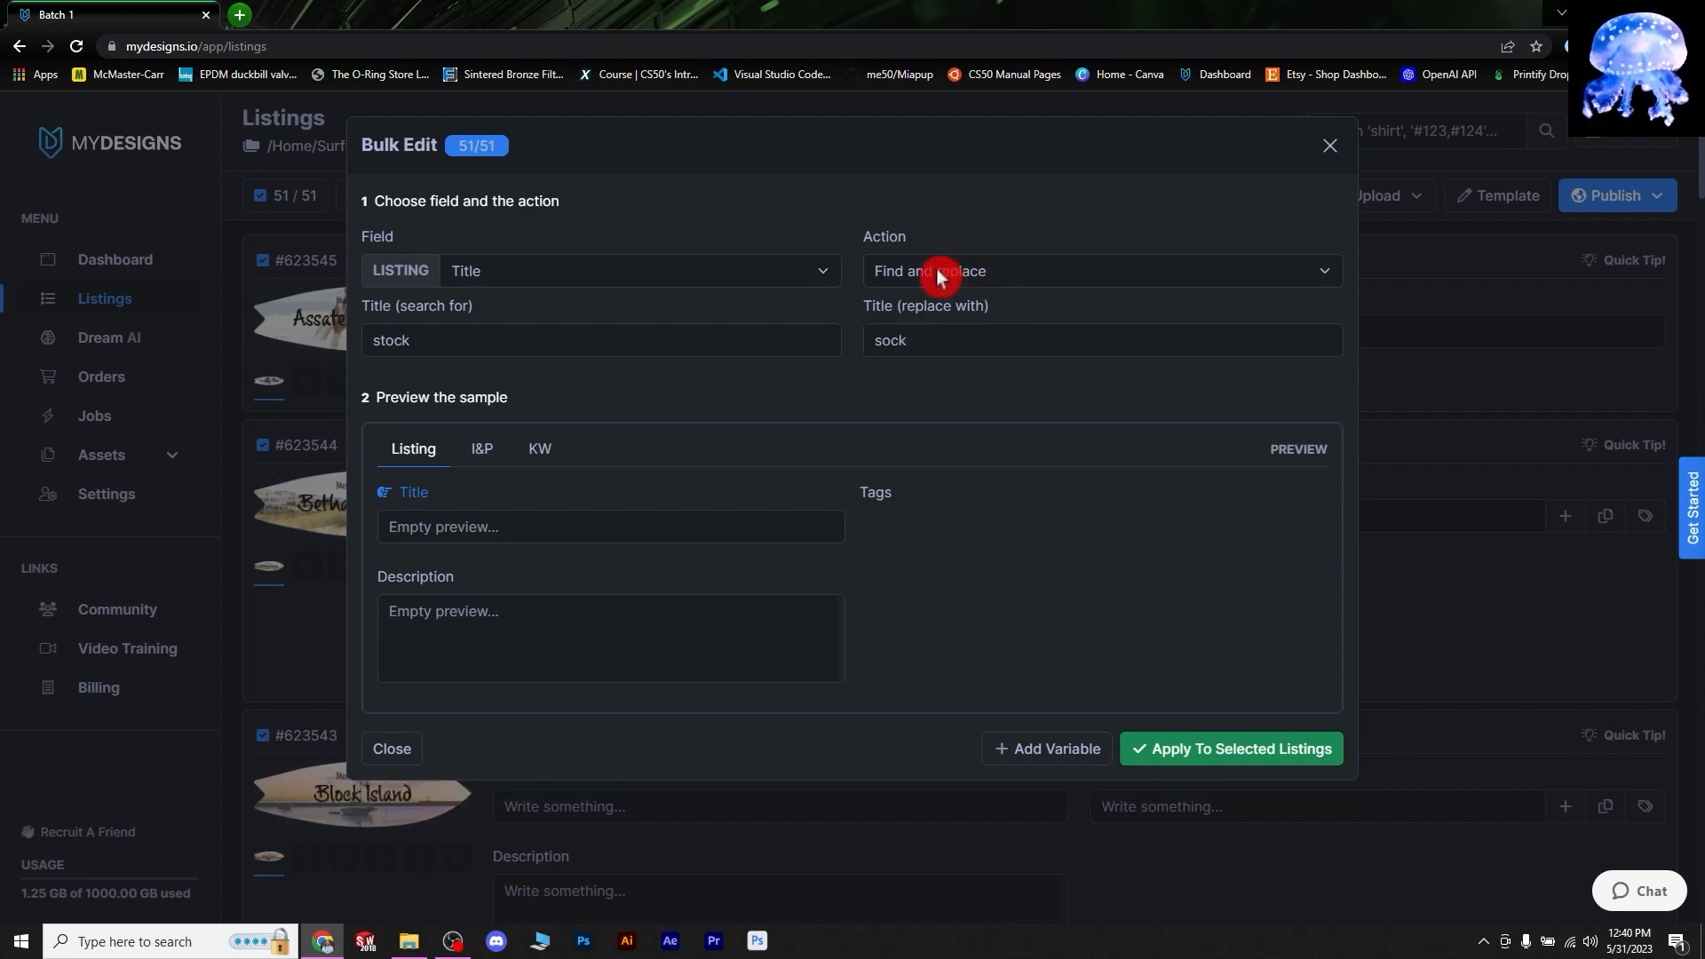
pyautogui.click(458, 345)
pyautogui.click(932, 287)
pyautogui.click(917, 342)
# - Inspect the first listing's empty tags and description, plus its price and quantity fields
pyautogui.click(1006, 286)
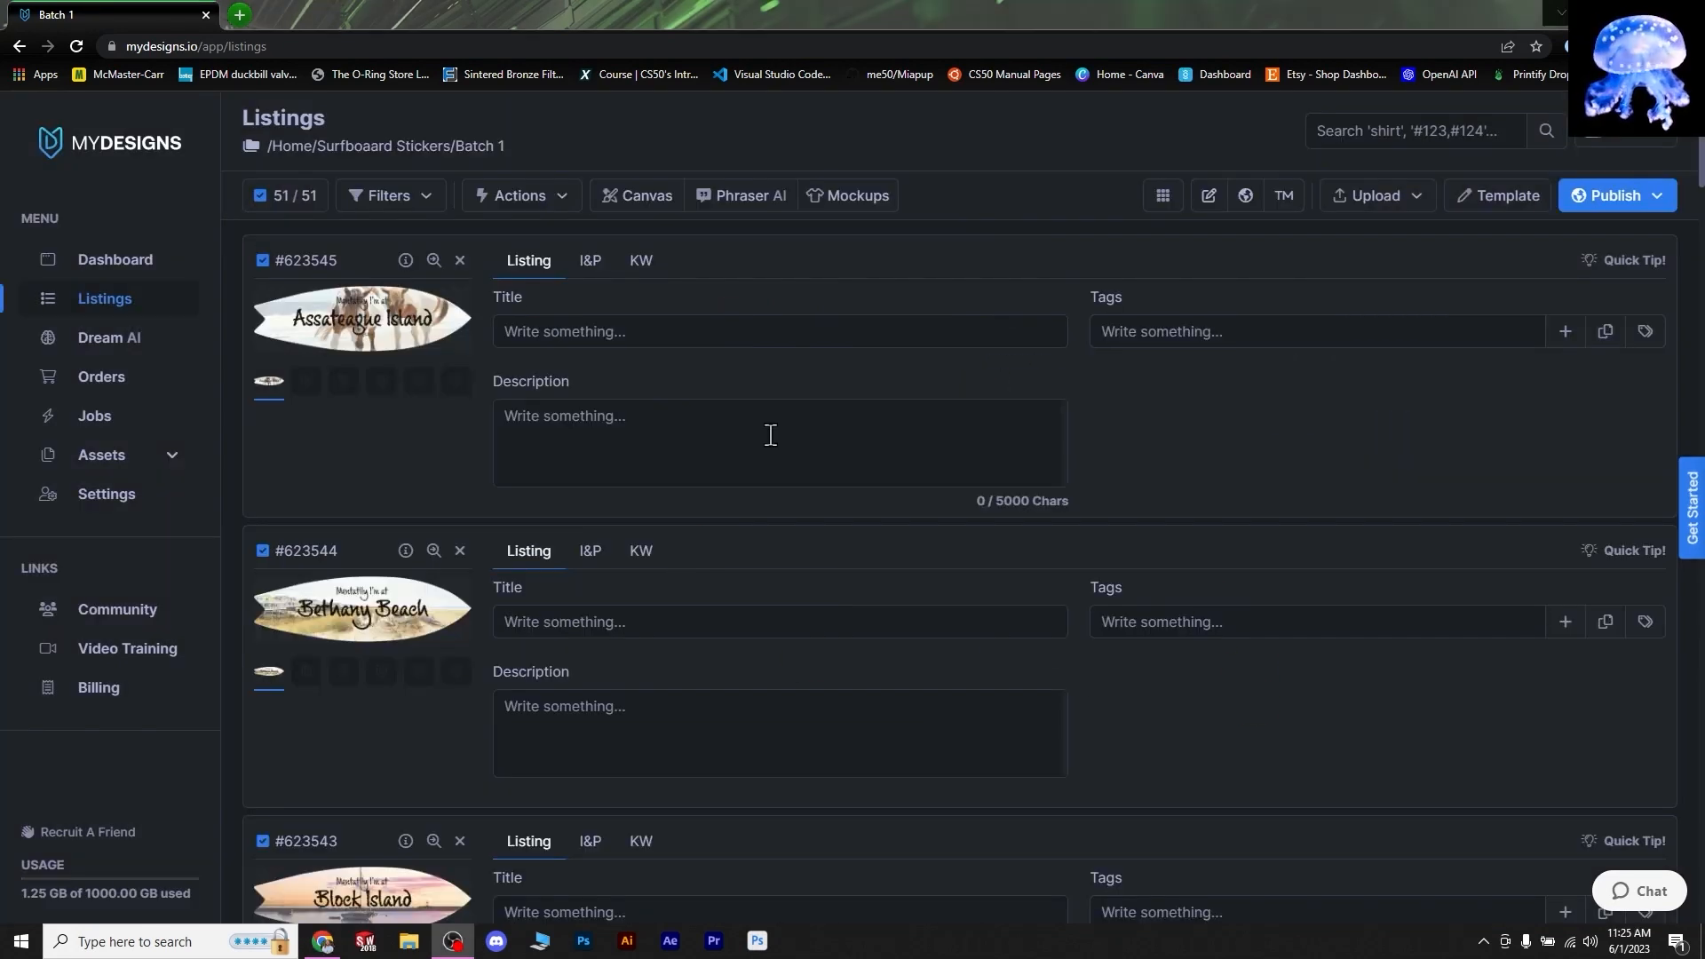
pyautogui.click(1136, 342)
pyautogui.click(761, 464)
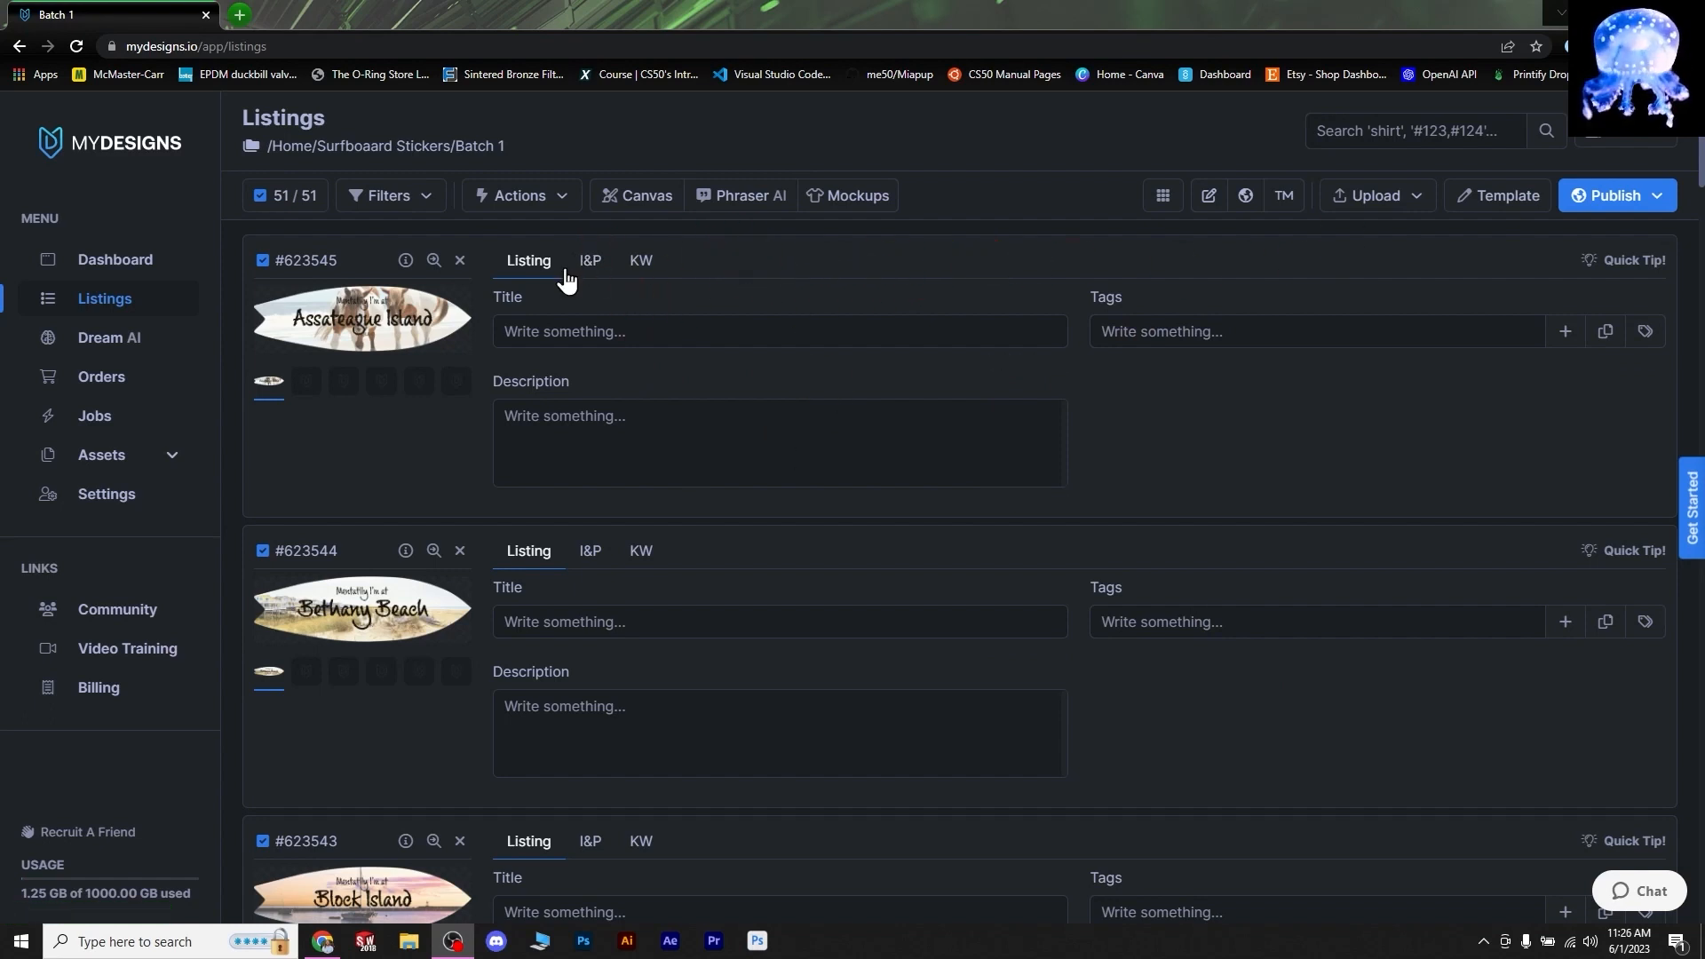
pyautogui.click(594, 265)
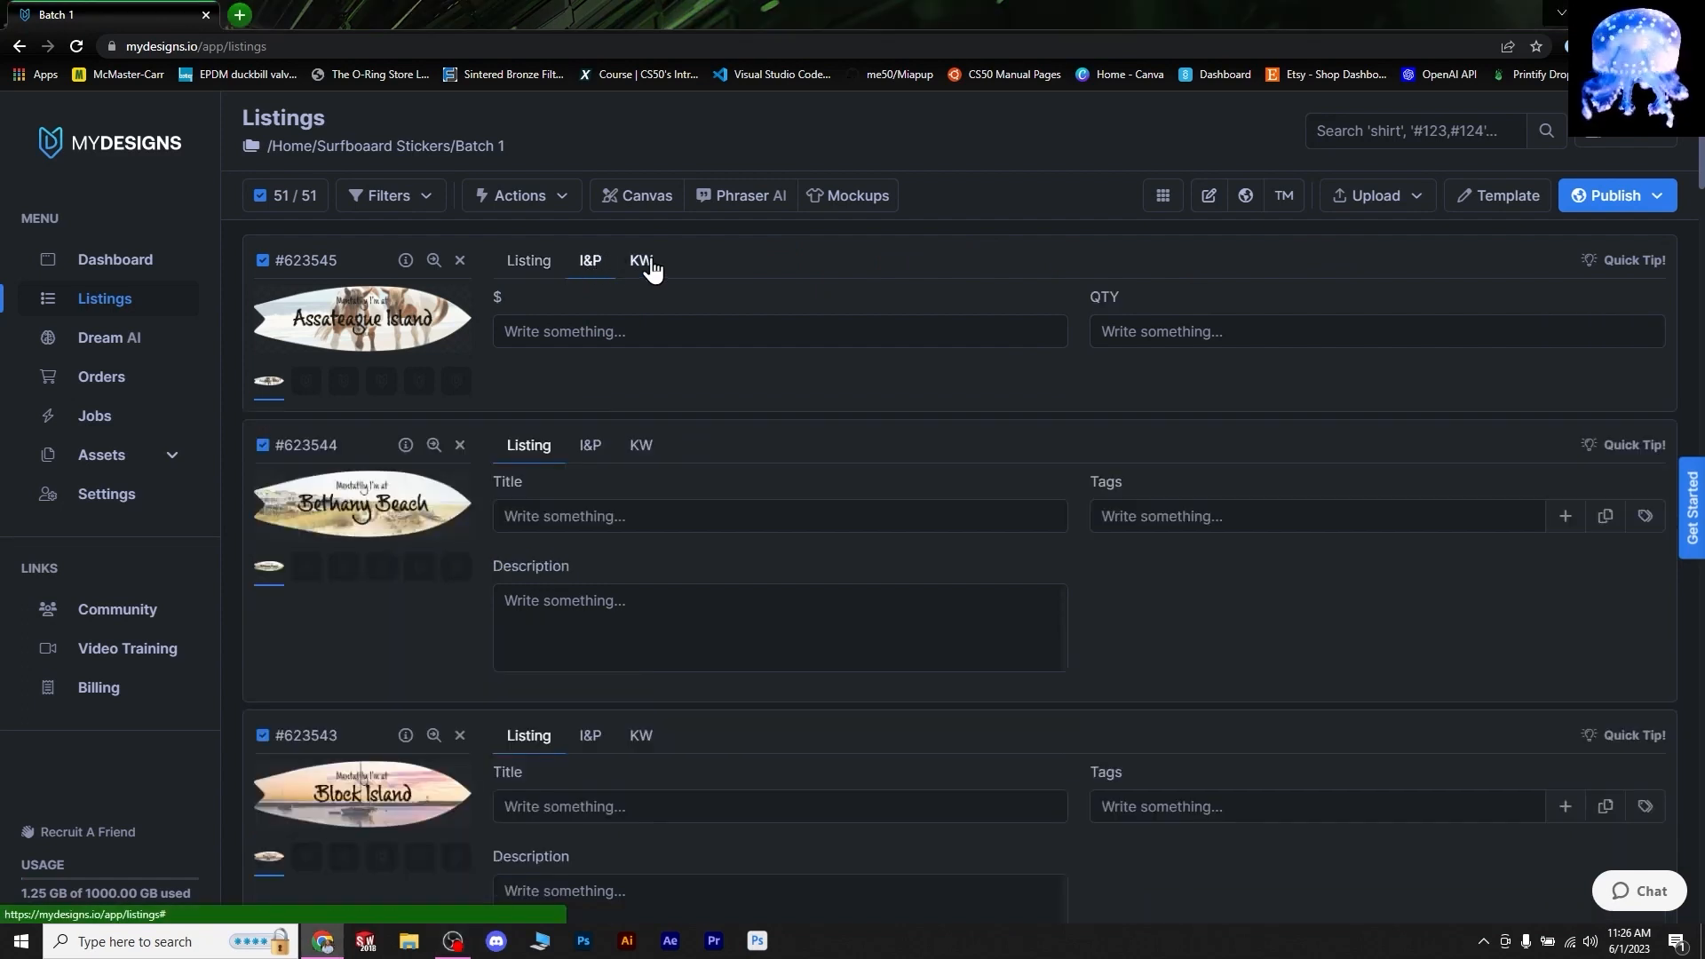
pyautogui.click(641, 262)
pyautogui.click(591, 265)
pyautogui.click(668, 349)
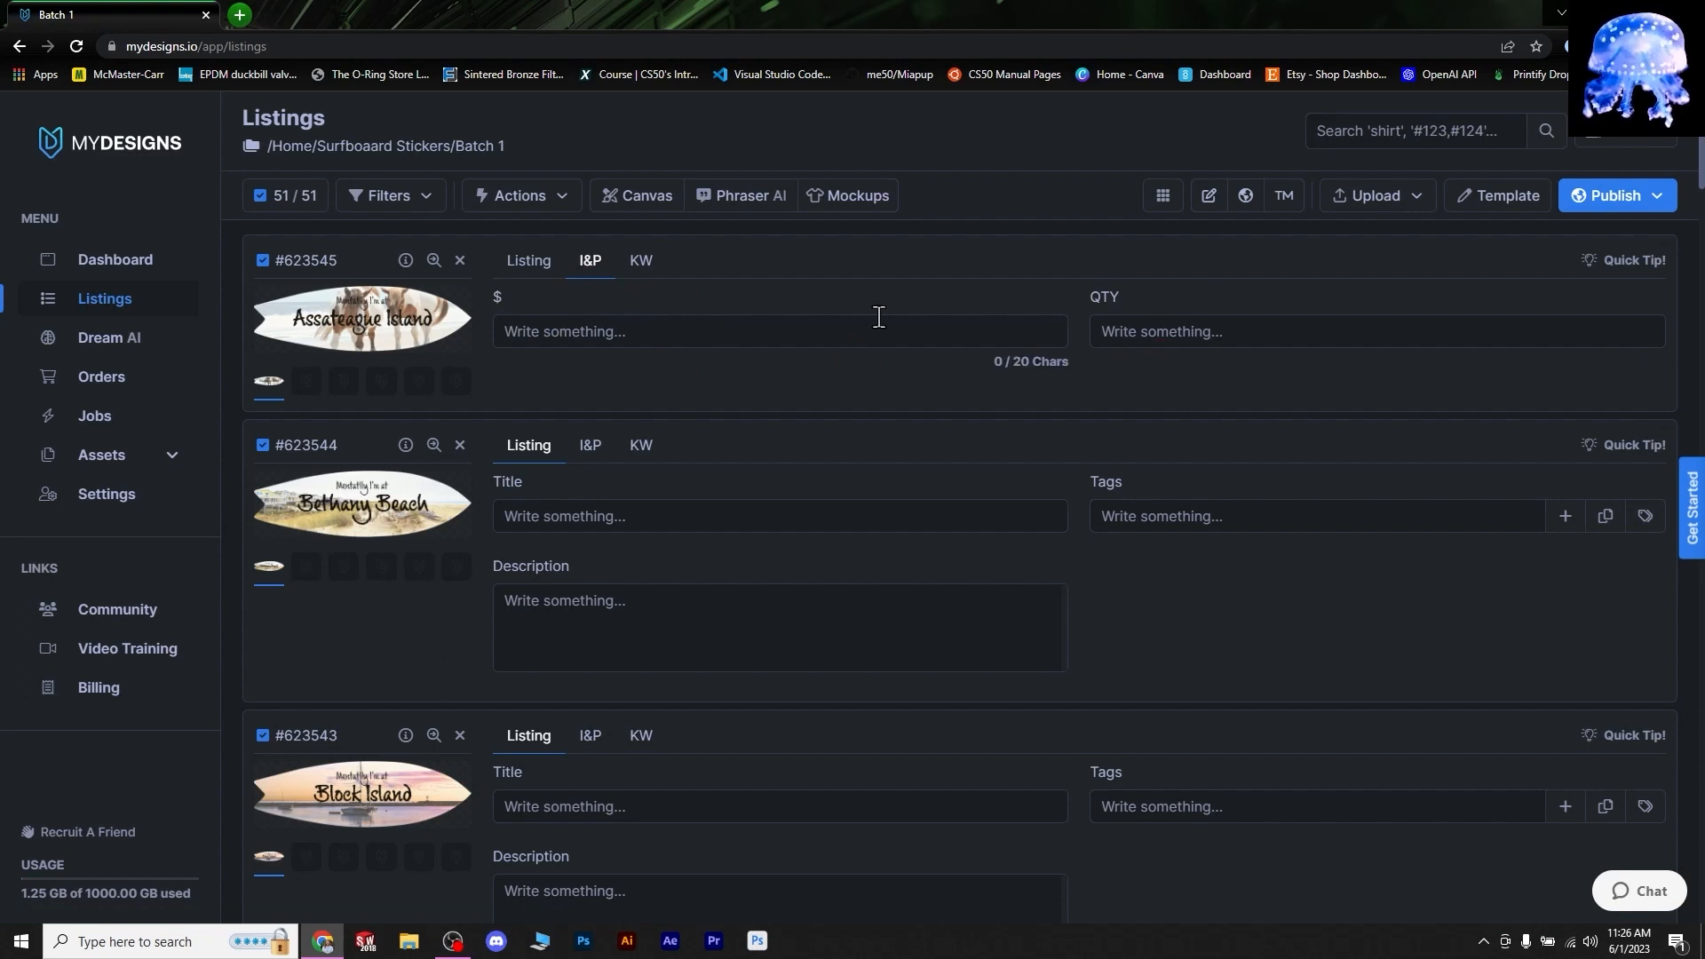
# - View the first listing's K1 keyword and empty K2 keyword, then return to title and tags
pyautogui.click(639, 260)
pyautogui.click(677, 321)
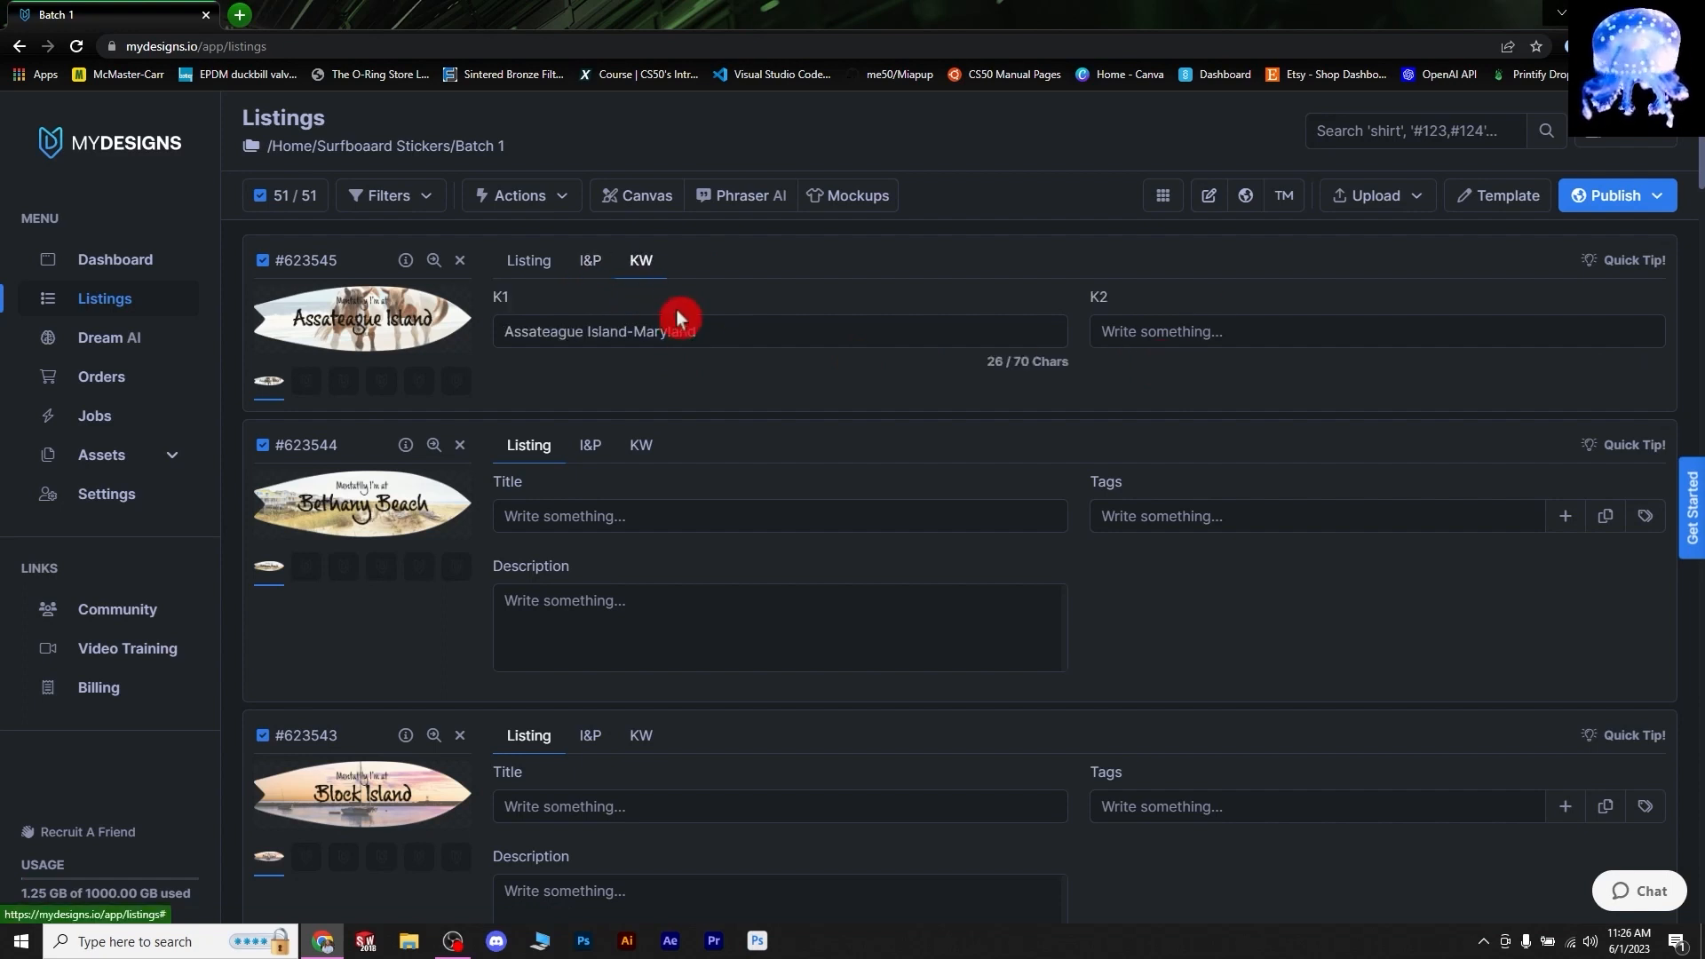
pyautogui.click(703, 398)
pyautogui.click(1229, 332)
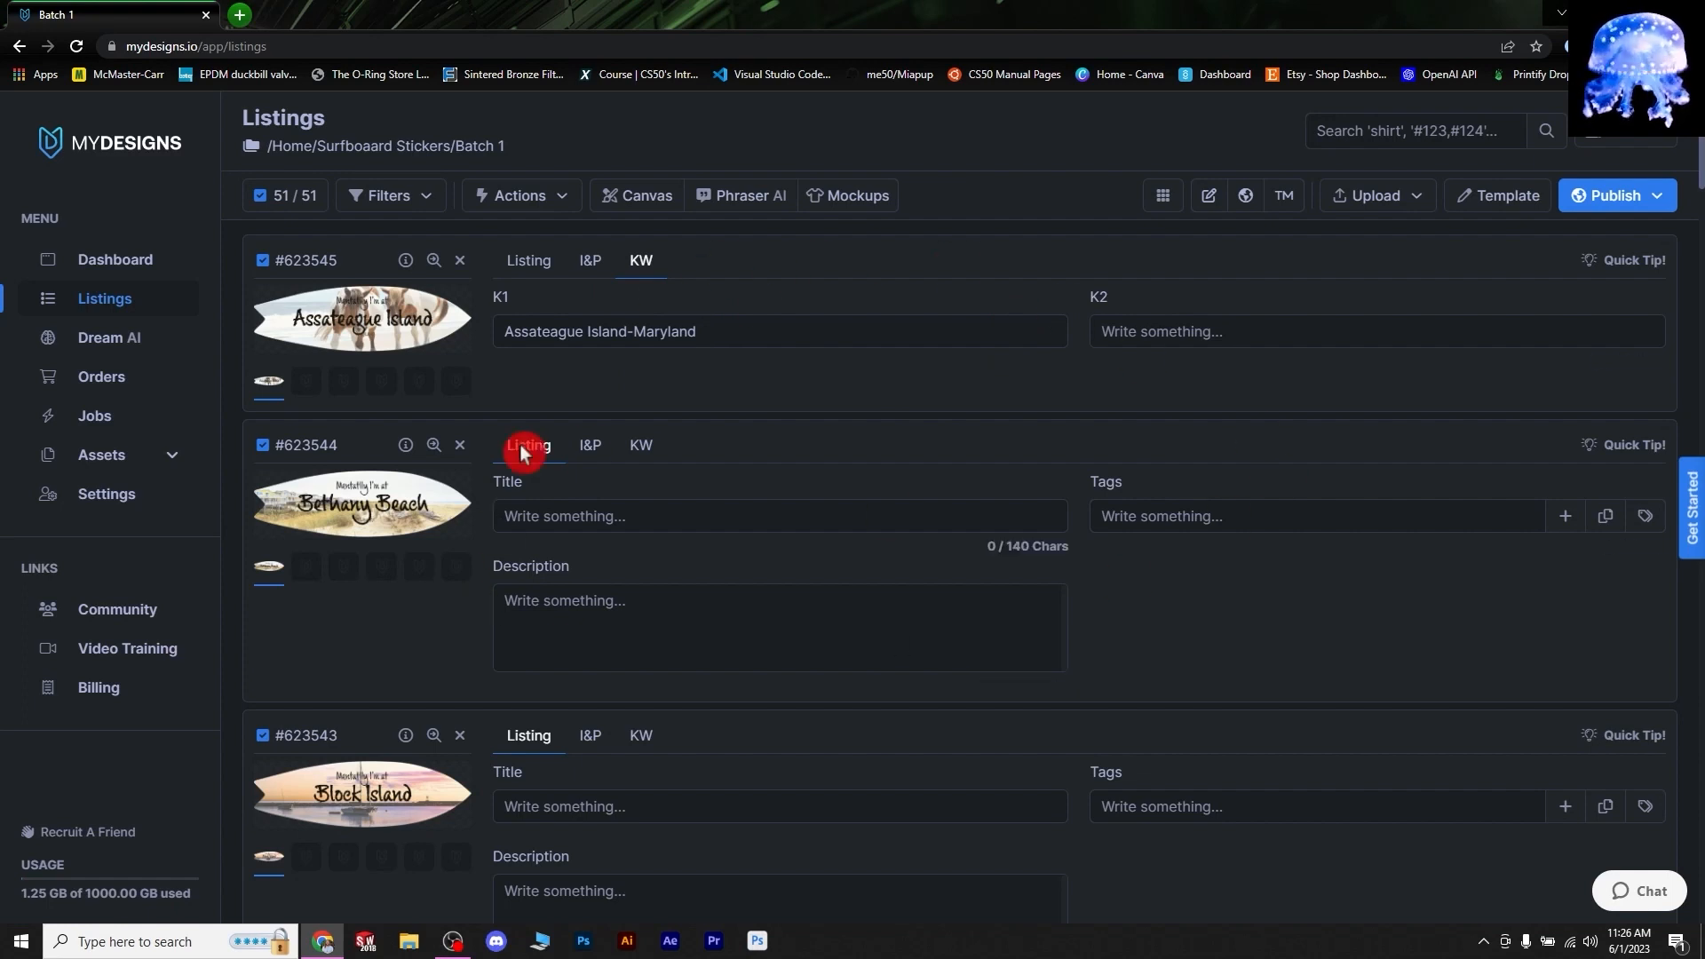
pyautogui.click(591, 260)
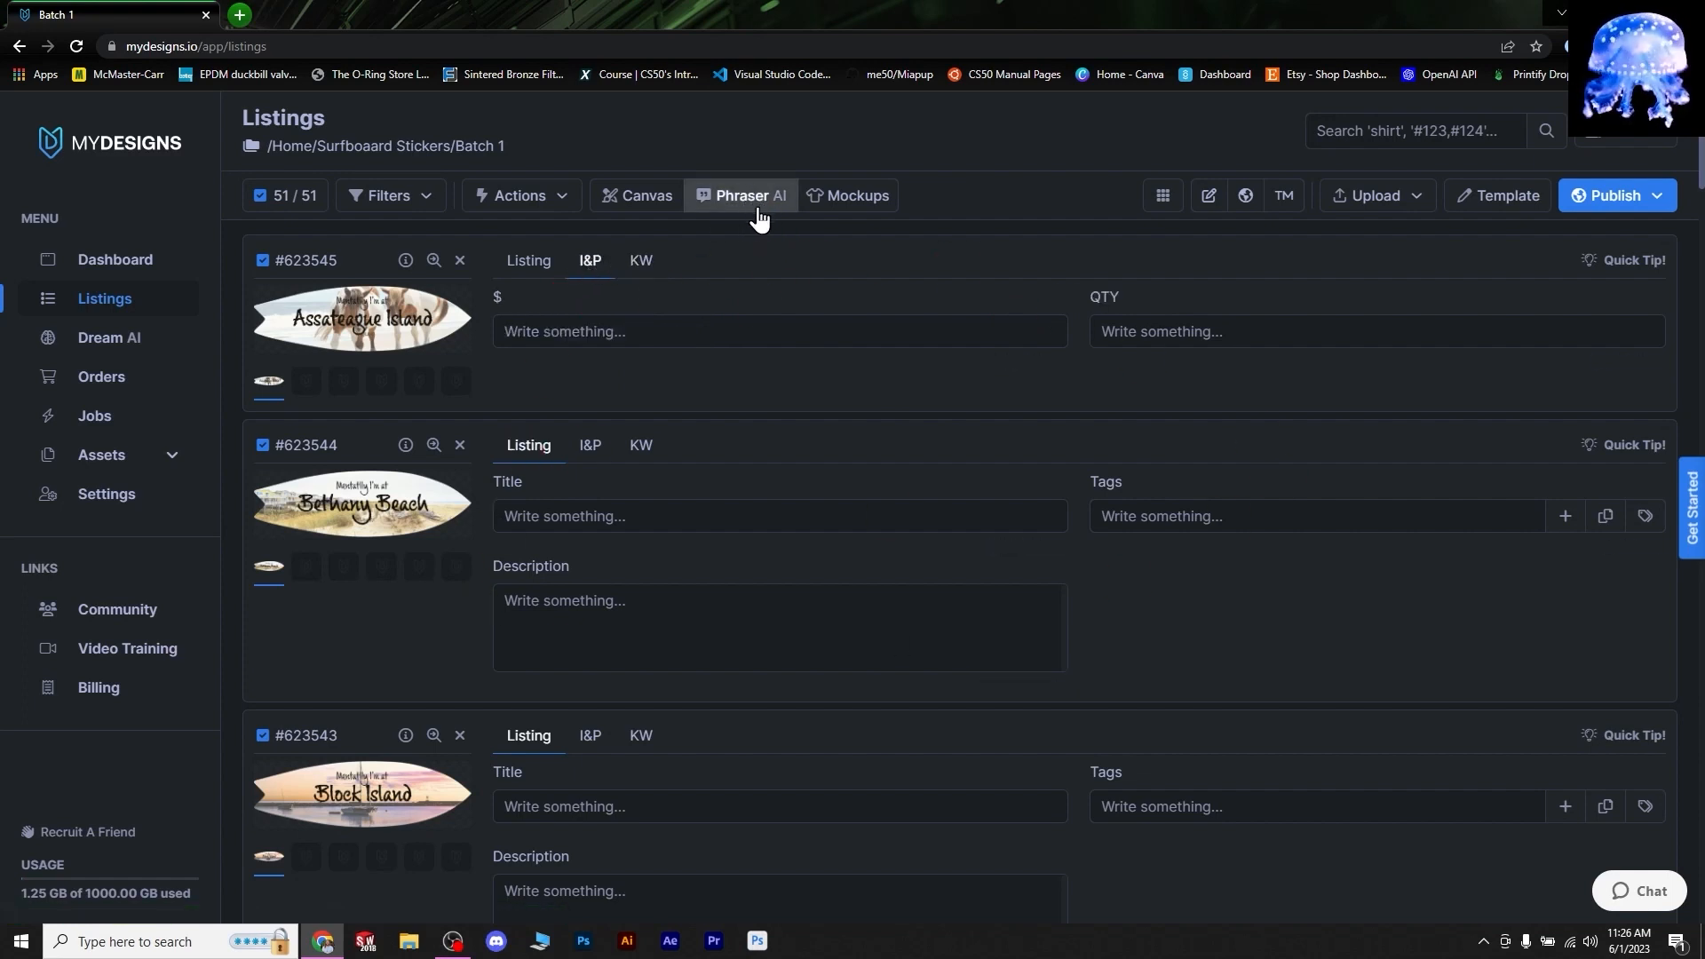
pyautogui.click(531, 261)
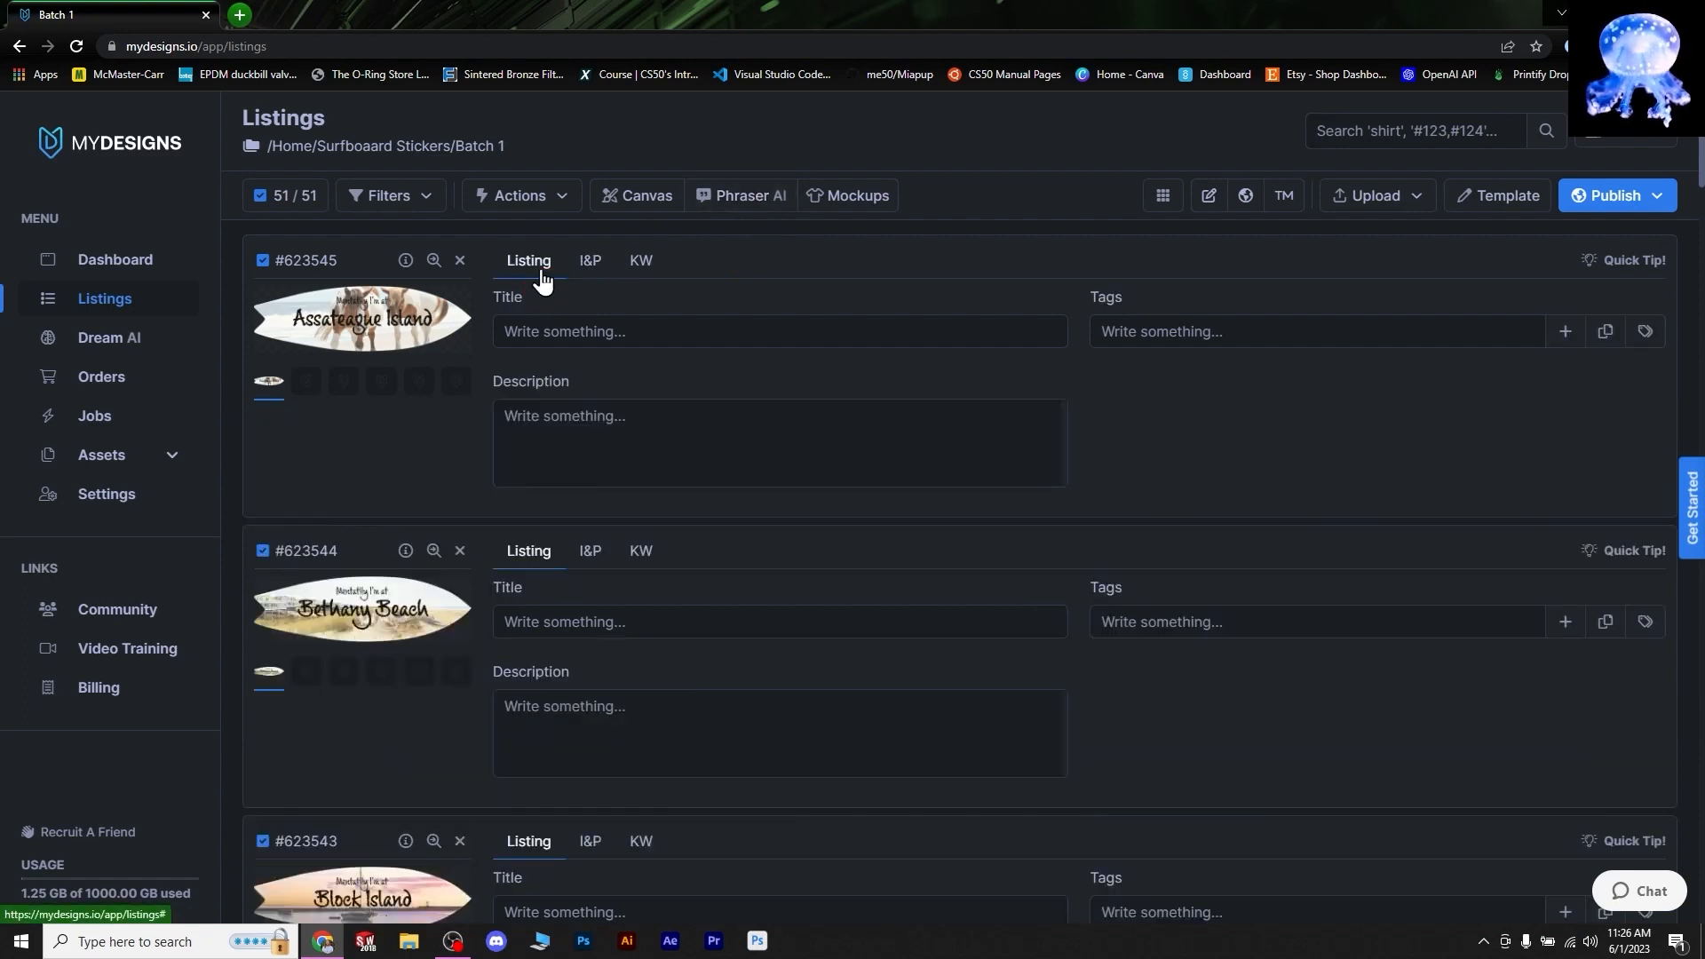
# - Recheck the first listing's K1 keyword, then display Bethany Beach's keyword, Bethany Beach-Delaware
pyautogui.click(1241, 360)
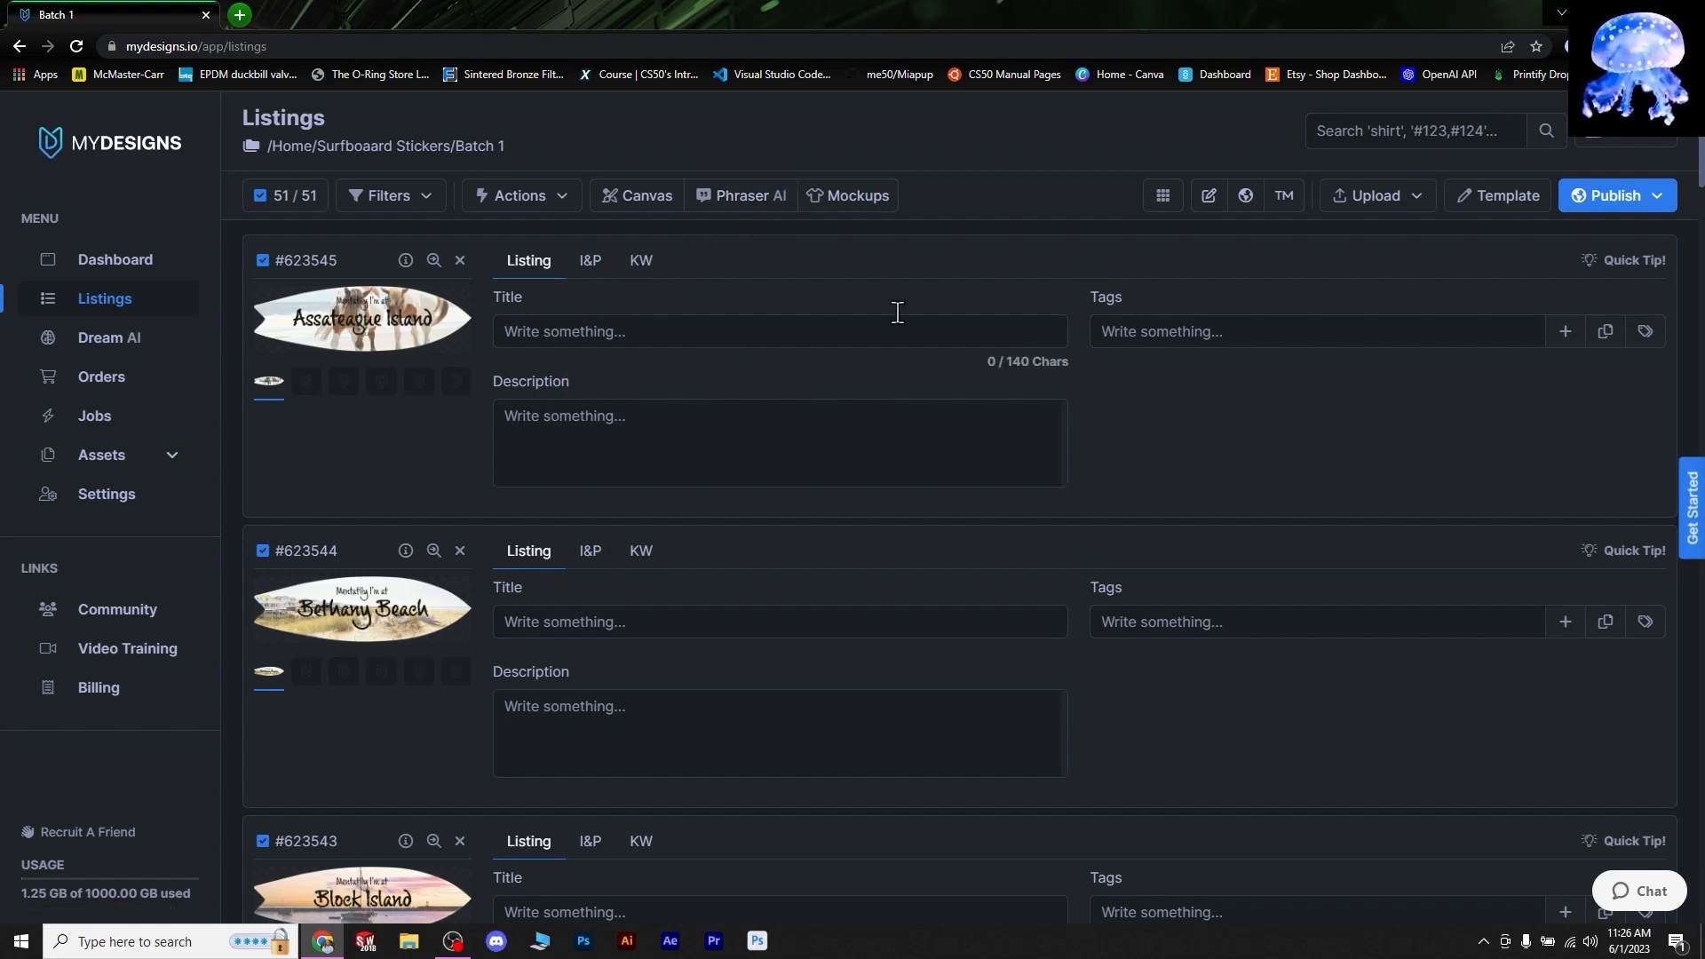
pyautogui.click(590, 262)
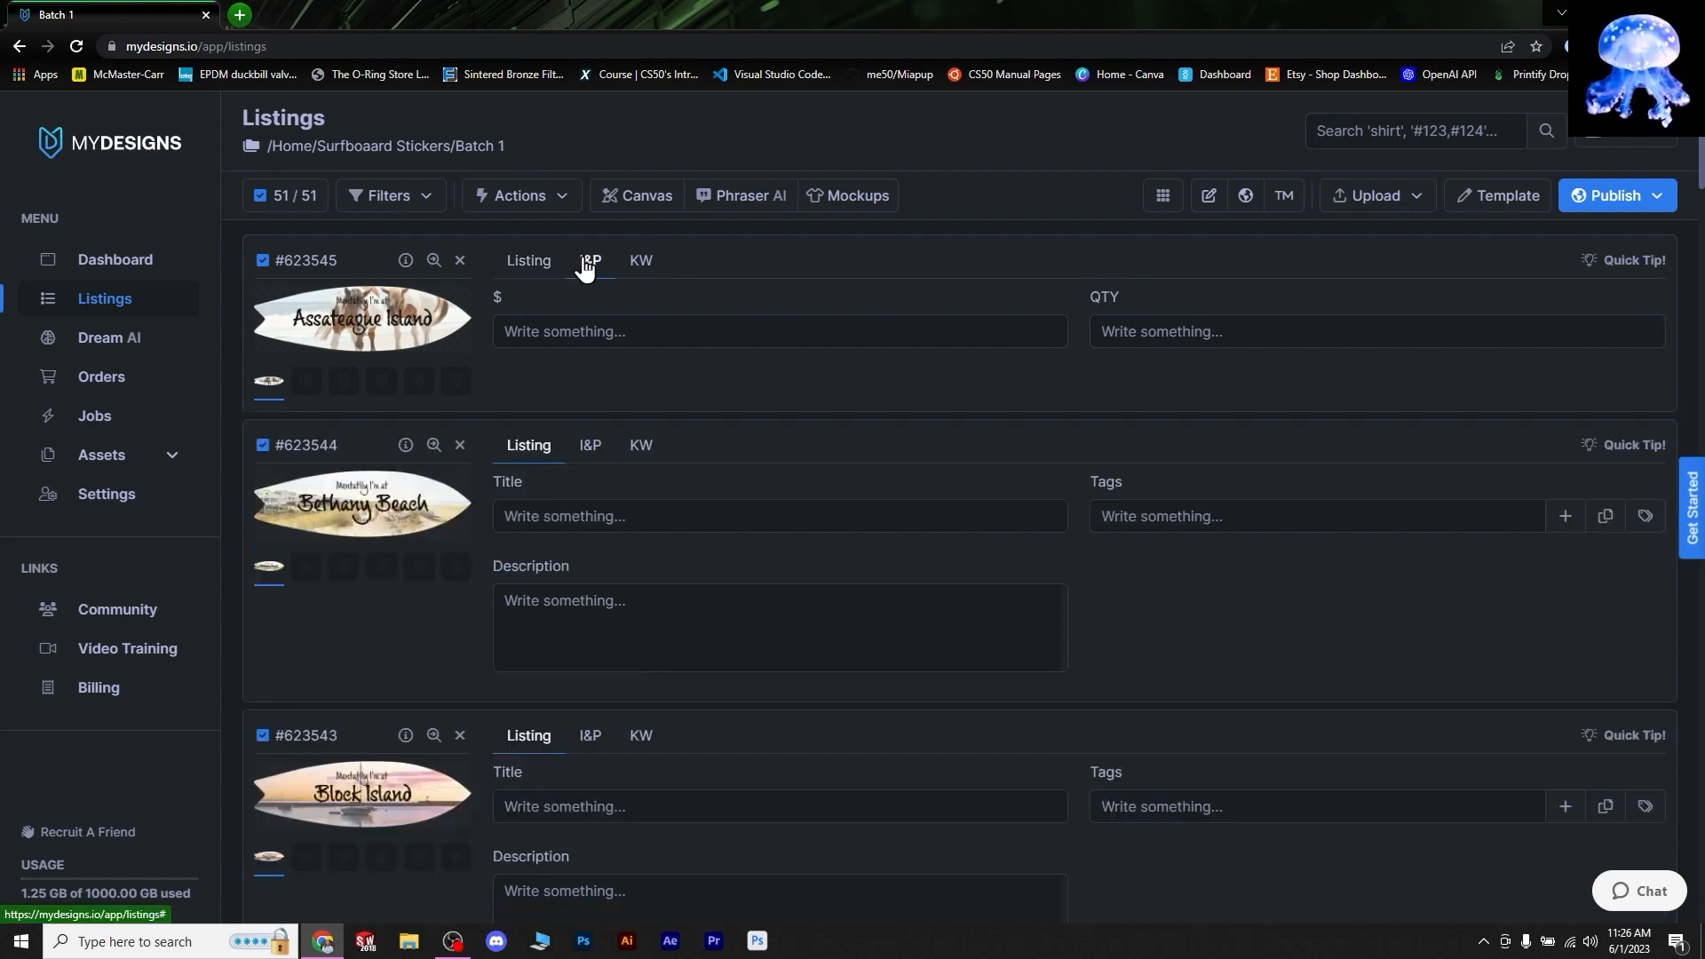
pyautogui.click(641, 261)
pyautogui.click(826, 316)
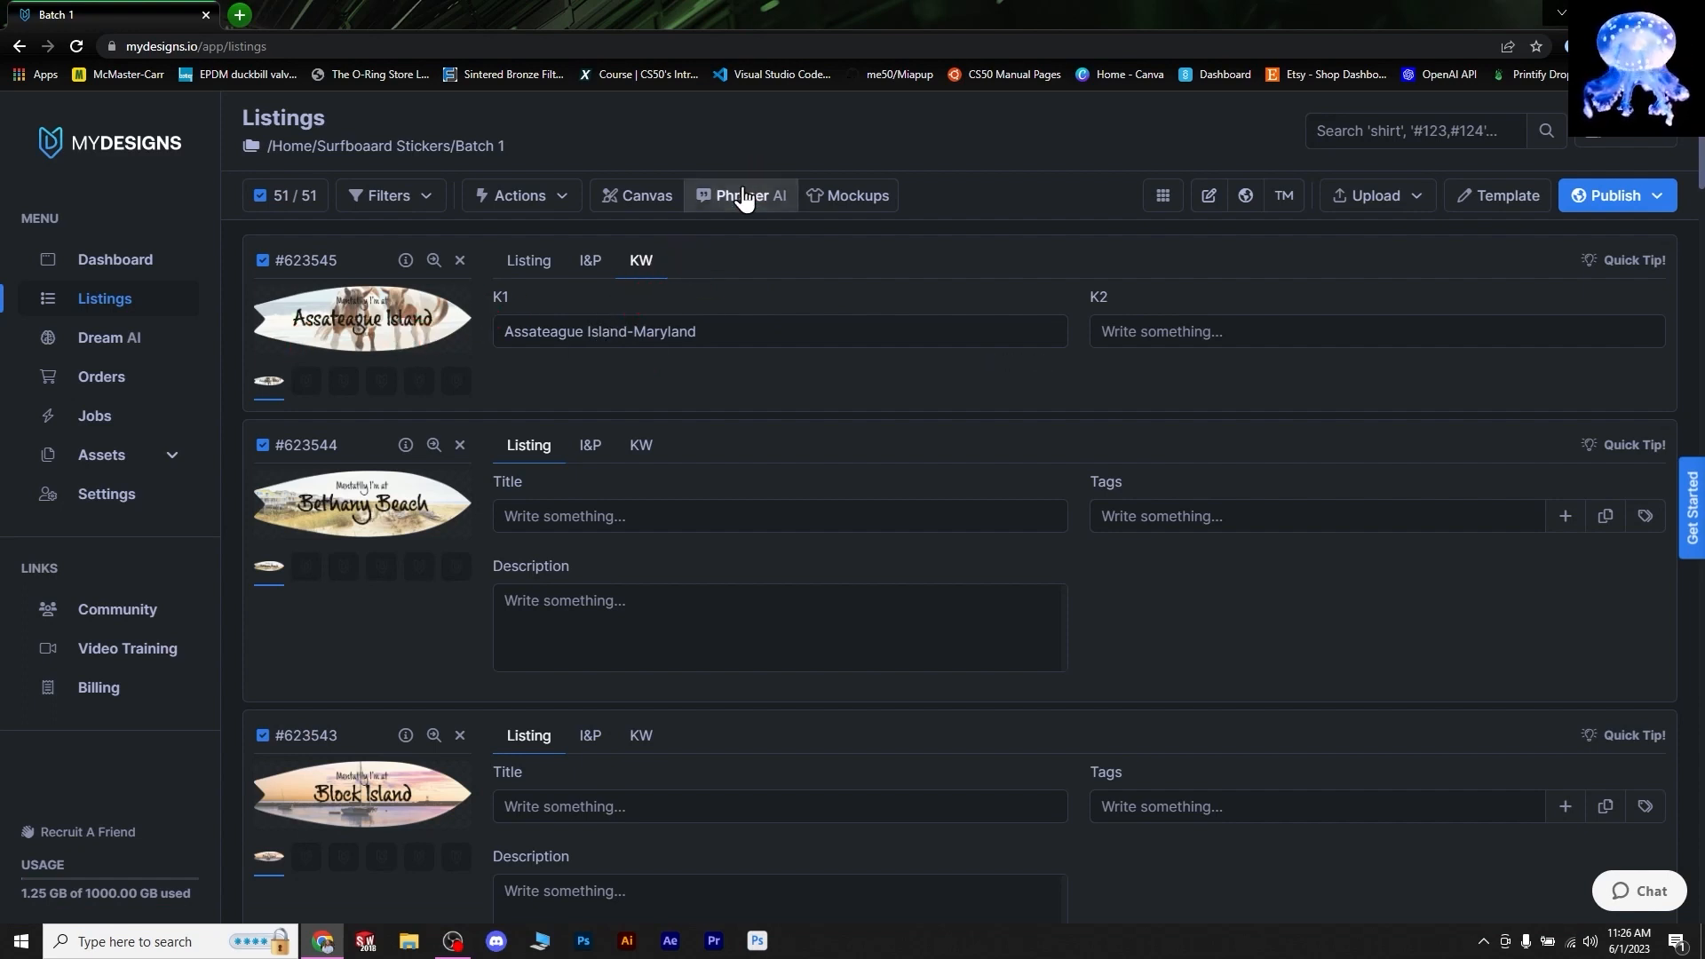
pyautogui.click(529, 261)
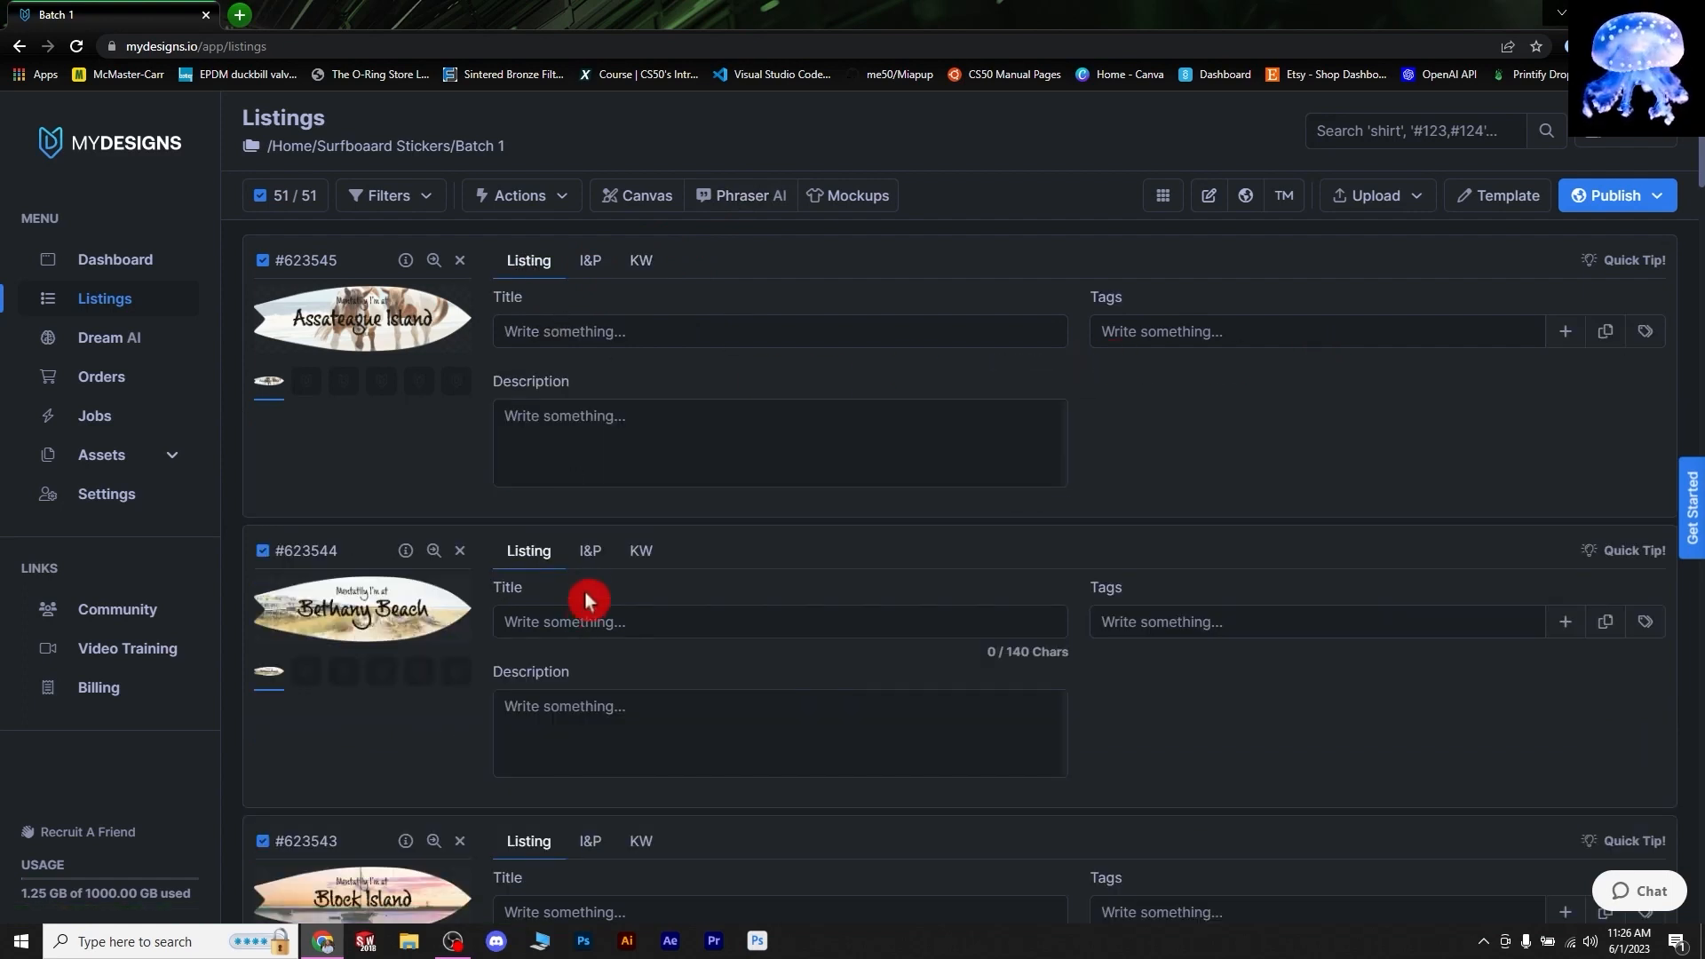
pyautogui.click(634, 557)
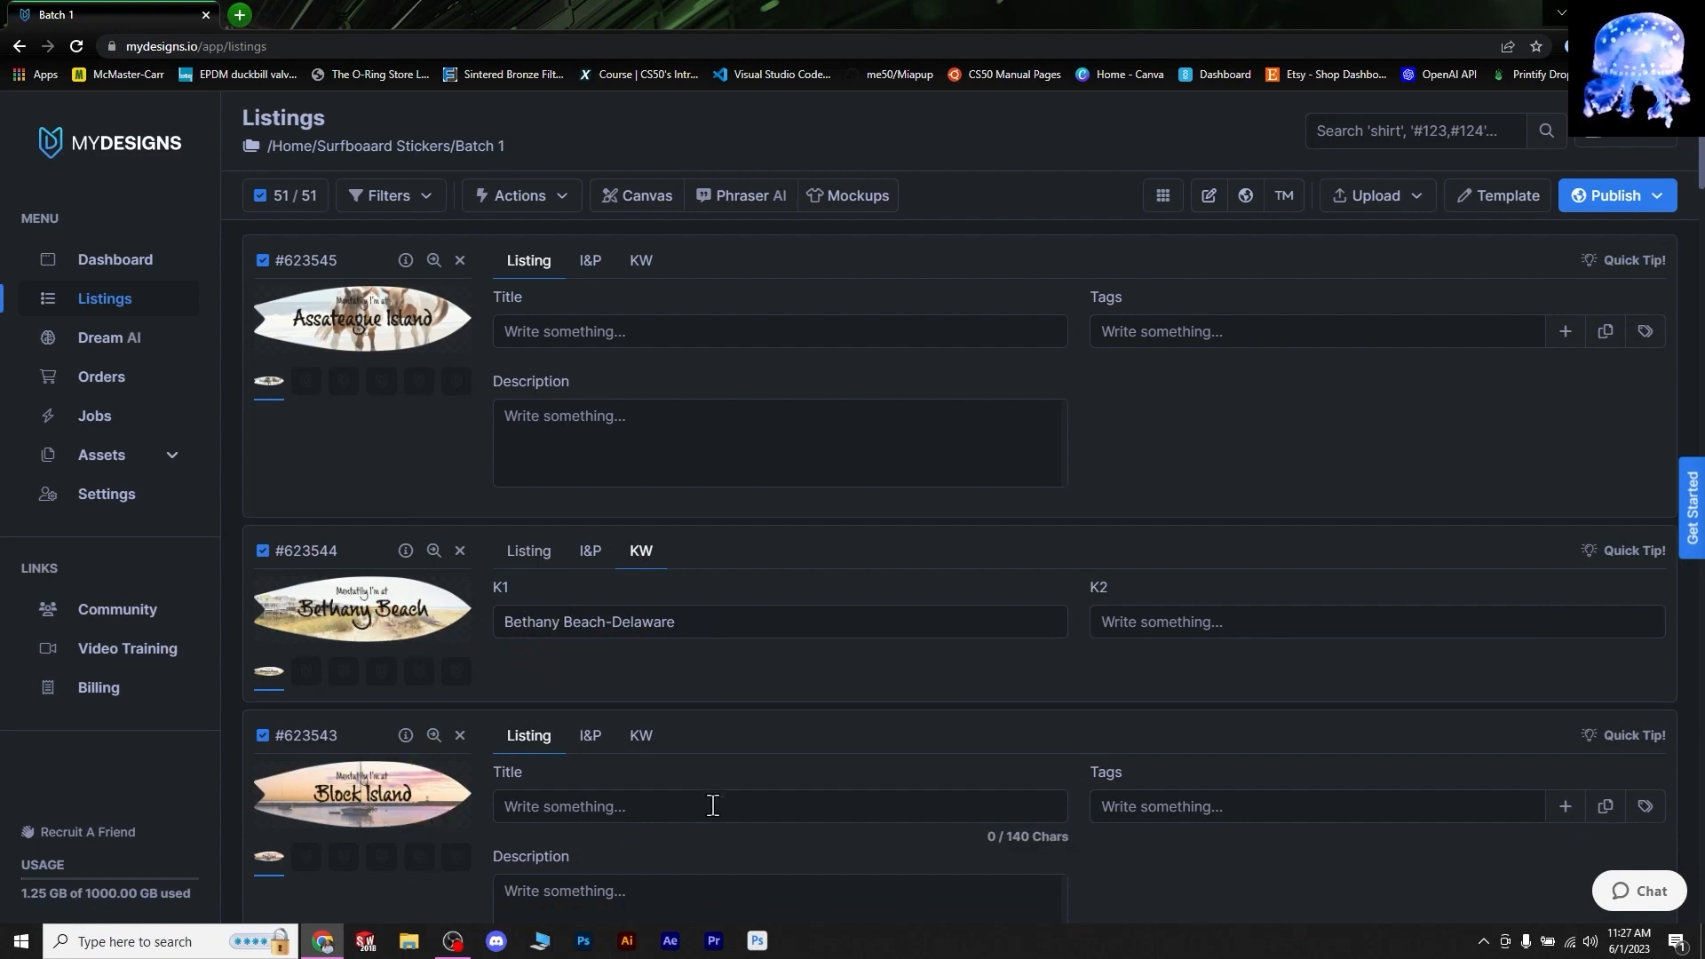
# - Show the Block Island and Assateague listings' keywords, comparing keyword and price panels
pyautogui.click(641, 735)
pyautogui.click(643, 548)
pyautogui.click(642, 261)
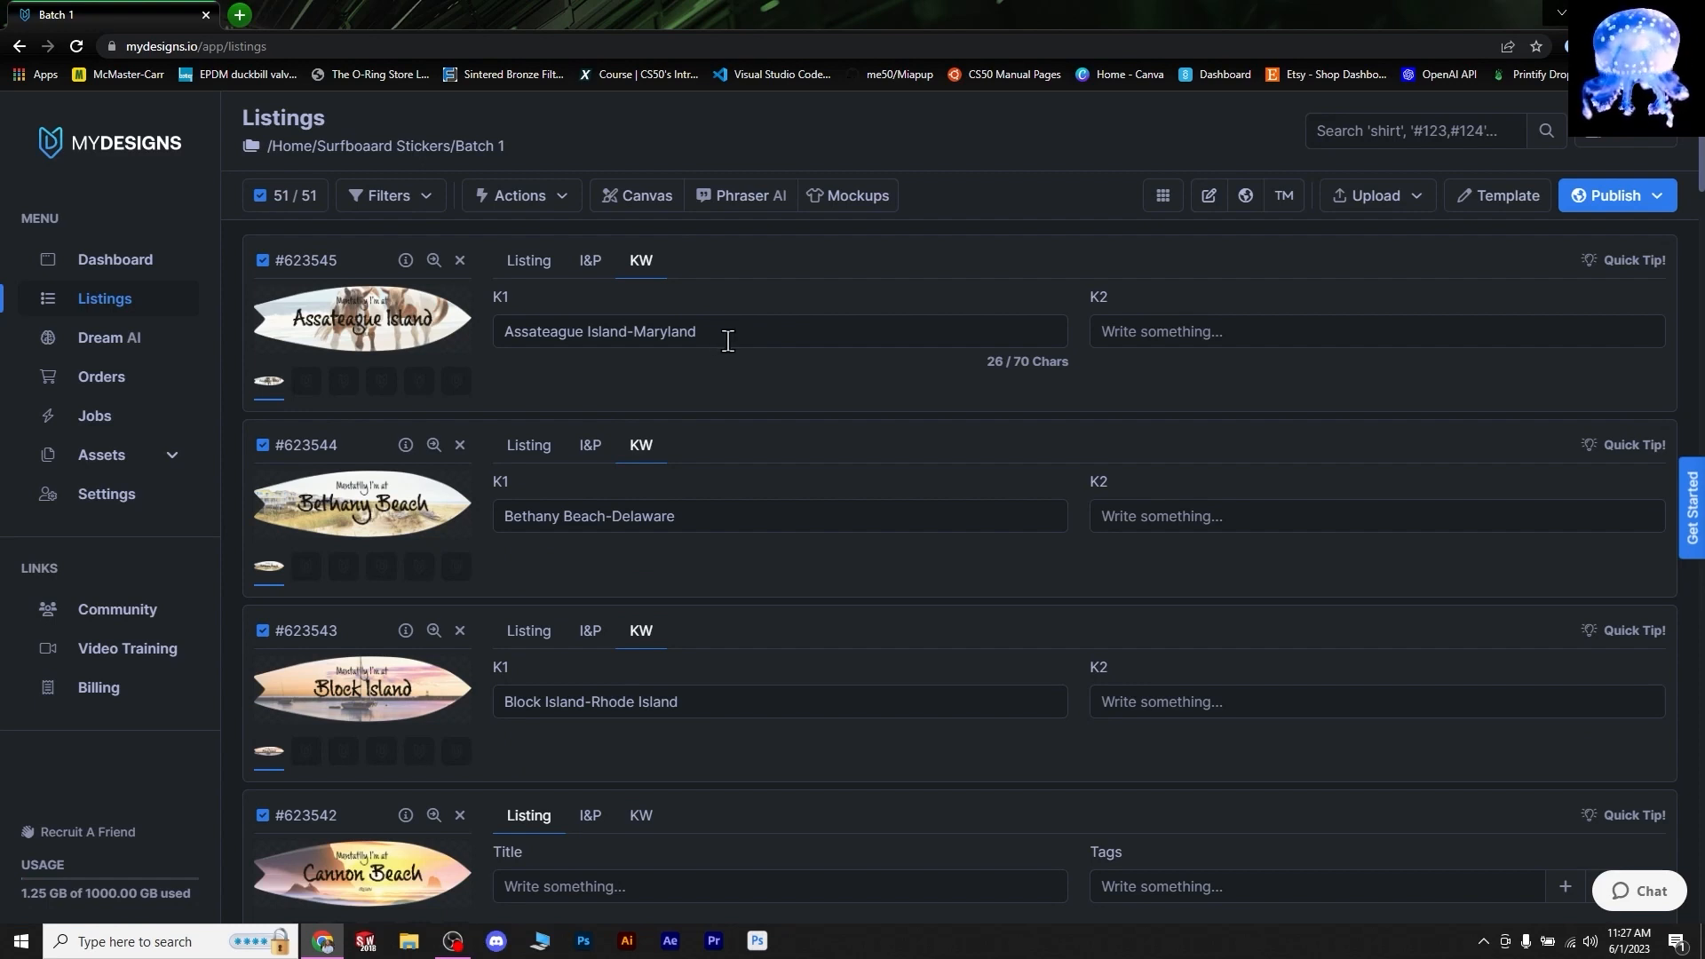
pyautogui.click(584, 262)
pyautogui.click(640, 262)
pyautogui.click(589, 265)
pyautogui.click(531, 263)
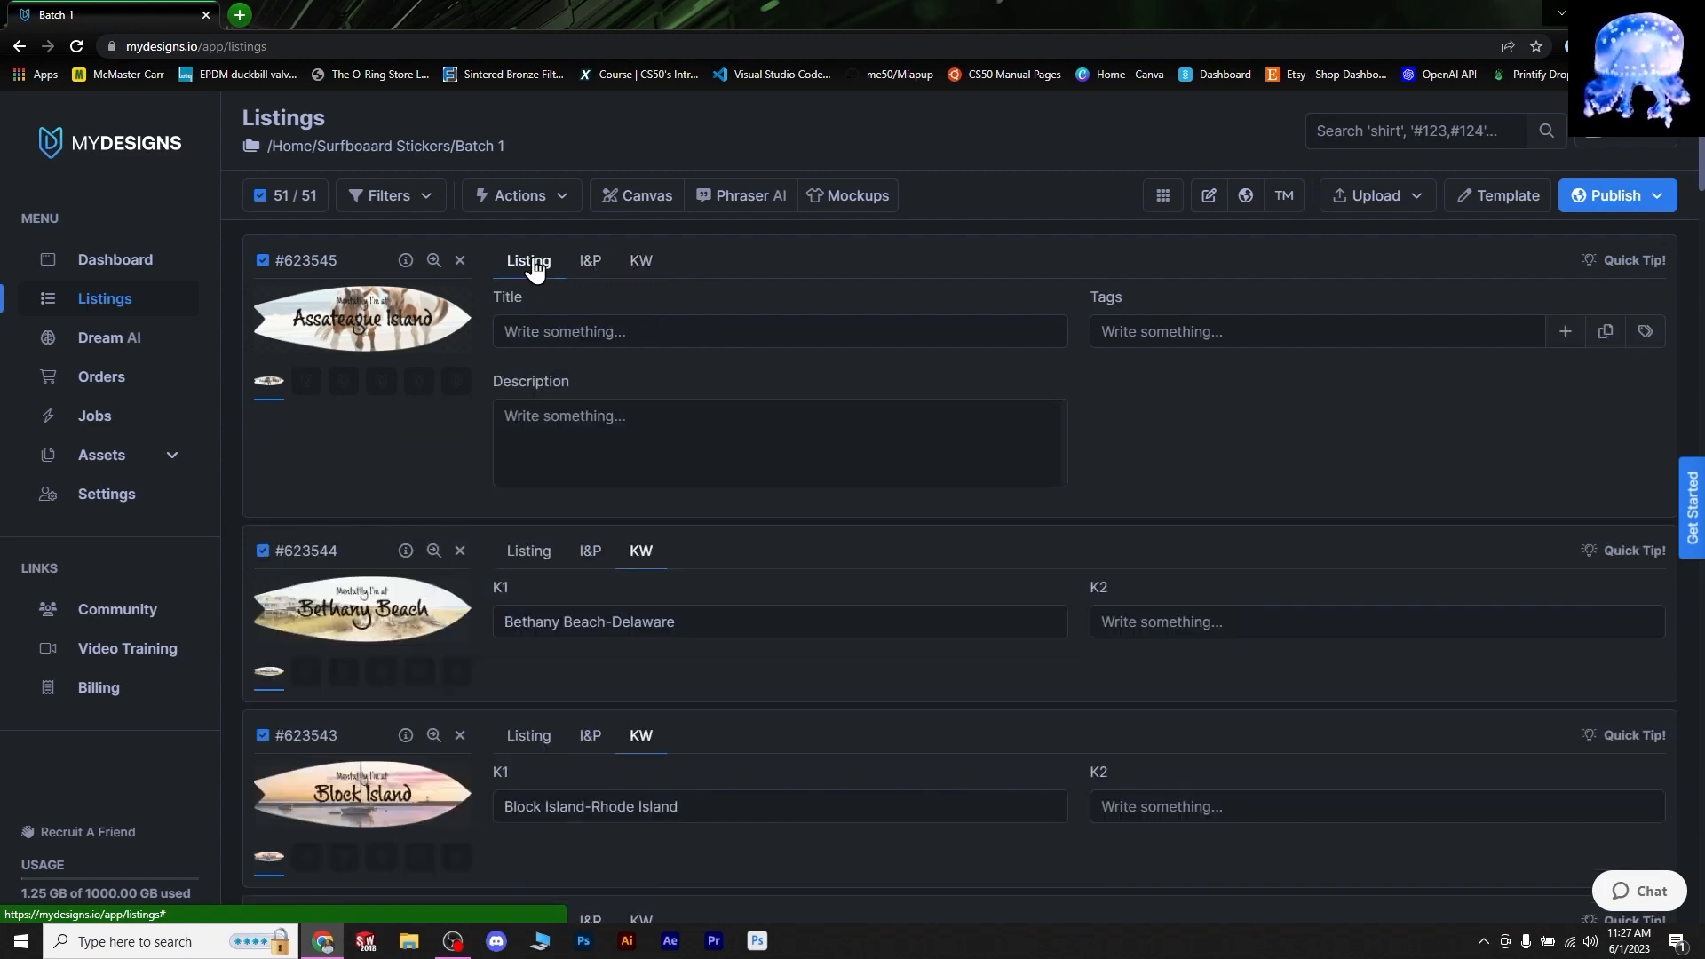
# - Check the first listing's empty title and description, then flip between its keyword and price panels
pyautogui.click(522, 335)
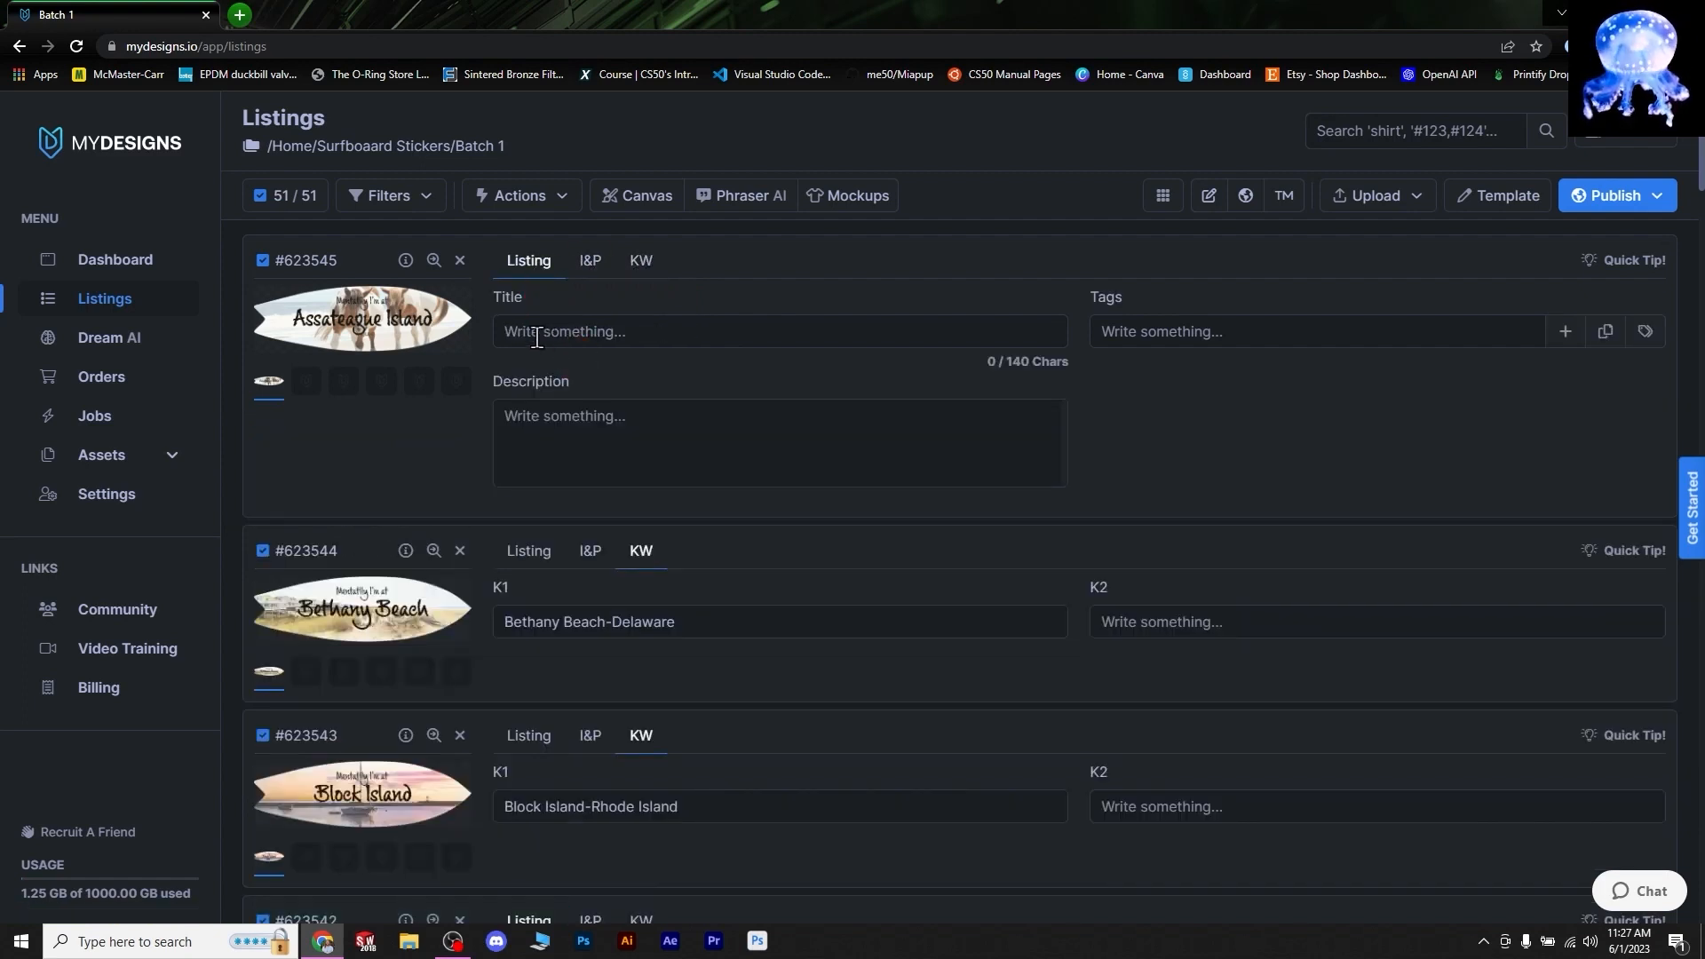
pyautogui.click(844, 405)
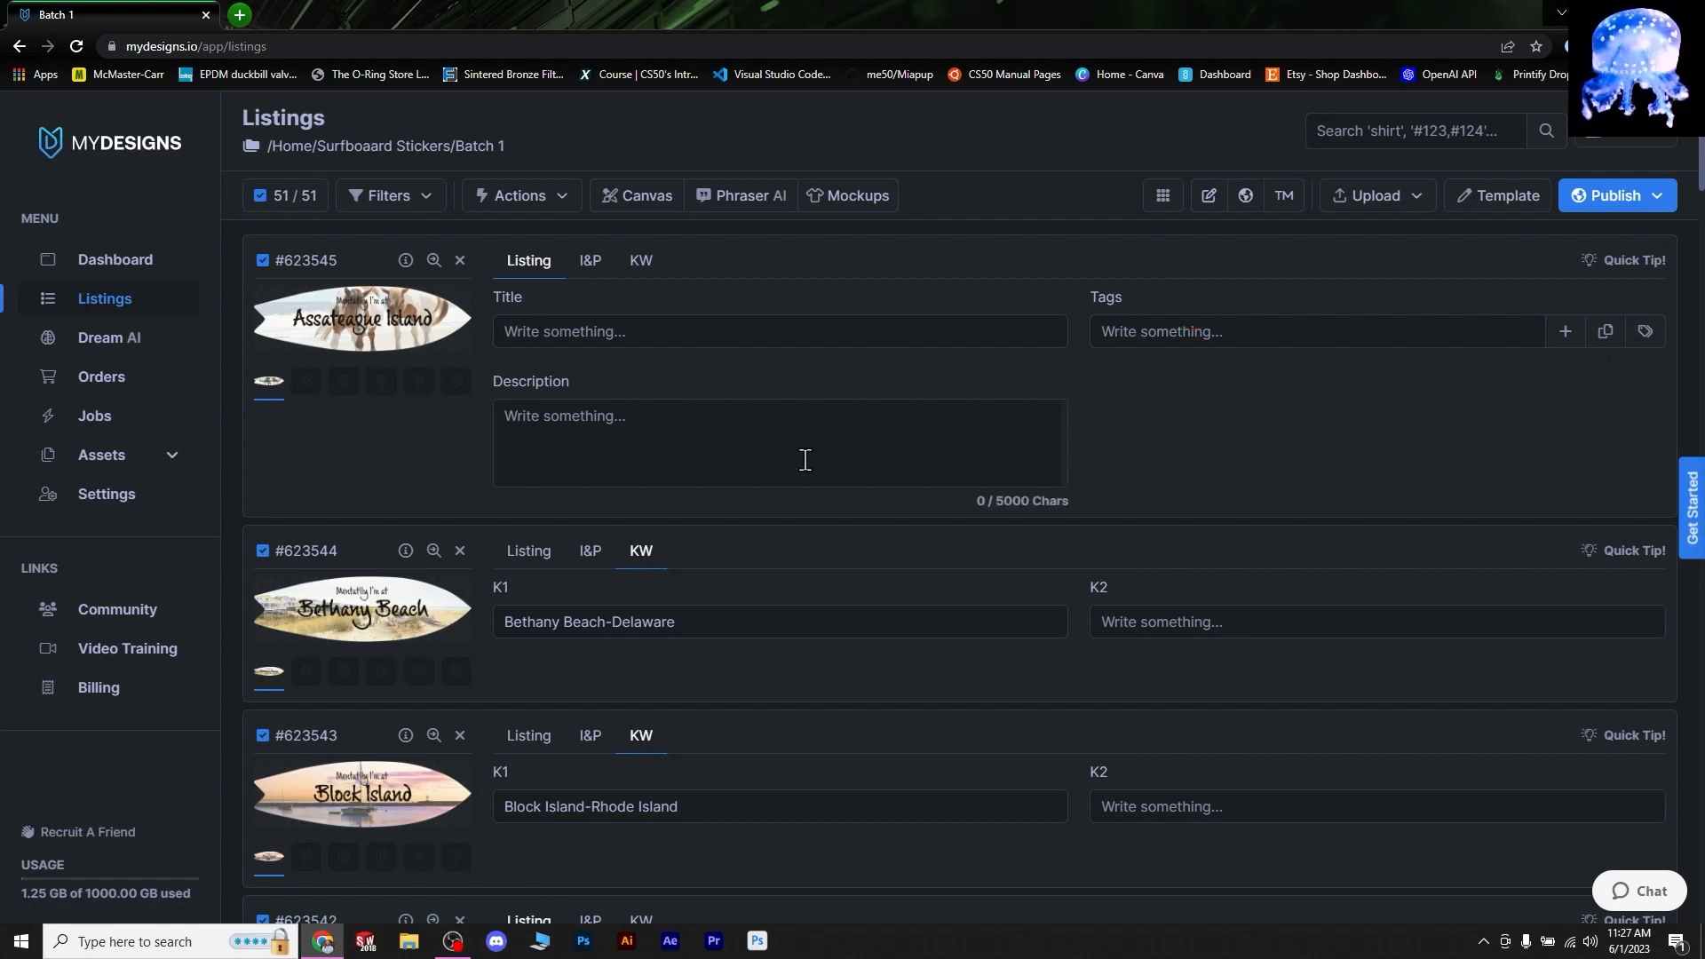
pyautogui.click(641, 262)
pyautogui.click(593, 265)
pyautogui.click(641, 265)
pyautogui.click(586, 268)
# - Inspect the Assateague K1 keyword field, then return to the first listing's empty title
pyautogui.click(641, 263)
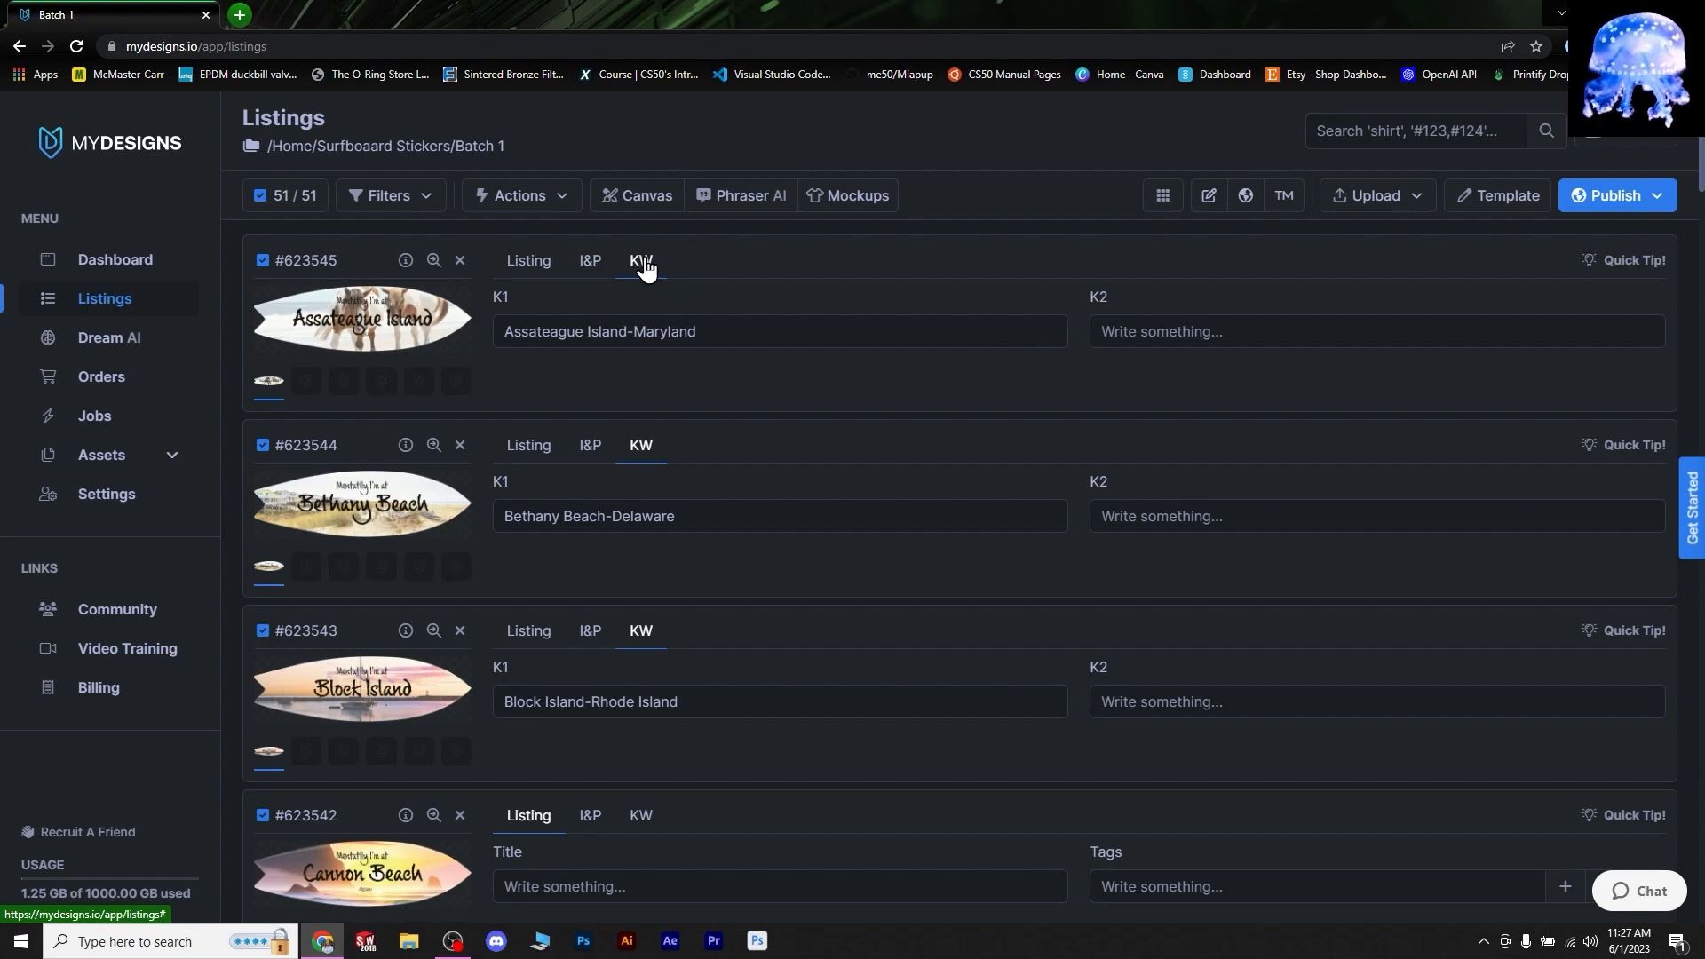
pyautogui.click(647, 281)
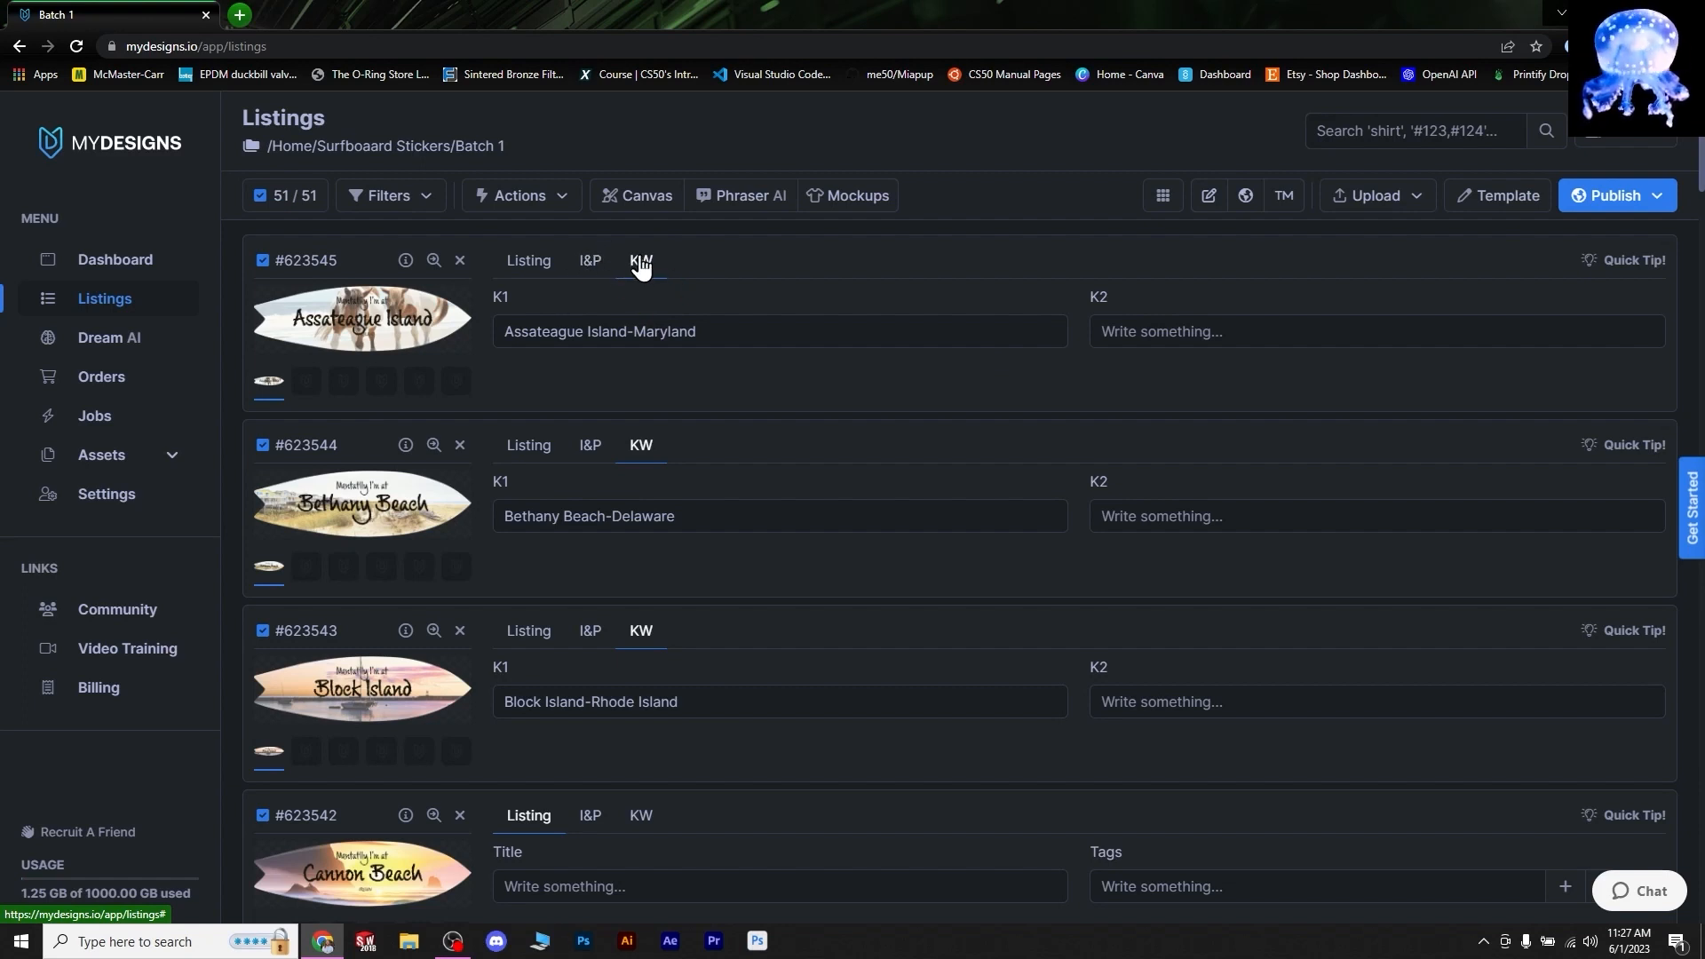
pyautogui.click(518, 298)
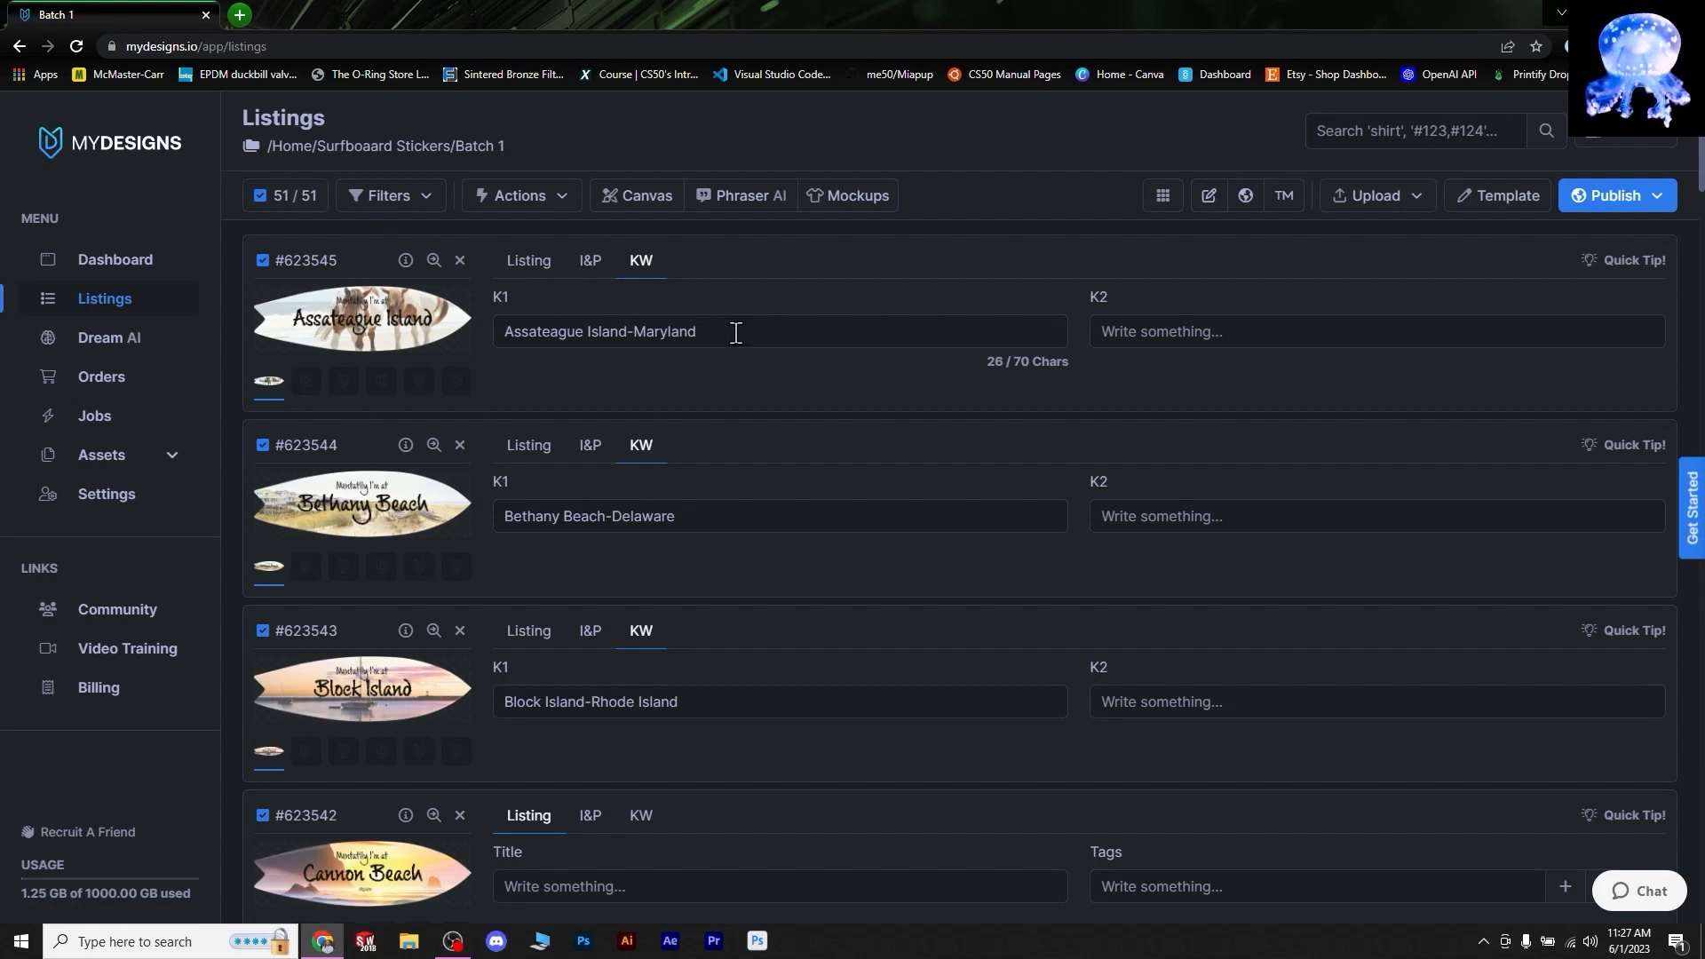
pyautogui.click(532, 264)
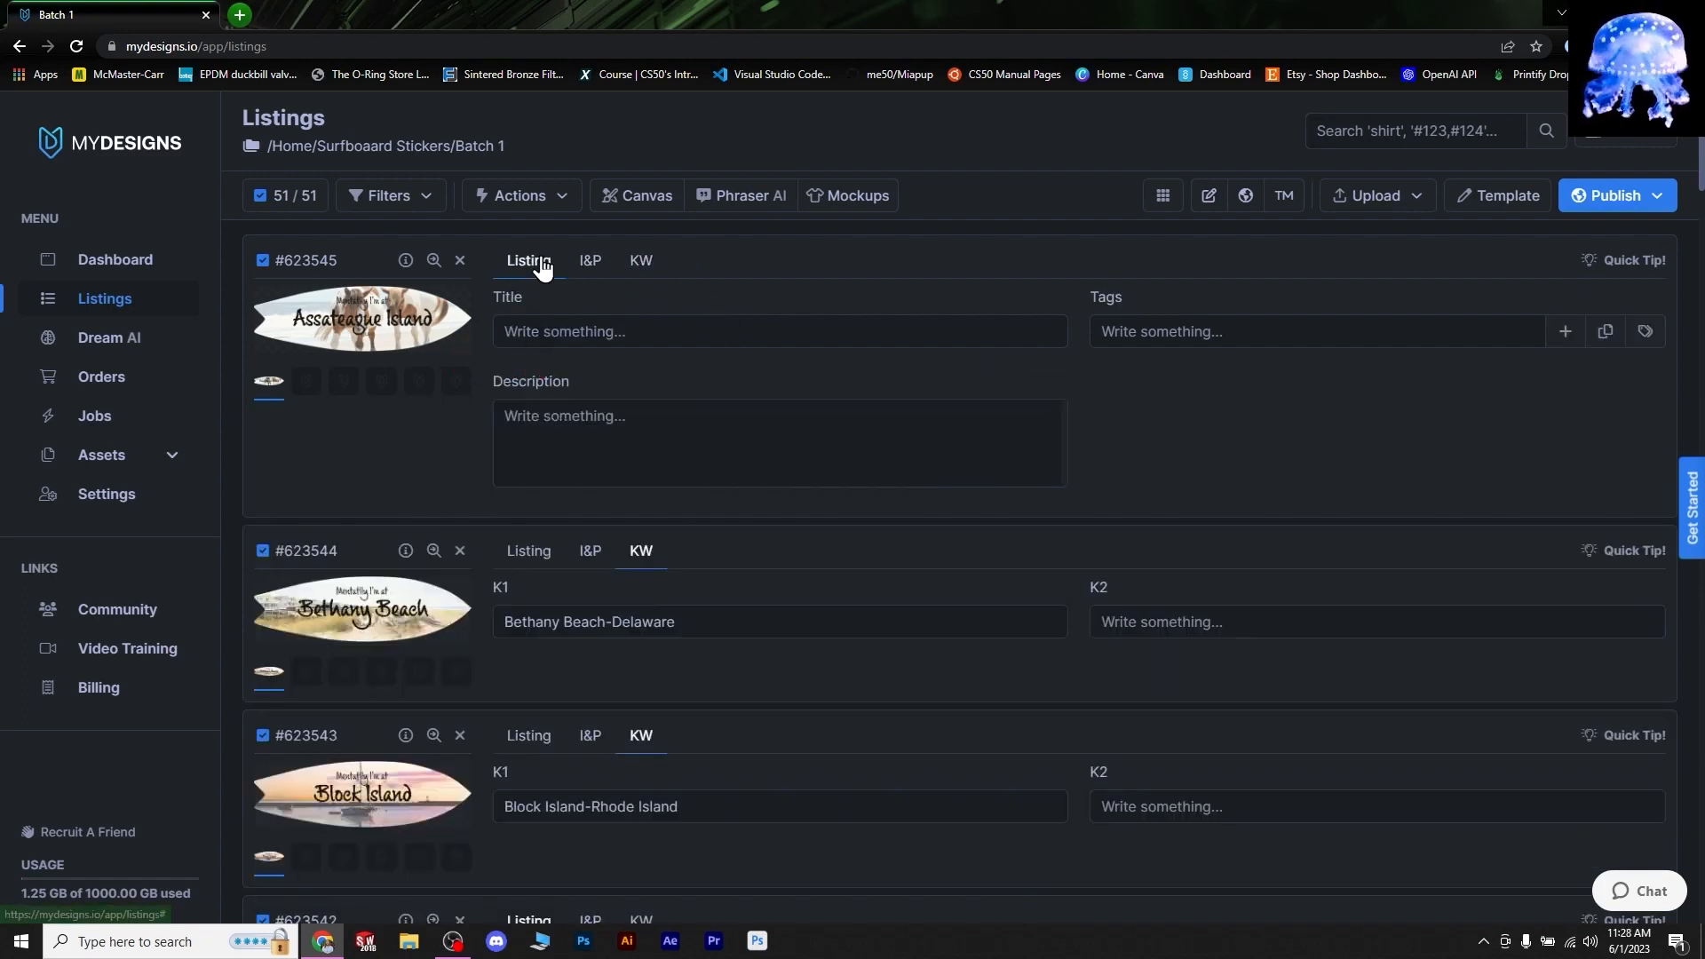
pyautogui.click(785, 272)
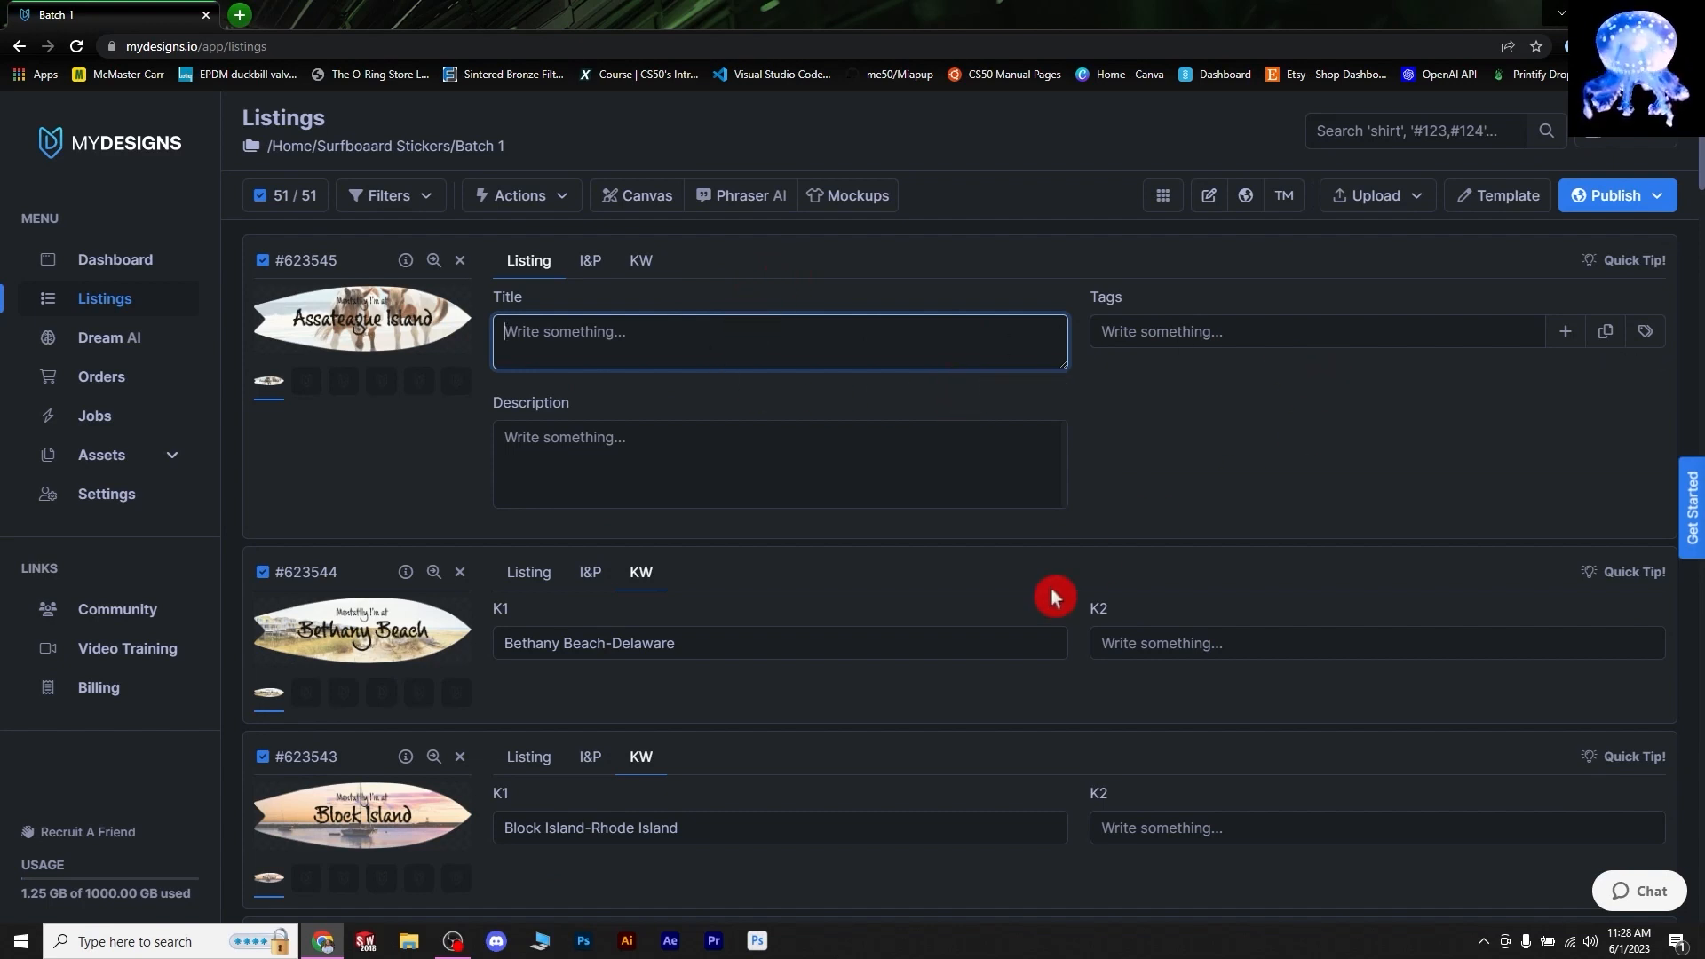
# - Run Phraser AI with K1 as keyword source, Sticker product type, and Title, Tags, Overwrite Tags enabled
pyautogui.click(721, 199)
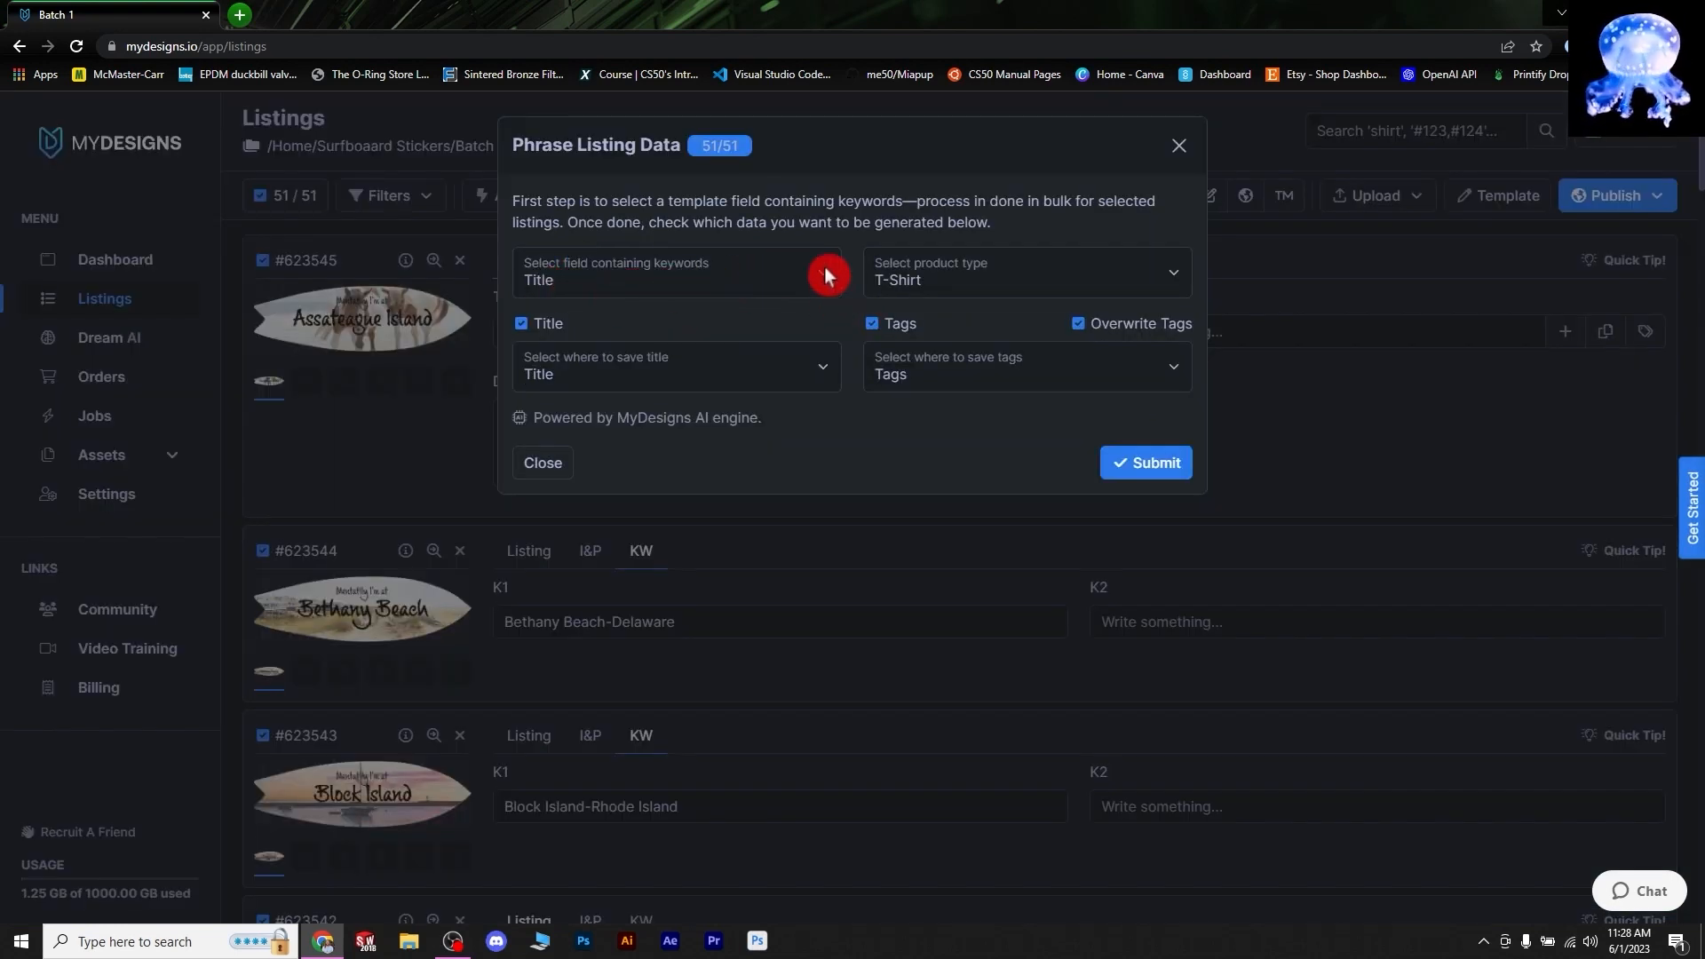
pyautogui.click(632, 285)
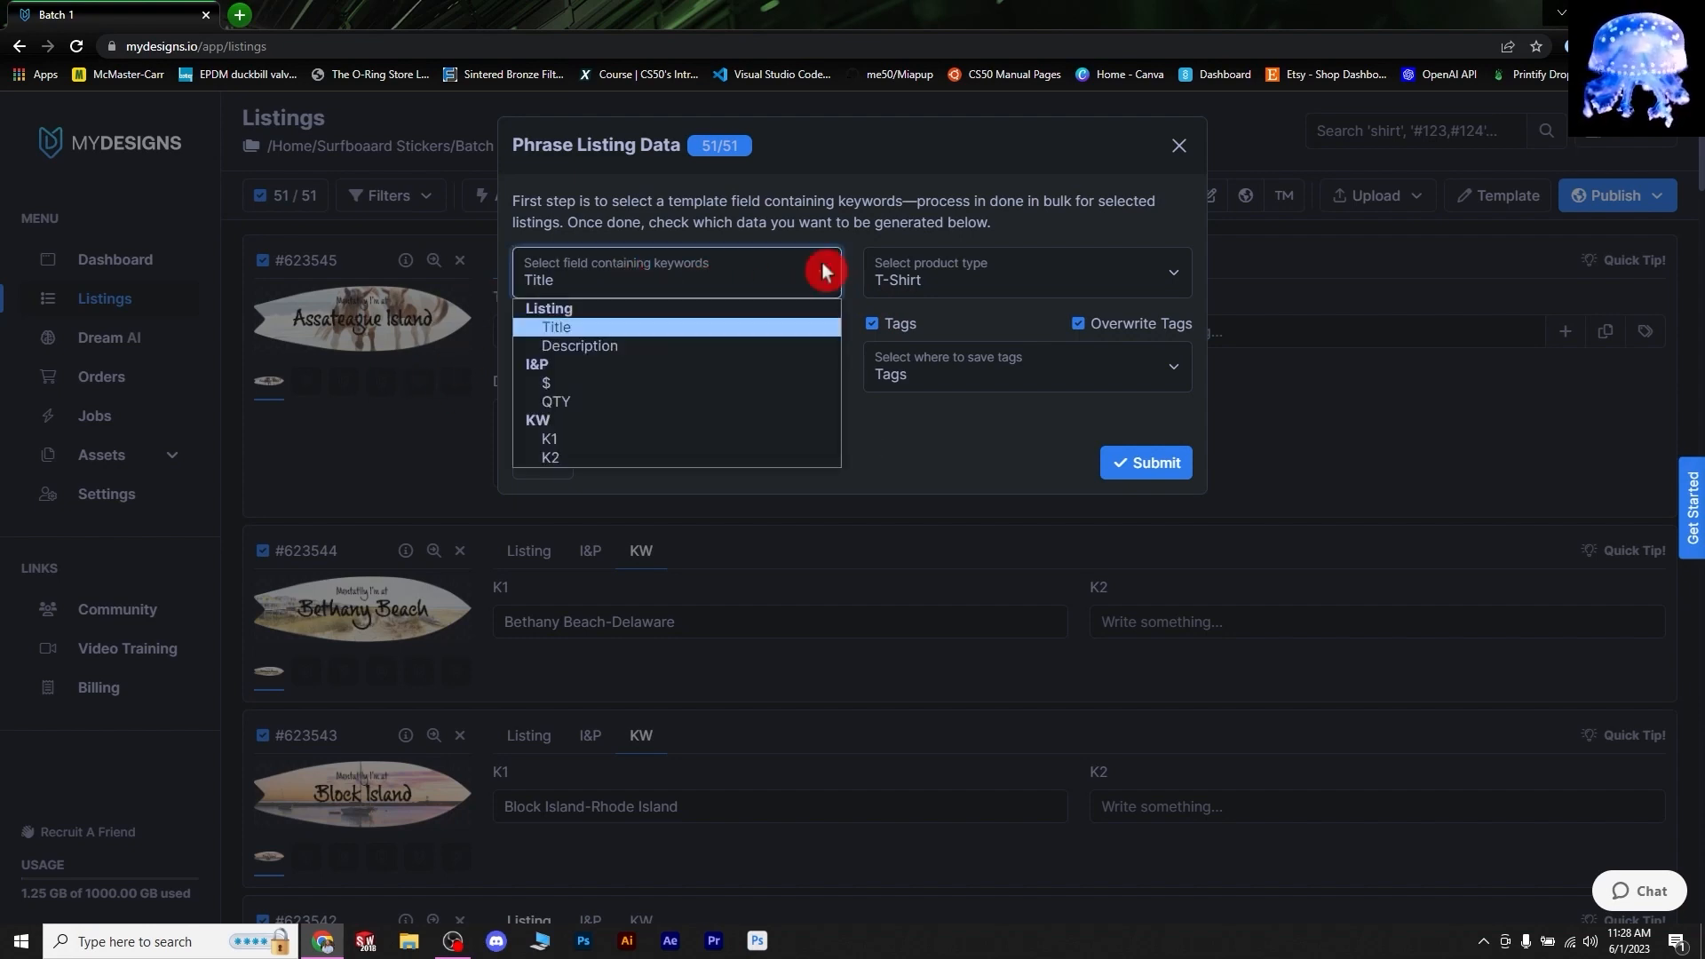
pyautogui.click(575, 439)
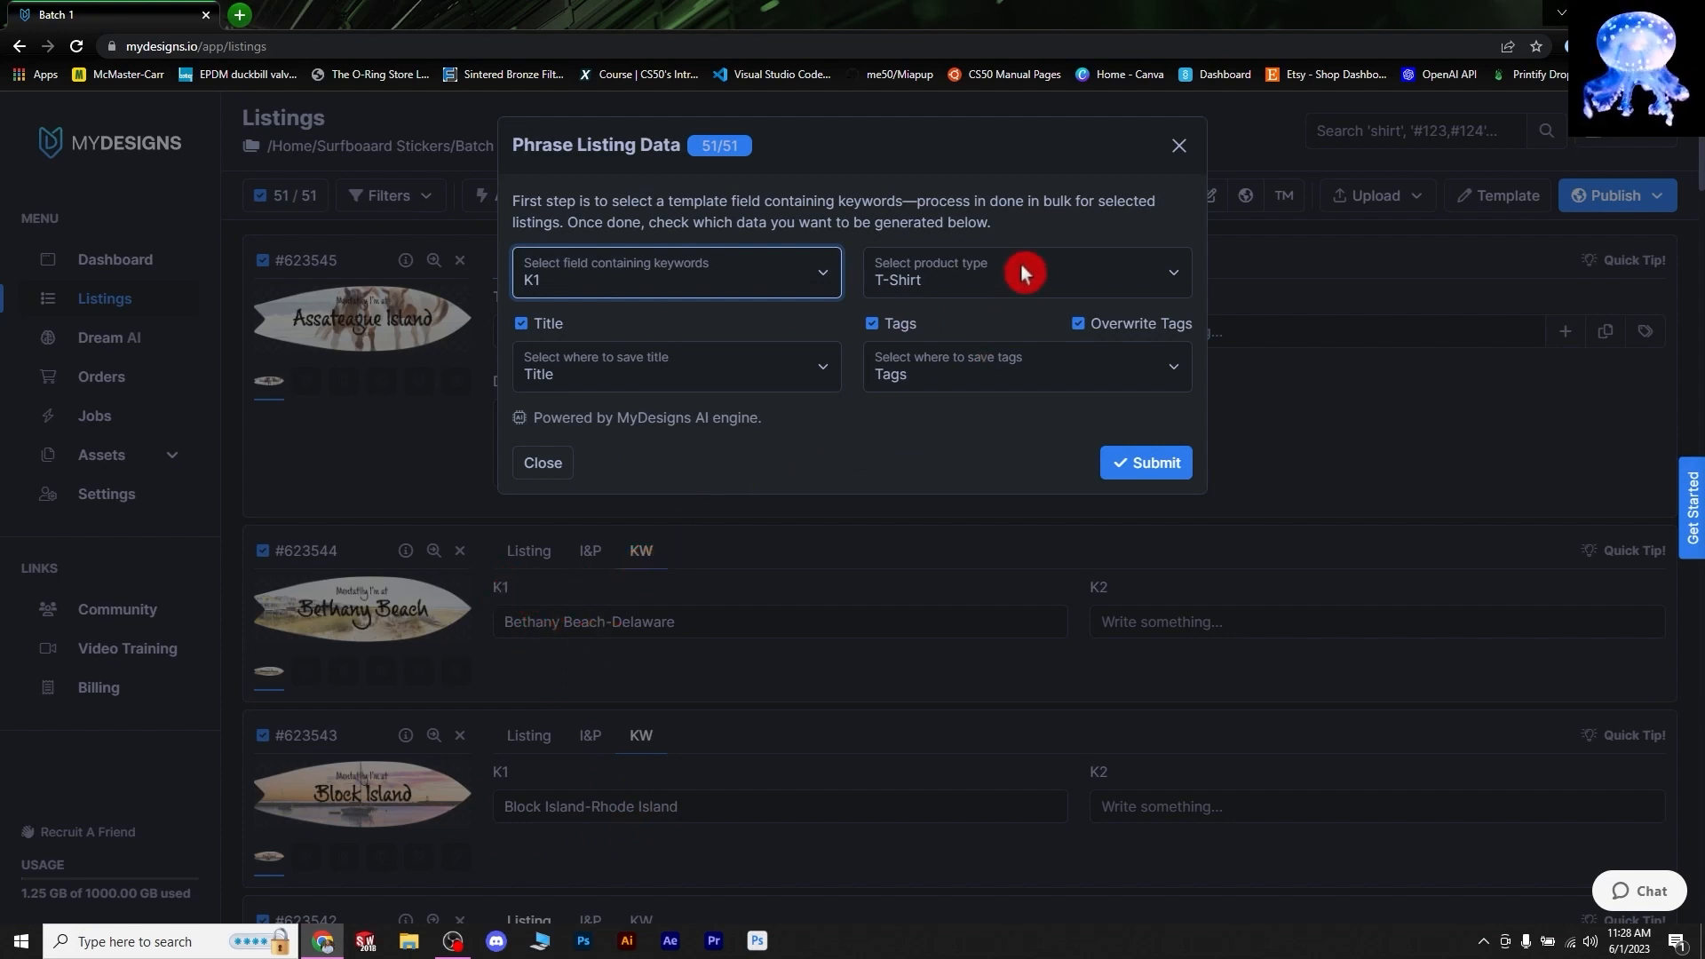
pyautogui.click(1166, 274)
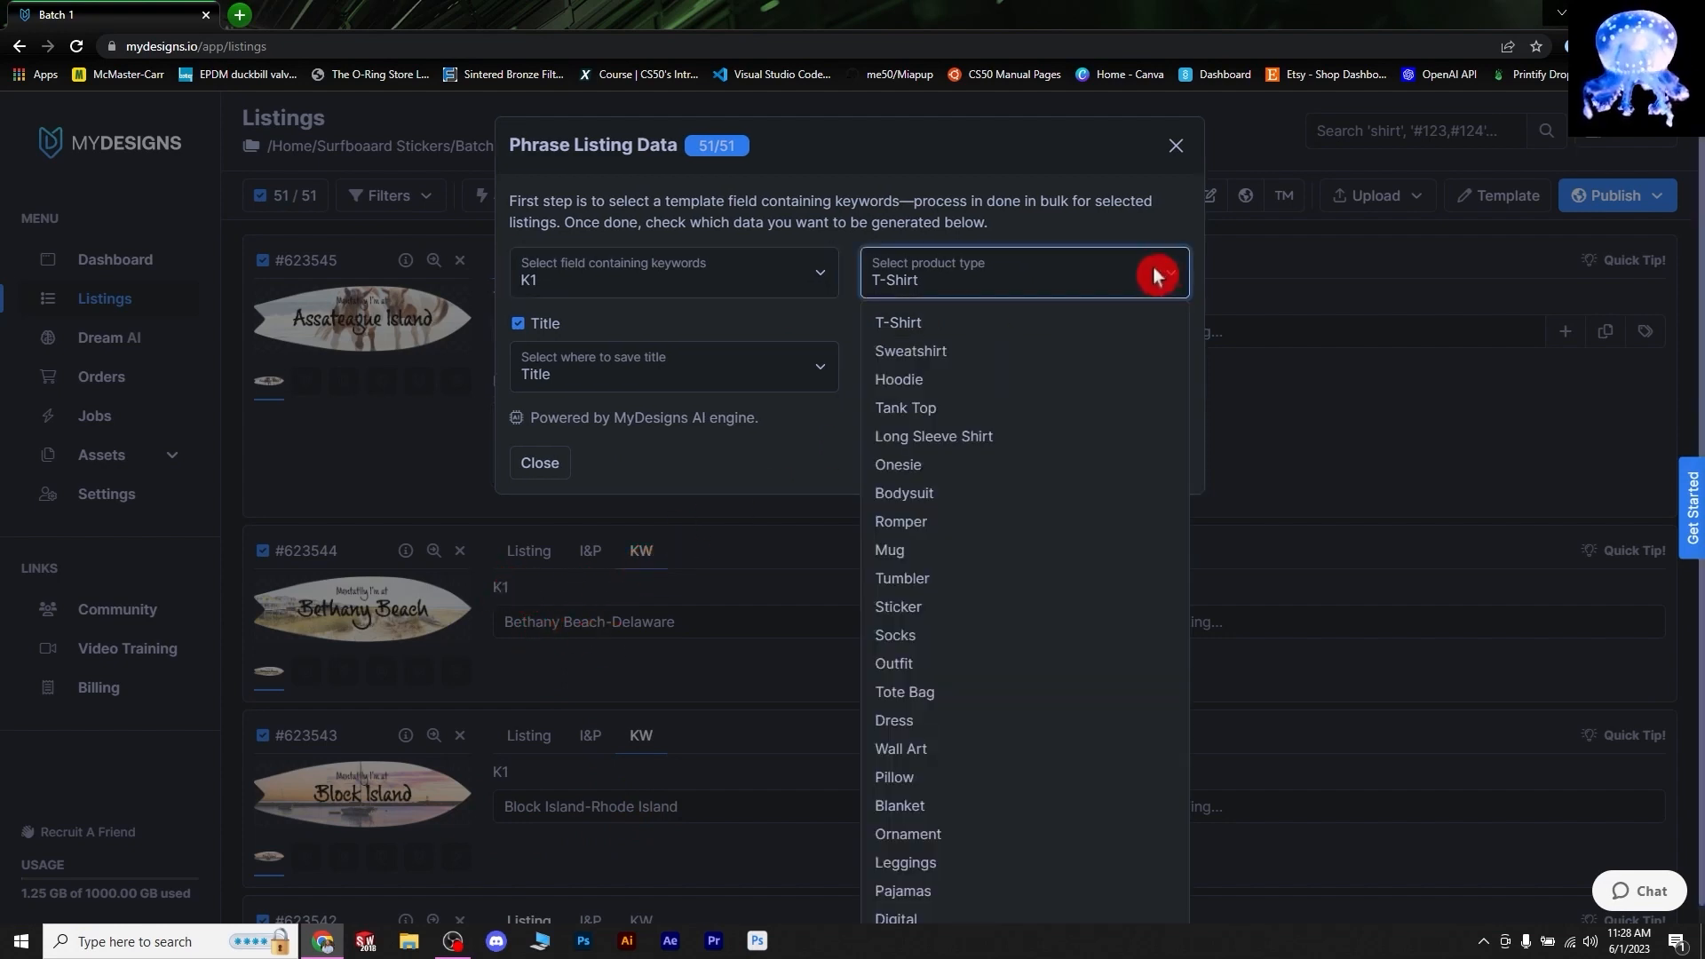
pyautogui.click(937, 606)
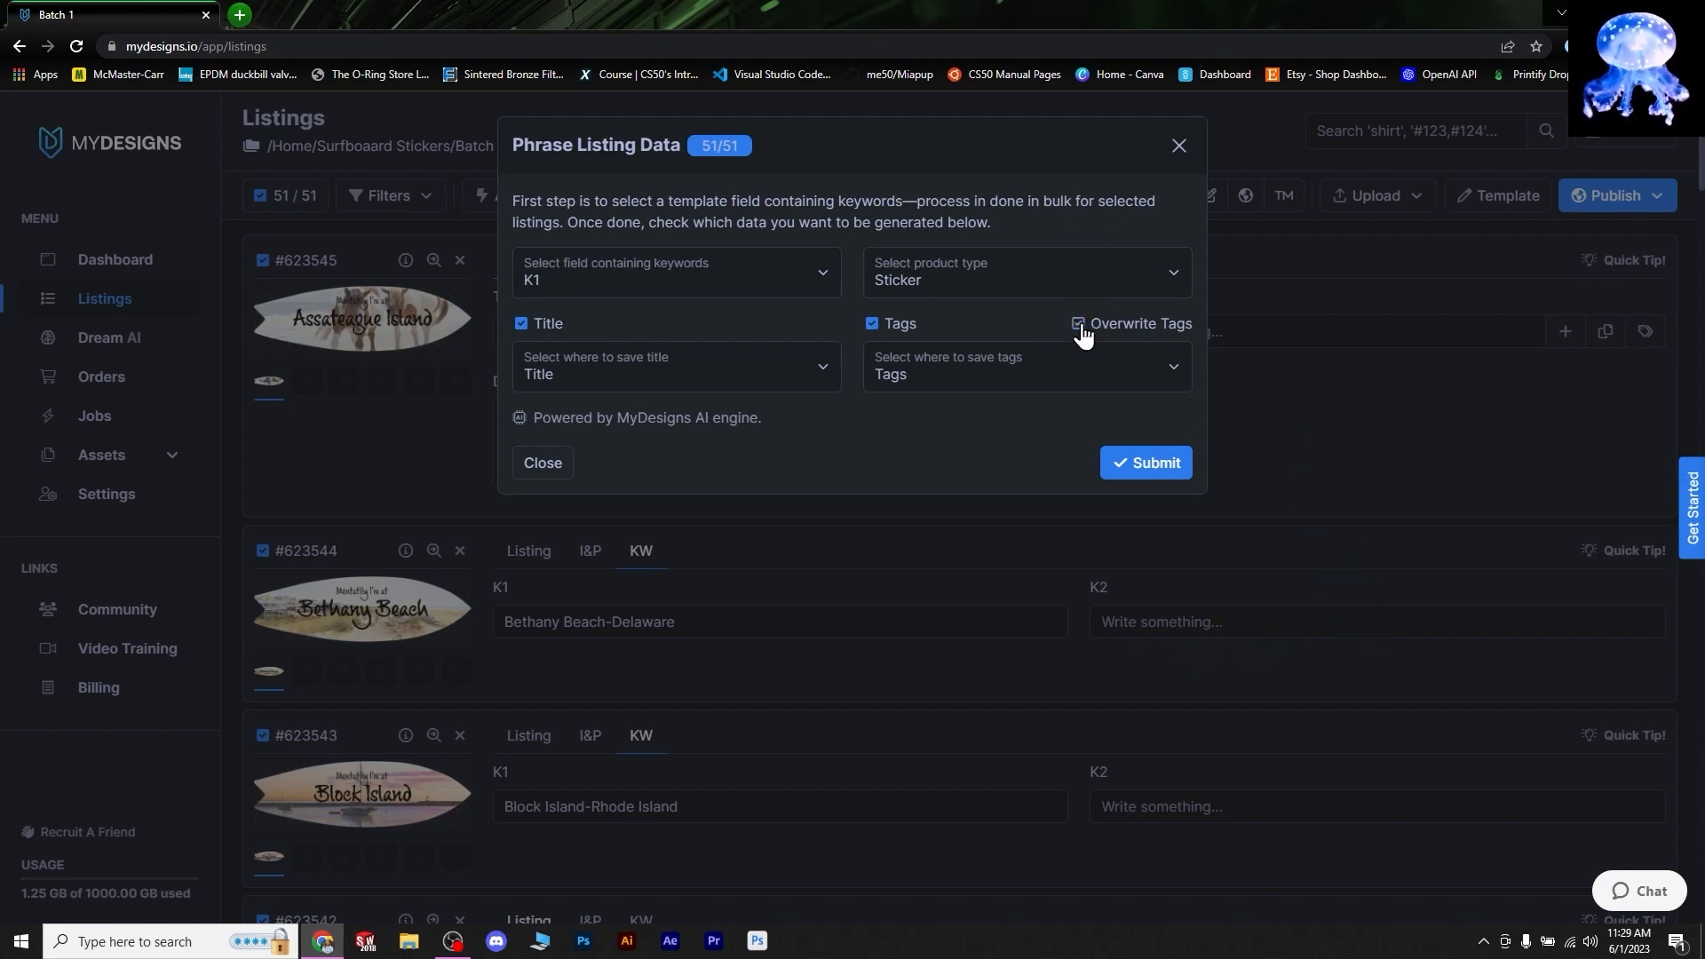
pyautogui.click(1004, 366)
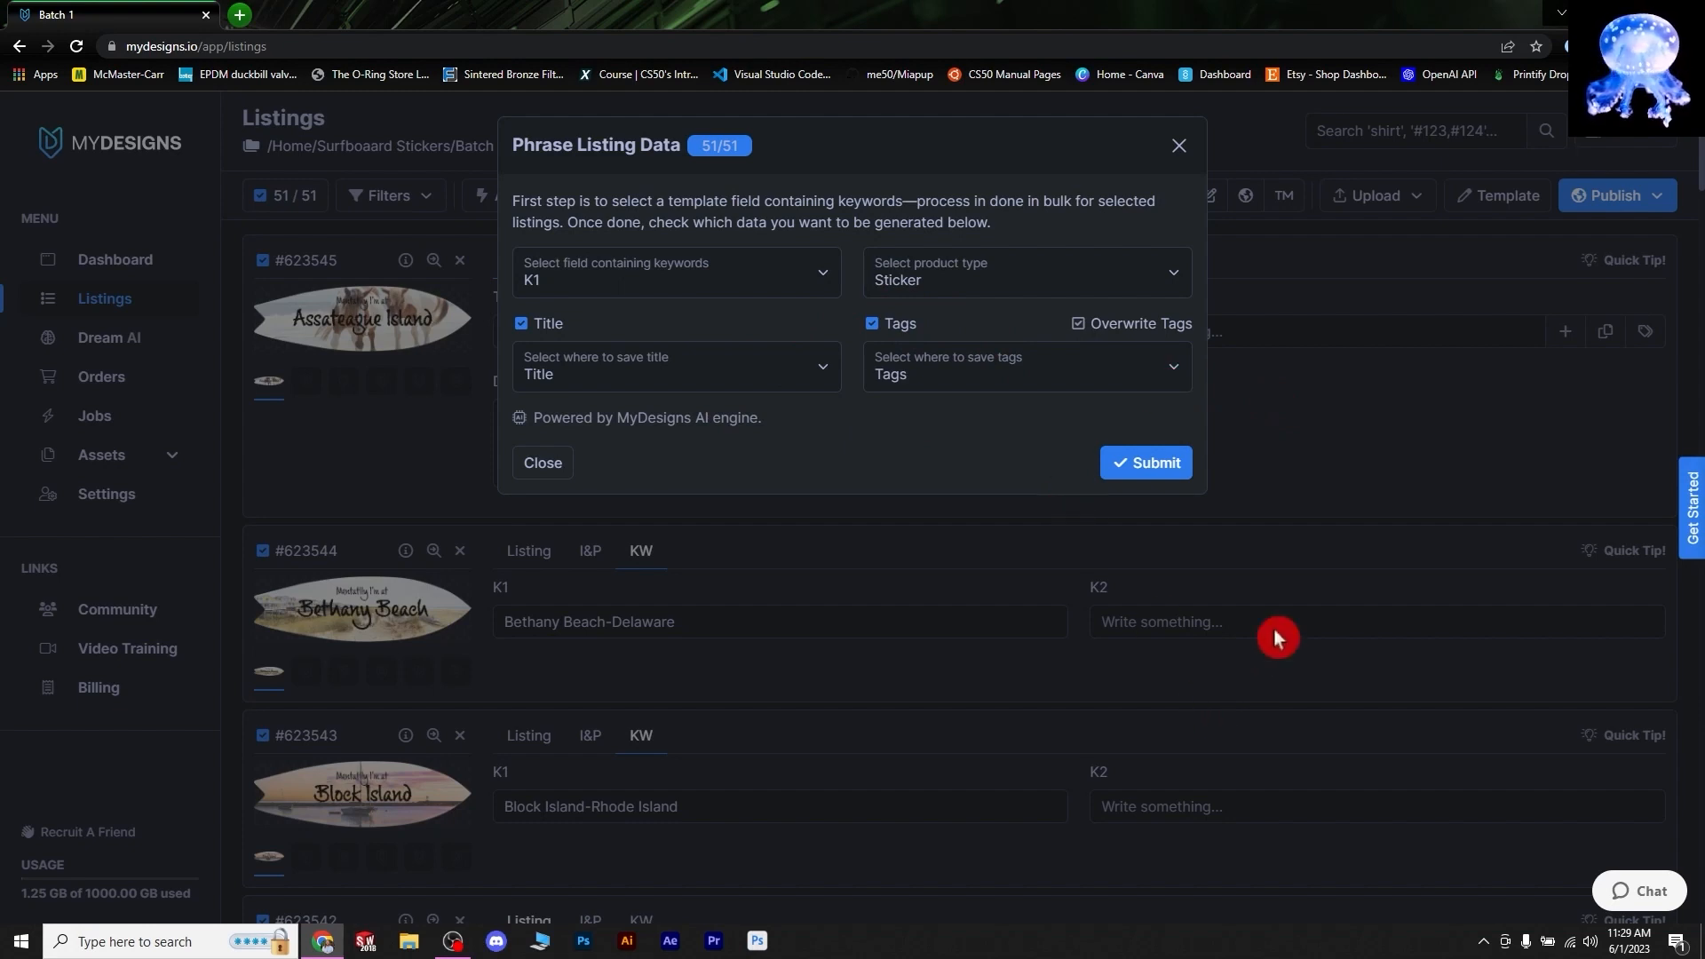
pyautogui.click(1079, 325)
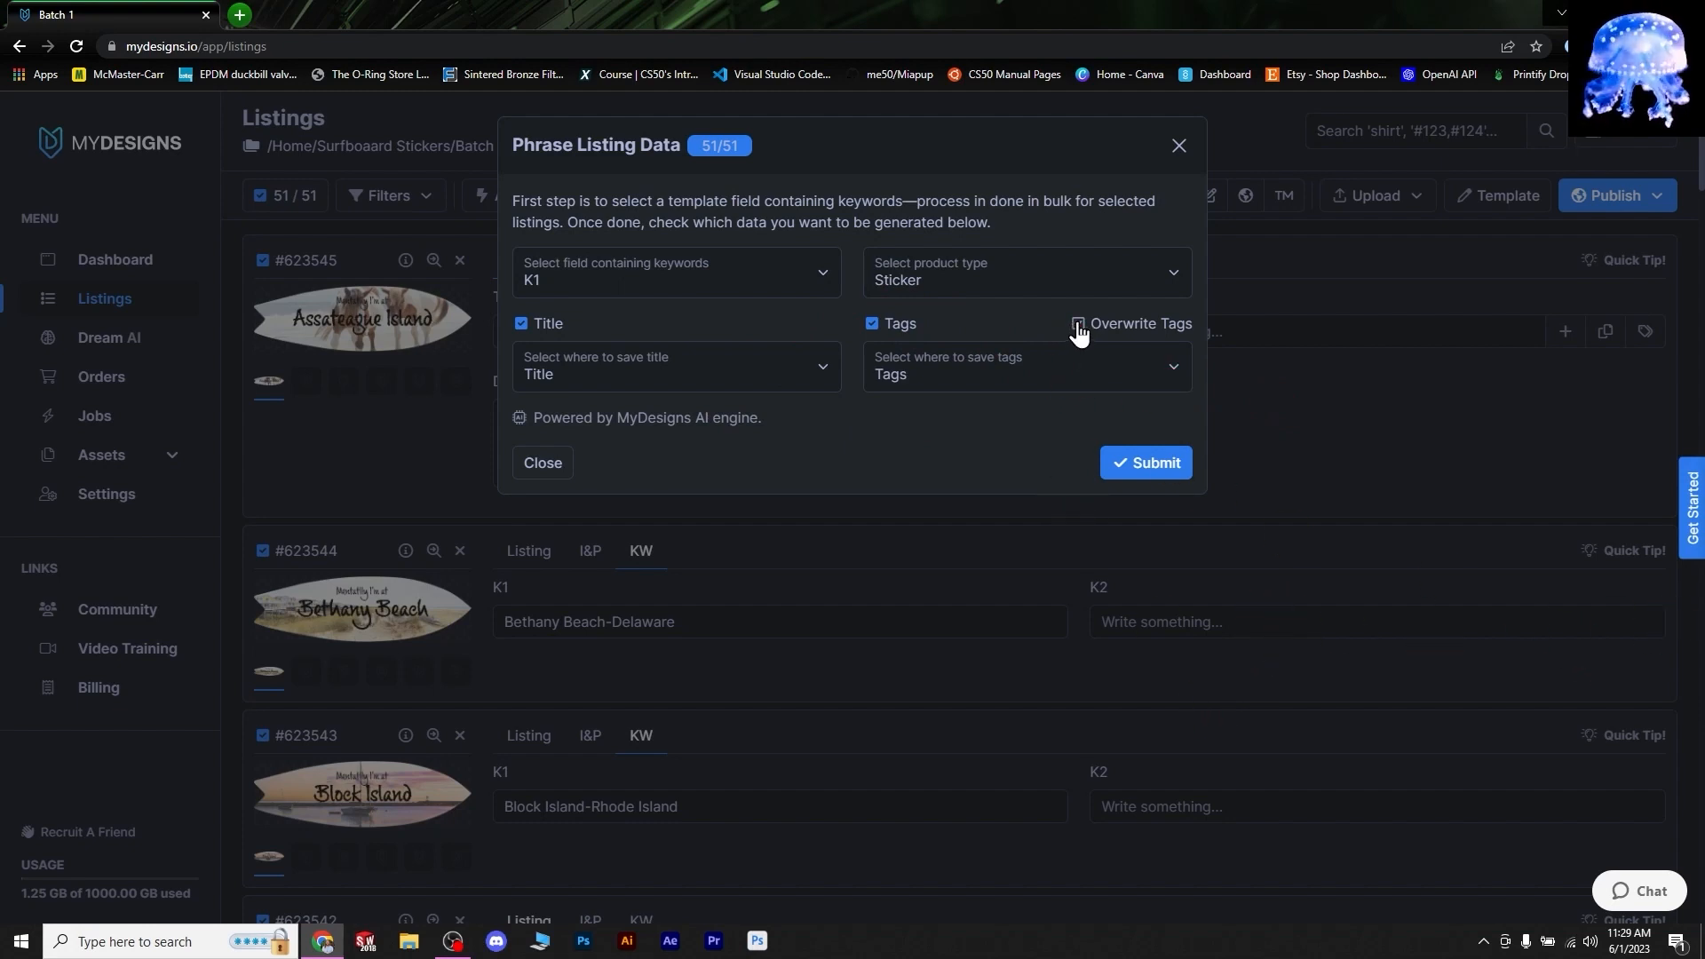
pyautogui.click(1078, 325)
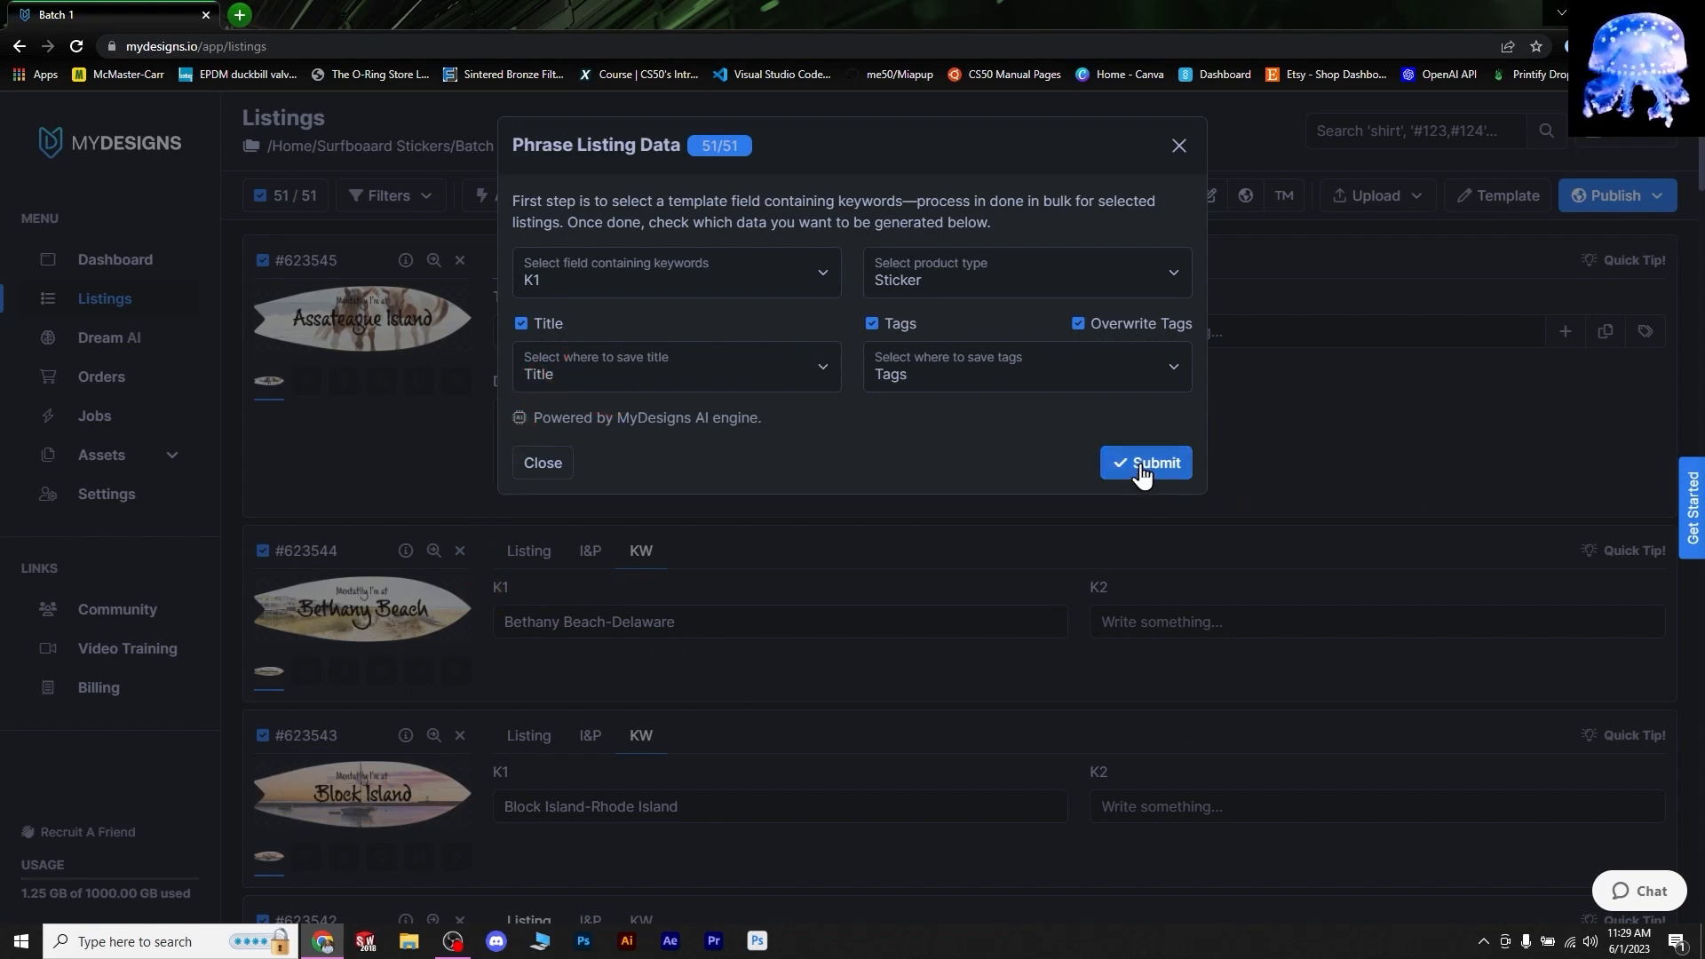
pyautogui.click(713, 169)
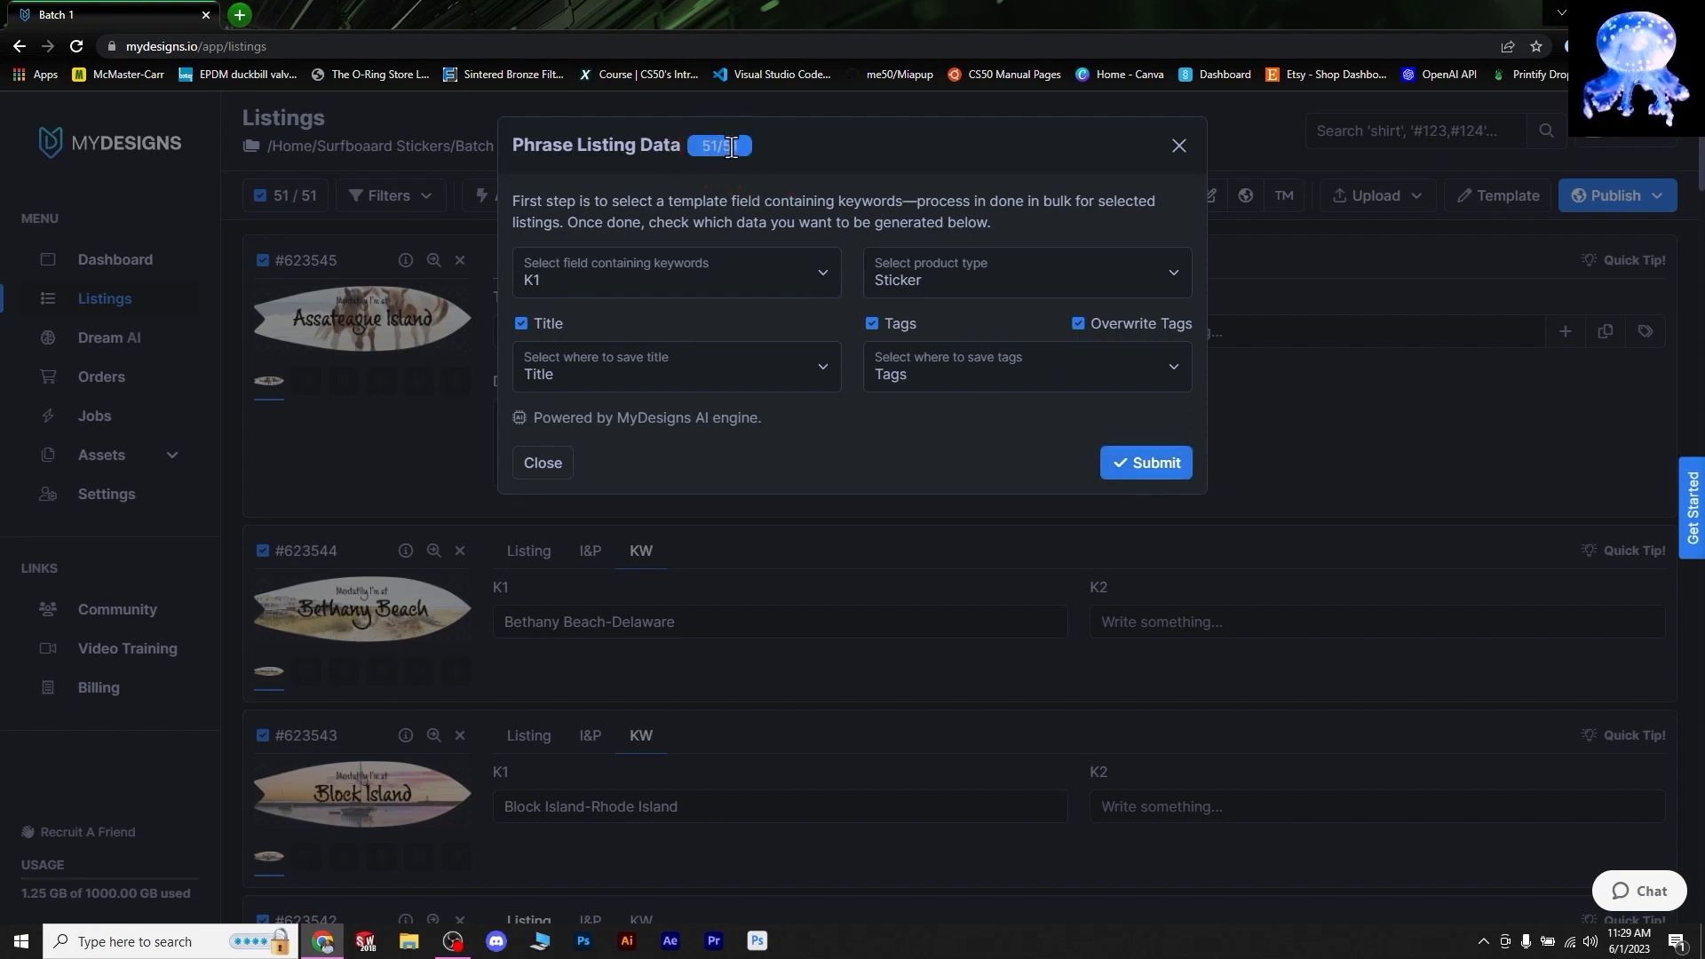
pyautogui.click(1143, 462)
# - Confirm phrasing all 51 listings and scroll down through the updated results
pyautogui.click(1019, 270)
pyautogui.scroll(-7, 1370, 643)
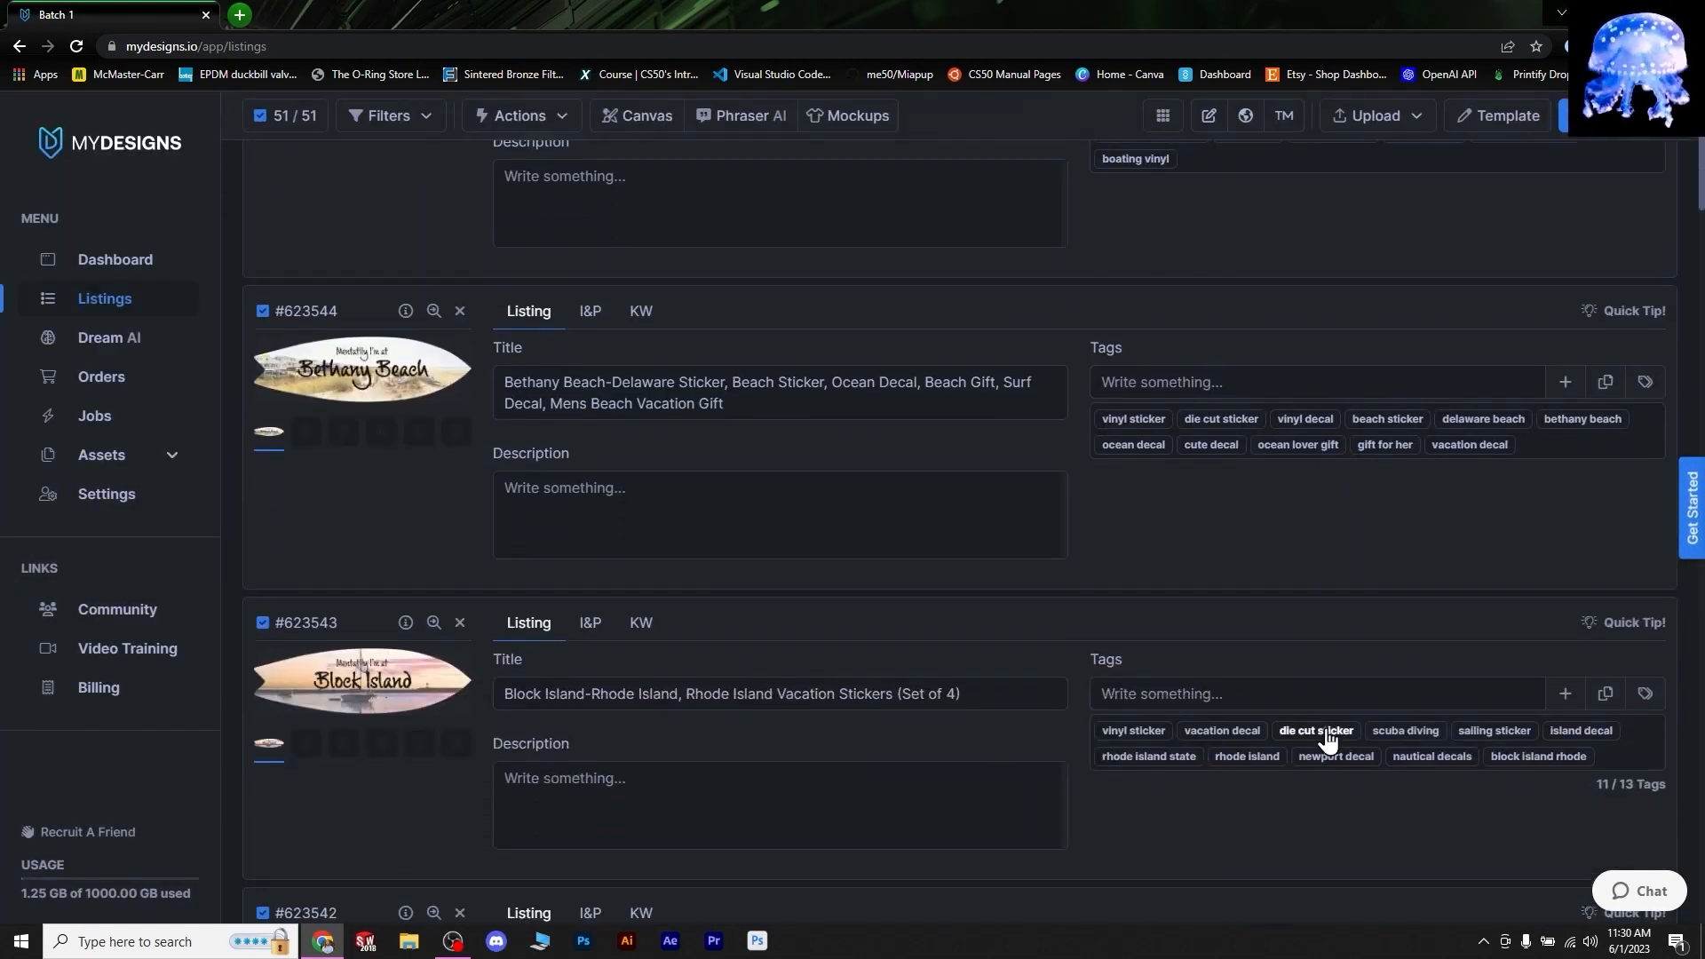
pyautogui.scroll(-8, 1203, 791)
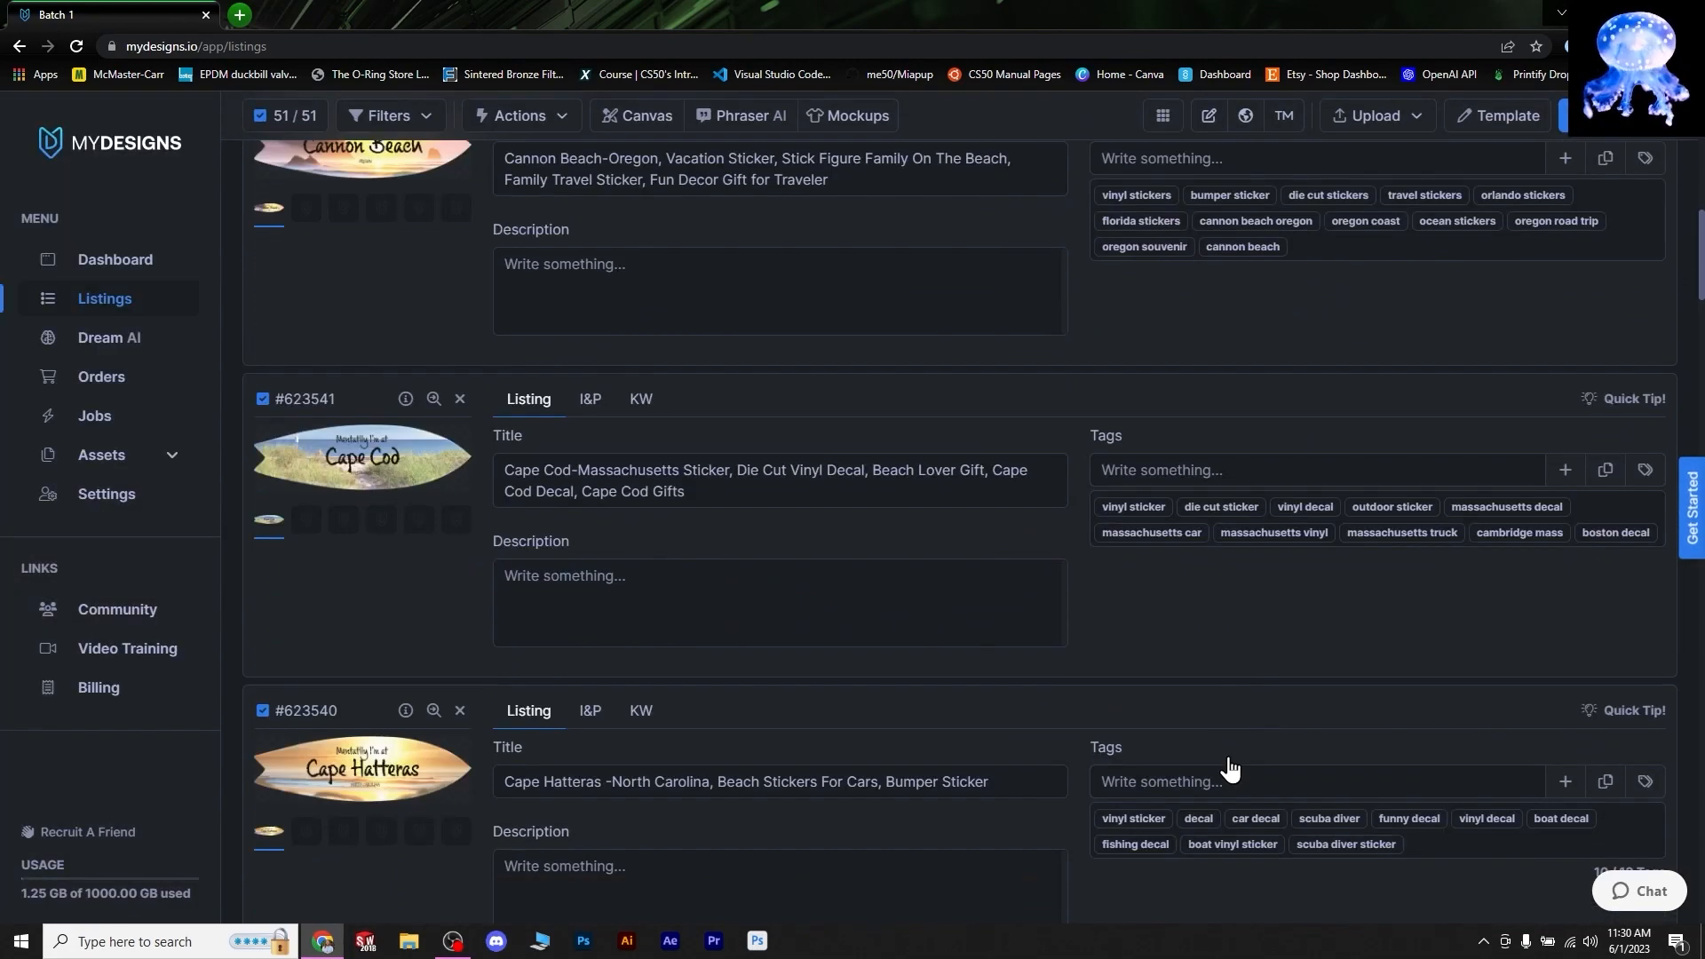
pyautogui.click(341, 519)
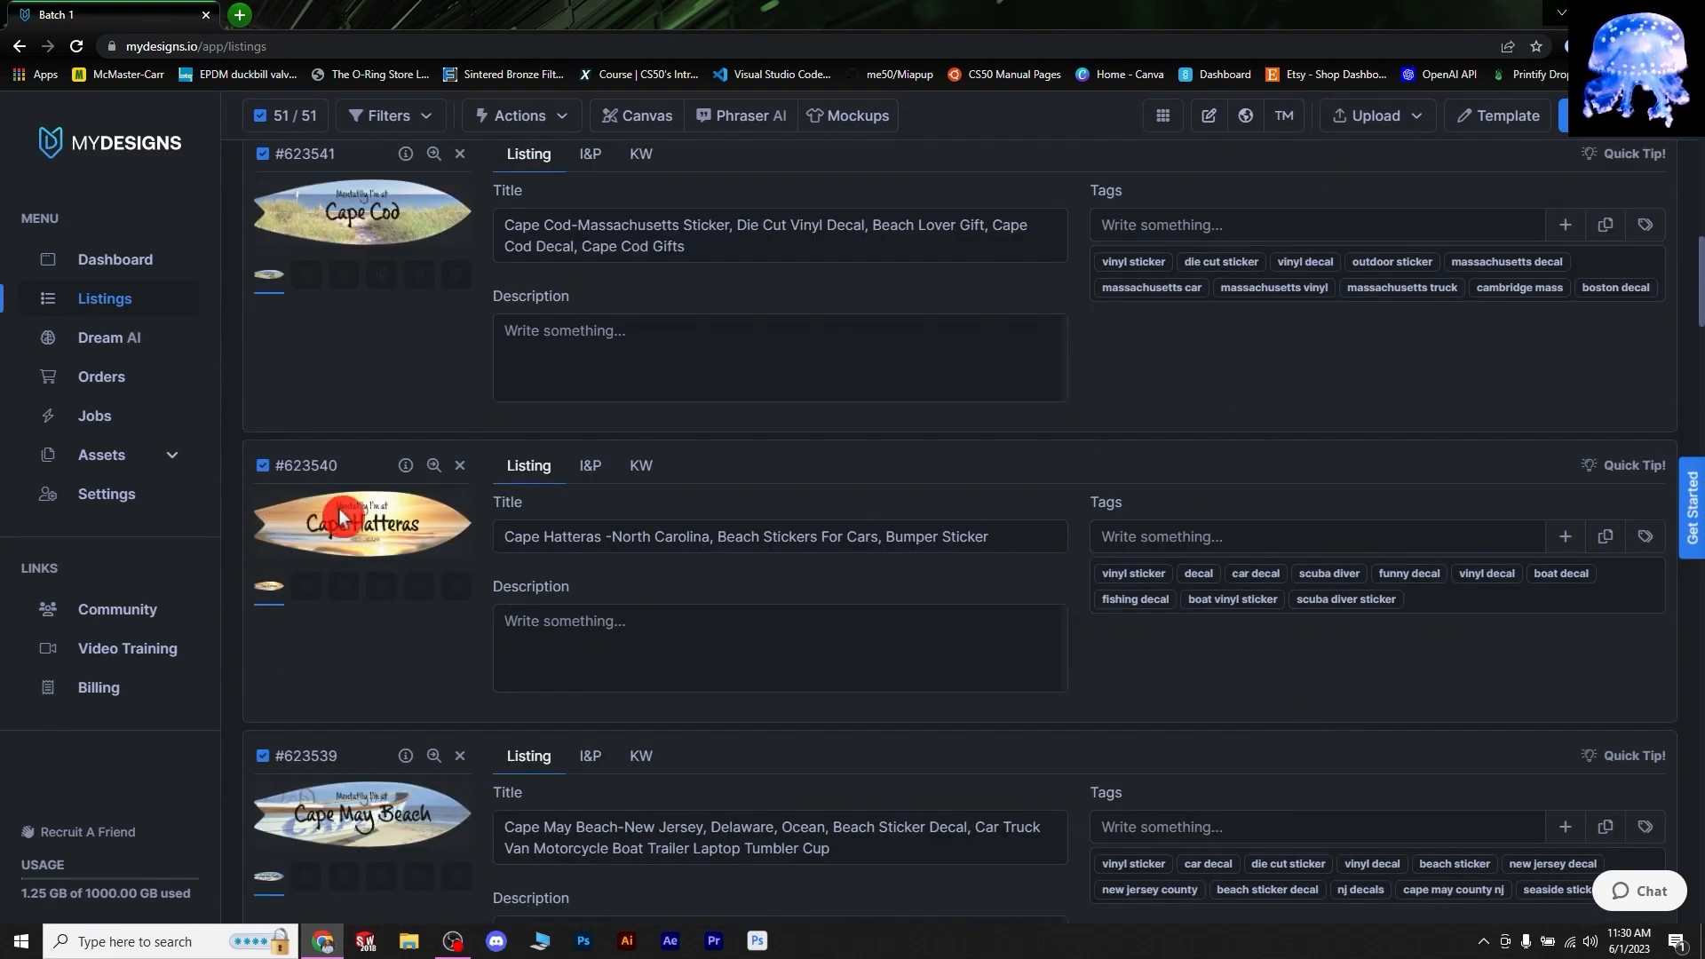
pyautogui.click(361, 842)
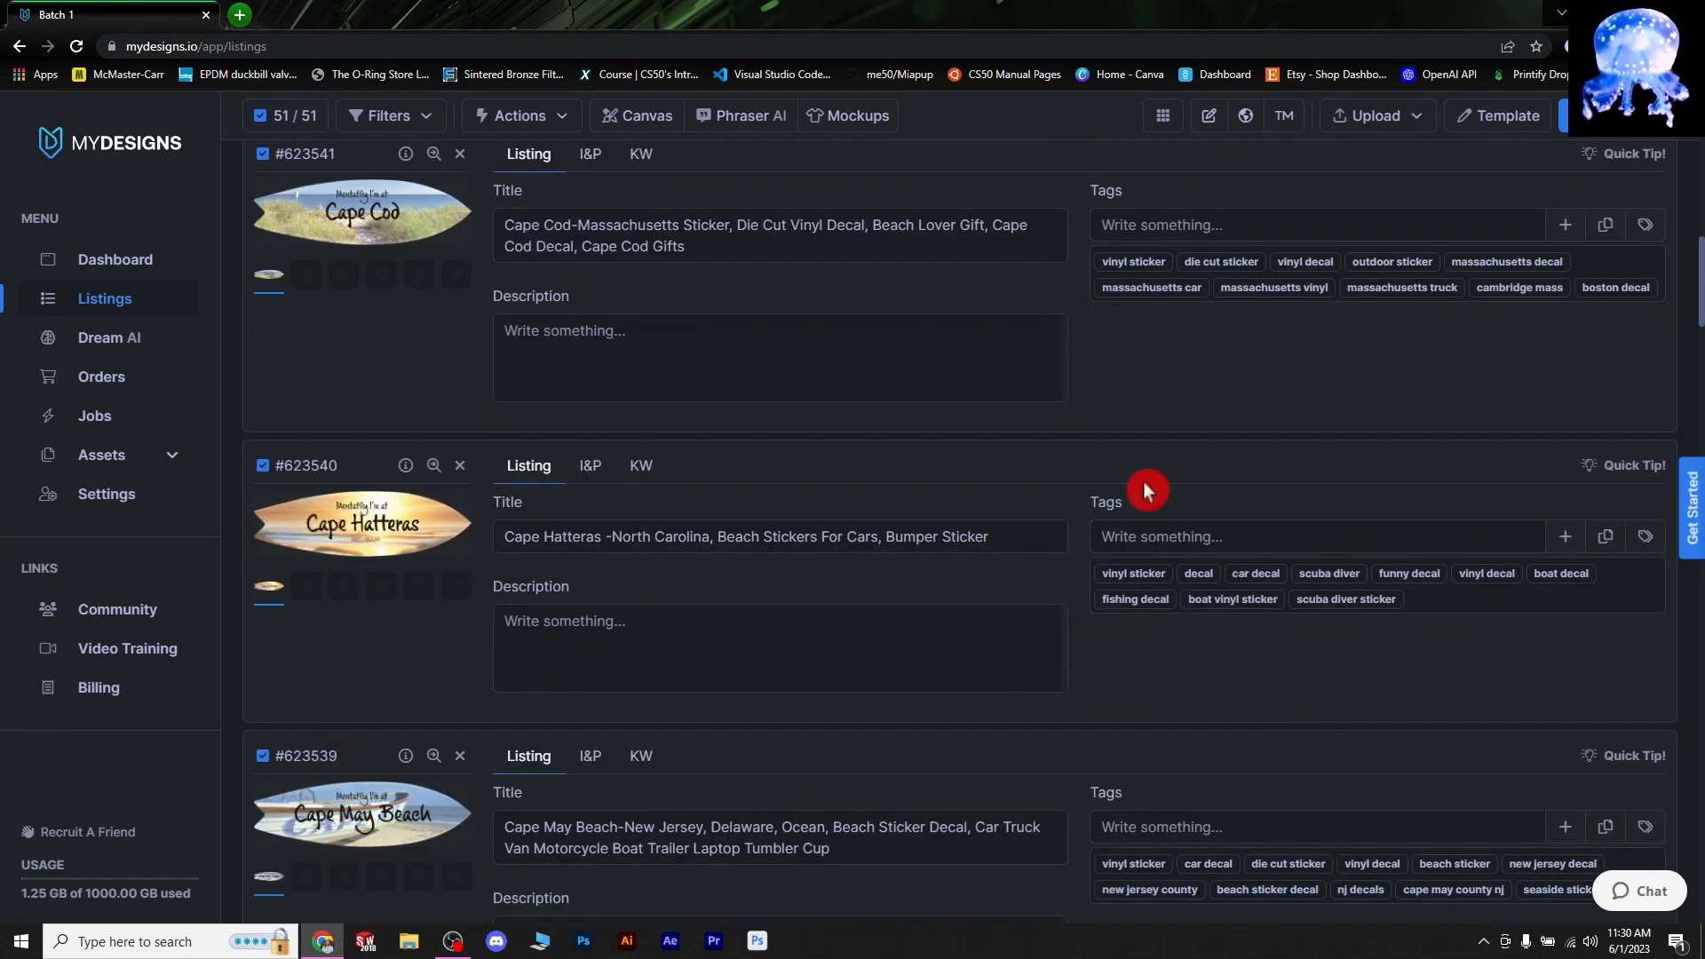
# - Review the generated titles and tags, including Assateague Island's and Bethany Beach's
pyautogui.scroll(15, 1203, 408)
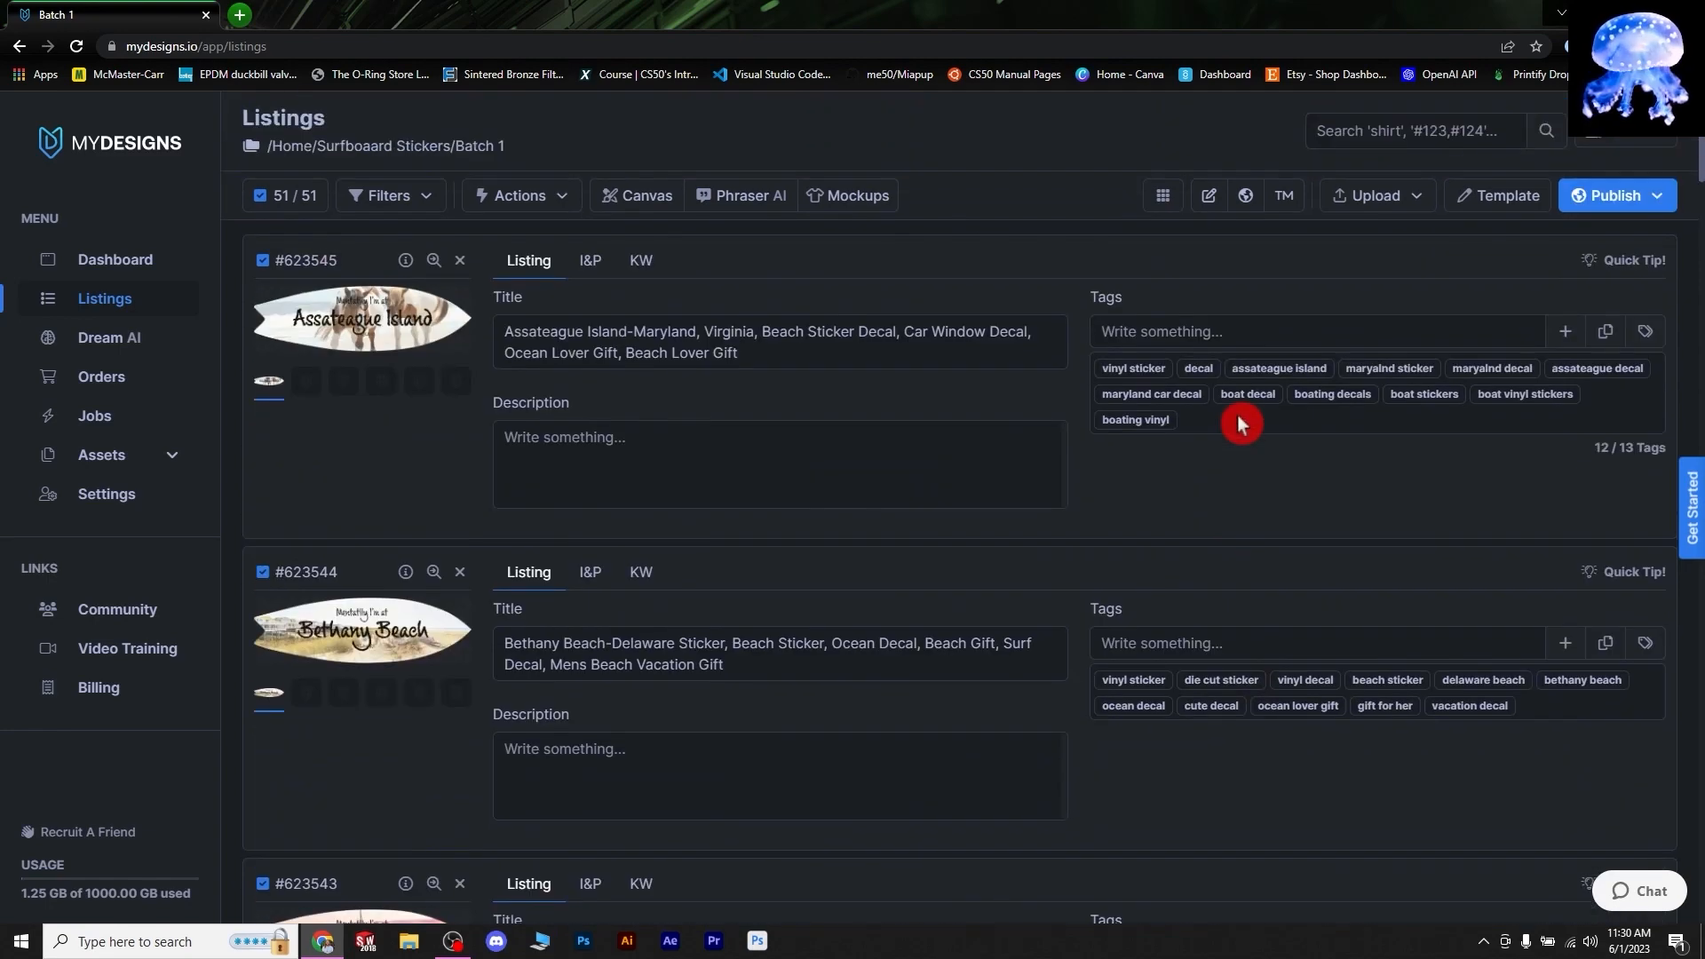
pyautogui.click(1246, 420)
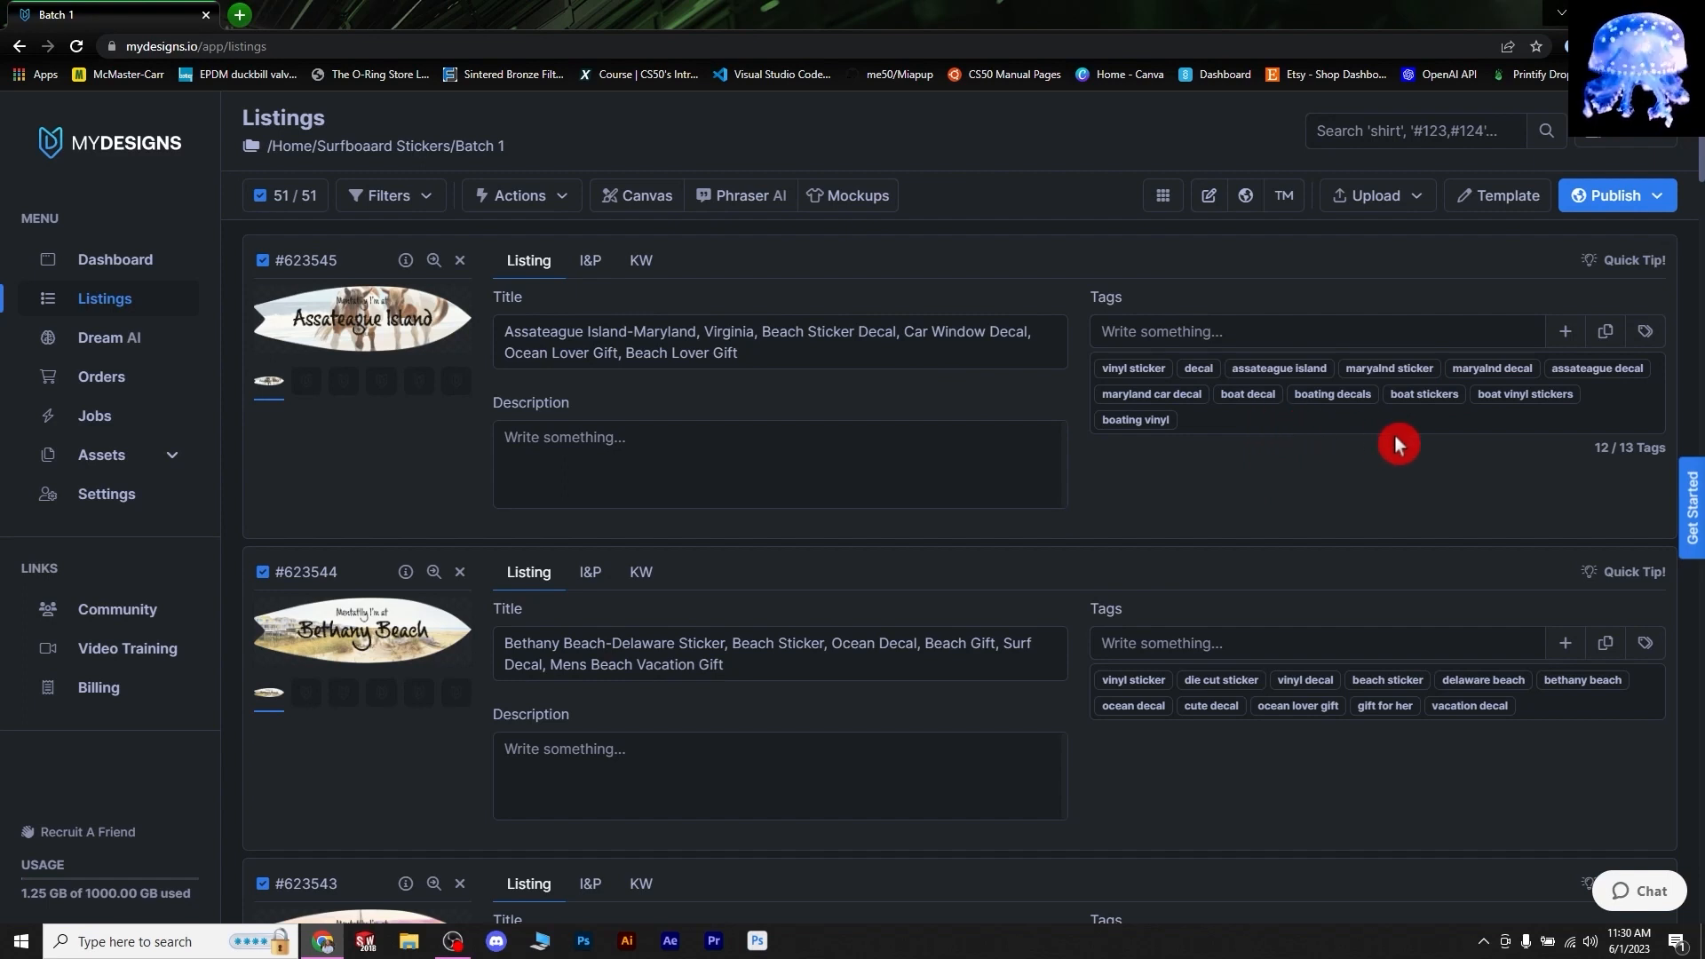
pyautogui.click(738, 243)
pyautogui.click(766, 679)
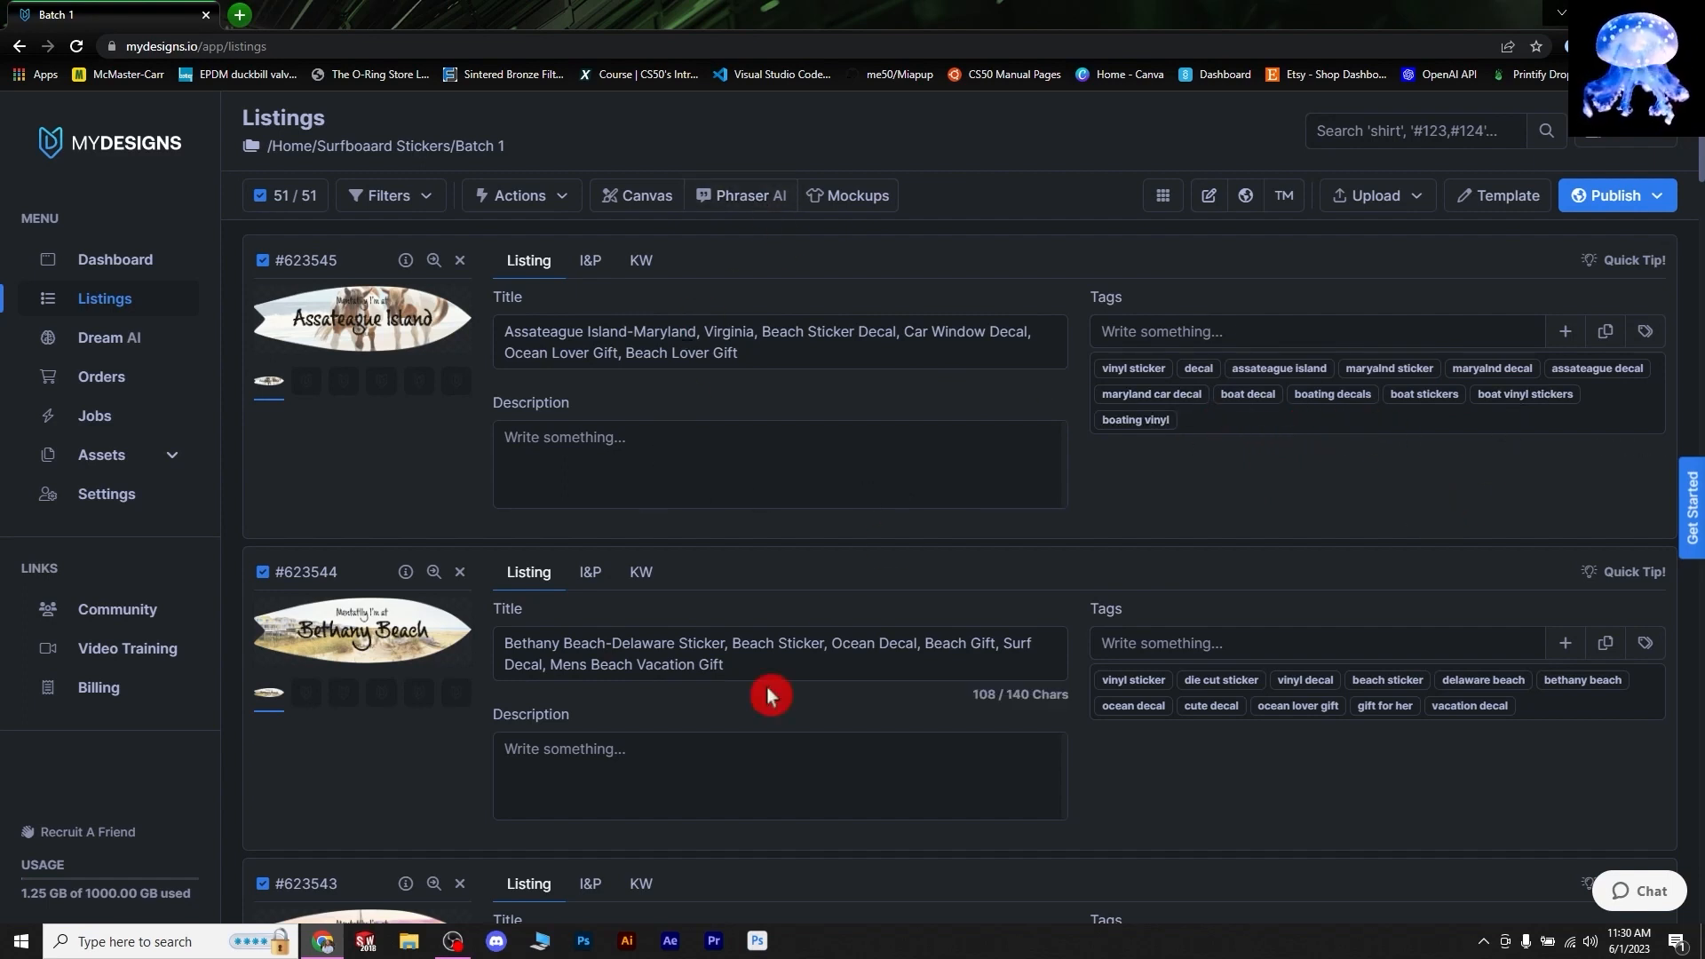
pyautogui.scroll(-2, 802, 677)
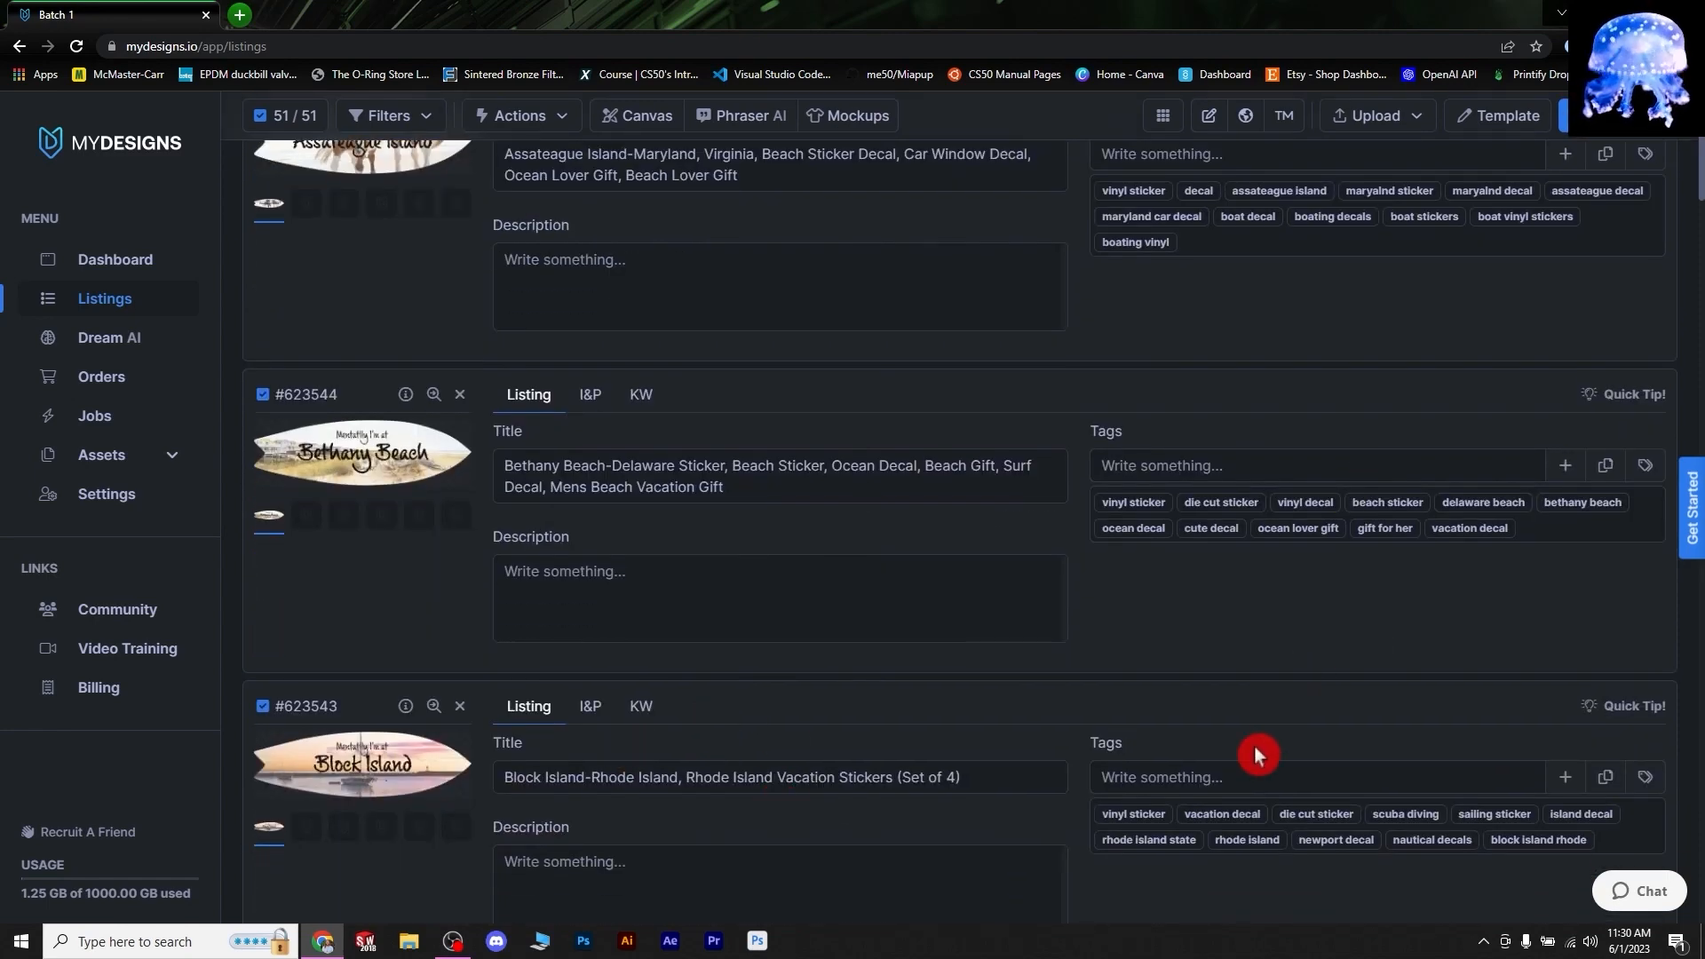
pyautogui.scroll(-2, 1016, 792)
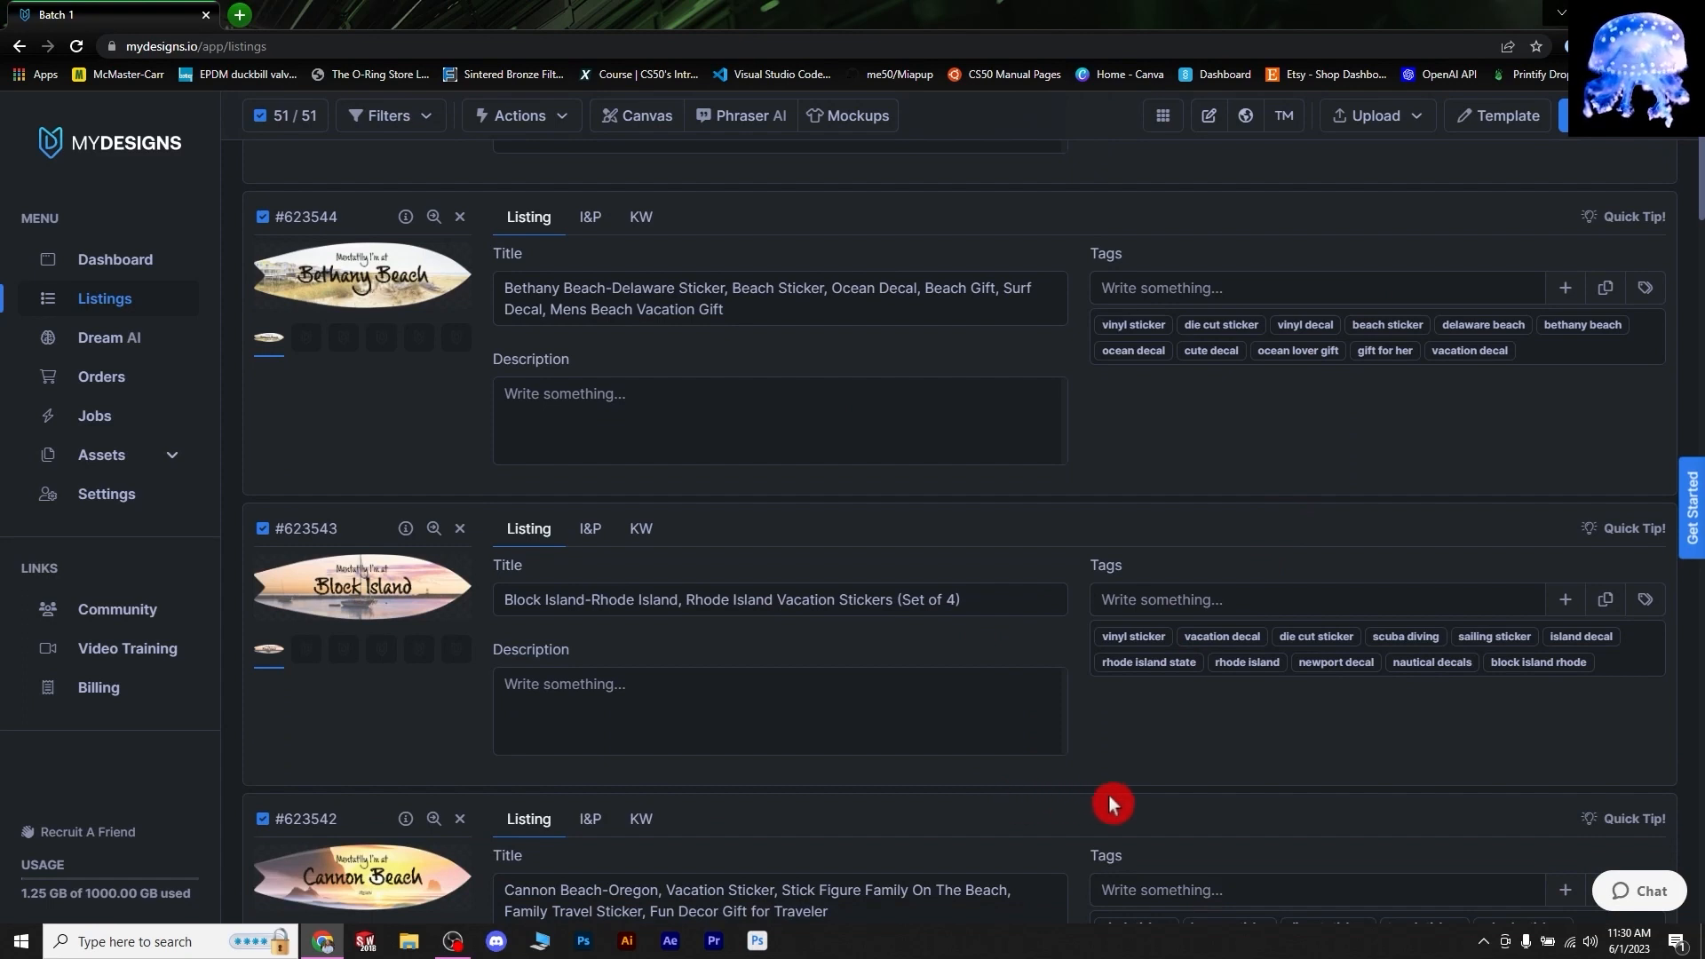
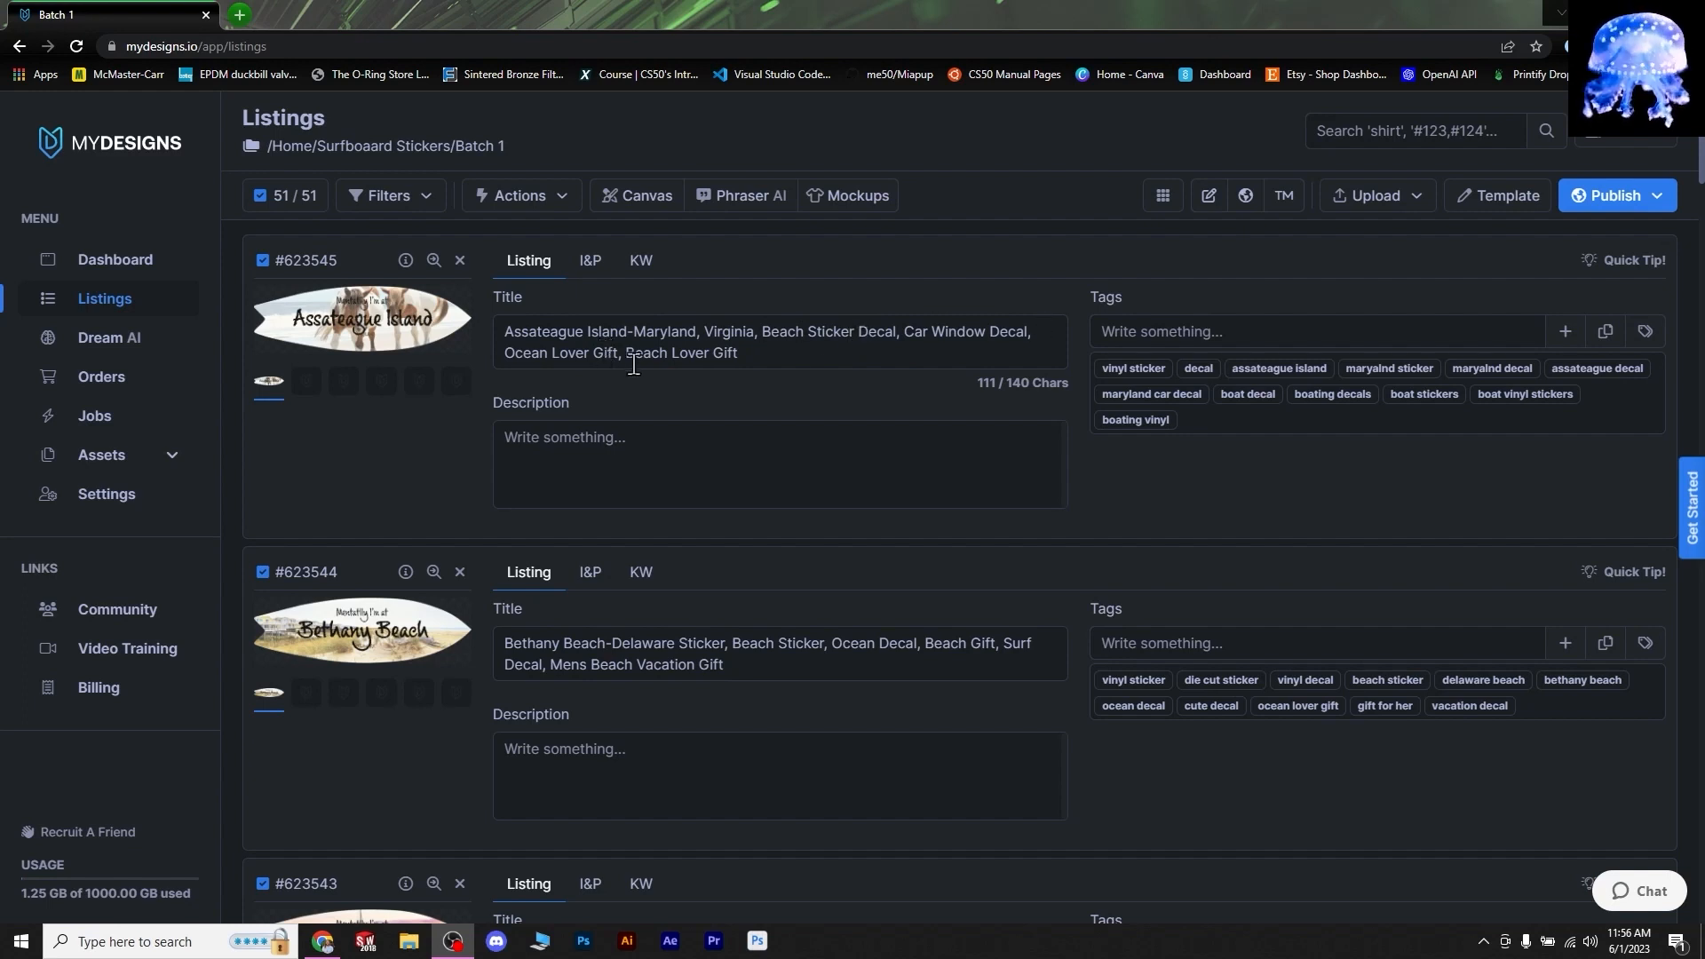
# - Click into the listing title and description fields, then bring up the Actions menu for the 51 selected listings
pyautogui.click(854, 427)
pyautogui.click(1171, 494)
pyautogui.click(746, 325)
pyautogui.click(520, 196)
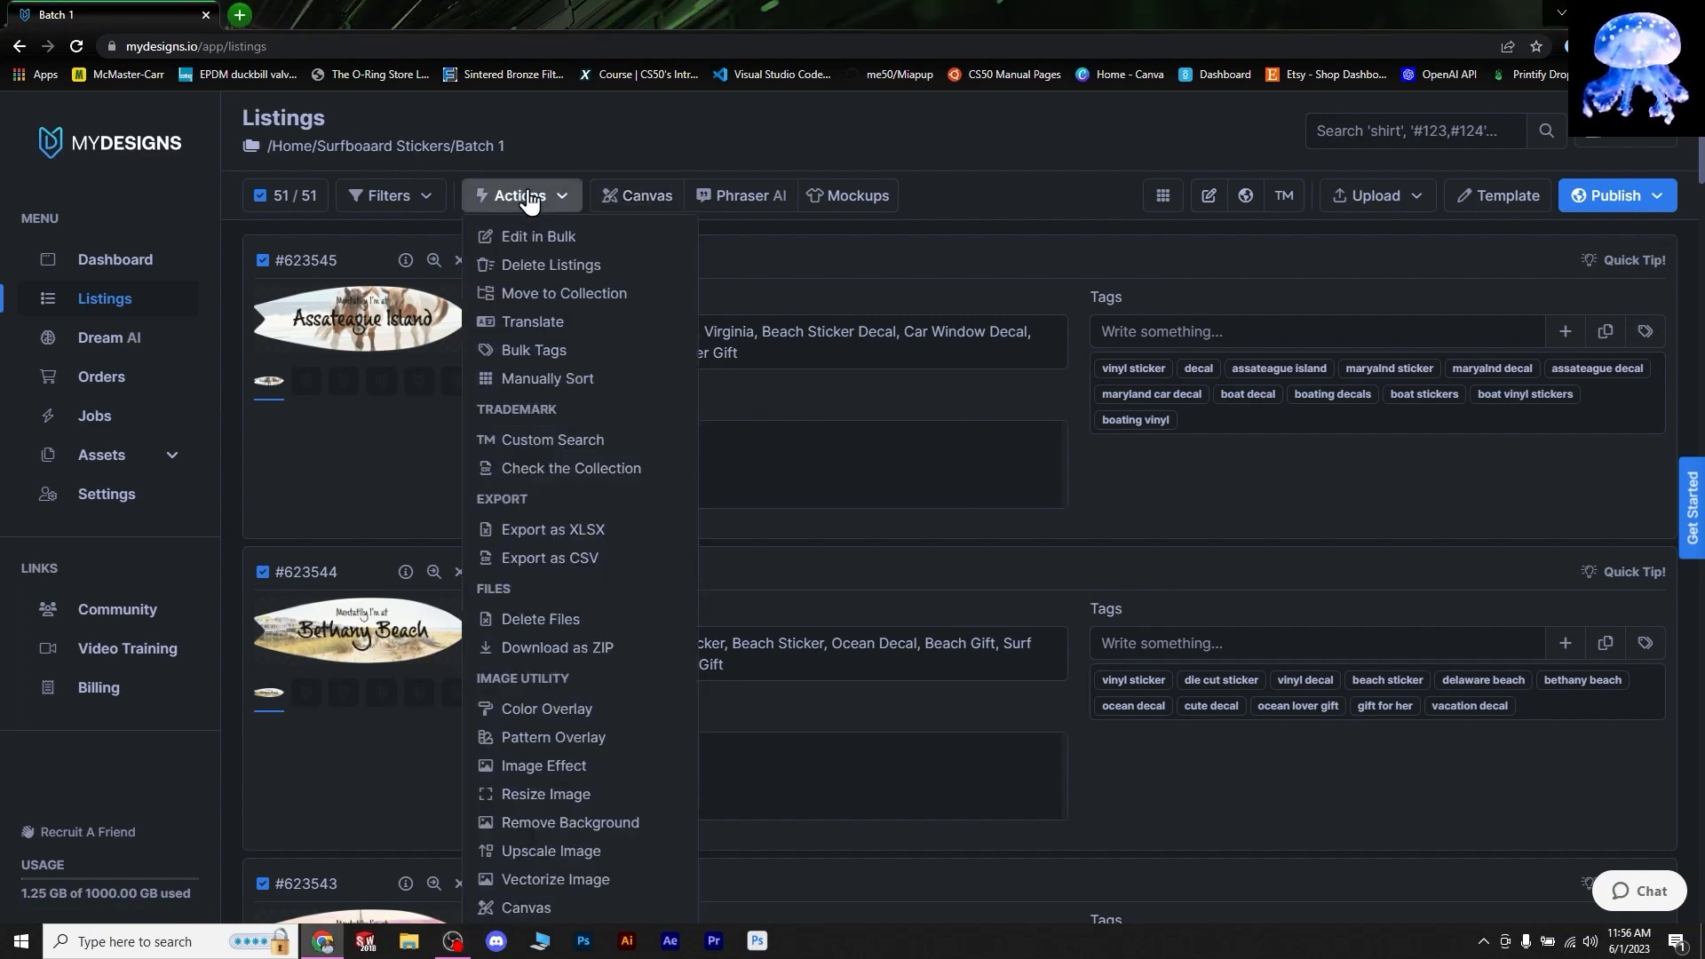
# - Bulk-clear the Title field on all 51 selected listings
pyautogui.click(568, 235)
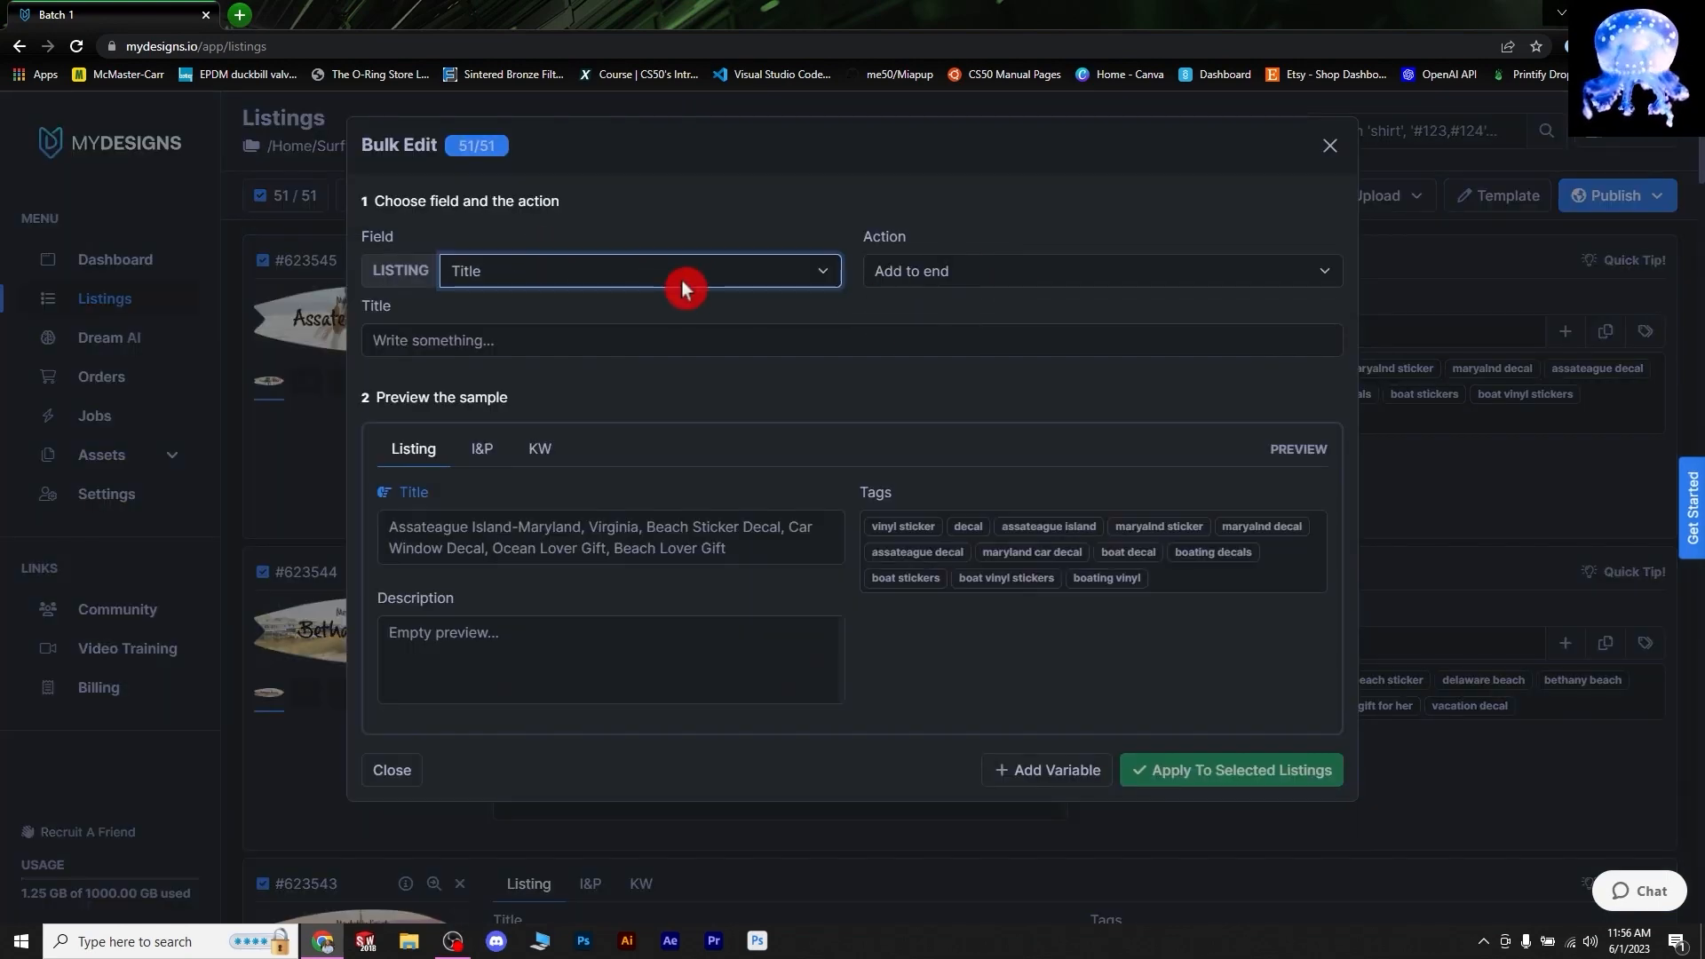
pyautogui.click(819, 277)
pyautogui.click(1020, 275)
pyautogui.click(1019, 276)
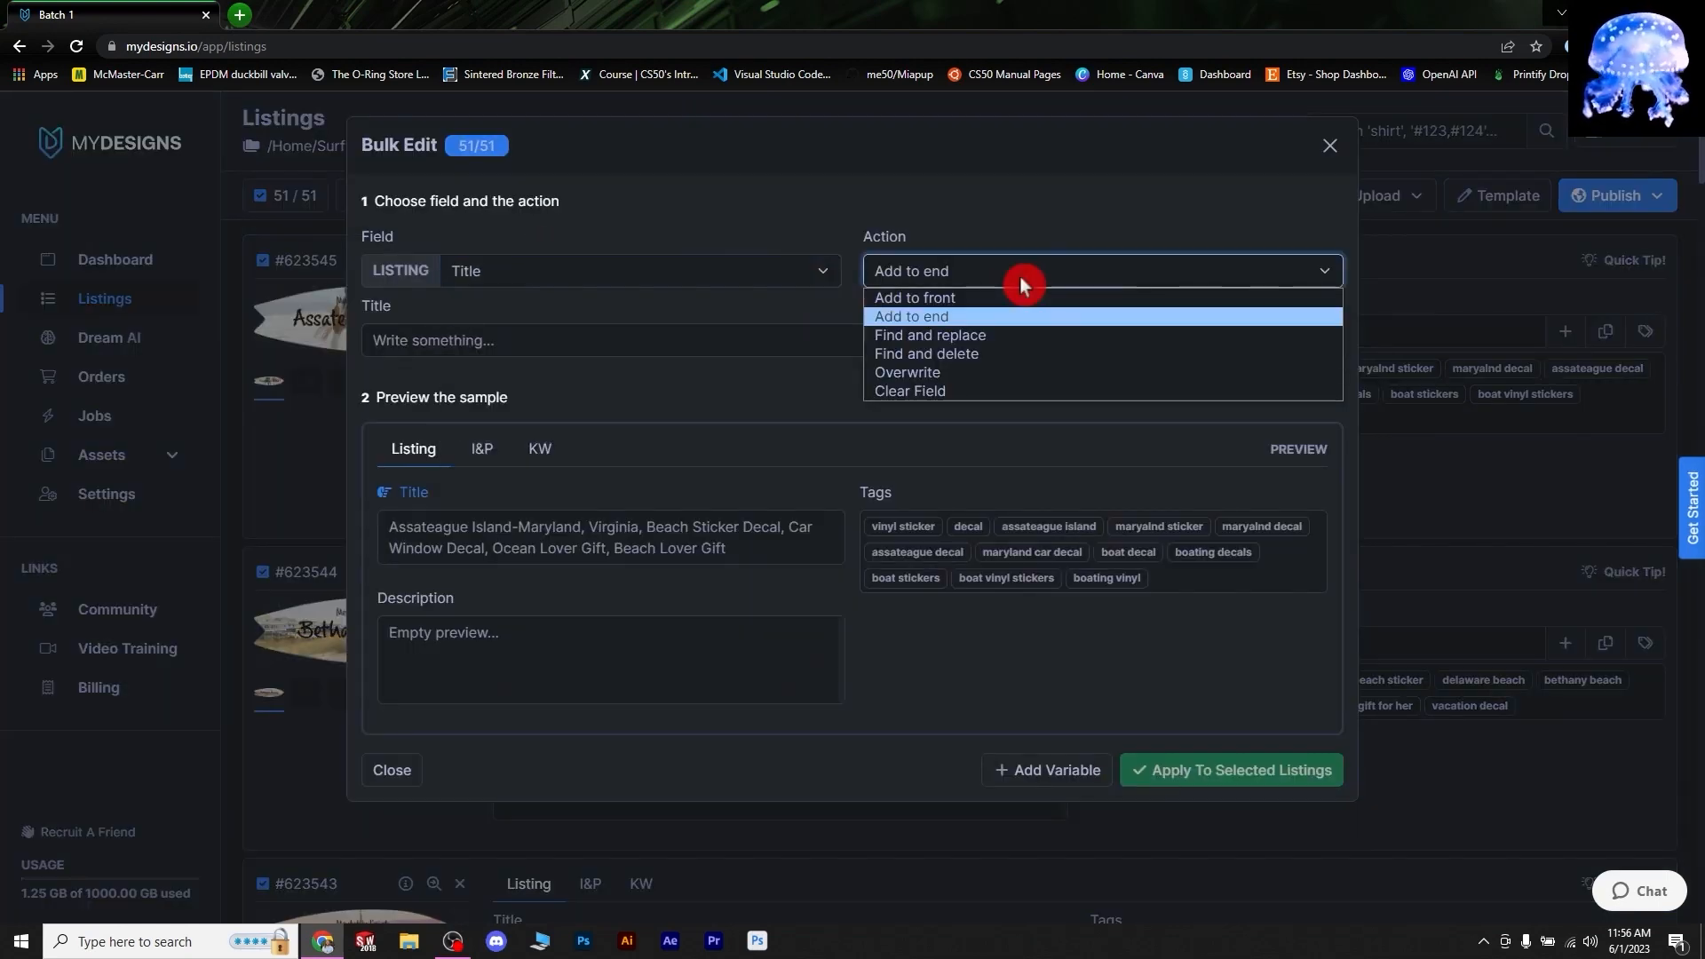
pyautogui.click(967, 393)
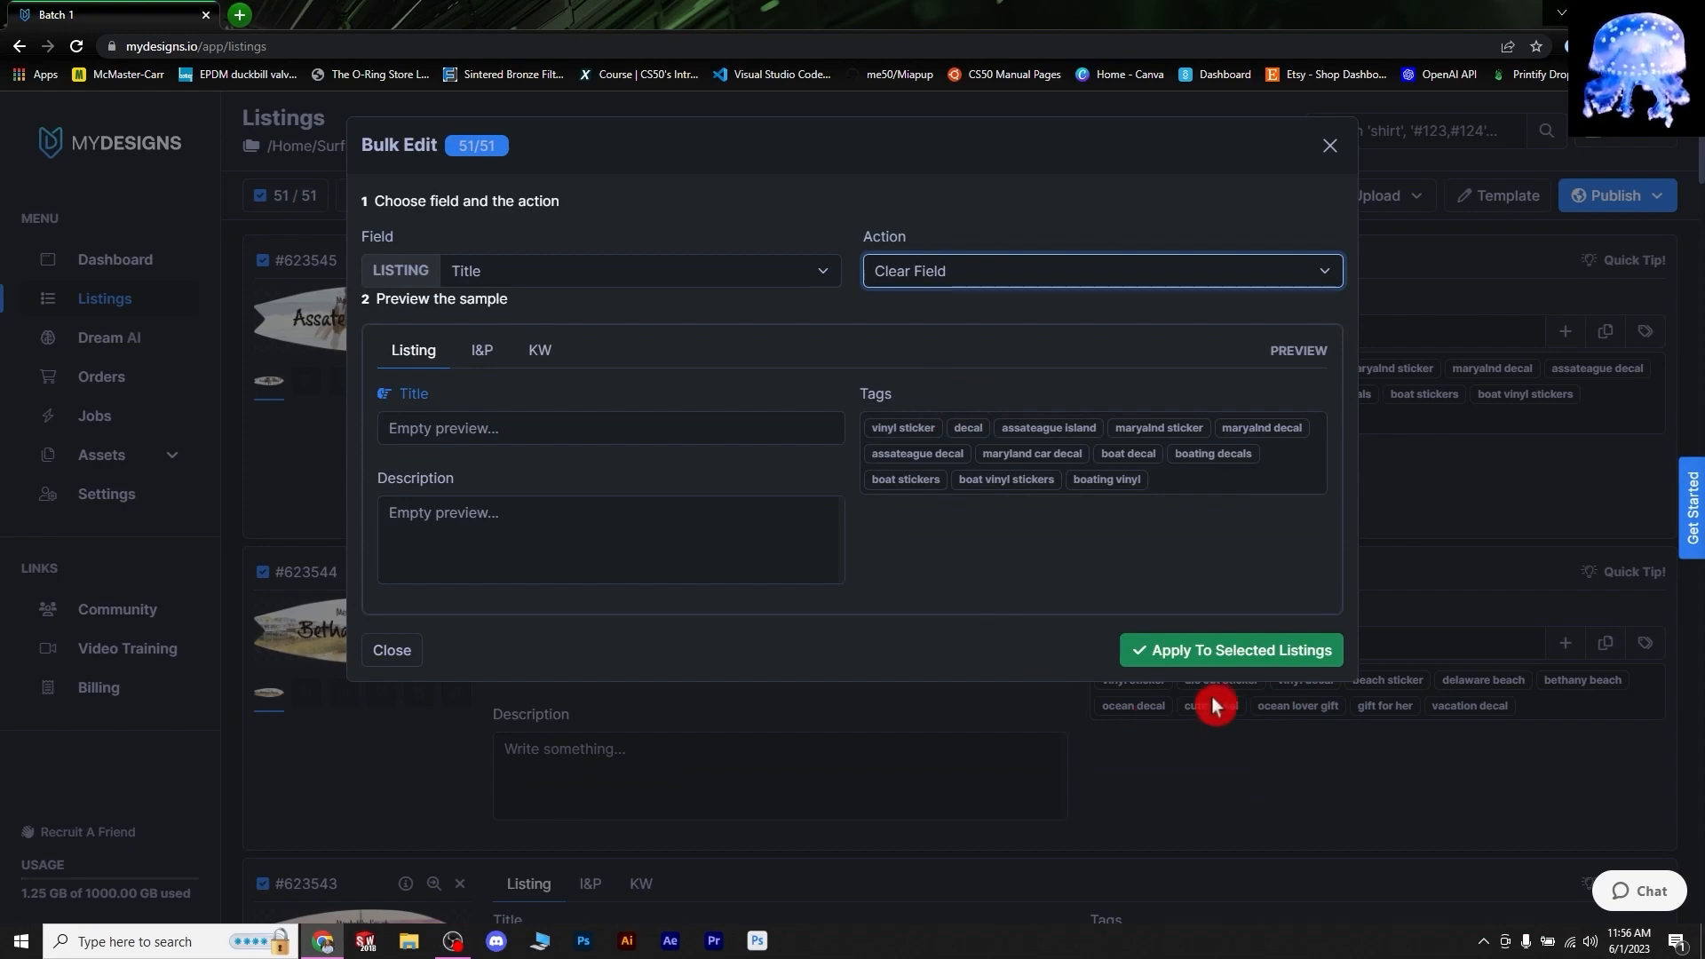
pyautogui.click(1184, 658)
pyautogui.click(1038, 244)
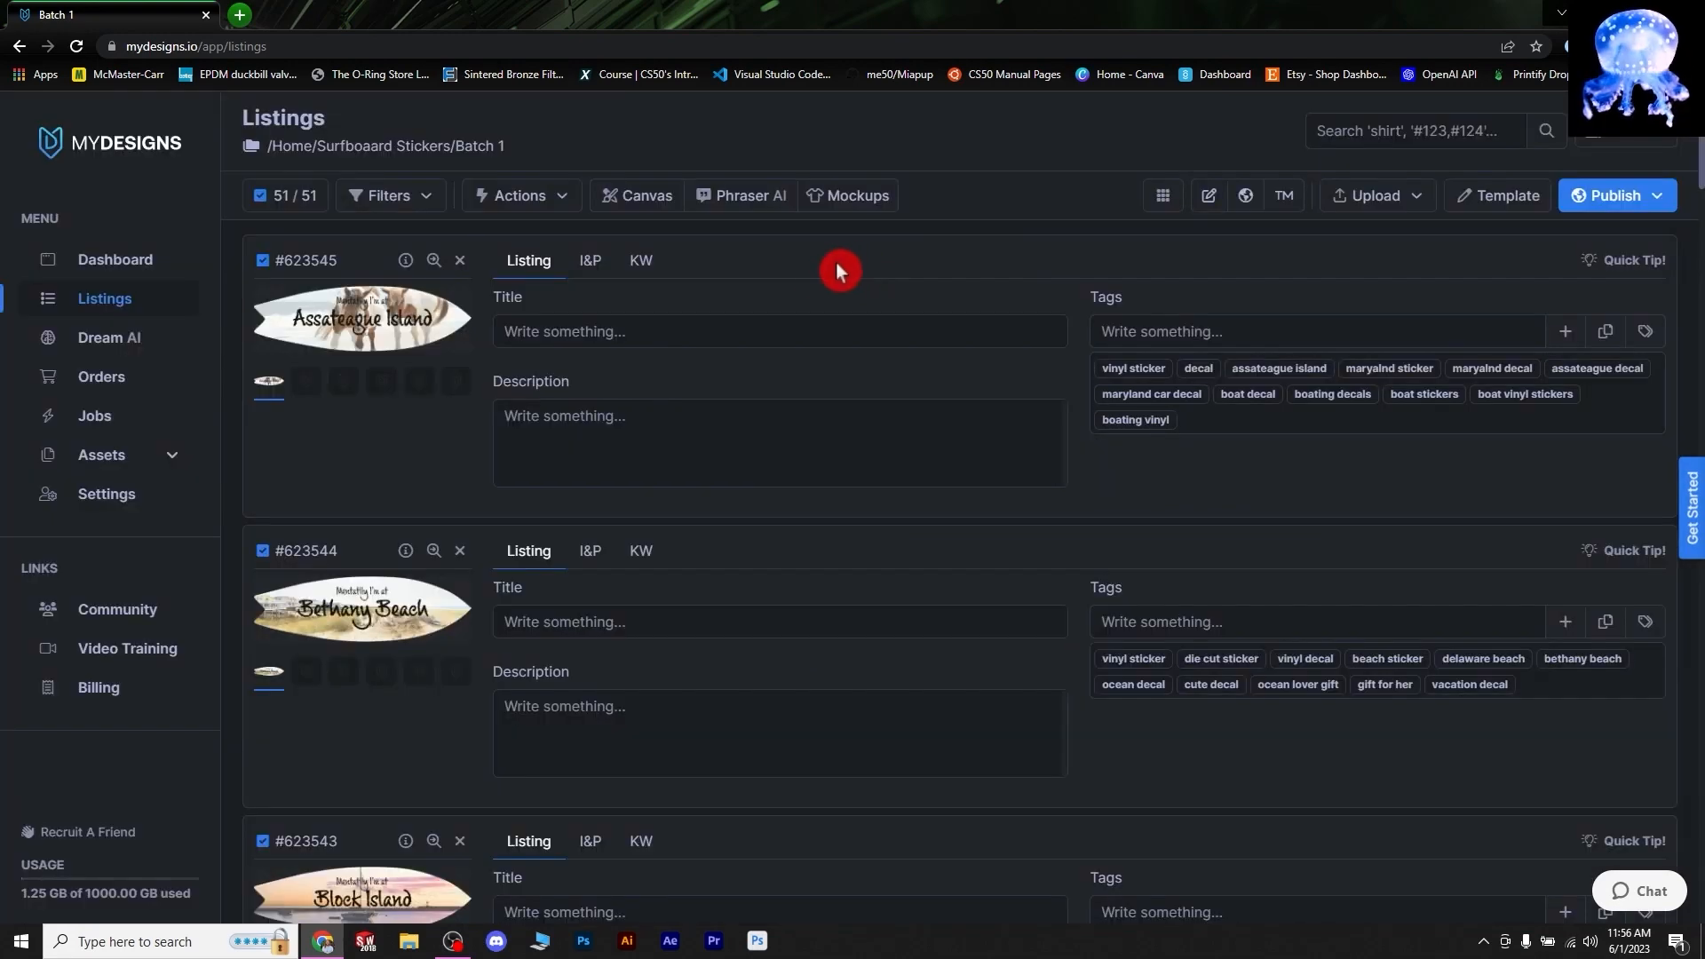
# - Bulk-prepend '[kw.k1] Sticker, Fridge Magnet, Surfboard Shaped Sticker' to all 51 titles and confirm
pyautogui.click(524, 204)
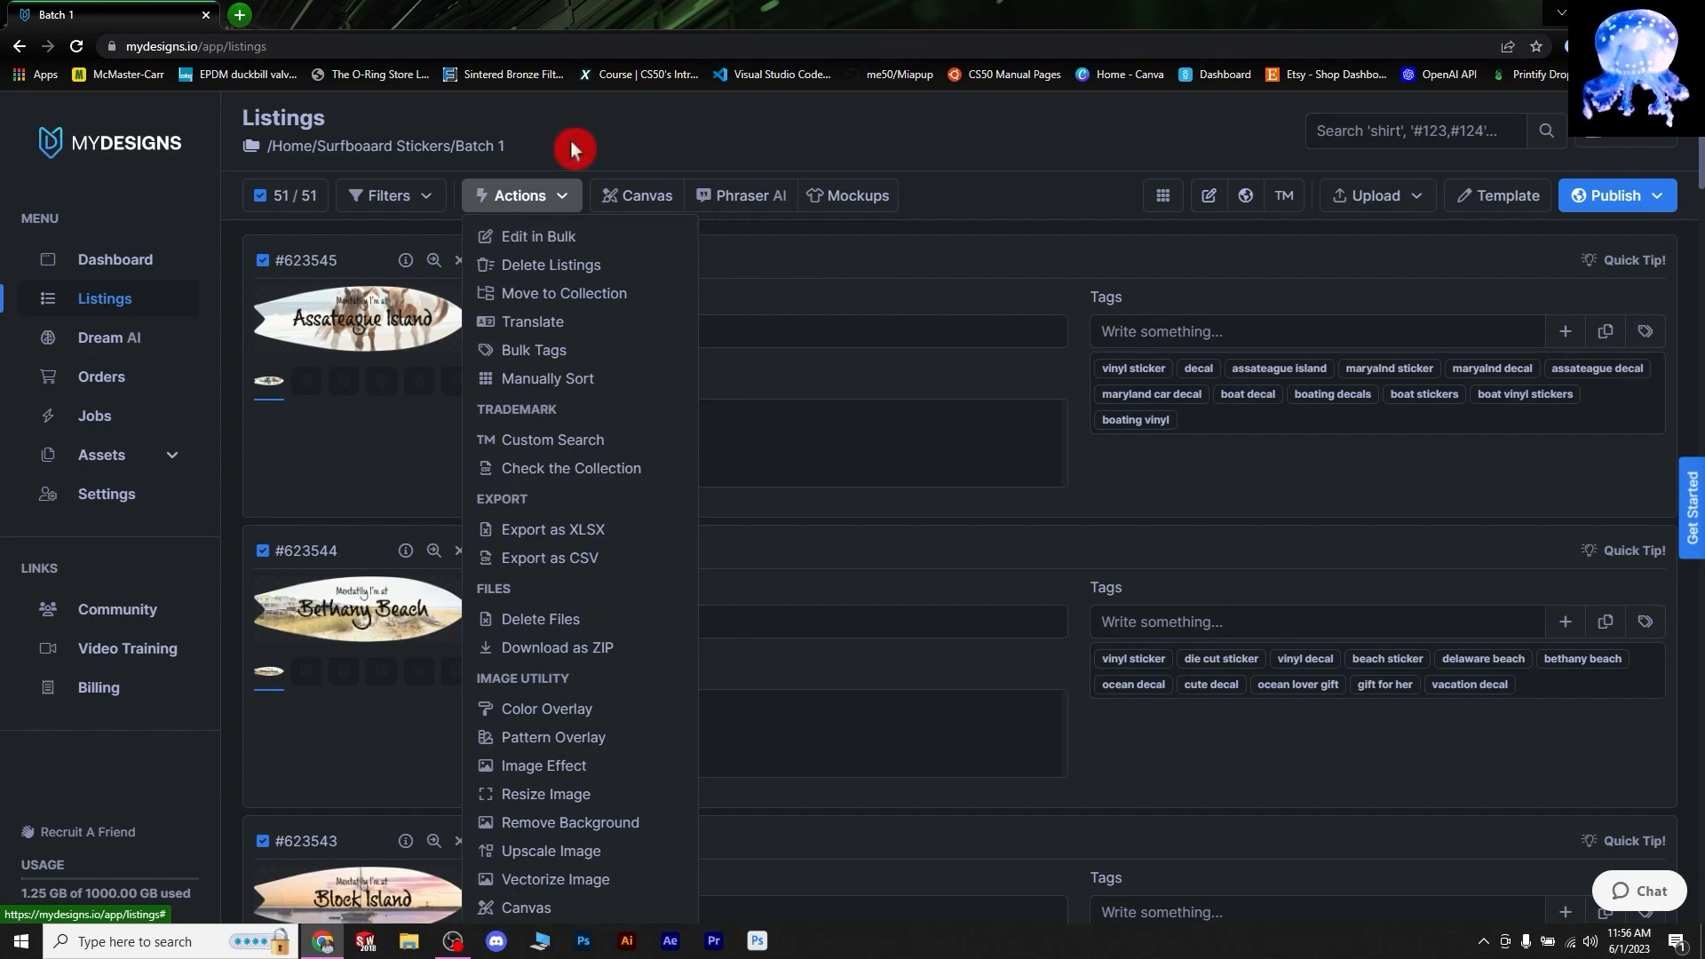
pyautogui.click(534, 240)
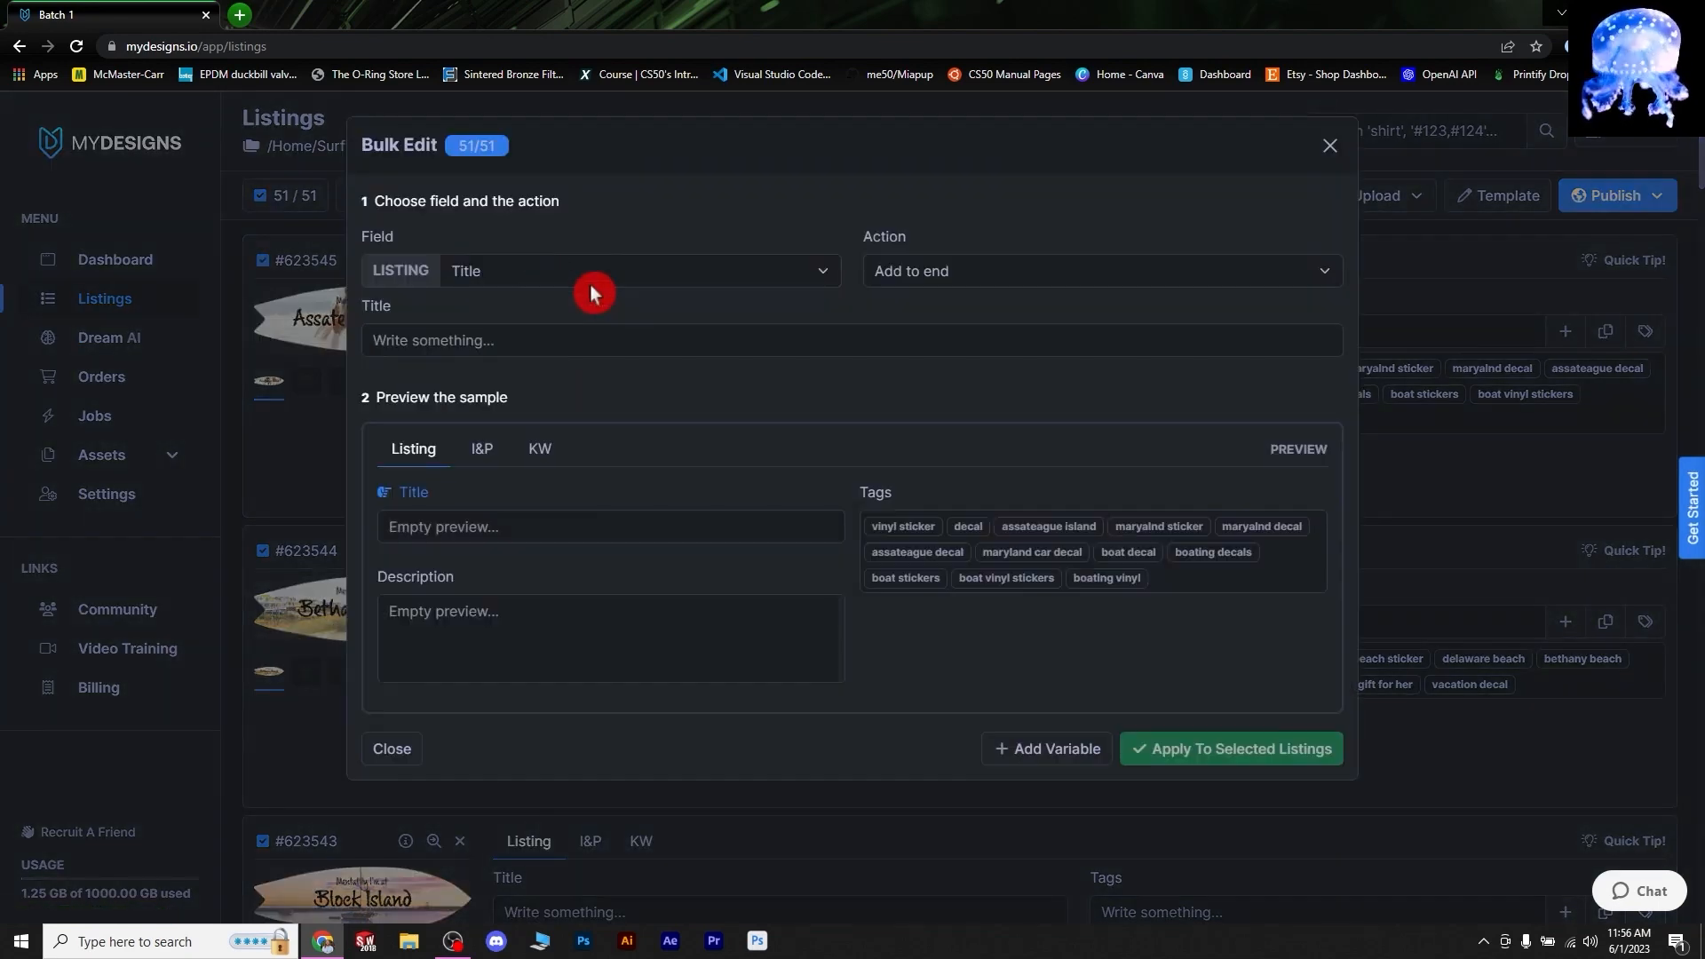
pyautogui.click(1130, 262)
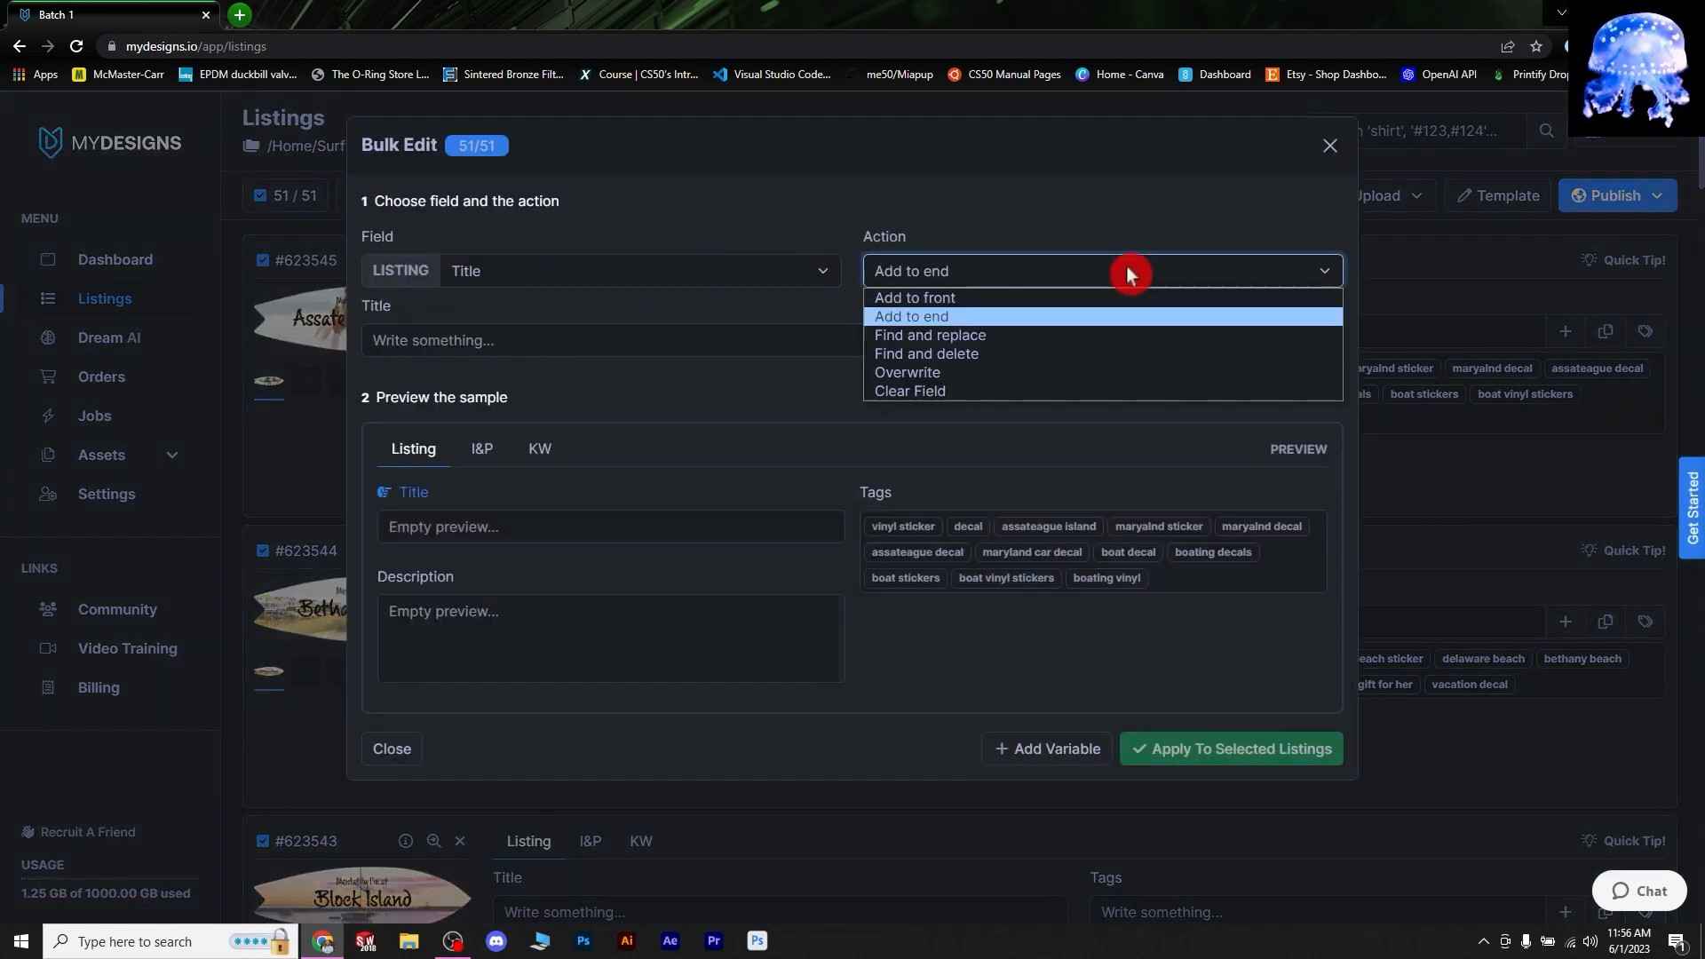
pyautogui.click(920, 300)
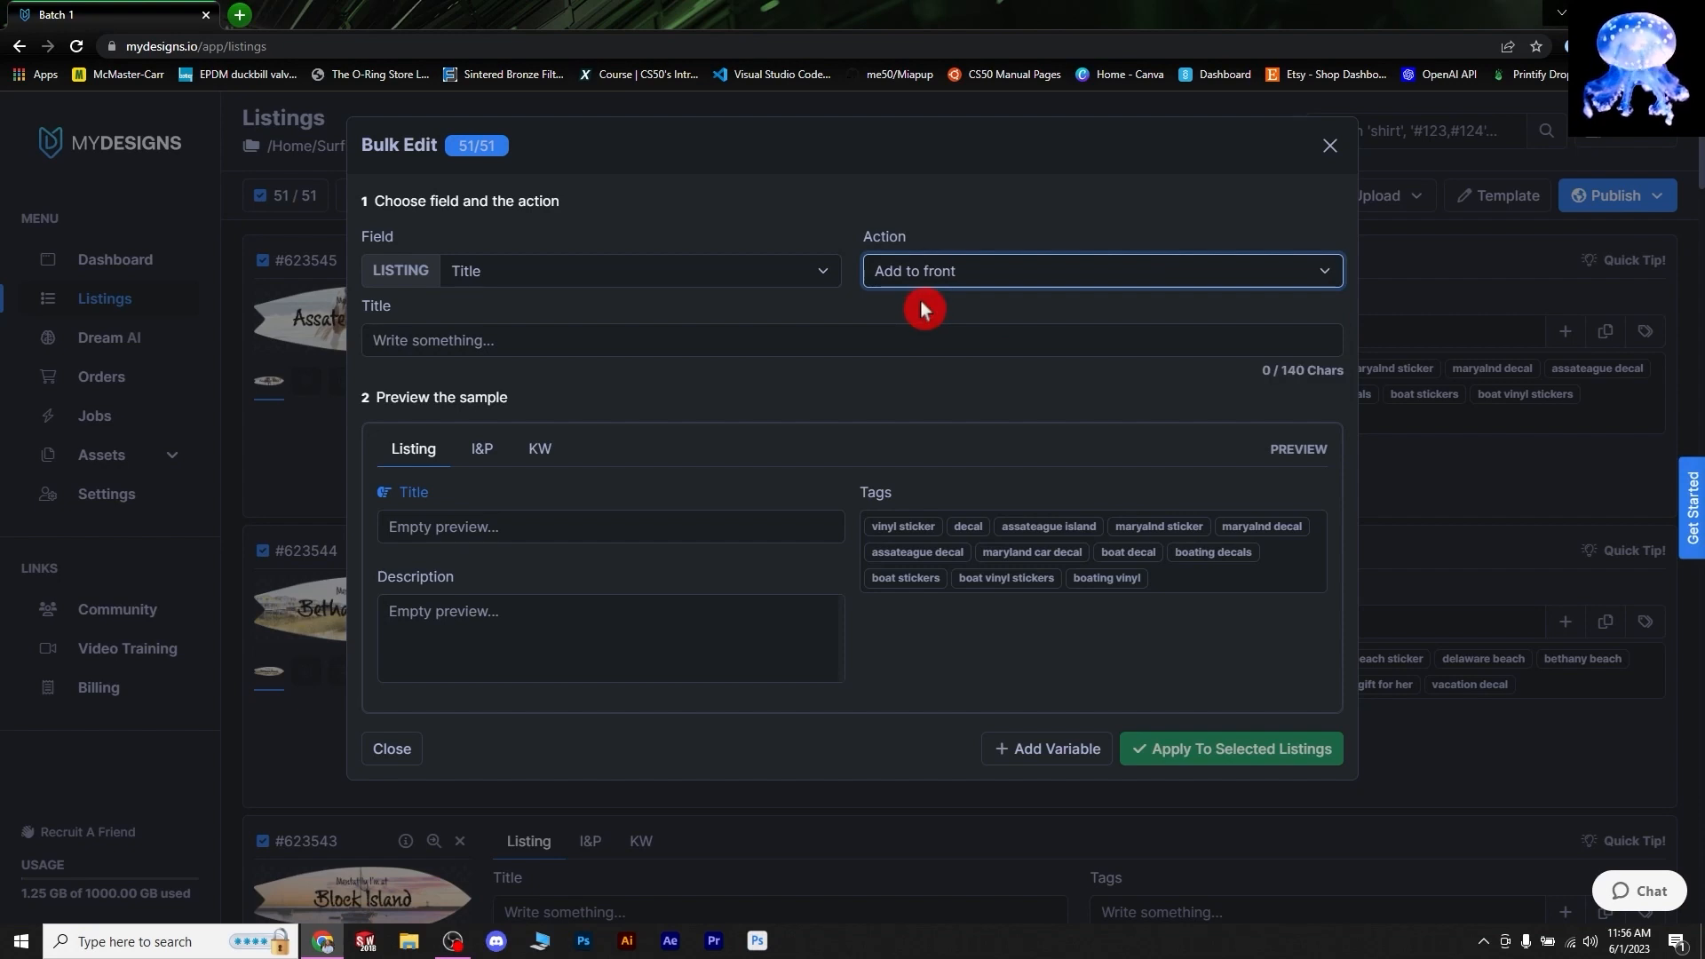
pyautogui.click(575, 330)
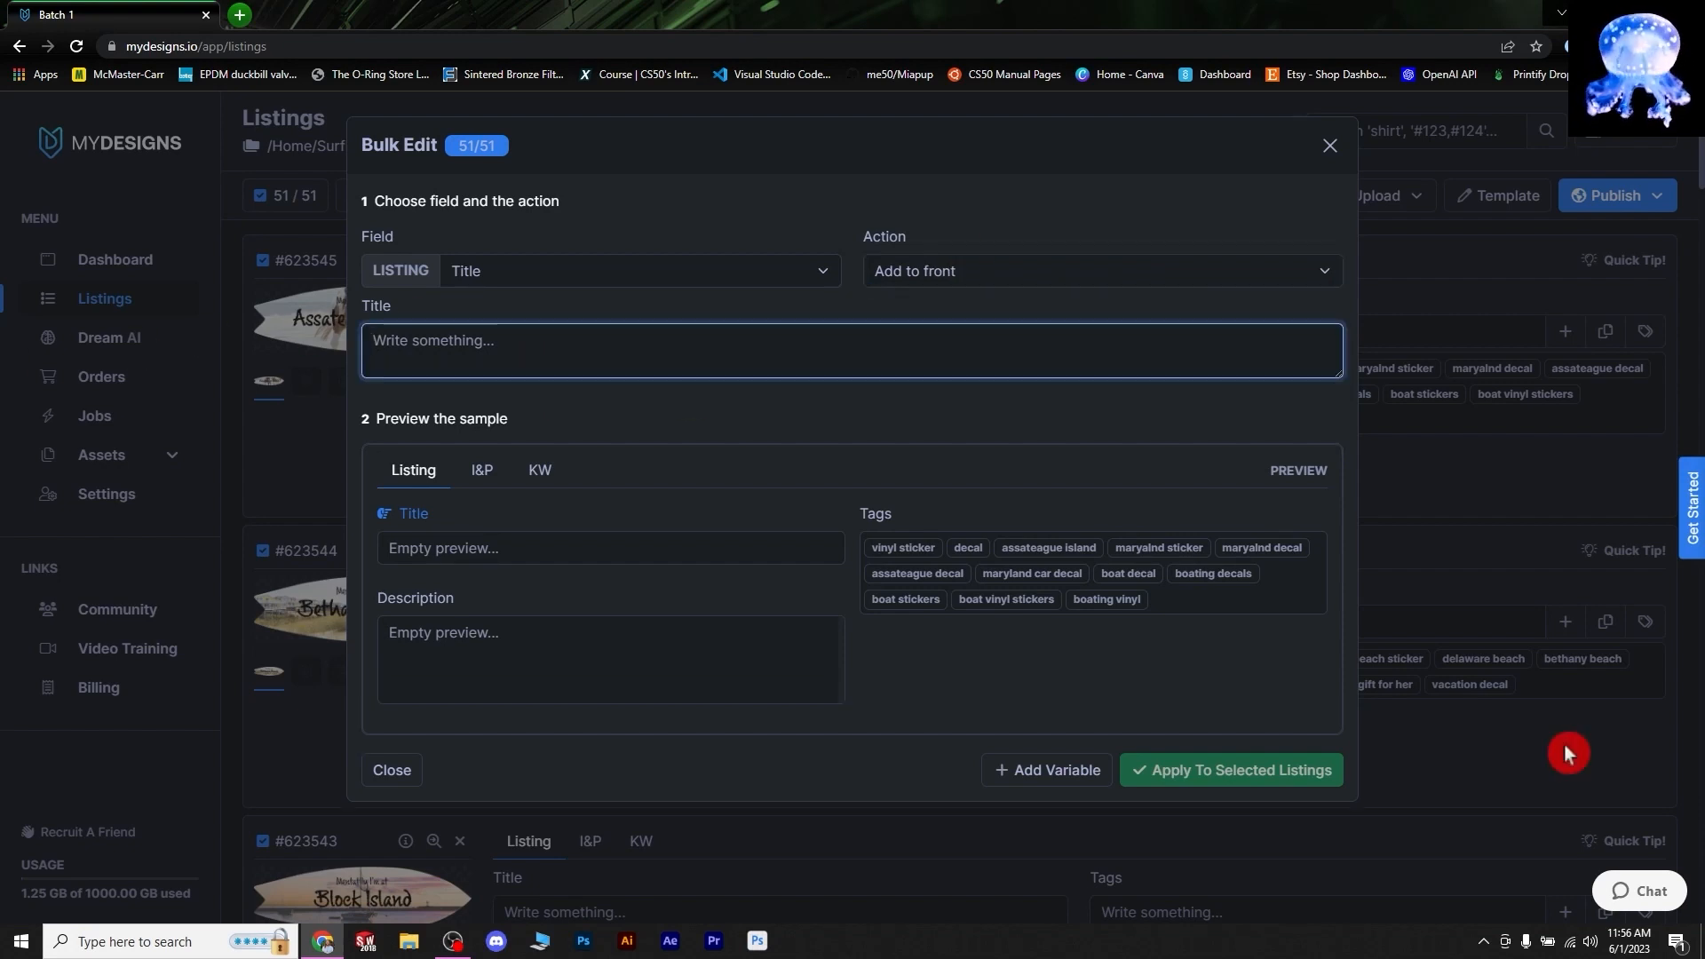
pyautogui.write('[')
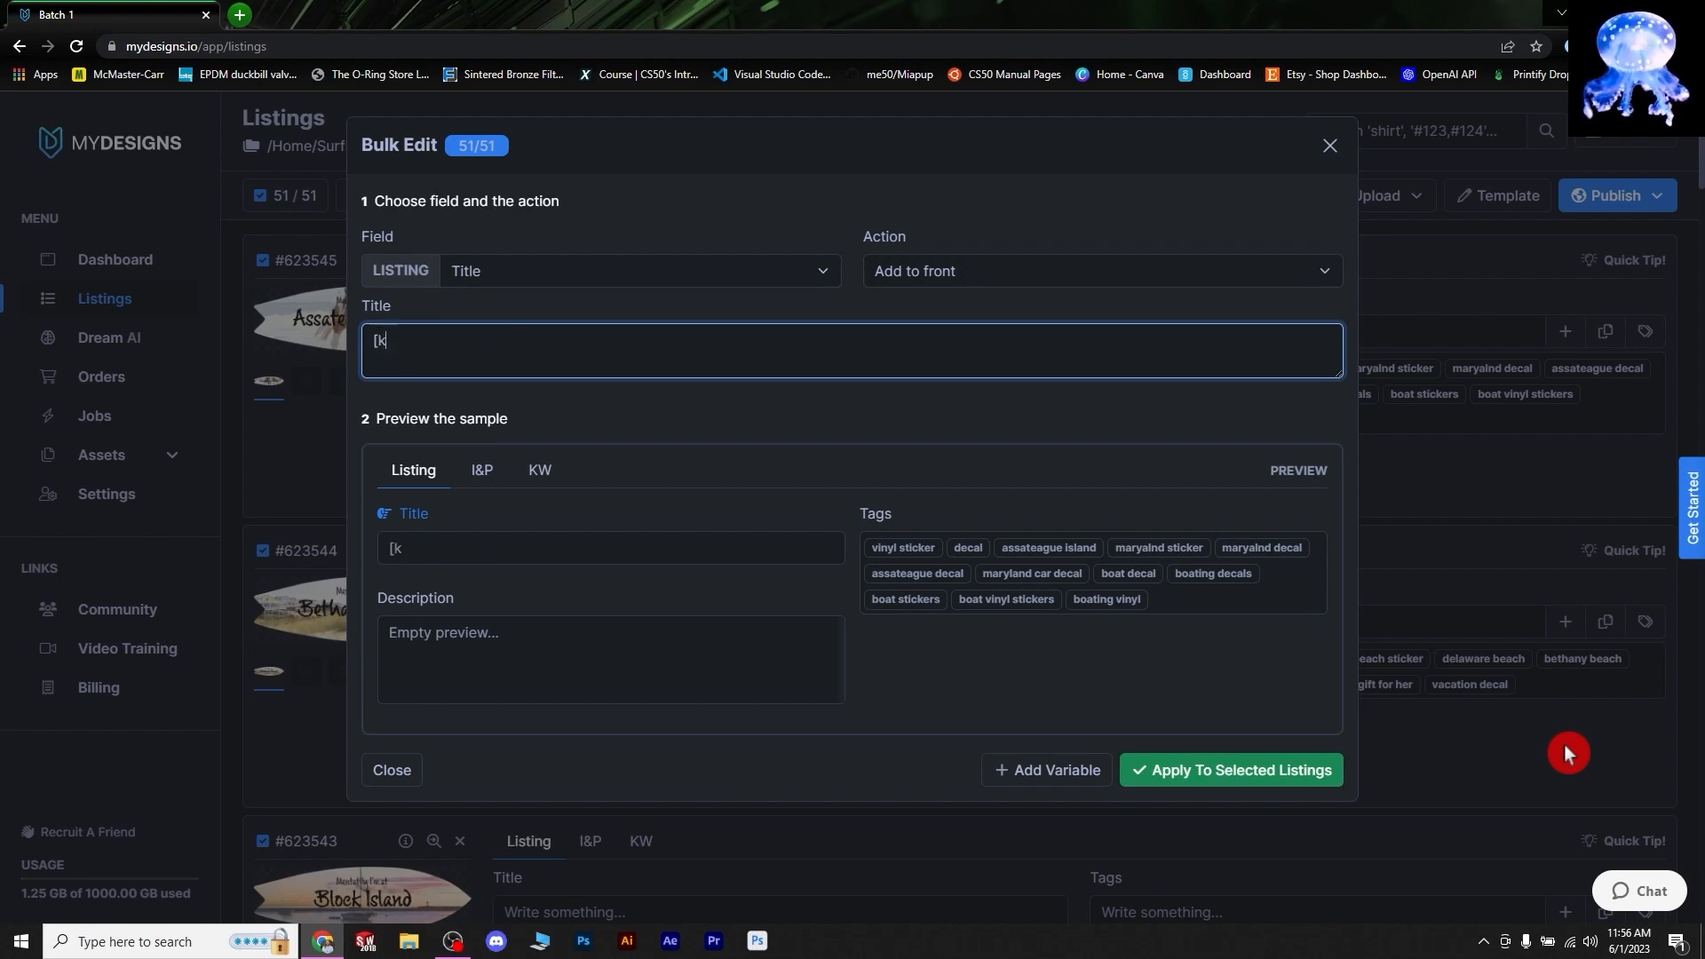
pyautogui.write('kw.k1]')
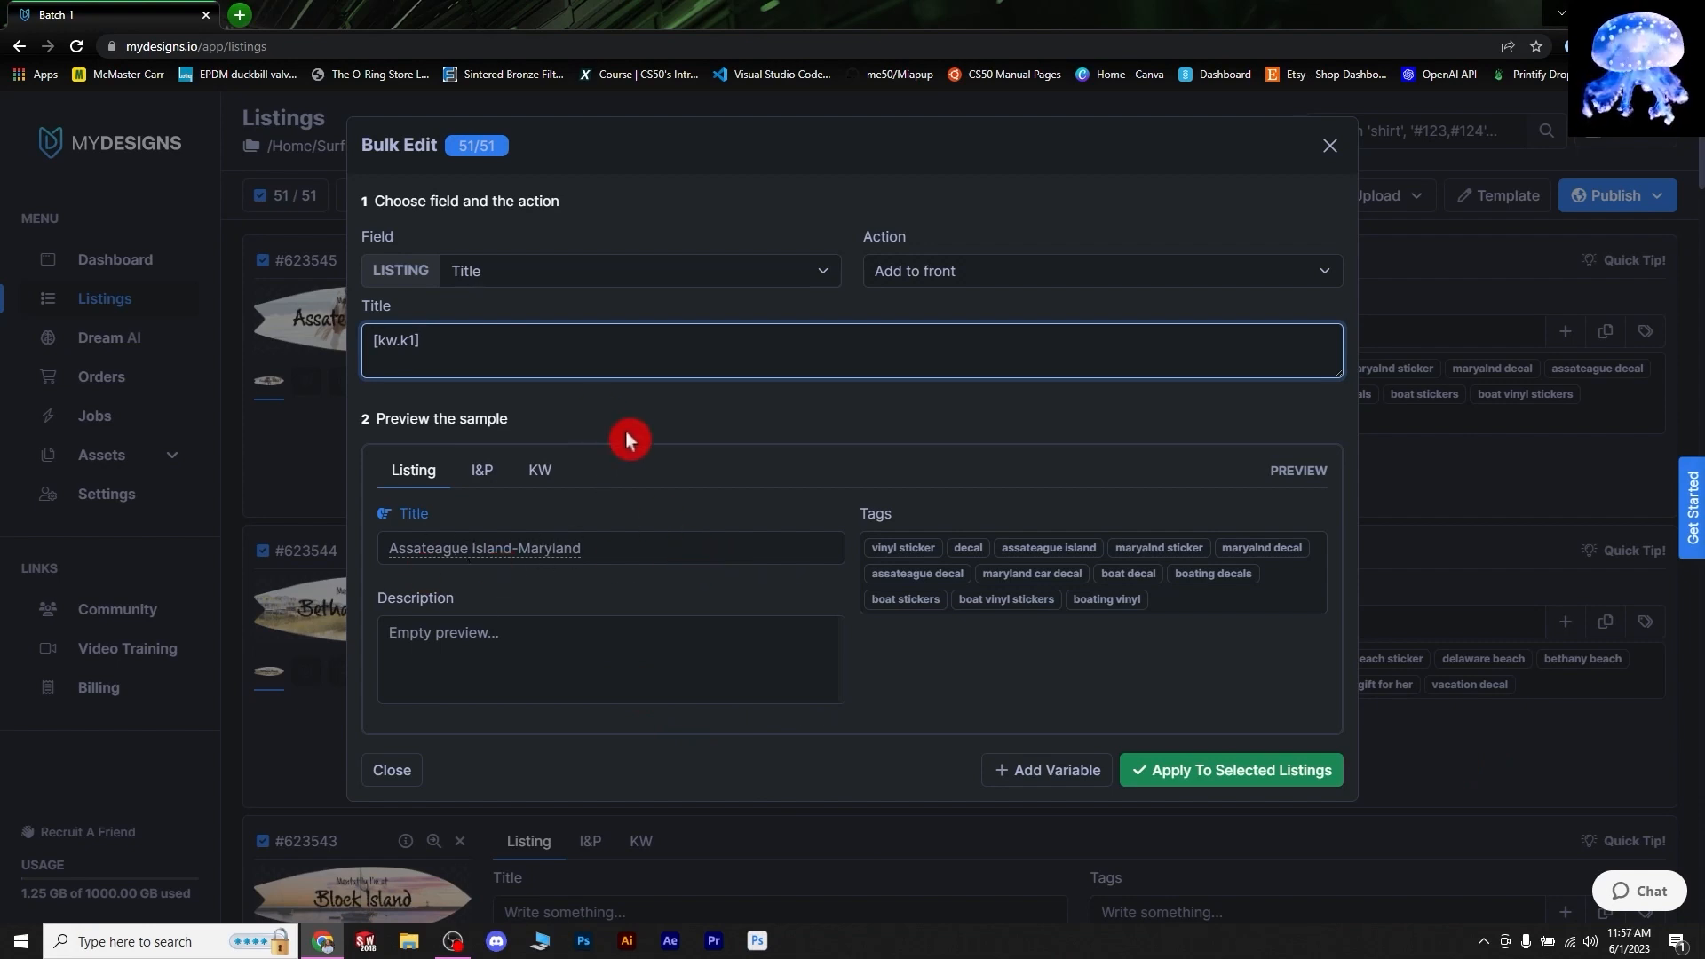
pyautogui.write('Sticker, Fridge Magnet, Surfb')
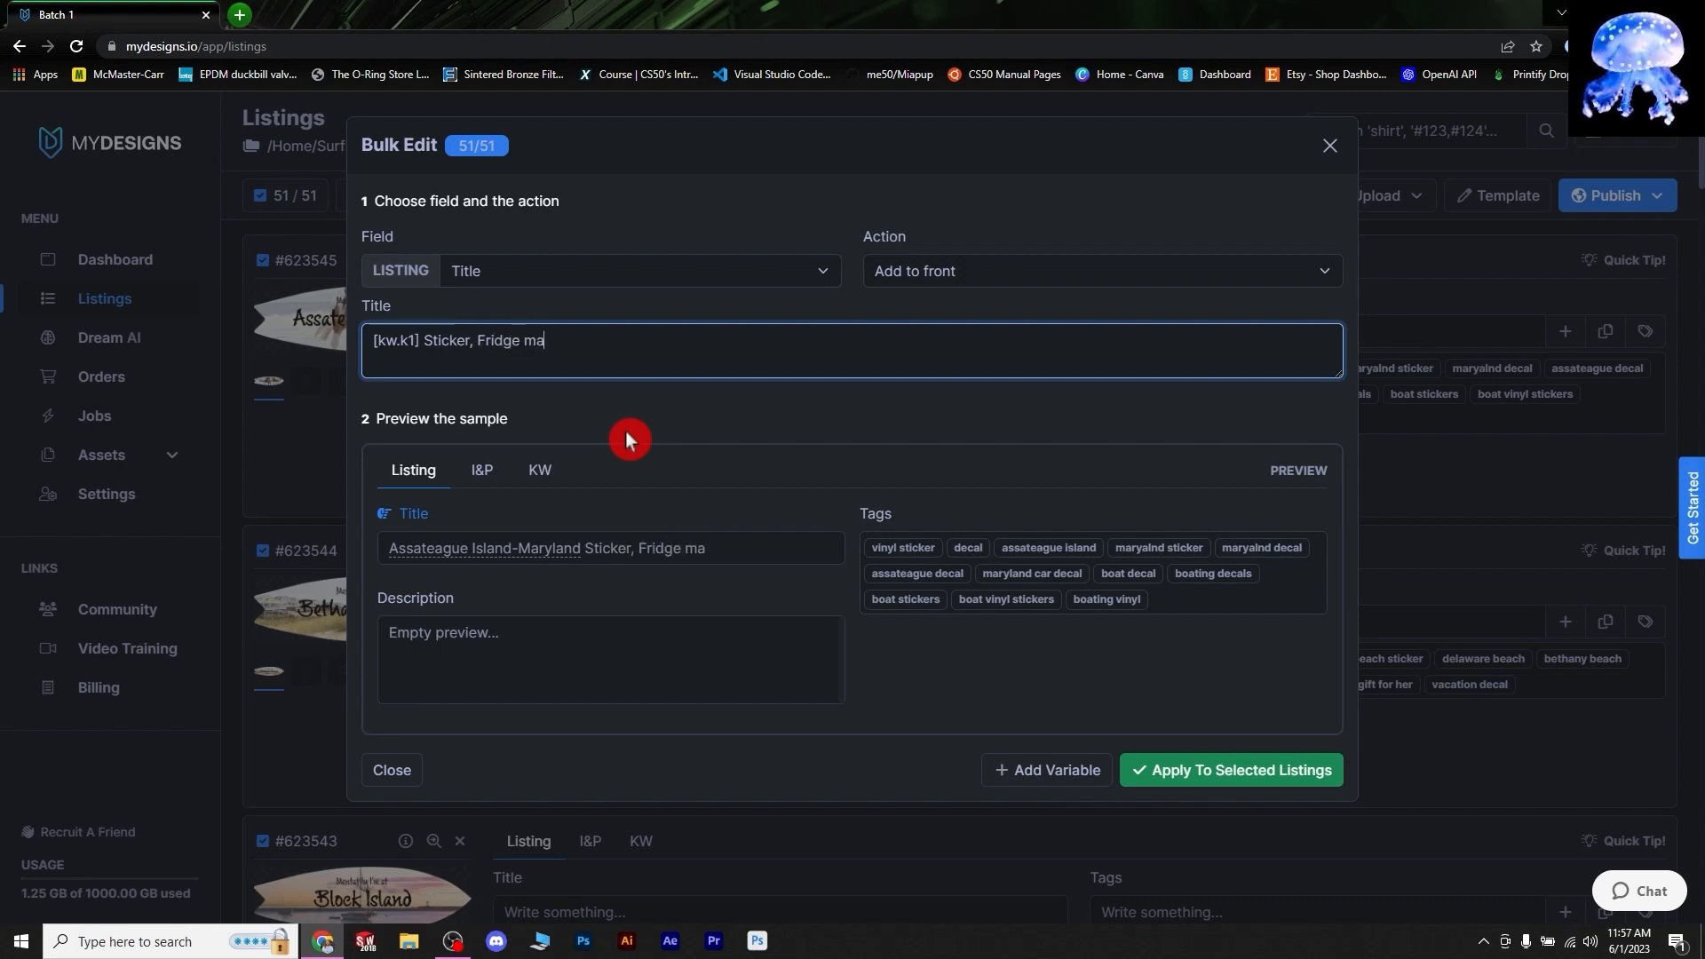
pyautogui.write('oard shaped sticker.')
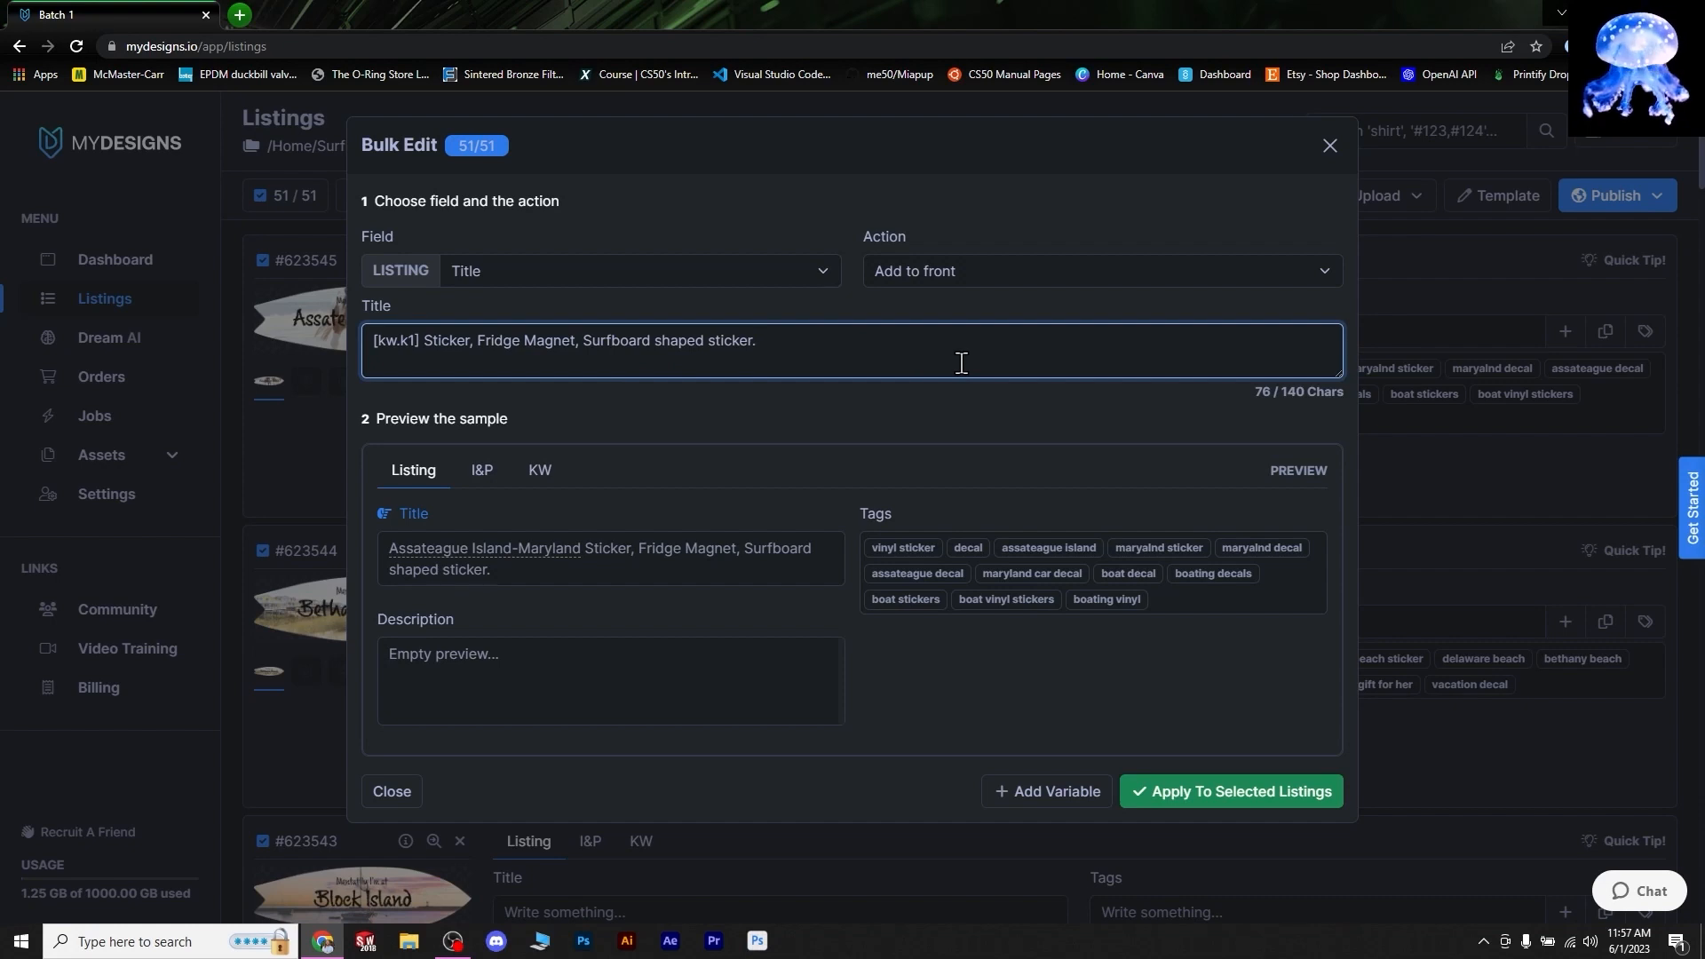
pyautogui.hotkey('ctrl', 'a')
pyautogui.write('Assateague Island-Maryland Sticker, Fridge Magnet, Surfboard Shaped Sticker')
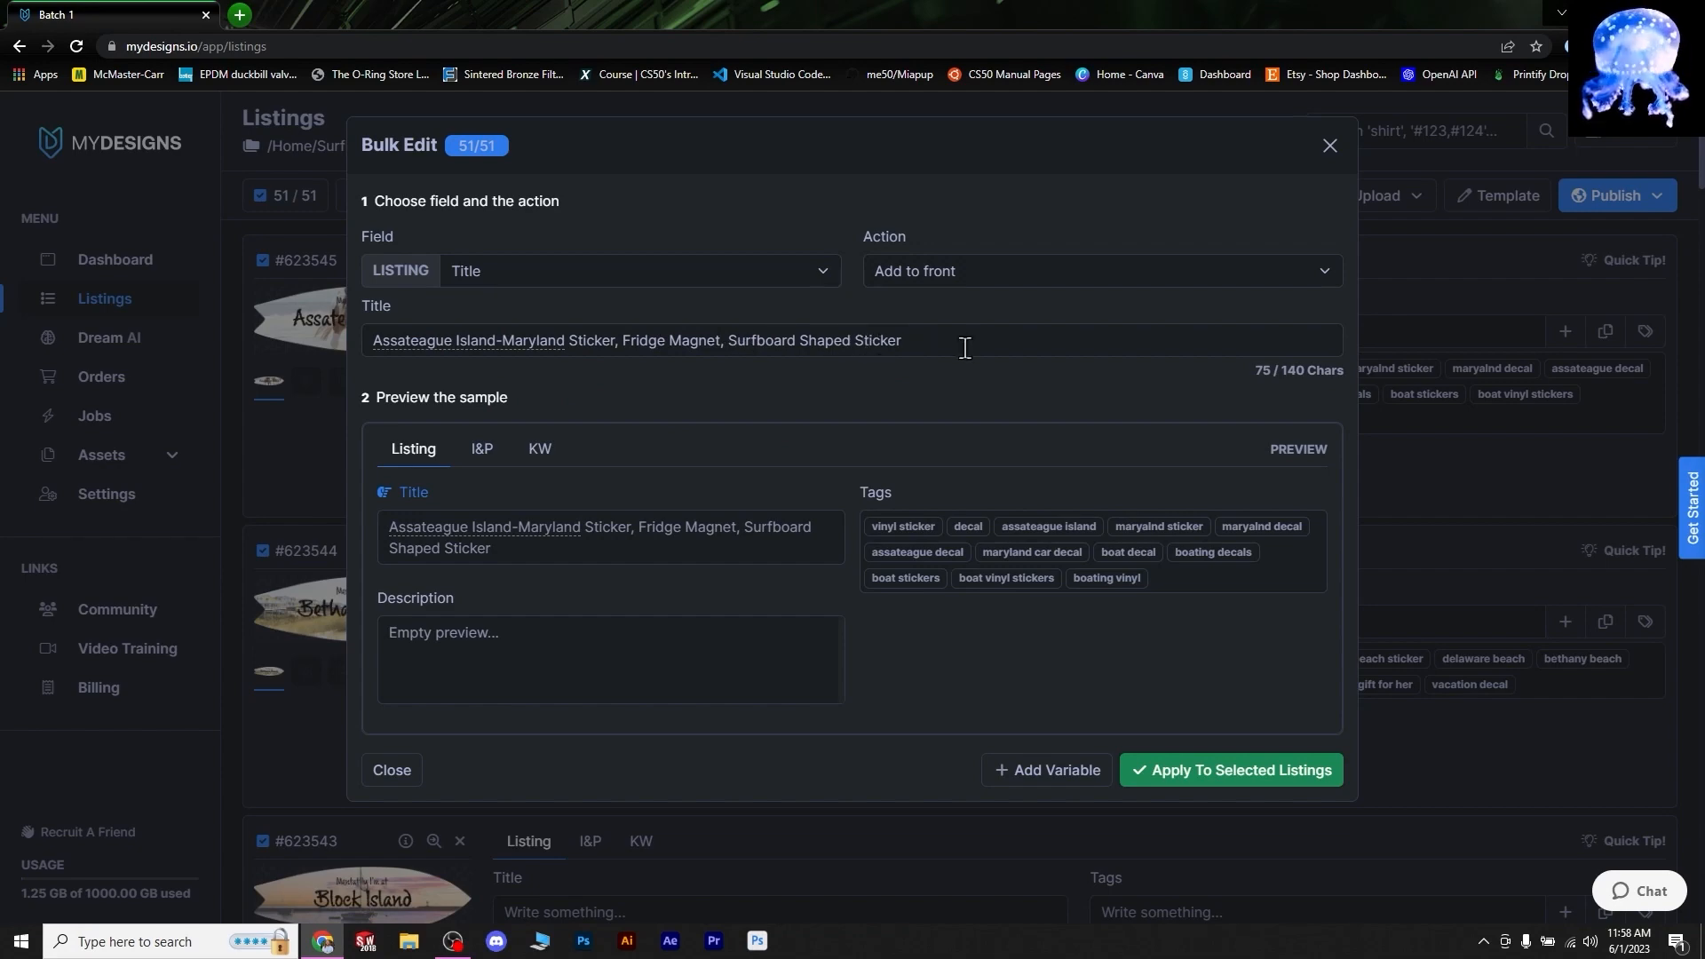
pyautogui.click(1199, 771)
pyautogui.click(1200, 771)
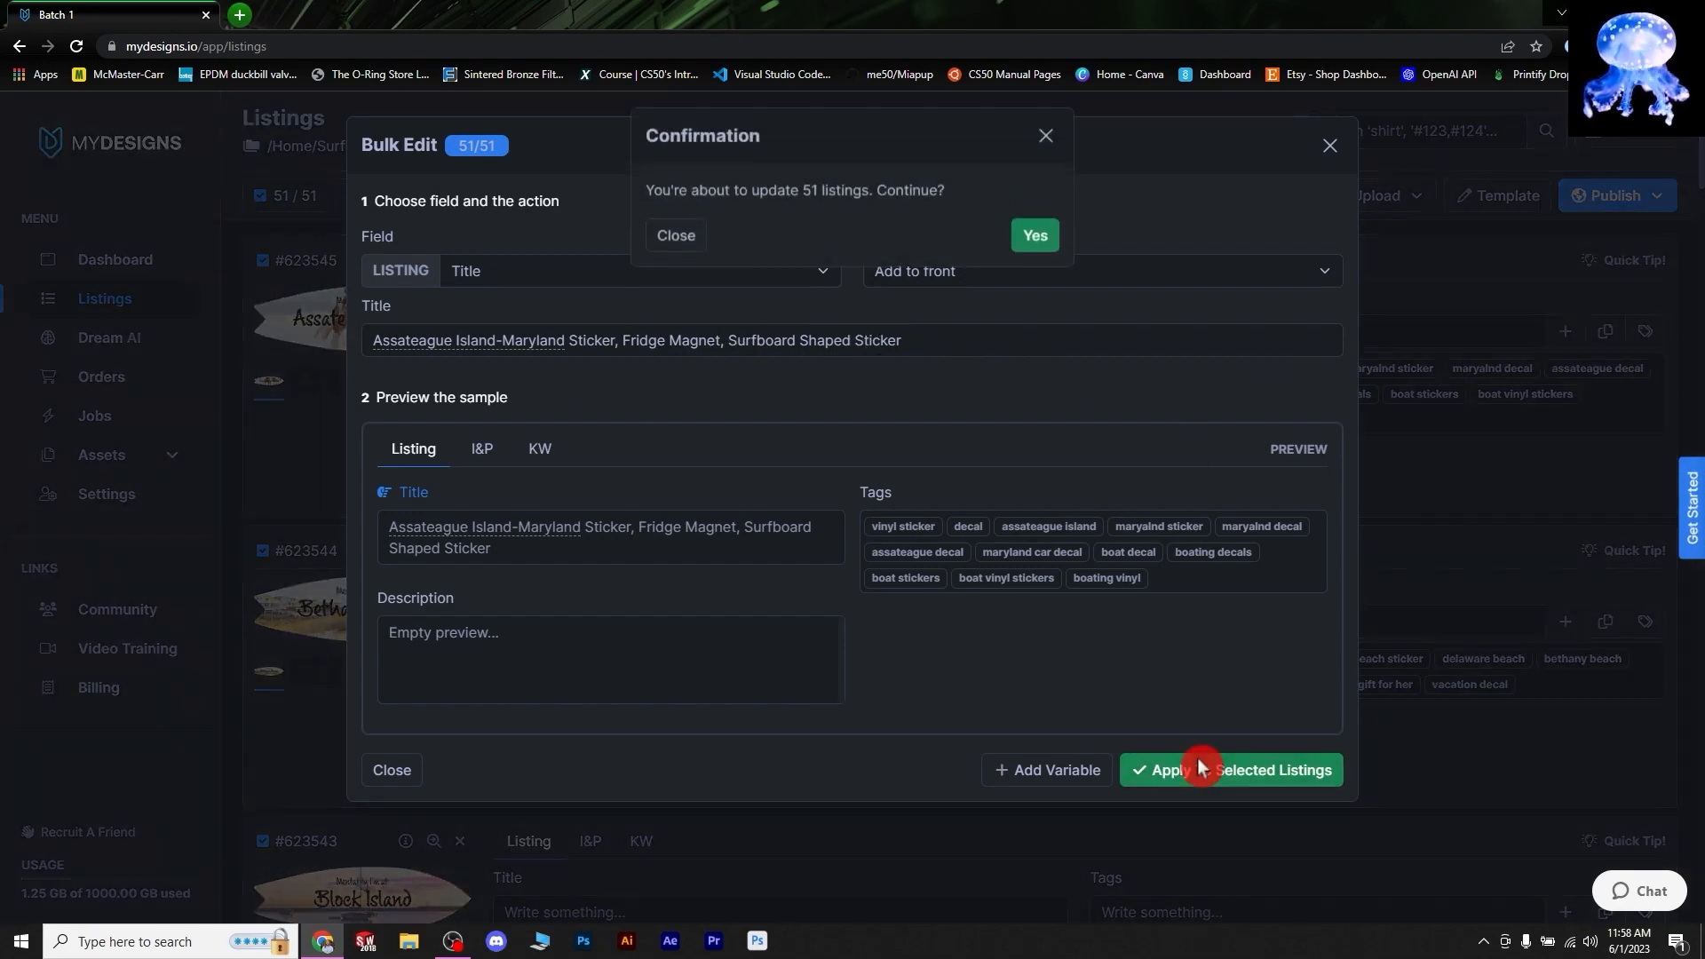
pyautogui.click(1051, 251)
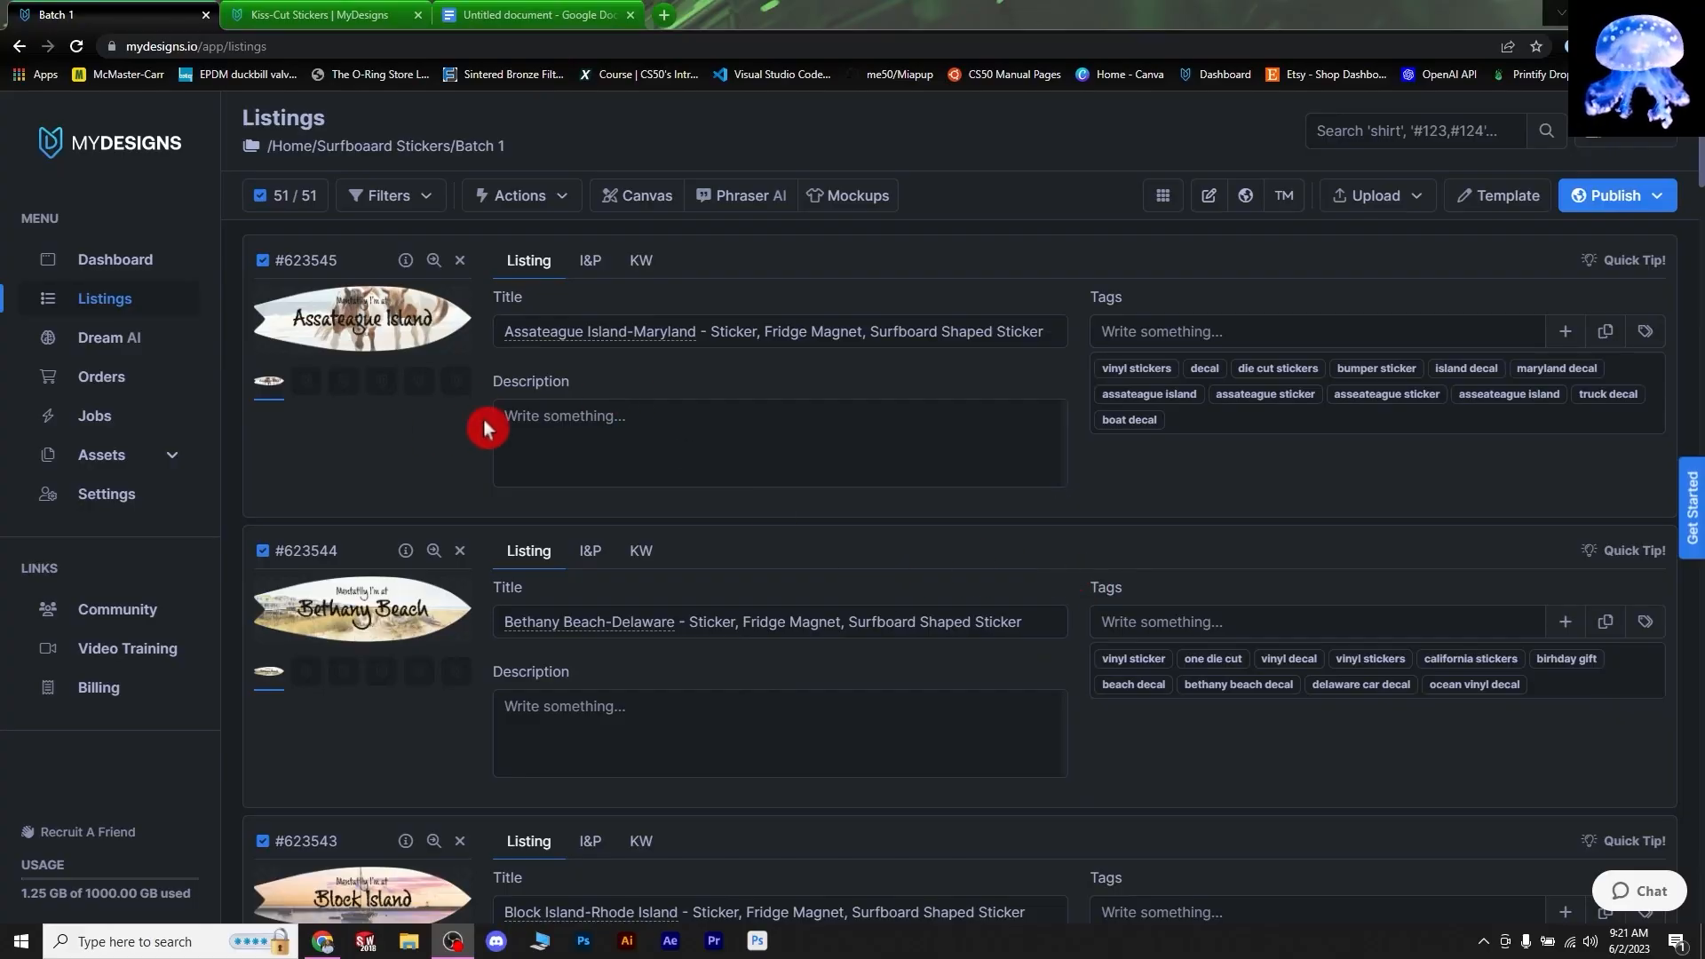
# - Switch between the blank Google Doc and Batch 1, ending on the dashboard.mydesigns.io tab
pyautogui.click(498, 15)
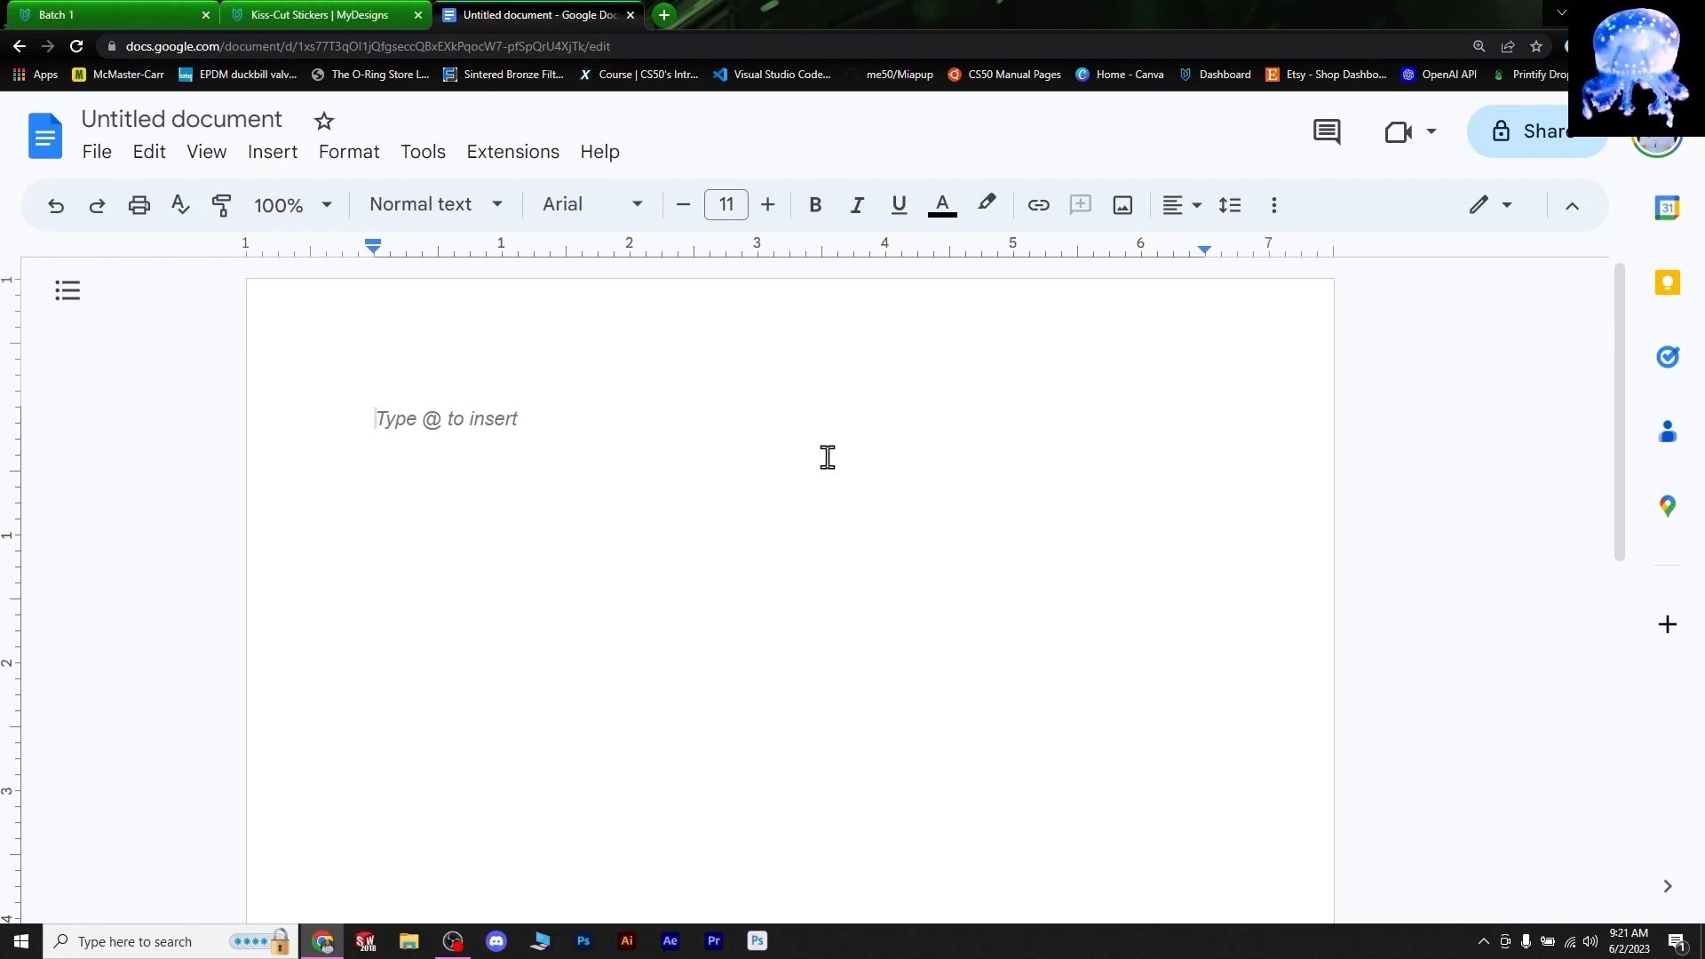
pyautogui.click(116, 15)
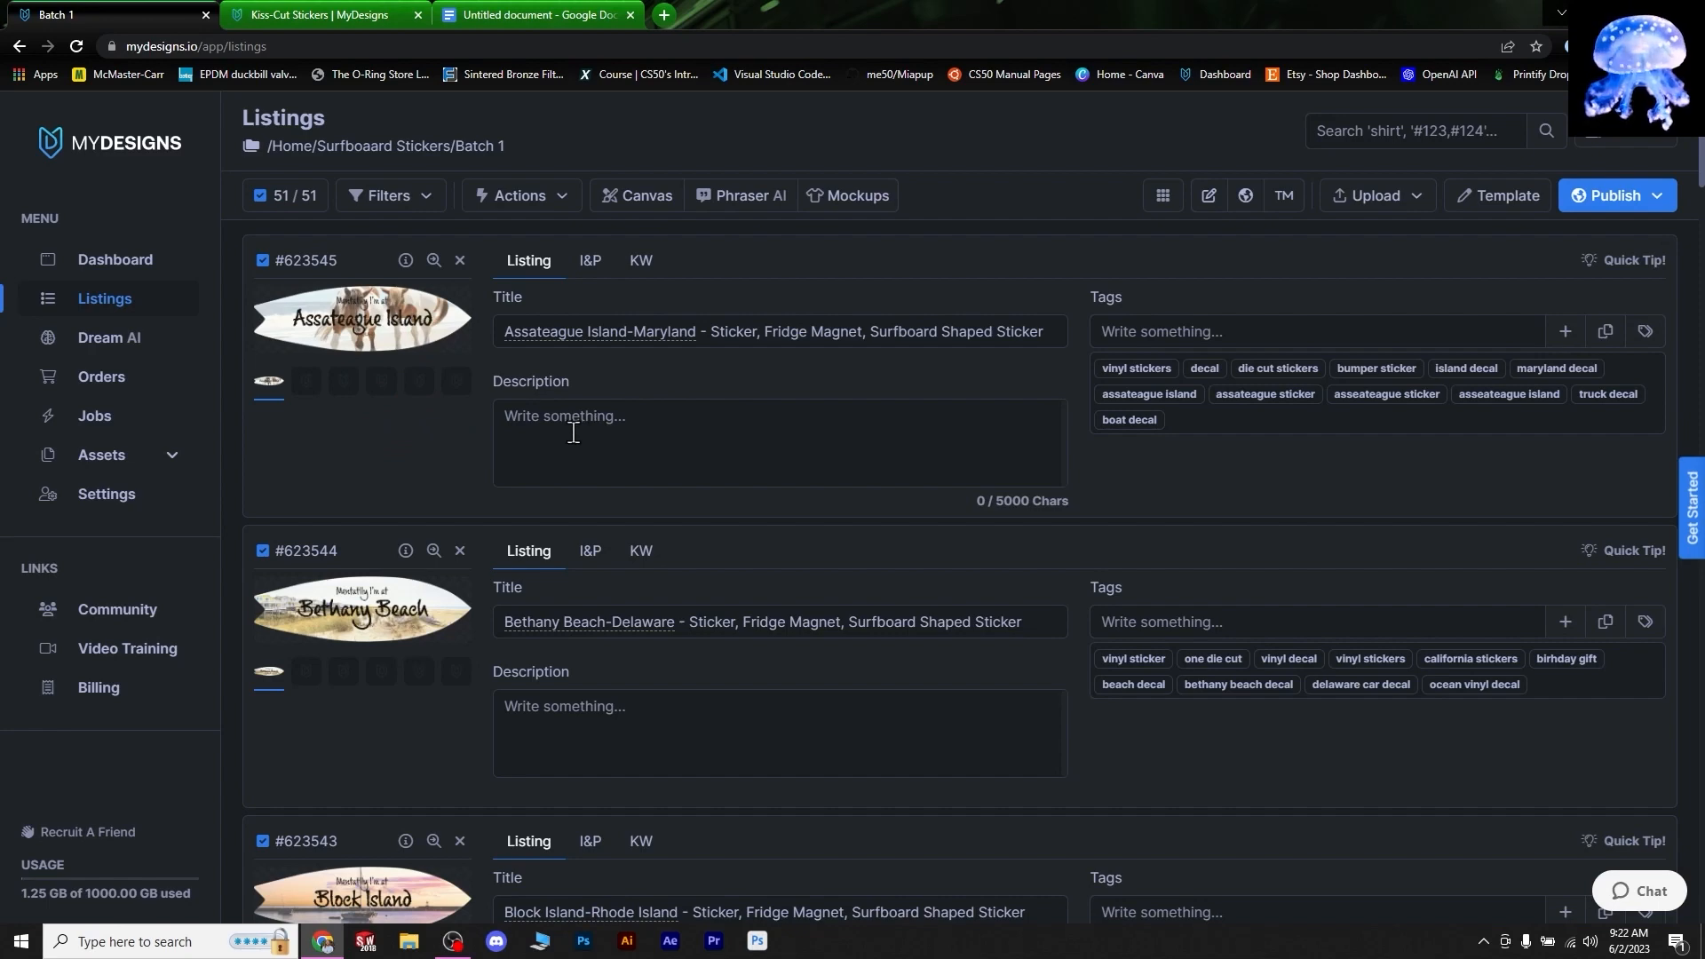
pyautogui.click(539, 12)
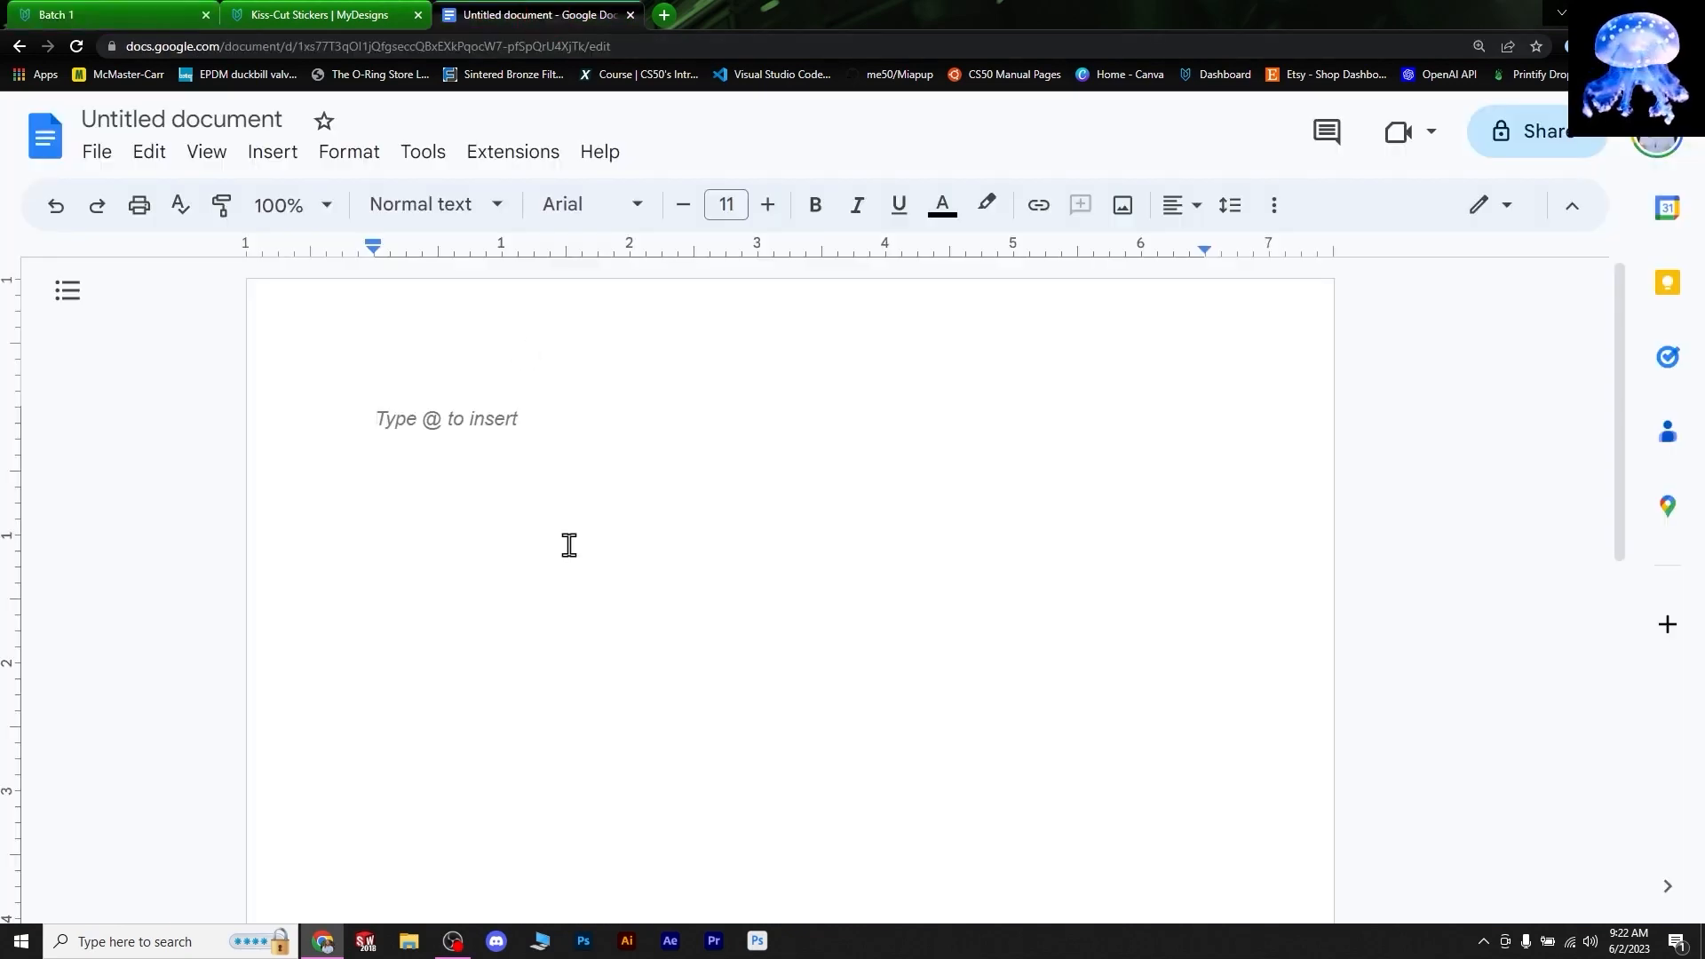
pyautogui.click(85, 13)
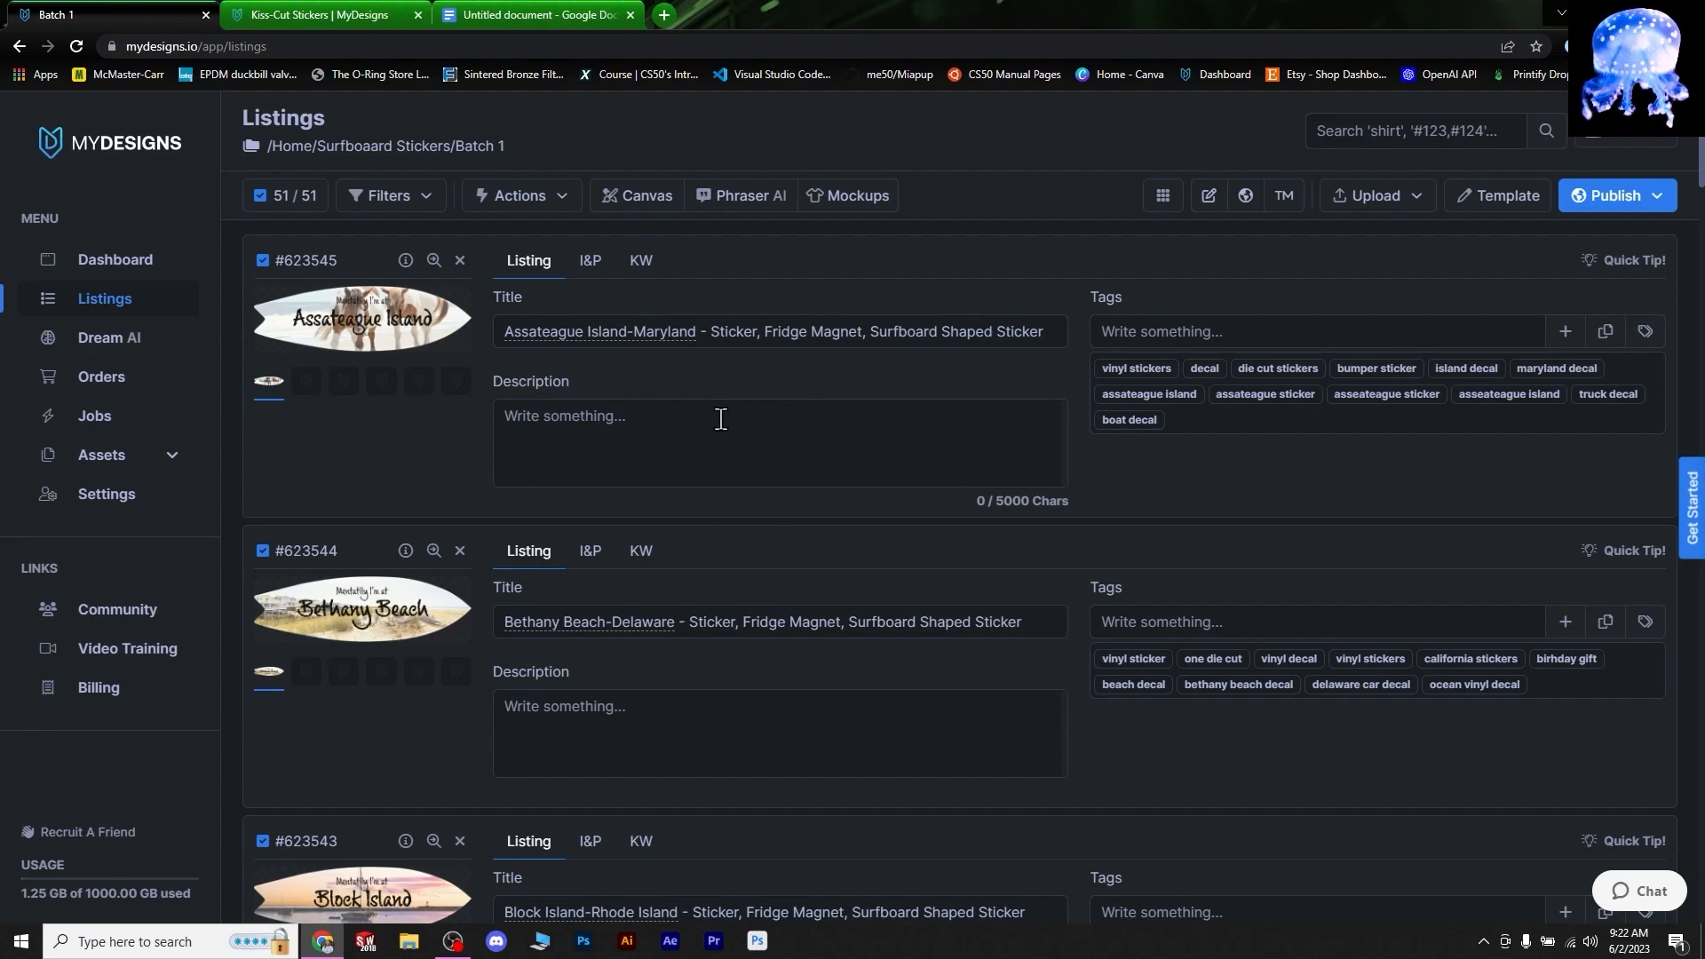
pyautogui.click(335, 16)
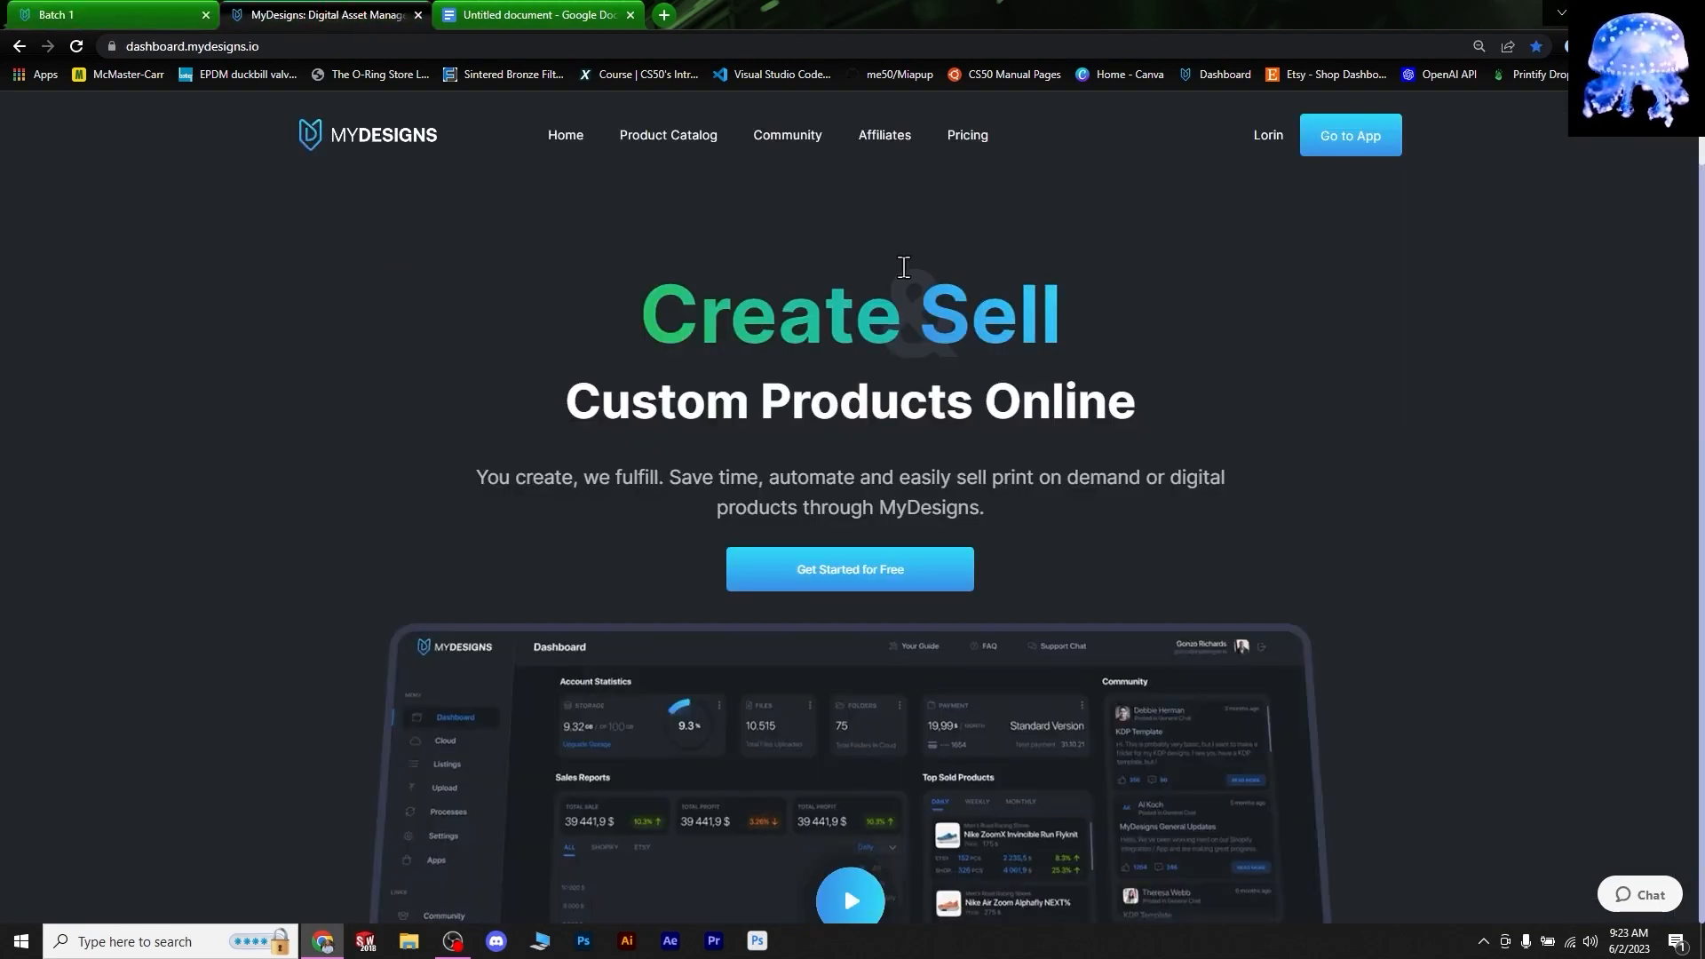
# - Open the MyDesigns Product Catalog and browse Home & Living > All Stickers
pyautogui.click(67, 18)
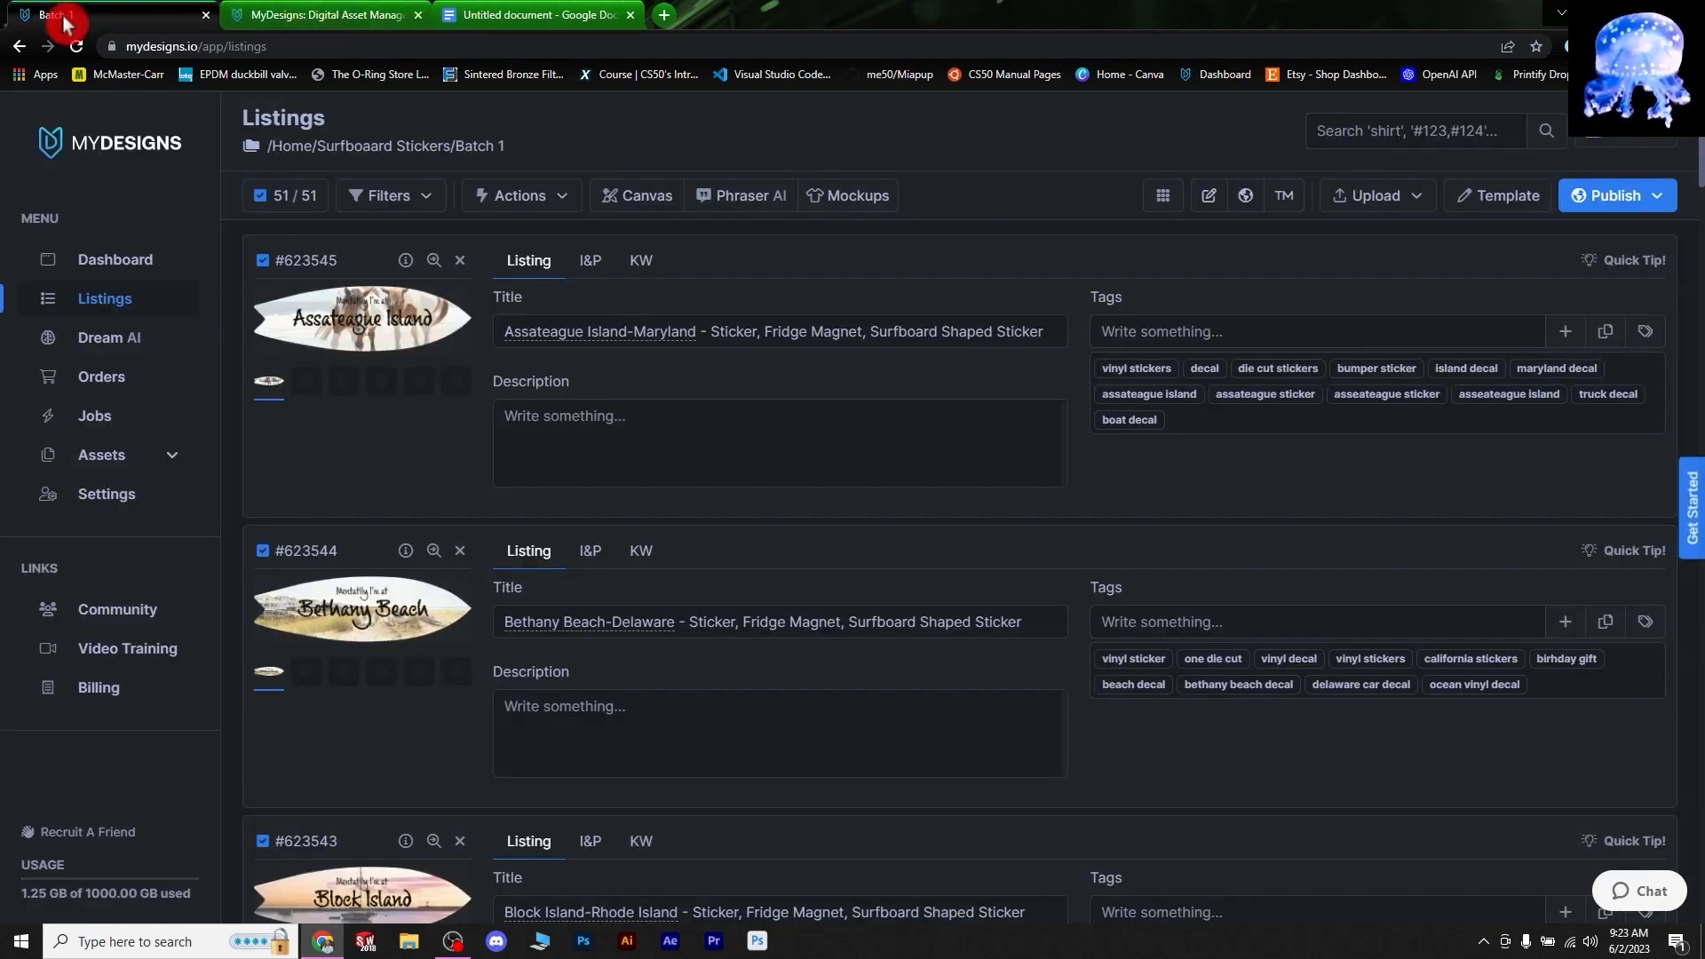
pyautogui.click(297, 22)
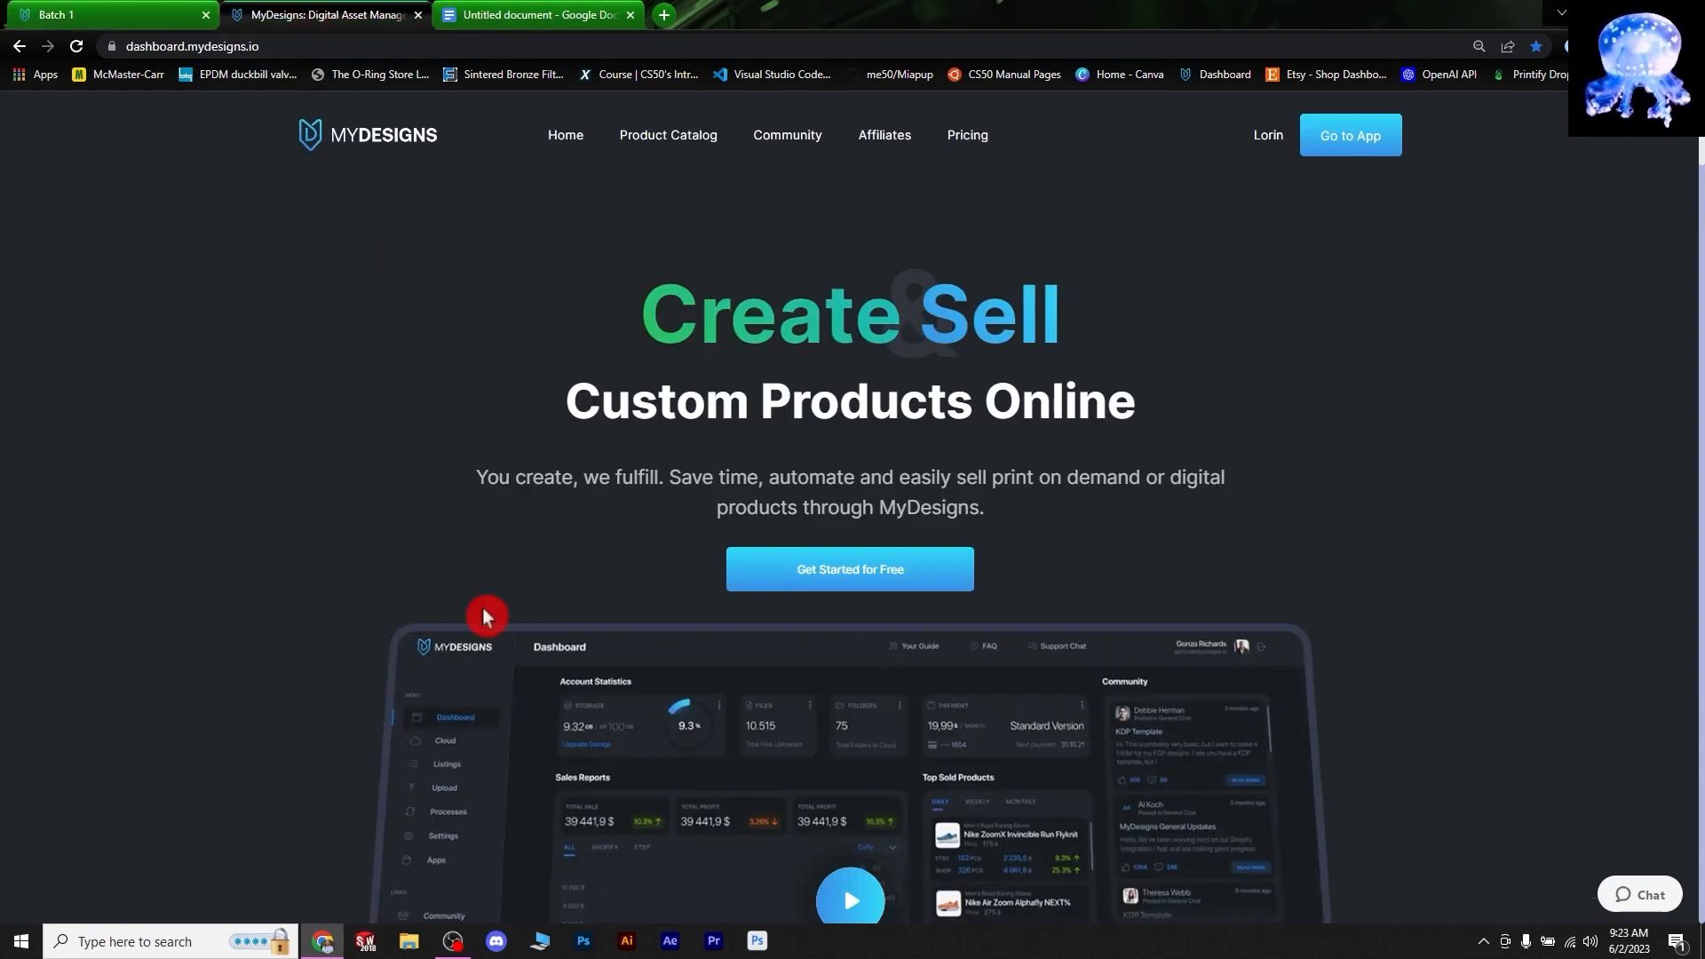
pyautogui.scroll(-3, 1265, 535)
pyautogui.scroll(3, 1431, 556)
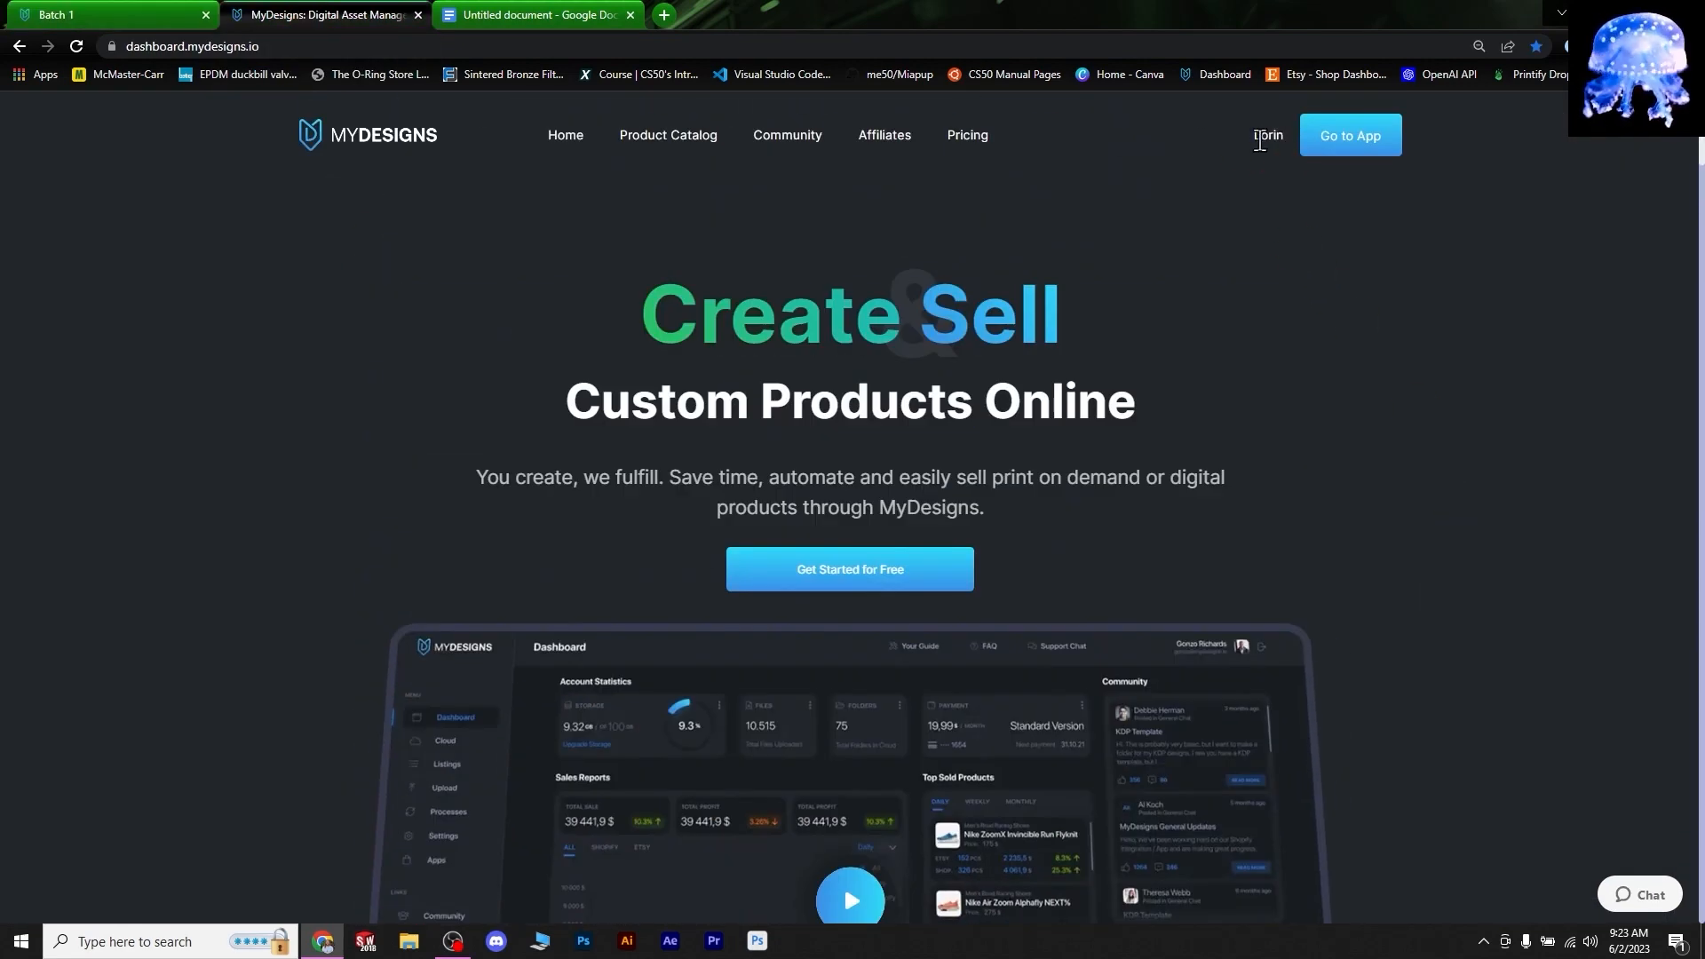
pyautogui.click(681, 138)
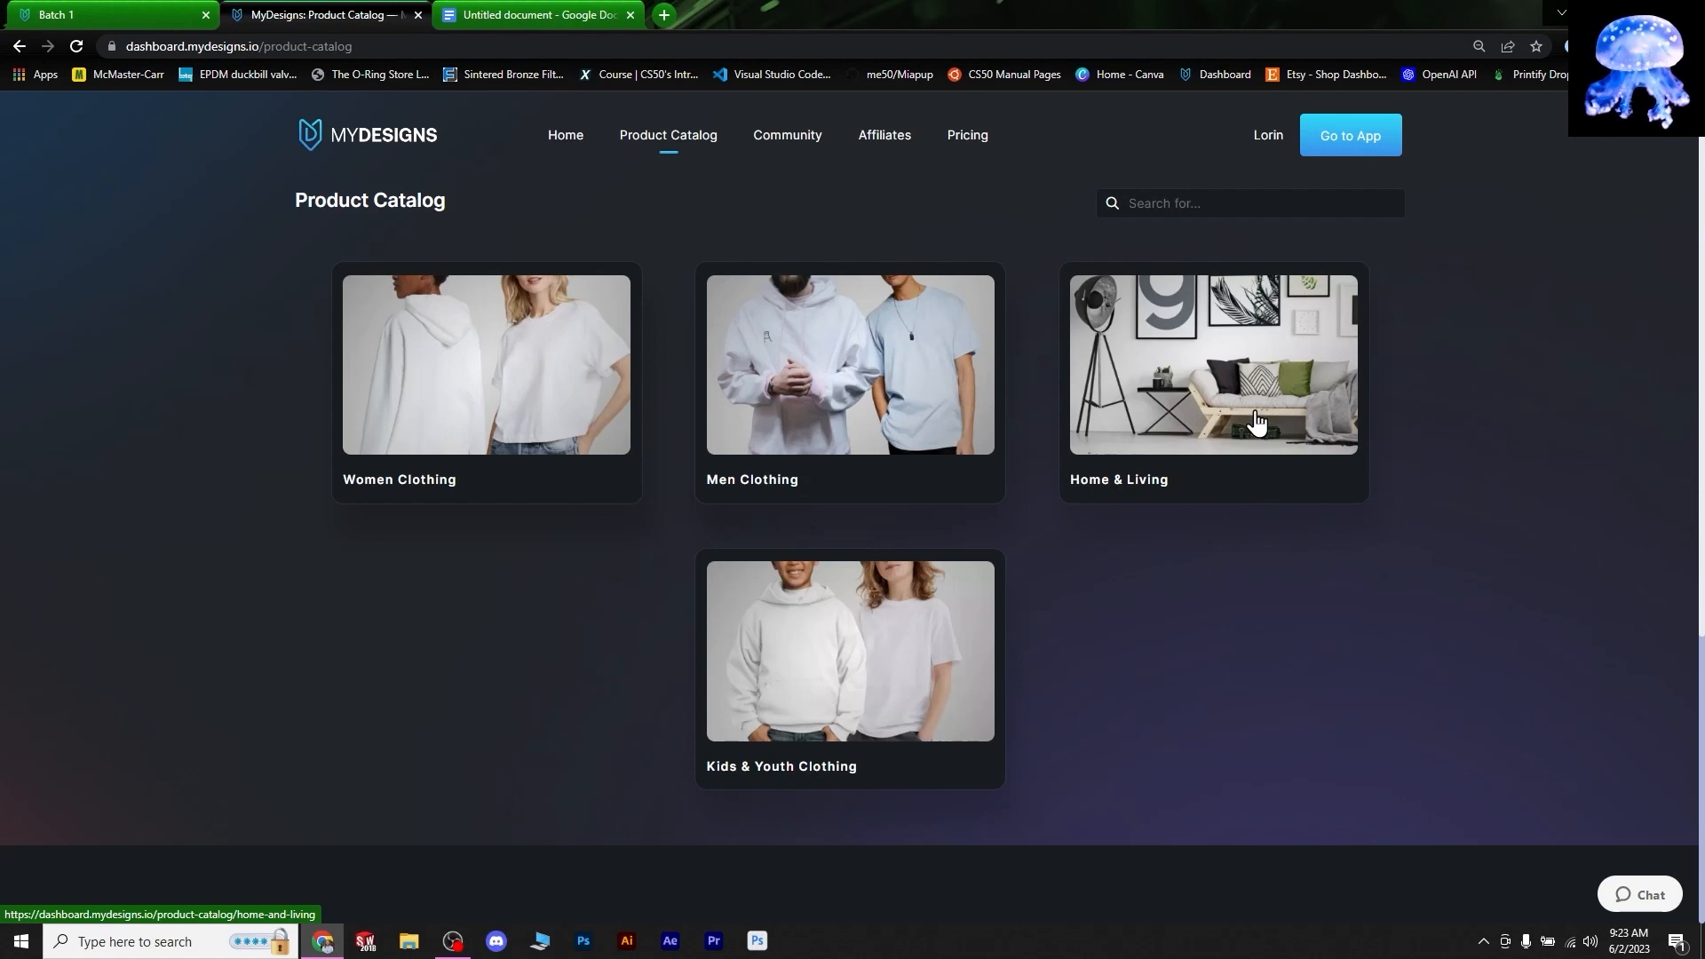
pyautogui.click(1184, 352)
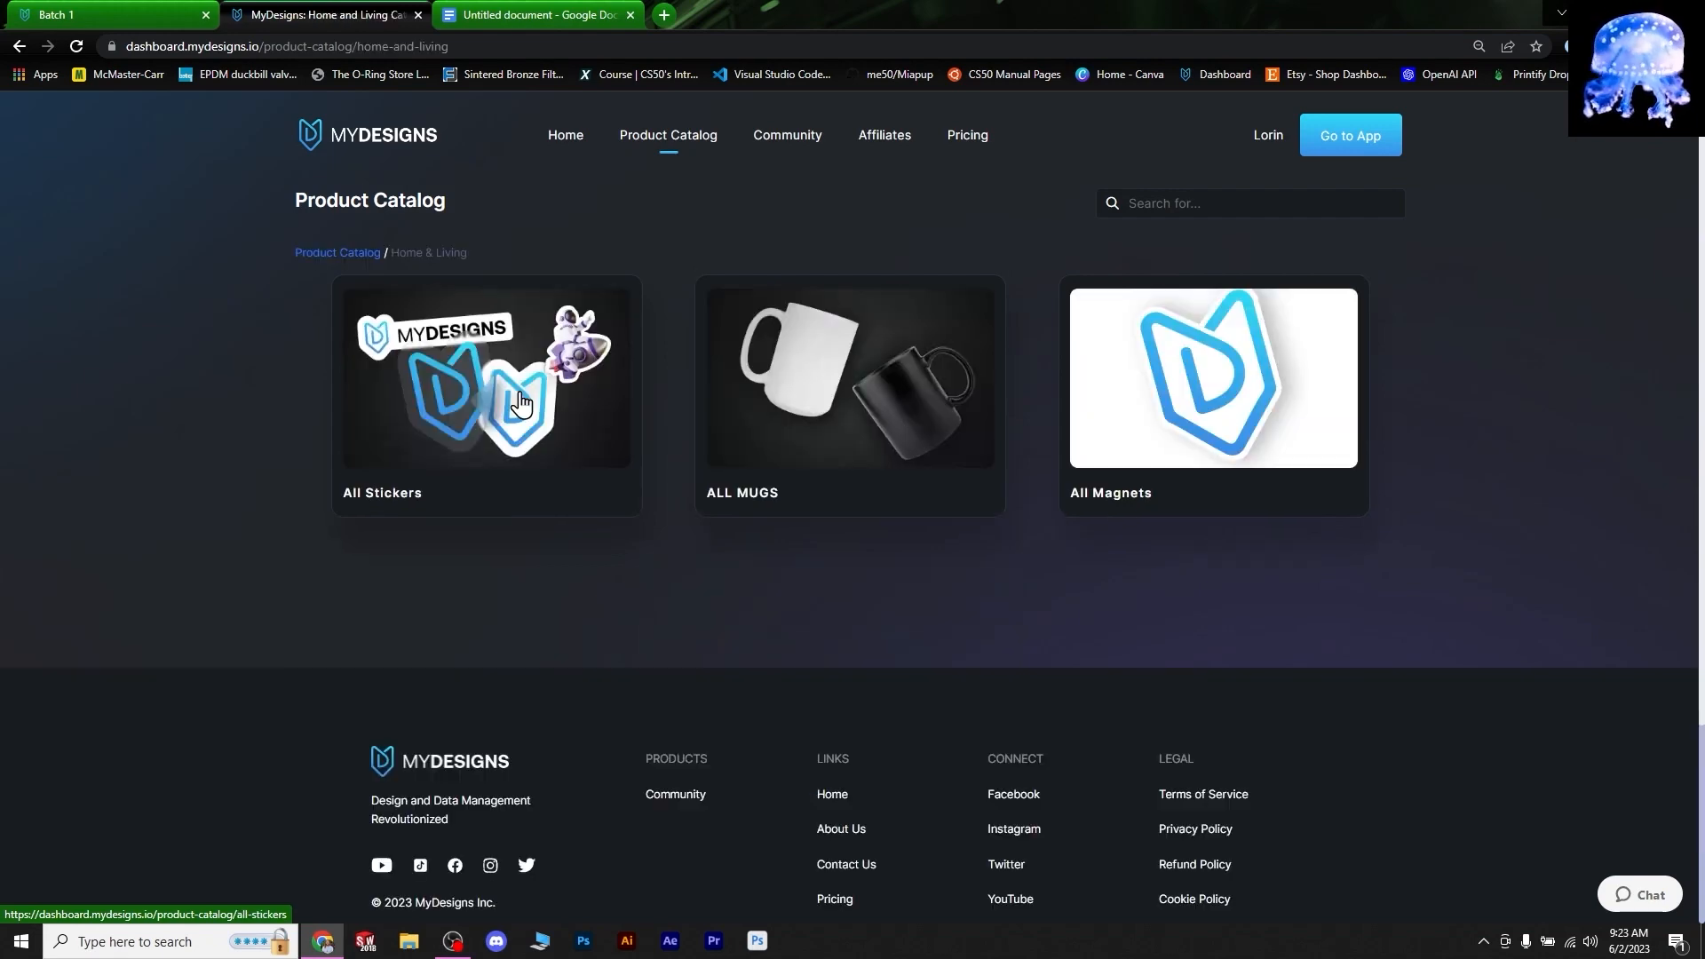
pyautogui.click(521, 400)
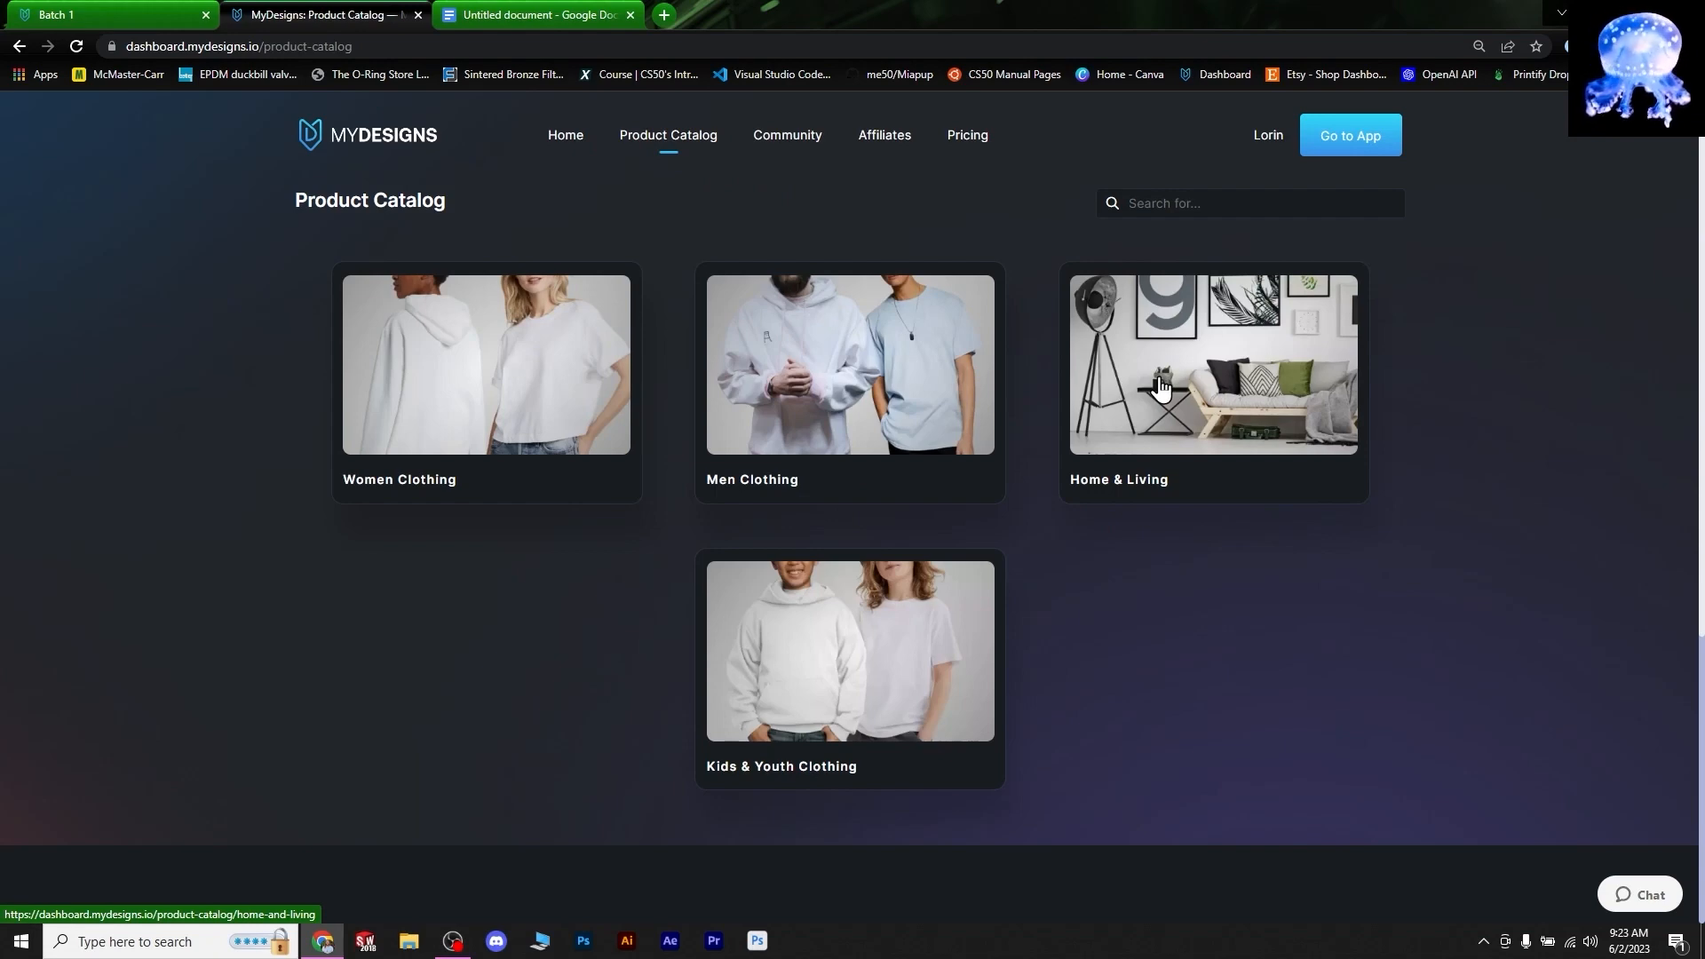
# - Browse the Kids & Youth, Baby and Women Clothing categories, then return to Home & Living > All Stickers > Sticker
pyautogui.click(1228, 393)
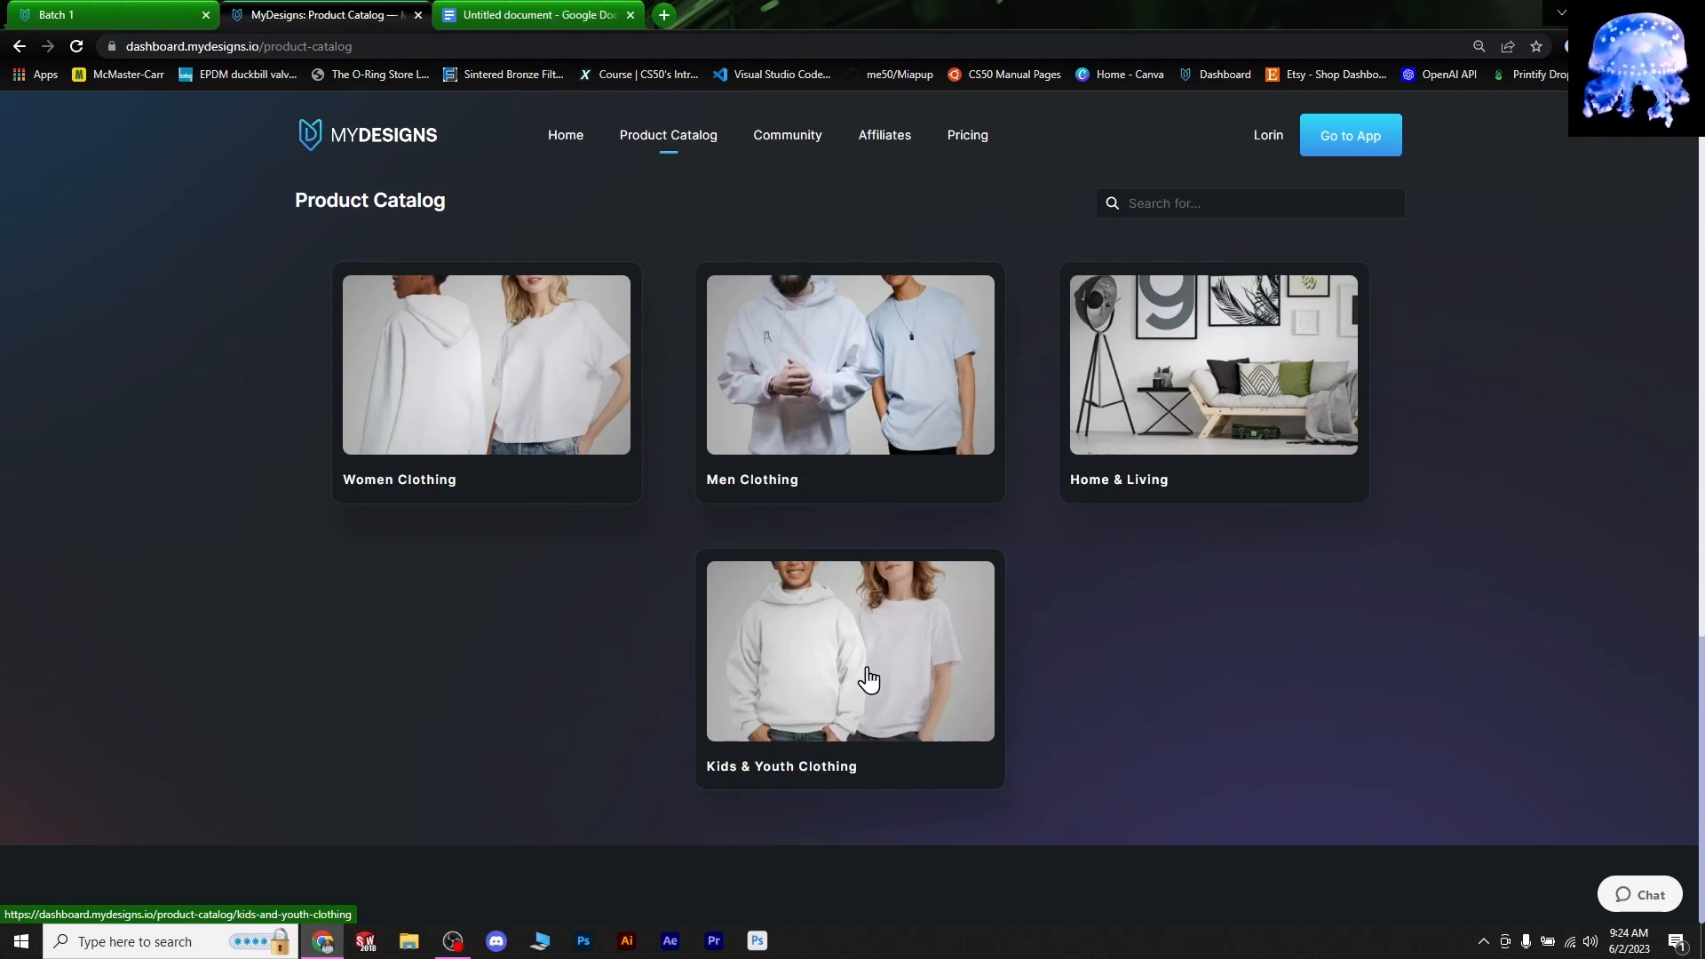
pyautogui.click(865, 638)
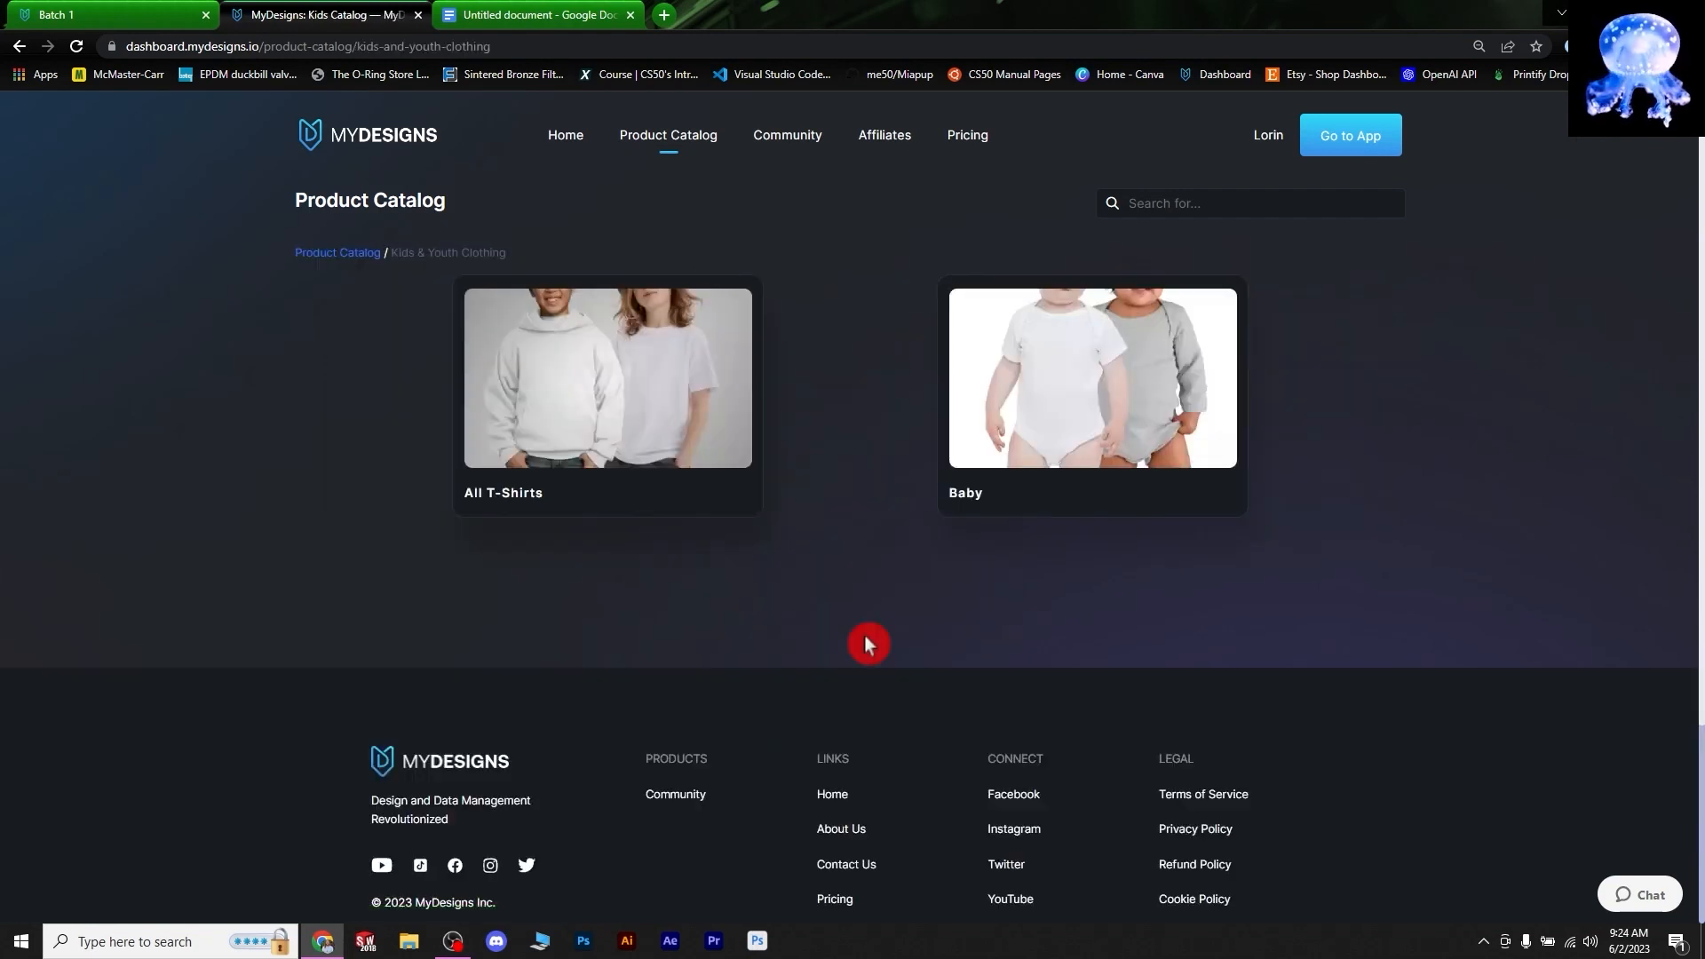
pyautogui.click(1033, 433)
pyautogui.click(341, 252)
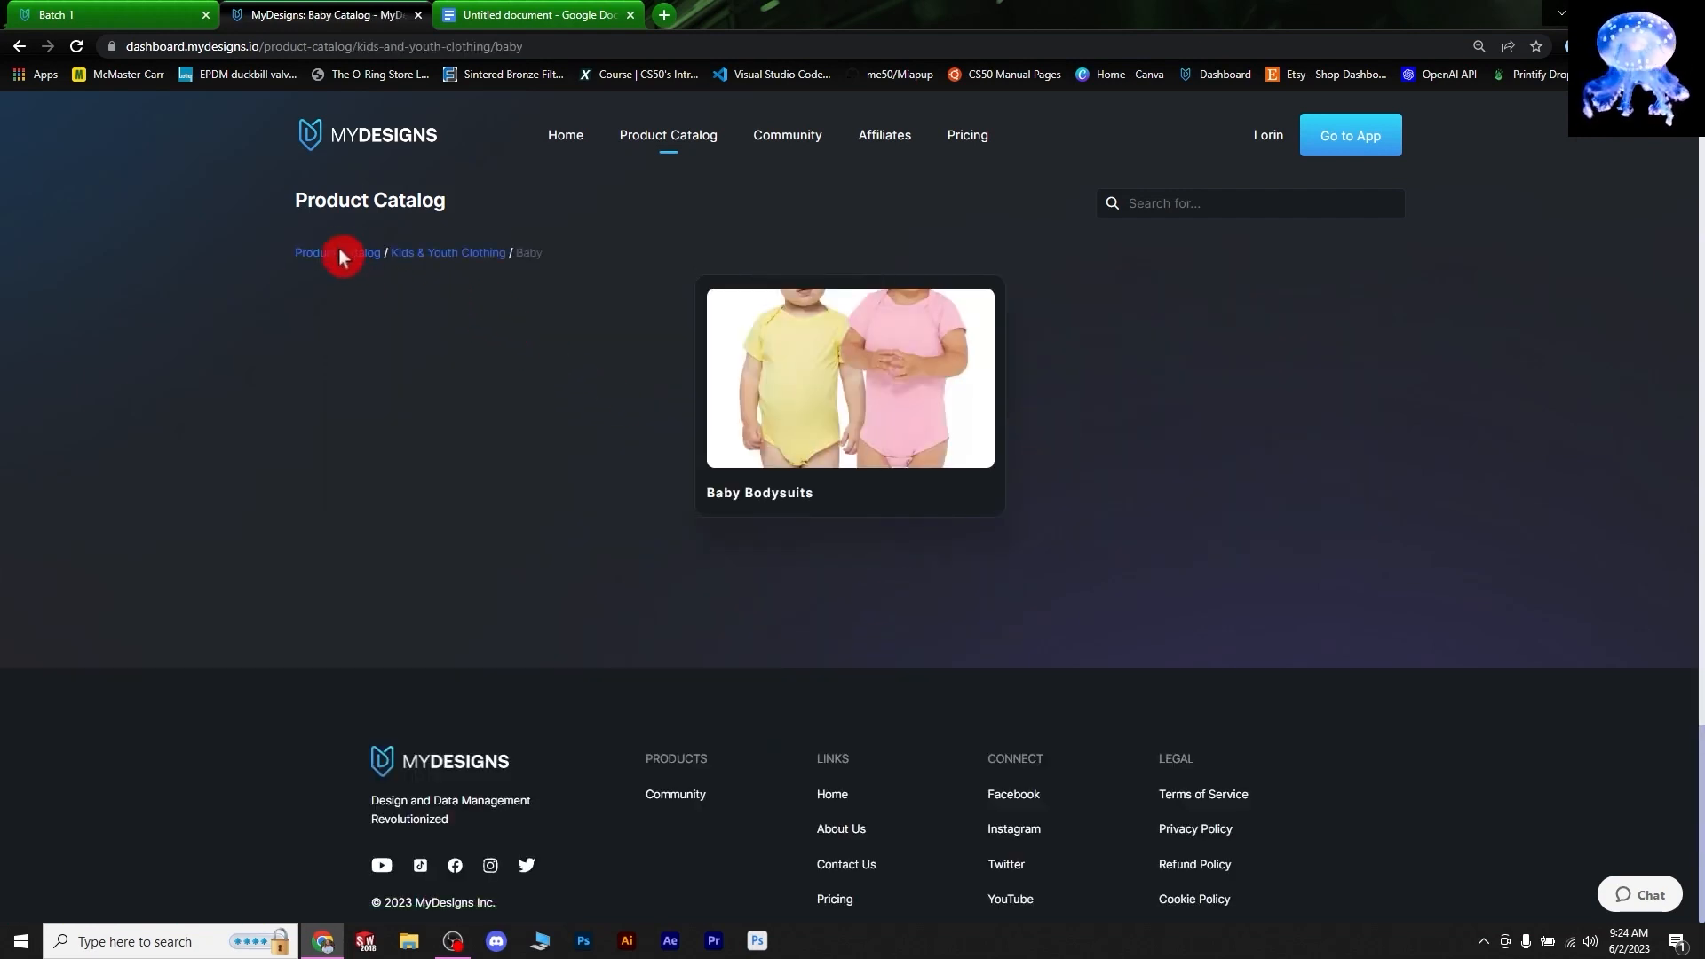
pyautogui.click(542, 391)
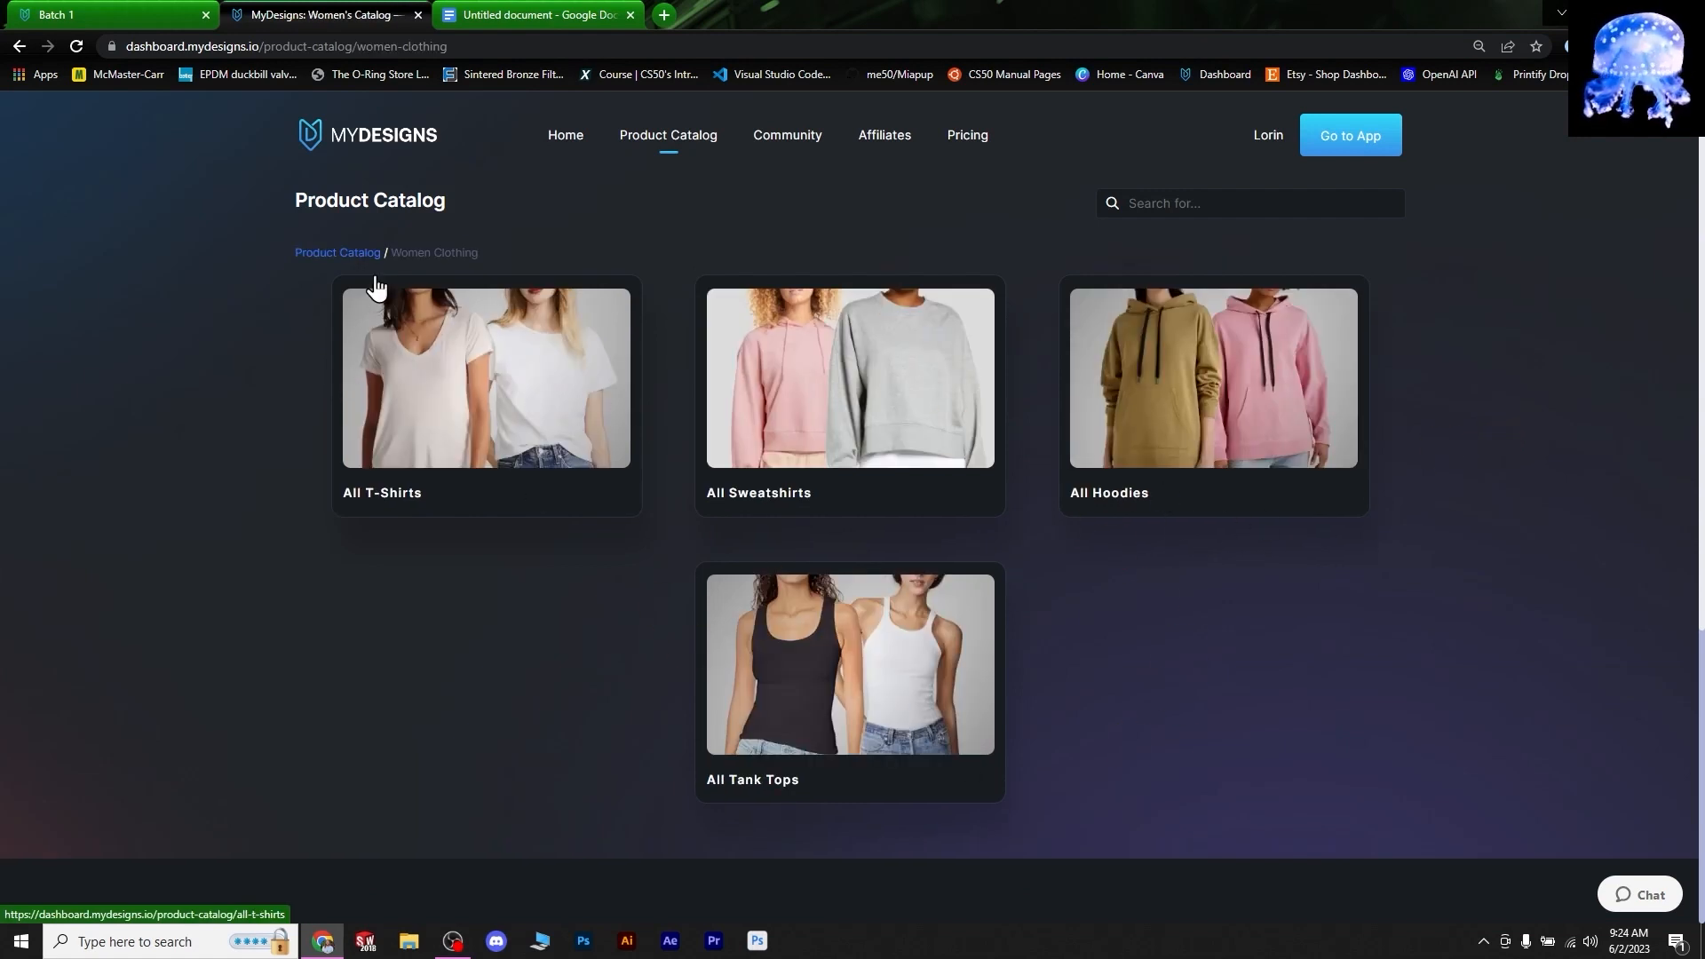
pyautogui.click(341, 253)
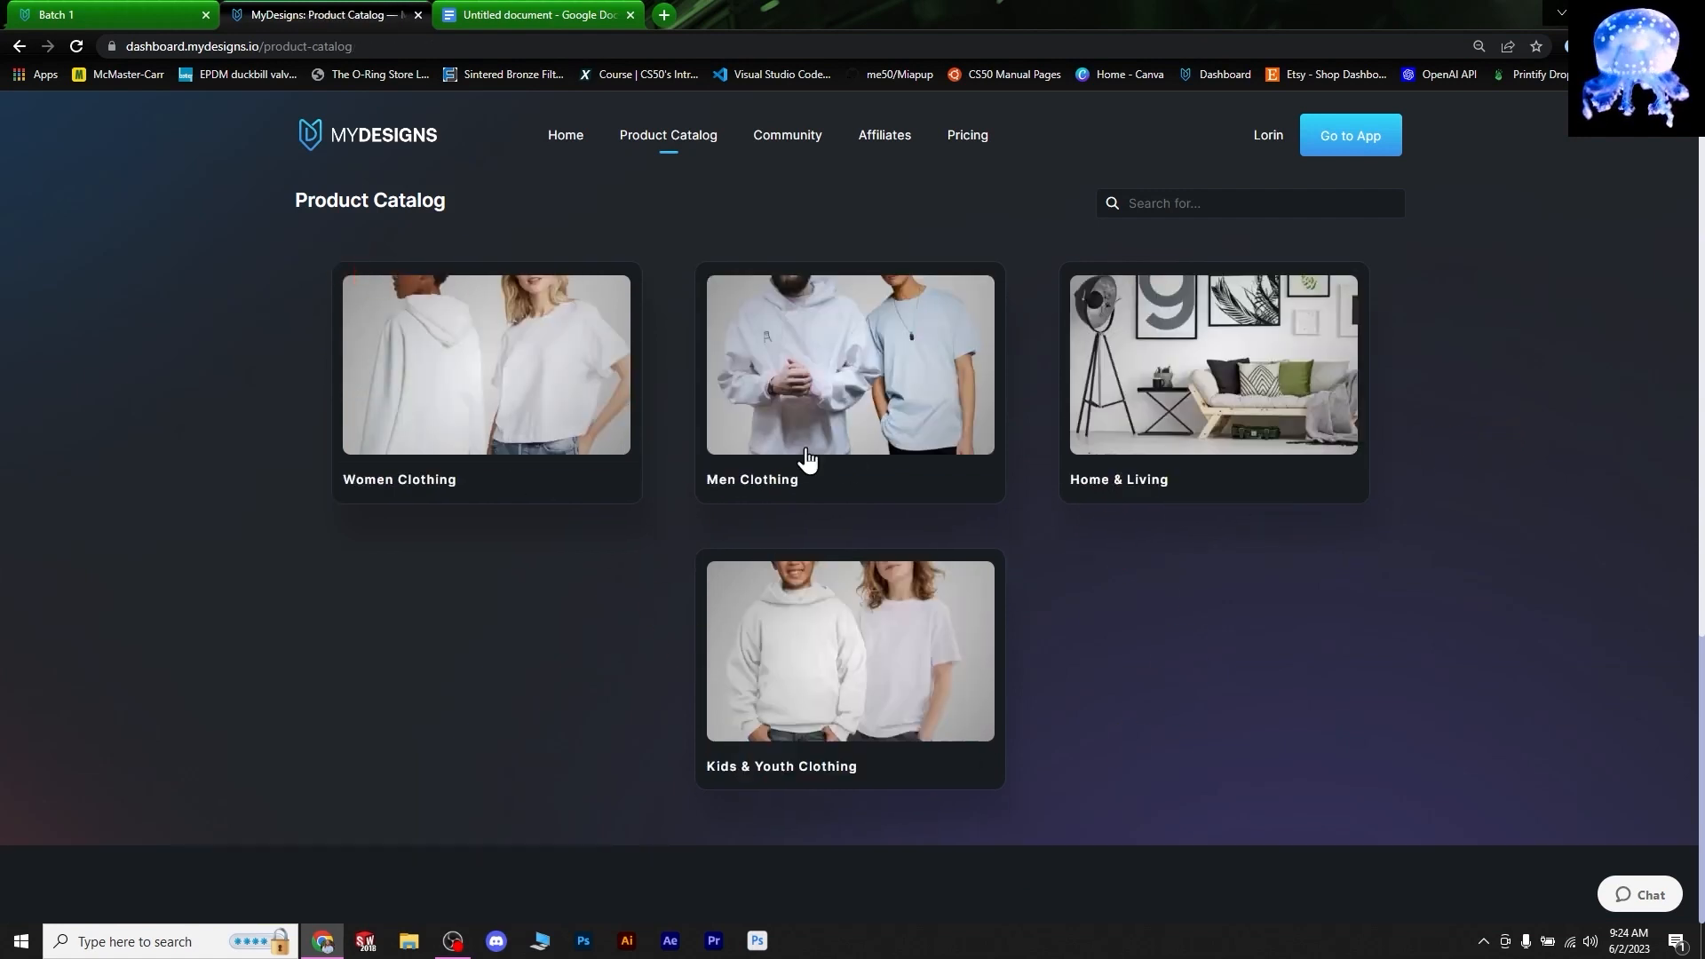
pyautogui.click(1199, 410)
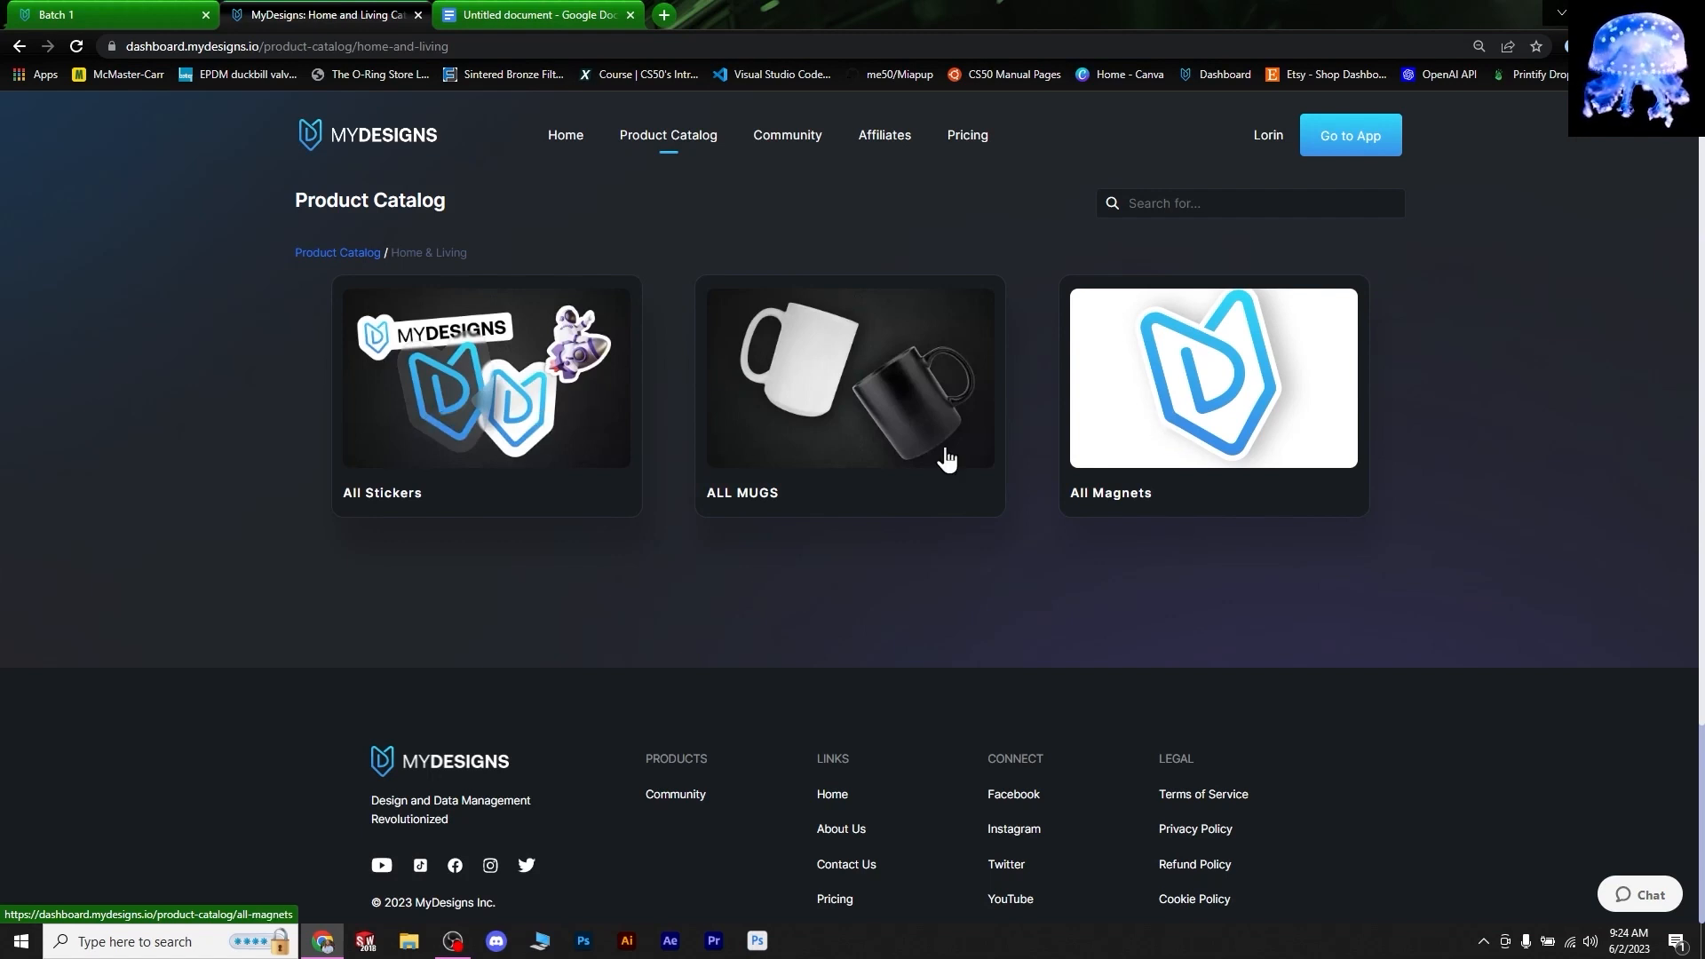
pyautogui.click(473, 431)
pyautogui.click(828, 367)
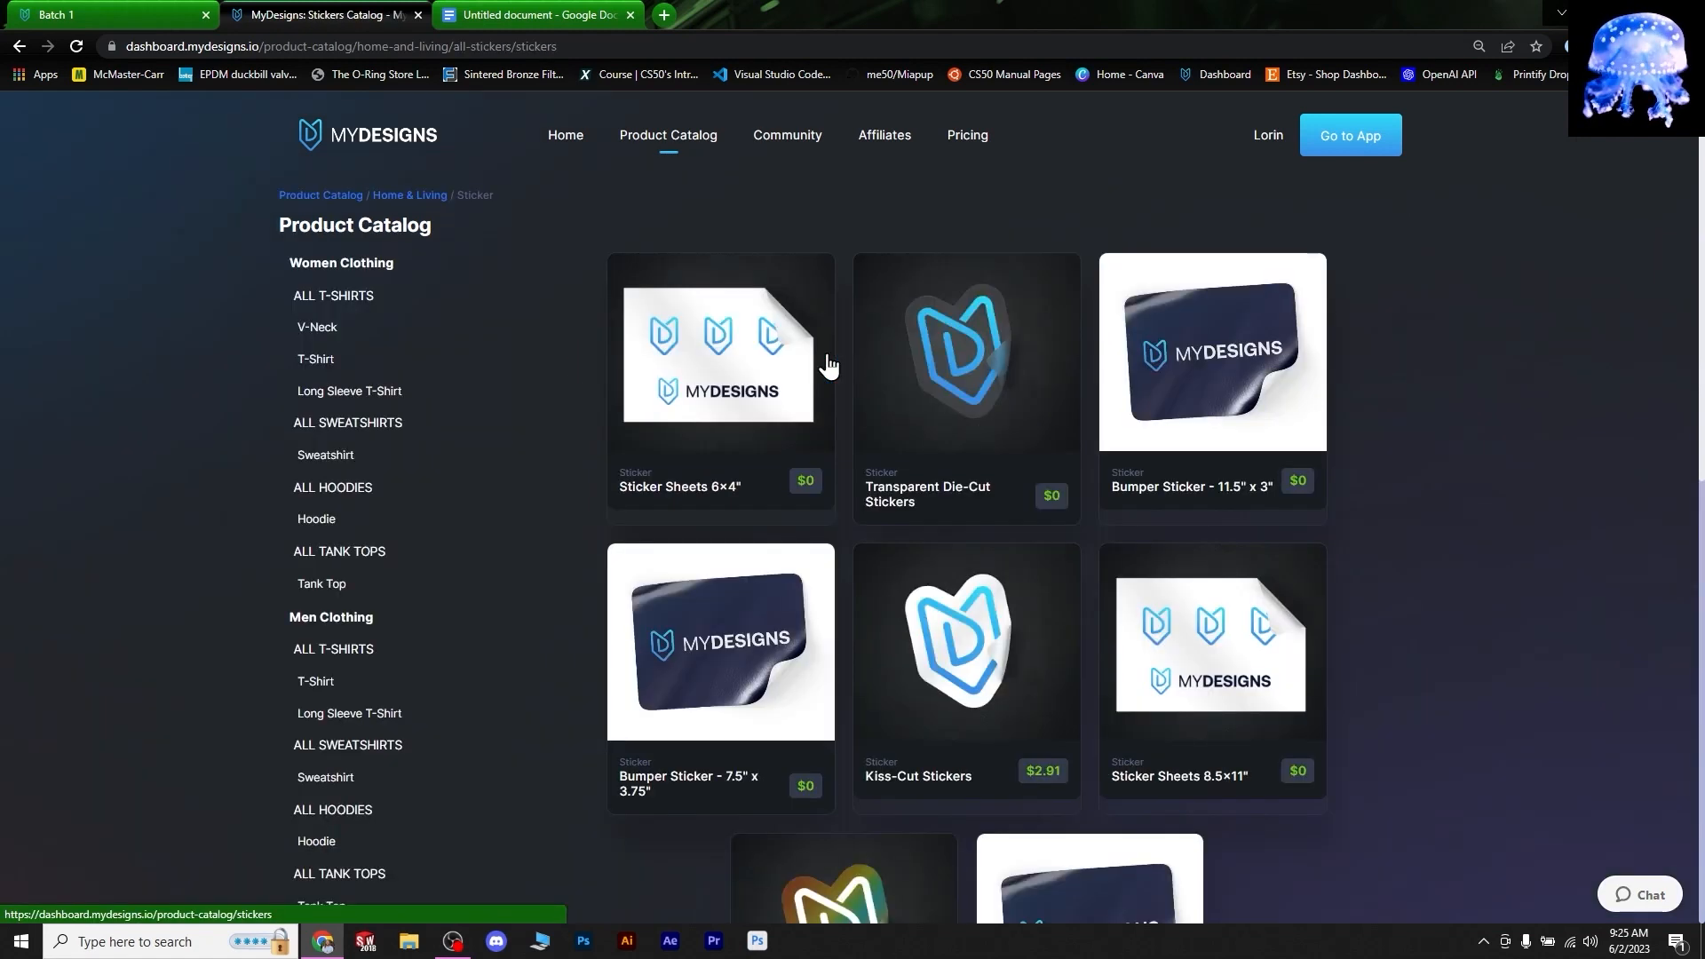
# - Open the Kiss-Cut Stickers product page and copy its 'Thick, durable vinyl…' sentence
pyautogui.scroll(-2, 1017, 552)
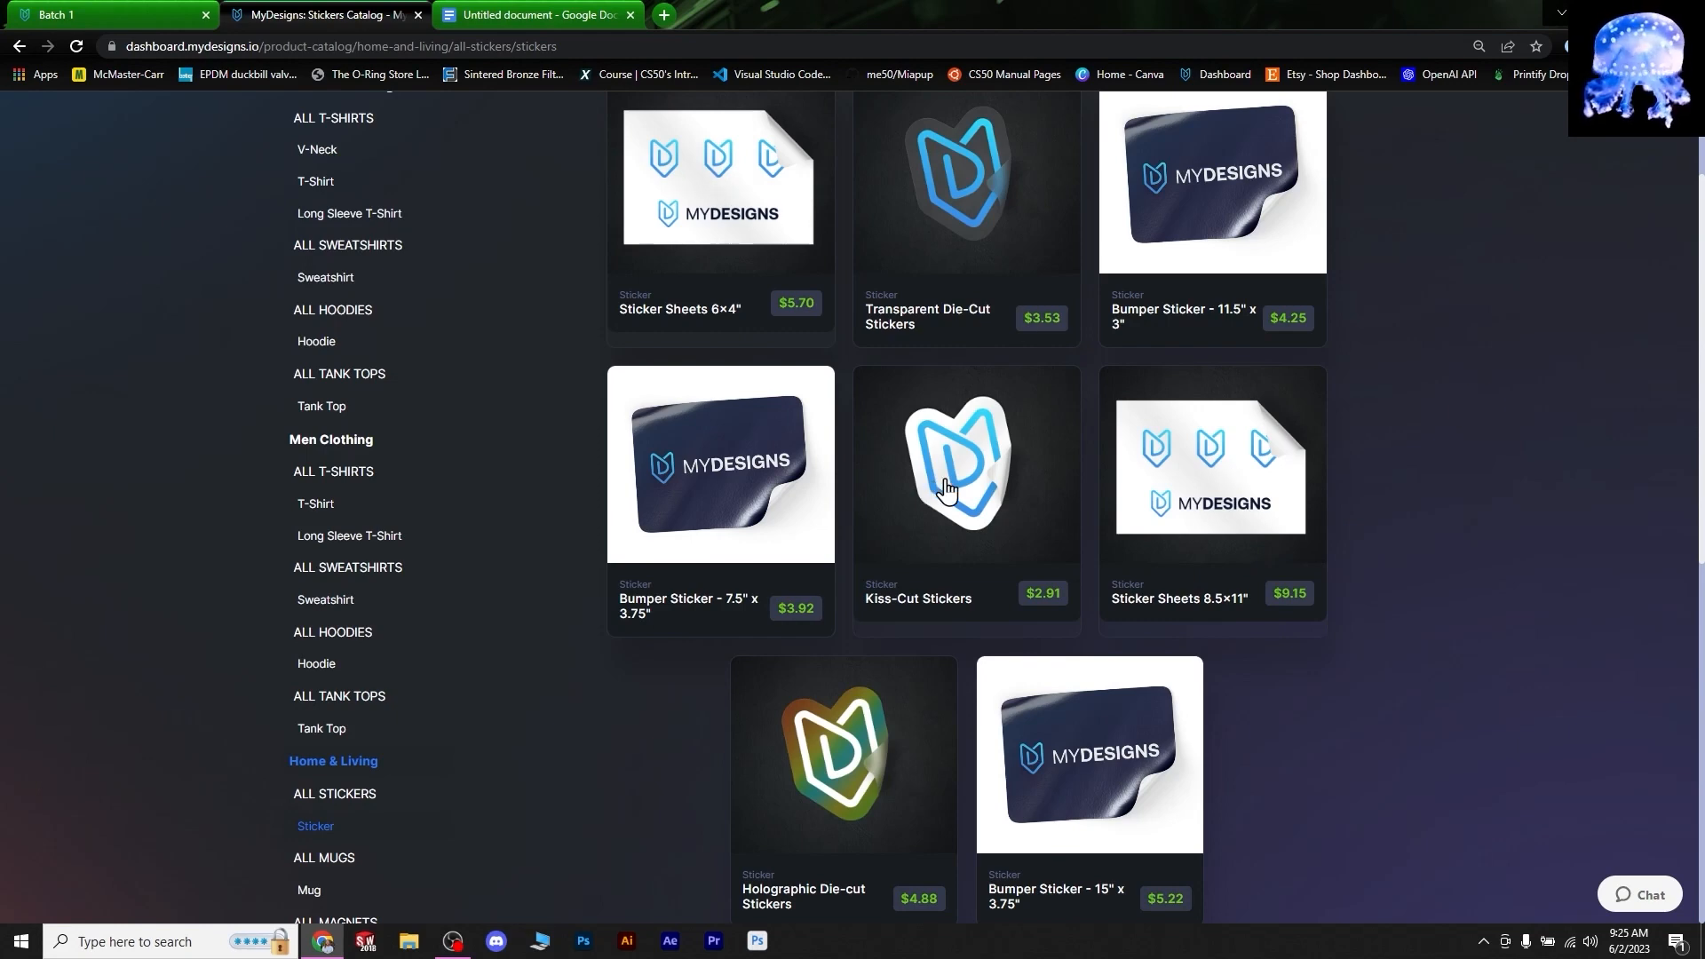
pyautogui.click(1001, 471)
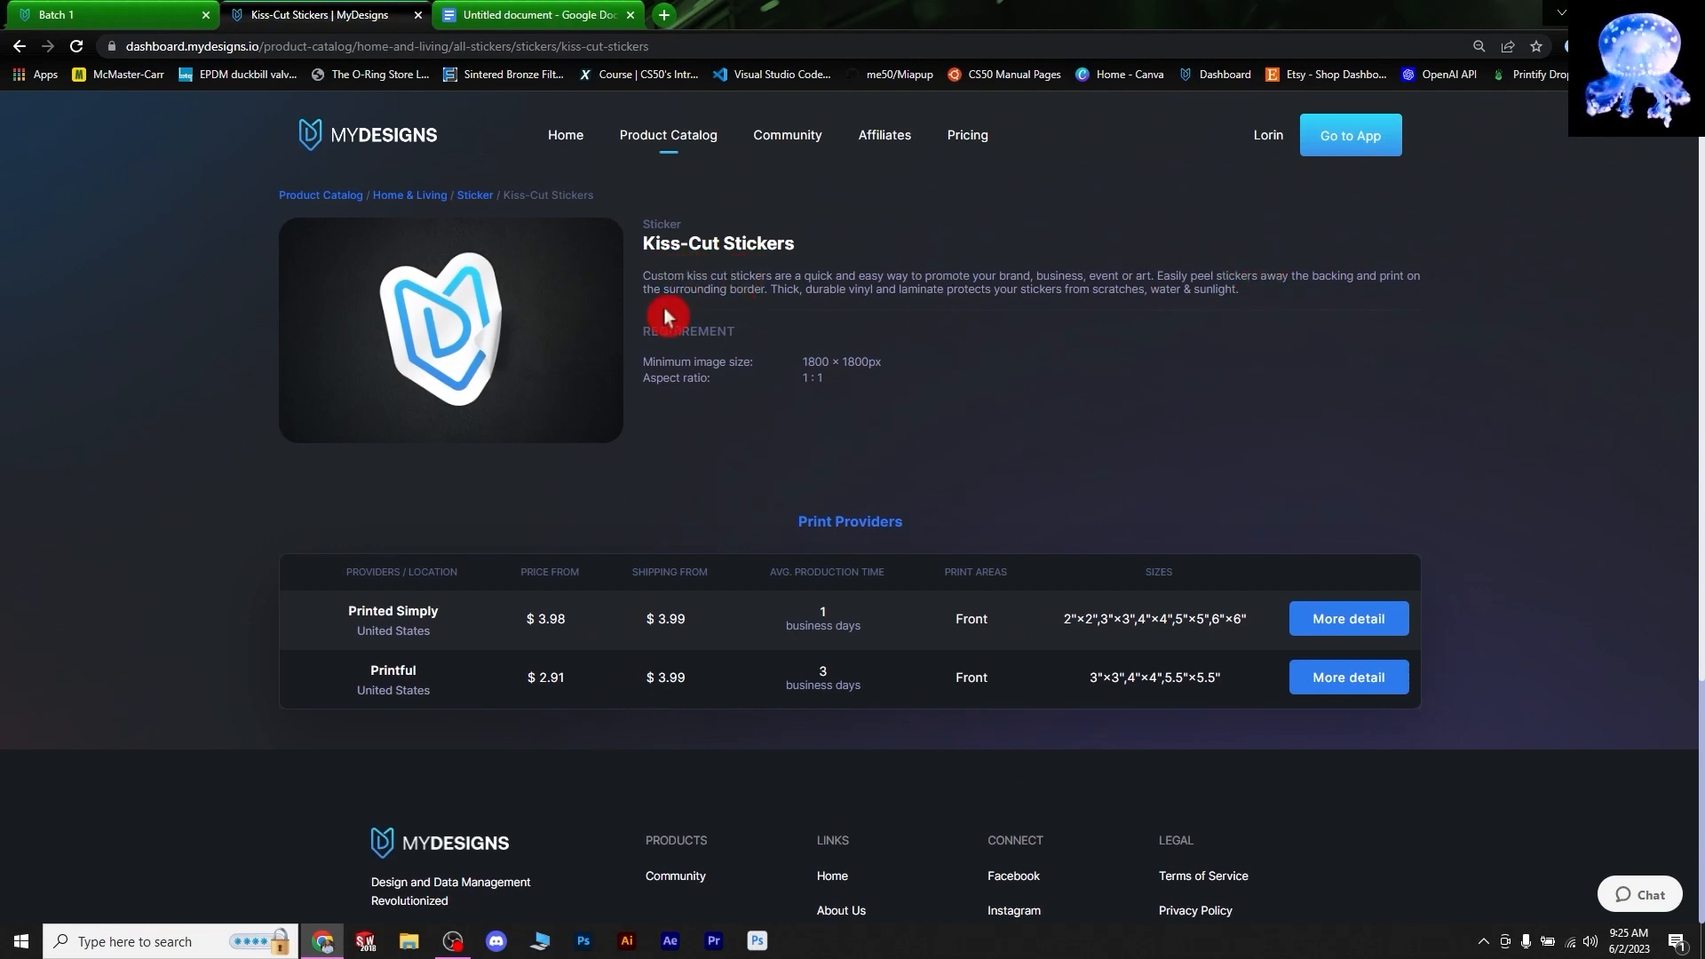
pyautogui.click(884, 488)
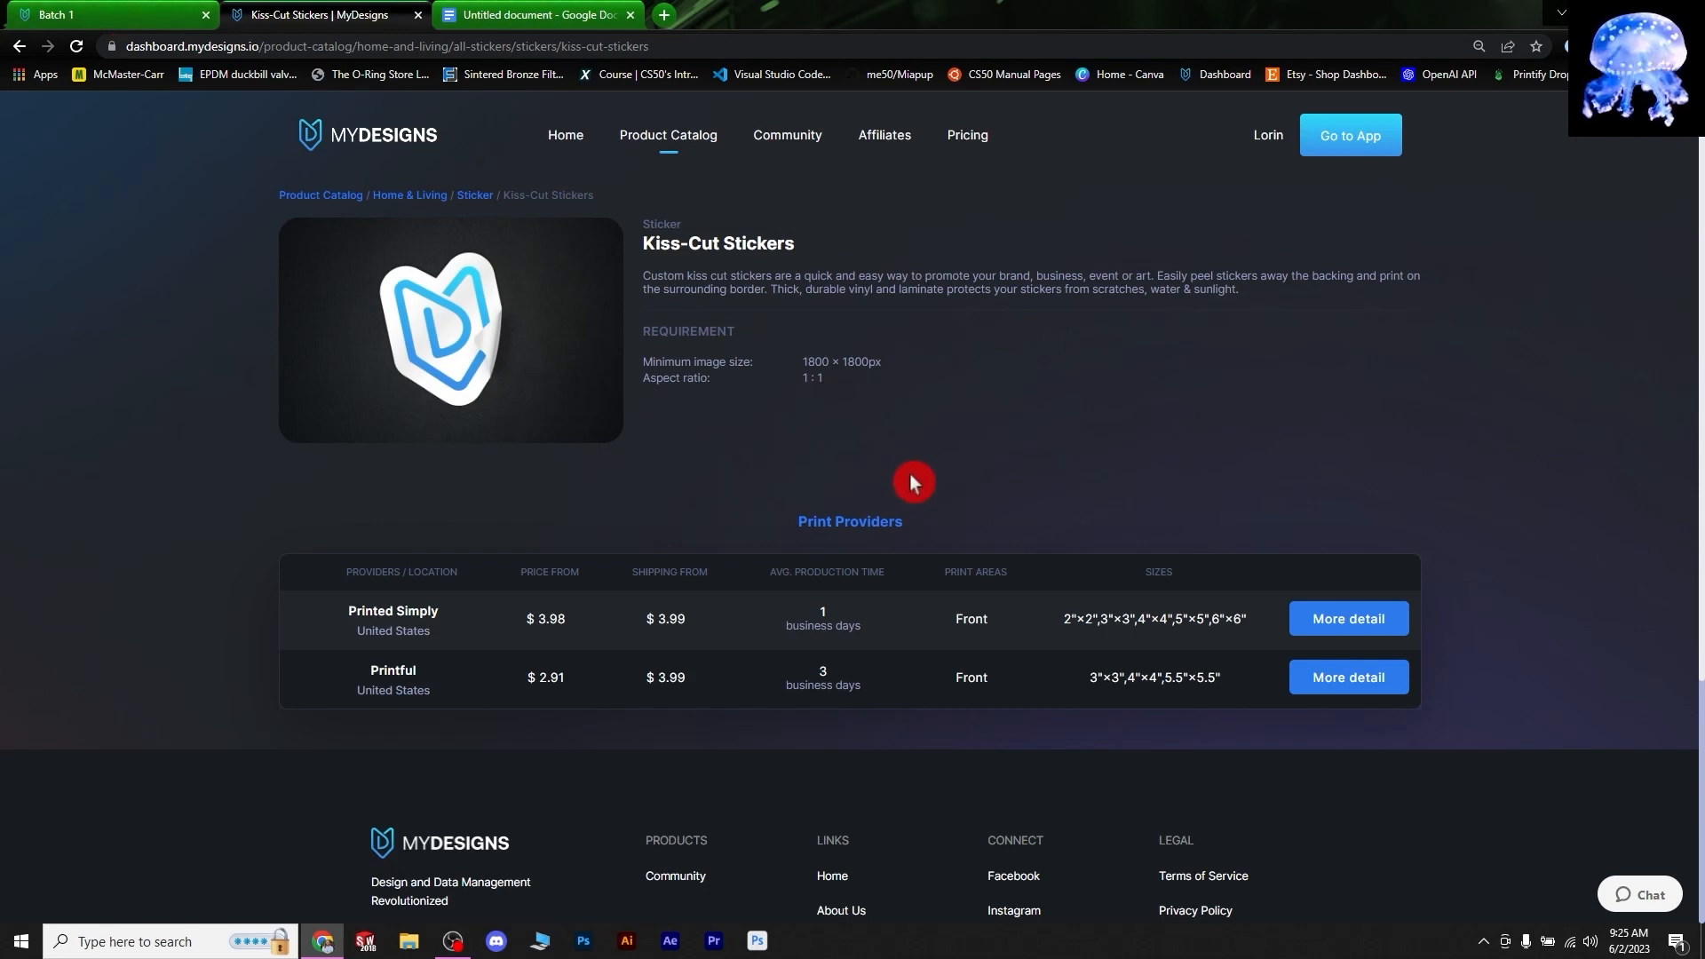
pyautogui.click(413, 686)
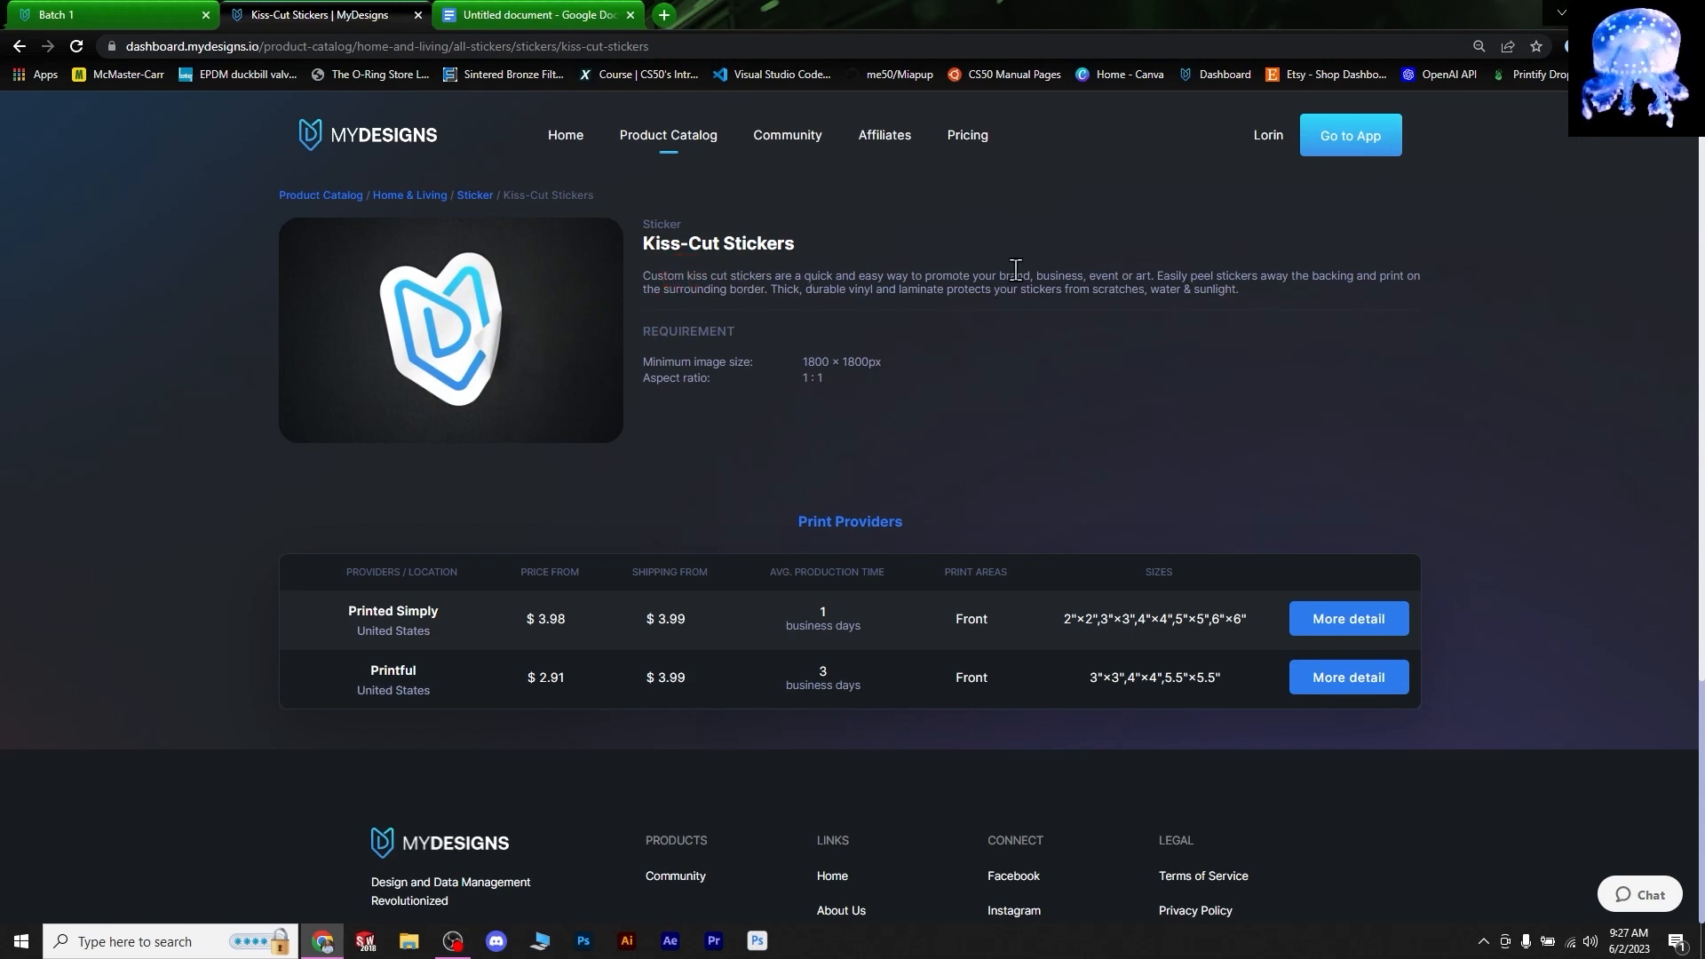
pyautogui.click(1125, 256)
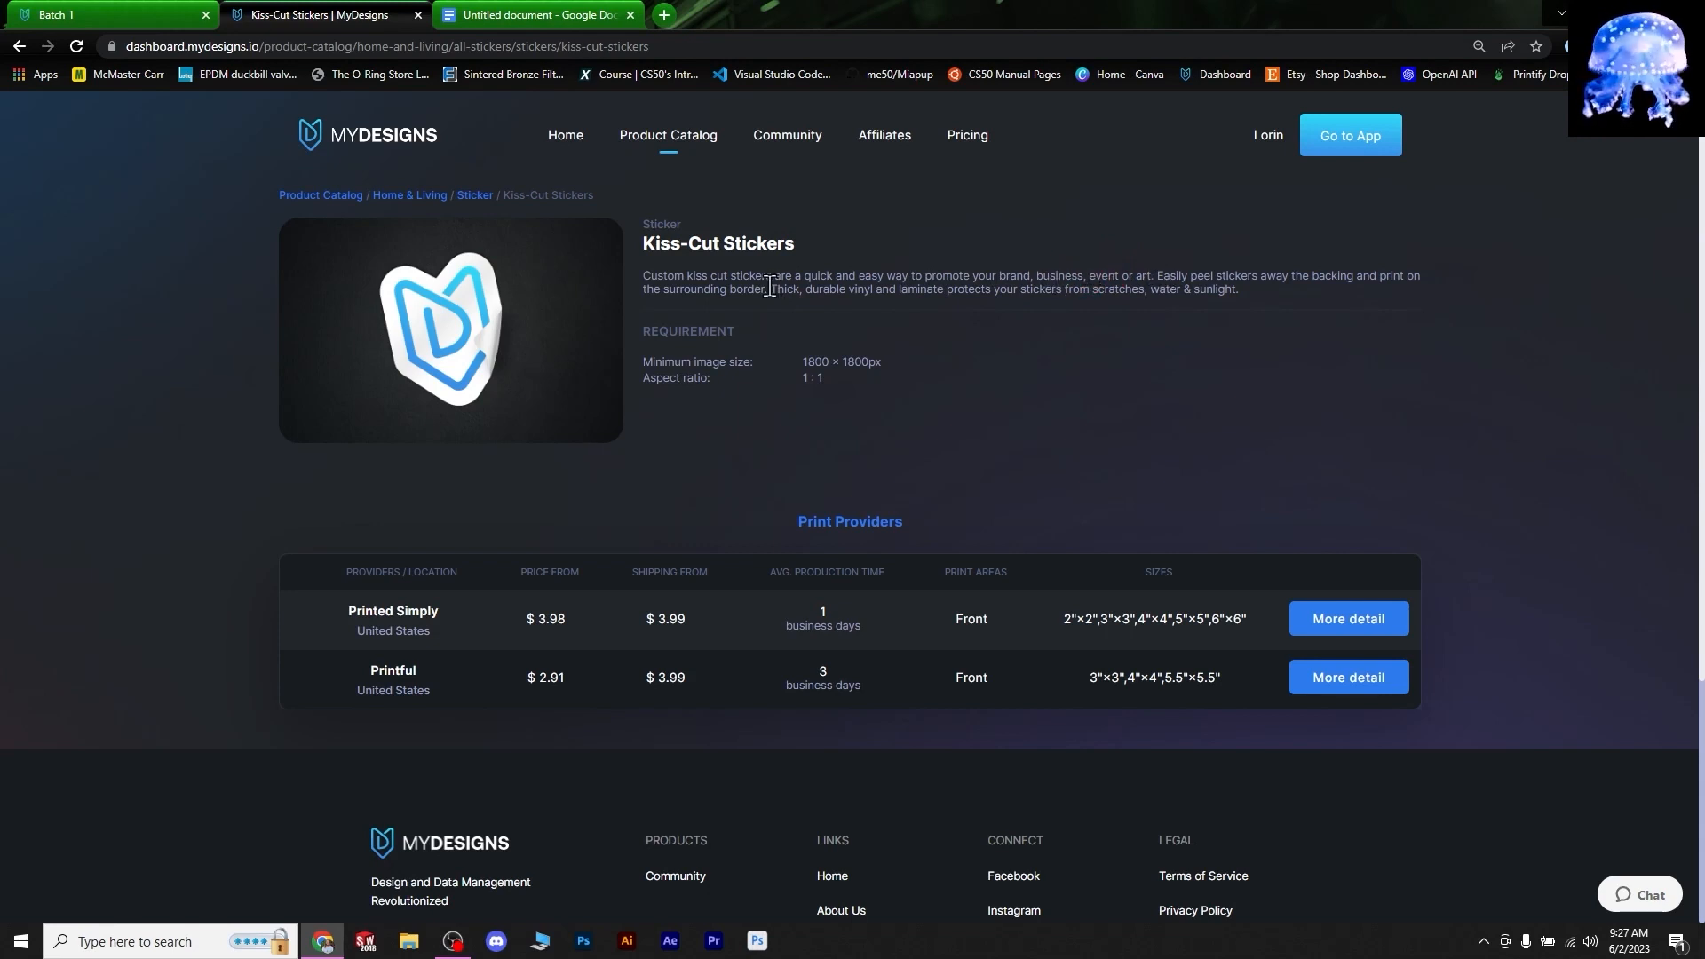
pyautogui.moveTo(772, 295); pyautogui.dragTo(1225, 291)
pyautogui.rightClick(1177, 290)
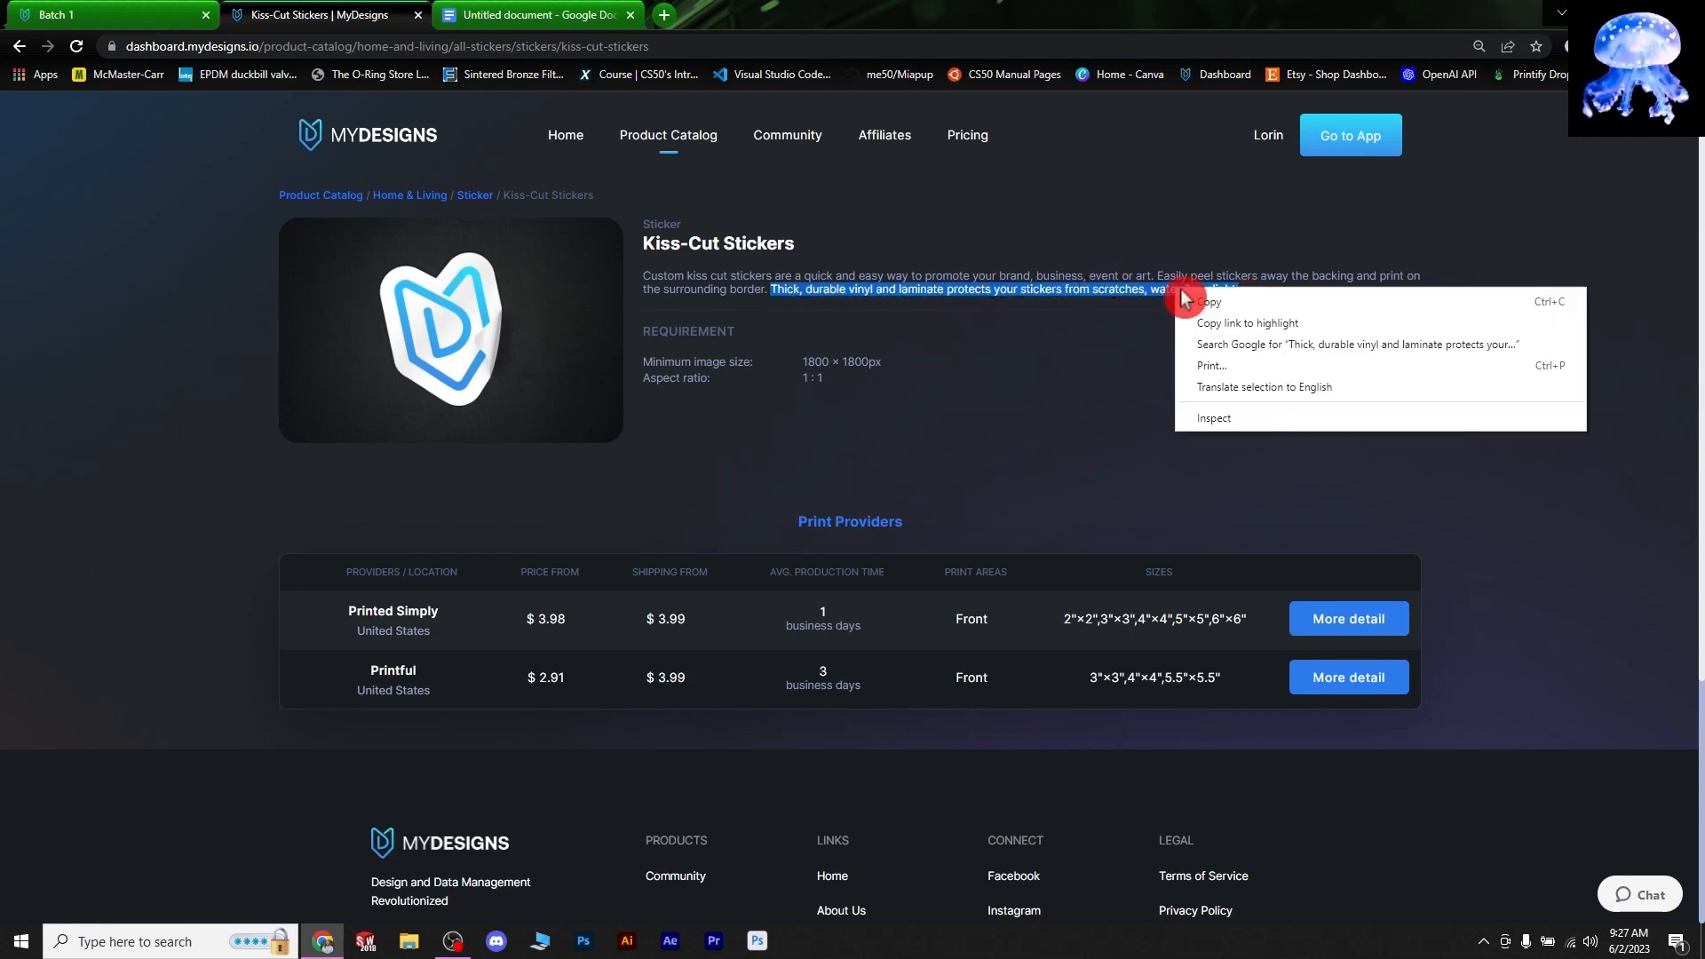
pyautogui.click(1198, 303)
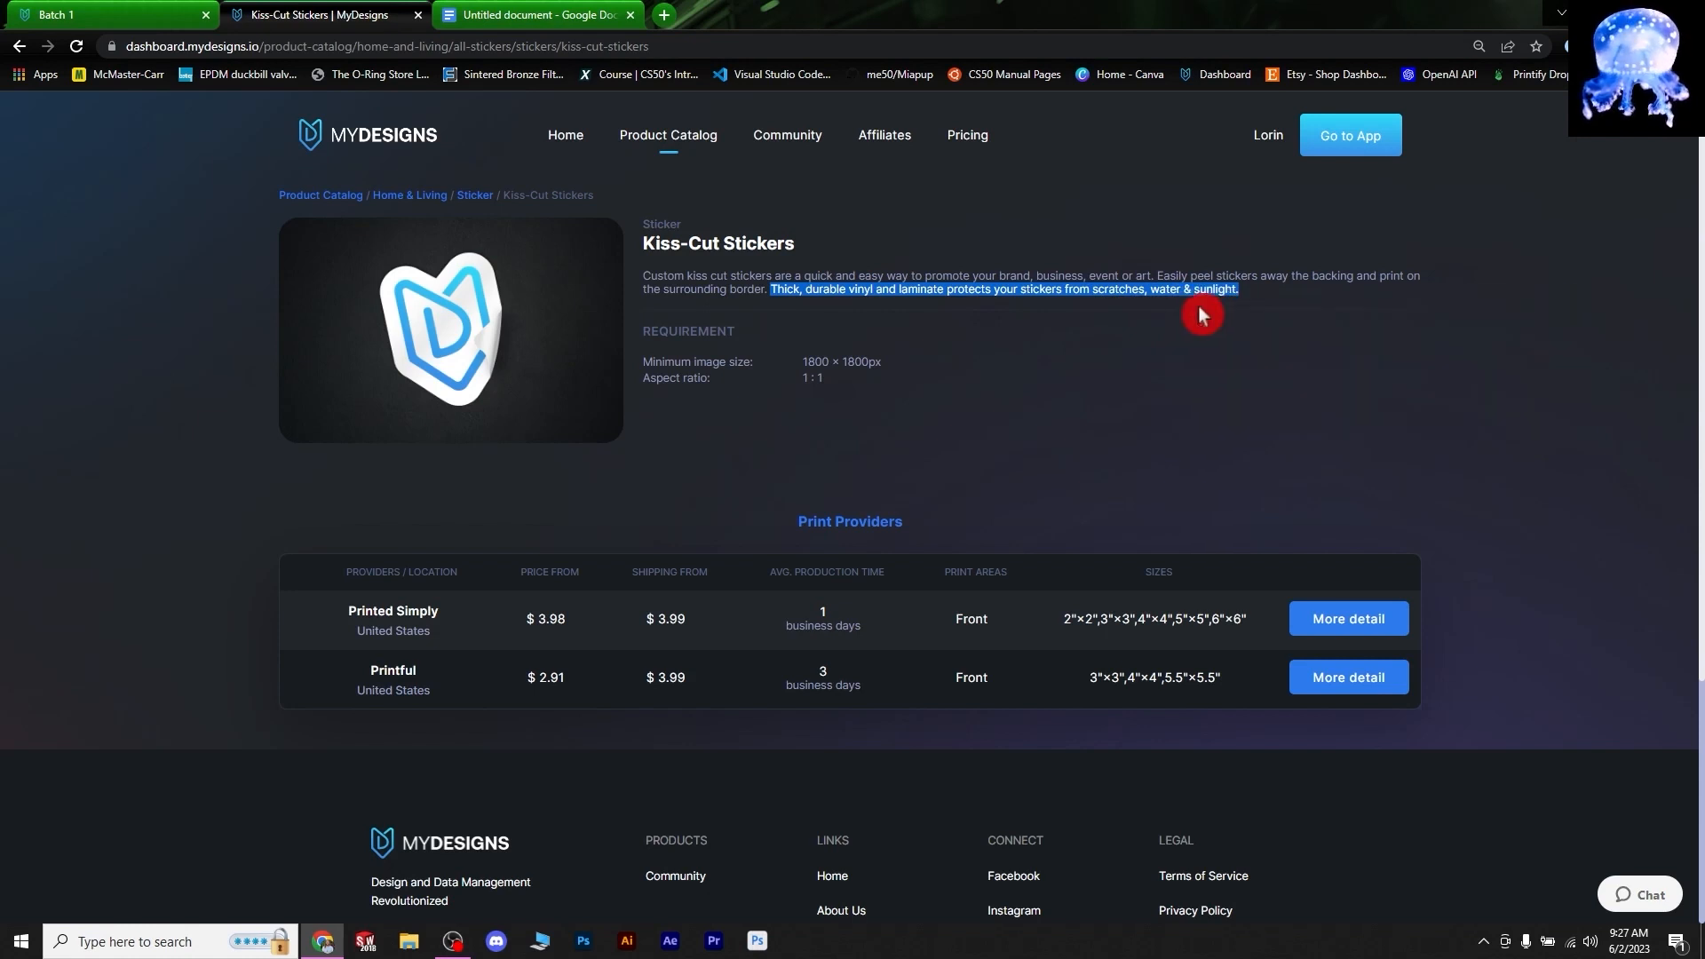
pyautogui.click(1073, 373)
# - Paste the durability sentence into the Google Doc under a new 'Sticker:' heading
pyautogui.click(586, 12)
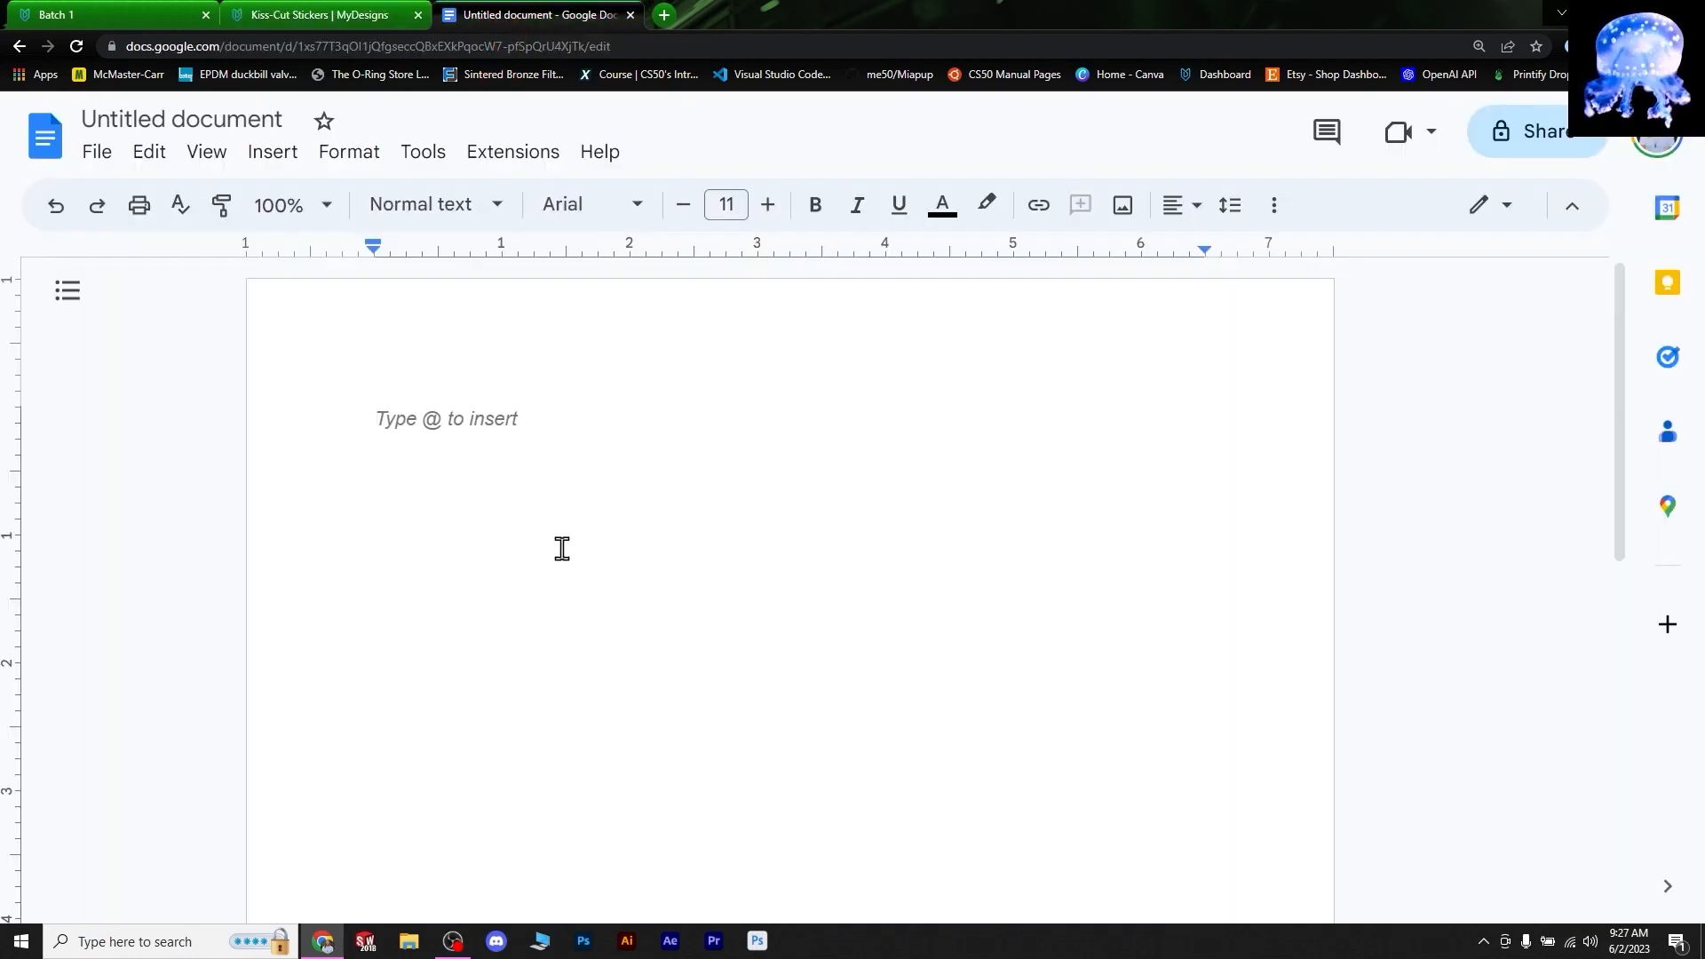
pyautogui.rightClick(487, 511)
pyautogui.click(755, 571)
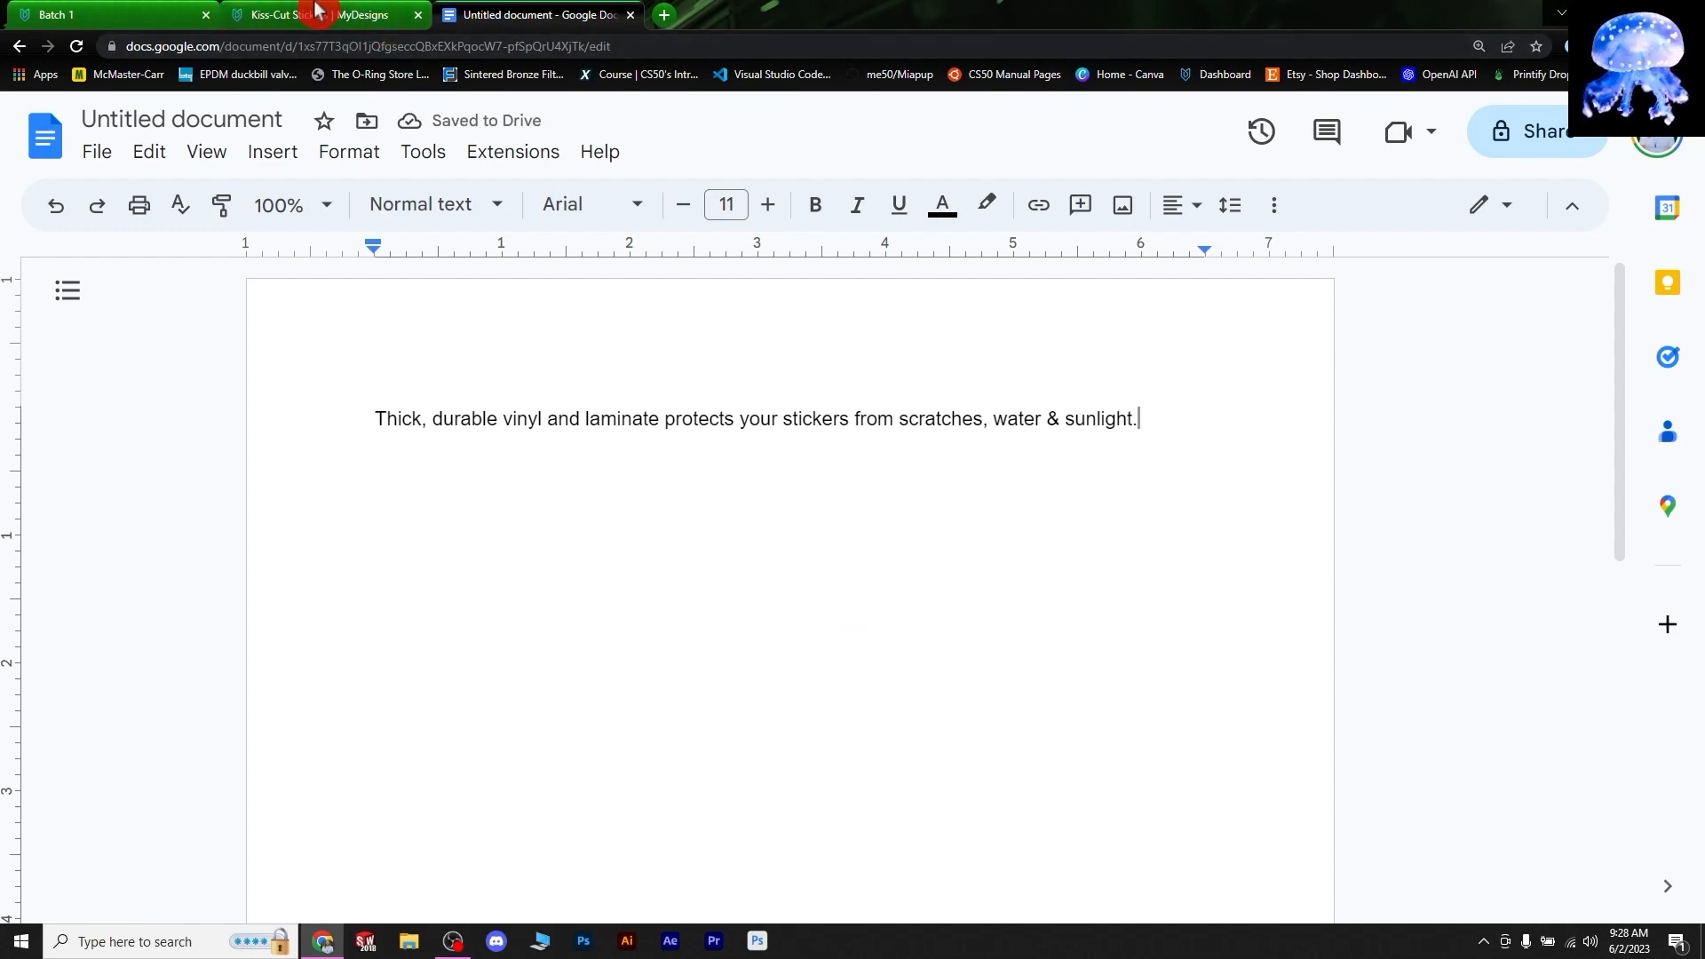
pyautogui.click(336, 21)
pyautogui.hotkey('ctrl', 'Tab')
pyautogui.click(378, 416)
pyautogui.press('Return')
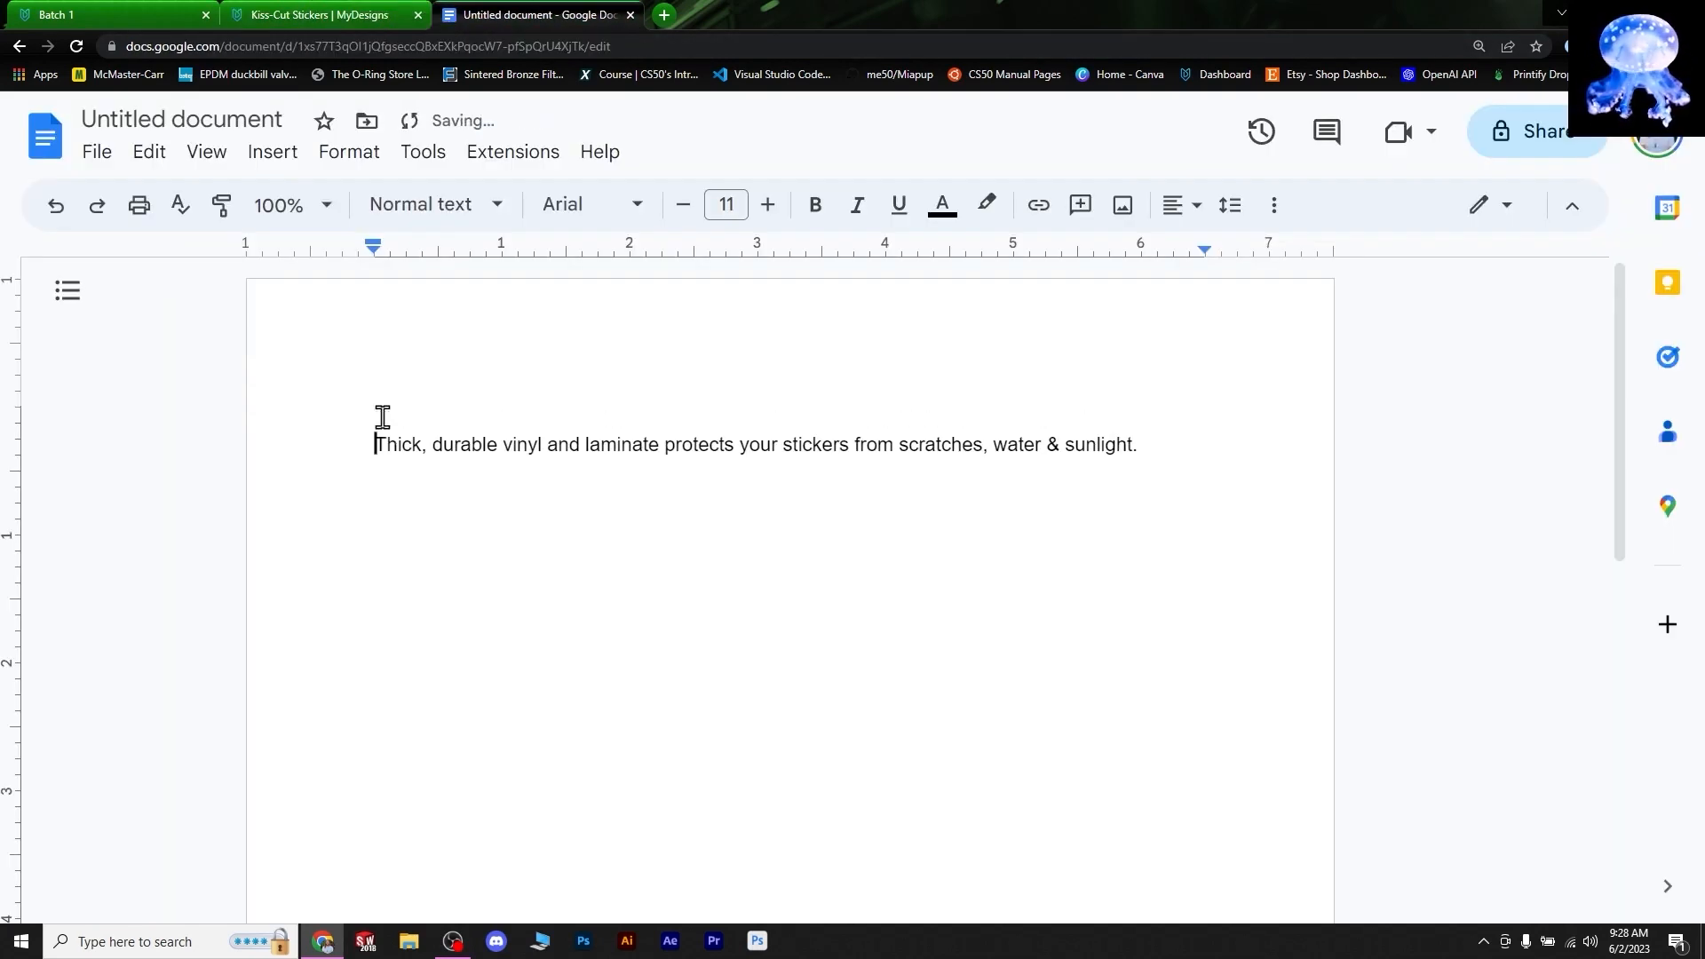
pyautogui.write('S')
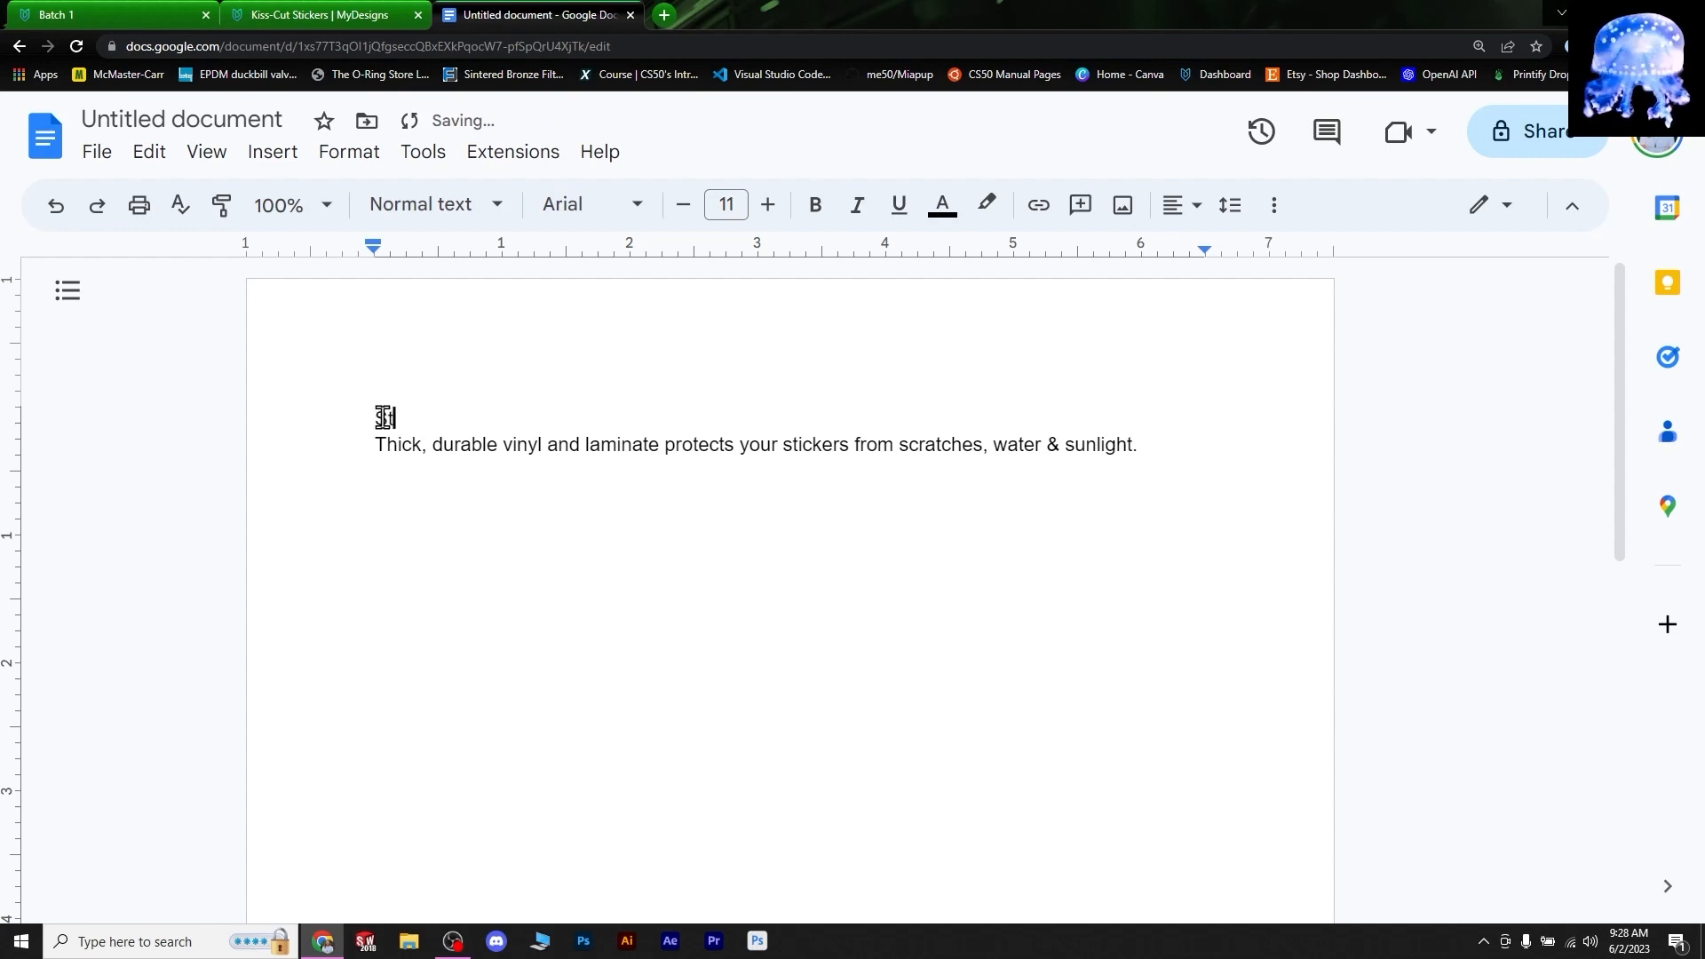
pyautogui.write('ticker')
pyautogui.write(':')
# - Add a 'Usually ships in 2-4 days' line below the sticker sentence
pyautogui.click(1149, 446)
pyautogui.press('Return')
pyautogui.press('Return')
pyautogui.write('Usu')
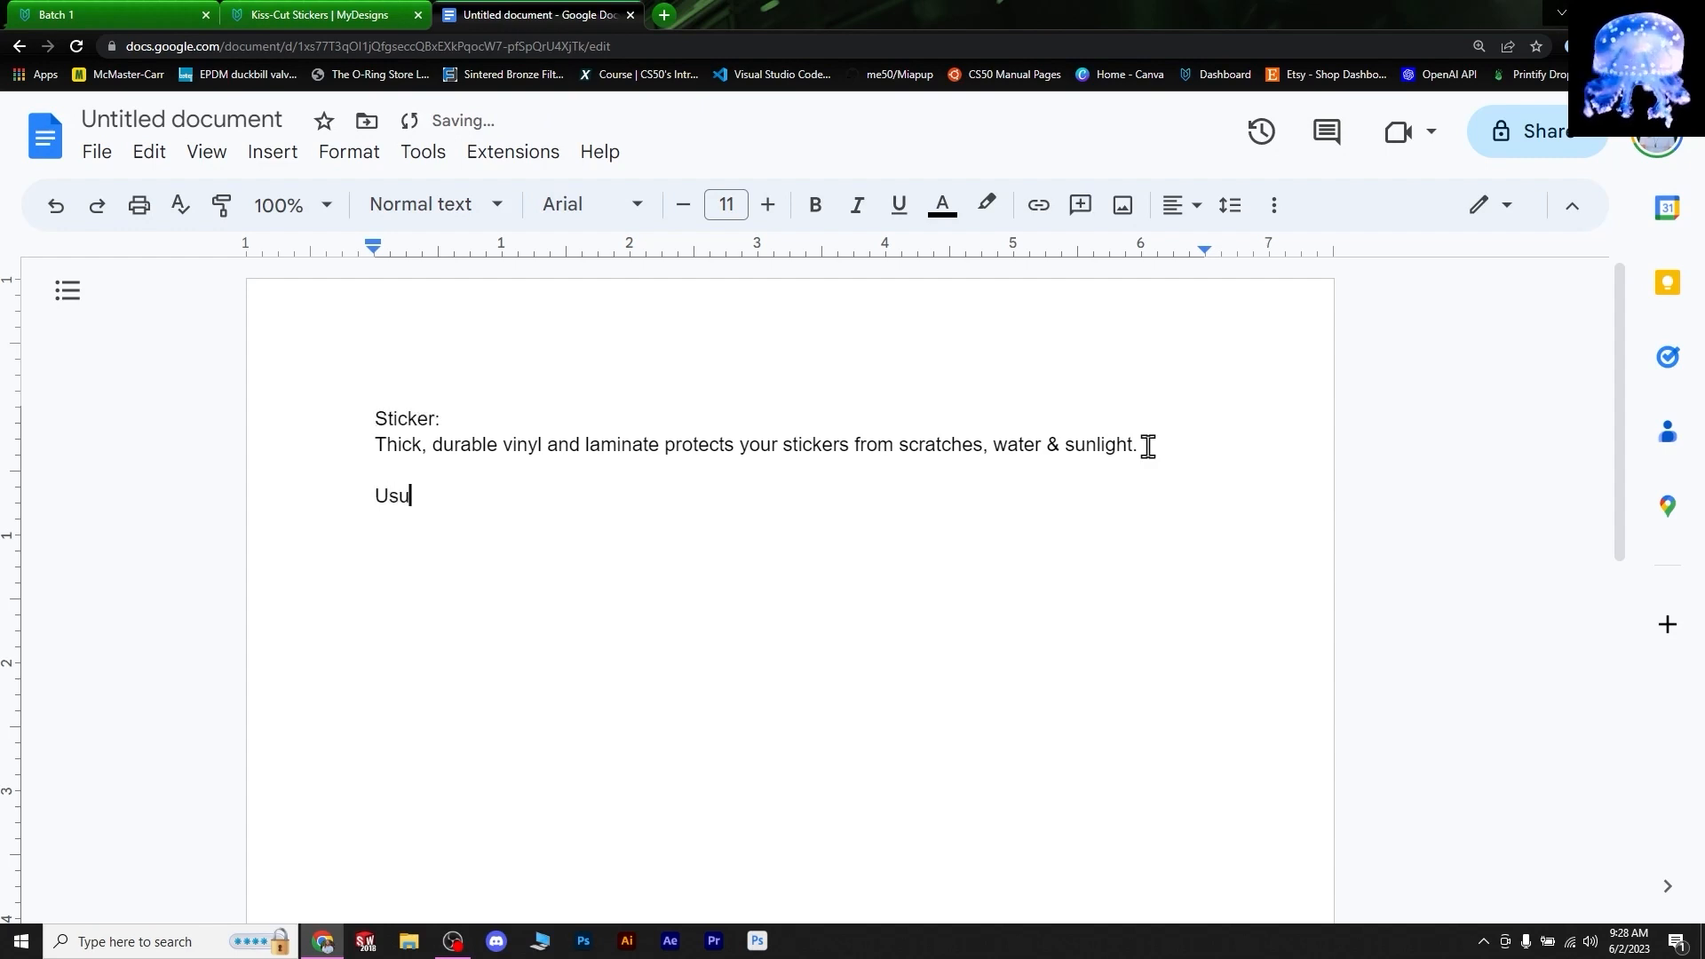
pyautogui.write('ally ships in 2-4days')
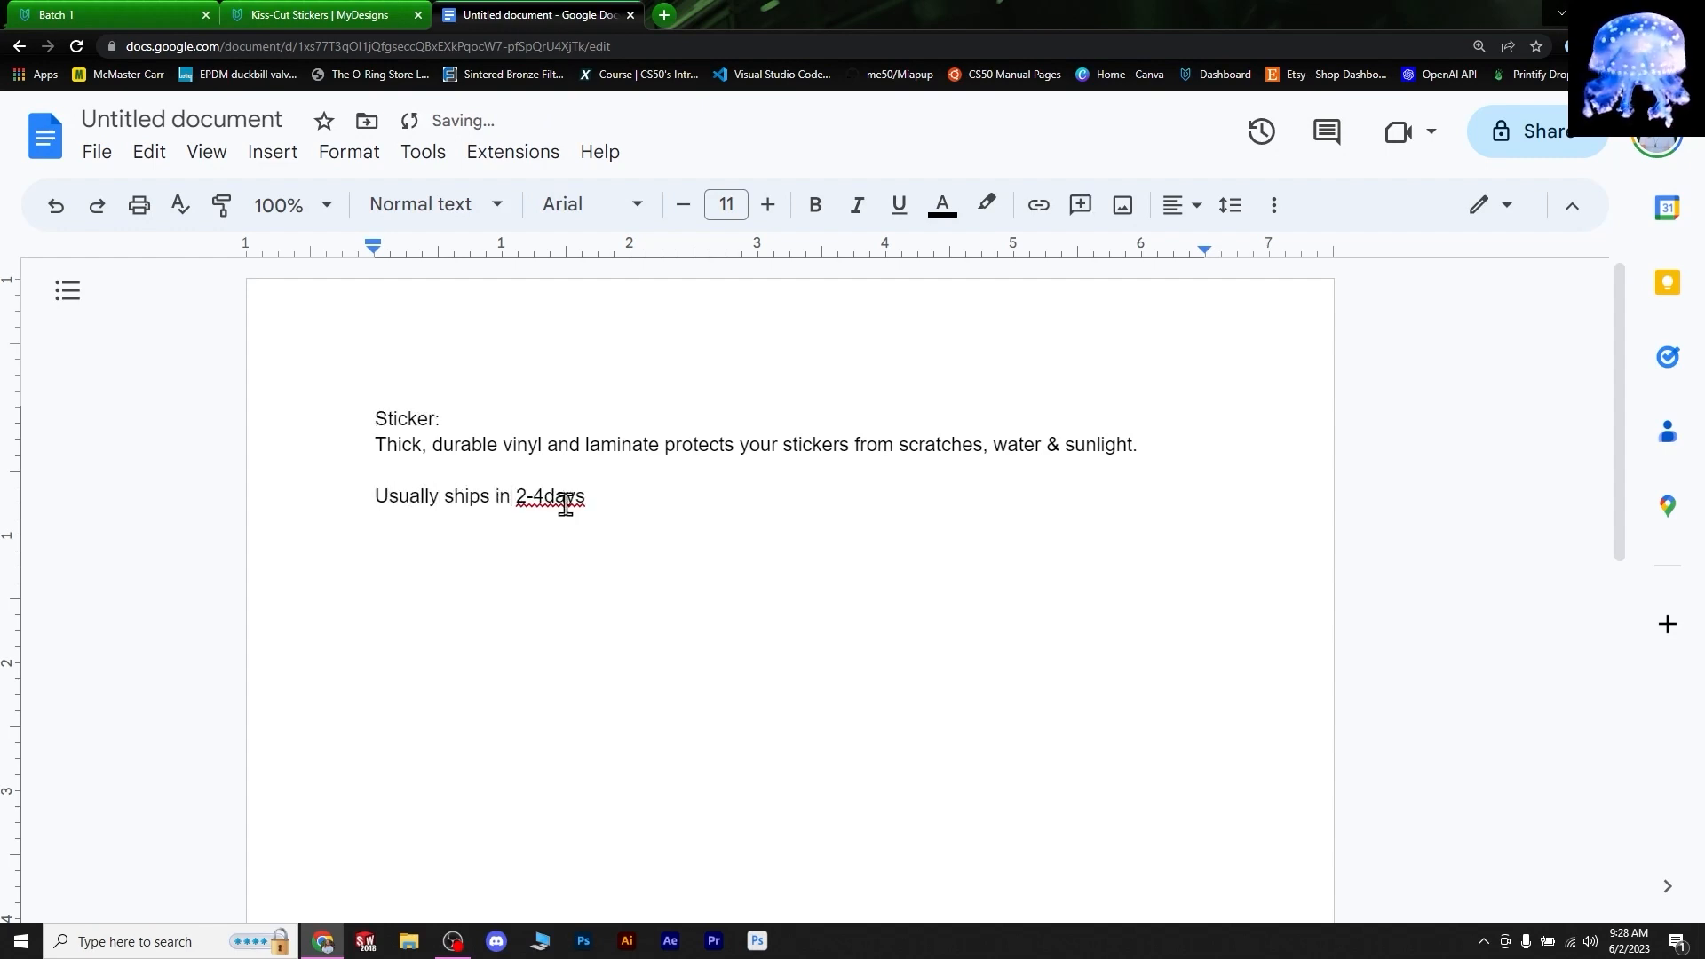
pyautogui.click(546, 497)
pyautogui.click(368, 422)
pyautogui.press('Return')
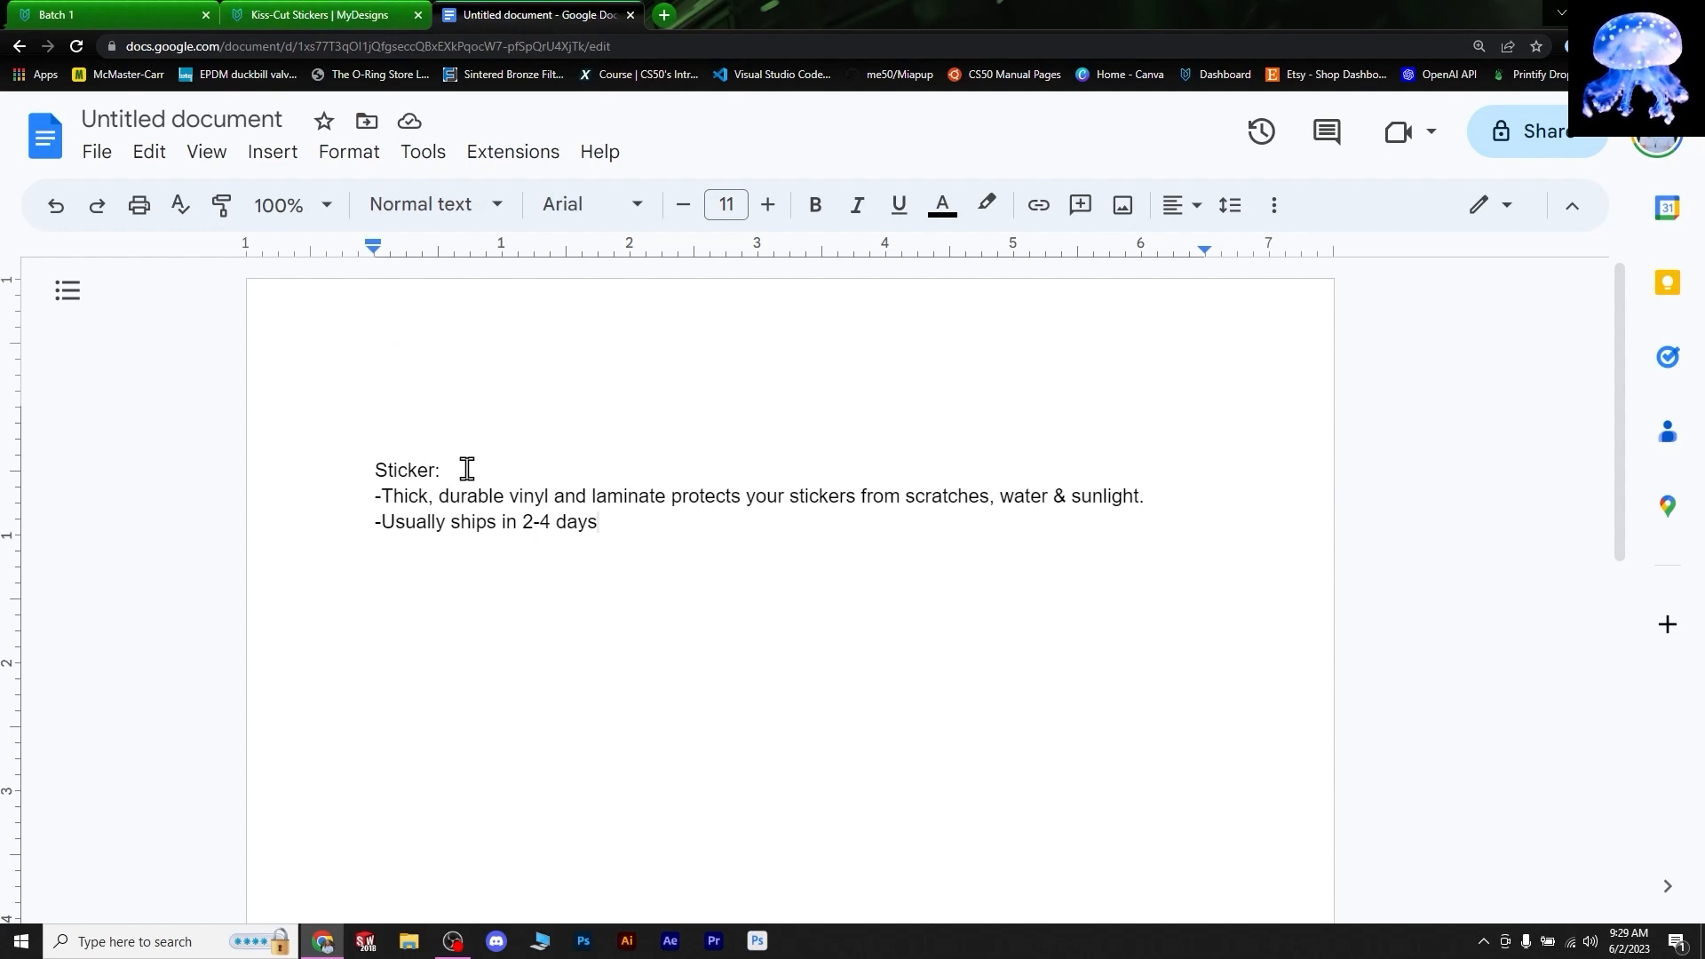
# - Add the 3 or 5 inch sticker size options and begin a 'Fridge Magnet' line
pyautogui.click(318, 15)
pyautogui.click(1119, 619)
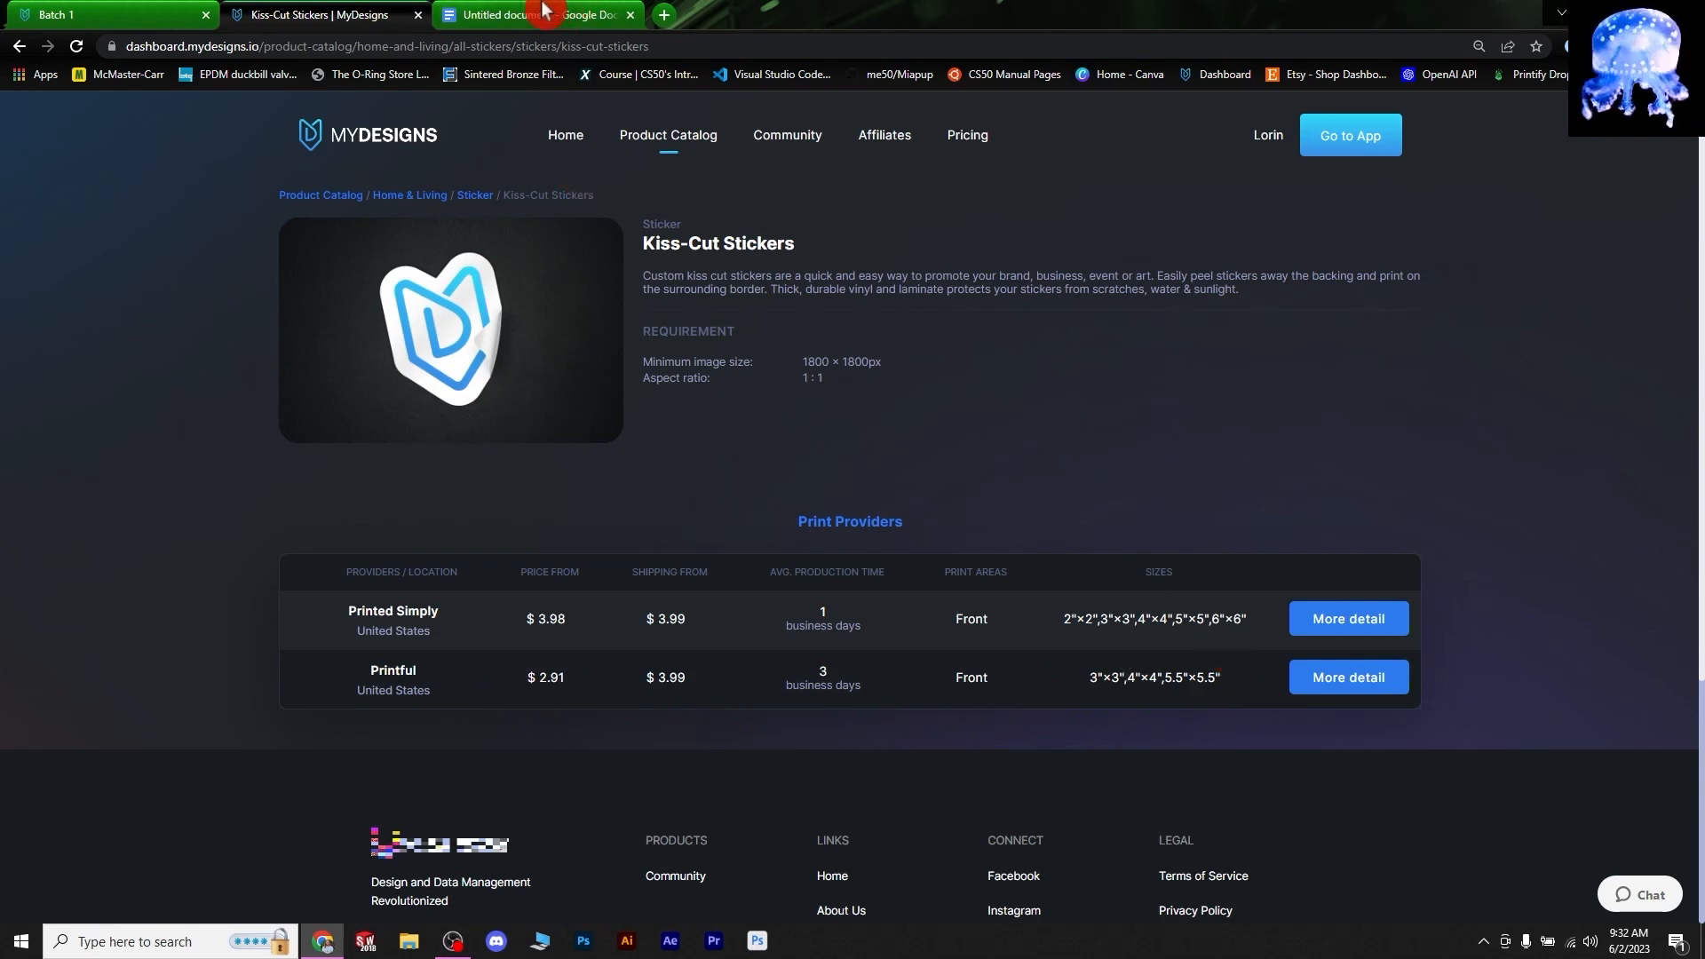
pyautogui.click(533, 15)
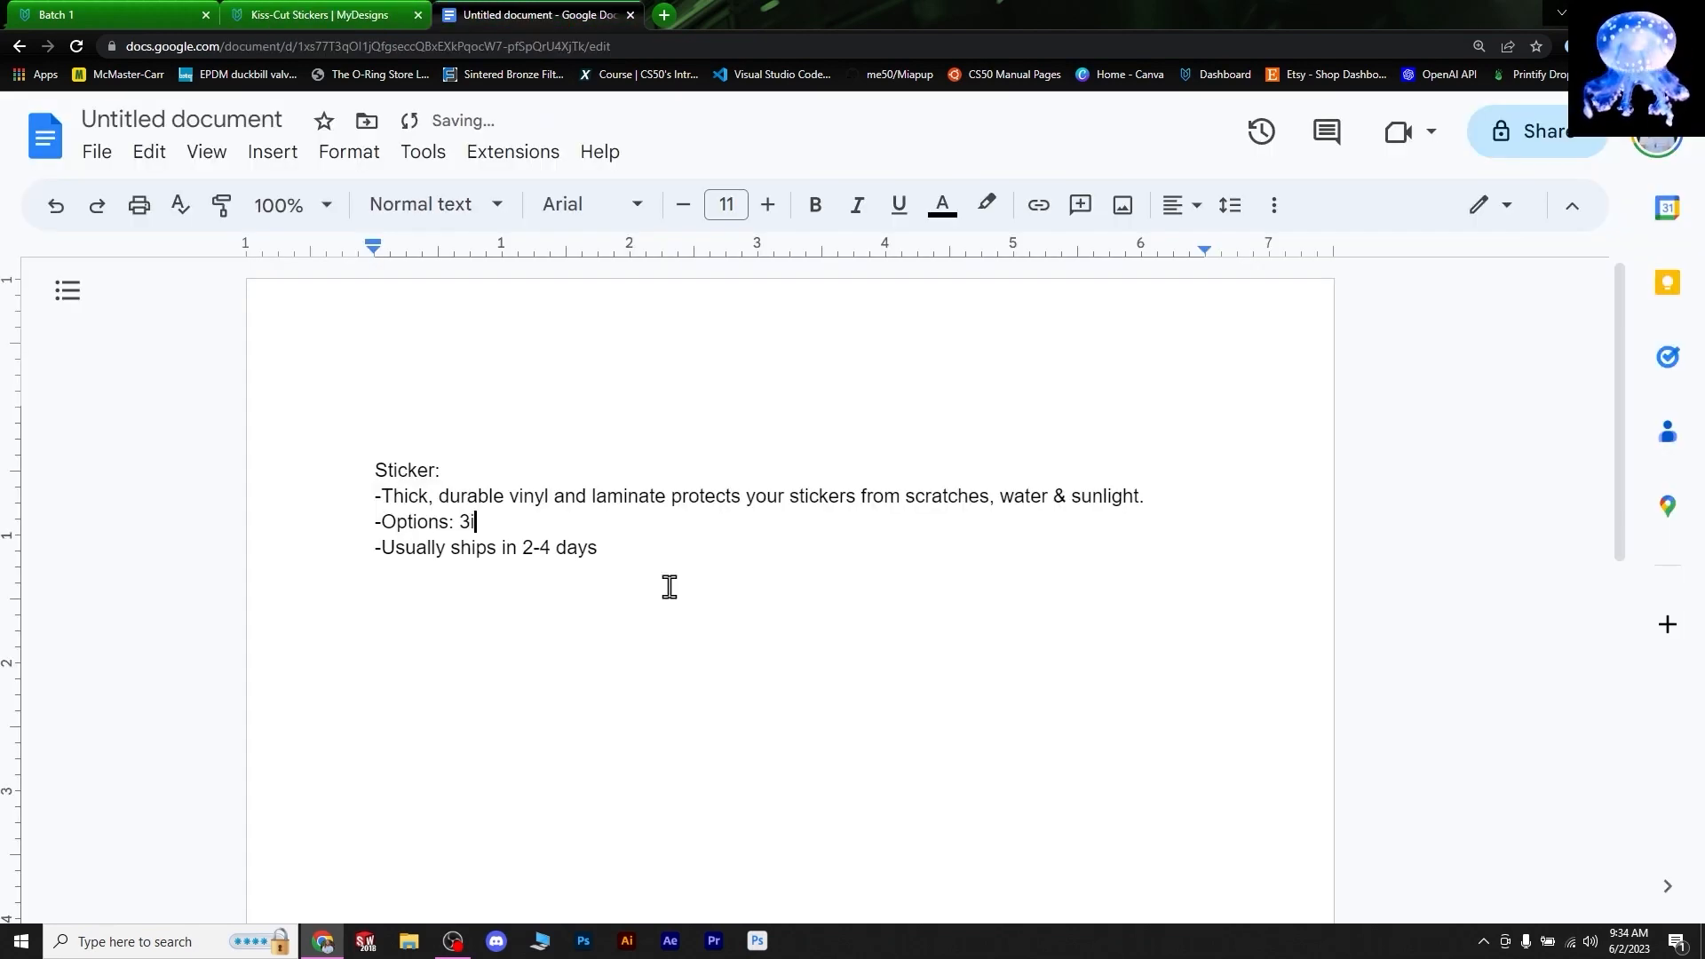
pyautogui.write('r 5inch (legnth')
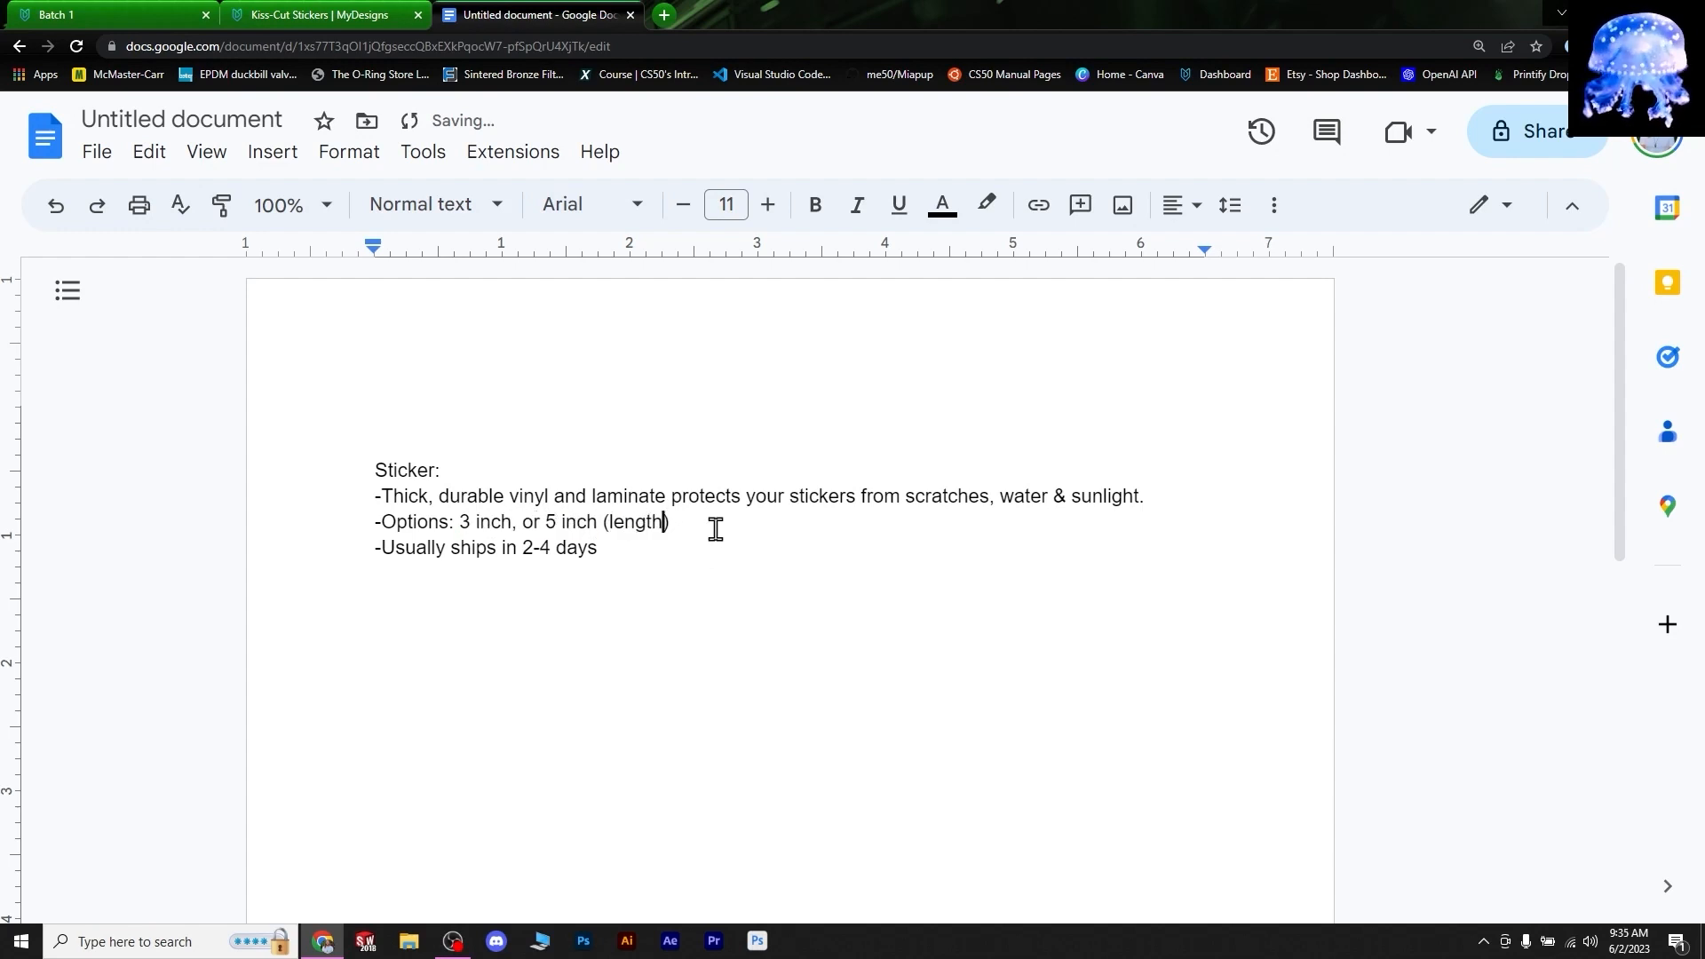
pyautogui.write(')')
pyautogui.press('Down')
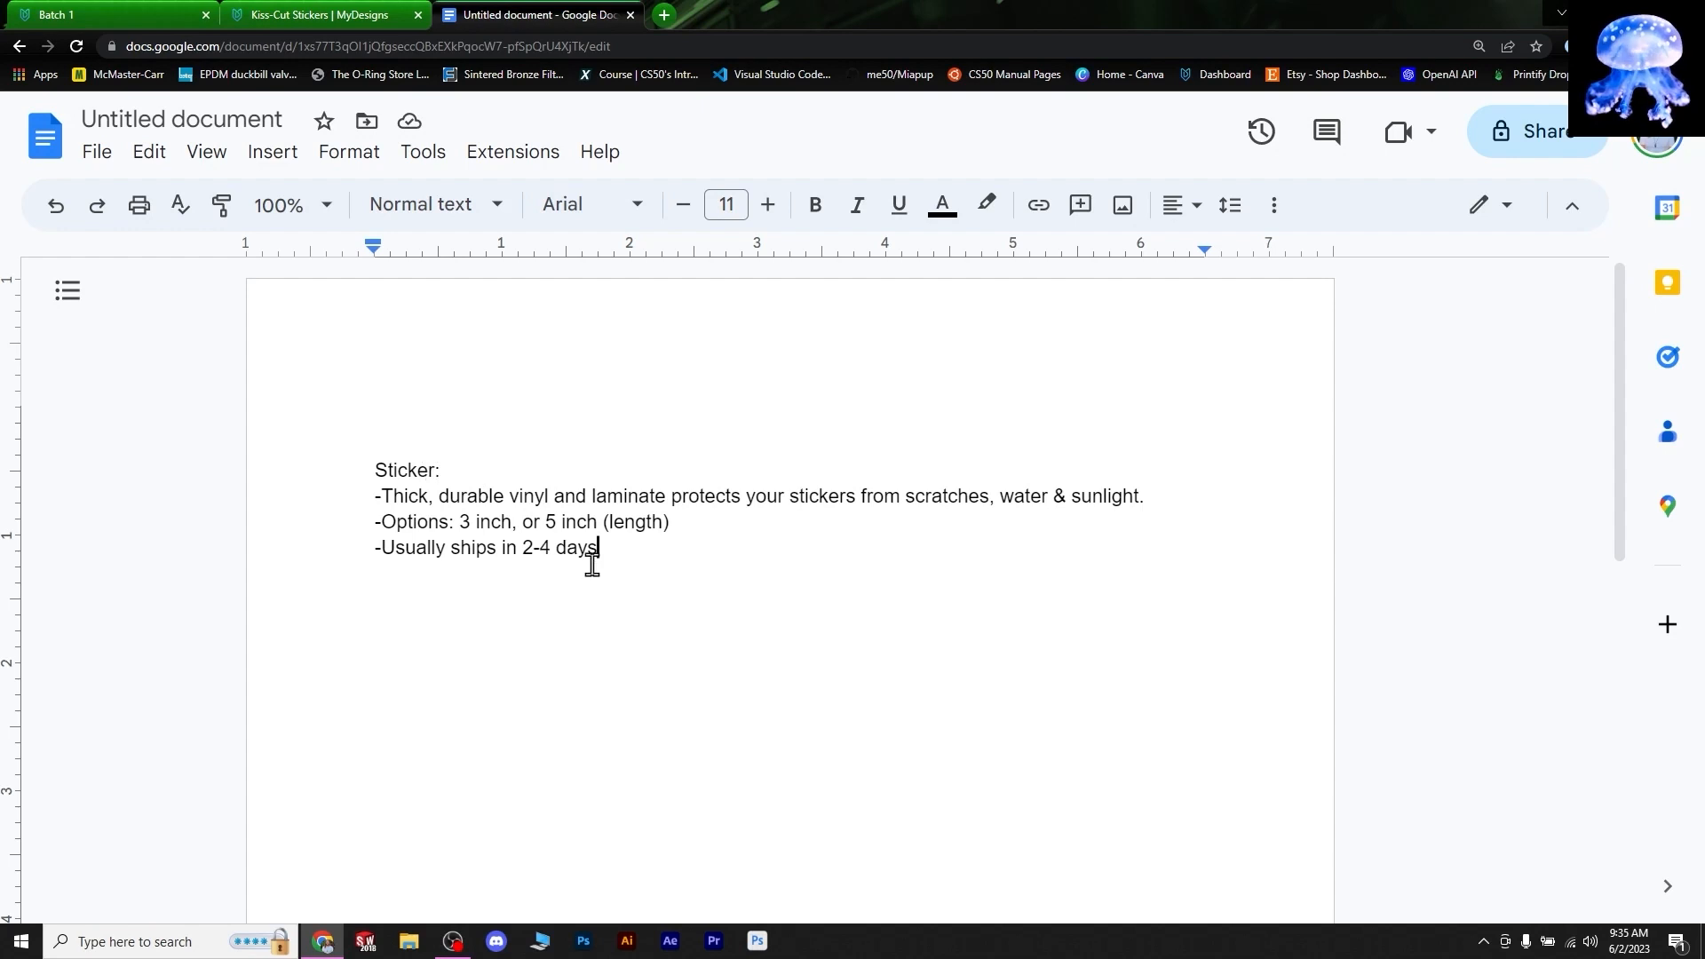
pyautogui.press('Return')
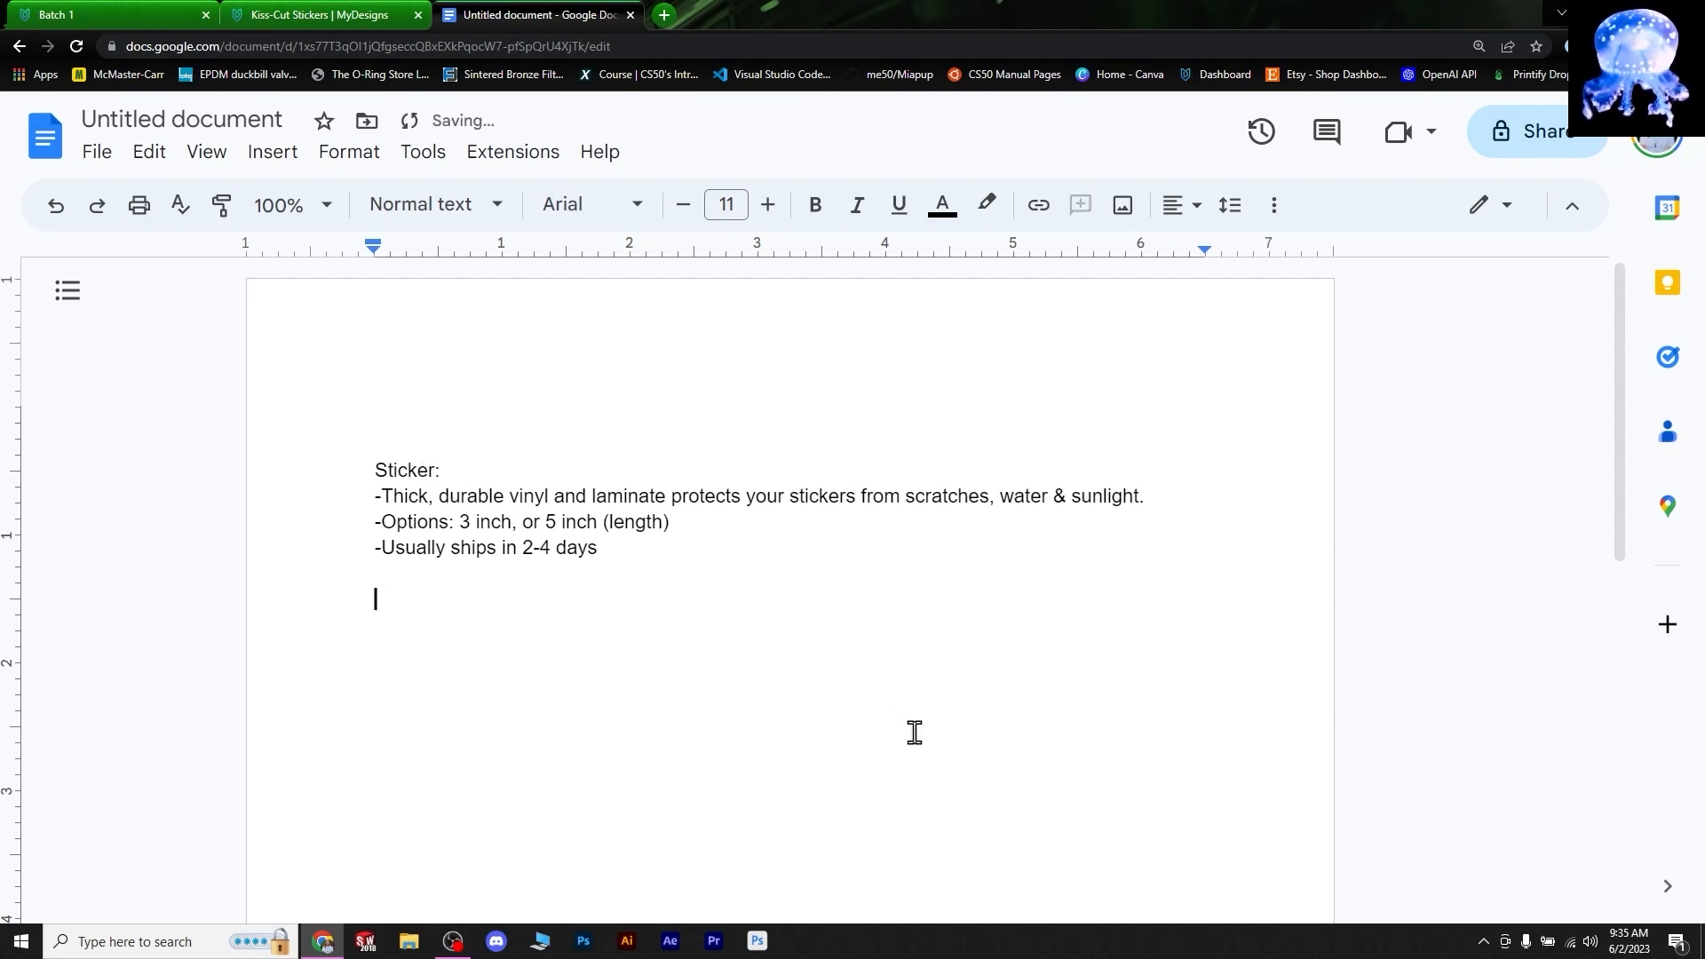
pyautogui.write('Fridge Magnet')
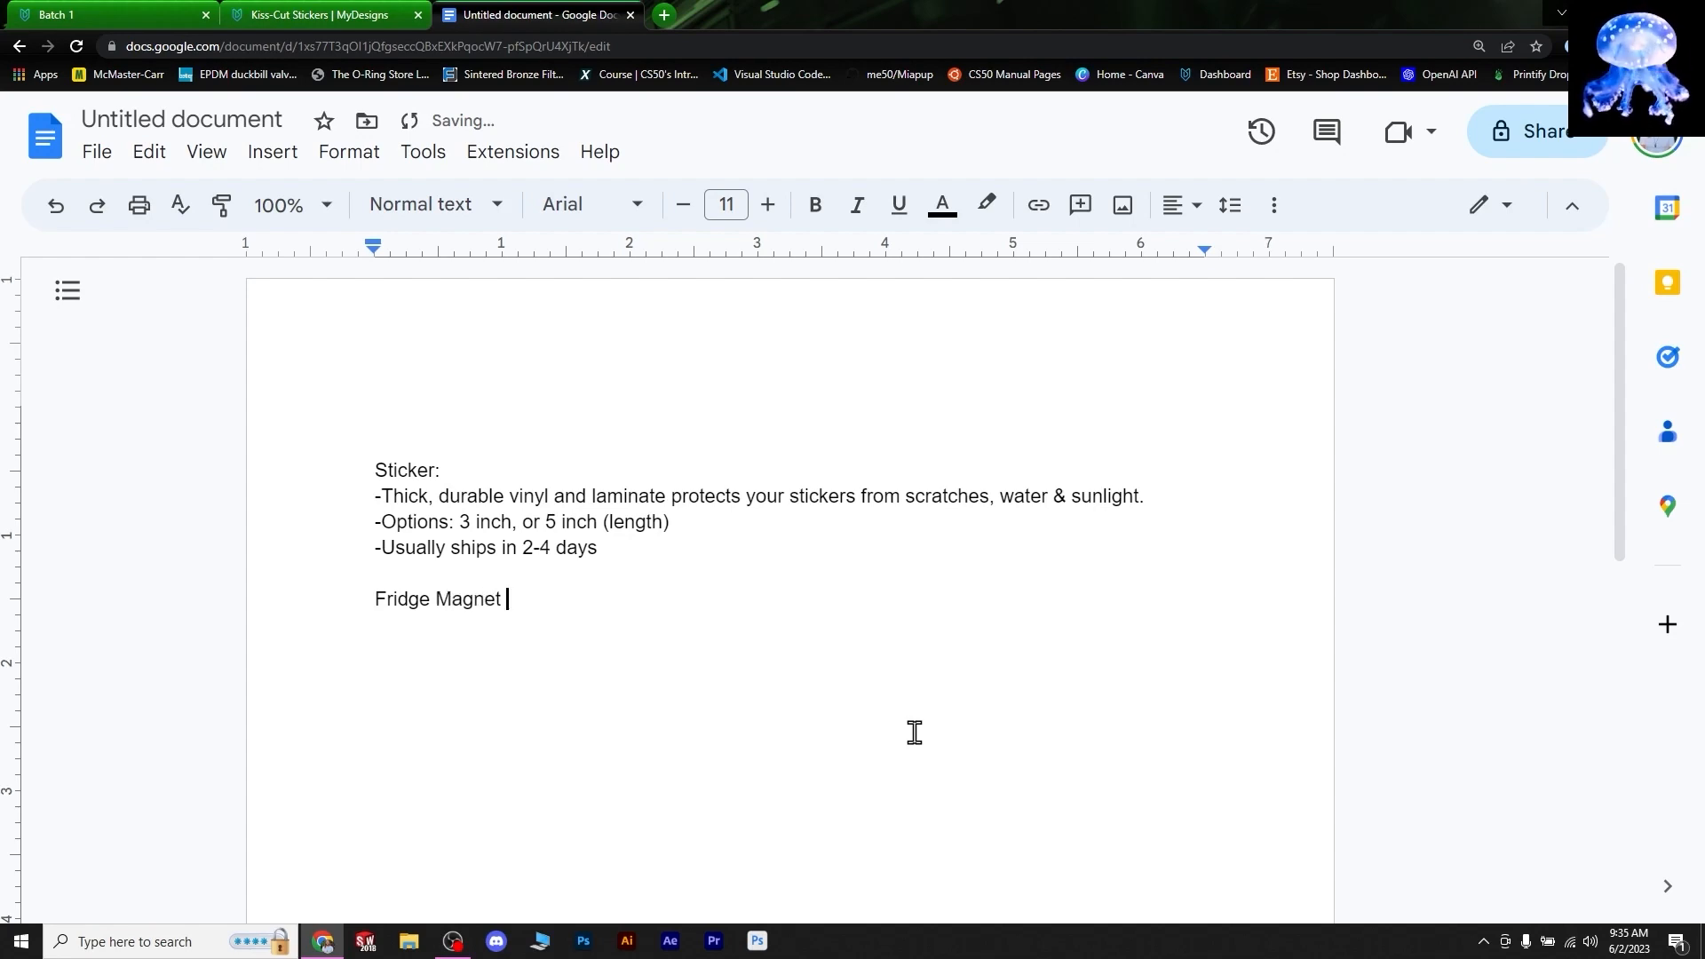
pyautogui.hotkey('ctrl', 'shift', 'Tab')
# - Take the Die-Cut Magnets durability text from Home & Living > All Magnets into the notes under Fridge Magnet
pyautogui.click(669, 140)
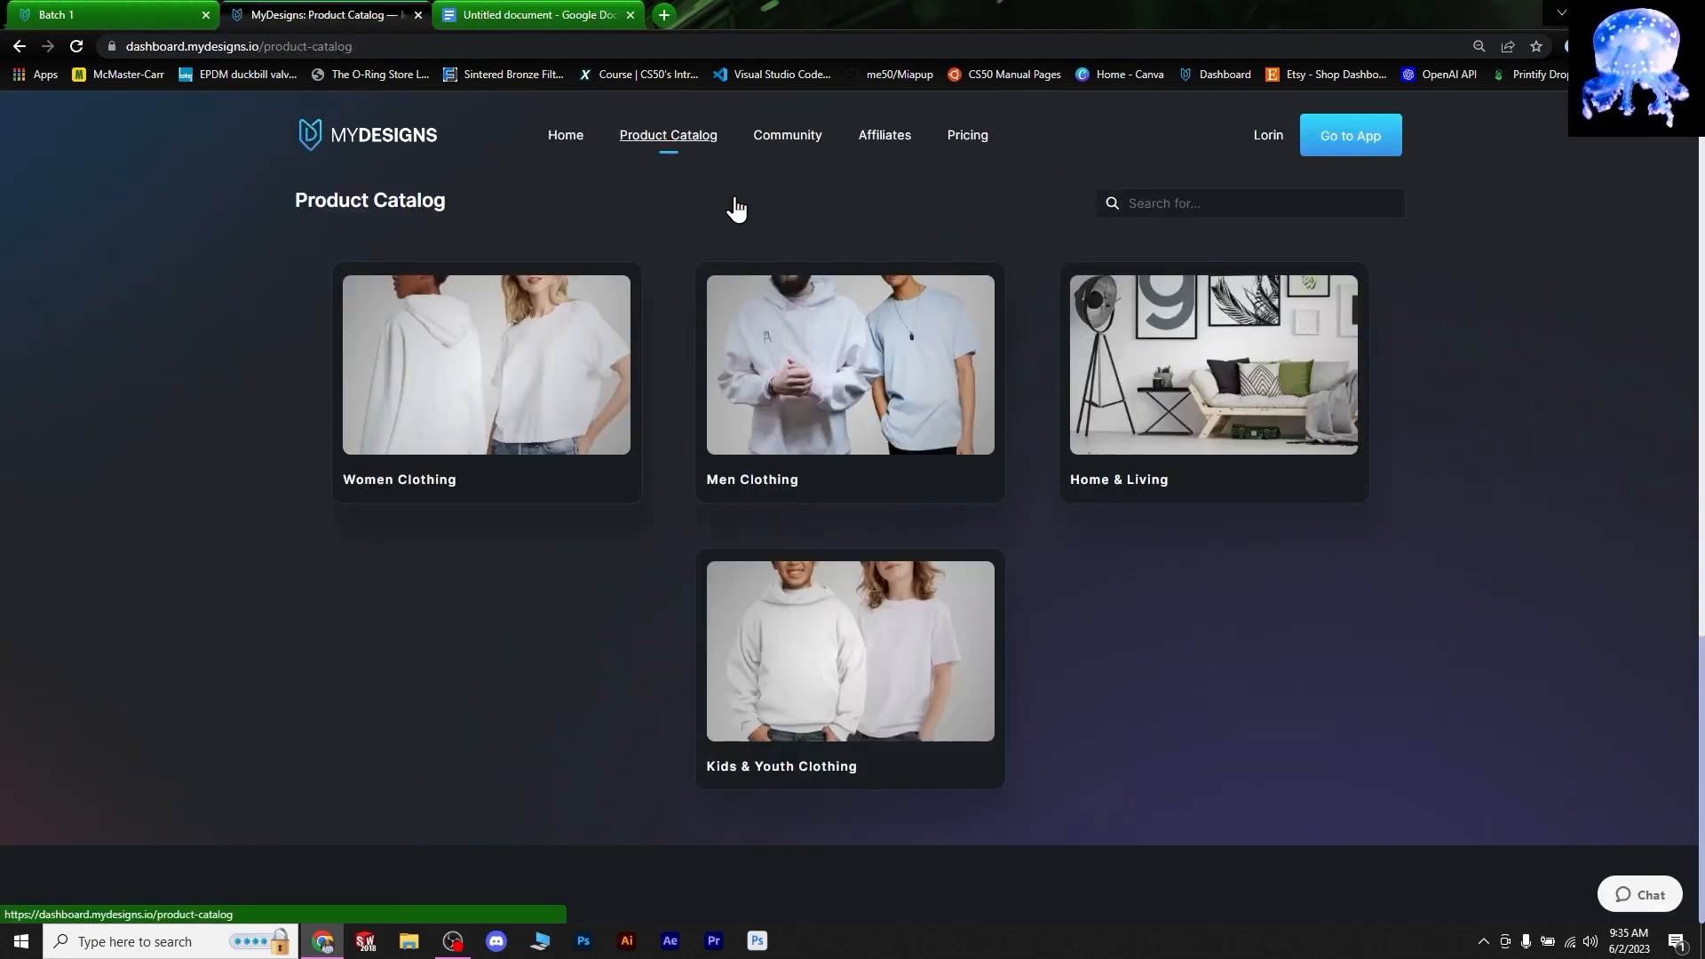
pyautogui.click(1235, 389)
pyautogui.click(1195, 403)
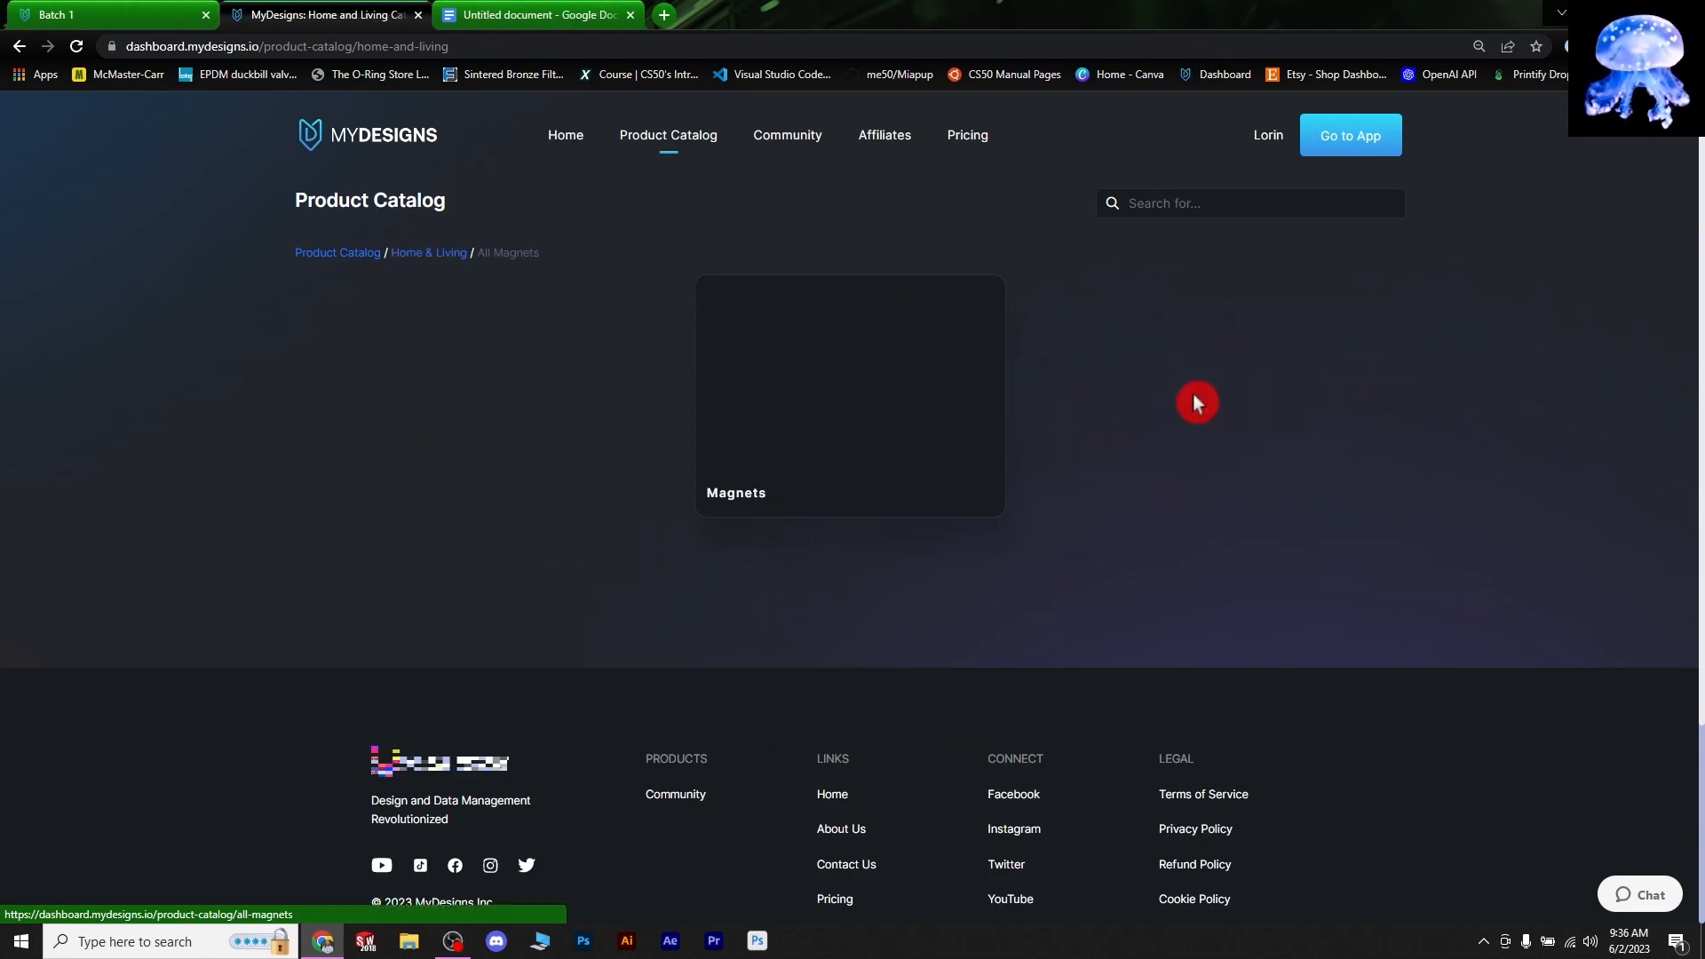
pyautogui.click(842, 391)
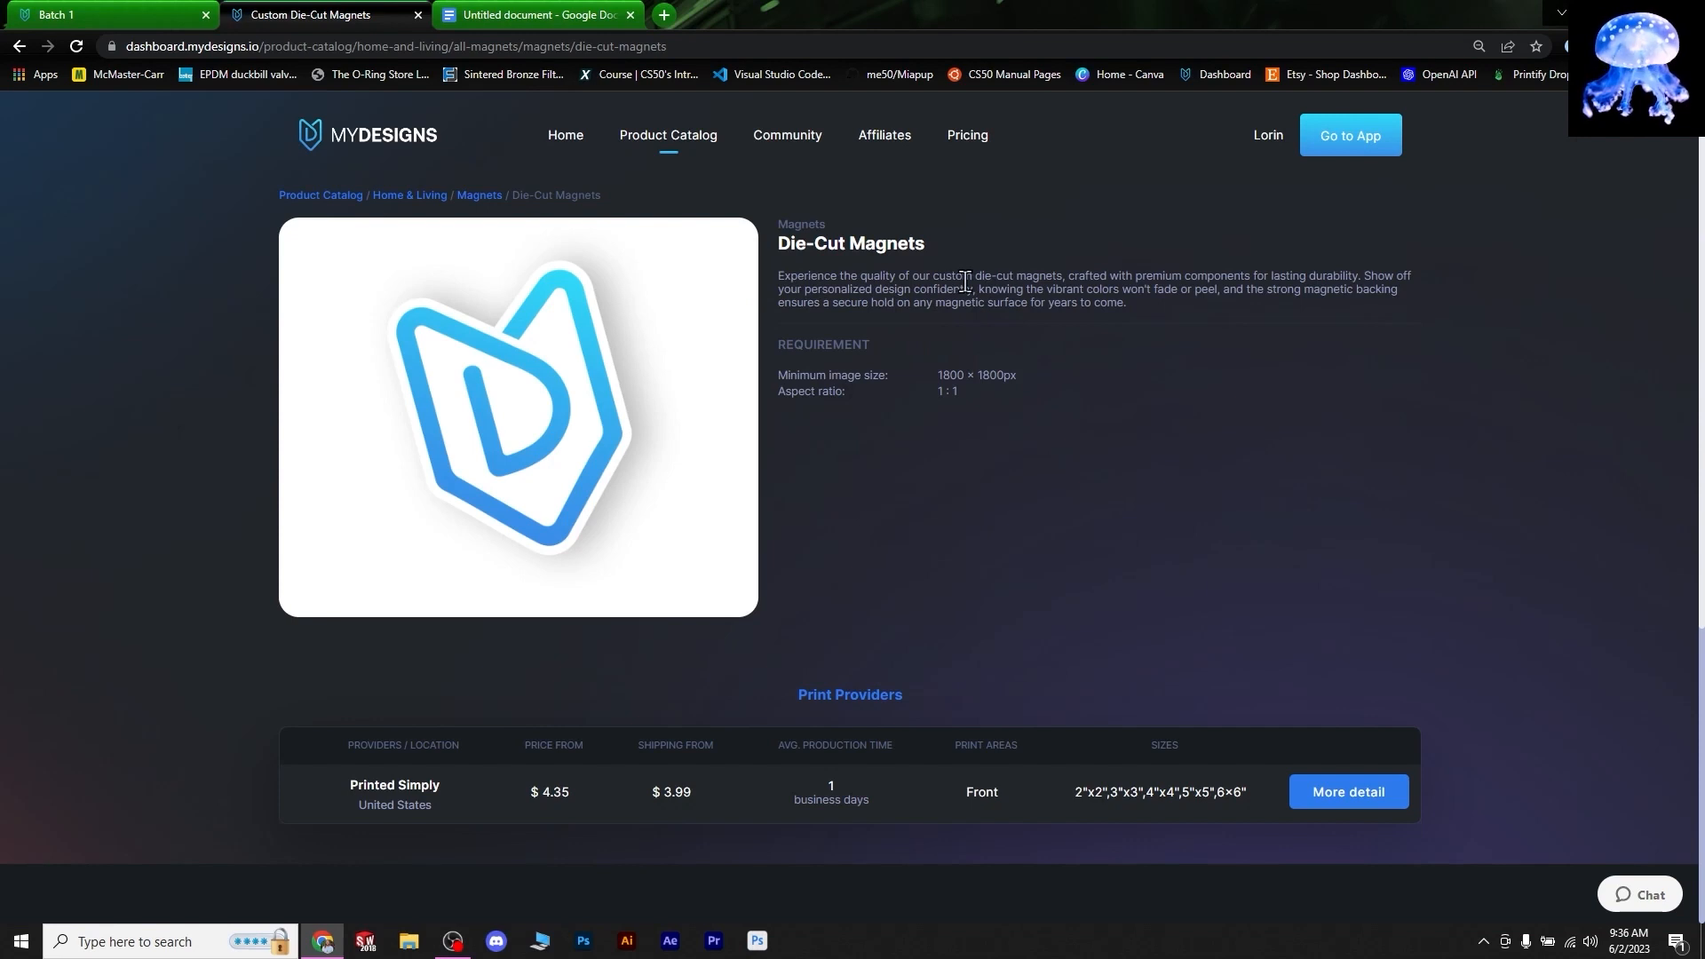
pyautogui.moveTo(1046, 290); pyautogui.dragTo(1142, 311)
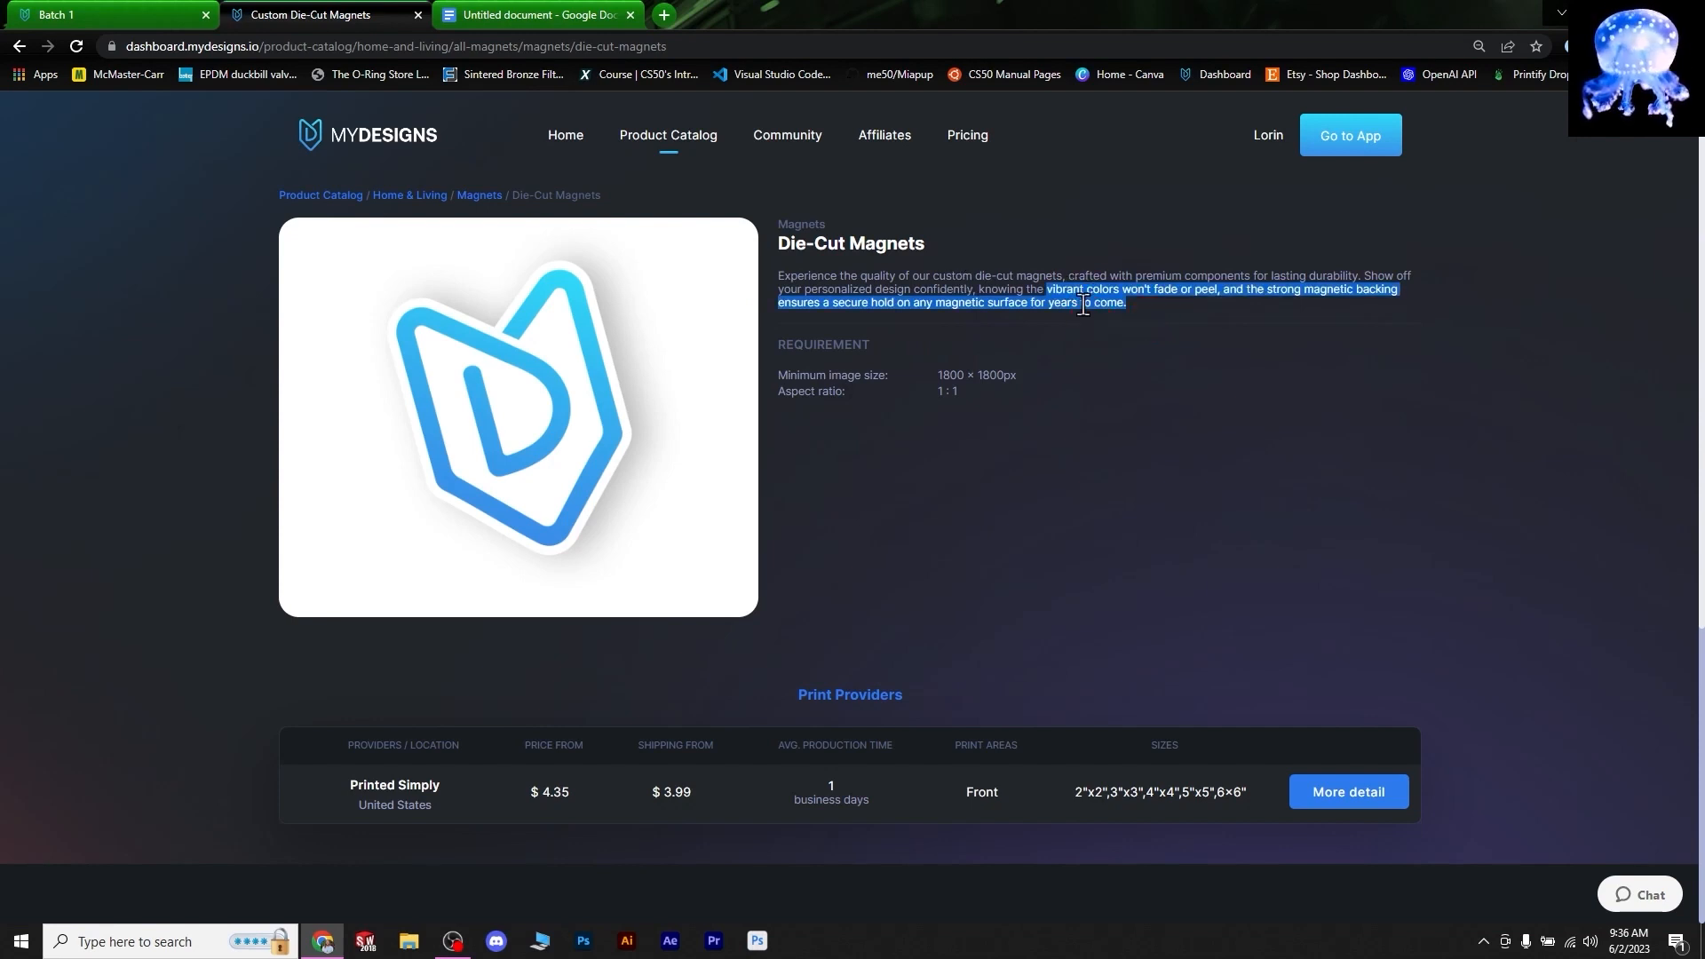
pyautogui.hotkey('ctrl', 'Tab')
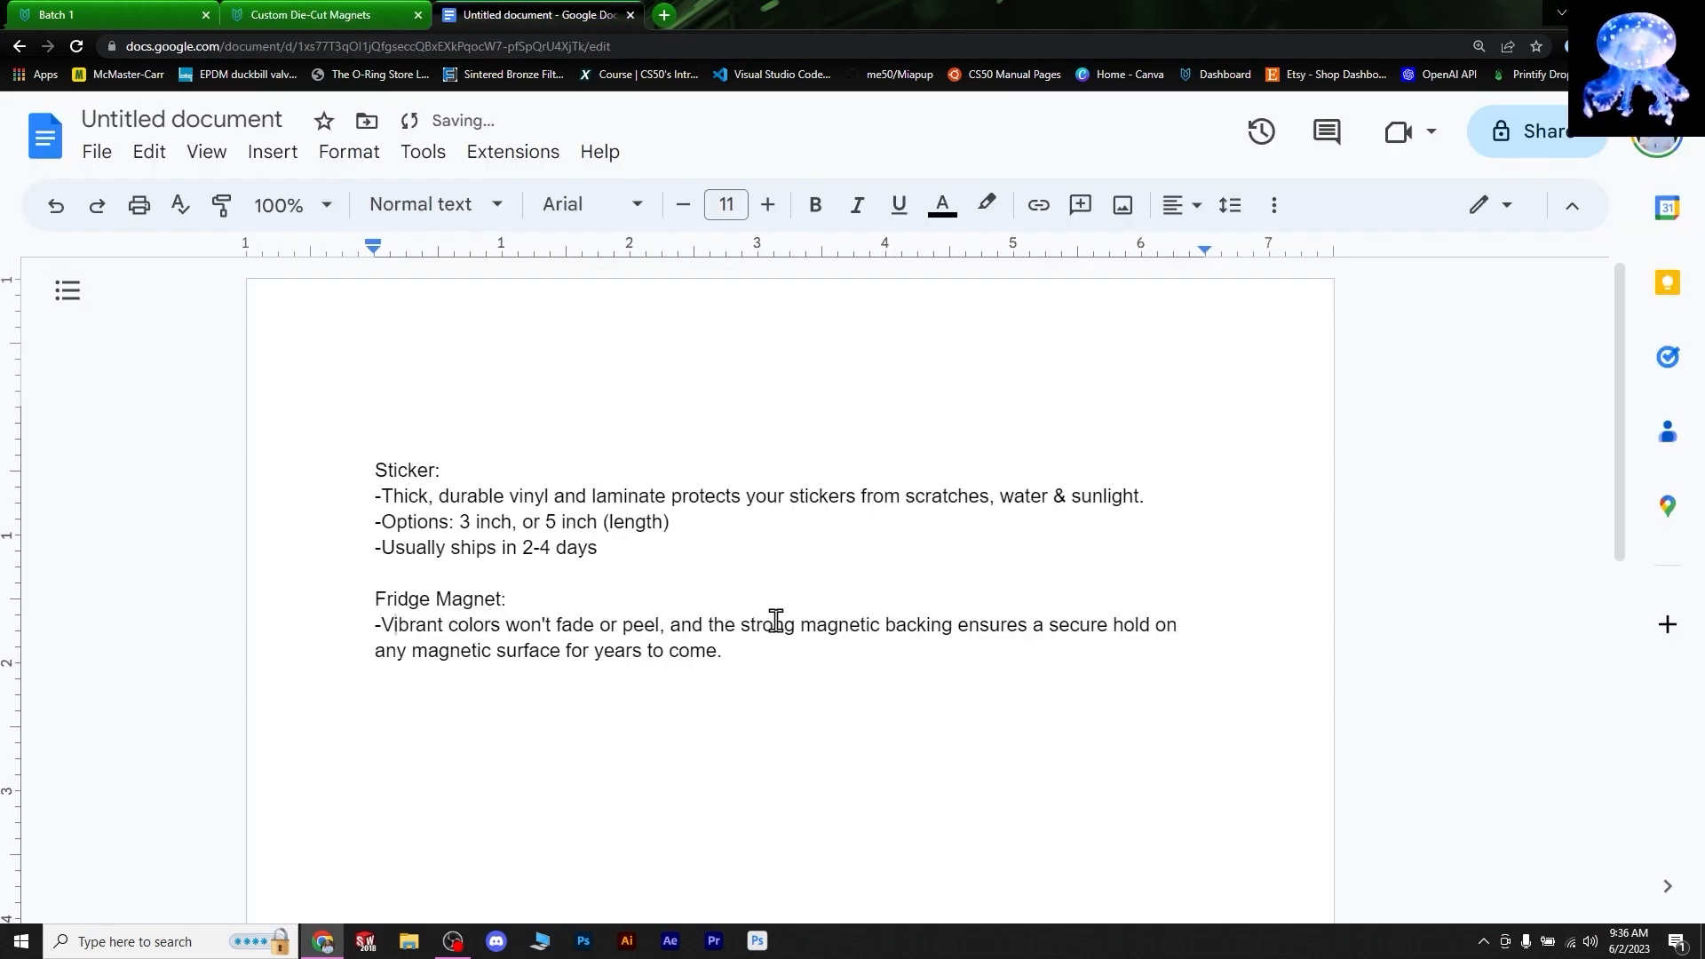
pyautogui.moveTo(748, 629); pyautogui.dragTo(664, 632)
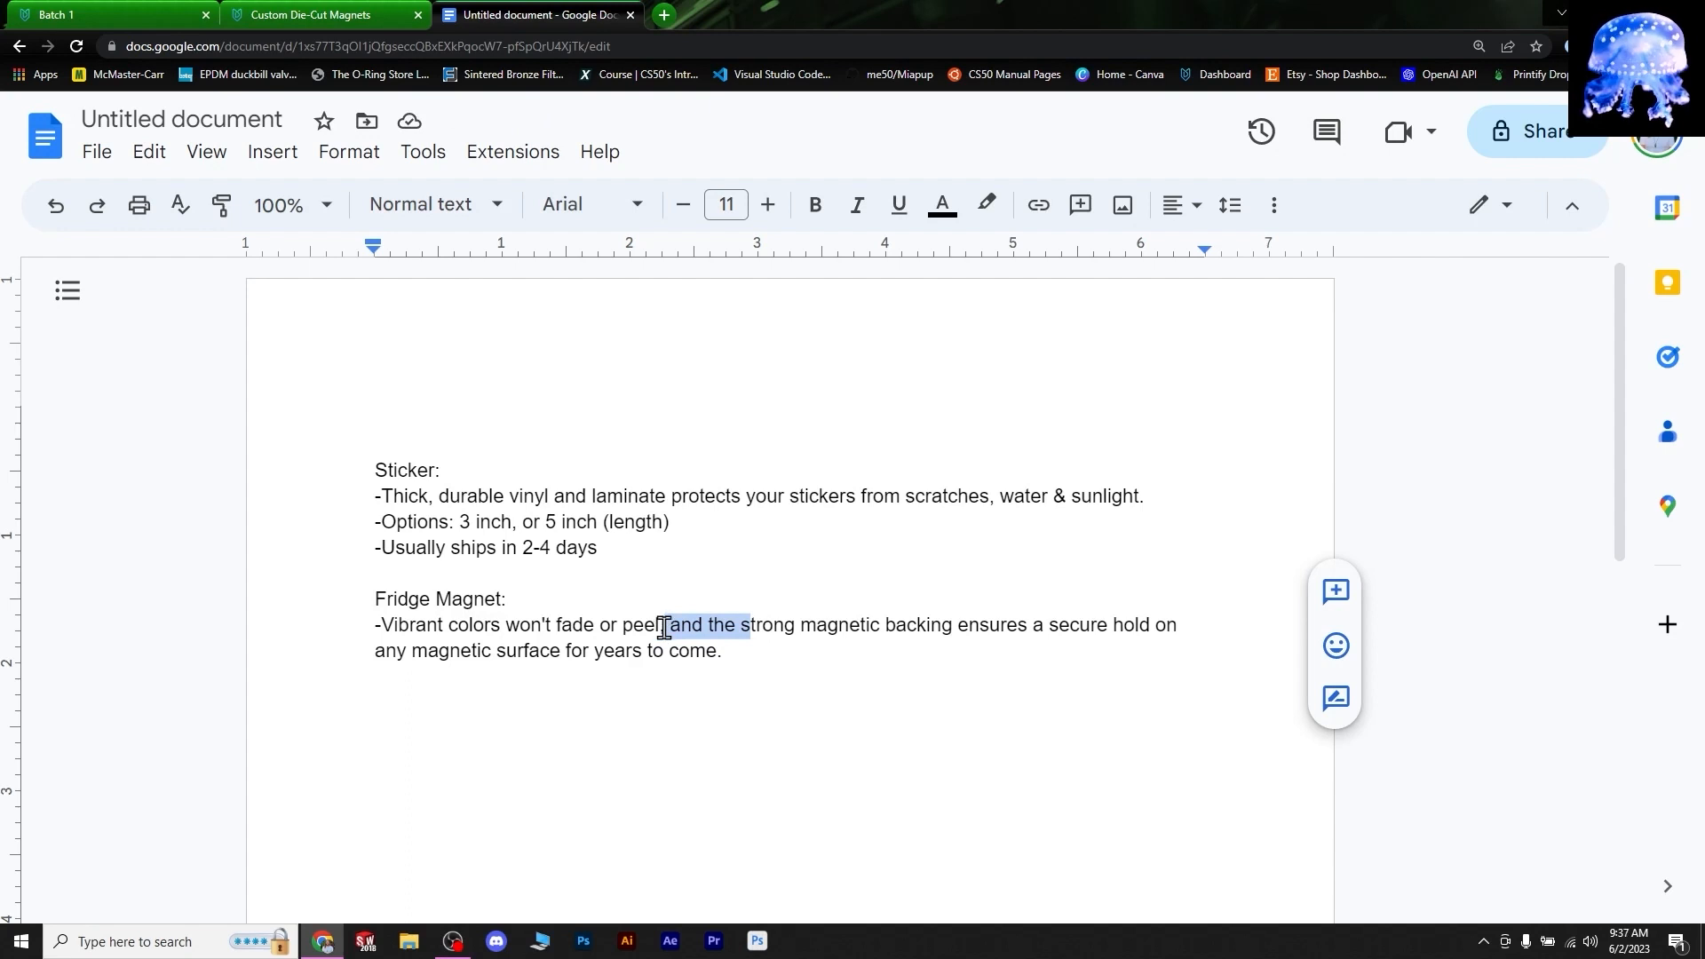
# - Split the magnet sentence, add a '5 inch (length)' size and the shipping line
pyautogui.press('BackSpace')
pyautogui.write('. S')
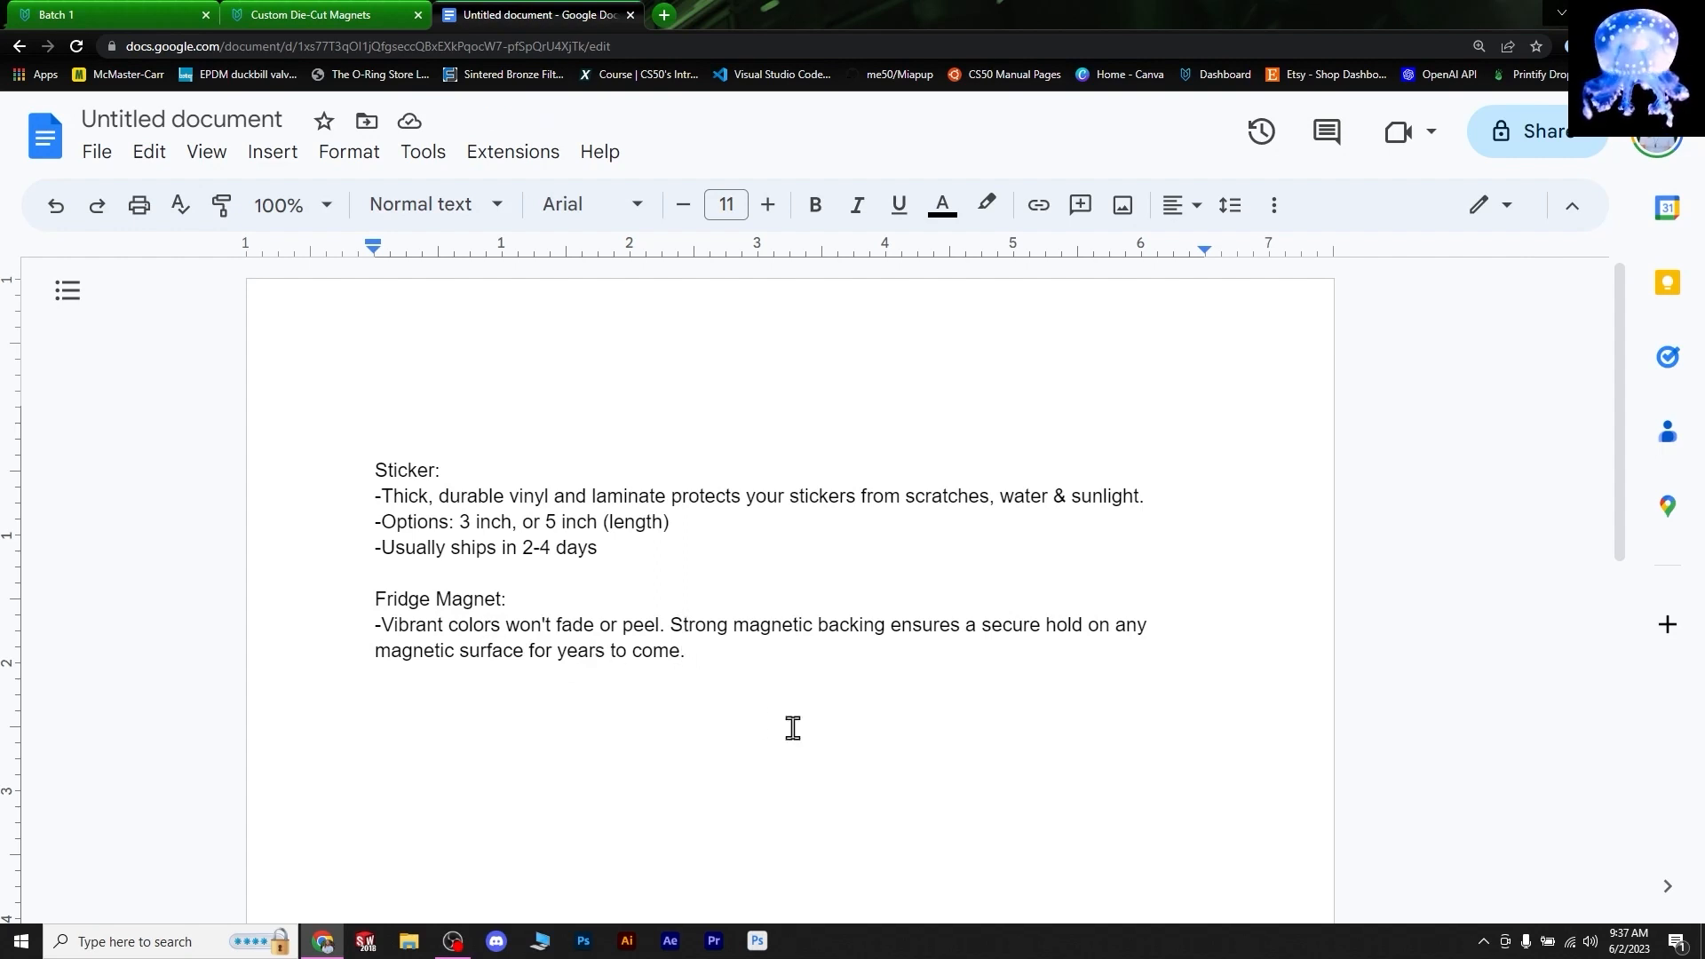
pyautogui.hotkey('ctrl', 'shift', 'Tab')
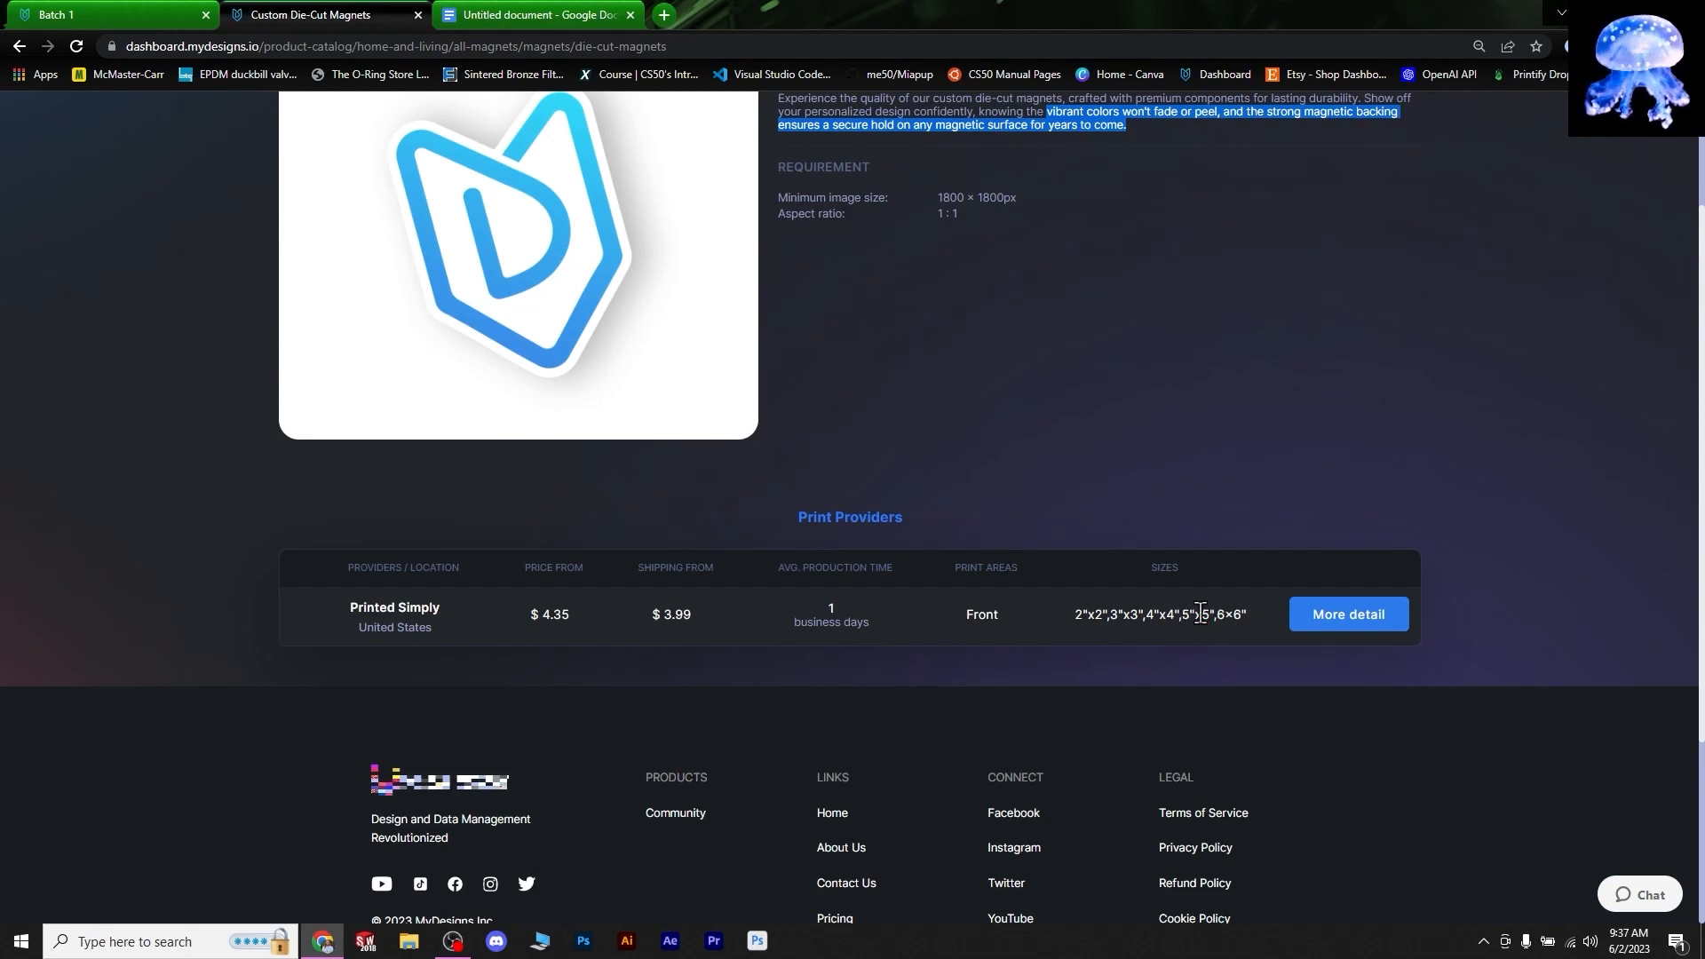
pyautogui.hotkey('ctrl', 'Tab')
pyautogui.write('ch (legnth')
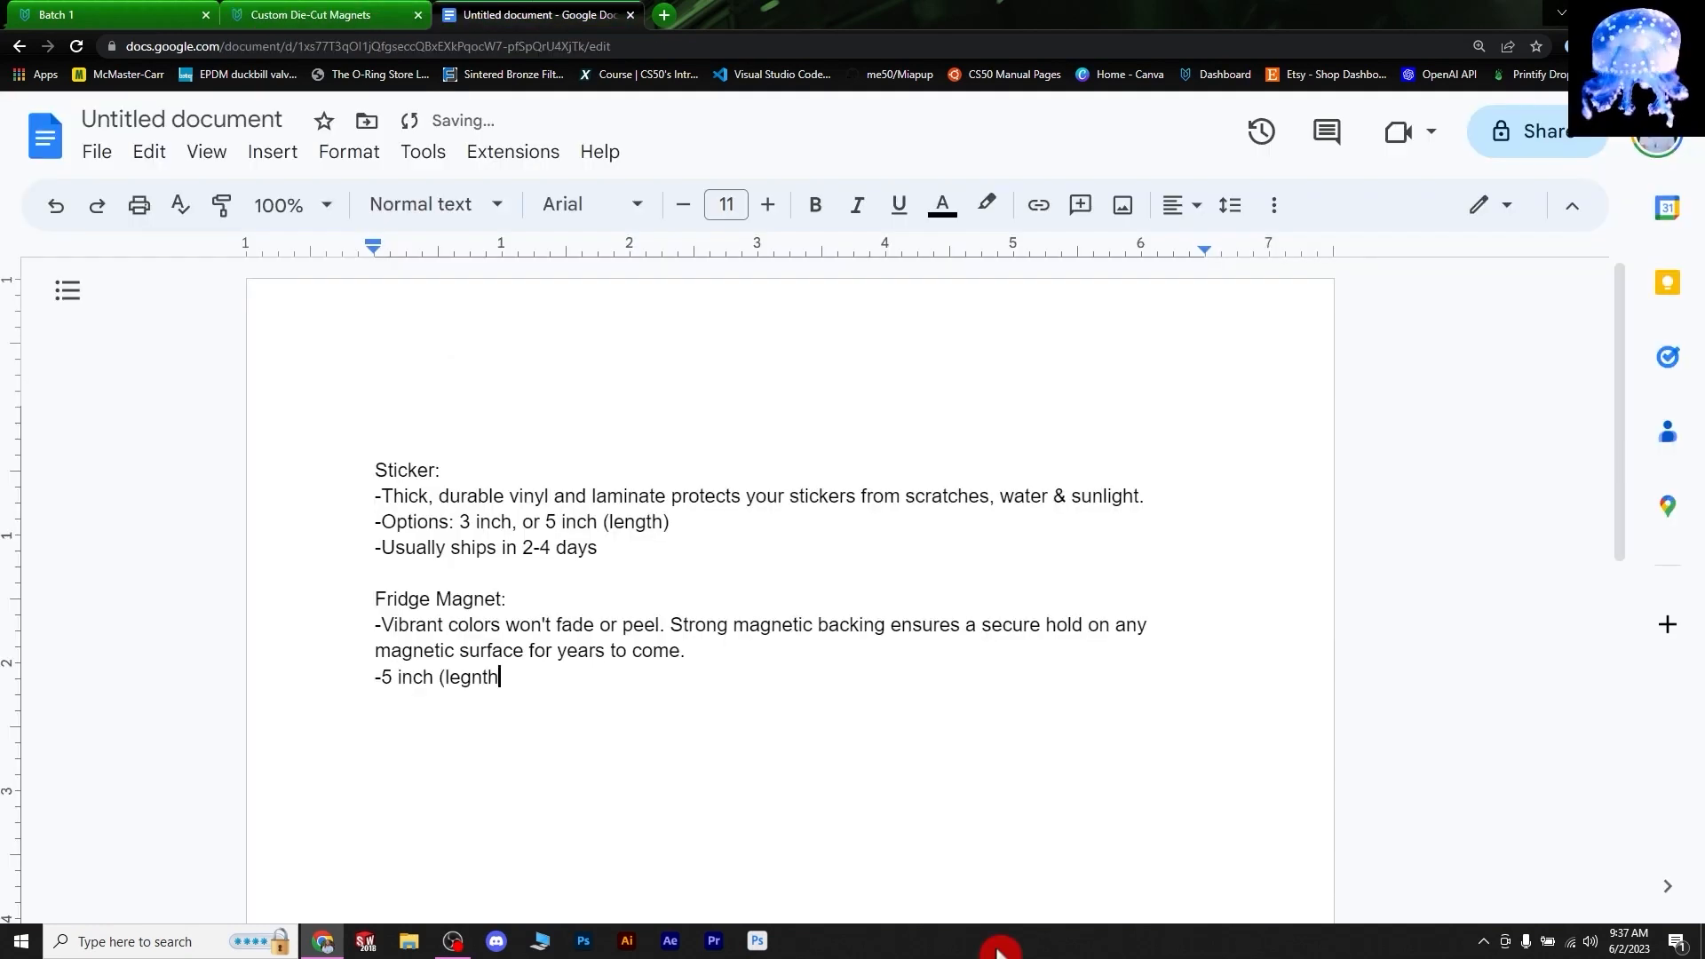
pyautogui.press('Return')
pyautogui.hotkey('ctrl', 'v')
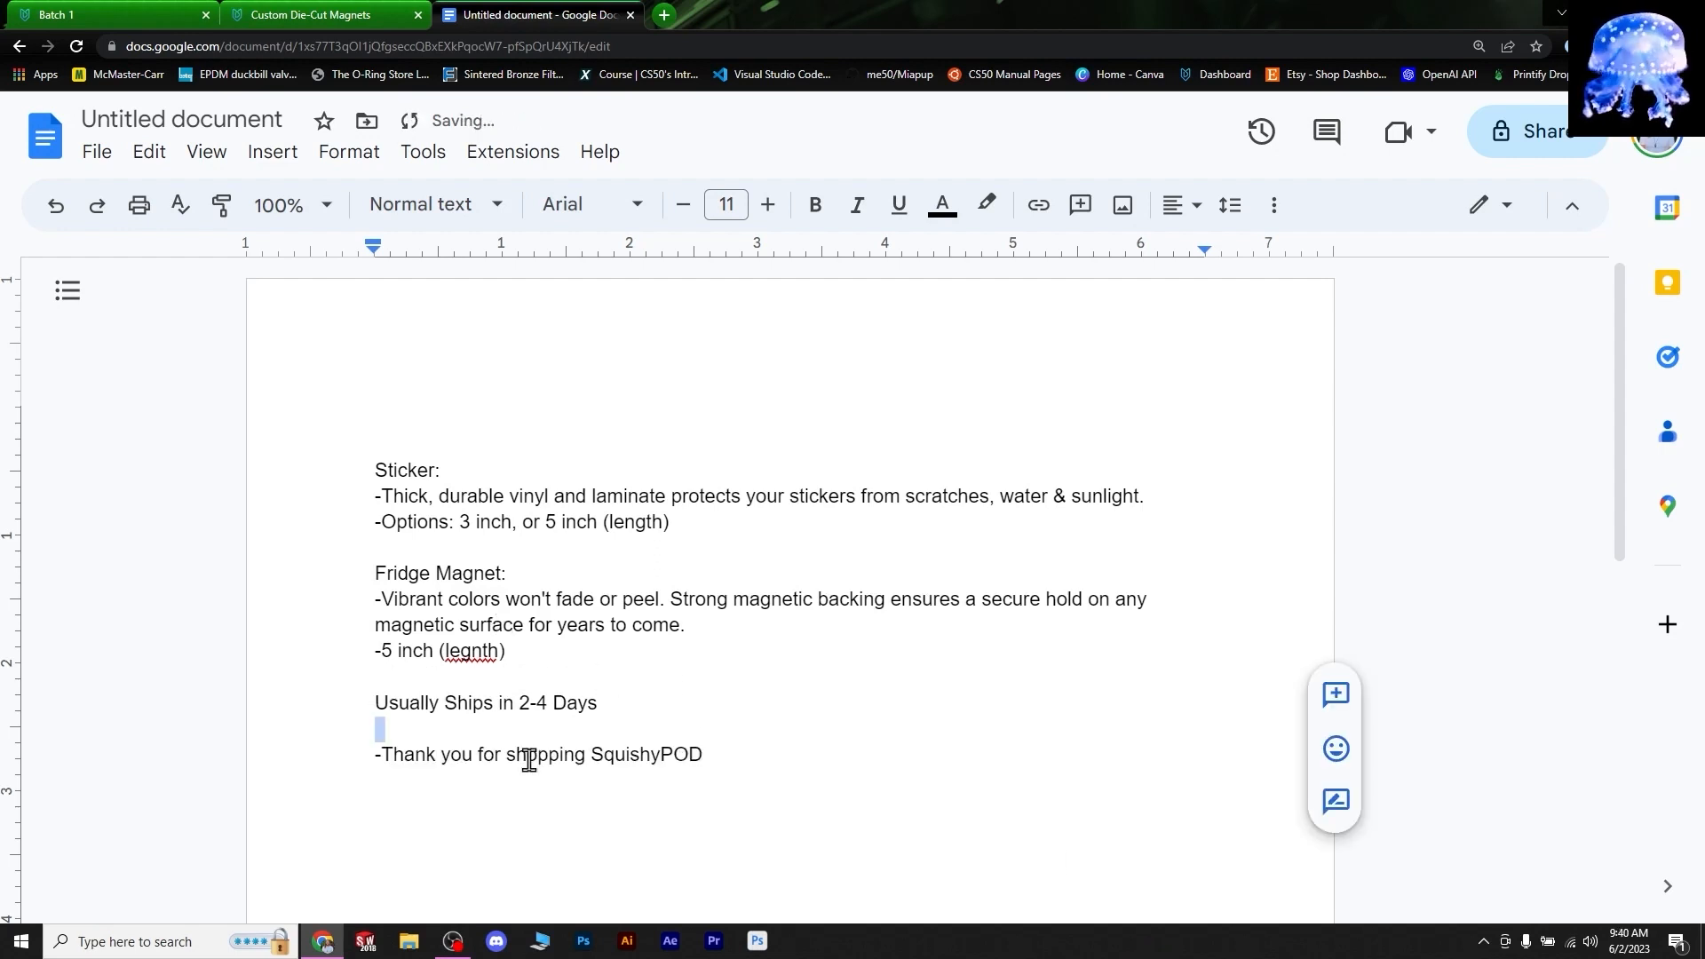
# - Correct 'legnth' to 'length' and copy the entire description text
pyautogui.moveTo(374, 754); pyautogui.dragTo(708, 750)
pyautogui.rightClick(477, 647)
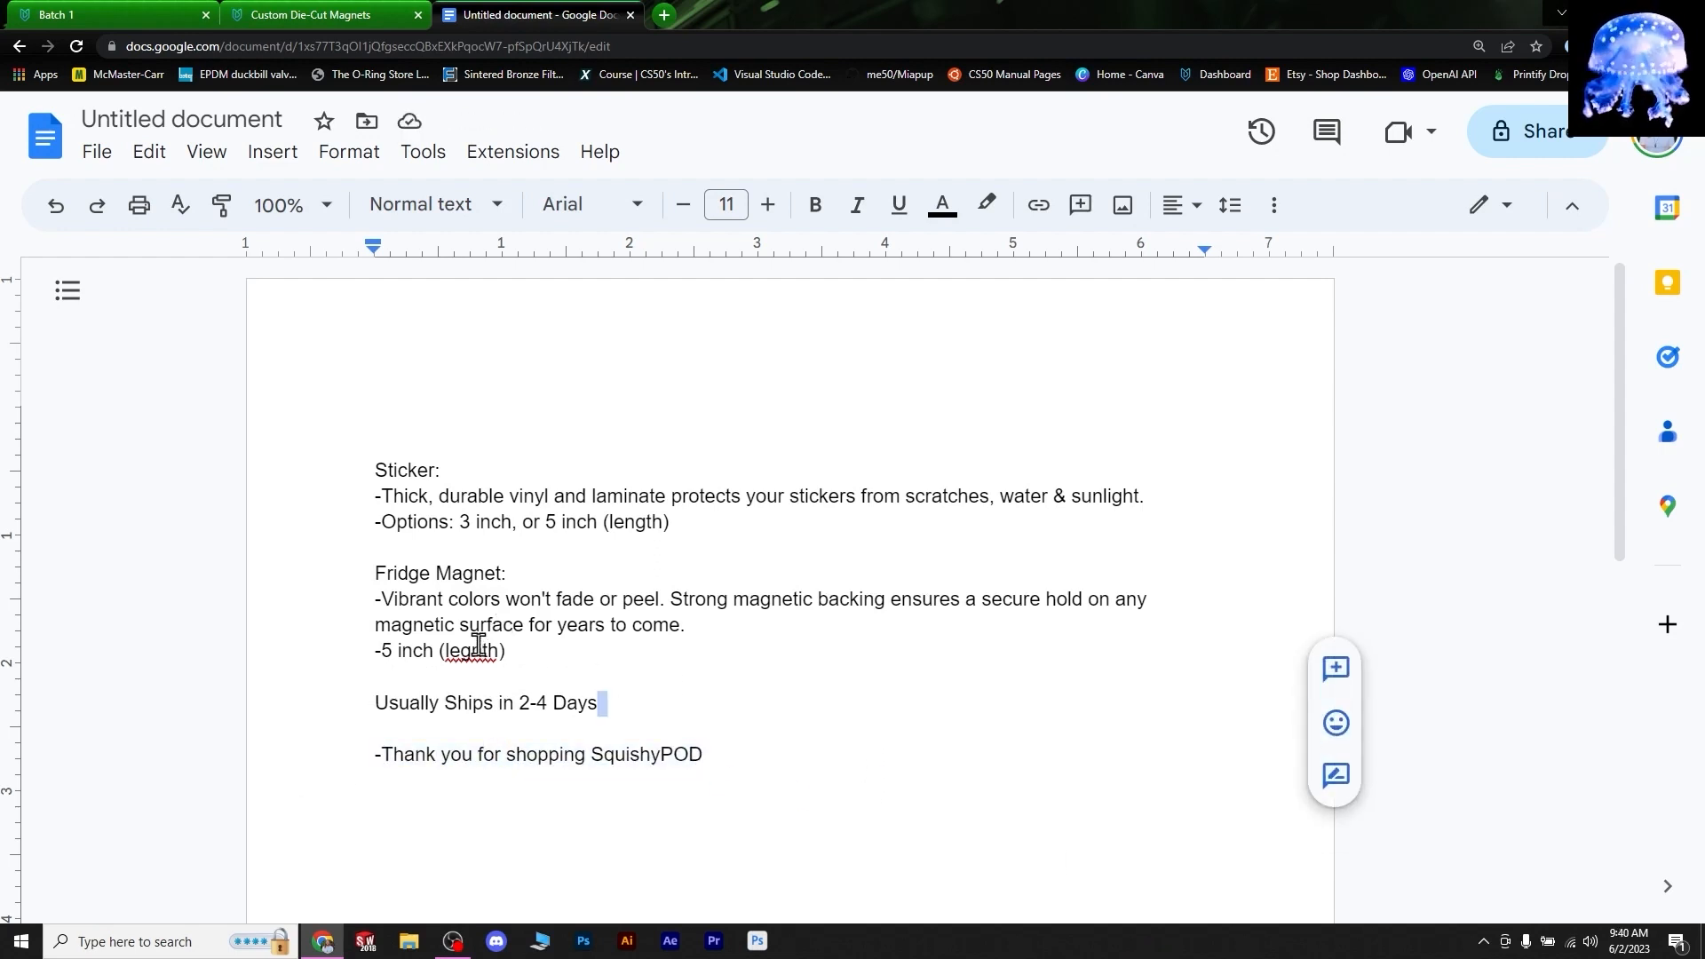
pyautogui.click(557, 355)
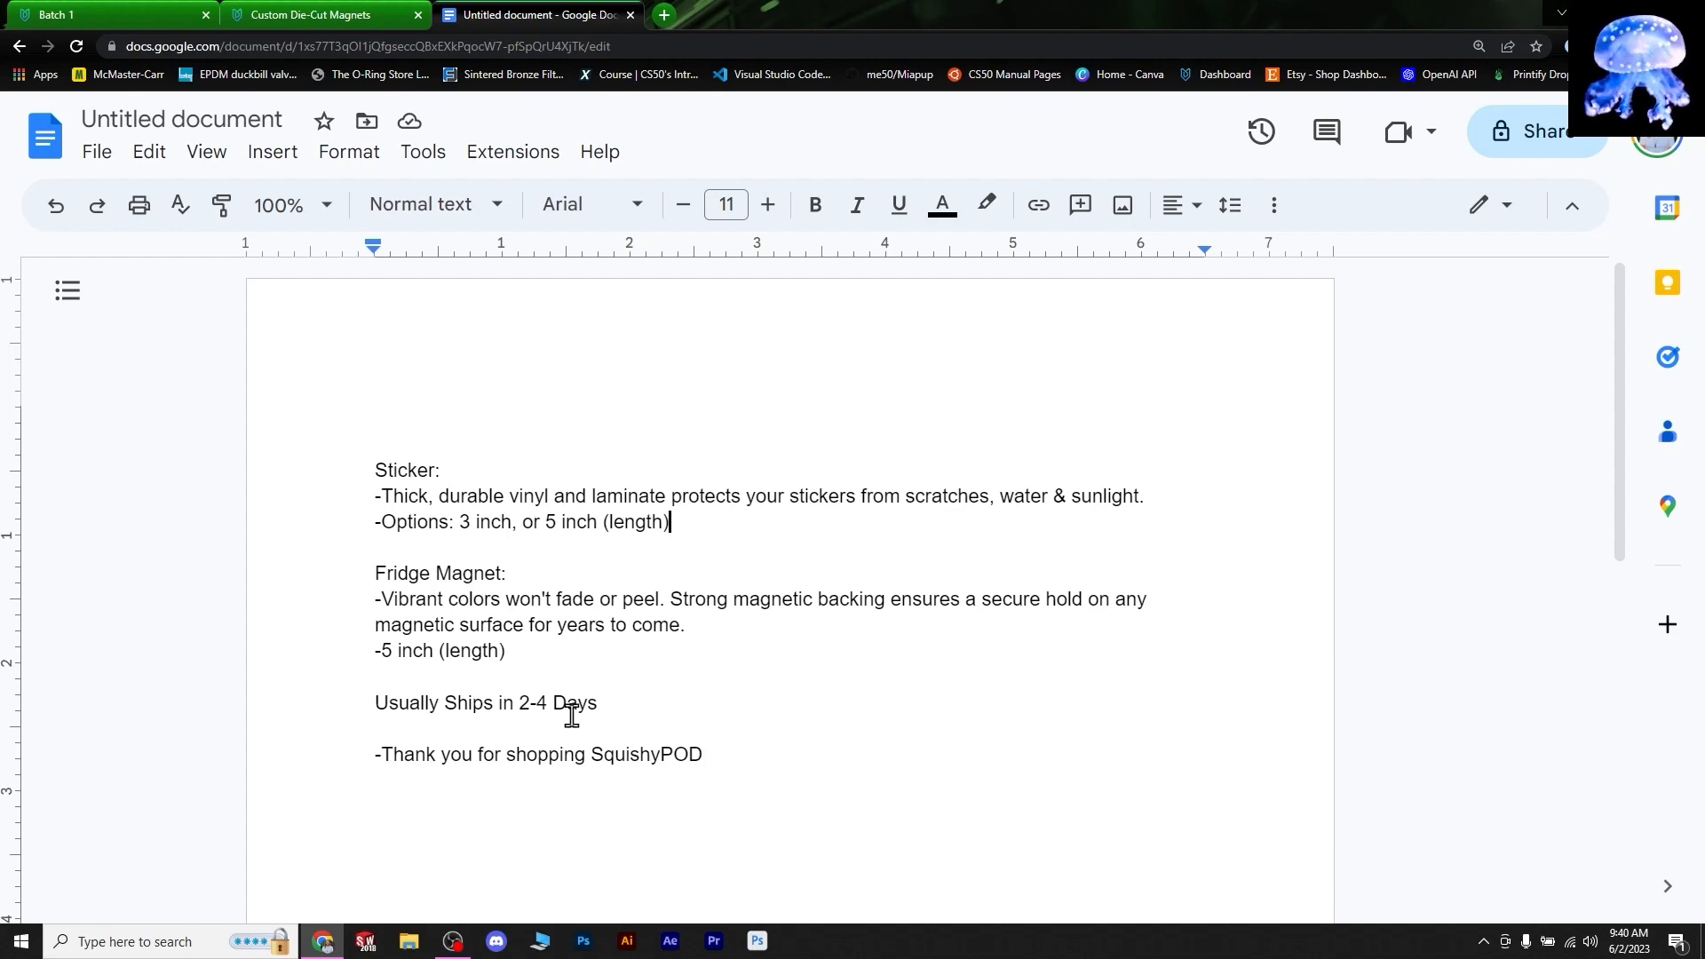
pyautogui.hotkey('ctrl', 'a')
pyautogui.rightClick(408, 471)
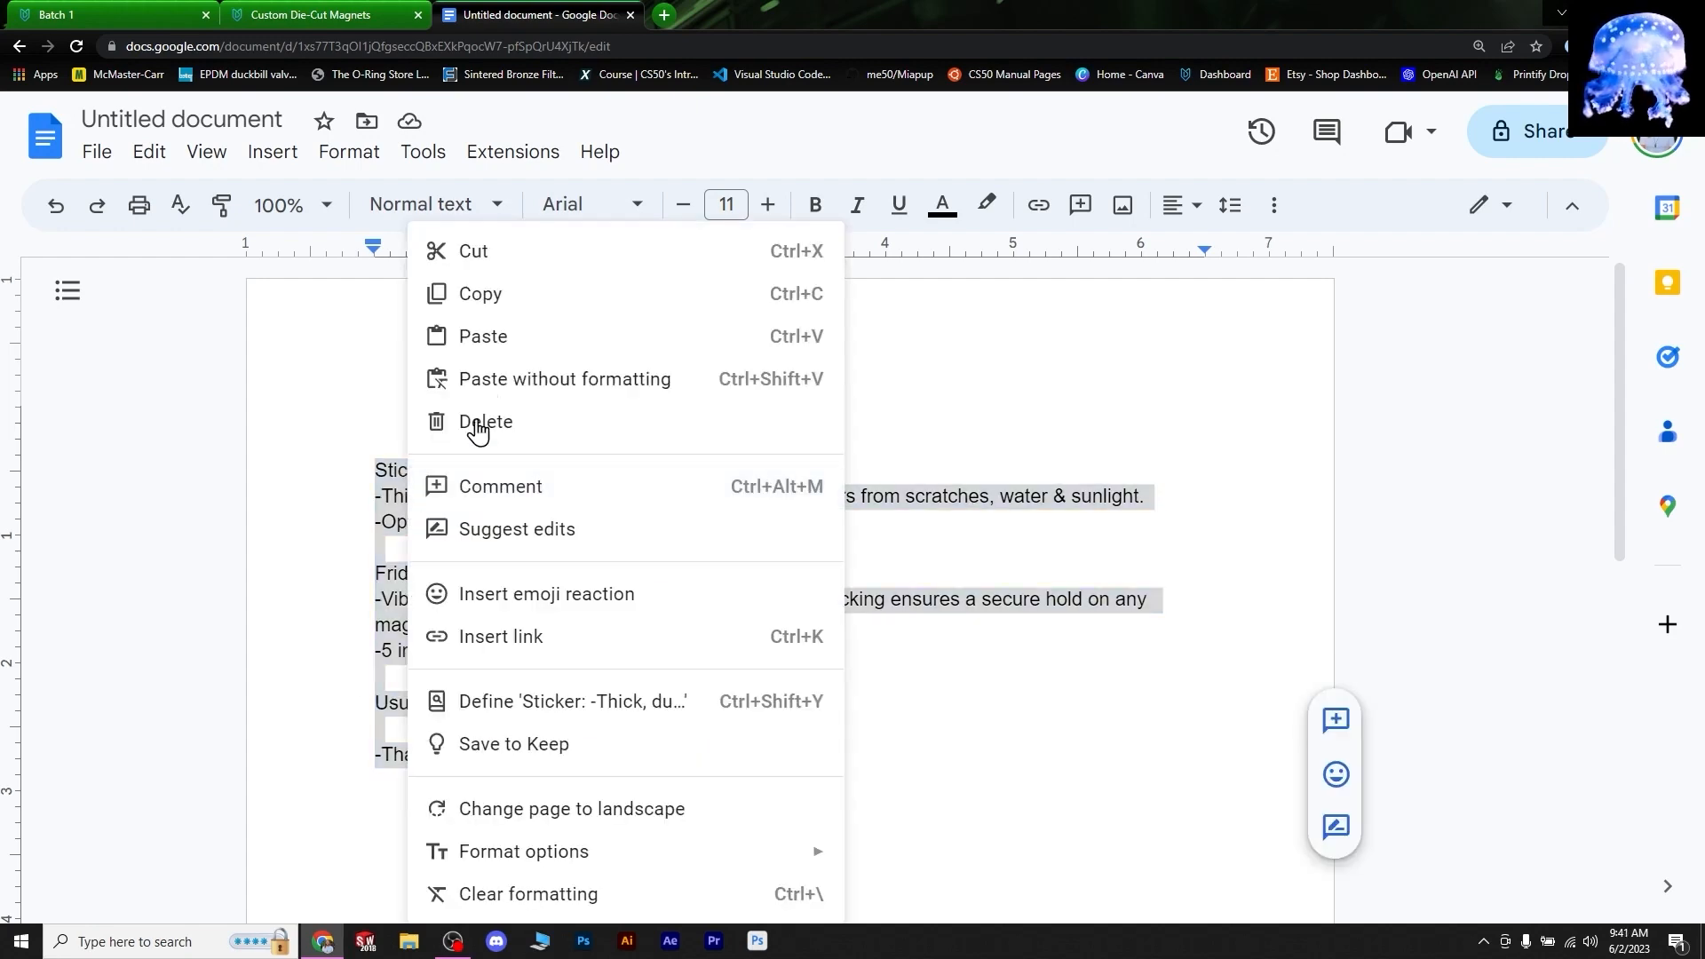
pyautogui.click(442, 293)
pyautogui.click(289, 15)
# - Bulk-edit the Batch 1 Description field, overwriting it with the copied description text
pyautogui.click(53, 12)
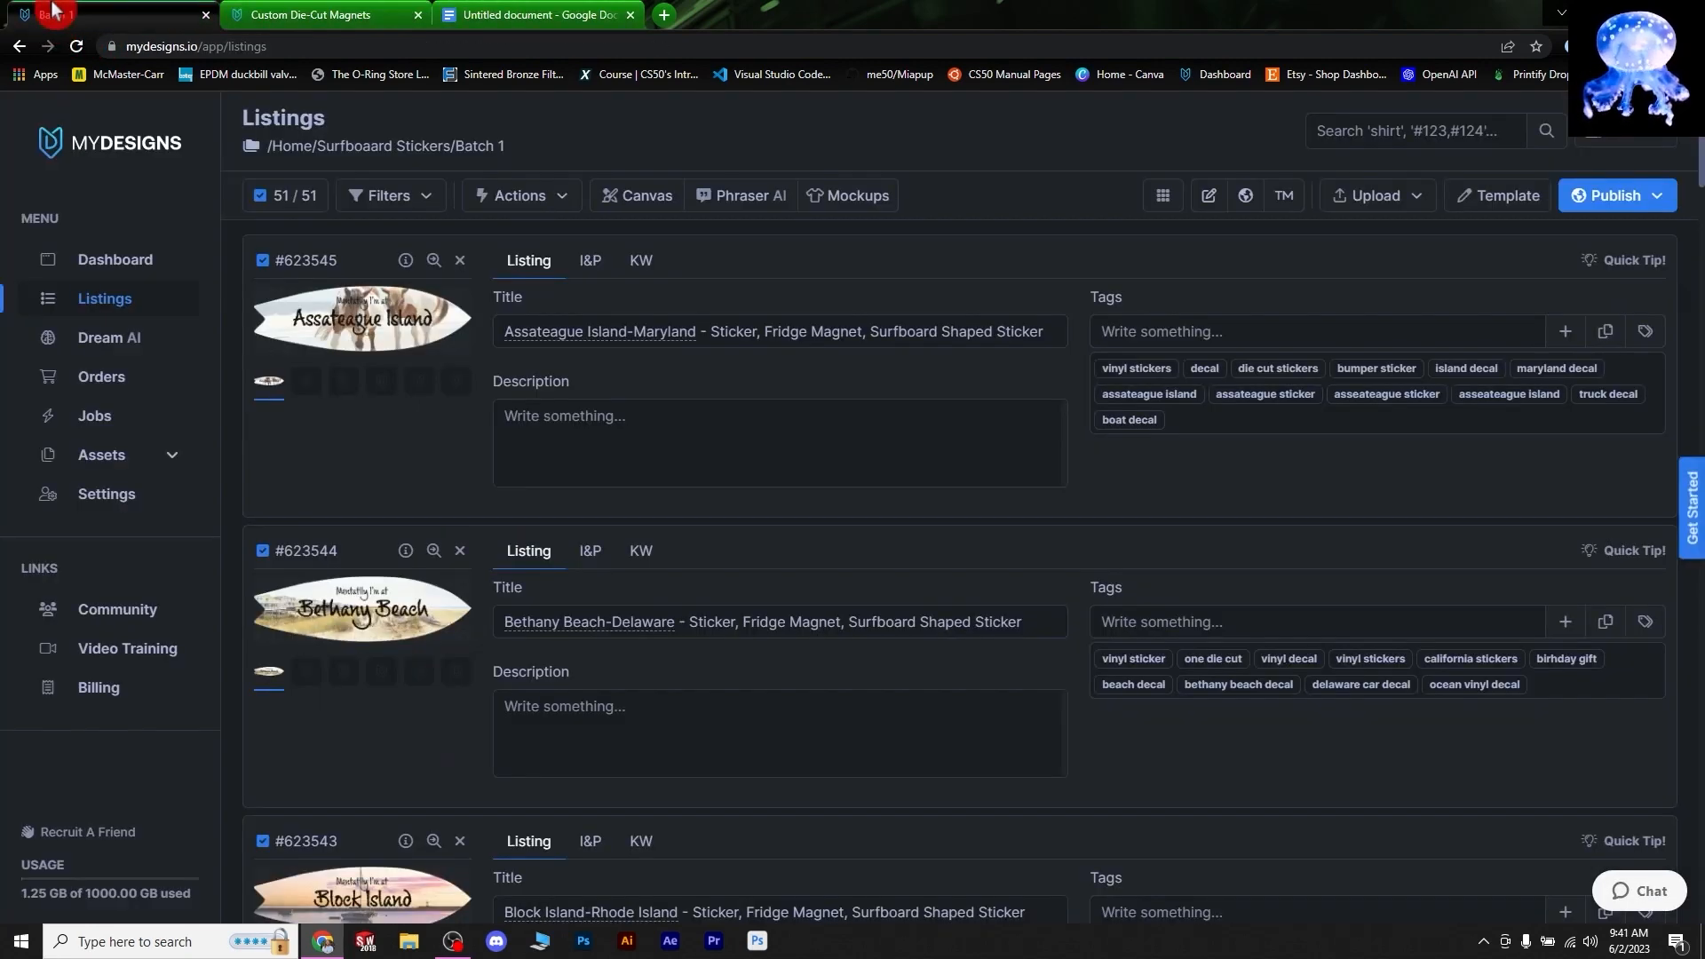
pyautogui.click(535, 214)
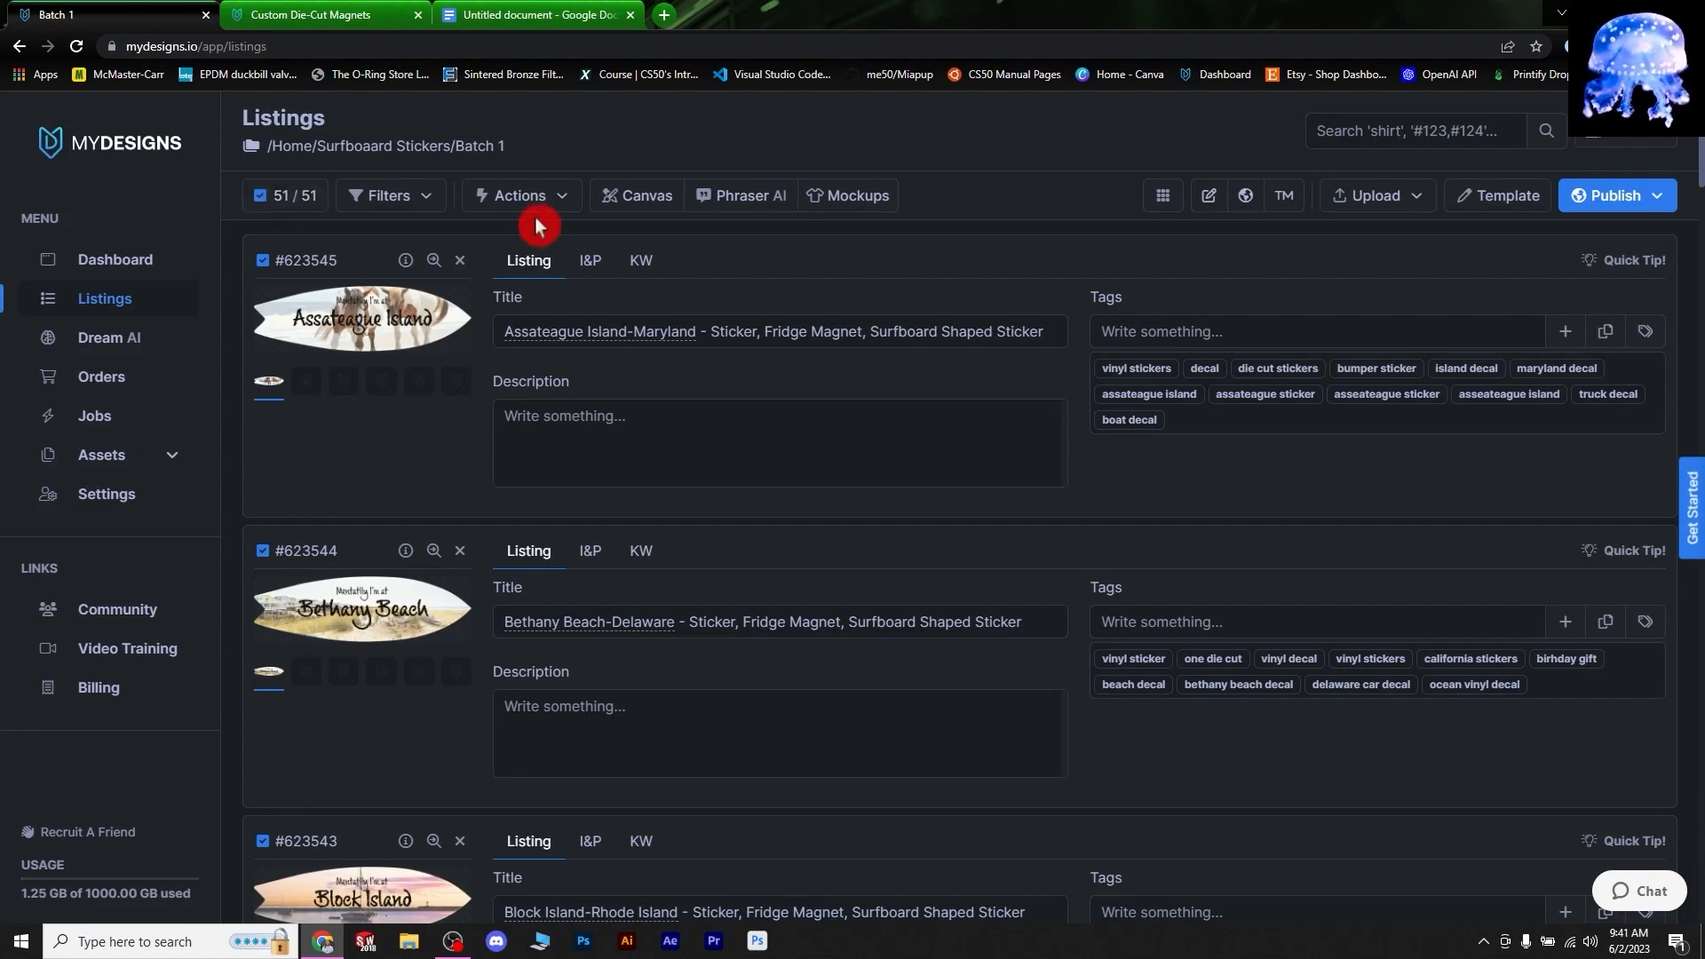
pyautogui.click(544, 236)
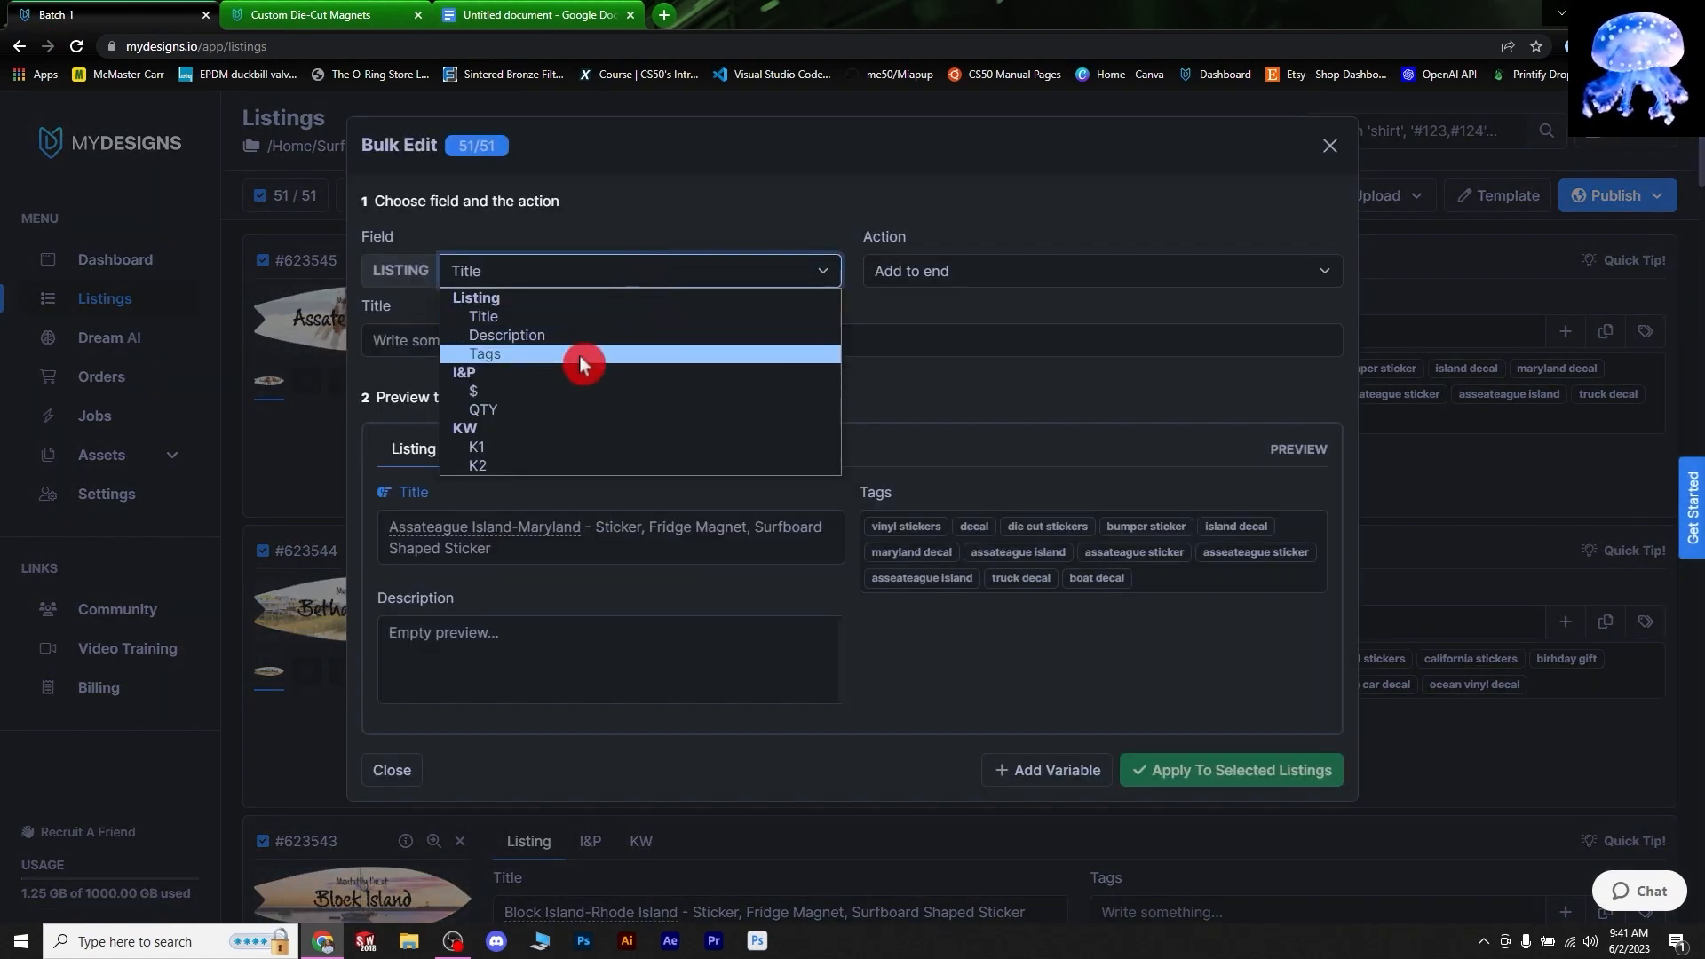
pyautogui.click(551, 334)
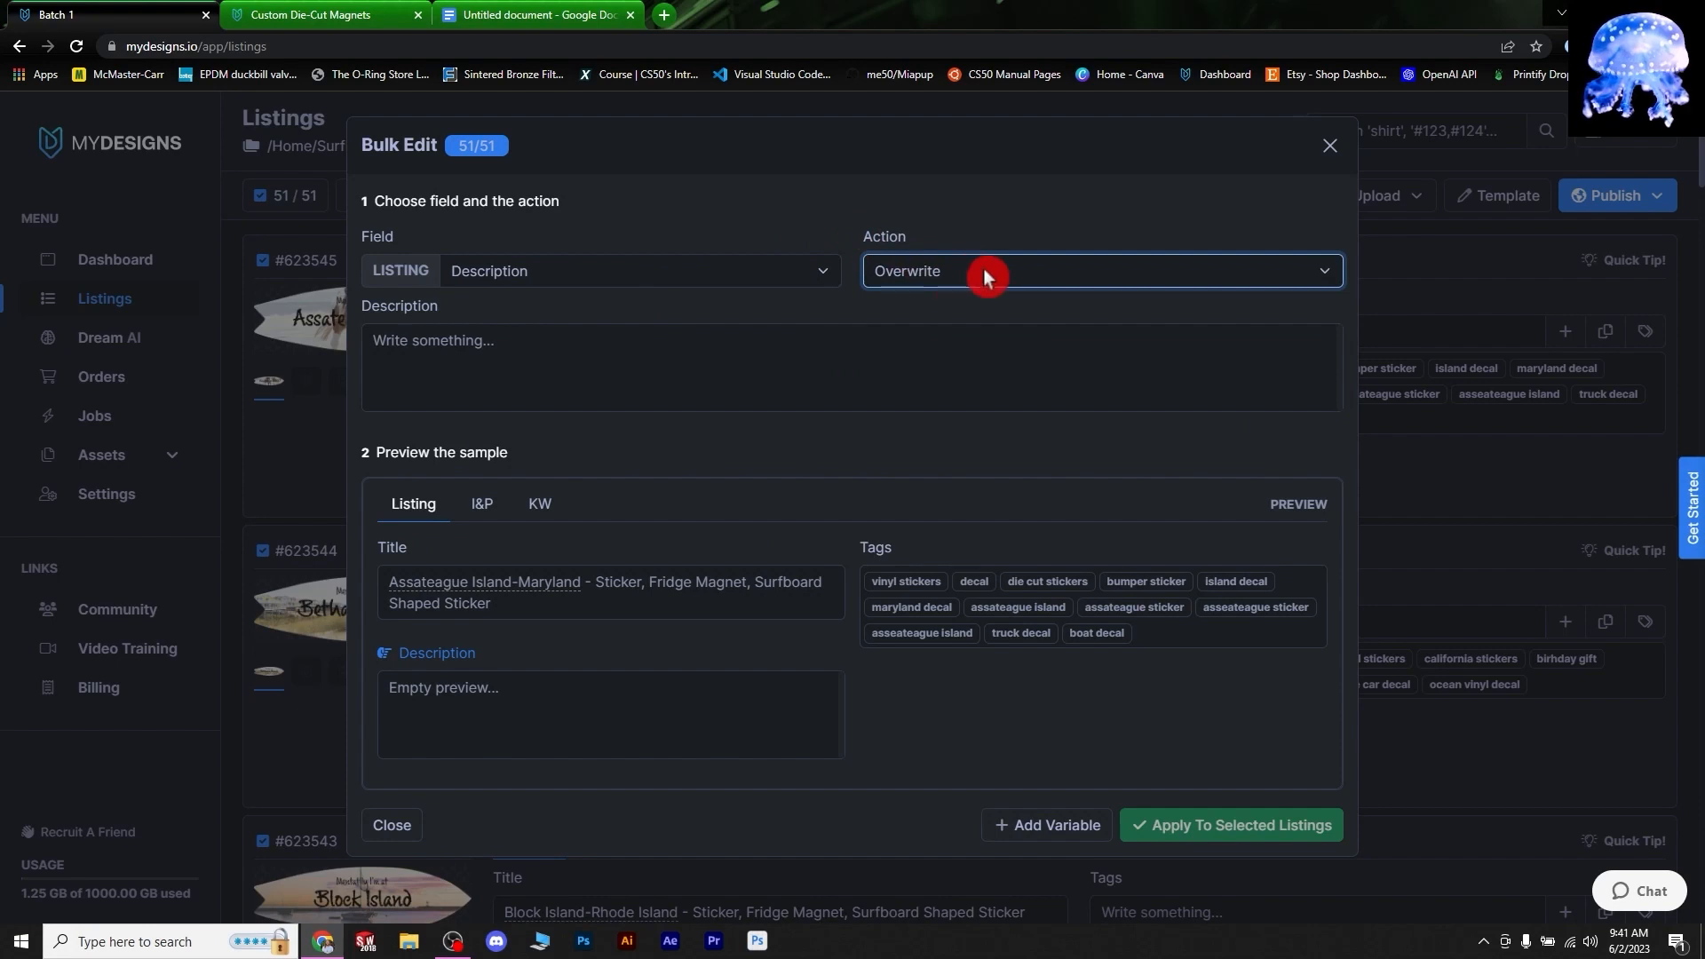
pyautogui.click(468, 360)
pyautogui.rightClick(556, 359)
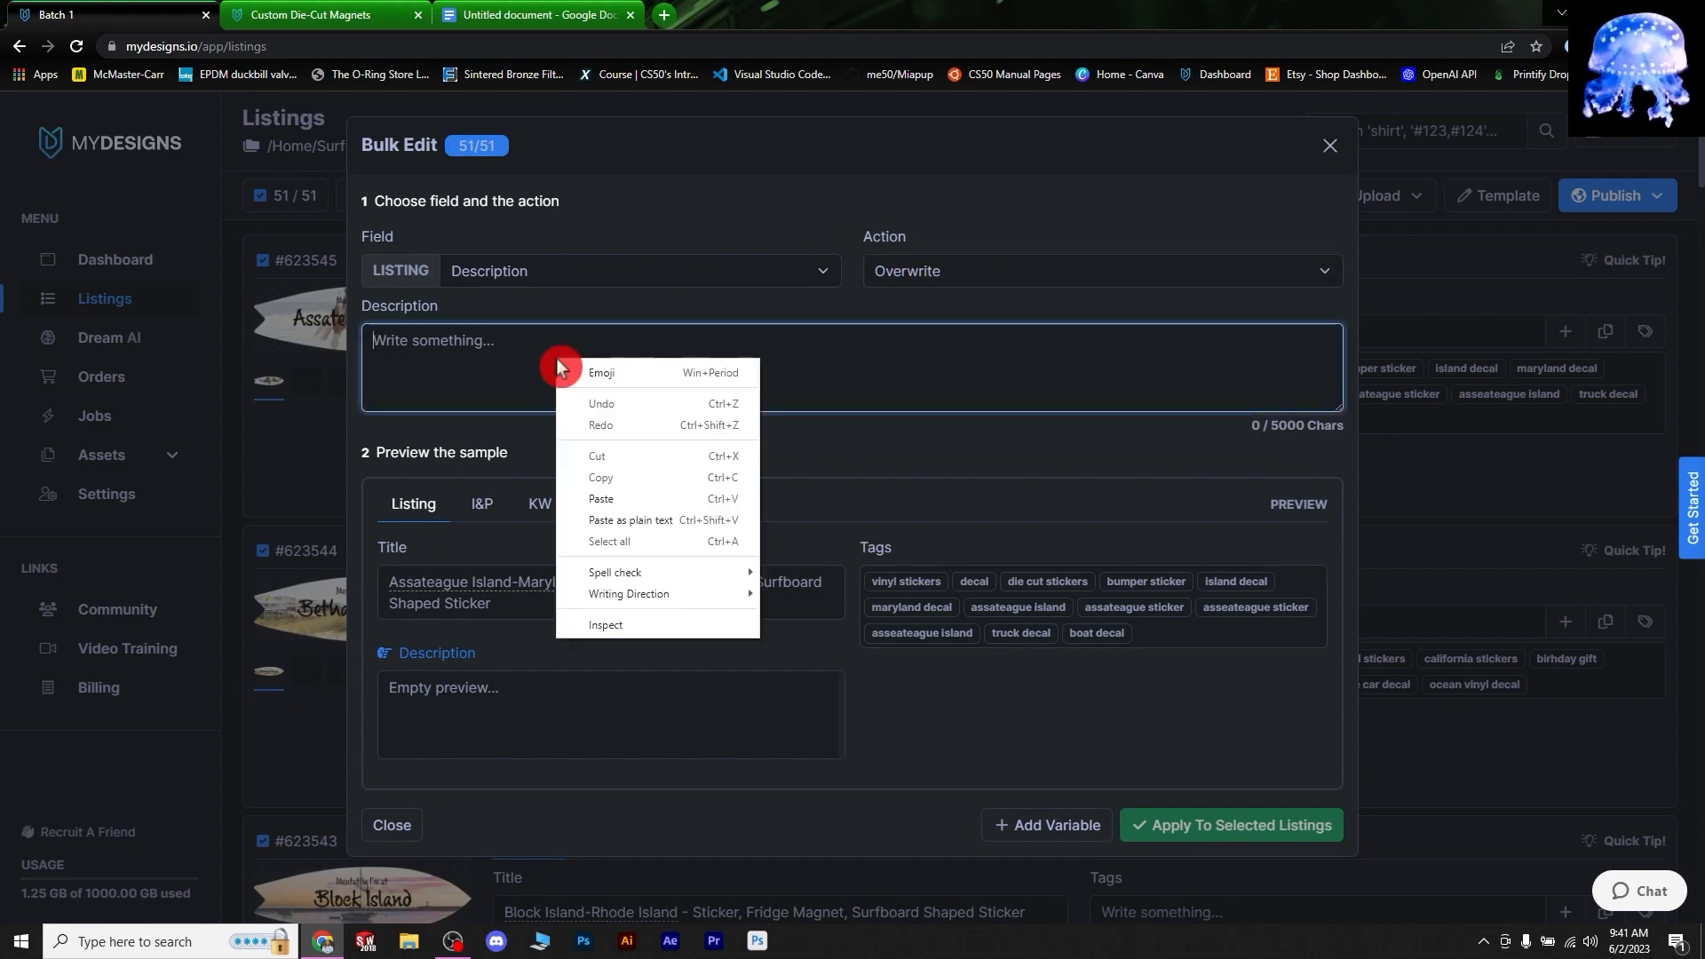
pyautogui.click(622, 499)
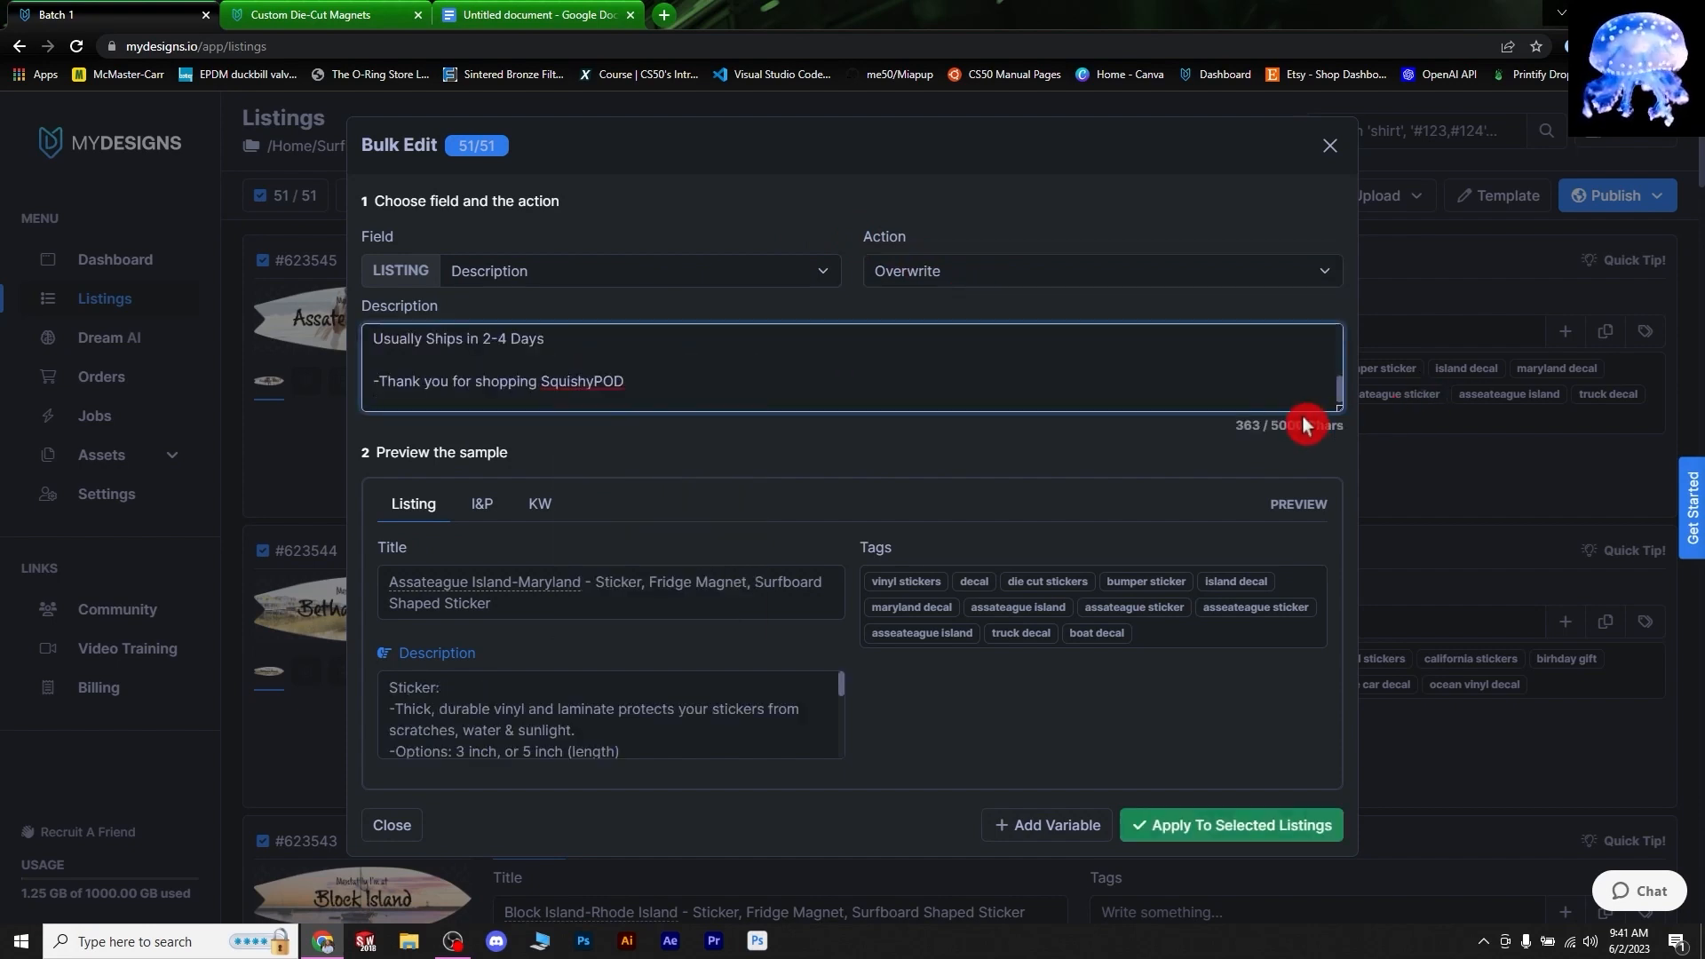
pyautogui.moveTo(1337, 409); pyautogui.dragTo(1308, 831)
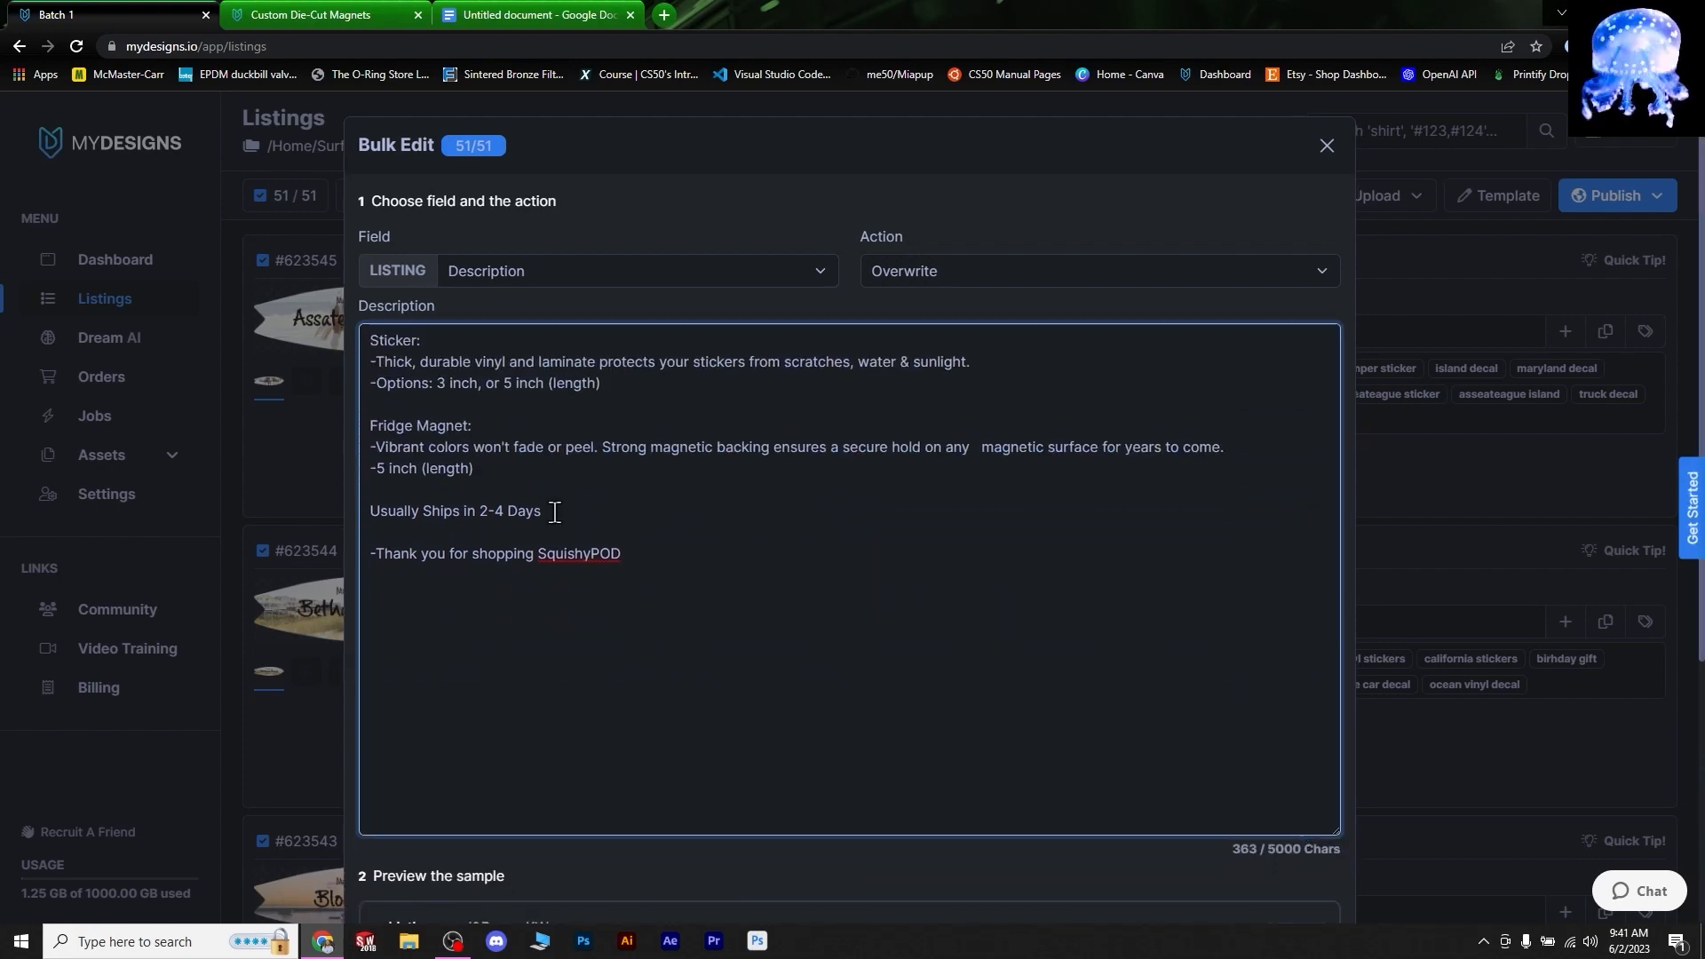
# - Add the opening line 'Choose a [kw.k1] Sticker, or Magnet' and apply to all 51 listings
pyautogui.click(370, 345)
pyautogui.press('Return')
pyautogui.press('Return')
pyautogui.press('Up')
pyautogui.press('Up')
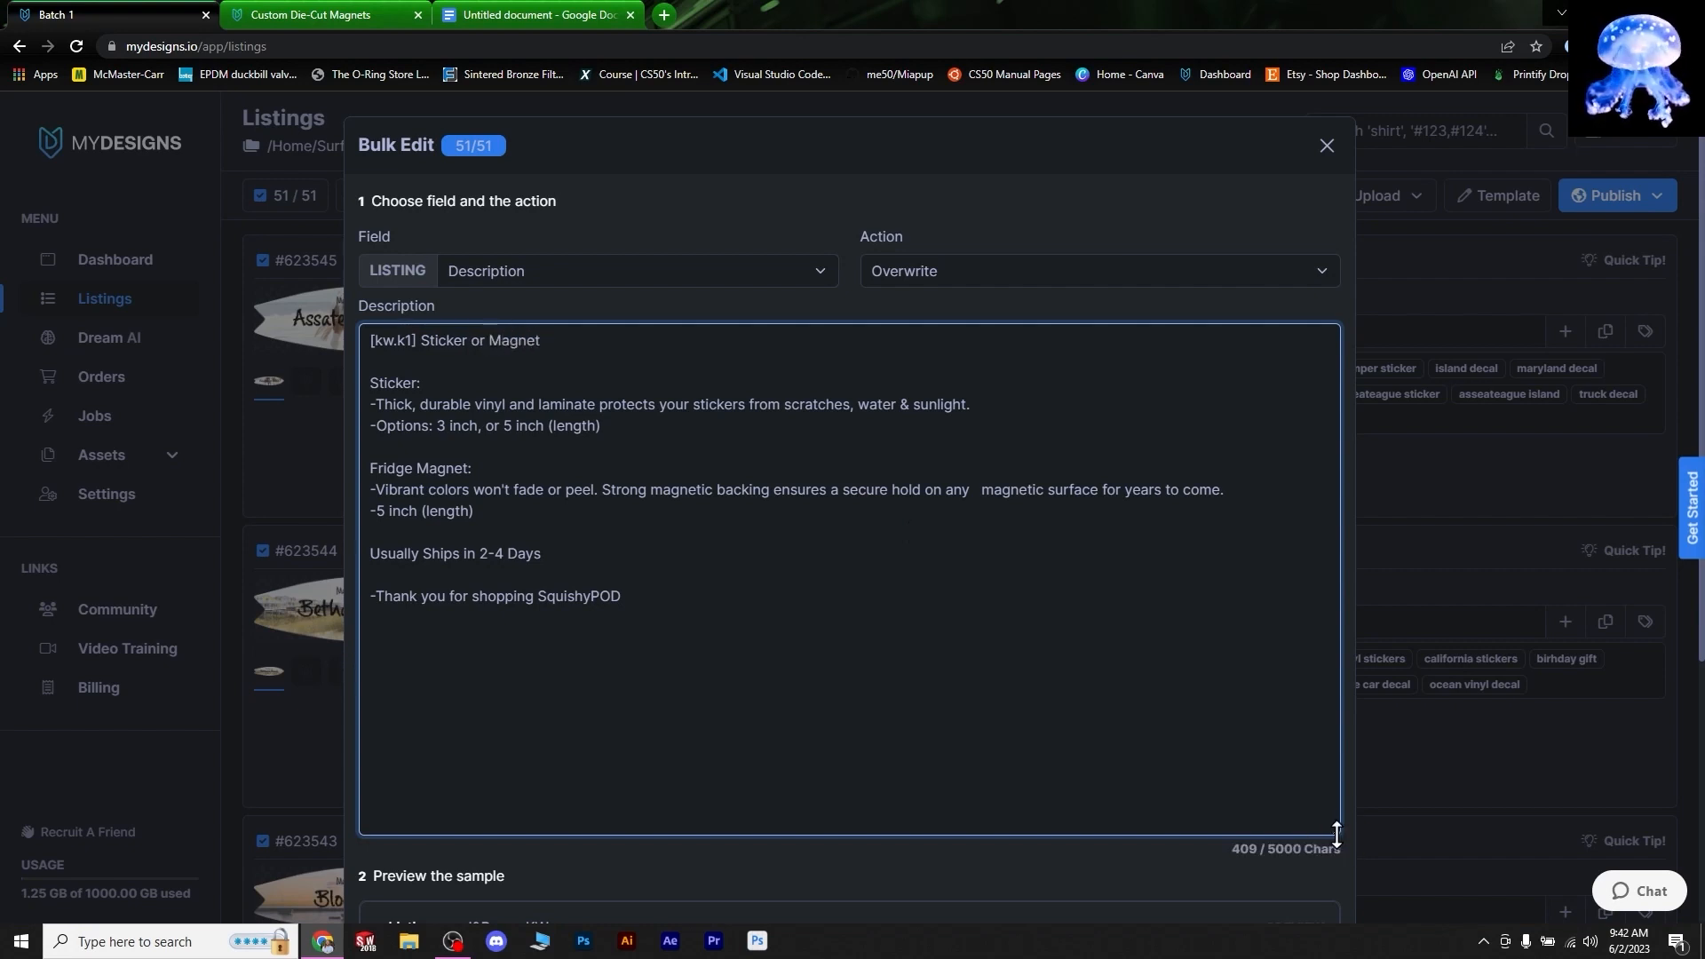
pyautogui.moveTo(1333, 826); pyautogui.dragTo(1279, 475)
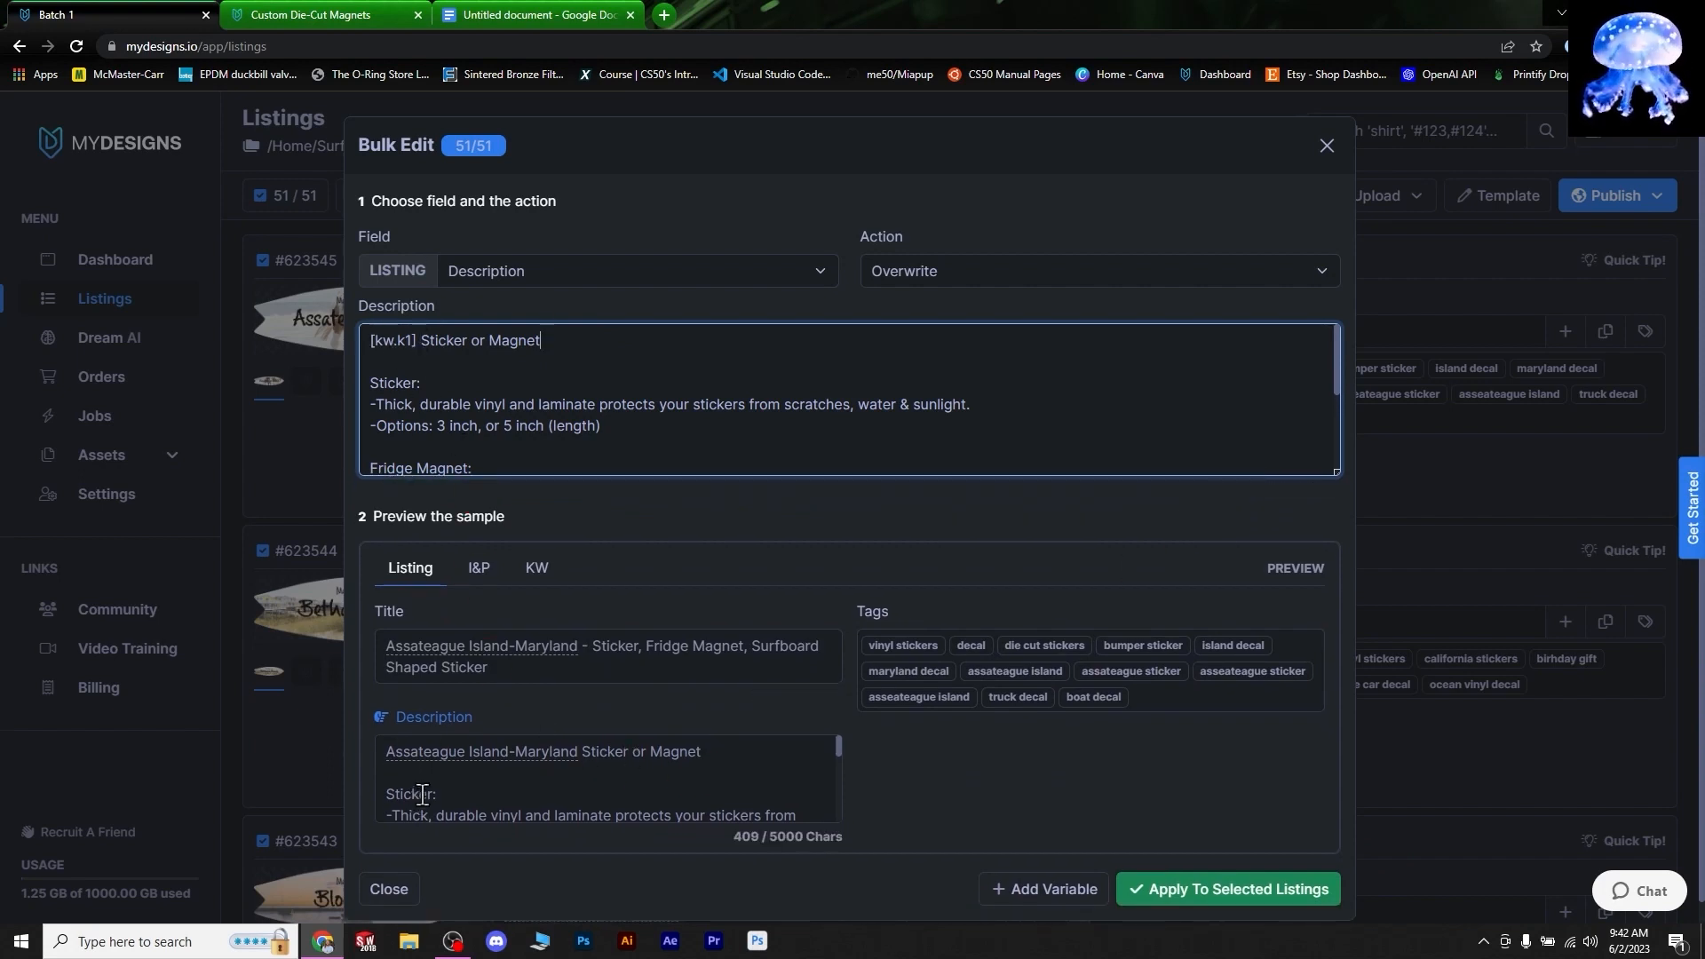
pyautogui.scroll(-2, 627, 760)
pyautogui.scroll(2, 675, 769)
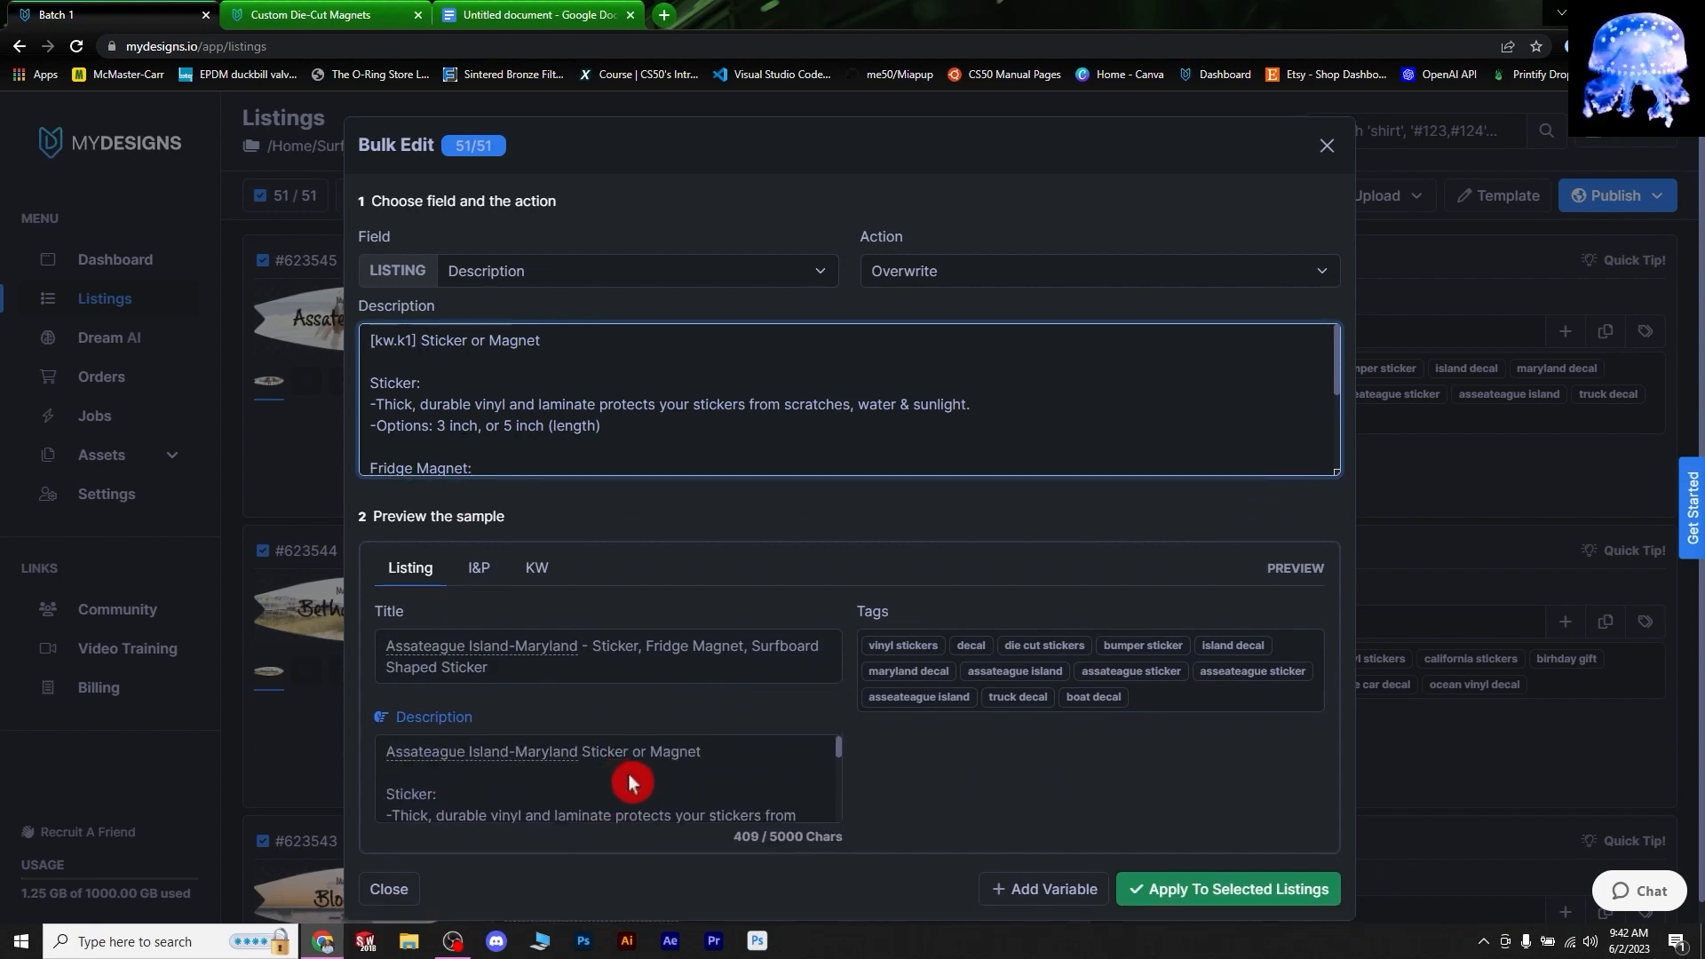
pyautogui.scroll(-3, 1337, 468)
pyautogui.moveTo(1332, 471); pyautogui.dragTo(1337, 924)
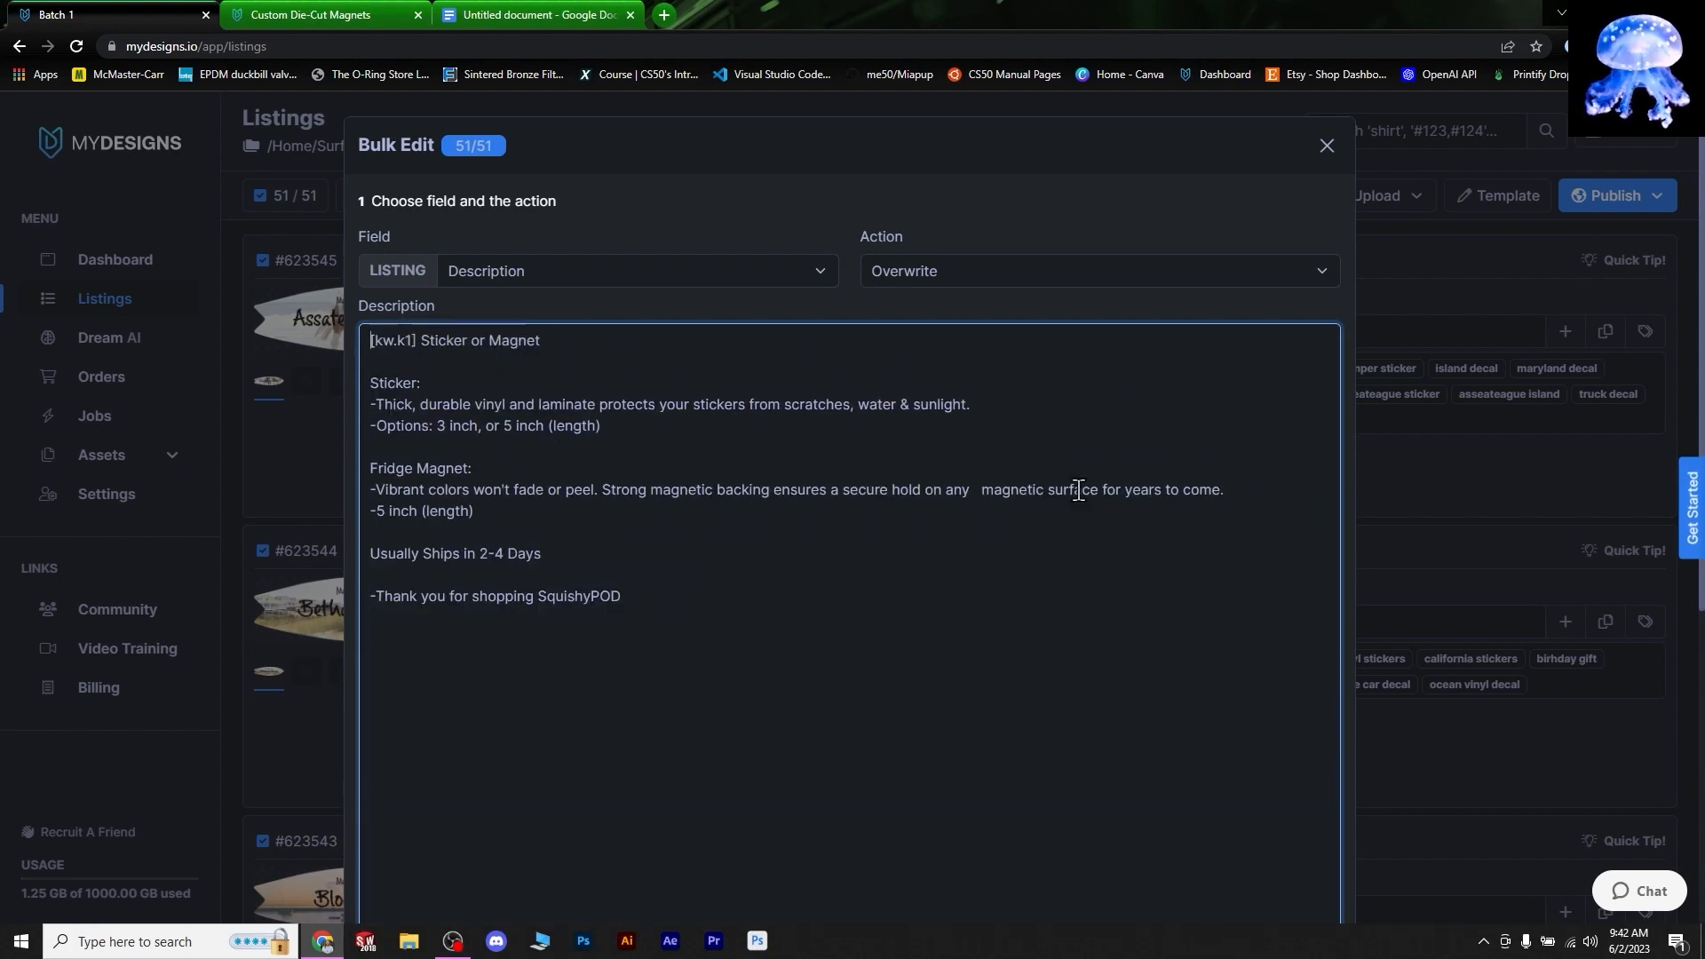
pyautogui.write('Choose ')
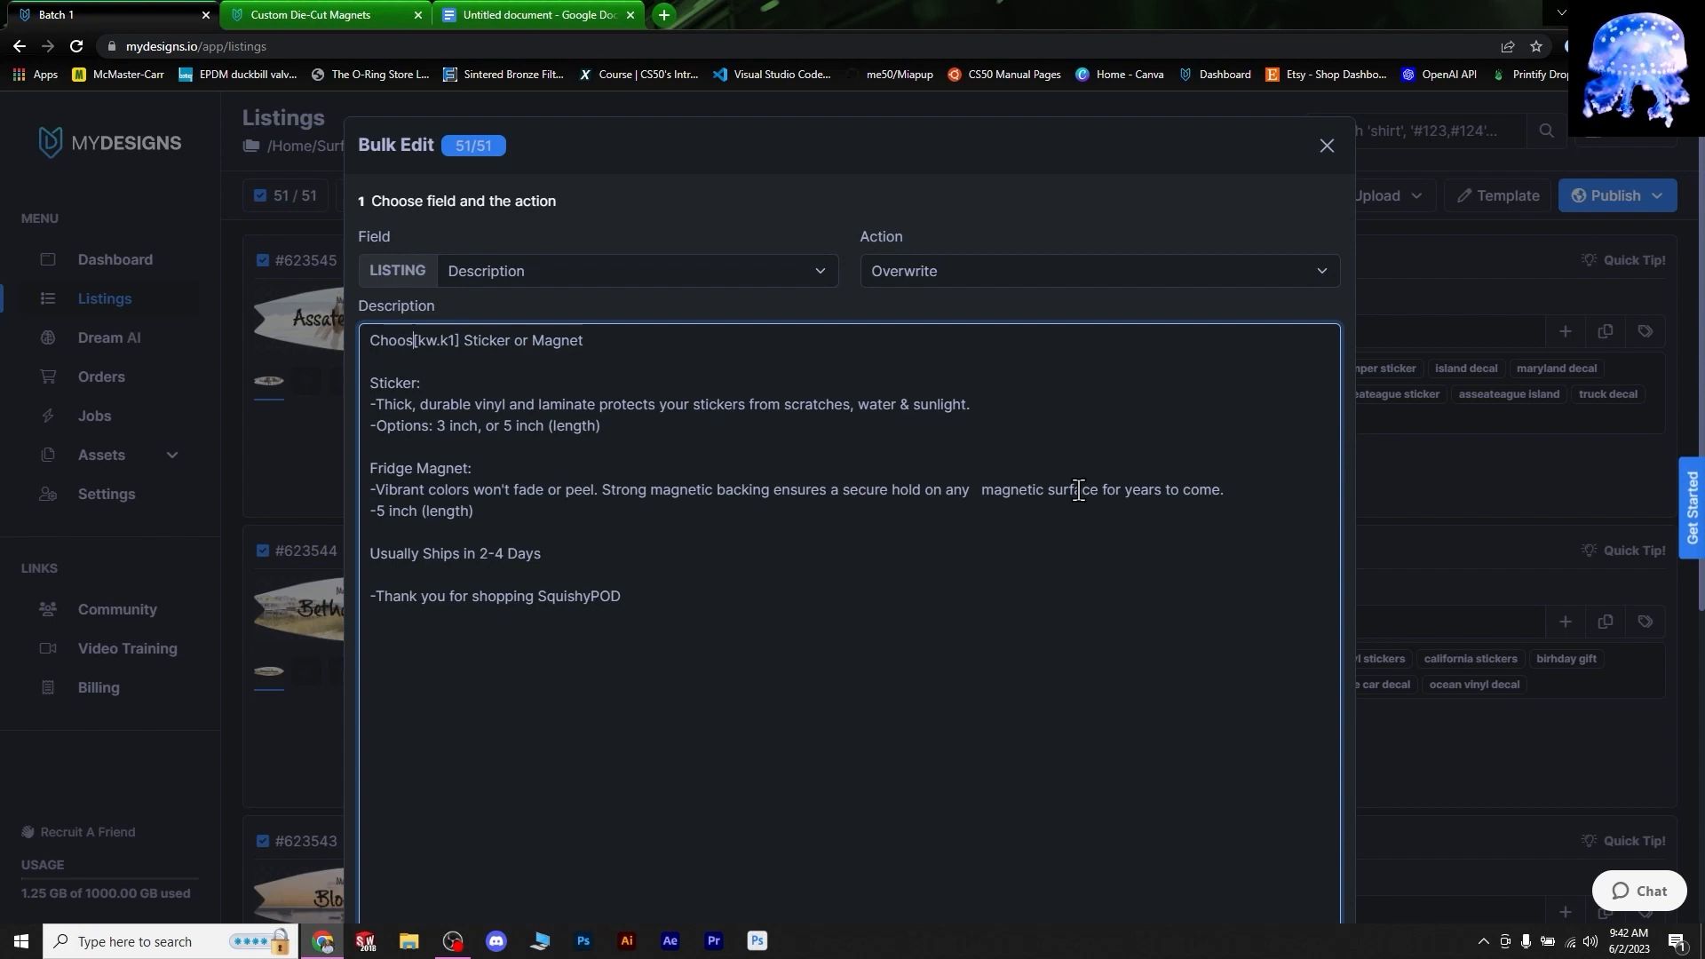
pyautogui.write('a ')
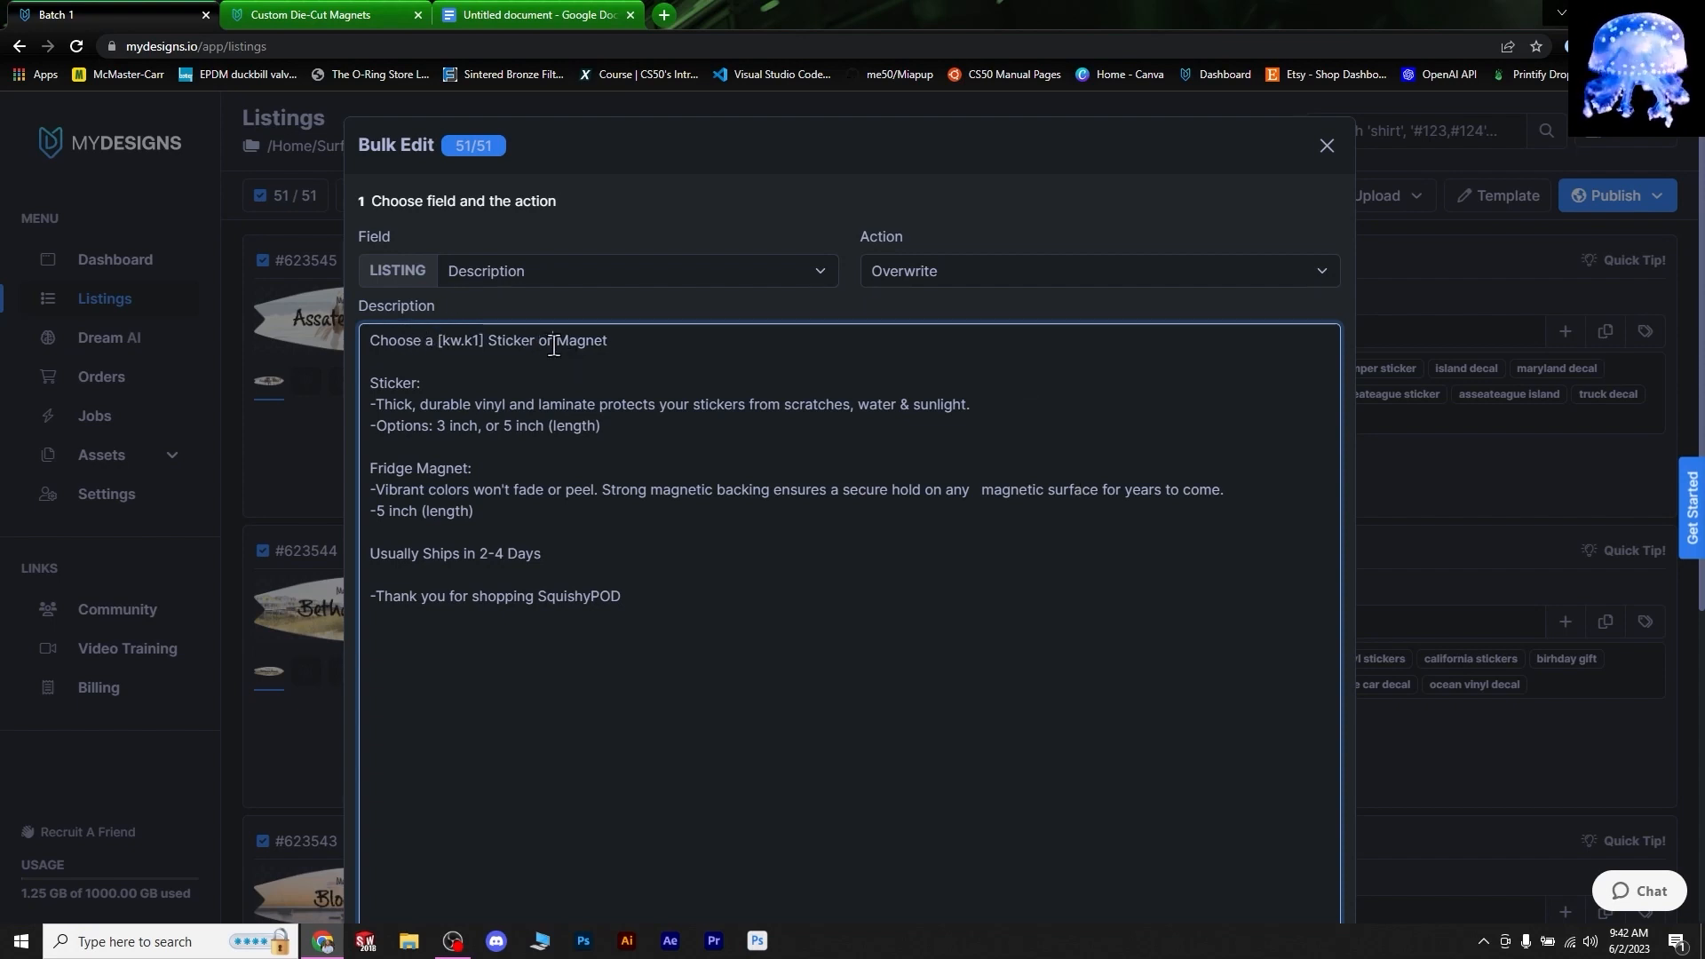
pyautogui.write('Fr')
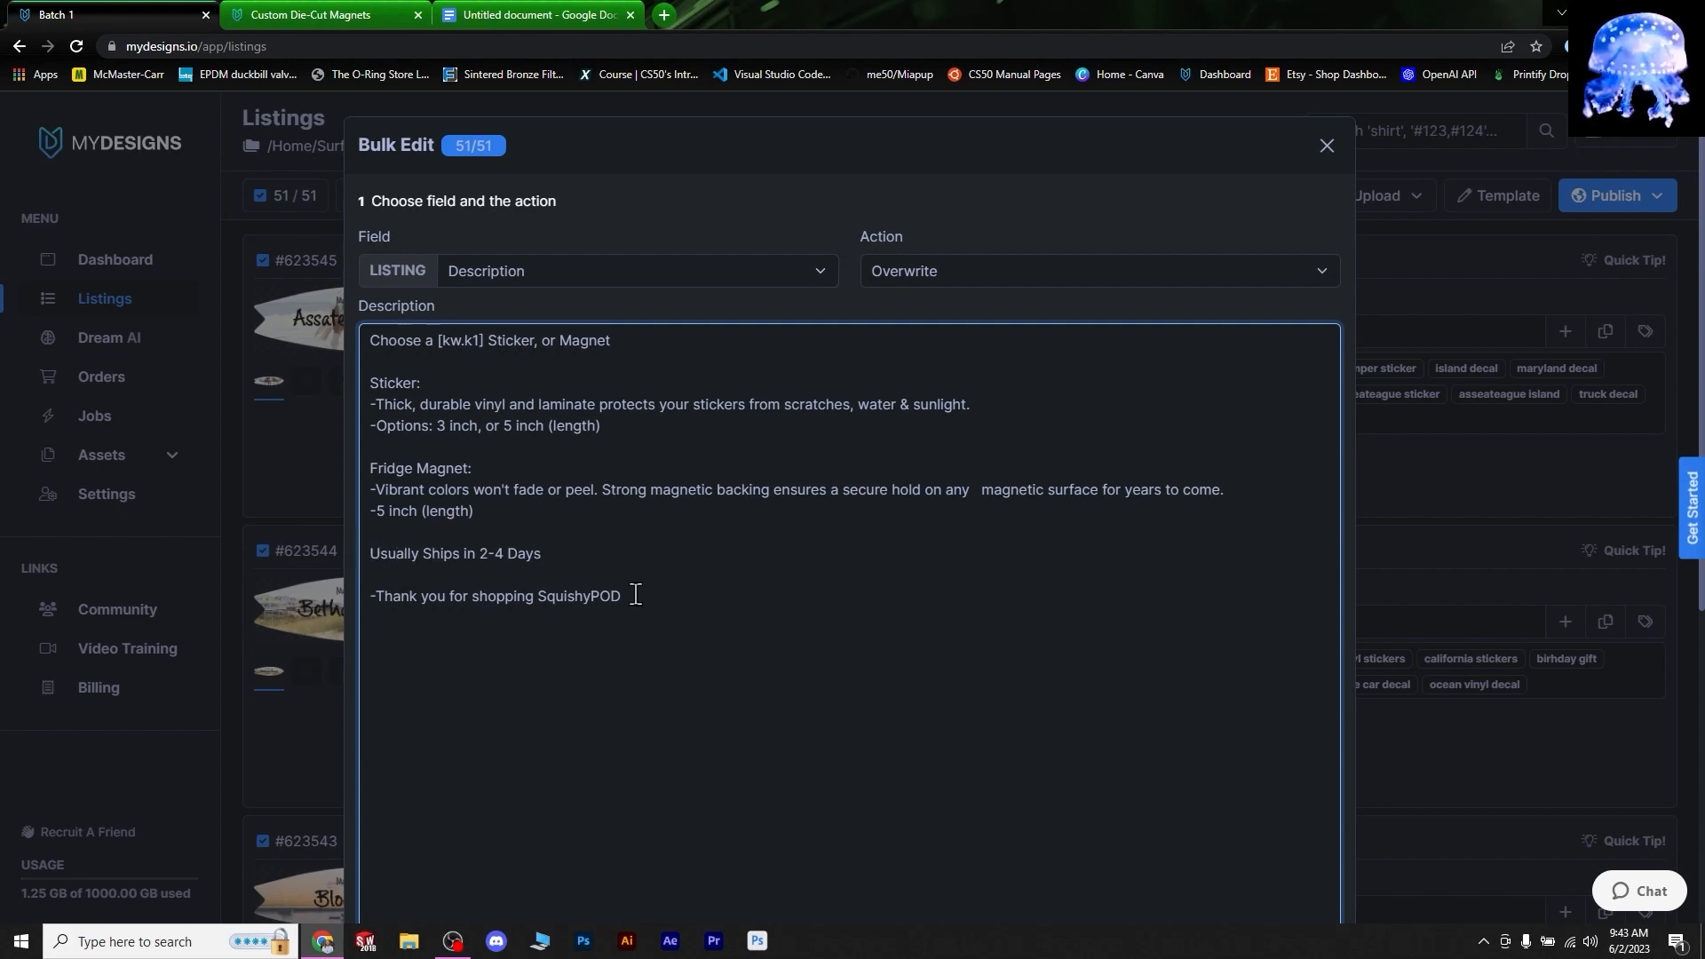
pyautogui.click(426, 608)
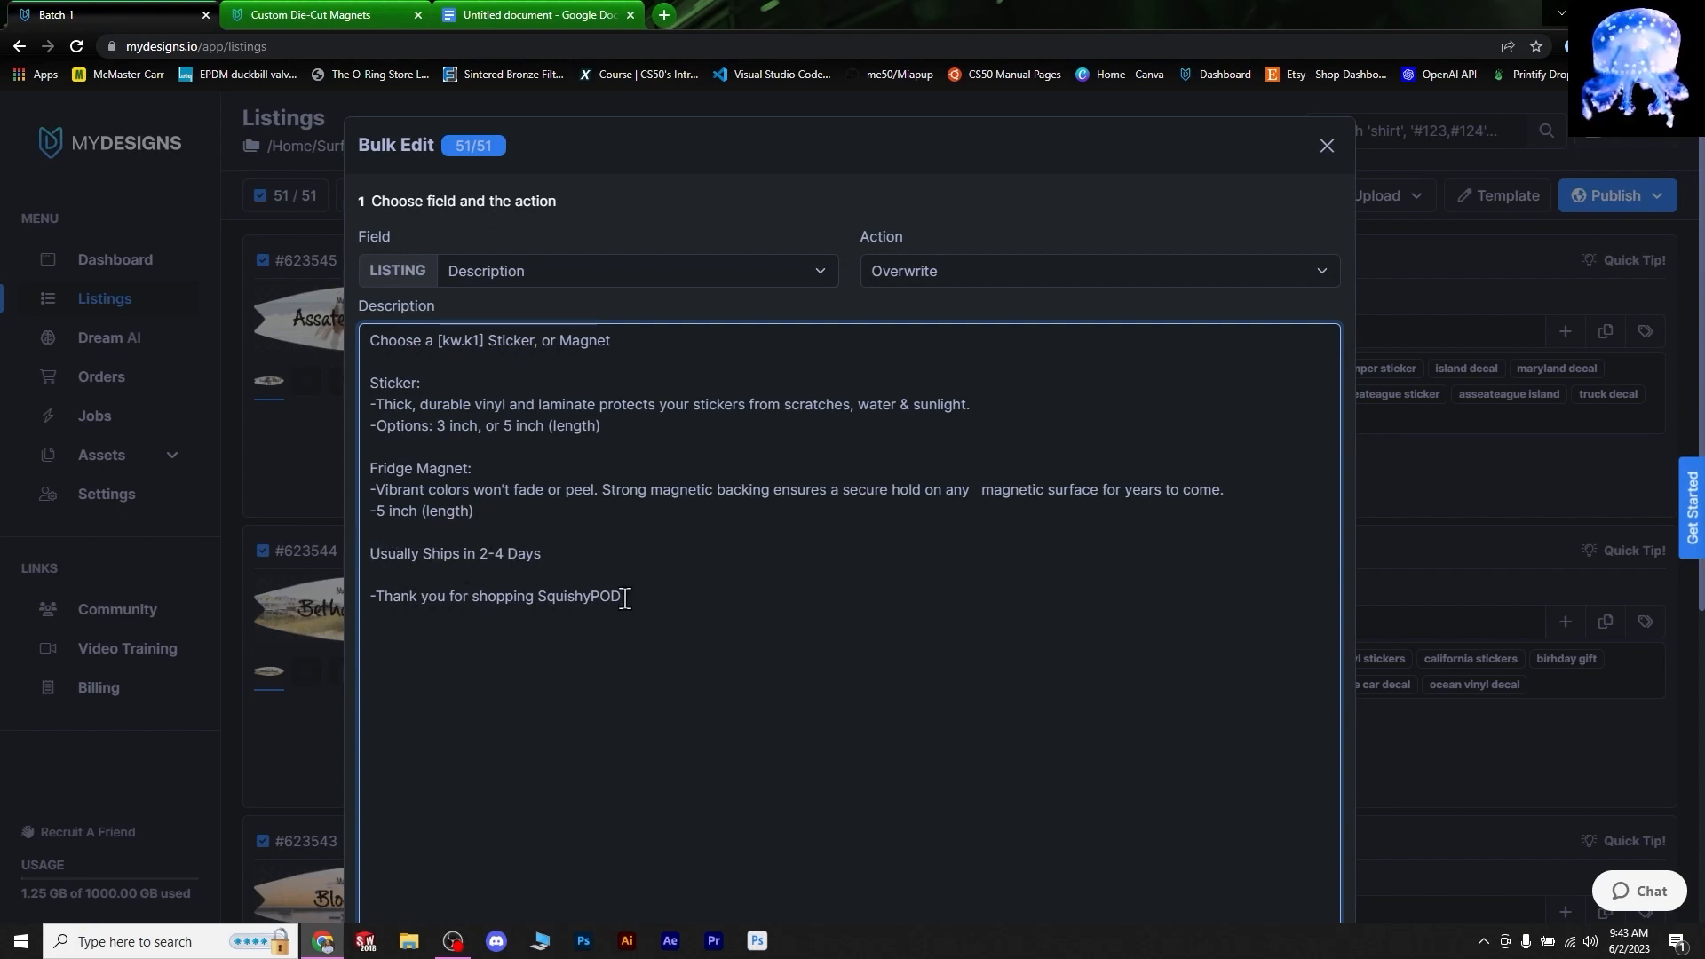
pyautogui.scroll(-1, 792, 612)
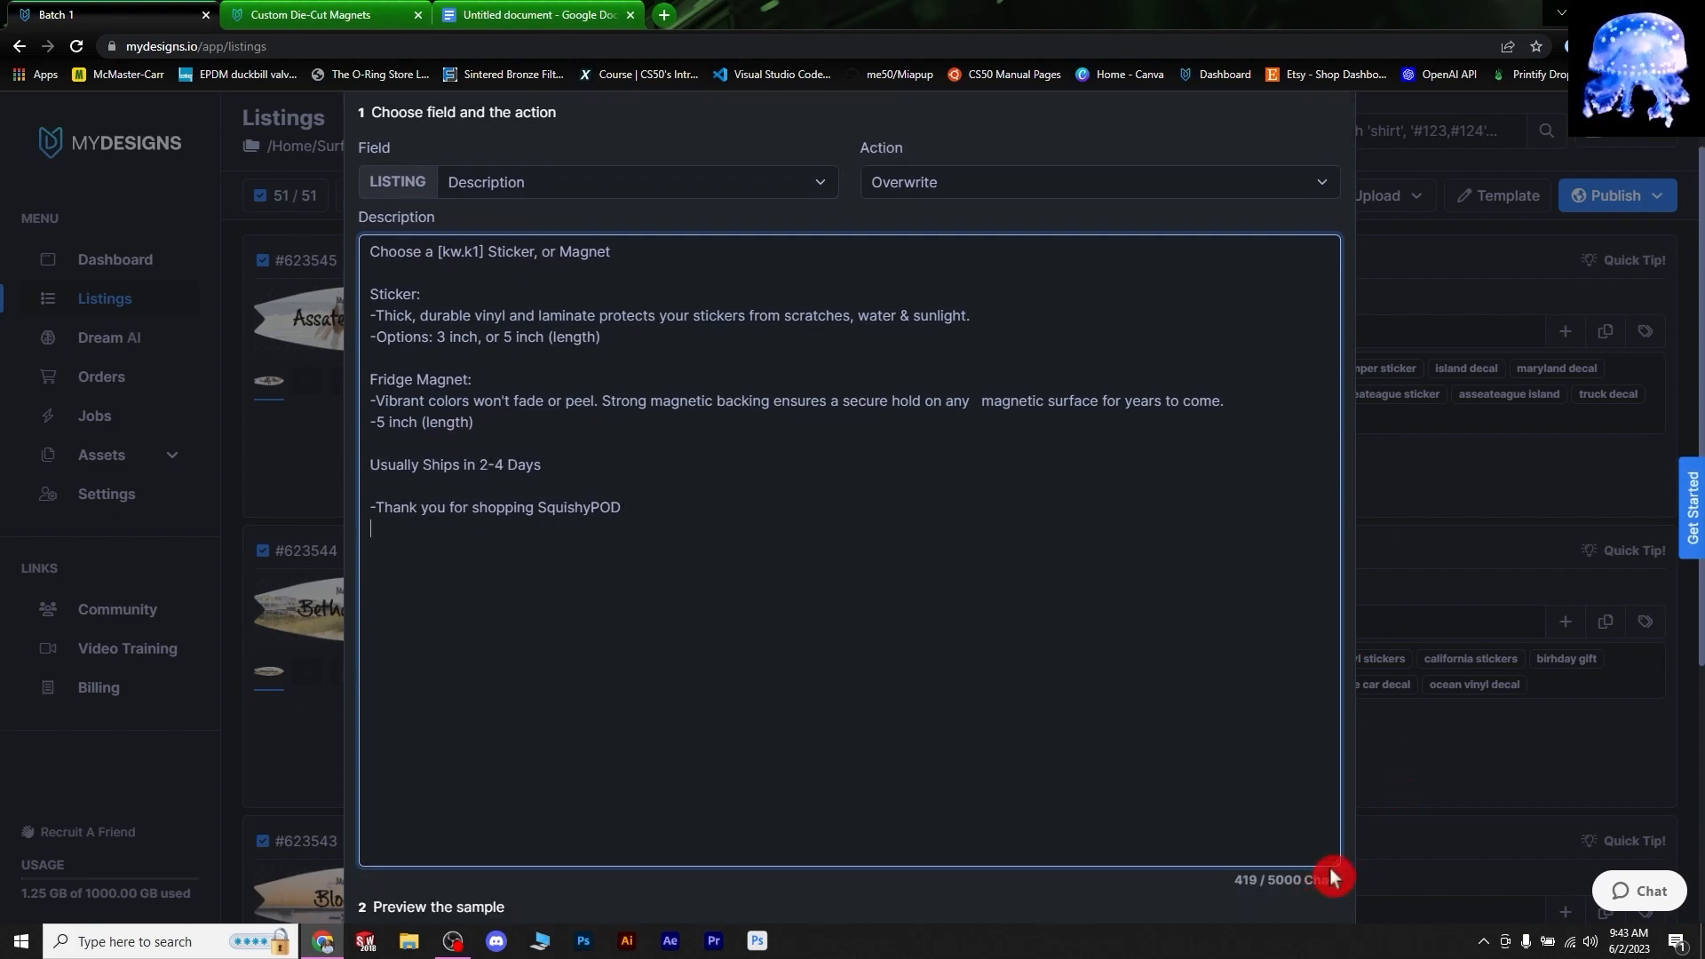
pyautogui.moveTo(1334, 865); pyautogui.dragTo(1334, 851)
pyautogui.click(1208, 826)
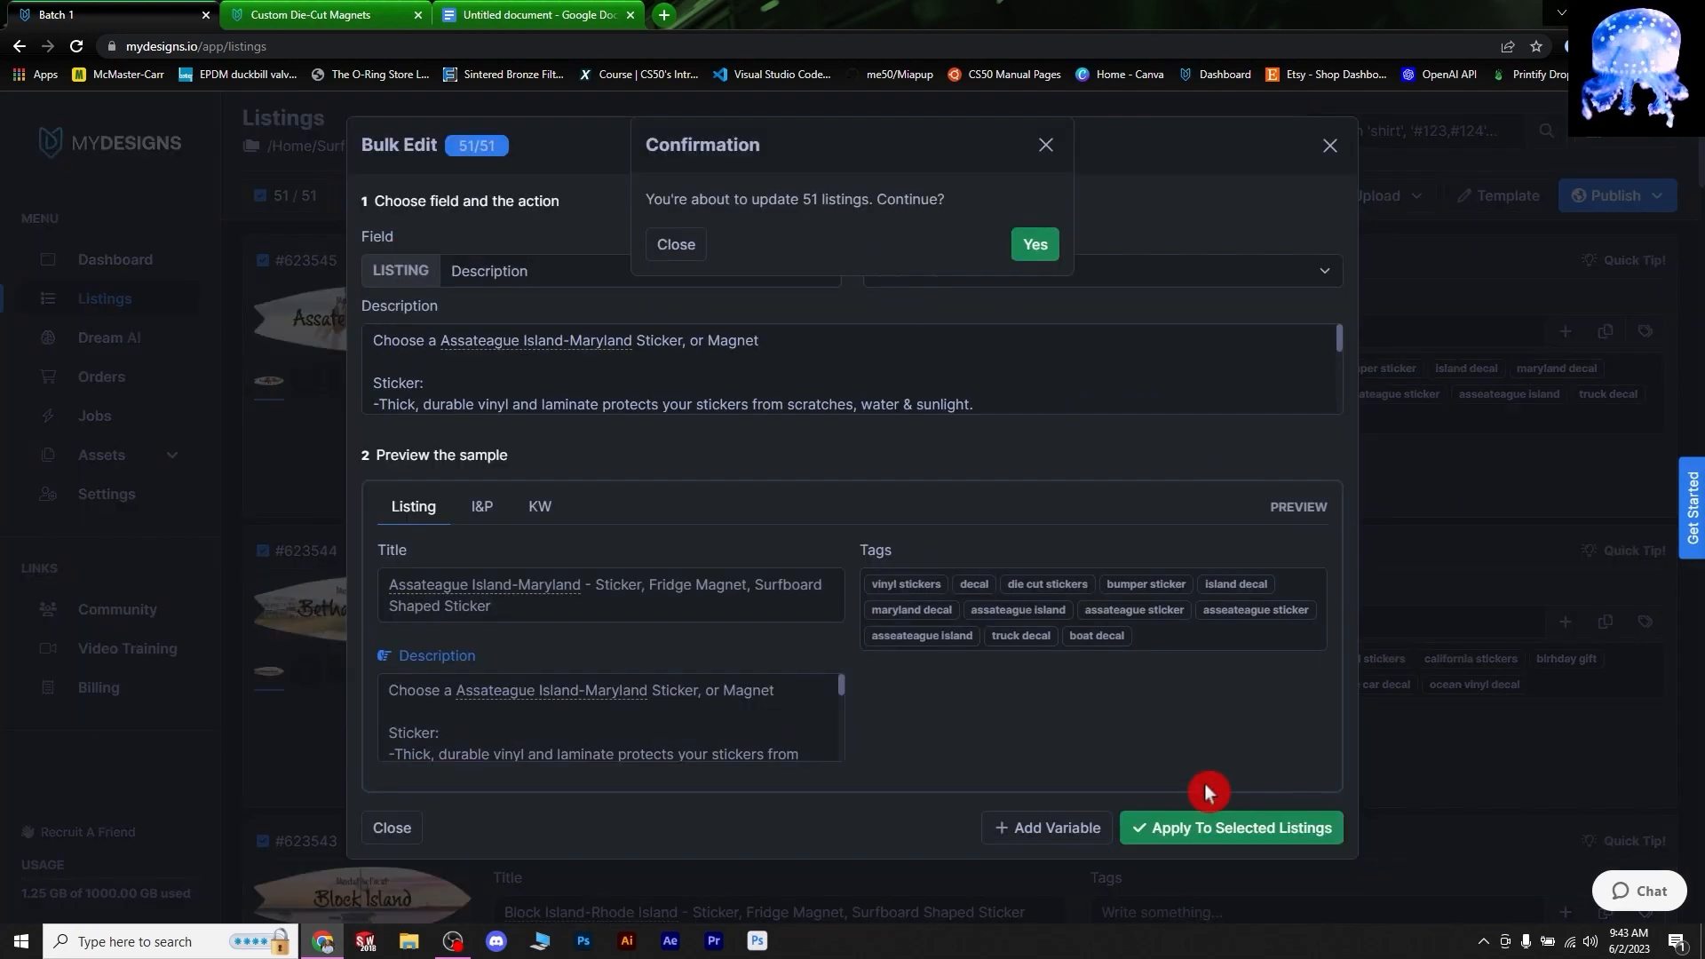
pyautogui.click(1033, 246)
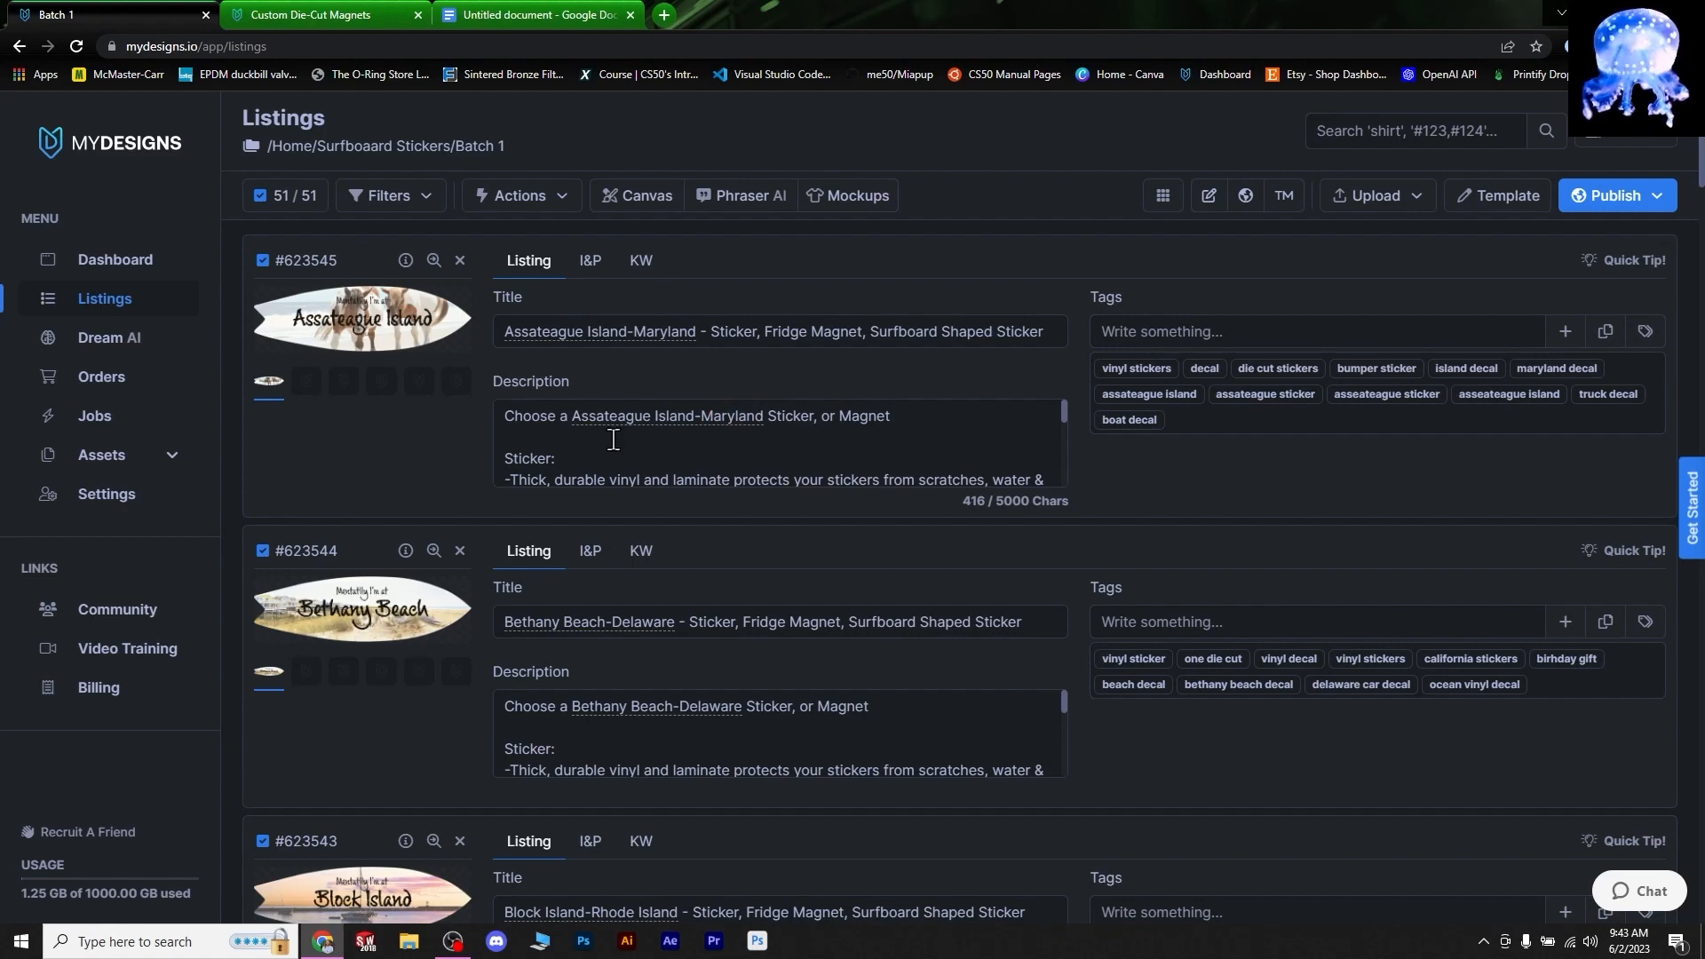
# - Check descriptions now read 'Choose a Assateague Island-Maryland Sticker, or Magnet', then return to Google Docs
pyautogui.scroll(-3, 710, 426)
pyautogui.scroll(3, 720, 435)
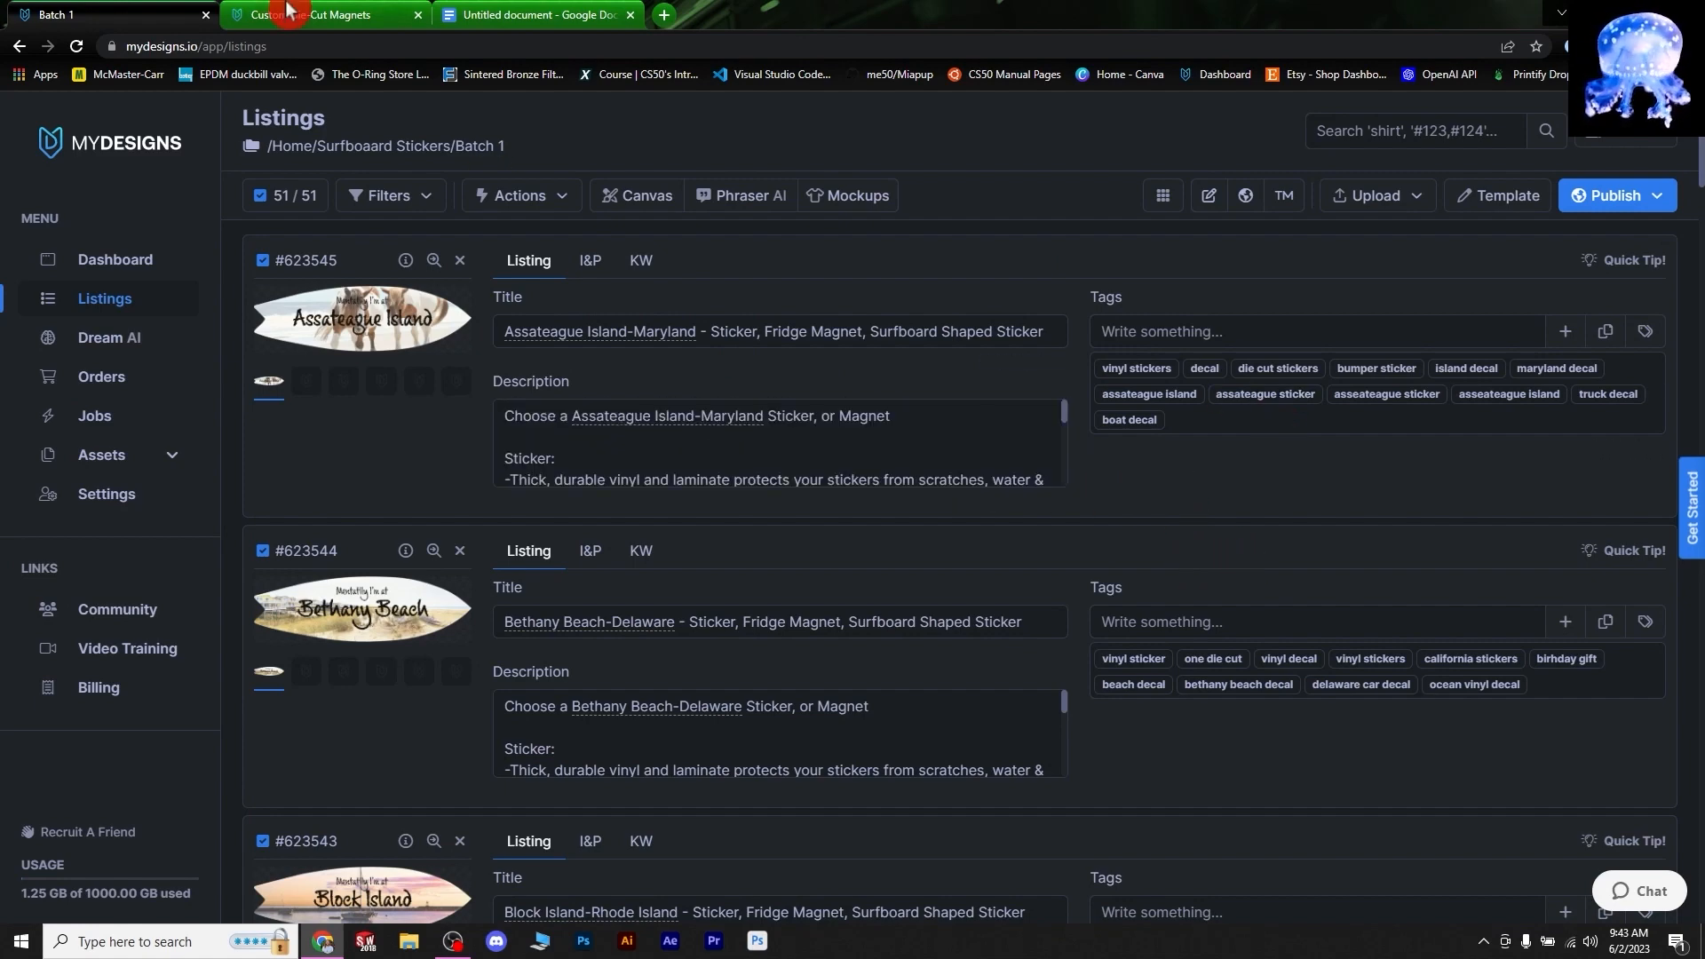
pyautogui.click(533, 14)
# - Rename the untitled Google Doc to 'Sticker Magnet listing desc.'
pyautogui.click(896, 748)
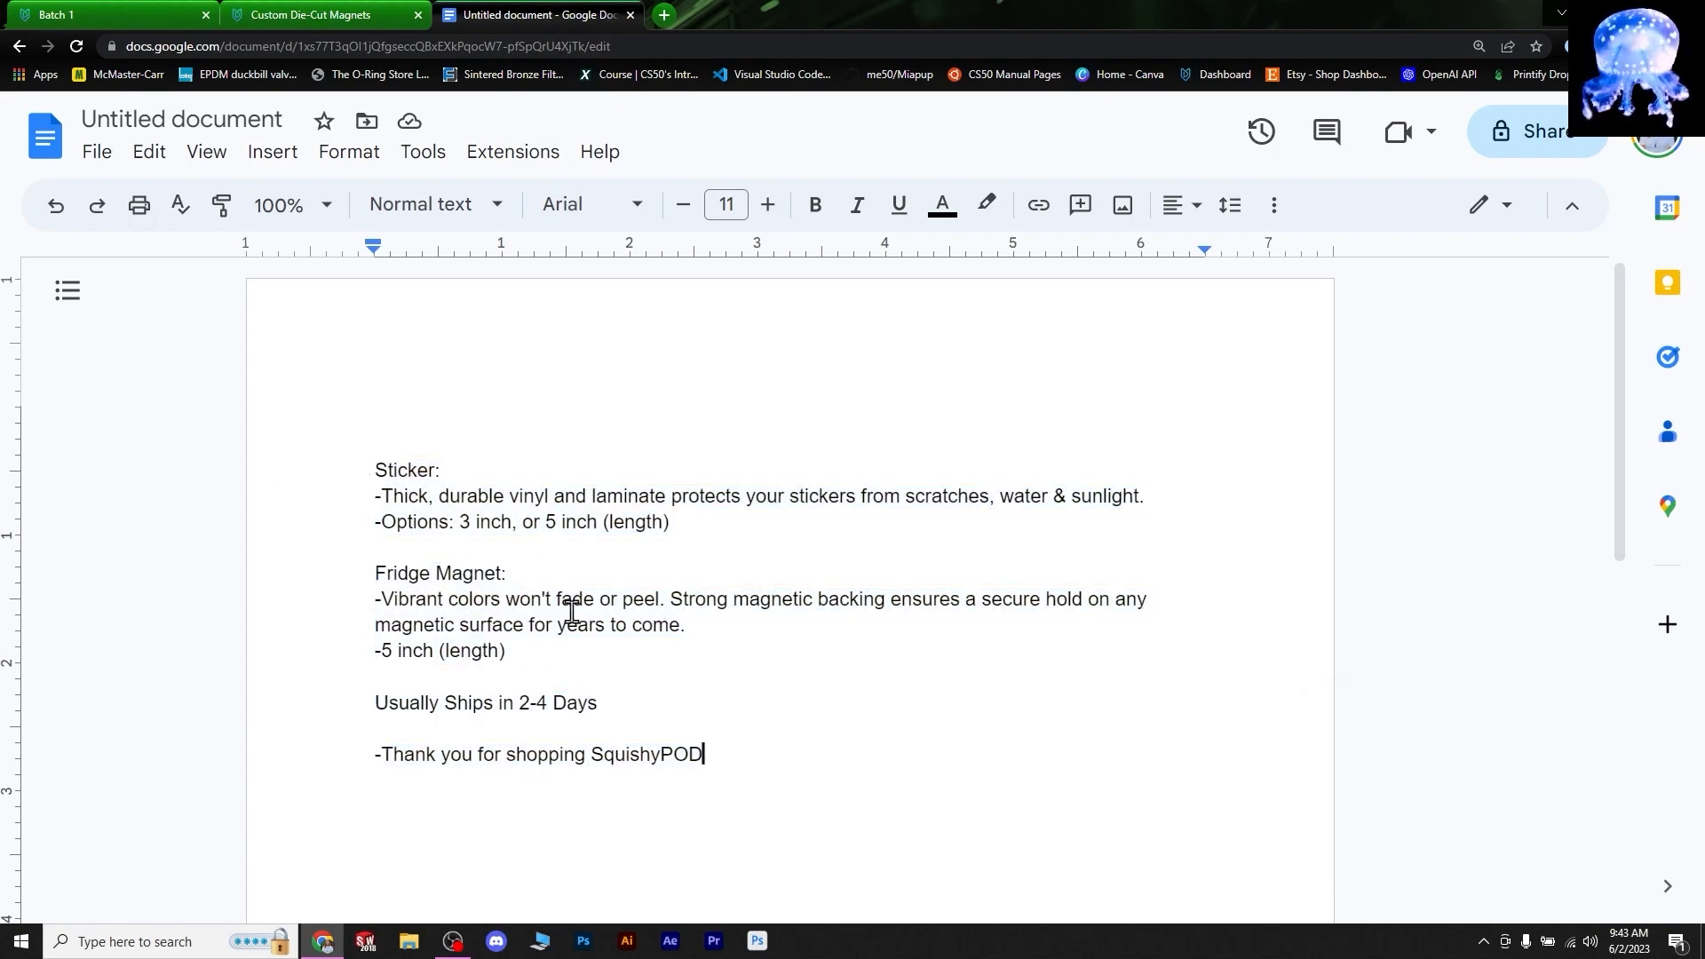
pyautogui.click(276, 118)
pyautogui.write('Sticker Magnet listing desc.')
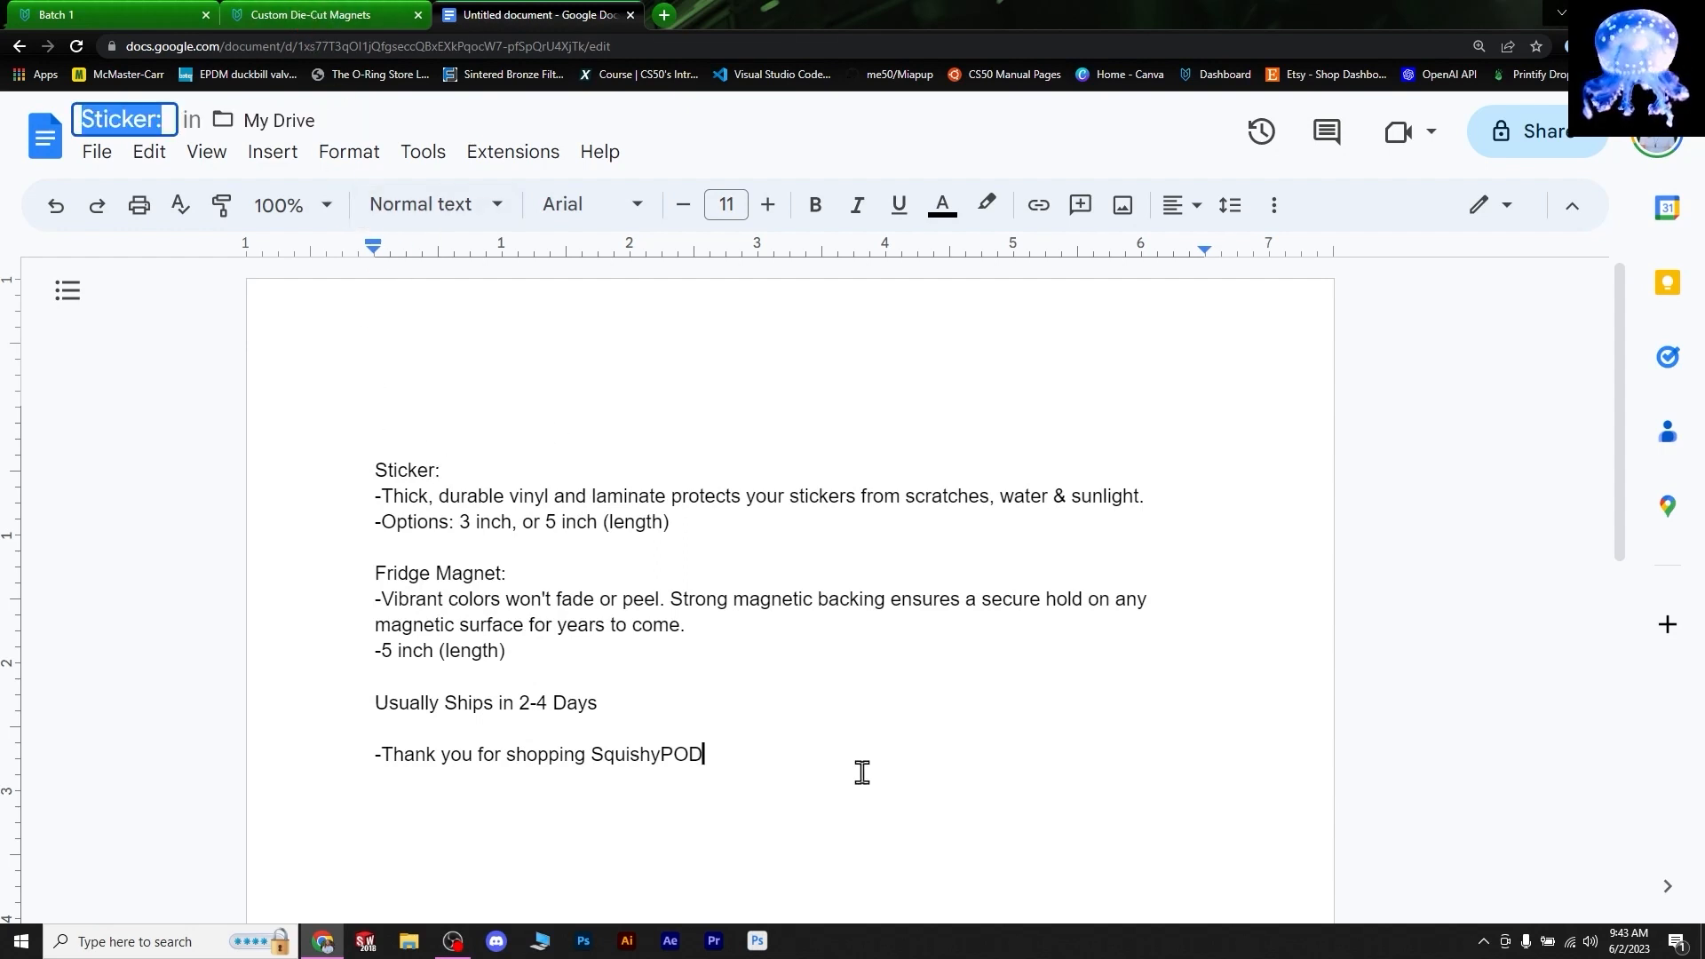
# - Confirm the document title and review the first Batch 1 listings' description text
pyautogui.press('Return')
pyautogui.click(114, 15)
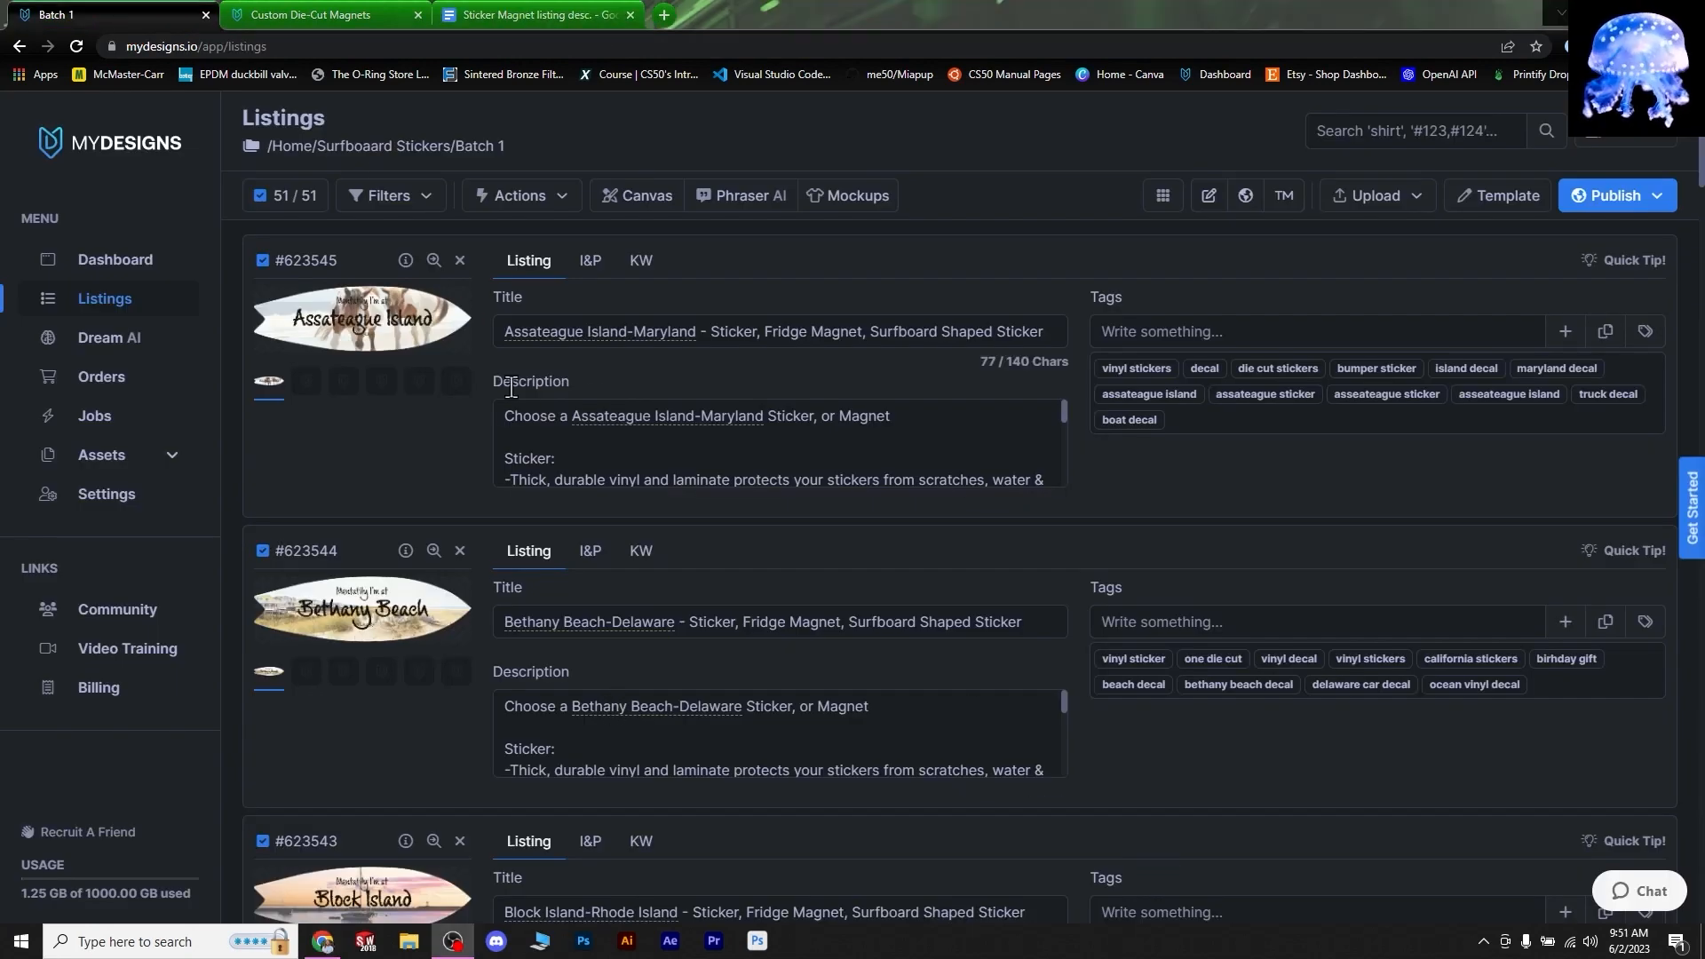
pyautogui.click(603, 452)
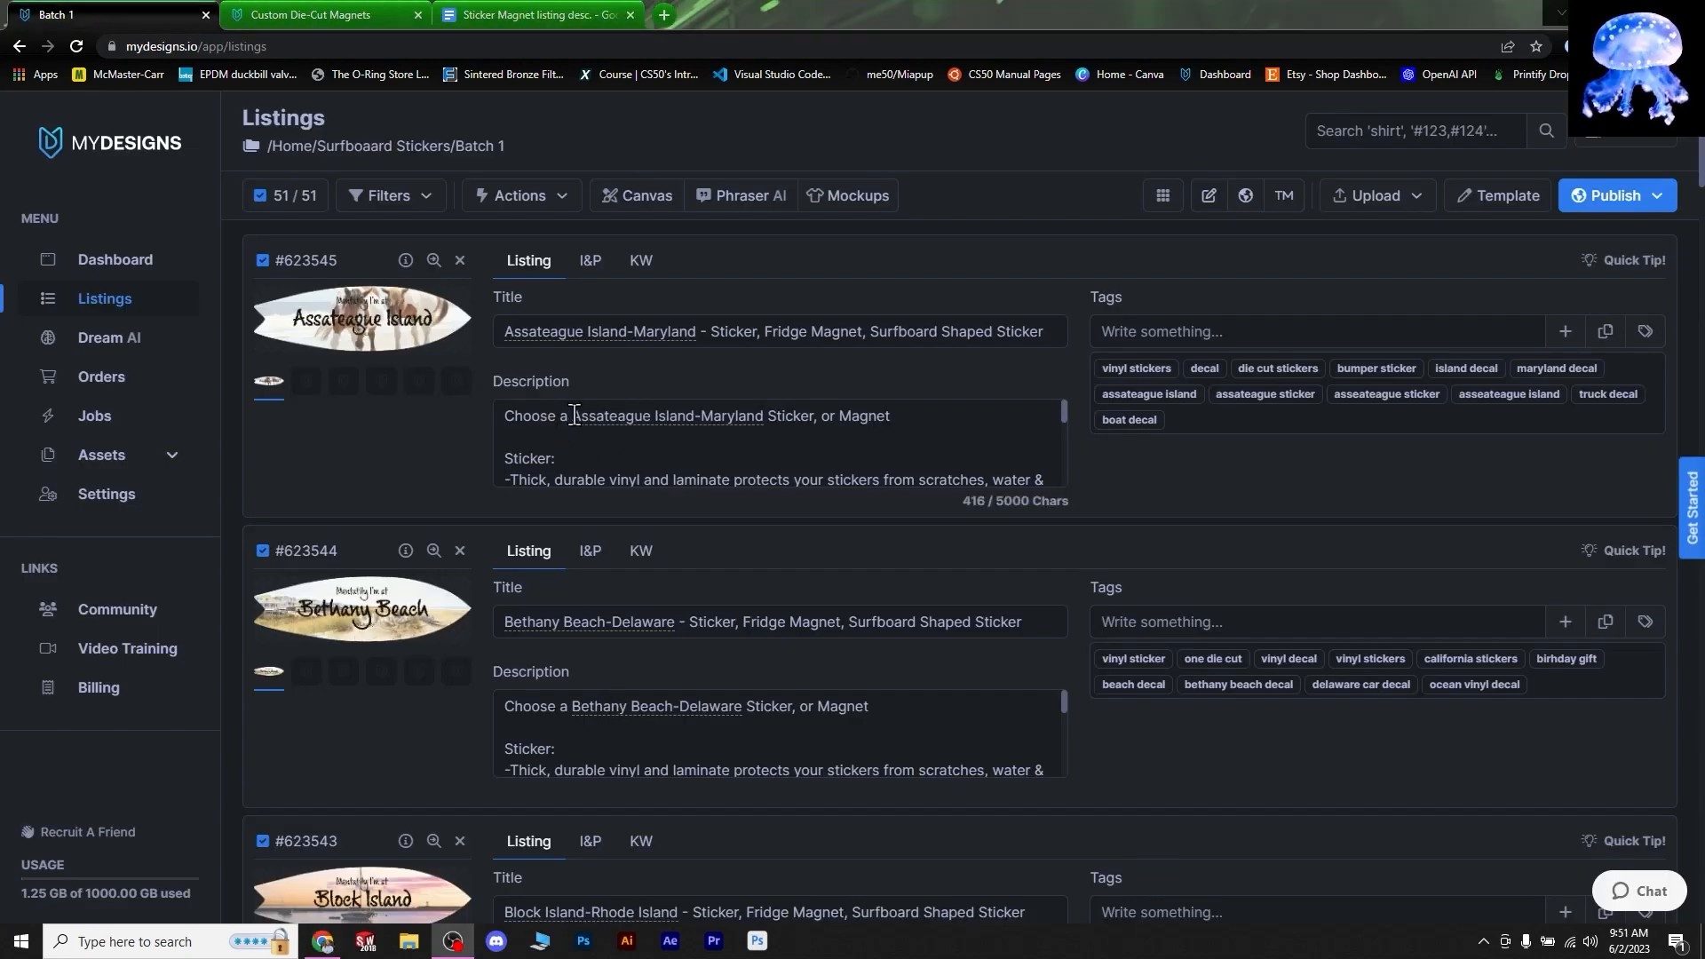
pyautogui.click(591, 713)
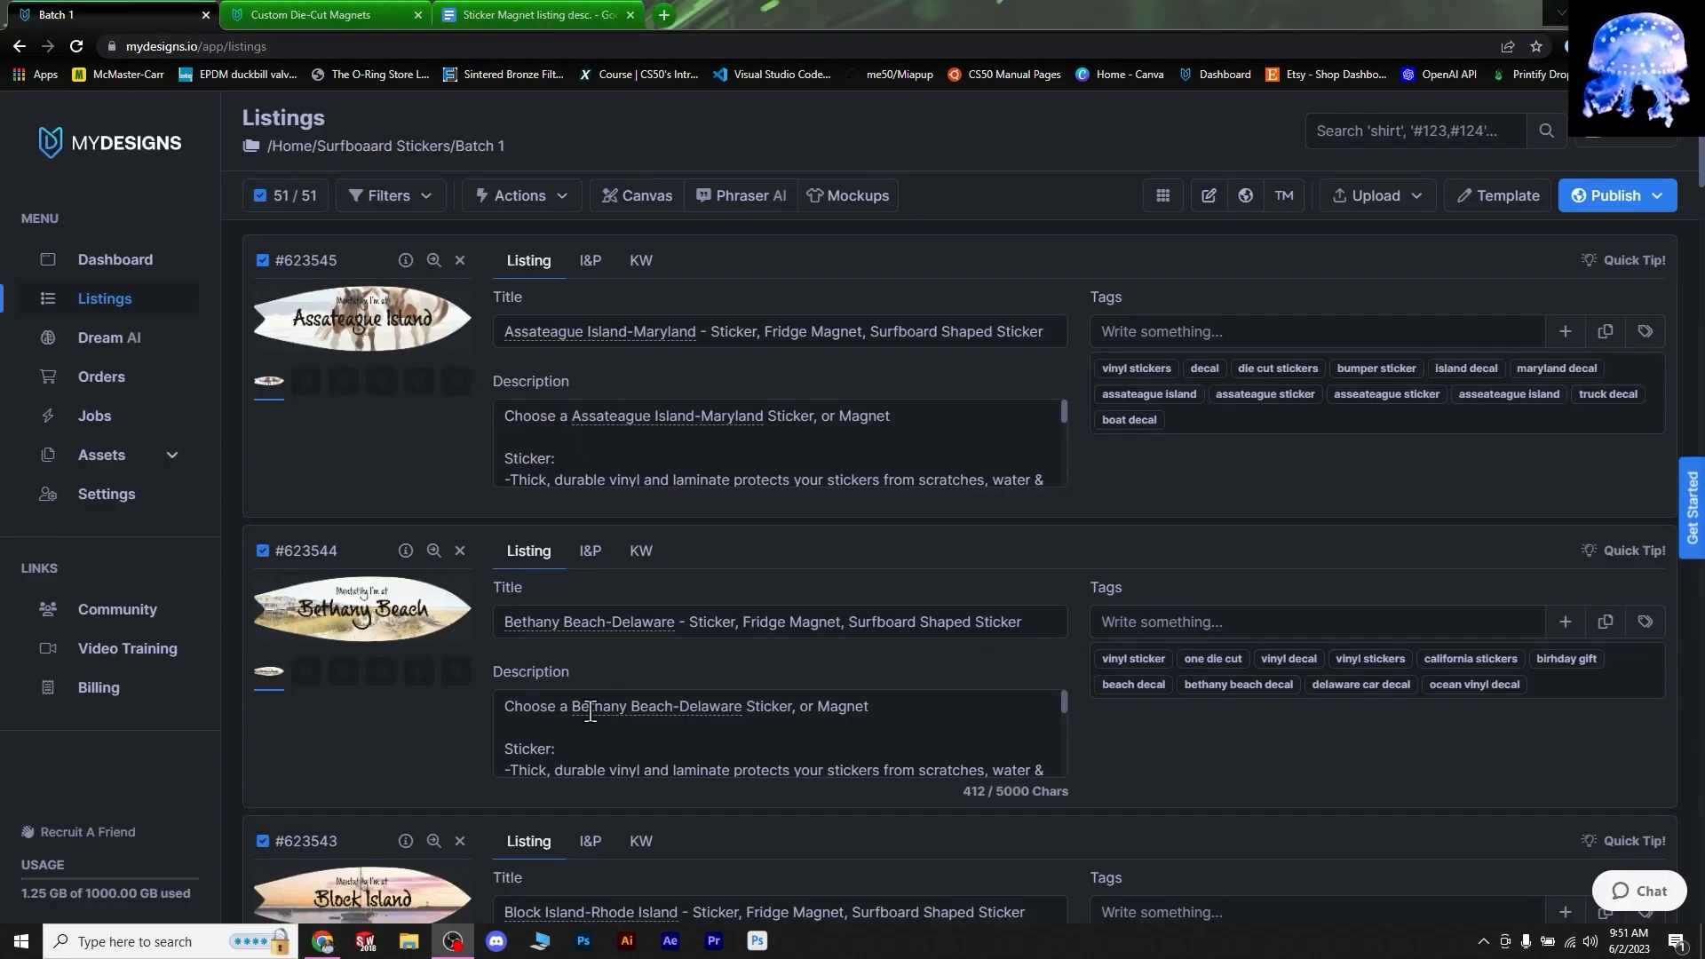
pyautogui.click(582, 429)
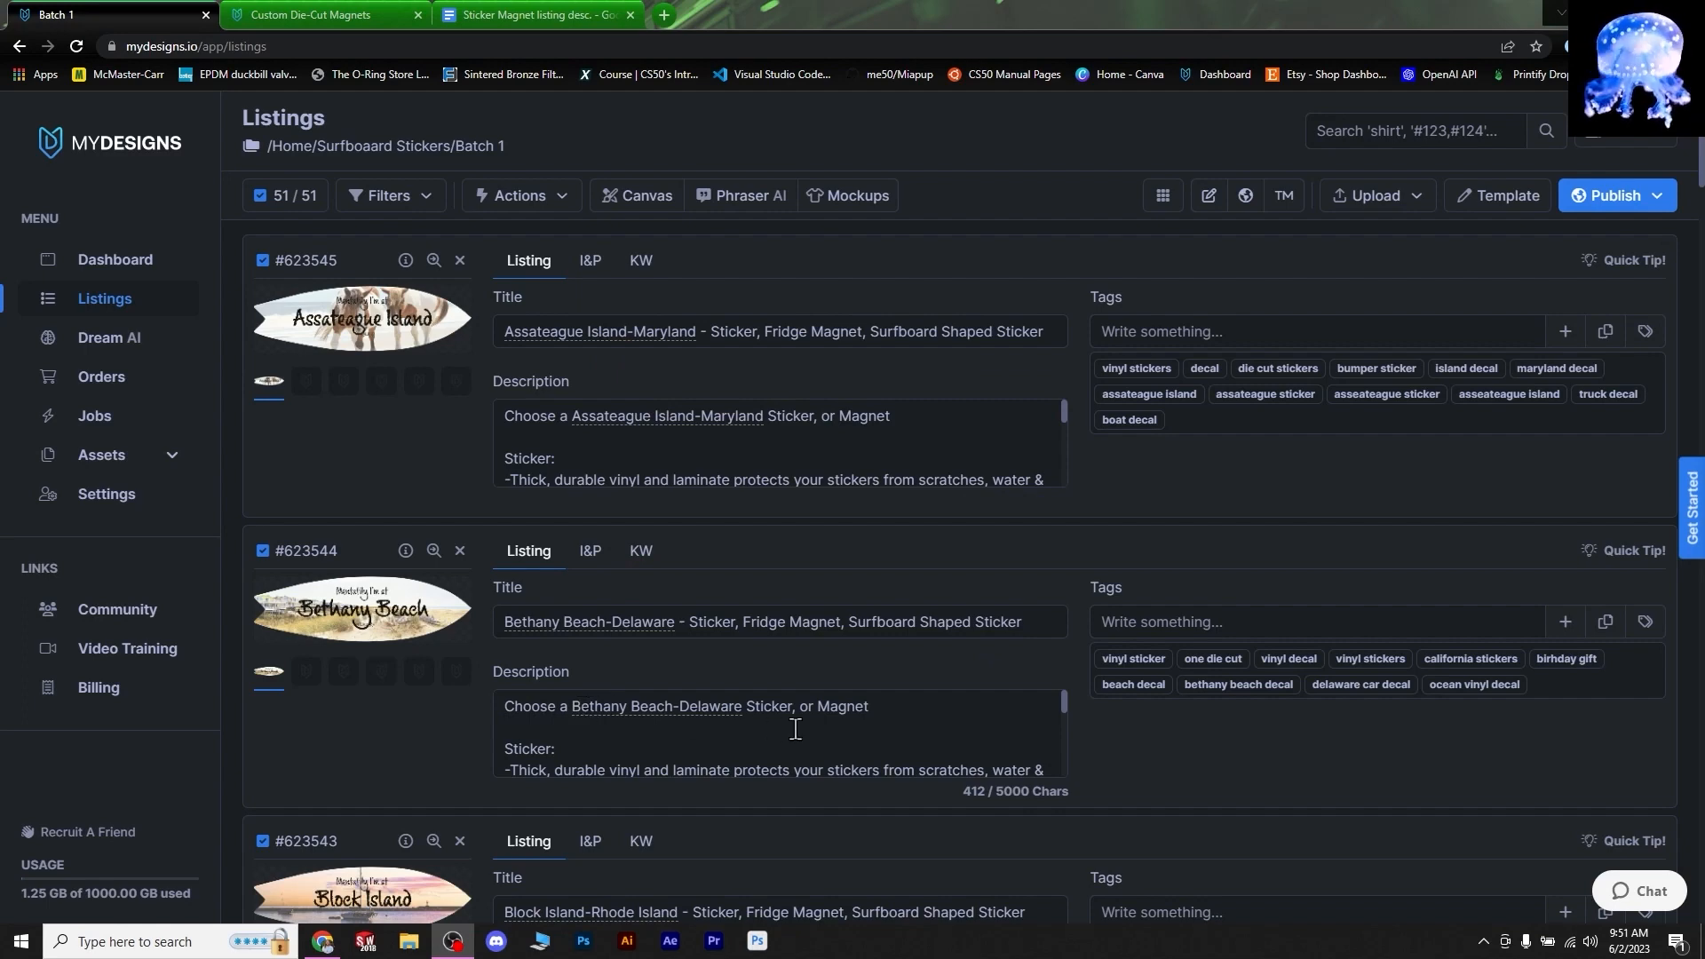
# - Set up a bulk edit of all 51 listings' Description field using Find and delete
pyautogui.click(520, 195)
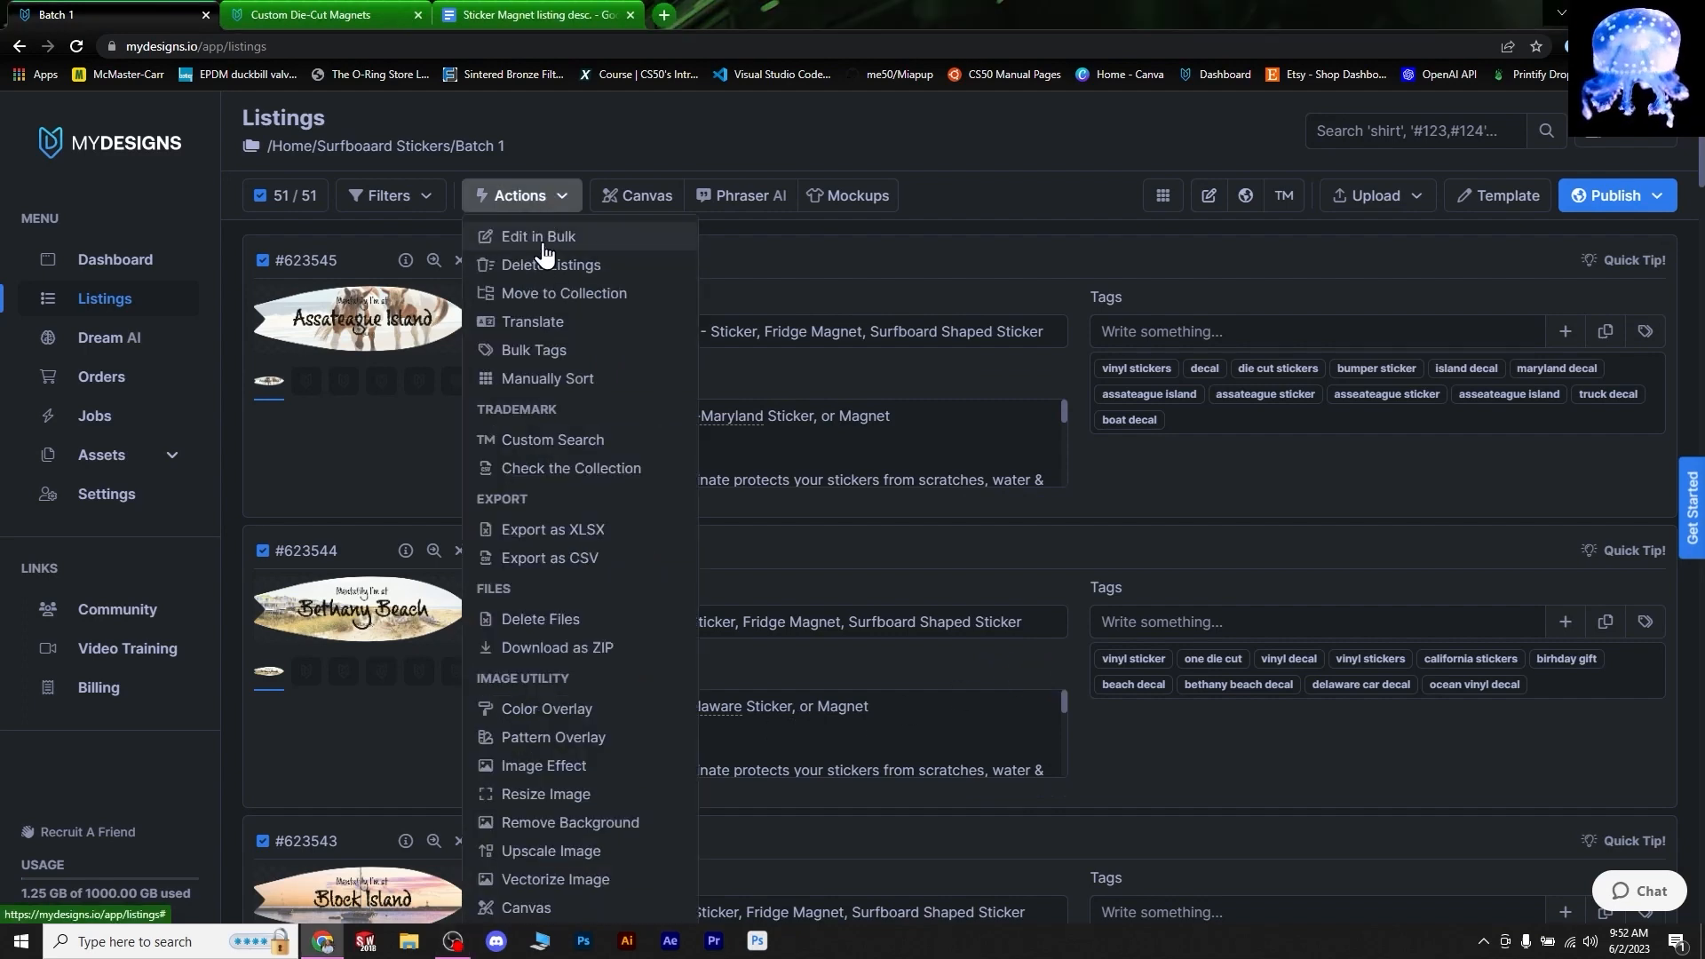
pyautogui.click(545, 234)
pyautogui.click(666, 271)
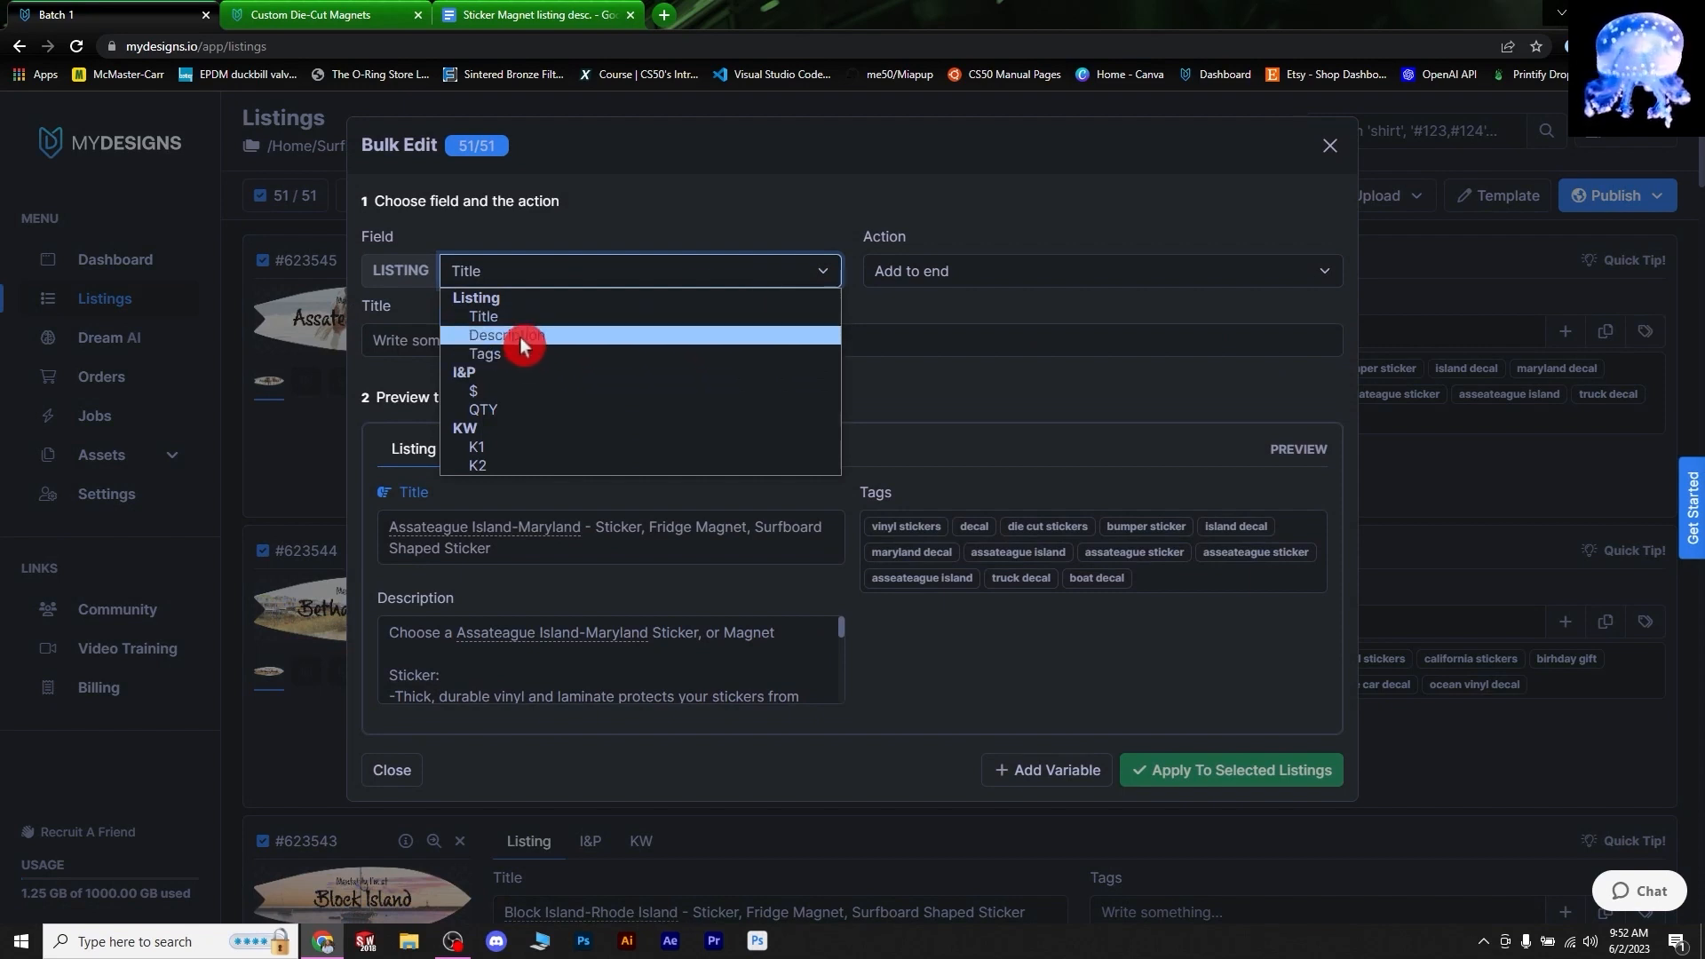
pyautogui.click(521, 338)
pyautogui.click(946, 271)
pyautogui.click(948, 364)
# - Delete 'Choose a' from every selected listing's description and confirm
pyautogui.click(603, 344)
pyautogui.write('Choose A')
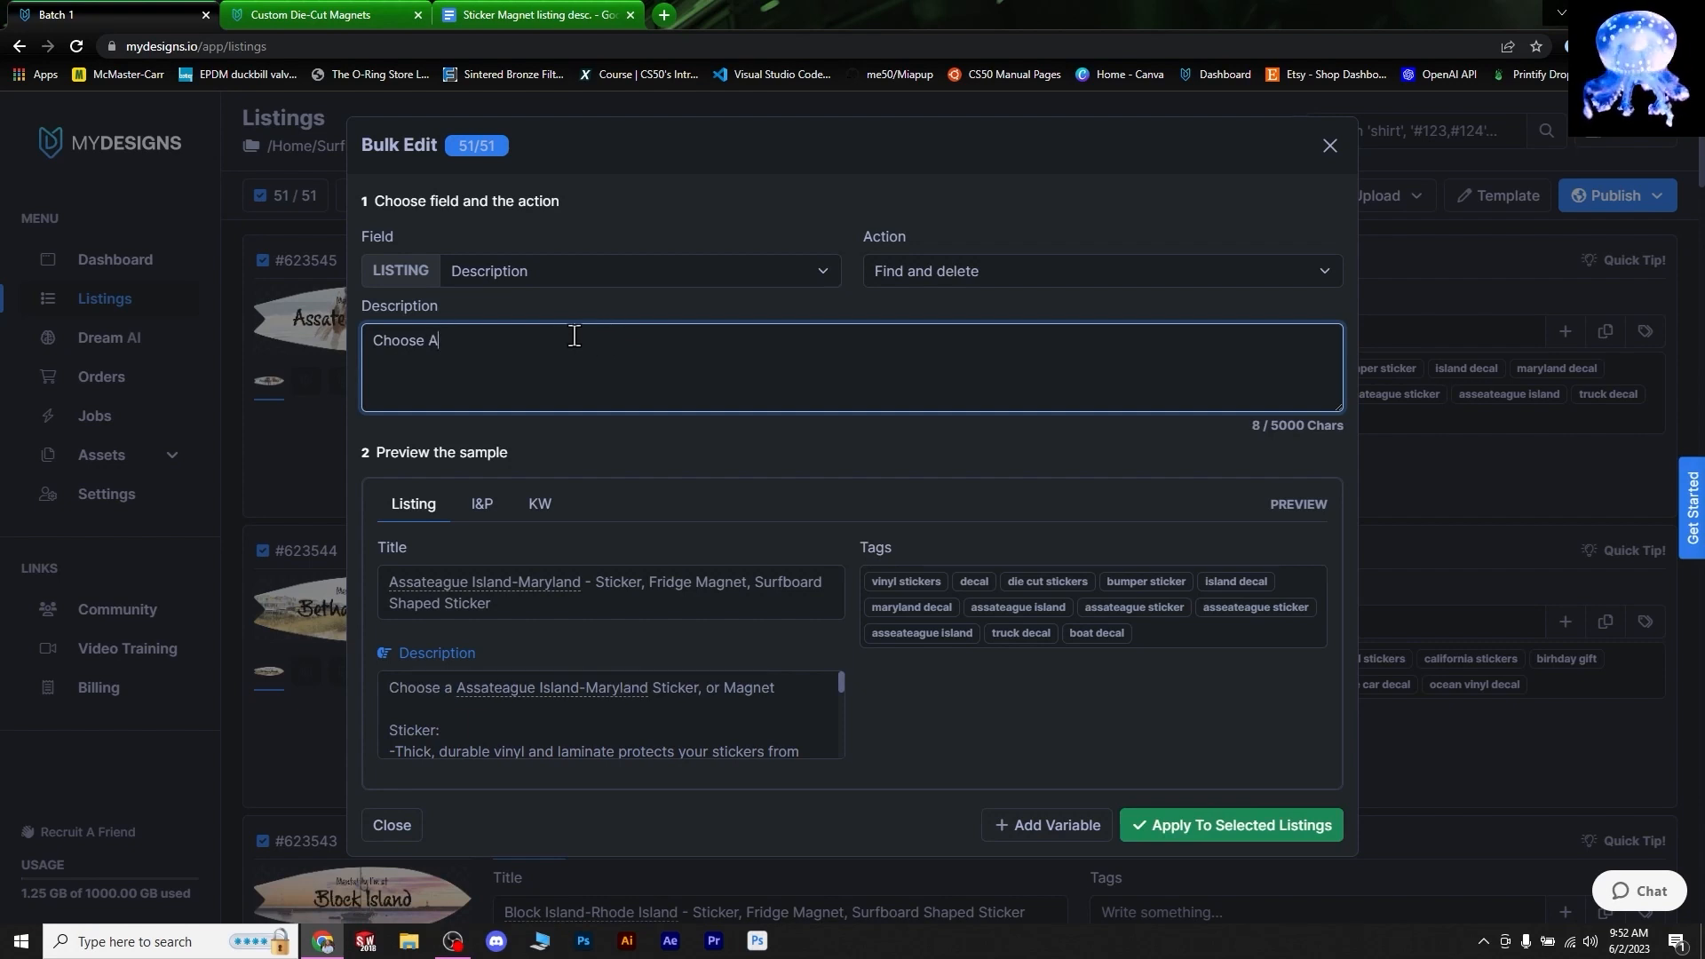
pyautogui.press('BackSpace')
pyautogui.write('a')
pyautogui.click(1297, 833)
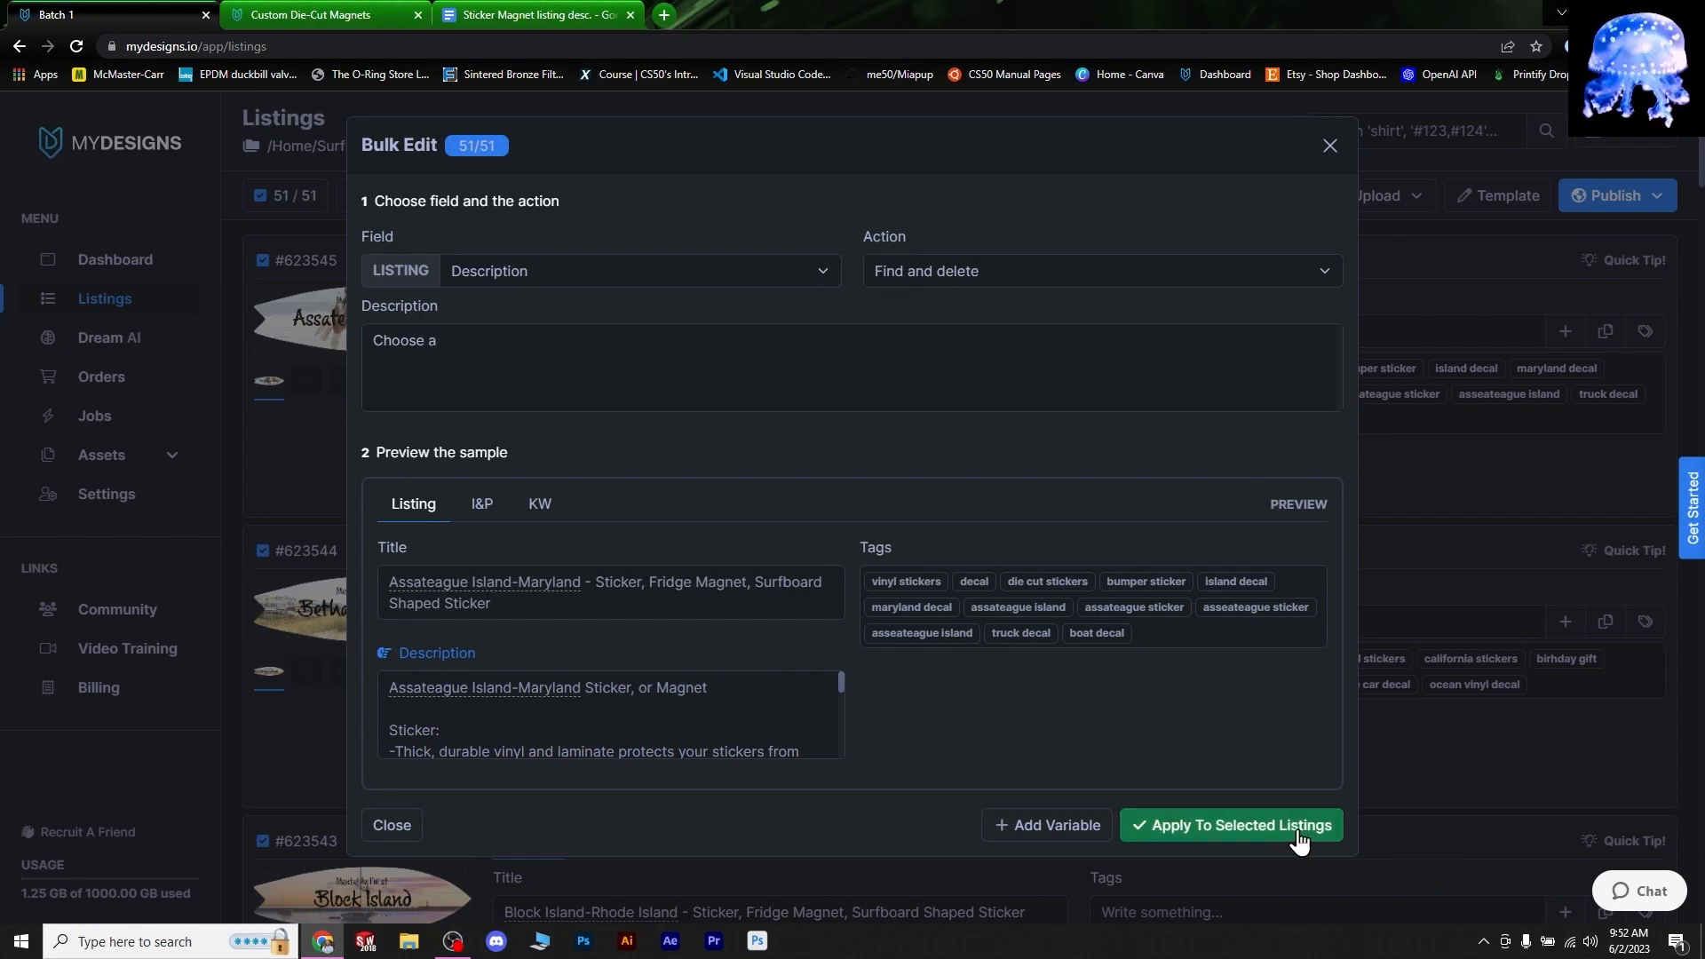
pyautogui.click(1022, 248)
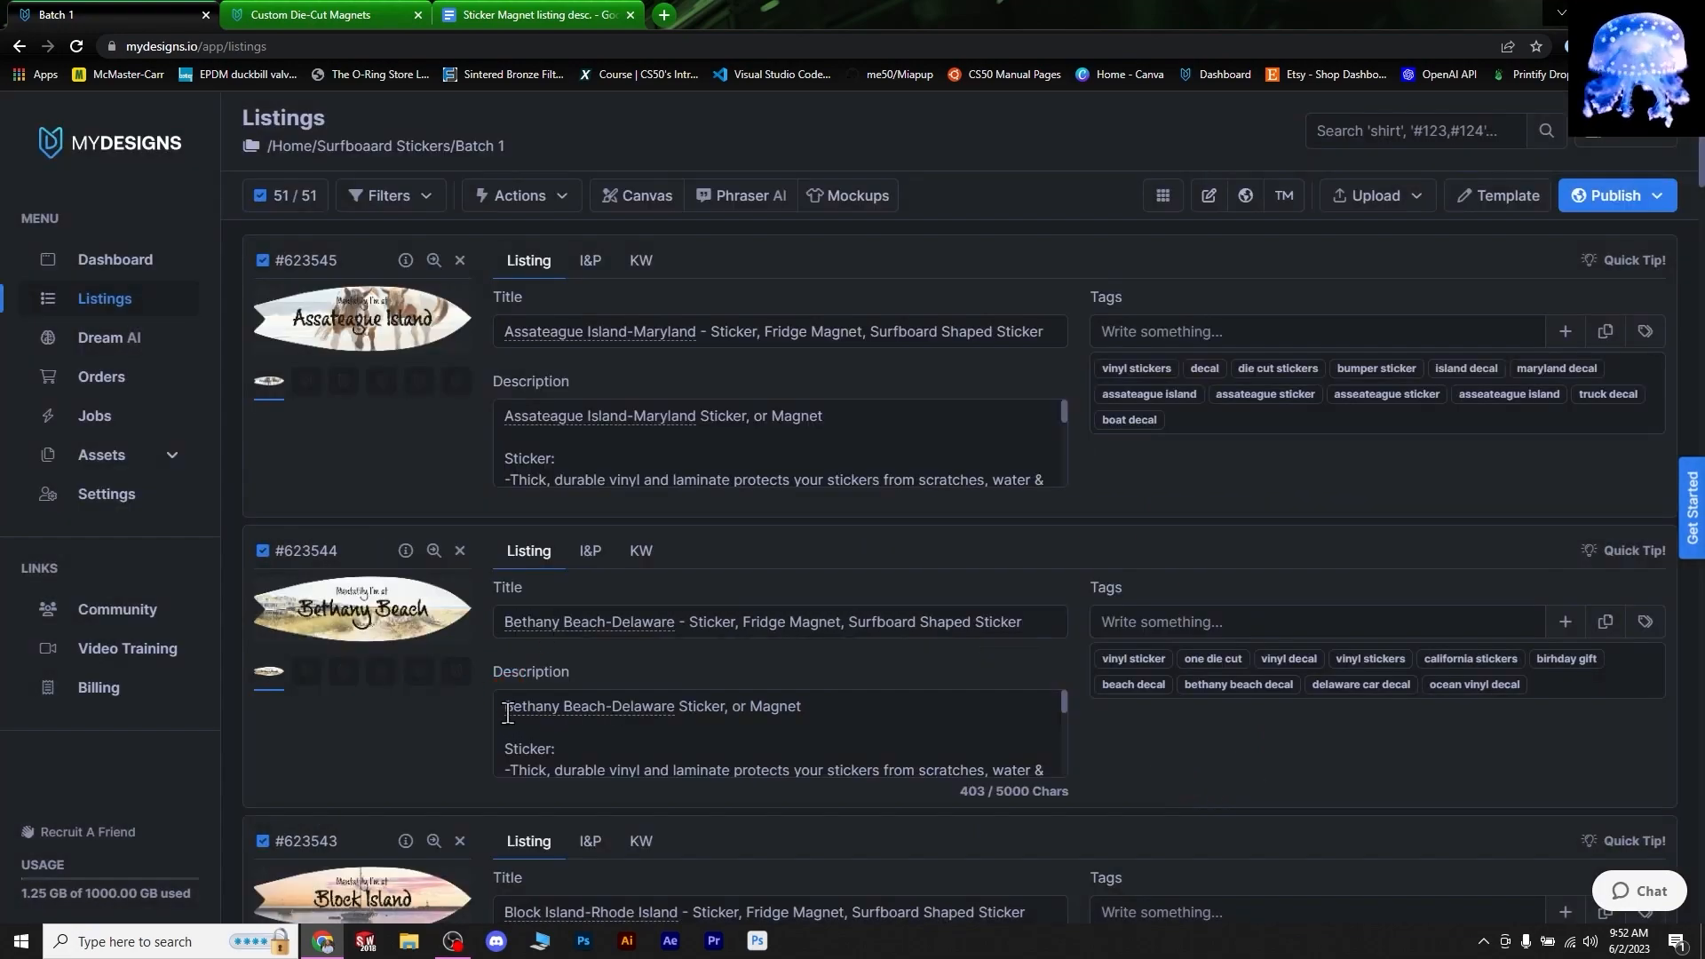
pyautogui.click(695, 313)
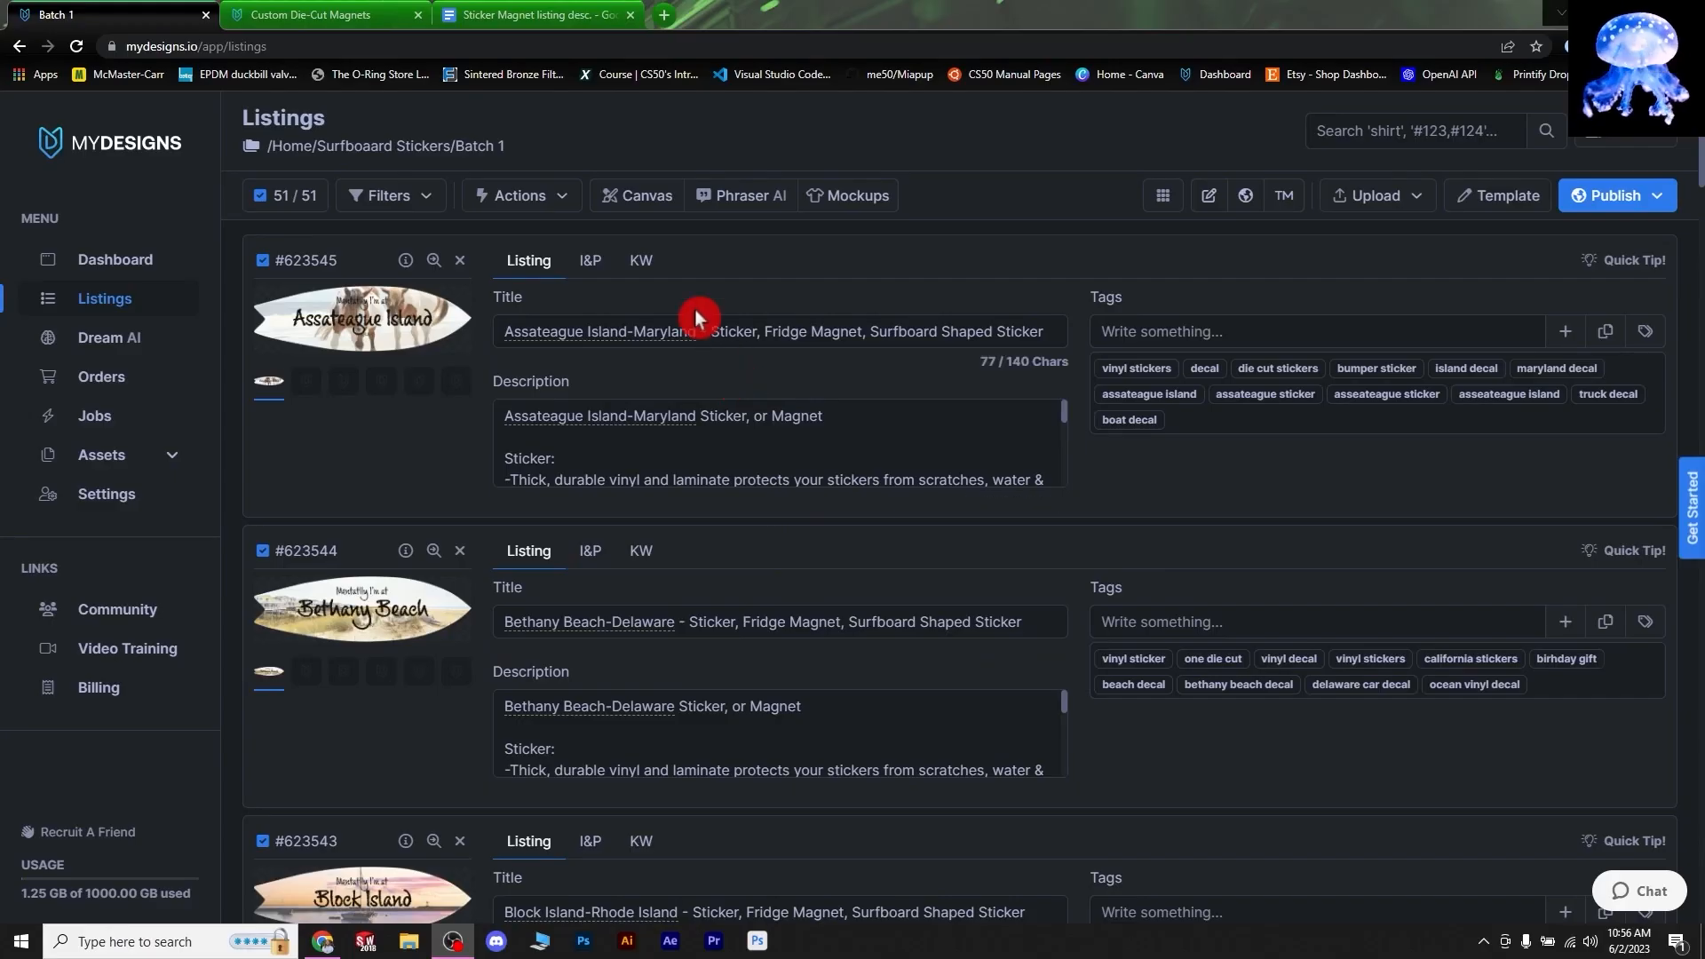
pyautogui.click(383, 266)
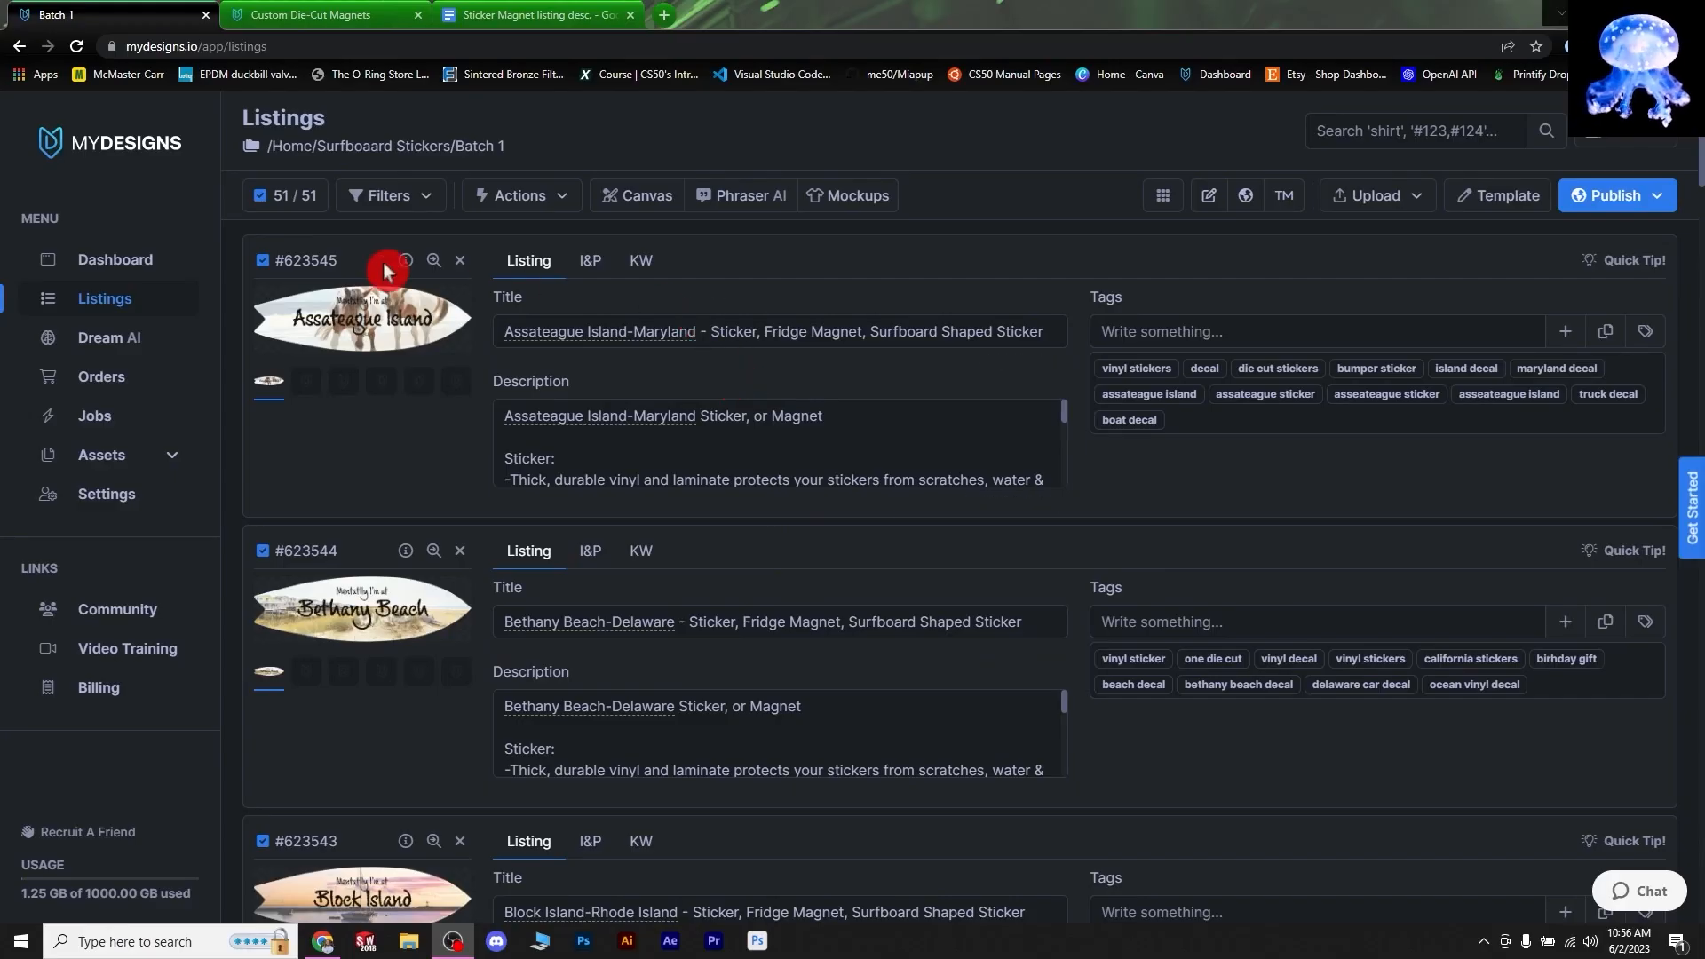
pyautogui.click(854, 202)
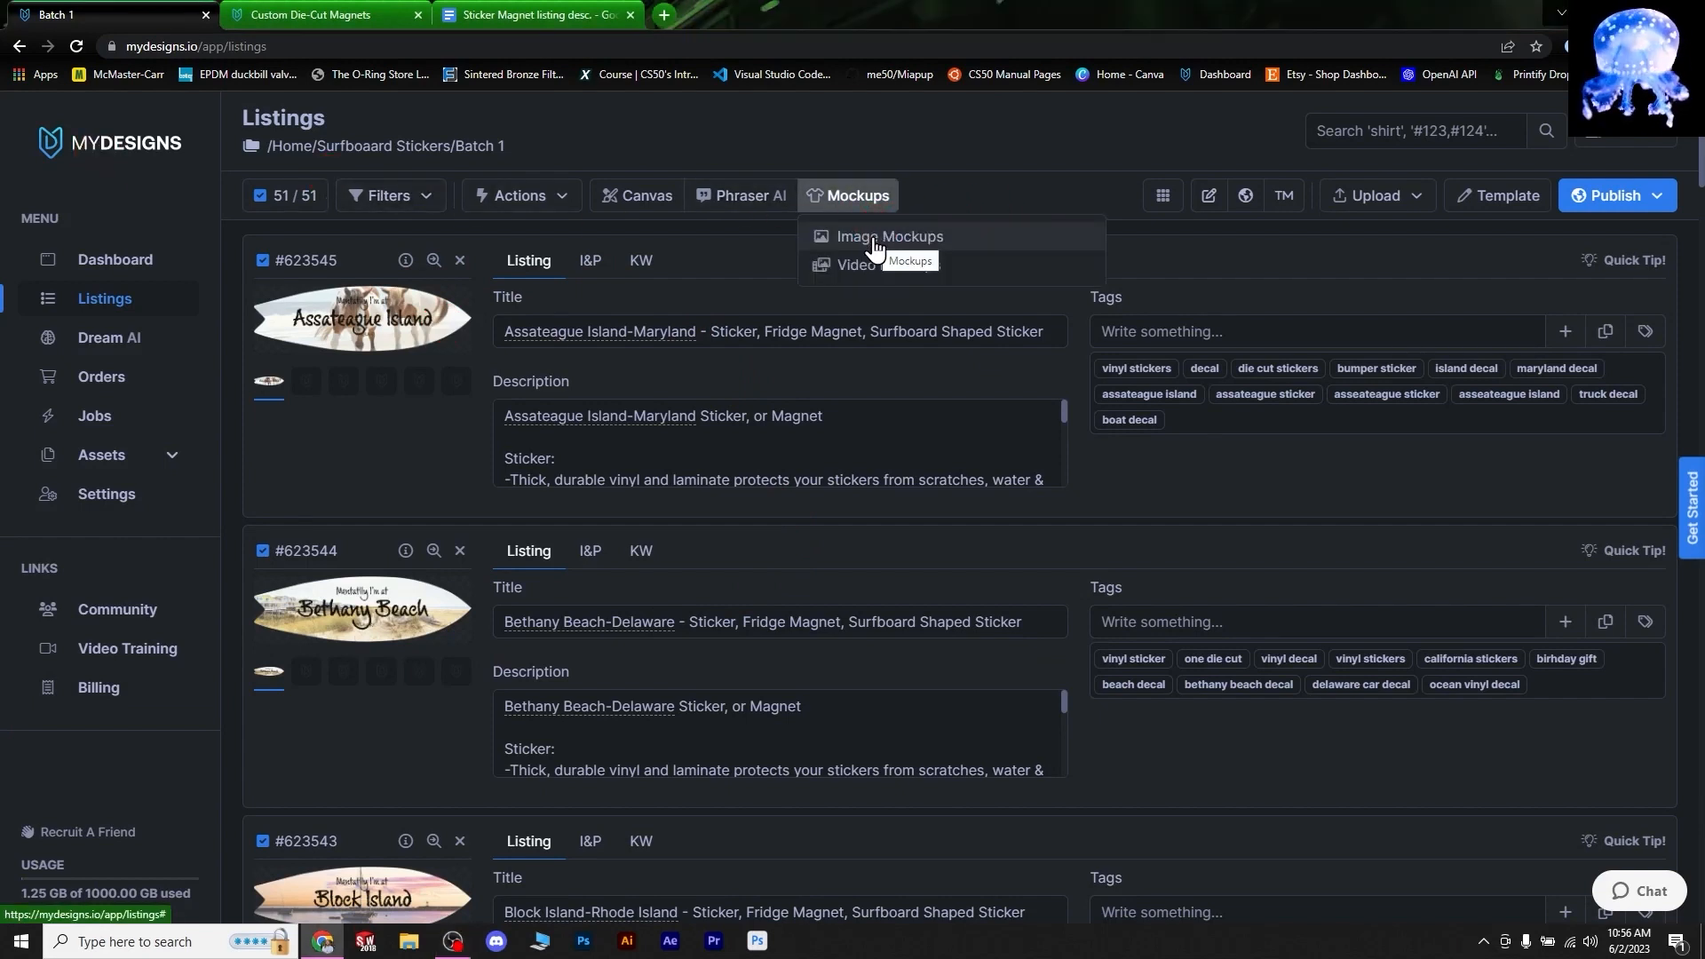
pyautogui.click(873, 238)
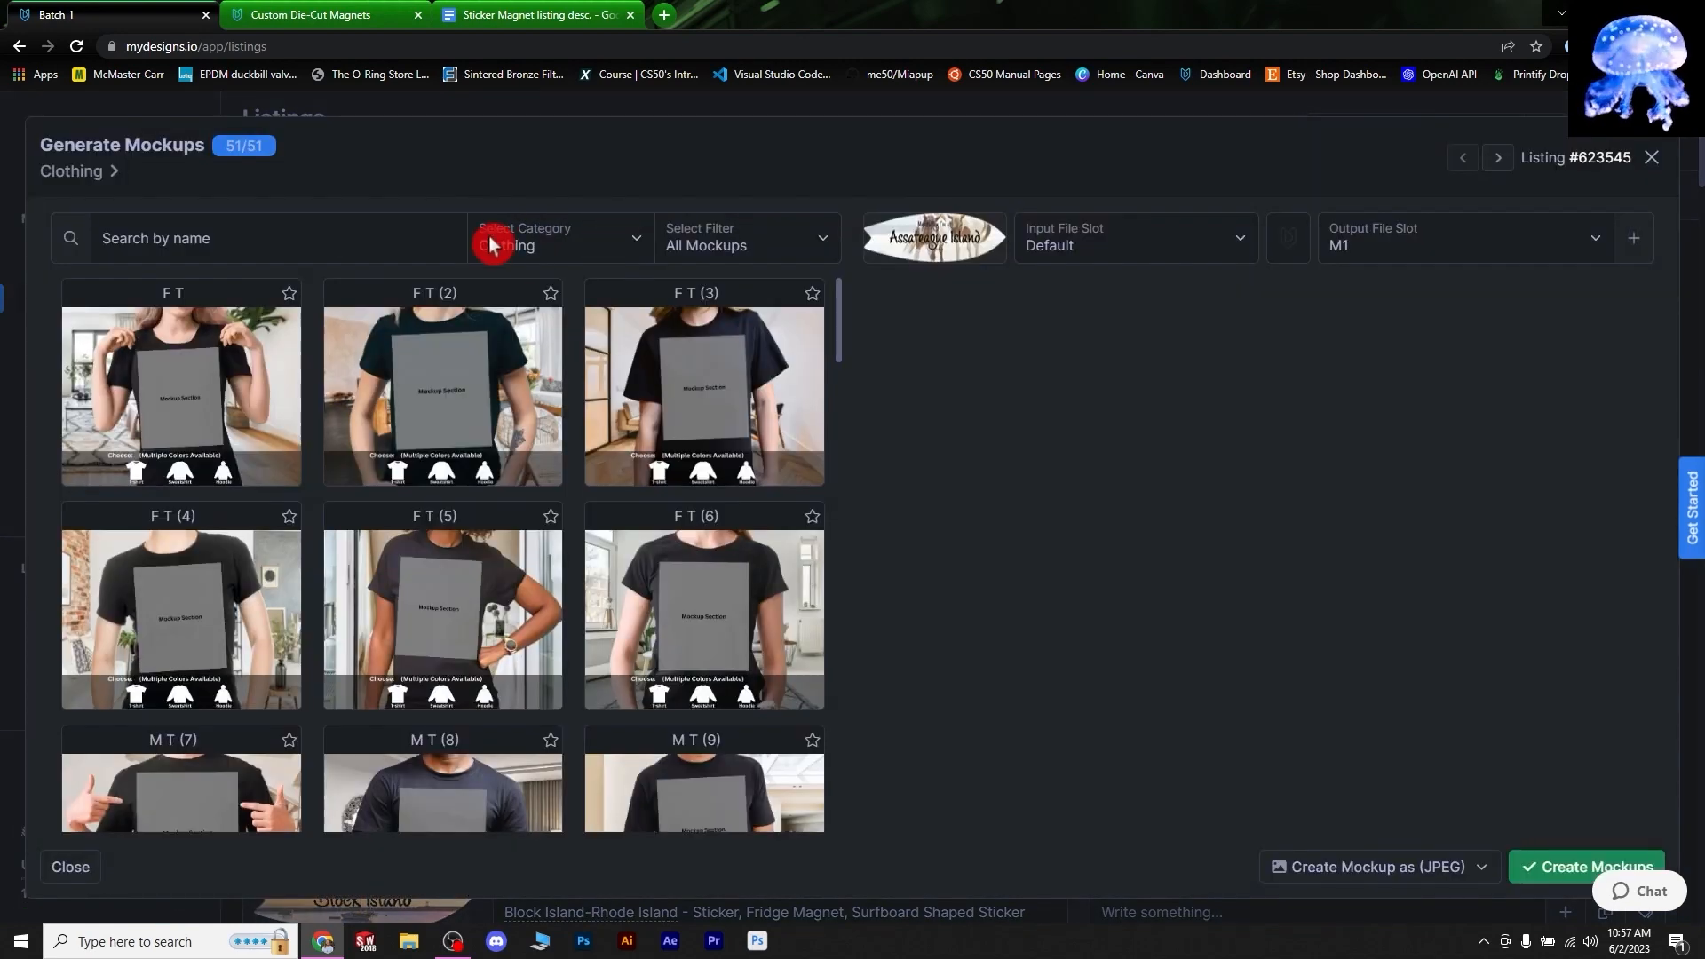
pyautogui.click(620, 241)
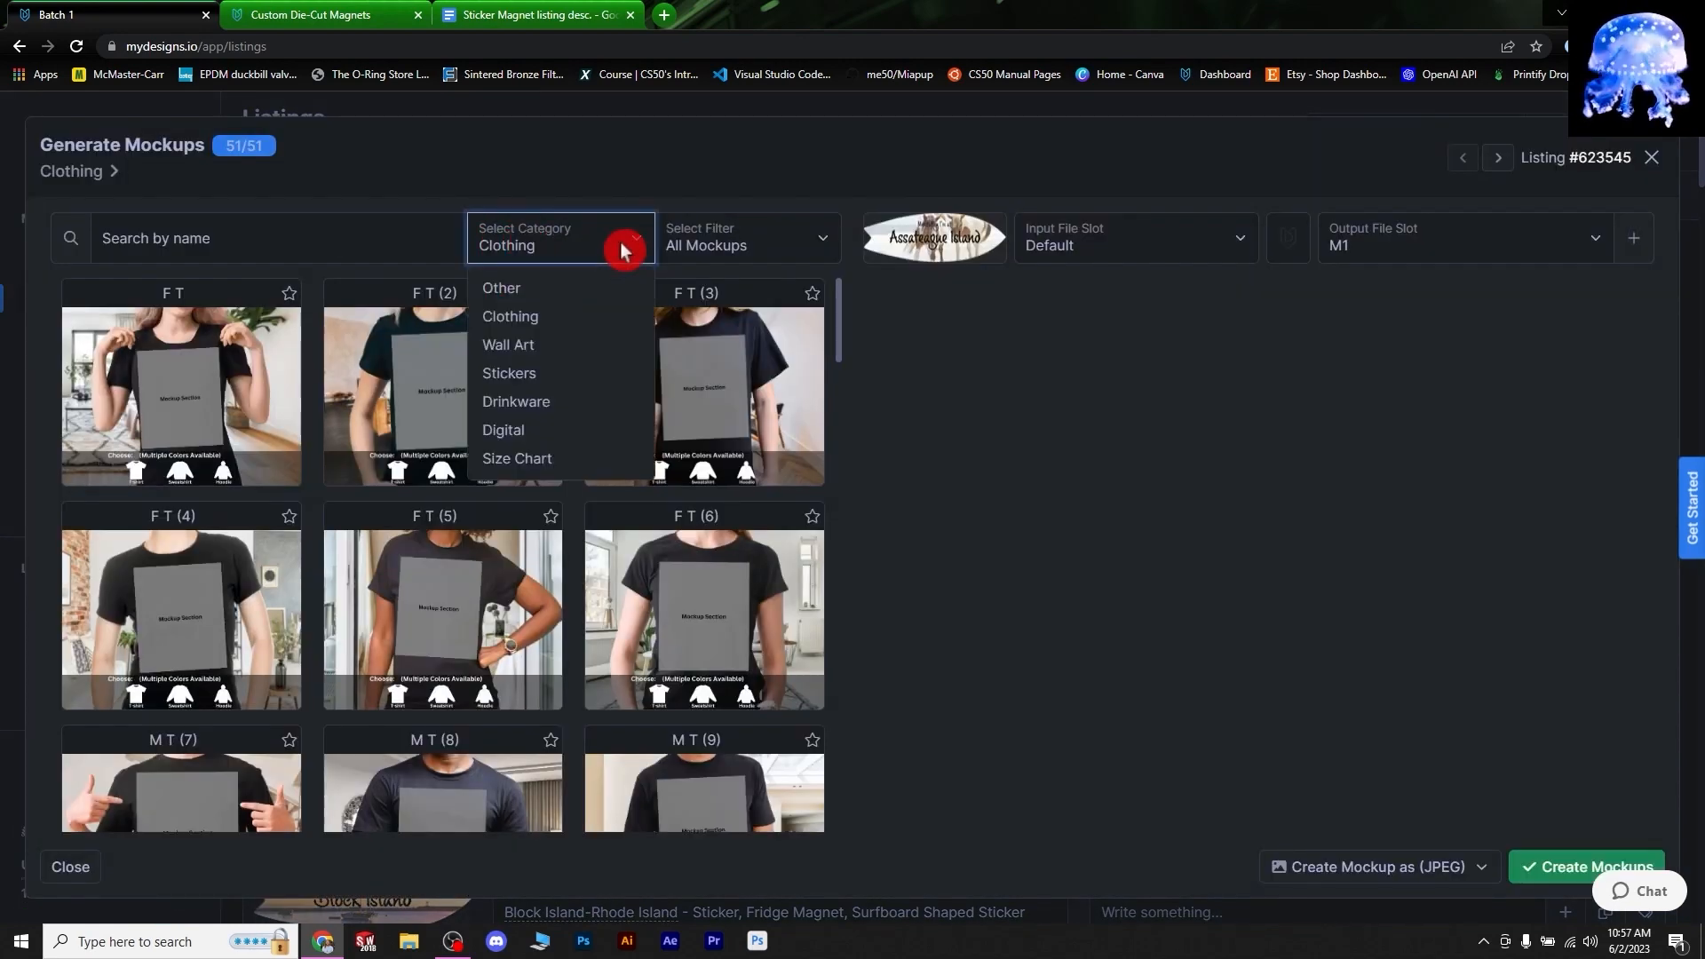
pyautogui.click(519, 374)
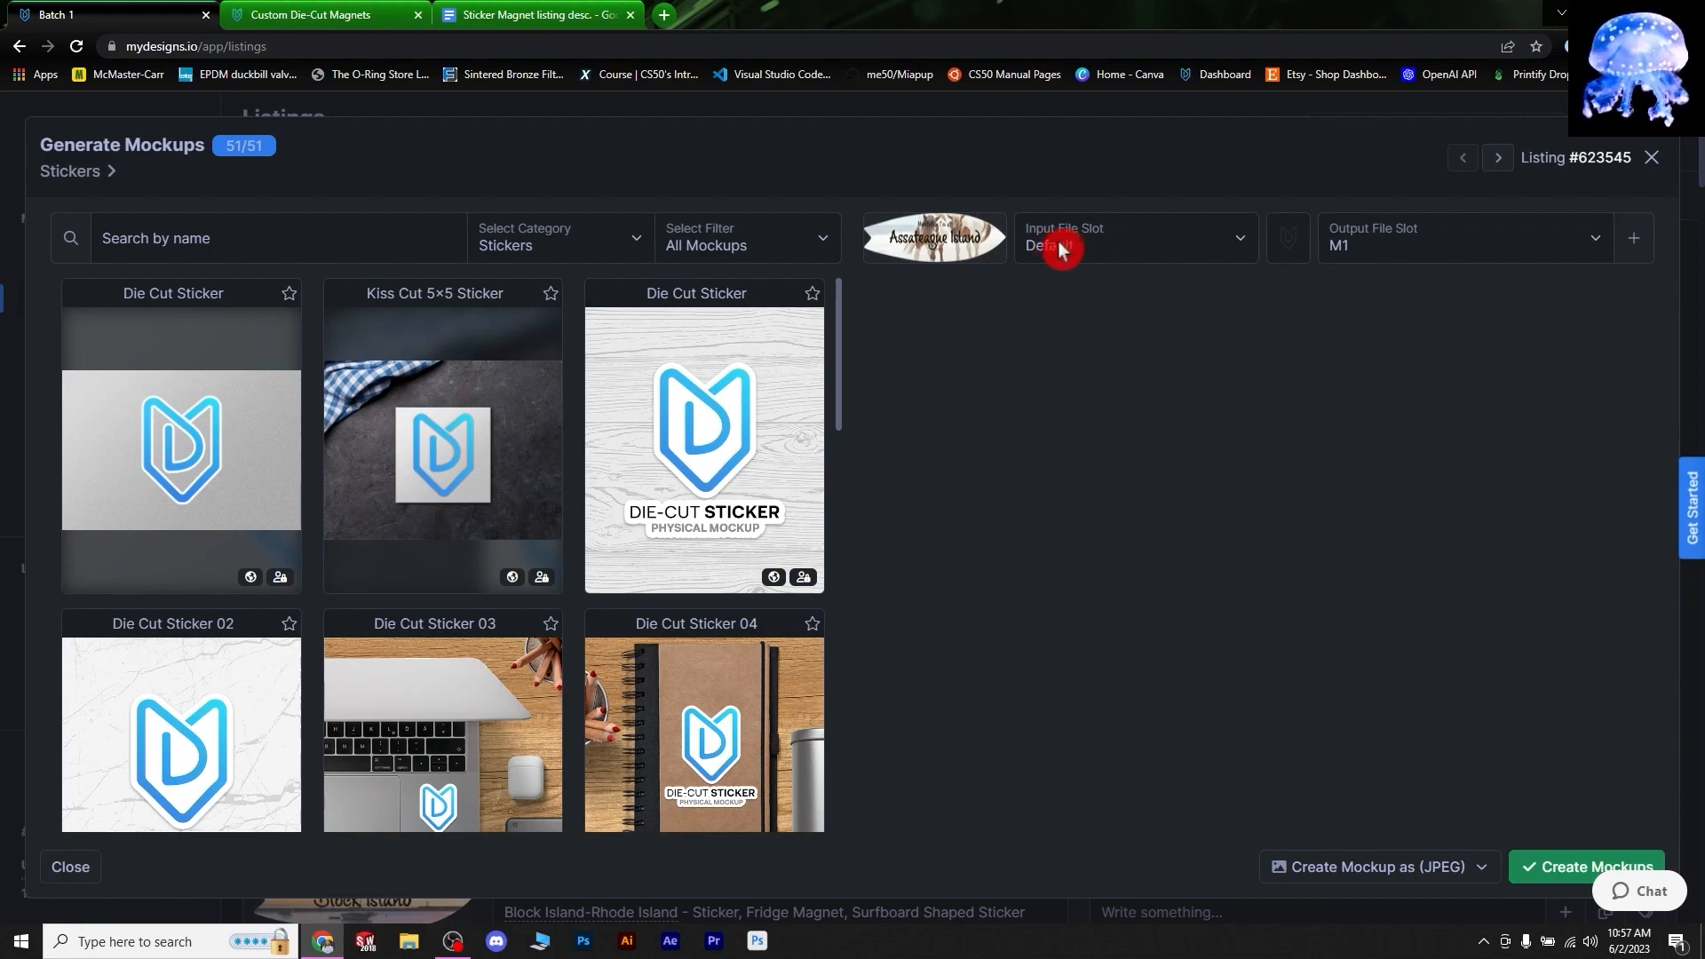
pyautogui.click(1651, 159)
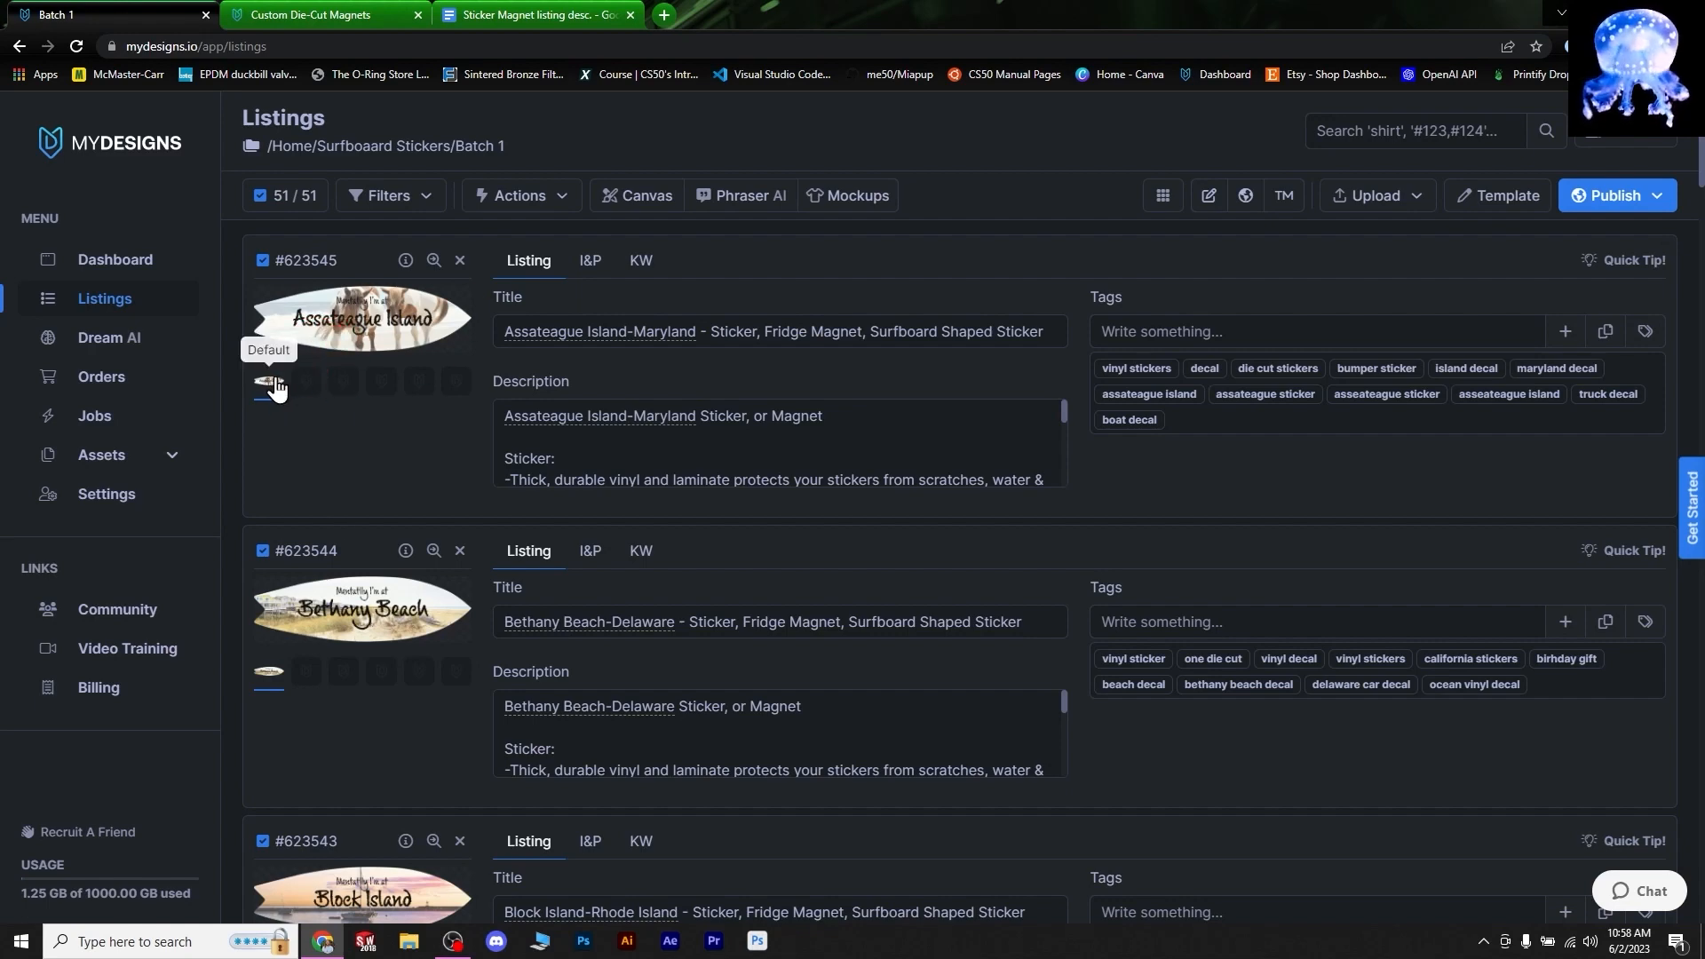
# - Start an image mockup with Default input and select Die Cut Sticker 02 under Stickers
pyautogui.click(851, 202)
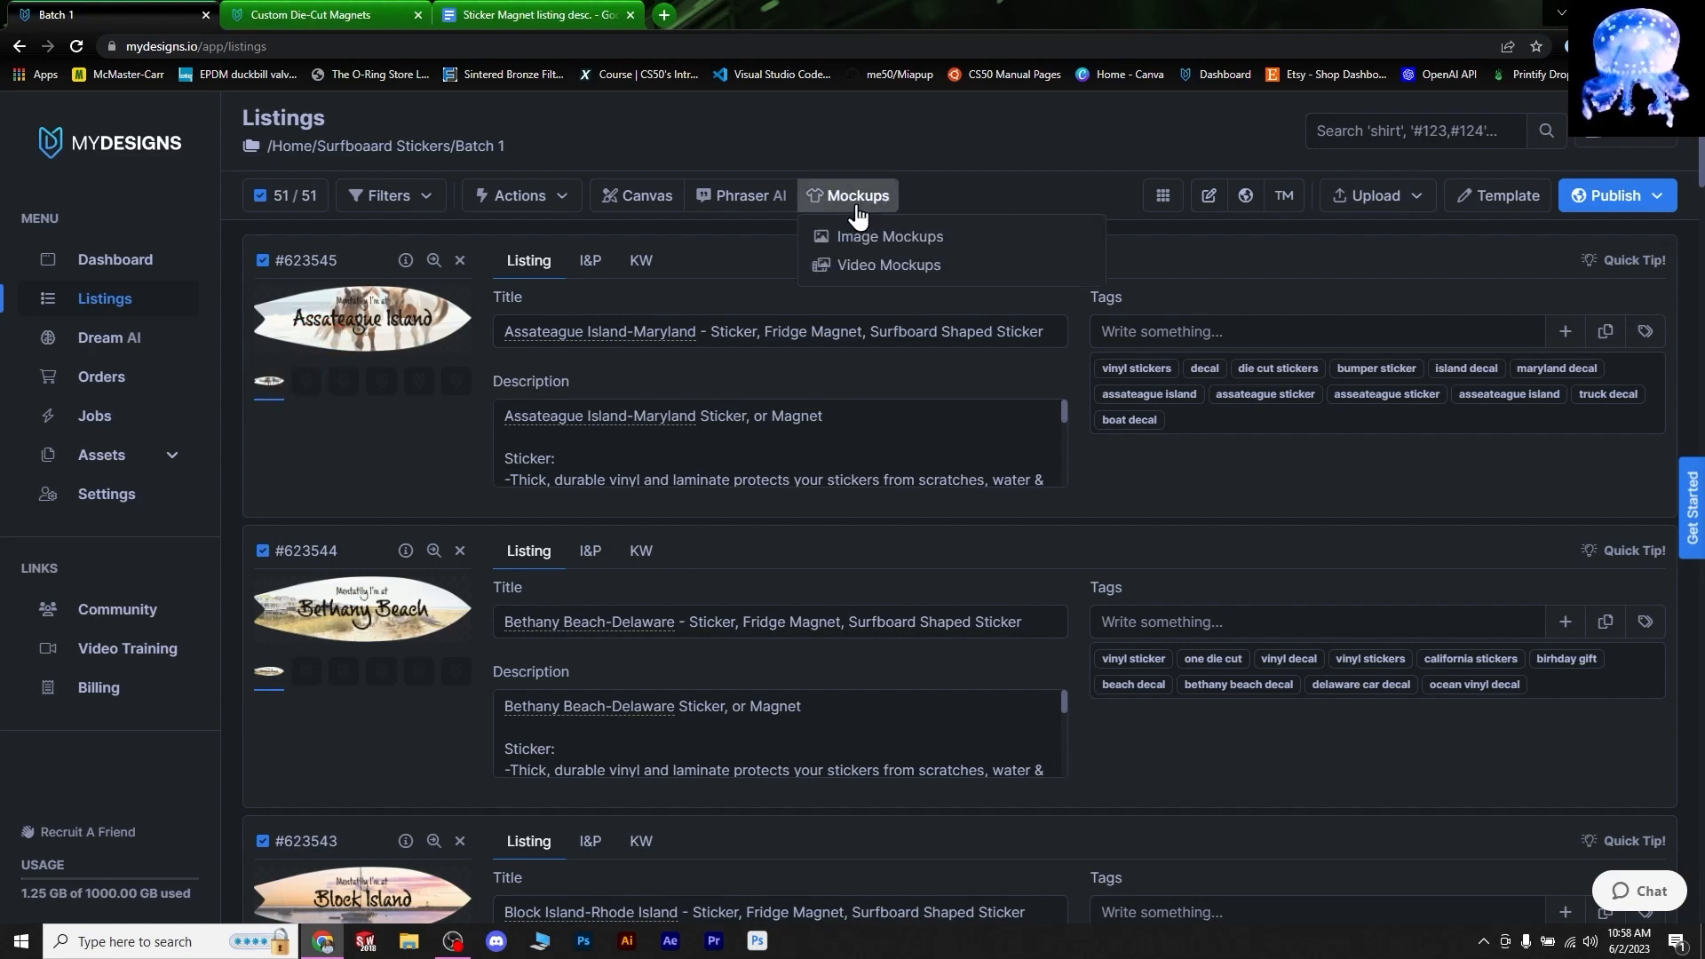
pyautogui.click(867, 236)
pyautogui.click(1162, 239)
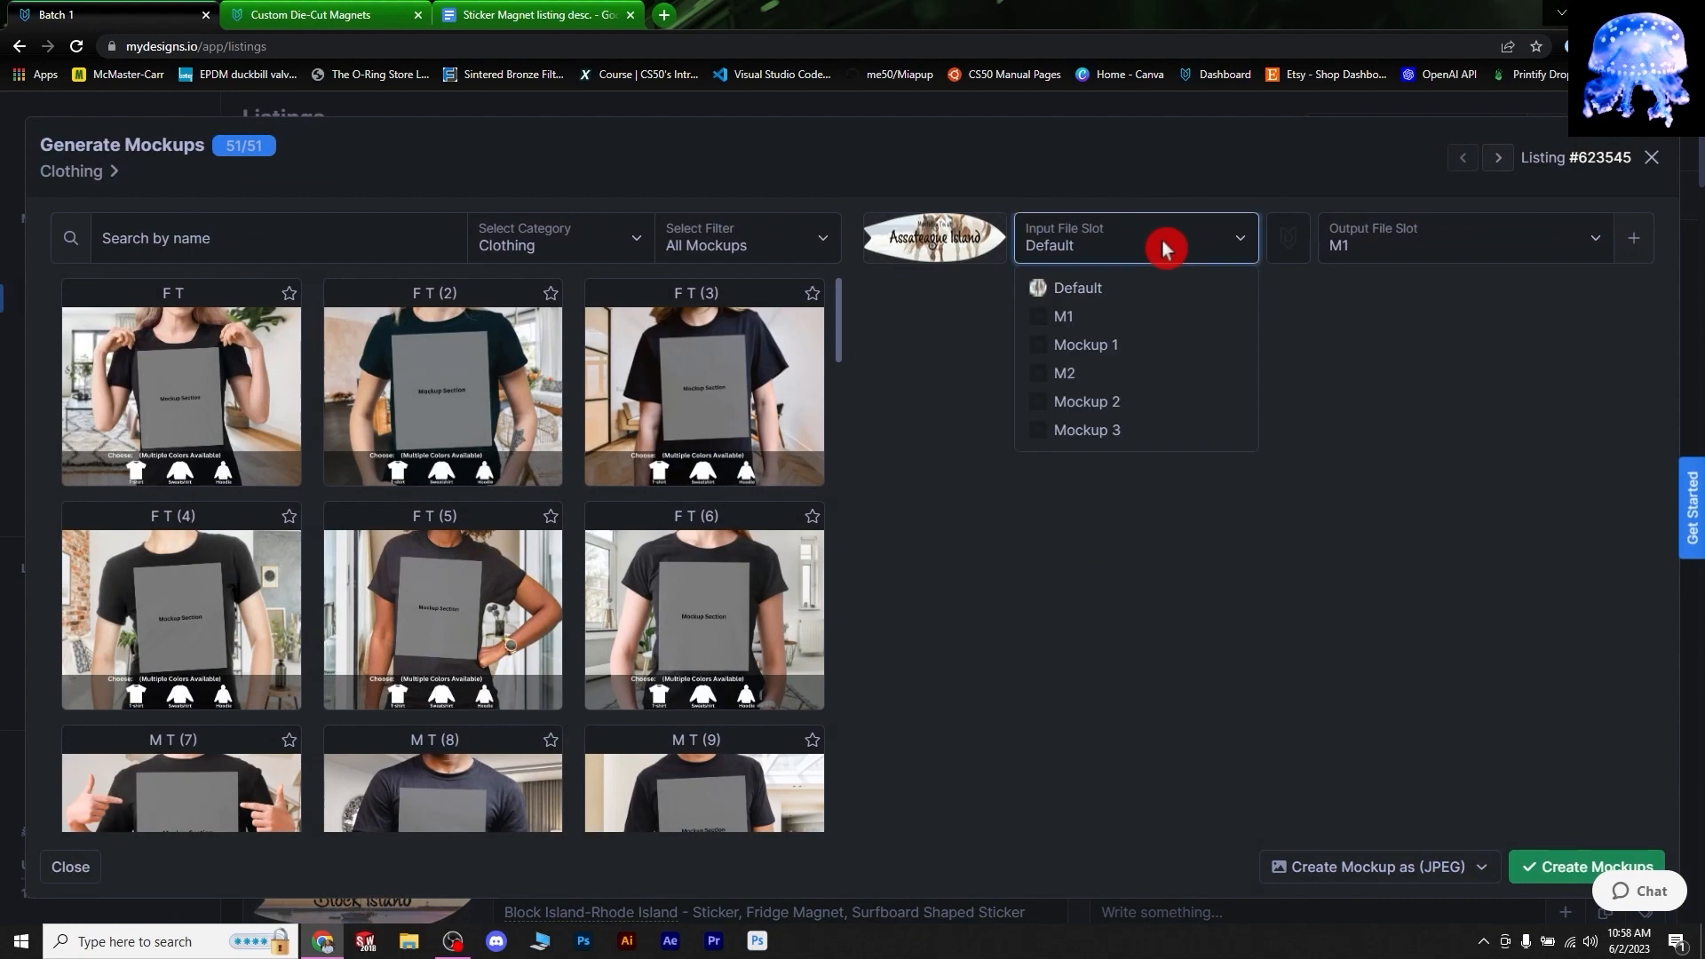
pyautogui.click(1074, 290)
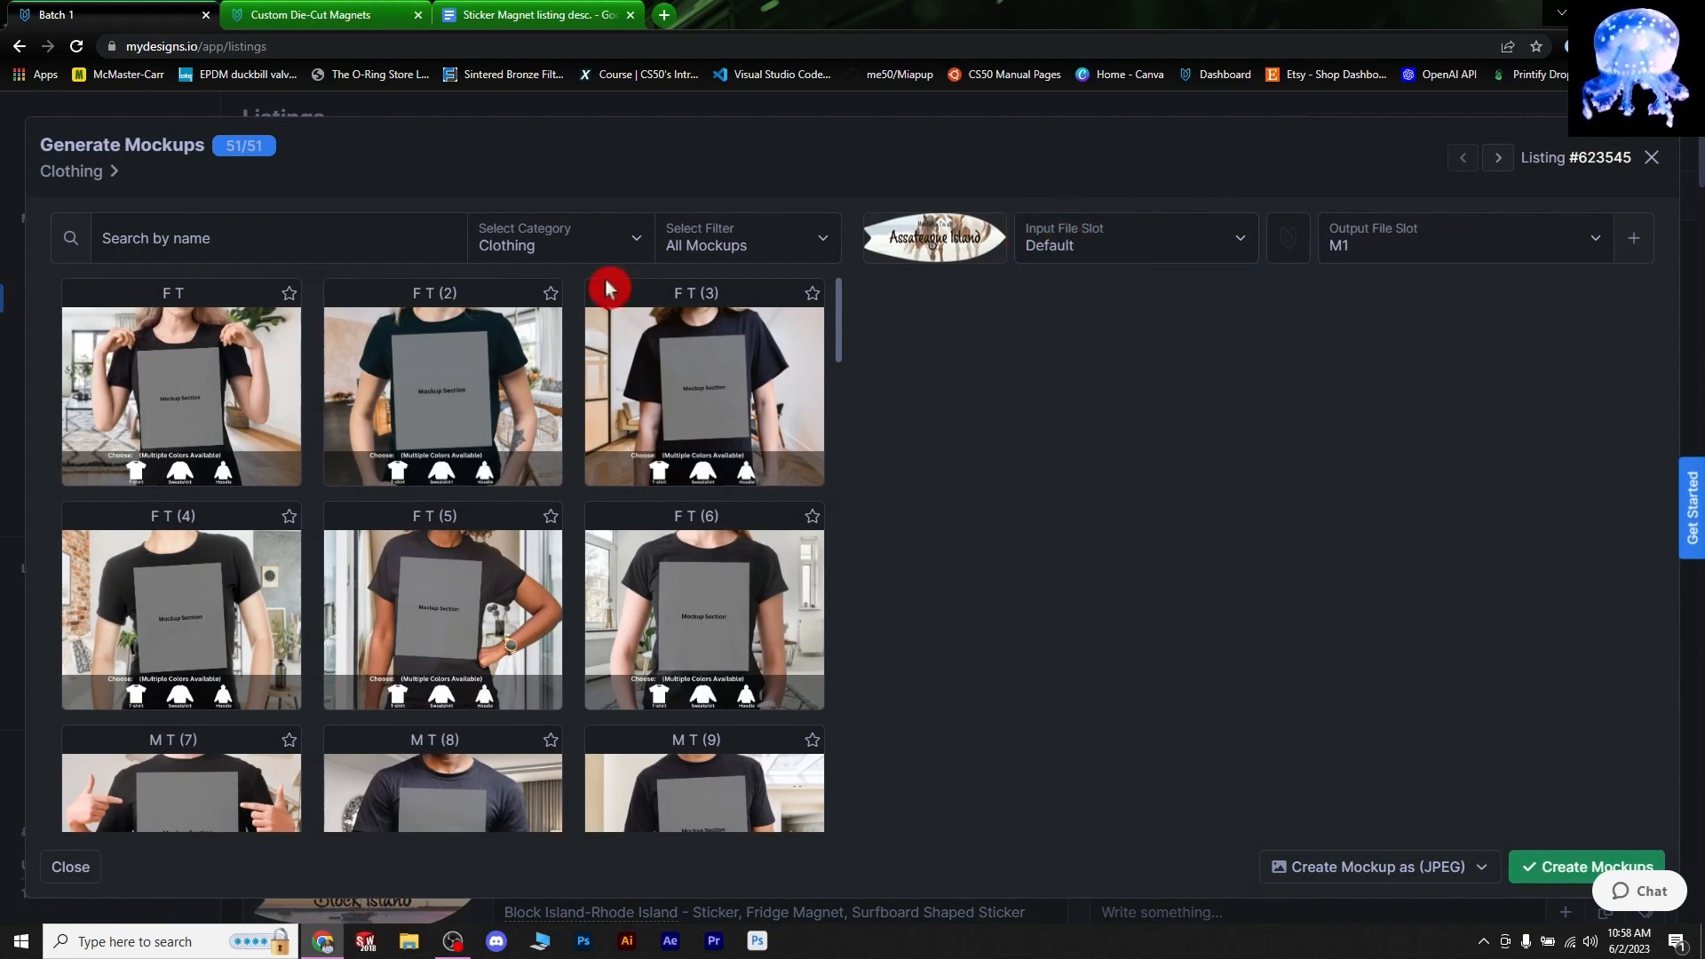
pyautogui.click(1090, 245)
pyautogui.click(1091, 245)
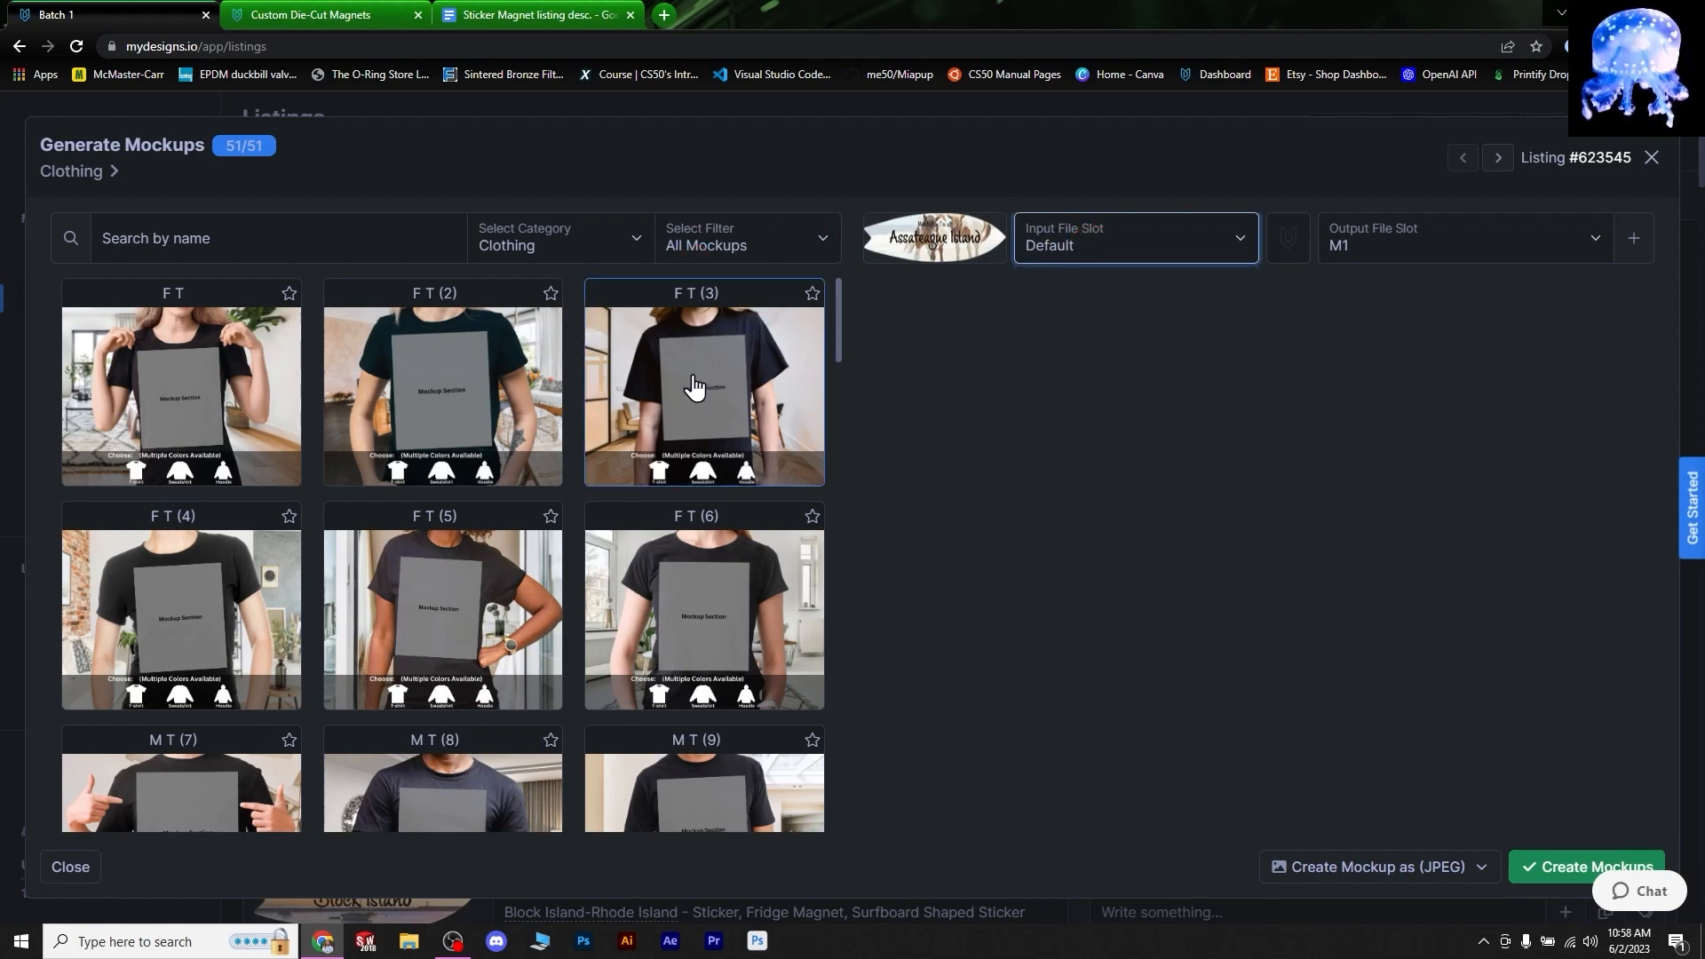
pyautogui.click(577, 238)
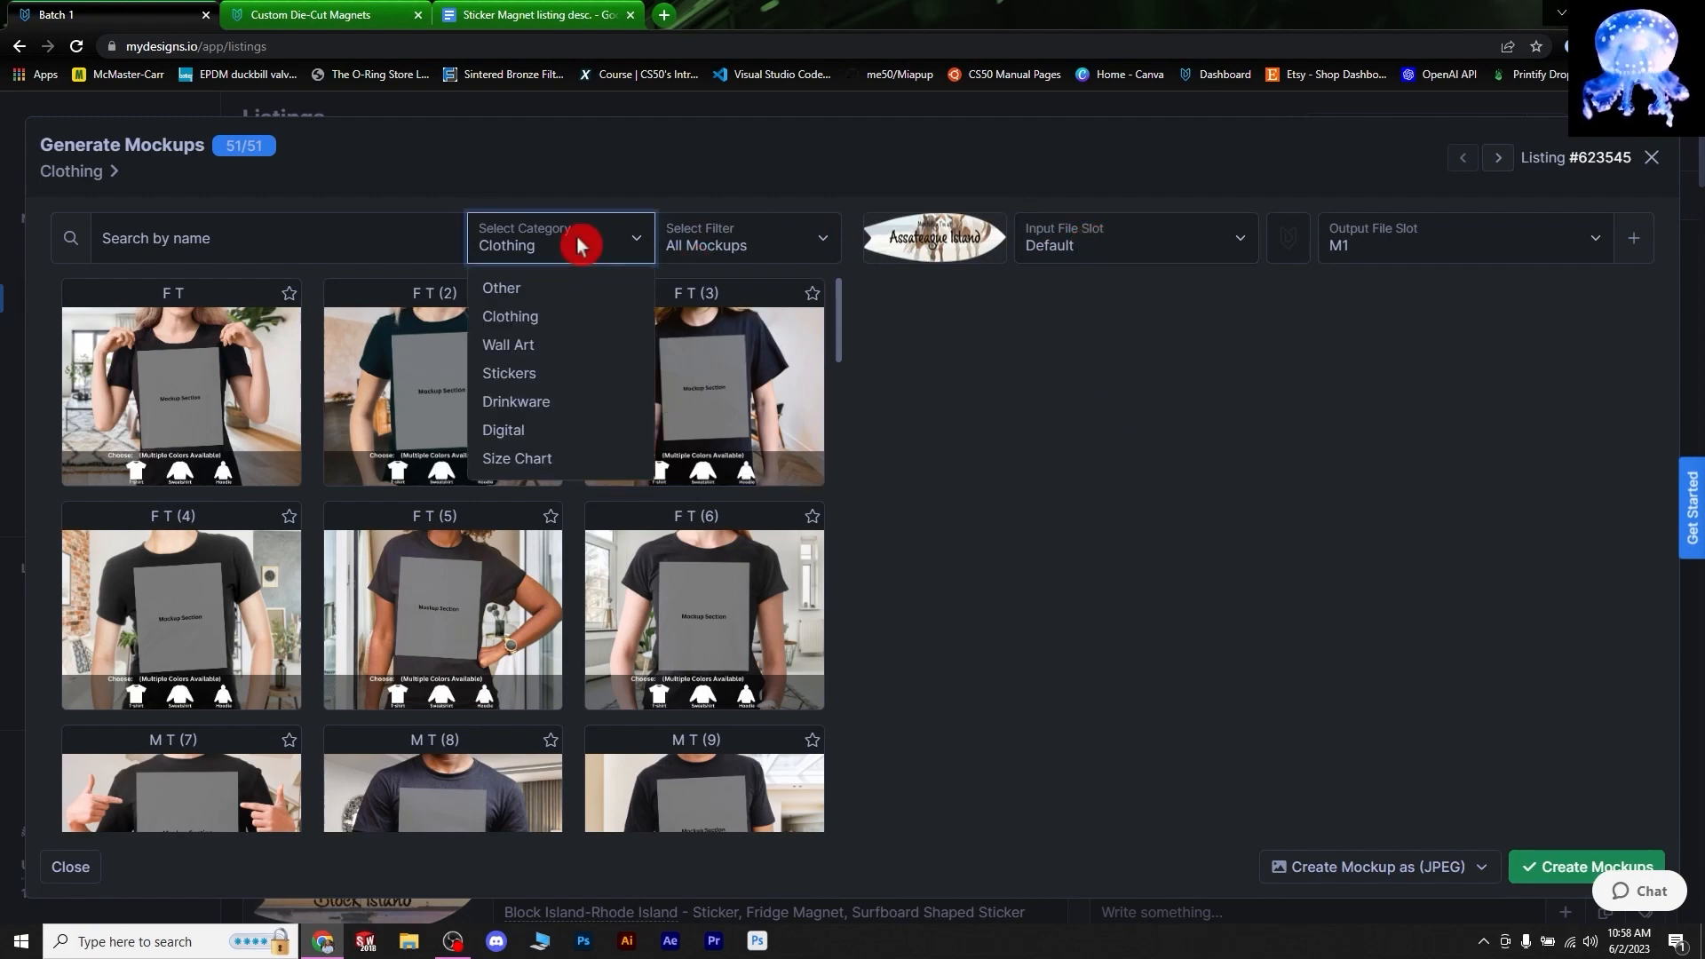
pyautogui.click(515, 377)
pyautogui.click(789, 238)
pyautogui.click(789, 238)
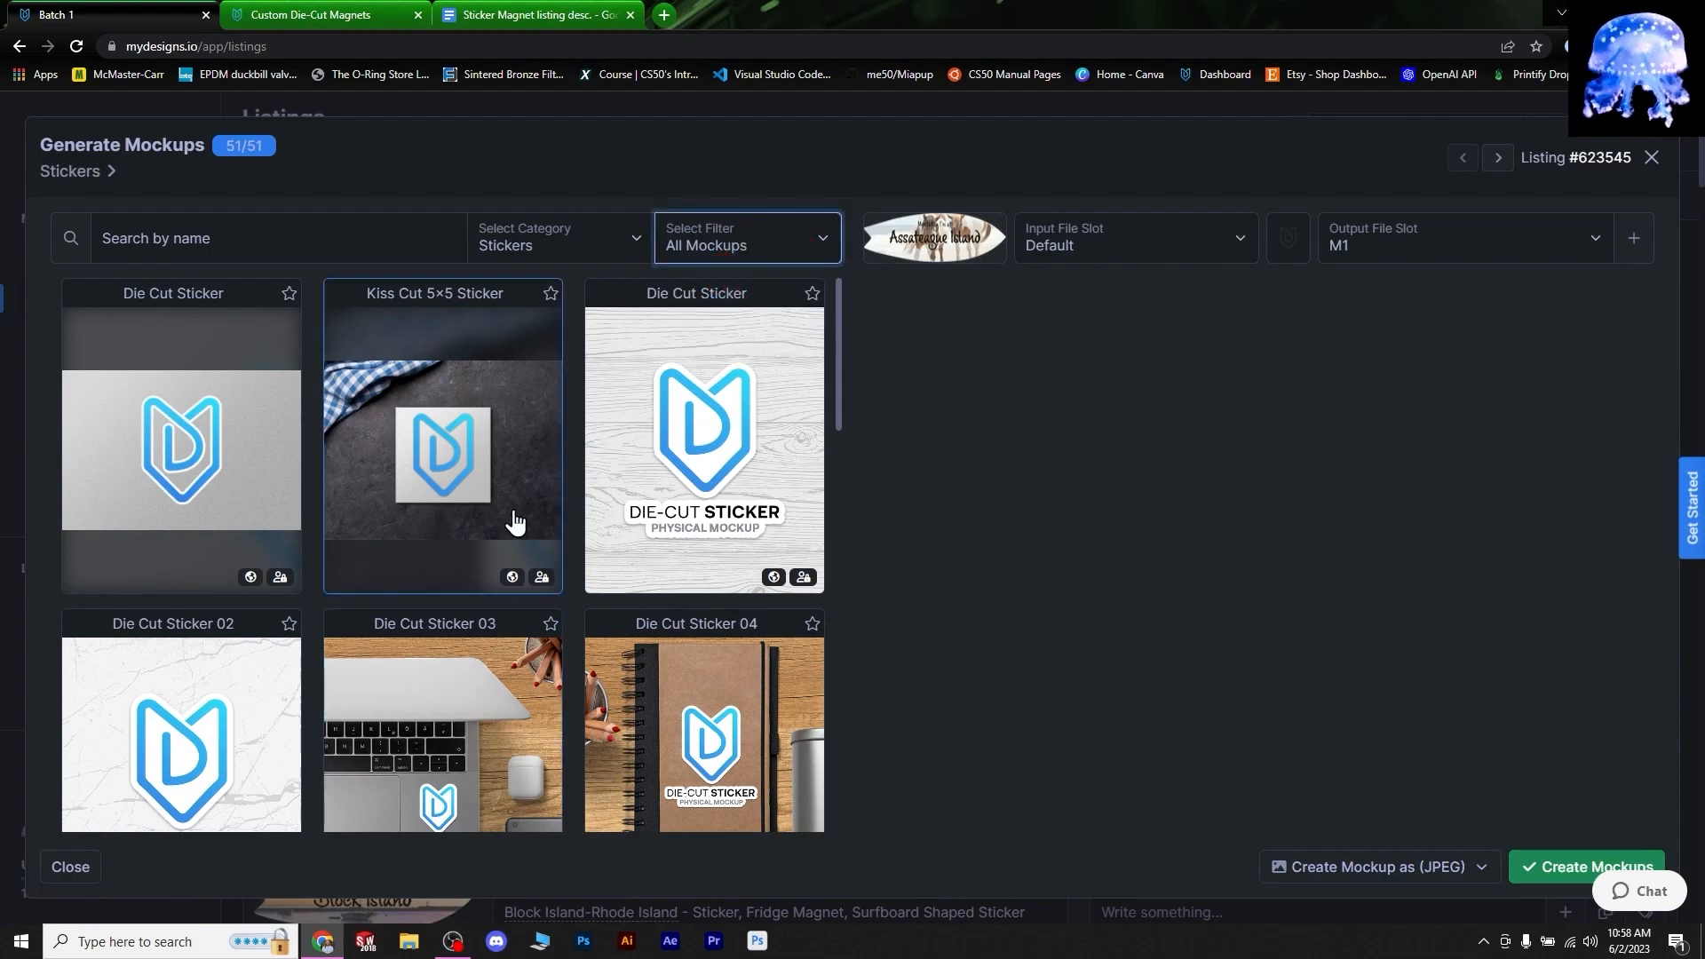
pyautogui.scroll(-2, 545, 563)
pyautogui.scroll(2, 655, 496)
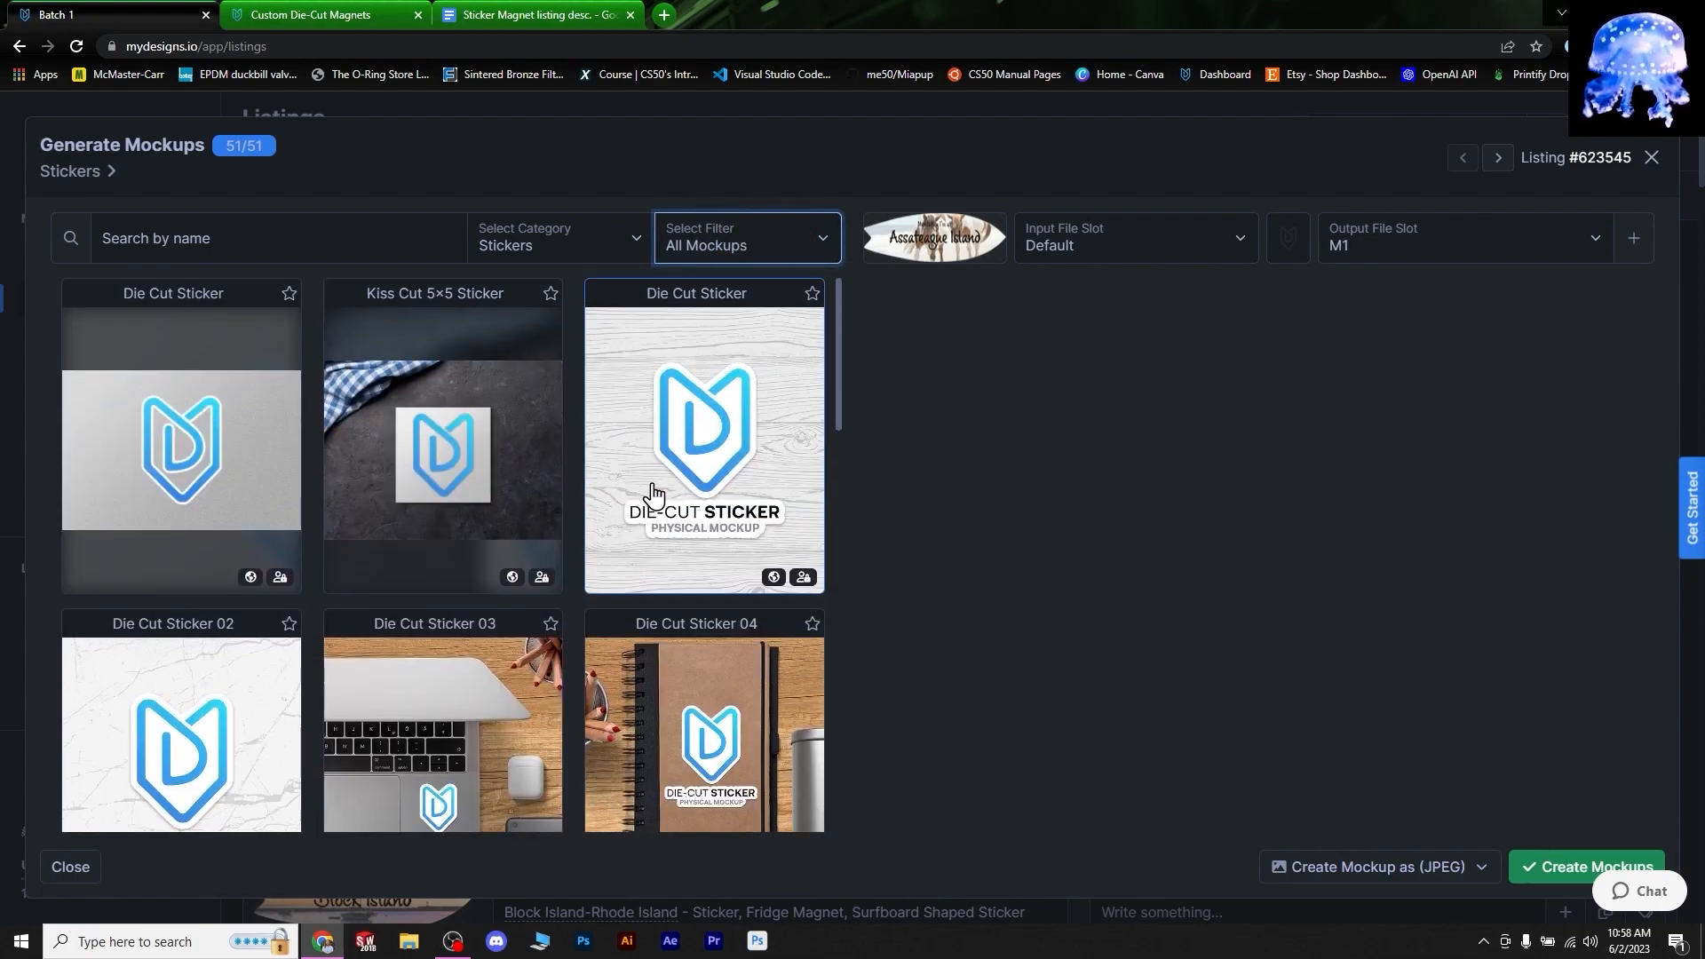
pyautogui.scroll(-2, 609, 457)
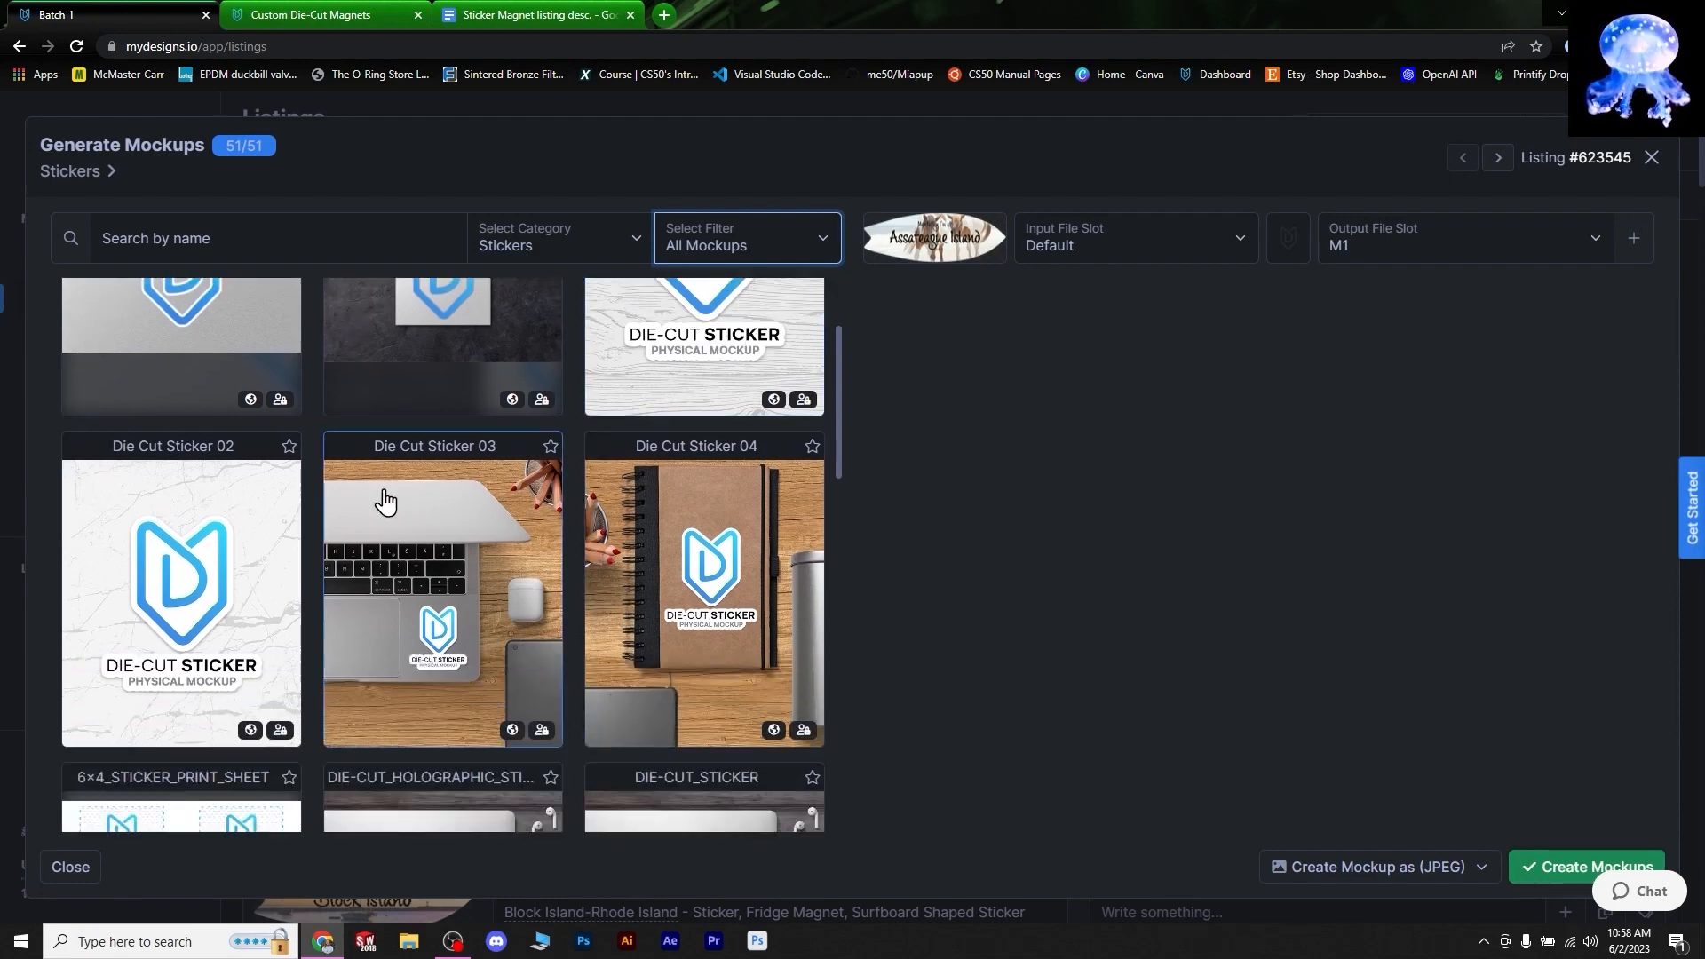
pyautogui.click(260, 529)
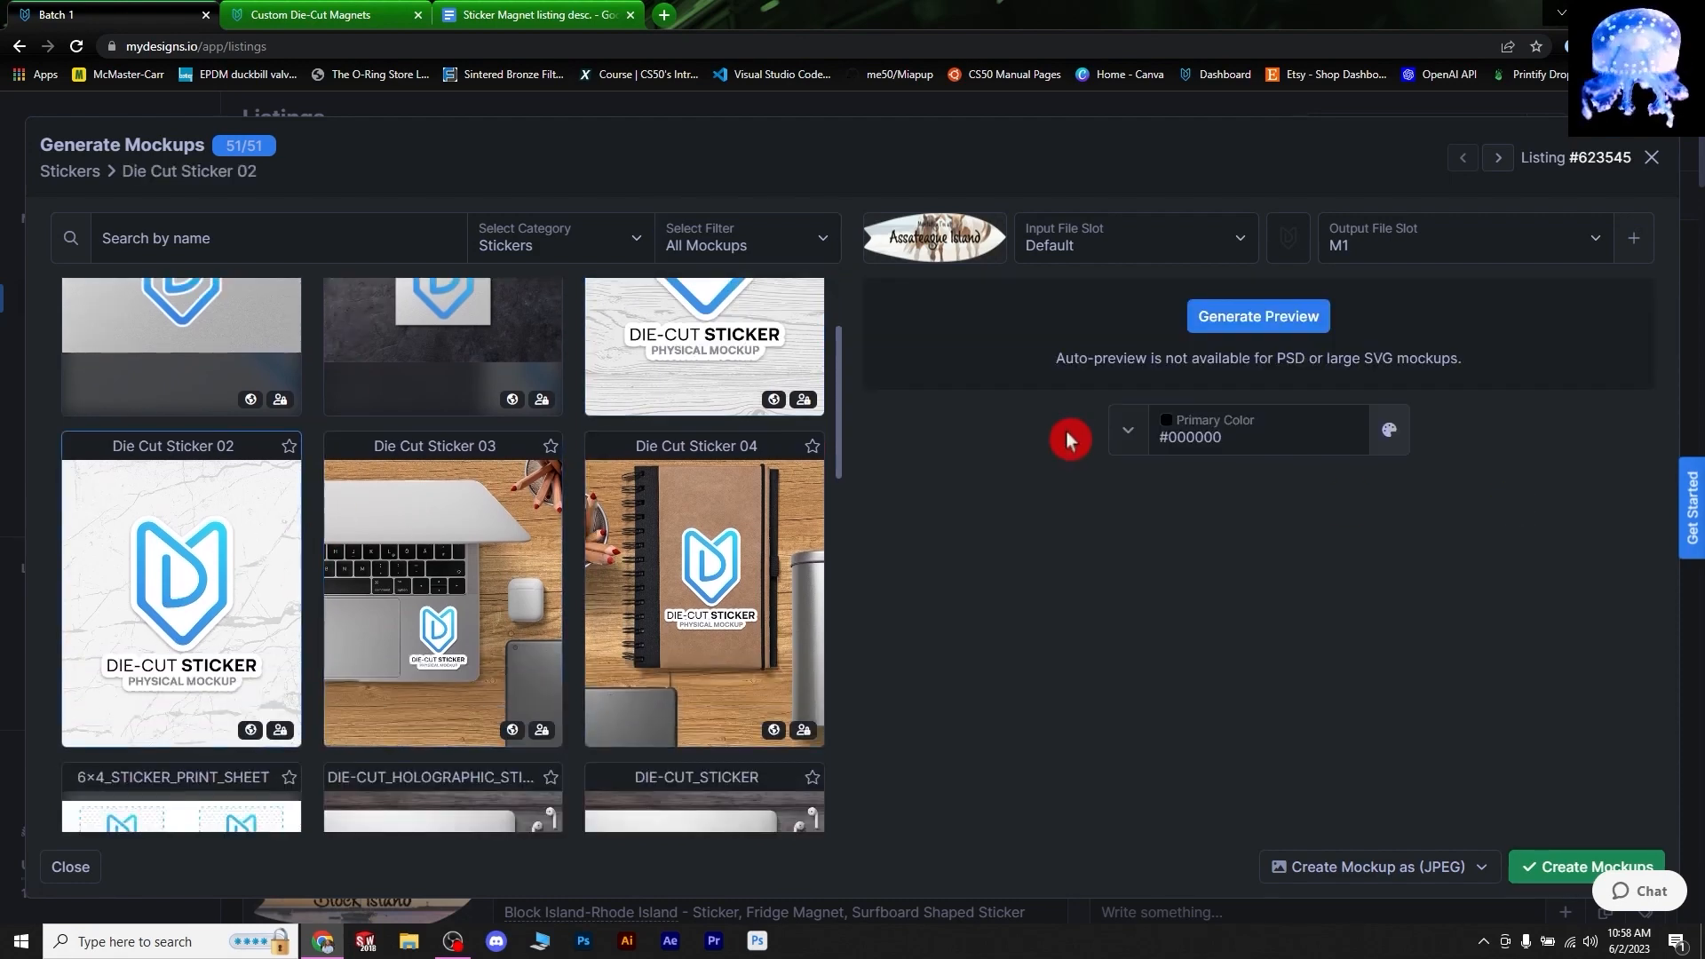
# - Set the primary colour to white #ffffff, preview, and output to the Mockup 1 slot
pyautogui.click(1389, 432)
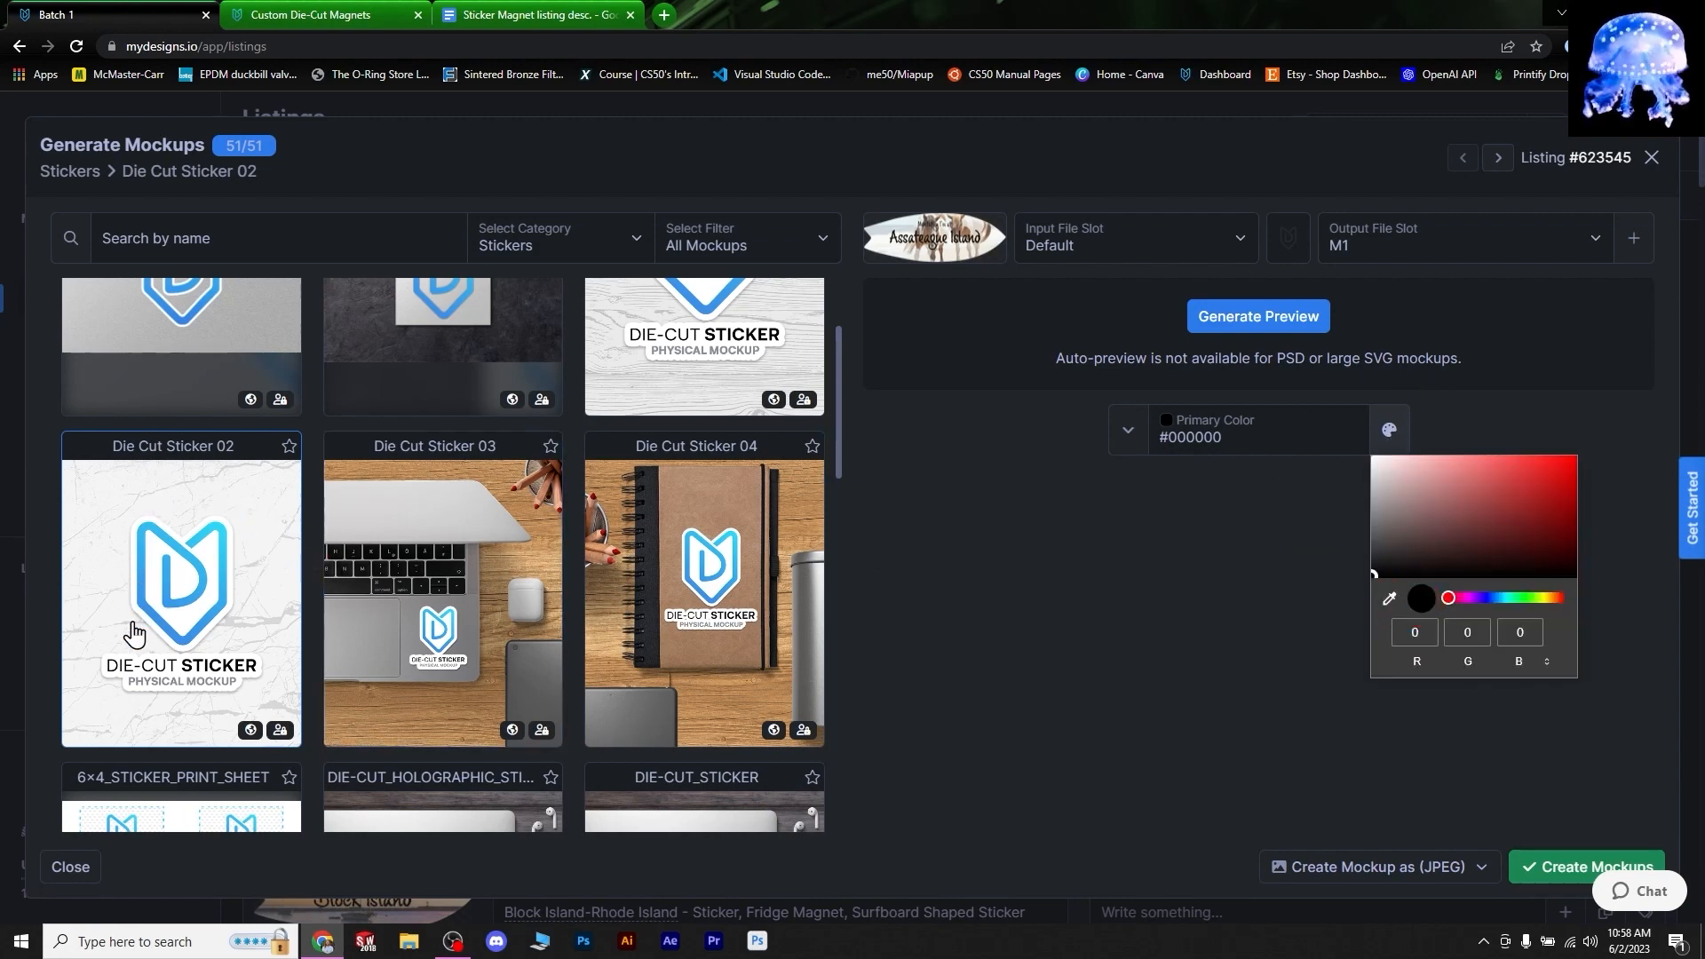
pyautogui.moveTo(1382, 539); pyautogui.dragTo(1301, 396)
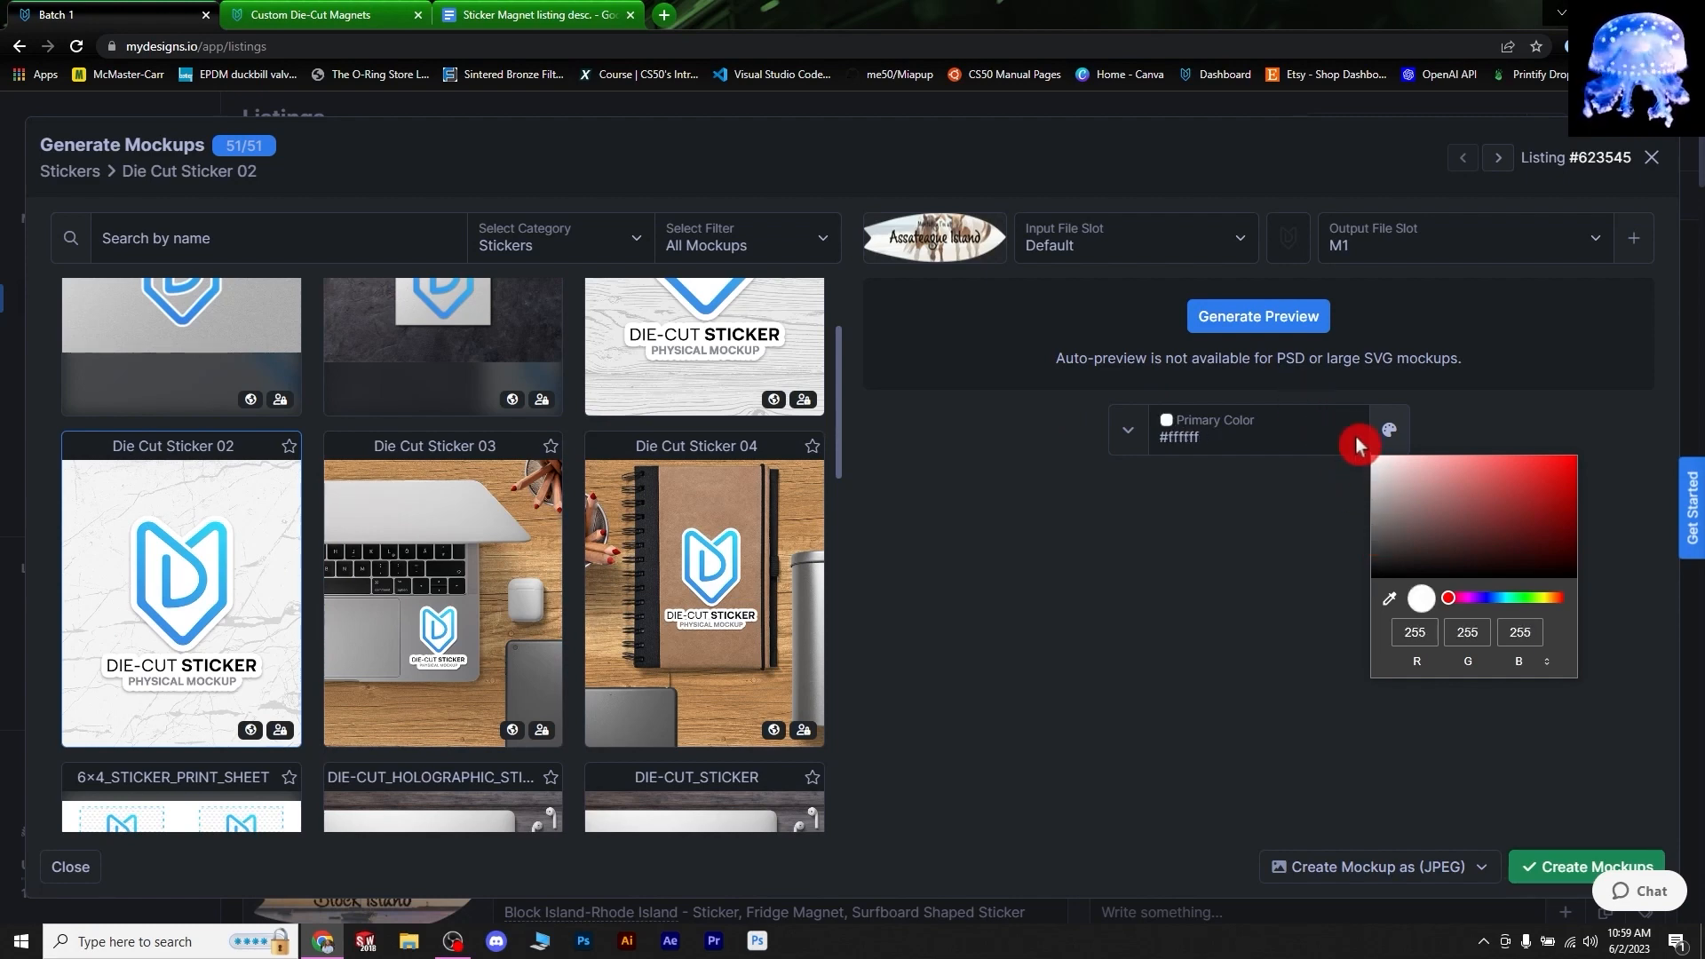
pyautogui.click(1201, 577)
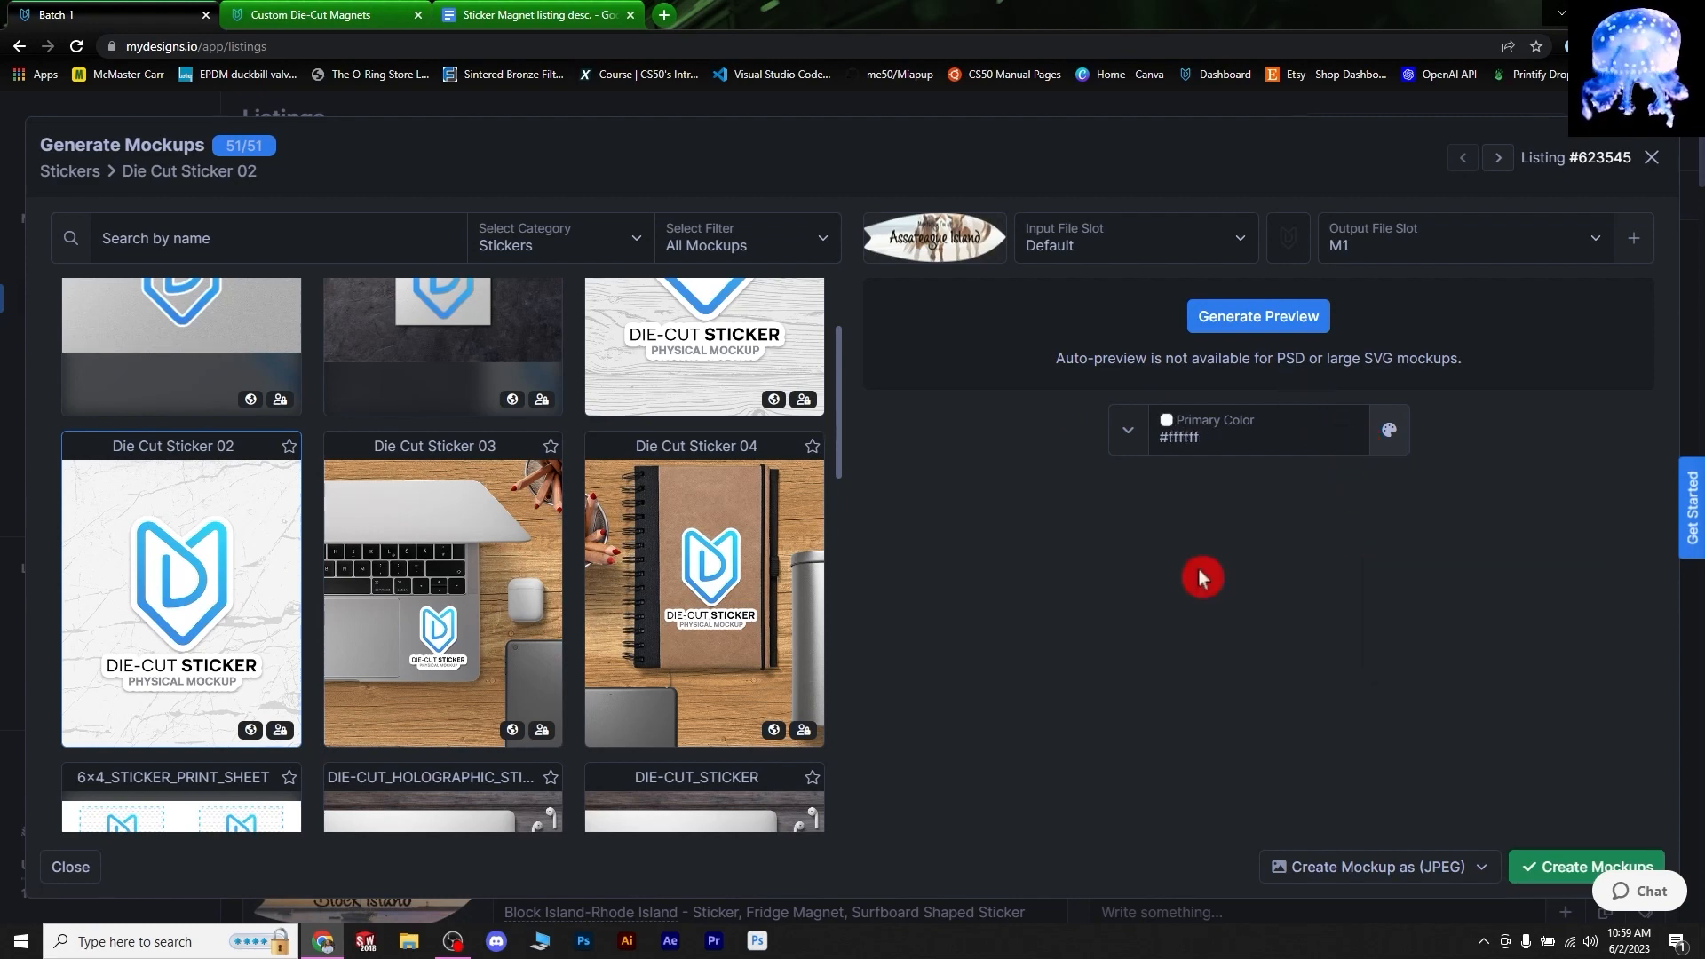
pyautogui.click(1286, 326)
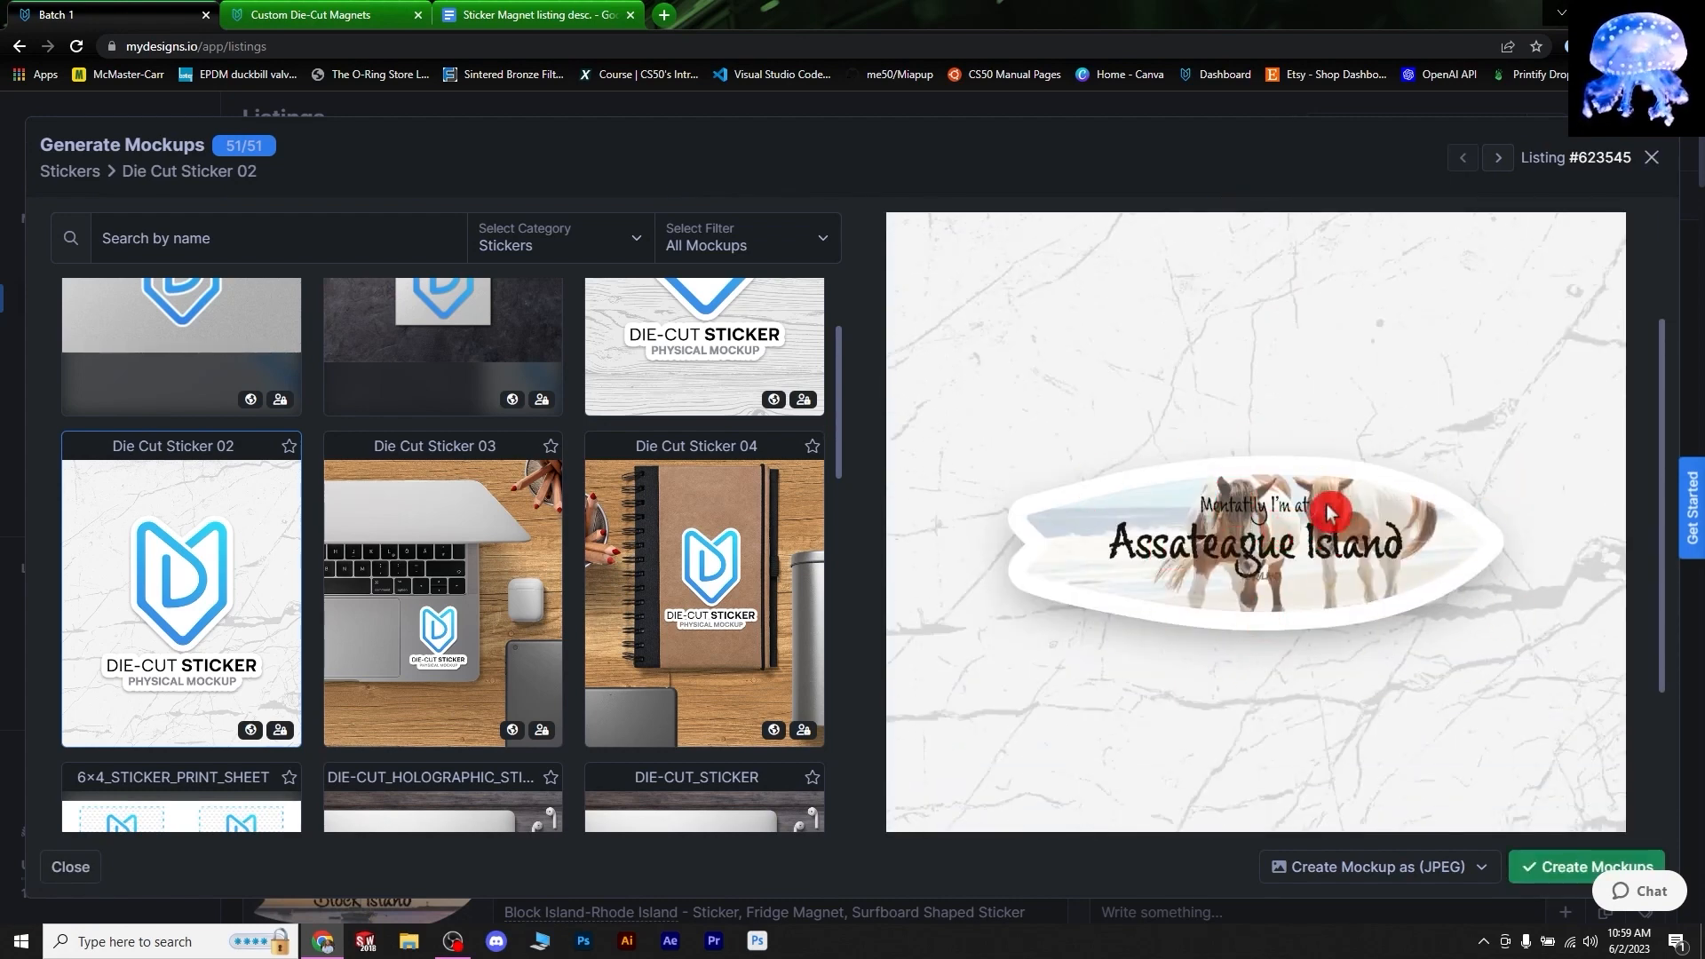
pyautogui.click(1589, 238)
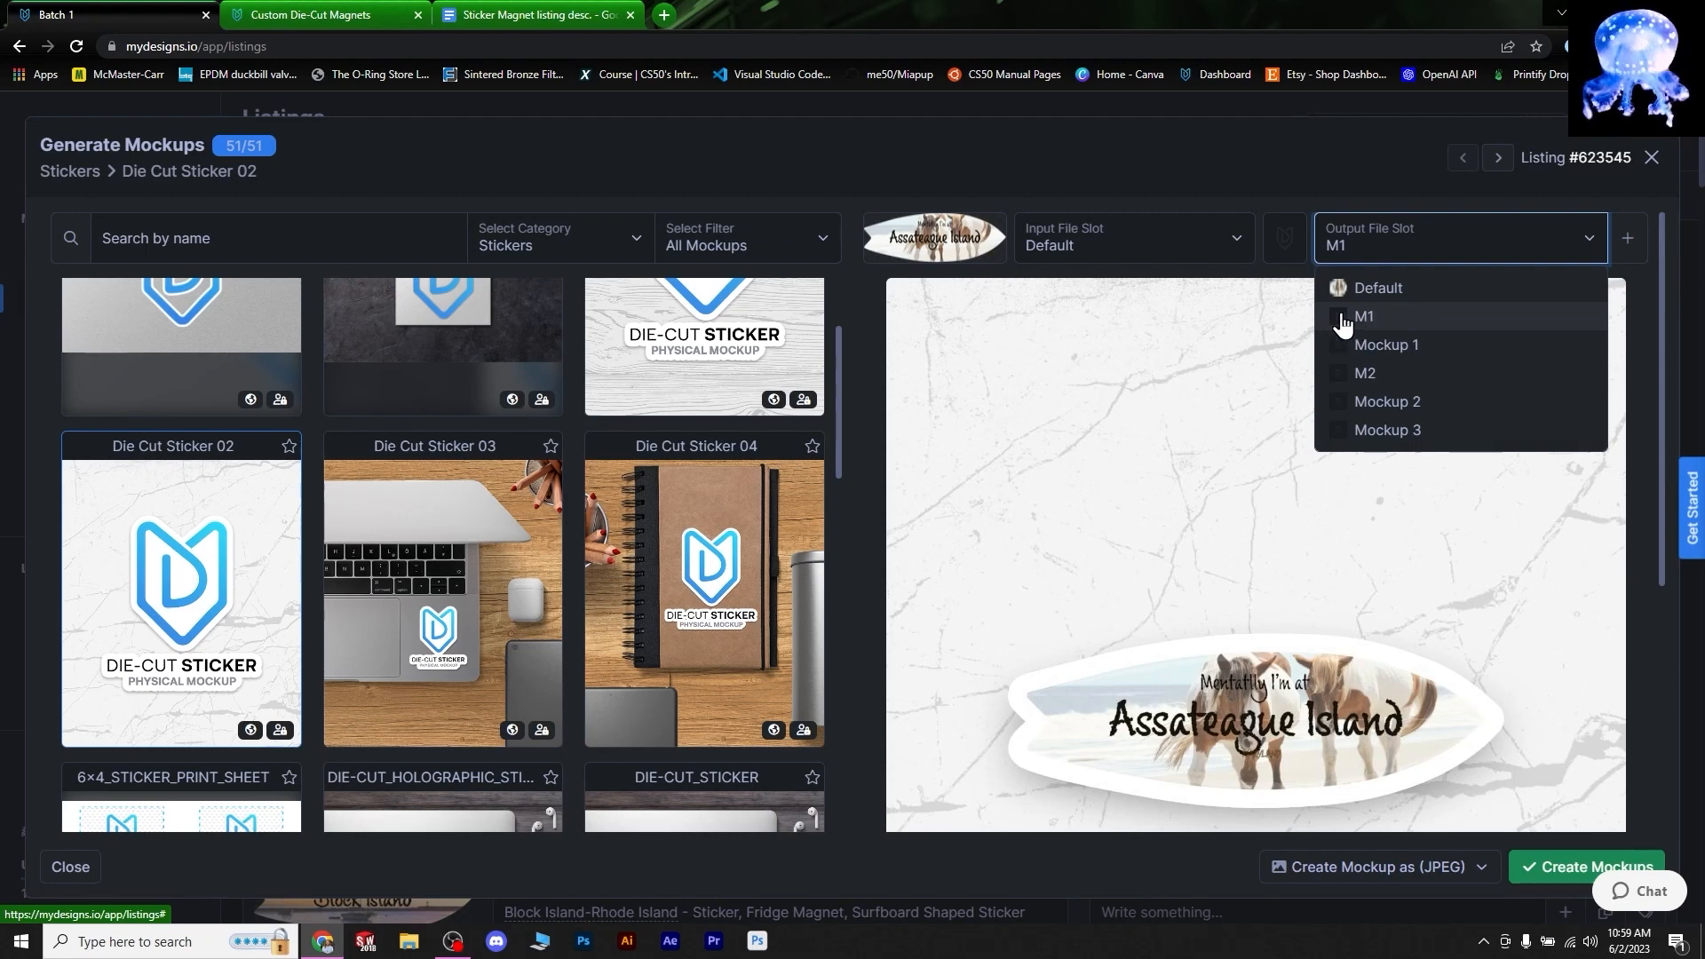
pyautogui.click(1362, 354)
pyautogui.click(1584, 236)
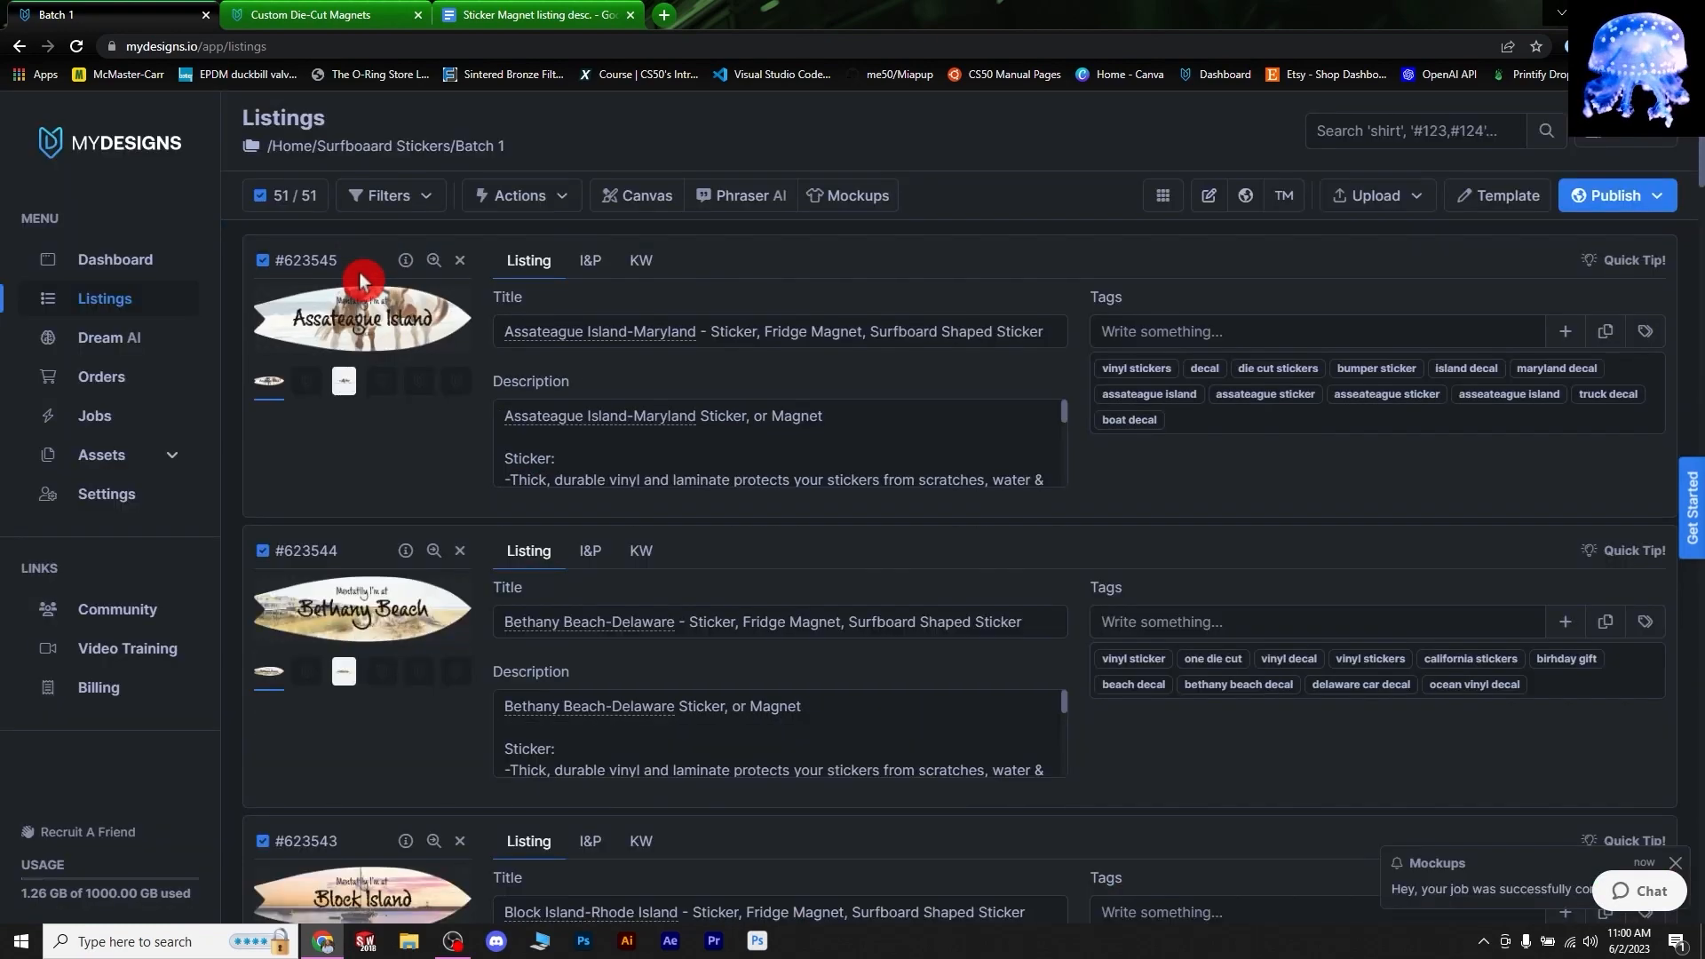
# - Preview the new Mockup 1 images for Assateague Island, Bethany Beach and Cape Cod
pyautogui.click(344, 381)
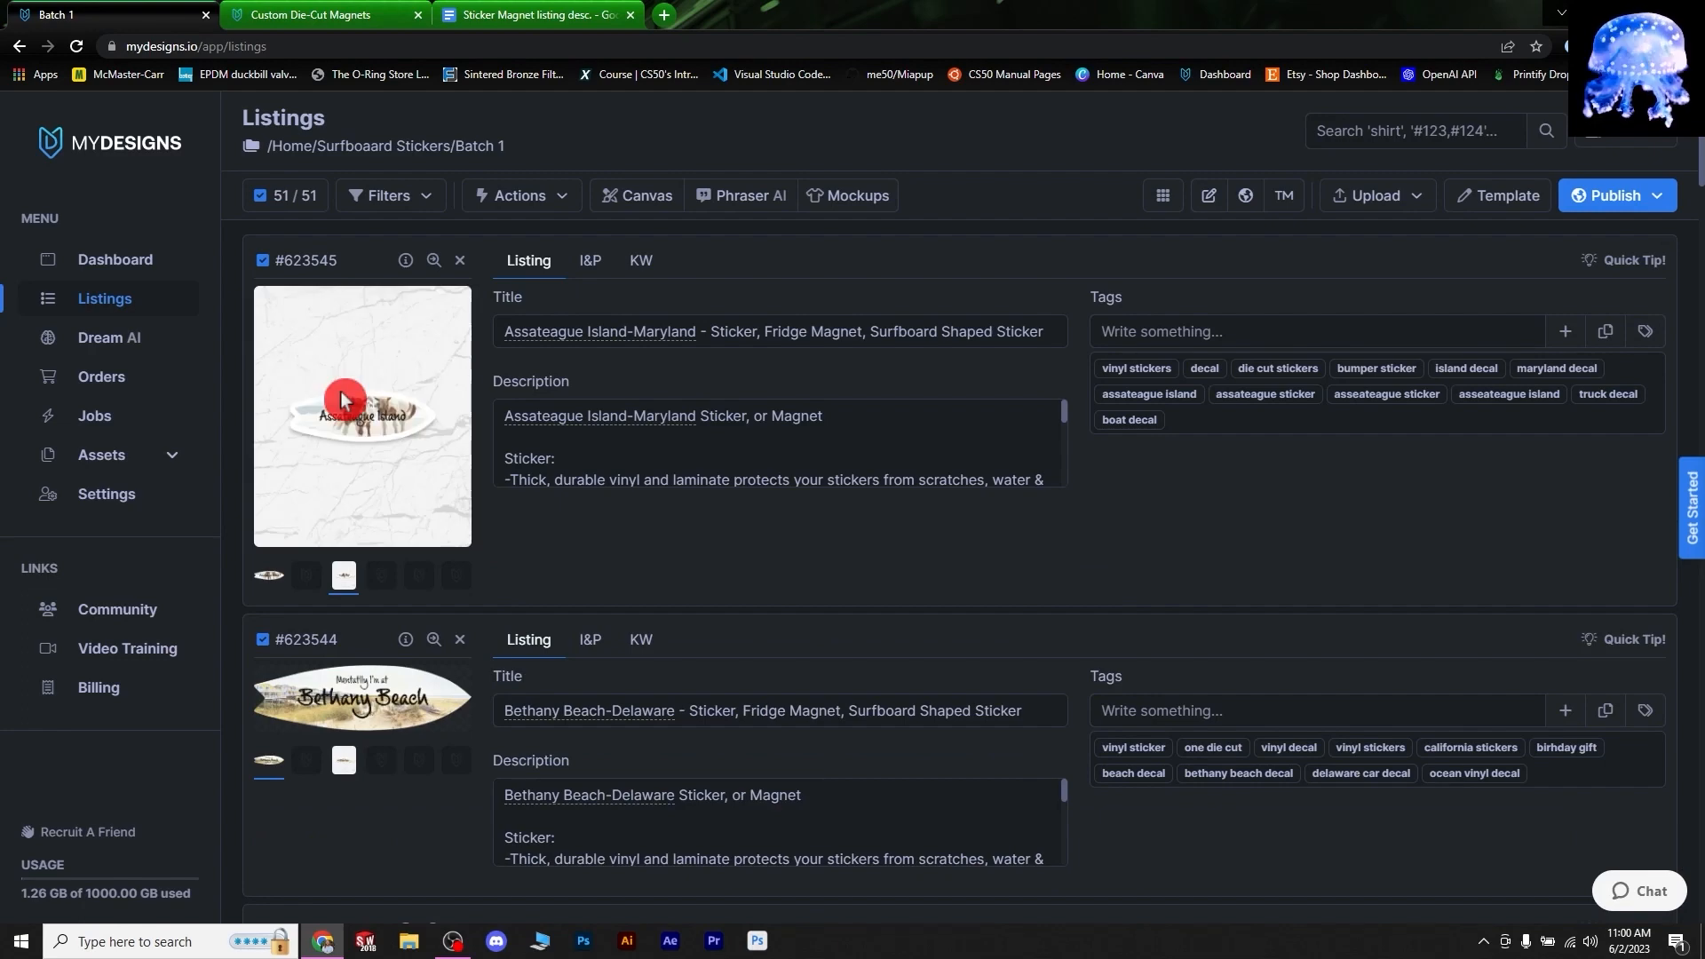
pyautogui.click(341, 771)
pyautogui.scroll(-6, 340, 771)
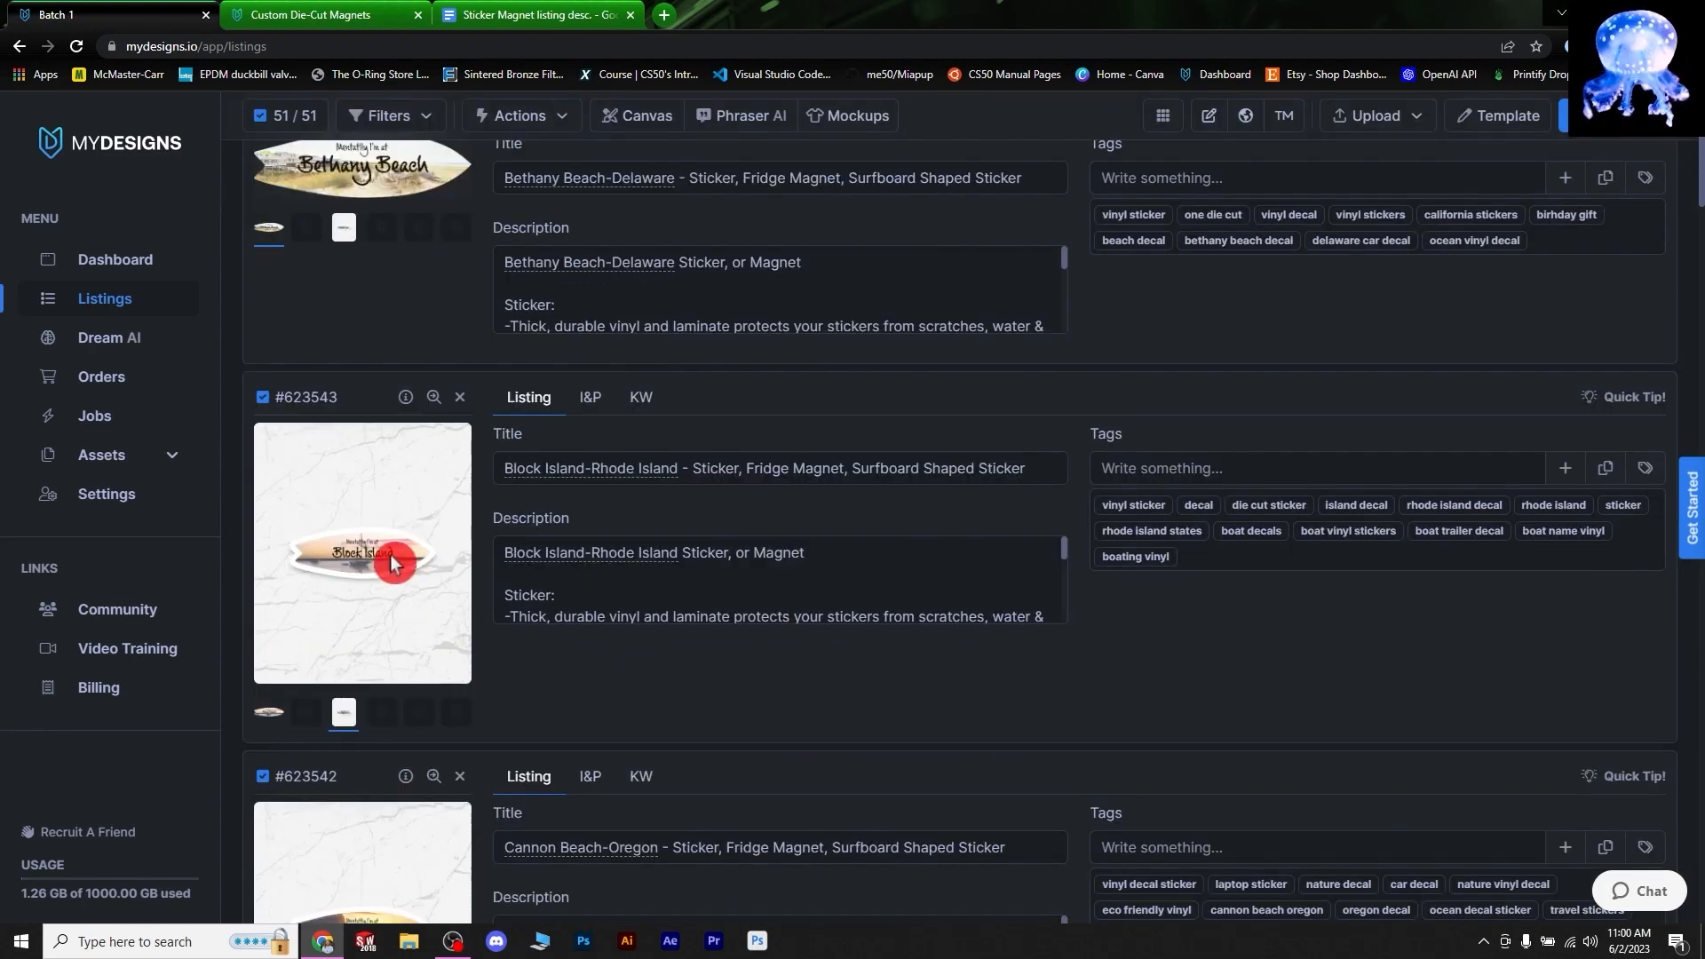
pyautogui.scroll(-8, 392, 563)
pyautogui.click(345, 718)
pyautogui.scroll(-3, 343, 743)
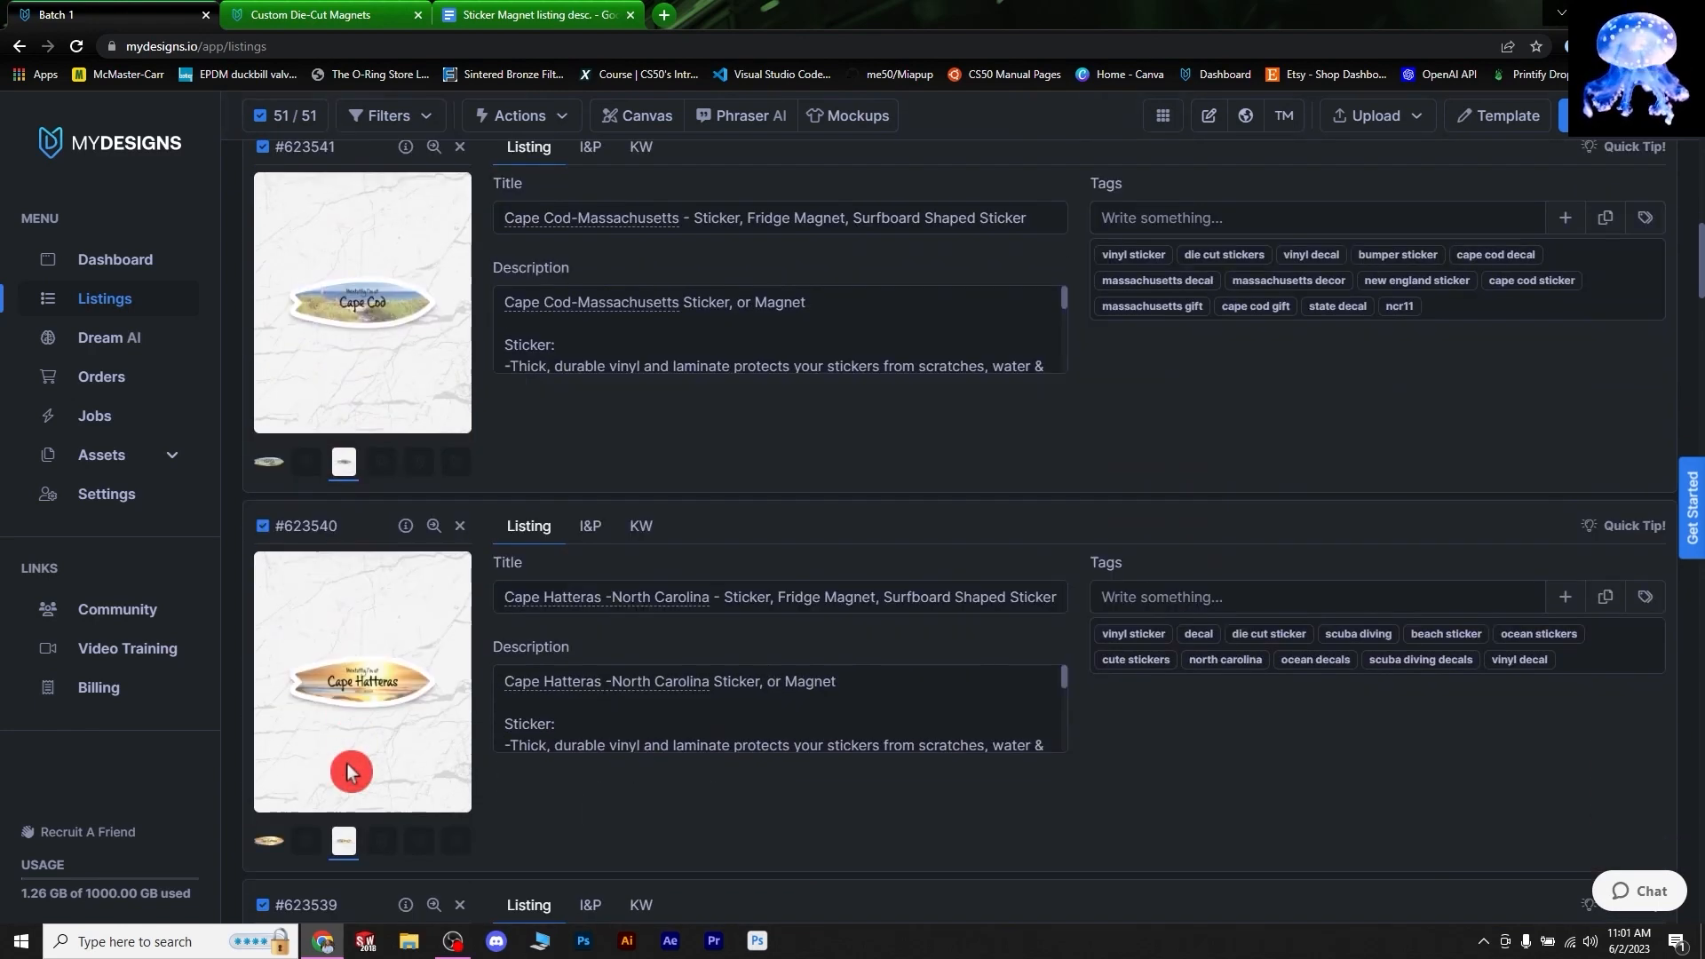
pyautogui.scroll(20, 350, 762)
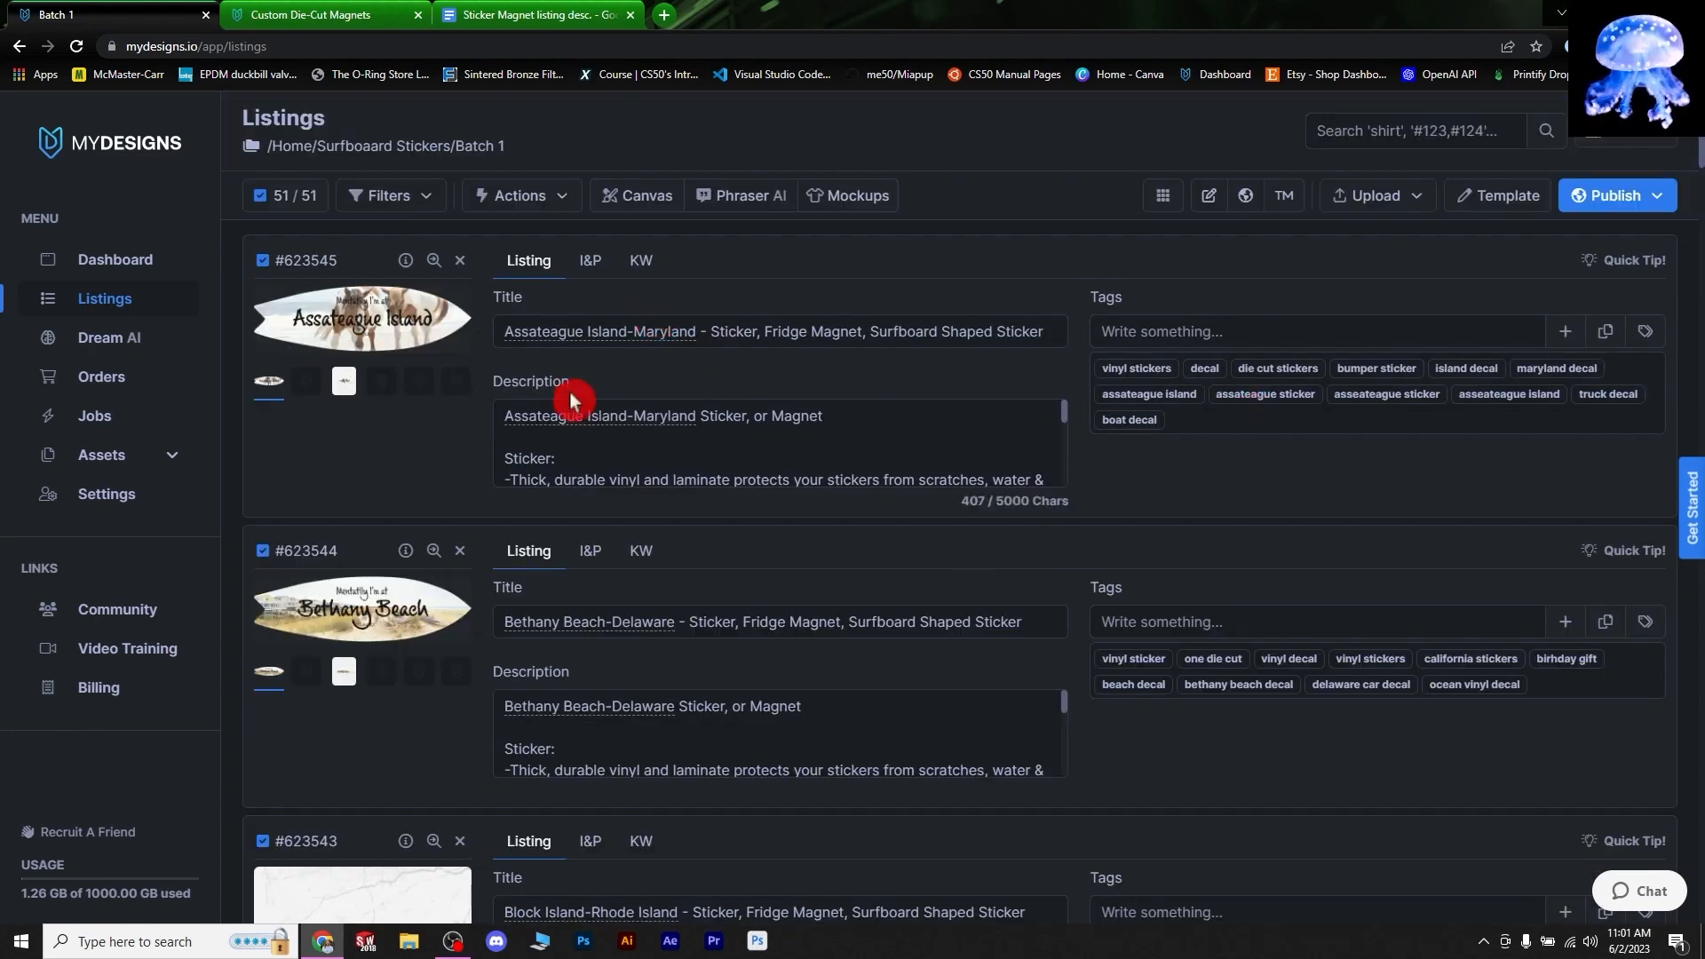
# - Switch to grid view and show the Assateague Island, Bethany Beach and Cape Hatteras mockups
pyautogui.click(1164, 197)
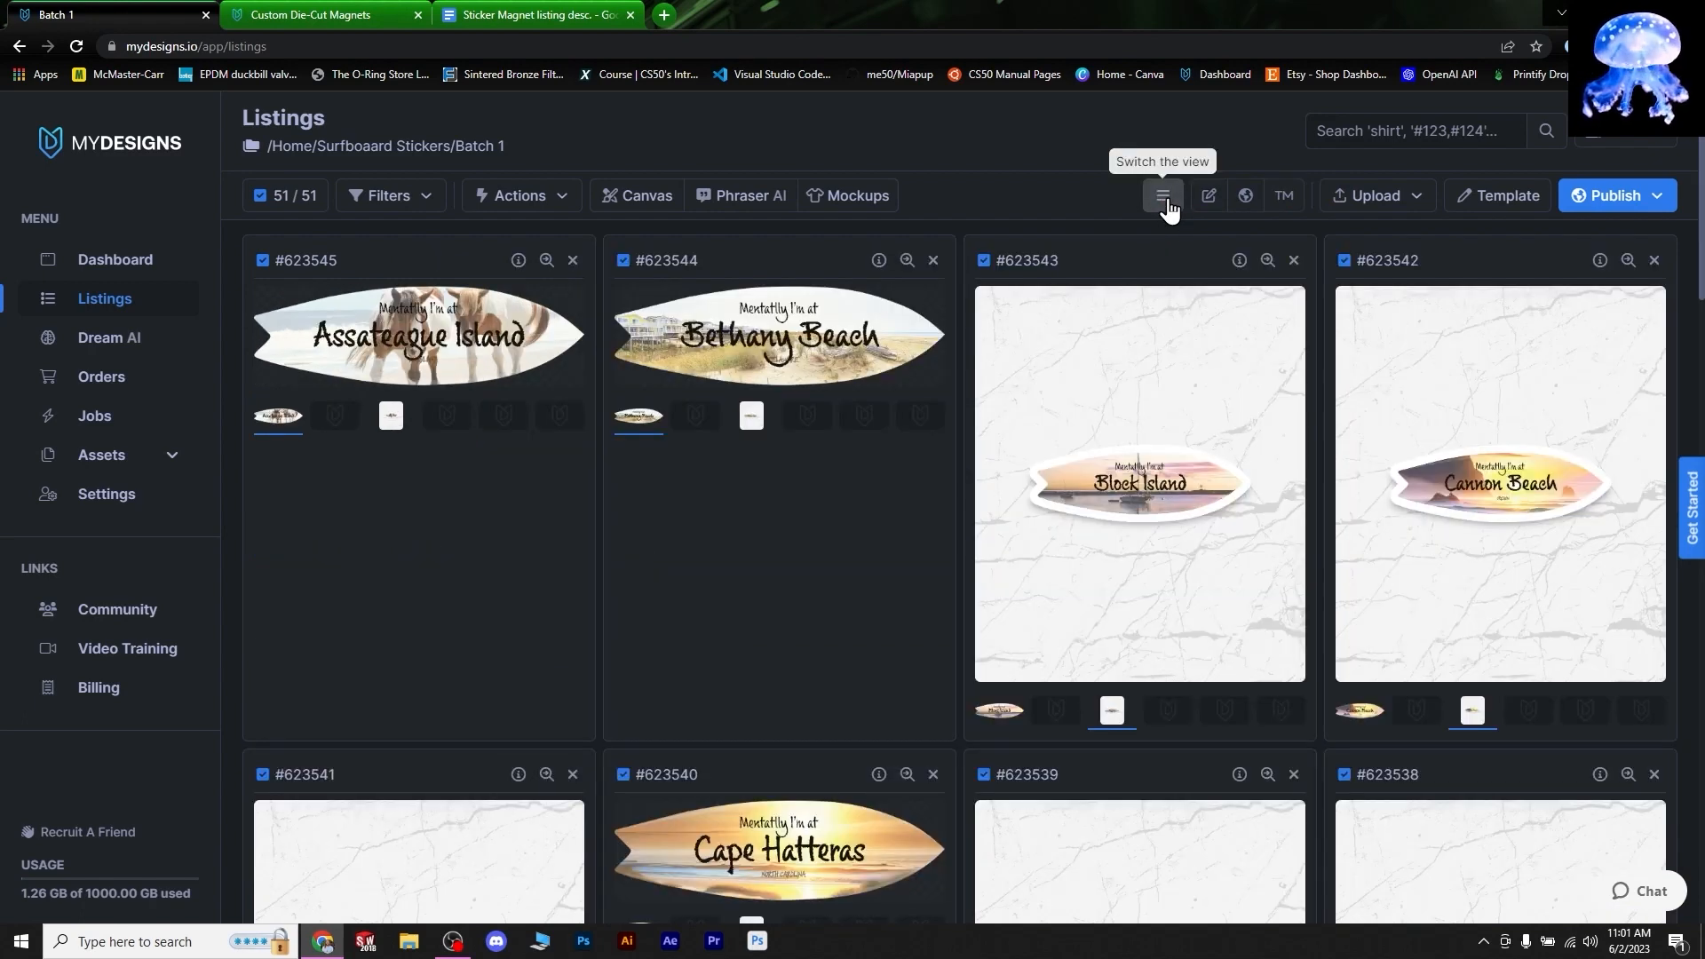
pyautogui.click(391, 416)
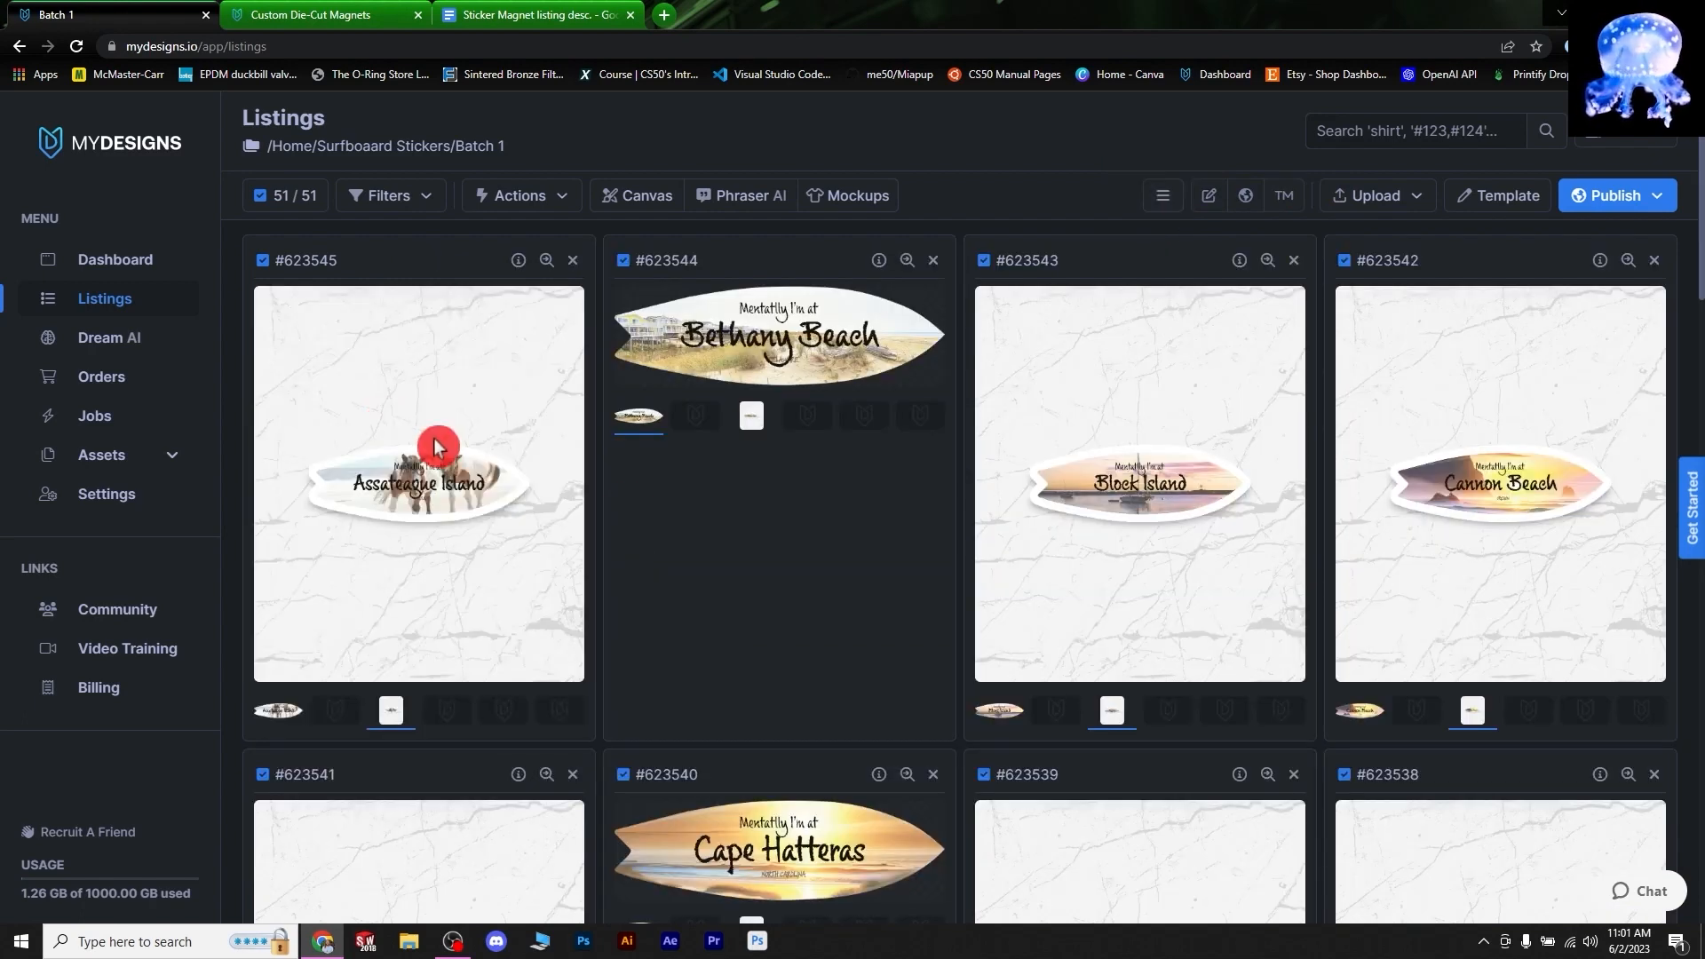
pyautogui.click(751, 419)
pyautogui.scroll(-5, 780, 597)
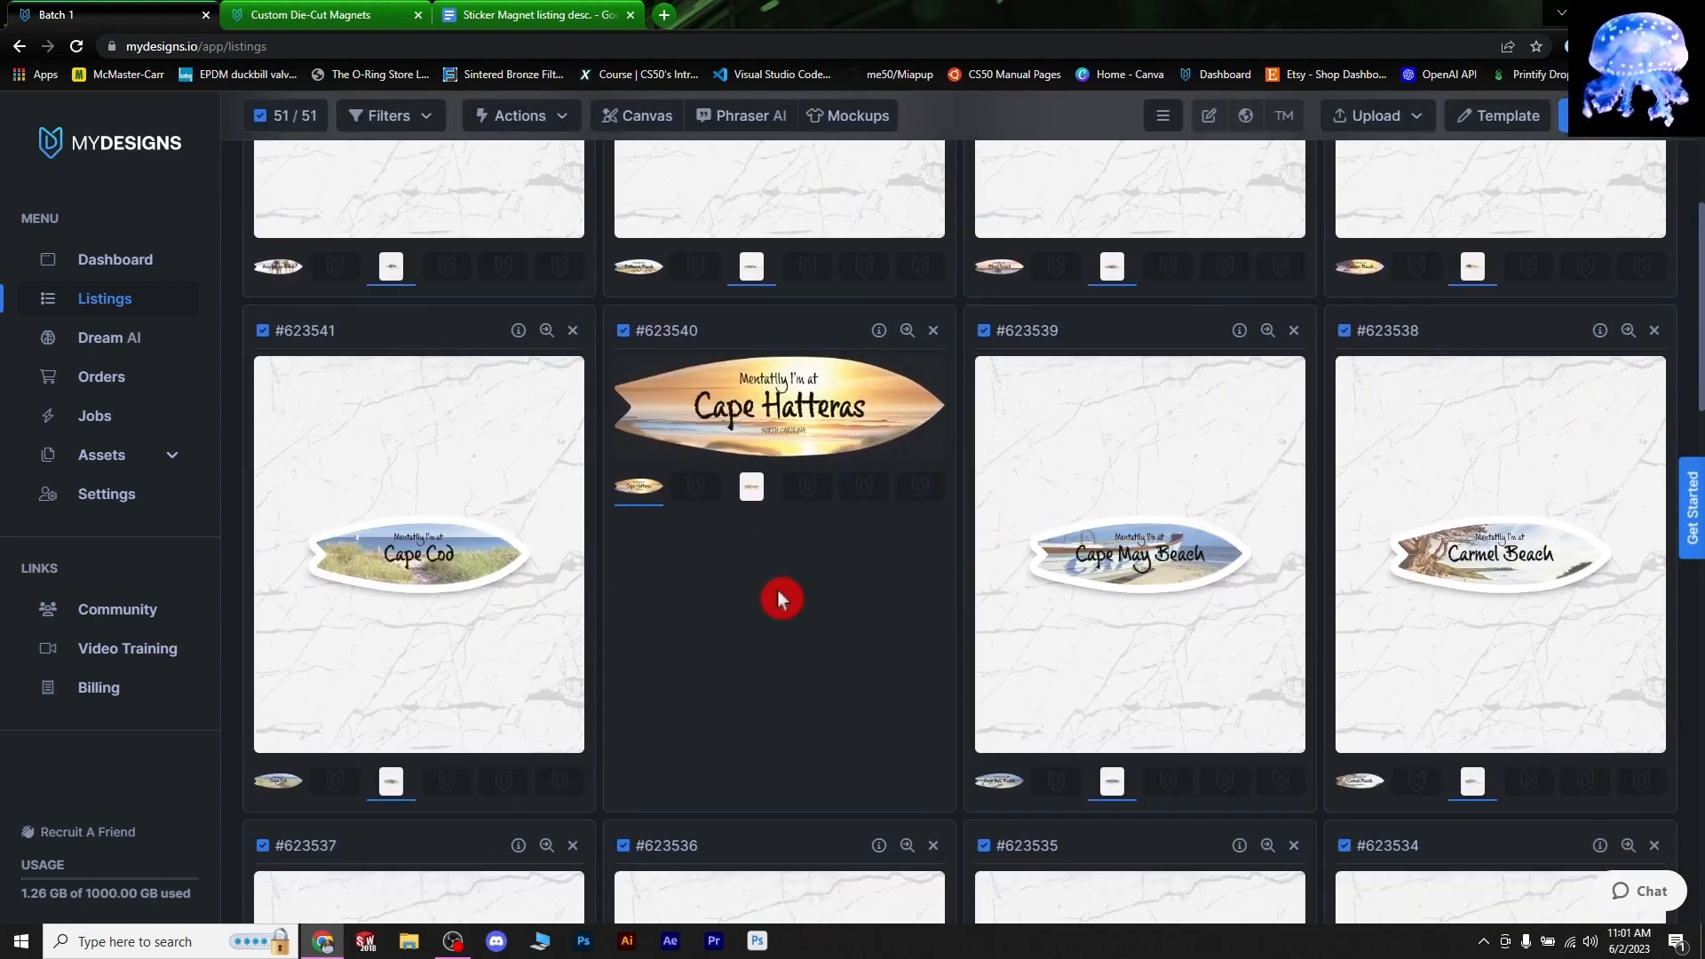
pyautogui.click(748, 494)
pyautogui.scroll(-14, 799, 541)
pyautogui.scroll(19, 1000, 444)
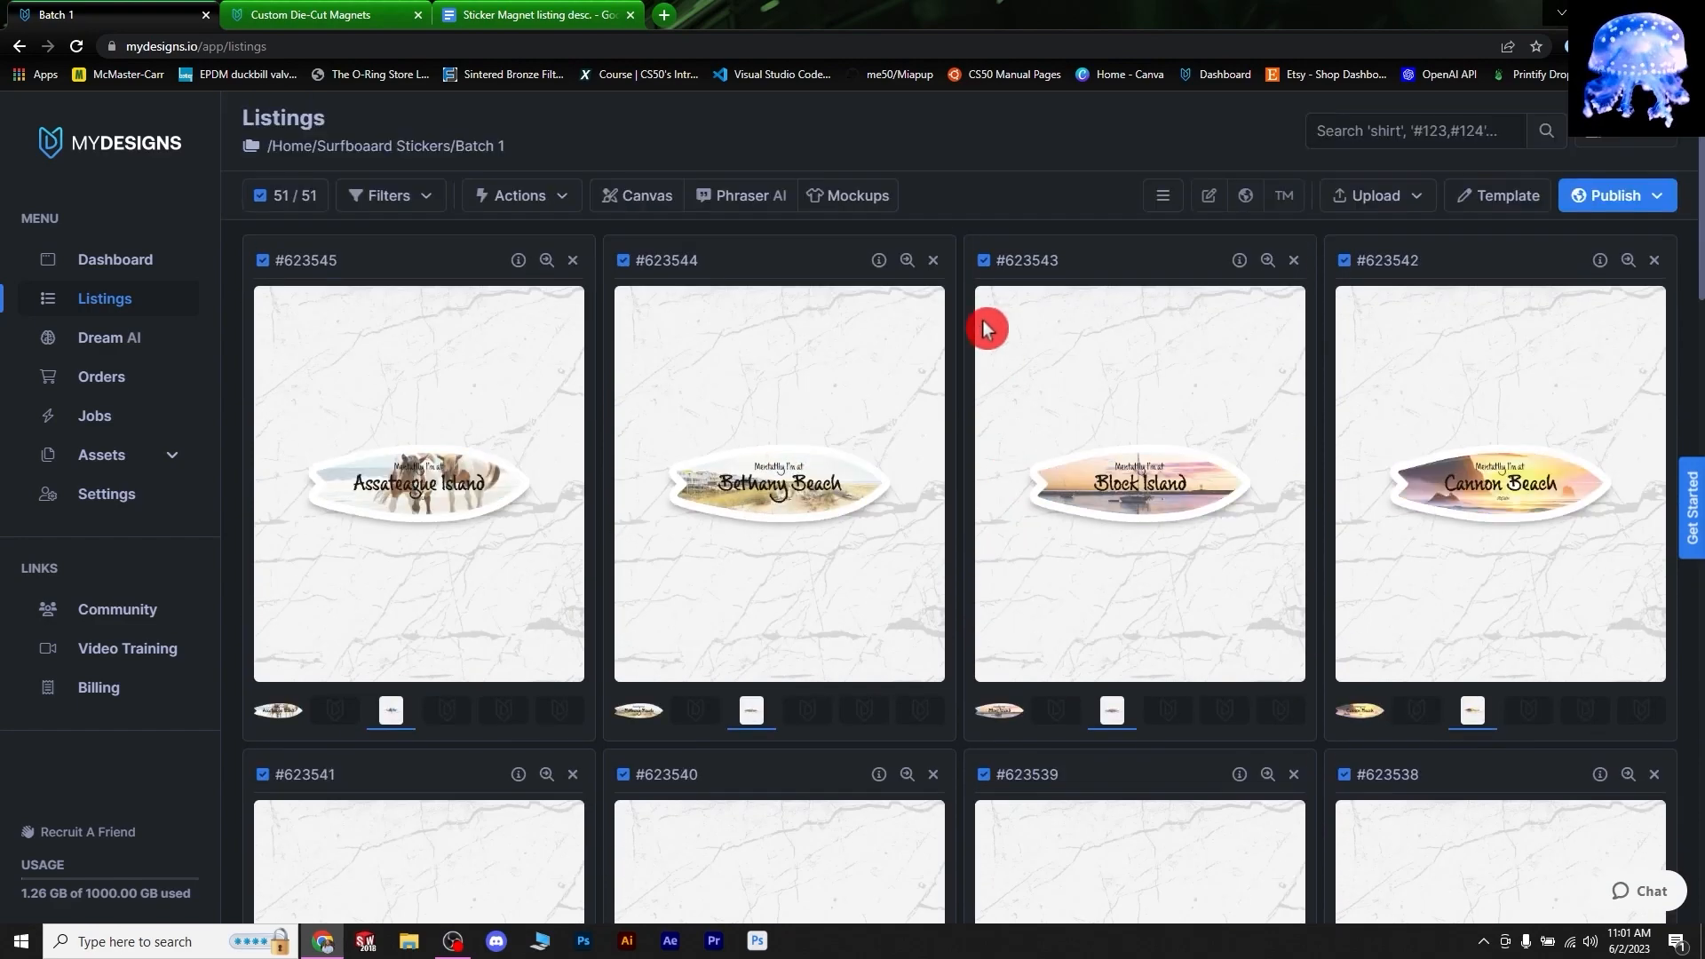
pyautogui.click(859, 199)
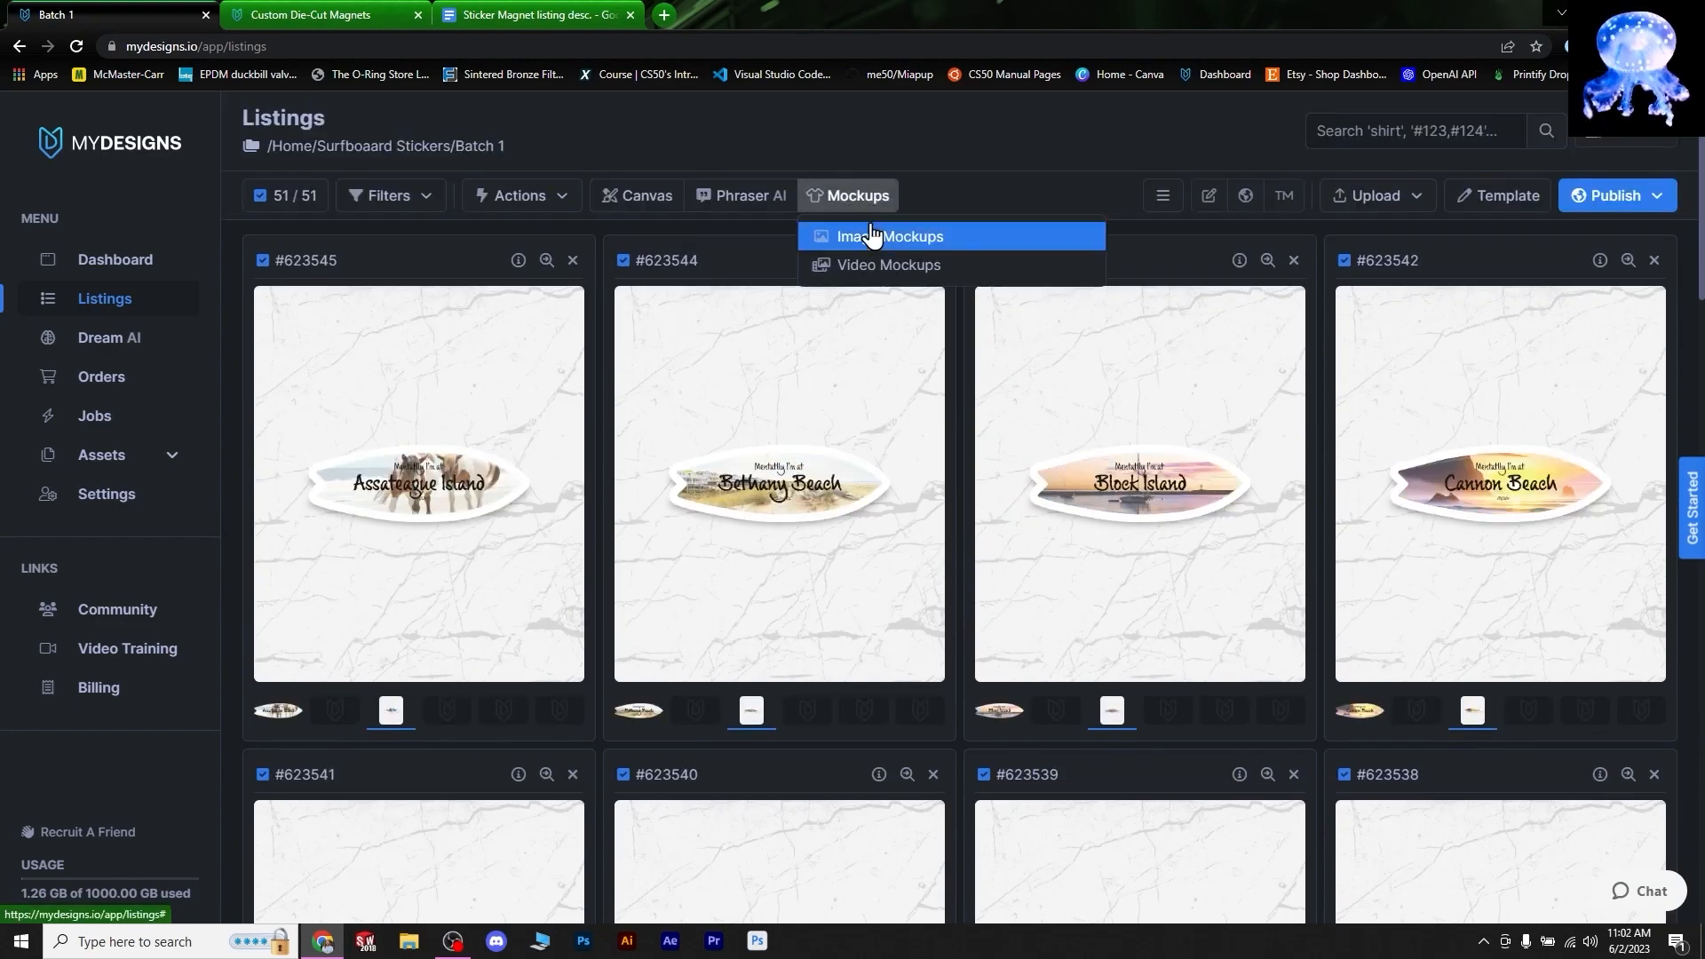
# - Generate the Die-Cut Sticker Lifestyle mockup from Stickers for all 51 listings
pyautogui.click(869, 235)
pyautogui.click(560, 238)
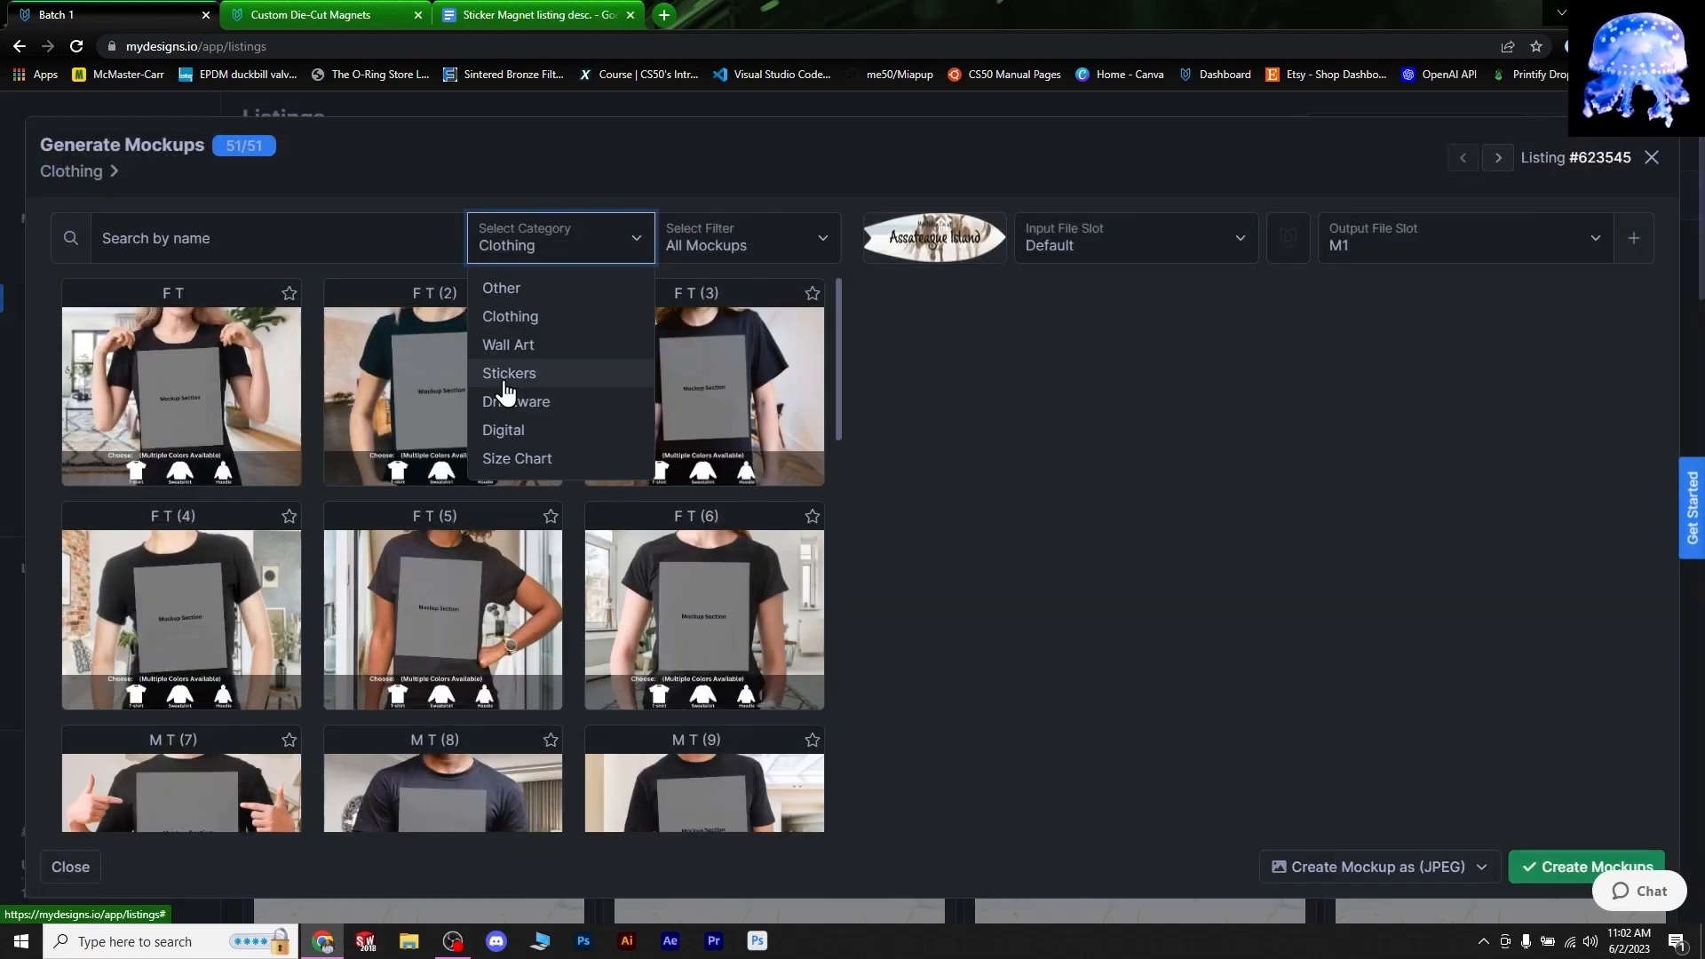
pyautogui.click(504, 378)
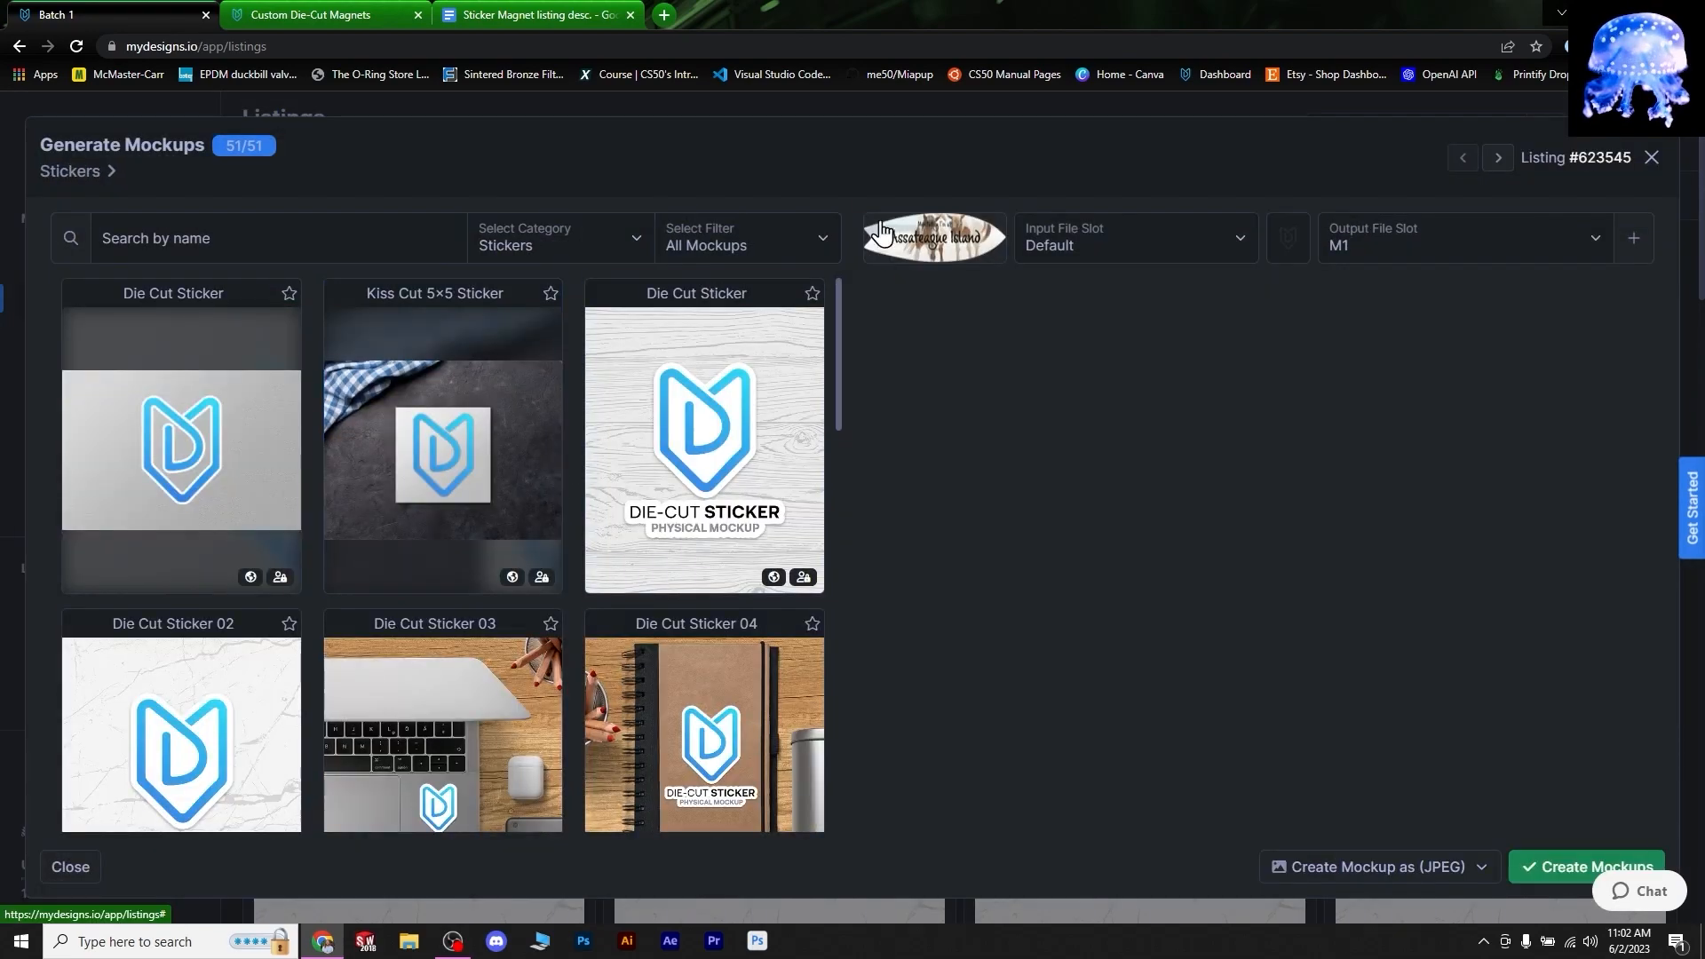
pyautogui.click(817, 237)
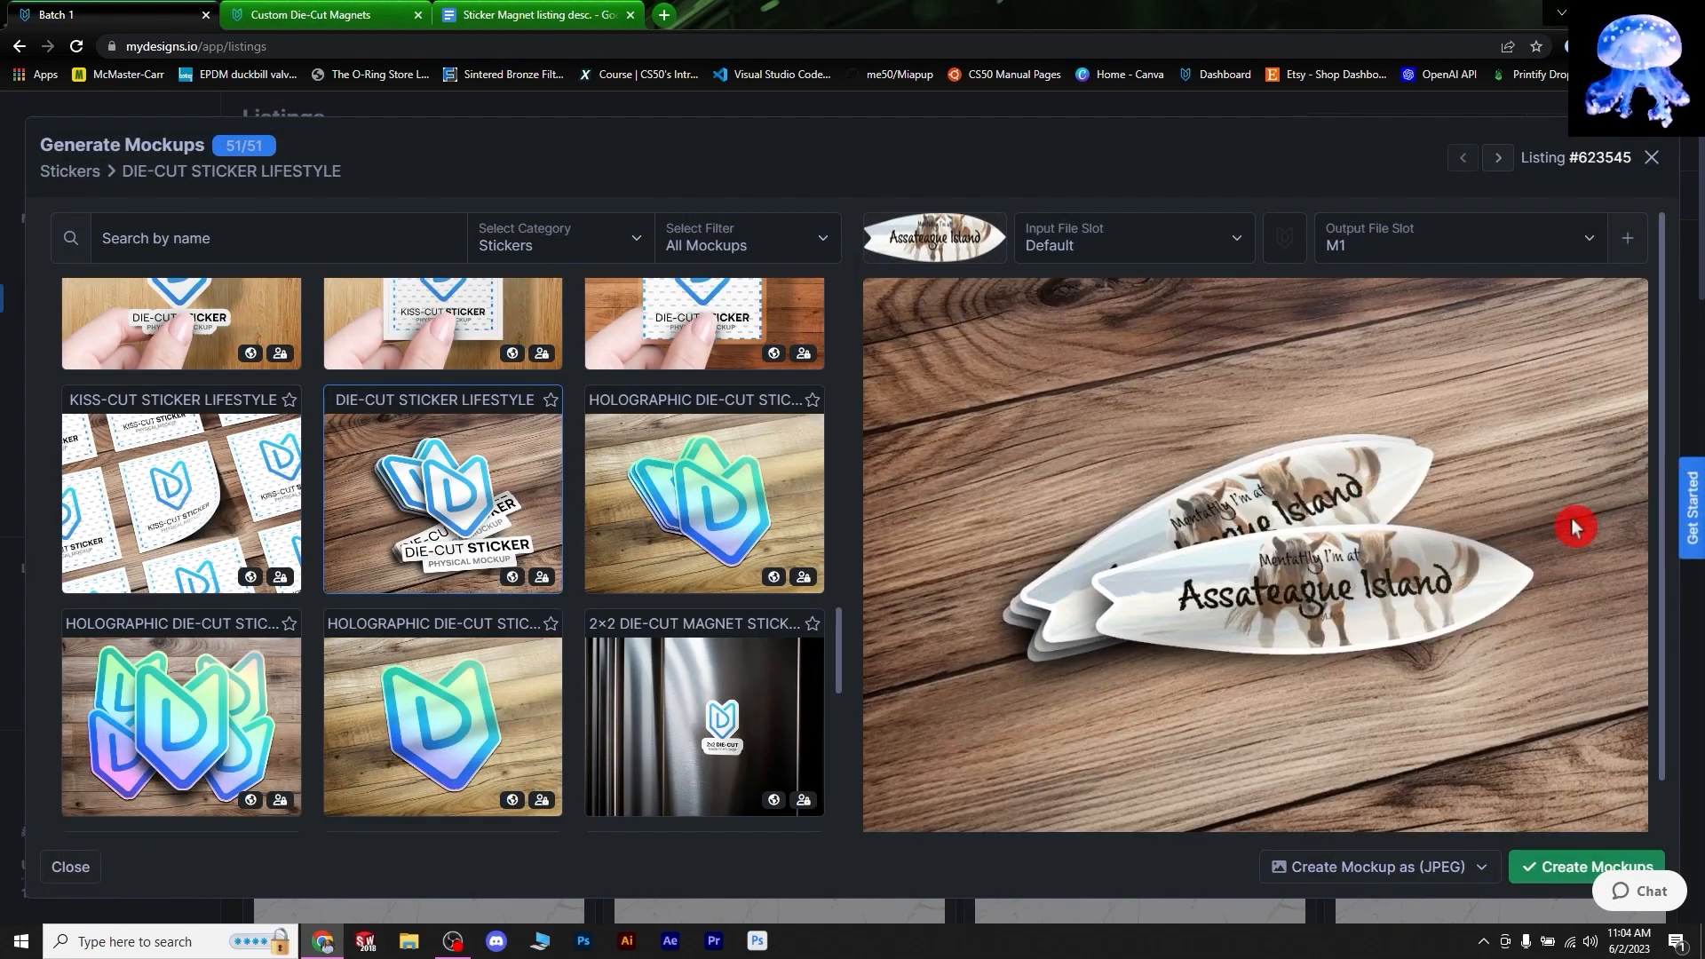
pyautogui.click(1572, 870)
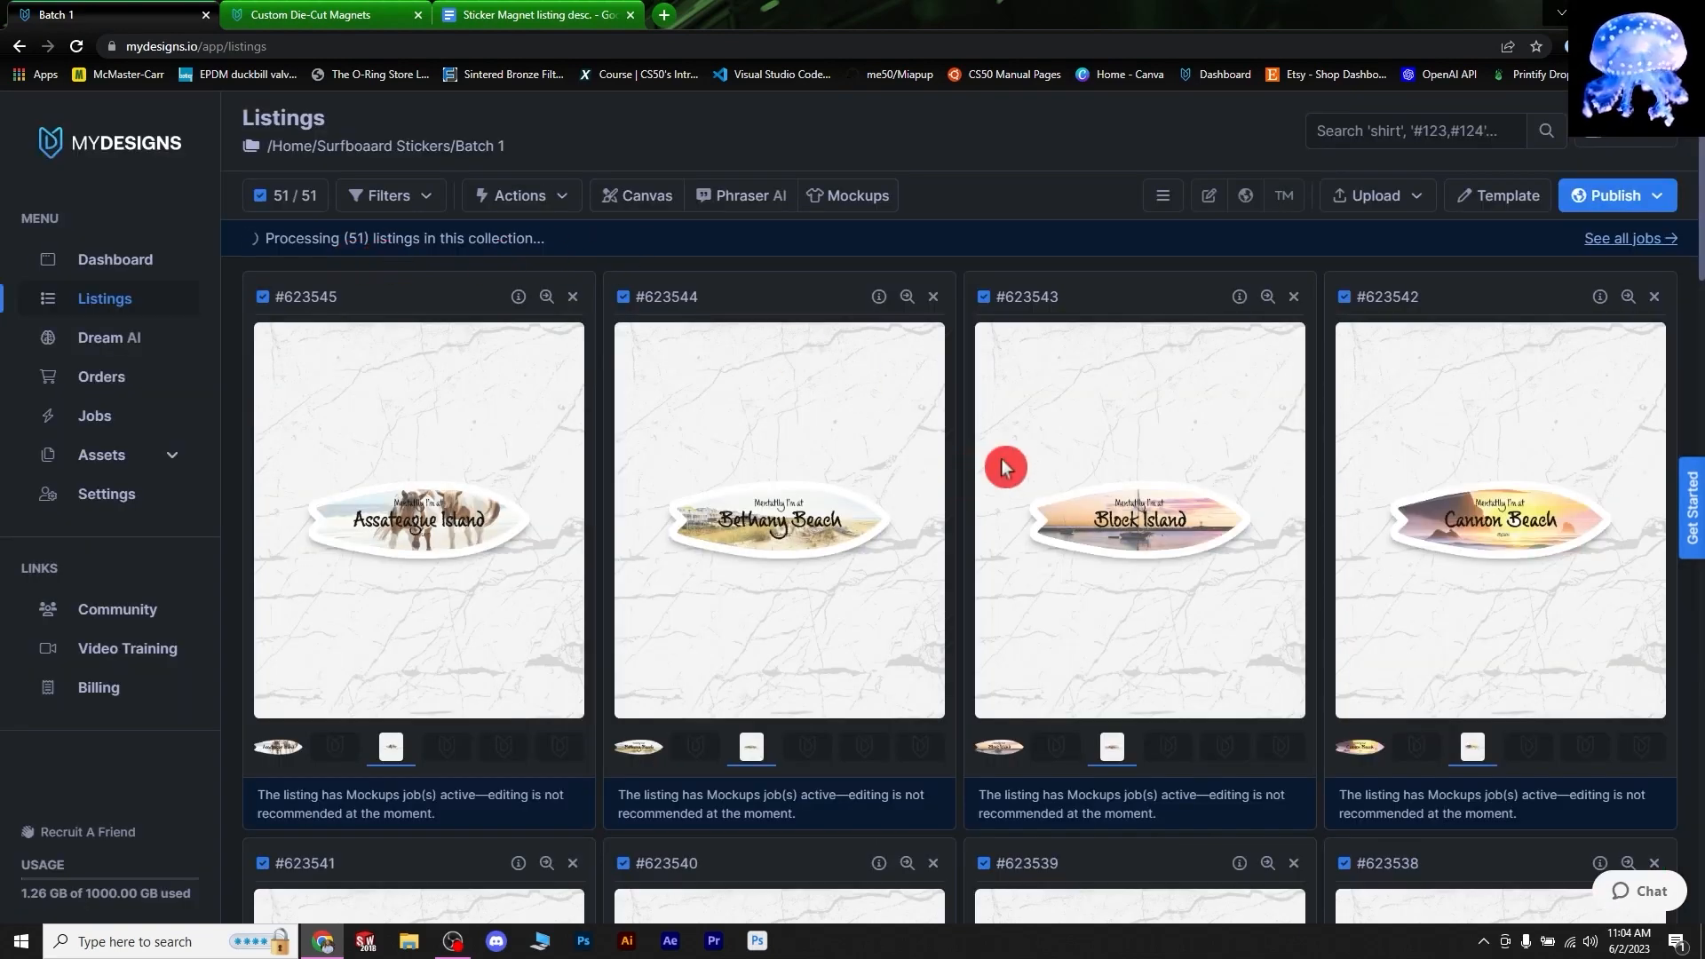
# - Start another image mockup job and browse the mockup categories
pyautogui.click(848, 199)
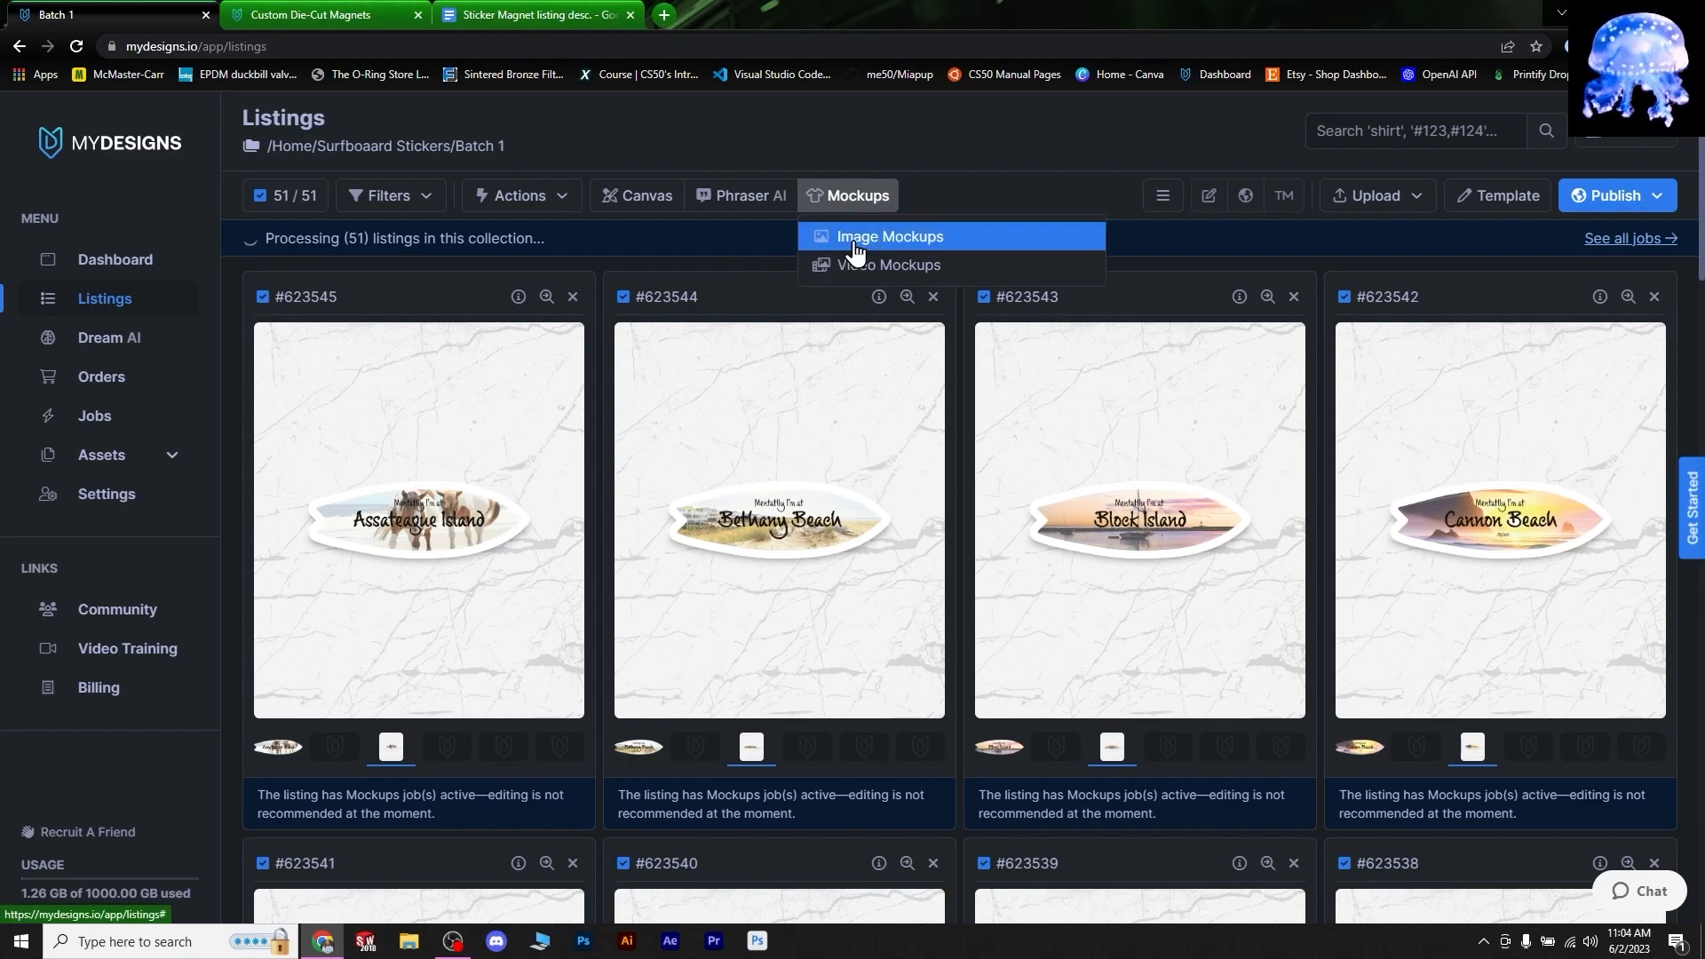
pyautogui.click(855, 240)
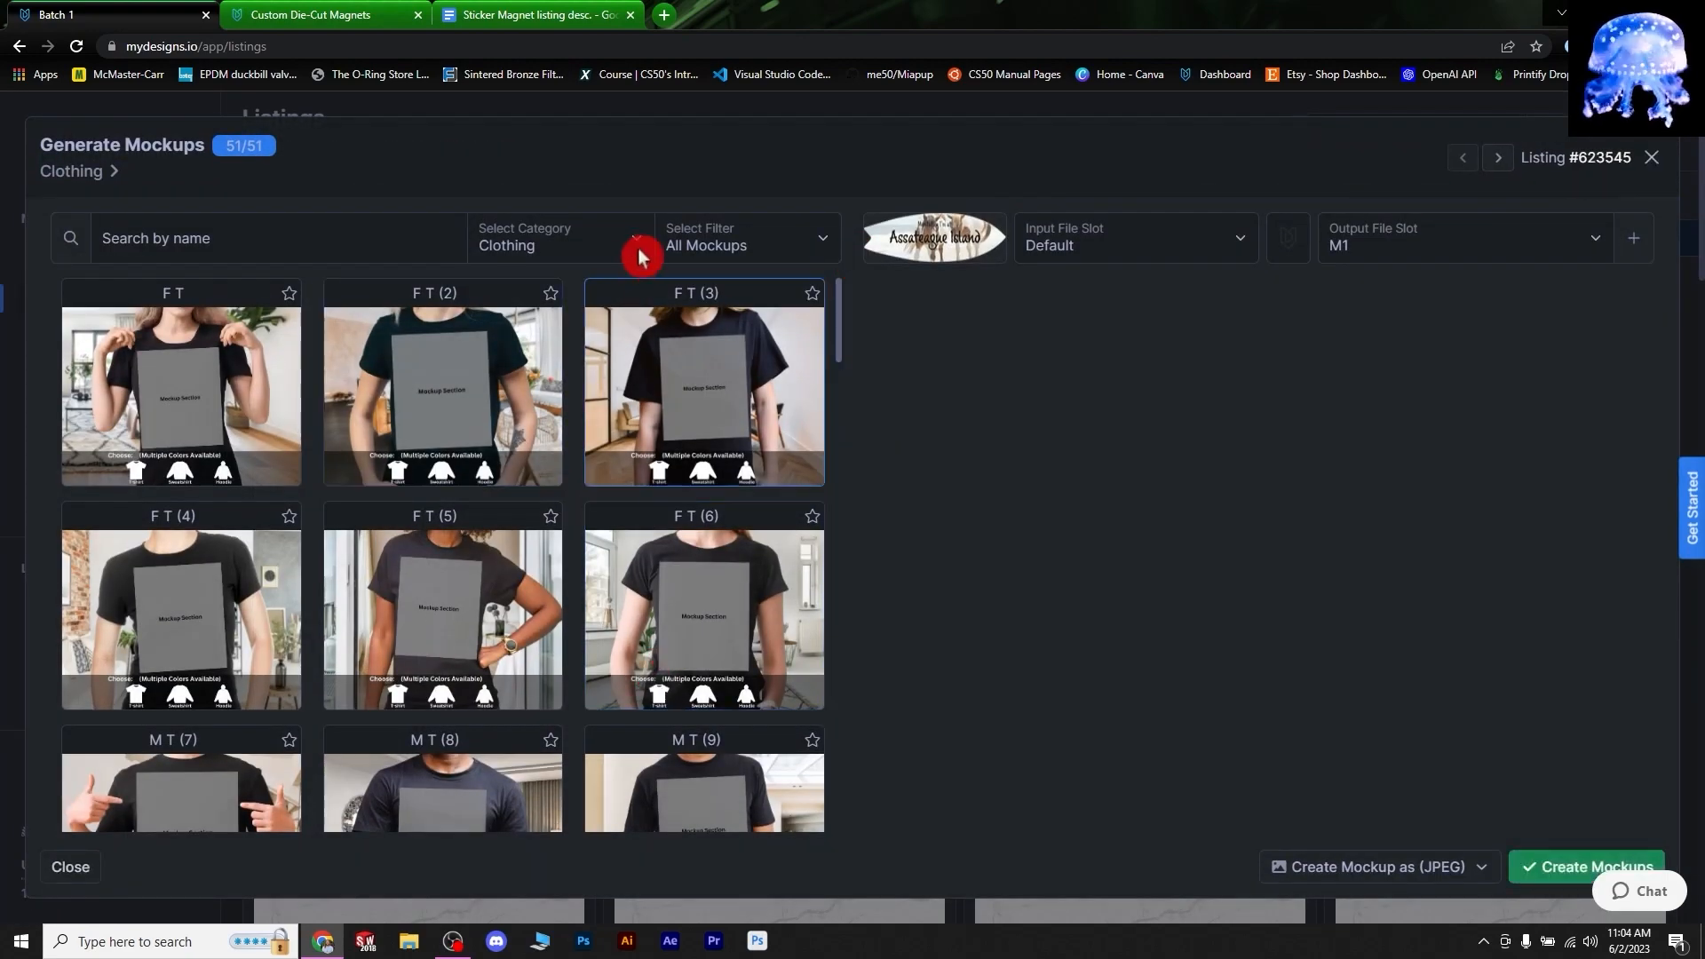
pyautogui.click(642, 242)
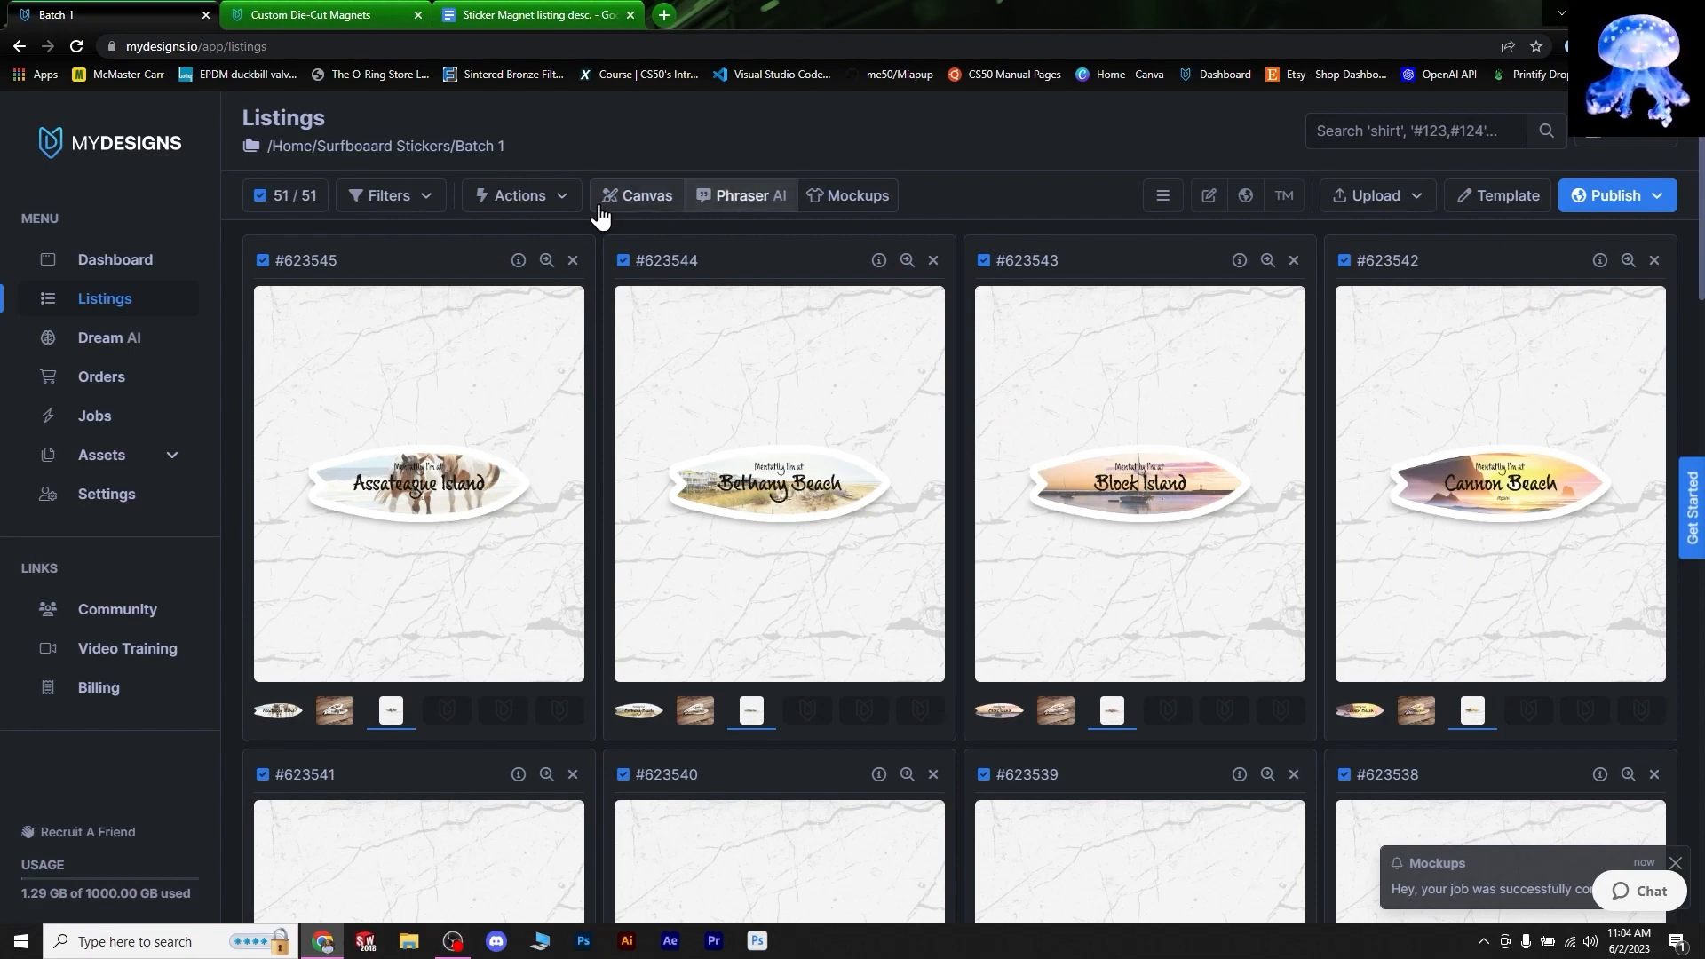
pyautogui.click(897, 484)
# - Open sticker image mockups and preview the 2×2 die-cut magnet sticker lifestyle mockup
pyautogui.click(849, 196)
pyautogui.click(859, 232)
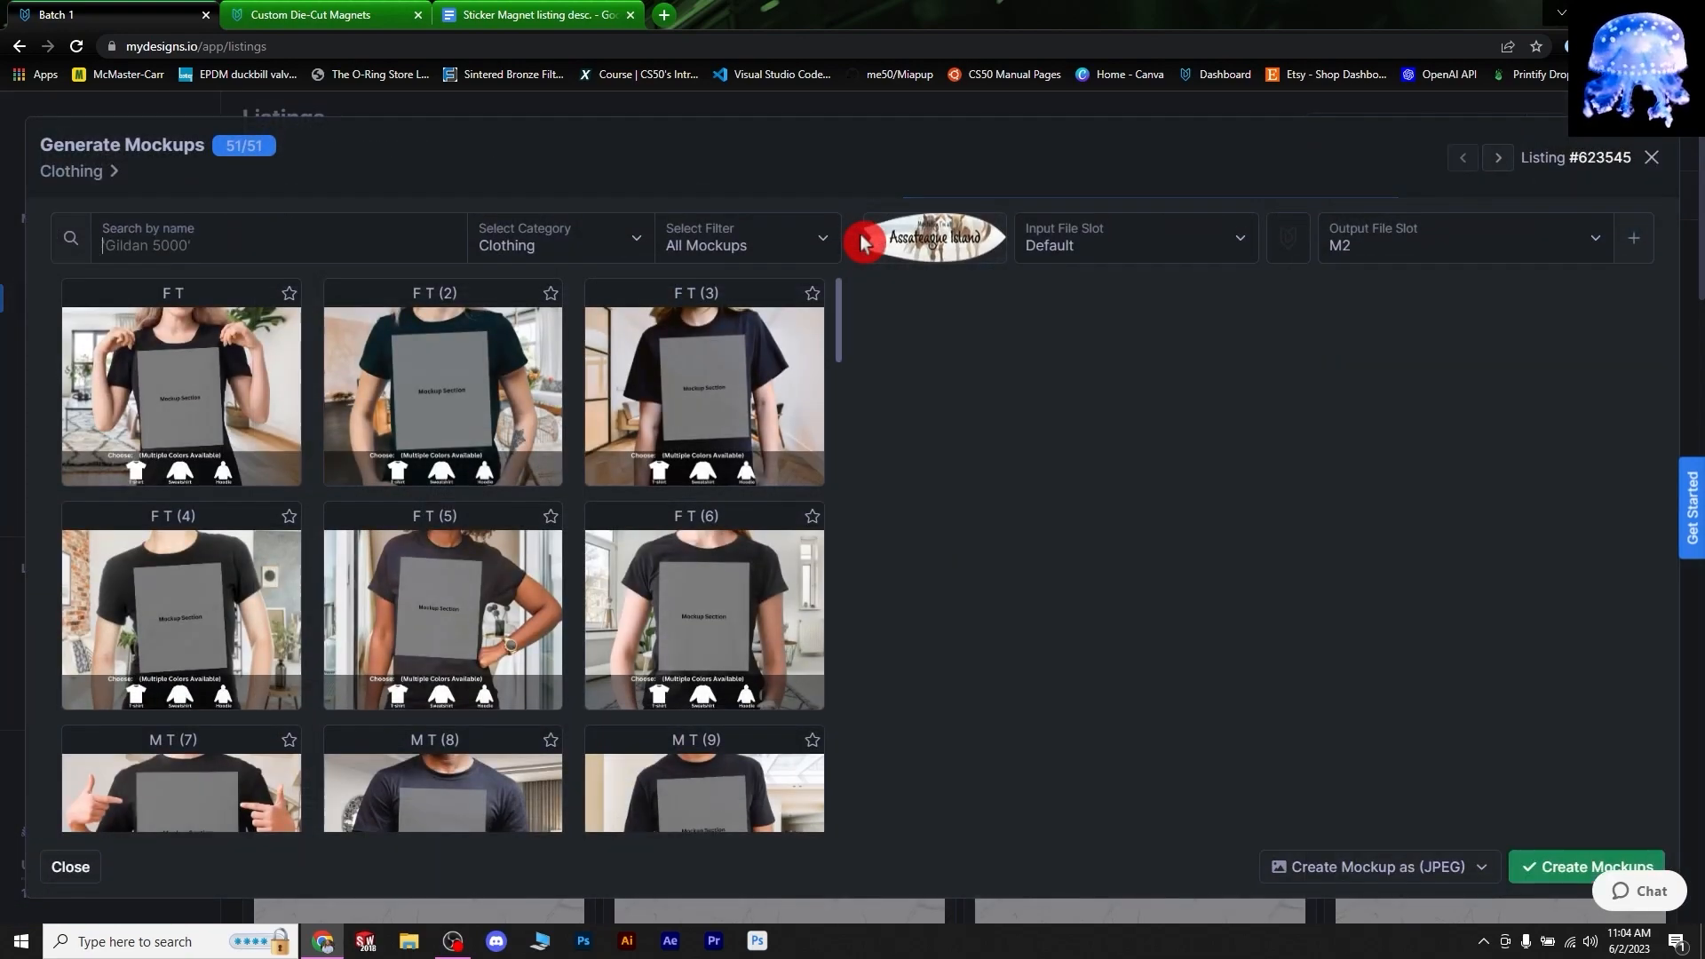
pyautogui.click(559, 240)
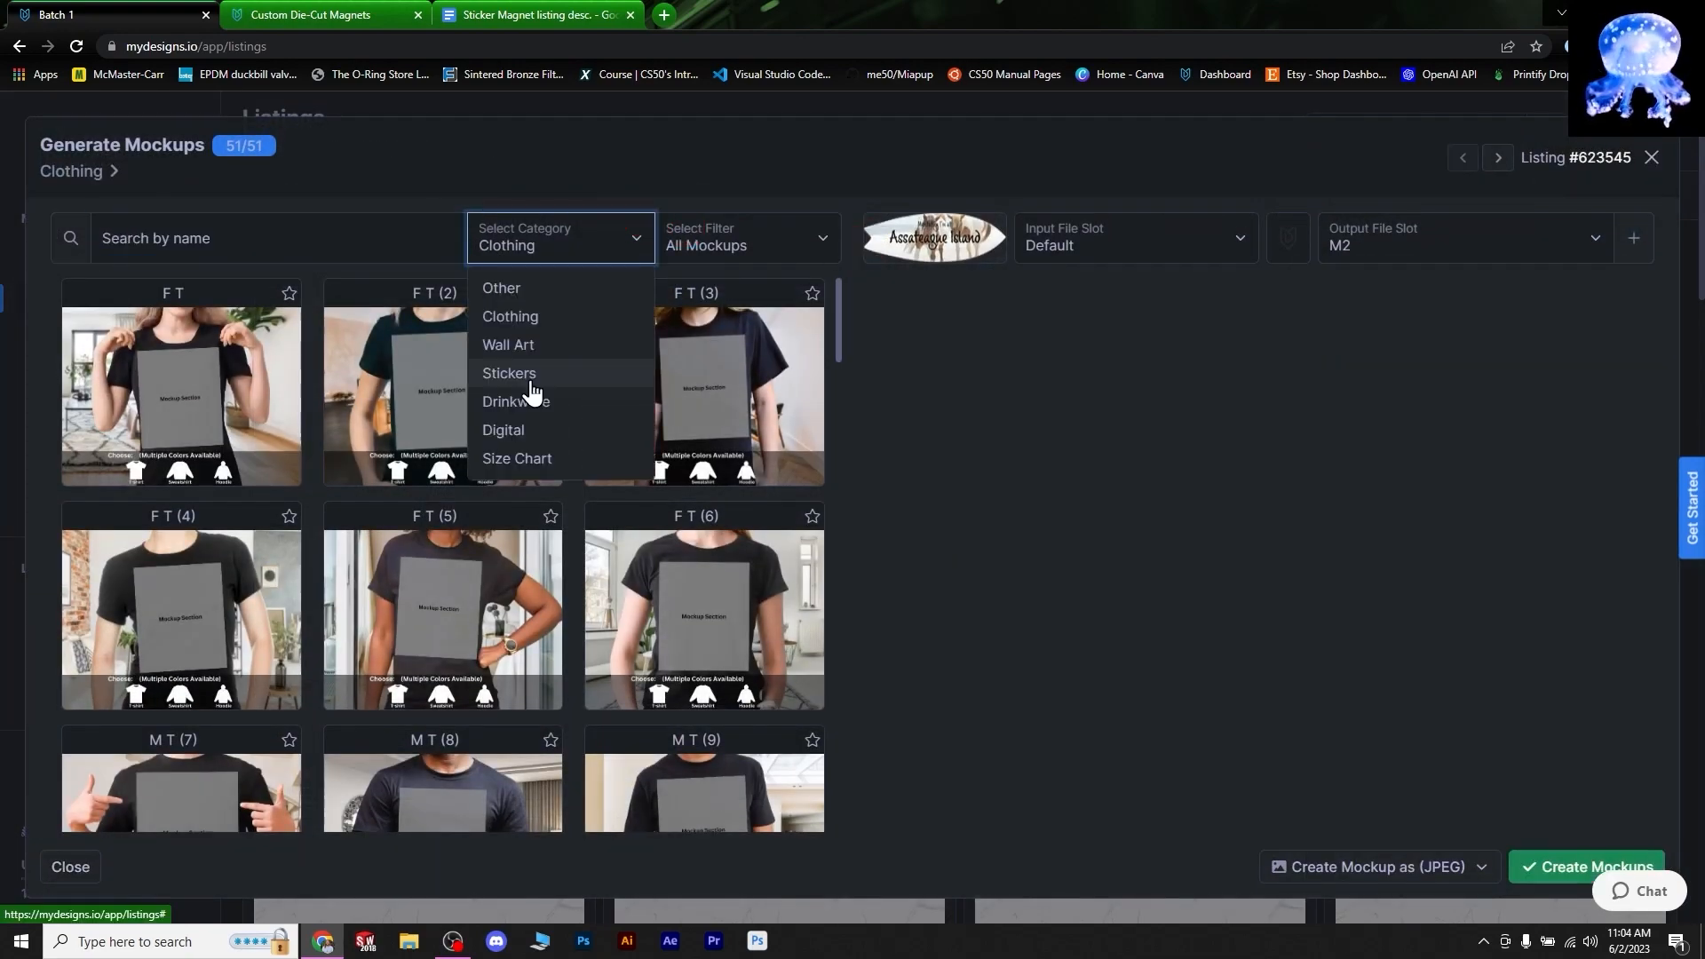
pyautogui.click(530, 380)
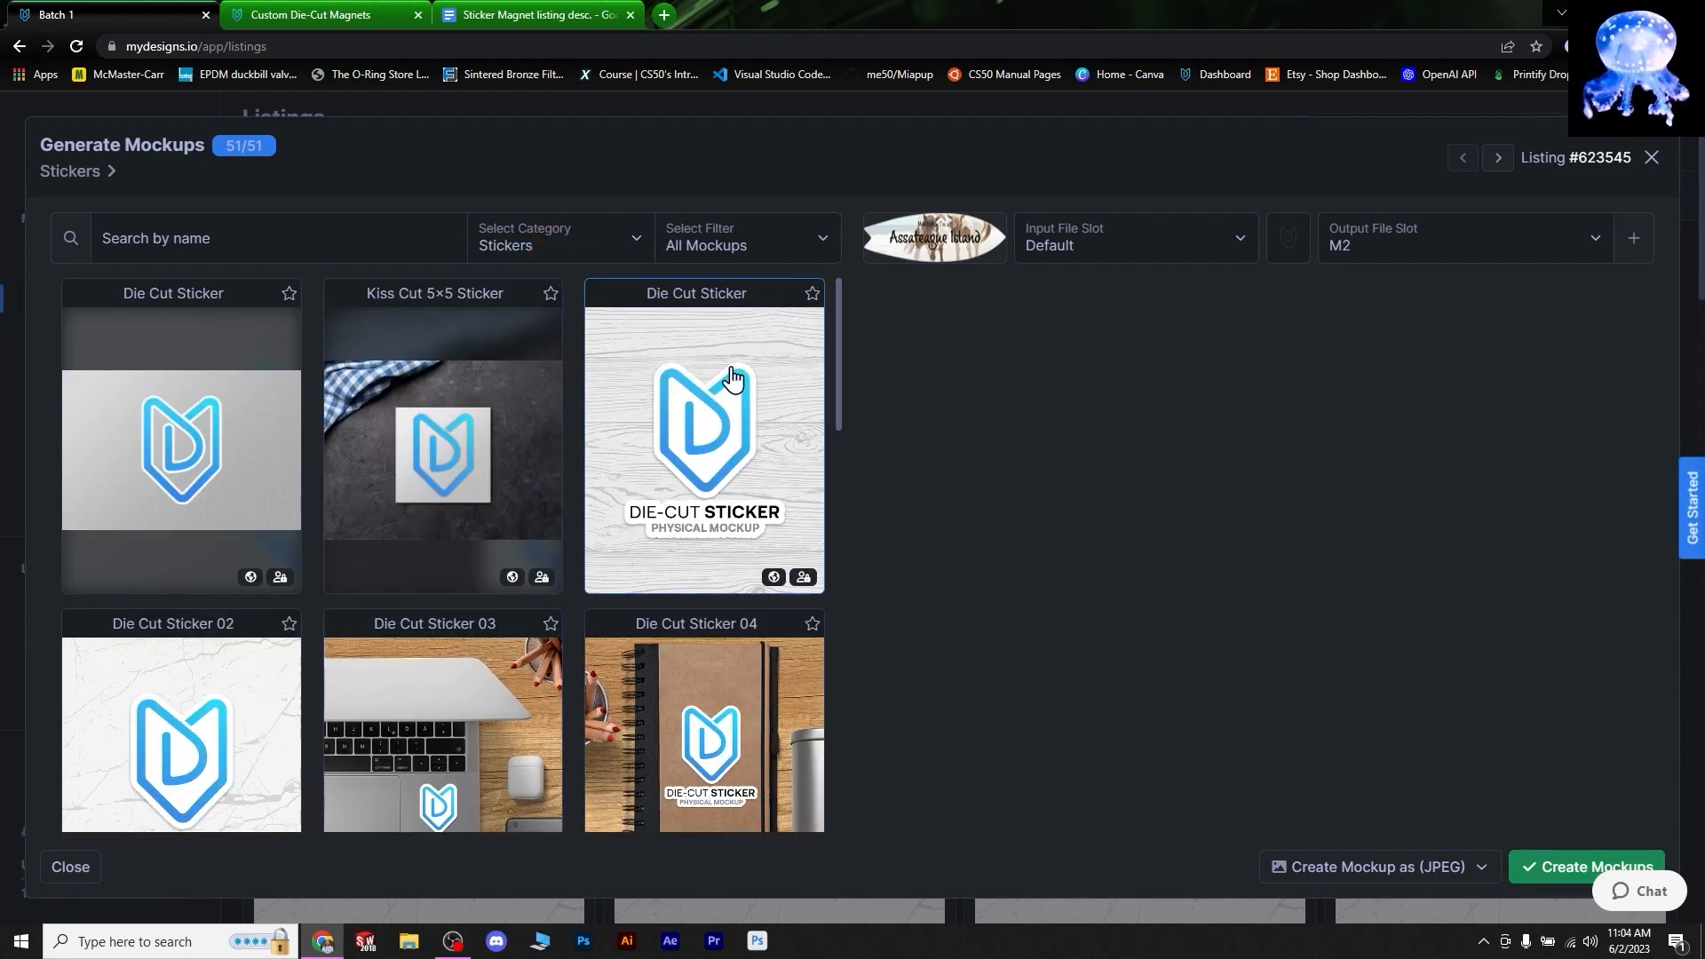
pyautogui.scroll(-3, 628, 590)
pyautogui.scroll(-7, 578, 587)
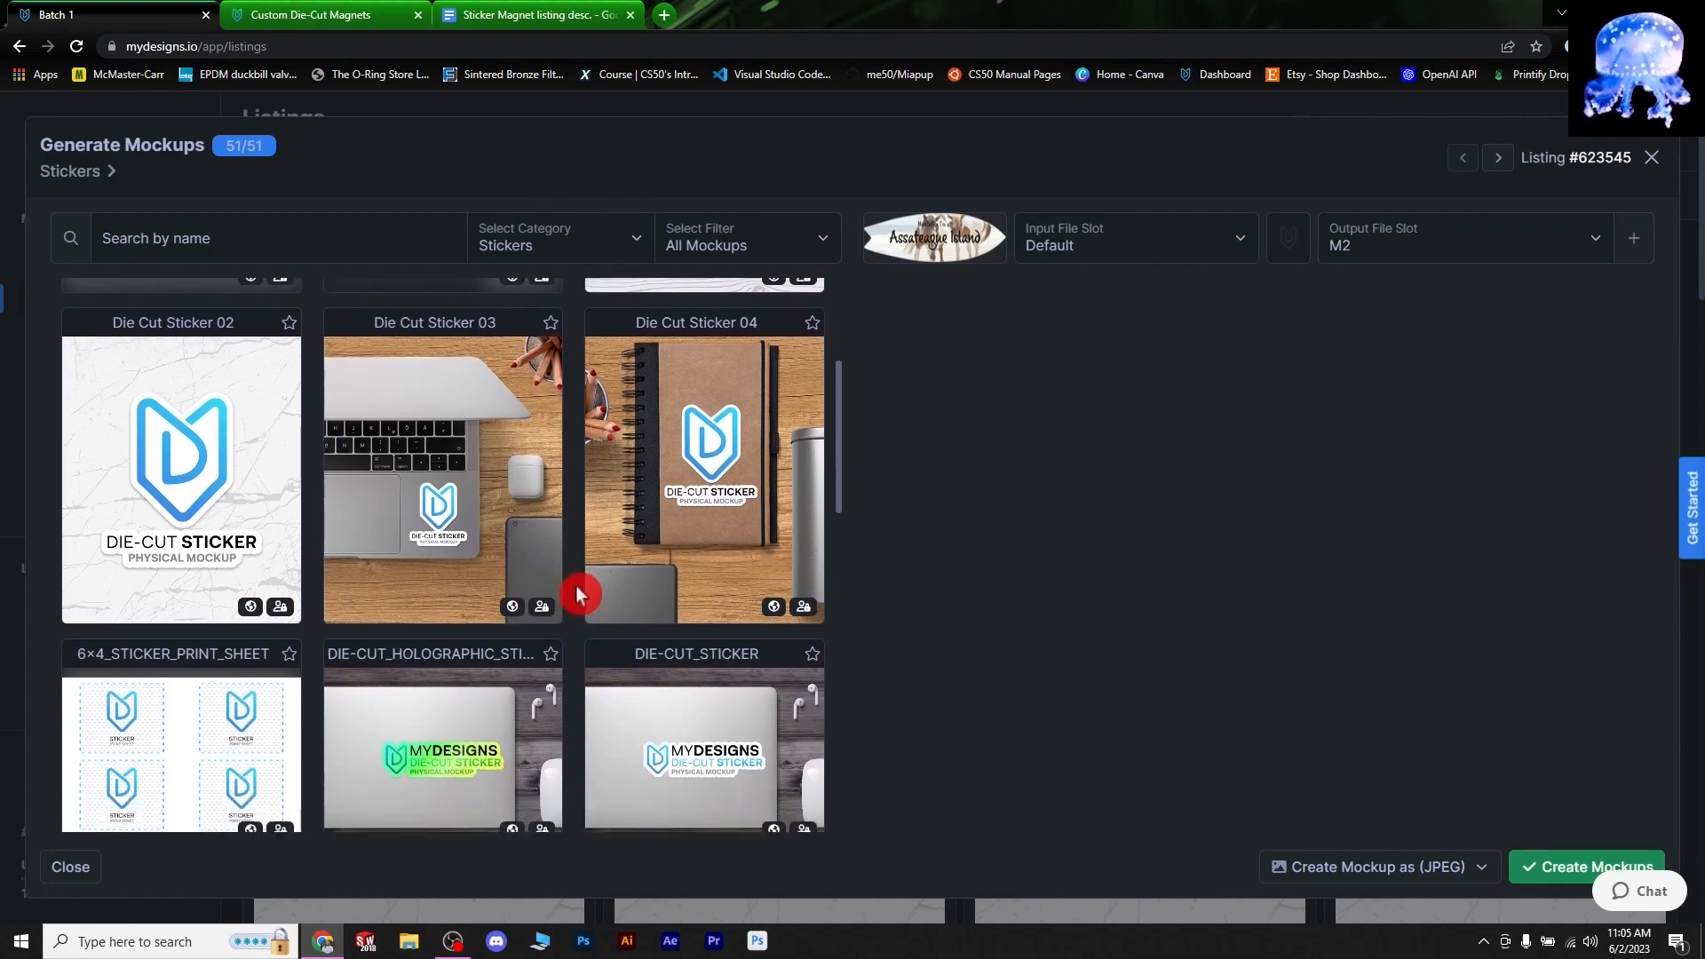
pyautogui.scroll(-5, 387, 572)
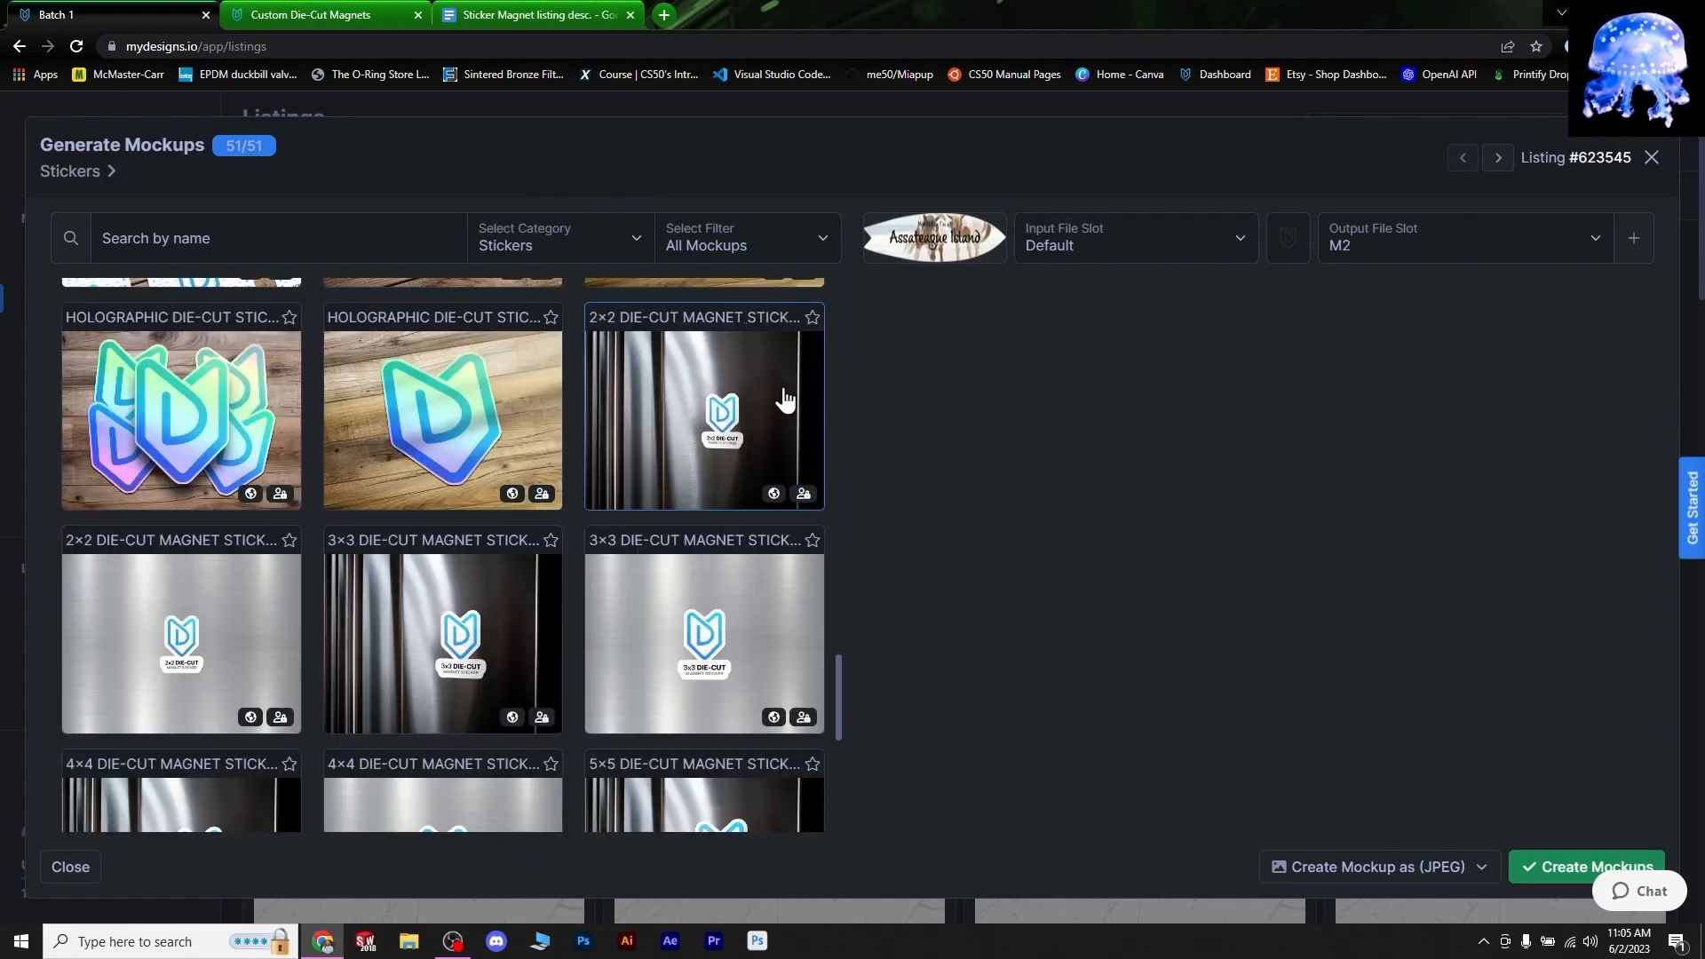
pyautogui.click(822, 418)
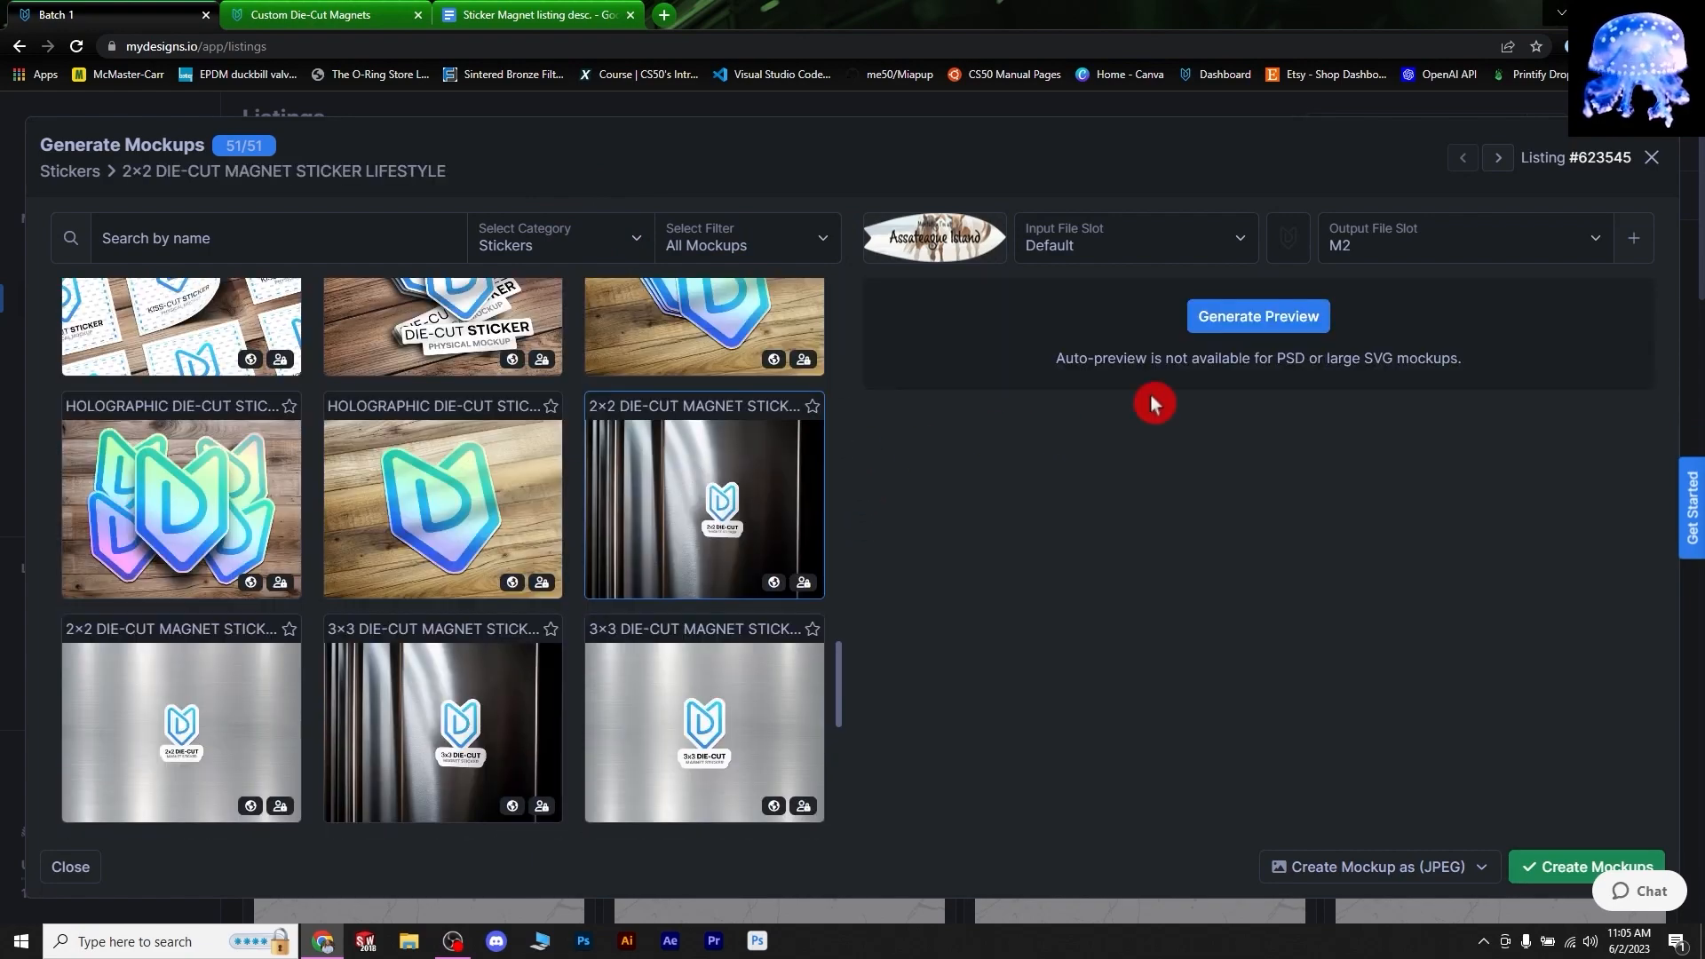
pyautogui.click(1300, 320)
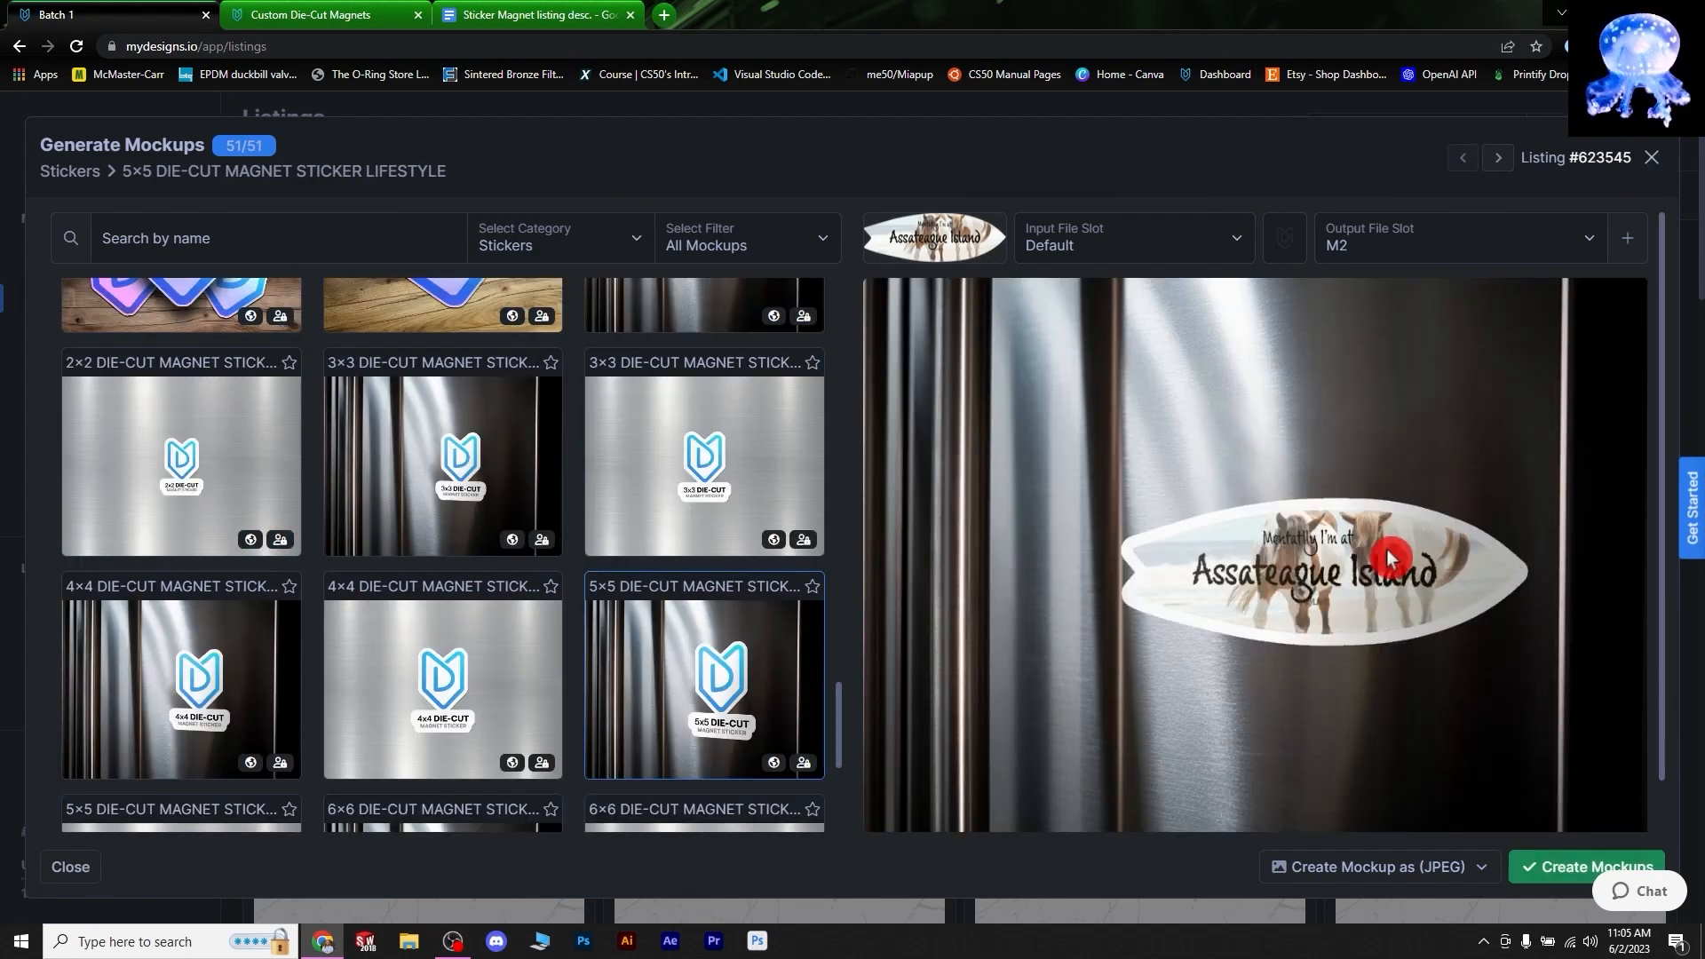
# - Preview the 6×6 die-cut magnet sticker mockup and generate it for all listings
pyautogui.scroll(-1, 1387, 551)
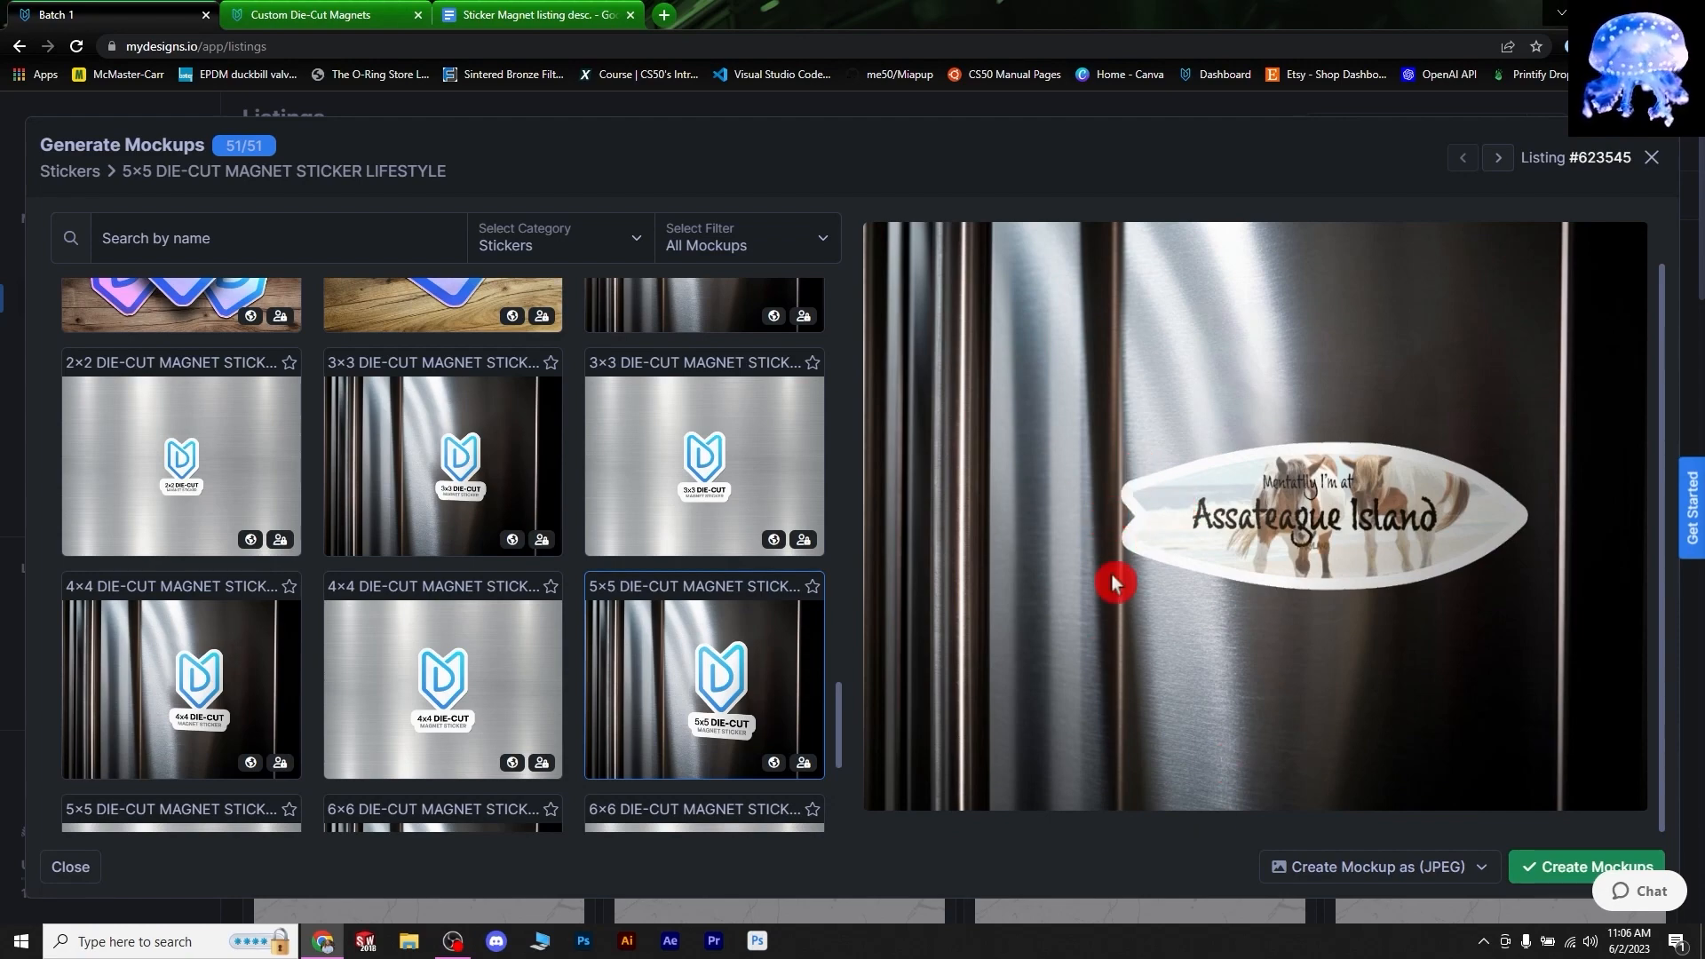
pyautogui.scroll(-4, 694, 487)
pyautogui.click(695, 487)
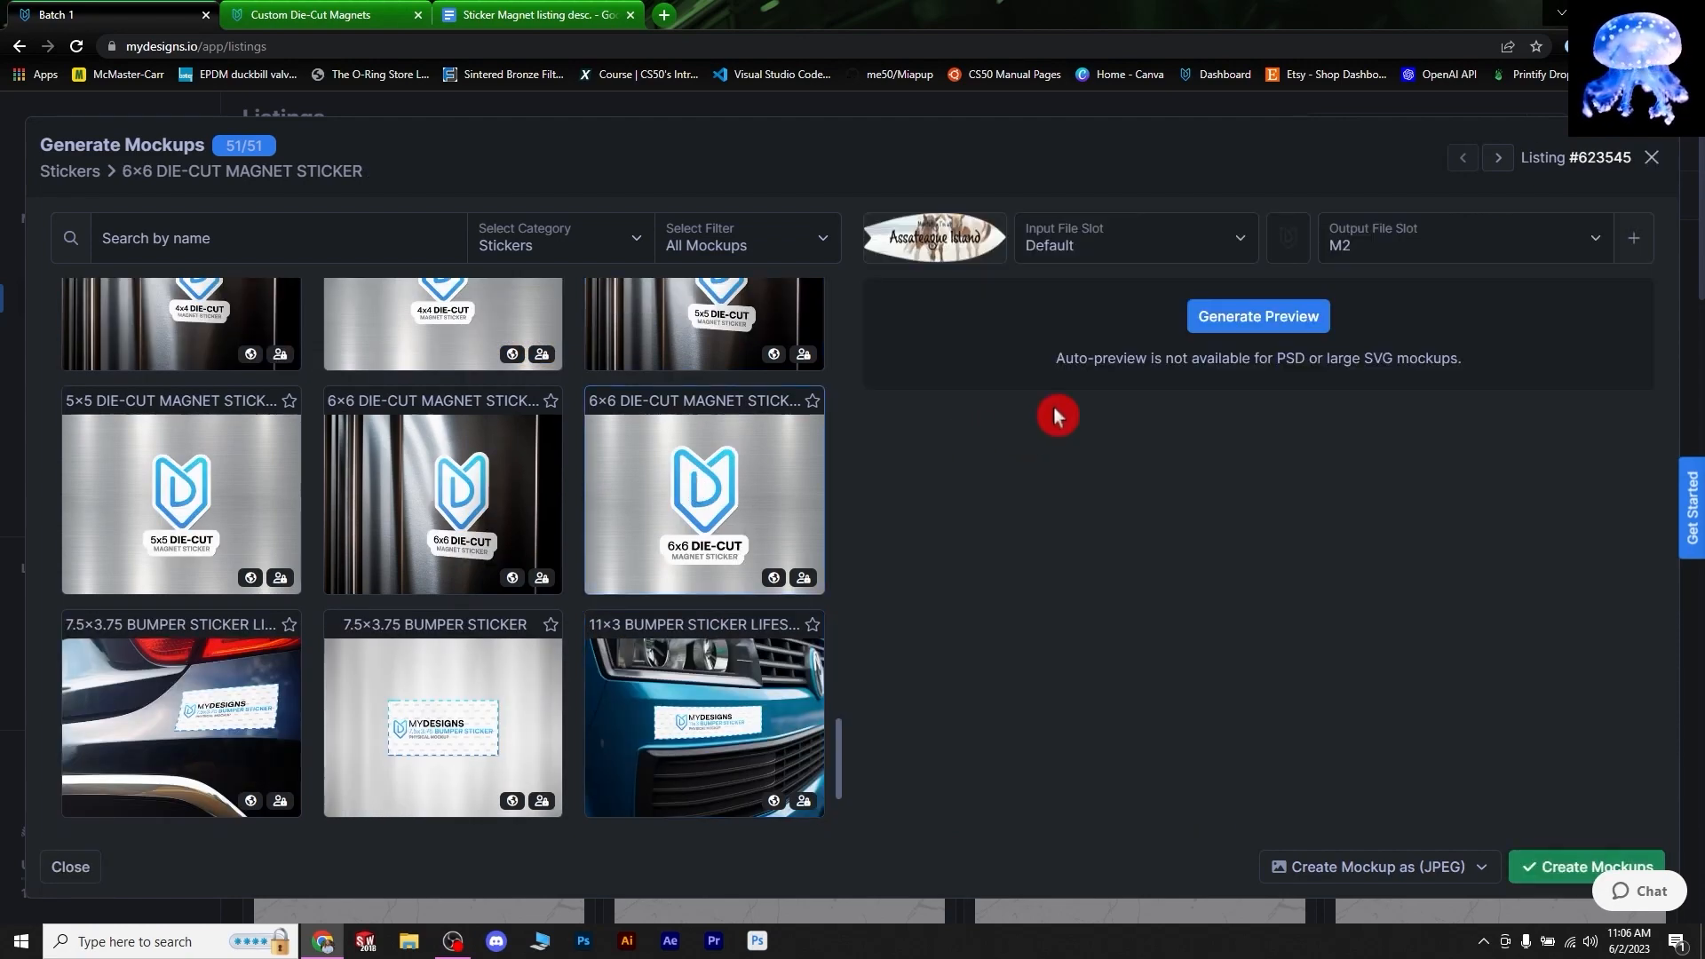
pyautogui.click(1271, 325)
pyautogui.click(1554, 871)
pyautogui.scroll(-5, 329, 586)
pyautogui.scroll(-5, 373, 578)
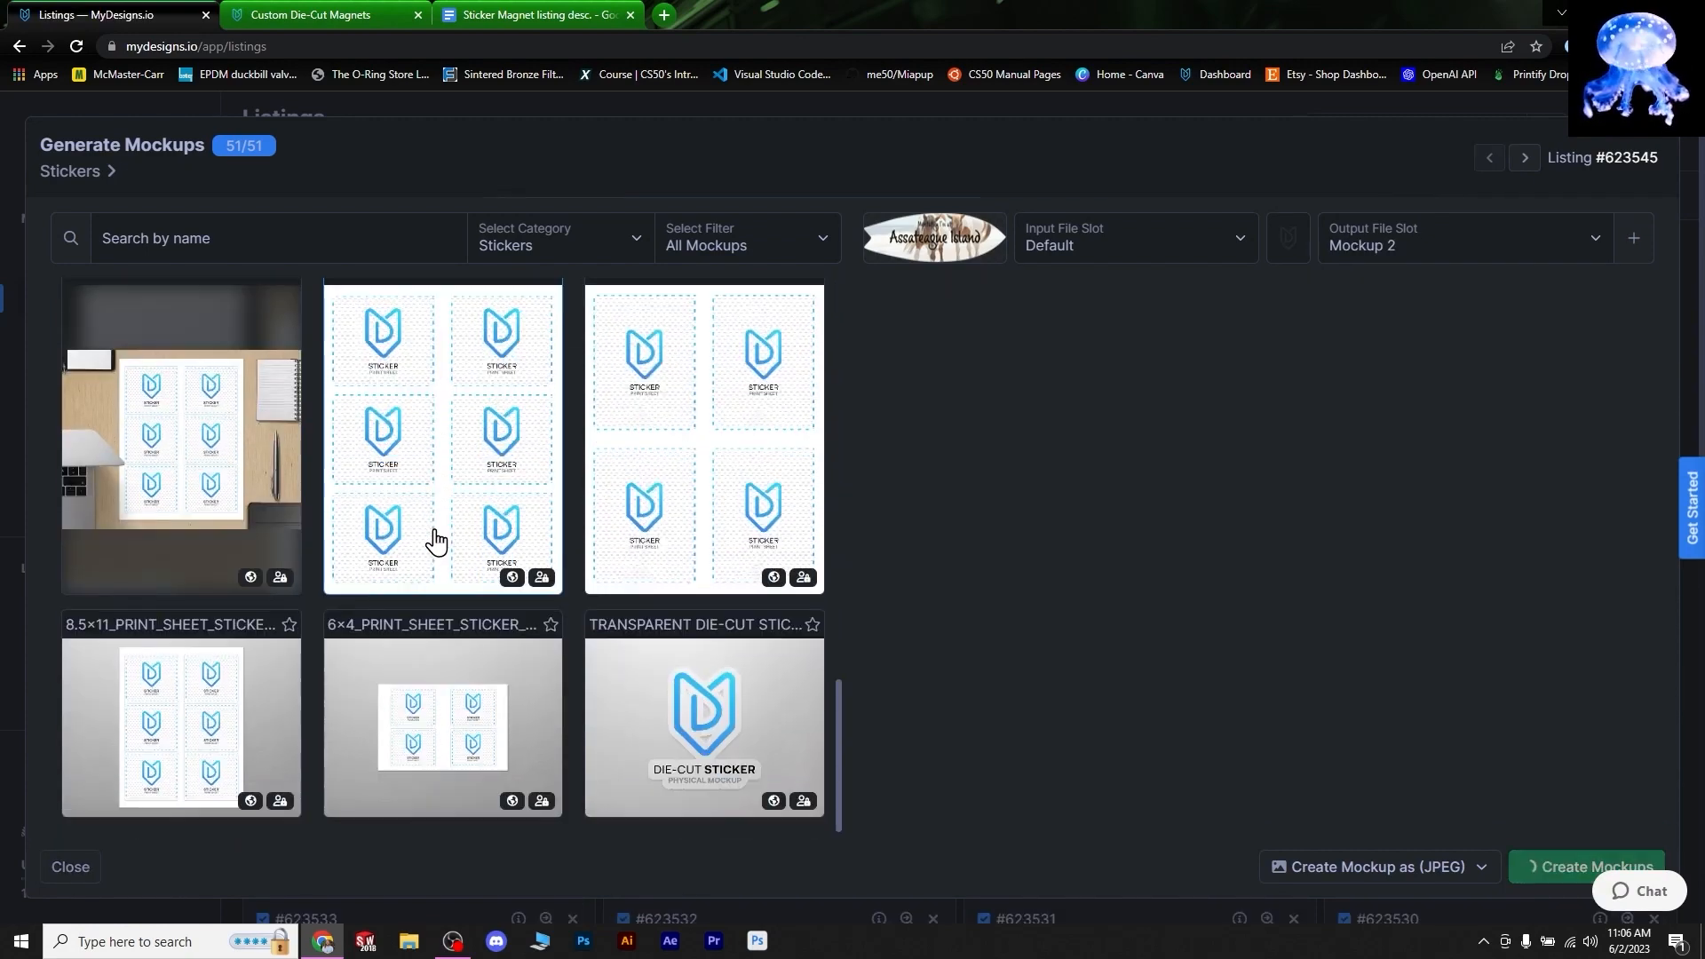
pyautogui.scroll(-5, 390, 524)
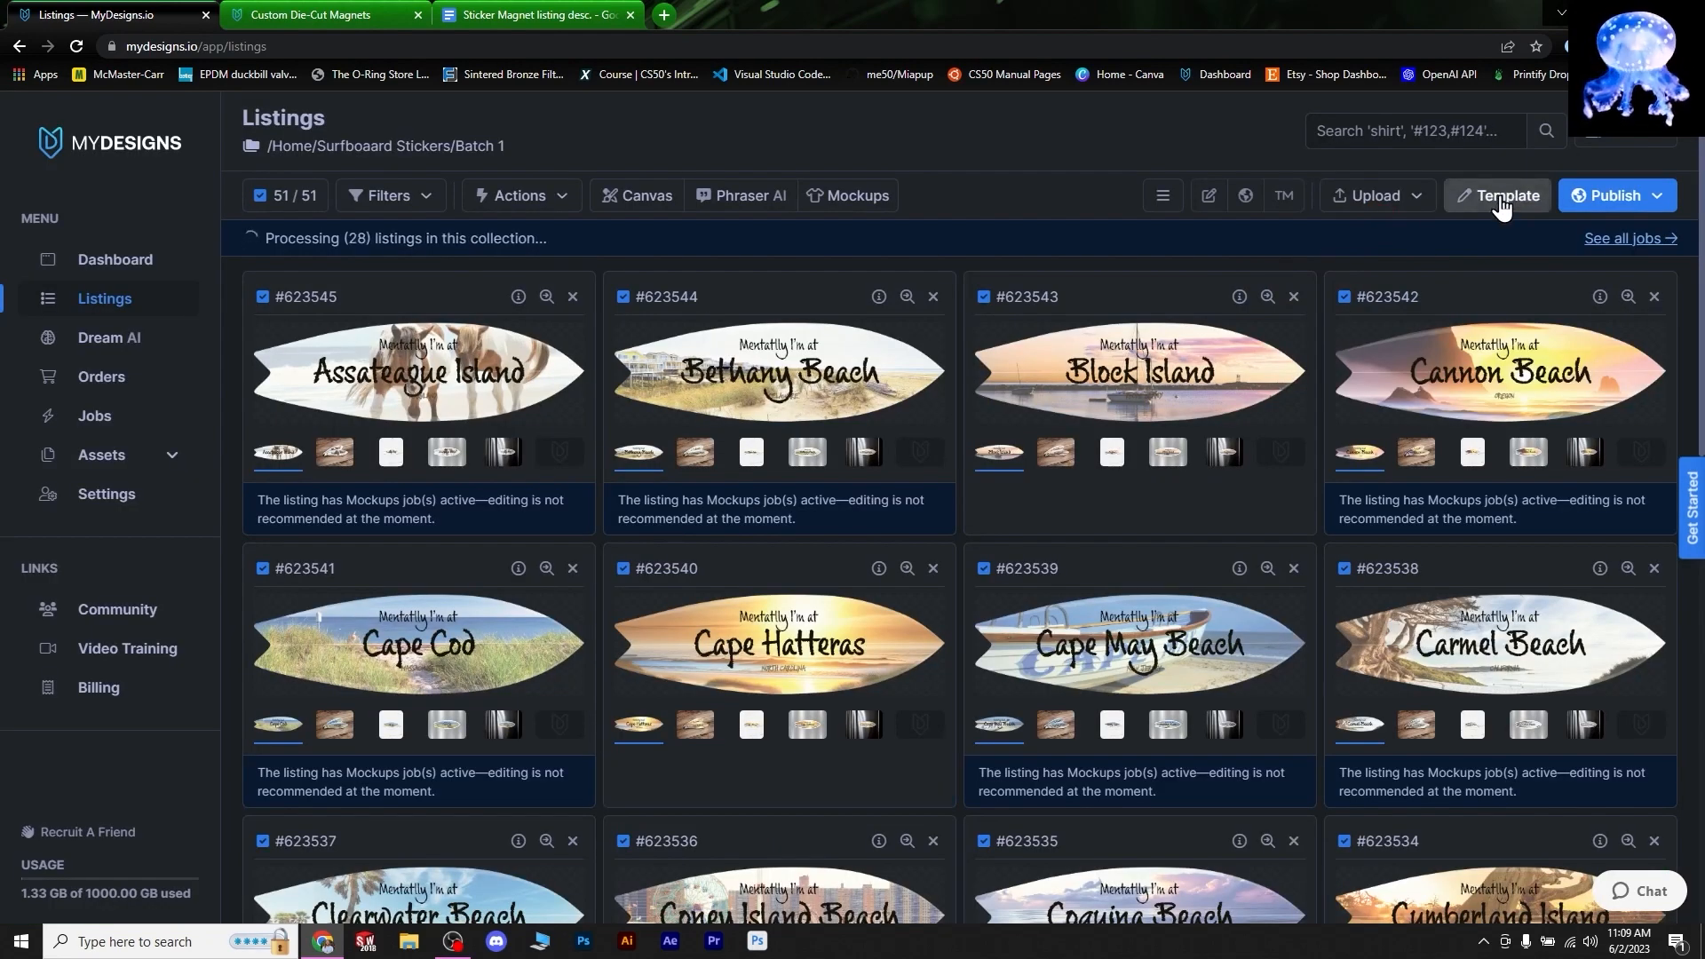
# - Add a 'Video Mockup' file slot beside Default and save to the template only
pyautogui.click(1501, 200)
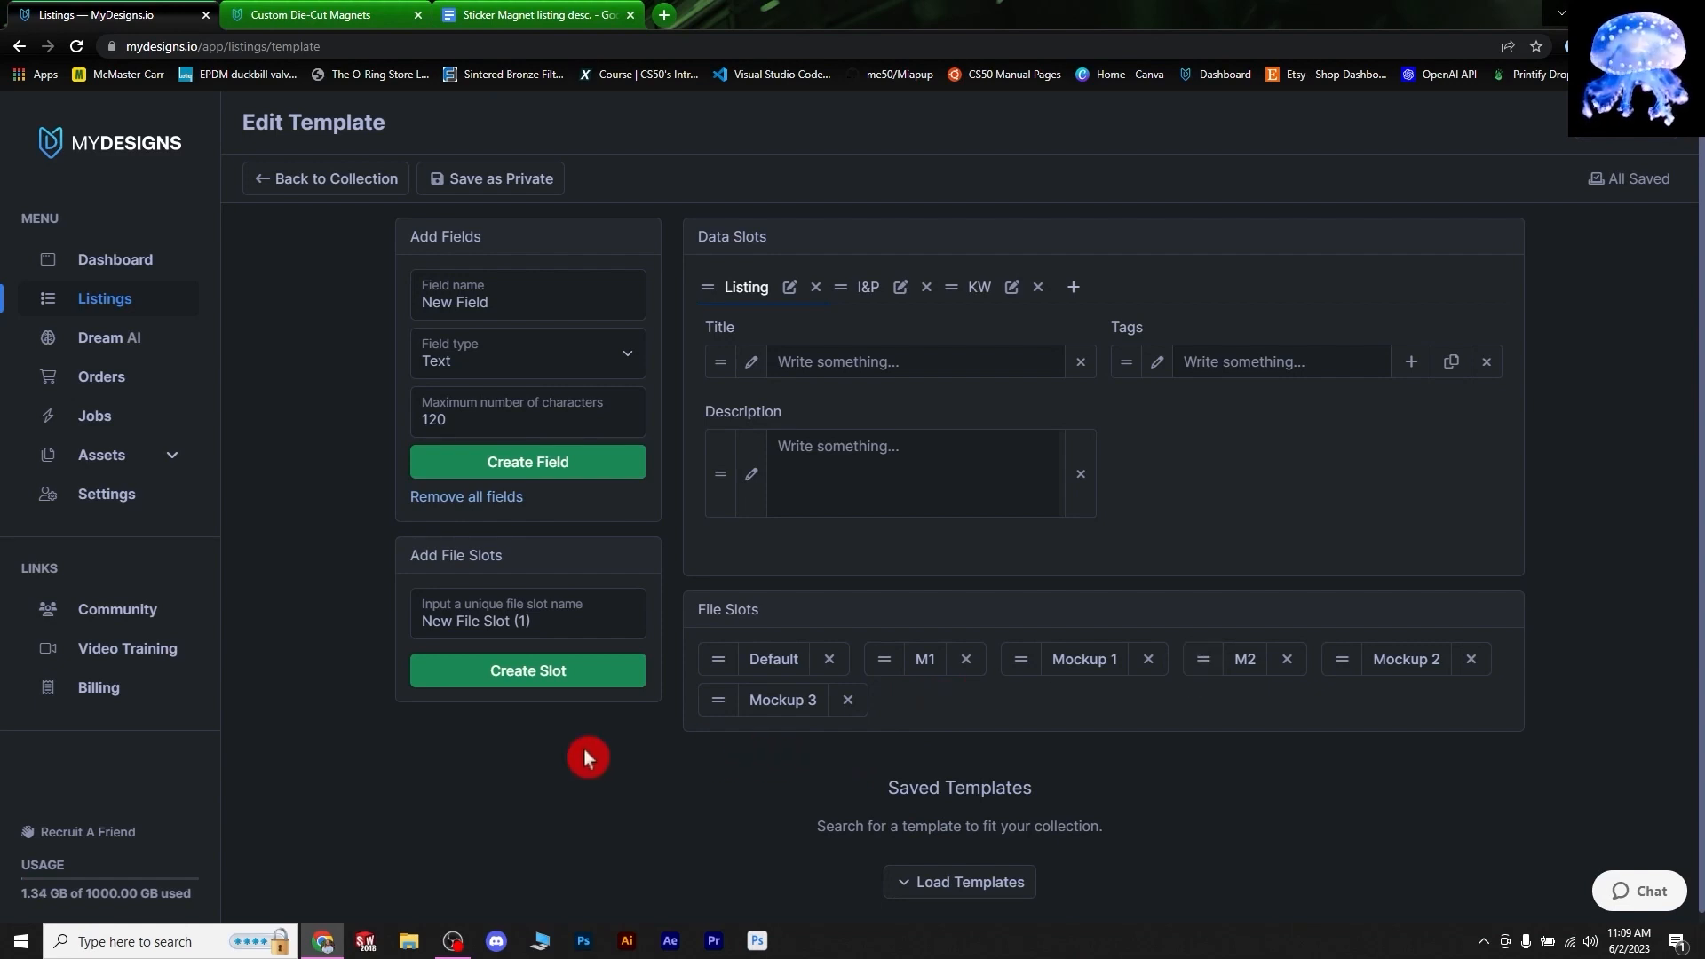
pyautogui.moveTo(556, 613); pyautogui.dragTo(358, 611)
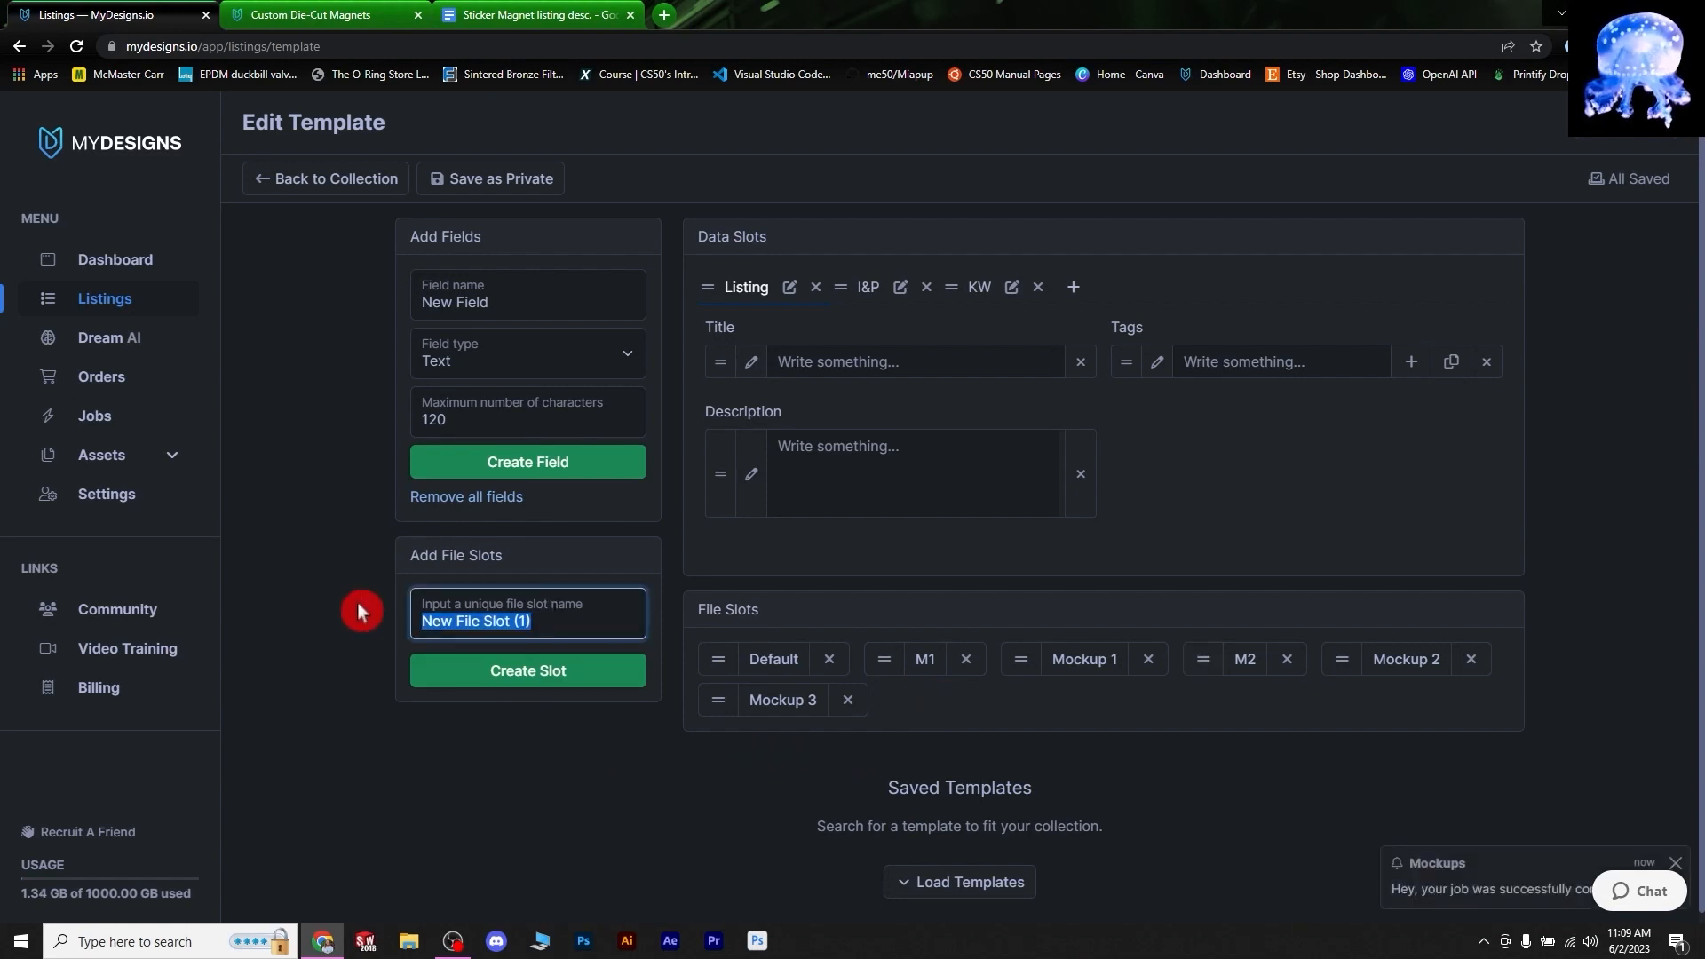
pyautogui.write('Video Mockup')
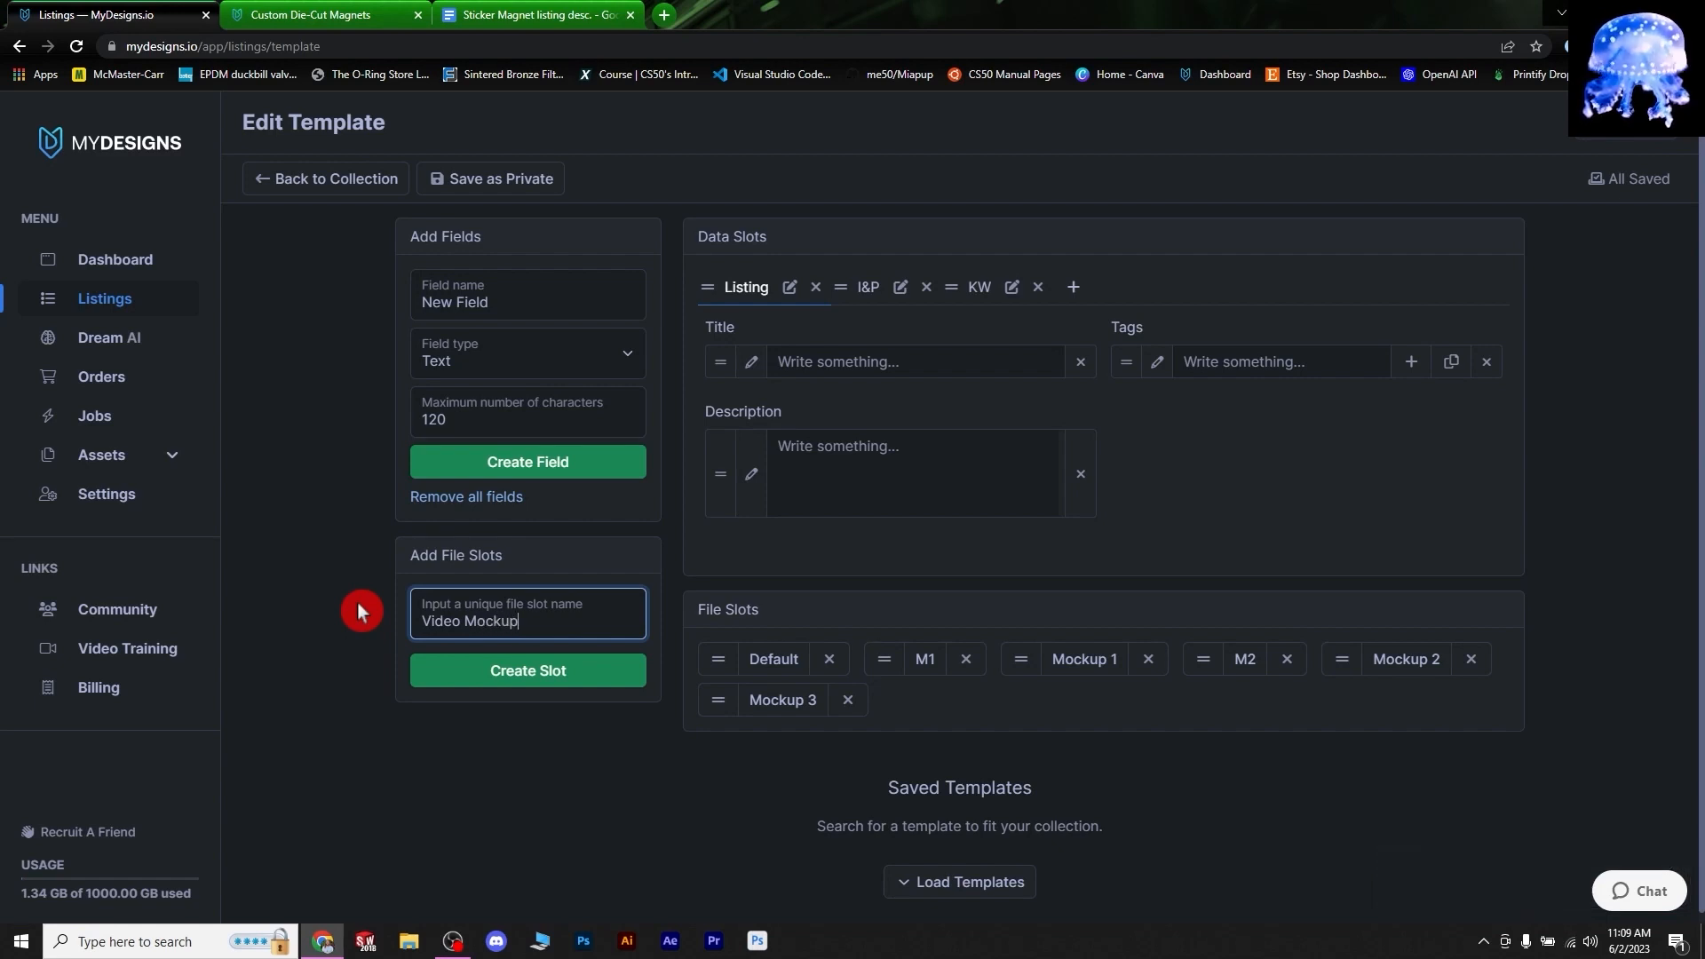
pyautogui.click(538, 695)
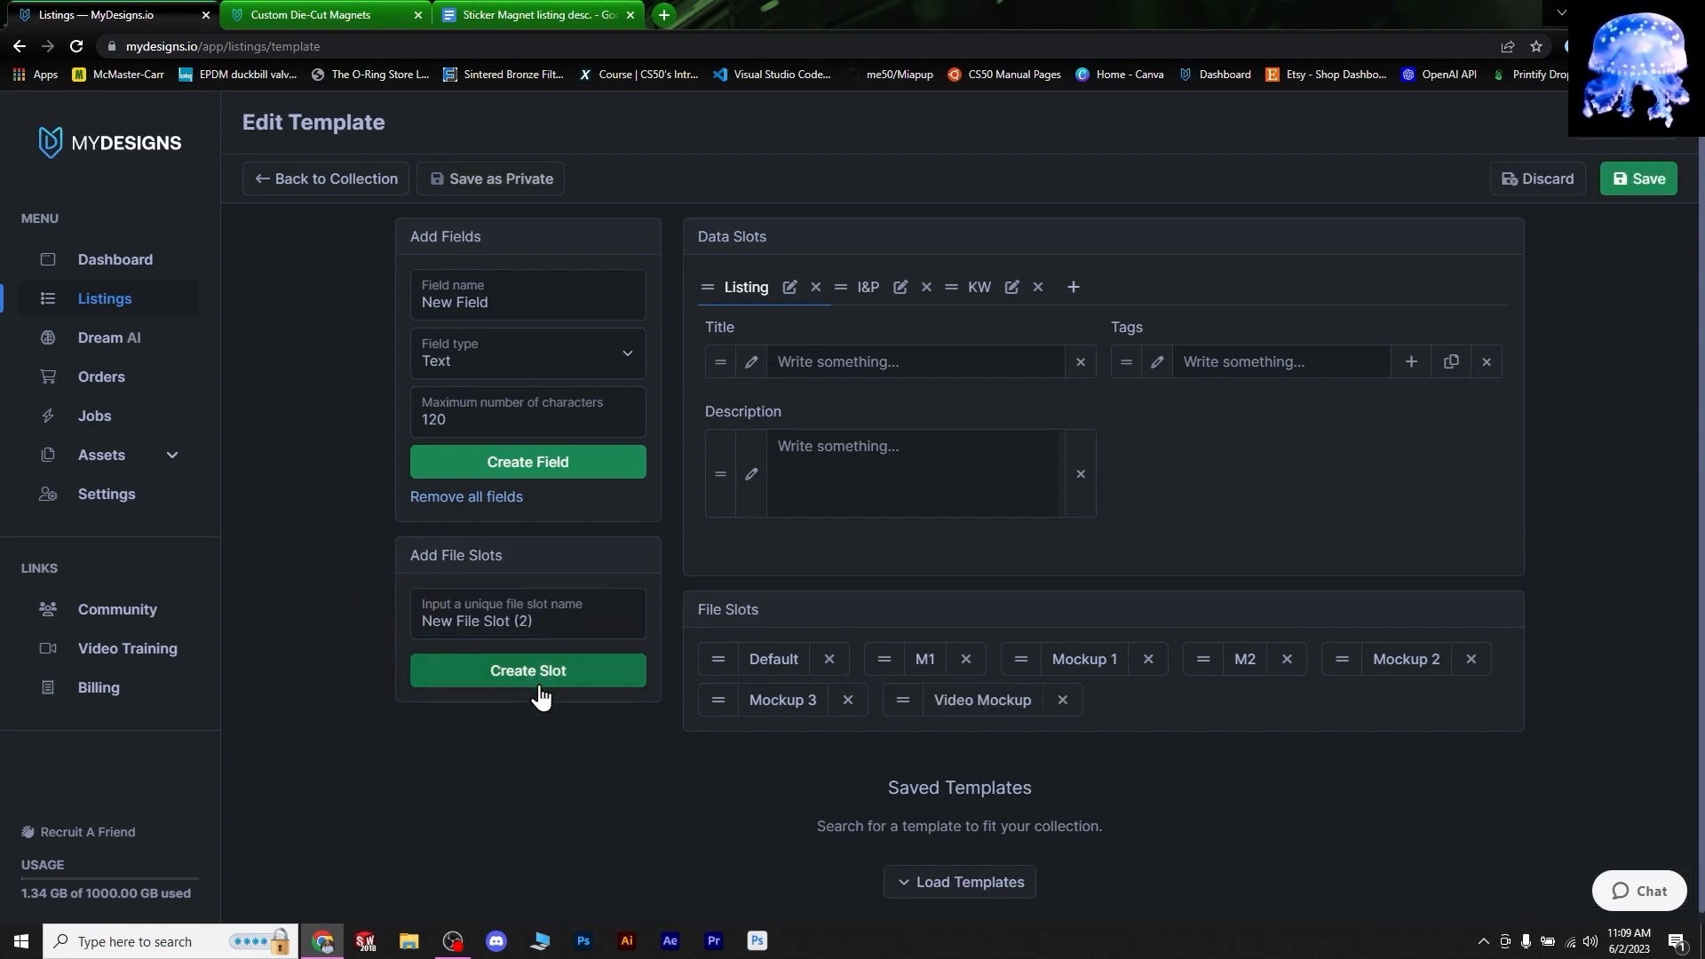
pyautogui.moveTo(1013, 711); pyautogui.dragTo(916, 661)
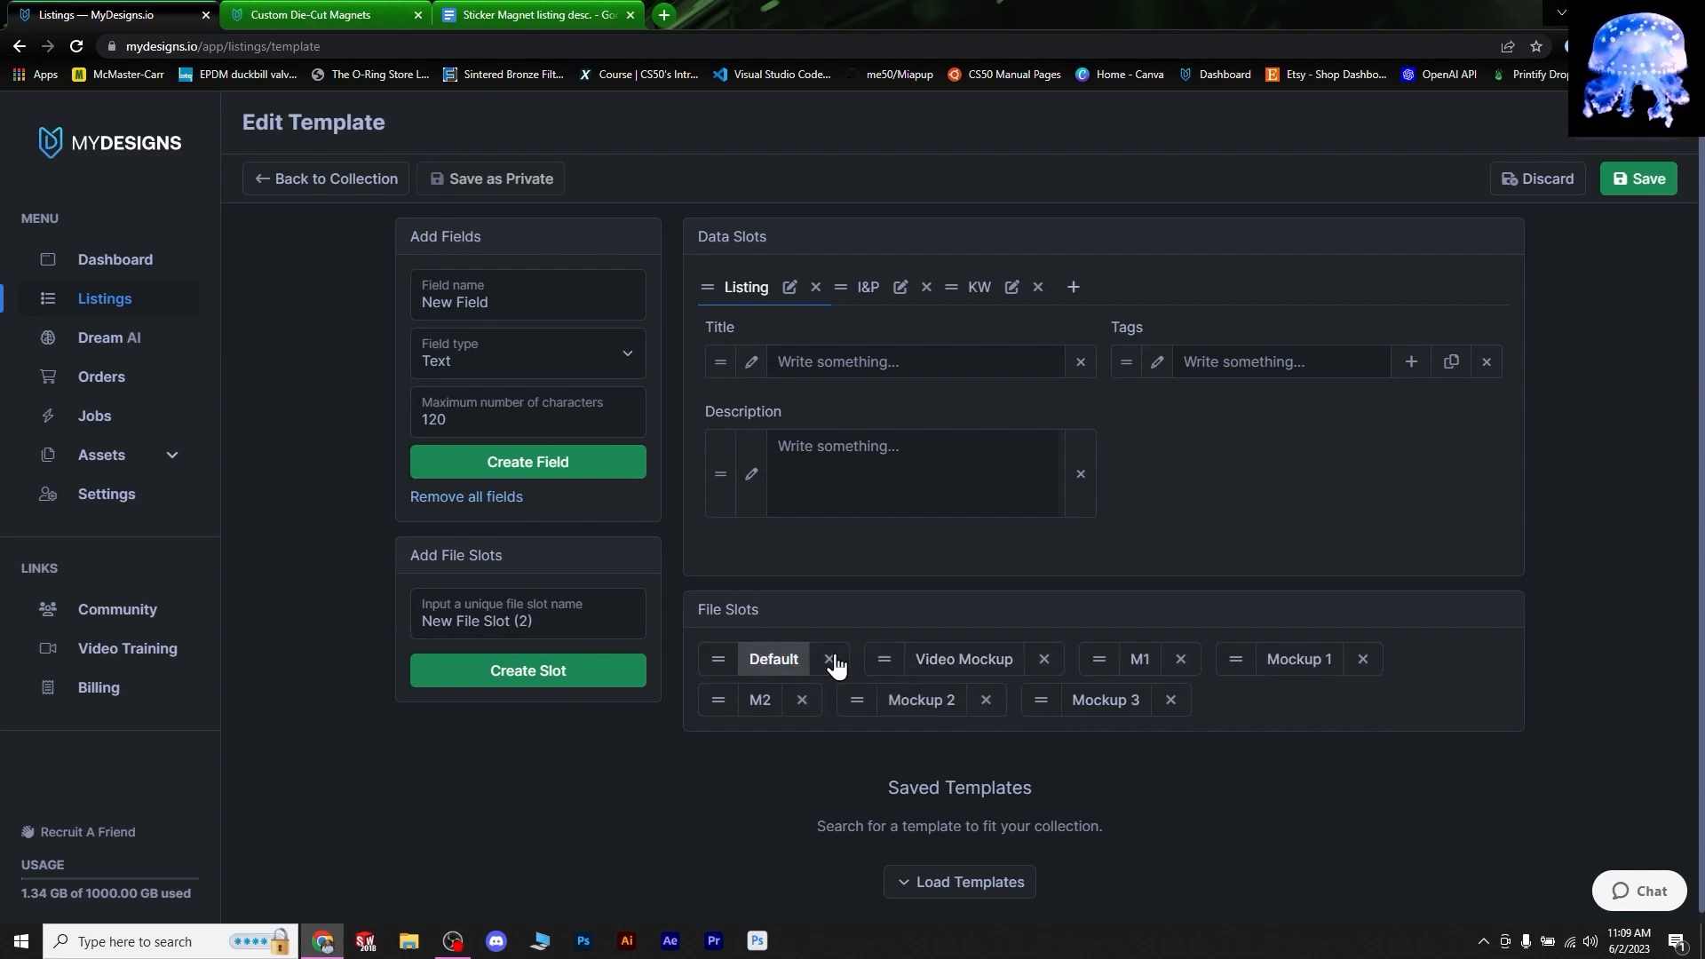
pyautogui.click(1643, 180)
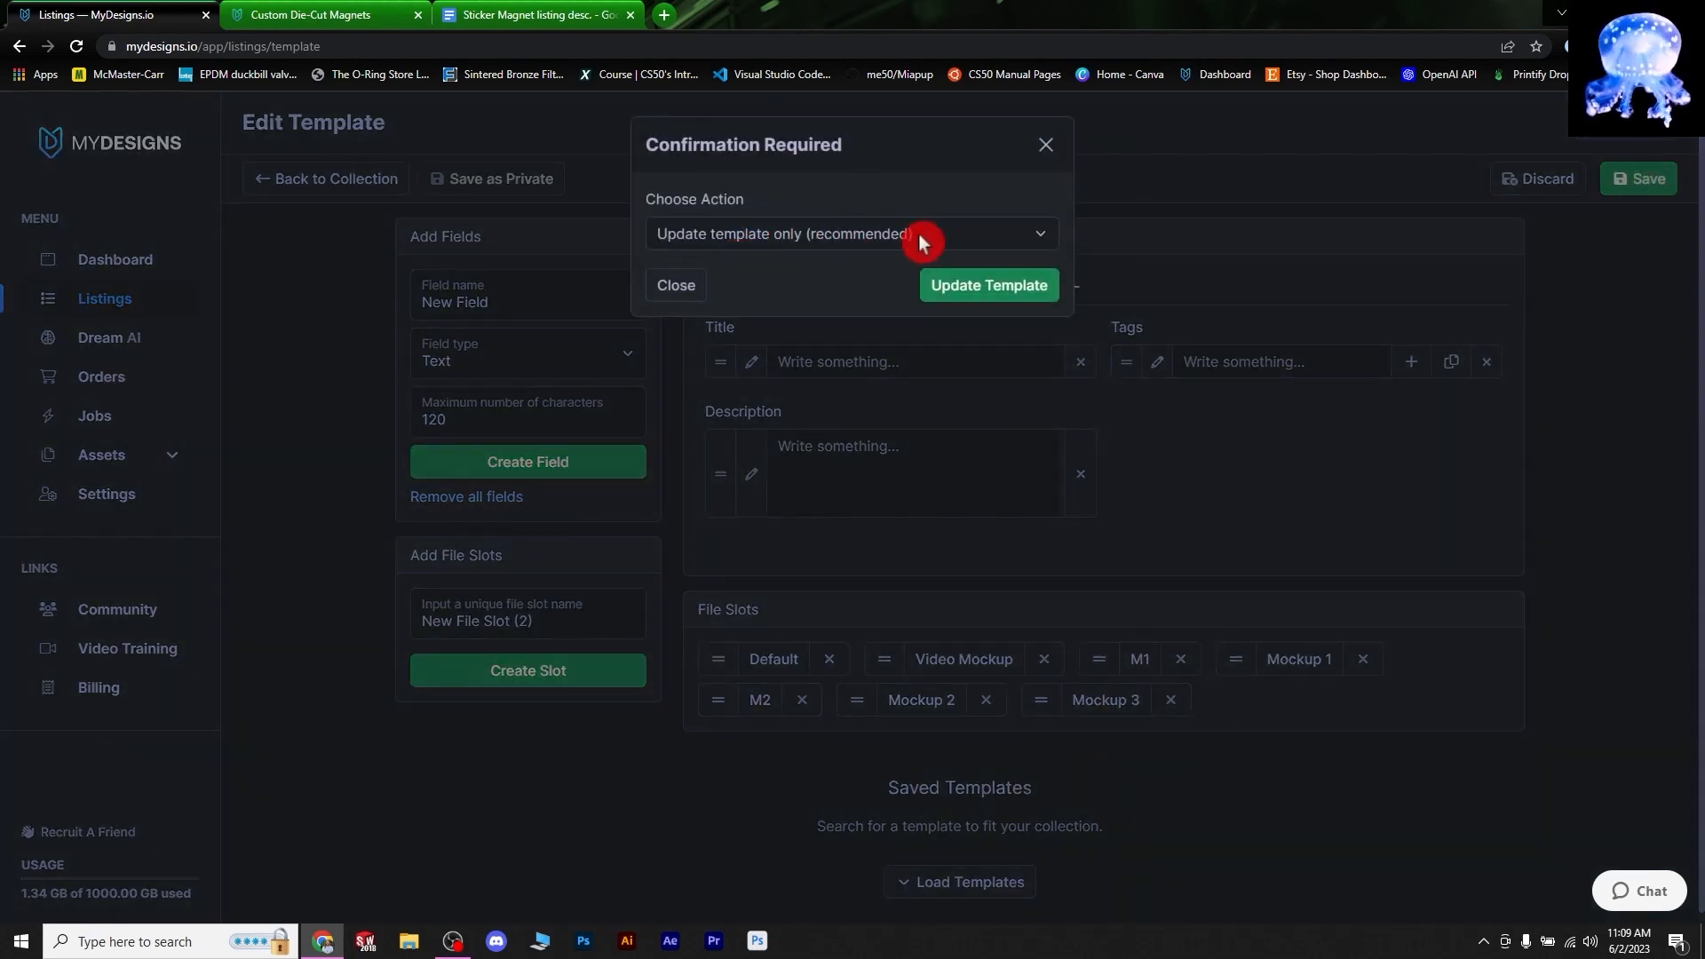
pyautogui.click(996, 289)
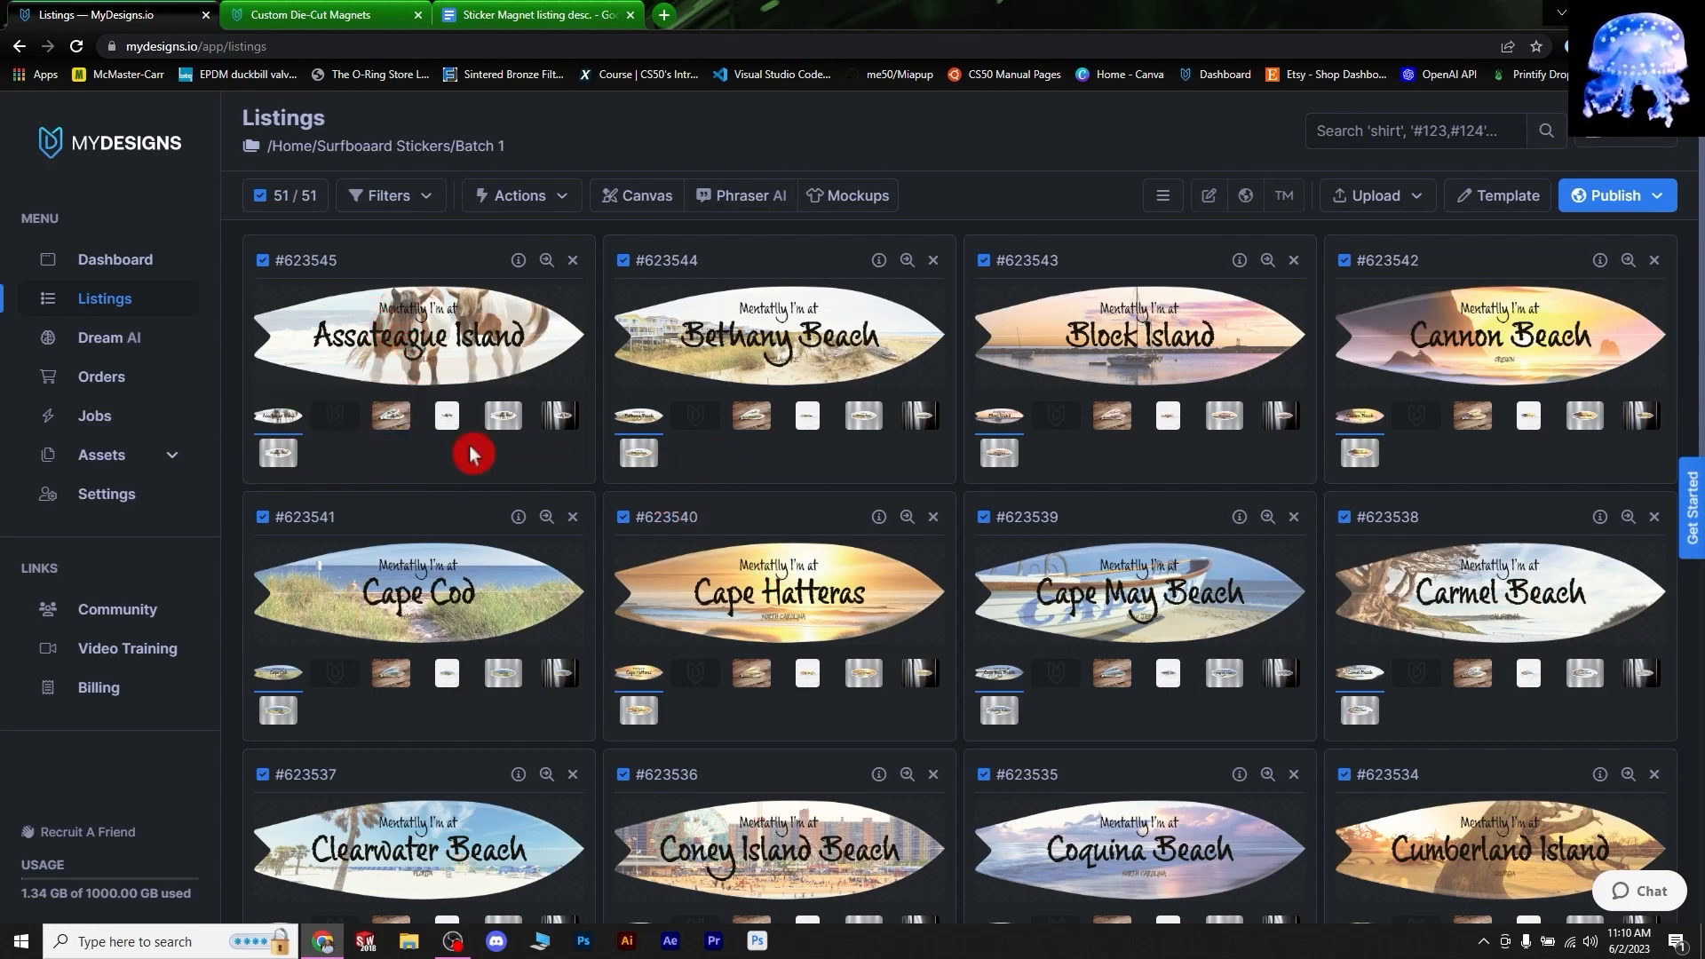
# - Preview Assateague Island's wood, white, fridge and brushed-metal mockup images in turn
pyautogui.click(391, 416)
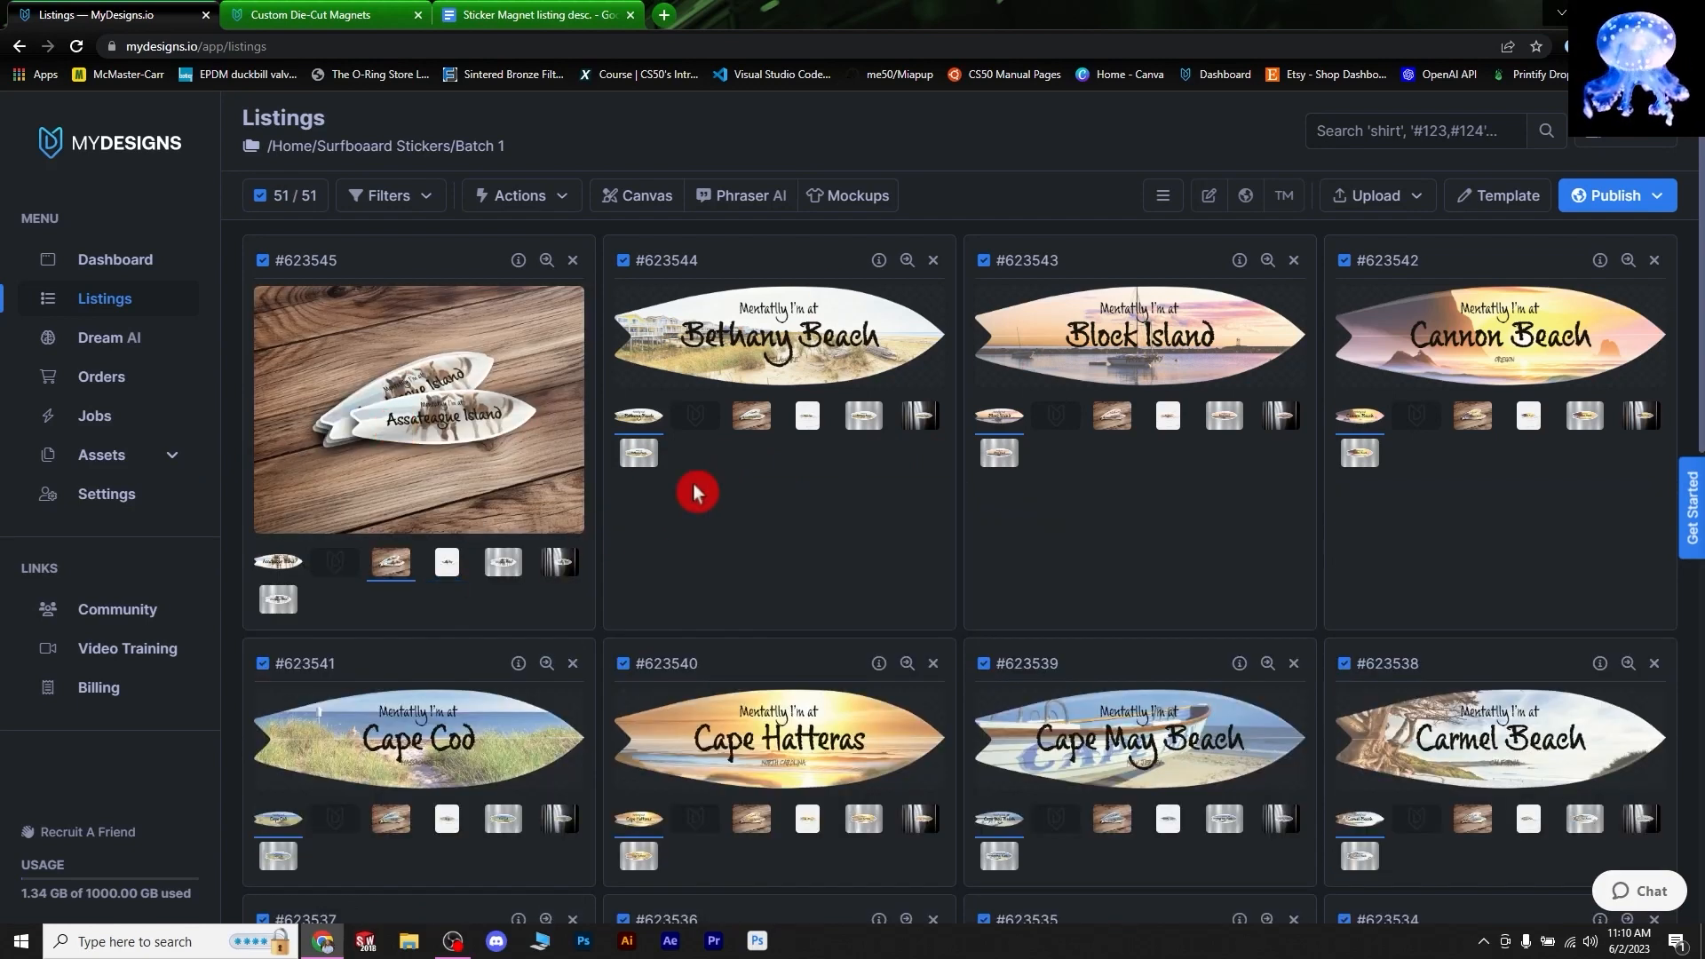
pyautogui.click(449, 565)
pyautogui.click(503, 724)
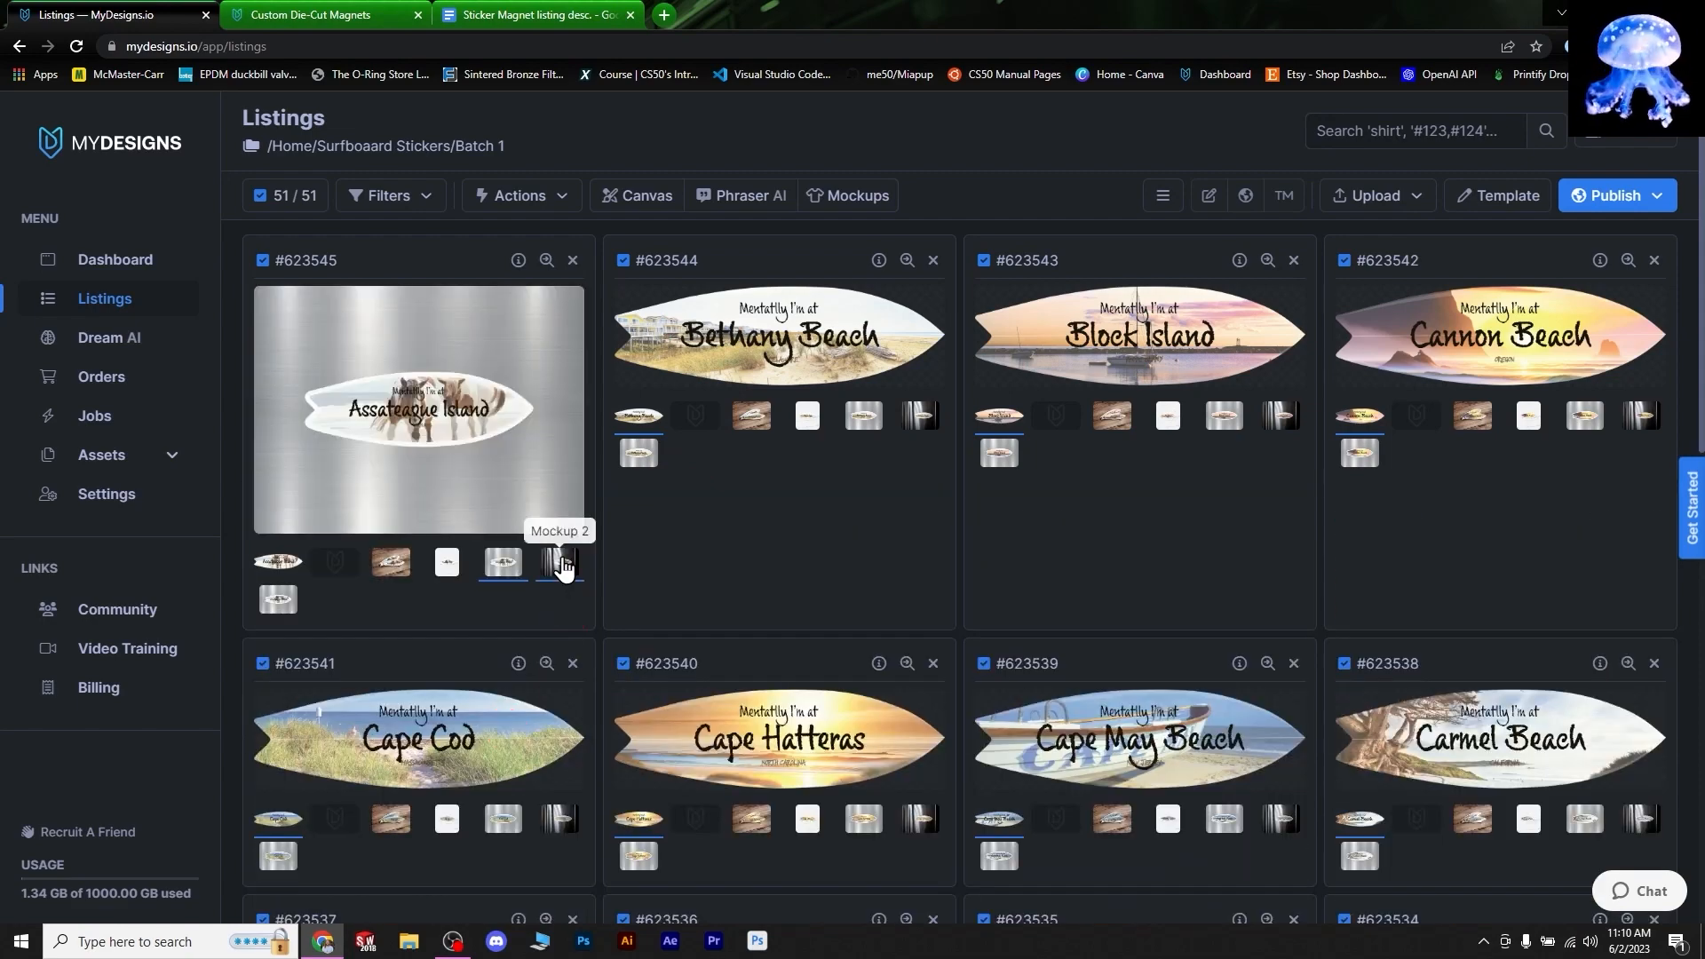
pyautogui.click(561, 565)
pyautogui.click(278, 611)
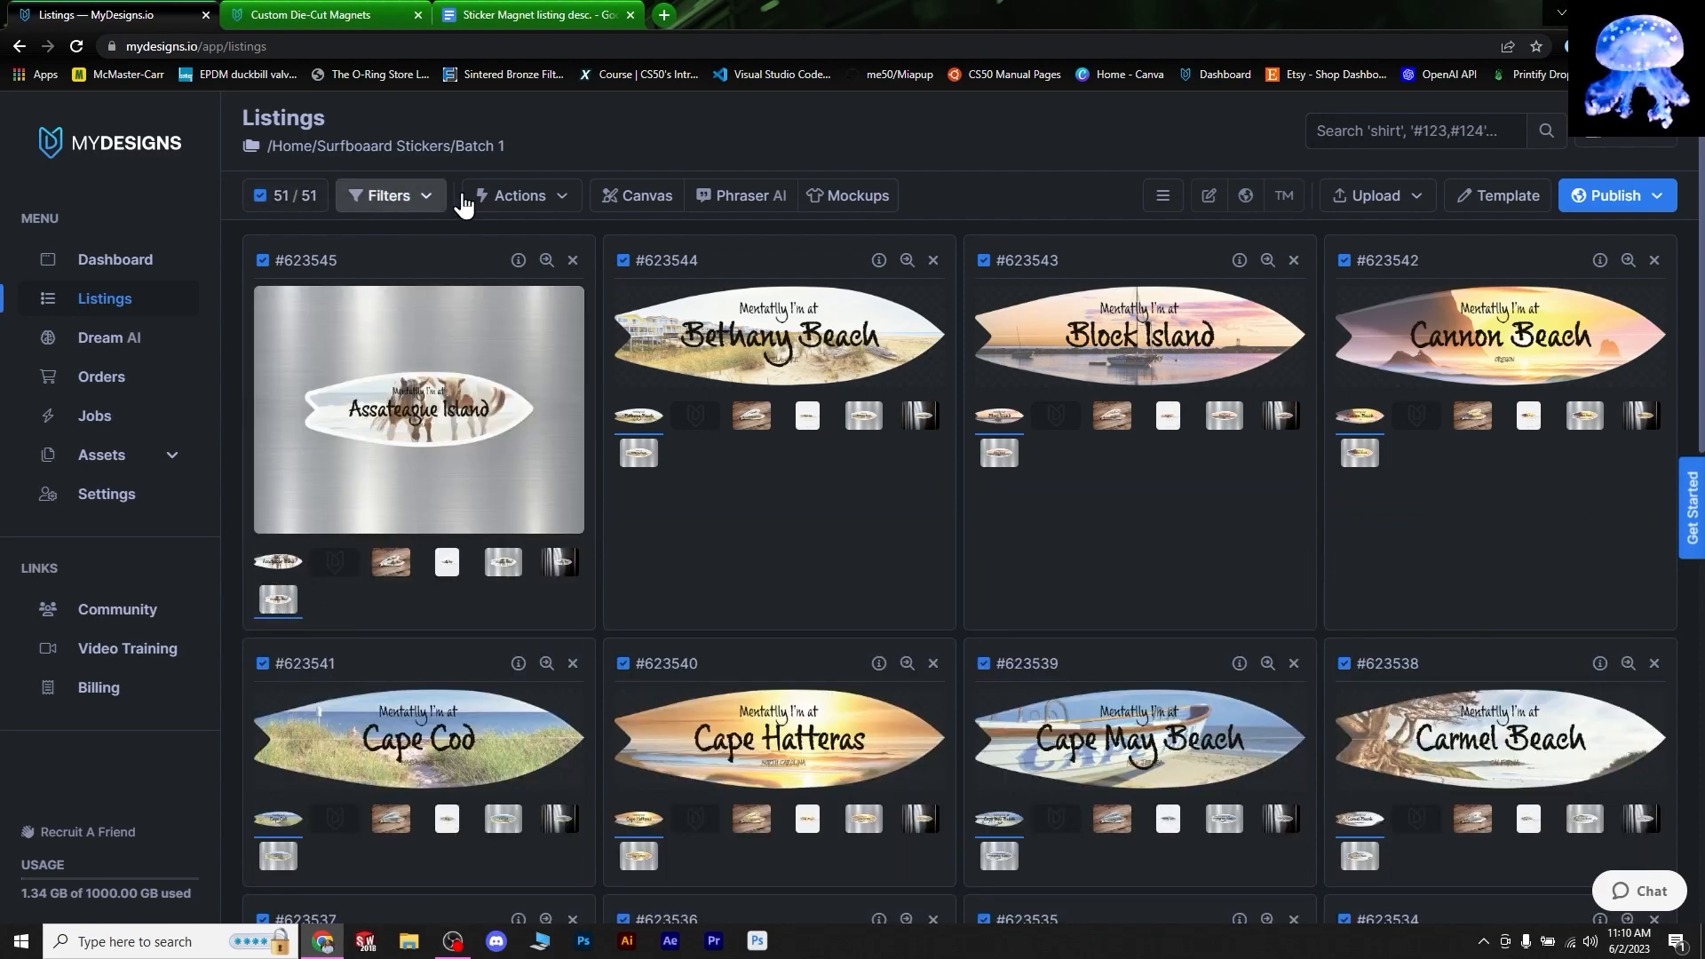
# - Delete the Mockup 3 slot from the template, typing 'confirm', and save
pyautogui.click(1492, 187)
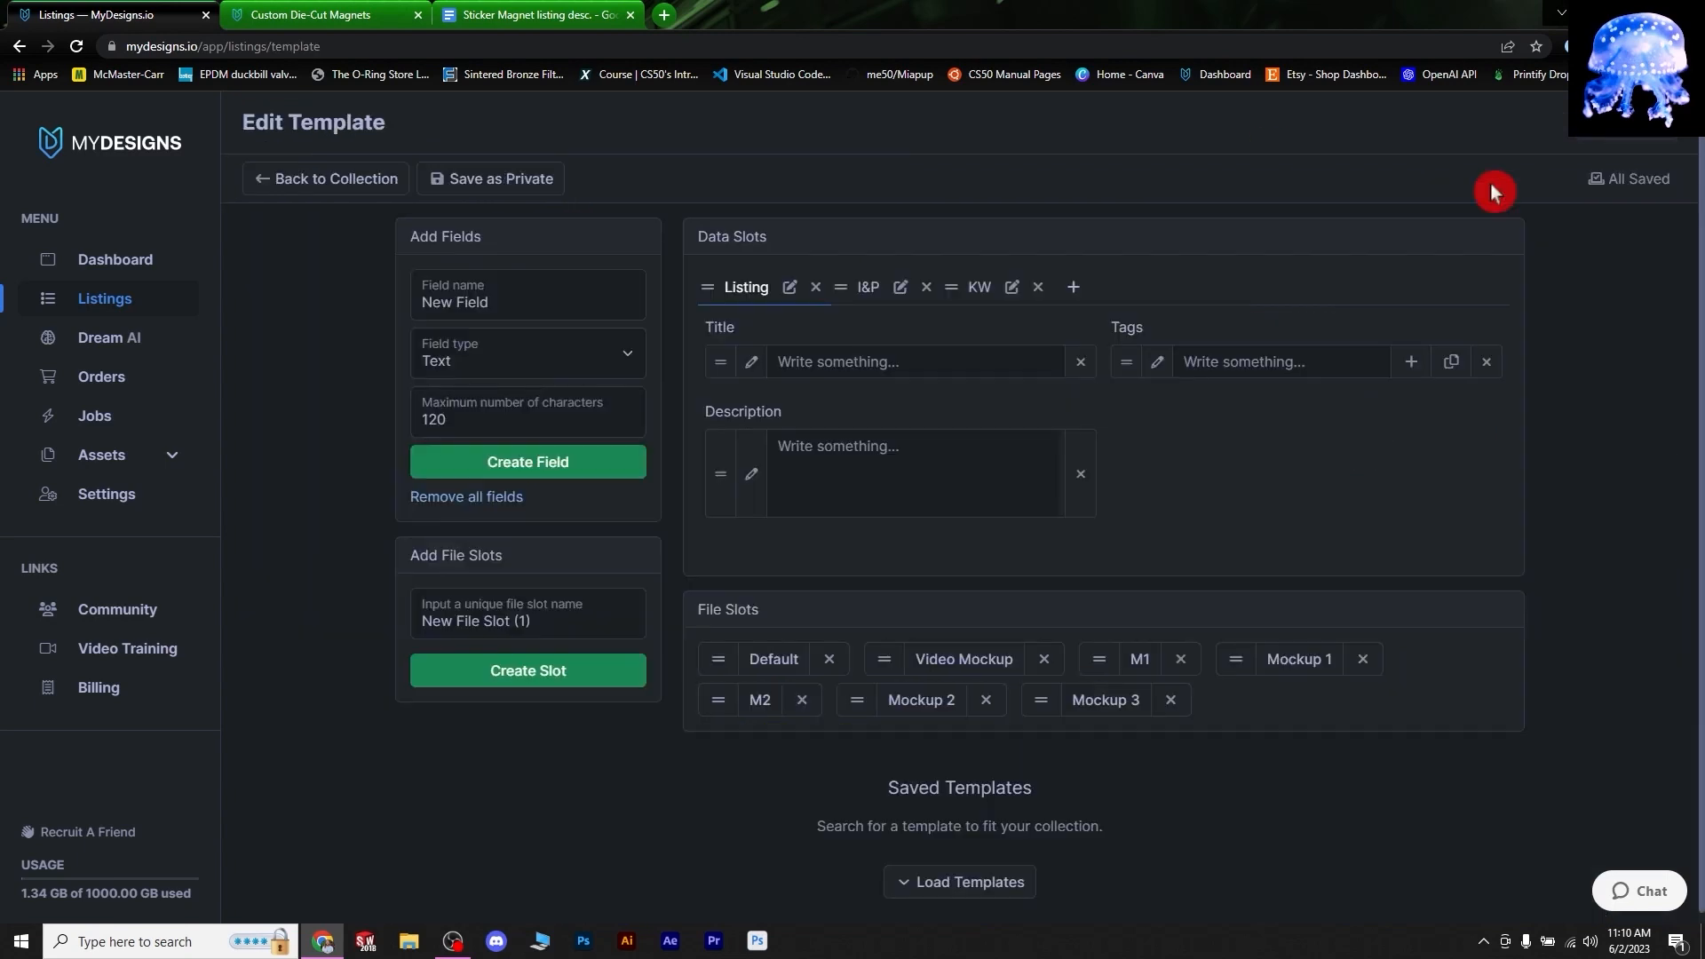
pyautogui.click(1172, 701)
pyautogui.click(782, 283)
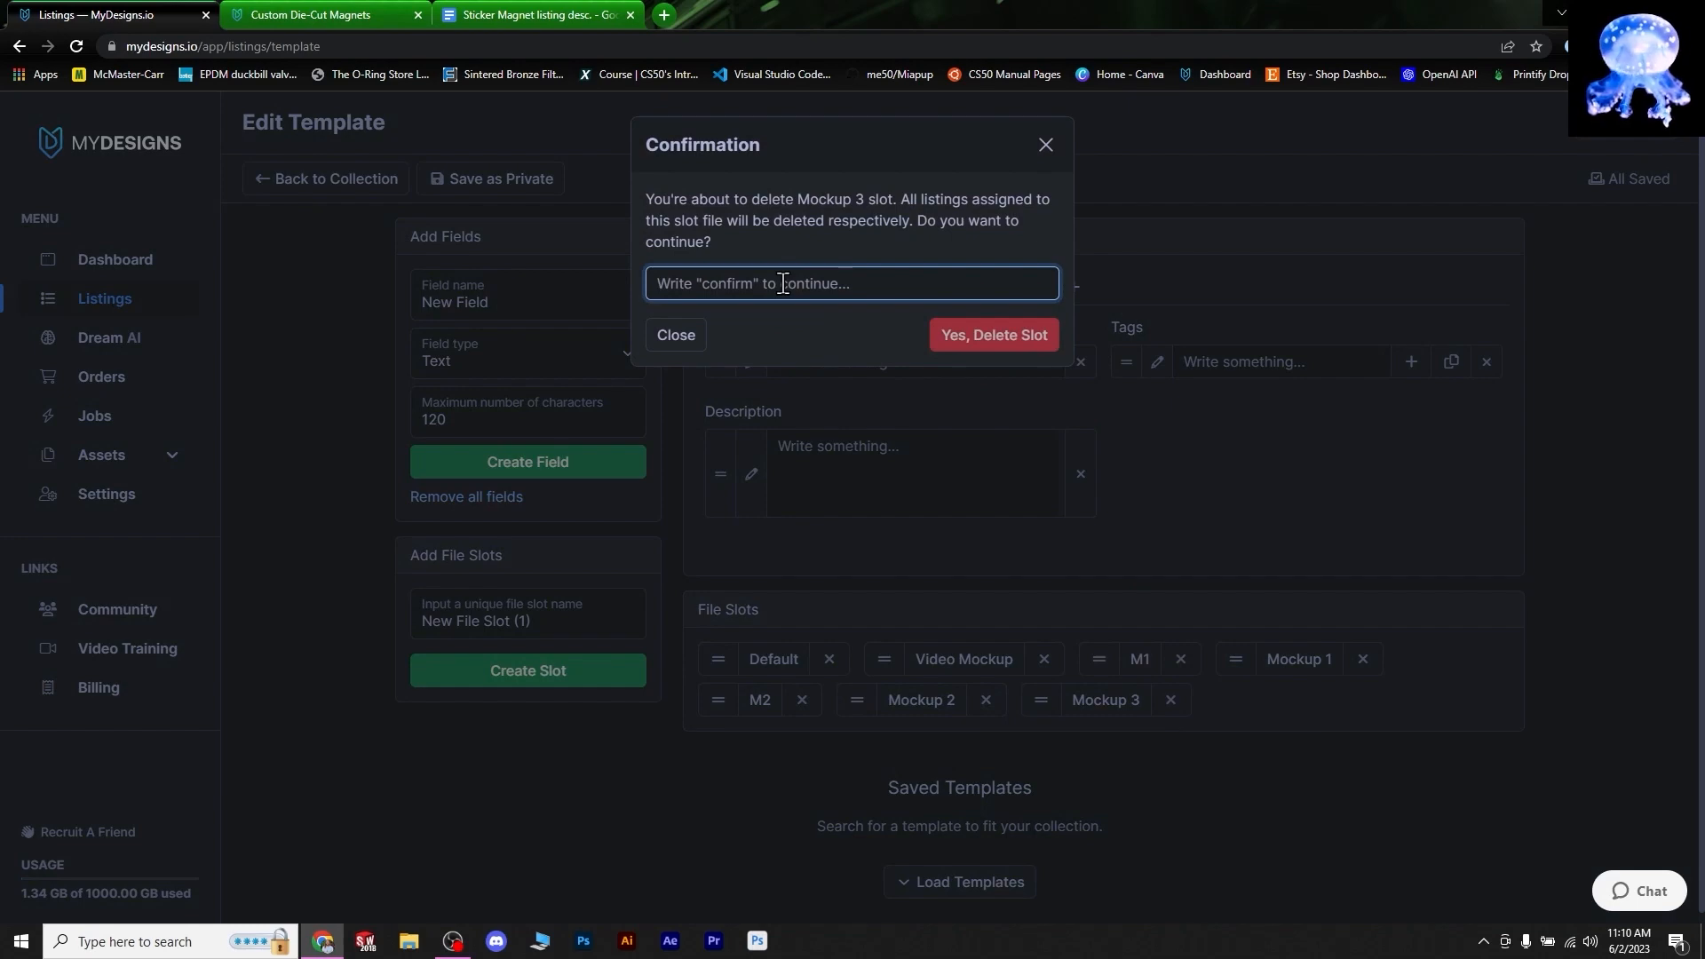
pyautogui.write('confirm')
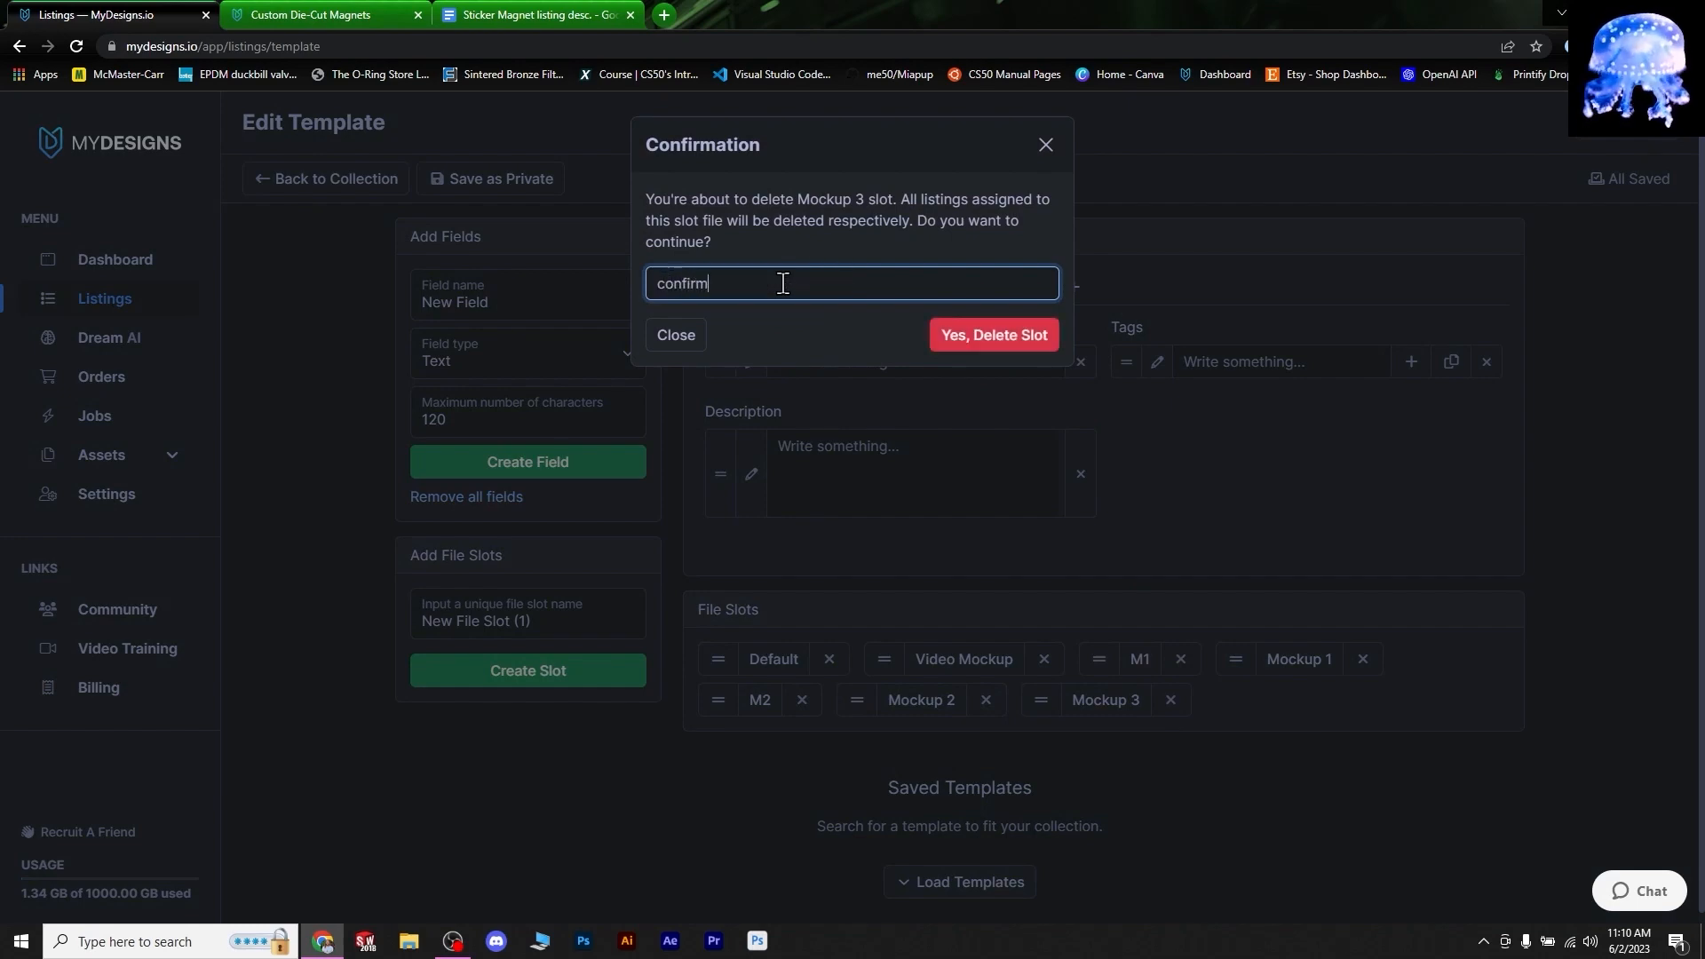
pyautogui.click(1001, 348)
pyautogui.click(1644, 178)
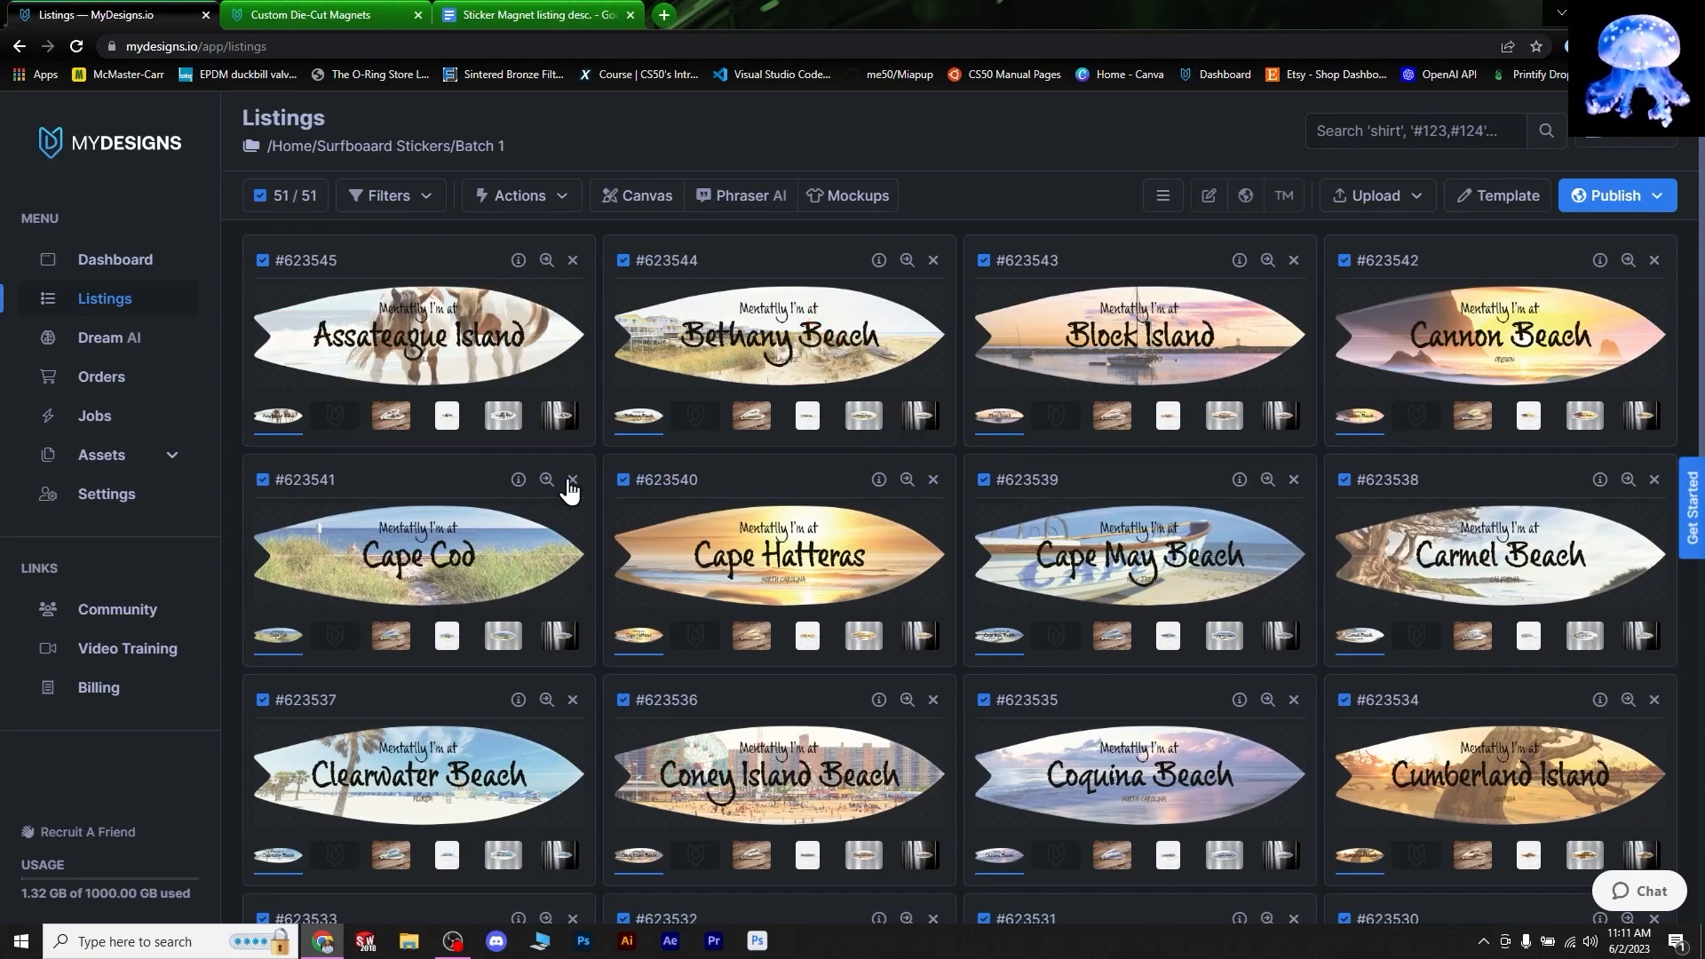
# - Recheck Assateague's wooden-table, white and brushed-metal mockups, ending on the flat design
pyautogui.click(378, 425)
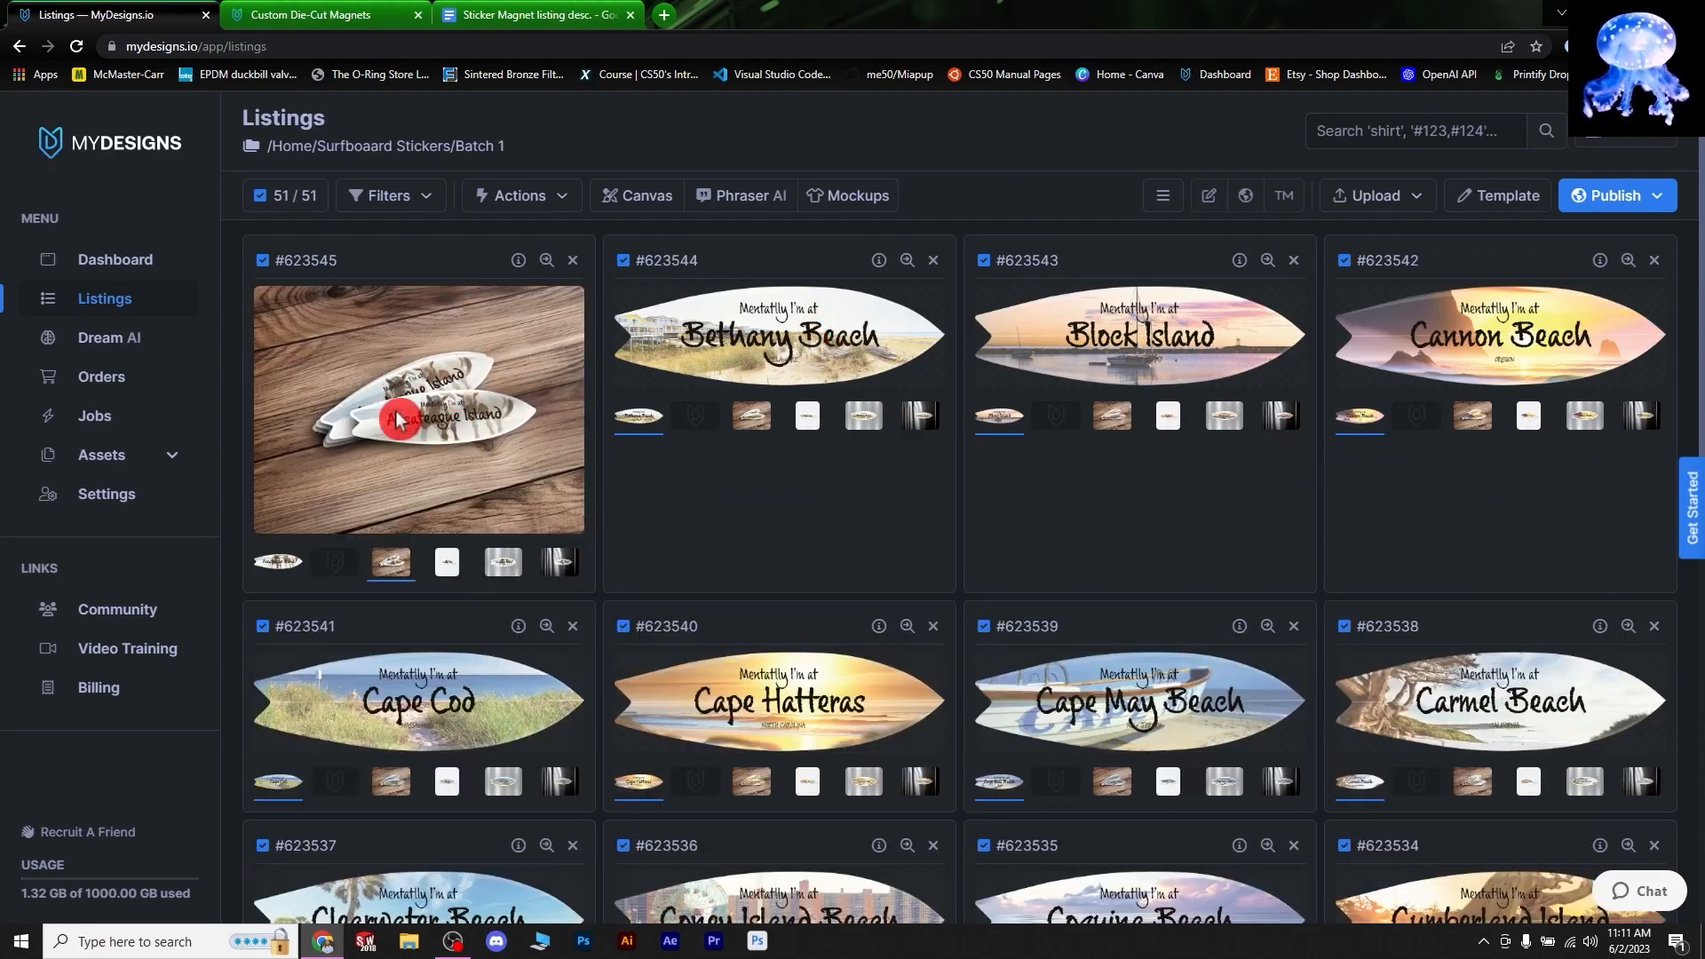
pyautogui.click(449, 573)
pyautogui.click(503, 701)
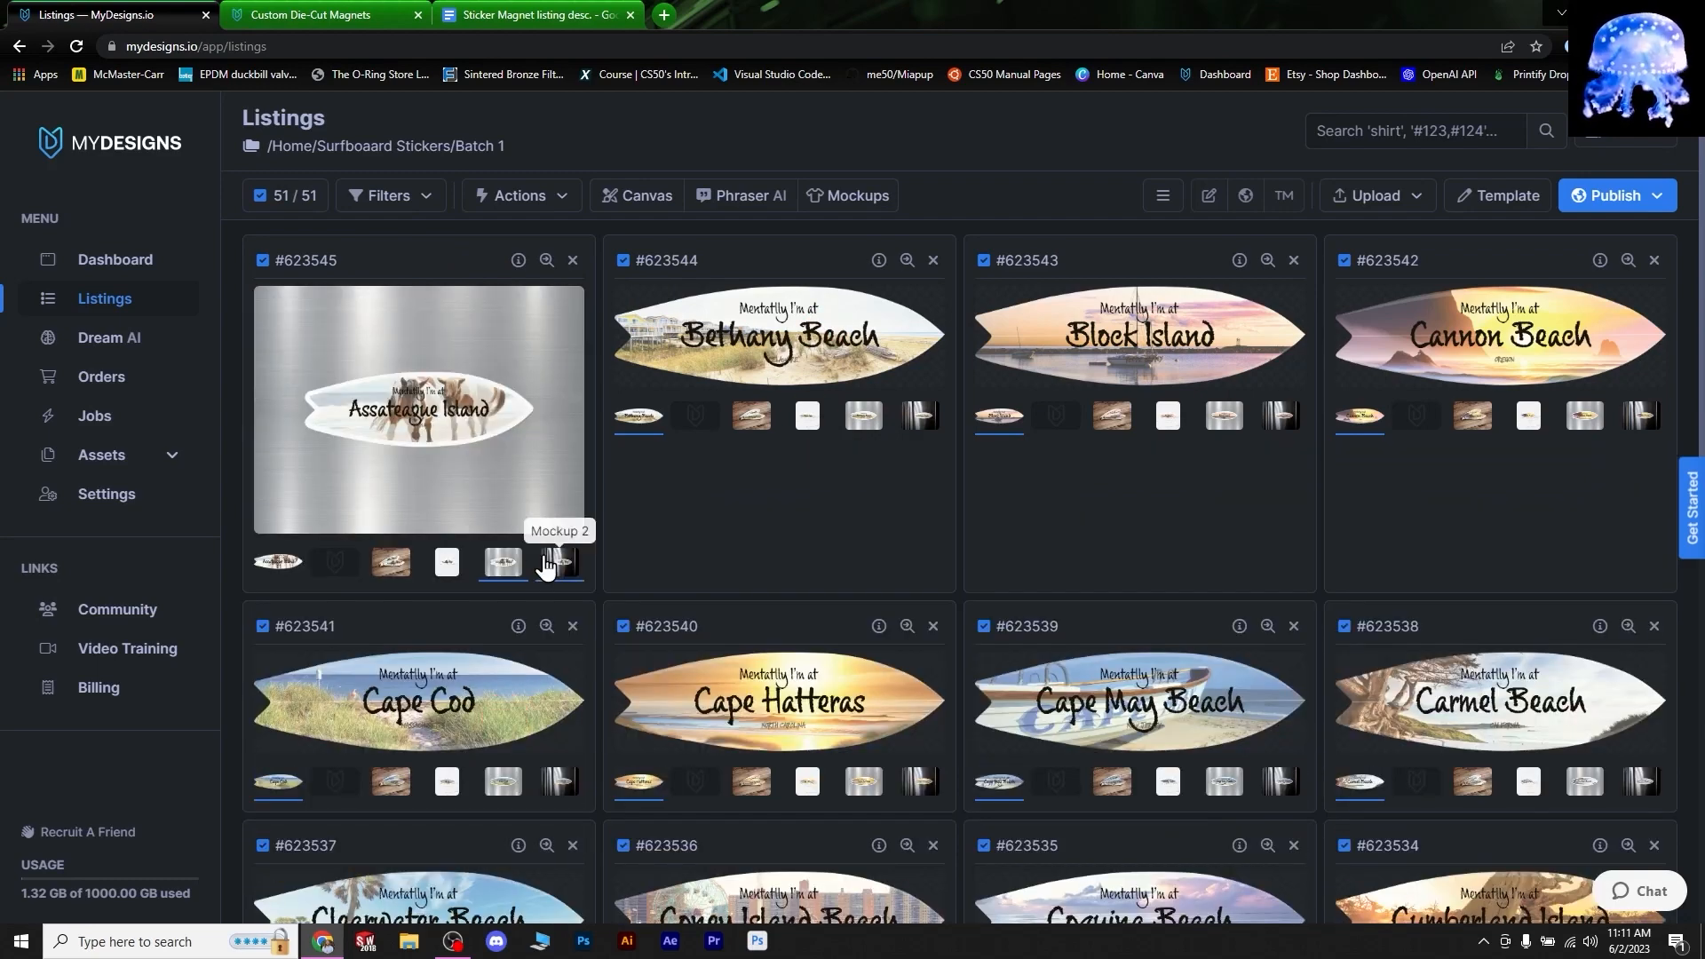
pyautogui.click(398, 565)
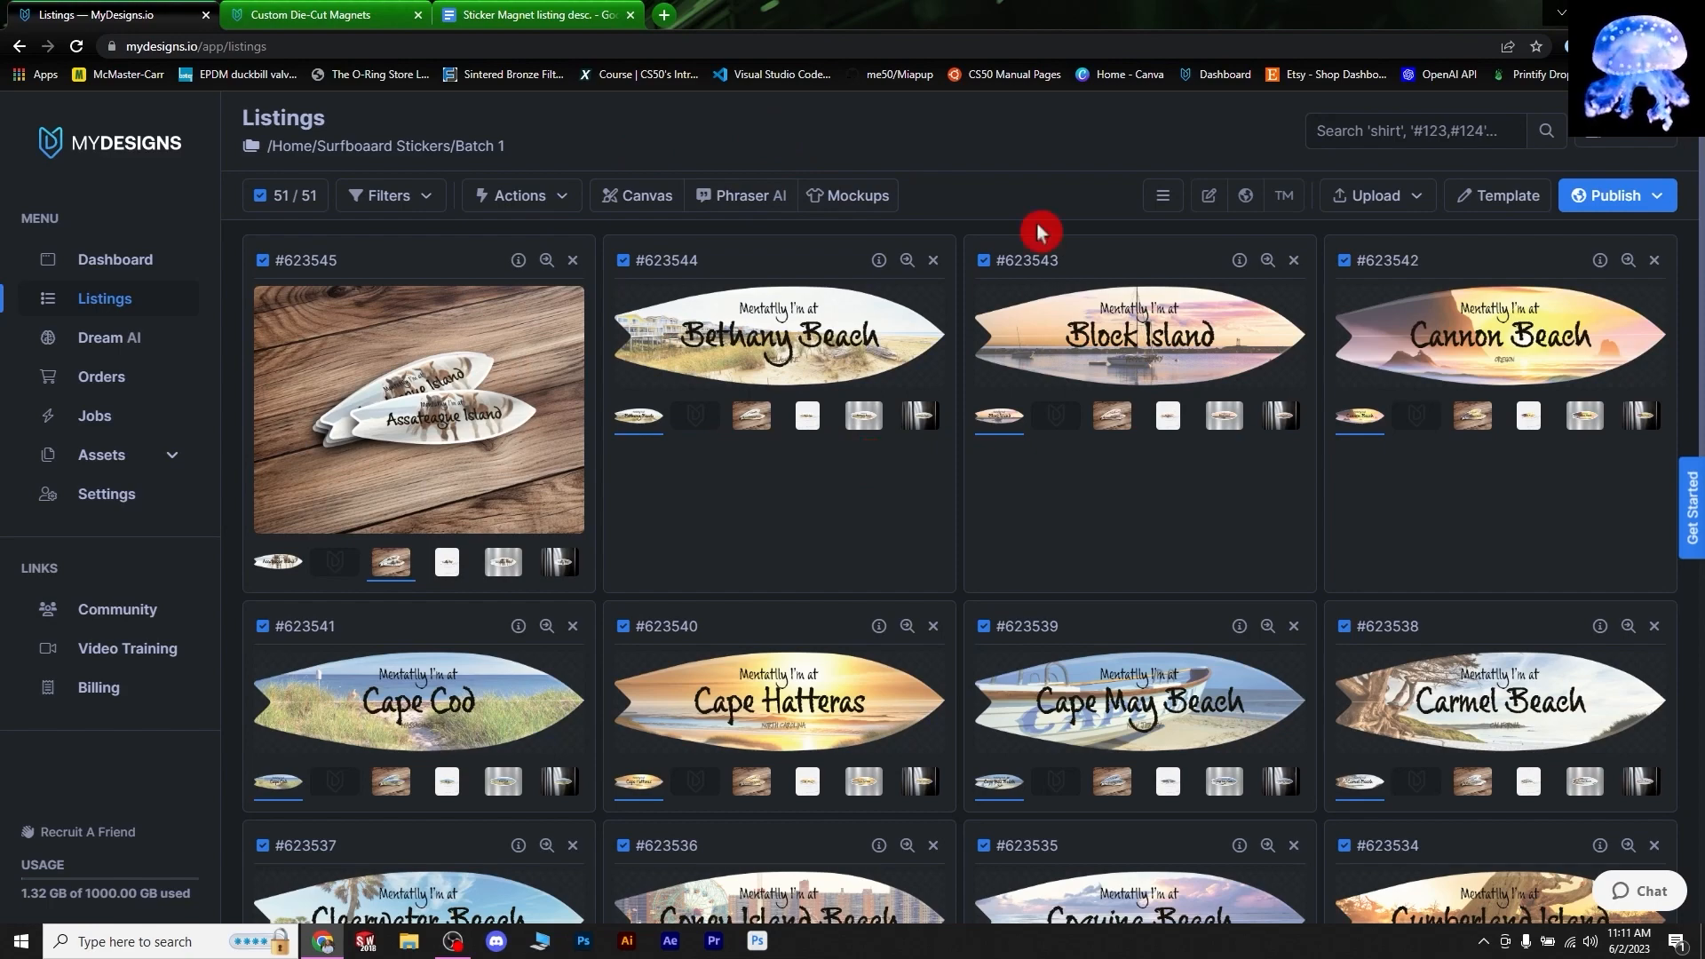
pyautogui.click(847, 518)
pyautogui.click(271, 564)
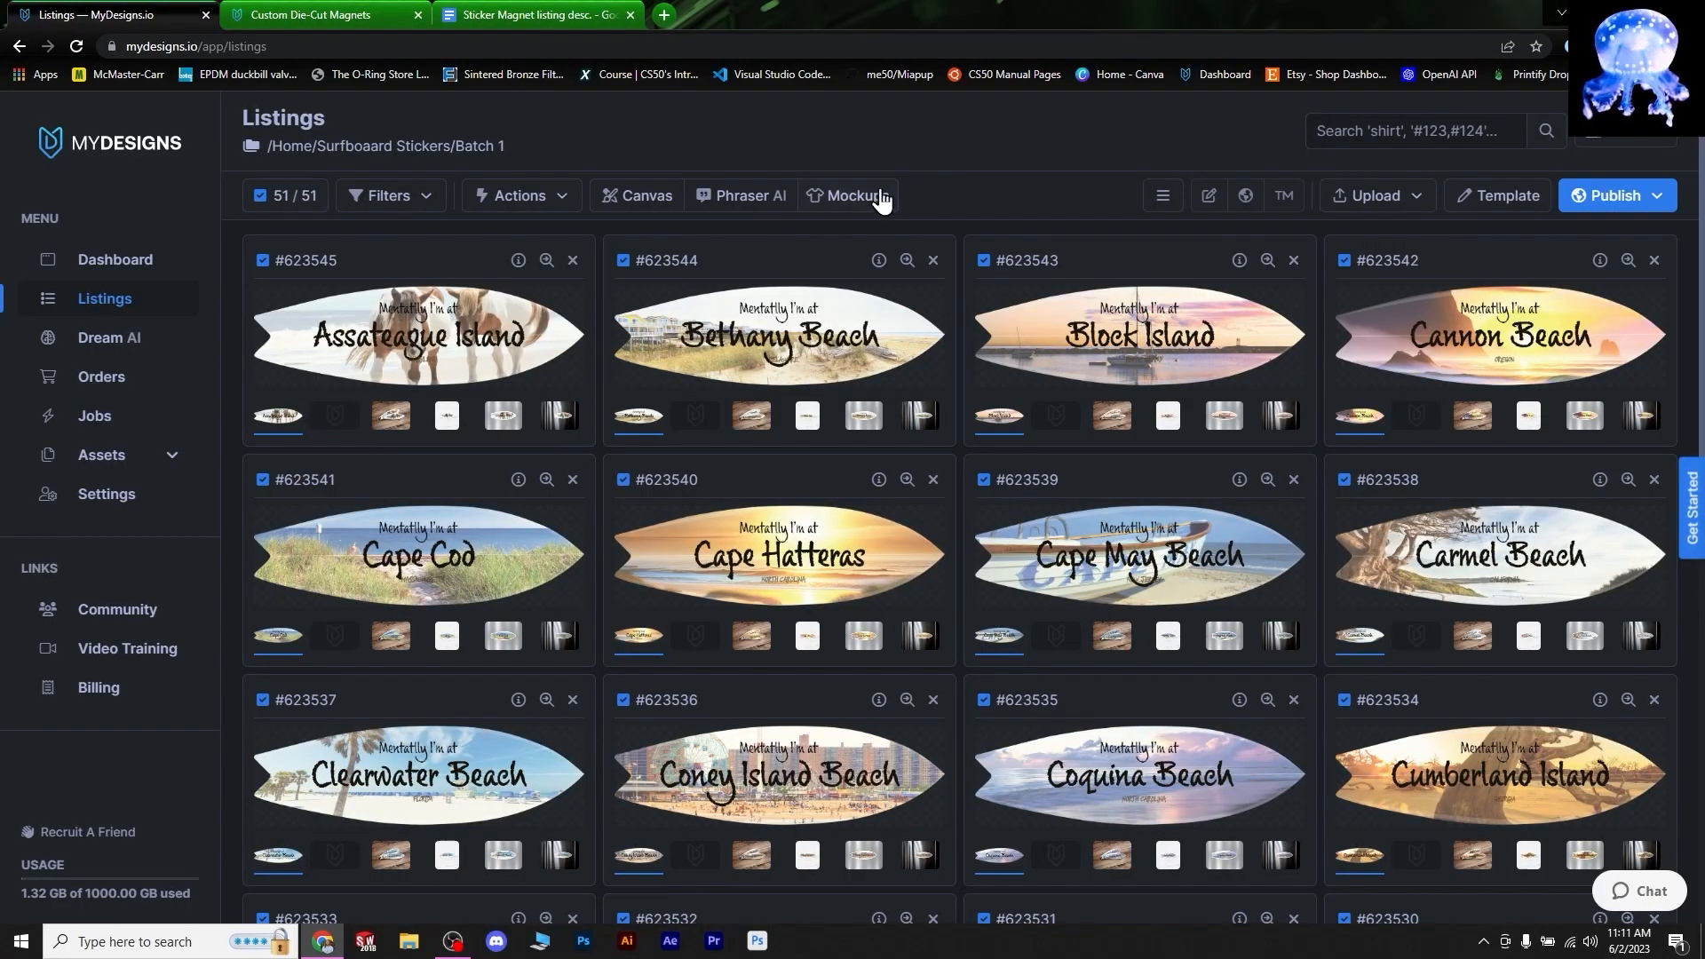
pyautogui.click(855, 197)
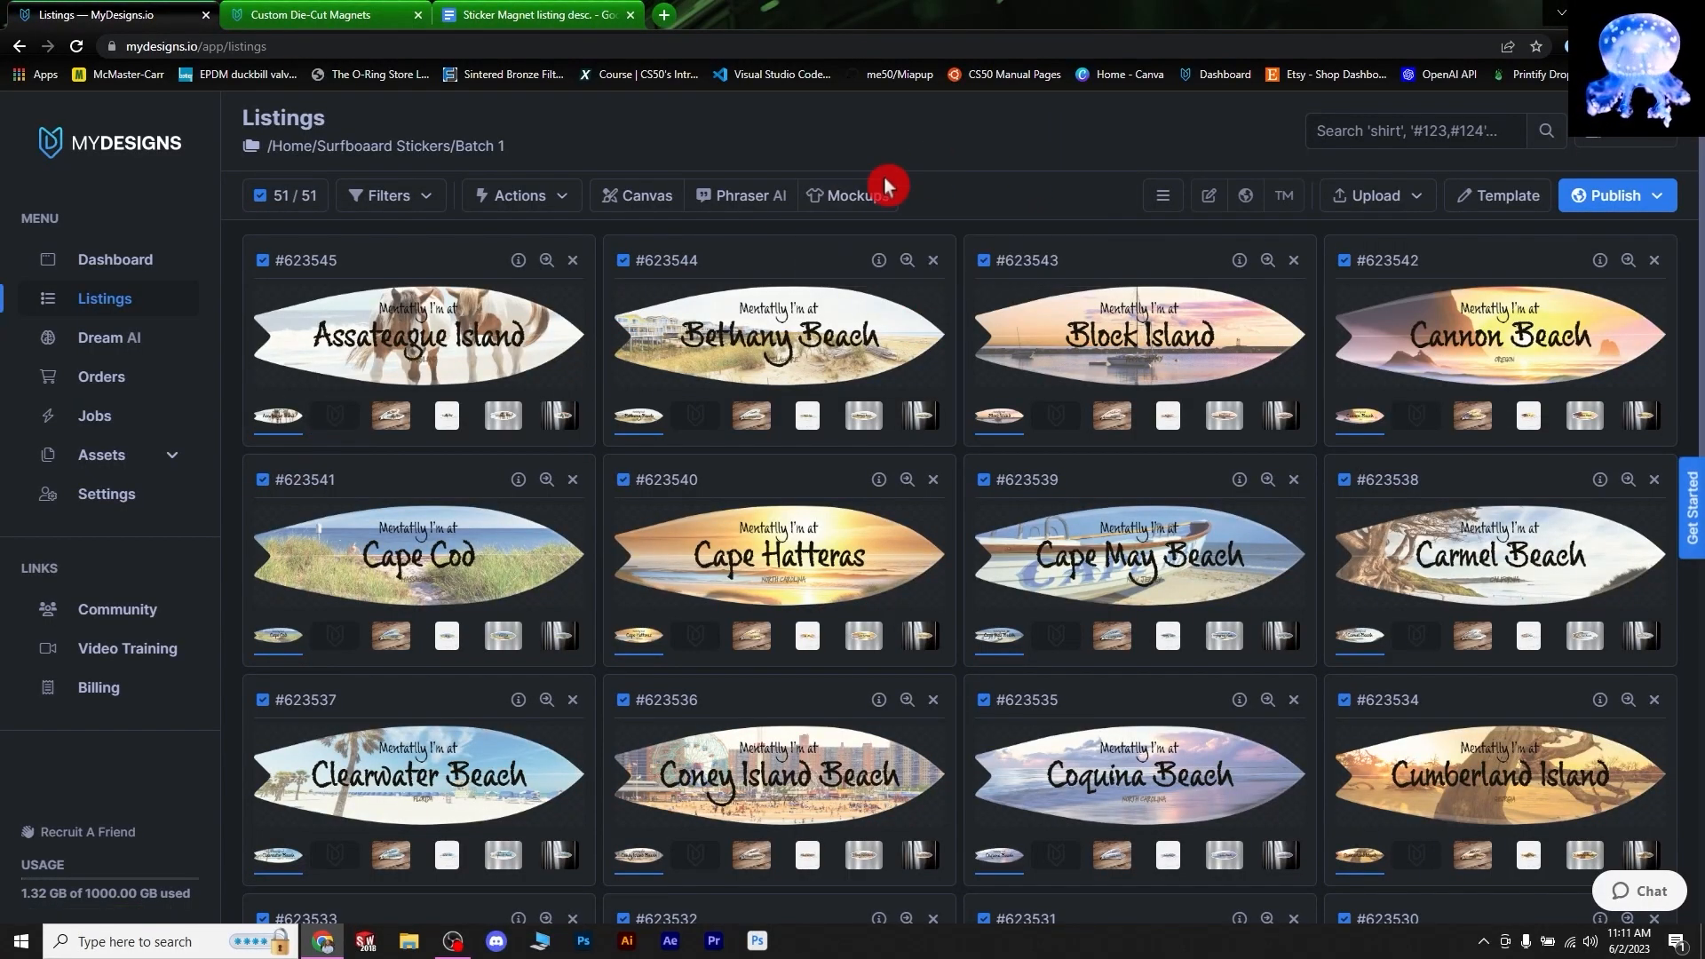
# - Preview a video mockup, drop Mockup 1 from it, and submit for all 51 listings
pyautogui.click(883, 266)
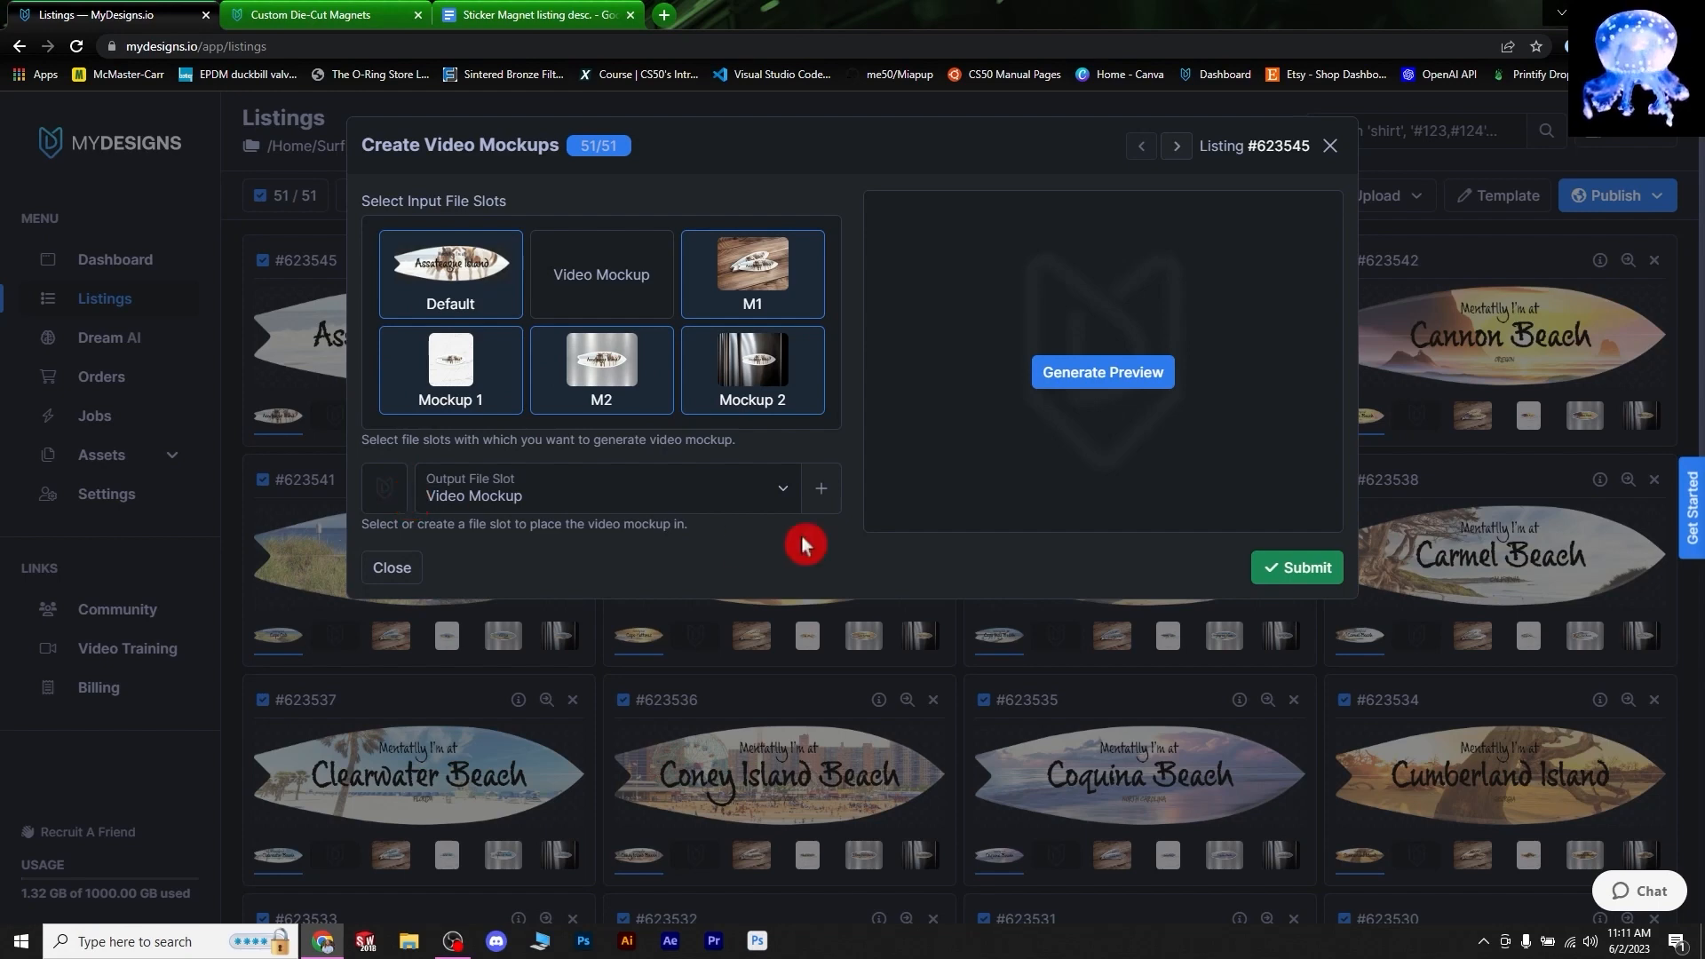
pyautogui.click(1081, 375)
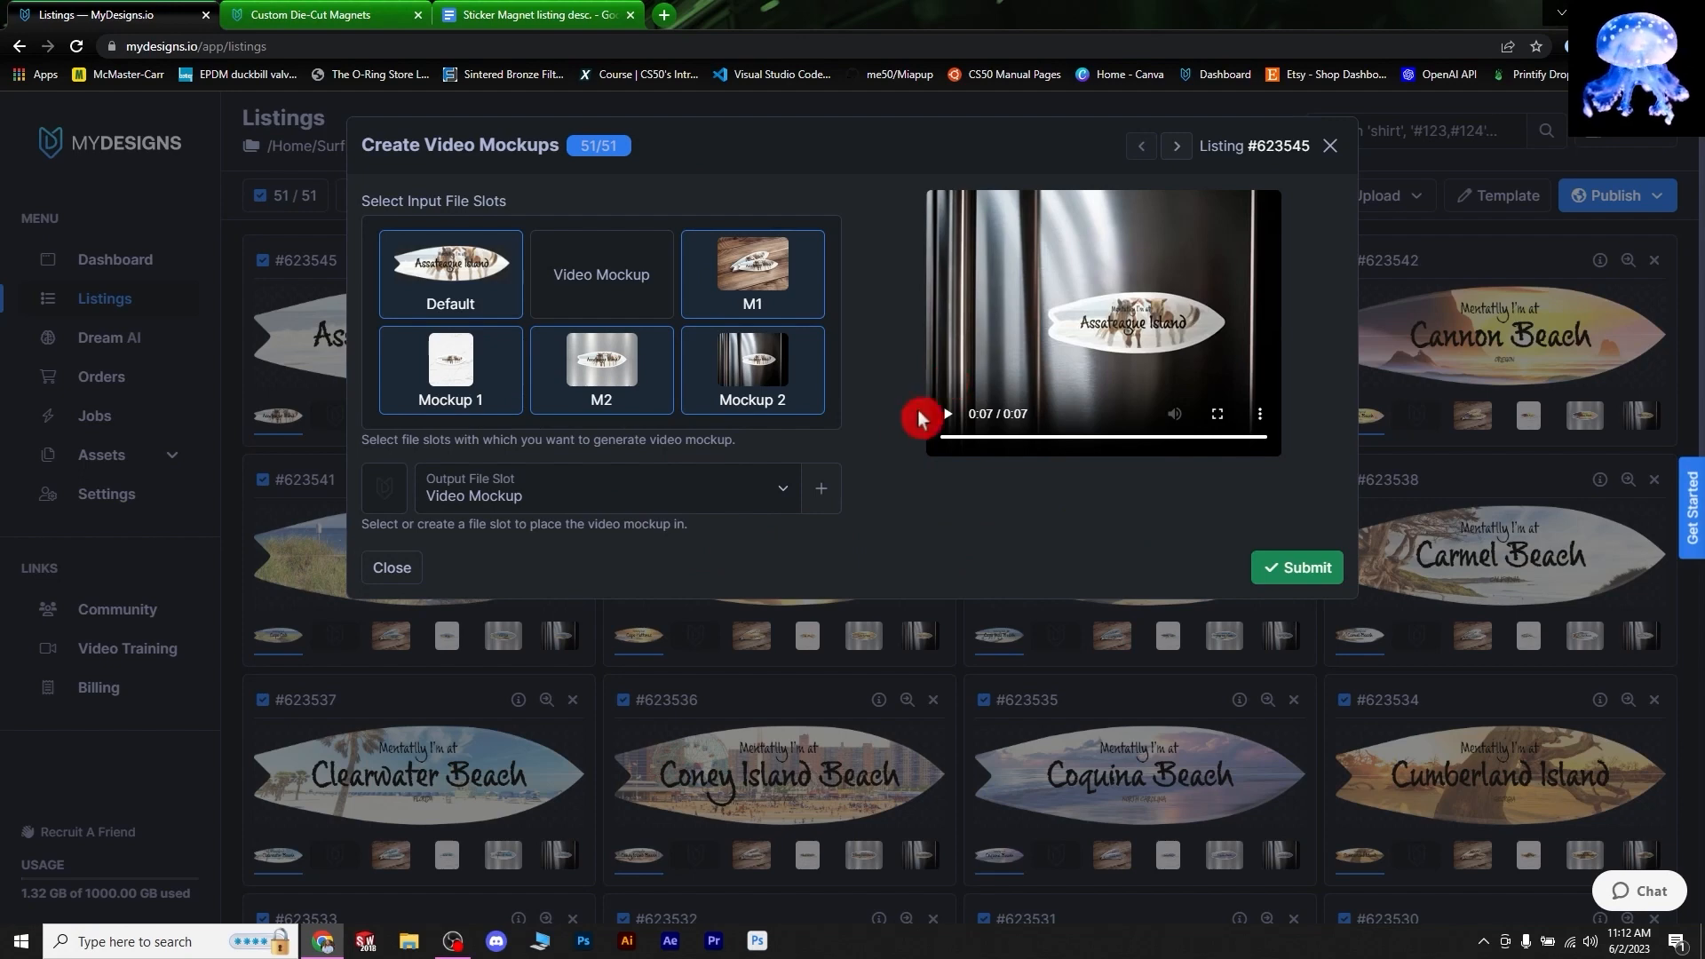
pyautogui.click(952, 416)
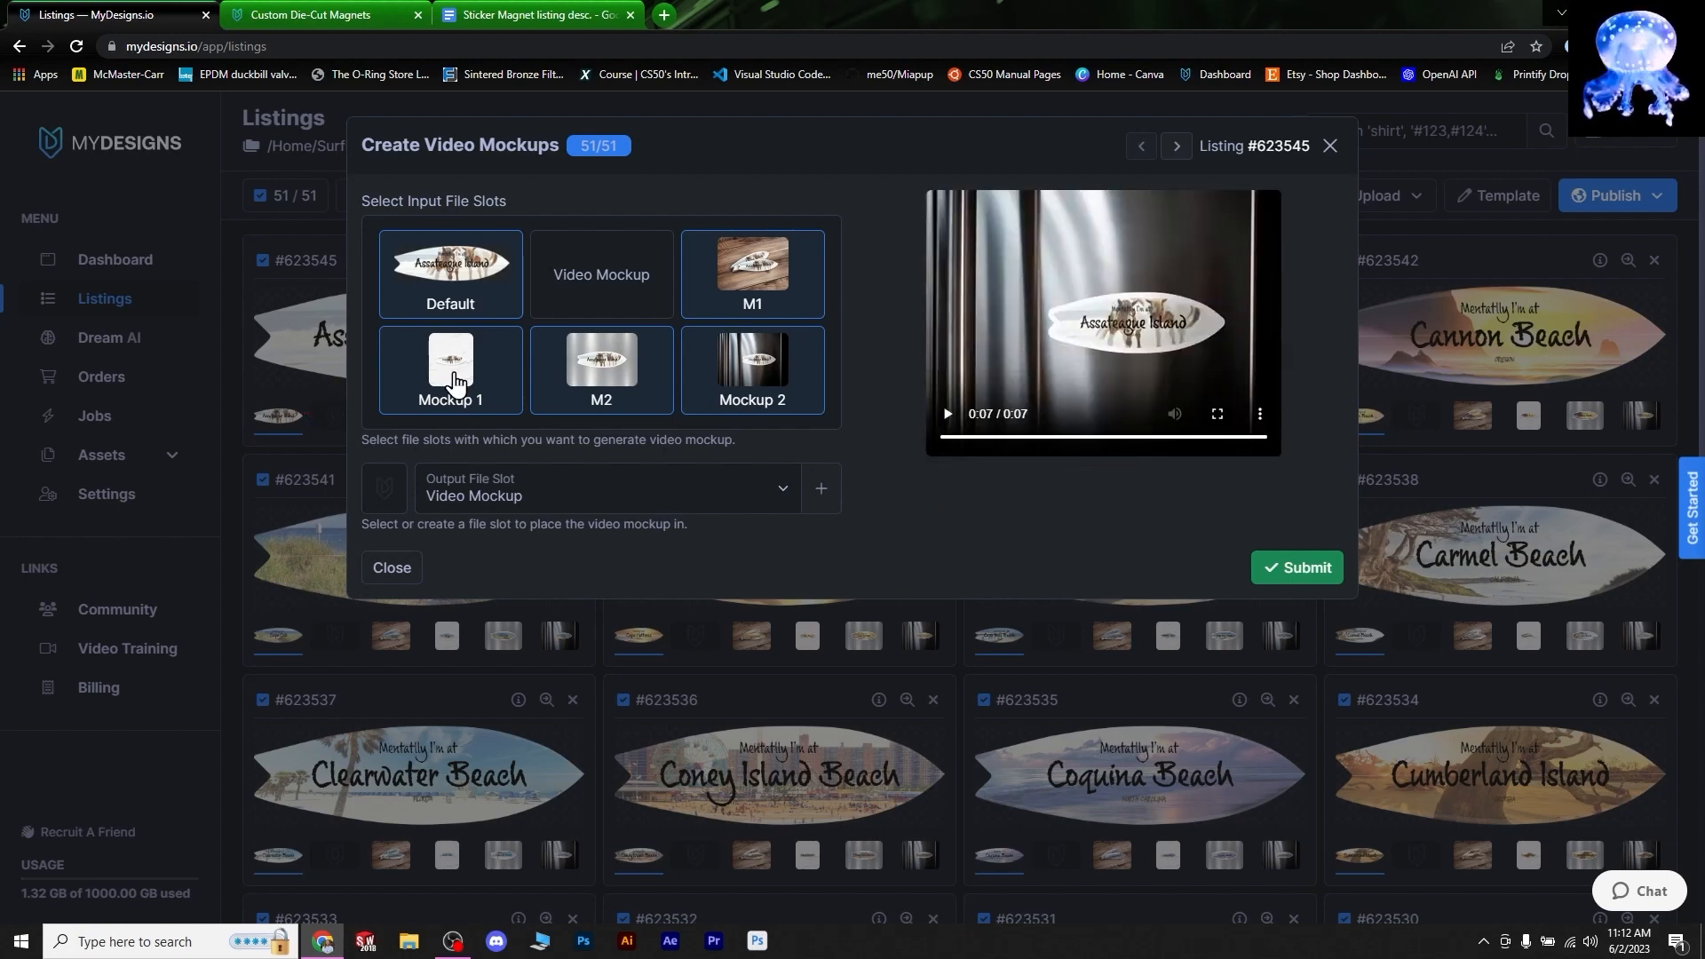
pyautogui.click(456, 378)
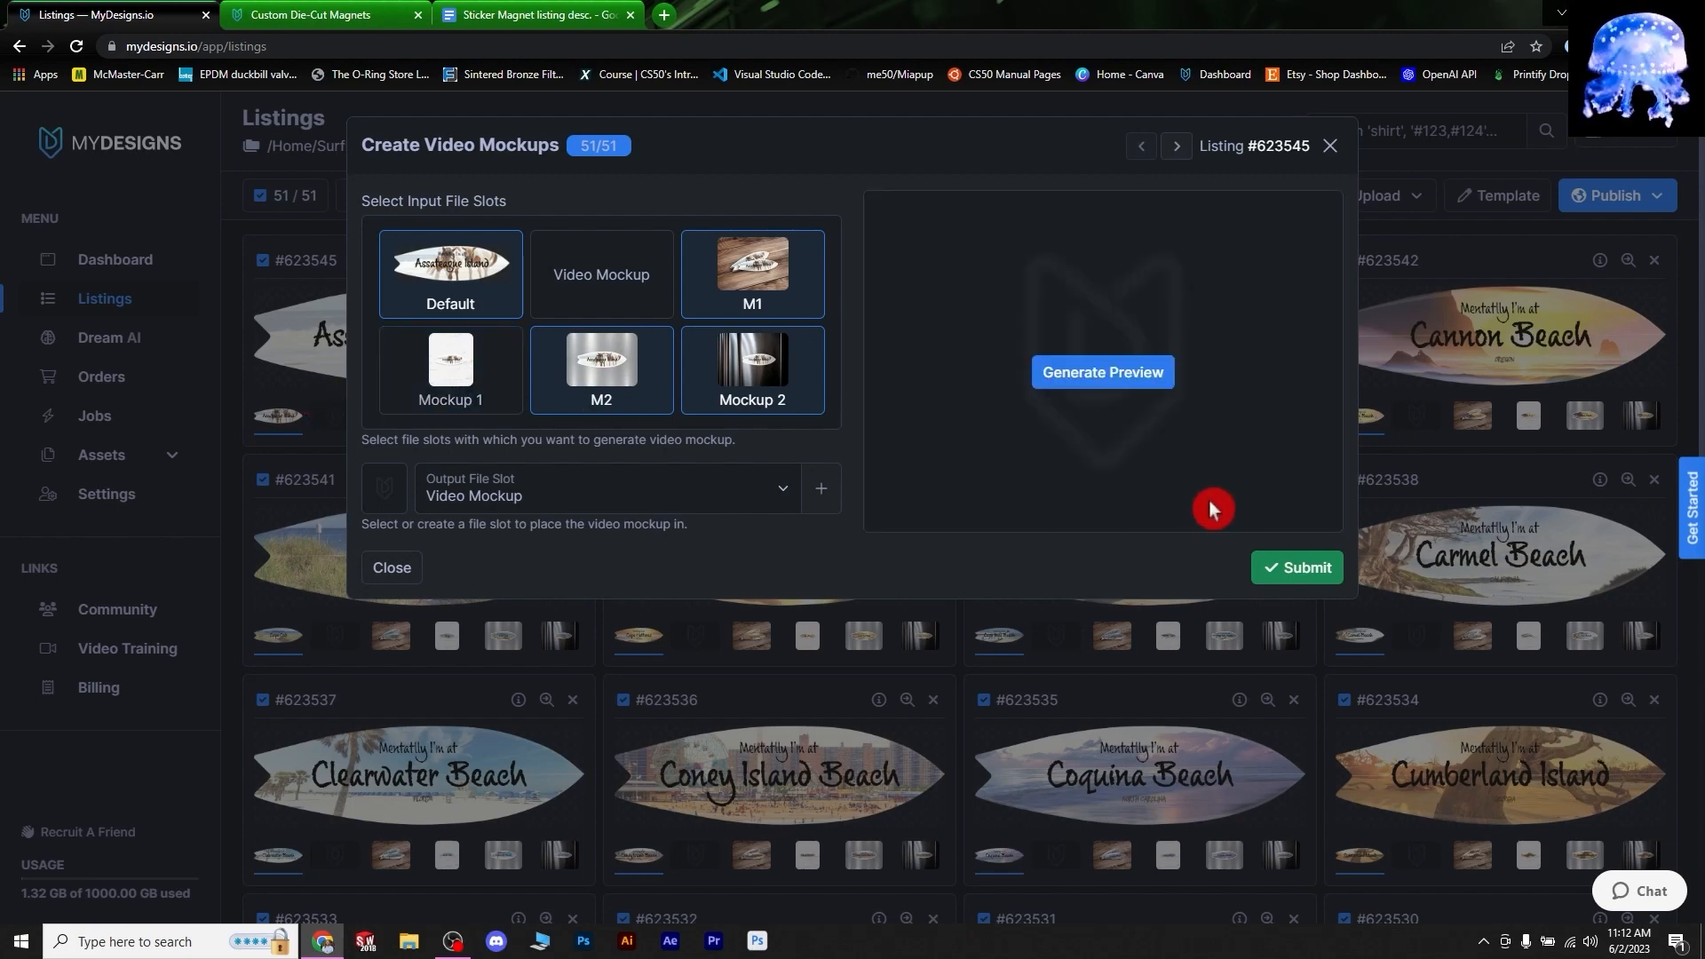
pyautogui.click(1117, 375)
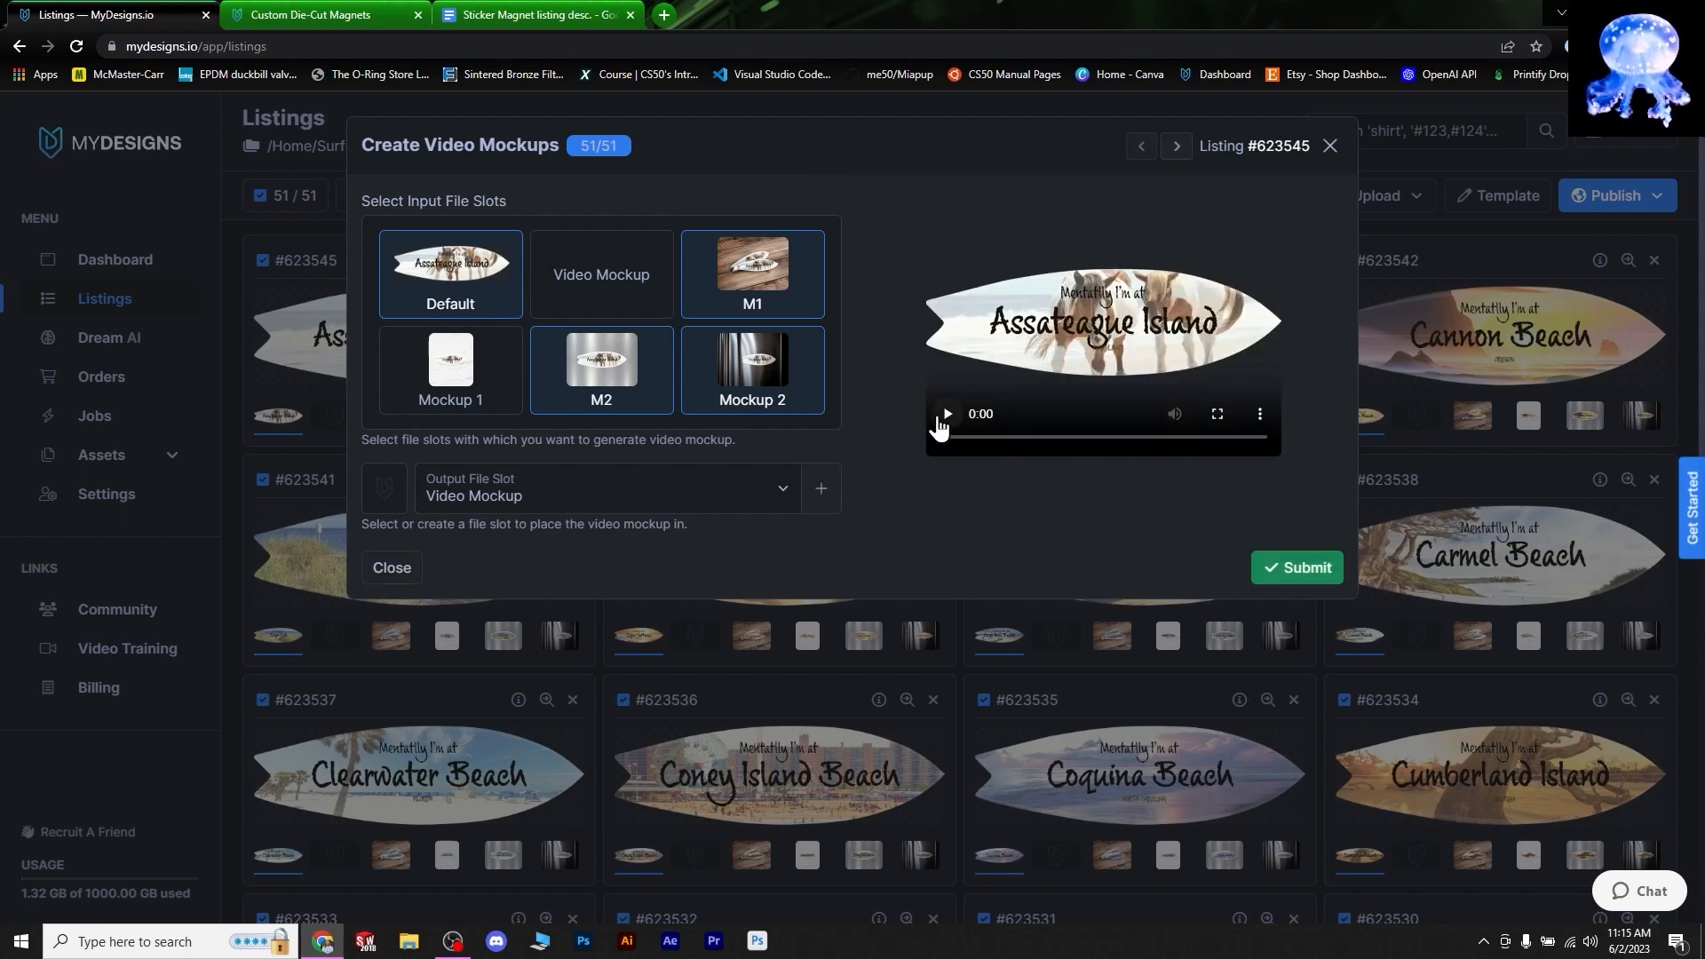
pyautogui.click(947, 415)
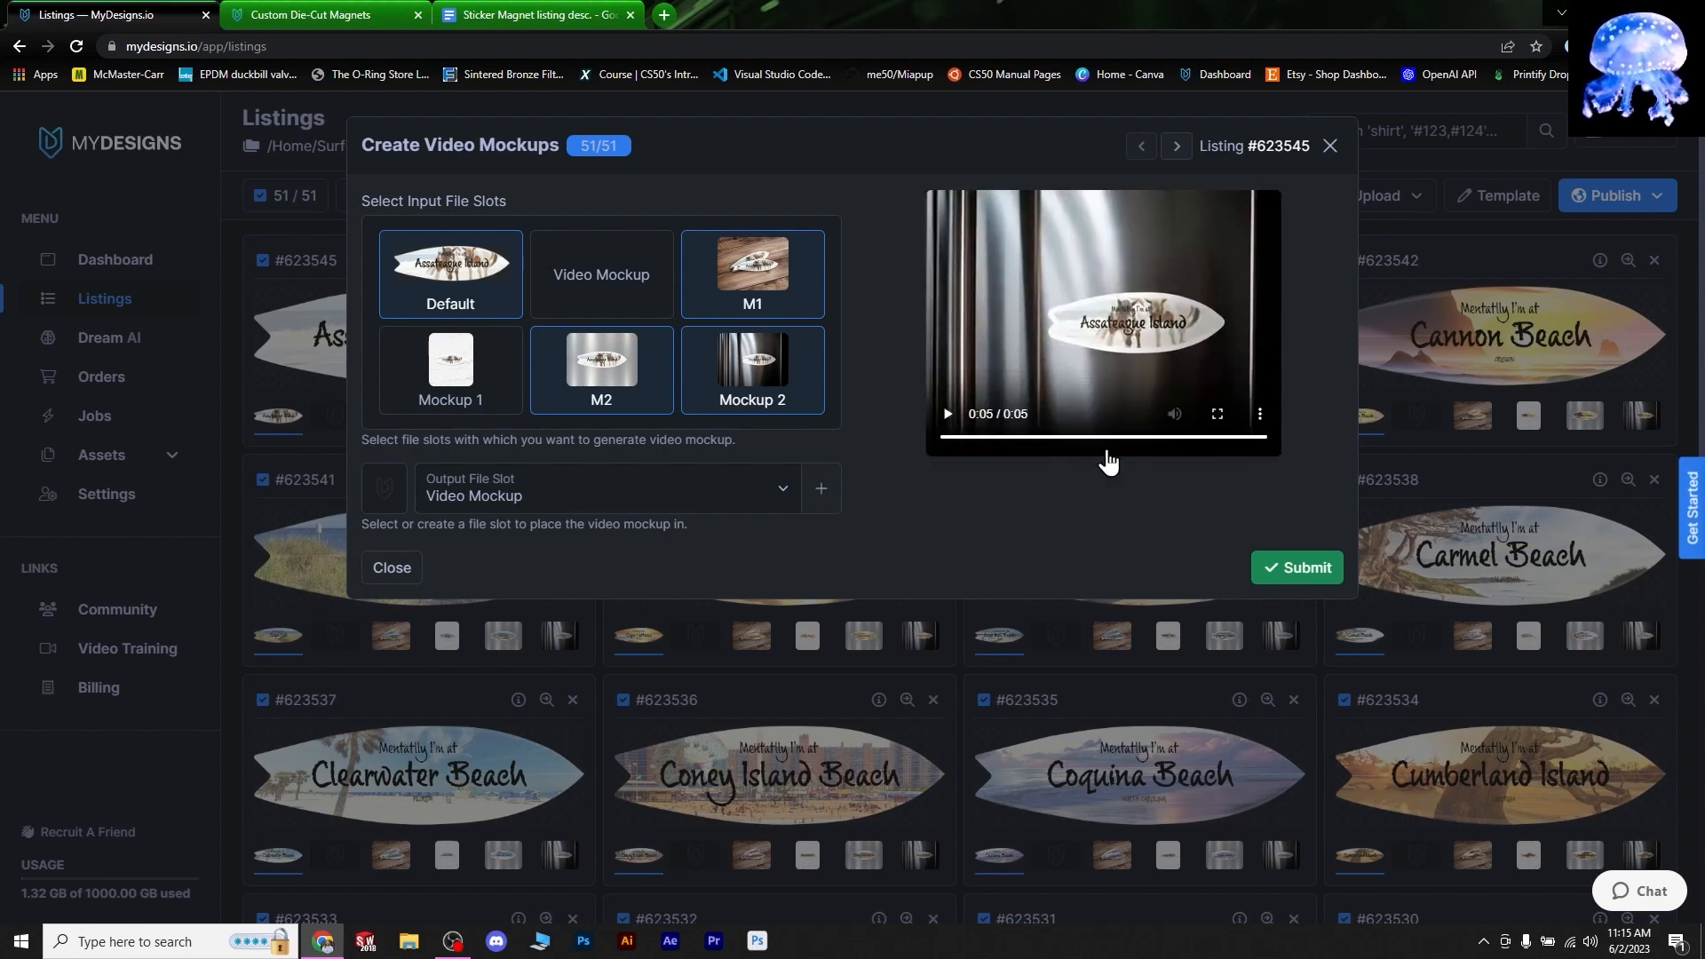
pyautogui.click(1315, 573)
pyautogui.click(1317, 573)
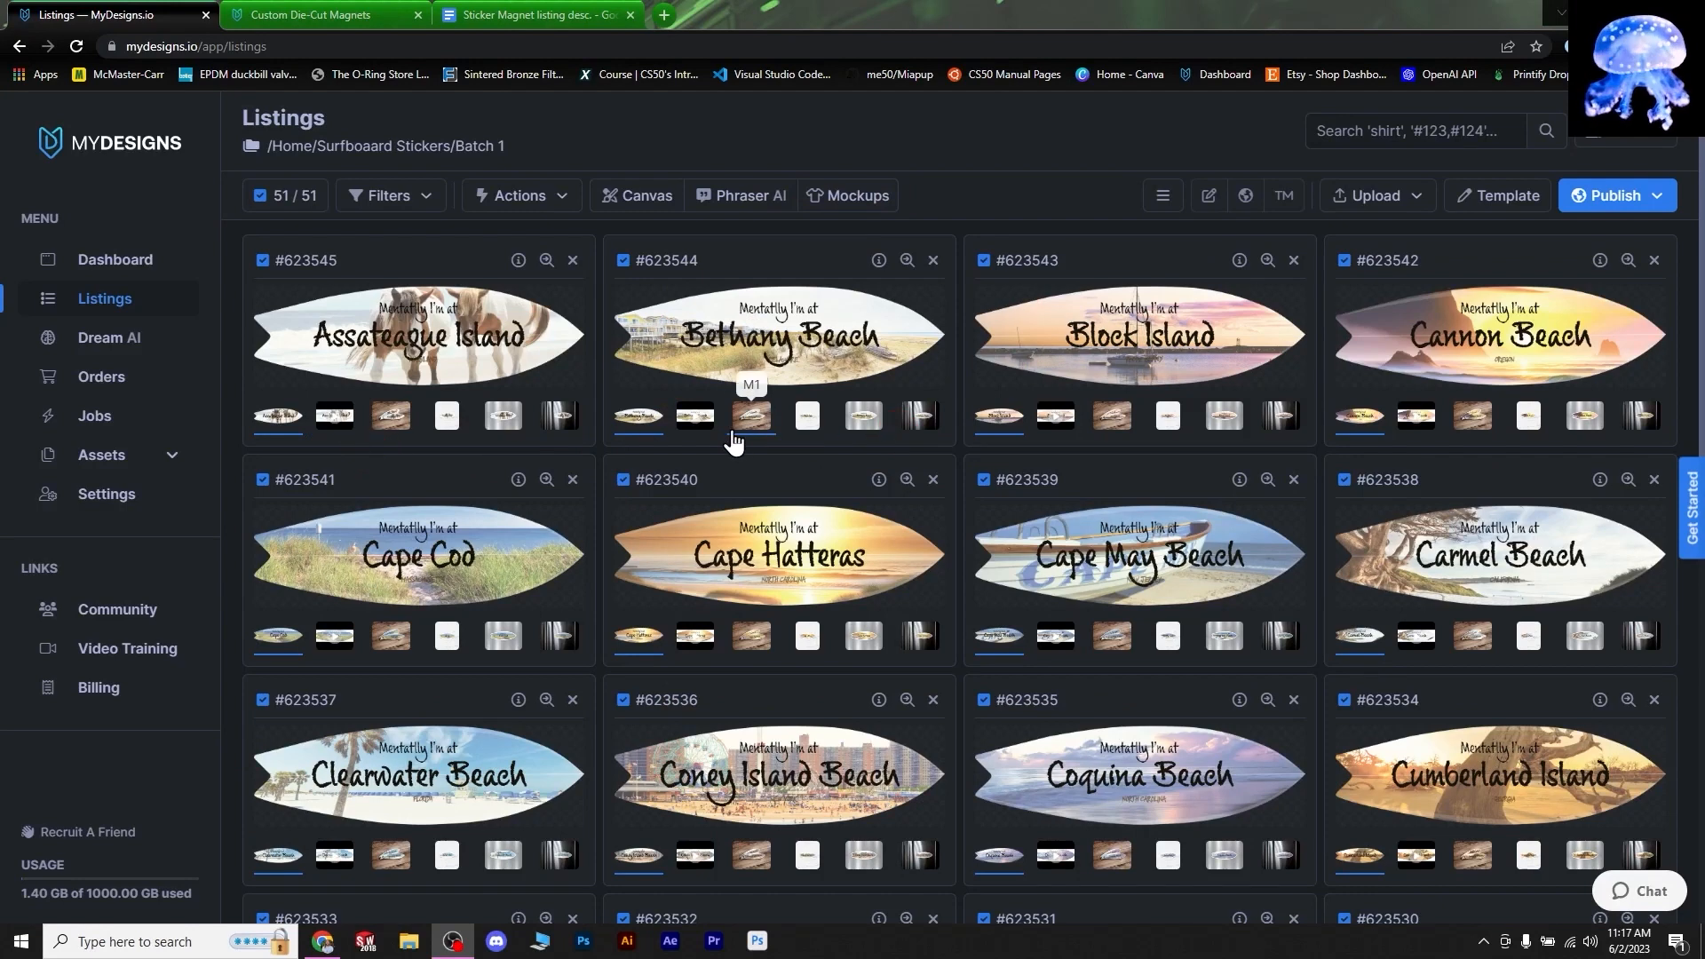
# - Play the Bethany Beach listing's video mockup full size, then close it
pyautogui.click(702, 418)
pyautogui.click(767, 410)
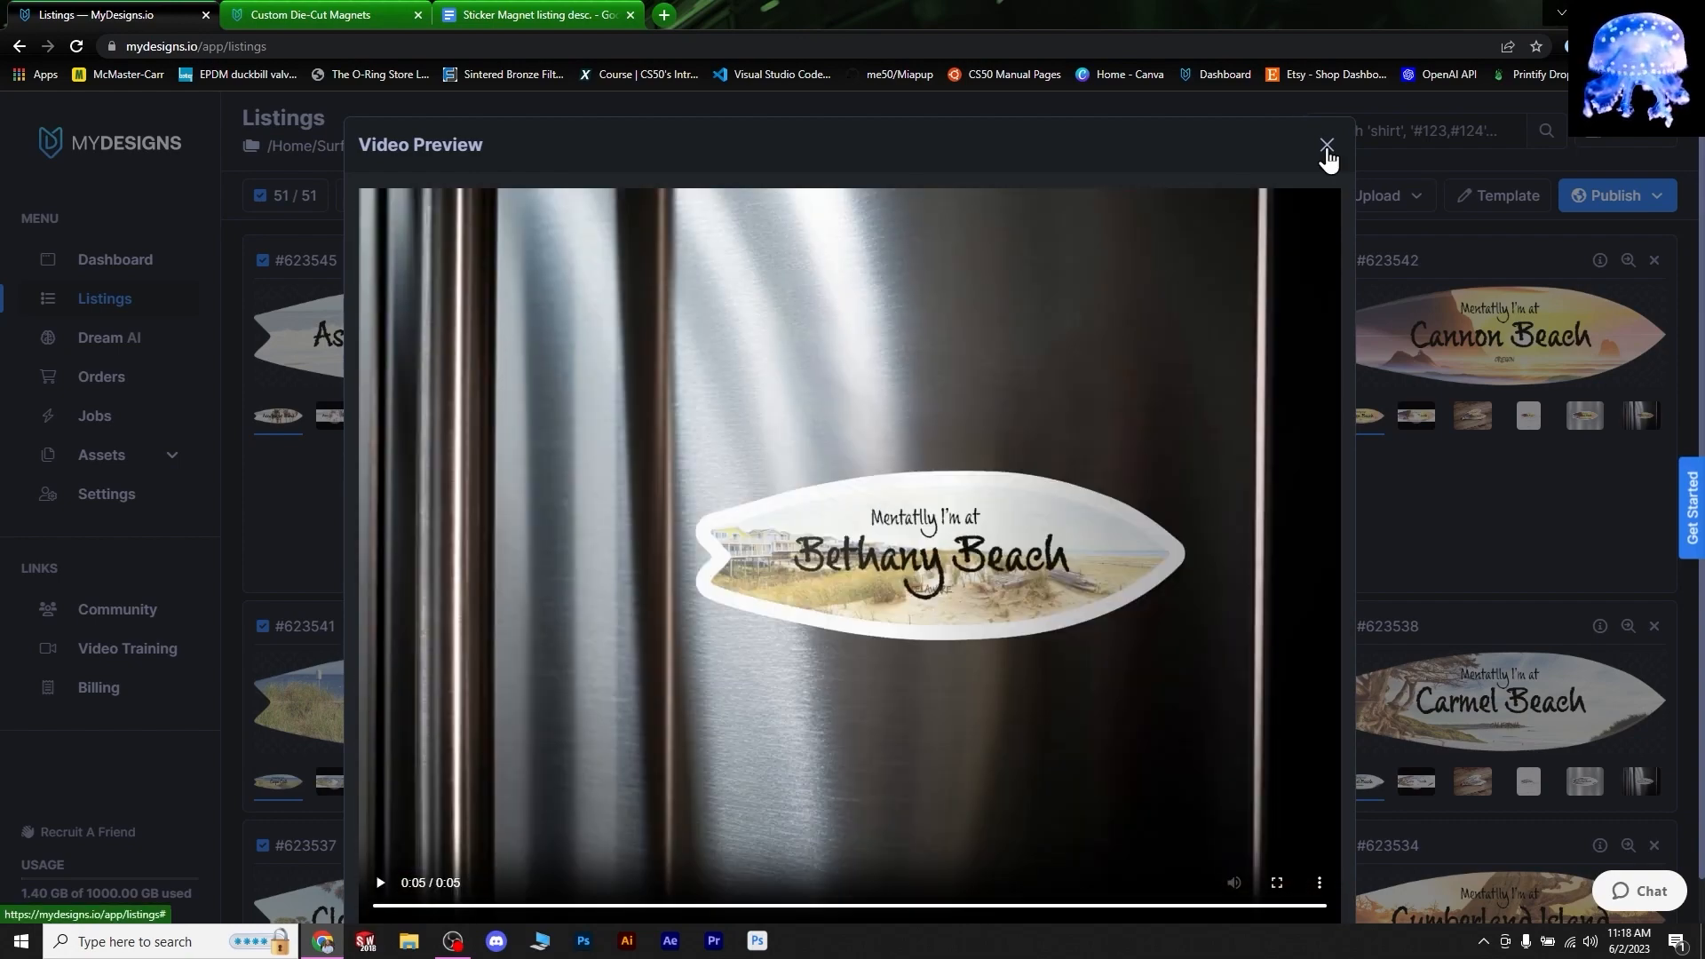
pyautogui.click(1327, 149)
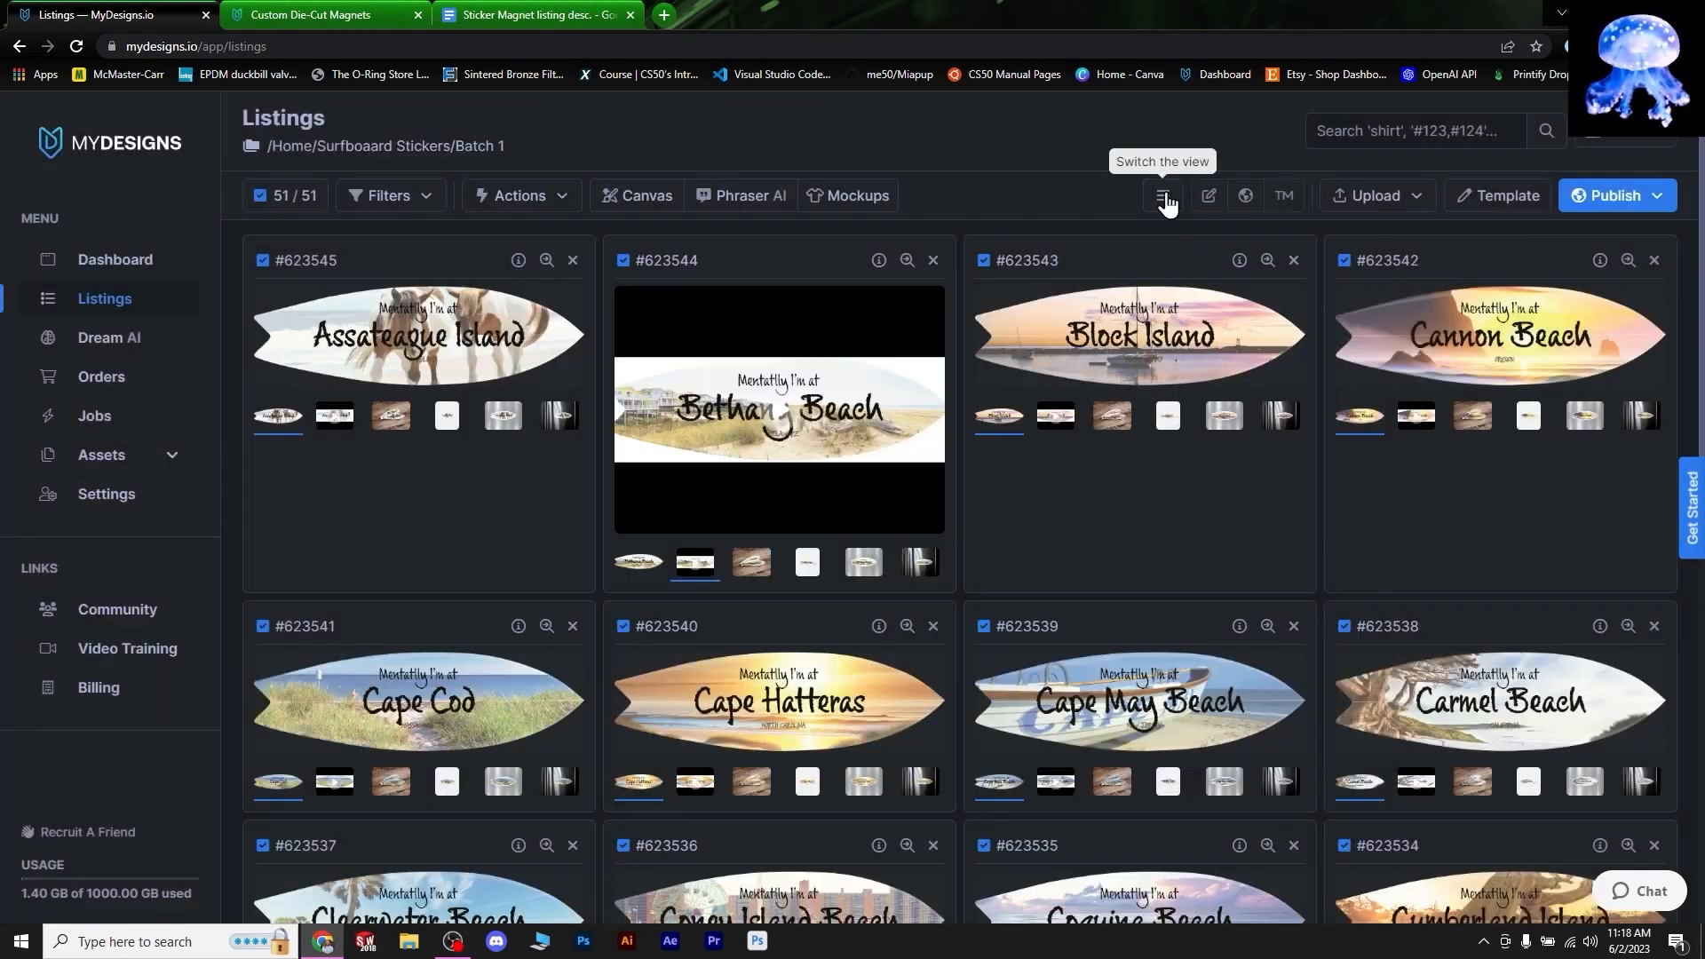
# - Switch the listings to the detailed list view and review the descriptions
pyautogui.click(1165, 197)
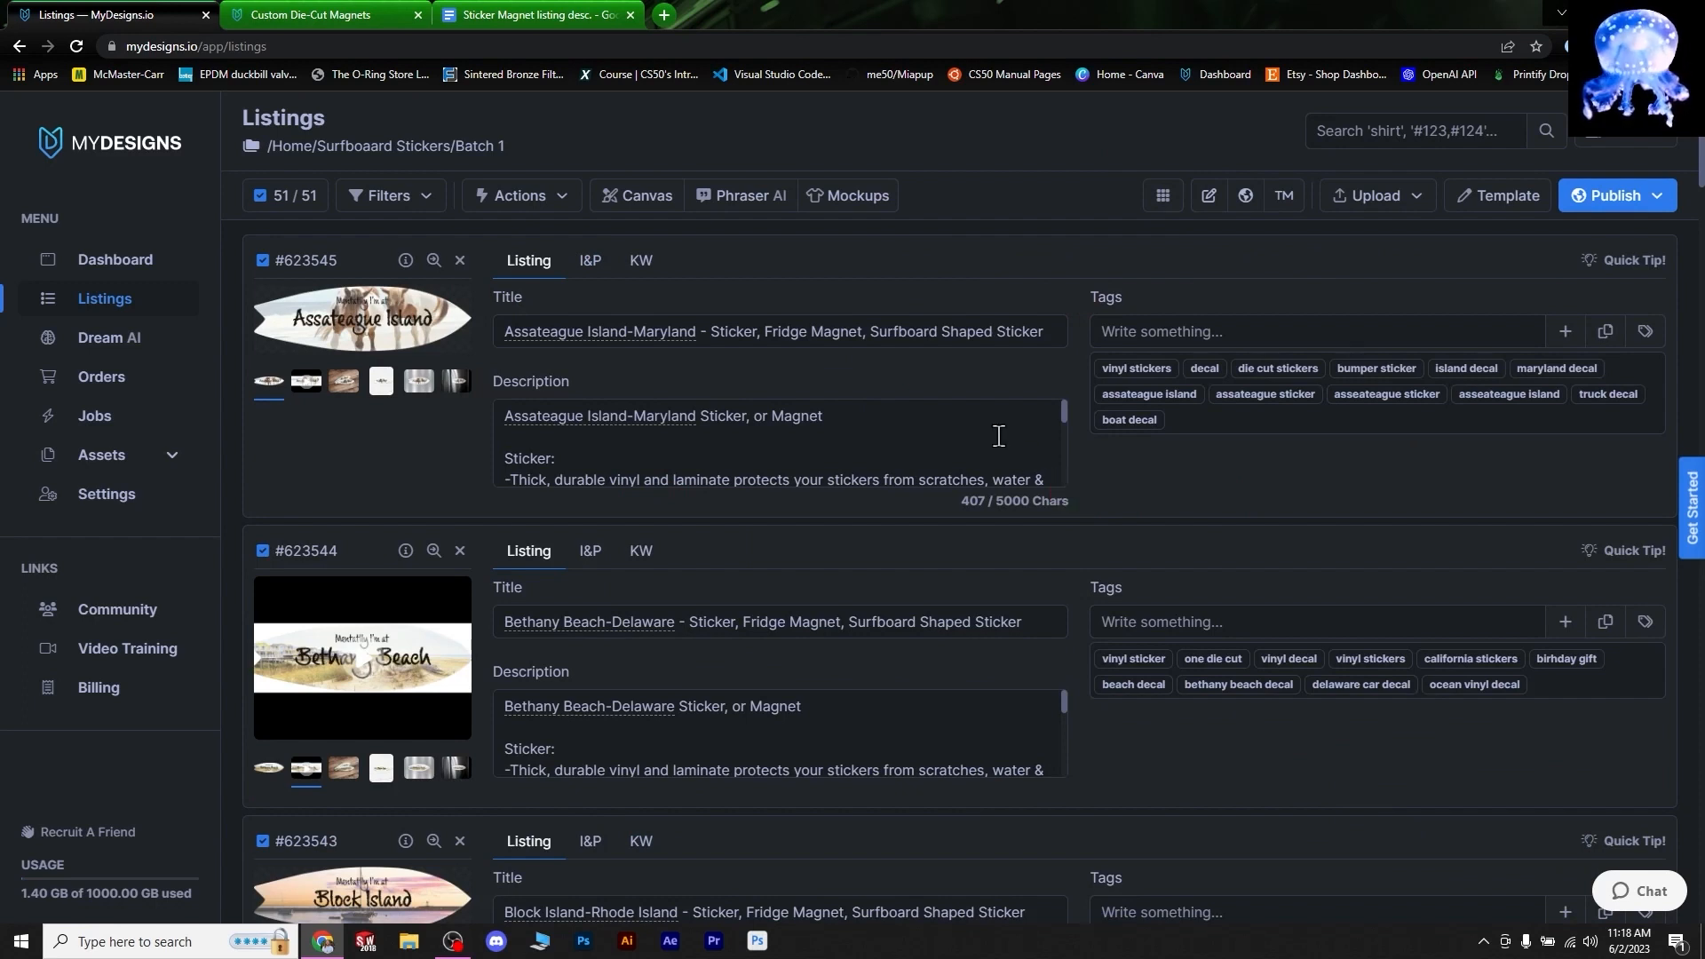
pyautogui.scroll(-2, 568, 435)
pyautogui.scroll(2, 563, 430)
pyautogui.scroll(-2, 573, 444)
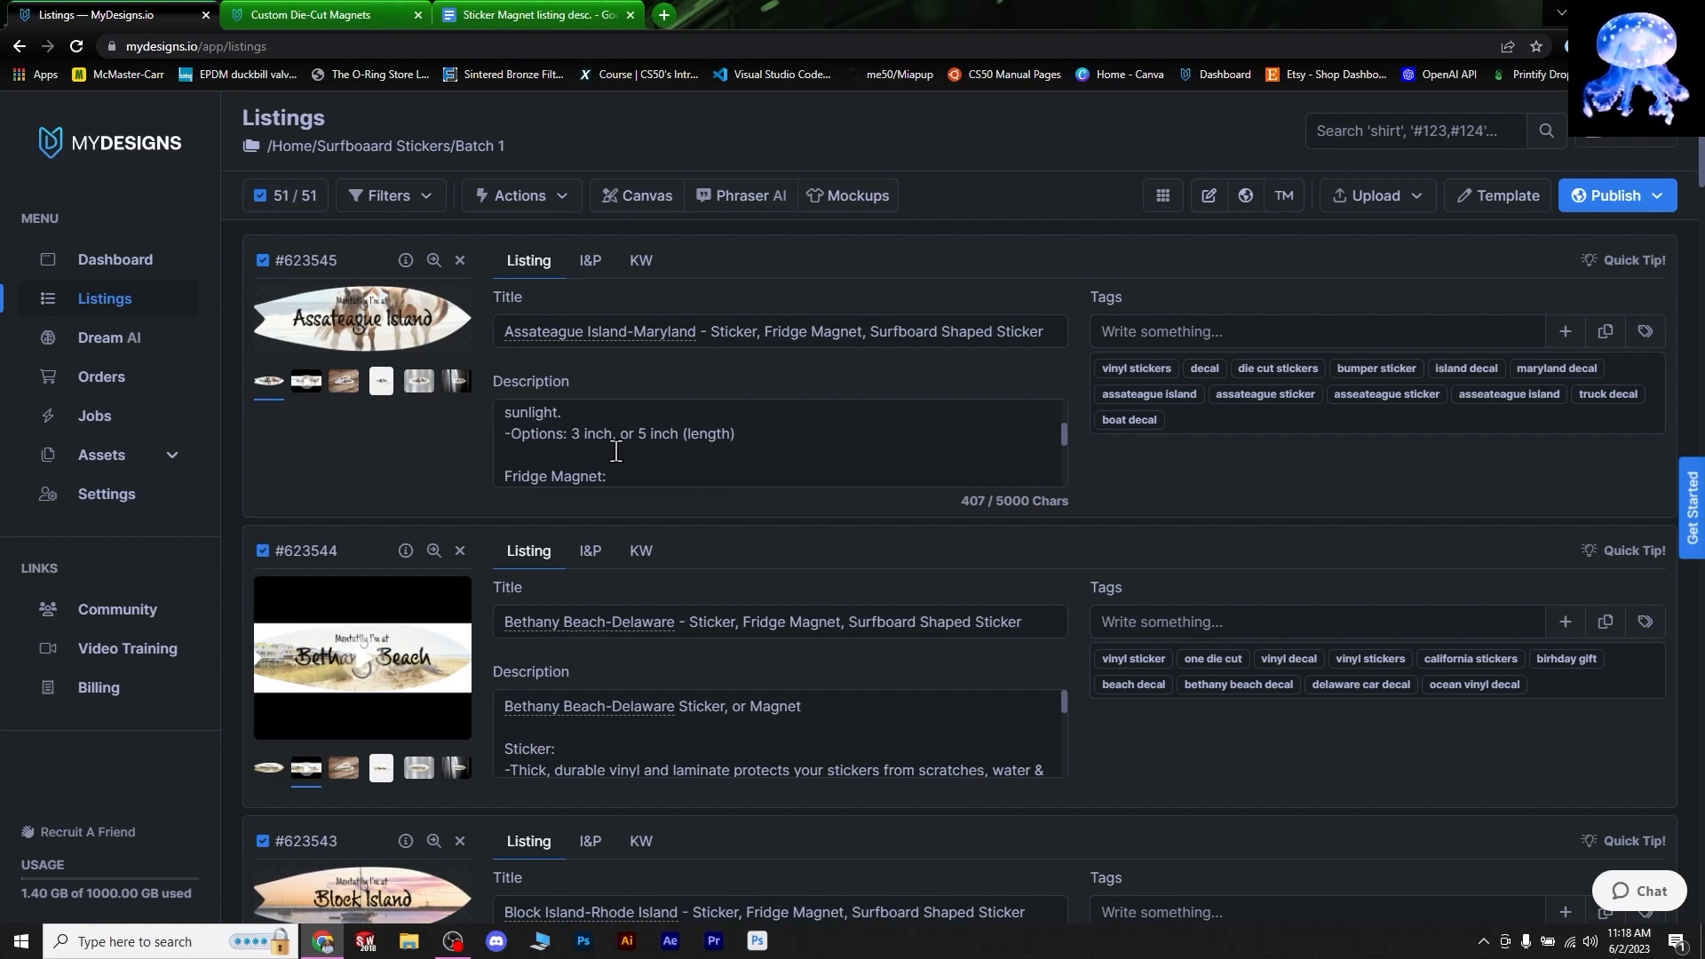
pyautogui.scroll(-3, 602, 453)
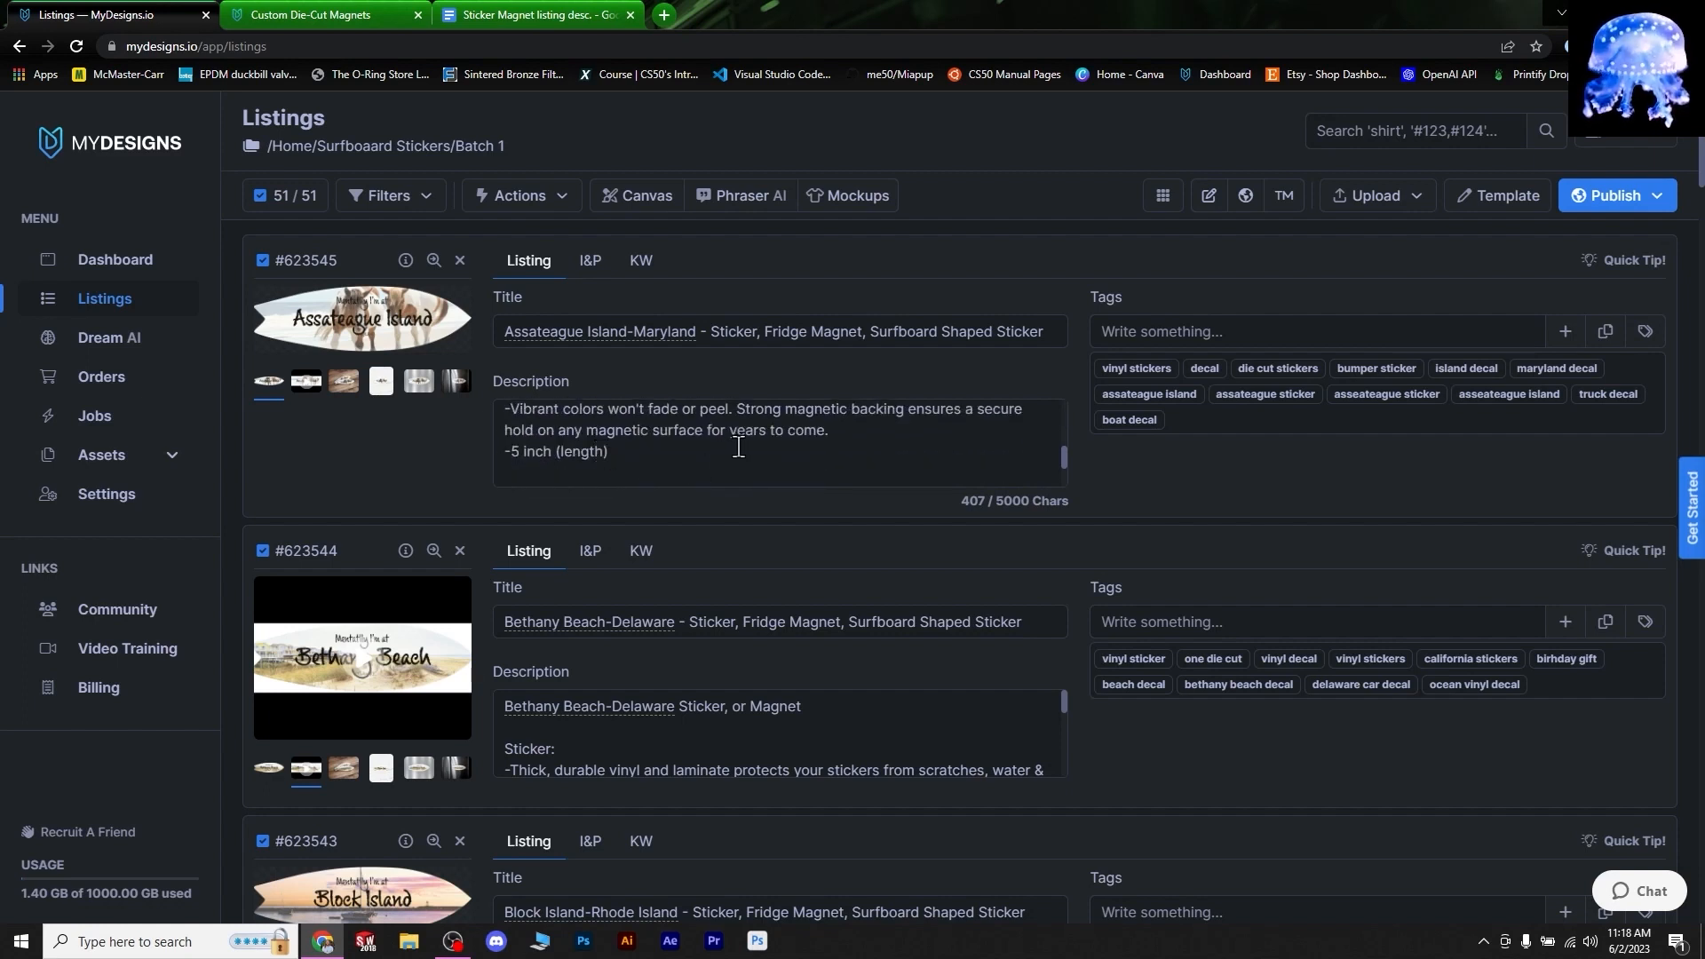
pyautogui.scroll(3, 724, 457)
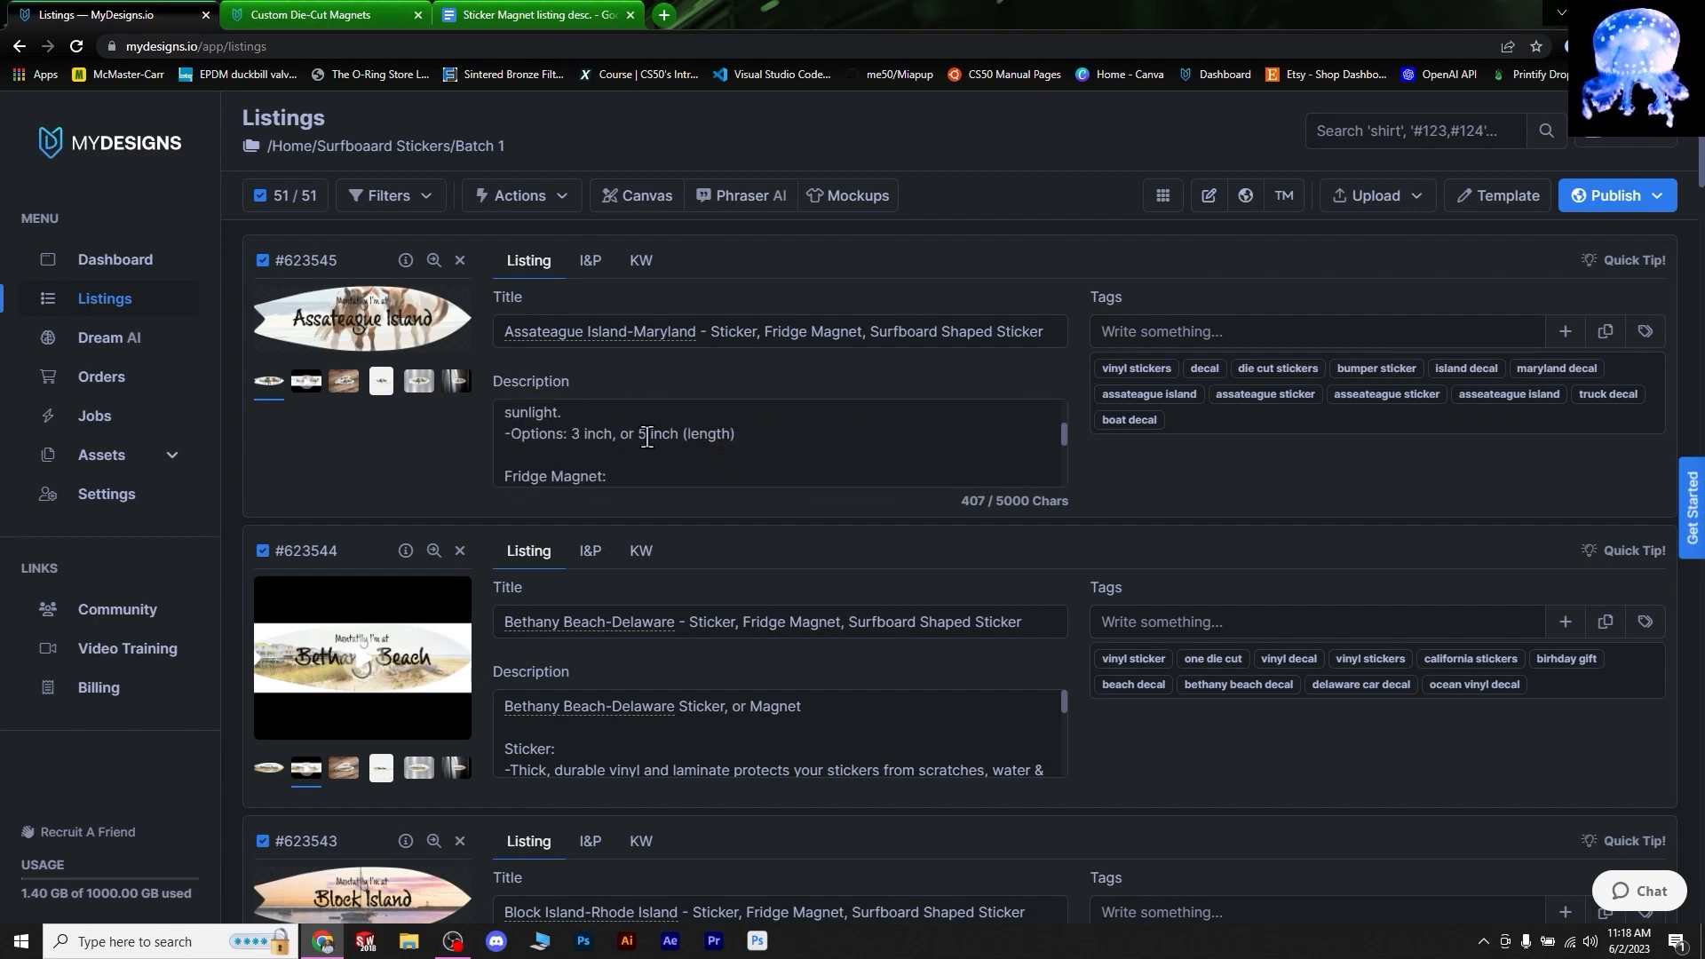
pyautogui.scroll(5, 605, 451)
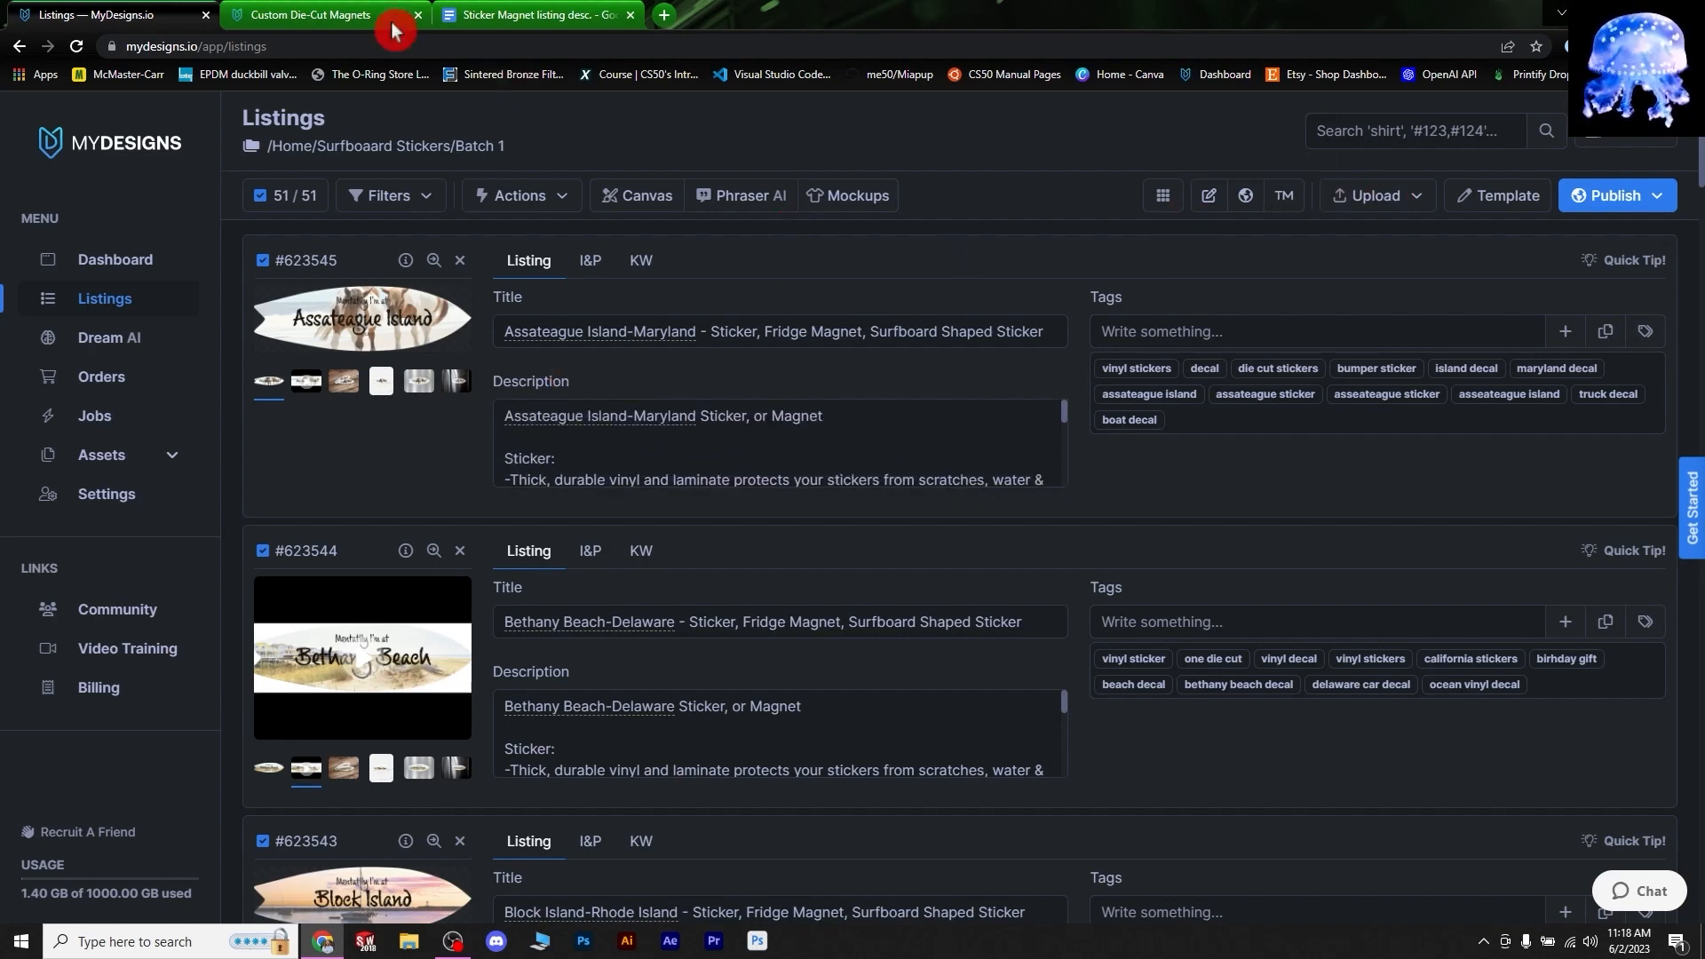
# - Return to the Custom Die-Cut Magnets product page and clear the highlighted description text
pyautogui.click(293, 20)
pyautogui.scroll(2, 1046, 359)
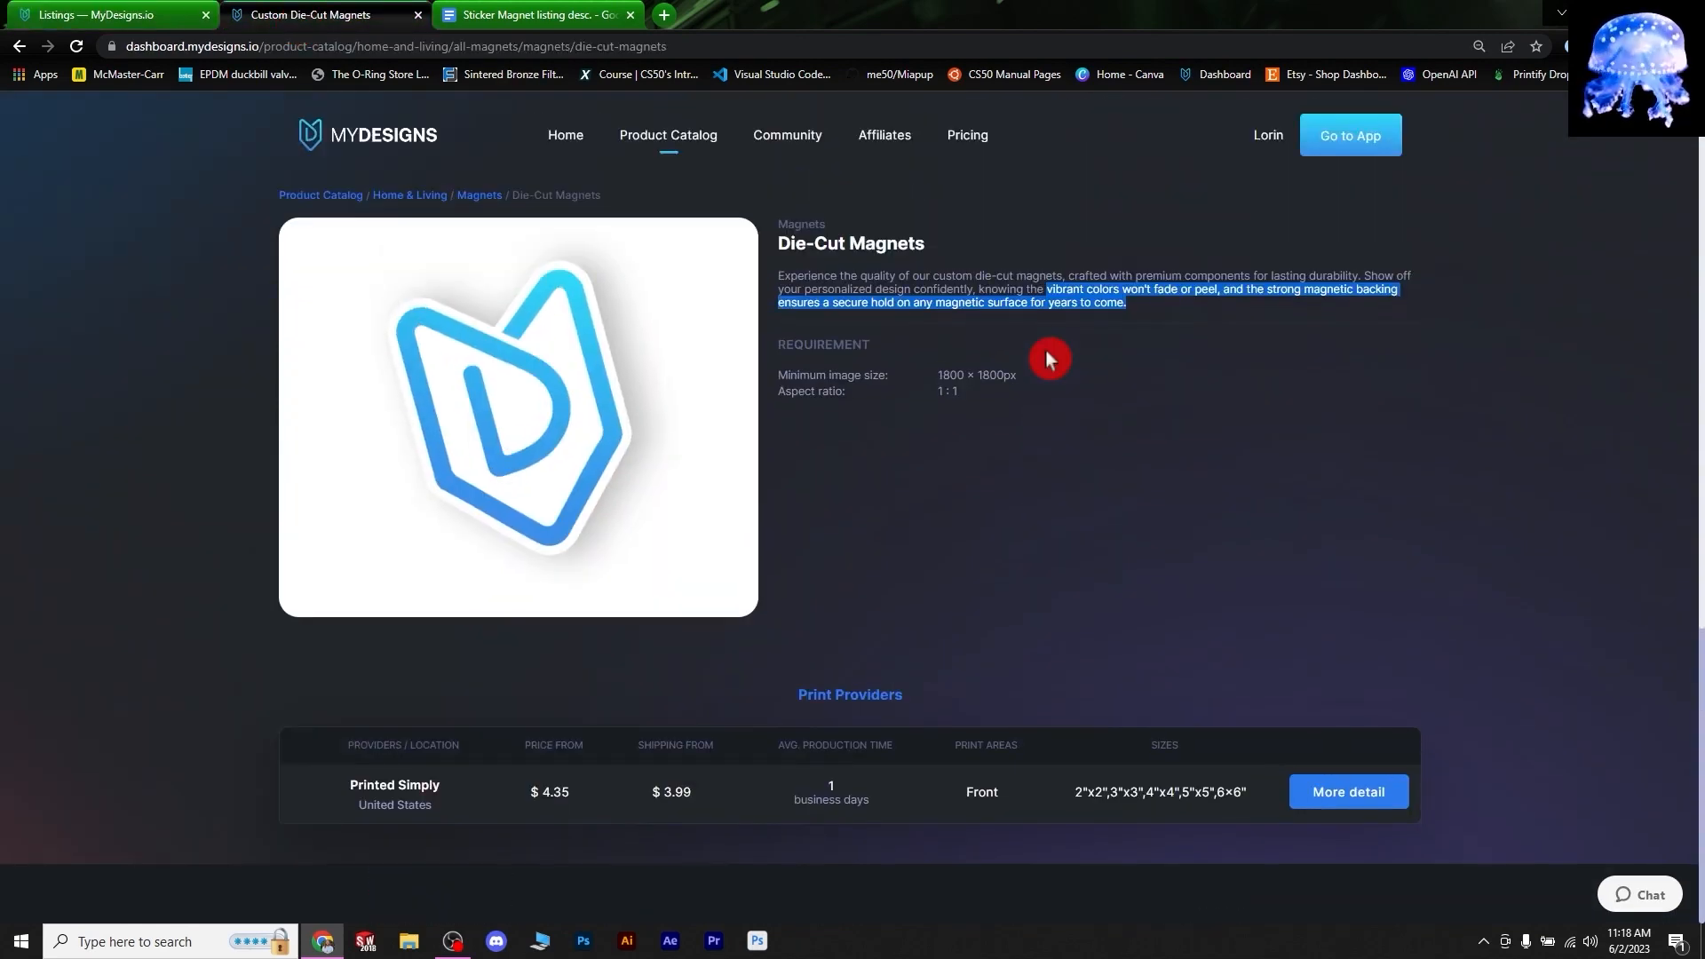
pyautogui.click(1048, 355)
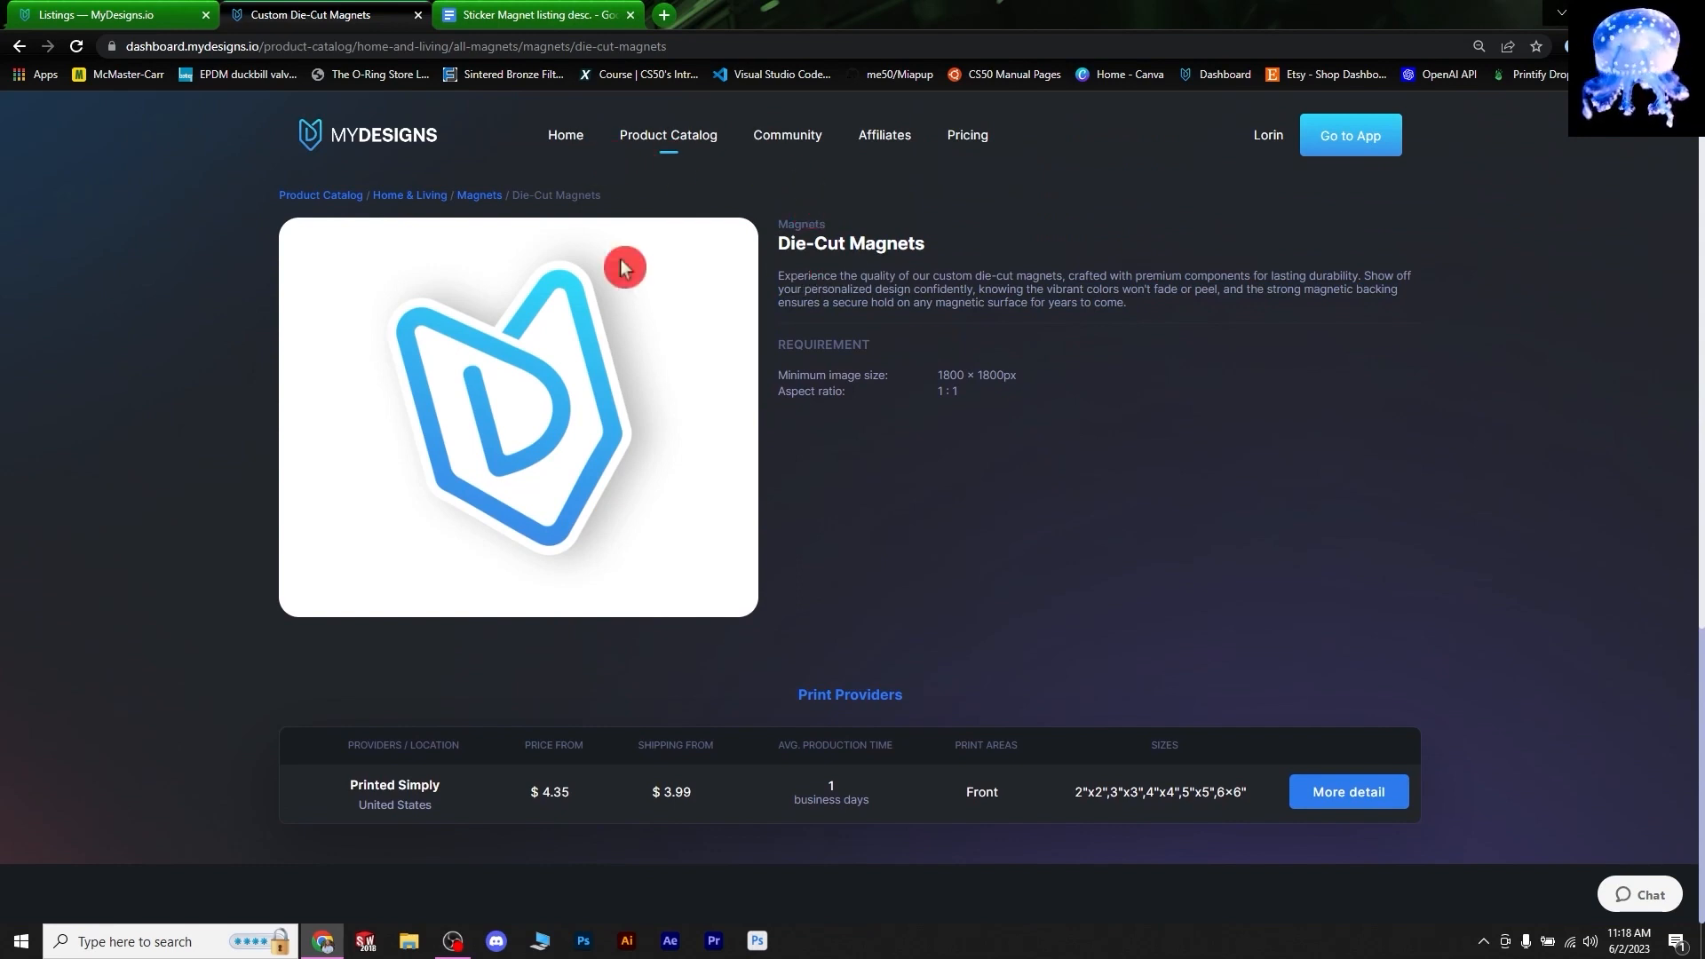
# - Browse Home & Living > All Stickers to view Kiss-Cut Stickers providers, then return to the Batch 1 listings
pyautogui.click(404, 196)
pyautogui.click(501, 411)
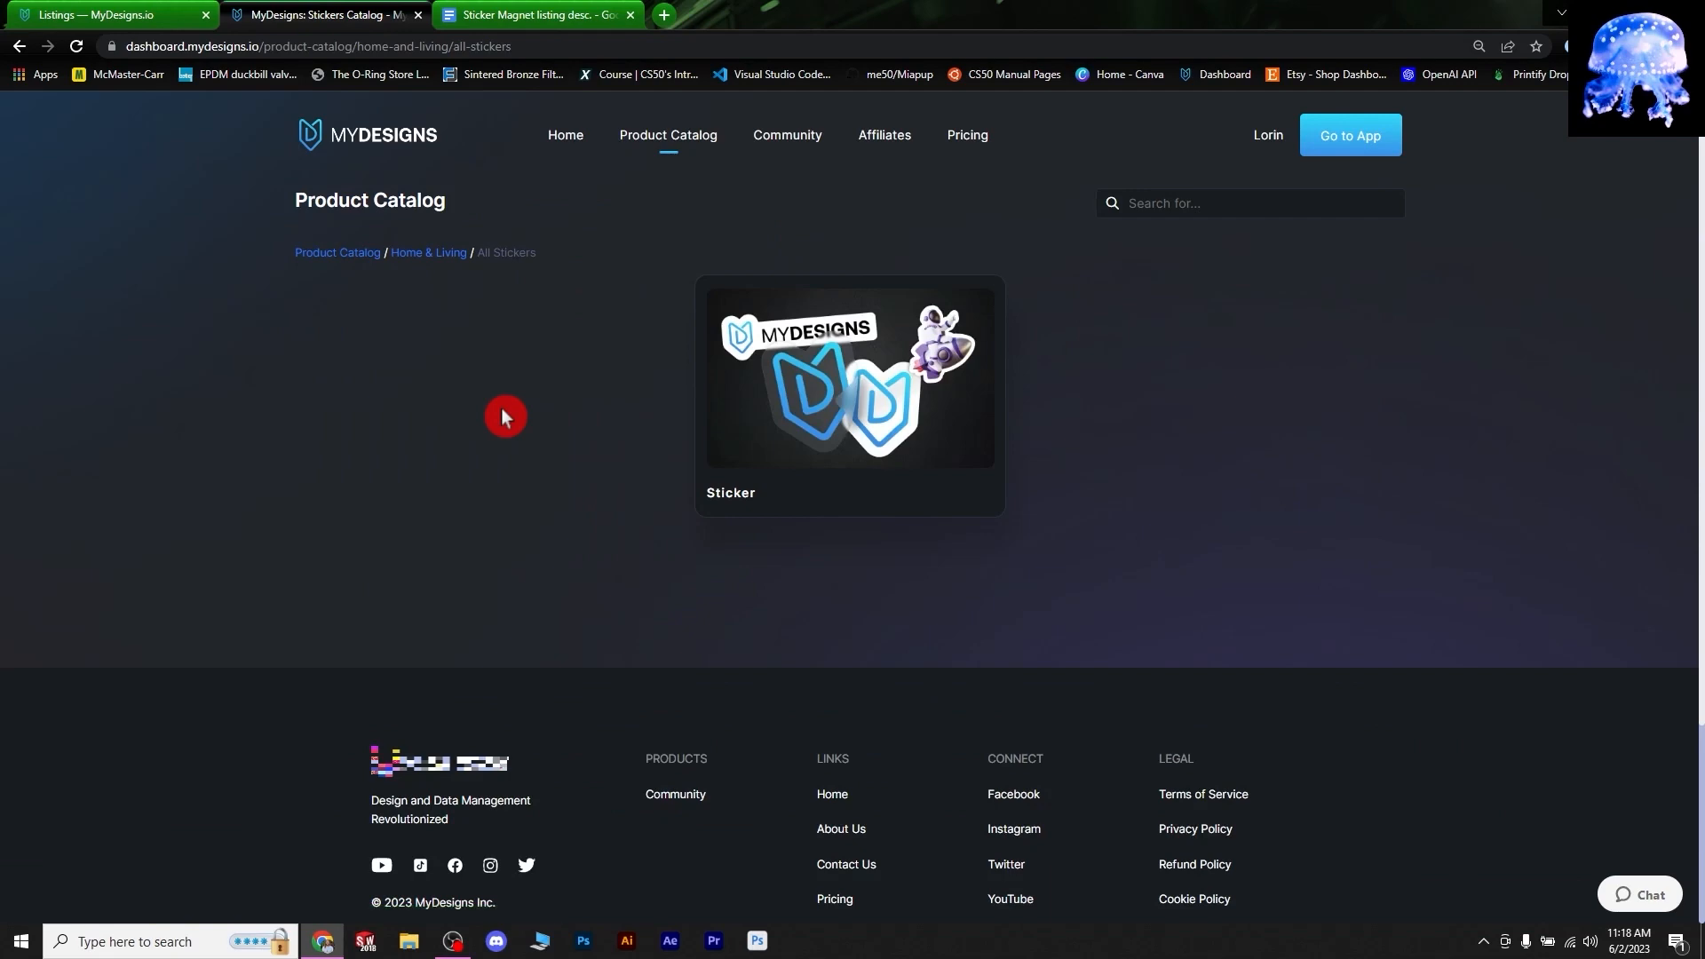
pyautogui.click(798, 338)
pyautogui.scroll(-3, 1044, 419)
pyautogui.click(1021, 401)
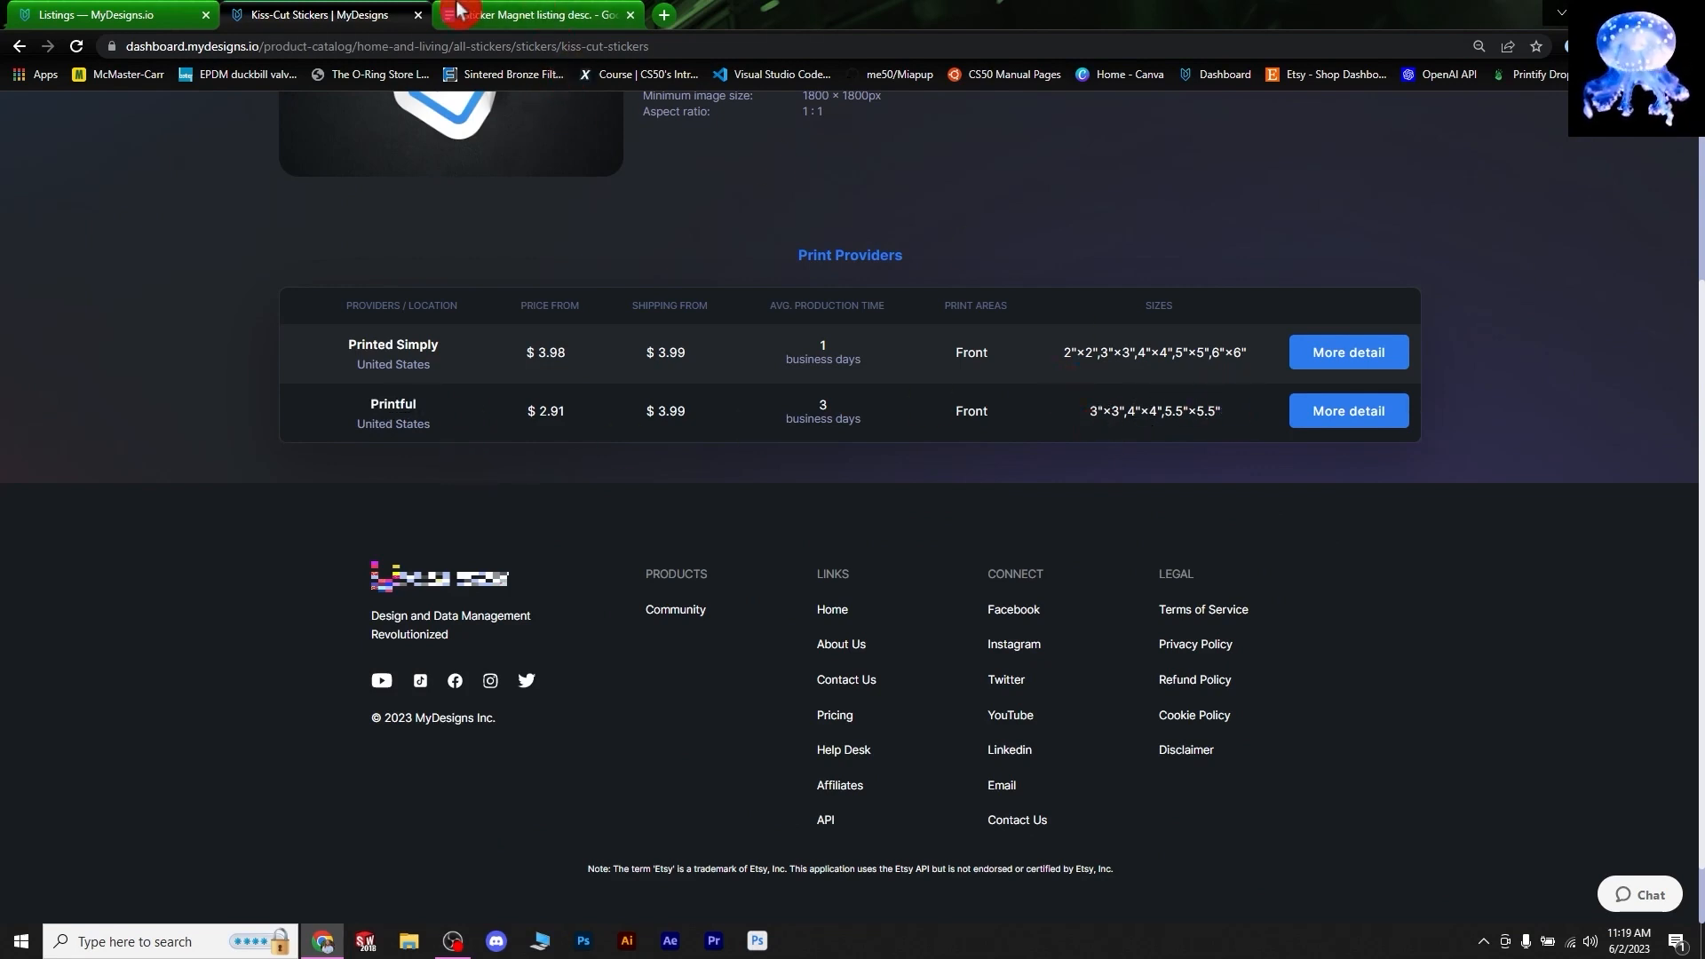
pyautogui.click(68, 13)
pyautogui.scroll(-3, 631, 425)
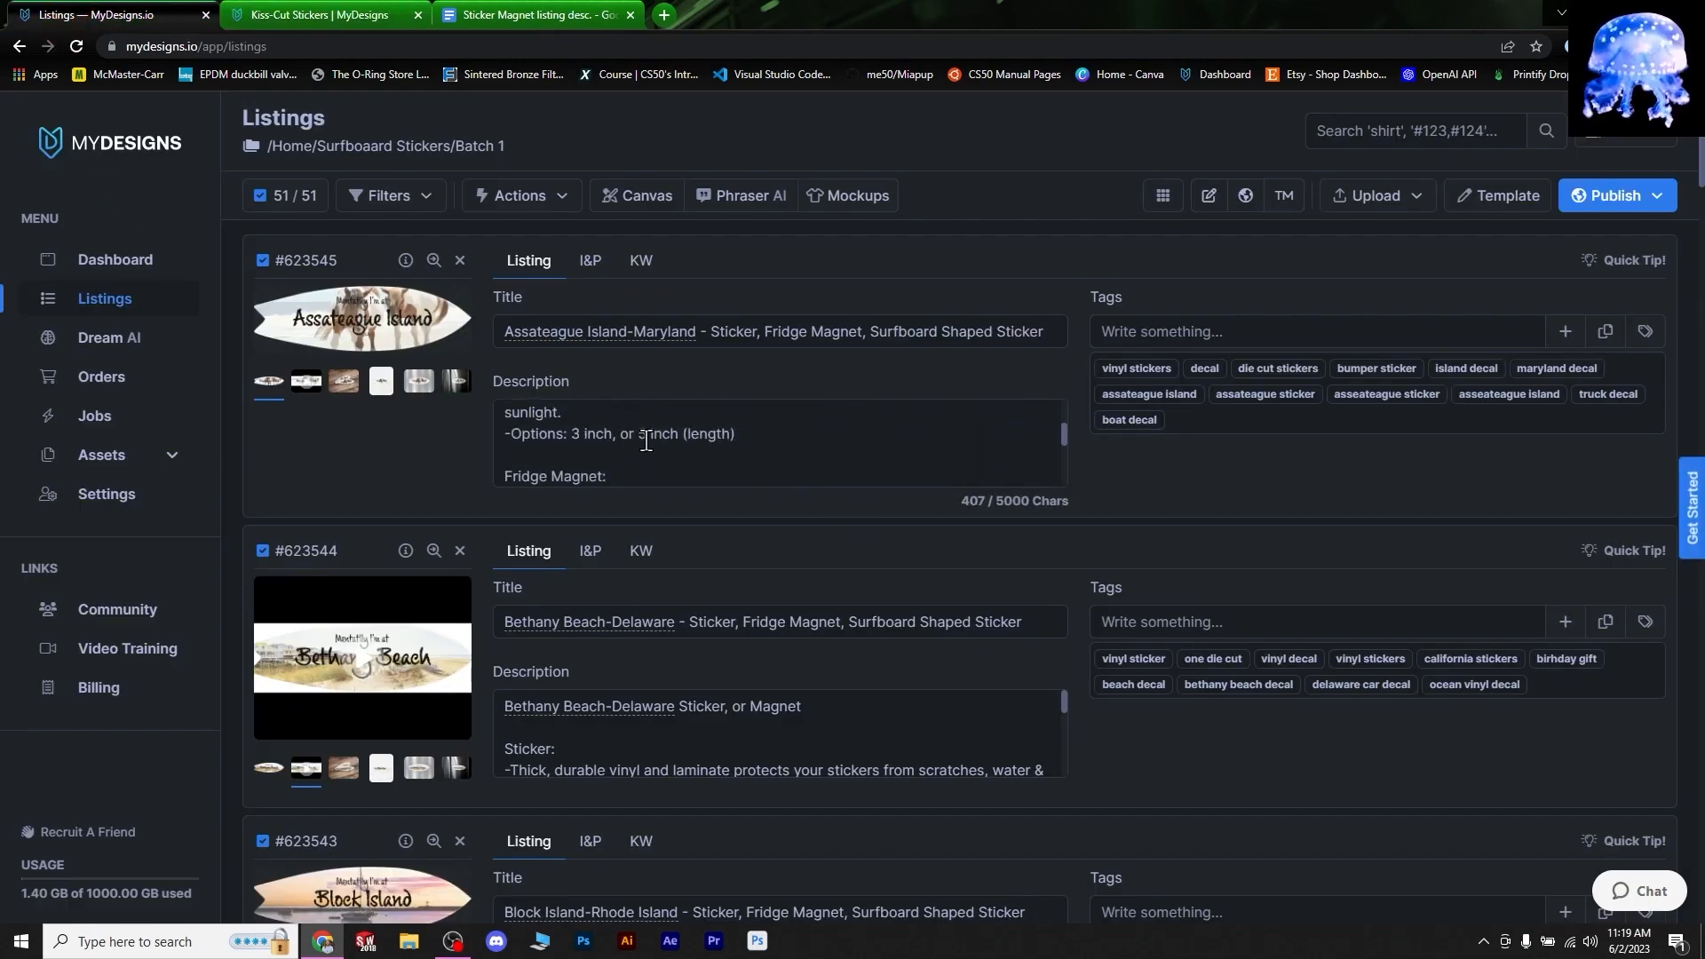
# - Review the first listing's 3 or 5 inch sticker and 5 inch magnet lines, then open Actions
pyautogui.scroll(-3, 646, 441)
pyautogui.scroll(1, 533, 457)
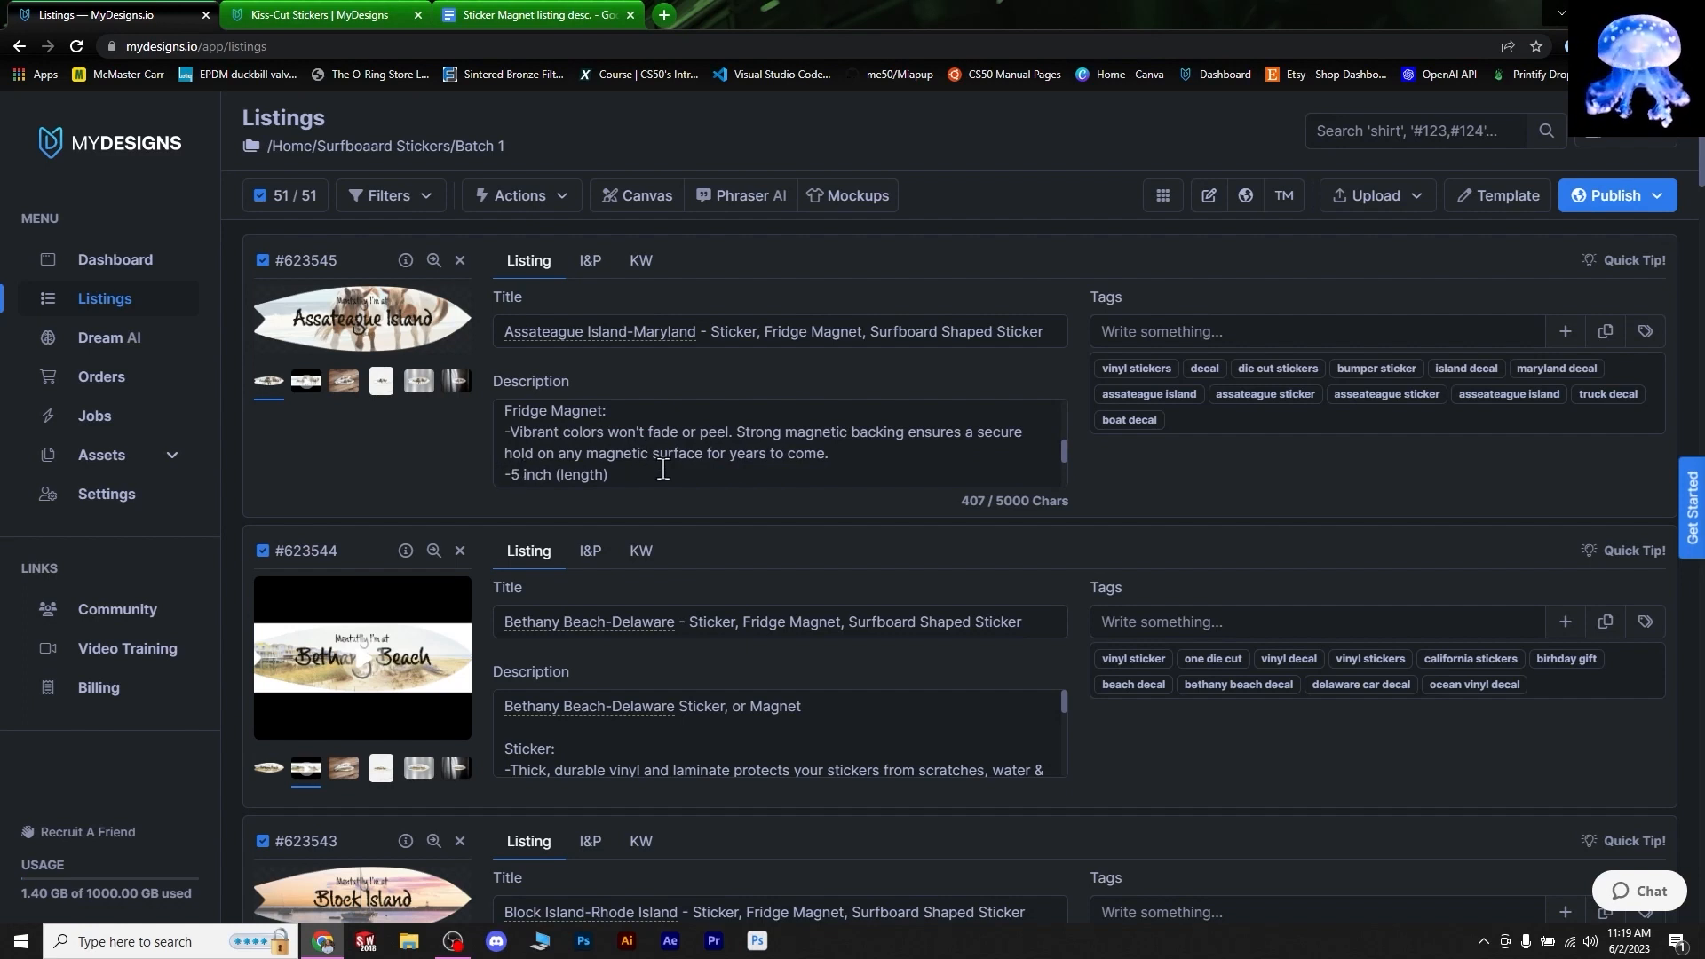
pyautogui.scroll(2, 753, 461)
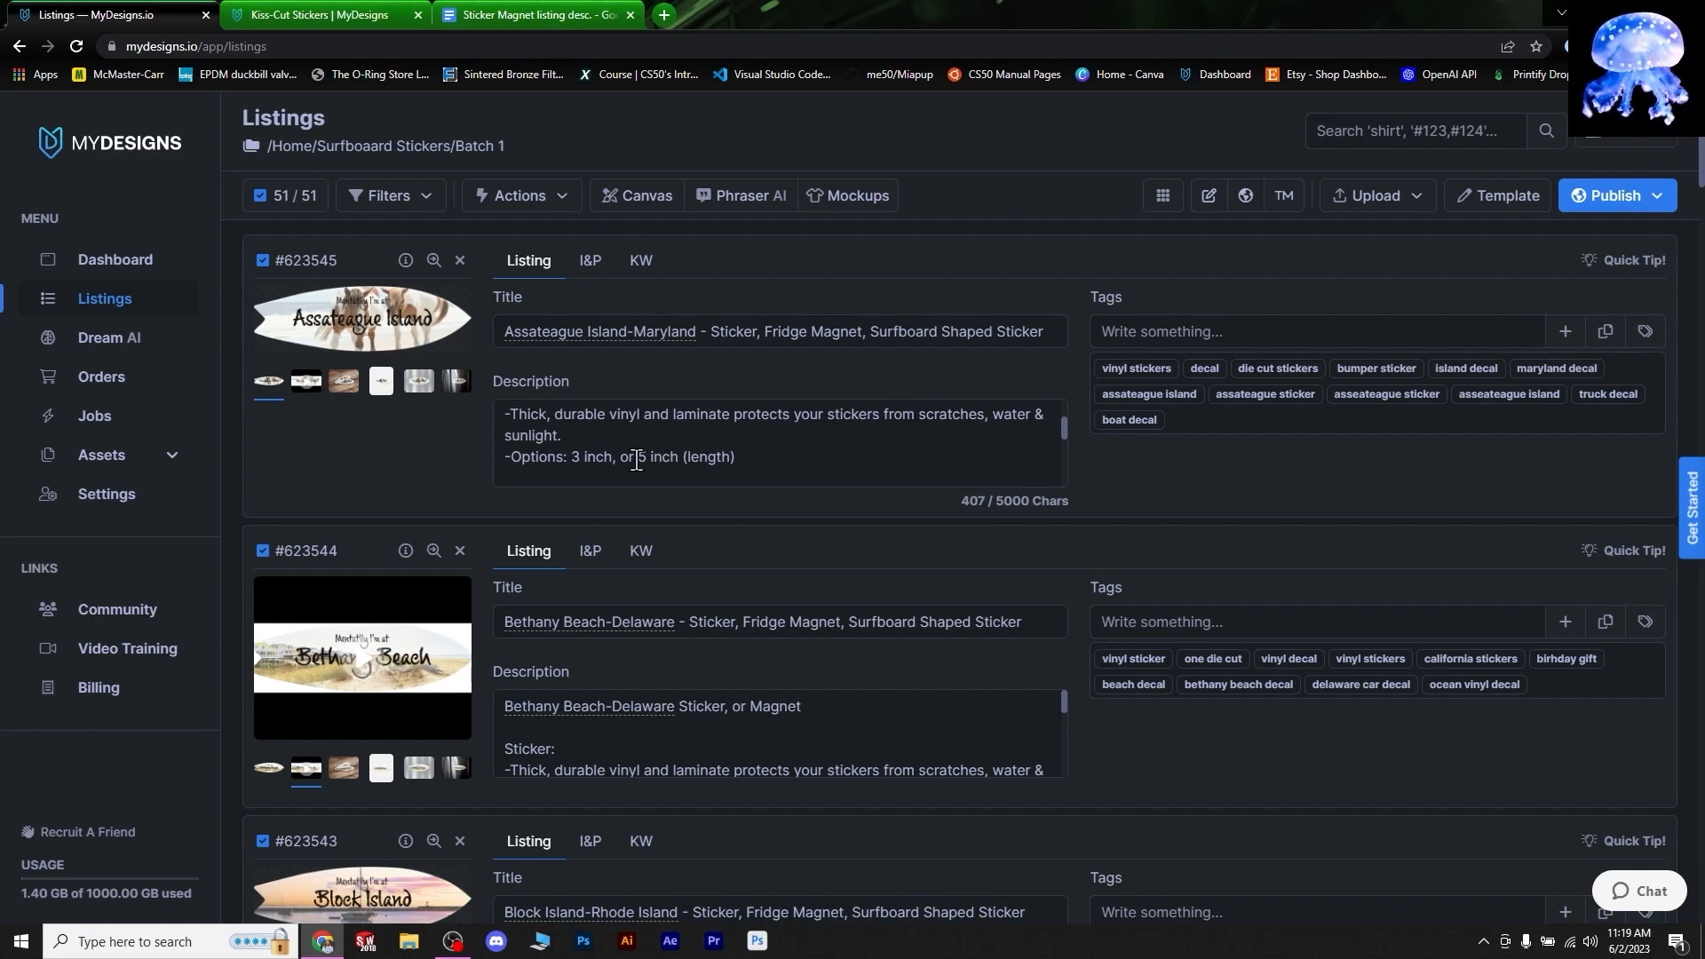
pyautogui.scroll(-4, 676, 459)
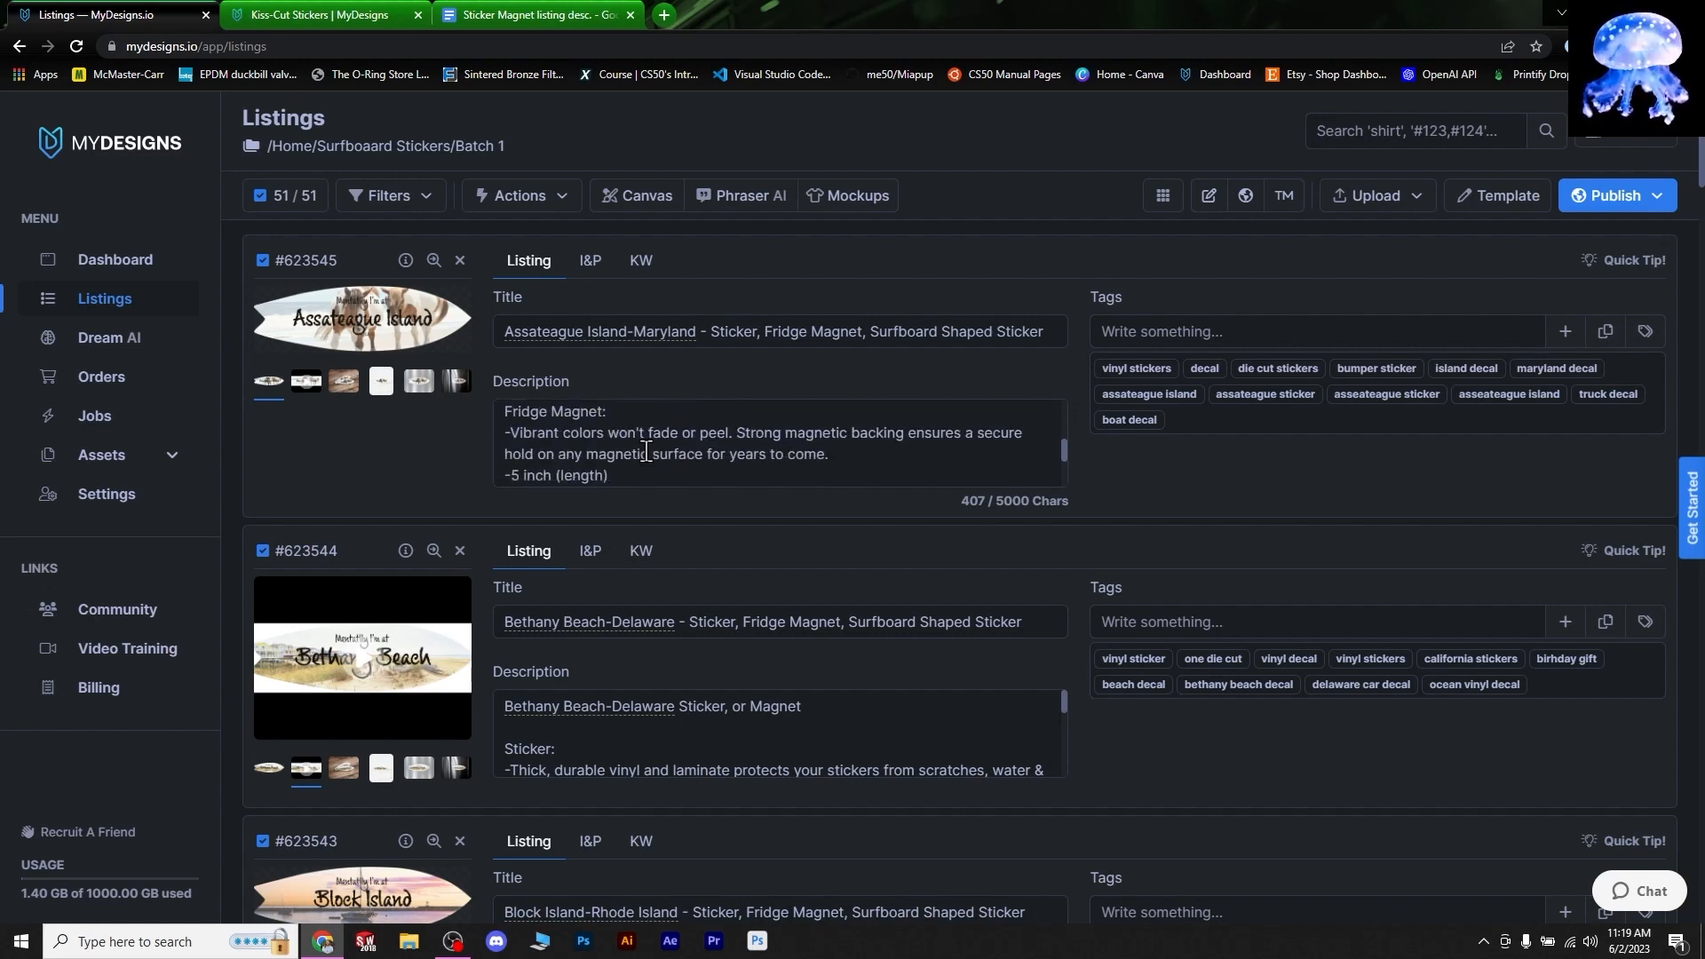
pyautogui.scroll(2, 533, 471)
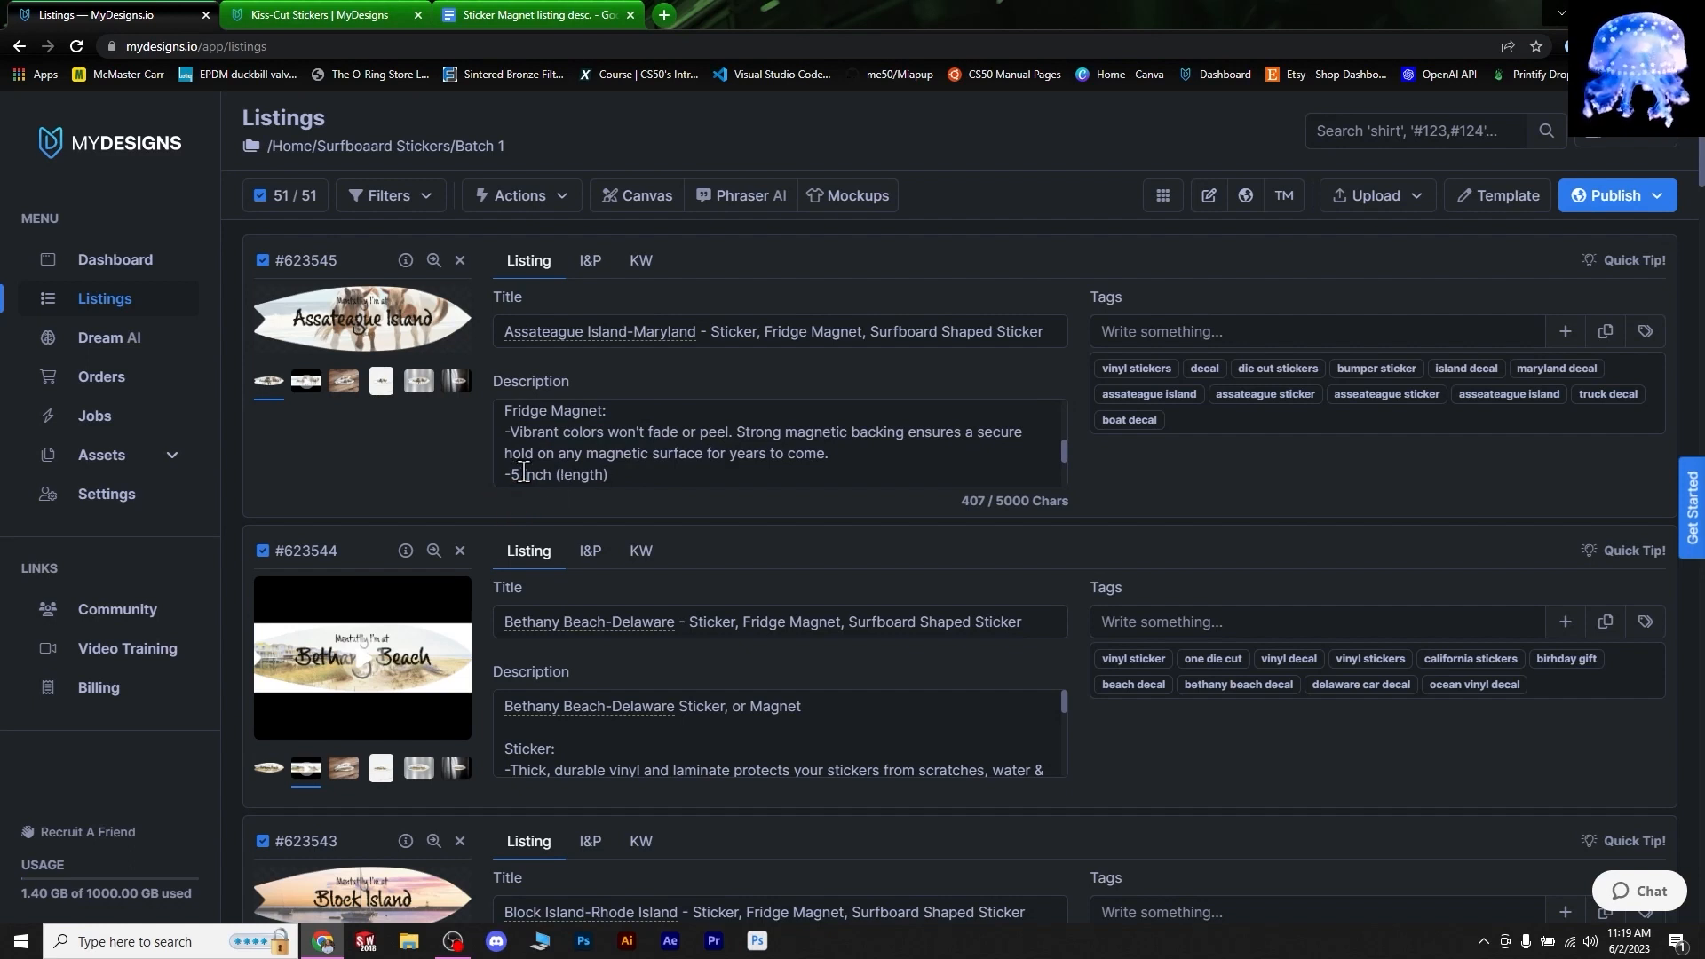
pyautogui.scroll(3, 659, 465)
pyautogui.click(504, 78)
pyautogui.click(515, 203)
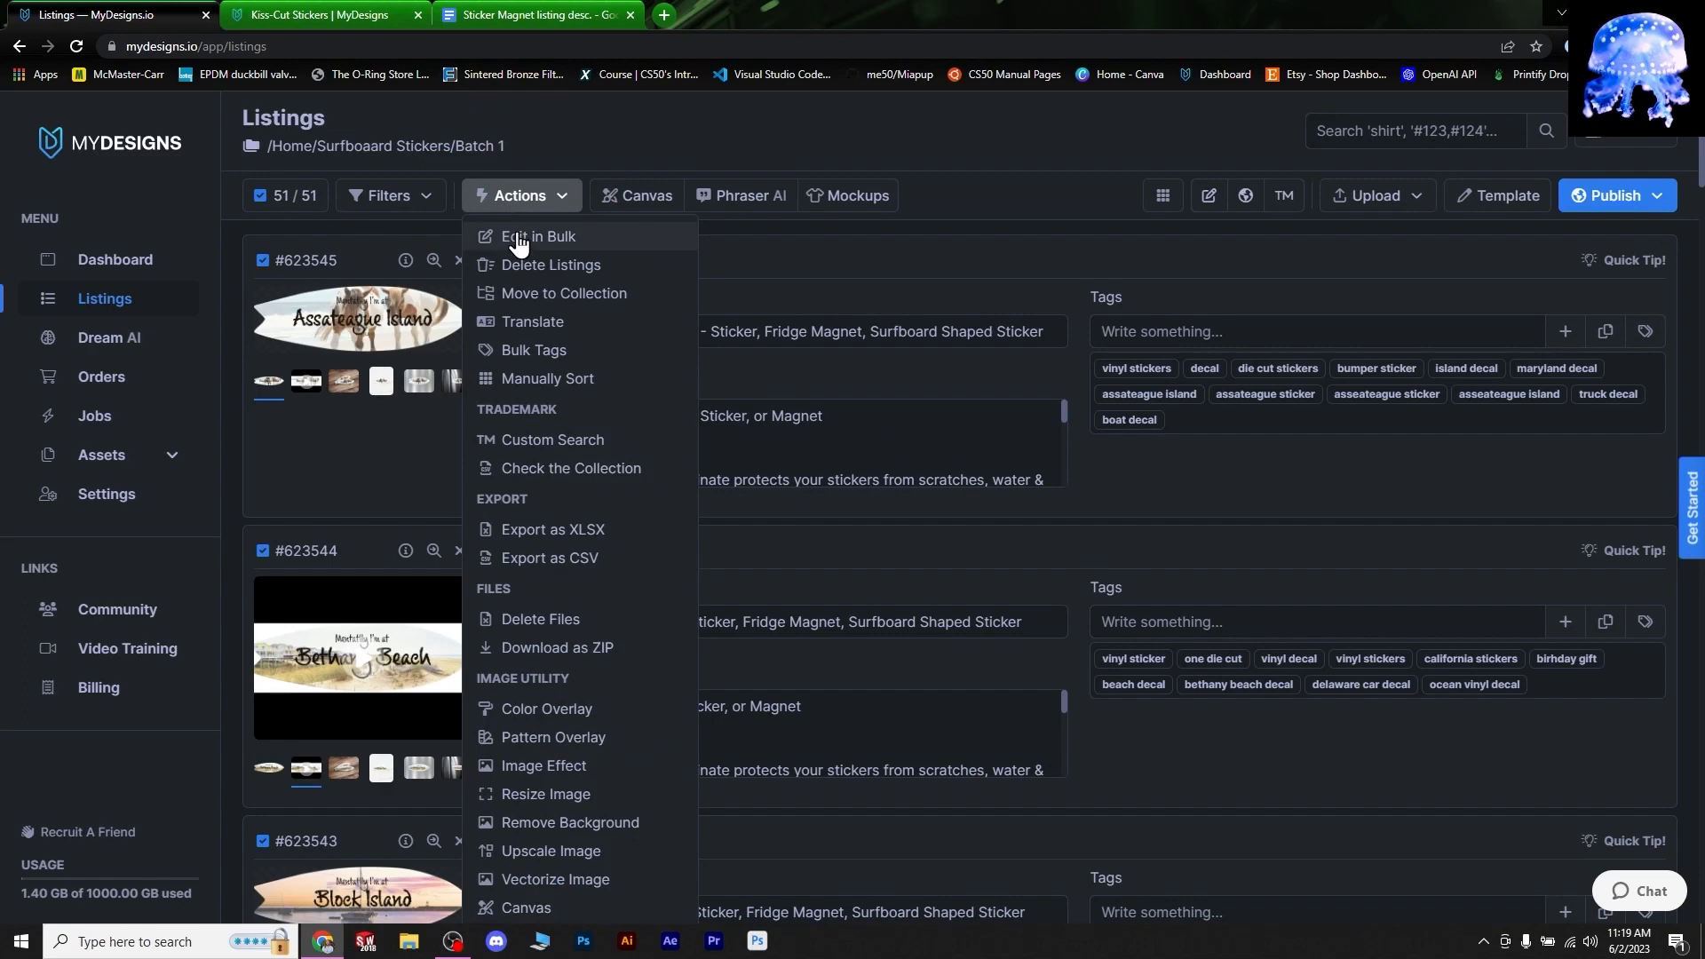
# - Bulk find-and-replace '5 inch' with '5.5 inch' in the descriptions of all 51 listings
pyautogui.click(521, 236)
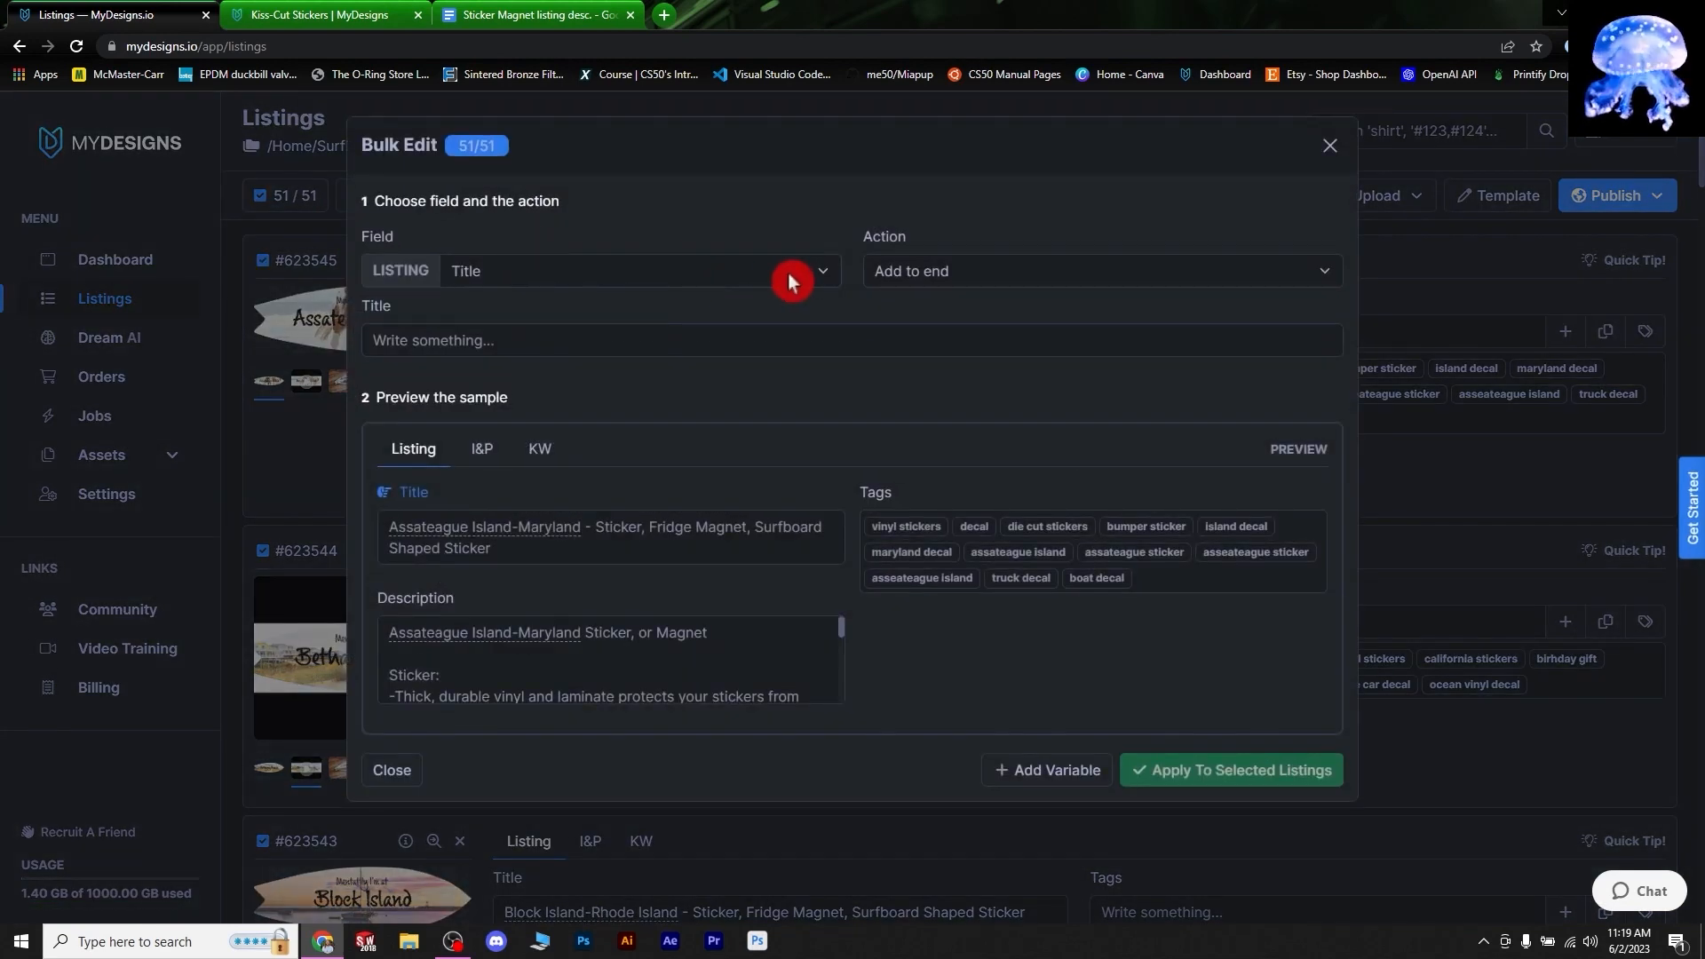
pyautogui.click(807, 271)
pyautogui.click(546, 336)
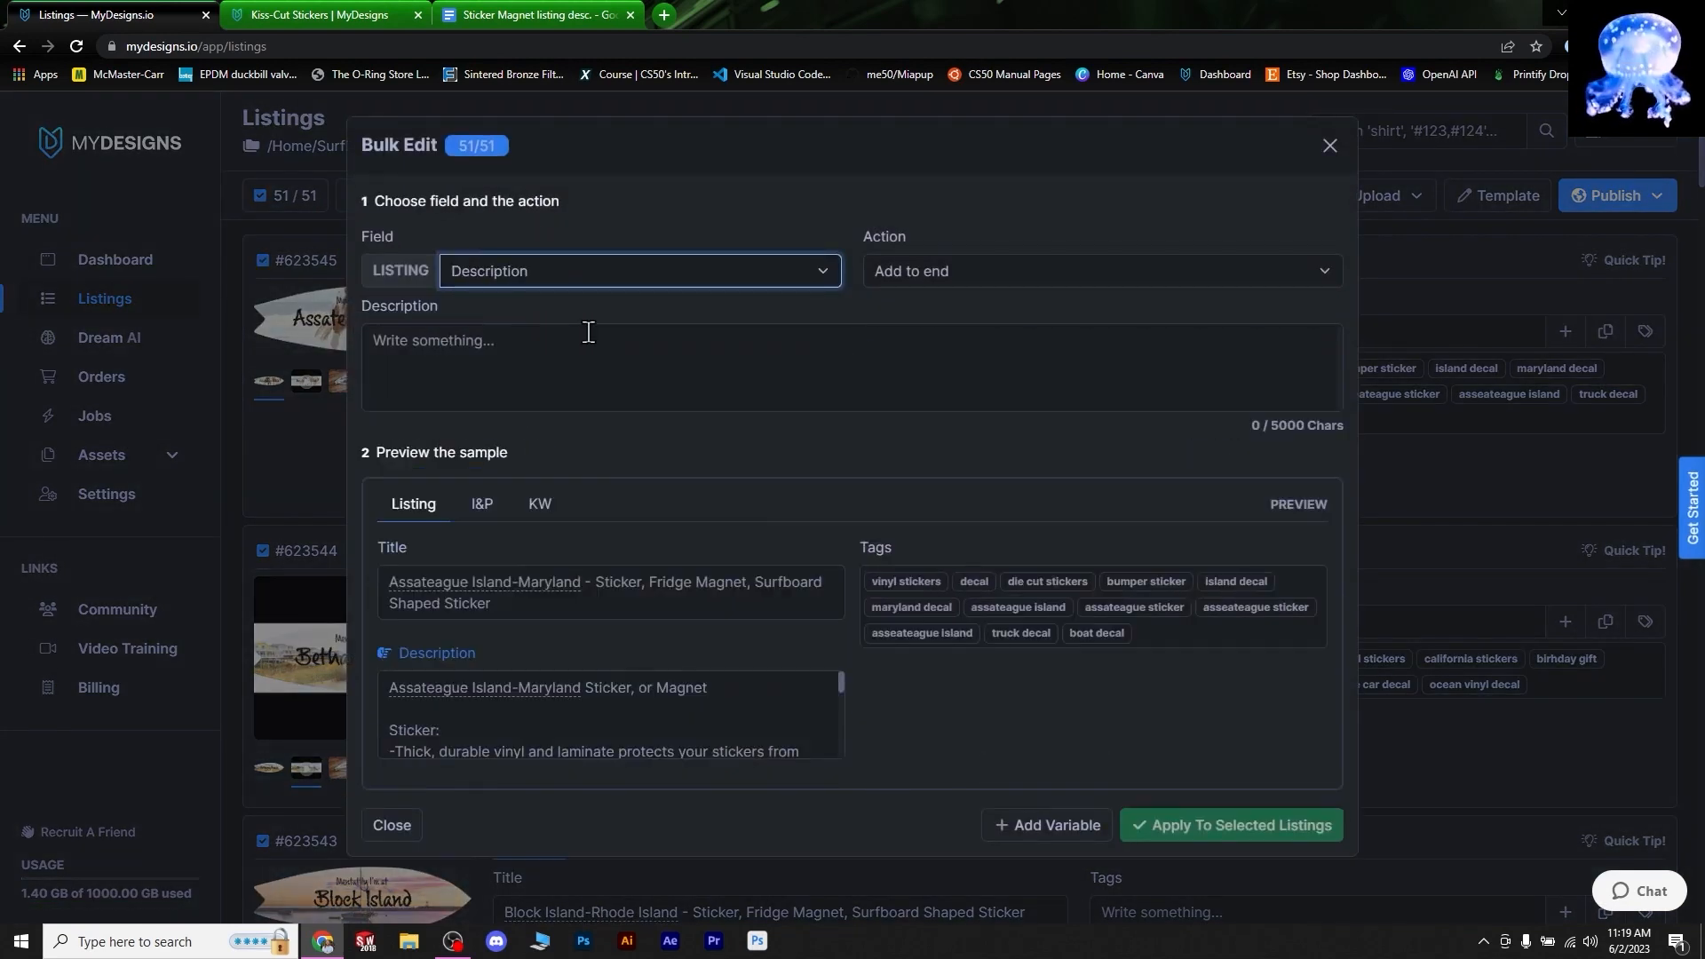
pyautogui.click(949, 274)
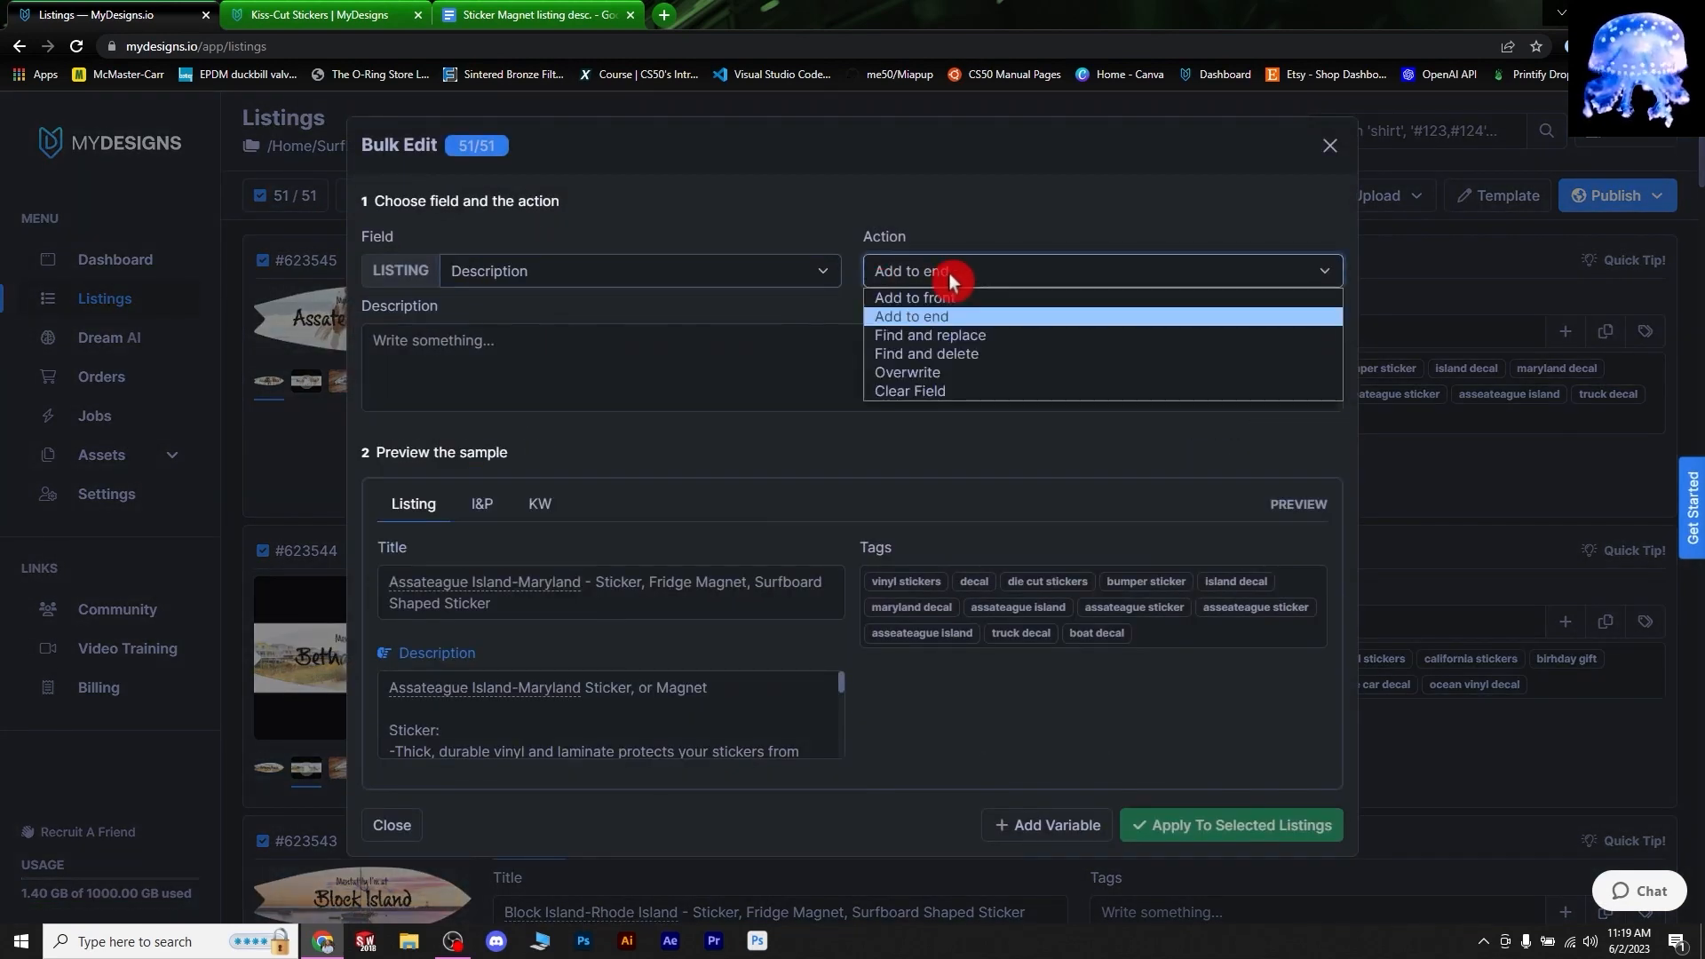
pyautogui.click(970, 332)
pyautogui.click(521, 331)
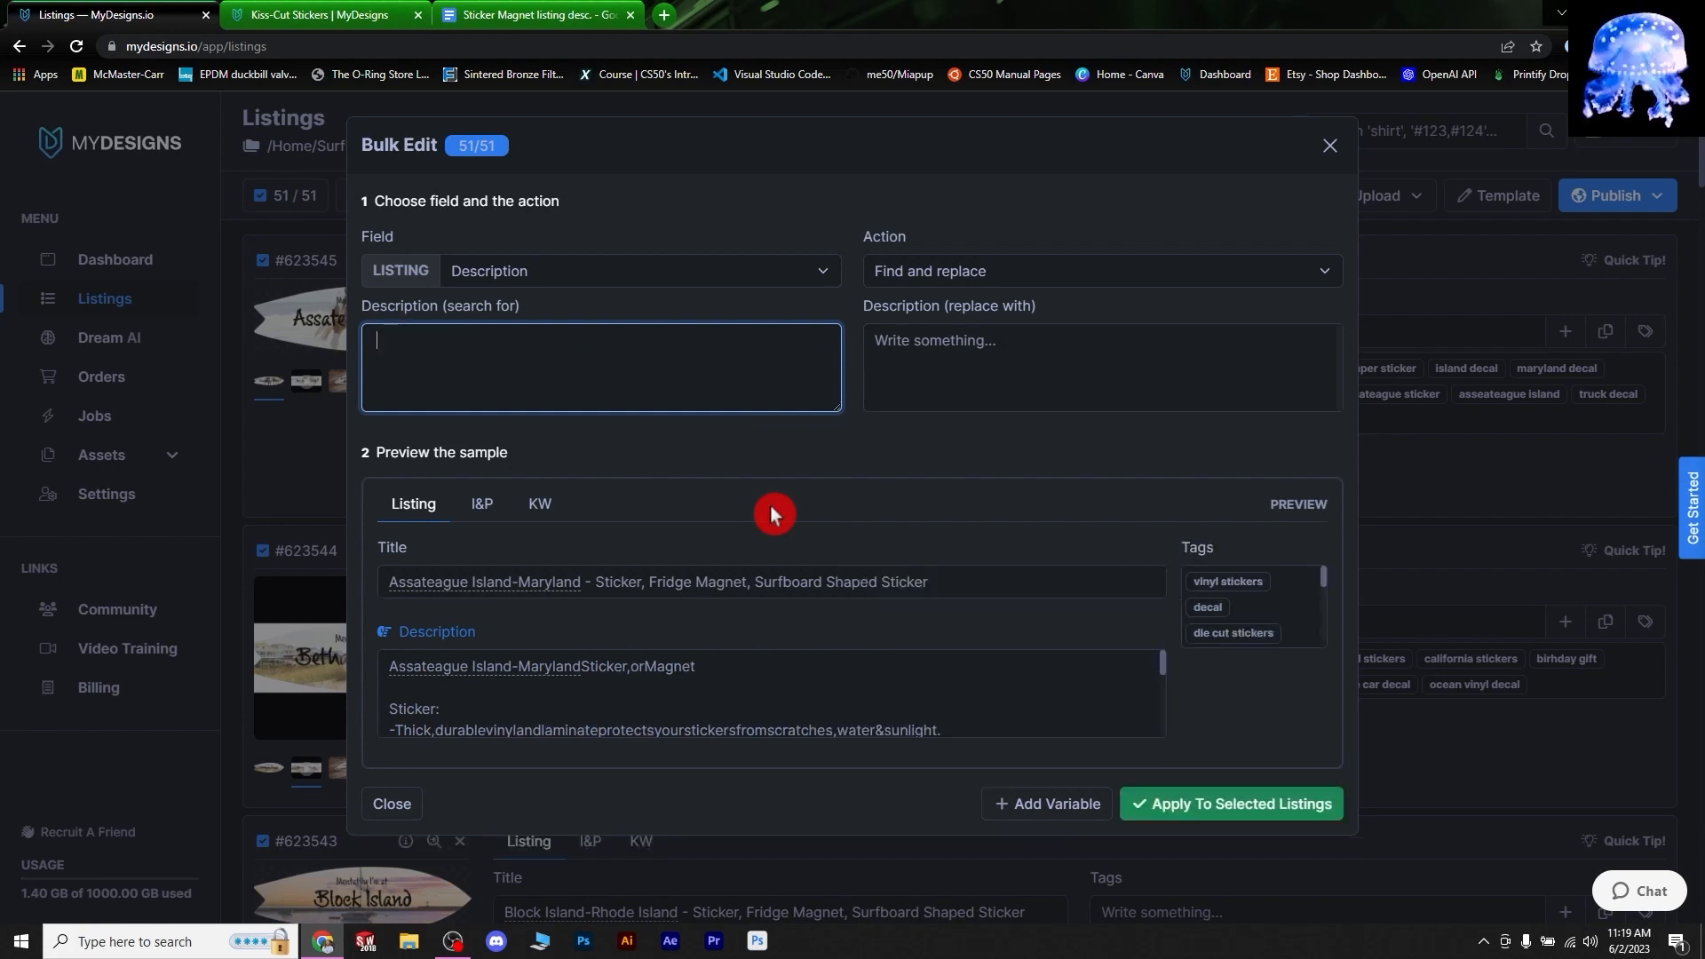
pyautogui.write('5 inc')
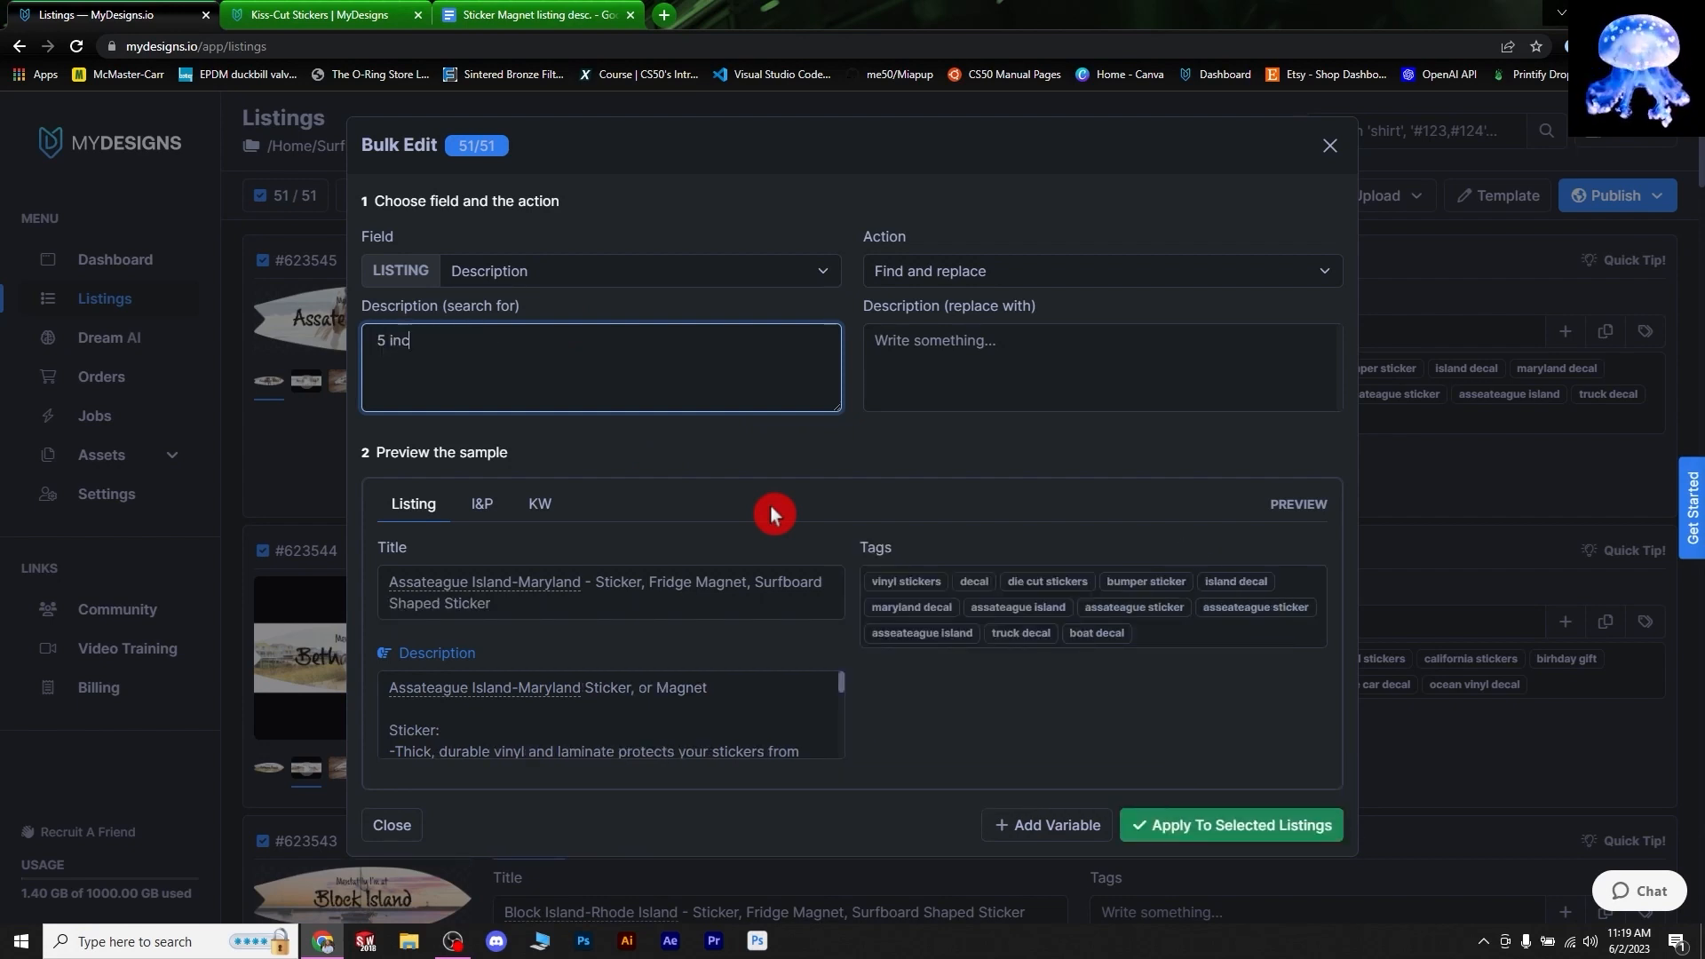
pyautogui.write('h')
pyautogui.click(998, 358)
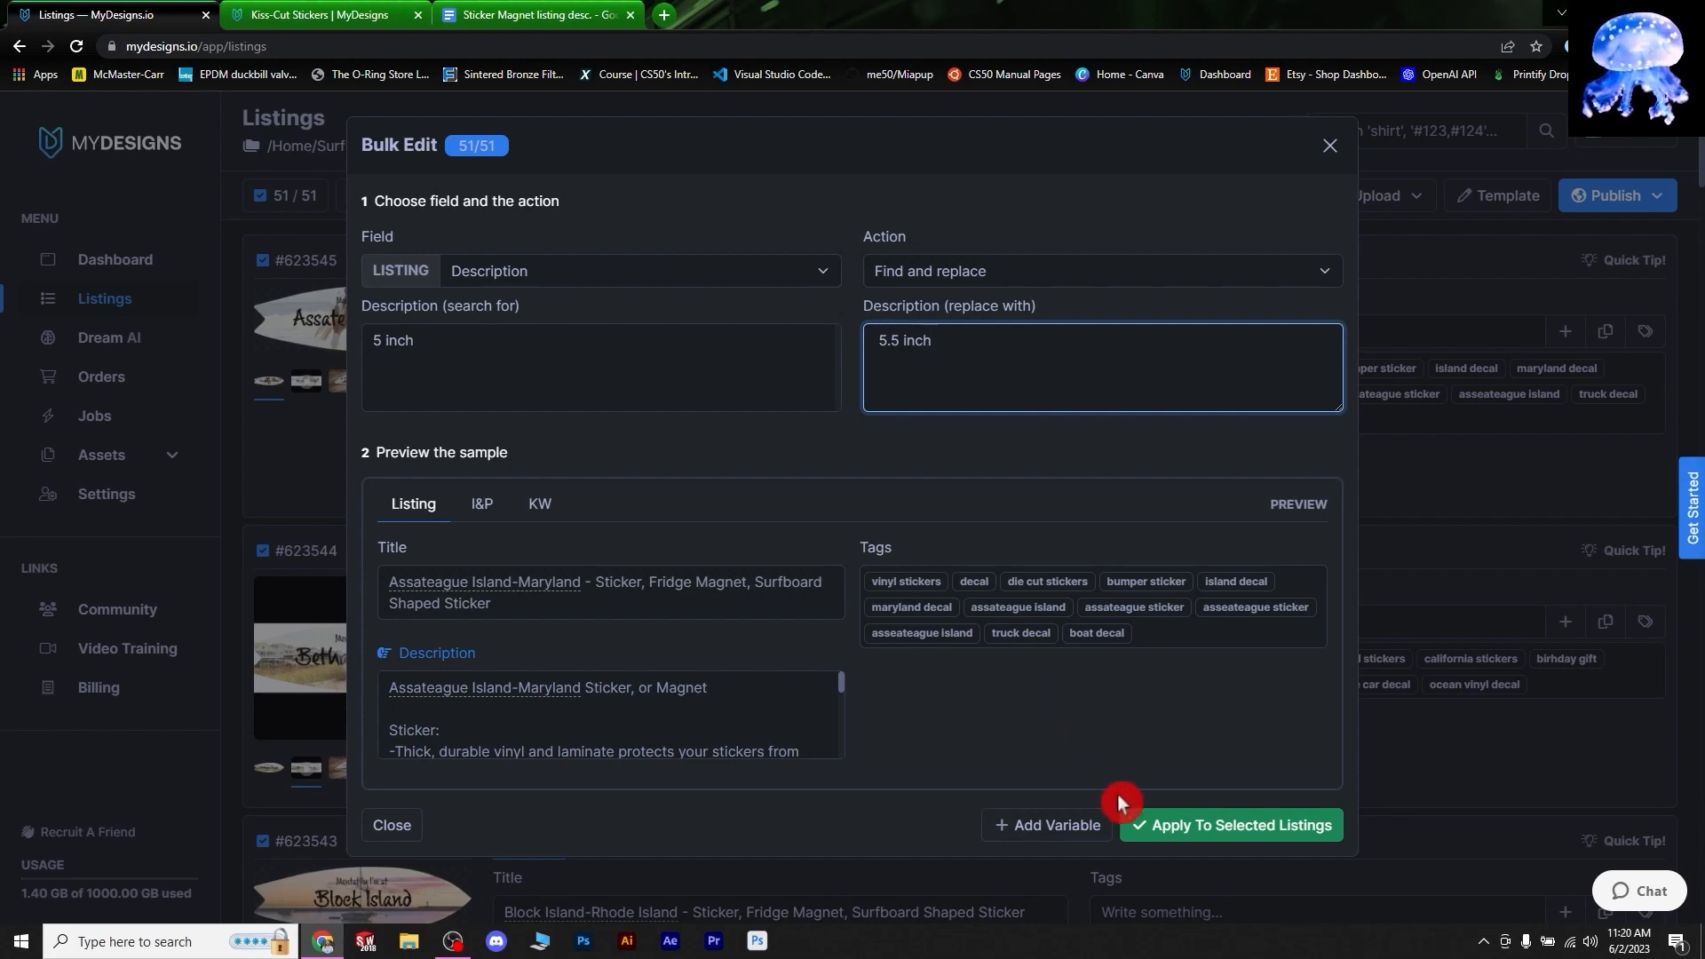
pyautogui.click(1210, 826)
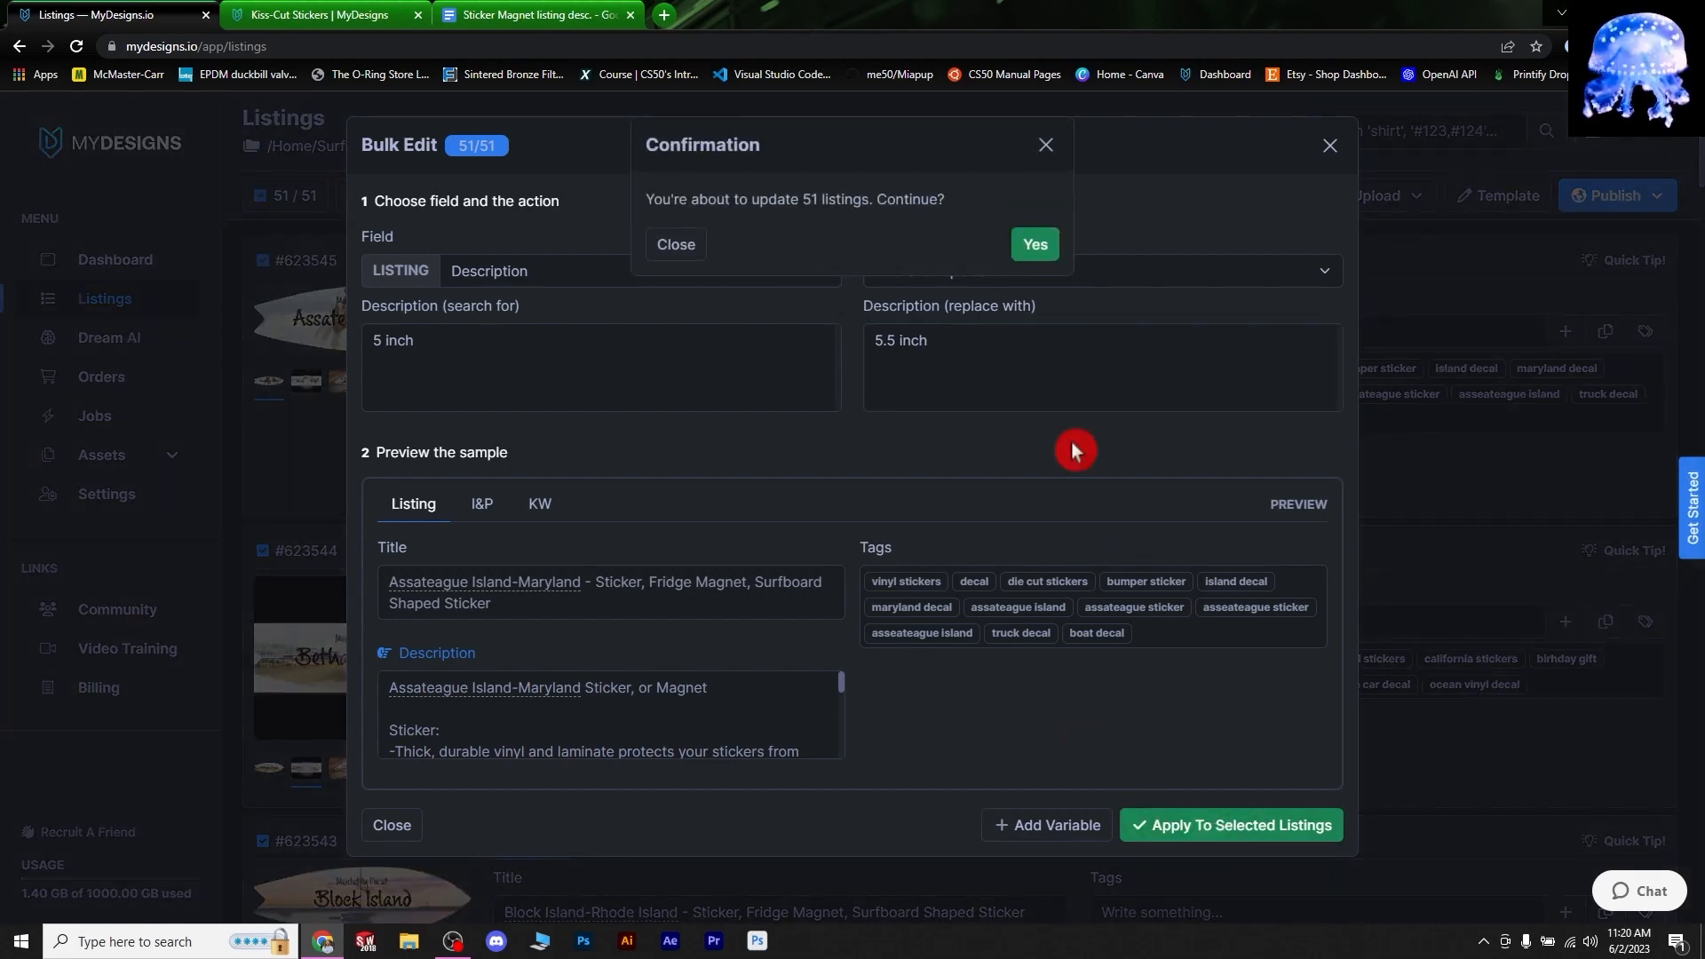
pyautogui.click(1035, 246)
pyautogui.scroll(-2, 733, 444)
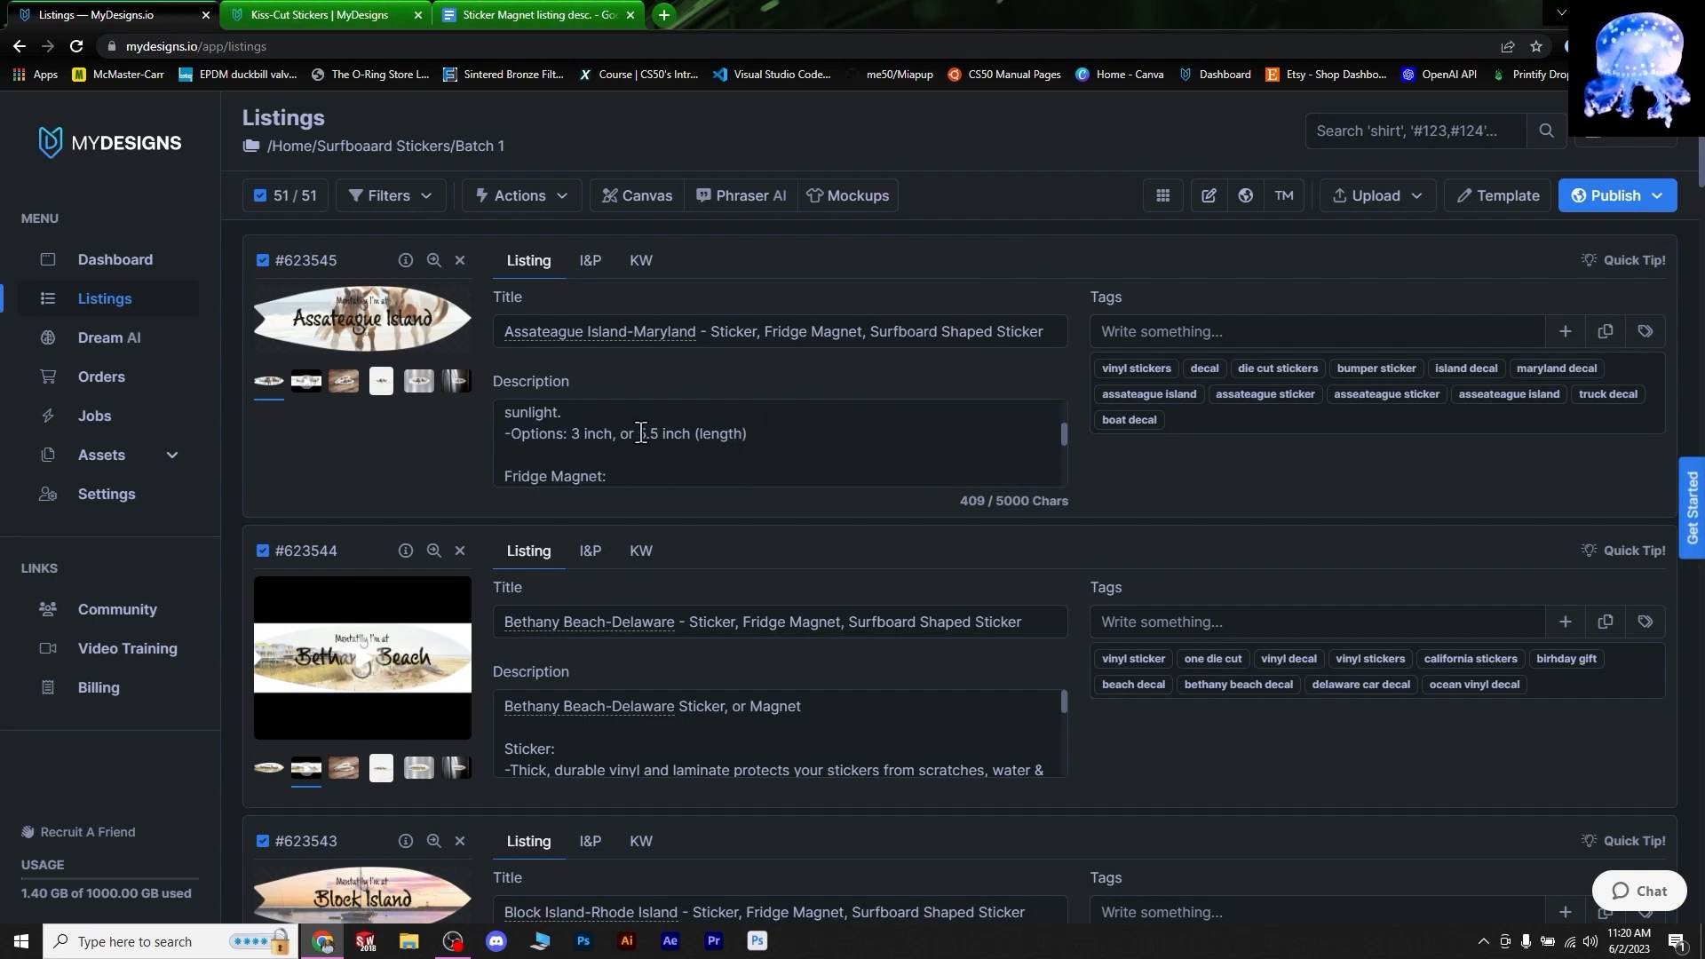
pyautogui.scroll(-2, 621, 440)
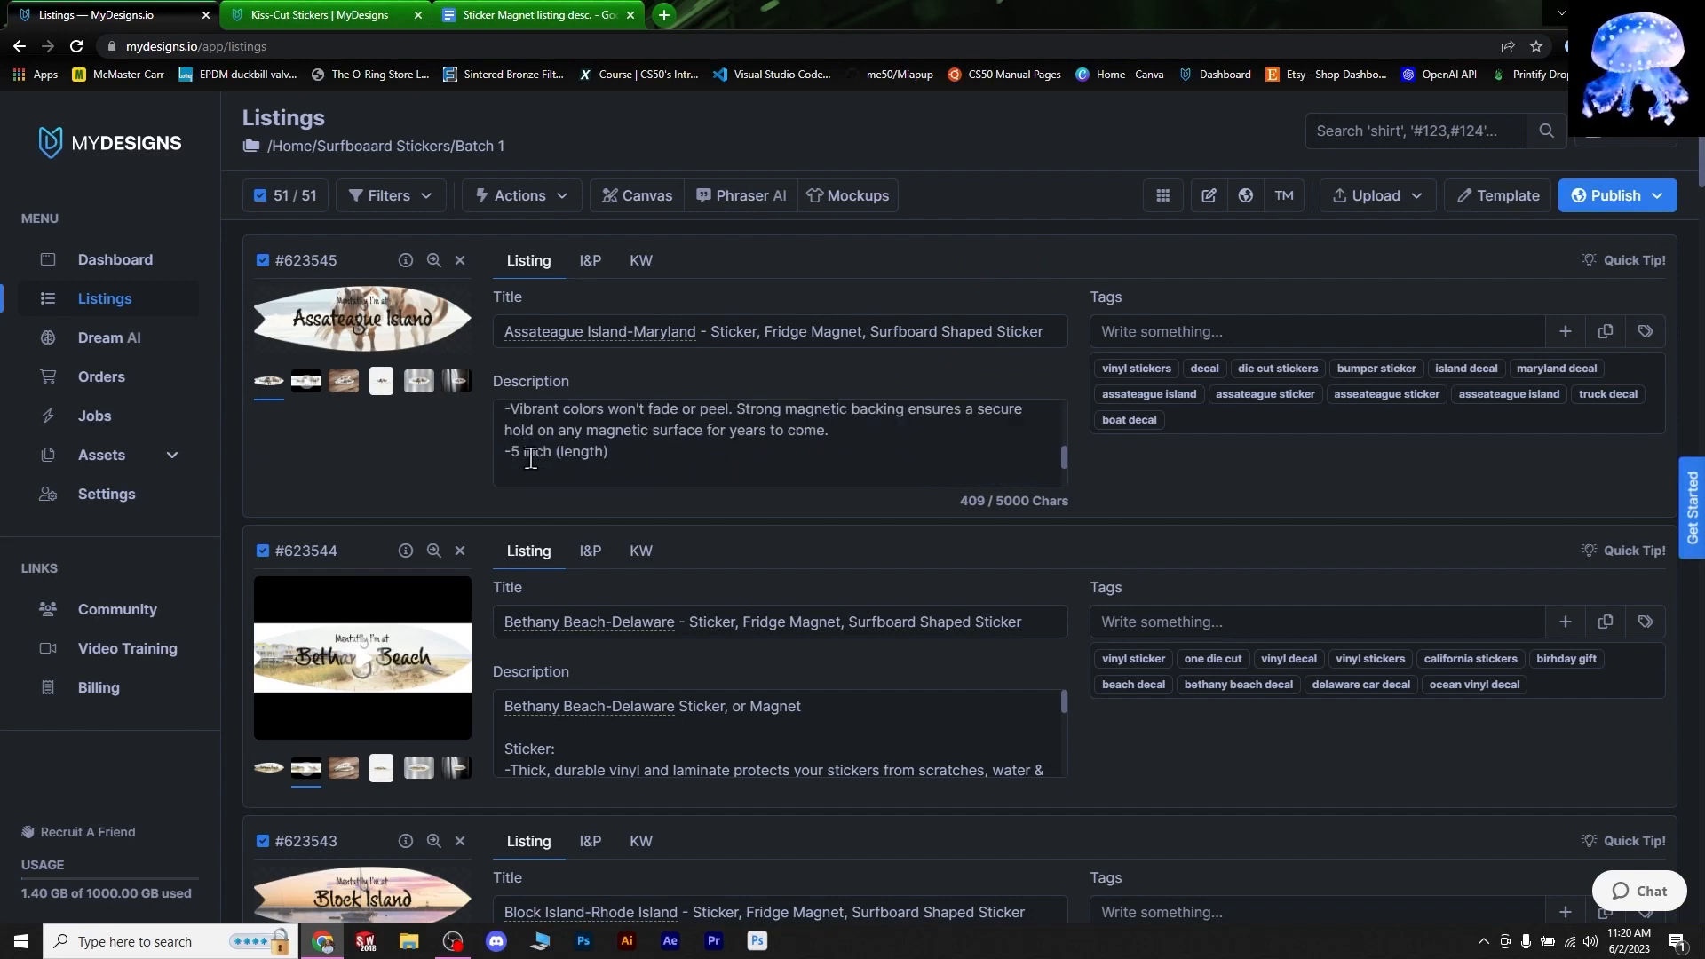
pyautogui.scroll(2, 572, 452)
pyautogui.scroll(-2, 566, 448)
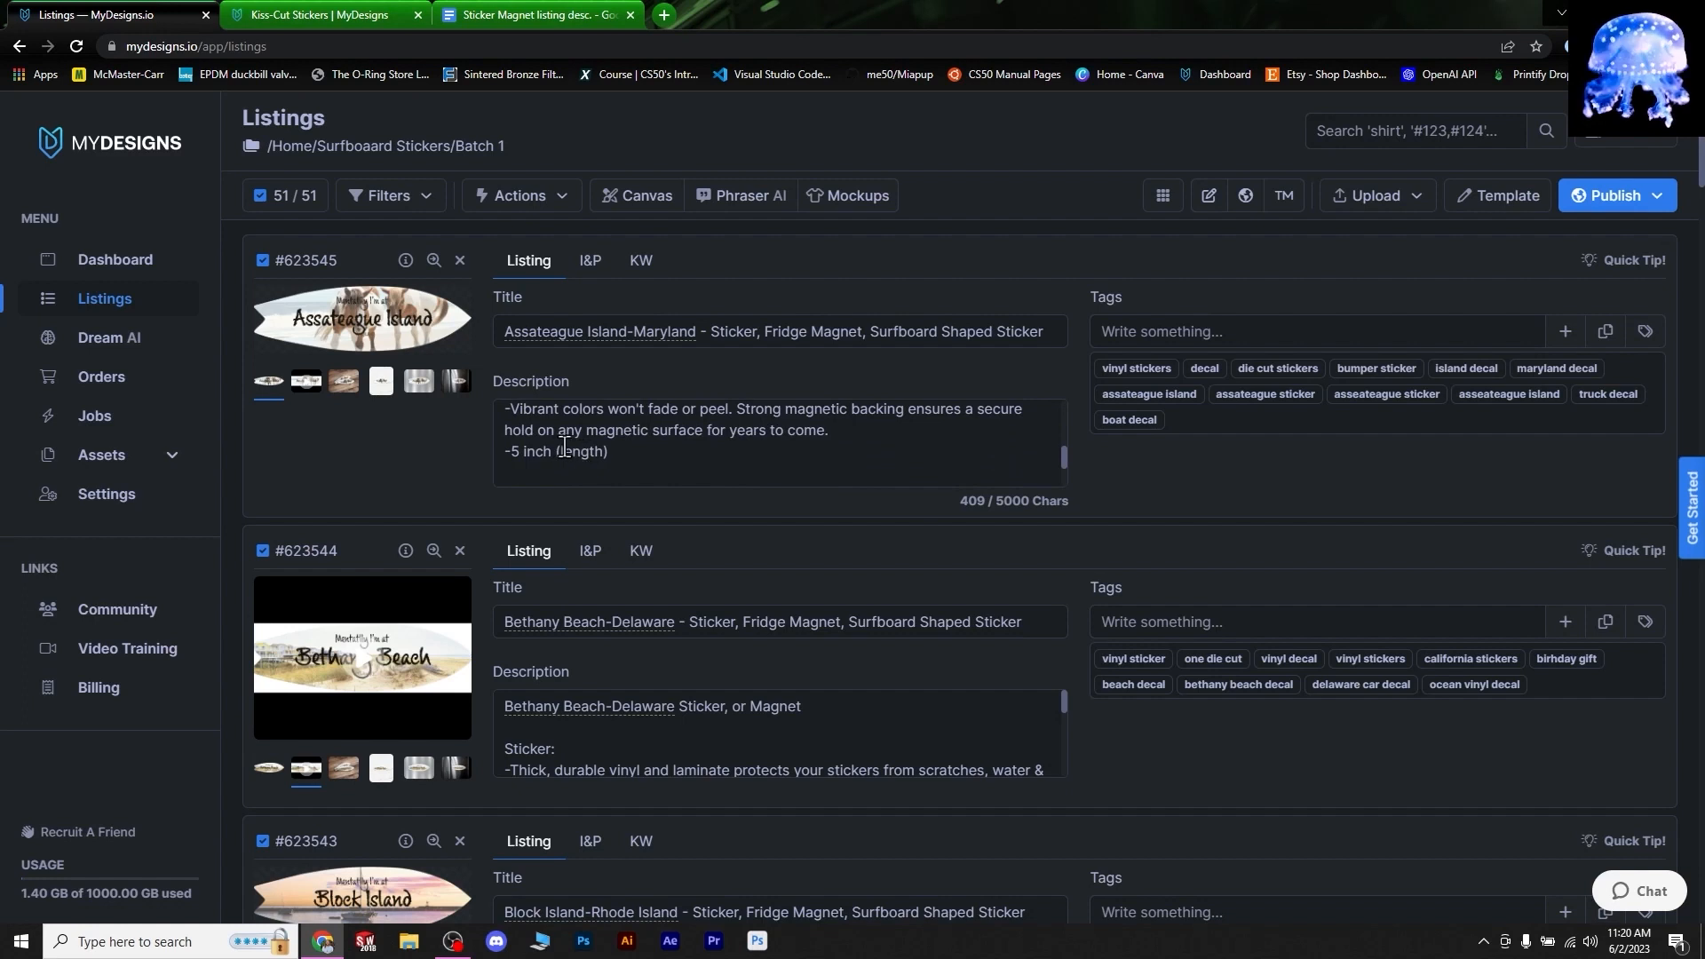
pyautogui.scroll(2, 636, 470)
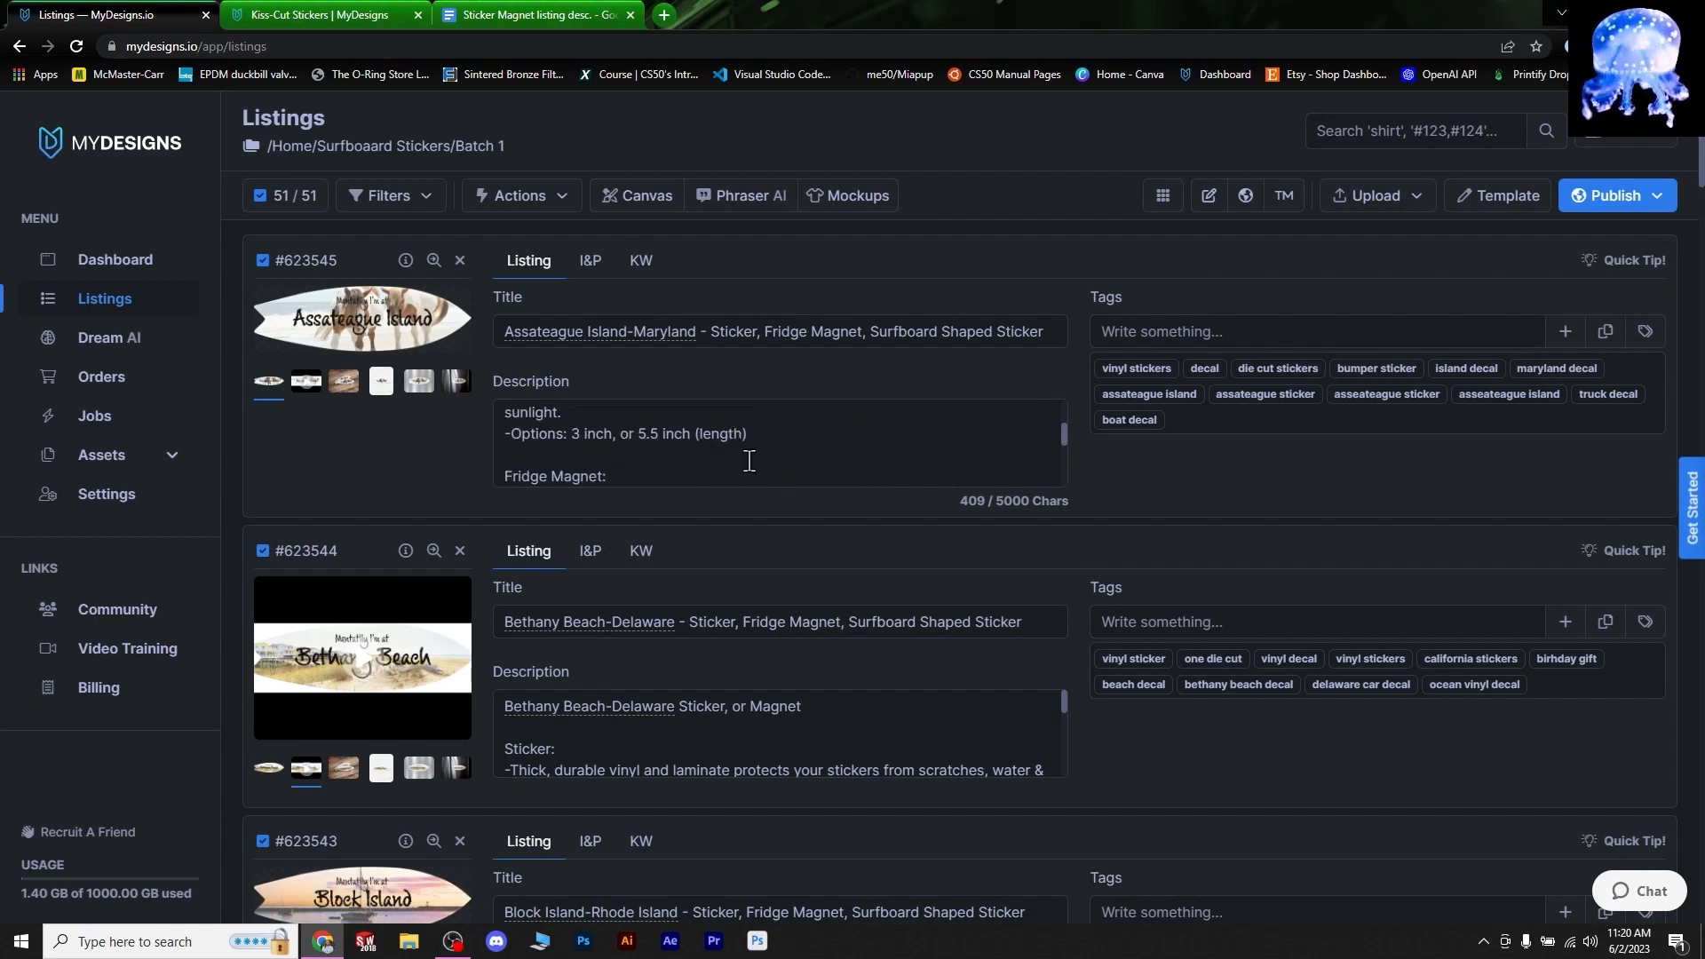
pyautogui.scroll(3, 726, 472)
pyautogui.scroll(-8, 727, 472)
pyautogui.scroll(2, 712, 552)
pyautogui.scroll(5, 711, 444)
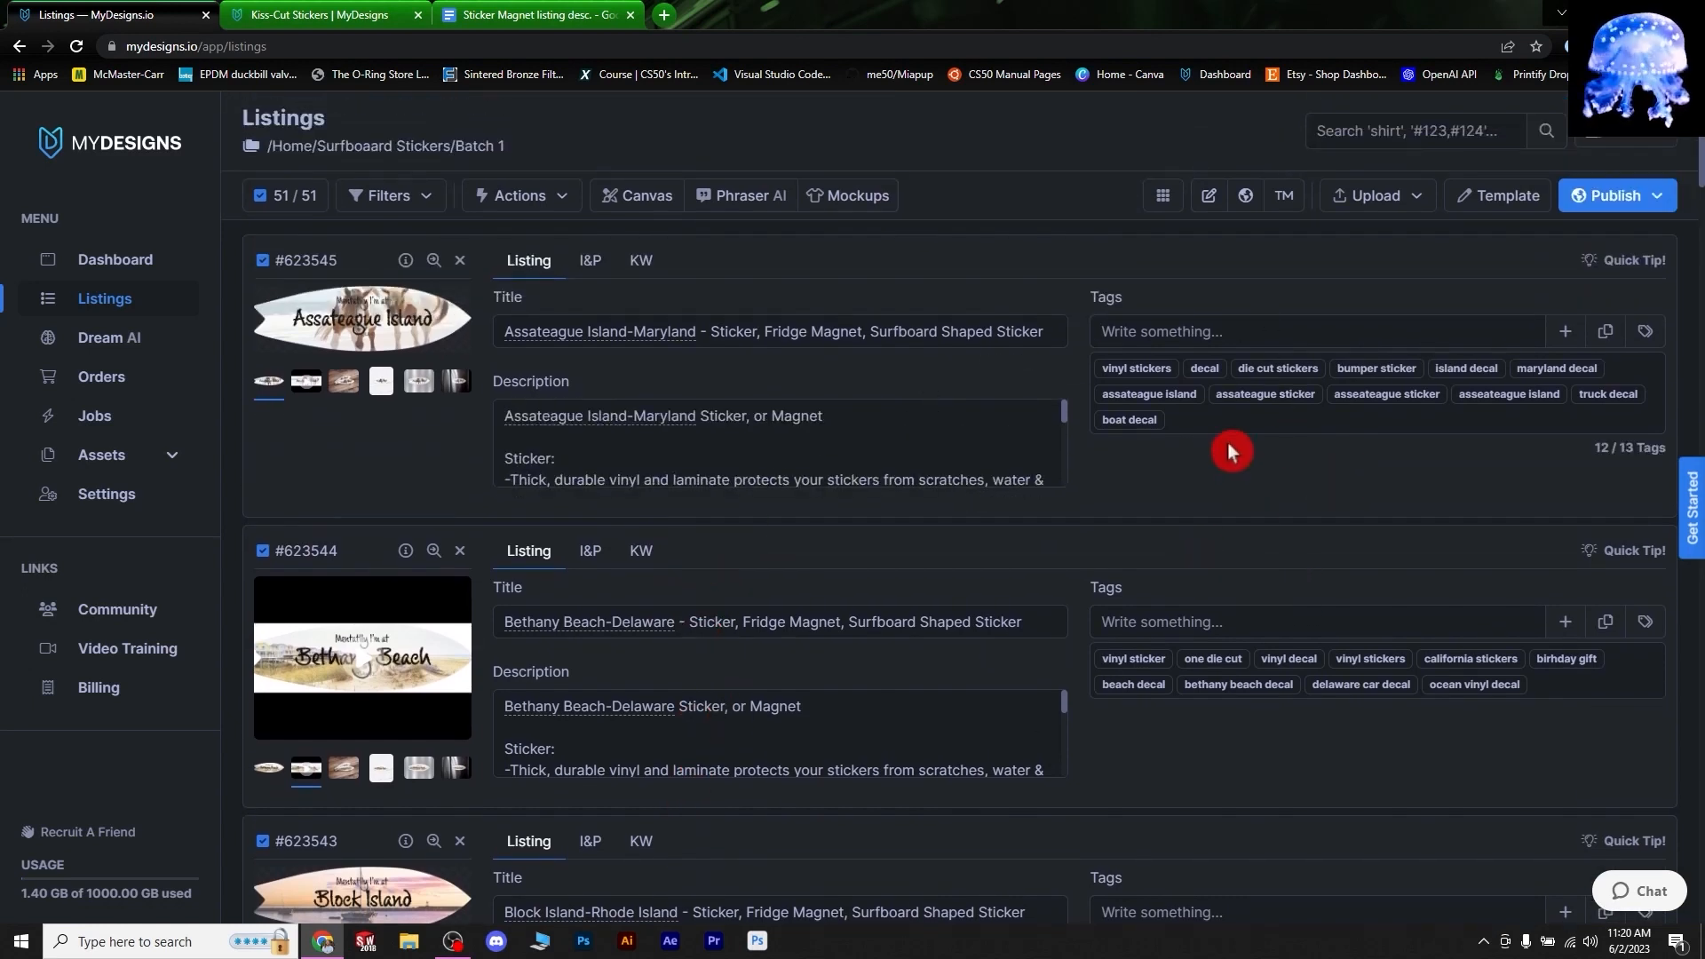
pyautogui.scroll(-9, 1228, 442)
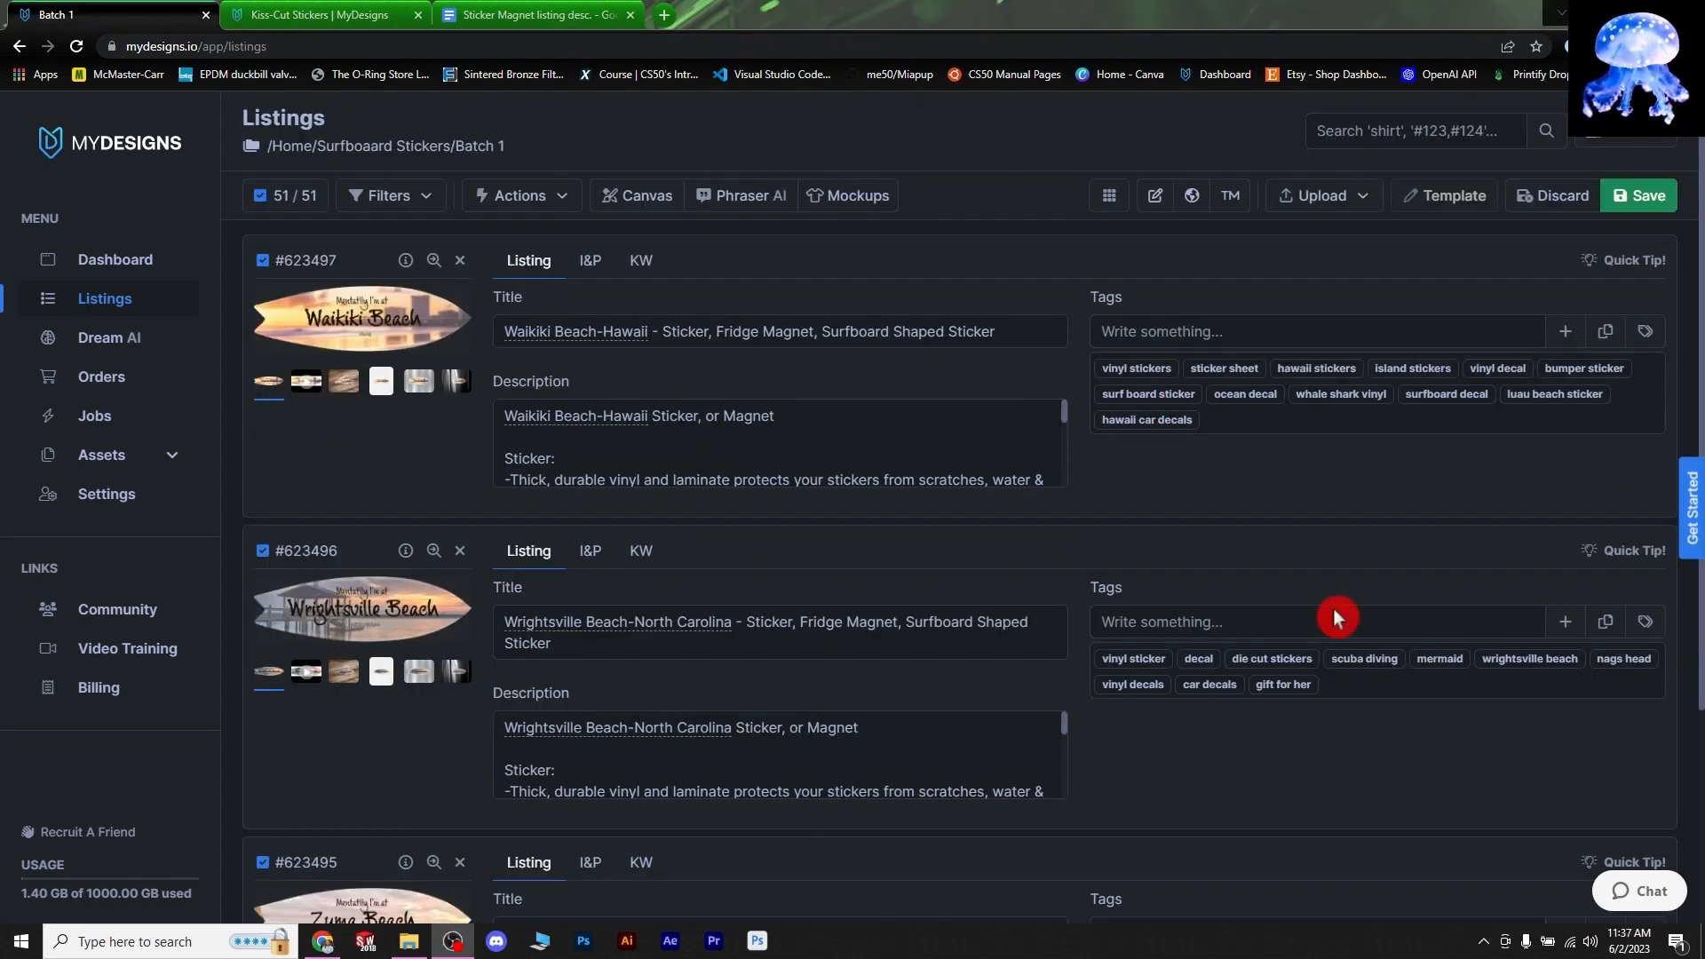
pyautogui.scroll(-3, 1208, 604)
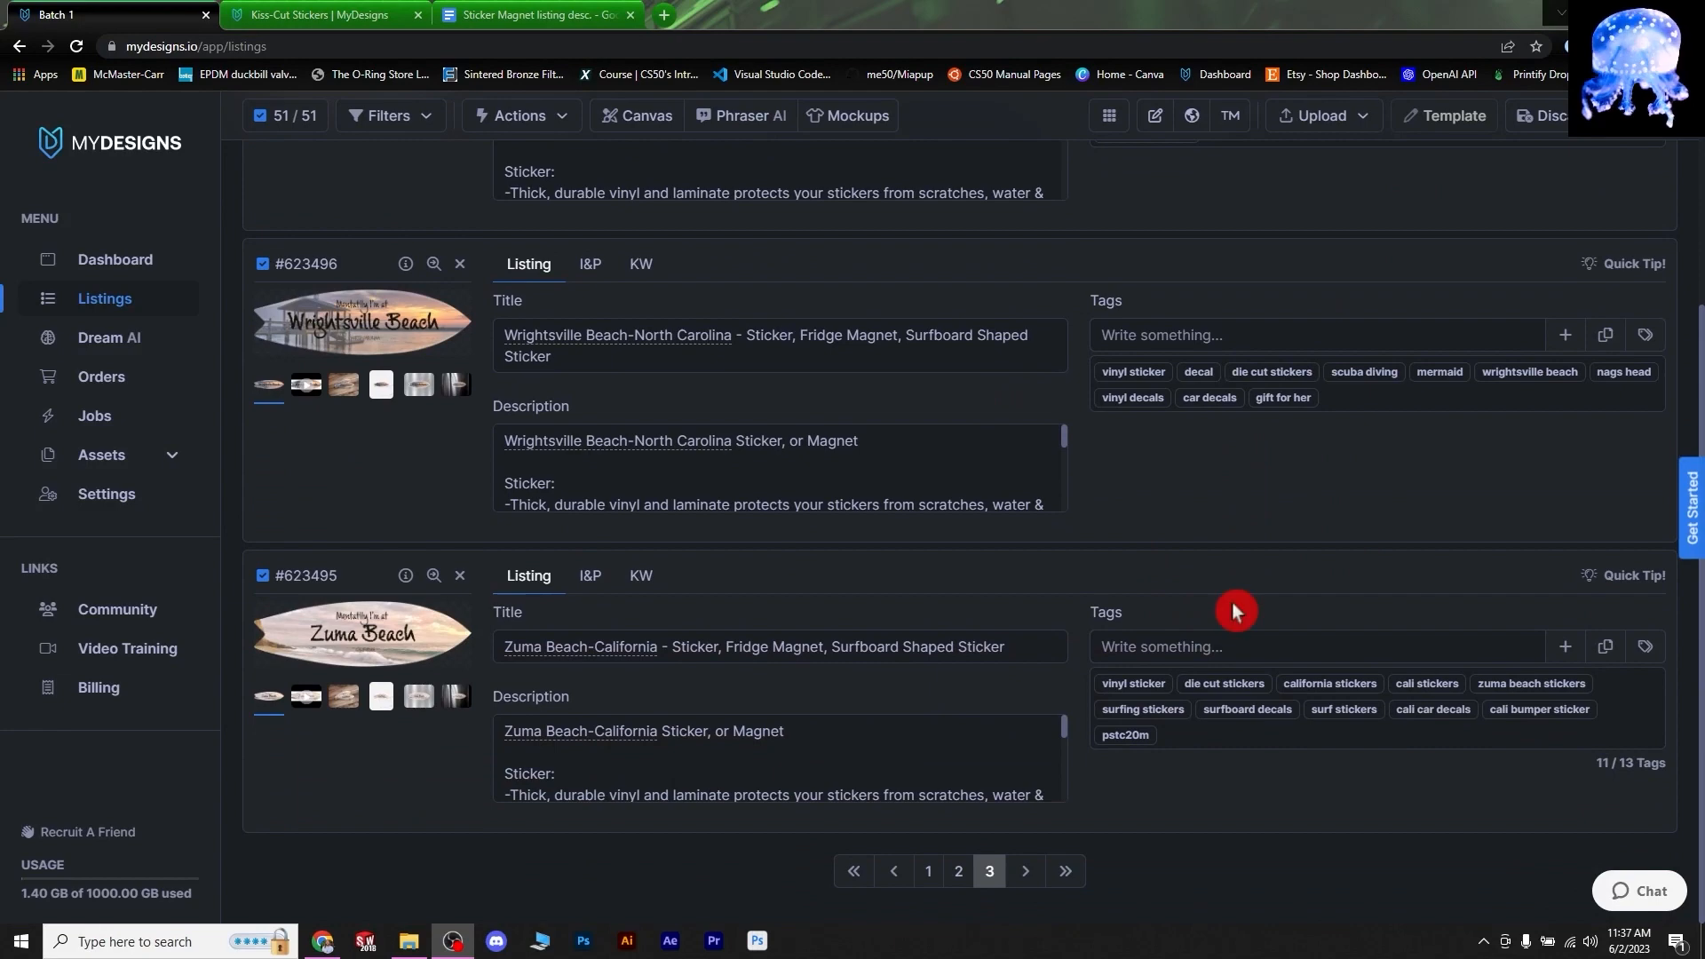
pyautogui.scroll(4, 1235, 604)
pyautogui.scroll(-3, 1094, 561)
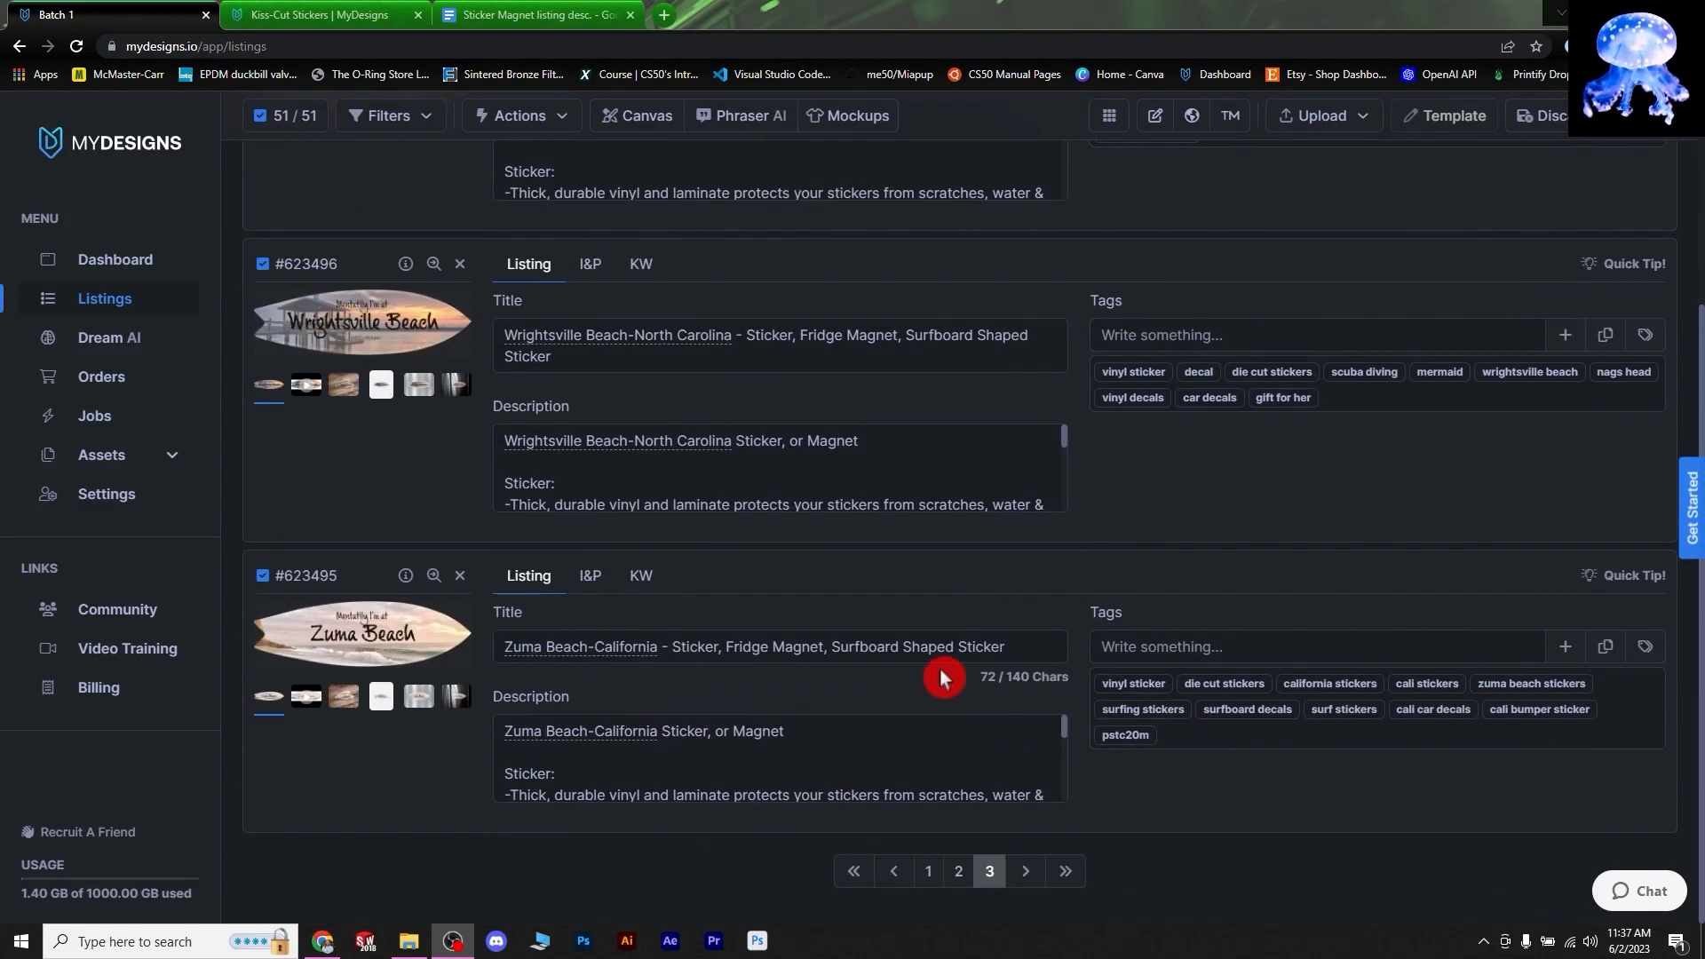
pyautogui.click(927, 873)
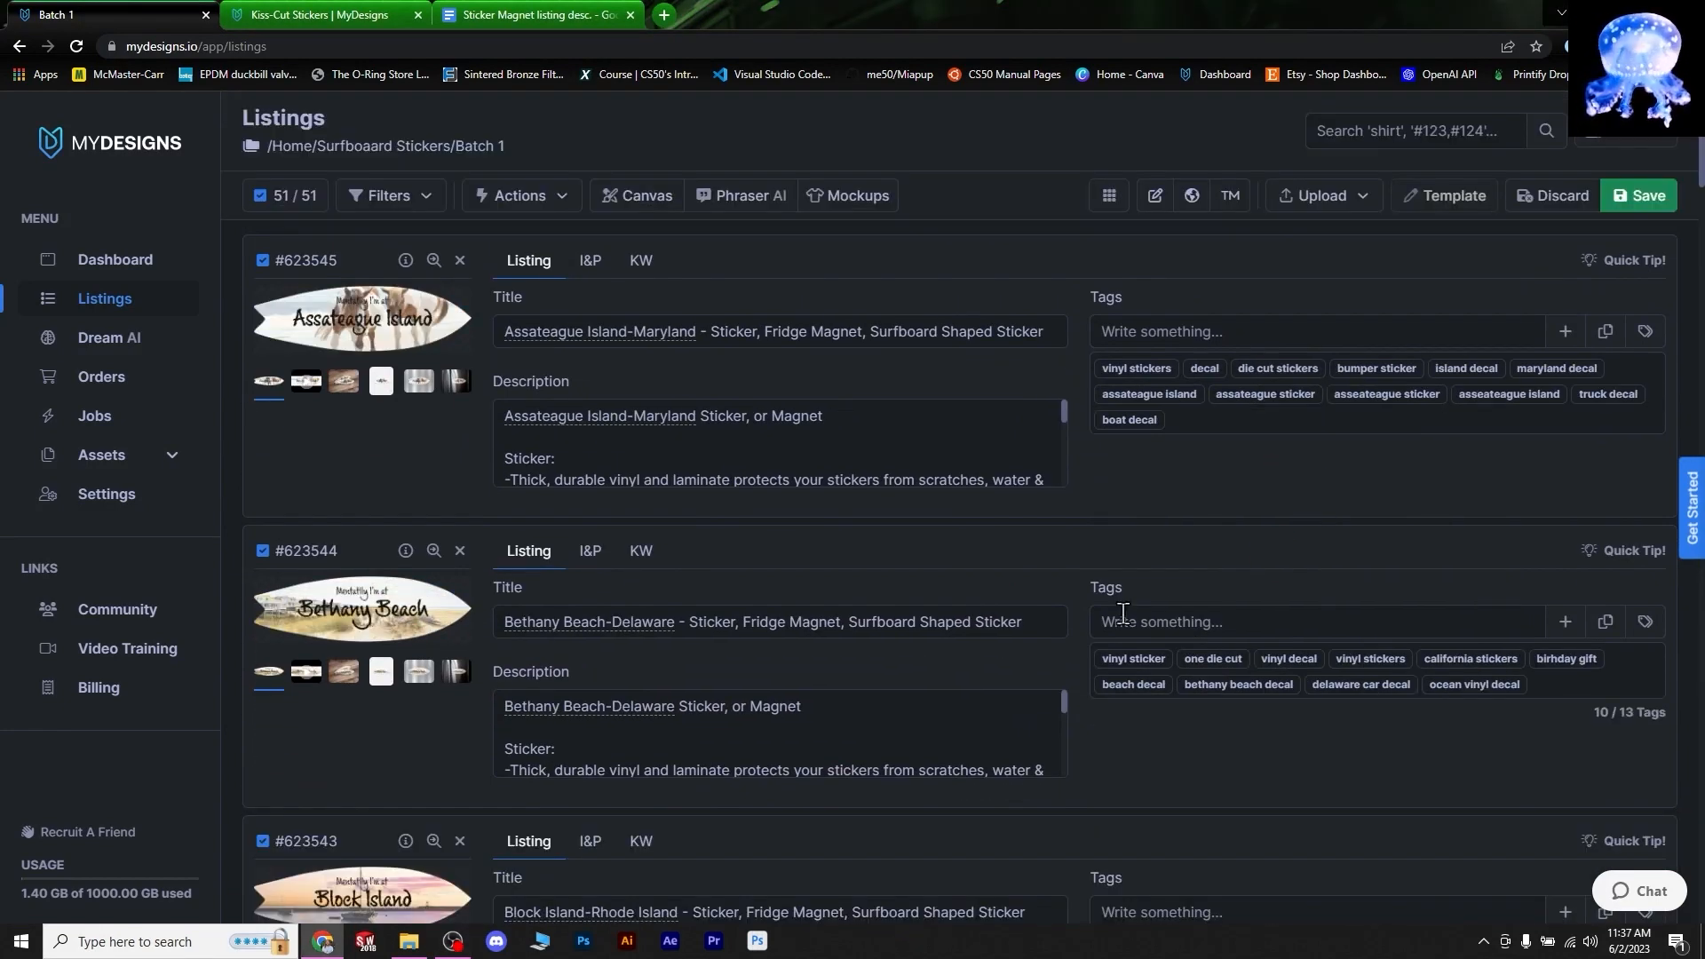
pyautogui.click(1089, 371)
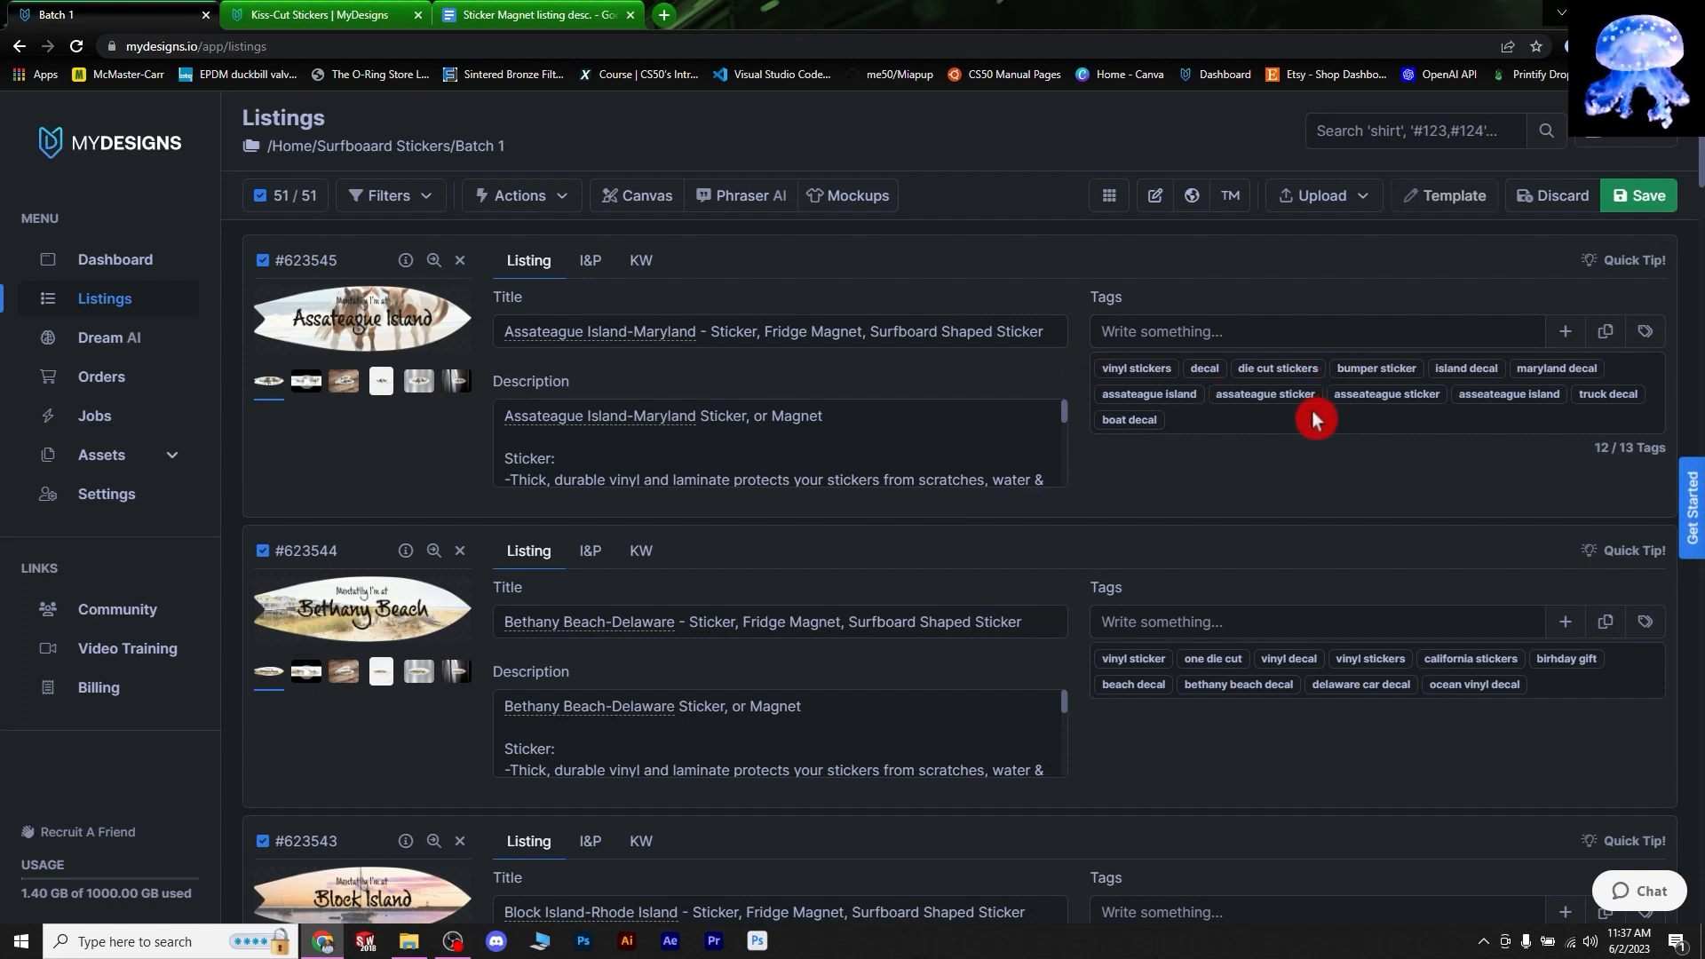
pyautogui.click(828, 355)
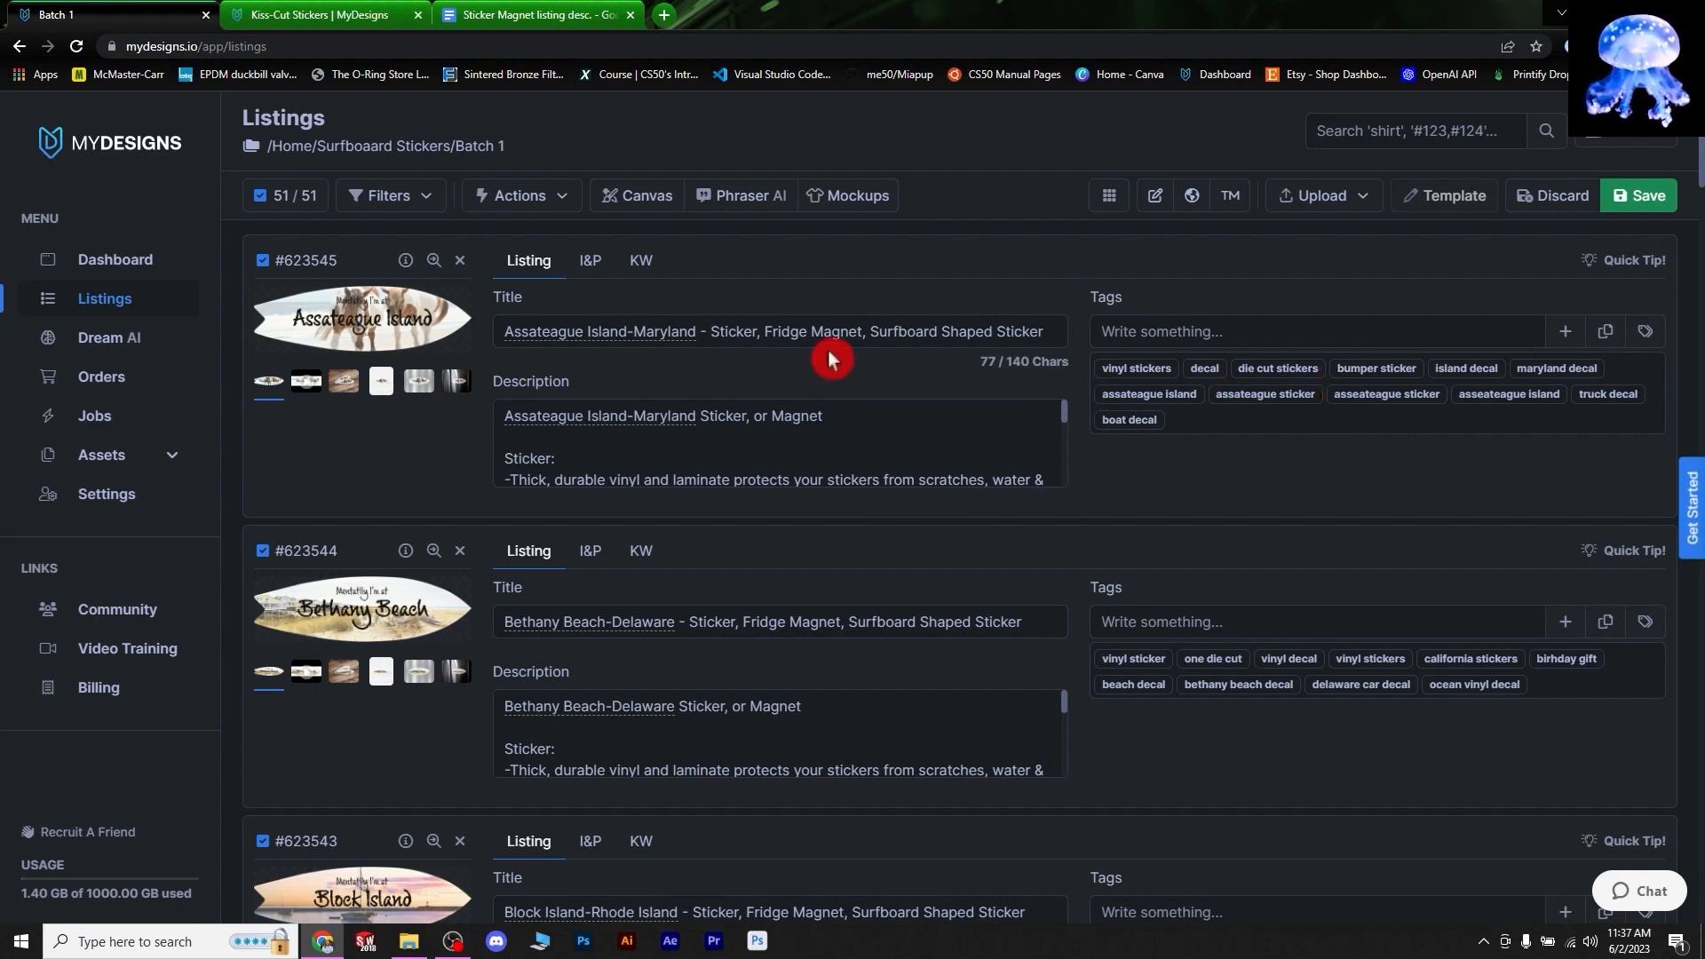
# - Set up a bulk Tags edit adding 'fridge magnet' and 'magnet' to the end
pyautogui.click(533, 197)
pyautogui.click(551, 236)
pyautogui.click(568, 271)
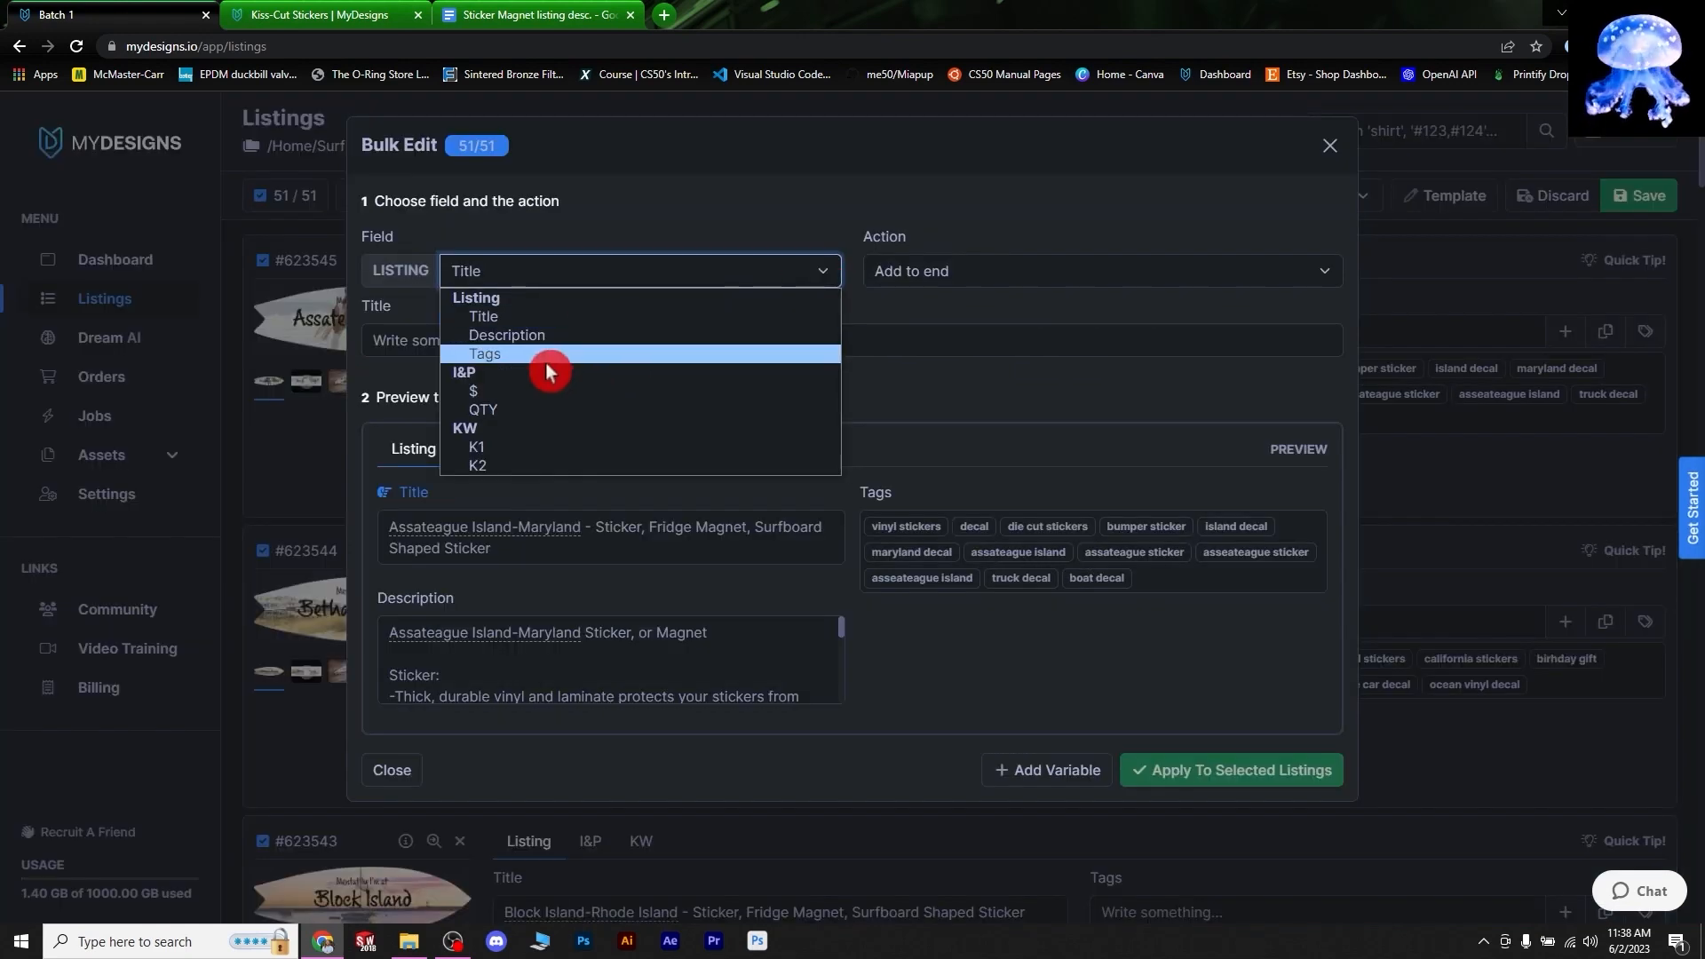
pyautogui.click(546, 356)
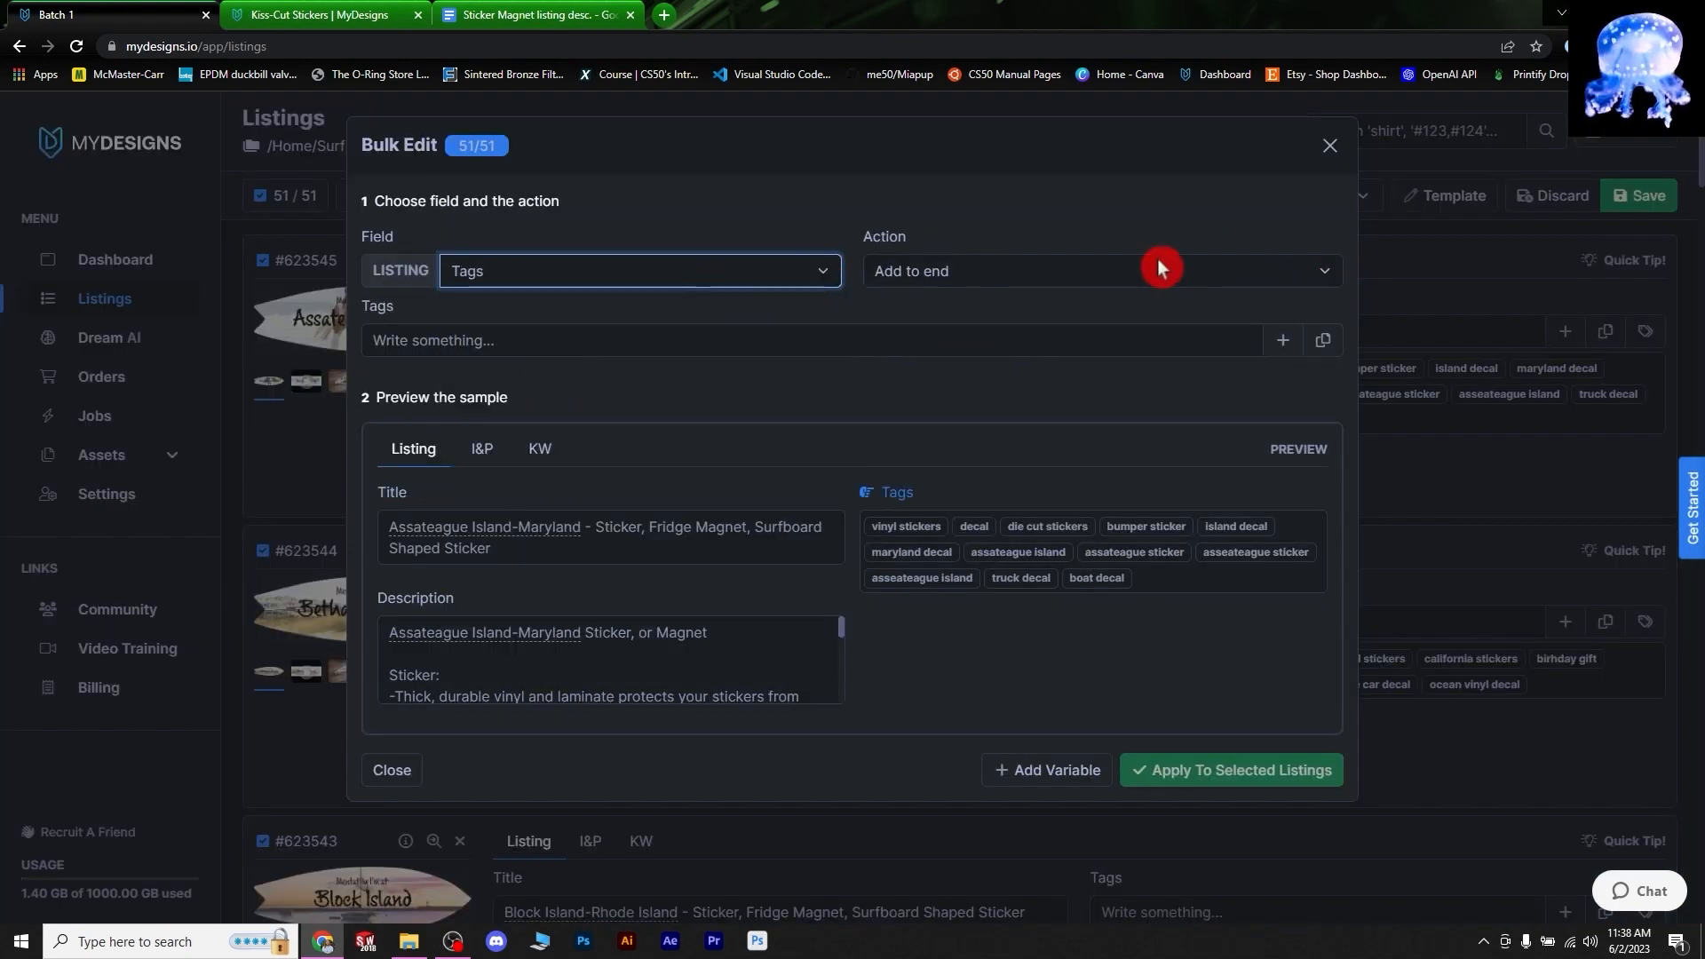
pyautogui.click(610, 343)
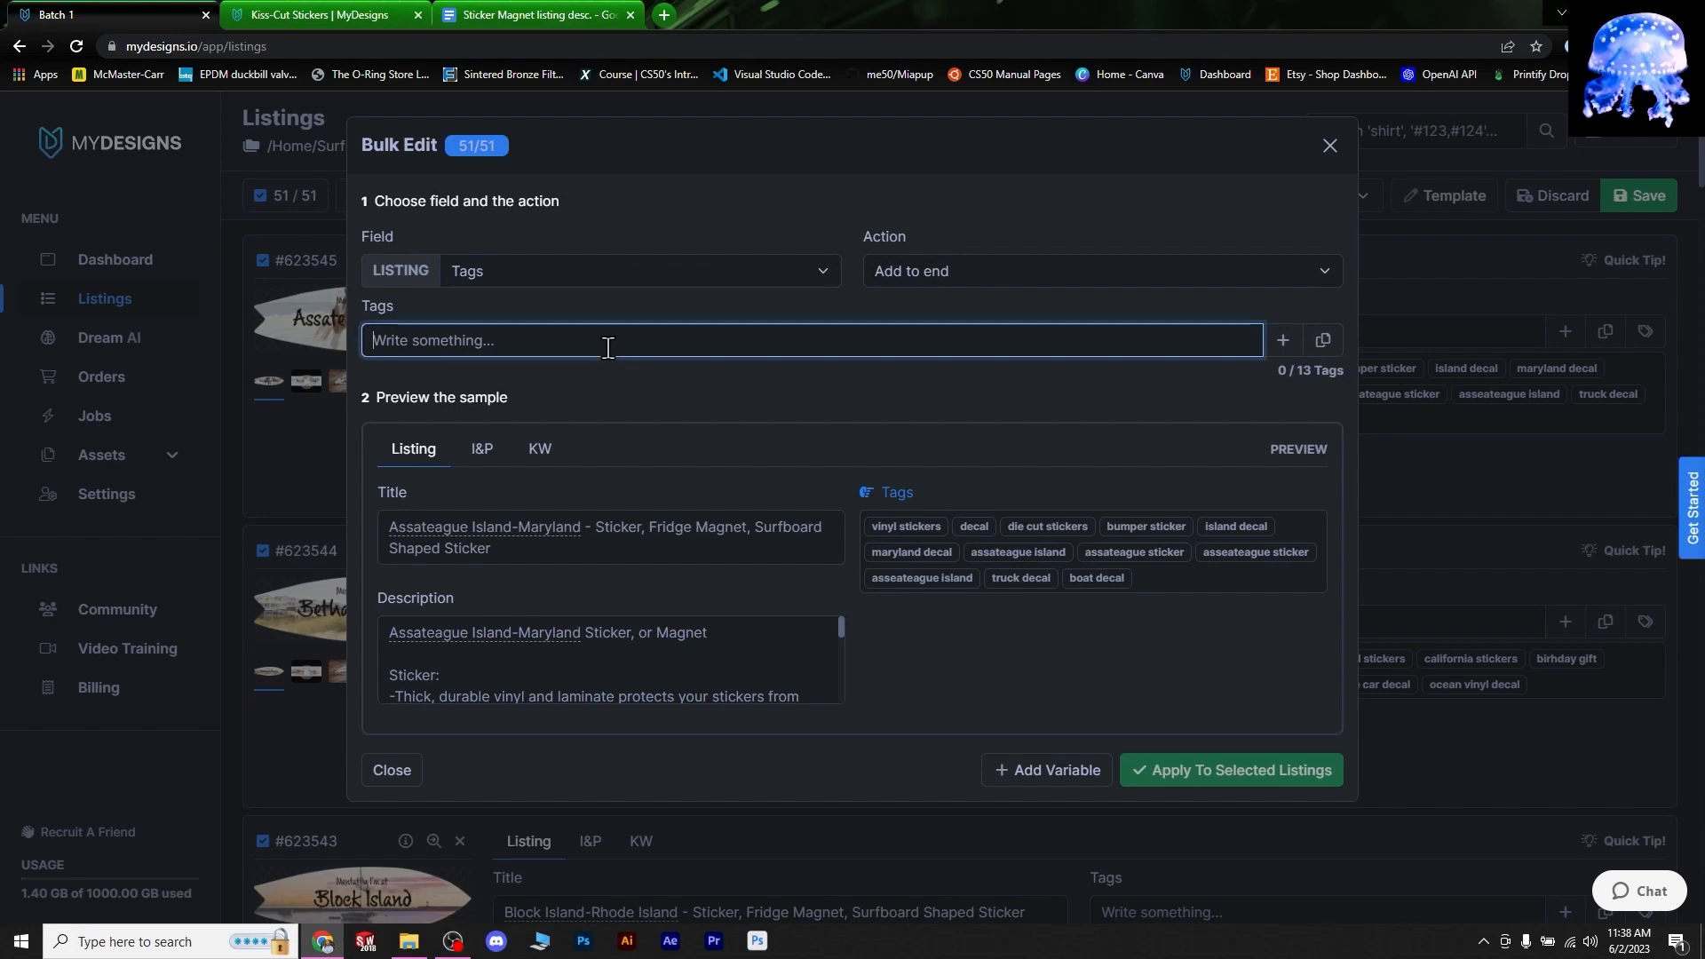
pyautogui.write('f')
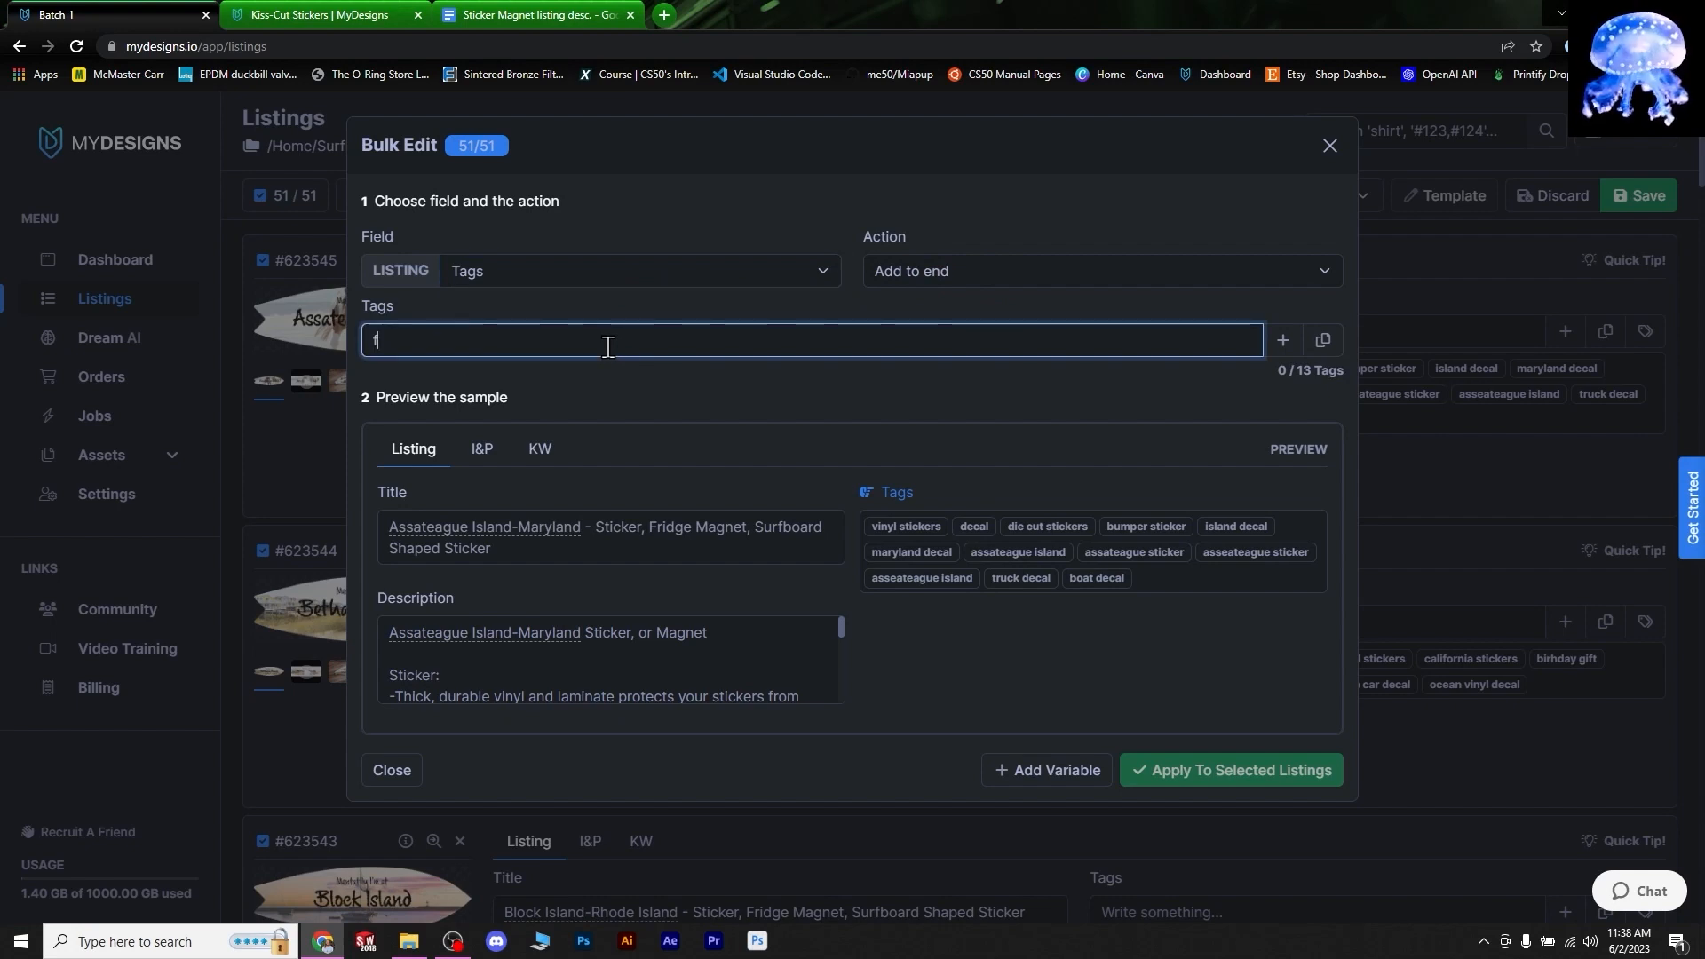
pyautogui.write('ridge magnet')
pyautogui.press('Return')
pyautogui.write('magnet')
pyautogui.press('Return')
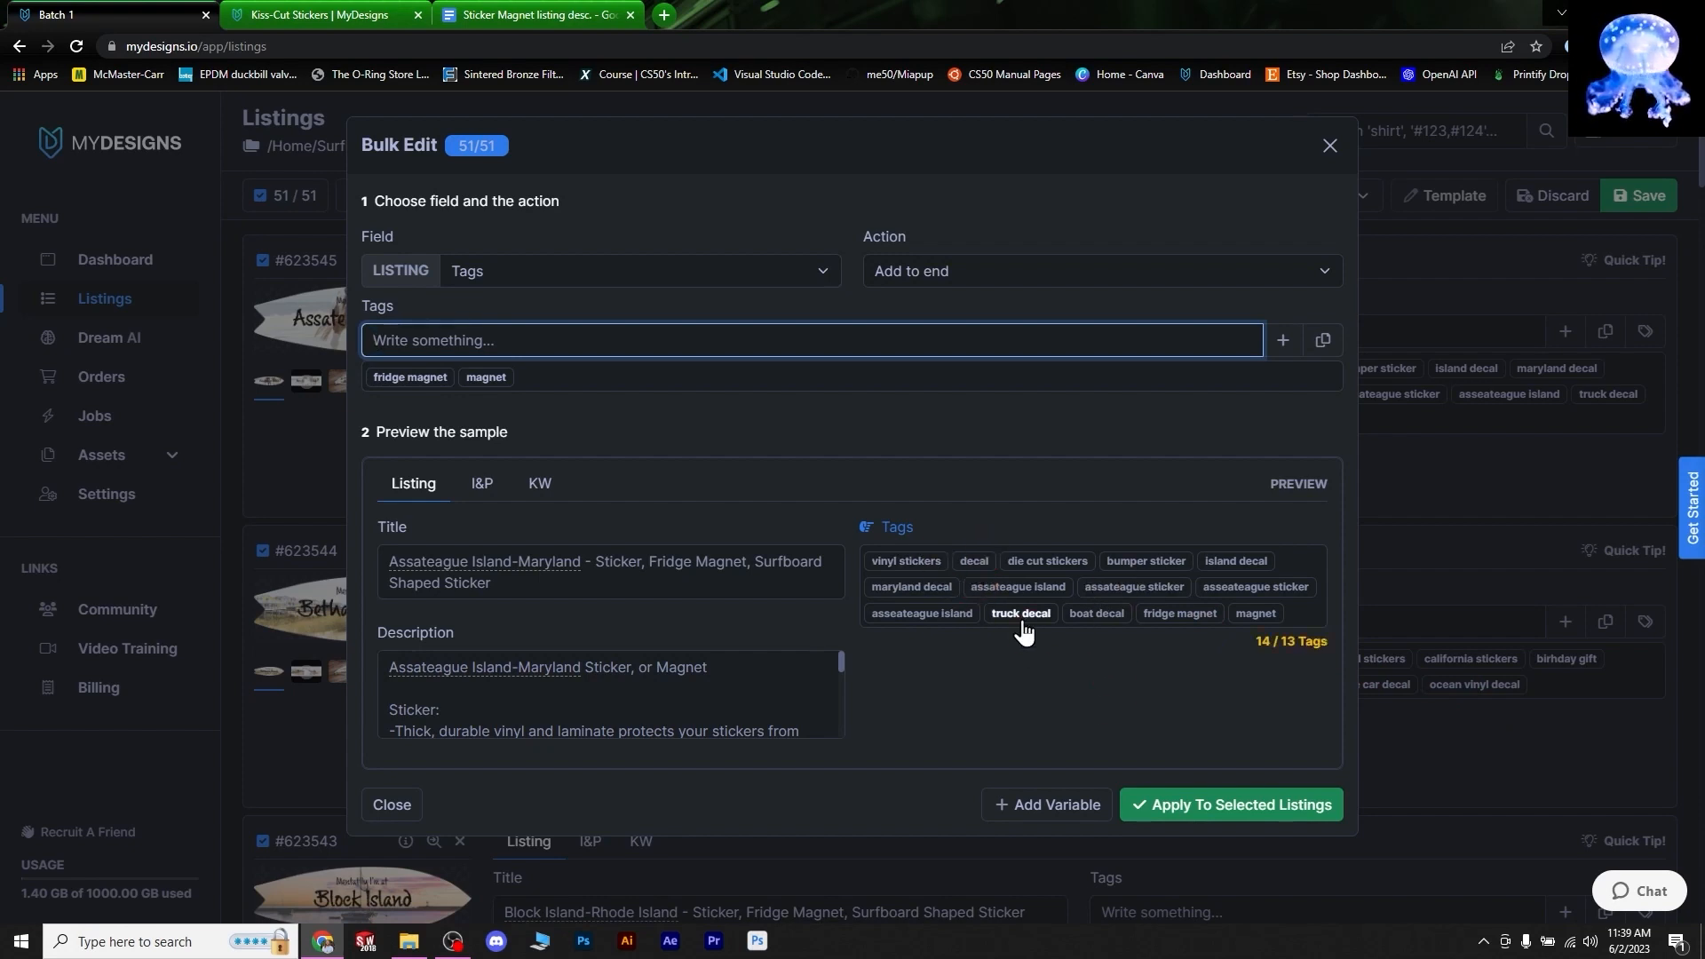
# - Apply the added tags to all 51 selected listings
pyautogui.click(1237, 558)
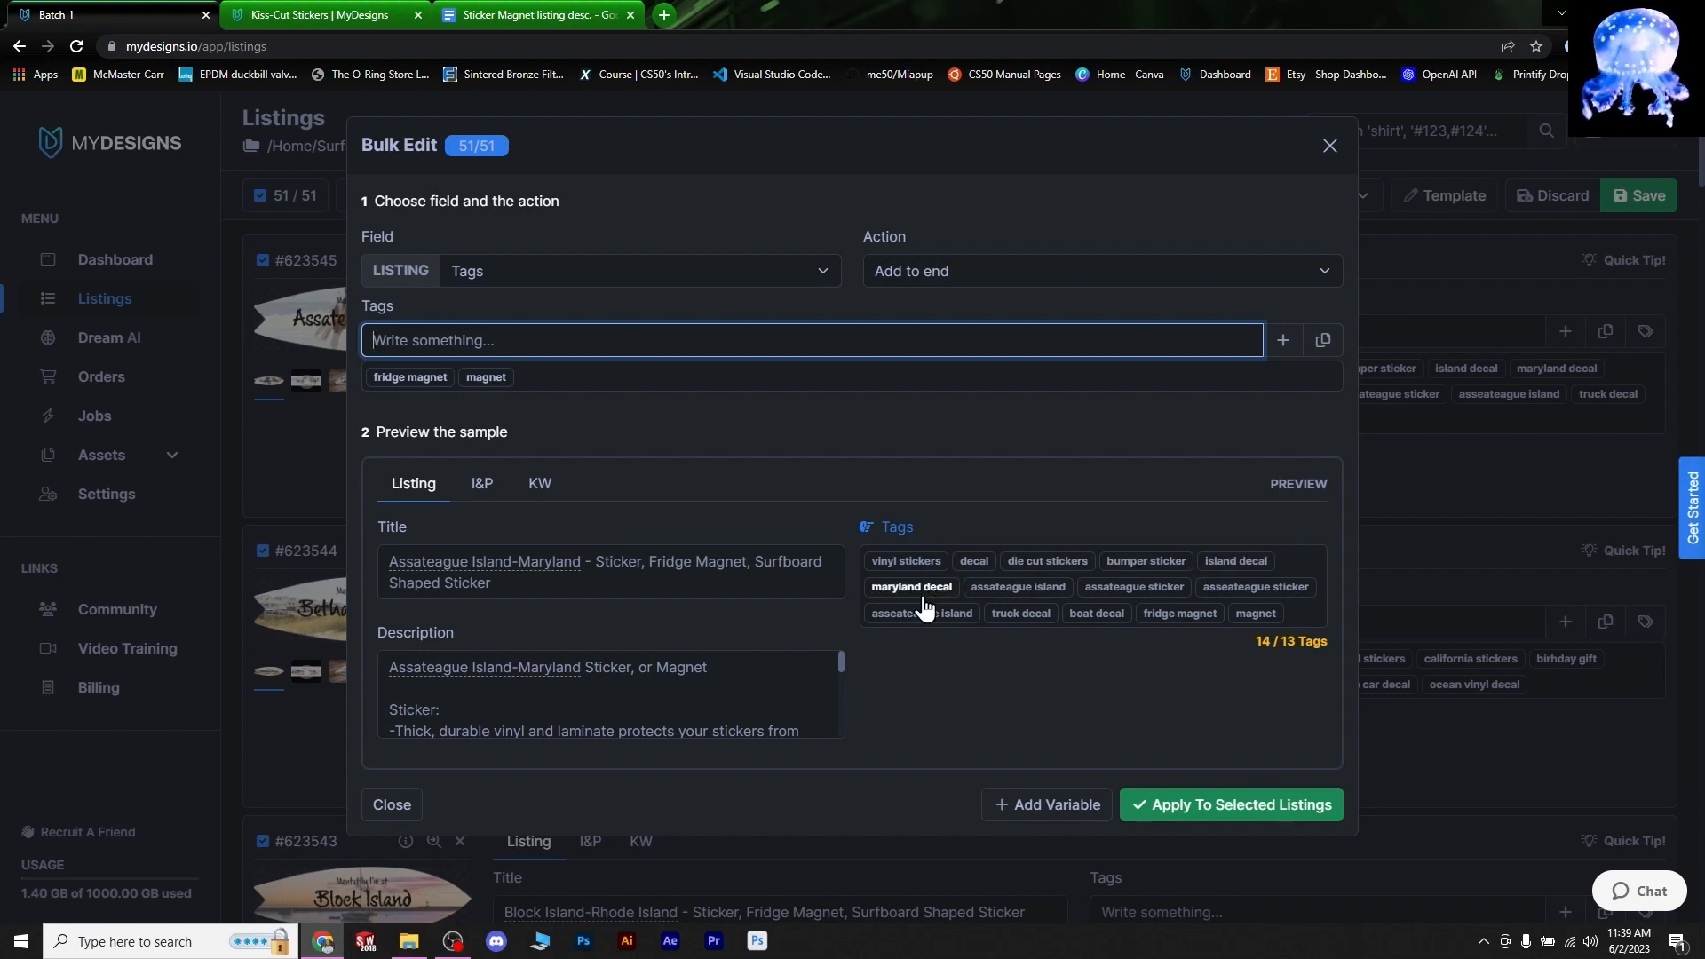
pyautogui.click(1101, 574)
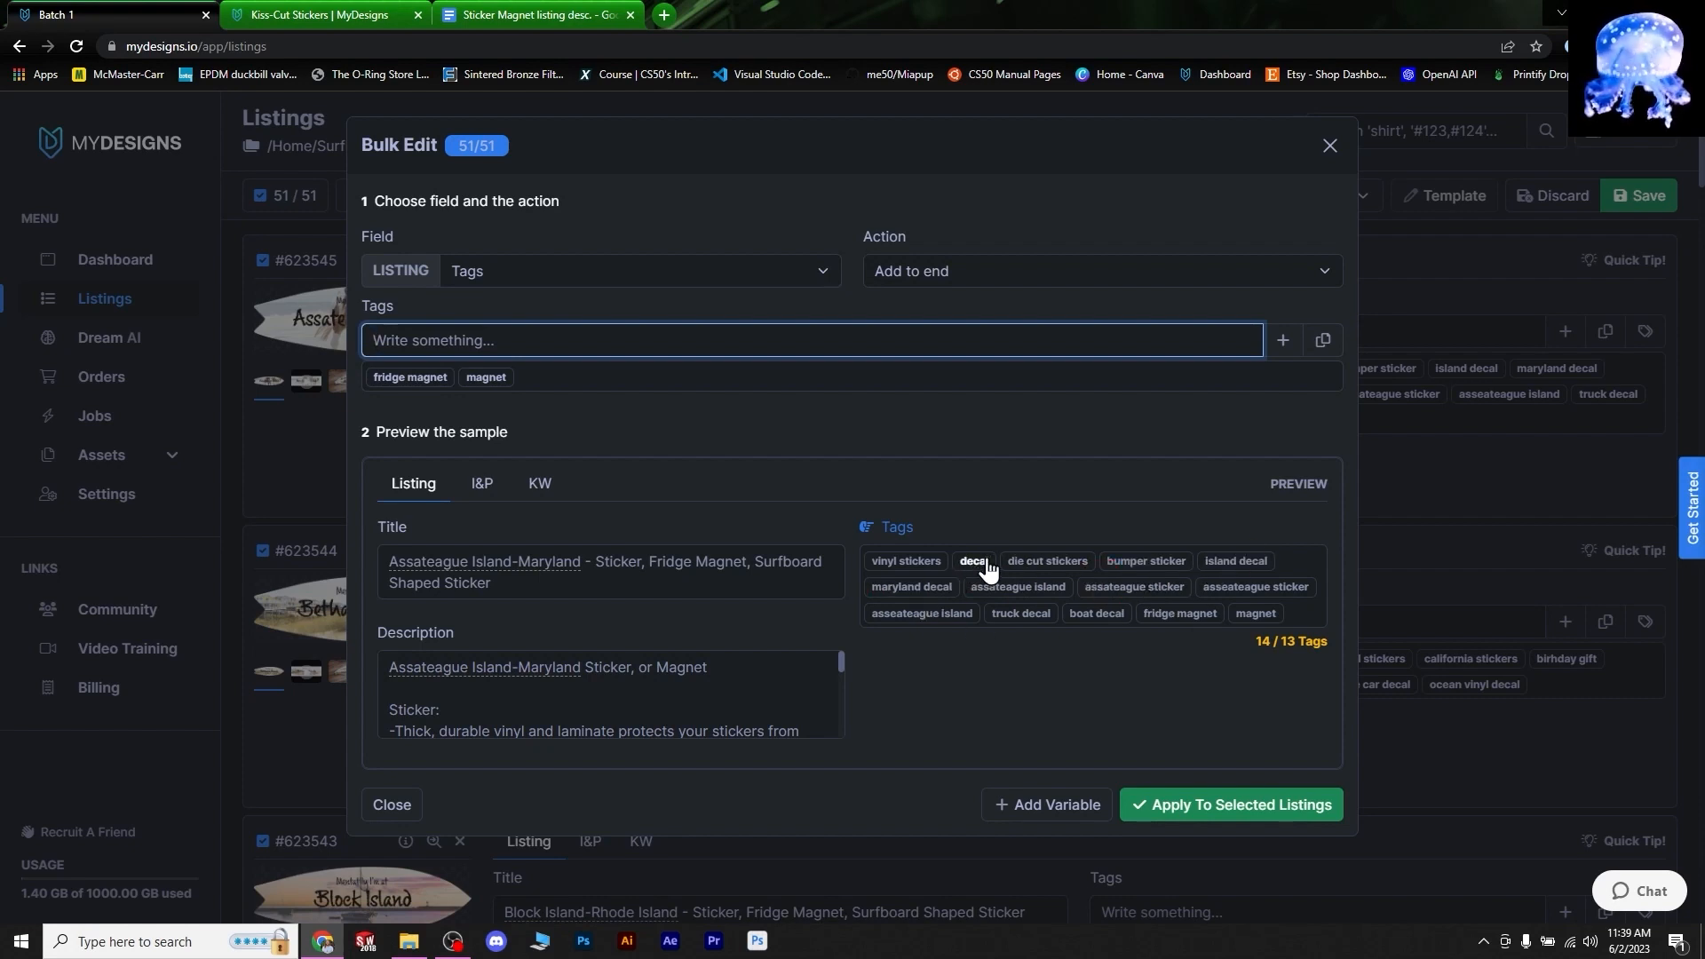
pyautogui.click(1073, 645)
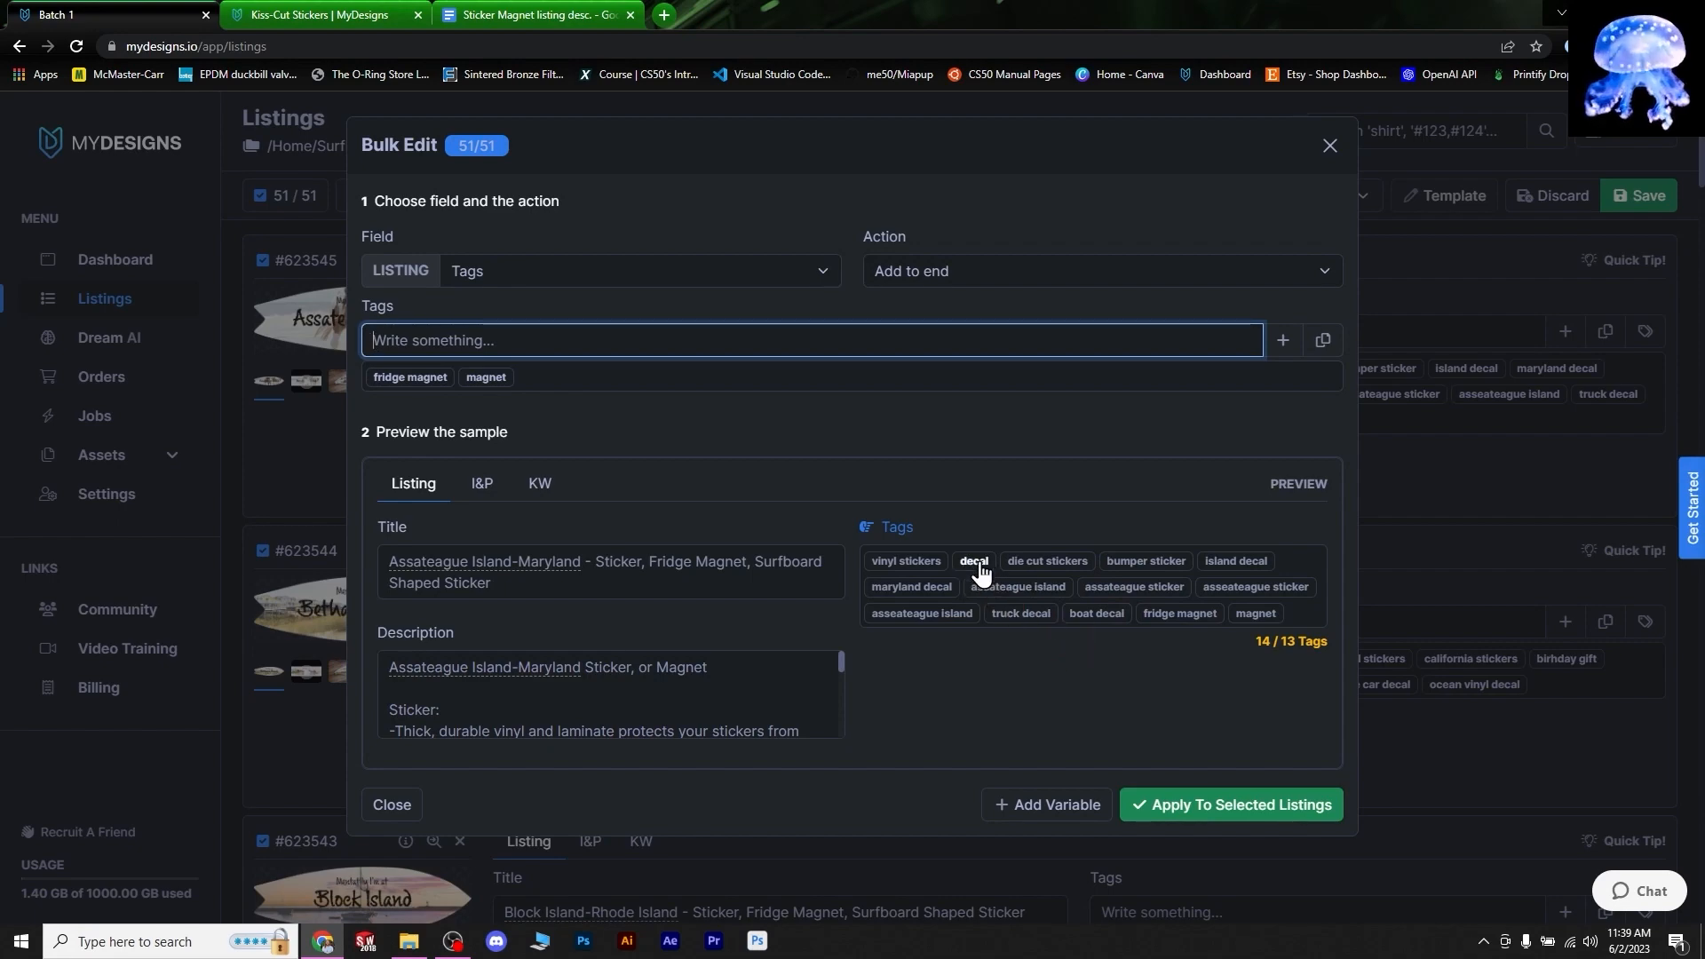
pyautogui.click(1231, 805)
pyautogui.click(1146, 260)
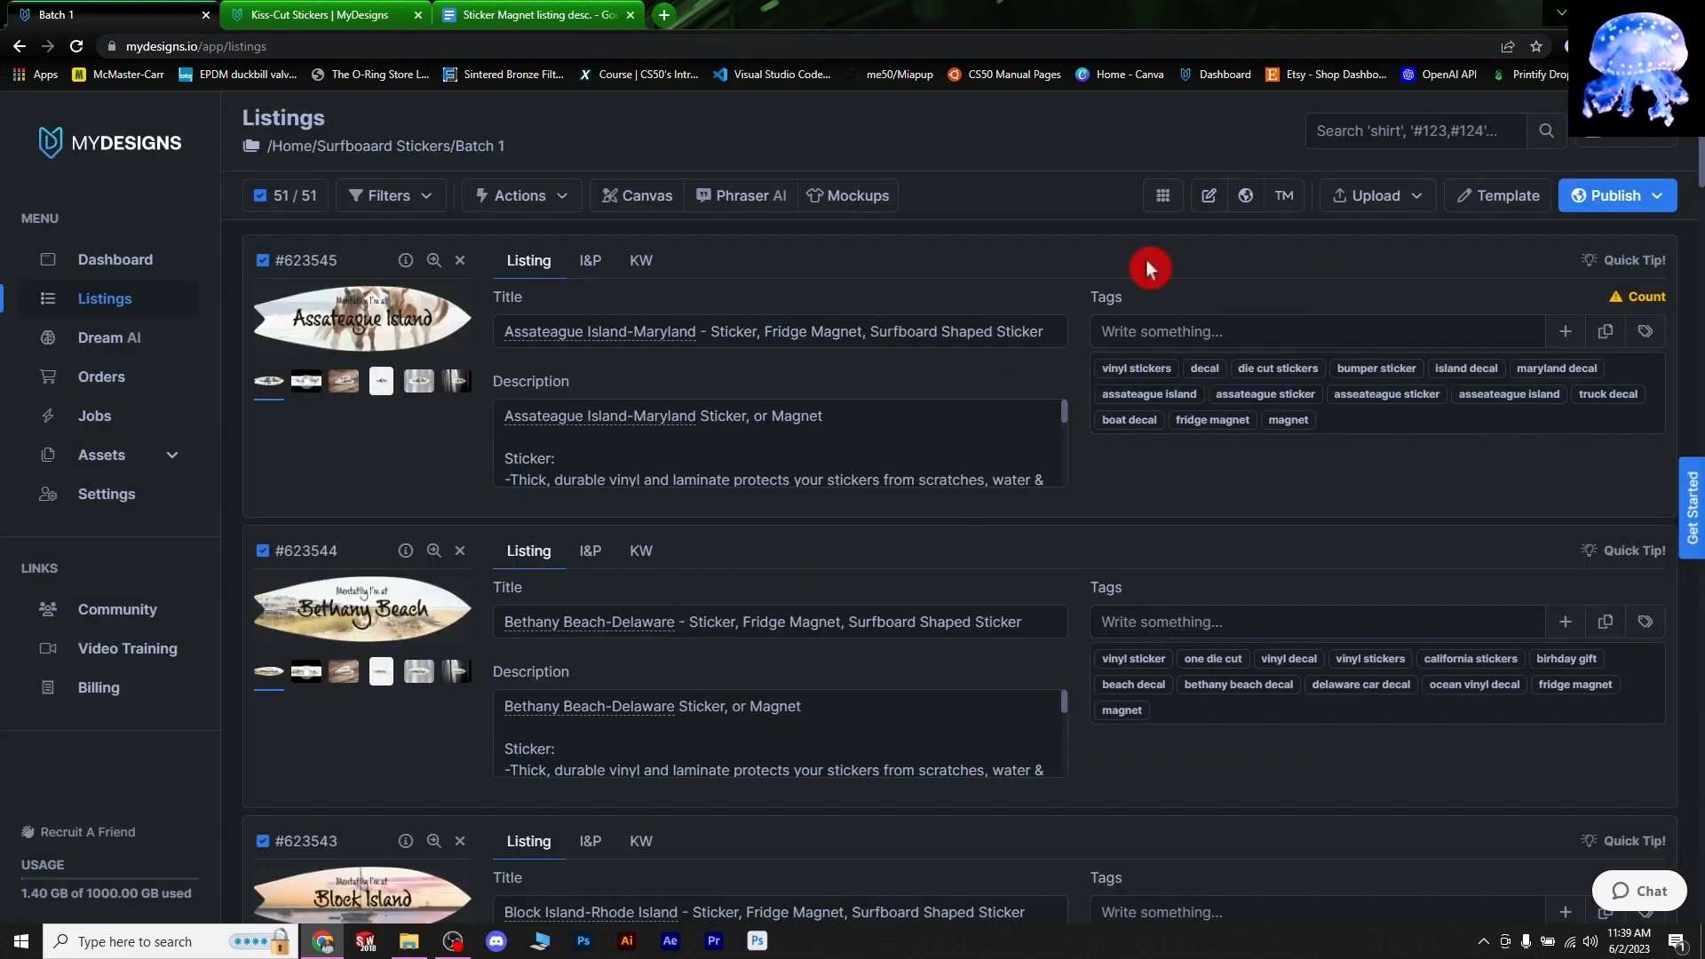
# - Remove the 'decal' tag from Assateague Island to reach 13 tags, and save the listings
pyautogui.click(1563, 302)
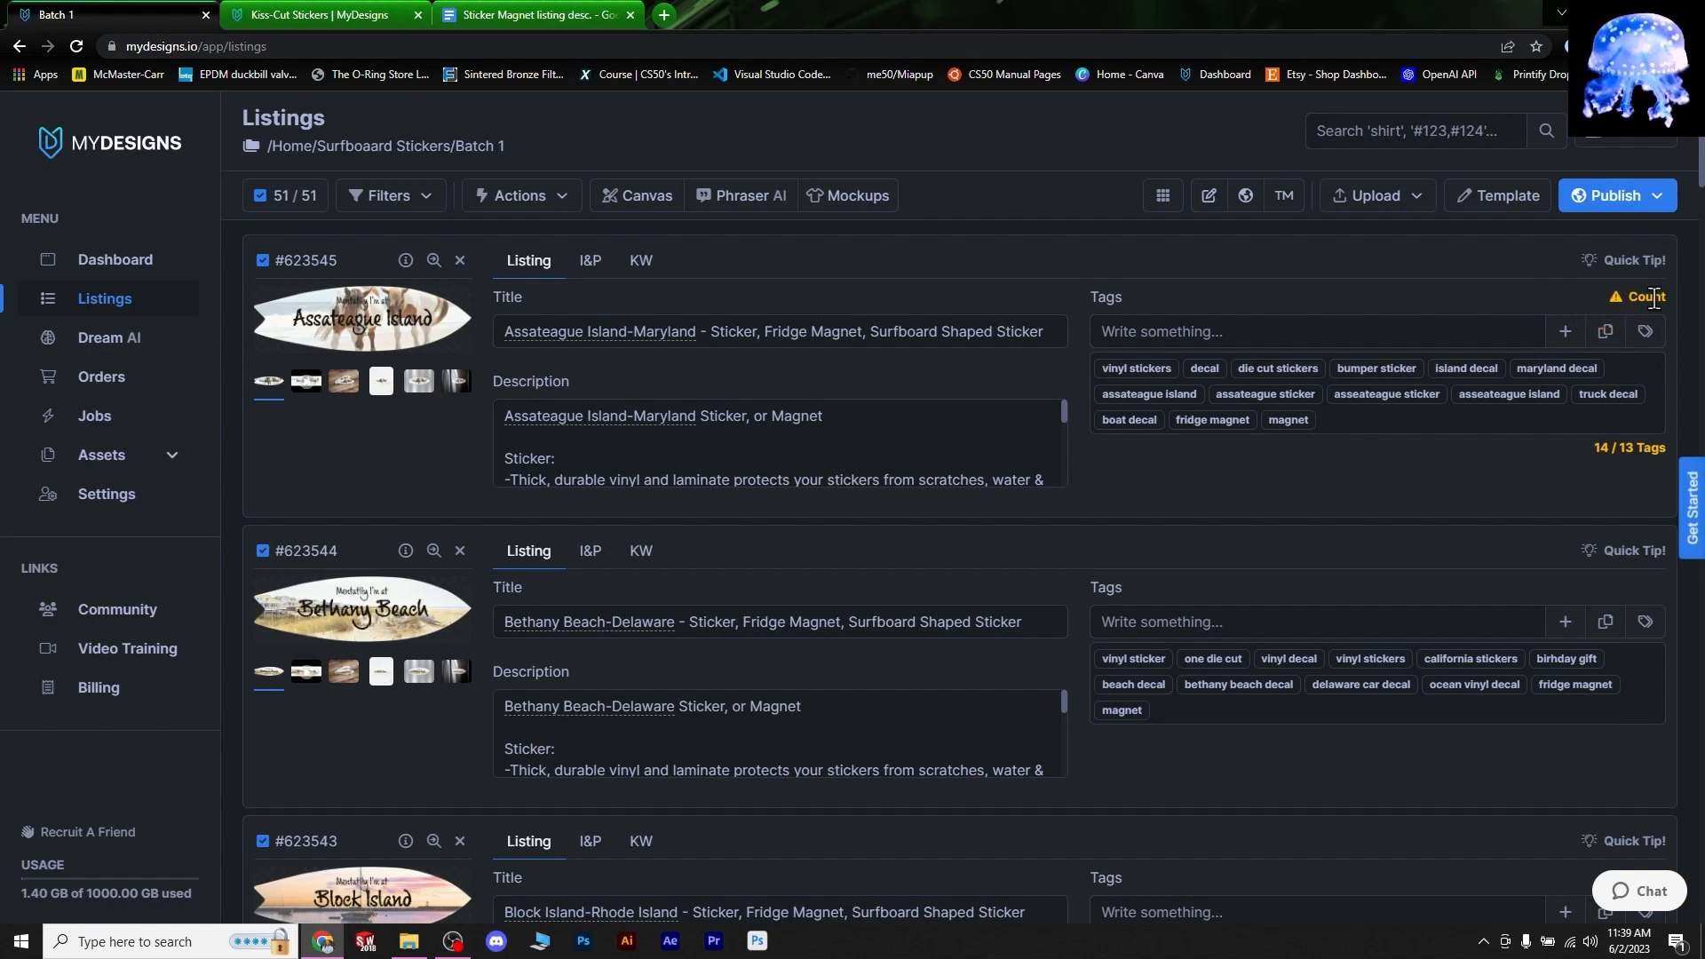
pyautogui.click(1210, 373)
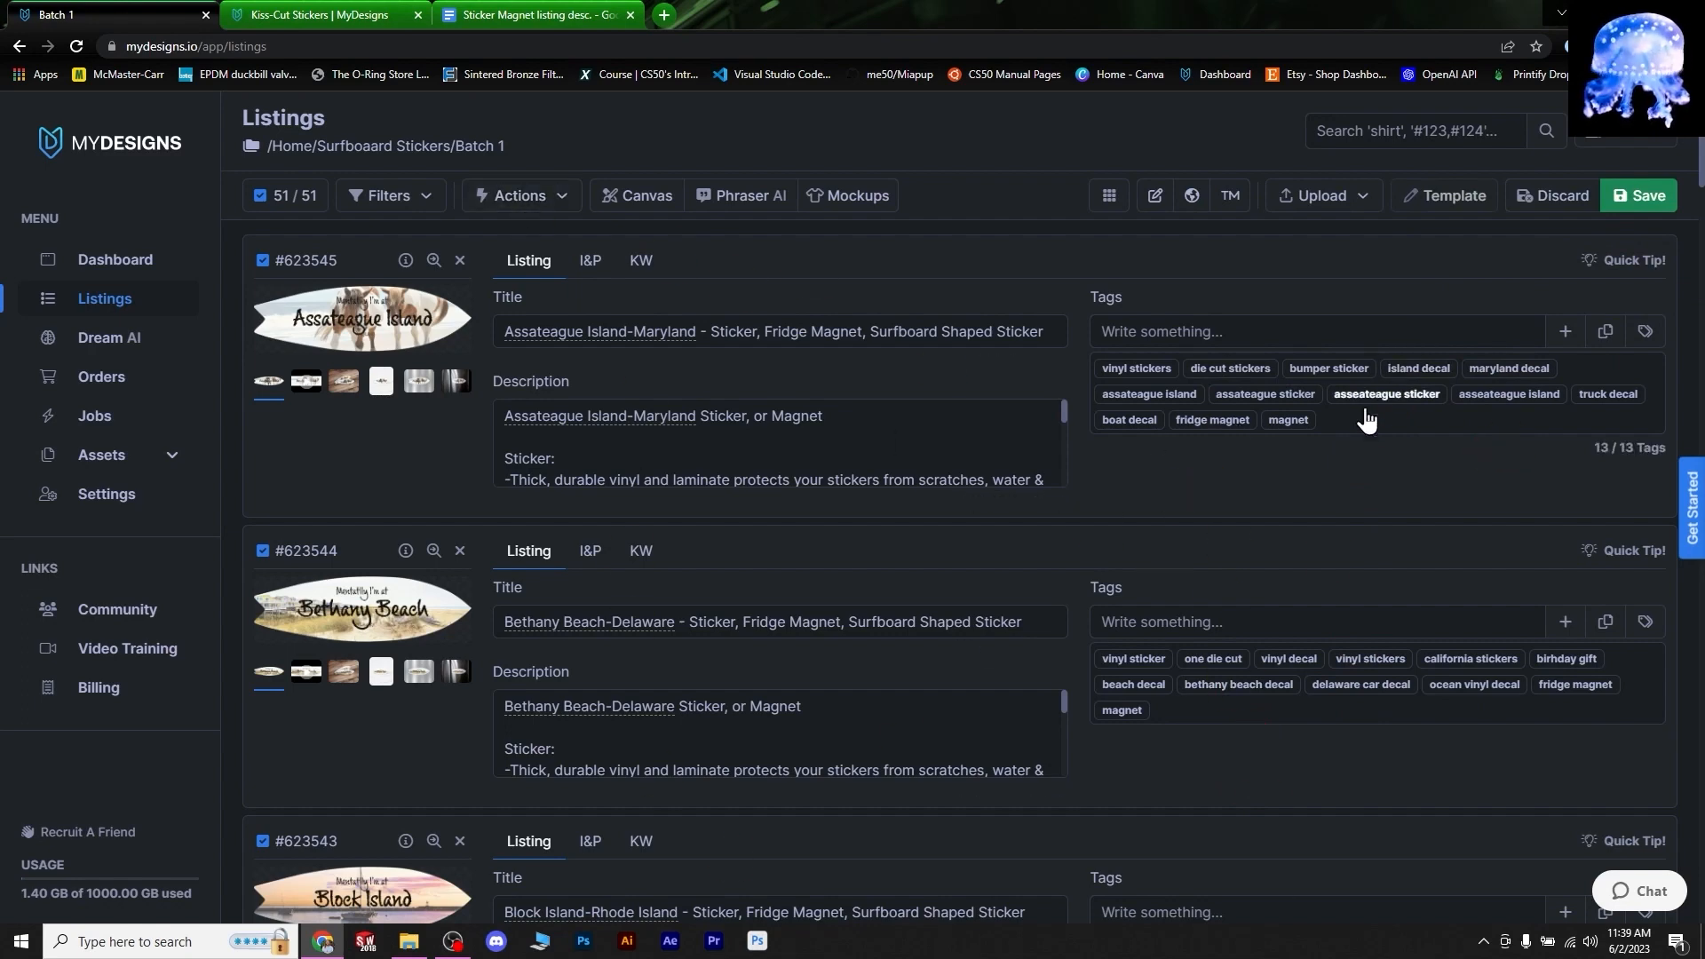
pyautogui.scroll(-4, 1296, 857)
pyautogui.scroll(4, 1305, 826)
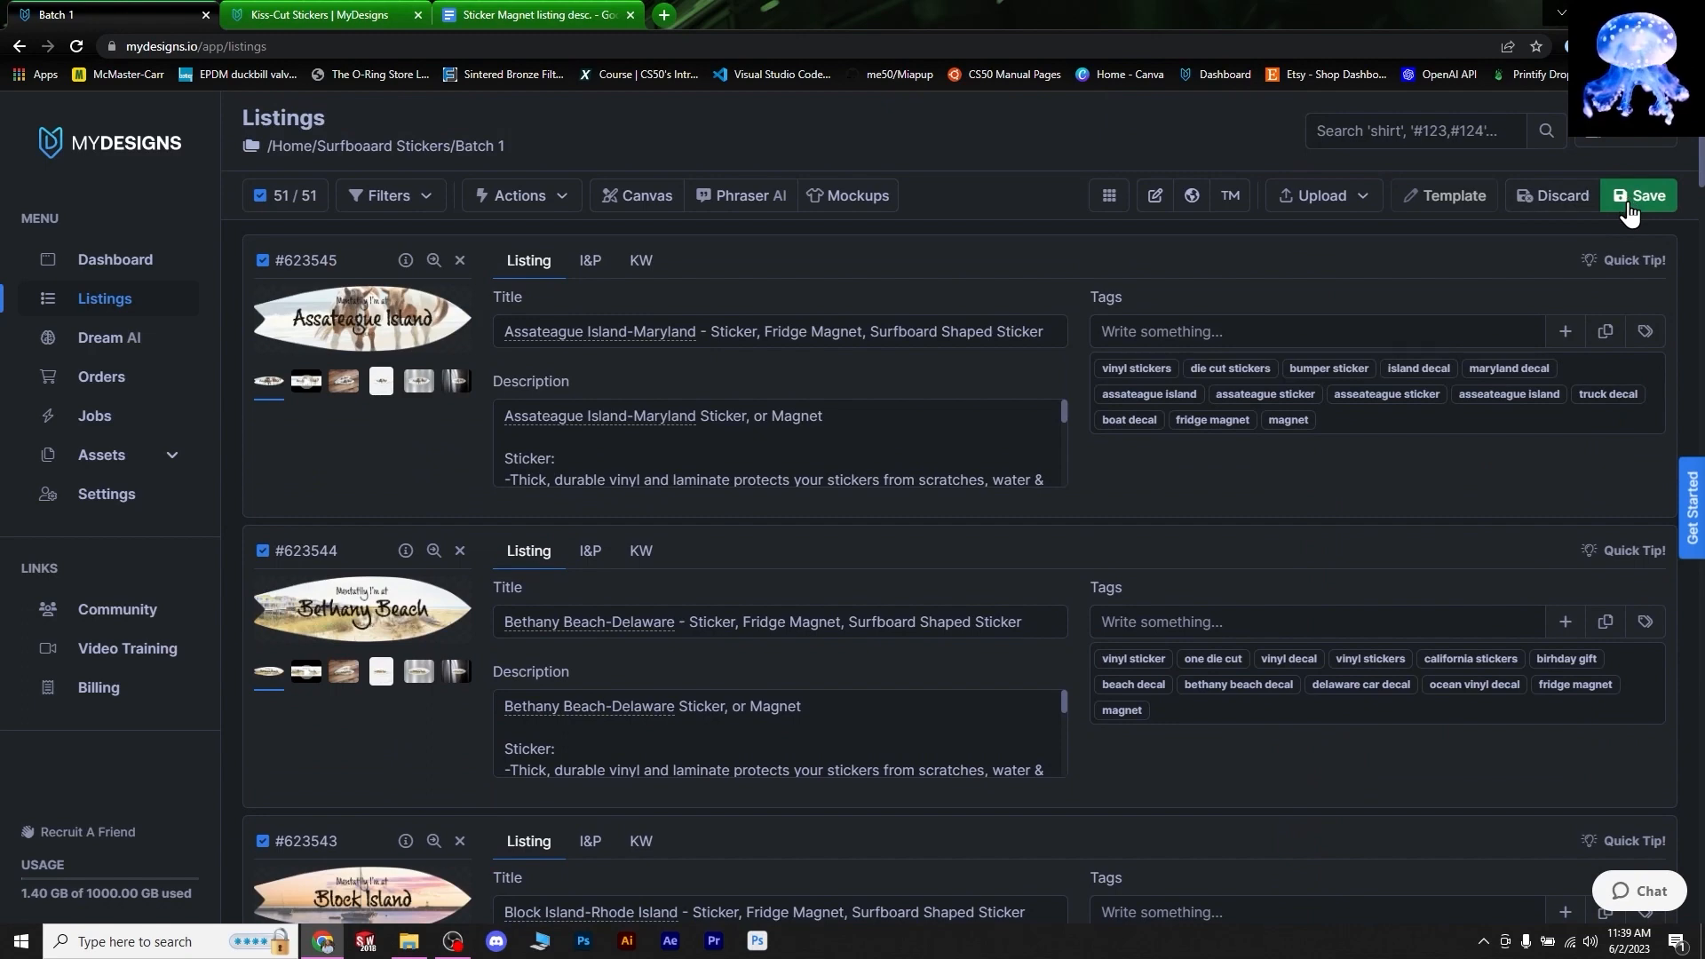
pyautogui.click(1630, 202)
pyautogui.scroll(-8, 1366, 640)
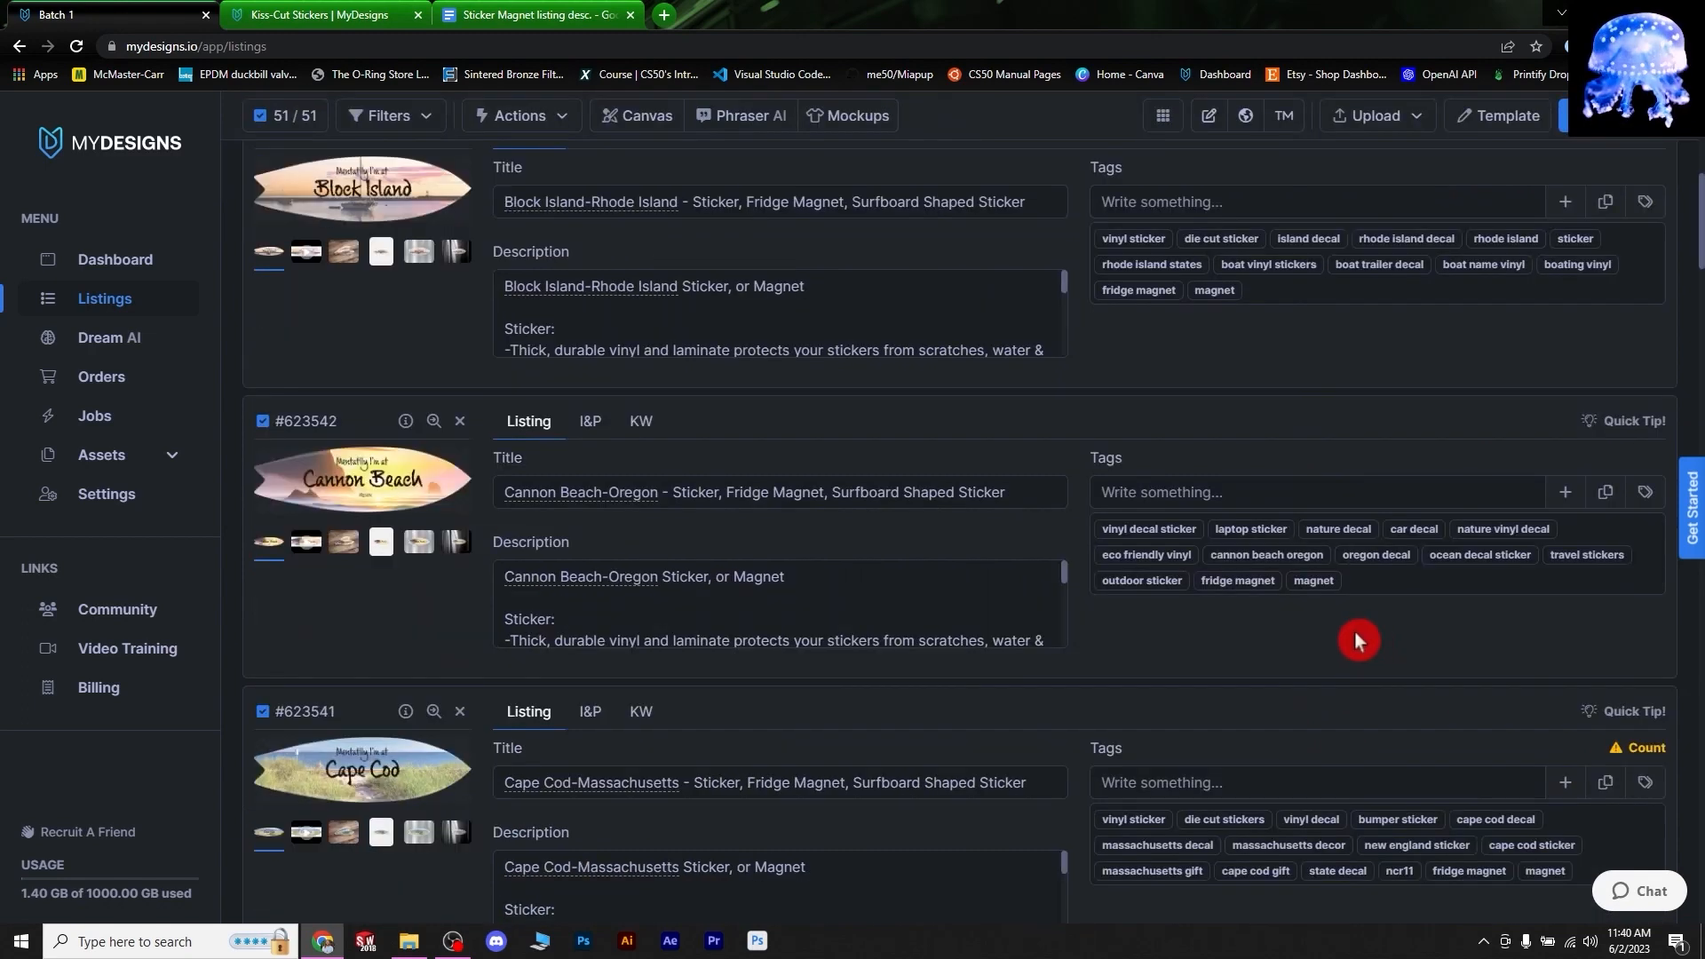
pyautogui.scroll(-3, 1197, 579)
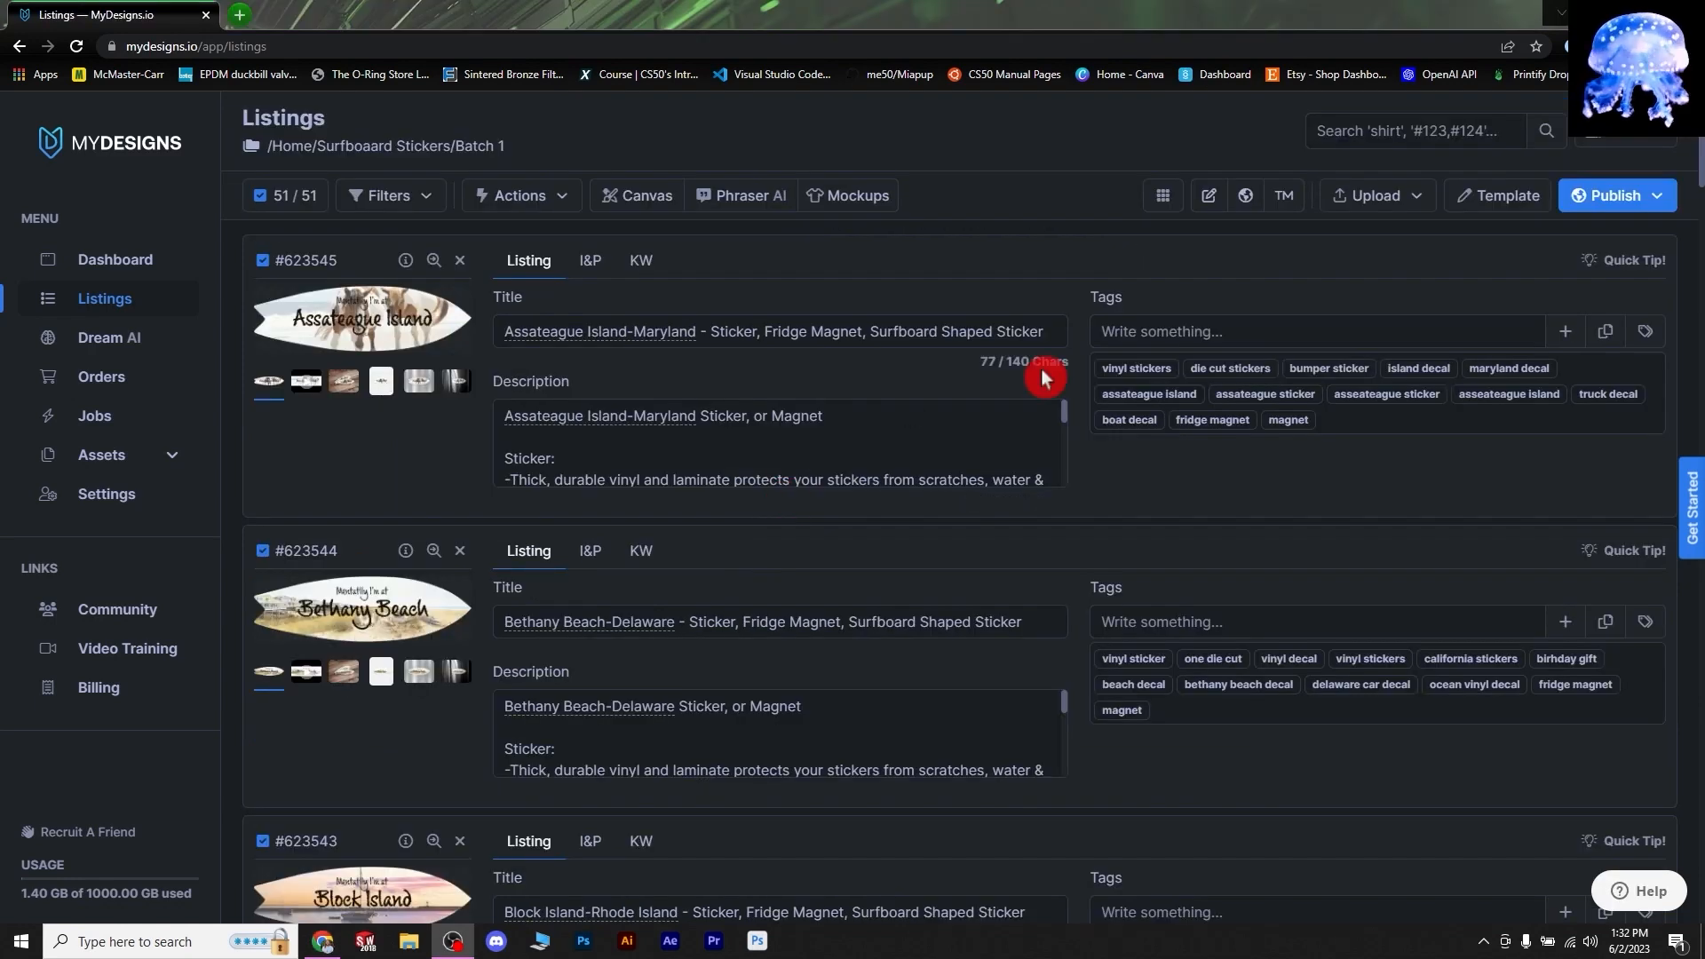
# - Check the first listing's title and description character counts and its tag count
pyautogui.click(1094, 335)
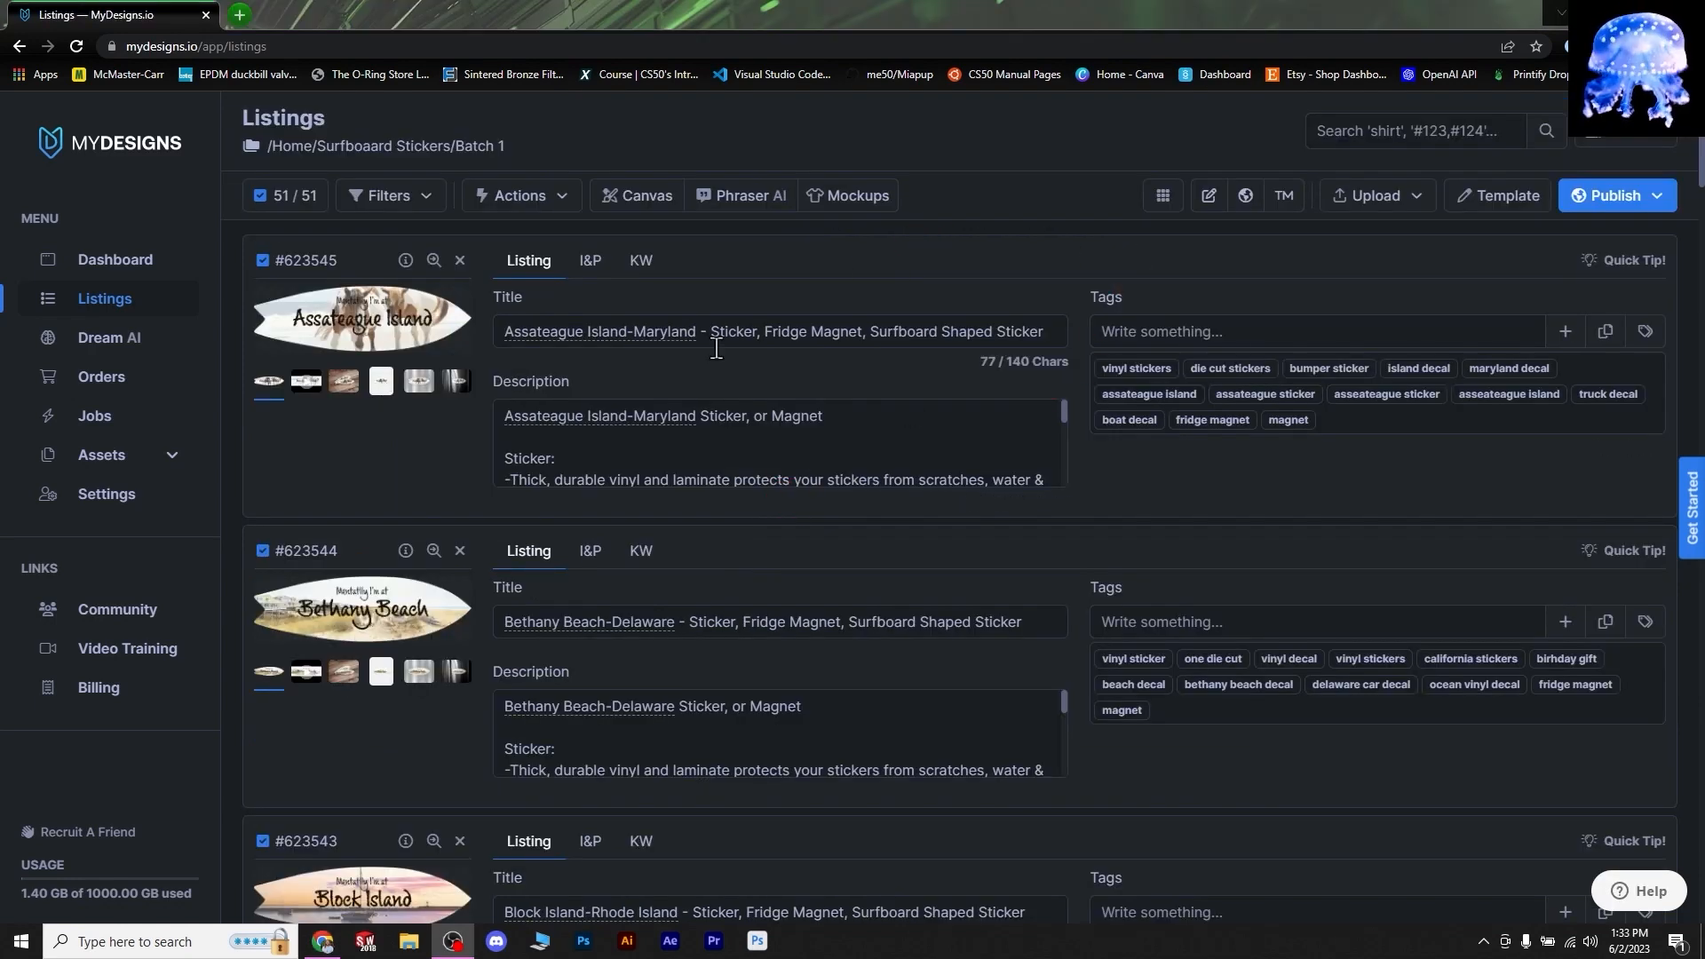
pyautogui.click(711, 311)
pyautogui.click(720, 438)
pyautogui.click(1465, 419)
pyautogui.click(1377, 517)
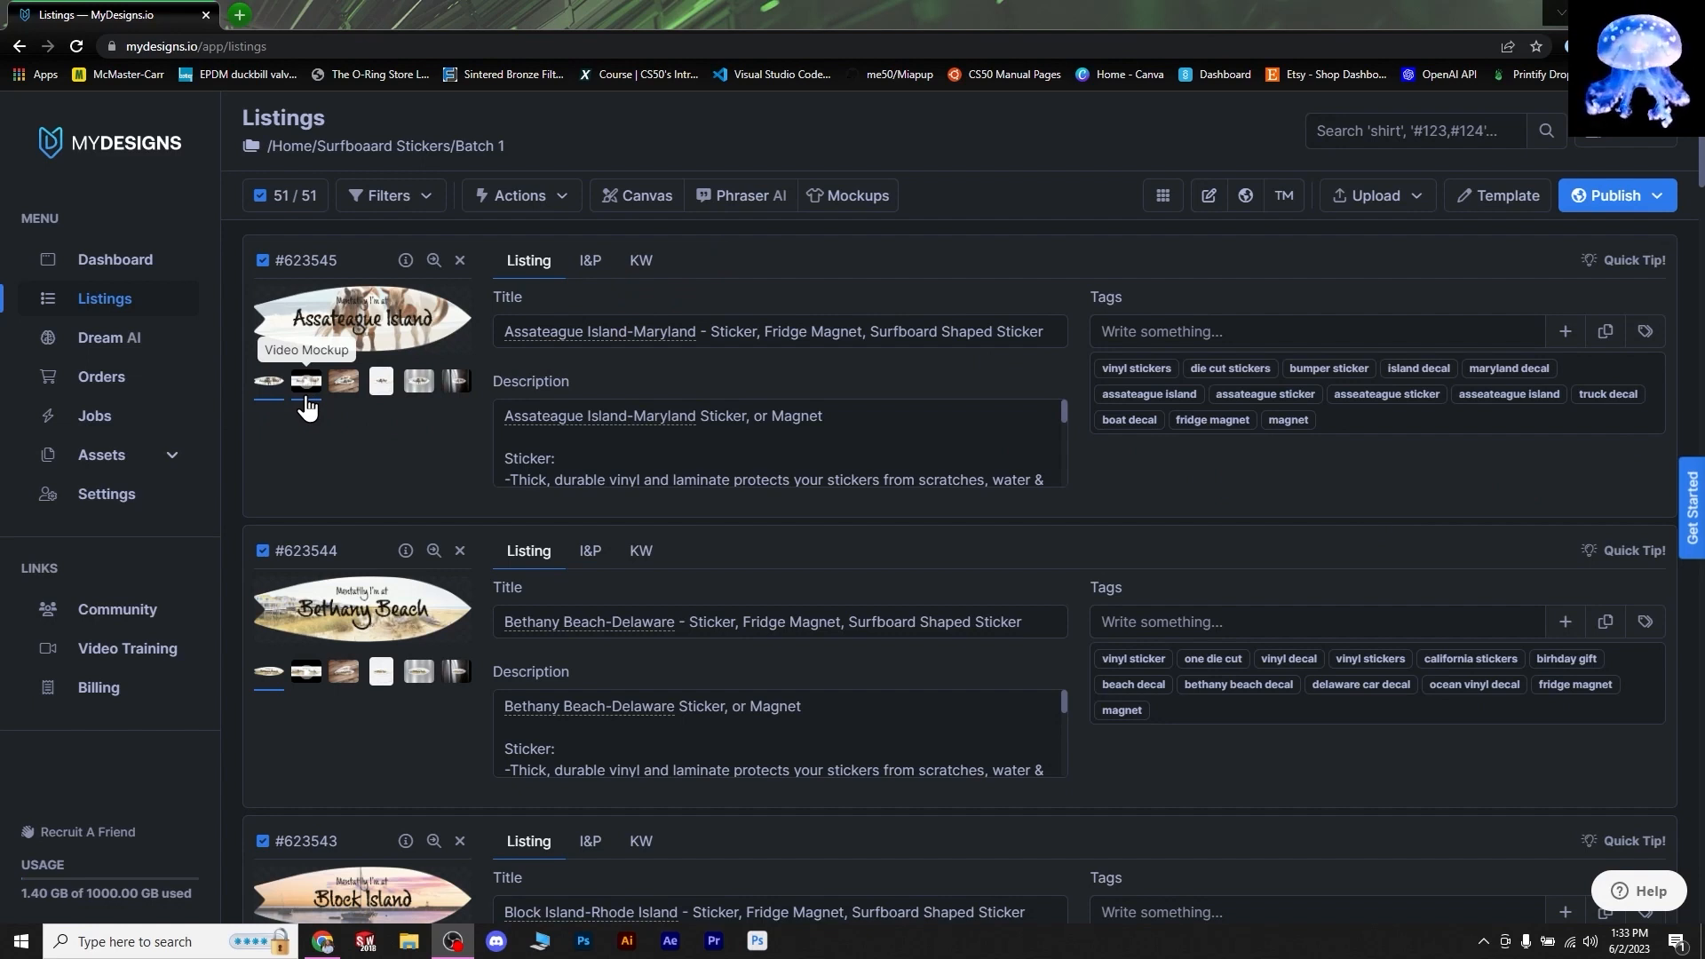
pyautogui.click(790, 253)
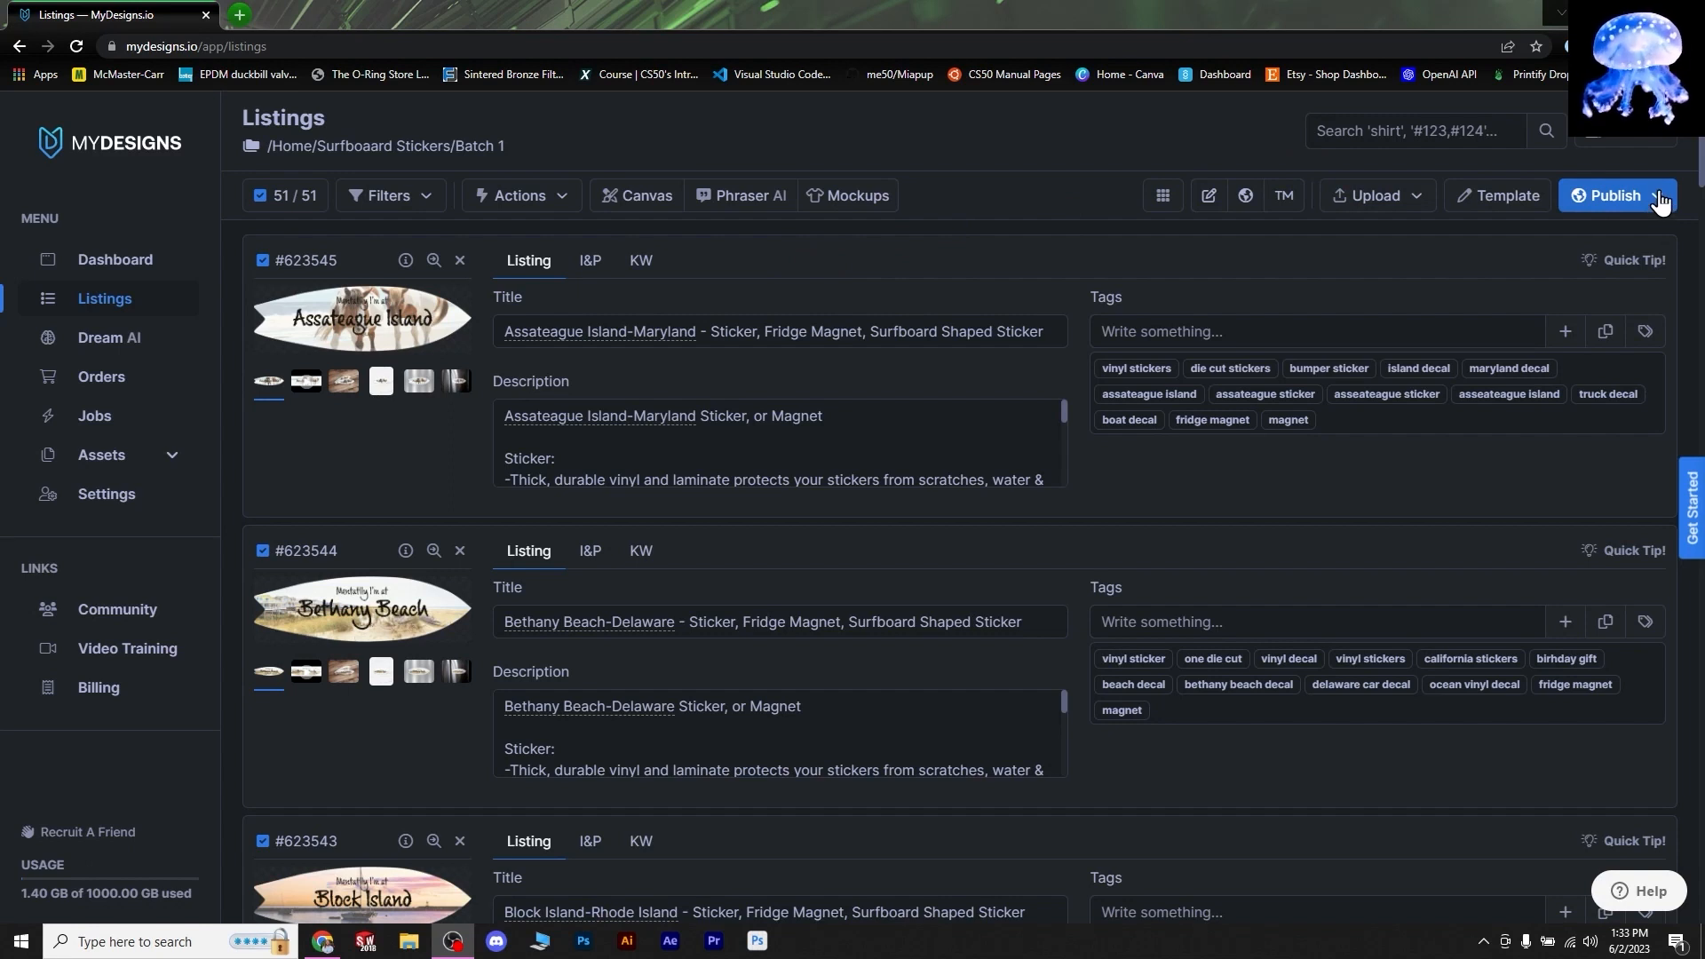
# - Publish the 51 listings as Products to Etsy
pyautogui.click(1647, 197)
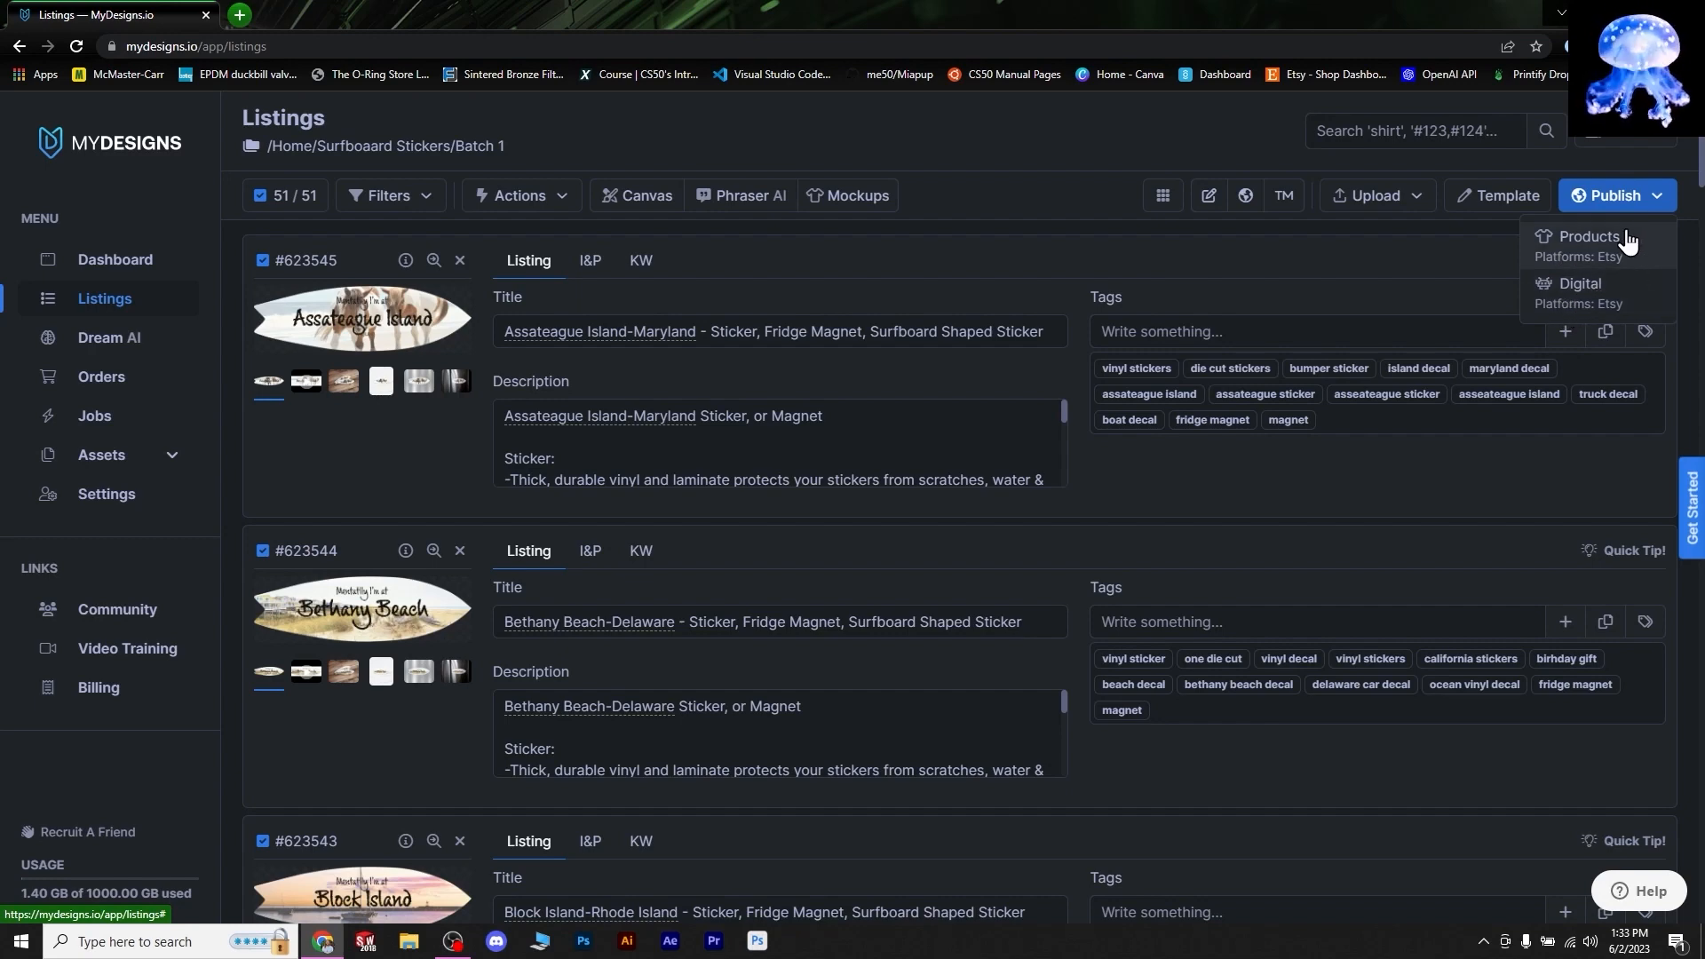
pyautogui.click(1648, 196)
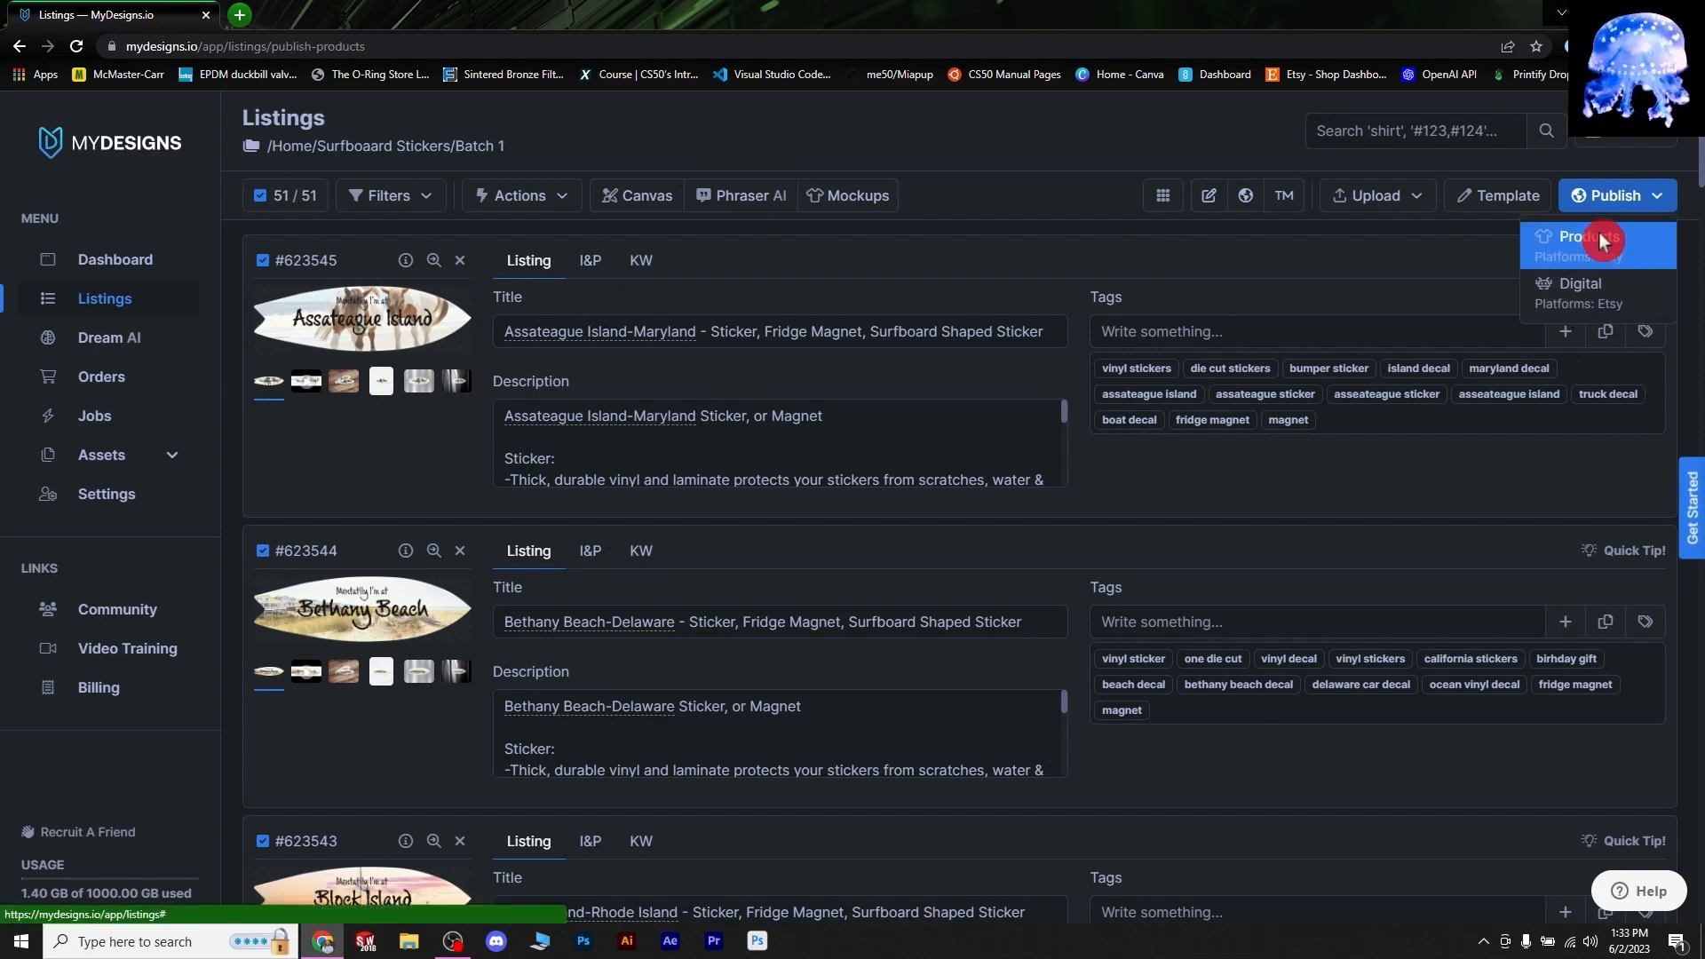
pyautogui.click(1589, 238)
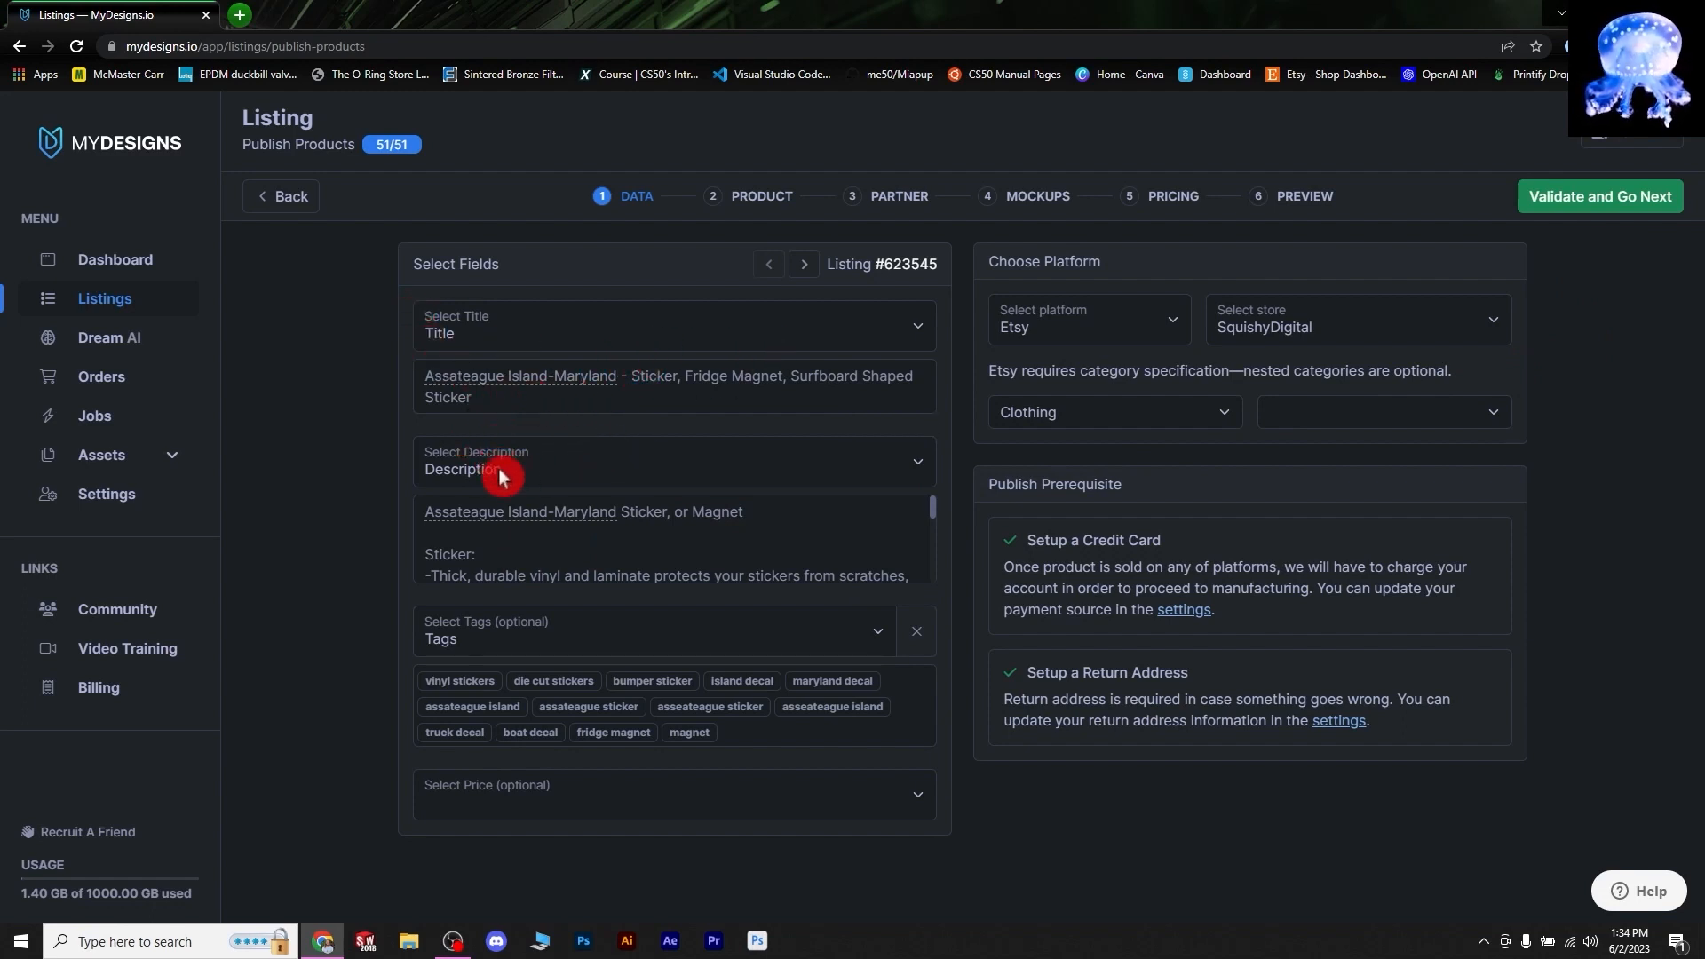
# - Select SquishyPOD as the Etsy store
pyautogui.scroll(-5, 760, 559)
pyautogui.scroll(5, 755, 552)
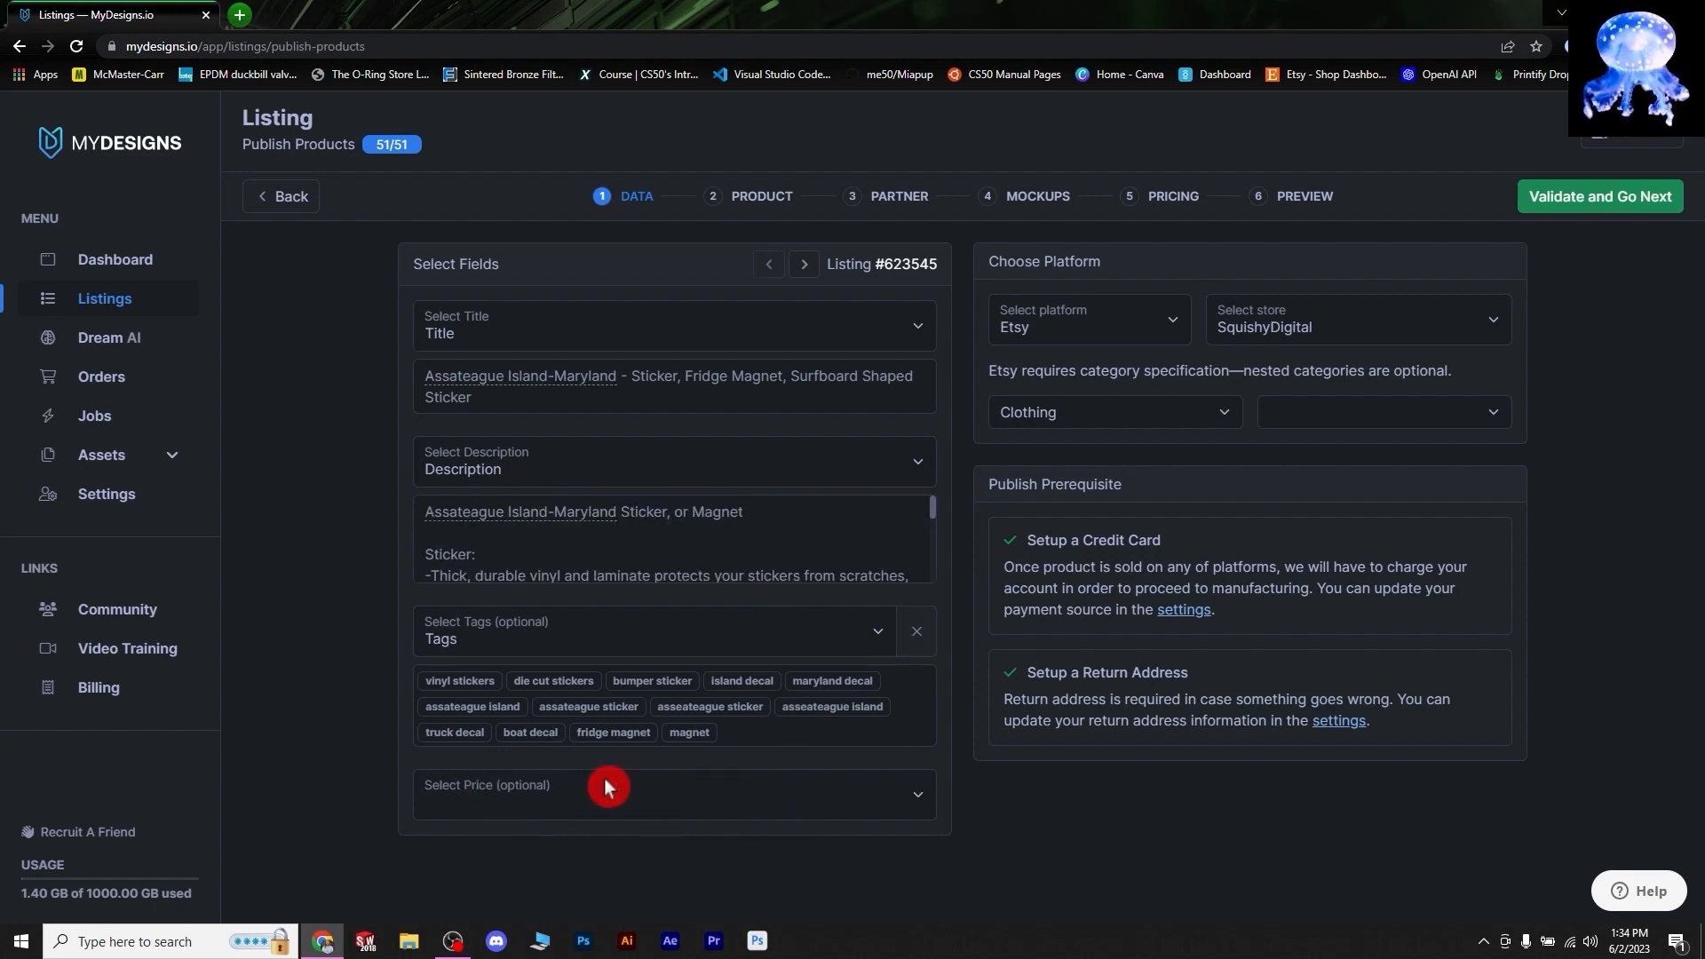
pyautogui.click(1268, 320)
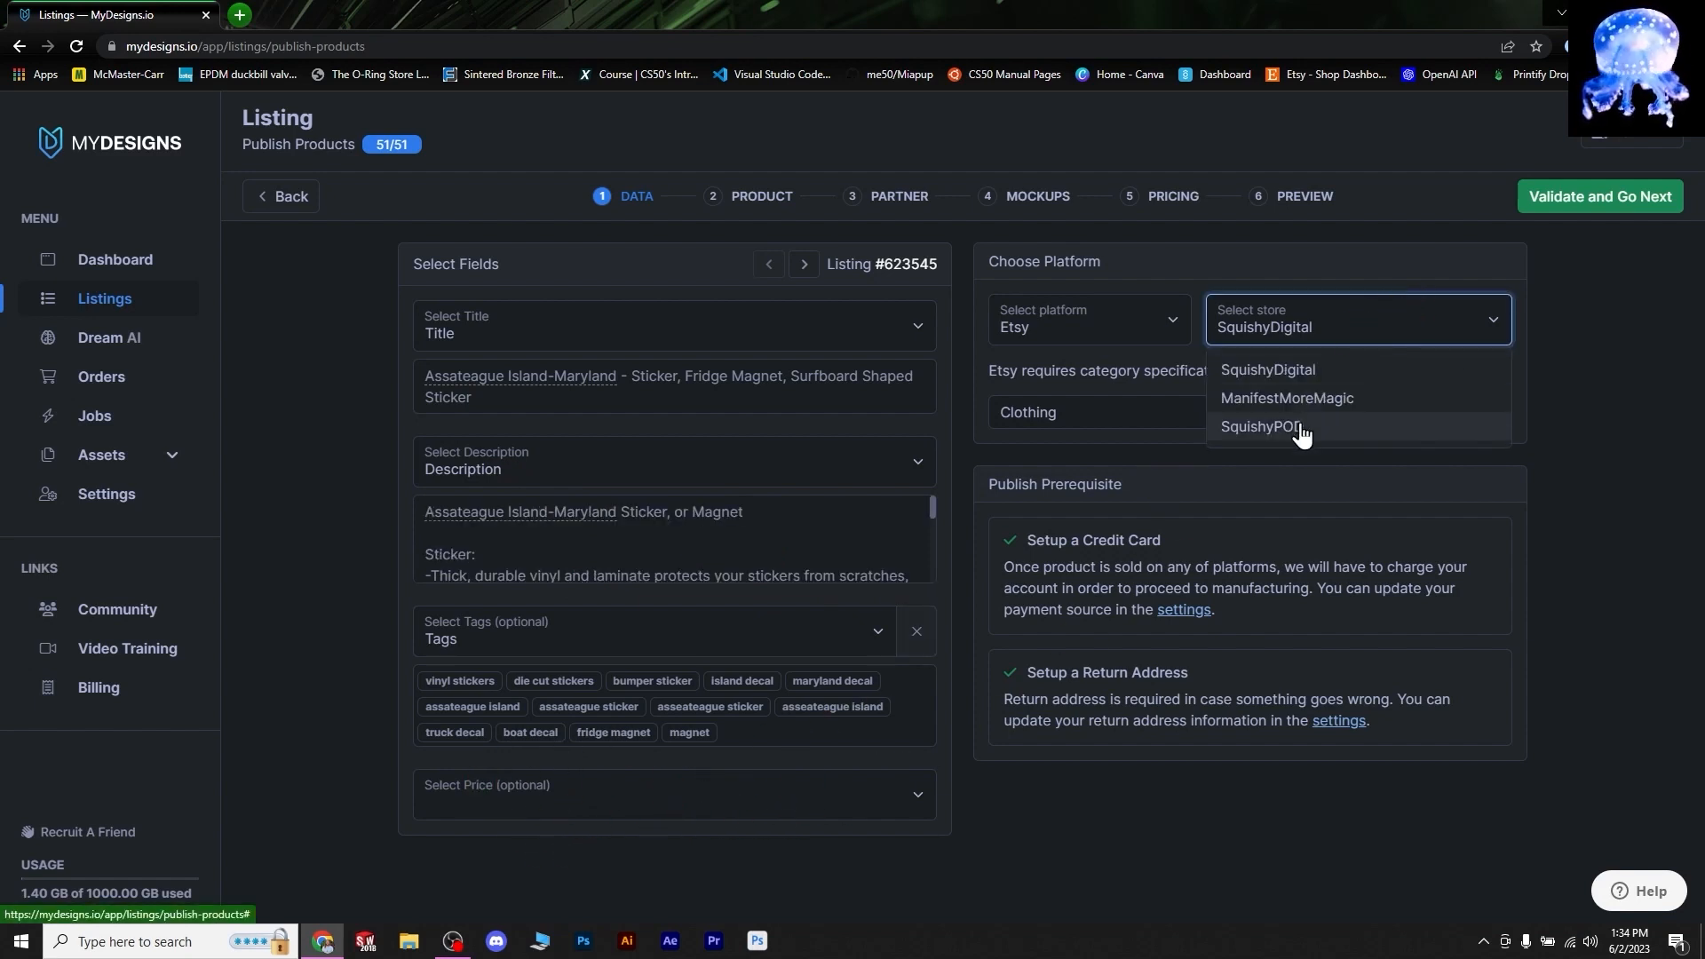
pyautogui.click(1301, 426)
pyautogui.click(1361, 312)
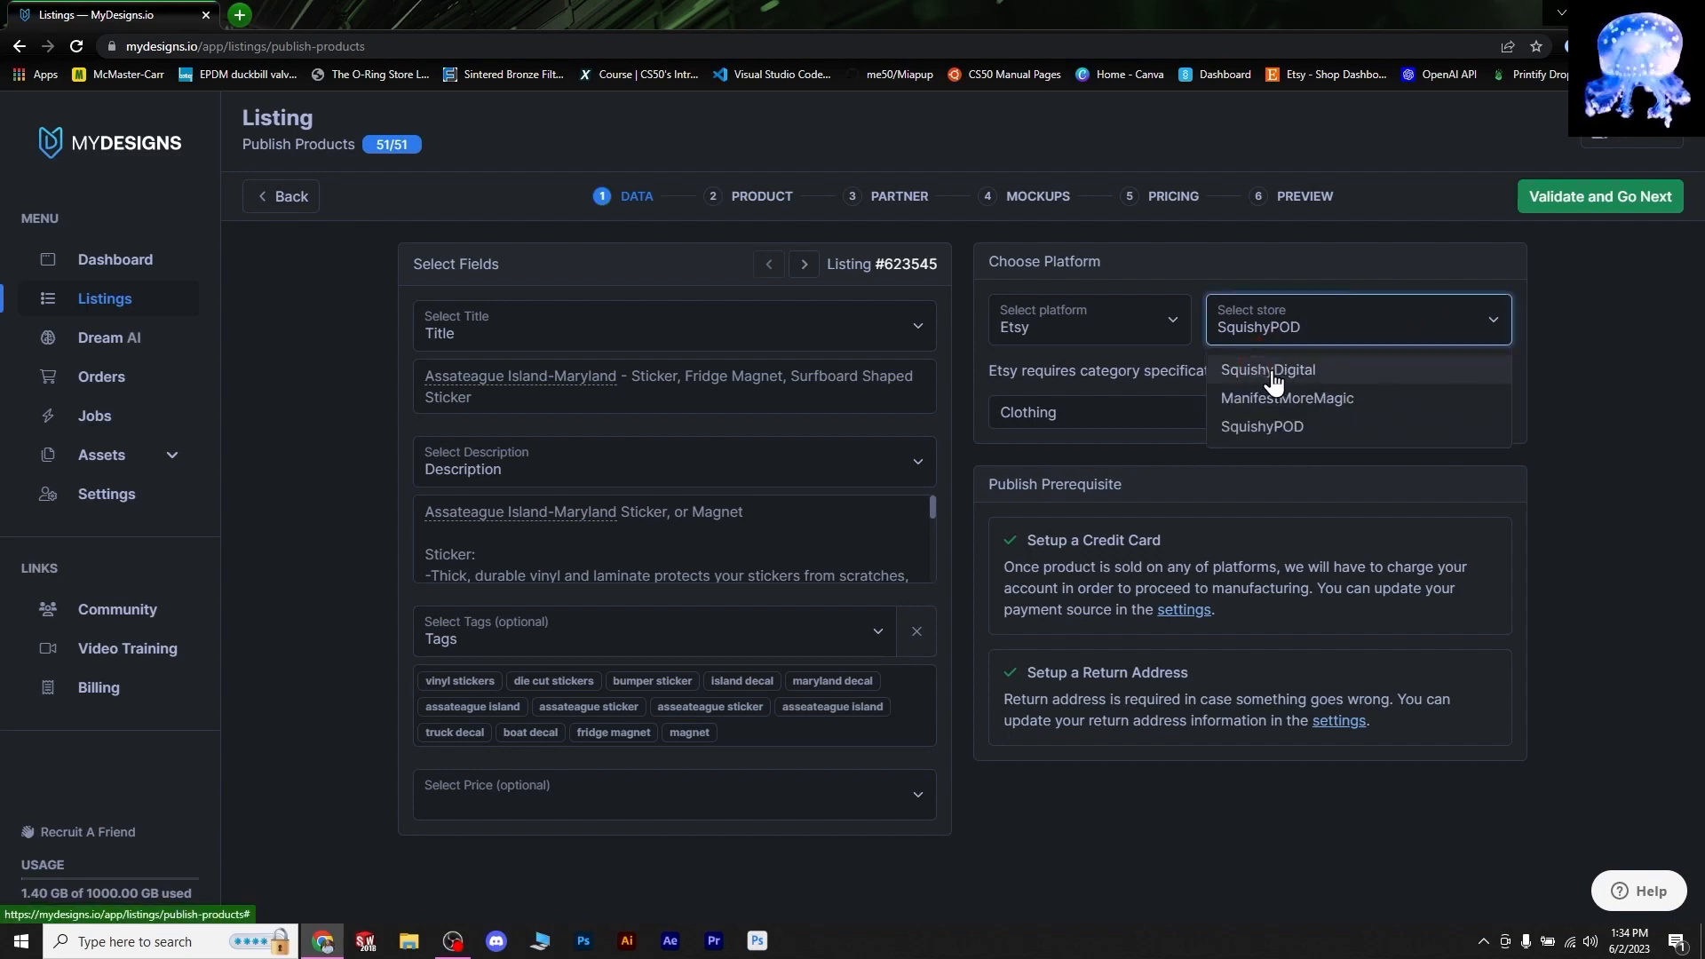
pyautogui.click(1362, 313)
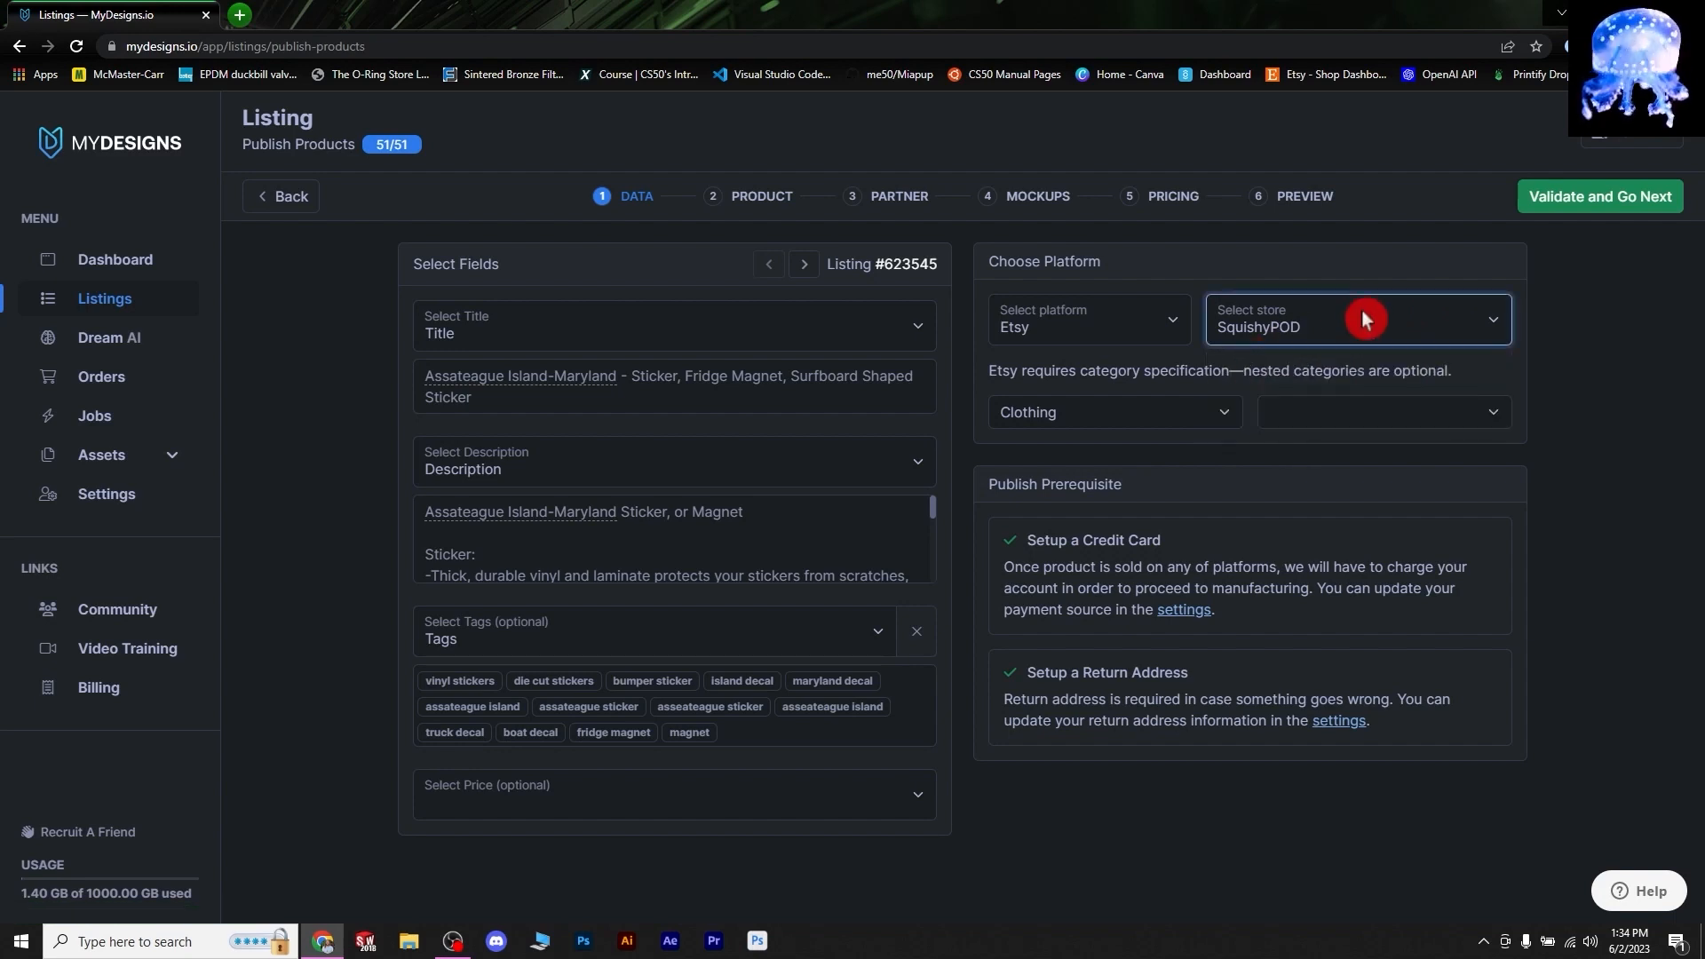
pyautogui.click(1363, 315)
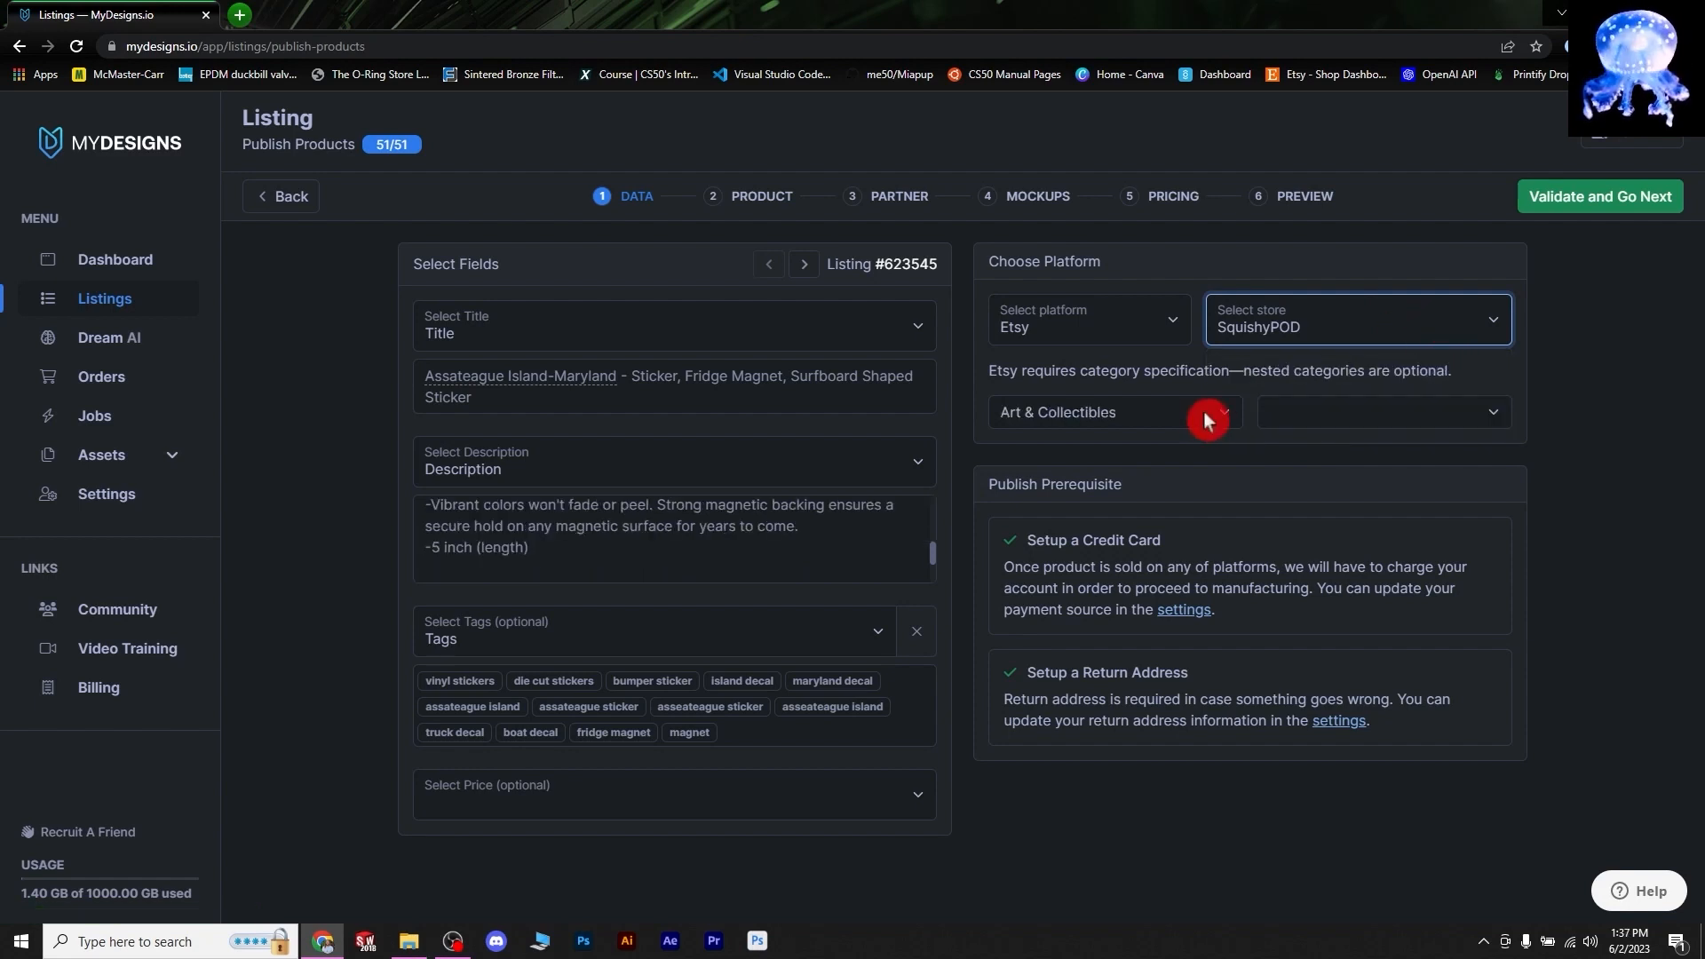
# - Set the Etsy category to Art & Collectibles with no subcategory, and validate the data
pyautogui.click(1213, 411)
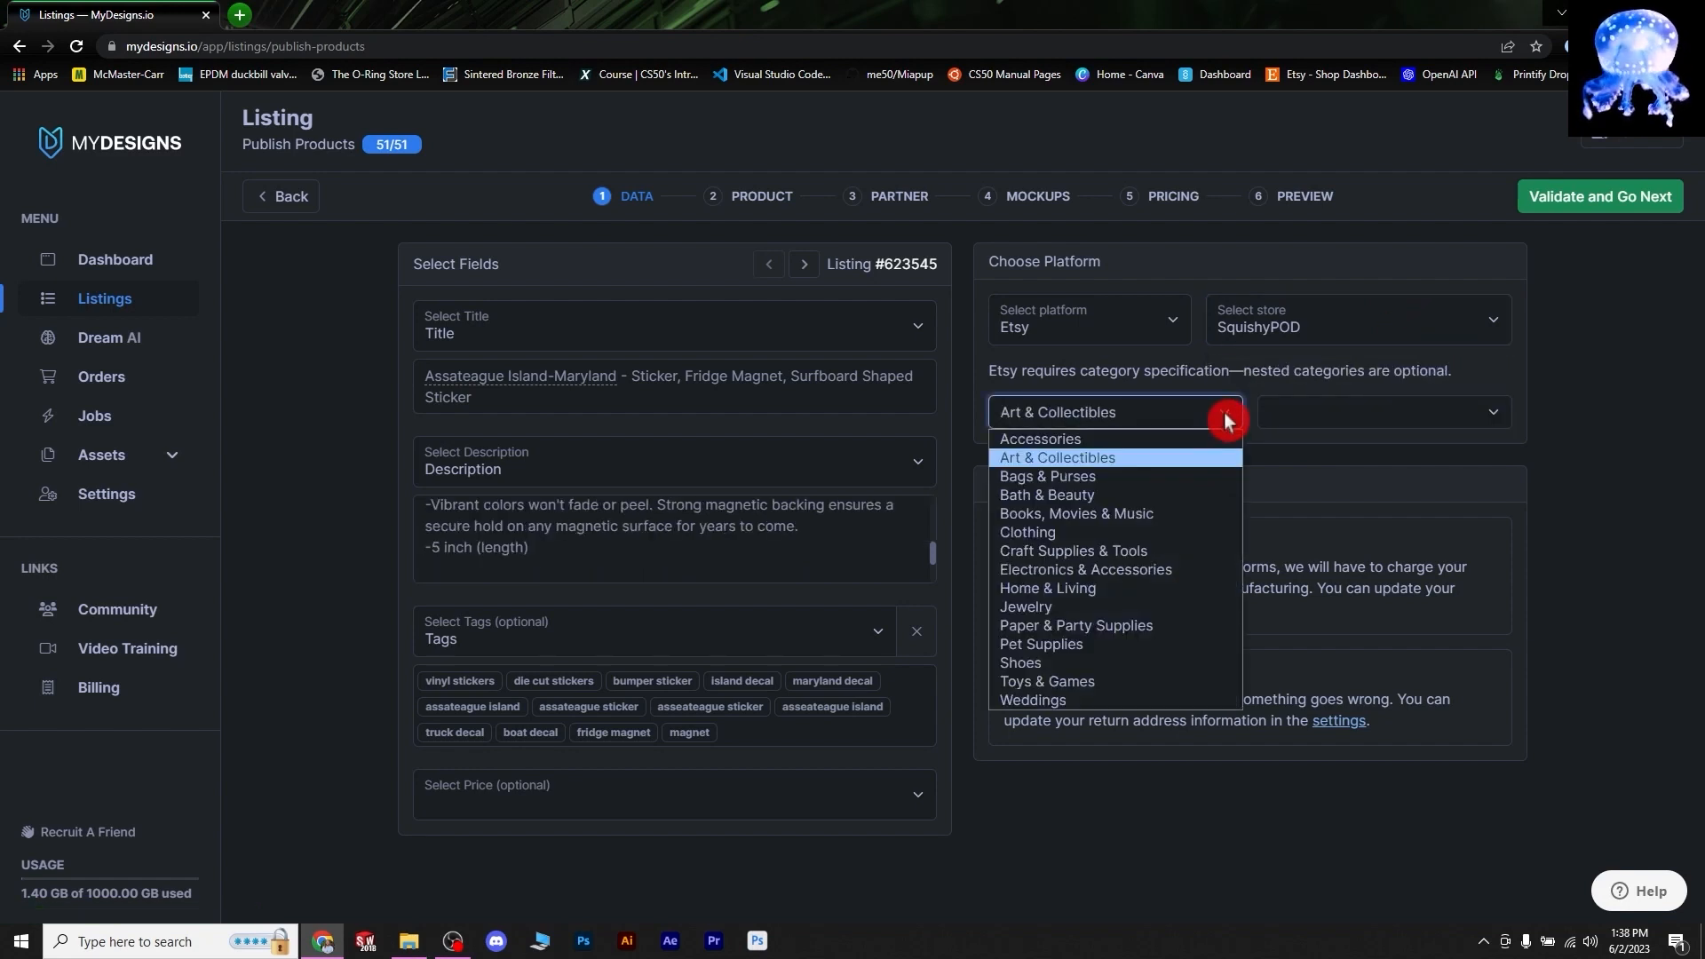
pyautogui.click(1222, 407)
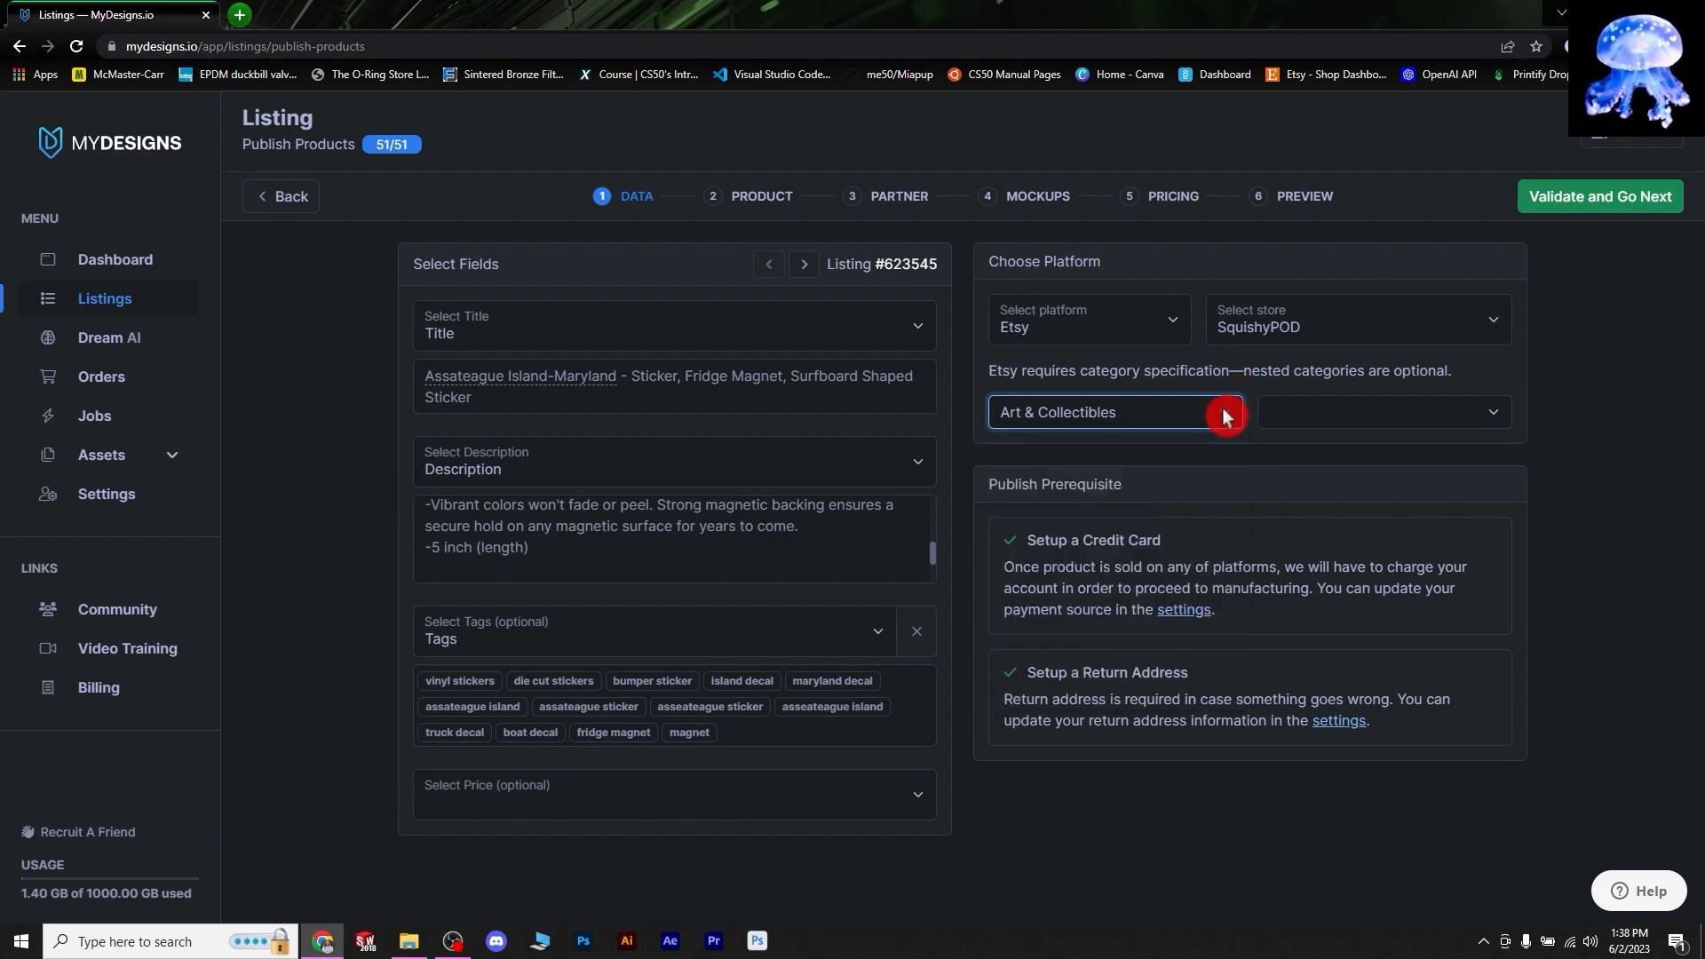
pyautogui.click(1477, 411)
pyautogui.click(1469, 411)
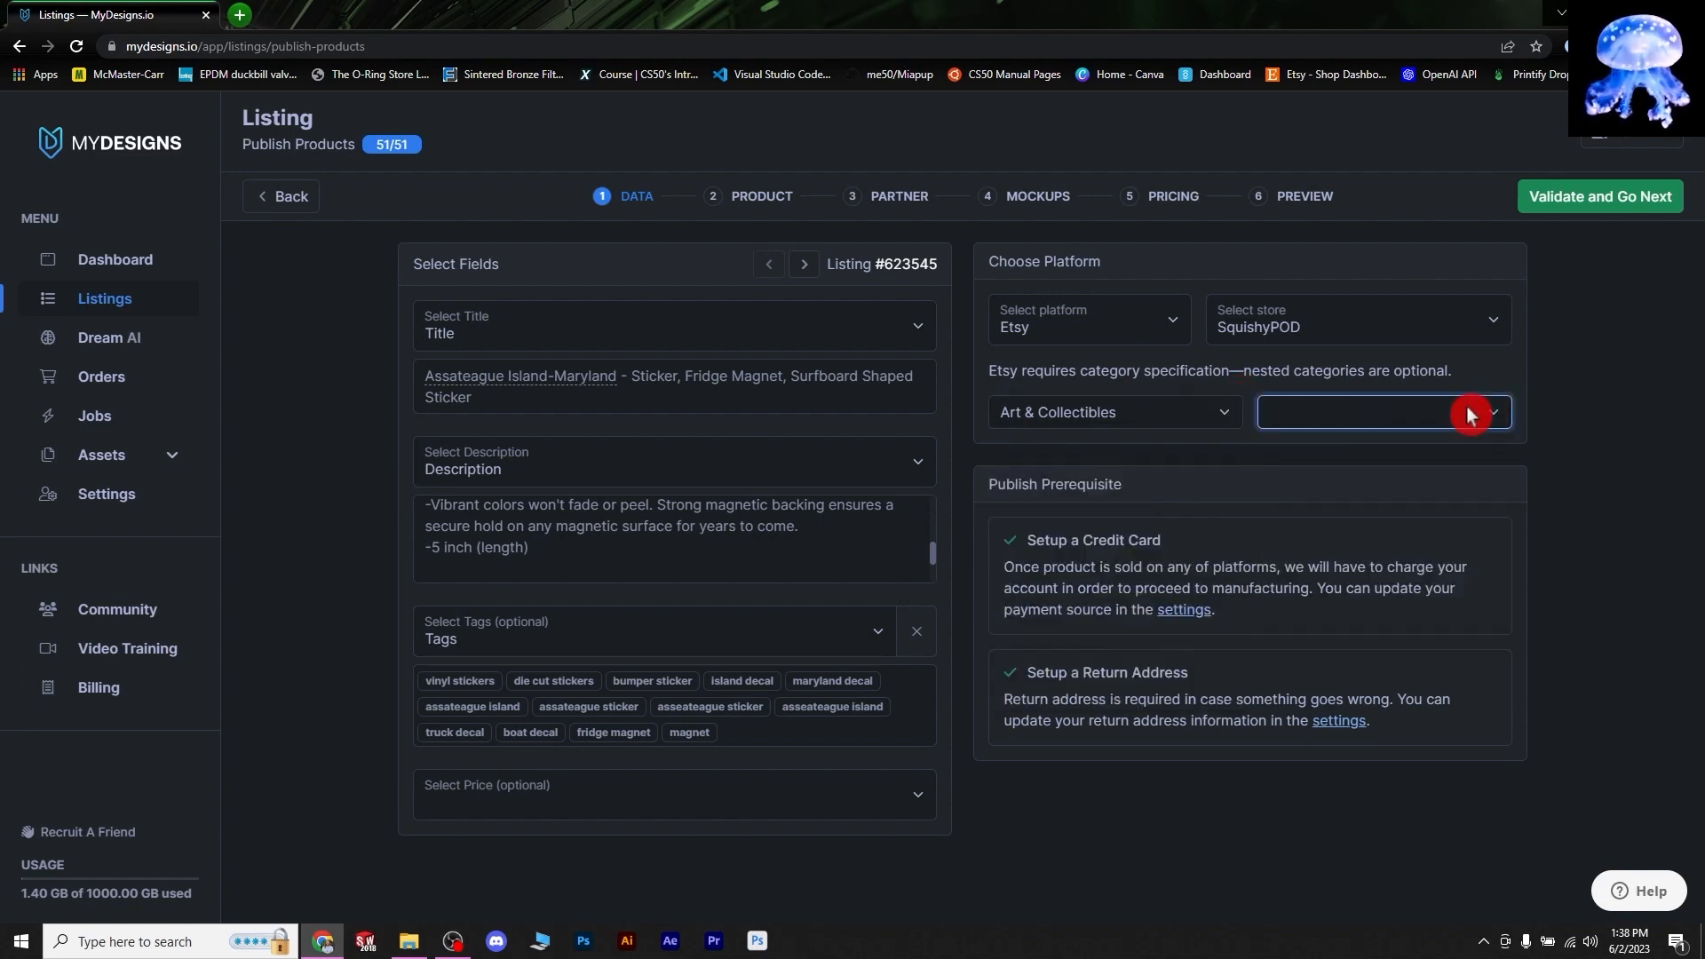
pyautogui.click(1589, 197)
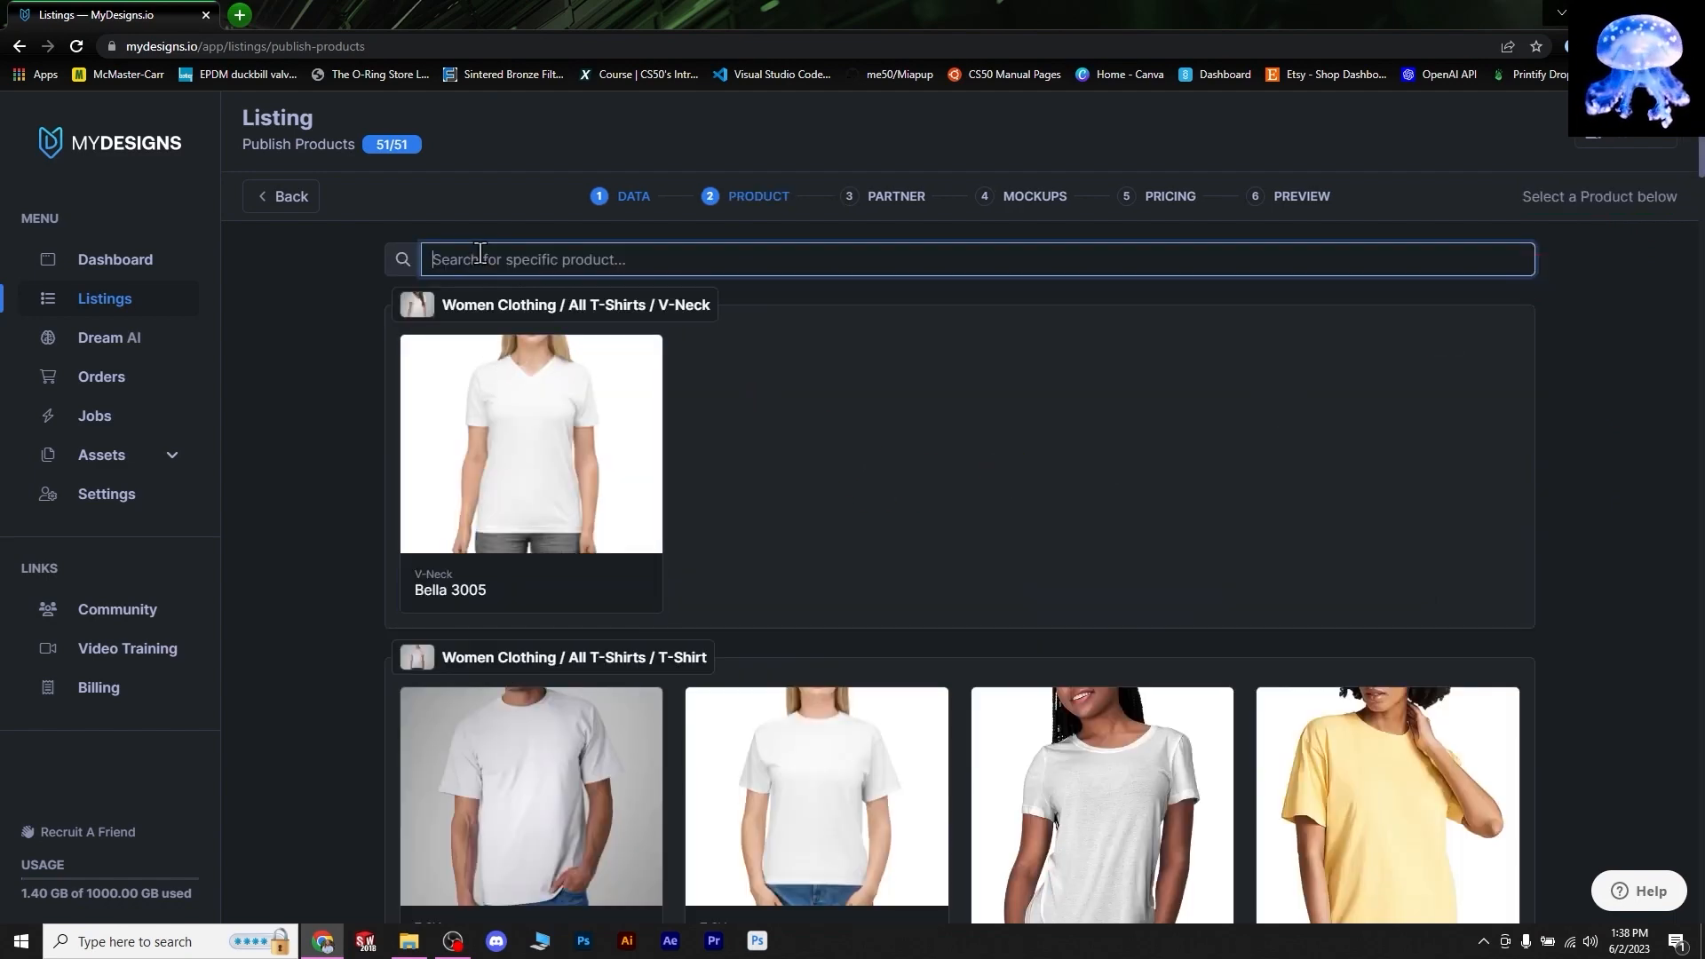
# - Search 'sti' and choose Kiss-Cut Stickers, printed by Printful
pyautogui.click(480, 258)
pyautogui.write('sti')
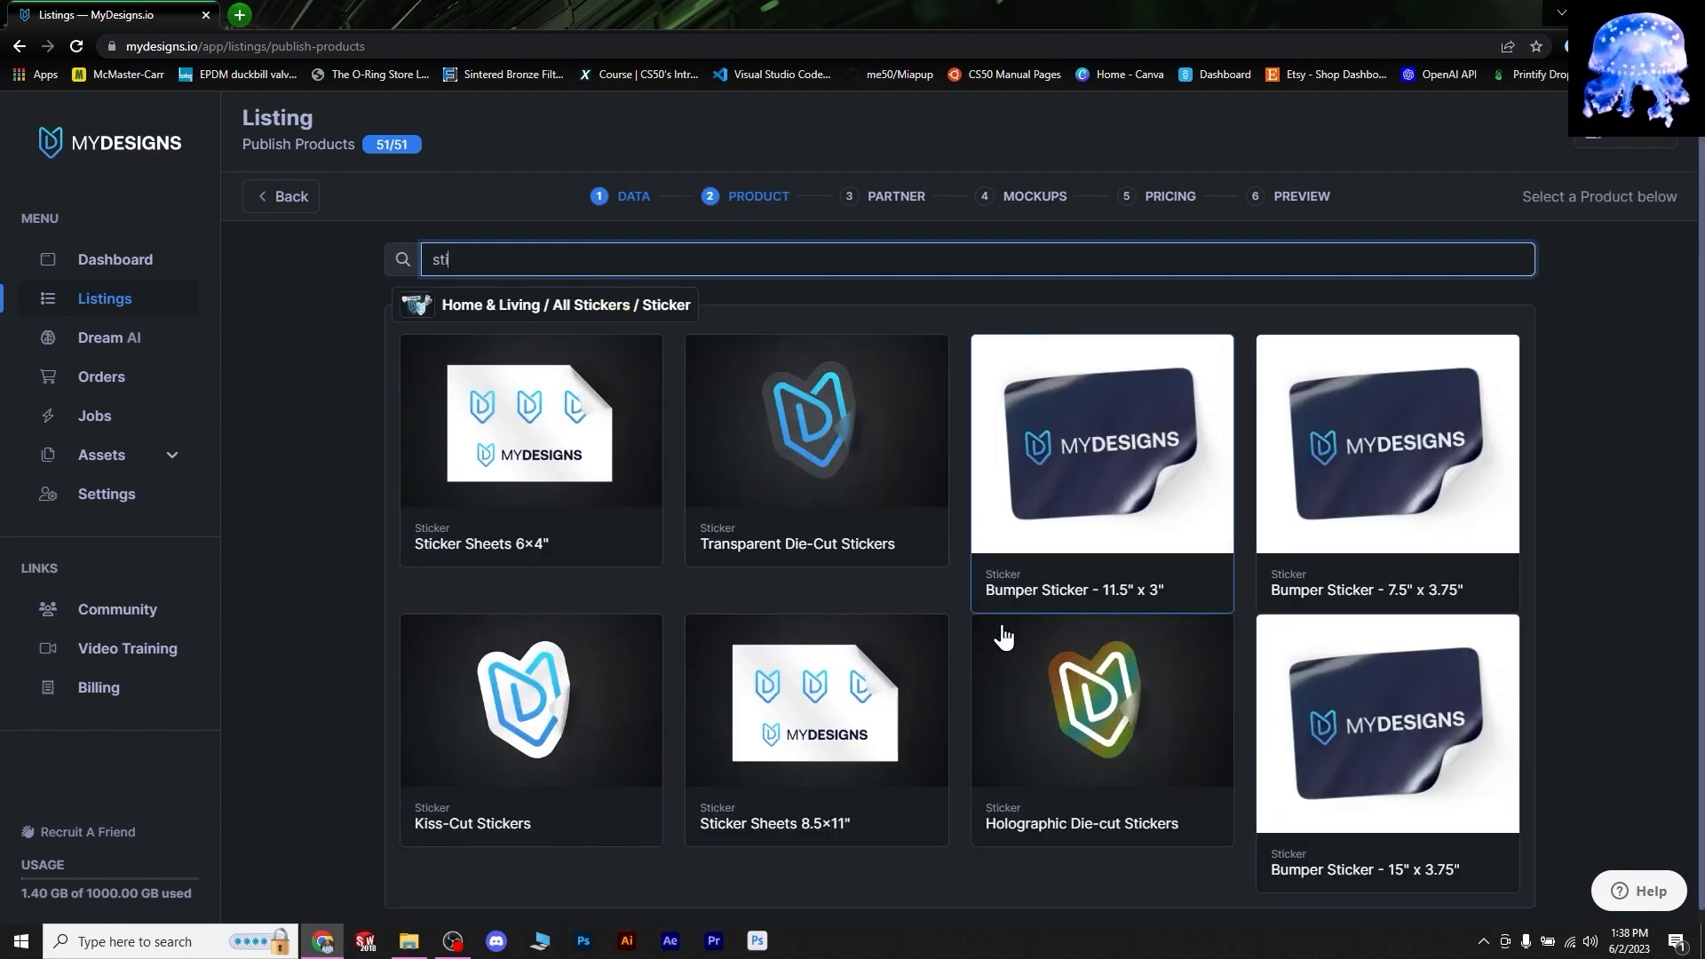
pyautogui.click(549, 724)
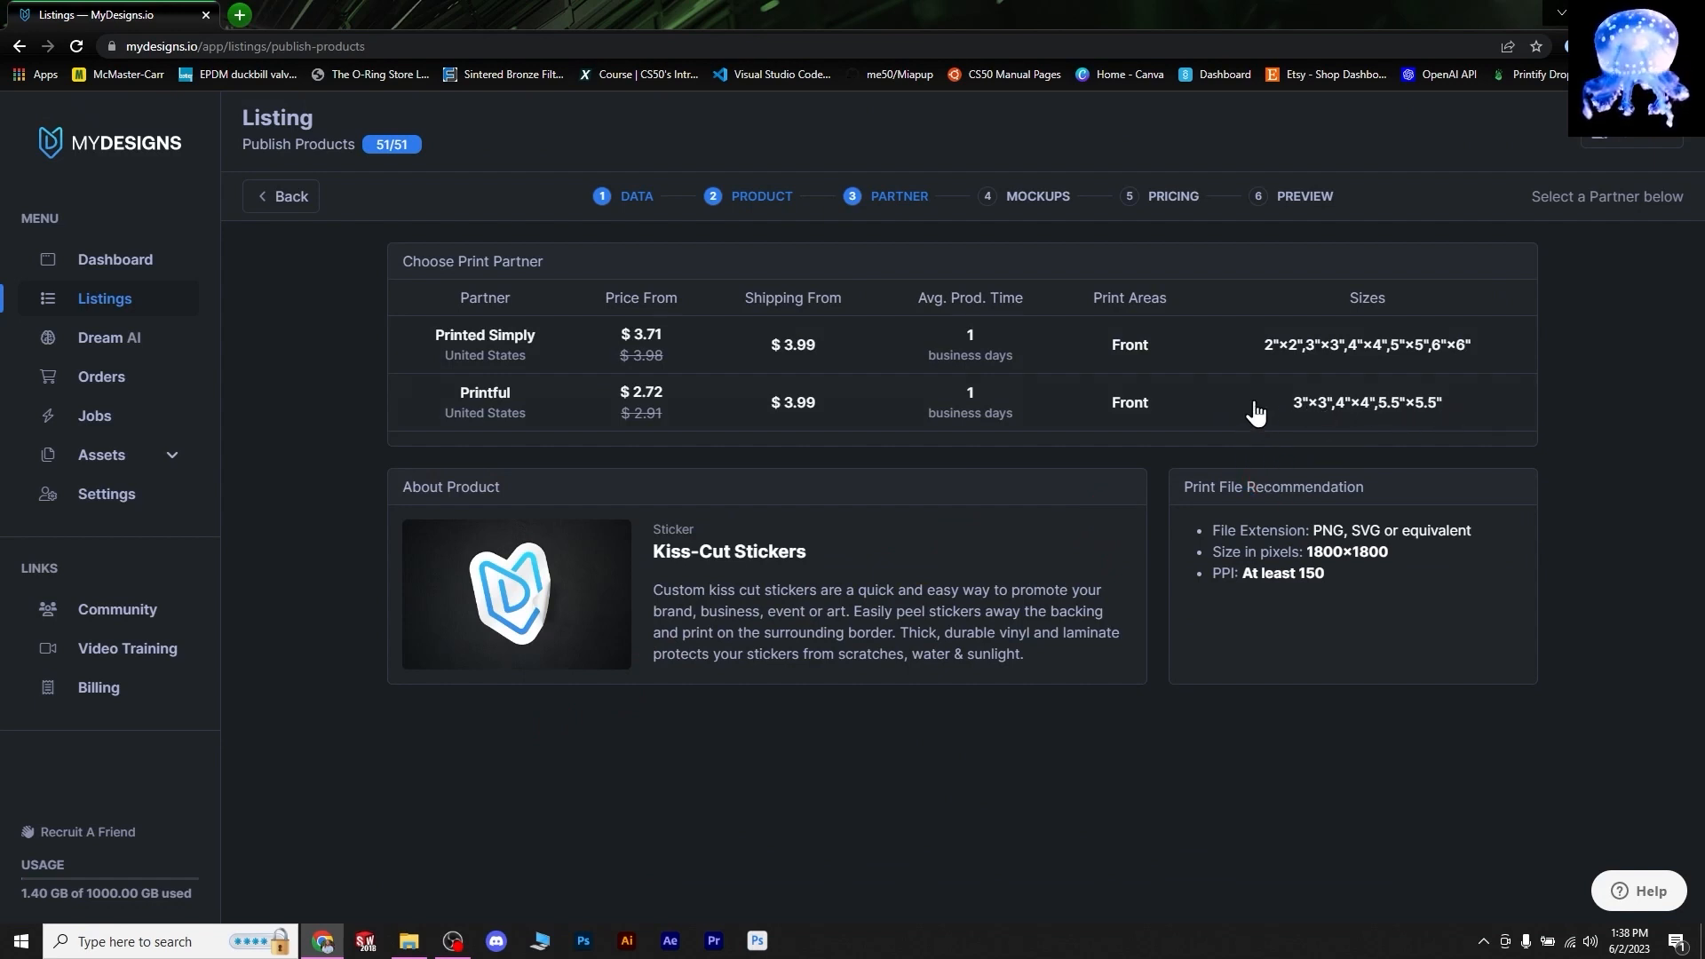
pyautogui.click(1008, 413)
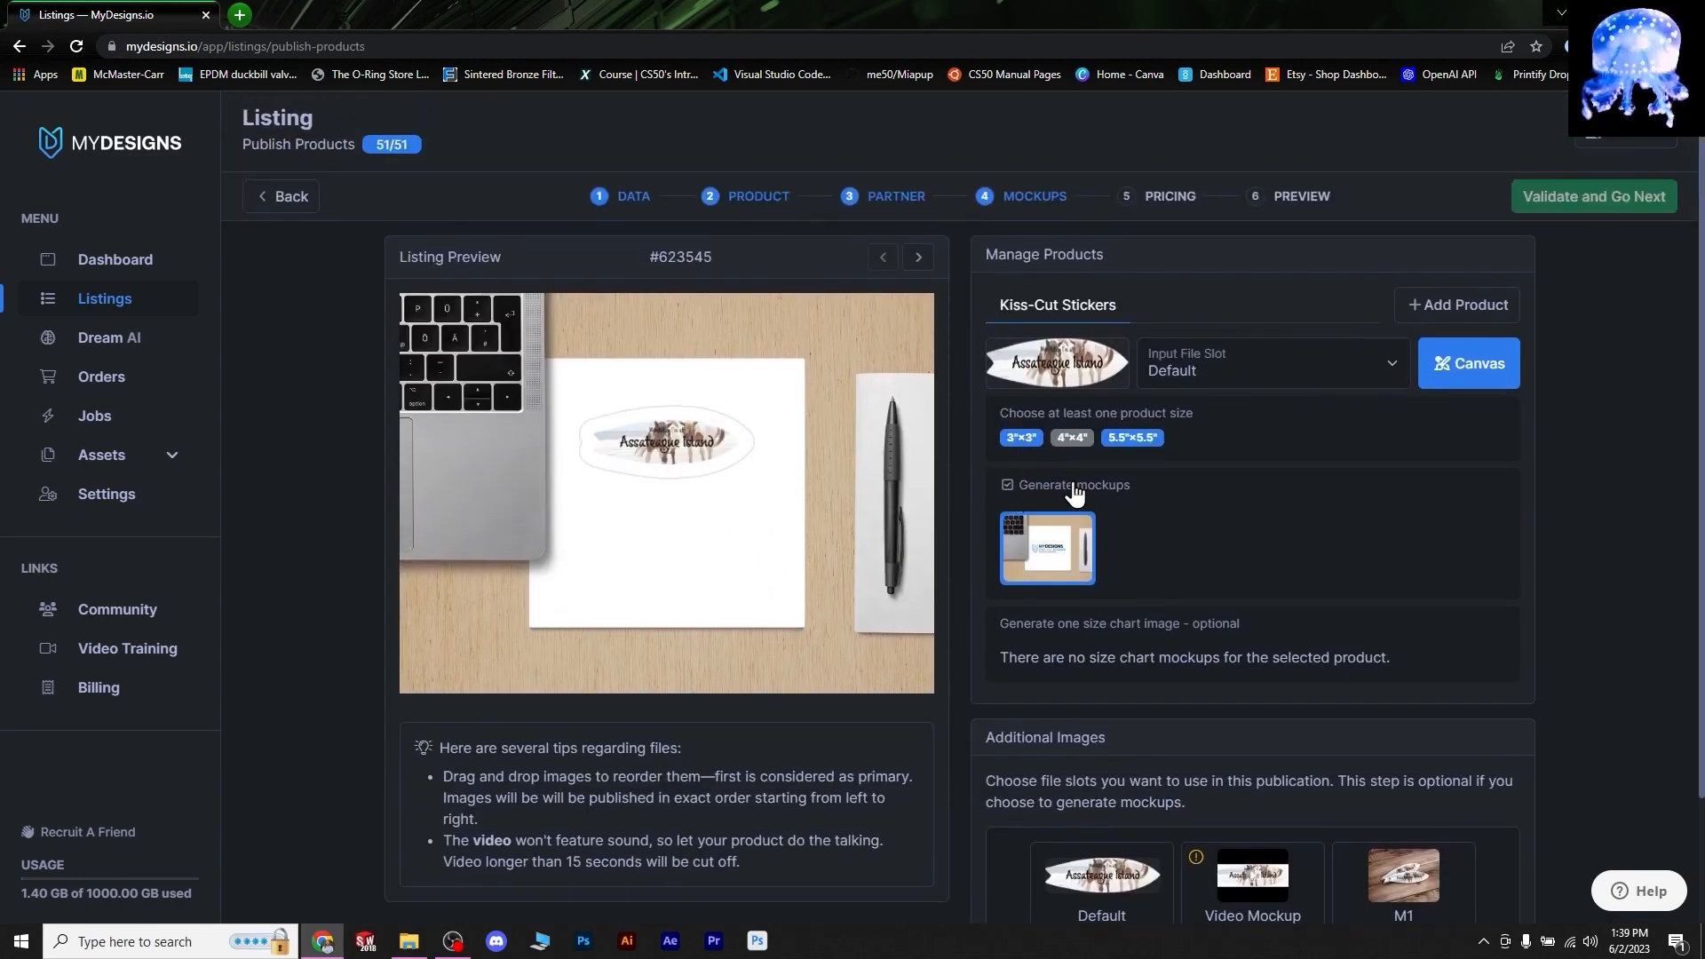
# - Generate the kiss-cut sticker mockups, keeping the Default input file slot
pyautogui.click(1007, 488)
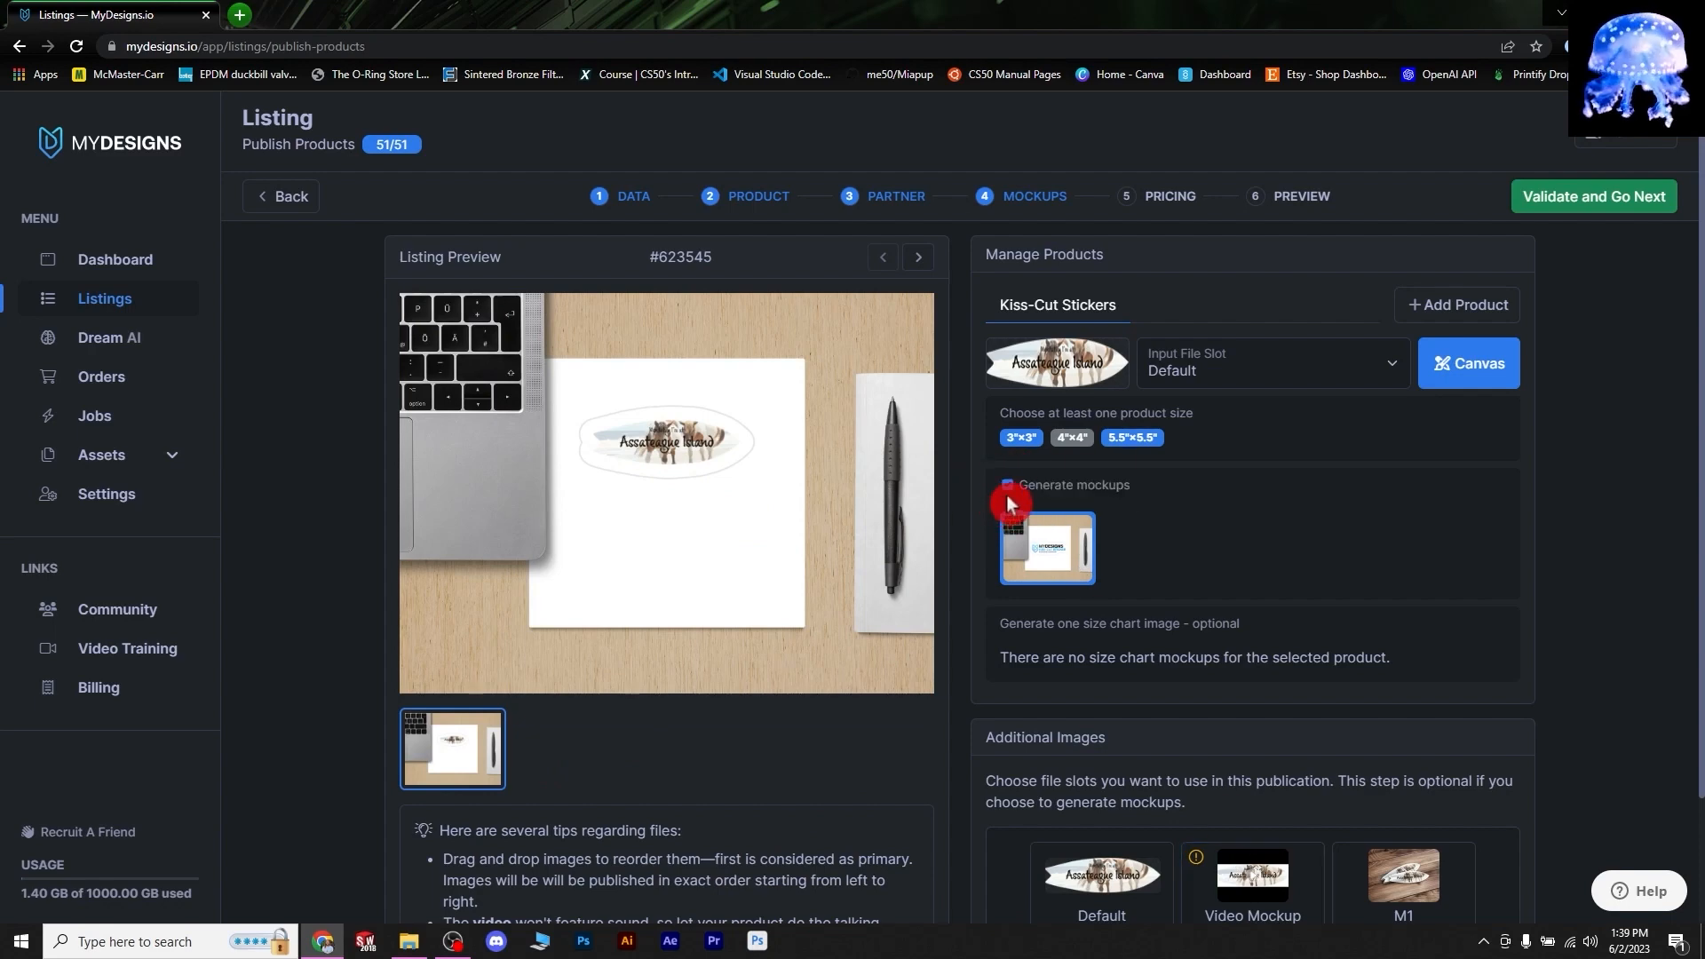
pyautogui.scroll(-1, 1340, 389)
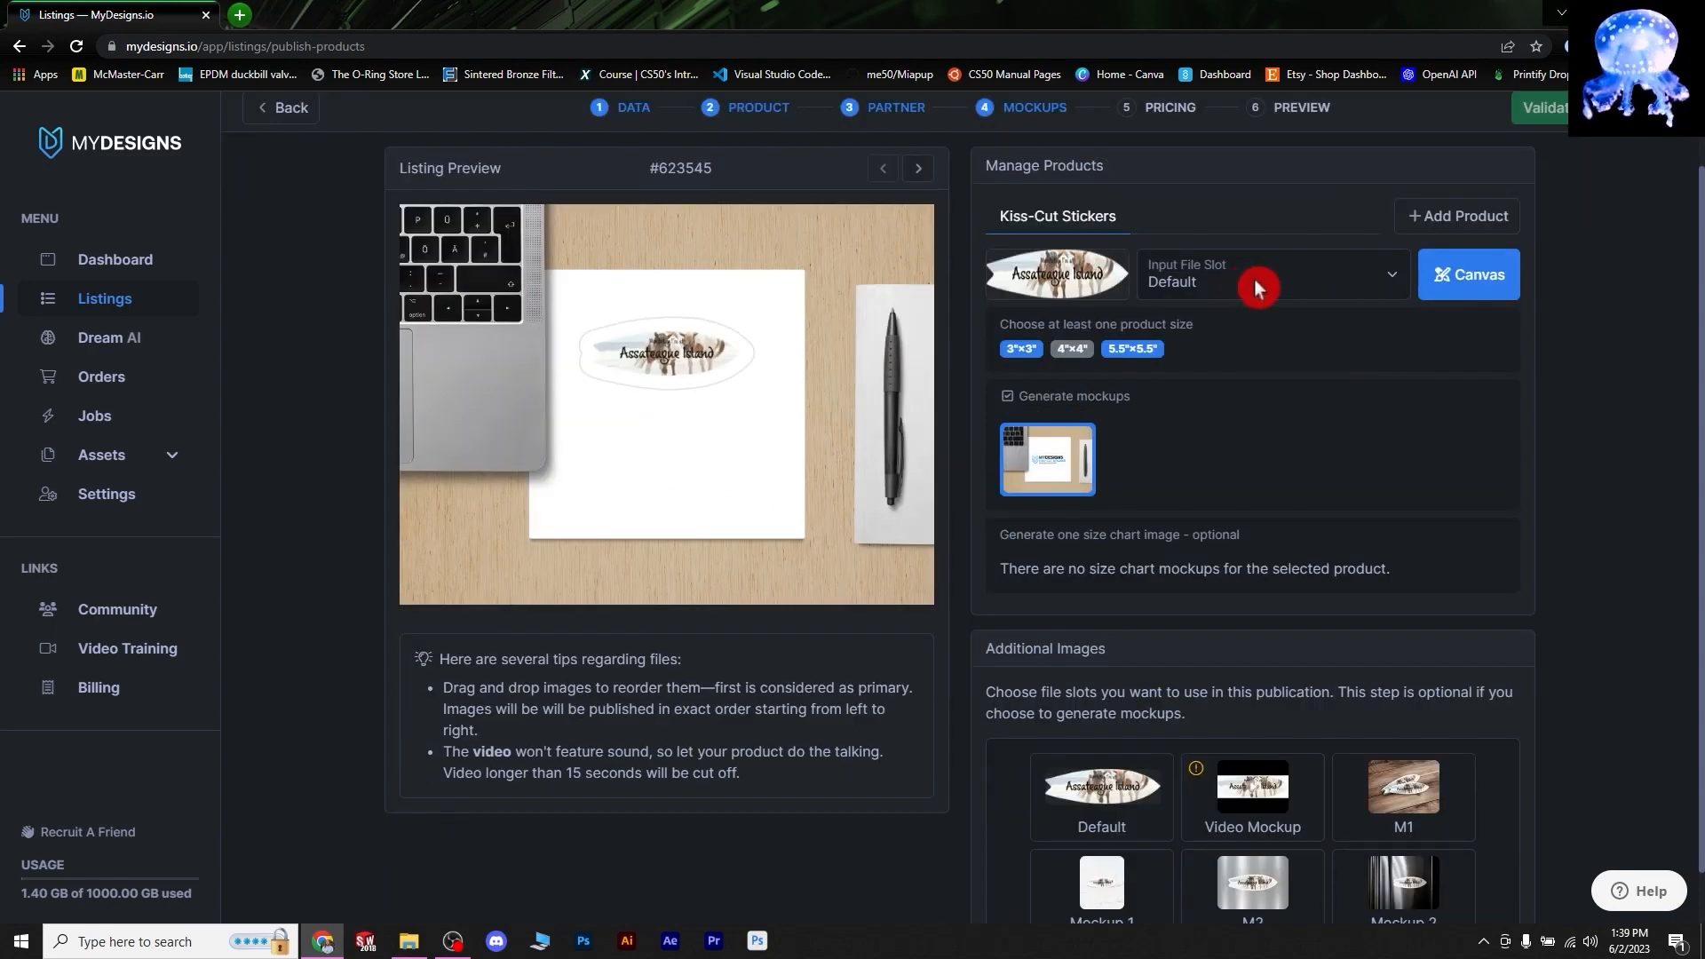
pyautogui.click(1390, 277)
pyautogui.click(1390, 277)
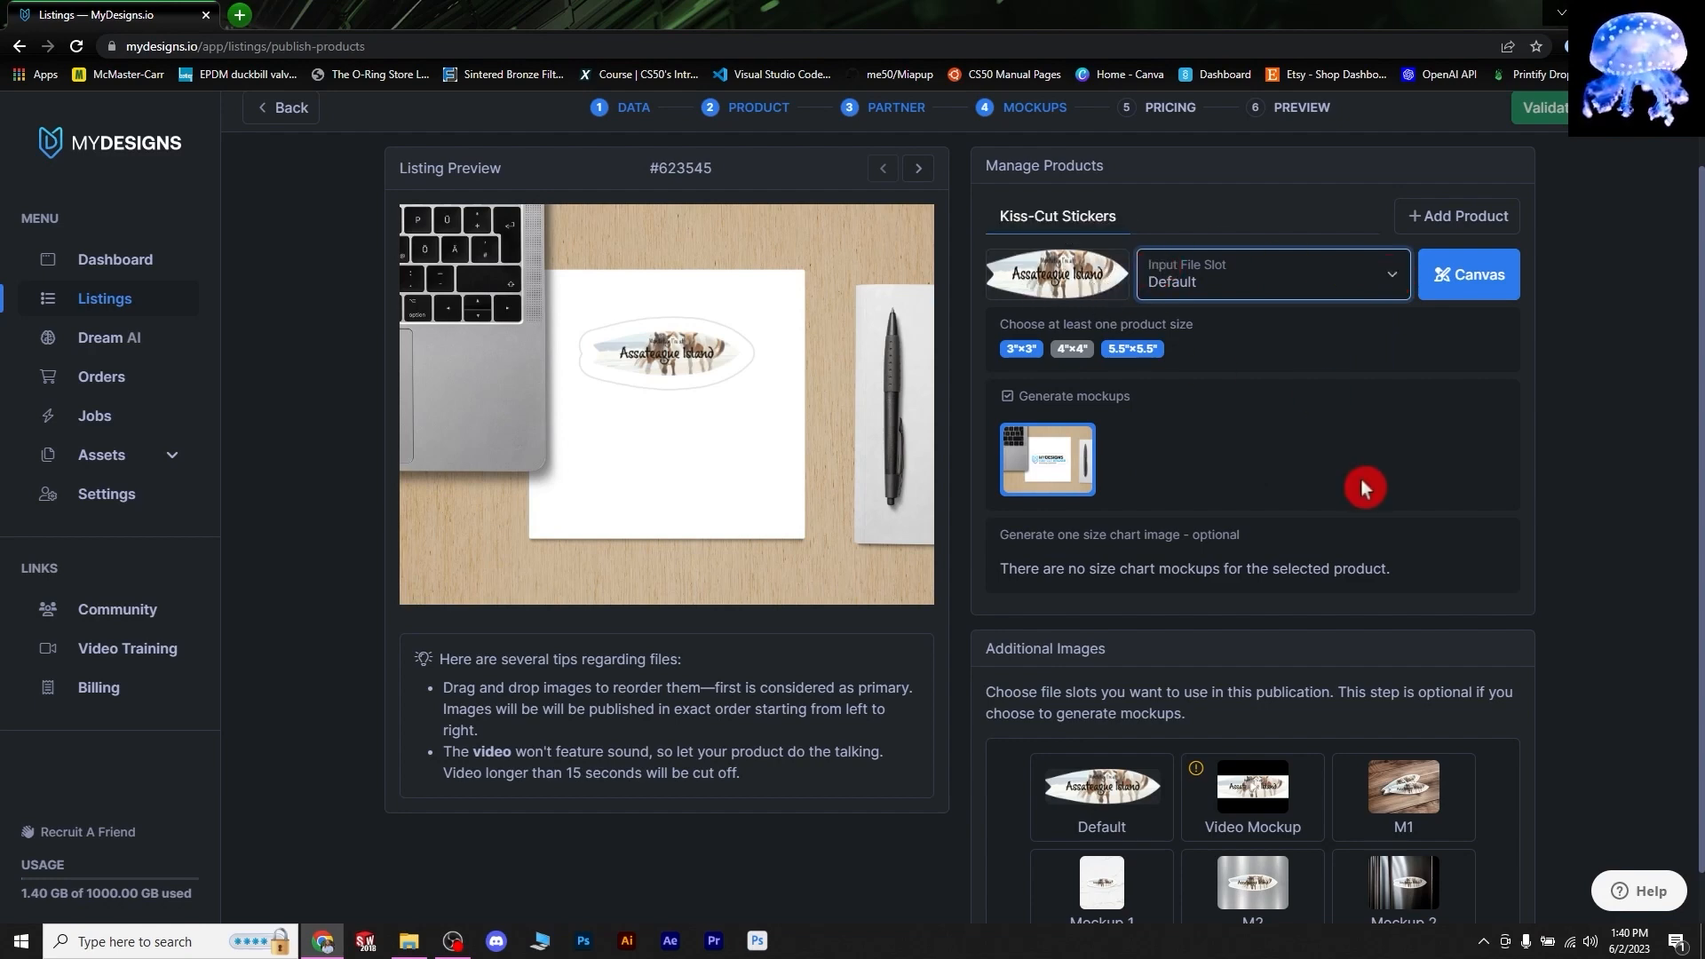
pyautogui.scroll(1, 1151, 809)
pyautogui.scroll(-2, 1451, 792)
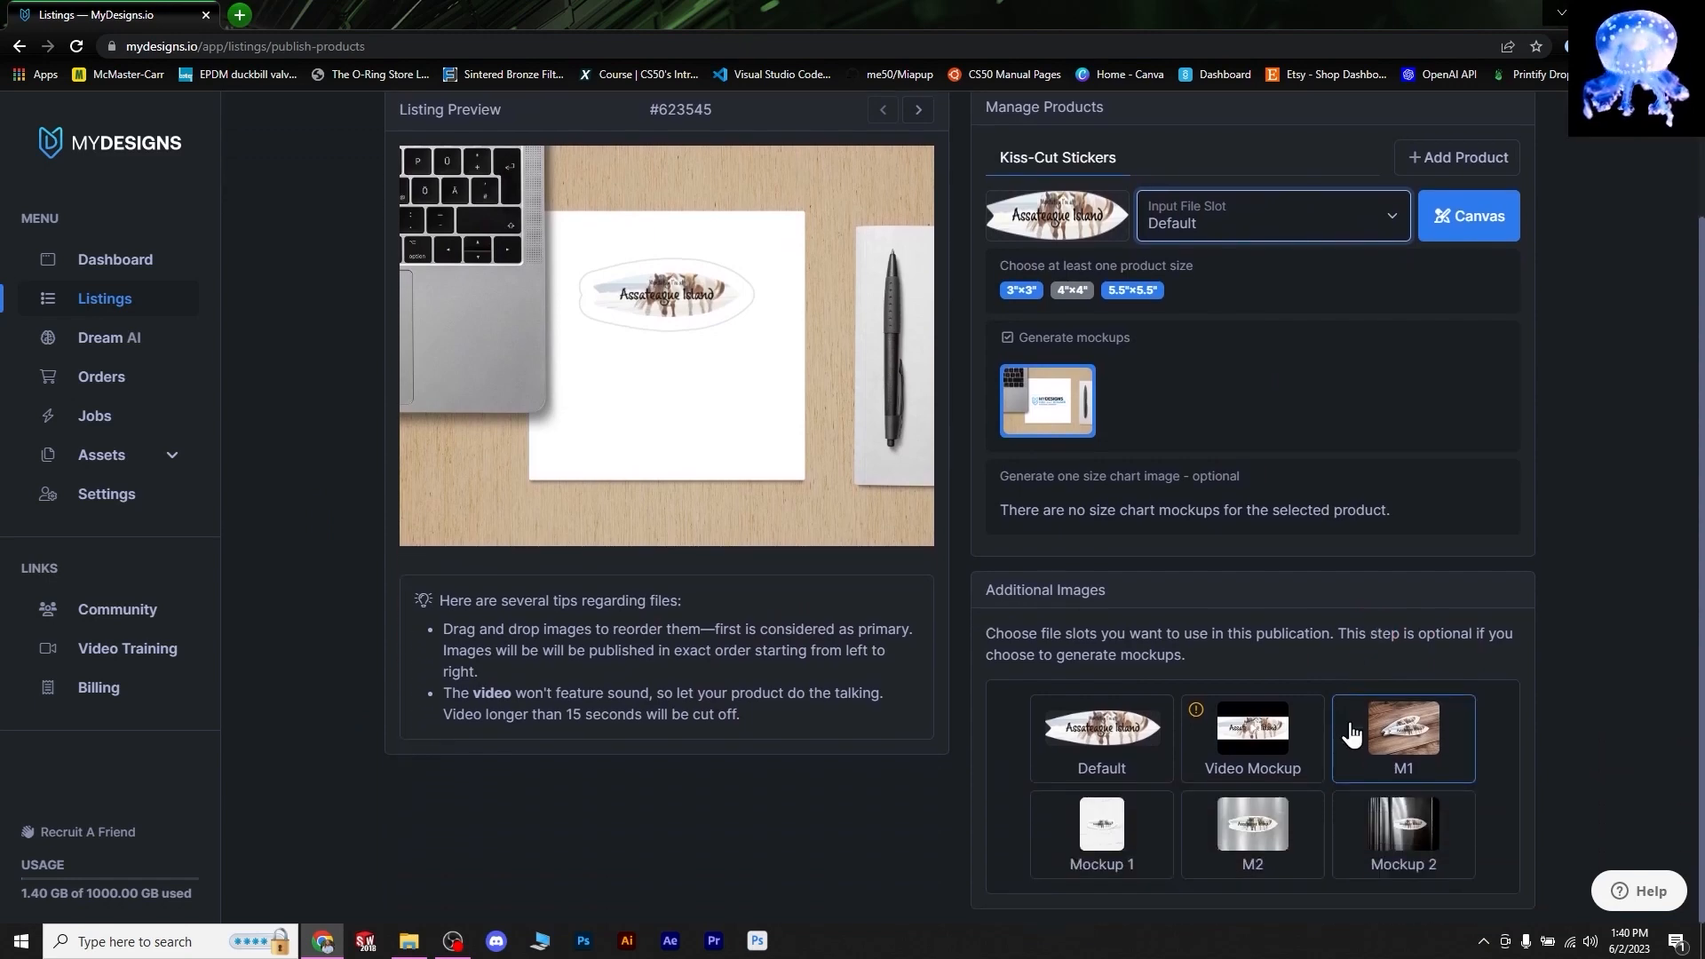
# - Add Video Mockup, M1, Mockup 1, M2 and Mockup 2 as additional images
pyautogui.click(1255, 733)
pyautogui.click(1389, 761)
pyautogui.click(1155, 852)
pyautogui.click(1262, 852)
pyautogui.click(1409, 852)
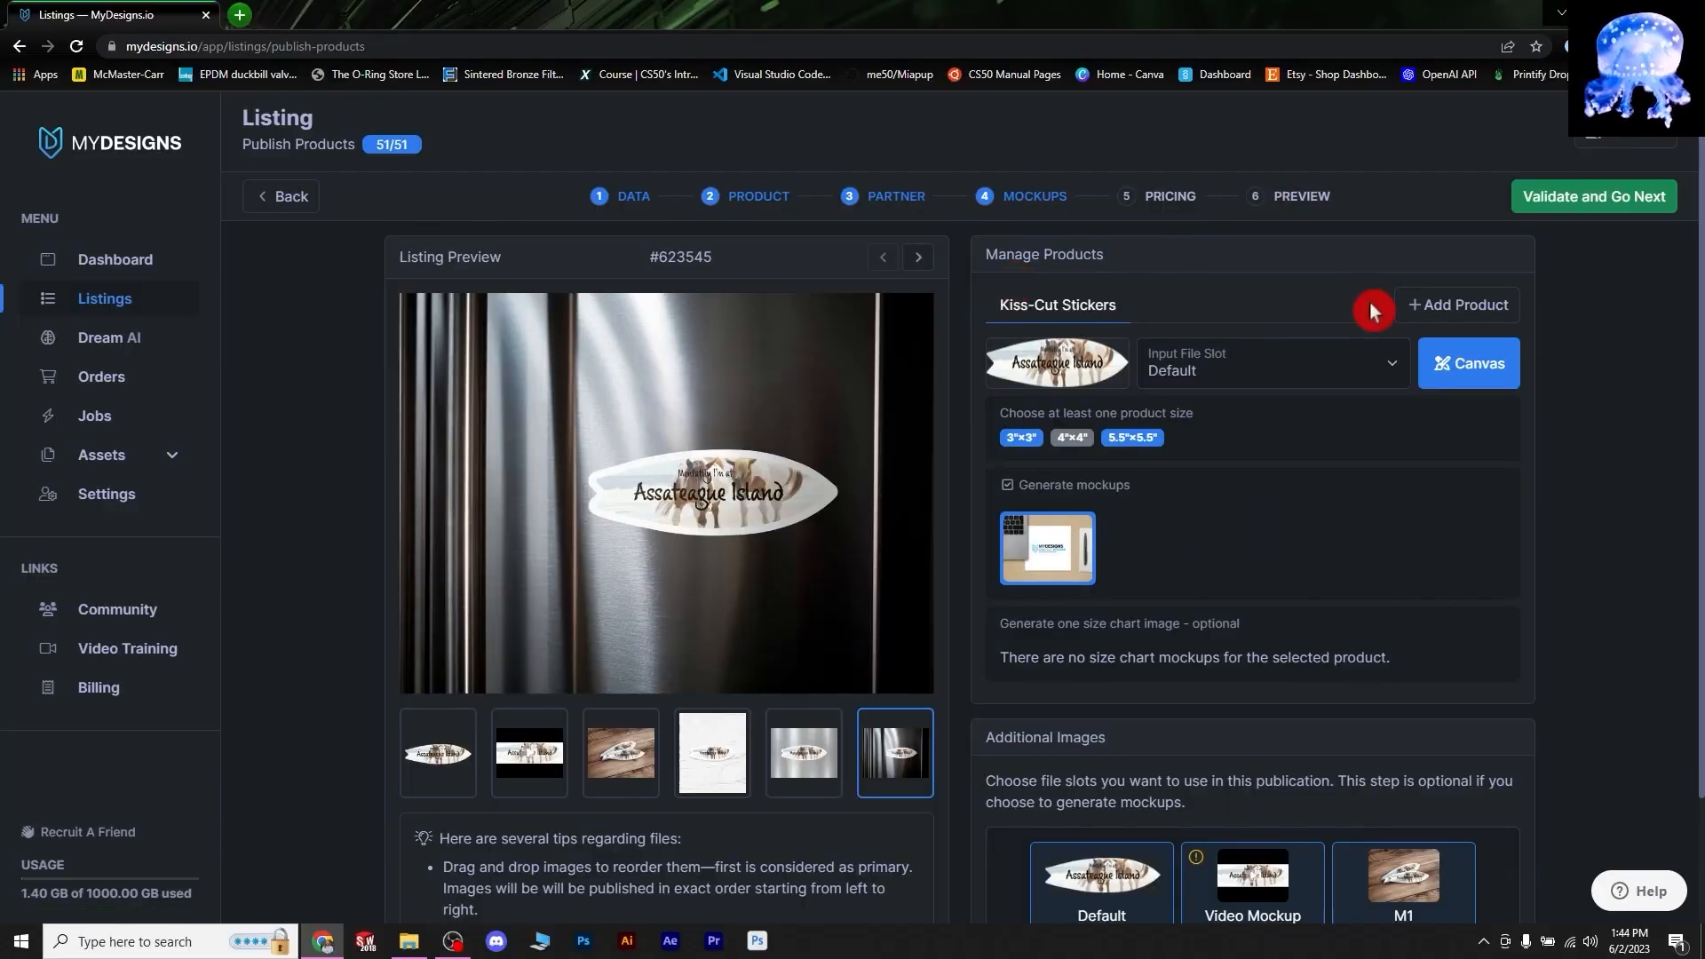
# - Add Die-Cut Magnets as a product, keeping only the 5"x5" size
pyautogui.click(1421, 309)
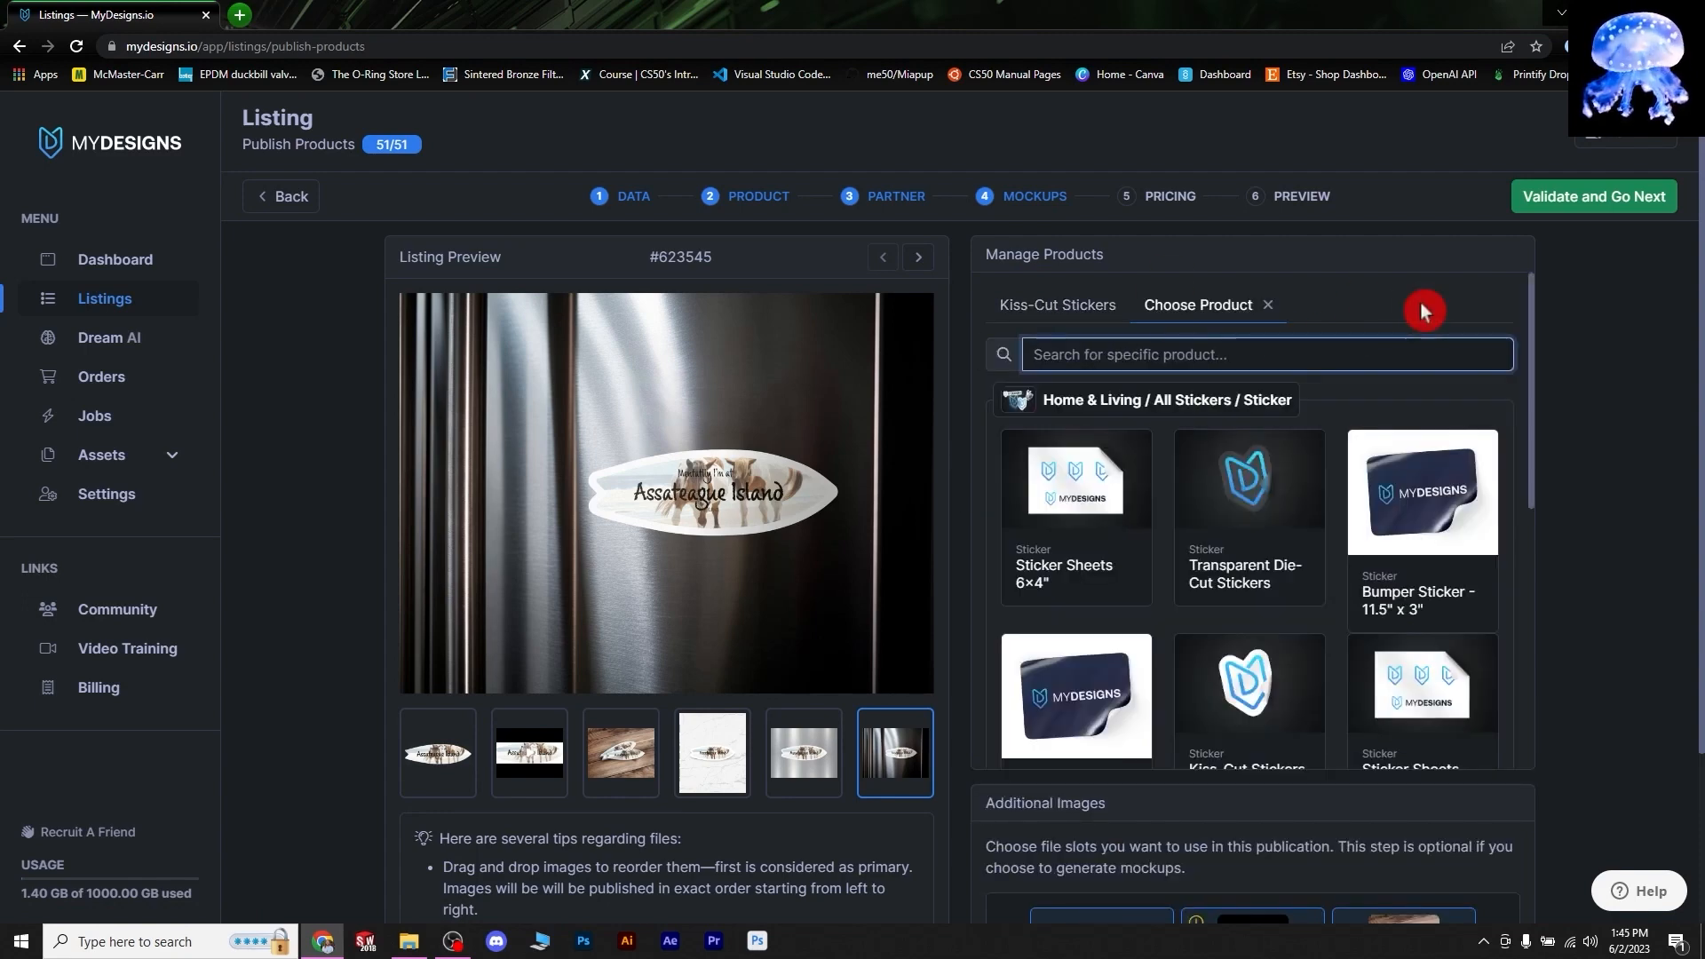
pyautogui.scroll(-3, 1174, 594)
pyautogui.scroll(-3, 1175, 593)
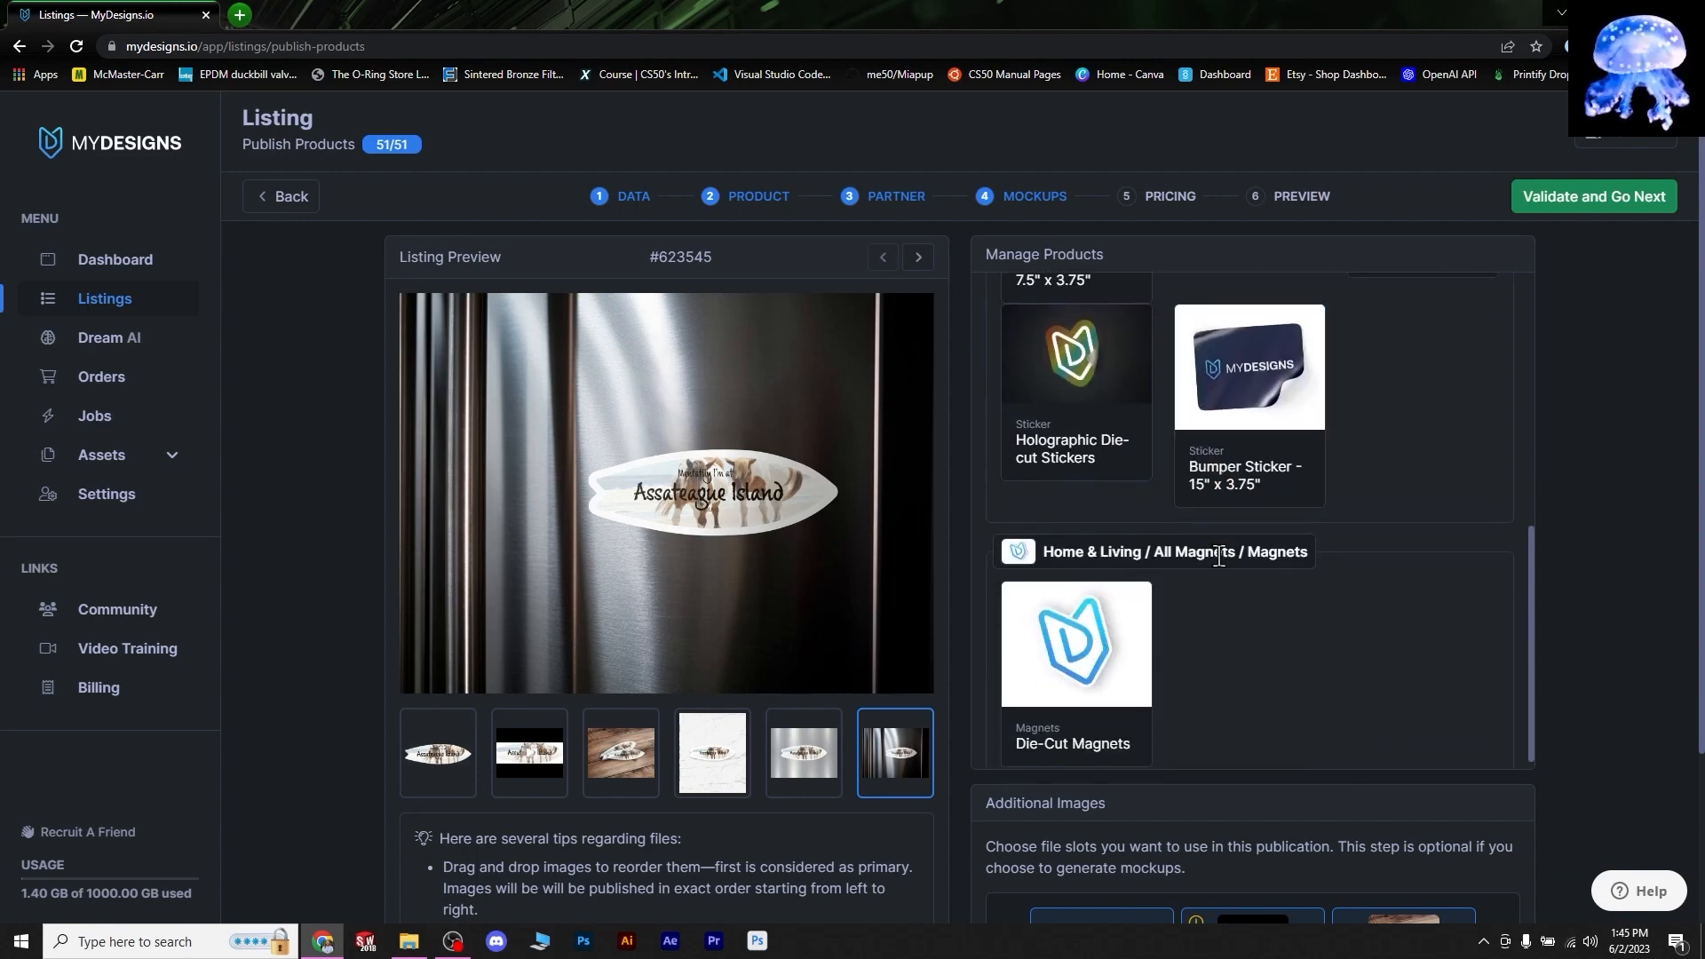
pyautogui.click(1075, 636)
pyautogui.click(1094, 438)
pyautogui.click(1074, 438)
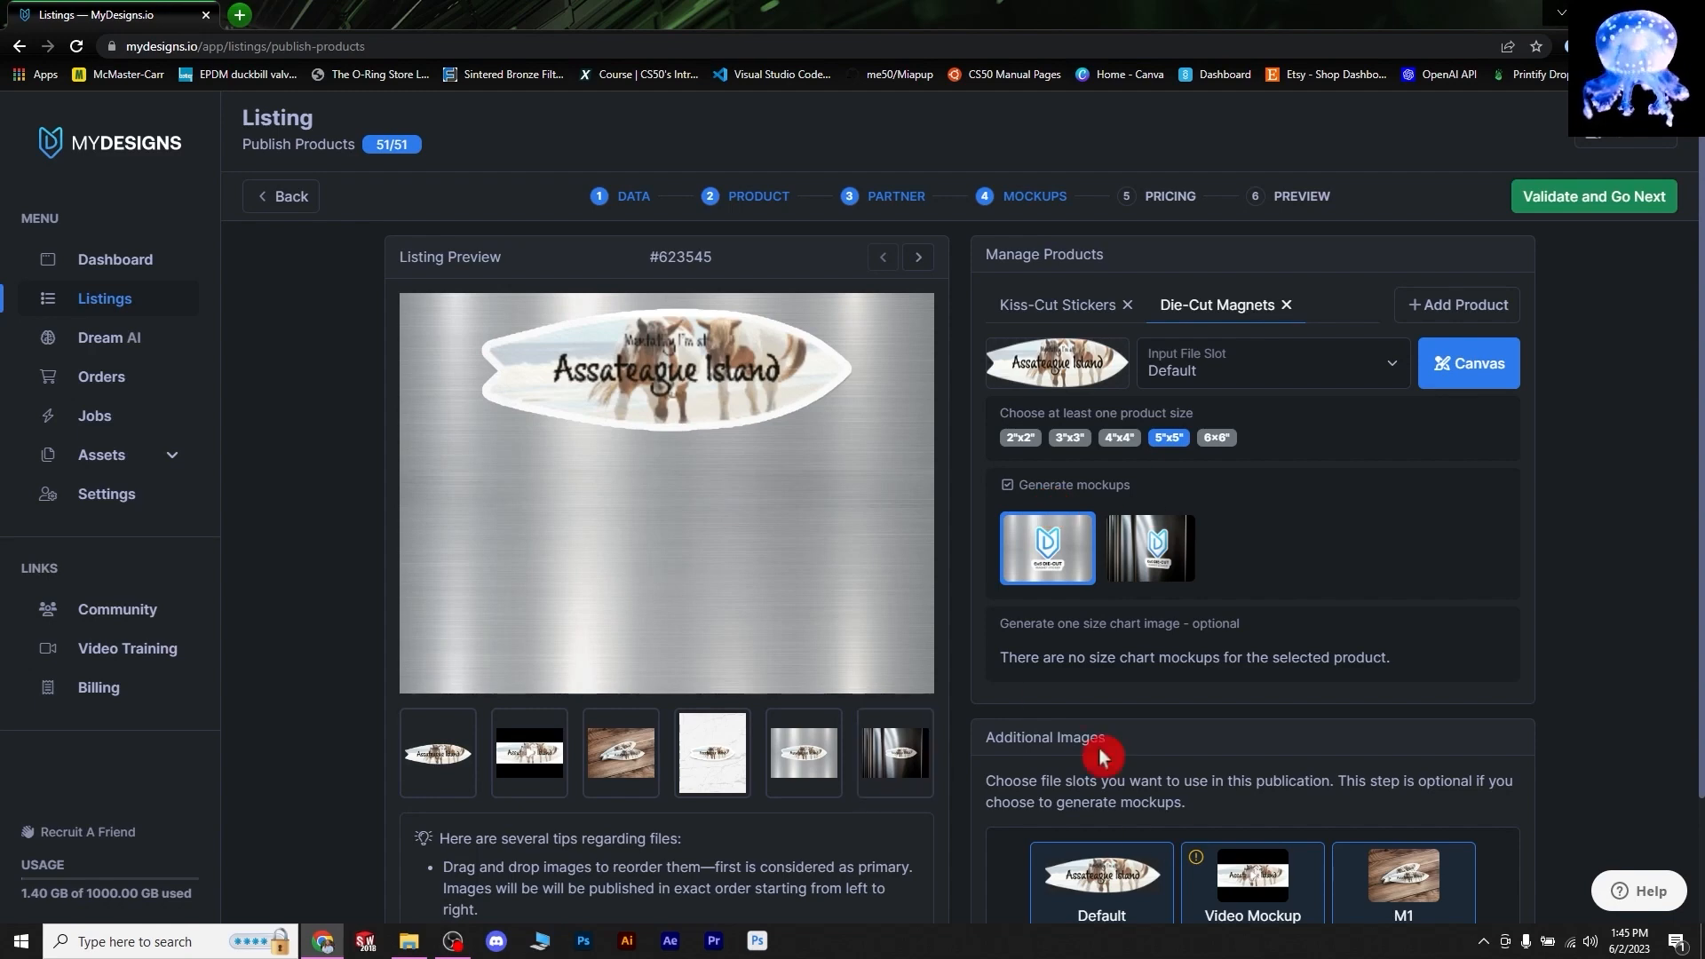
# - Review the Kiss-Cut Stickers and Die-Cut Magnets sizes and mockups, then validate to pricing
pyautogui.click(1048, 311)
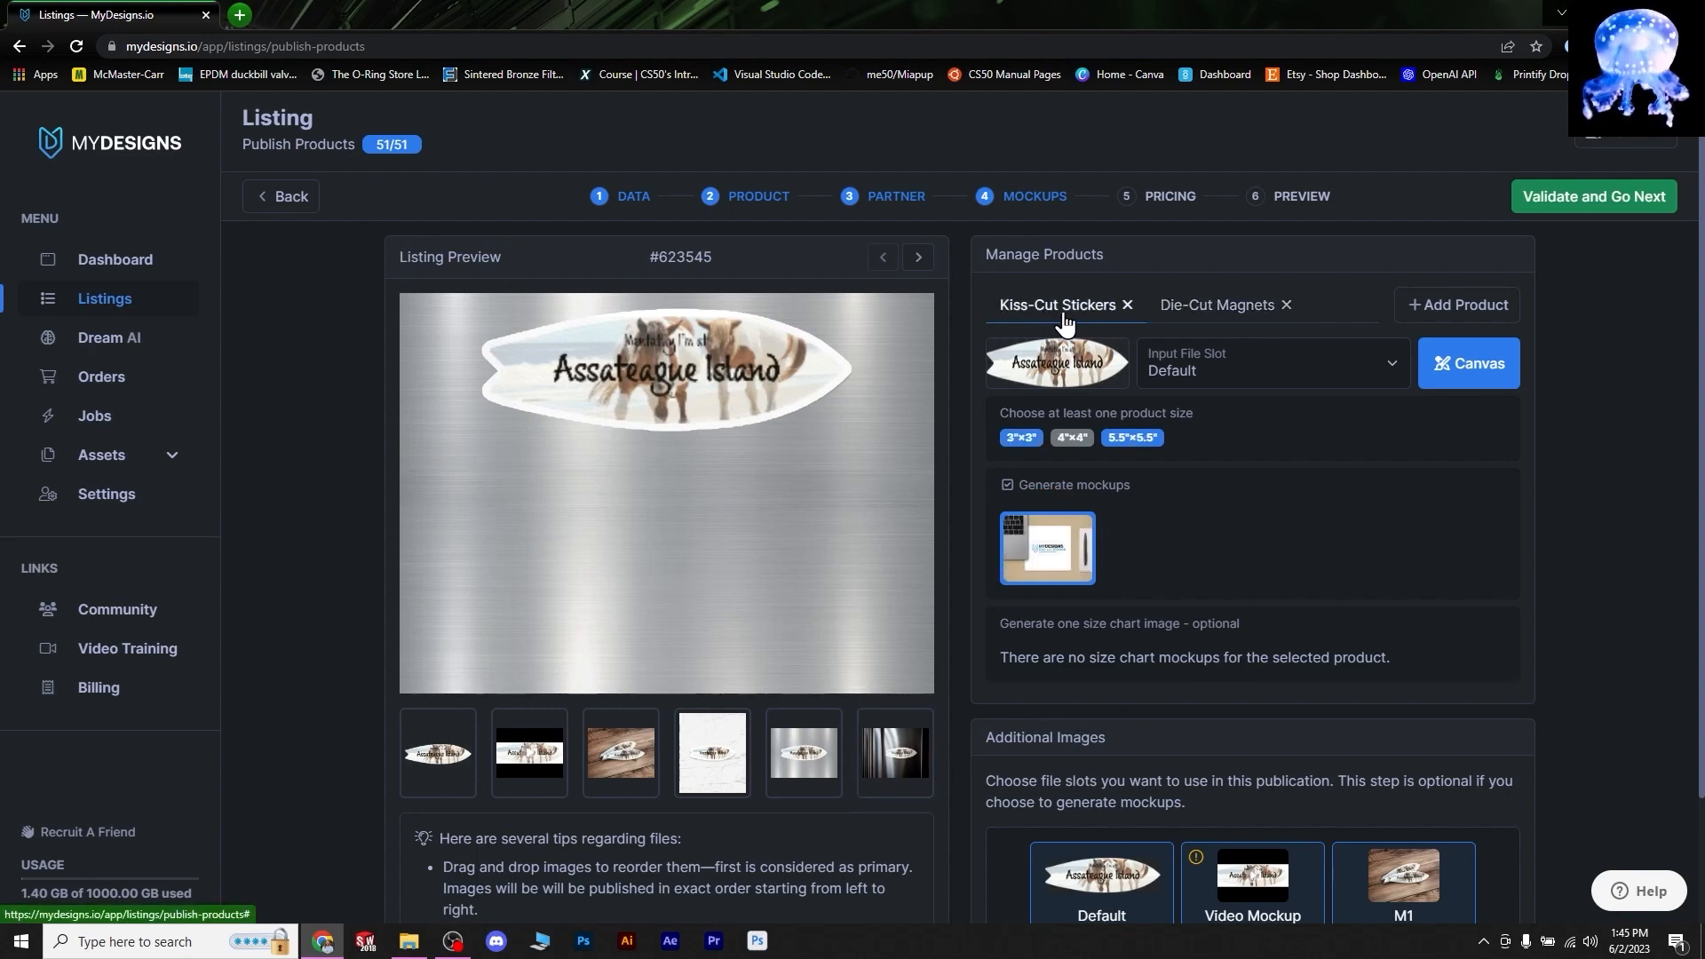
pyautogui.click(1216, 309)
pyautogui.click(1040, 309)
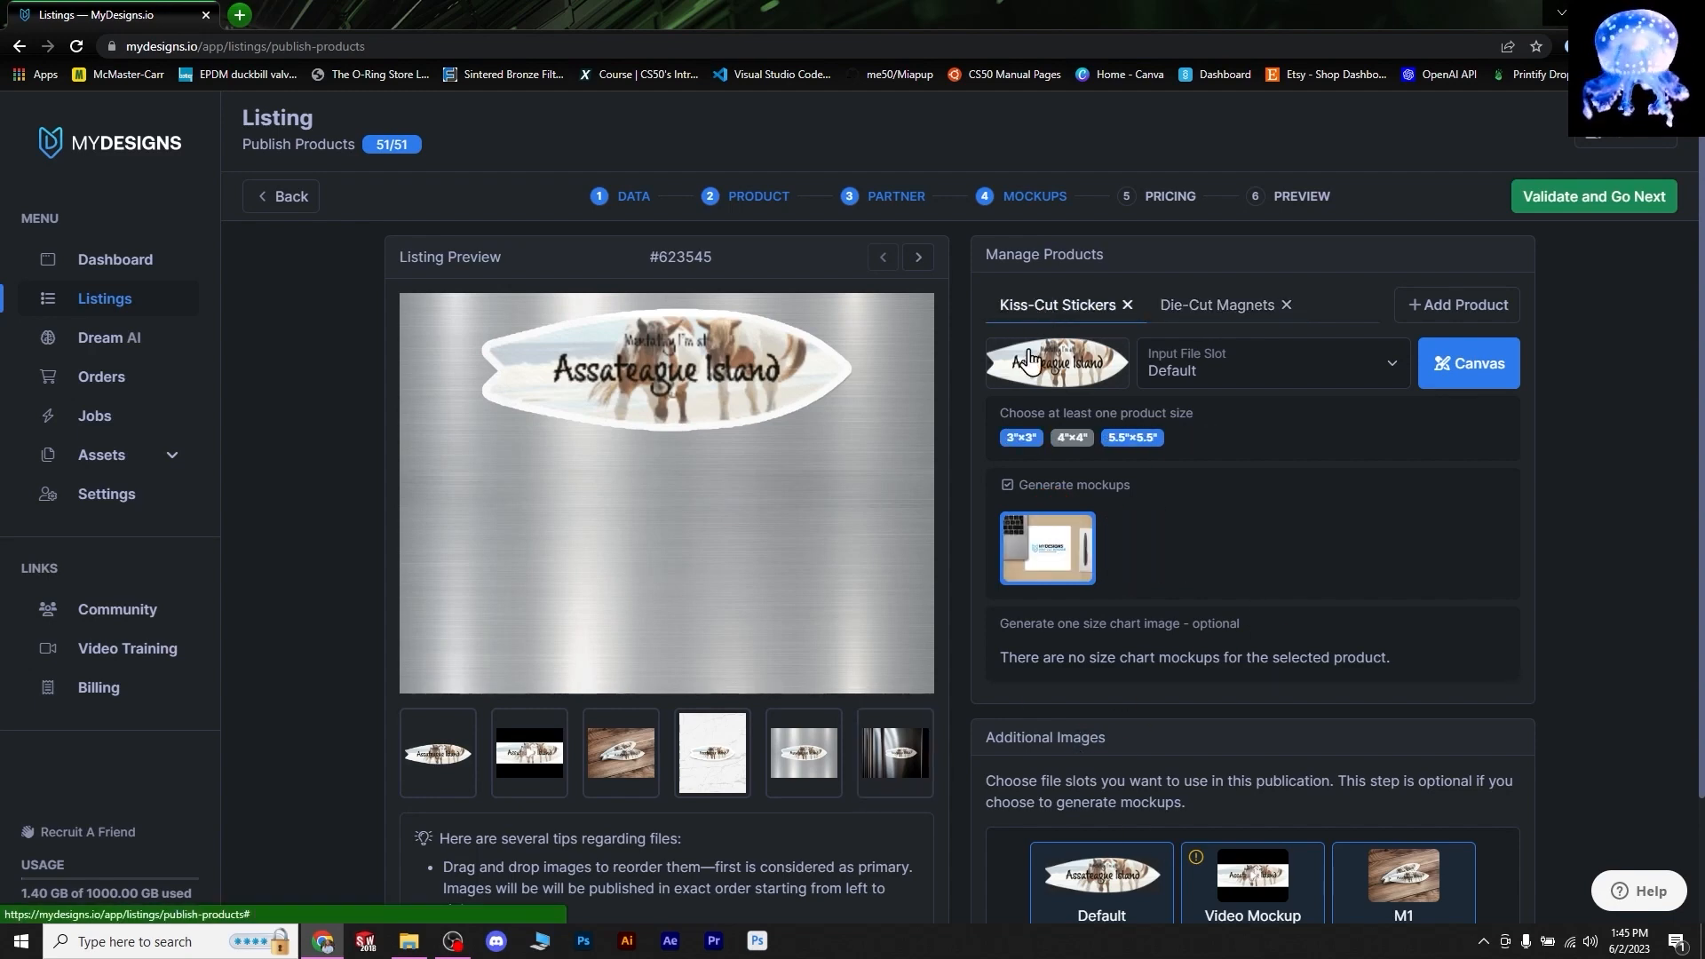
pyautogui.click(1224, 321)
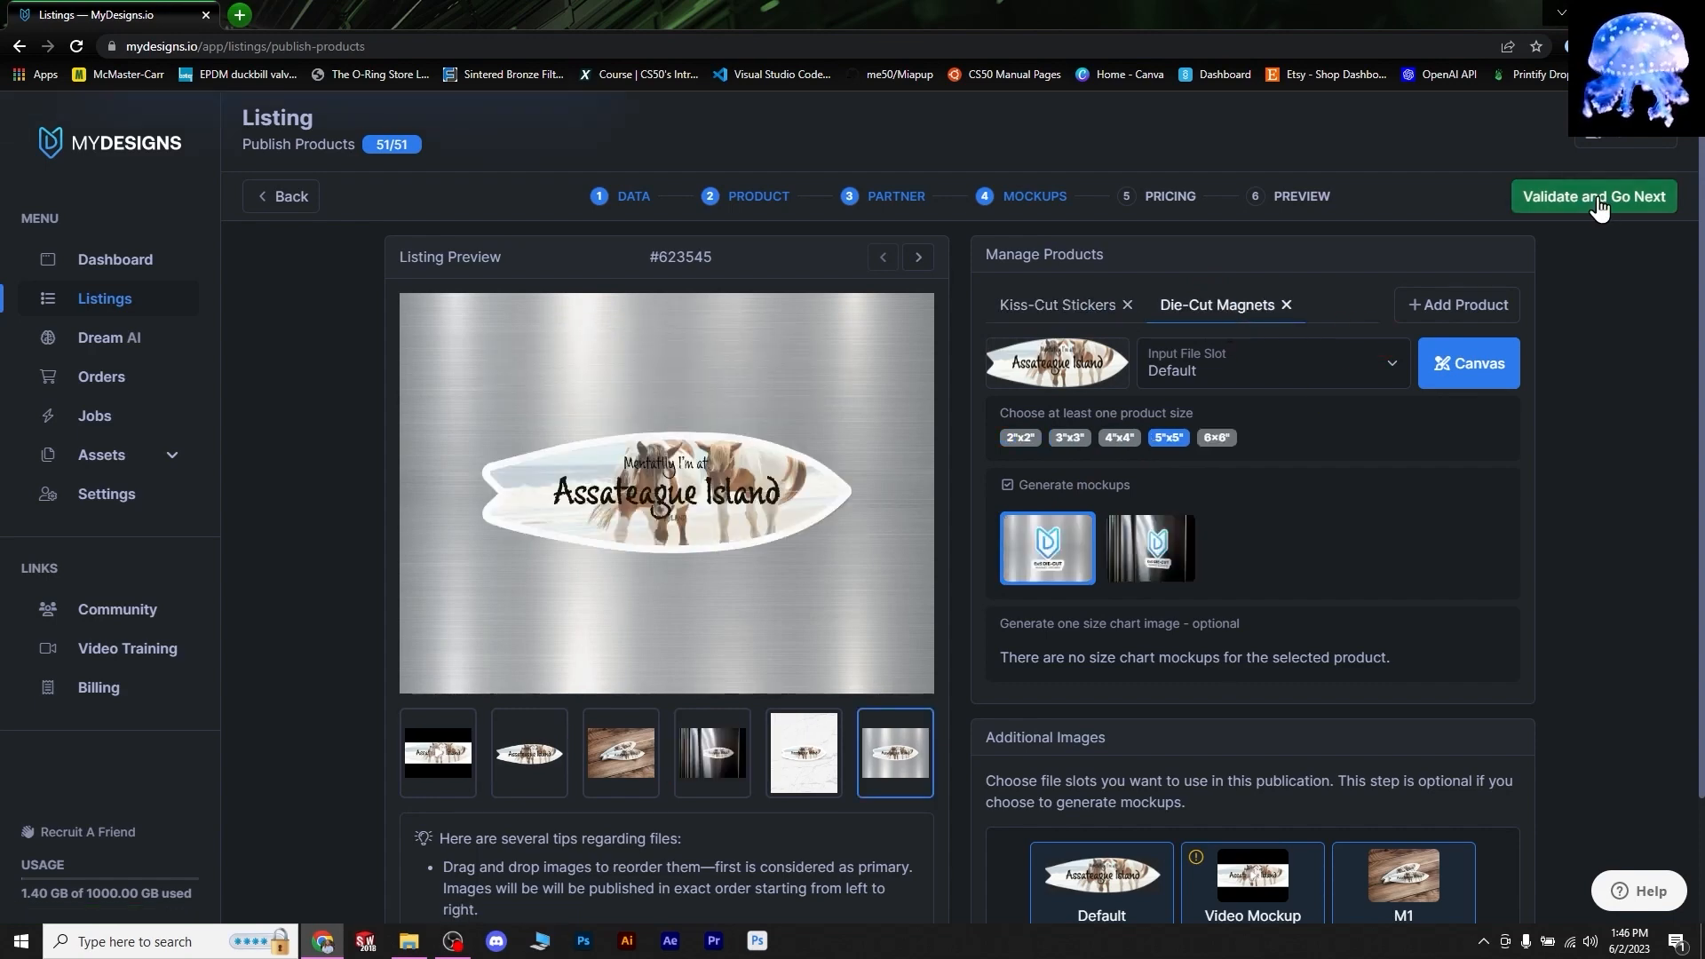
pyautogui.click(1599, 206)
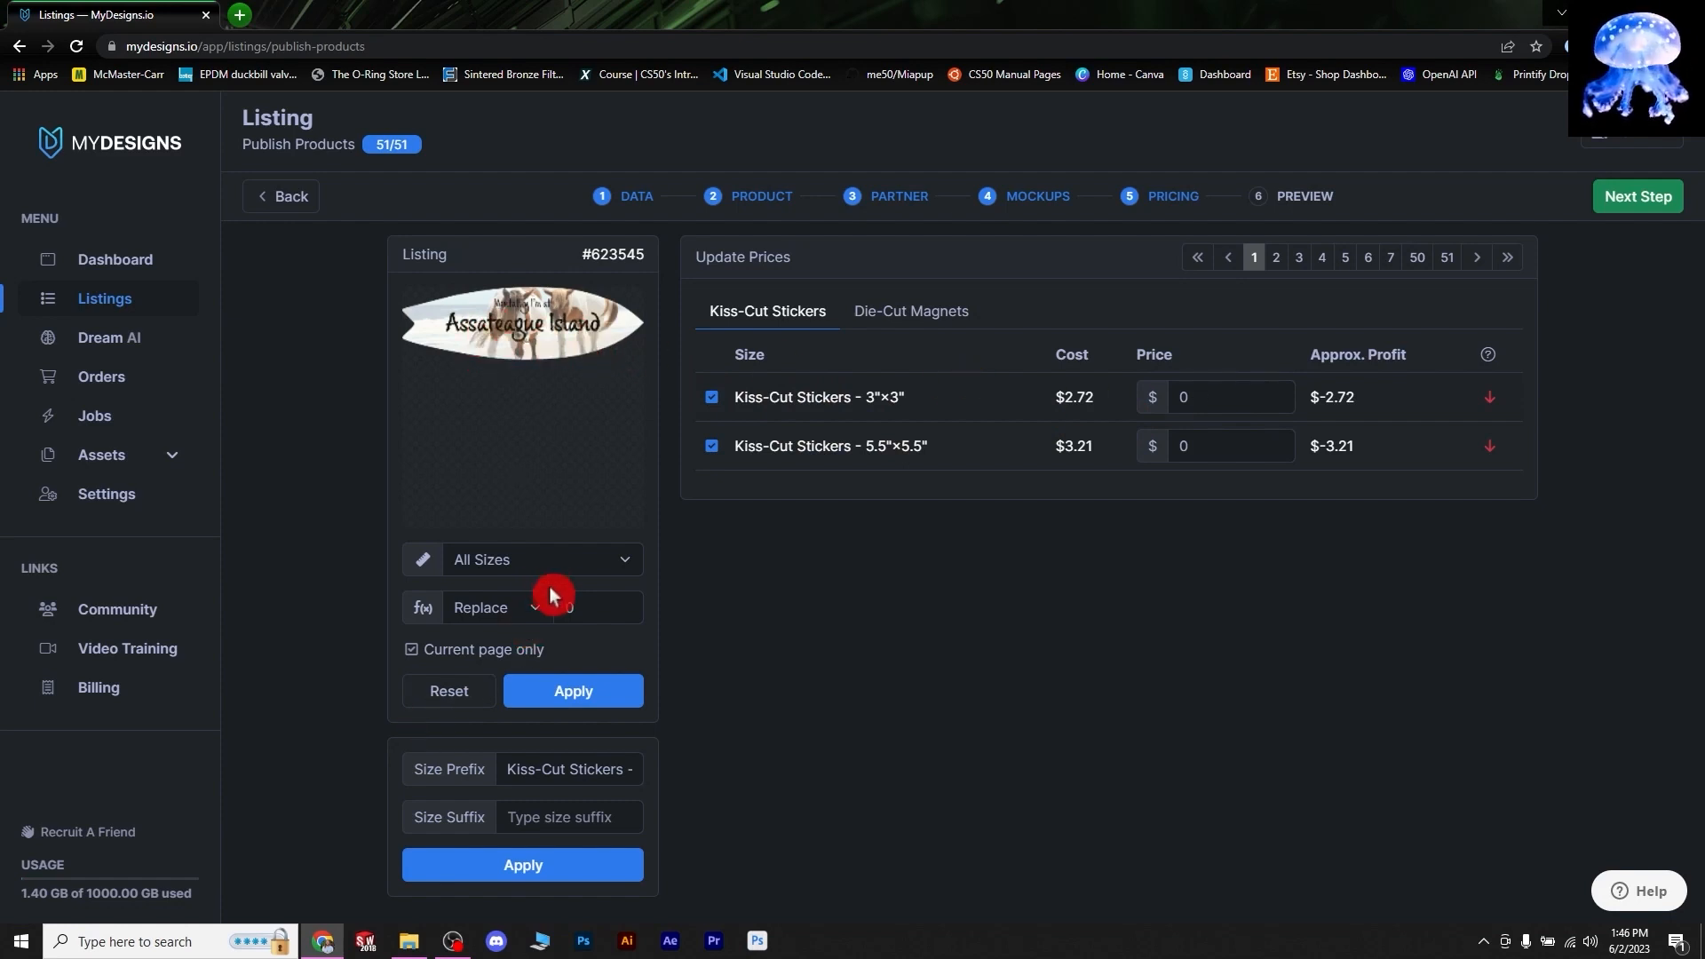
# - Bulk-replace the 3"×3" Kiss-Cut Stickers price with 5.99
pyautogui.click(588, 610)
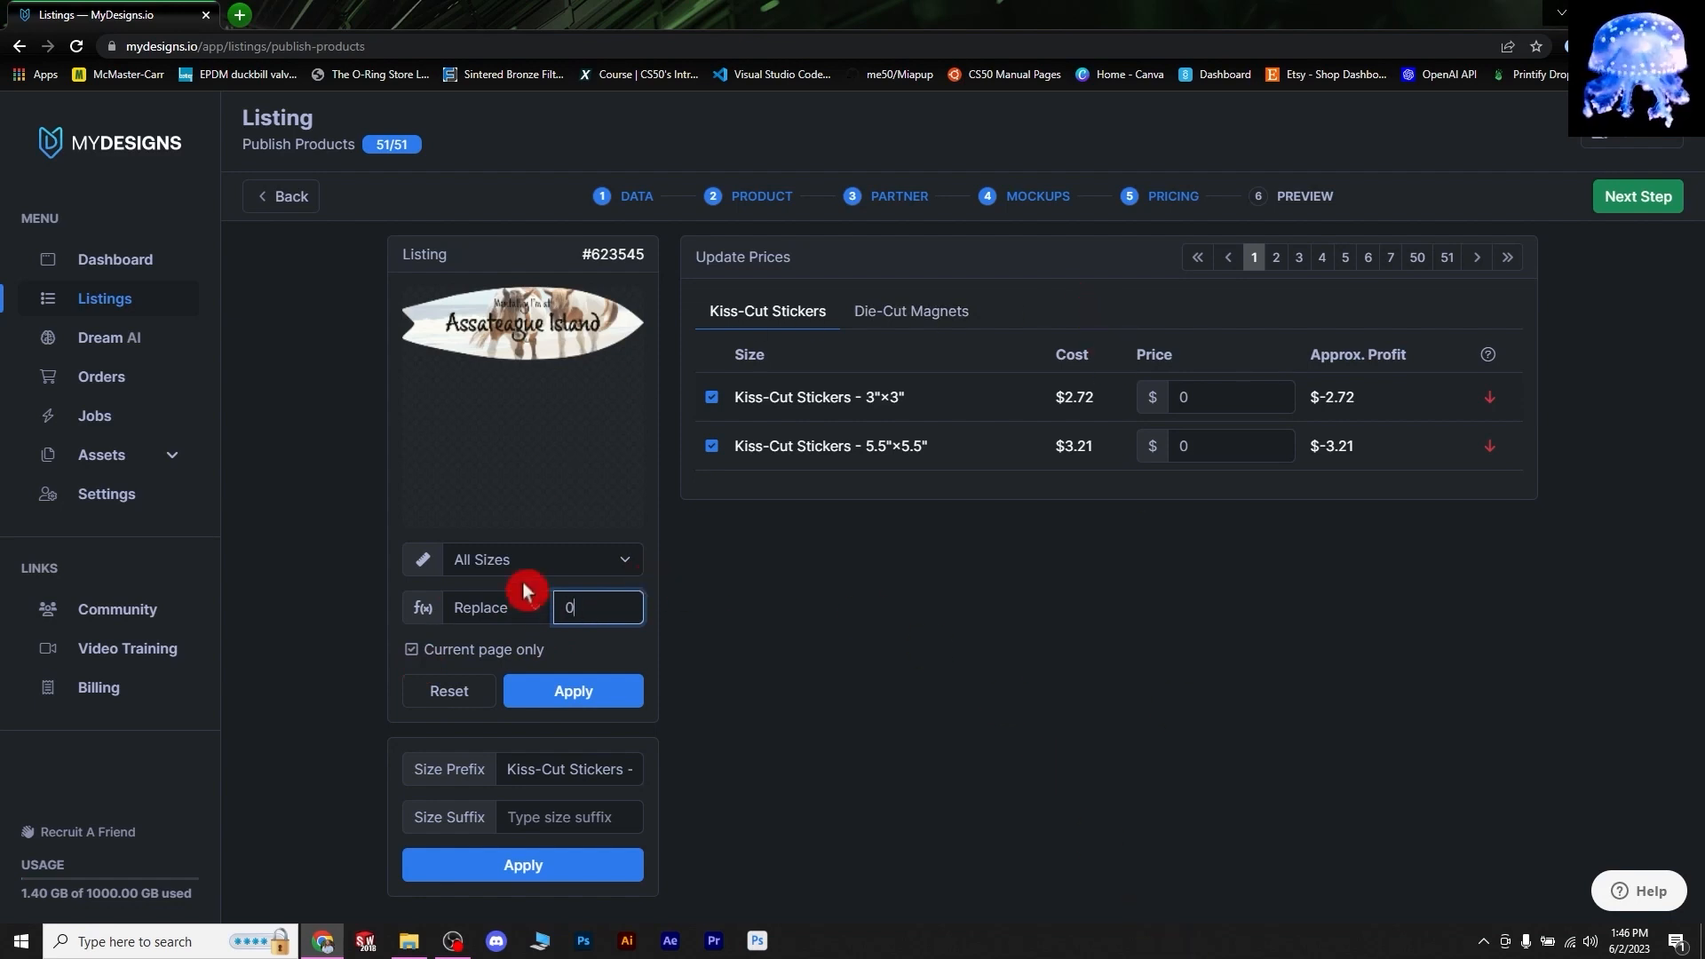
pyautogui.click(620, 560)
pyautogui.click(566, 597)
pyautogui.click(588, 603)
pyautogui.write('0')
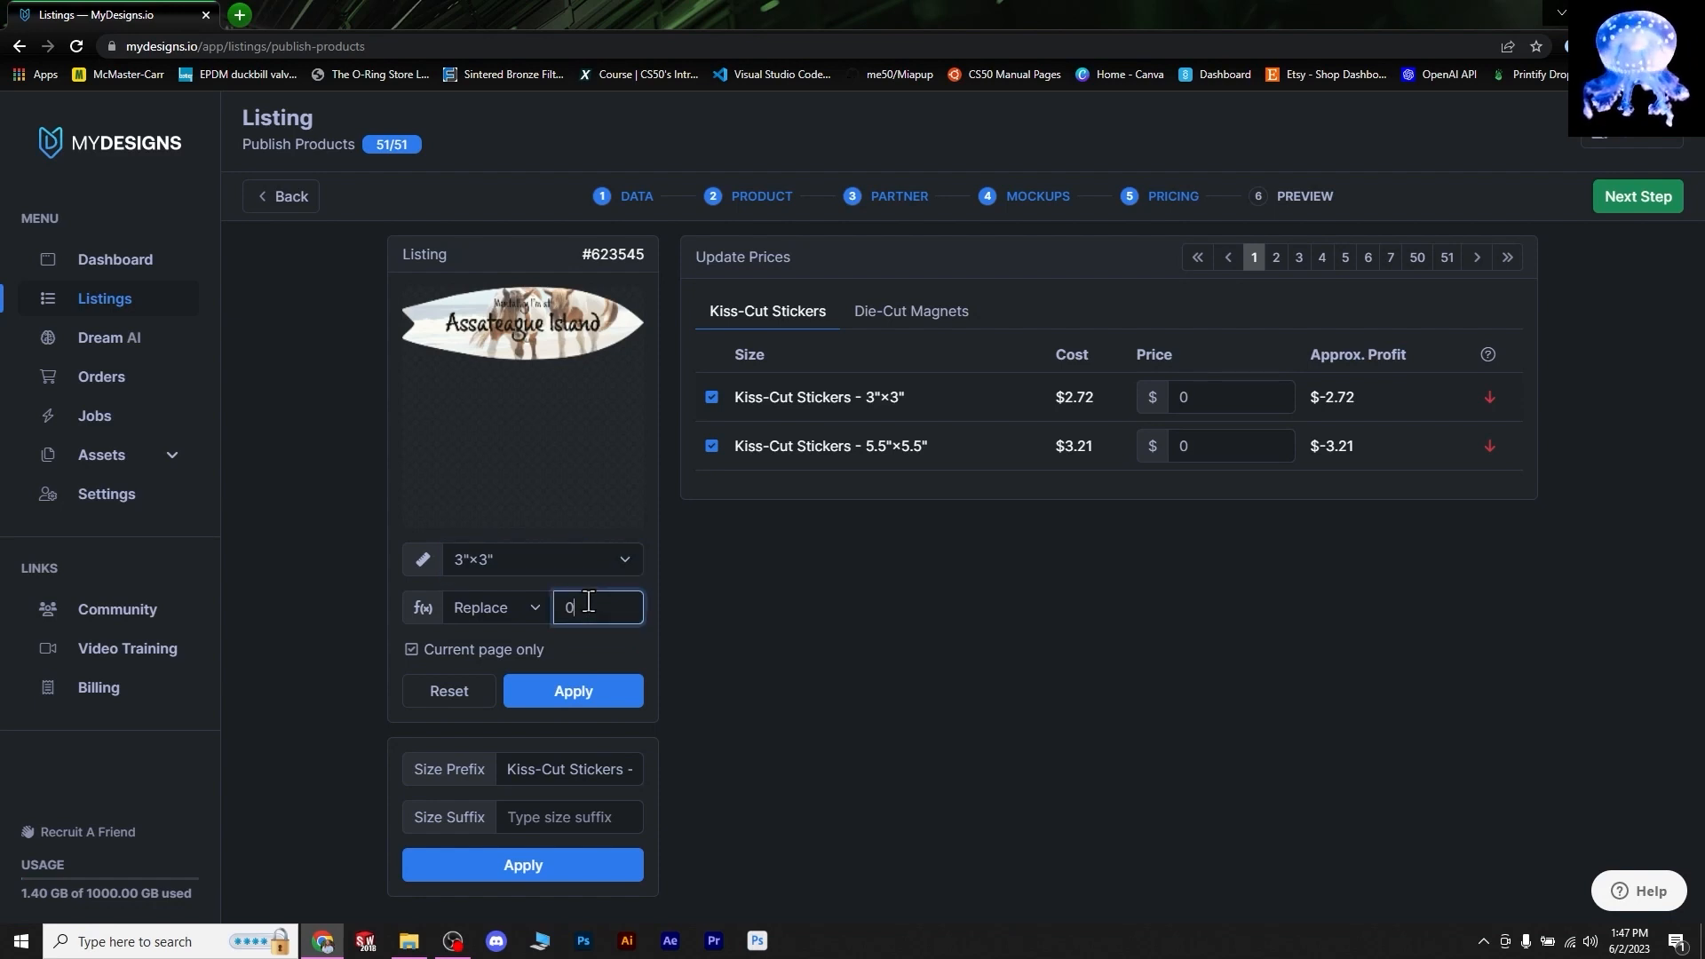
pyautogui.write('5.99')
pyautogui.press('Return')
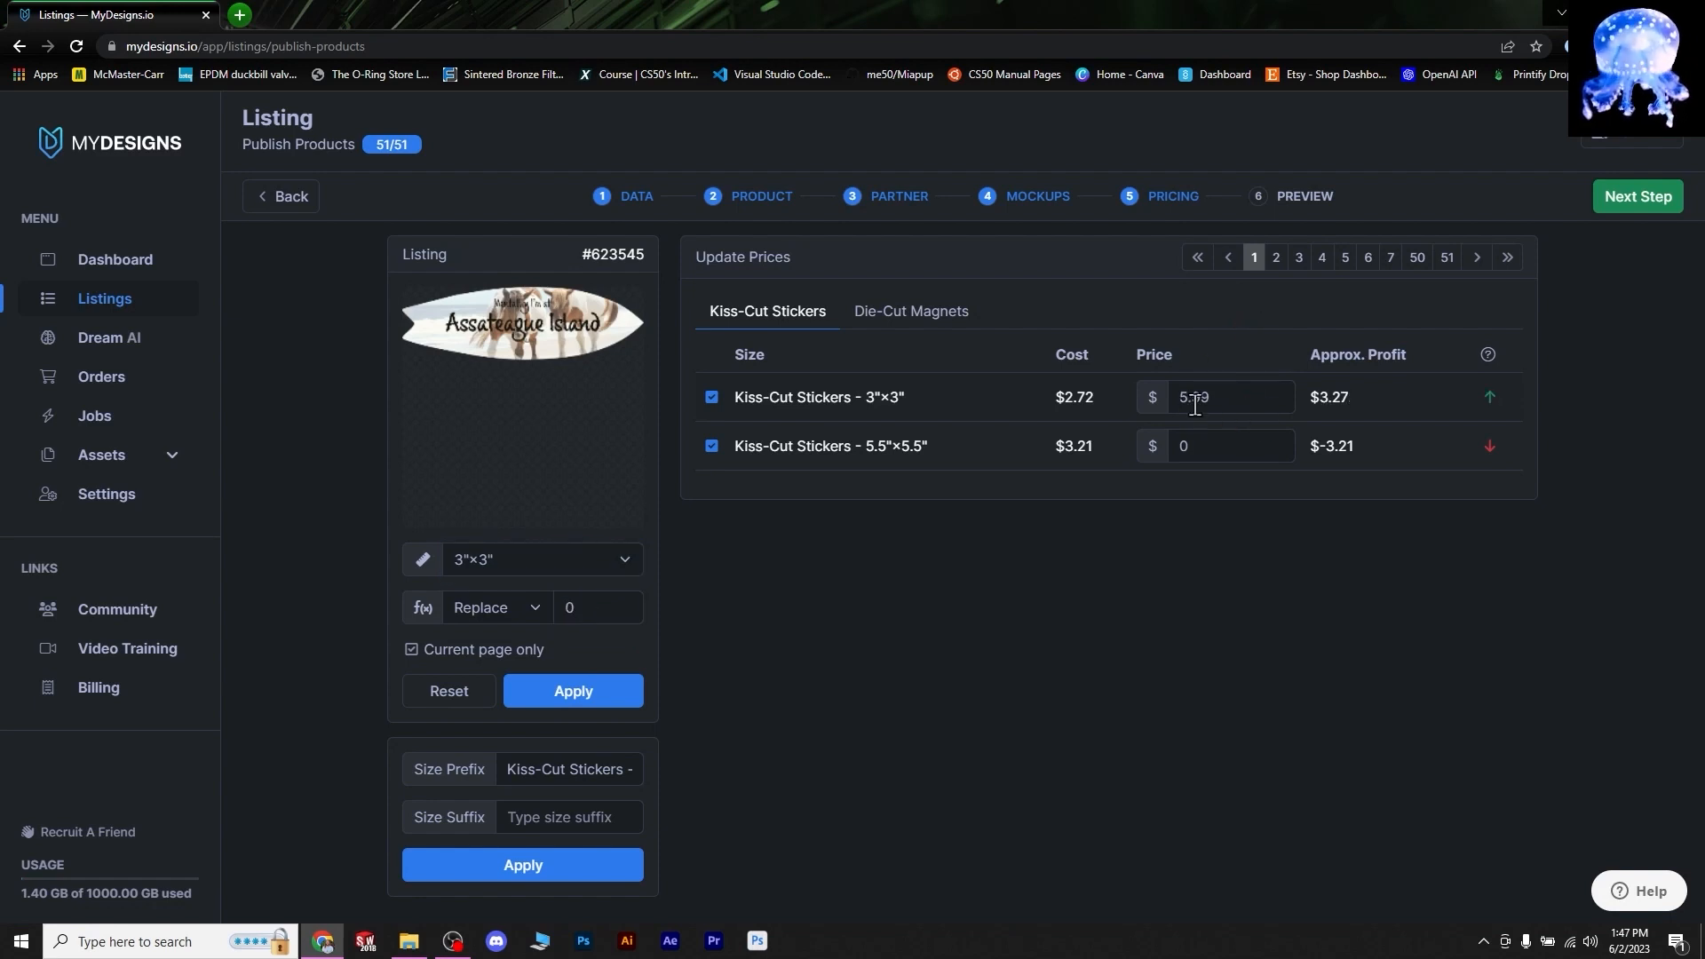
# - Check the updated prices on Bethany Beach, Block Island, Cape Cod and other listings
pyautogui.click(1276, 253)
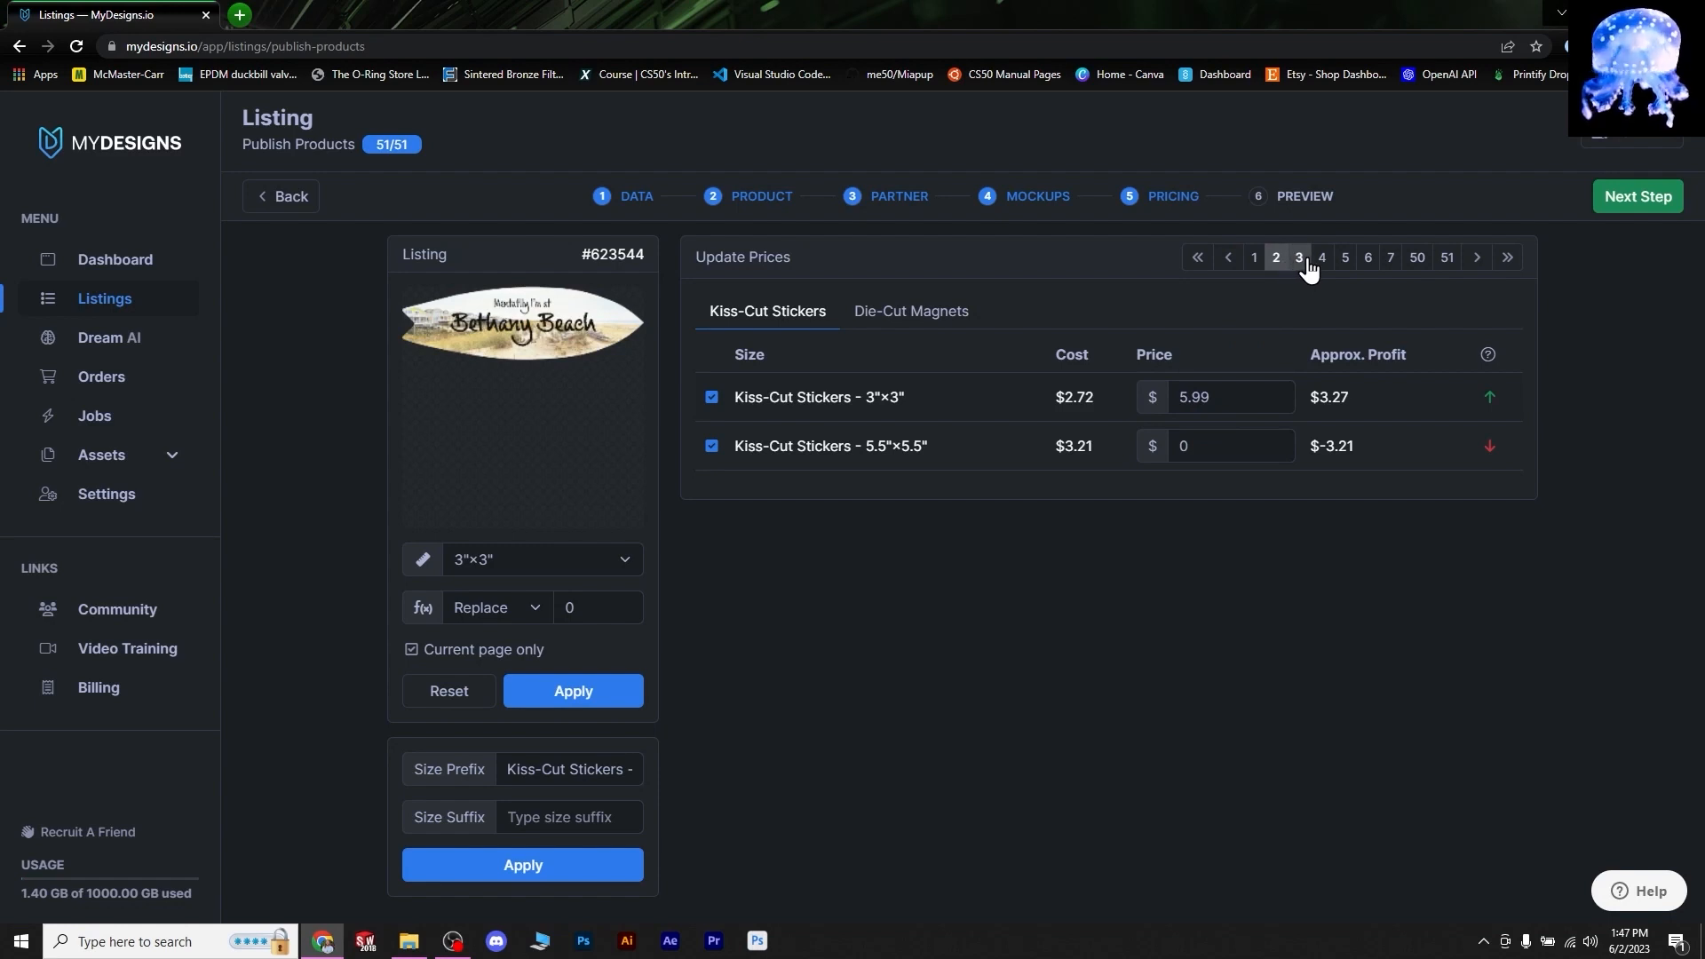
pyautogui.click(1302, 260)
pyautogui.click(1343, 260)
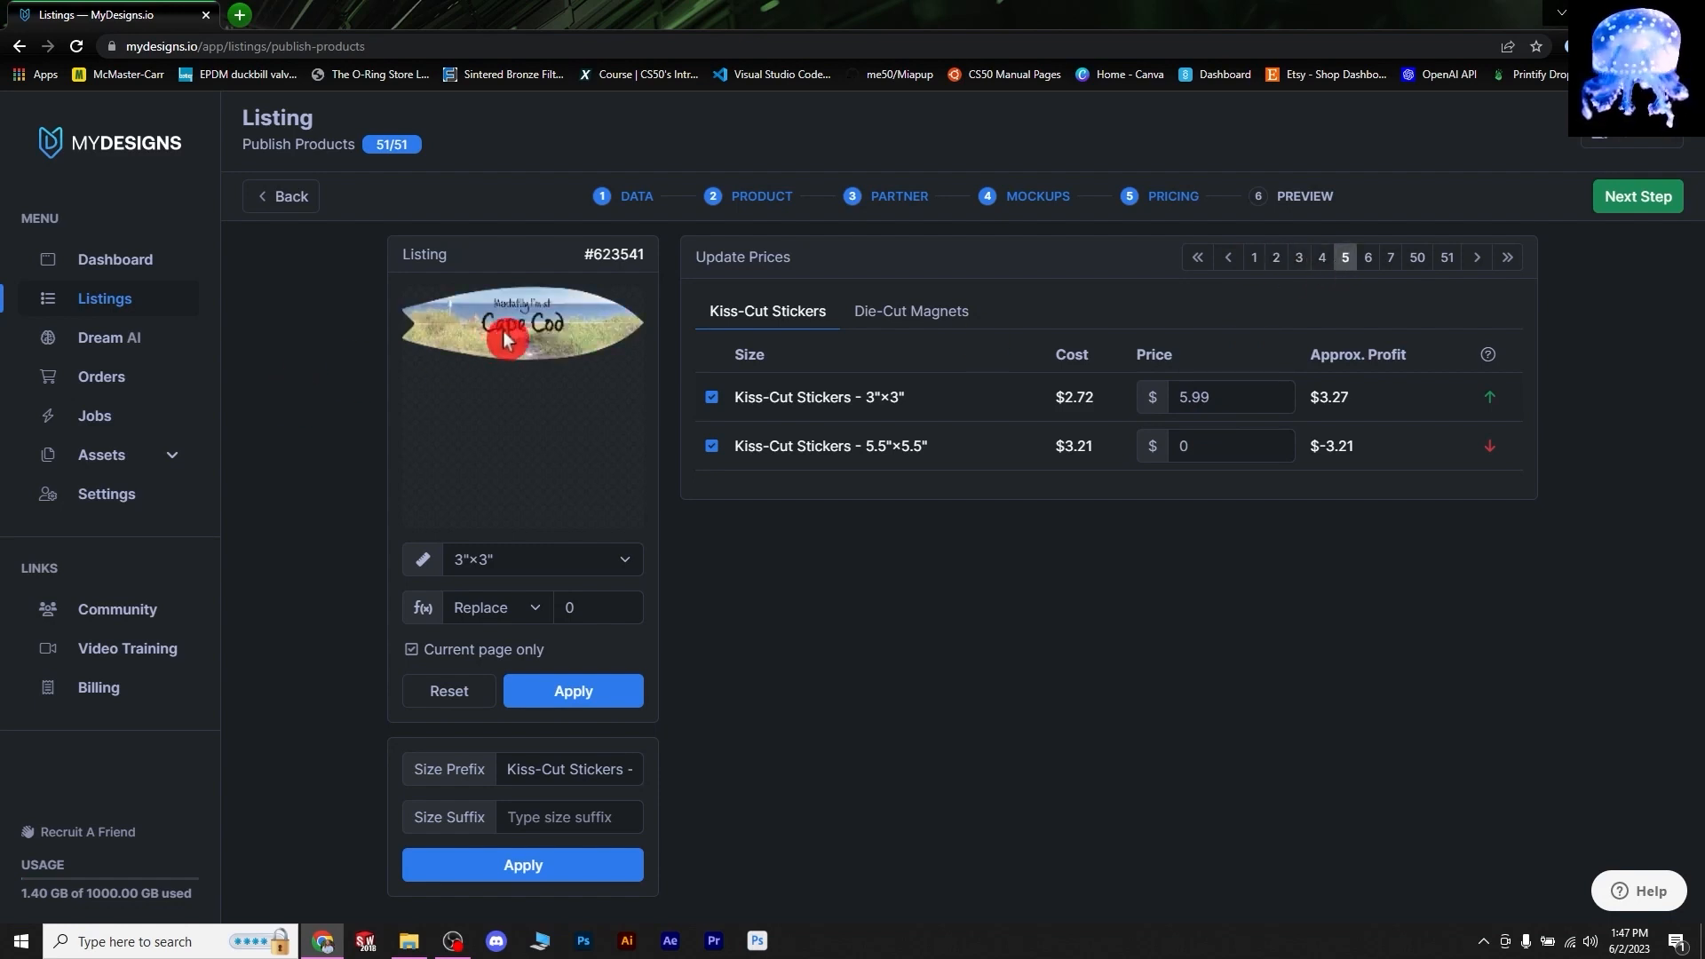
pyautogui.click(1389, 259)
pyautogui.click(1319, 260)
pyautogui.click(1254, 259)
# - Bulk-replace the 5.5"×5.5" Kiss-Cut Stickers price with 8.99
pyautogui.click(555, 559)
pyautogui.click(506, 623)
pyautogui.click(580, 609)
pyautogui.write('8.99')
pyautogui.click(573, 691)
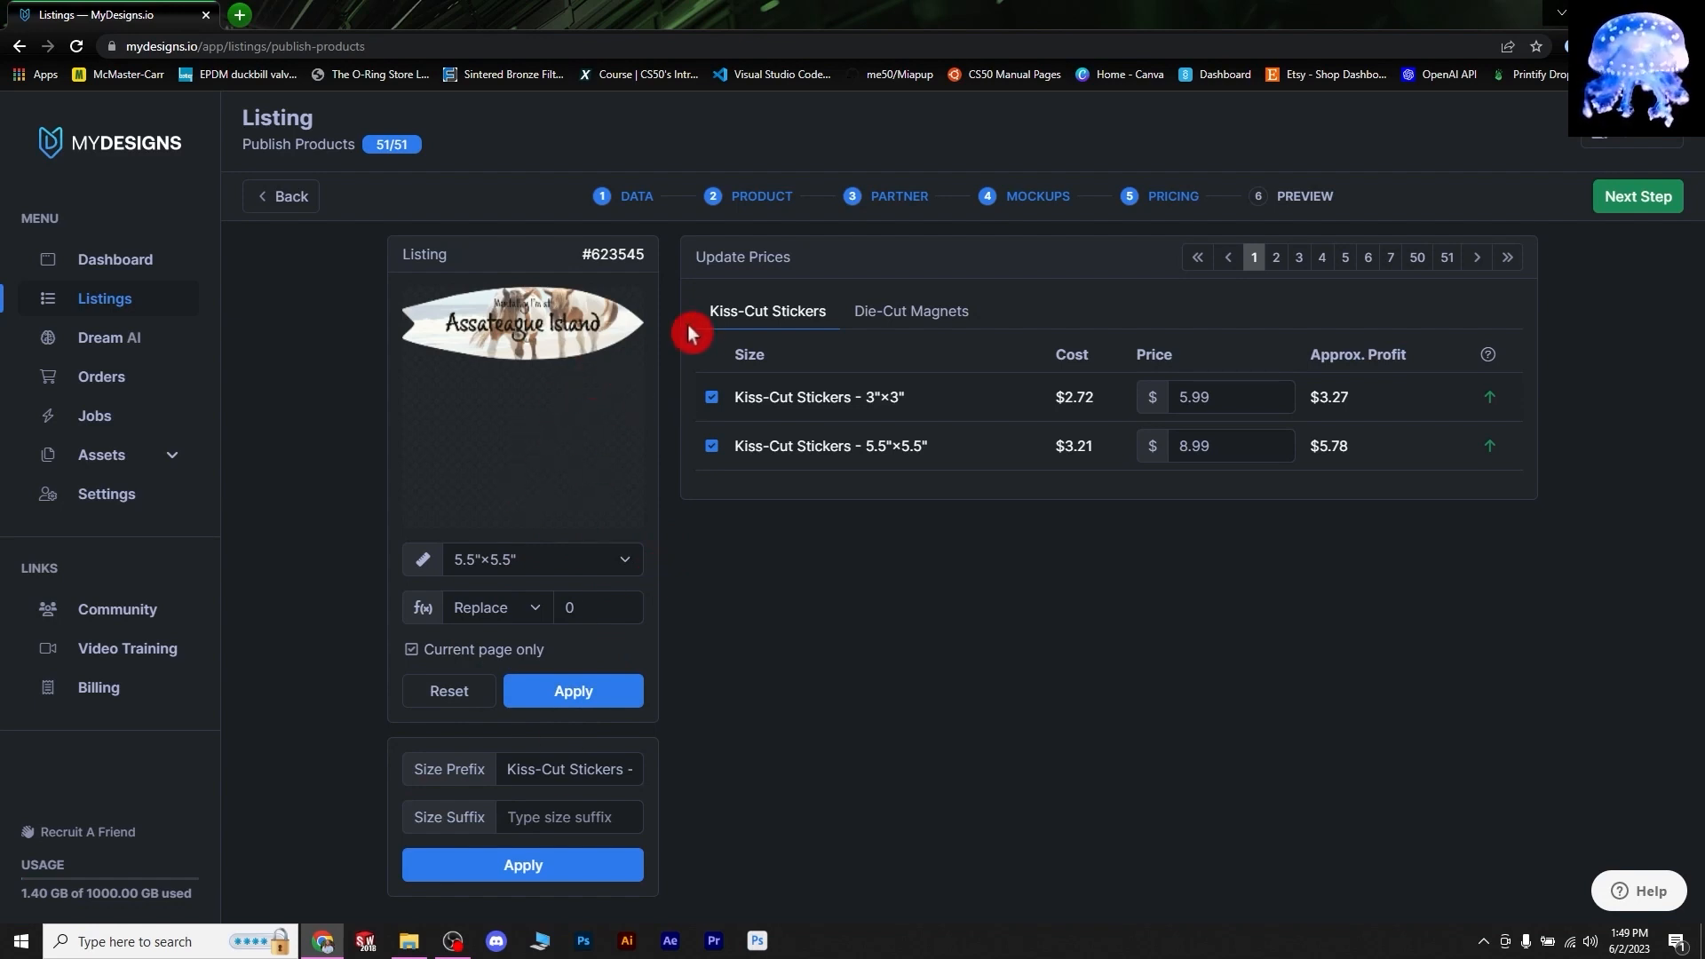
# - Price the 5"x5" Die-Cut Magnets at 12.99 and continue to the listings preview
pyautogui.click(917, 324)
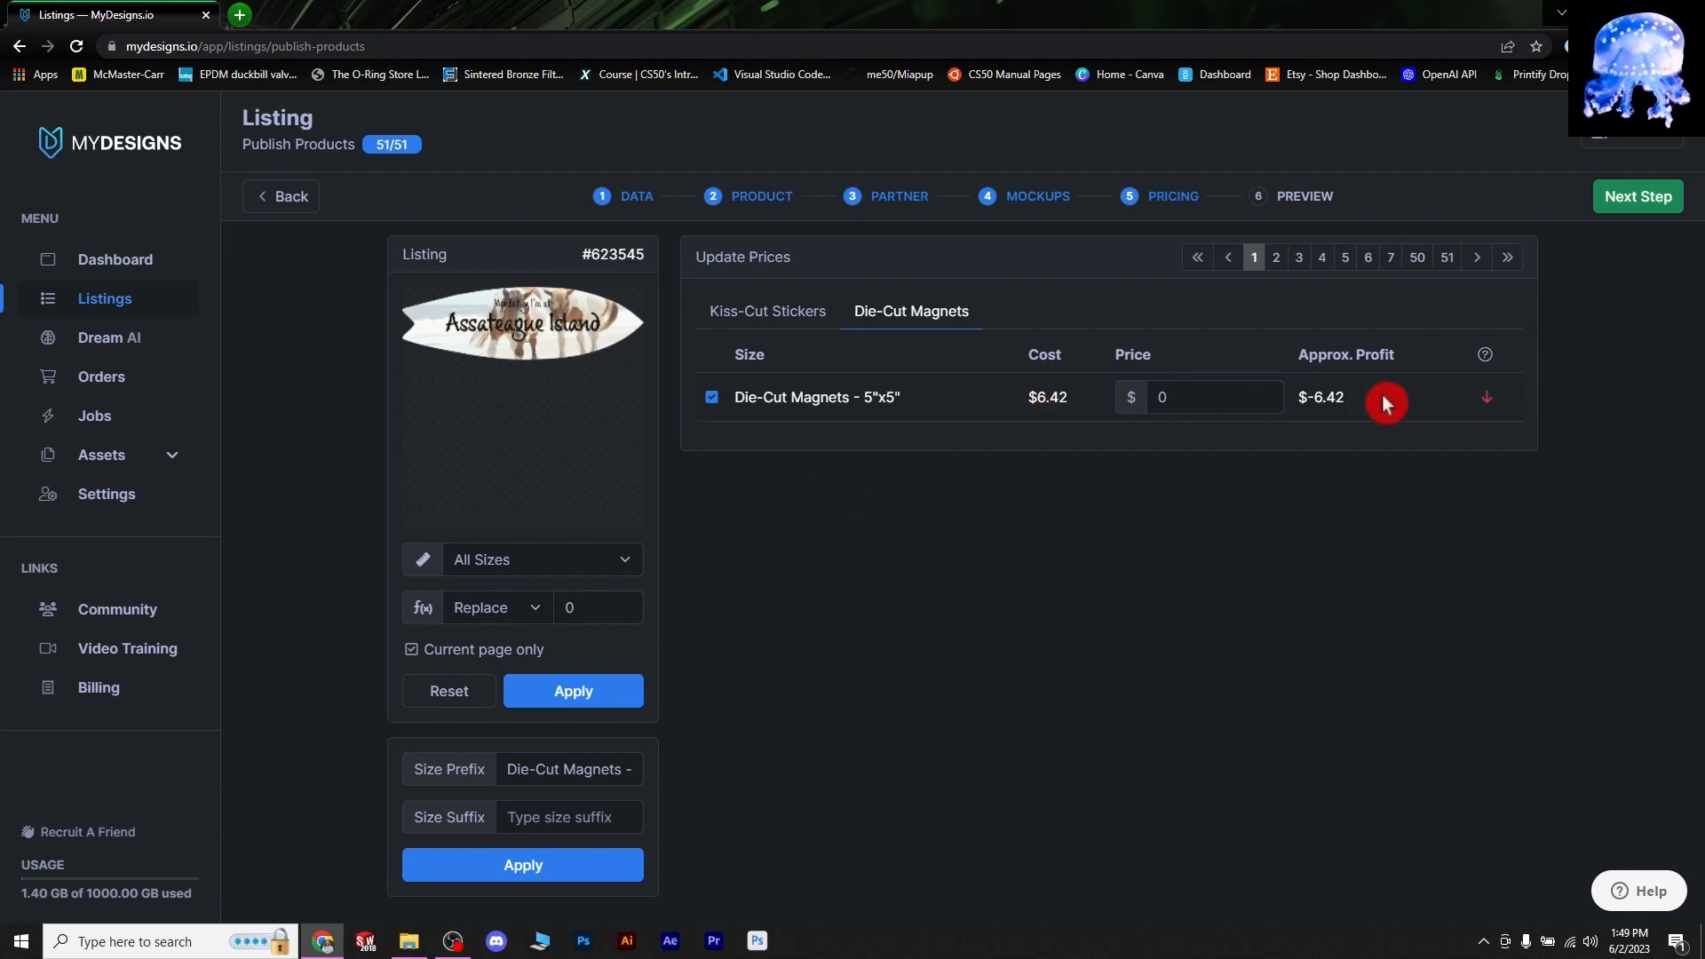
pyautogui.click(626, 567)
pyautogui.click(533, 605)
pyautogui.click(627, 560)
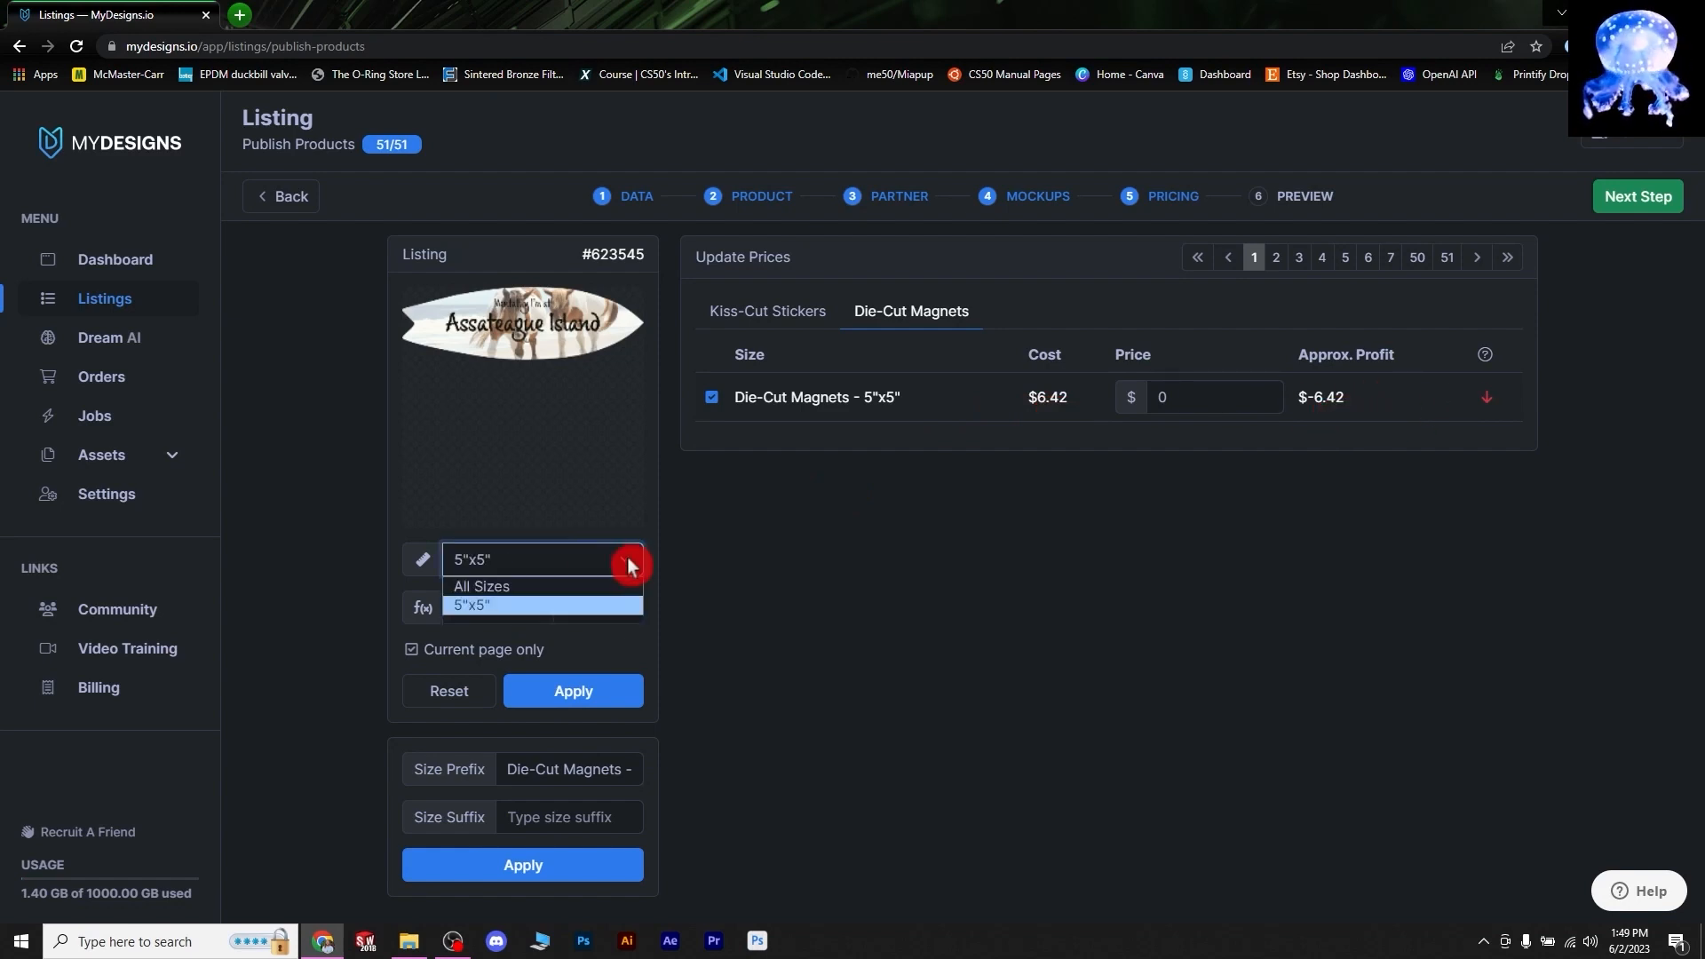
pyautogui.click(506, 568)
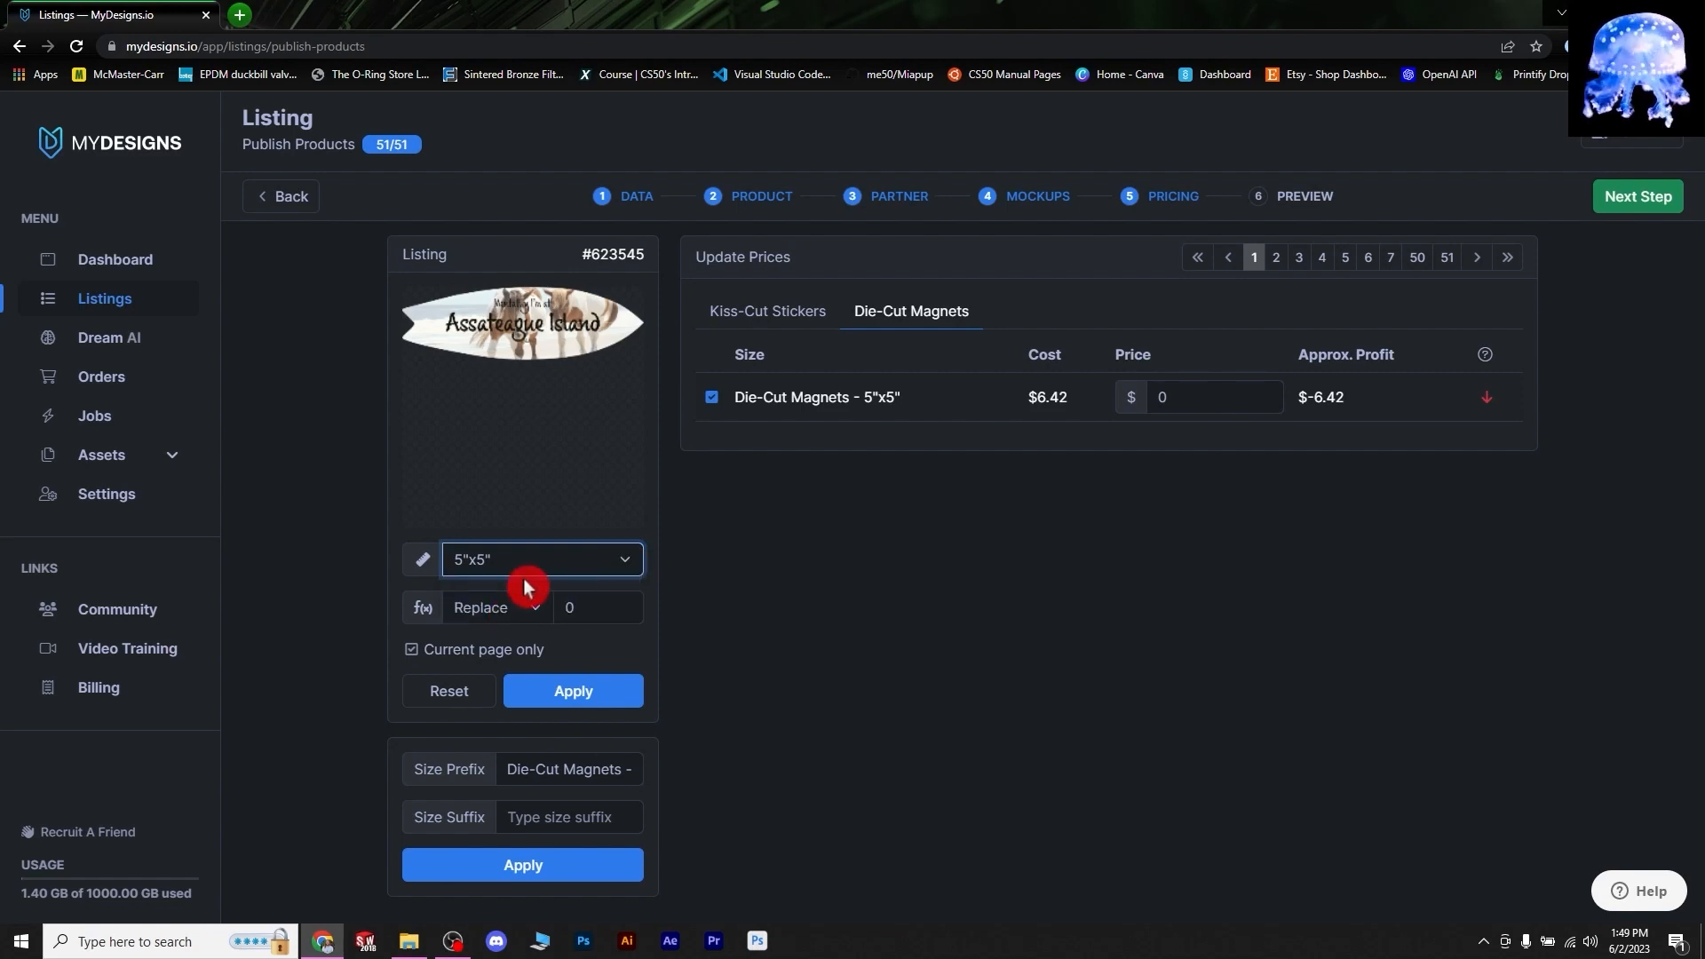
pyautogui.click(587, 611)
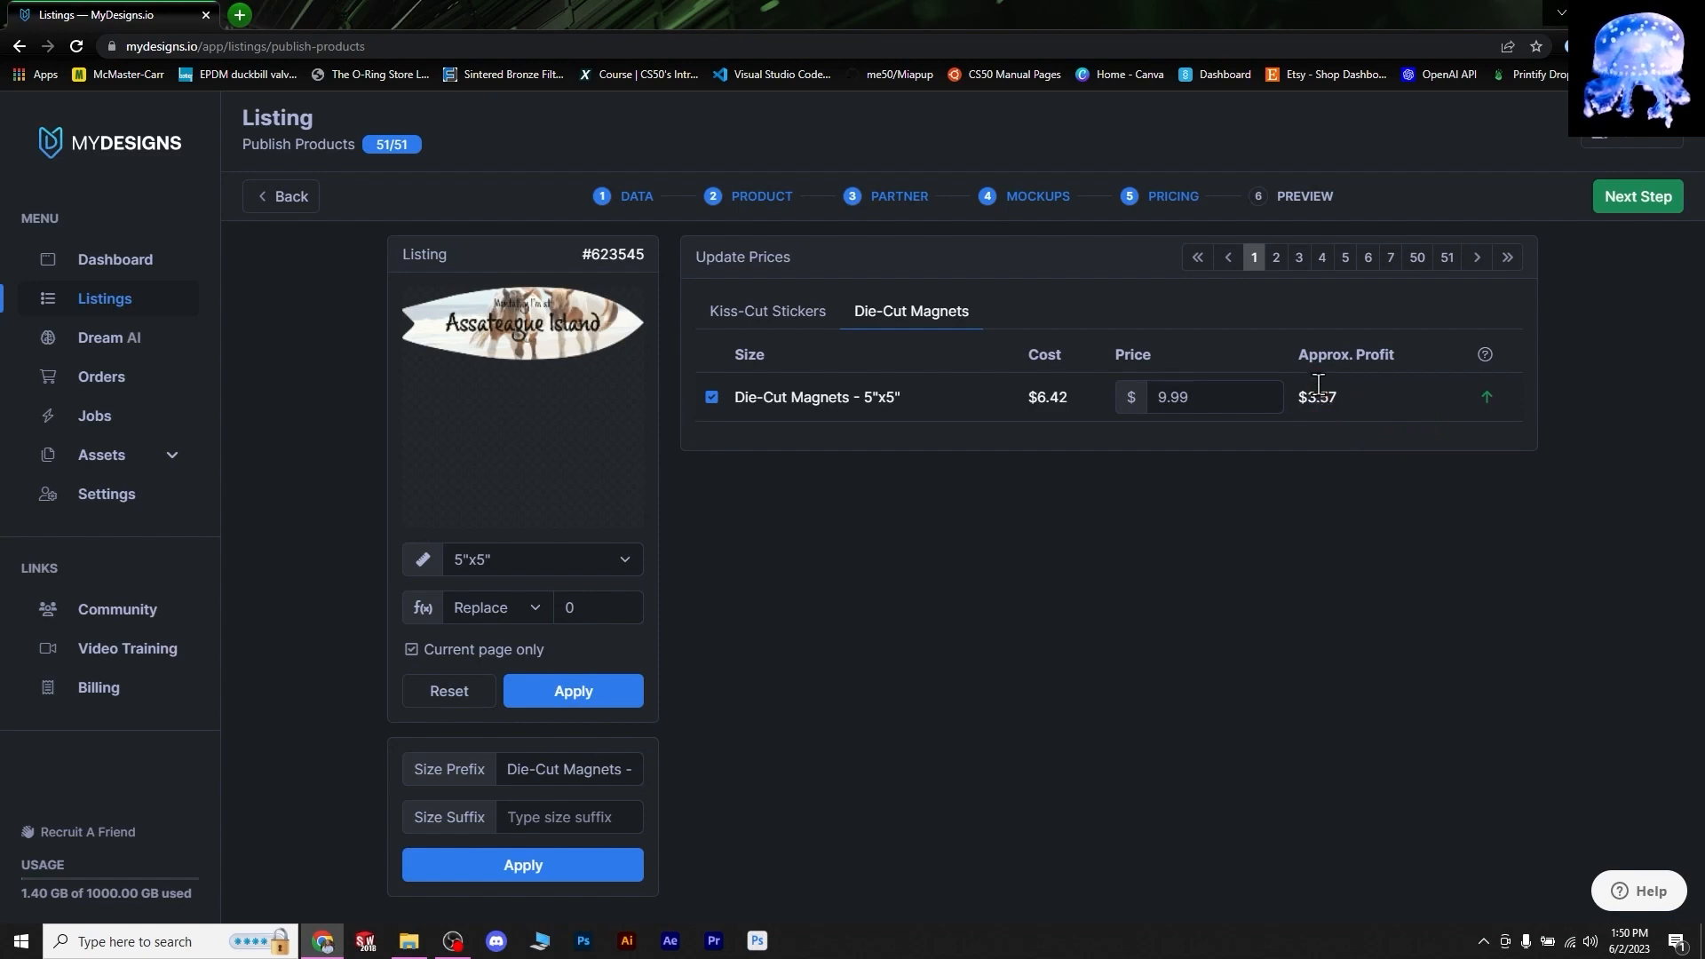
pyautogui.click(1335, 396)
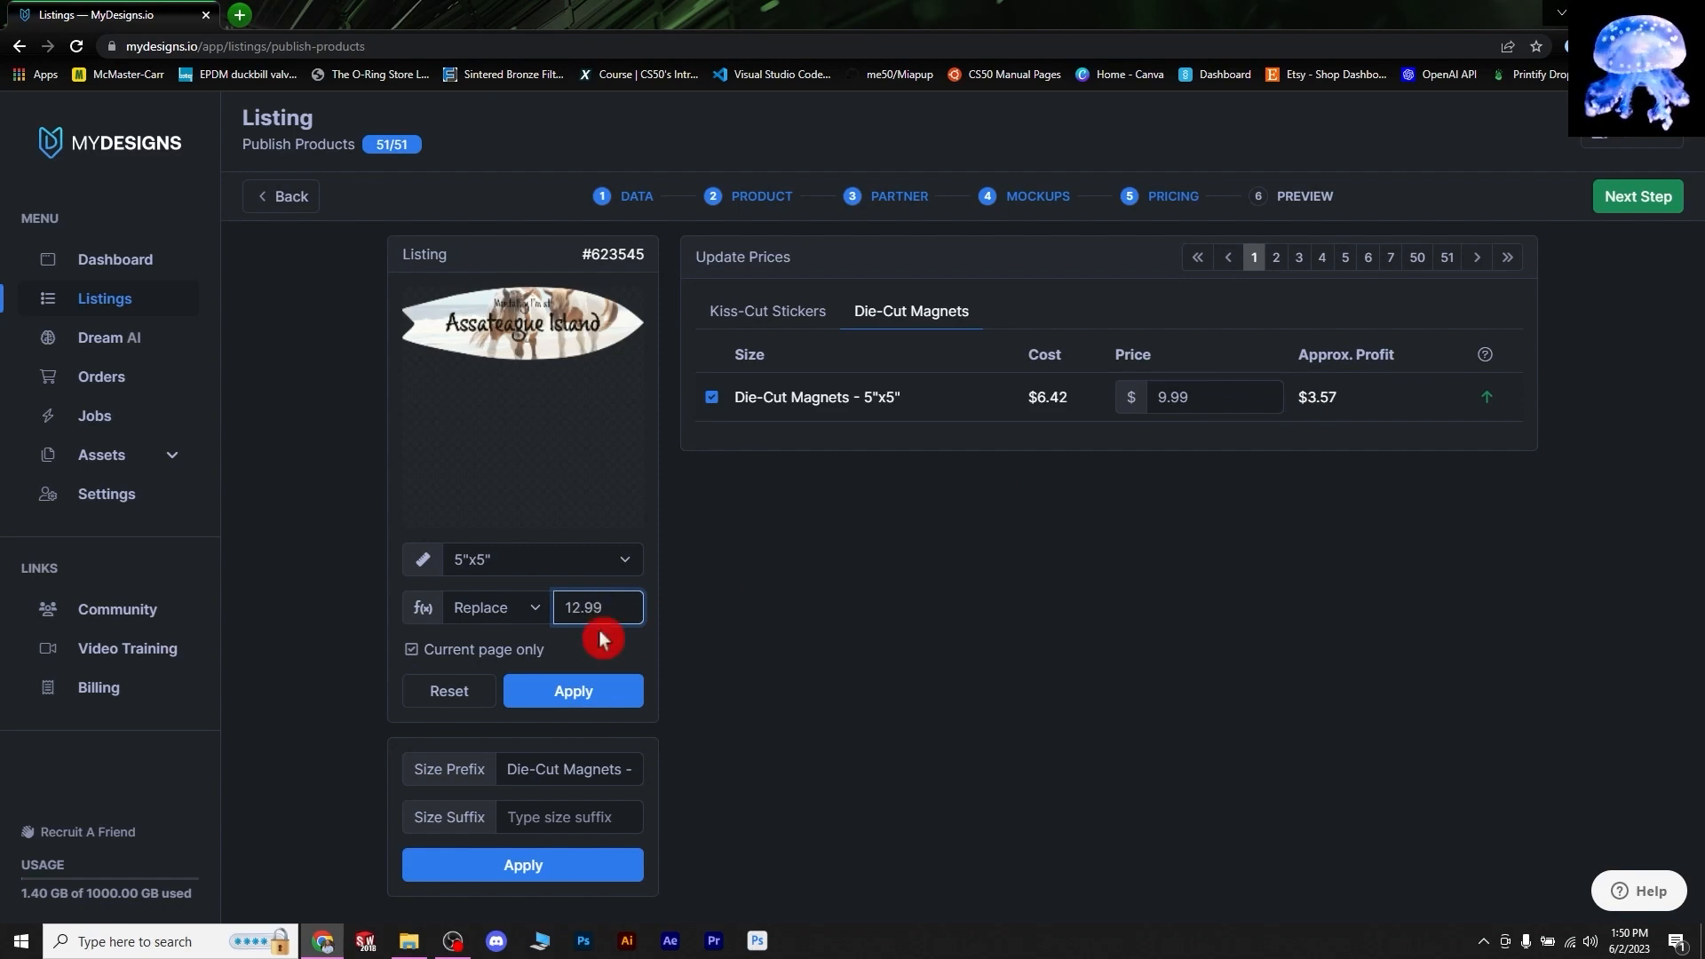
pyautogui.click(590, 705)
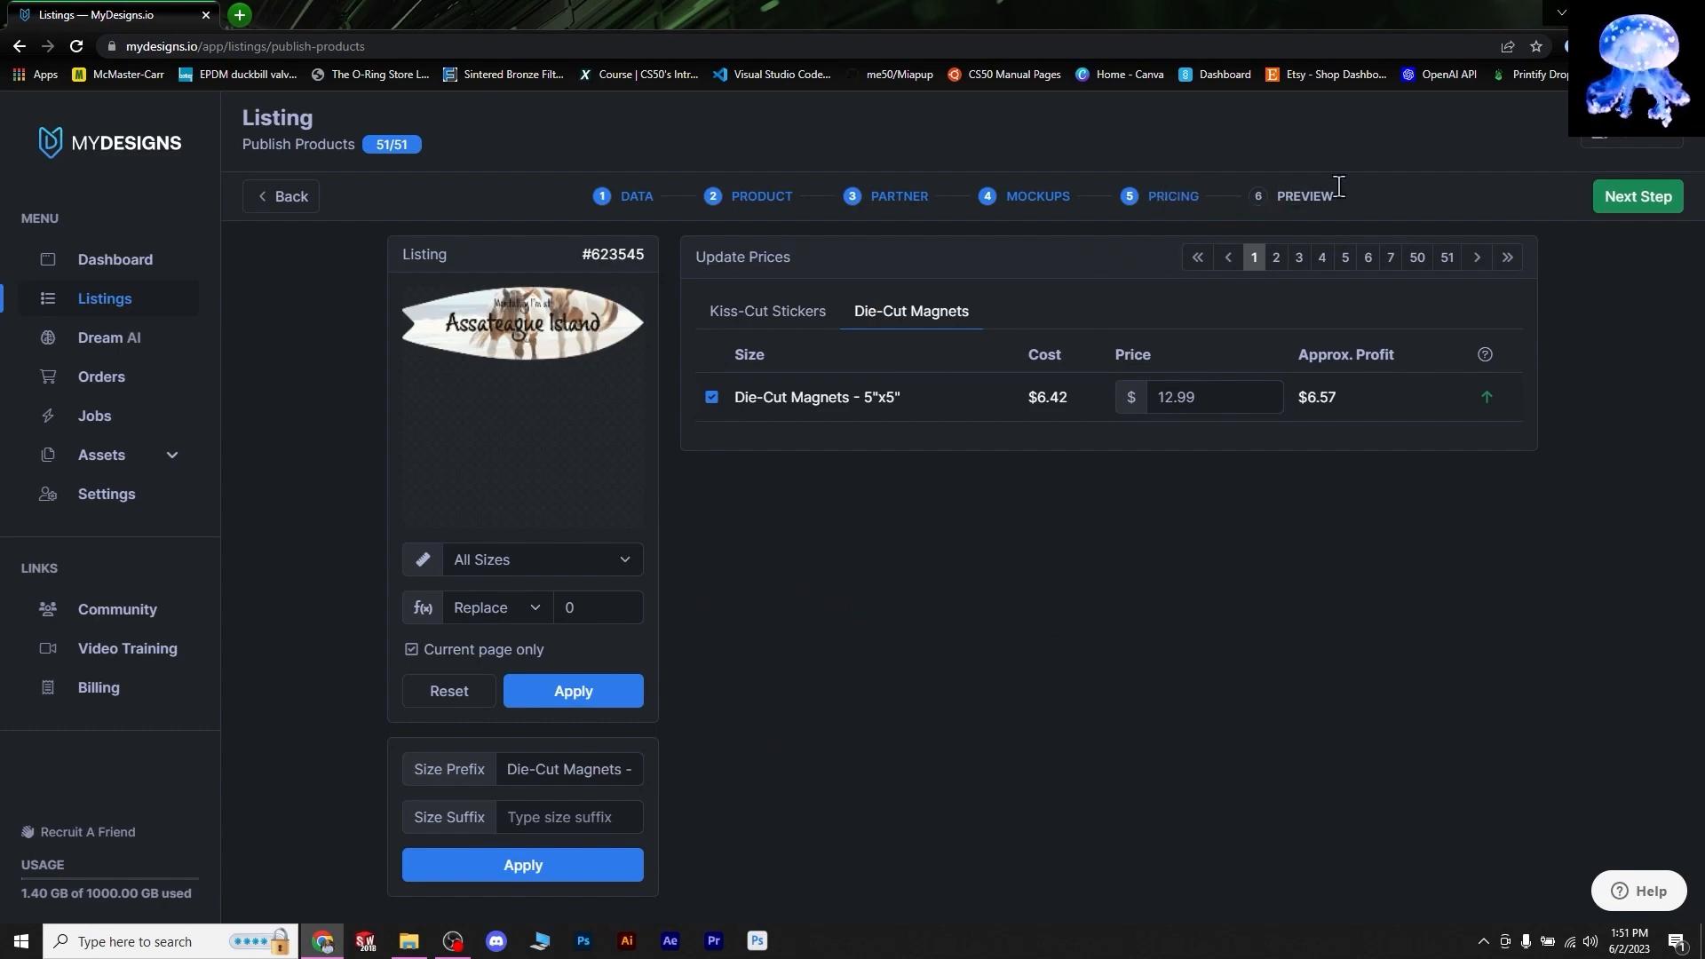
pyautogui.click(1634, 197)
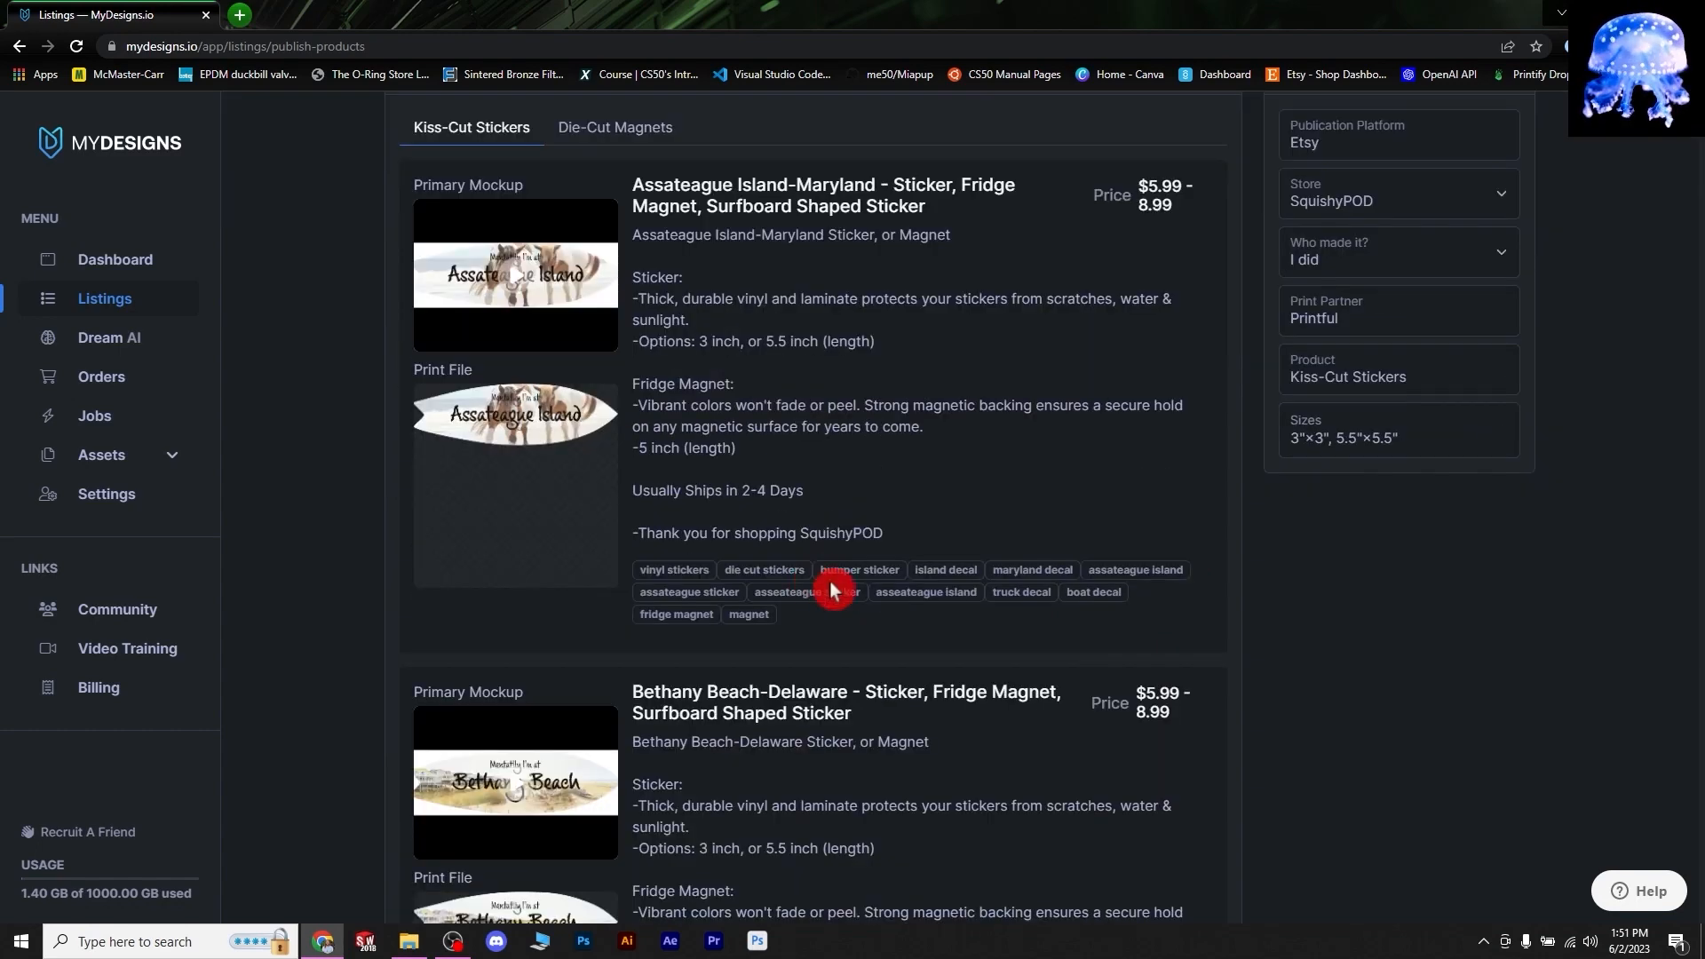
# - Filter Etsy Shop Manager listings to Draft status to show the 51 surfboard drafts
pyautogui.scroll(2, 990, 462)
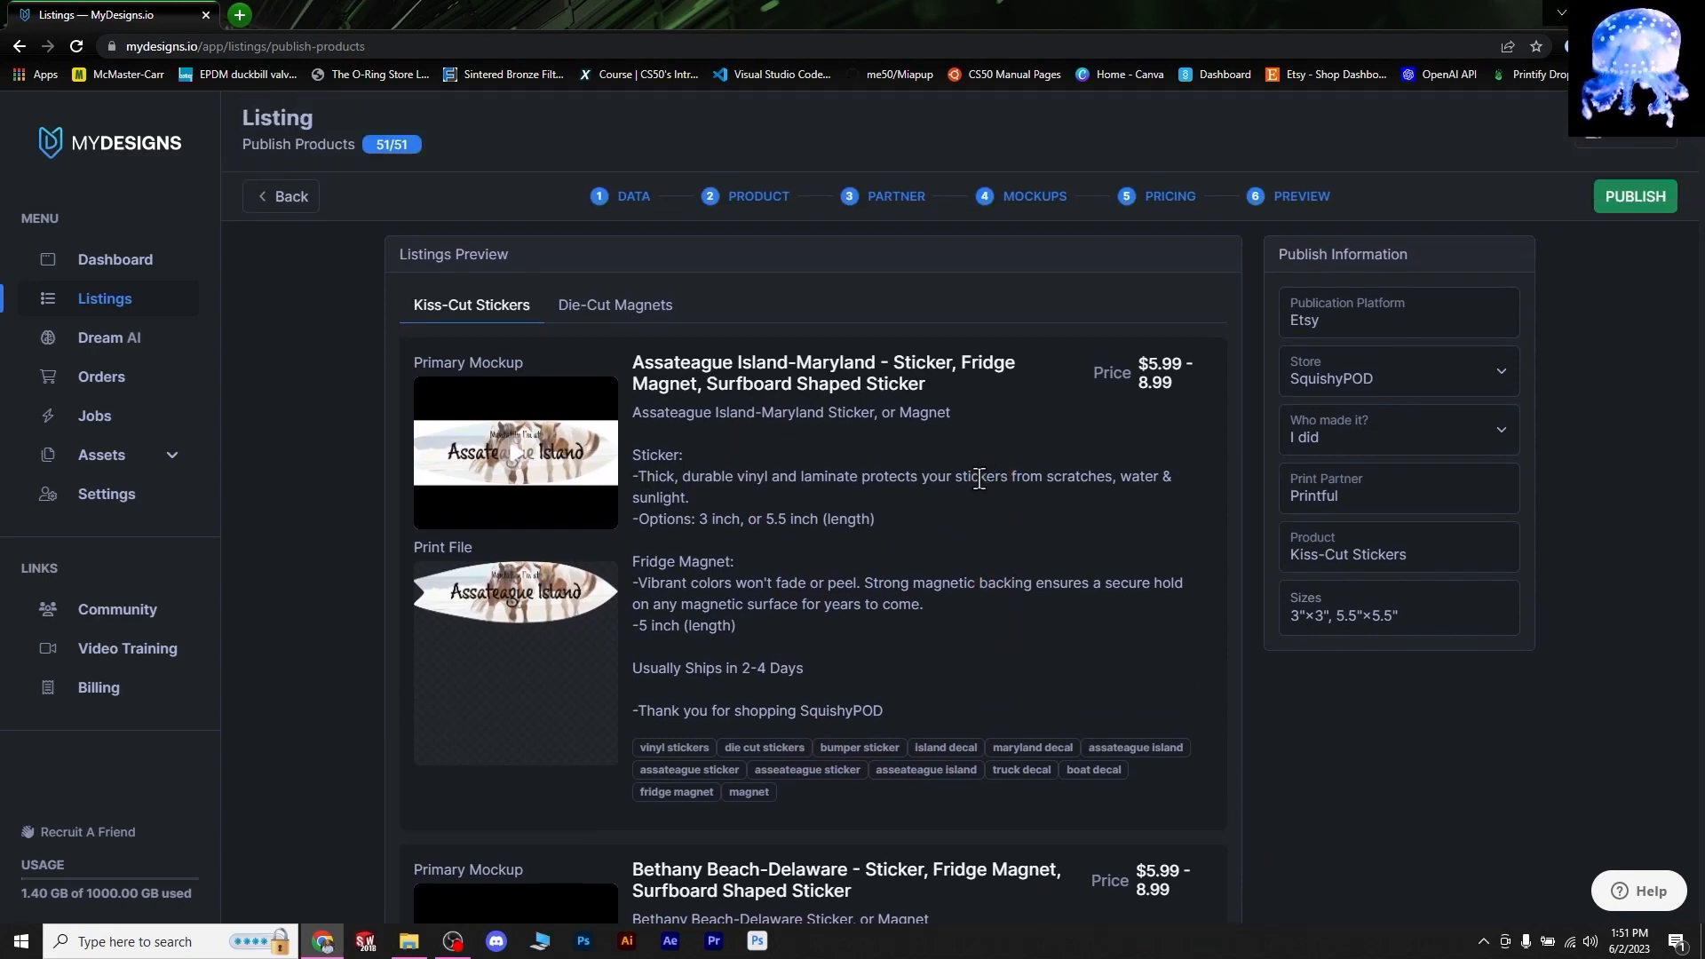
pyautogui.scroll(-1, 968, 502)
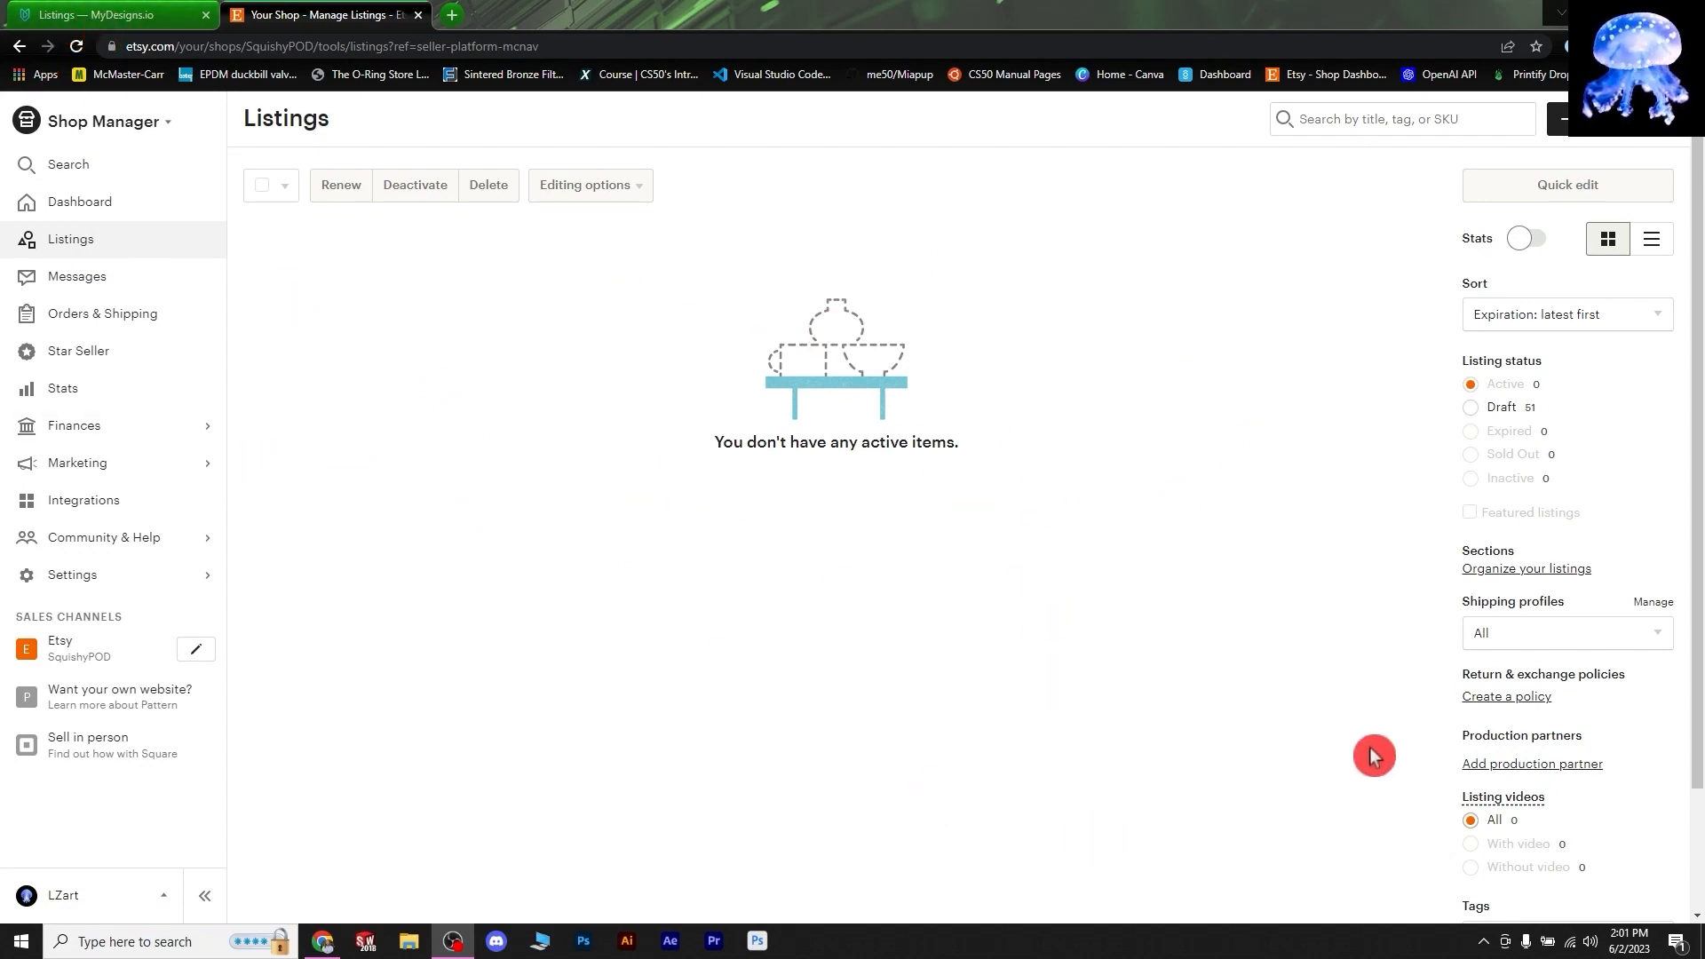
pyautogui.click(1503, 411)
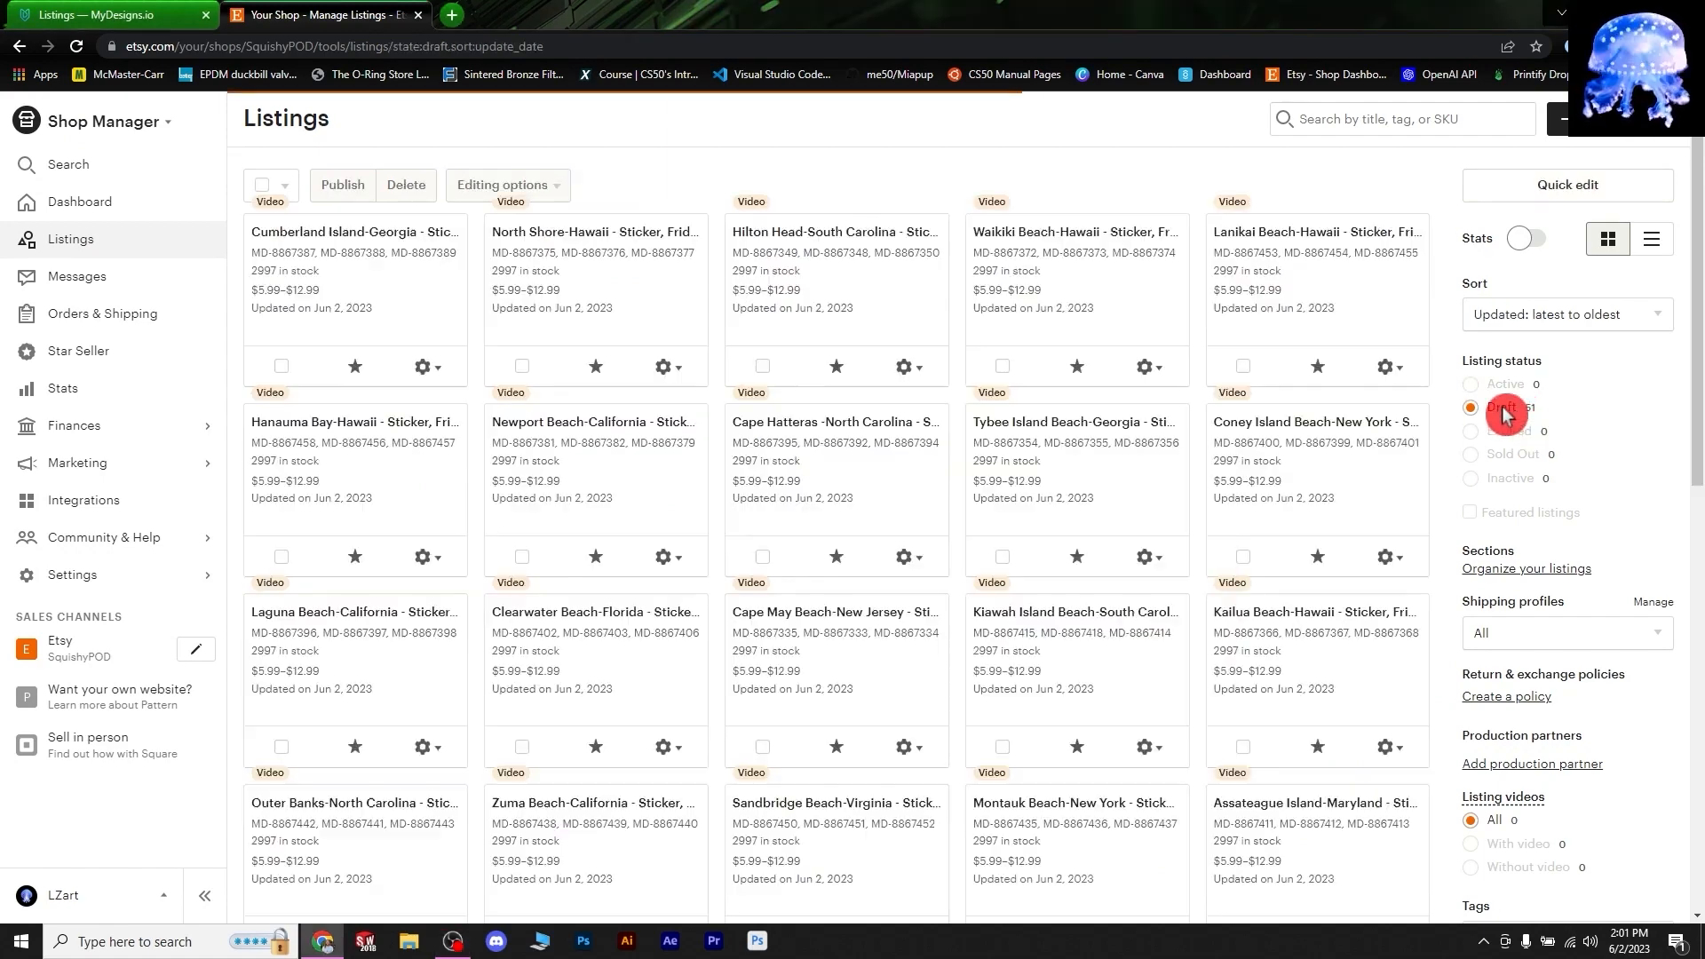
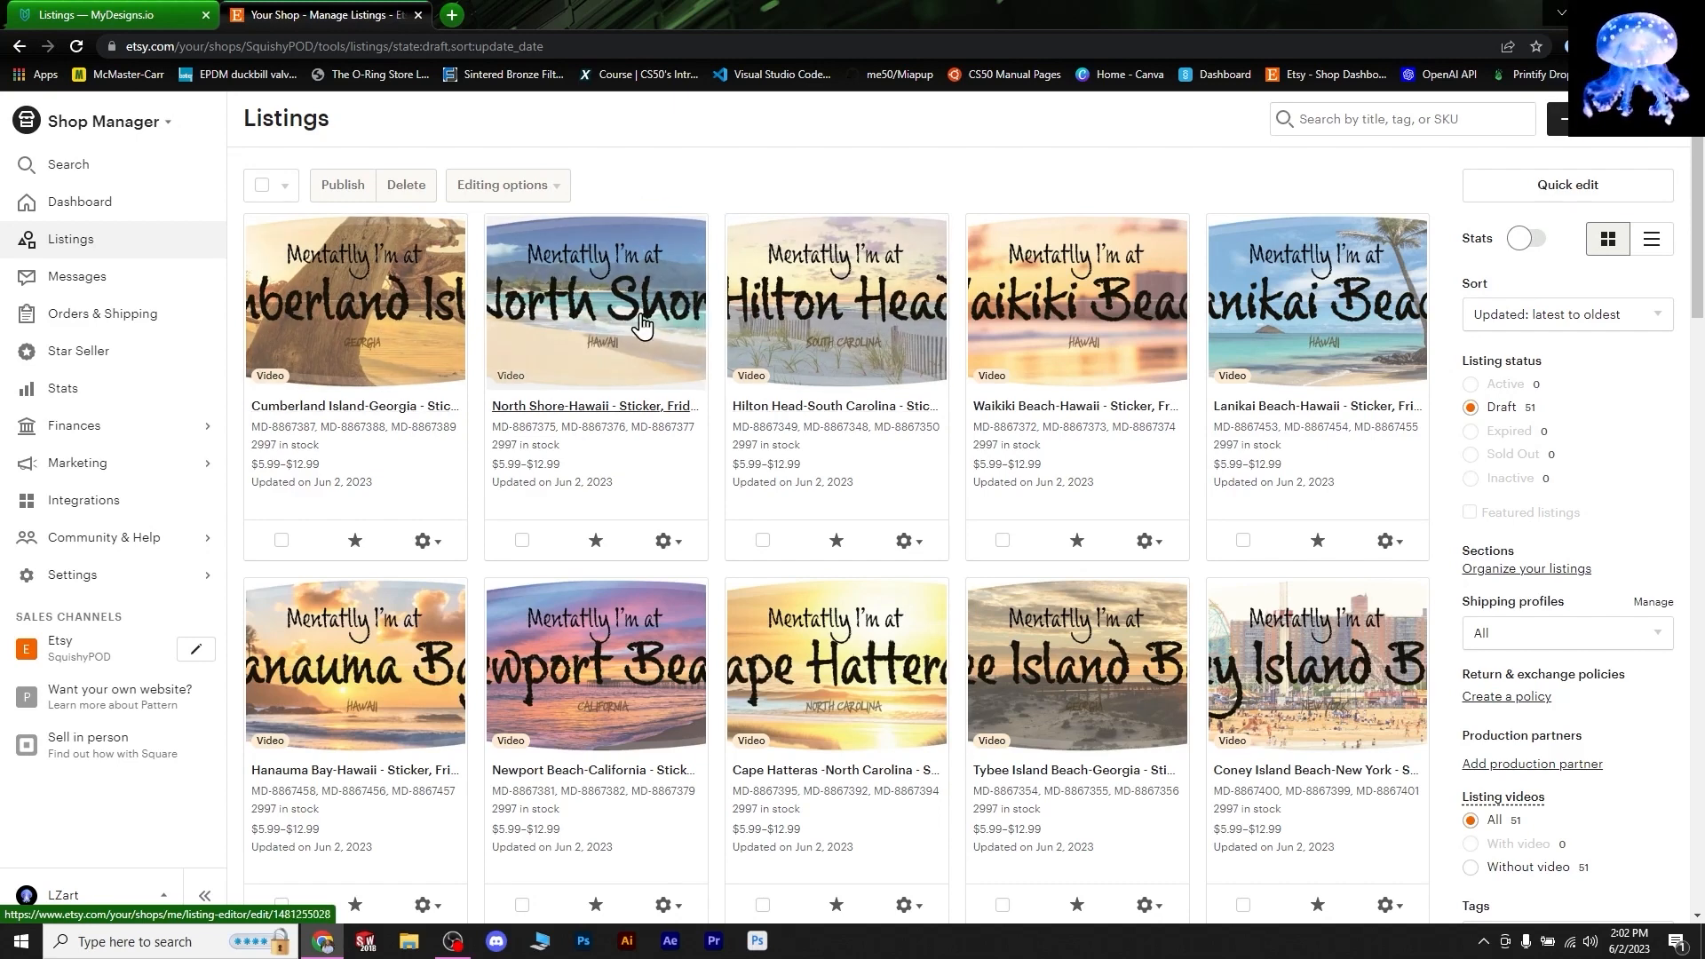
# - Select all 40 older "Mentally I'm at" drafts and delete them
pyautogui.click(869, 293)
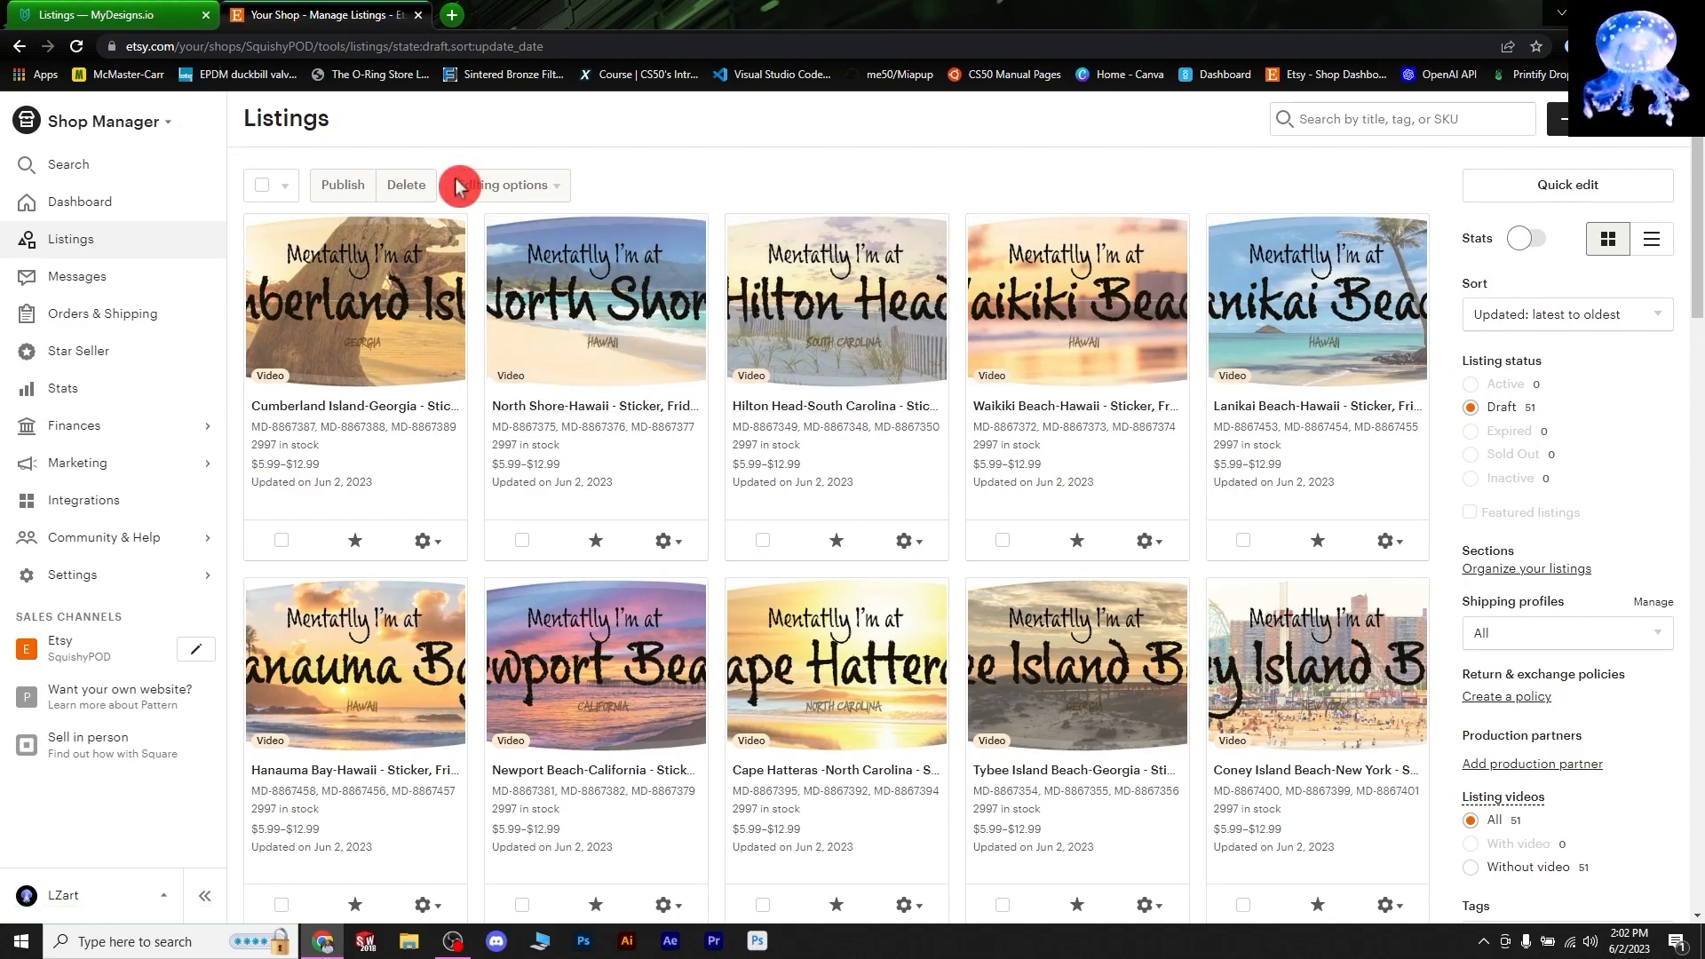
pyautogui.click(263, 193)
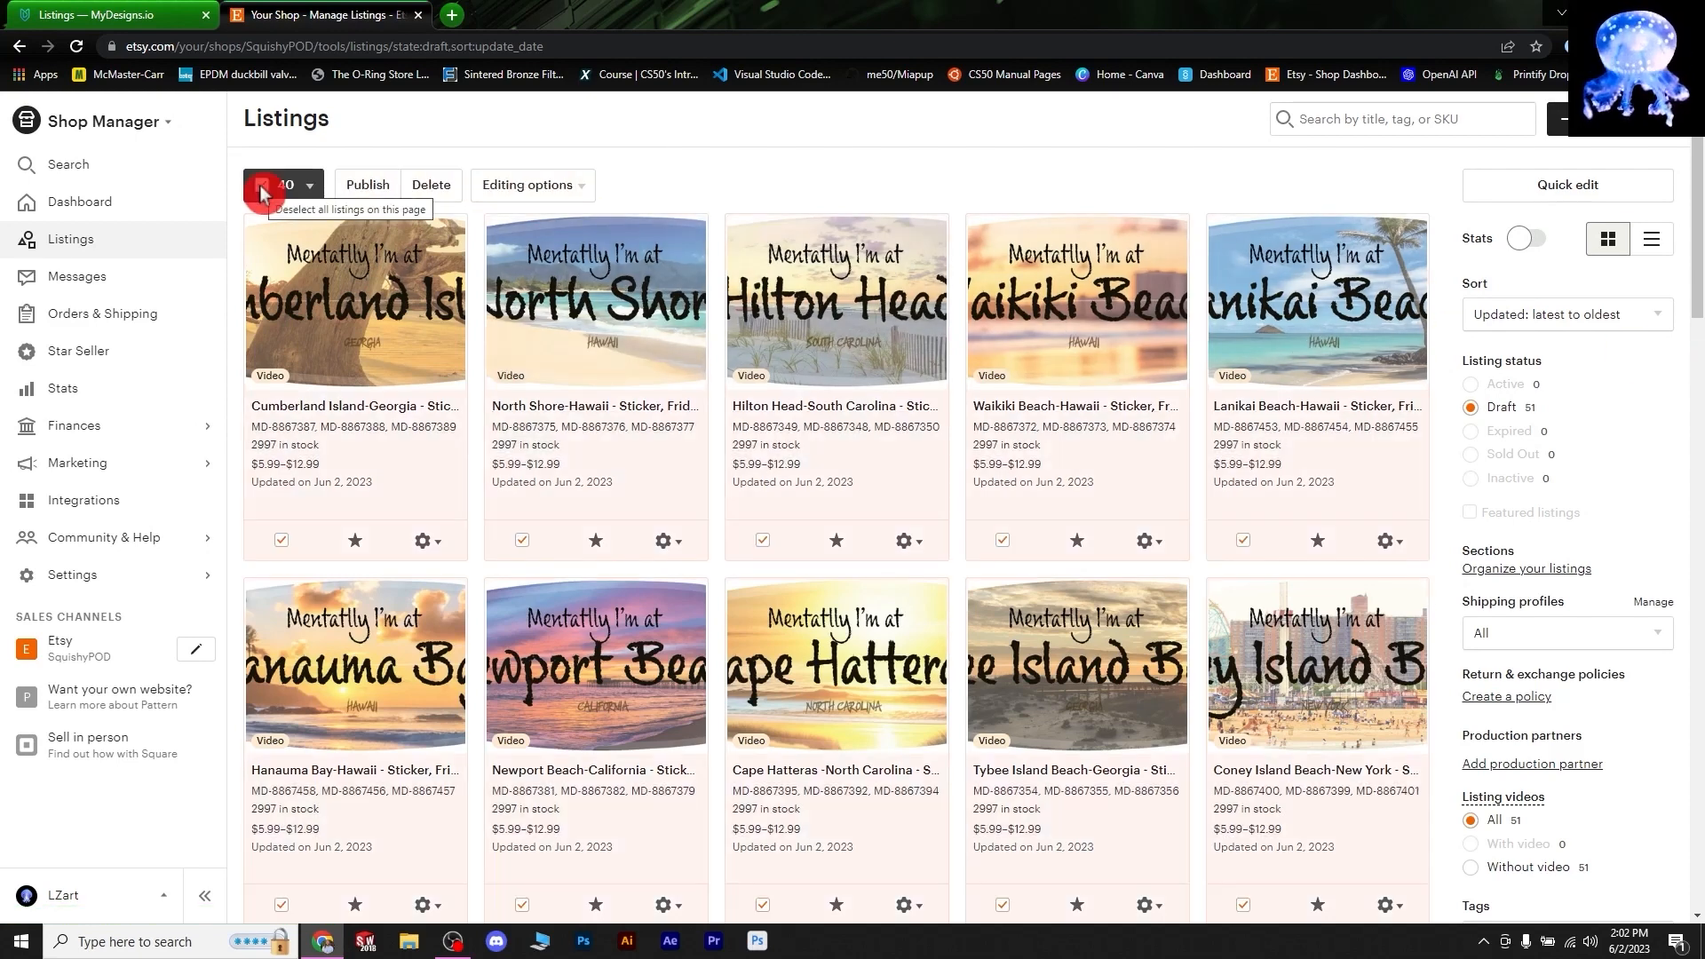
pyautogui.click(435, 195)
pyautogui.click(963, 455)
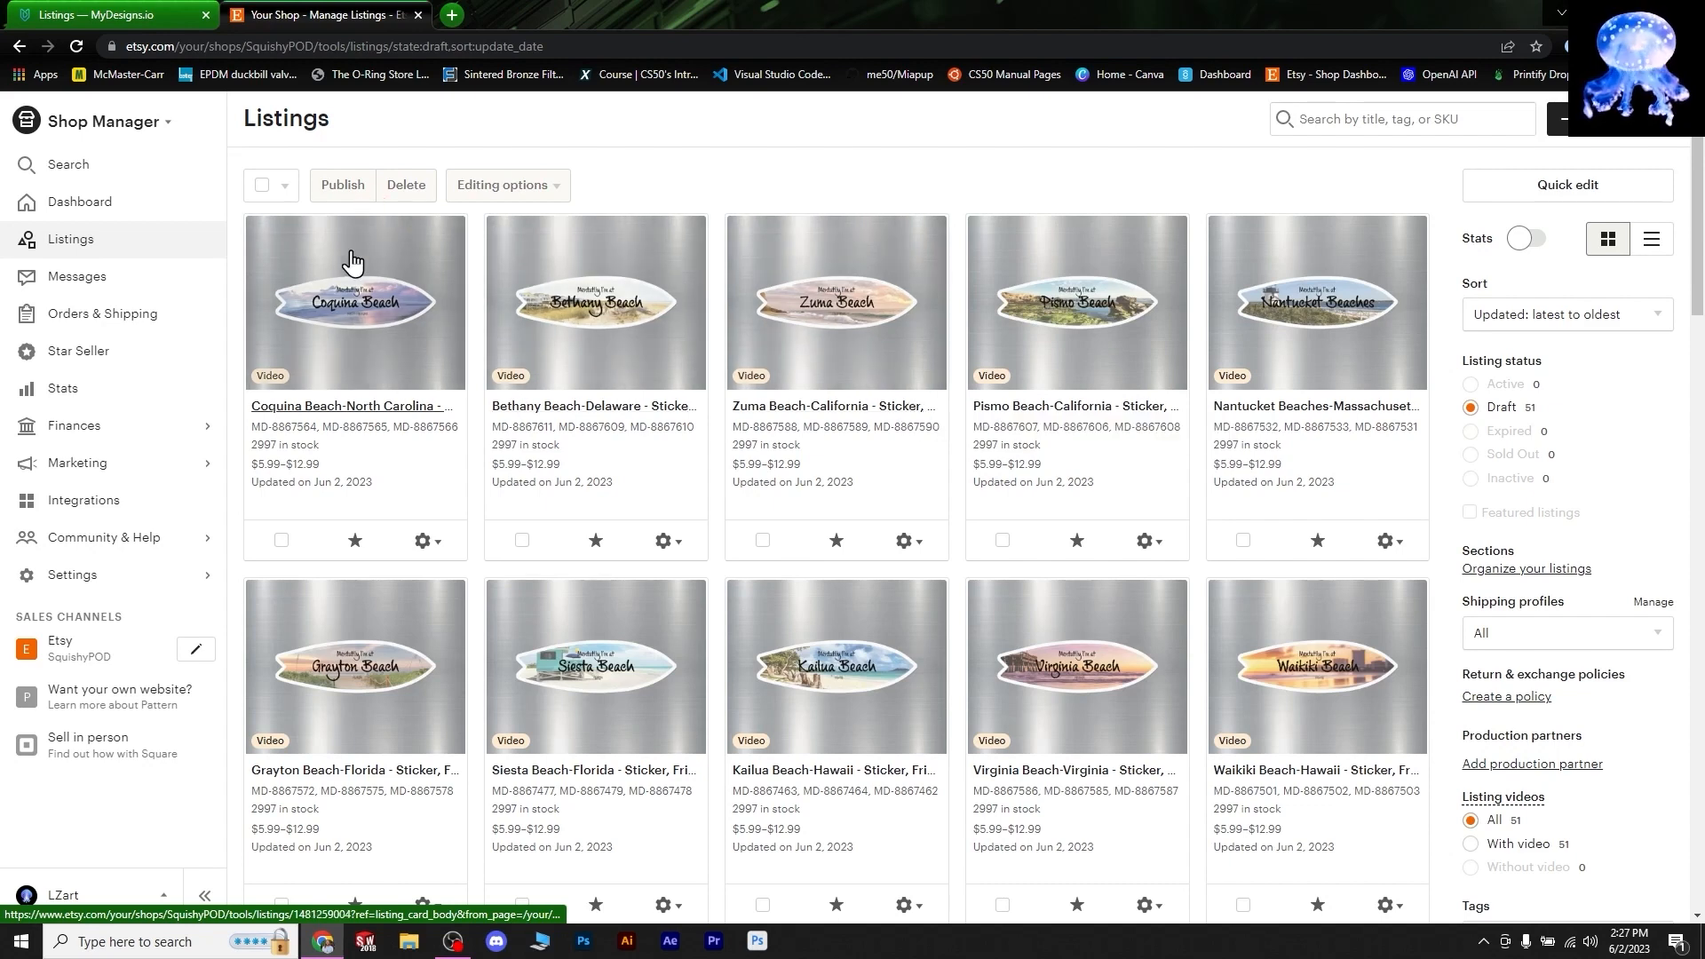
# - Open the Coquina Beach-North Carolina draft to view its $5.99, $8.99 and $12.99 variations
pyautogui.click(359, 307)
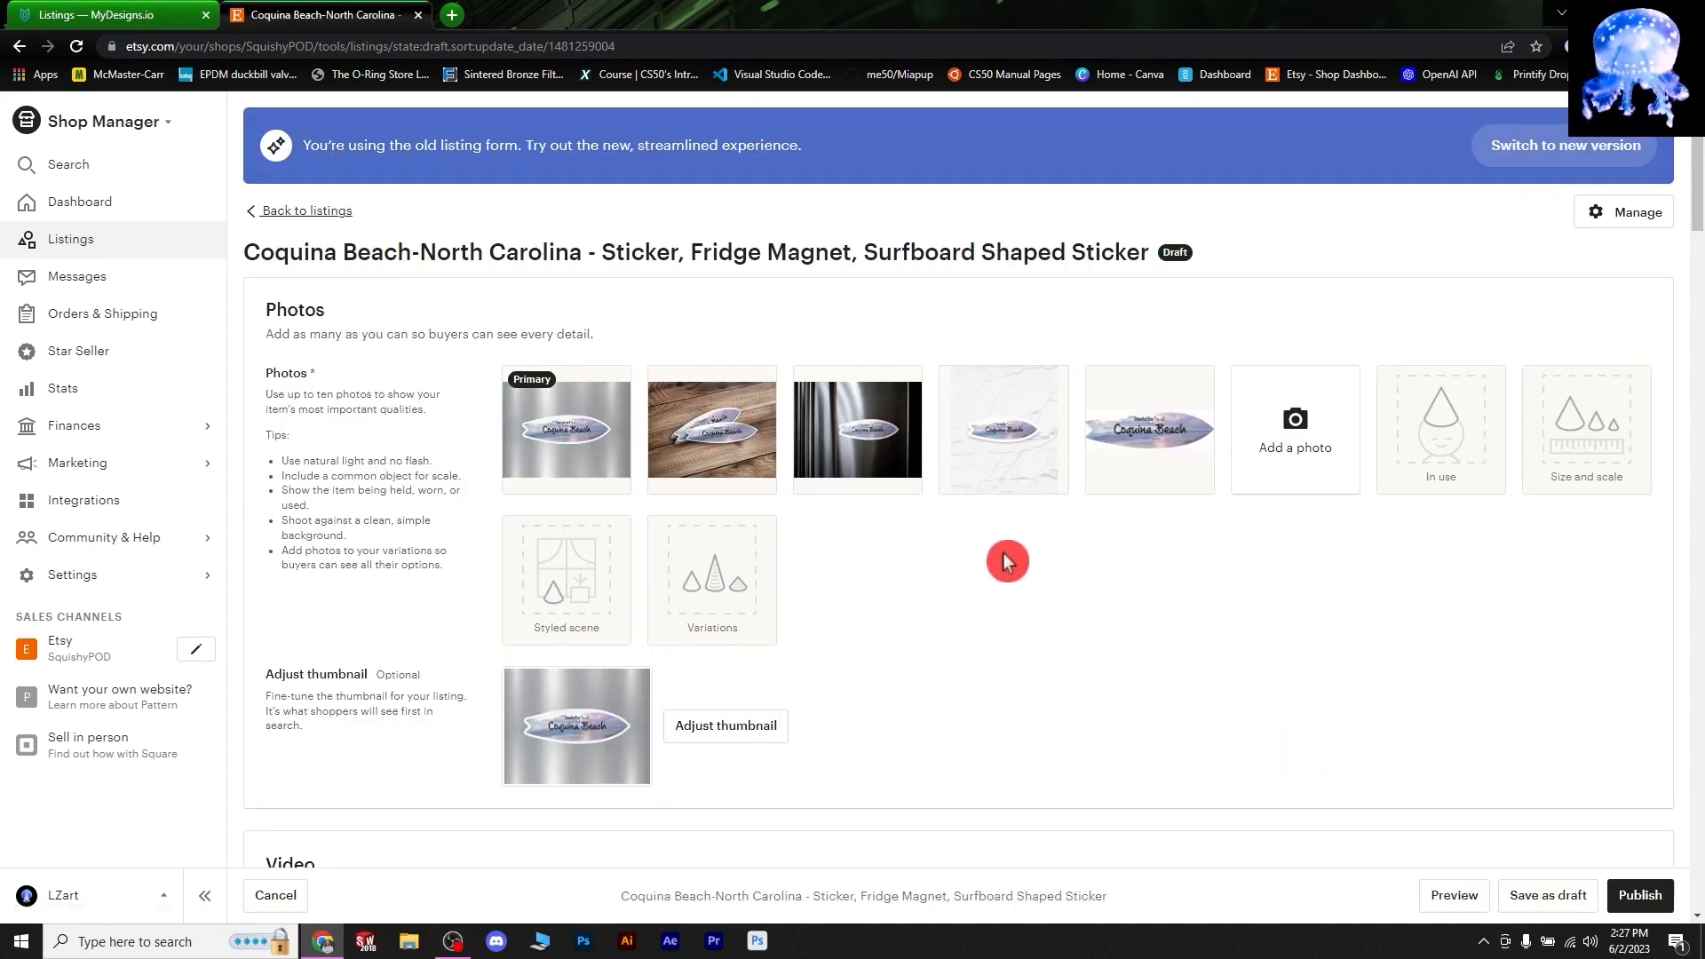
pyautogui.scroll(-20, 1123, 400)
pyautogui.scroll(15, 1123, 400)
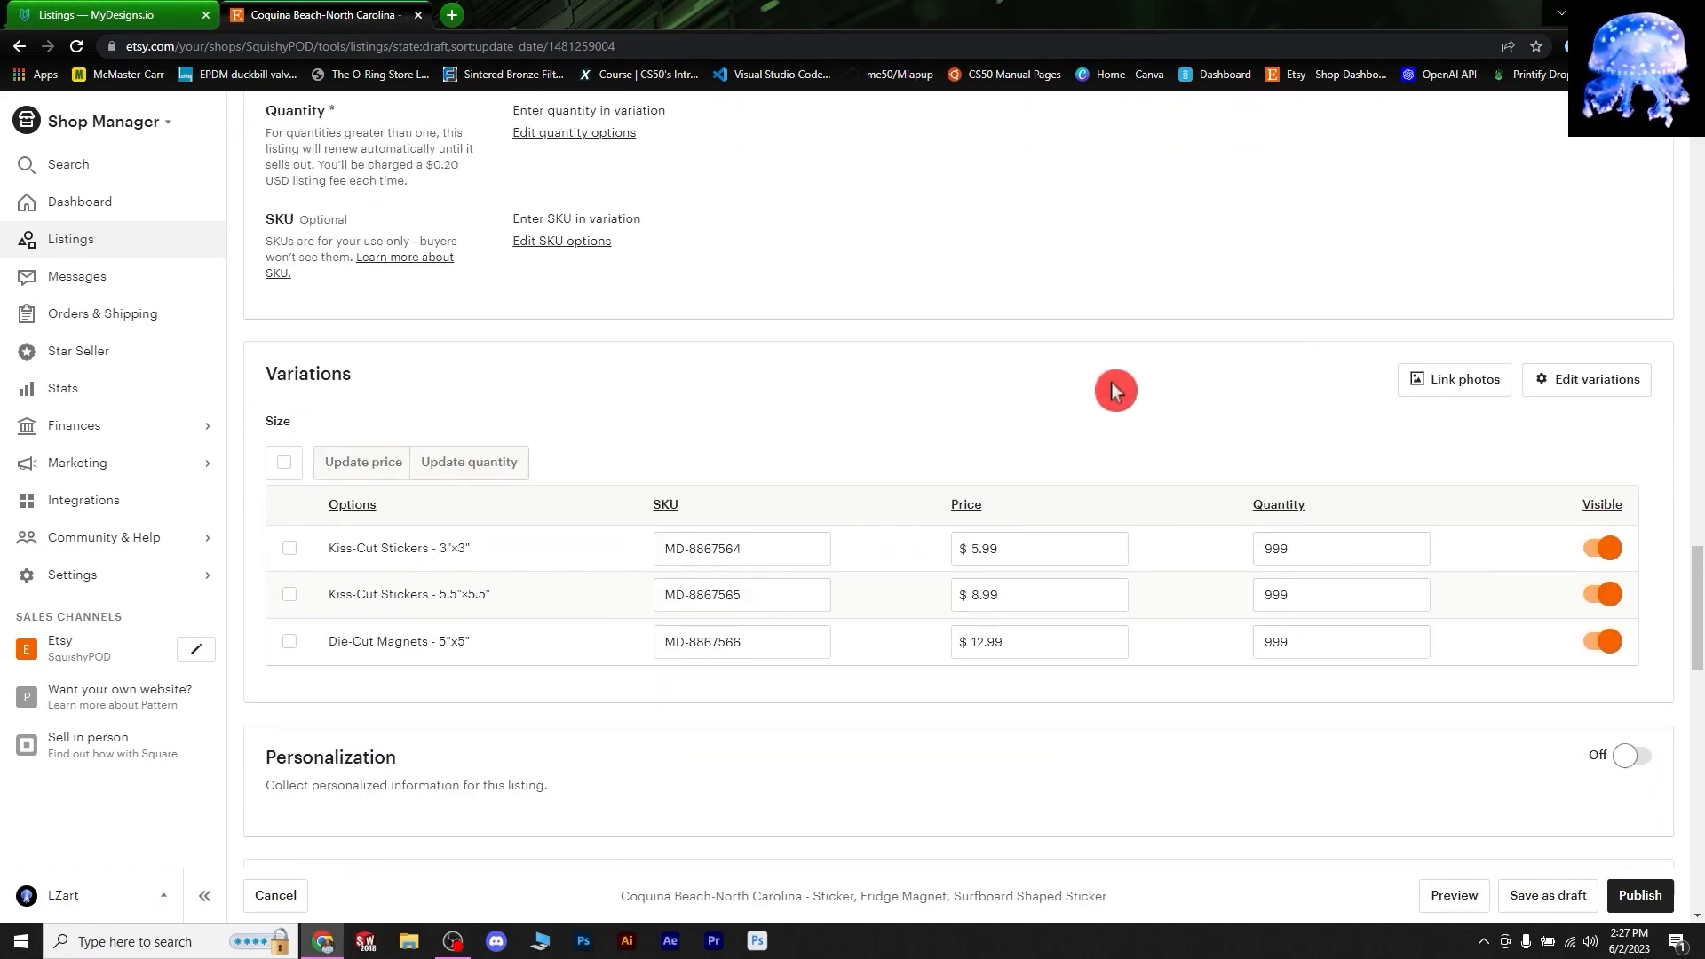
pyautogui.scroll(1, 1117, 393)
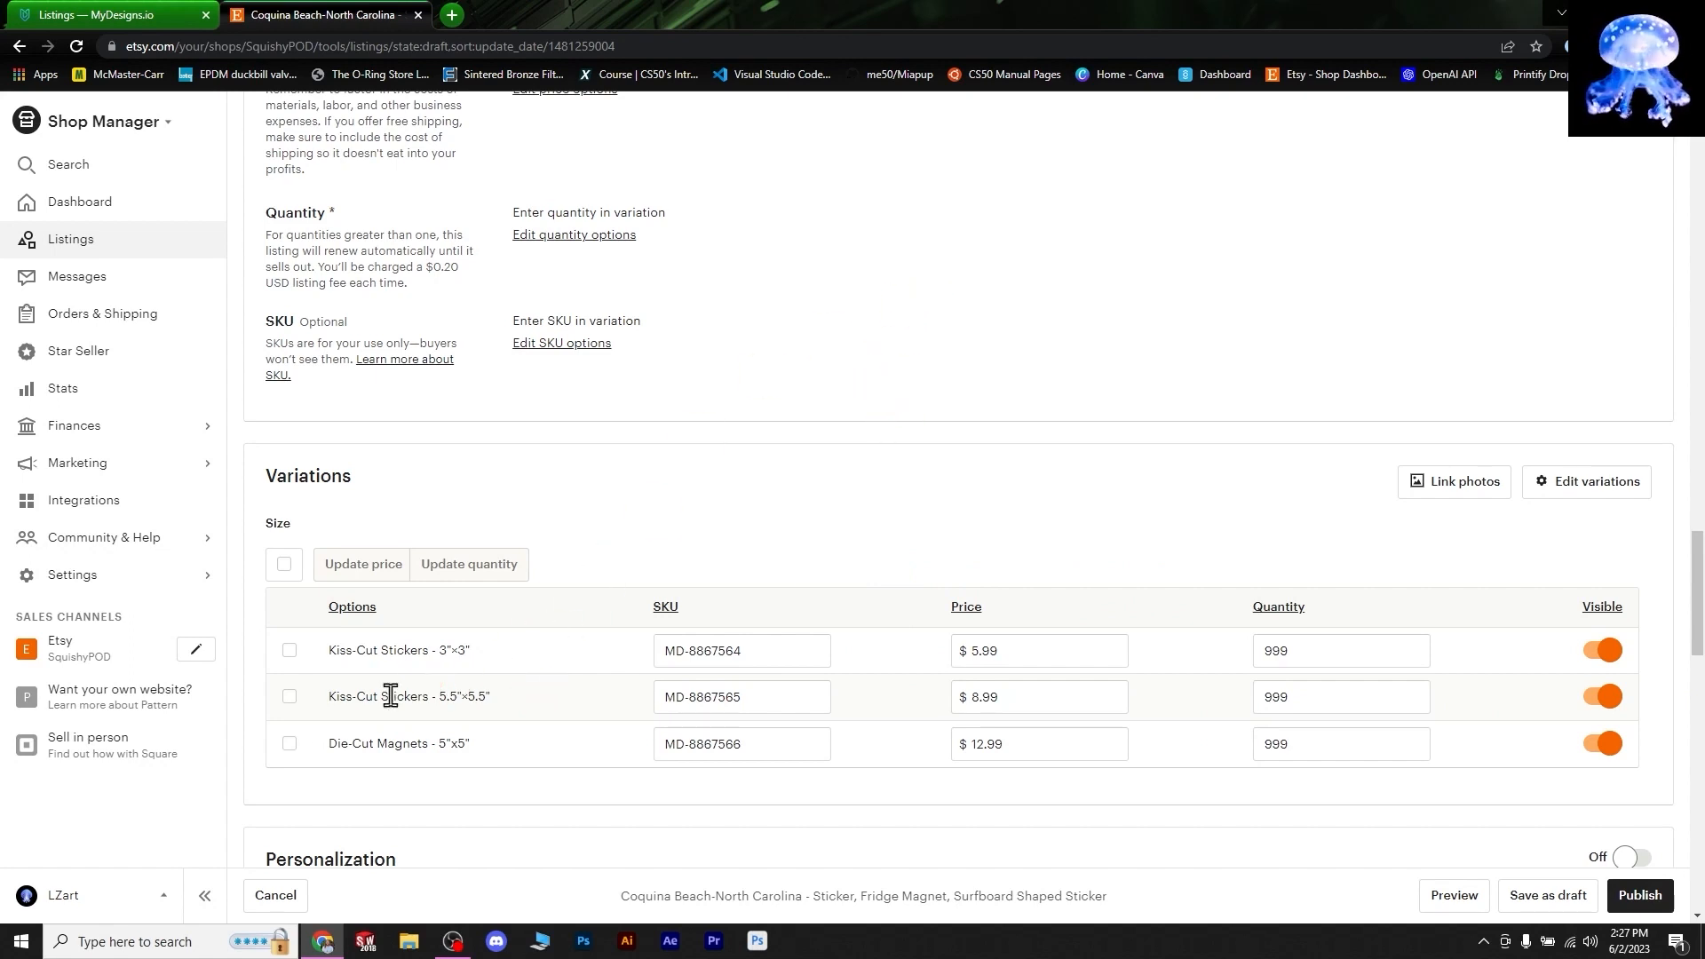
# - Link the wood-background photo to the 3"x3" Kiss-Cut Stickers variation
pyautogui.click(1456, 482)
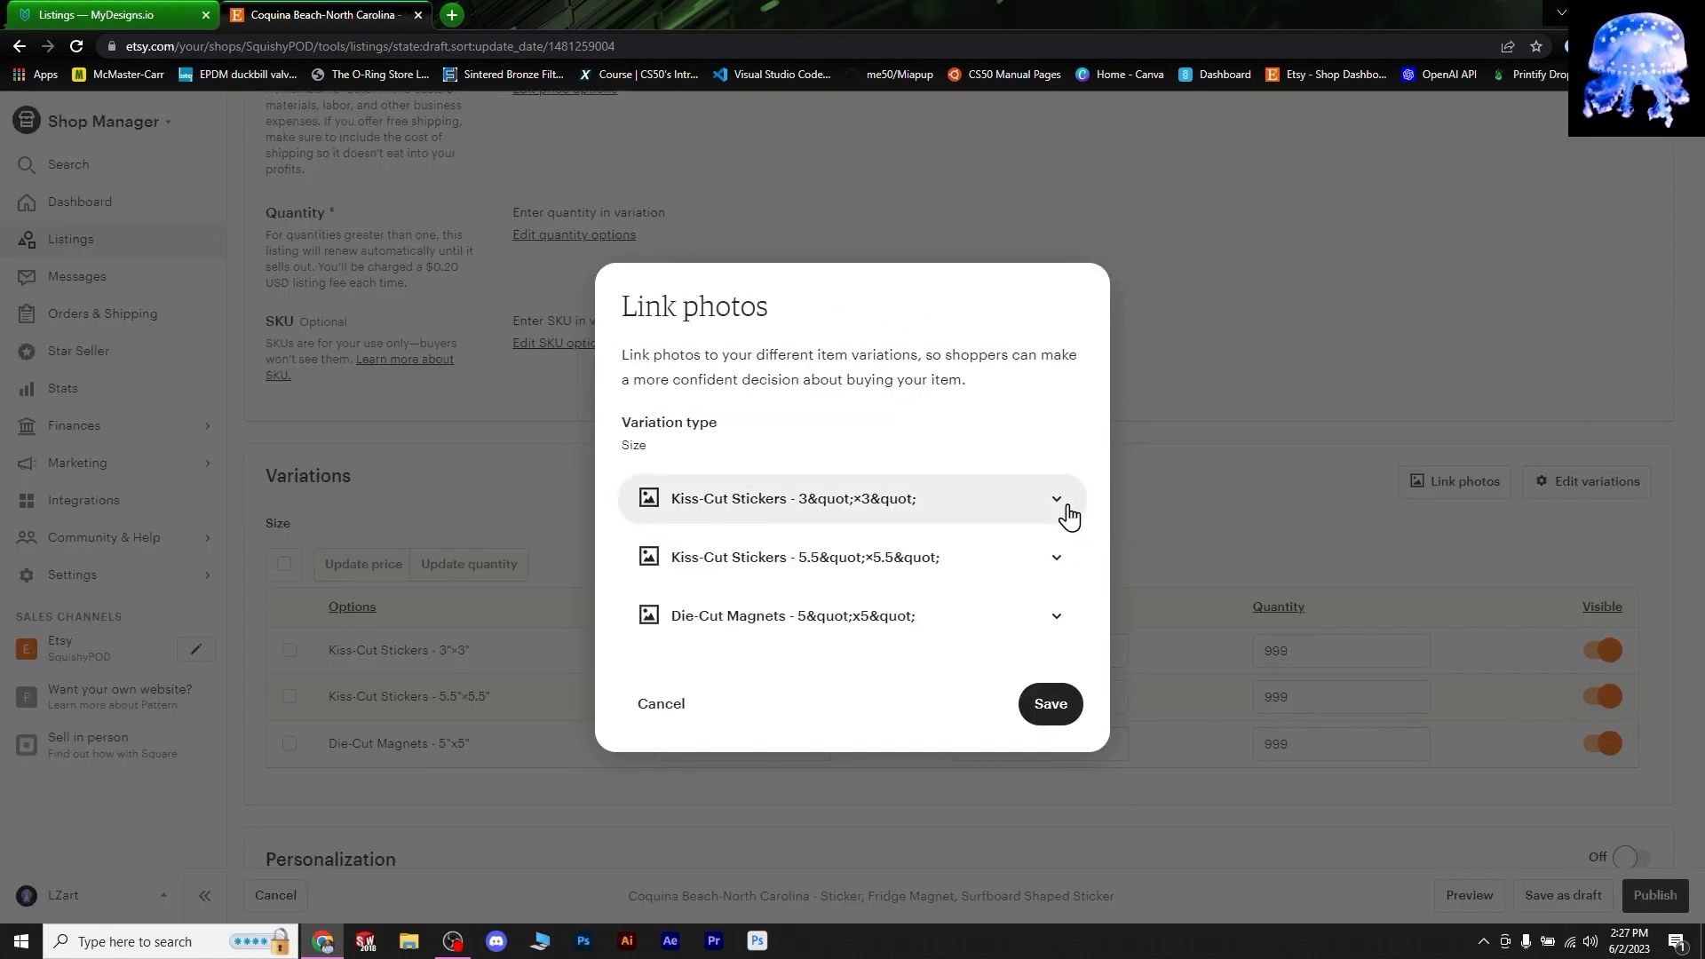
pyautogui.click(1064, 508)
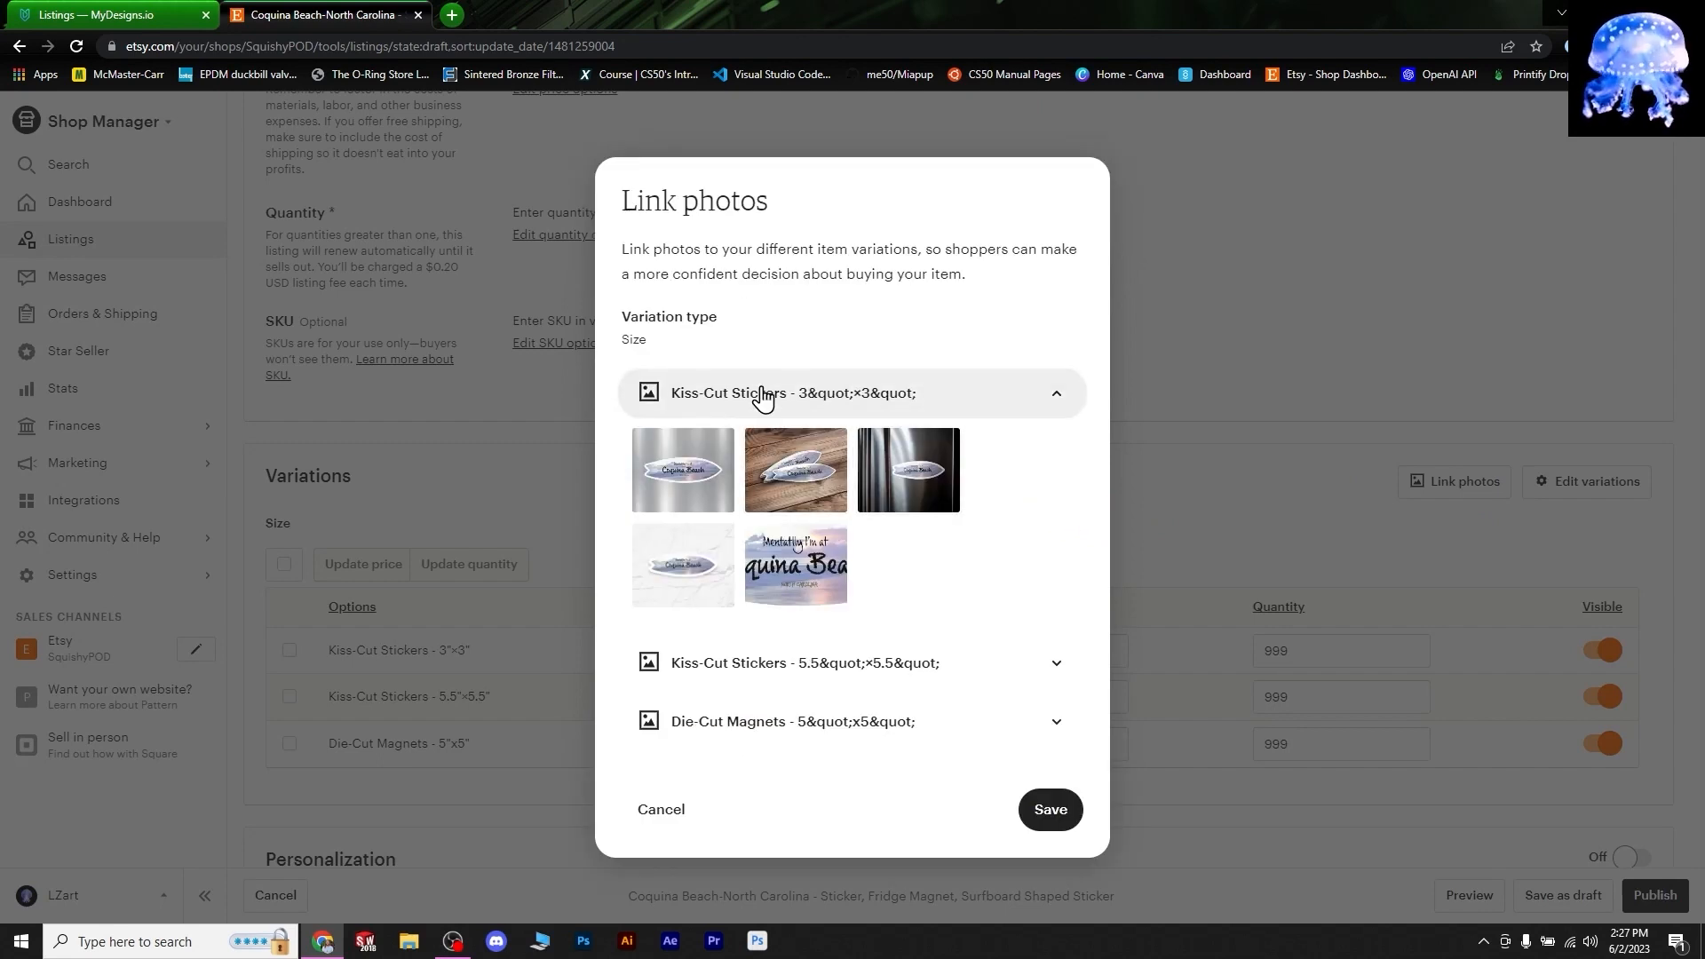
pyautogui.click(791, 466)
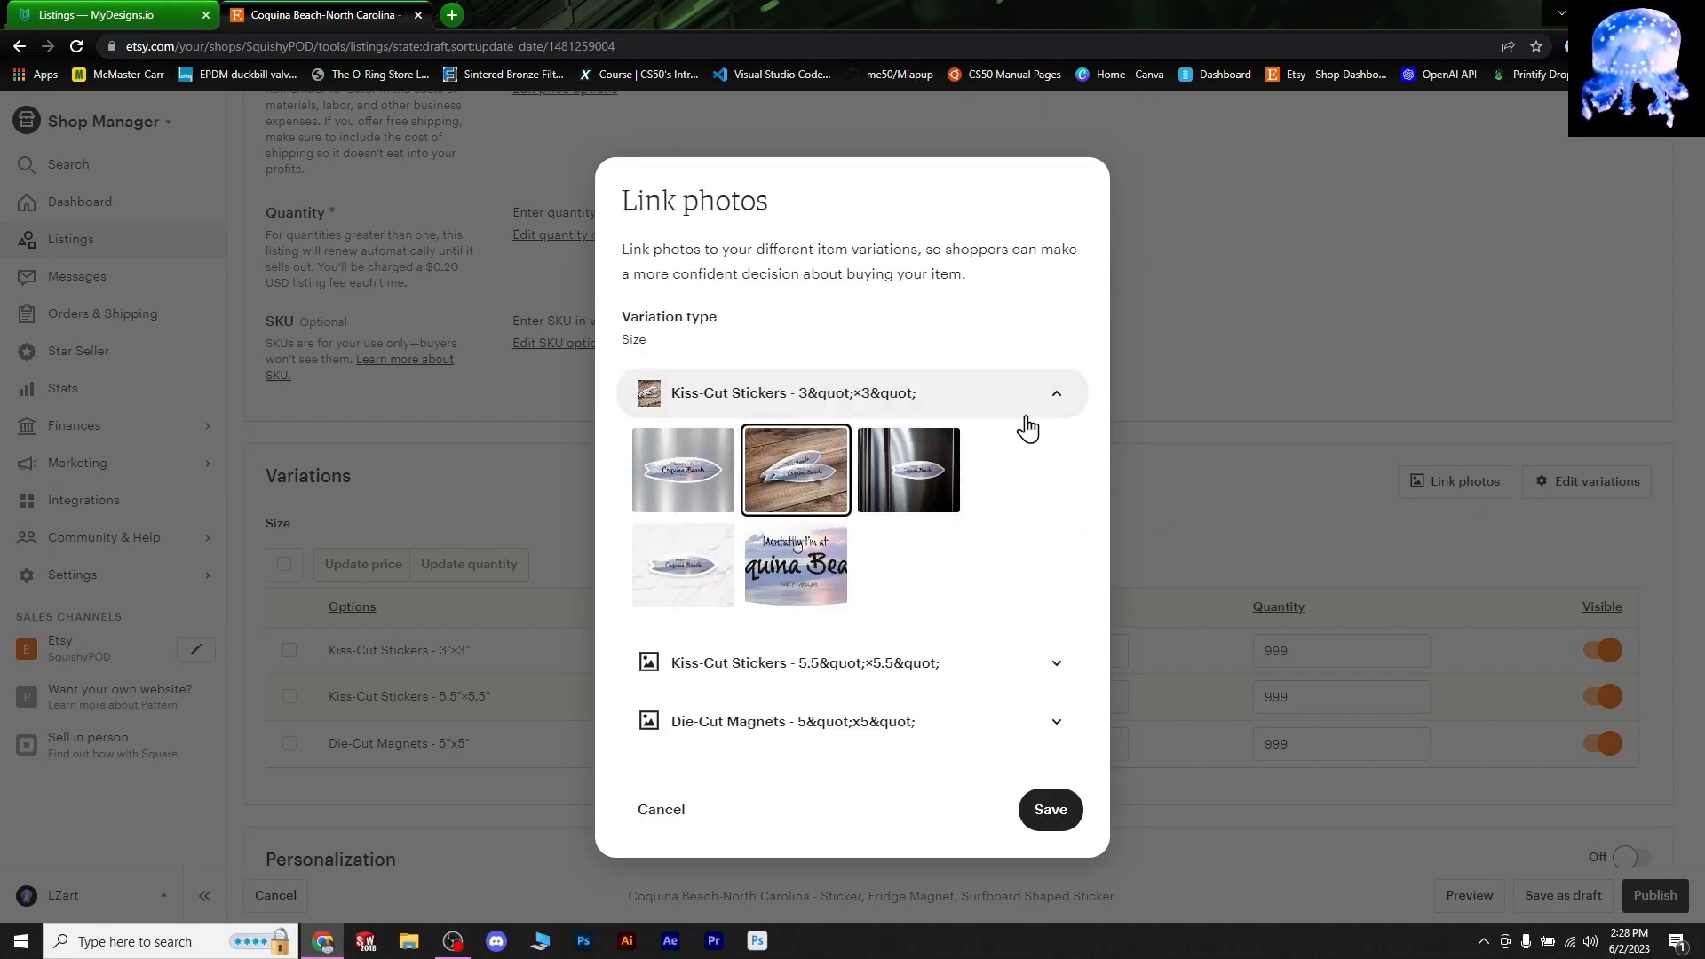
pyautogui.click(1054, 405)
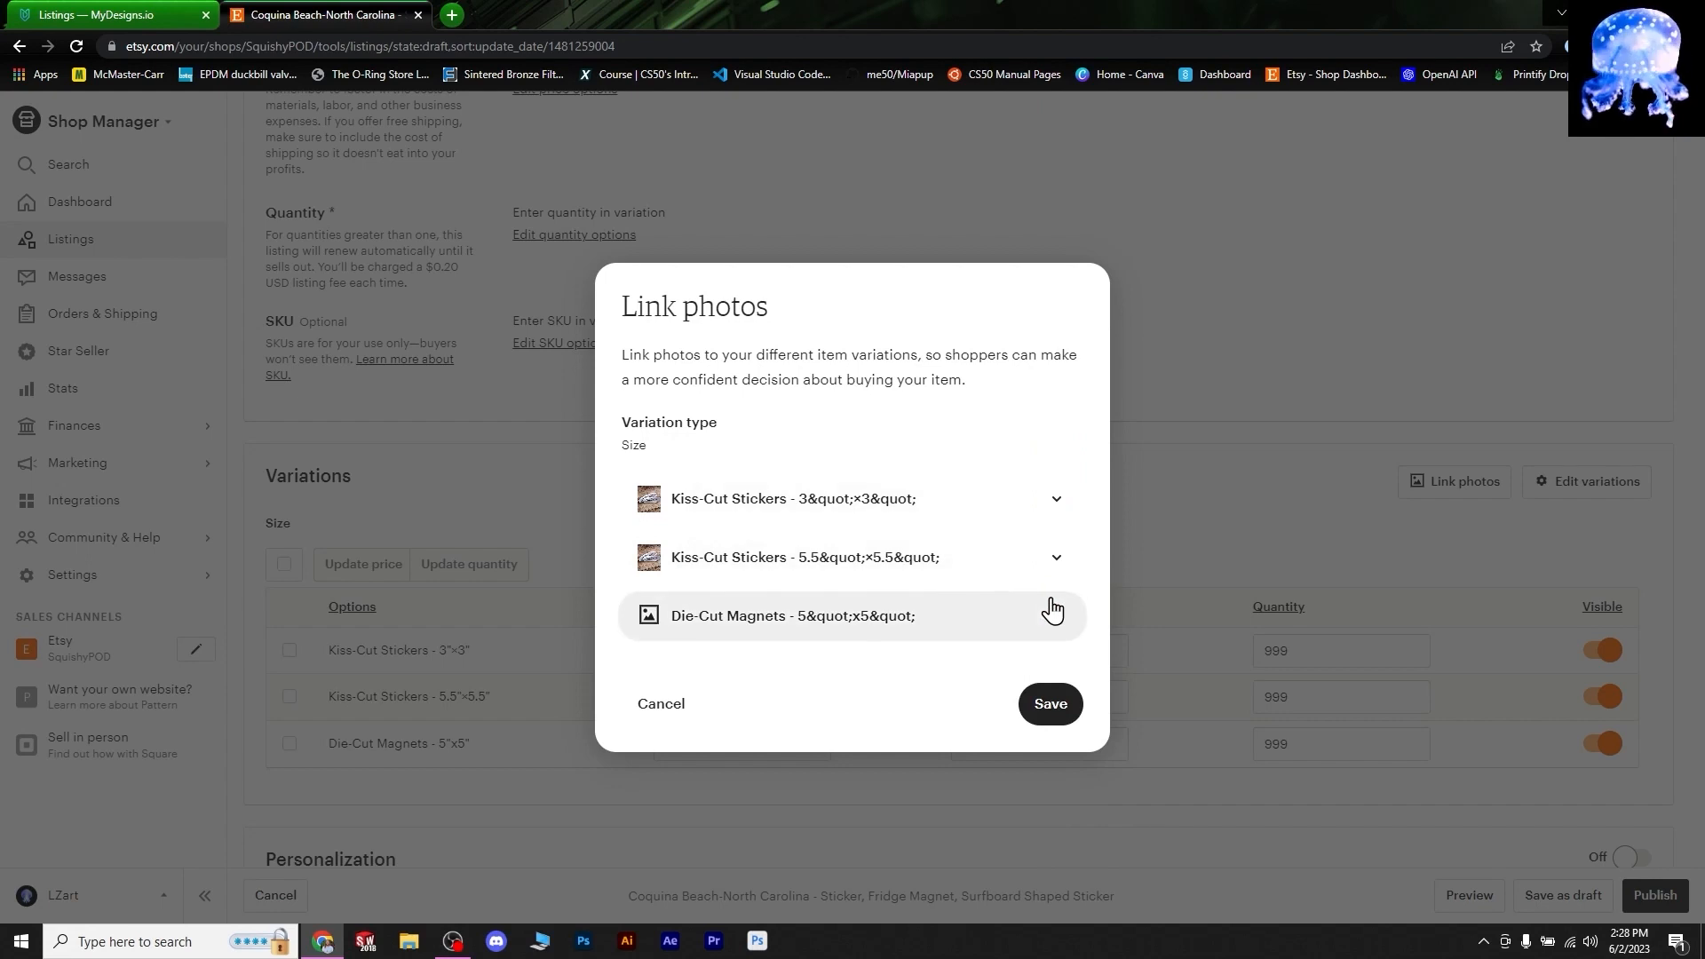
# - Link the fridge photo to the 5"x5" Die-Cut Magnets variation
pyautogui.click(1054, 631)
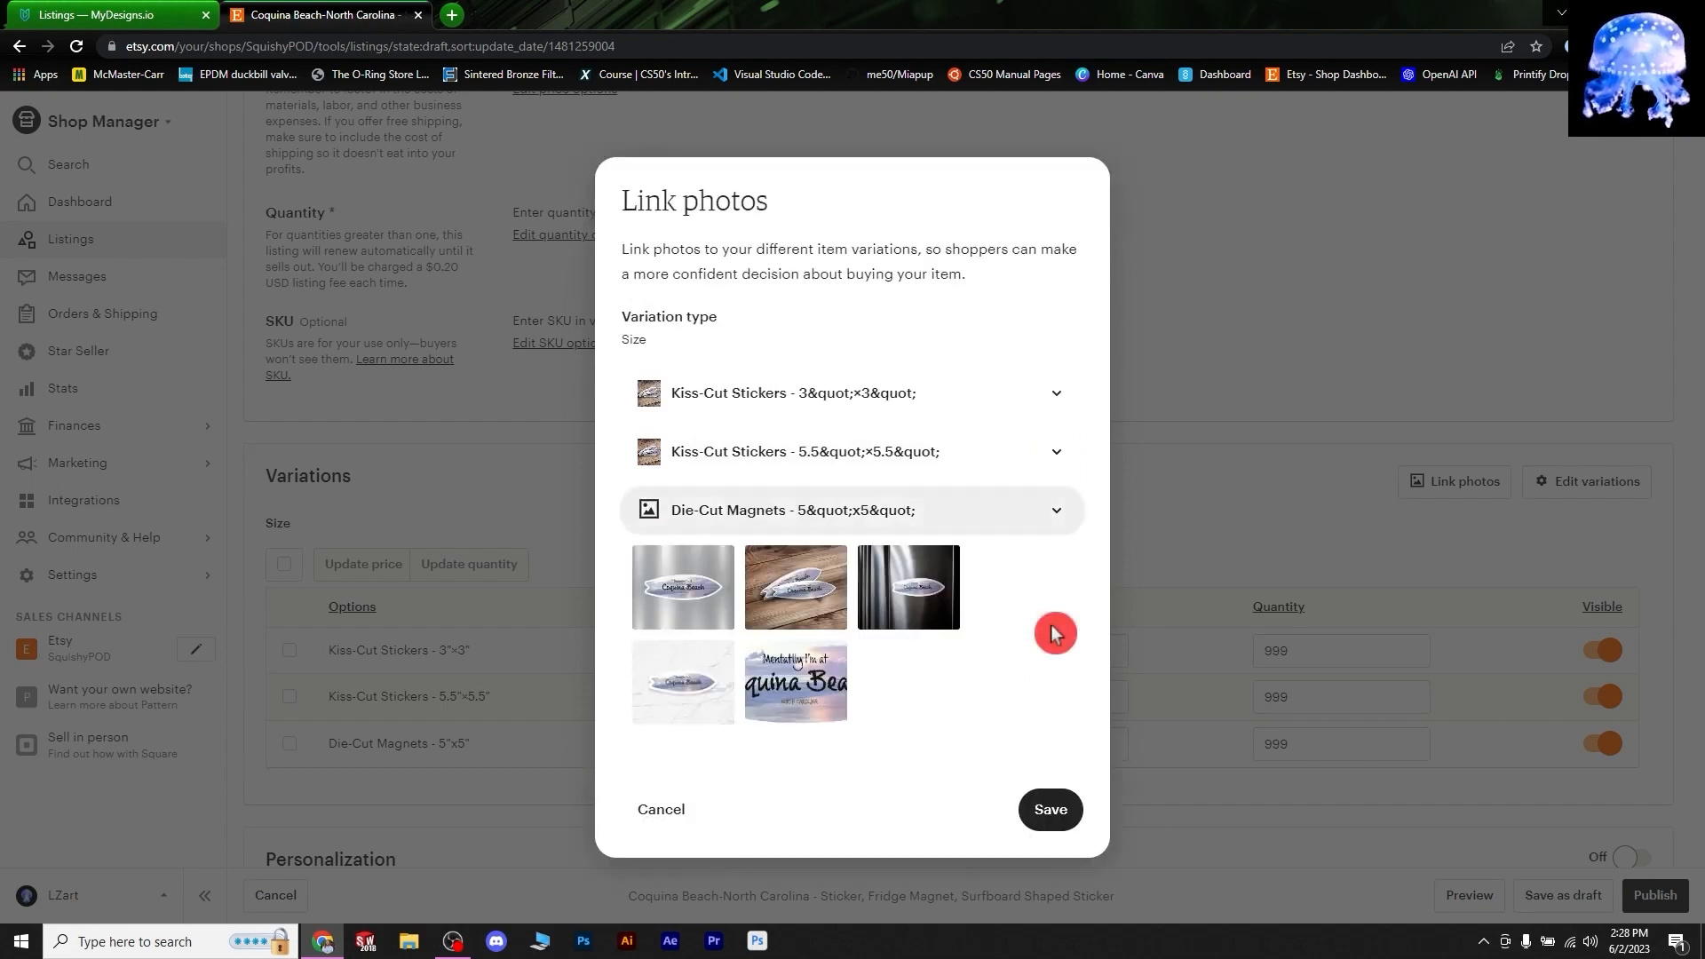
pyautogui.click(930, 589)
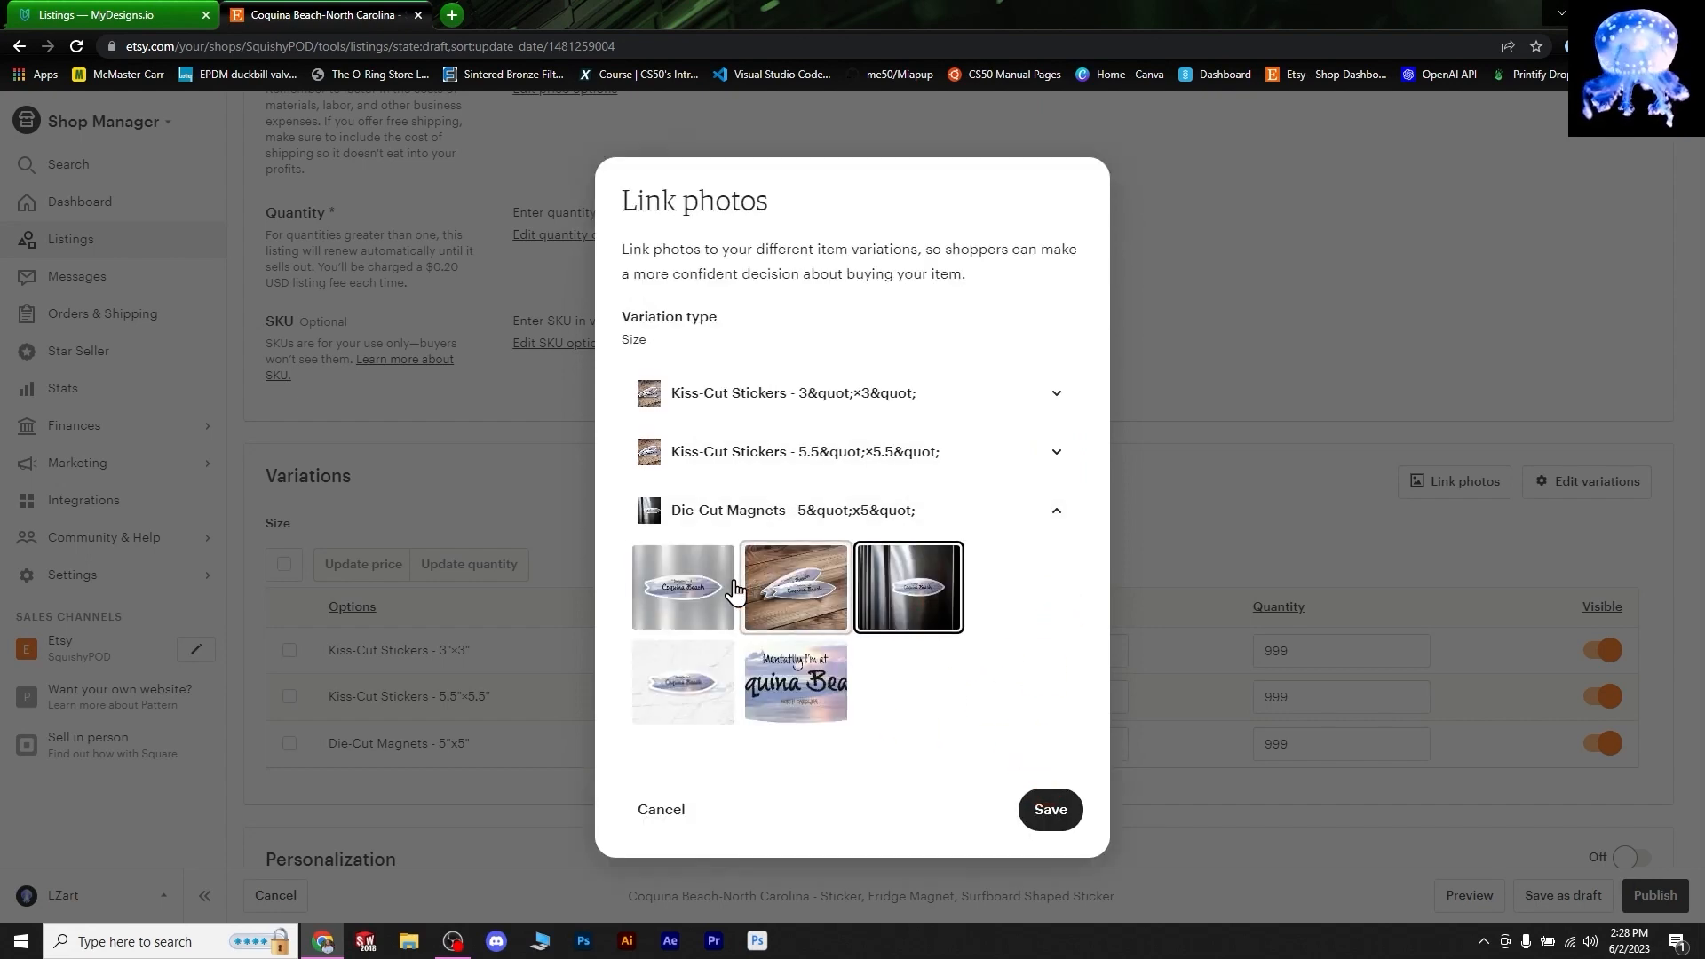
pyautogui.click(906, 609)
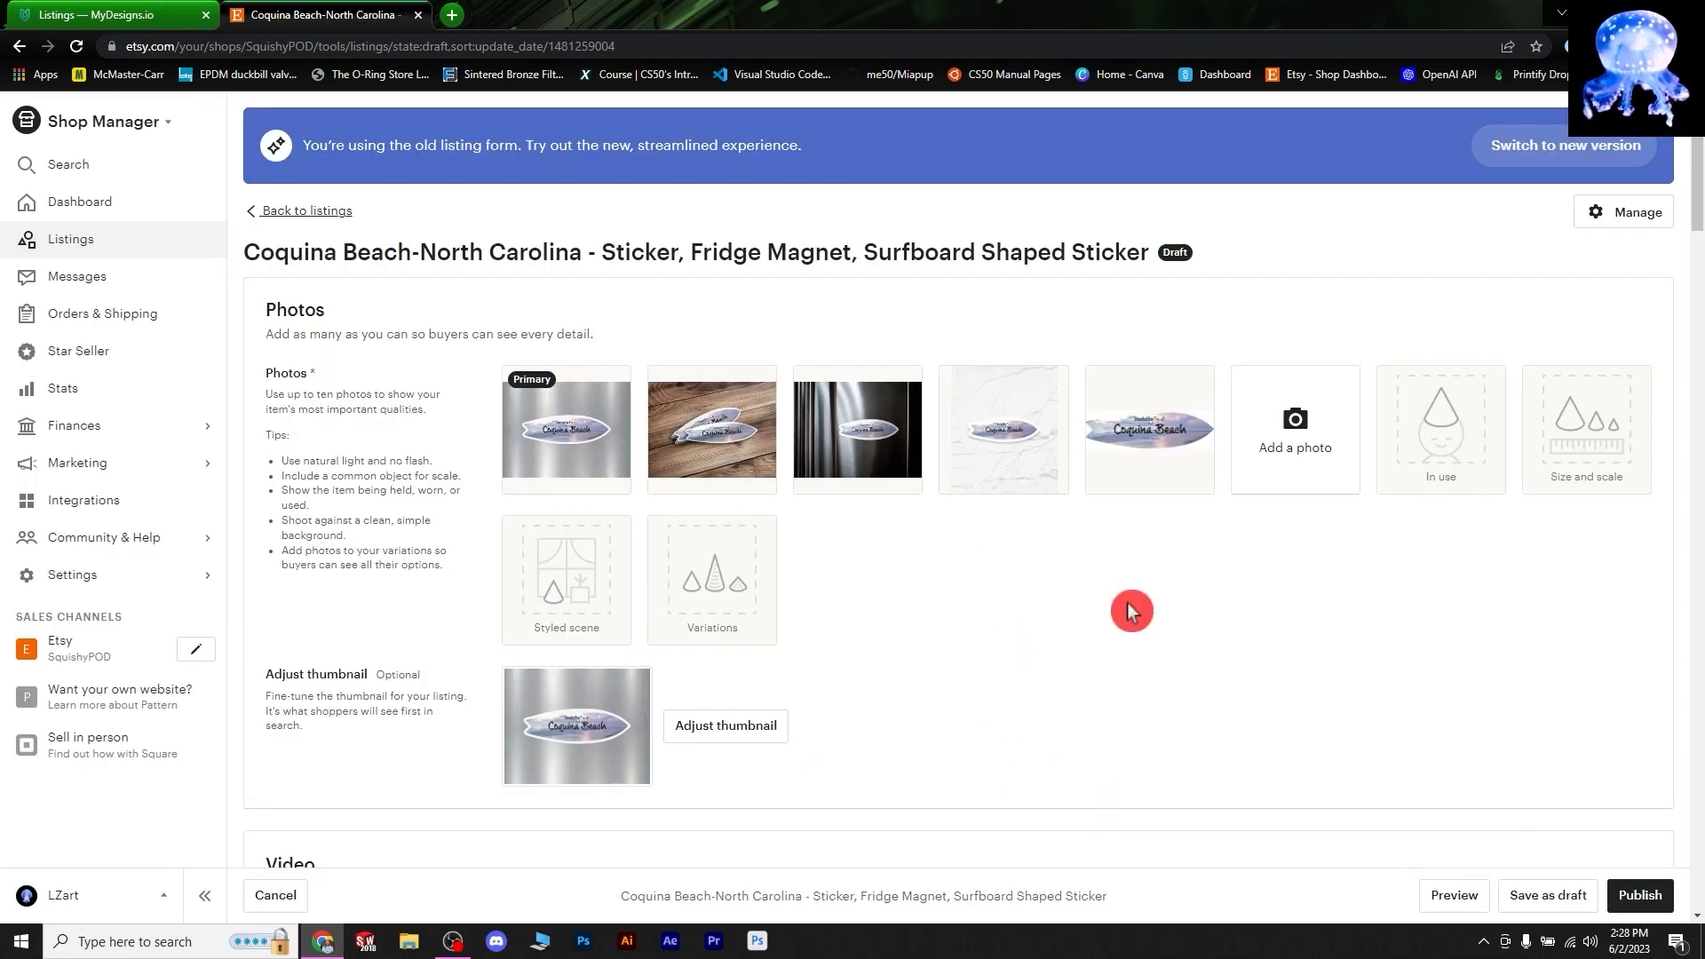
pyautogui.scroll(-1, 831, 481)
pyautogui.scroll(1, 875, 485)
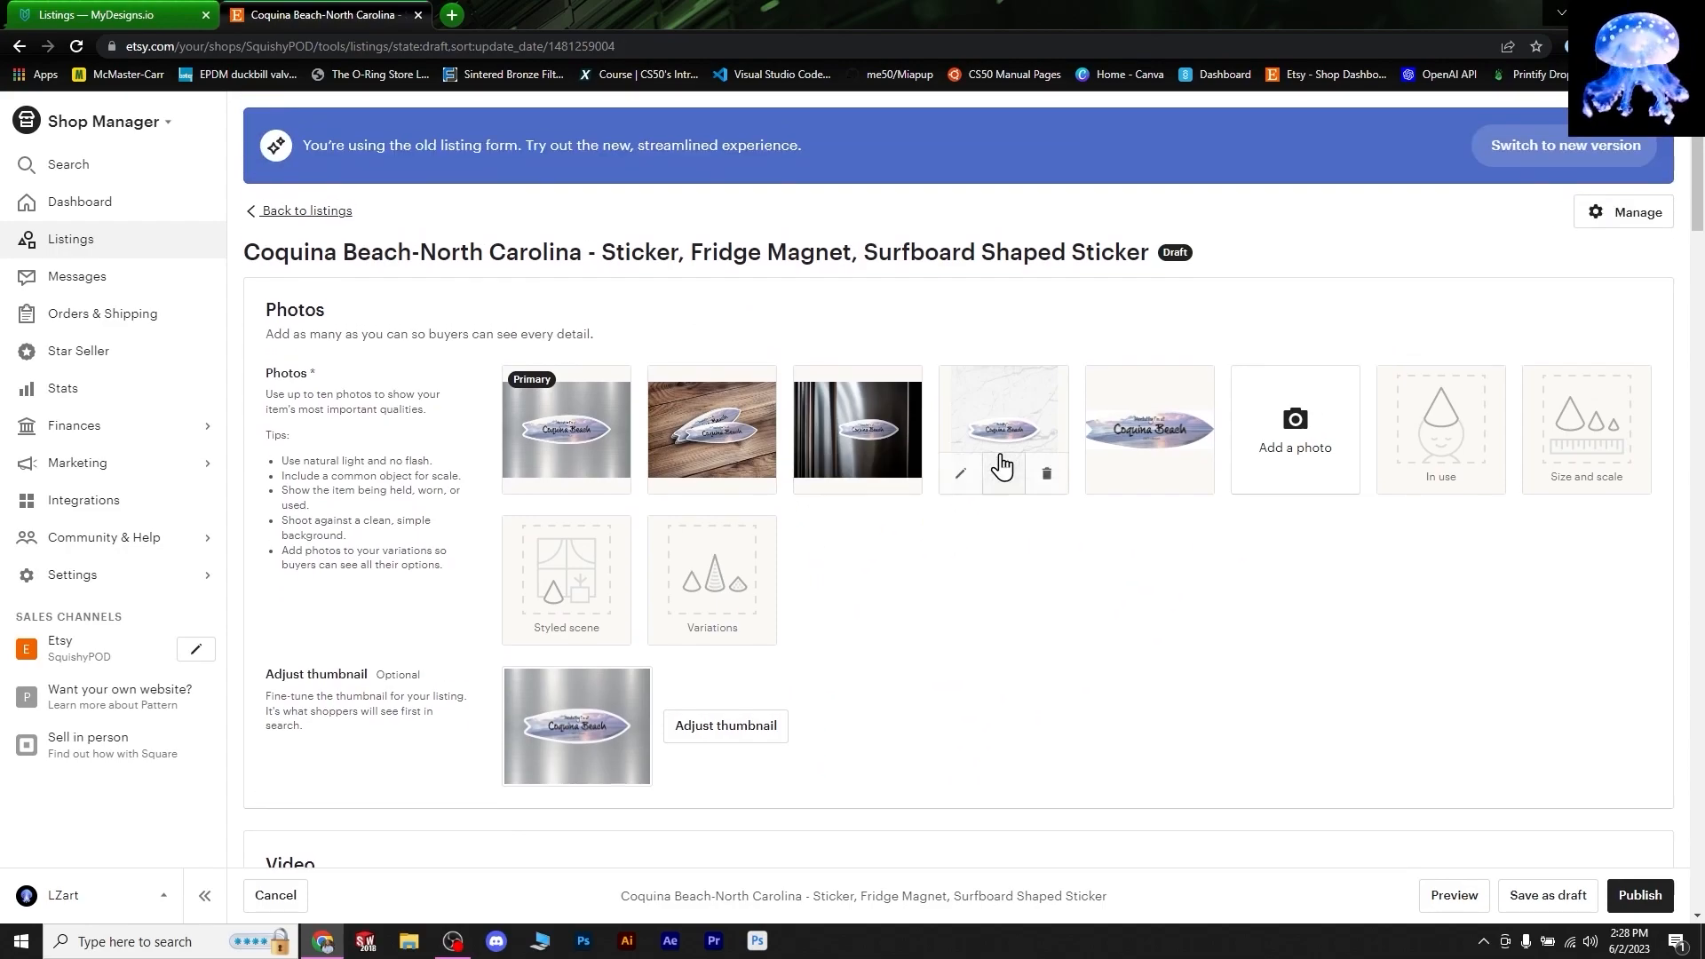
pyautogui.scroll(-20, 1078, 479)
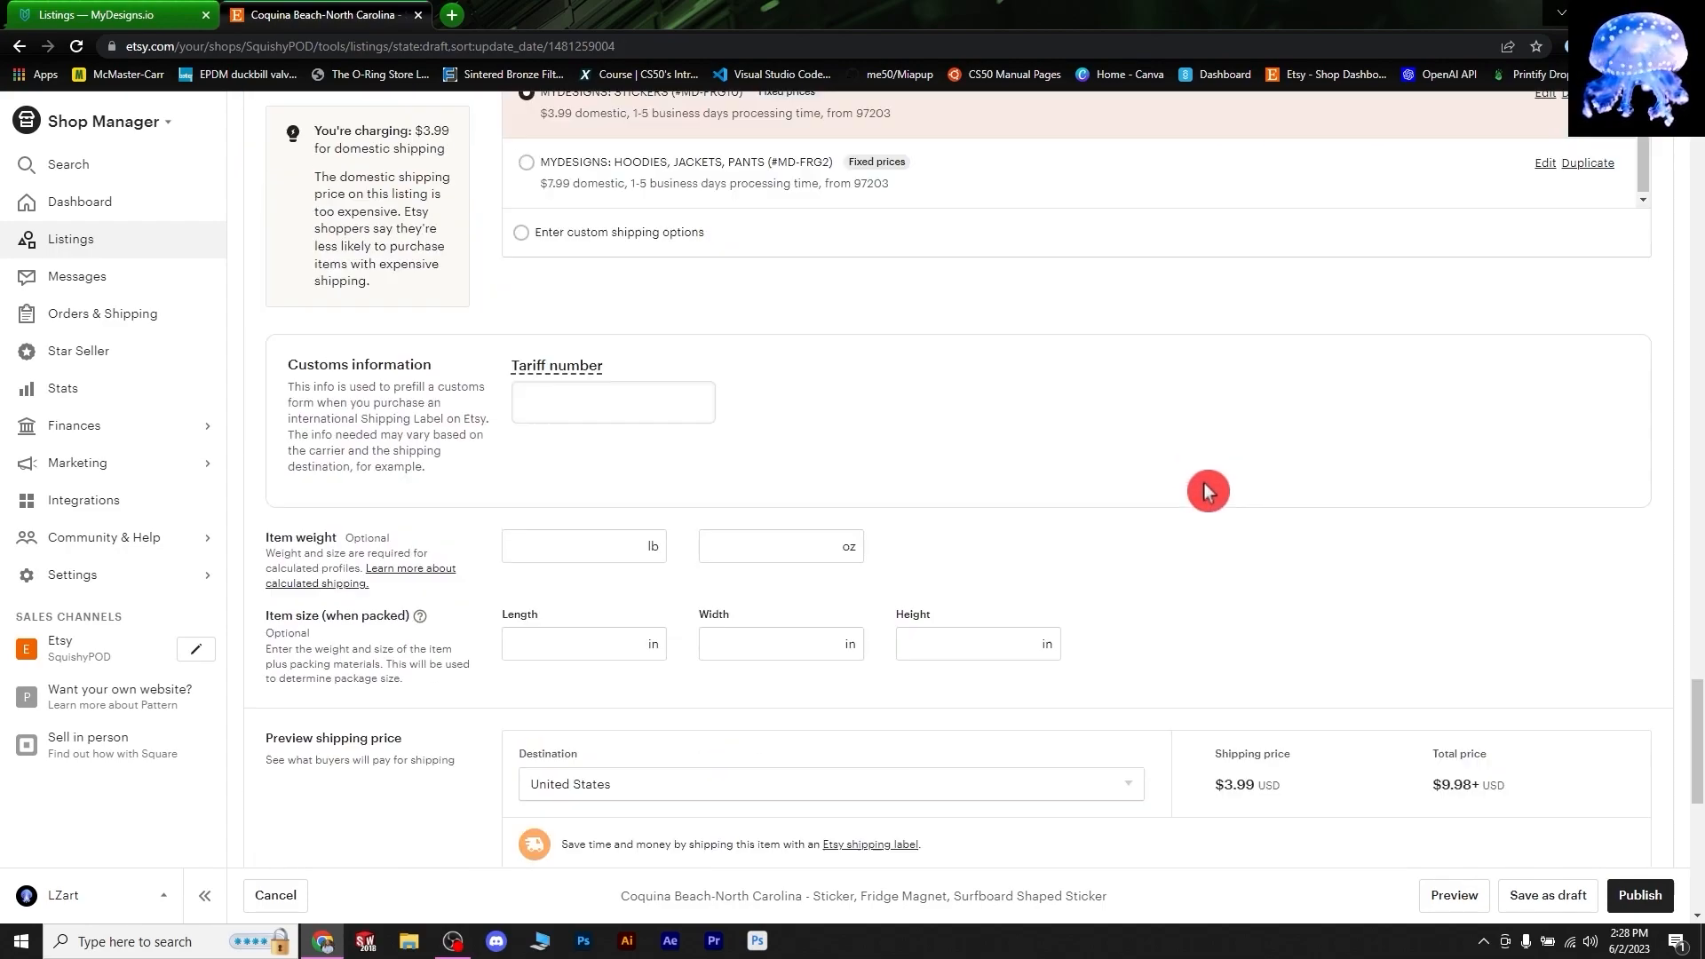
pyautogui.scroll(12, 1208, 491)
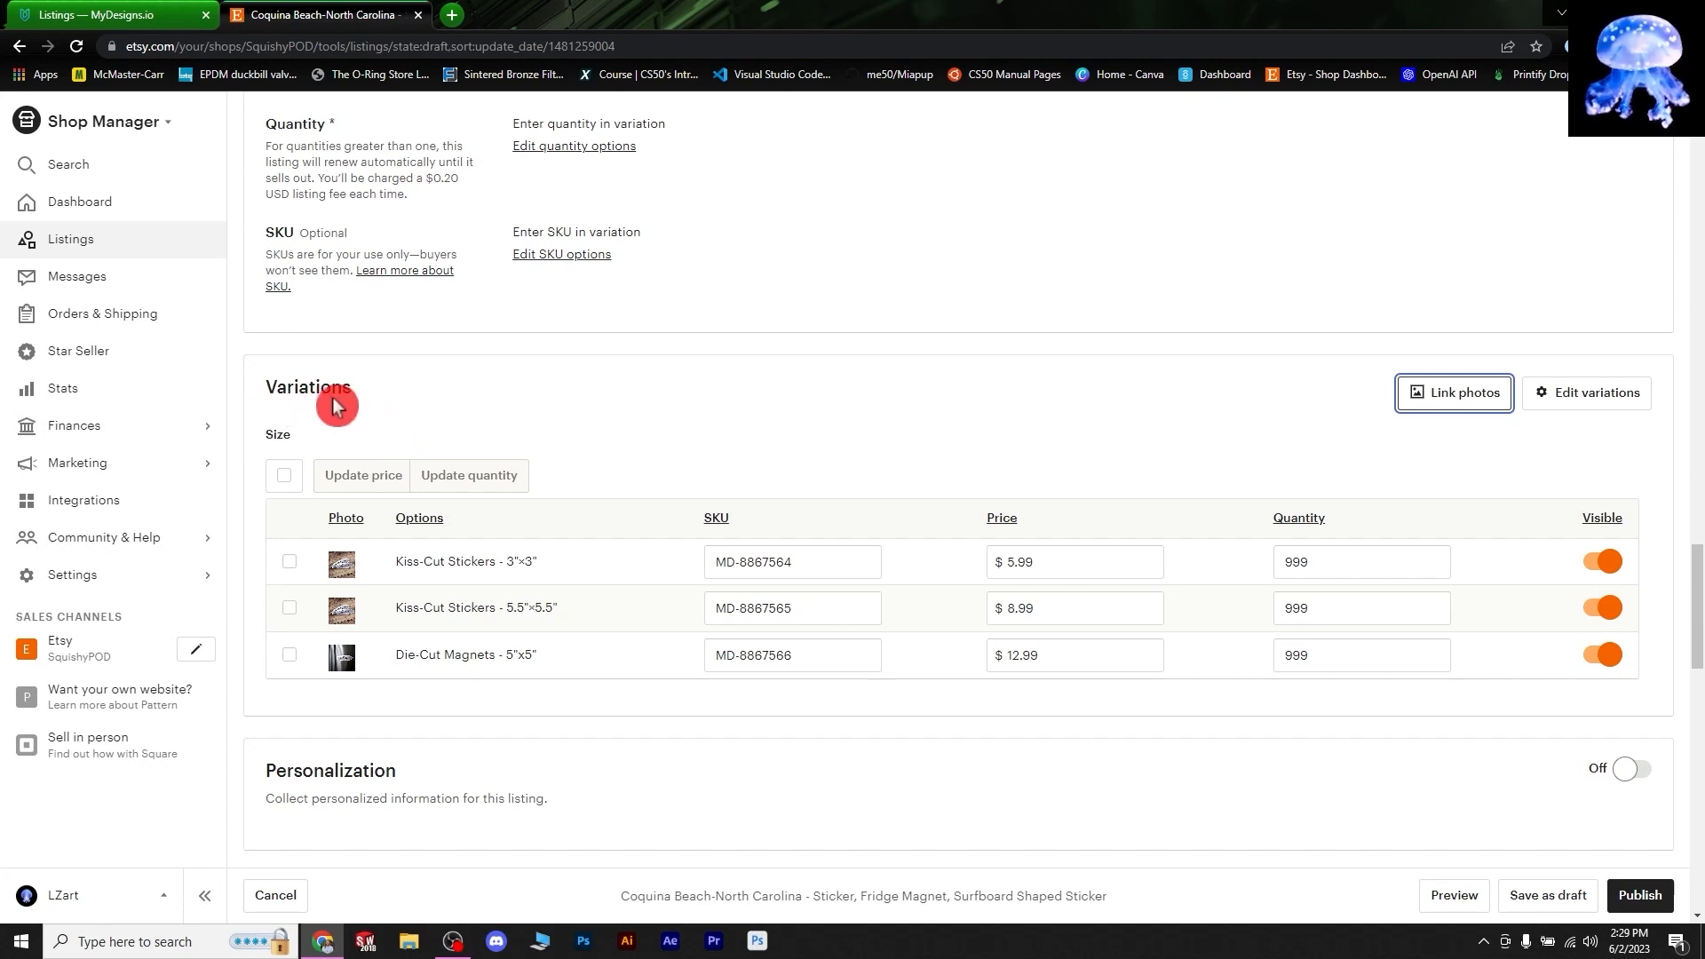
pyautogui.click(1461, 413)
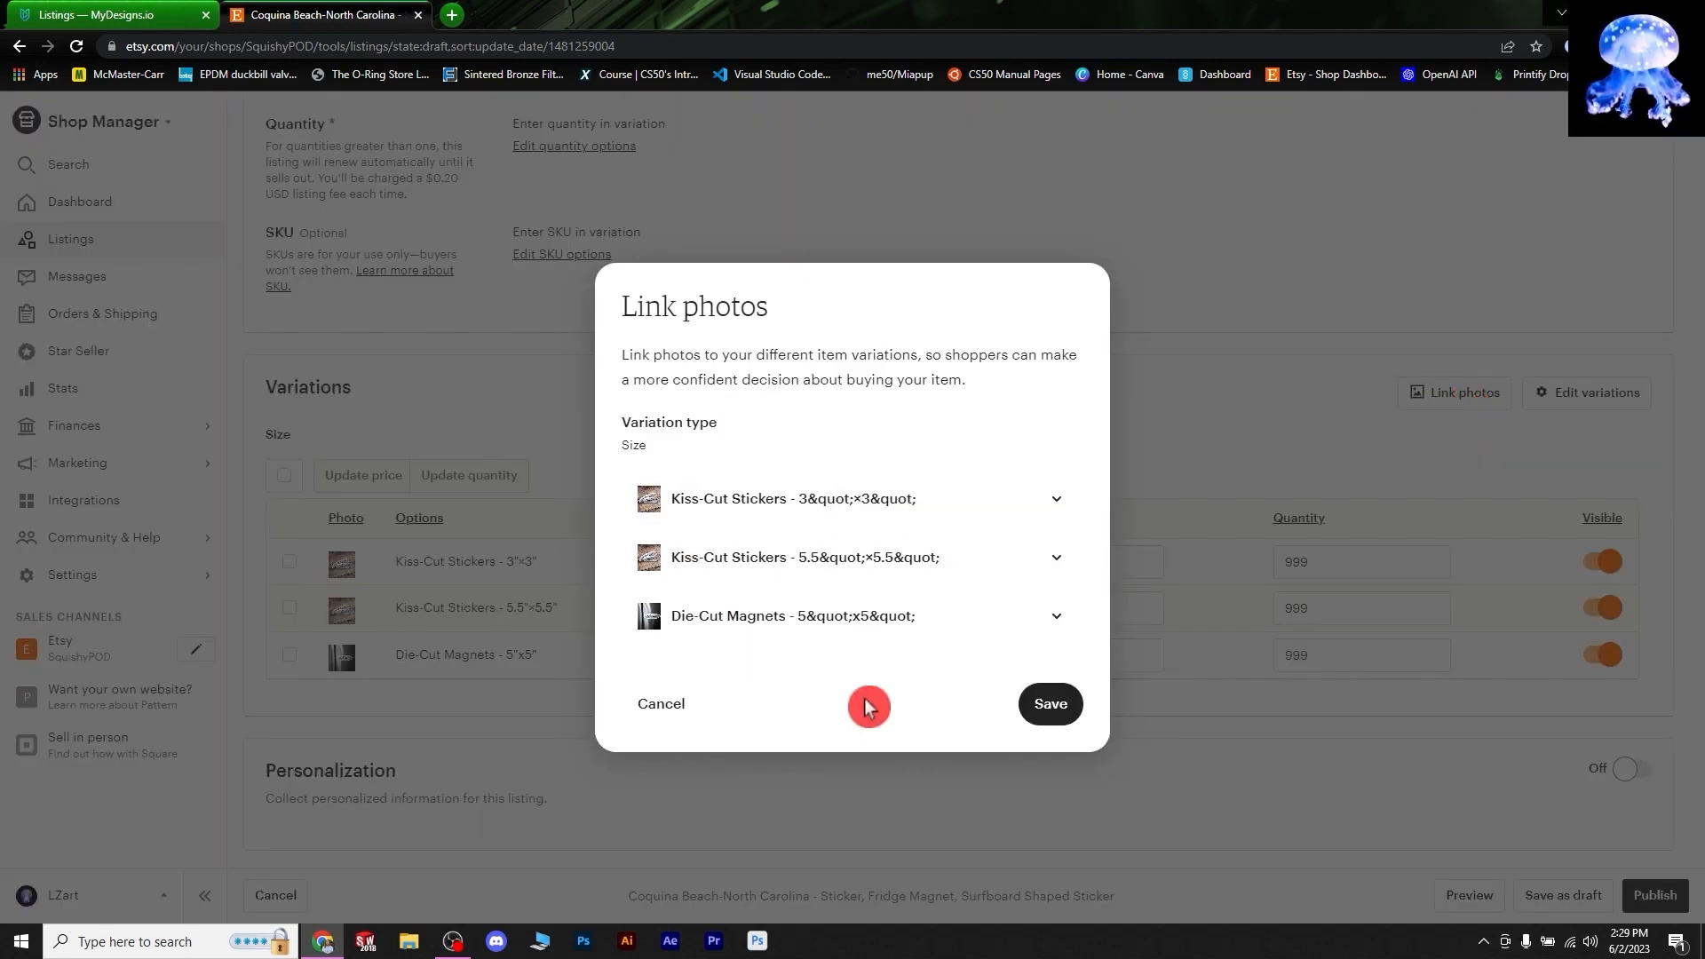
pyautogui.click(1059, 503)
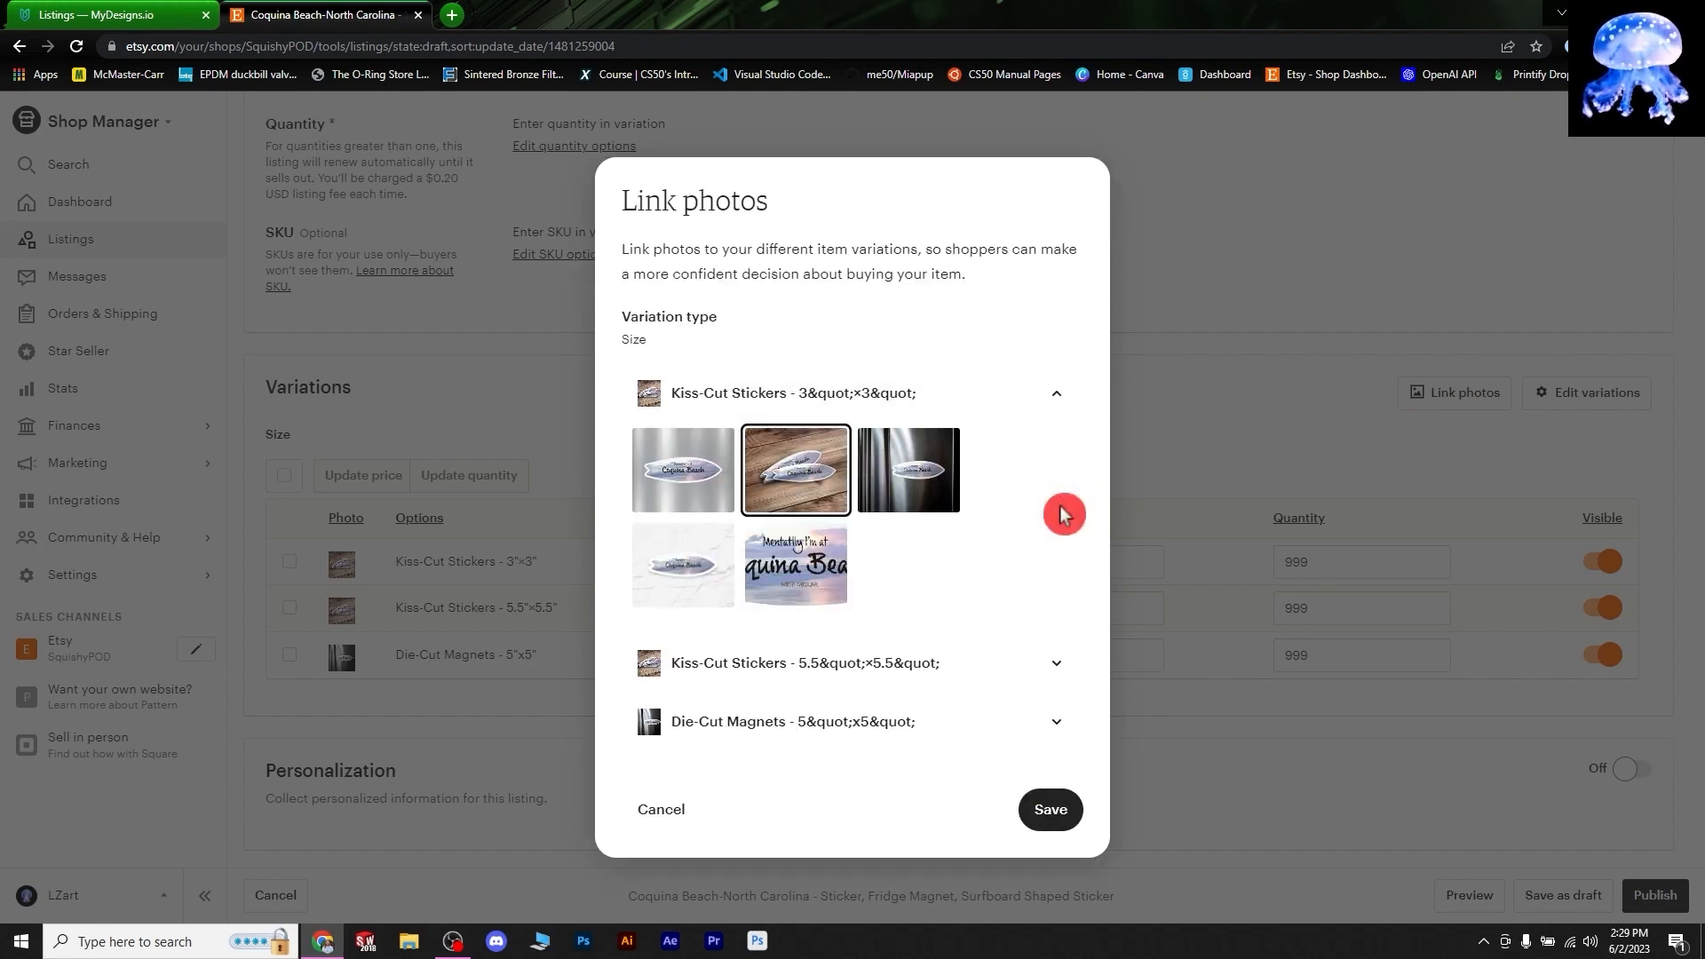
pyautogui.click(803, 466)
pyautogui.click(1055, 402)
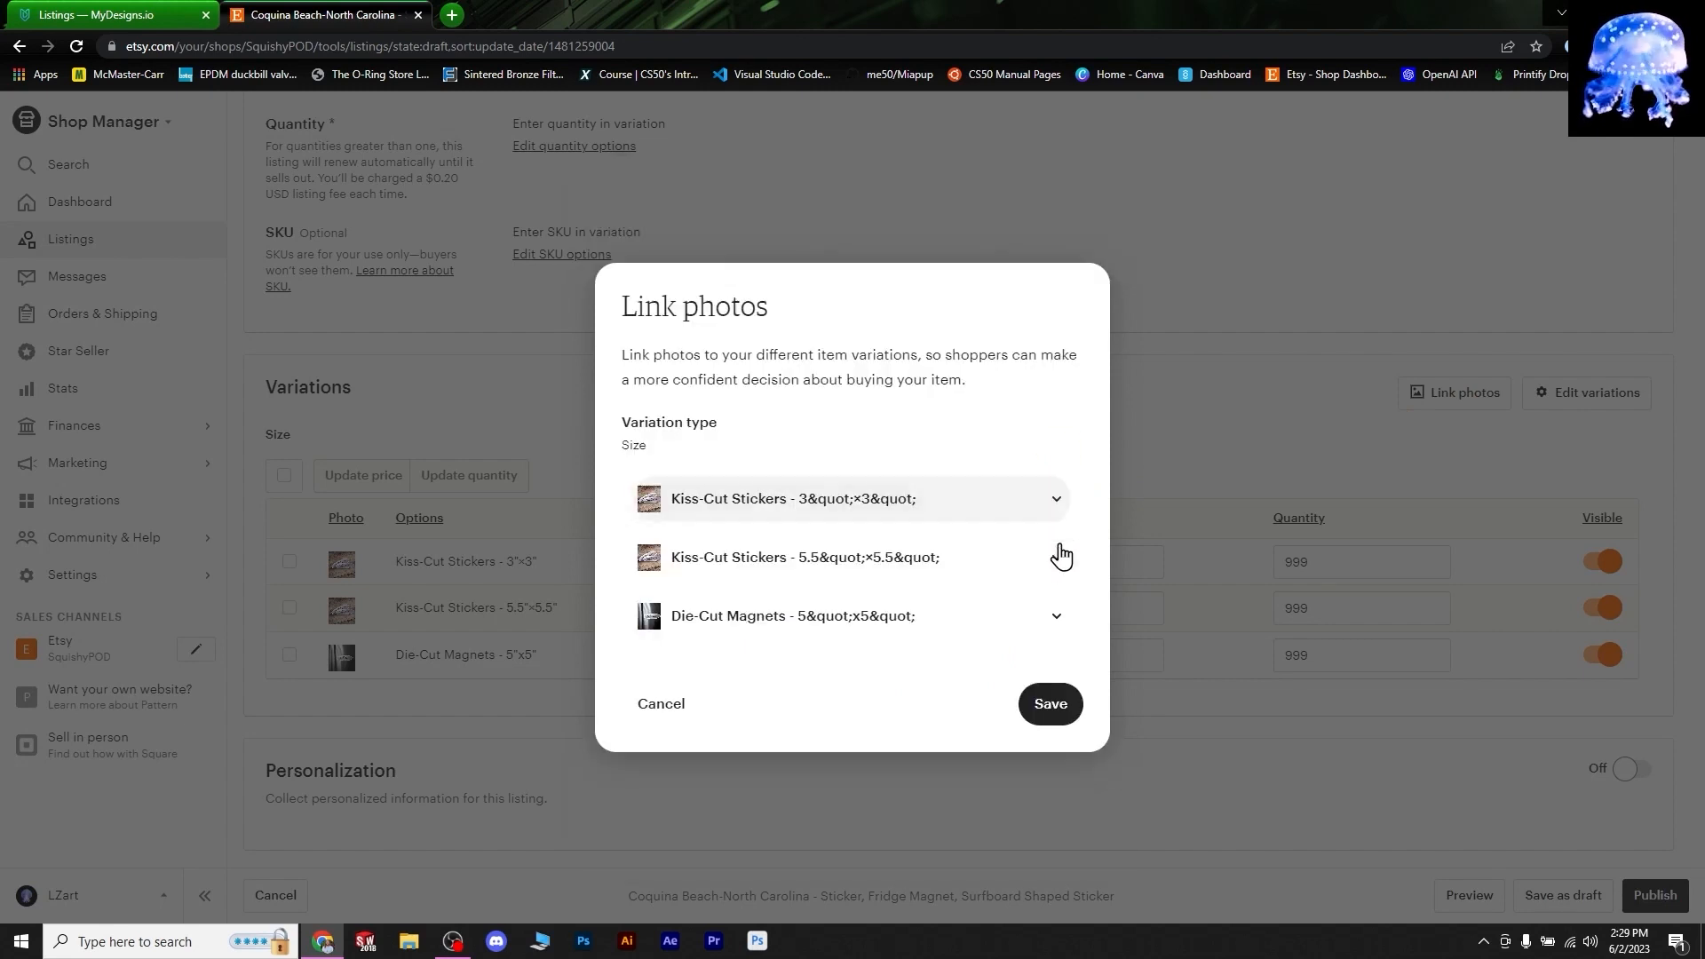
pyautogui.click(1058, 555)
pyautogui.click(782, 549)
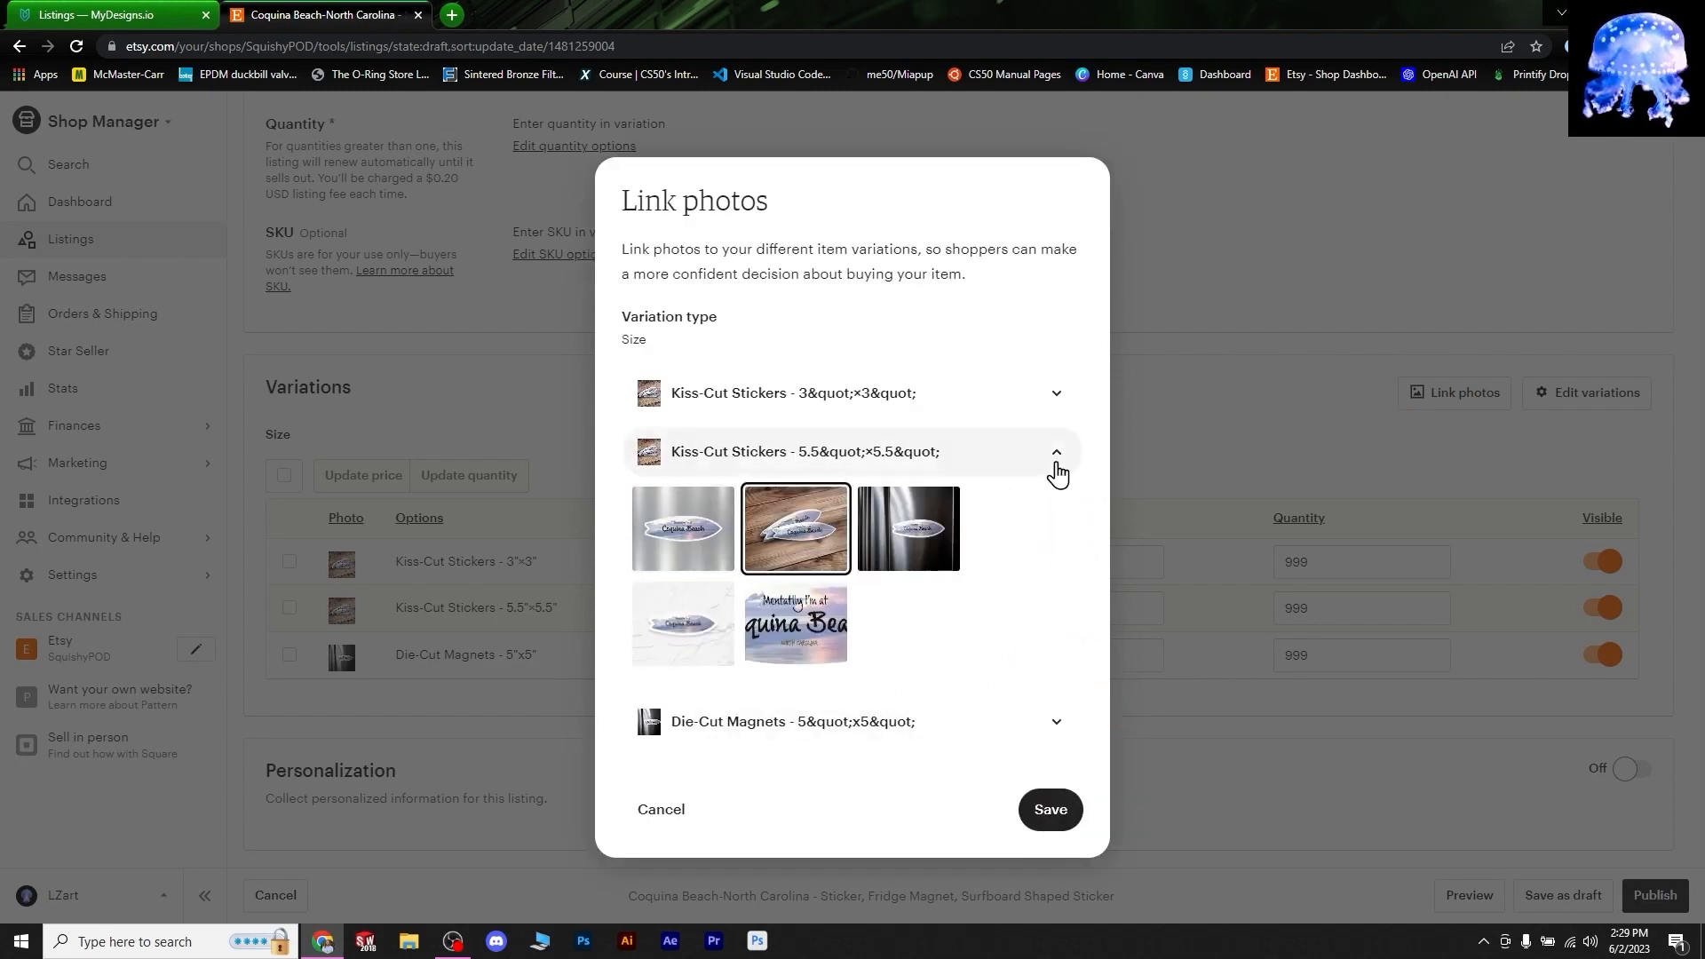
pyautogui.click(1451, 529)
pyautogui.scroll(-2, 993, 662)
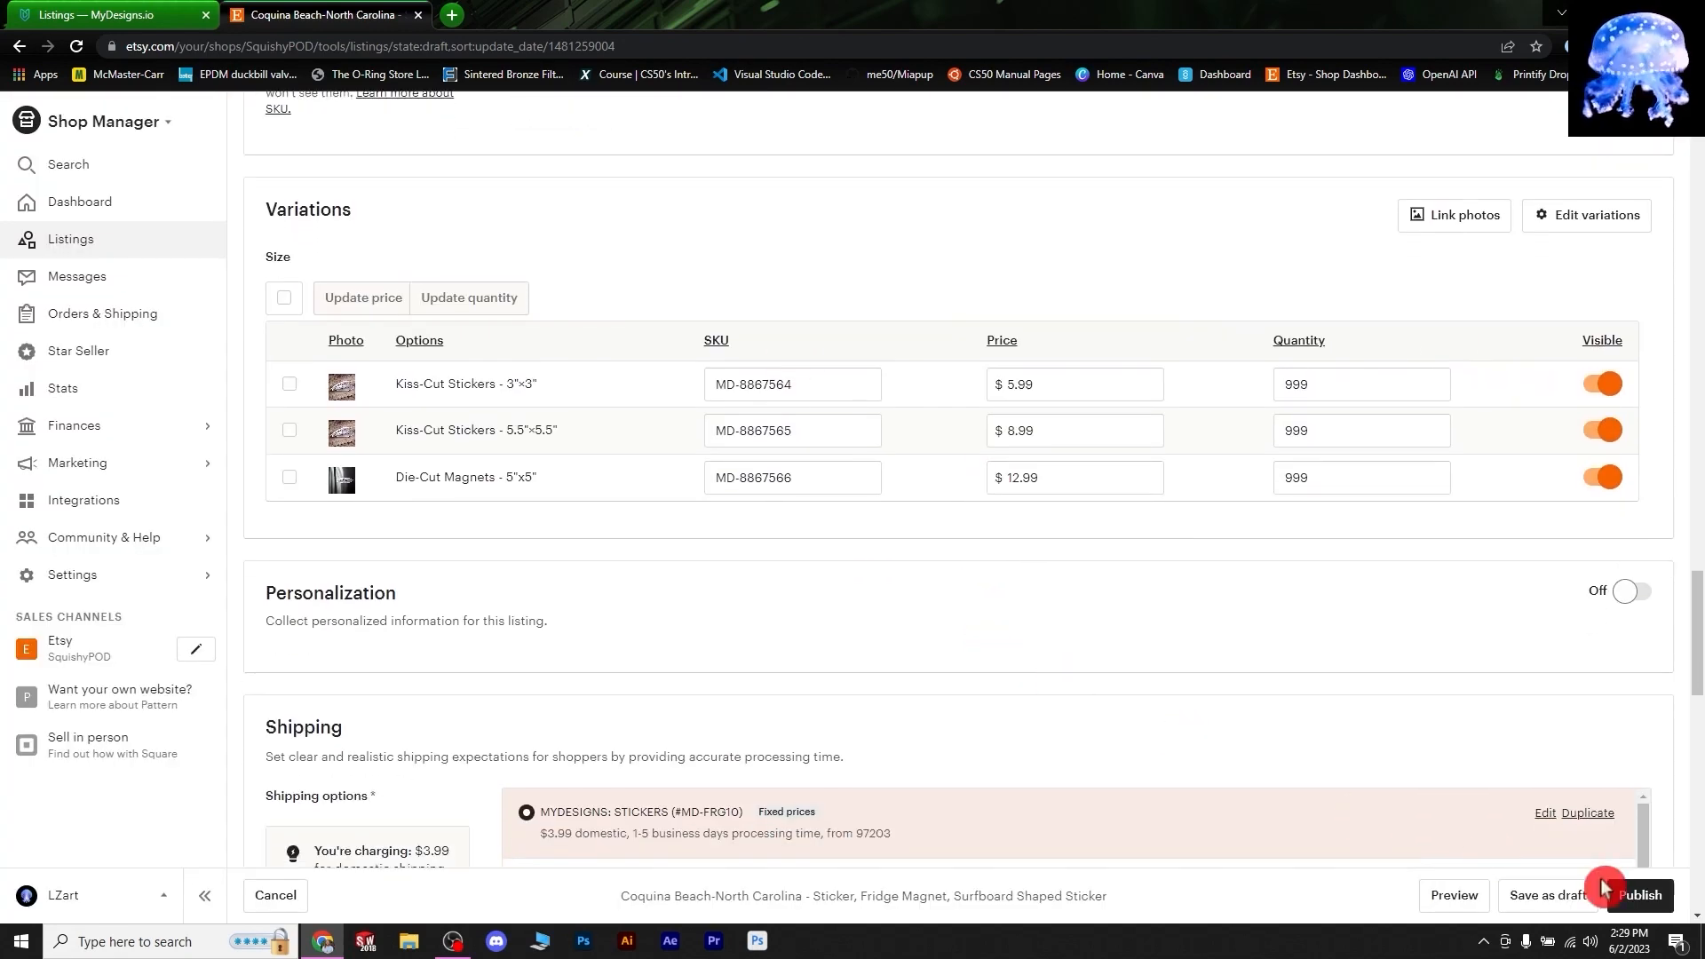
# - Publish the Coquina Beach listing, then link Bethany Beach-Delaware's size photos and publish it
pyautogui.click(1642, 895)
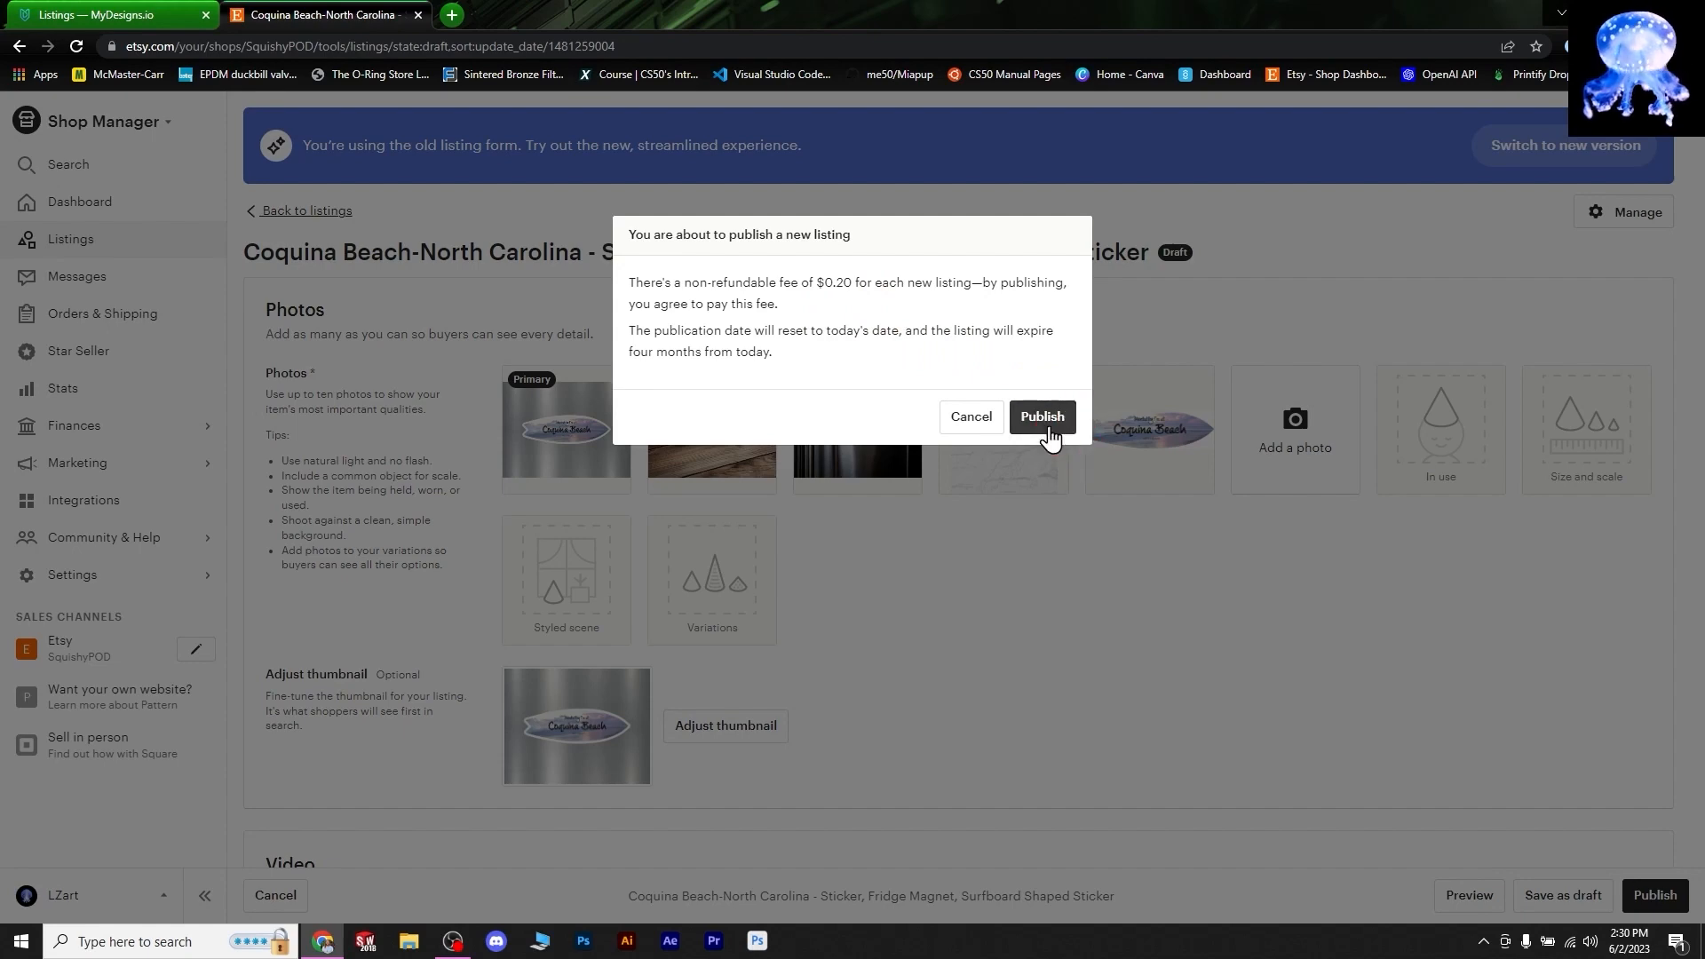
pyautogui.click(1044, 421)
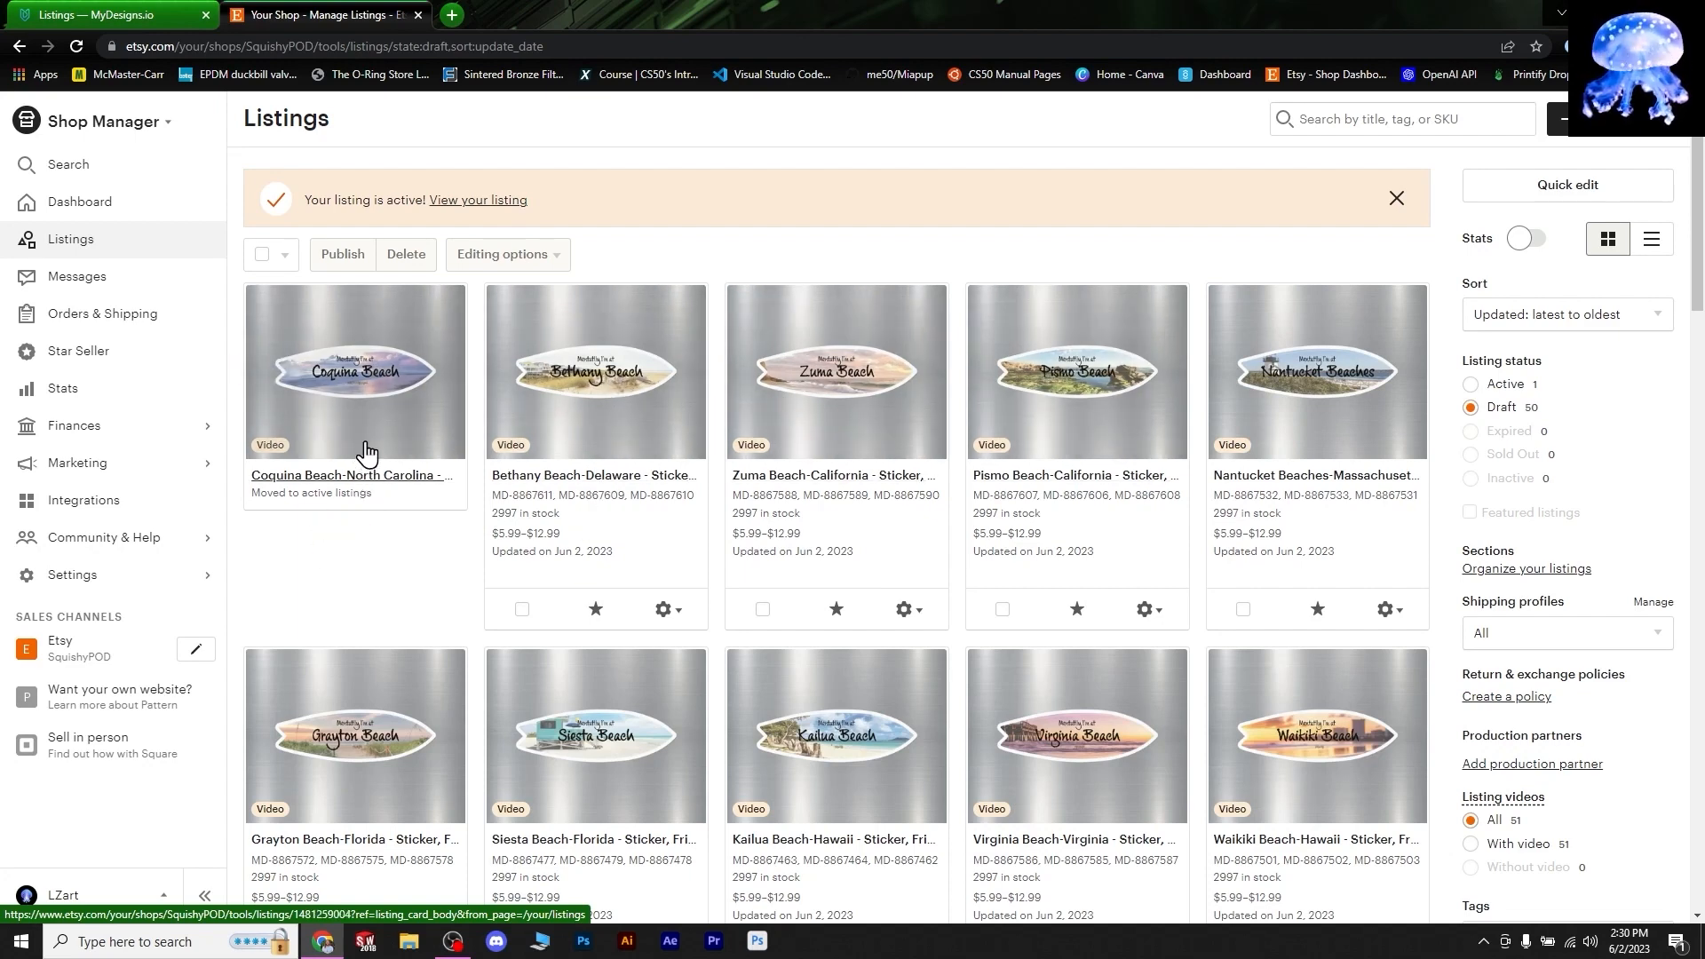
pyautogui.click(654, 394)
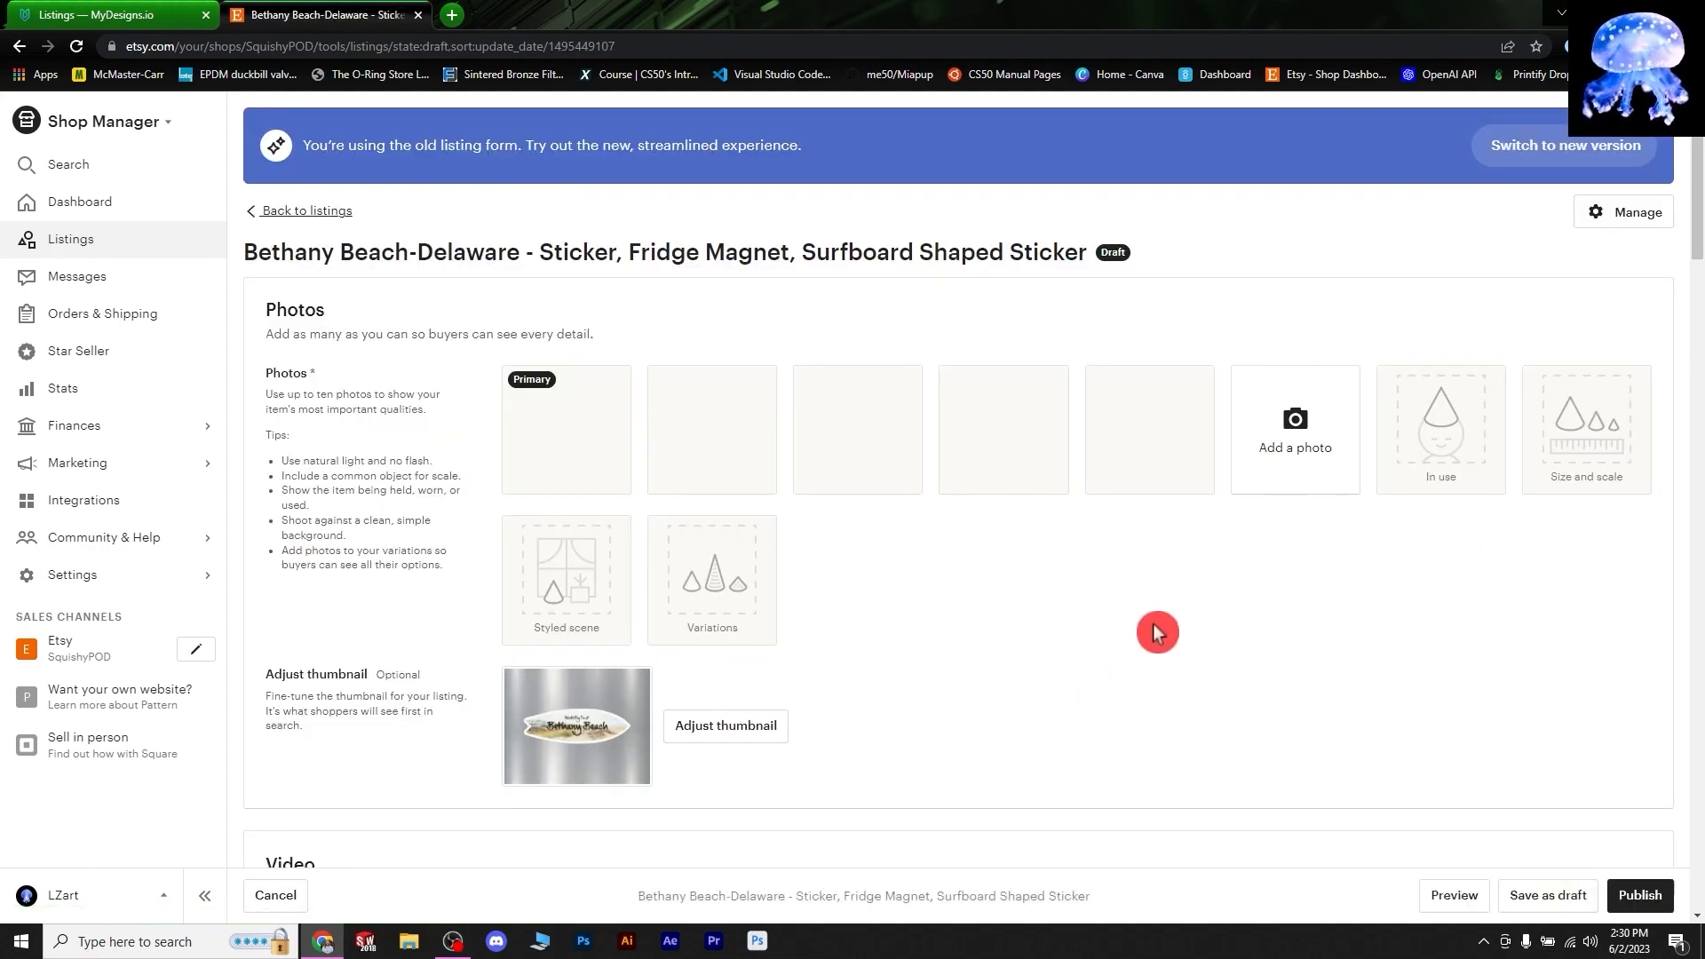
pyautogui.scroll(-15, 1123, 666)
pyautogui.scroll(15, 1574, 404)
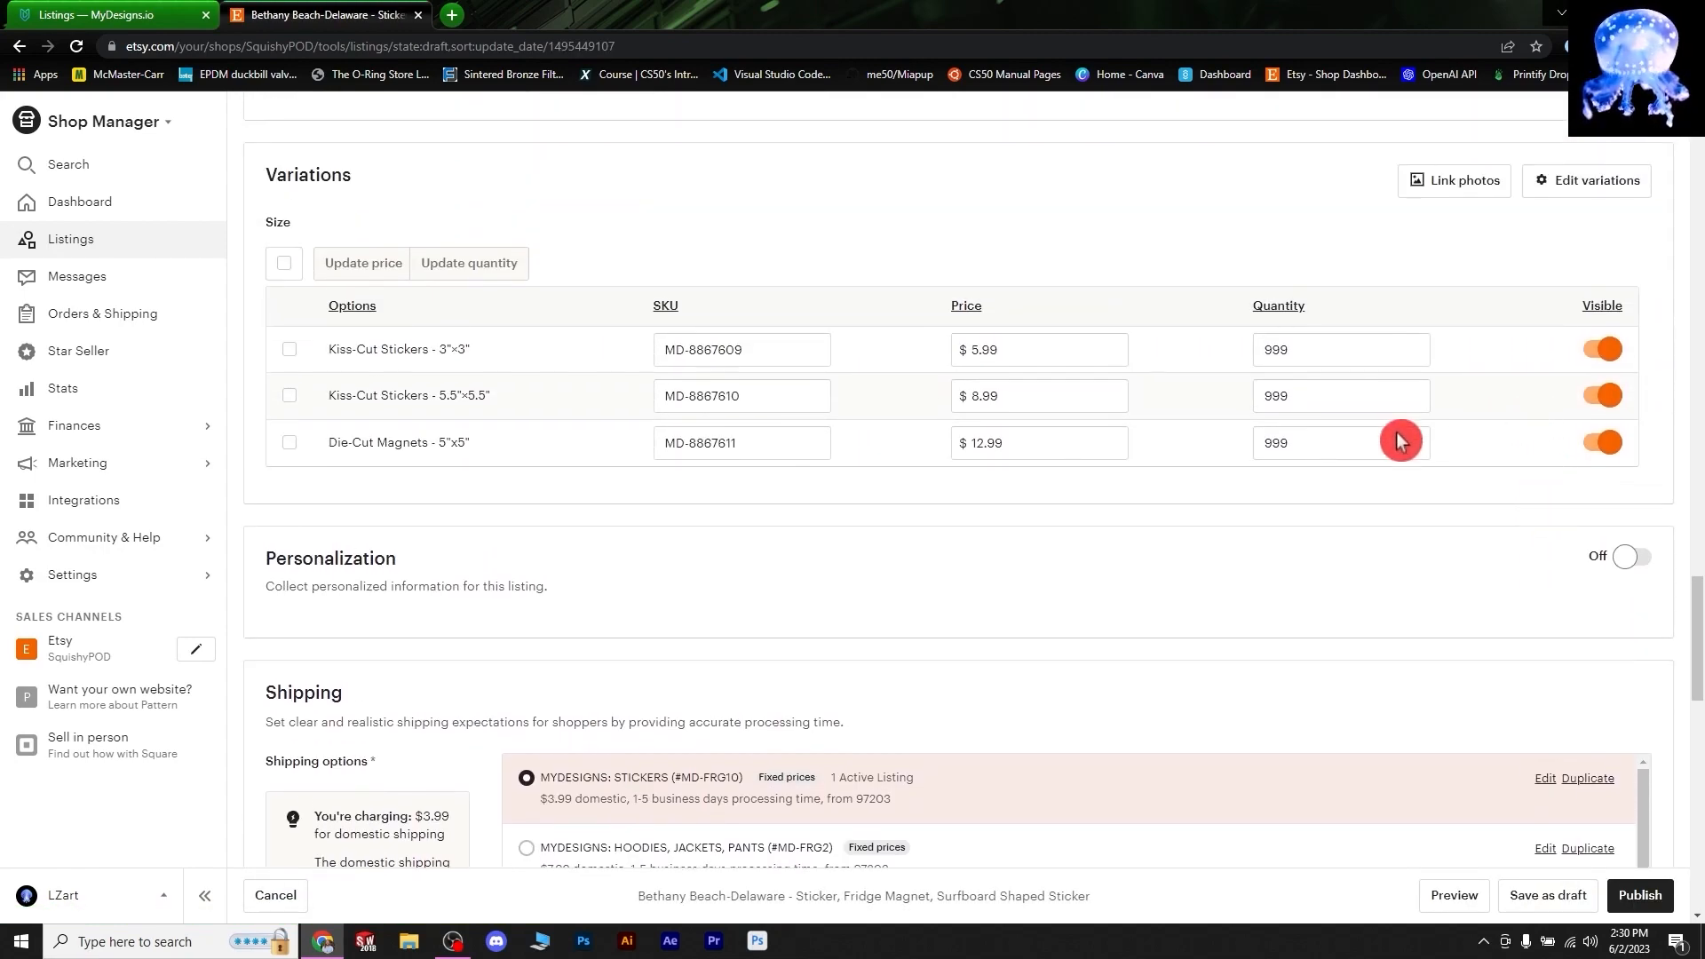
pyautogui.click(1432, 189)
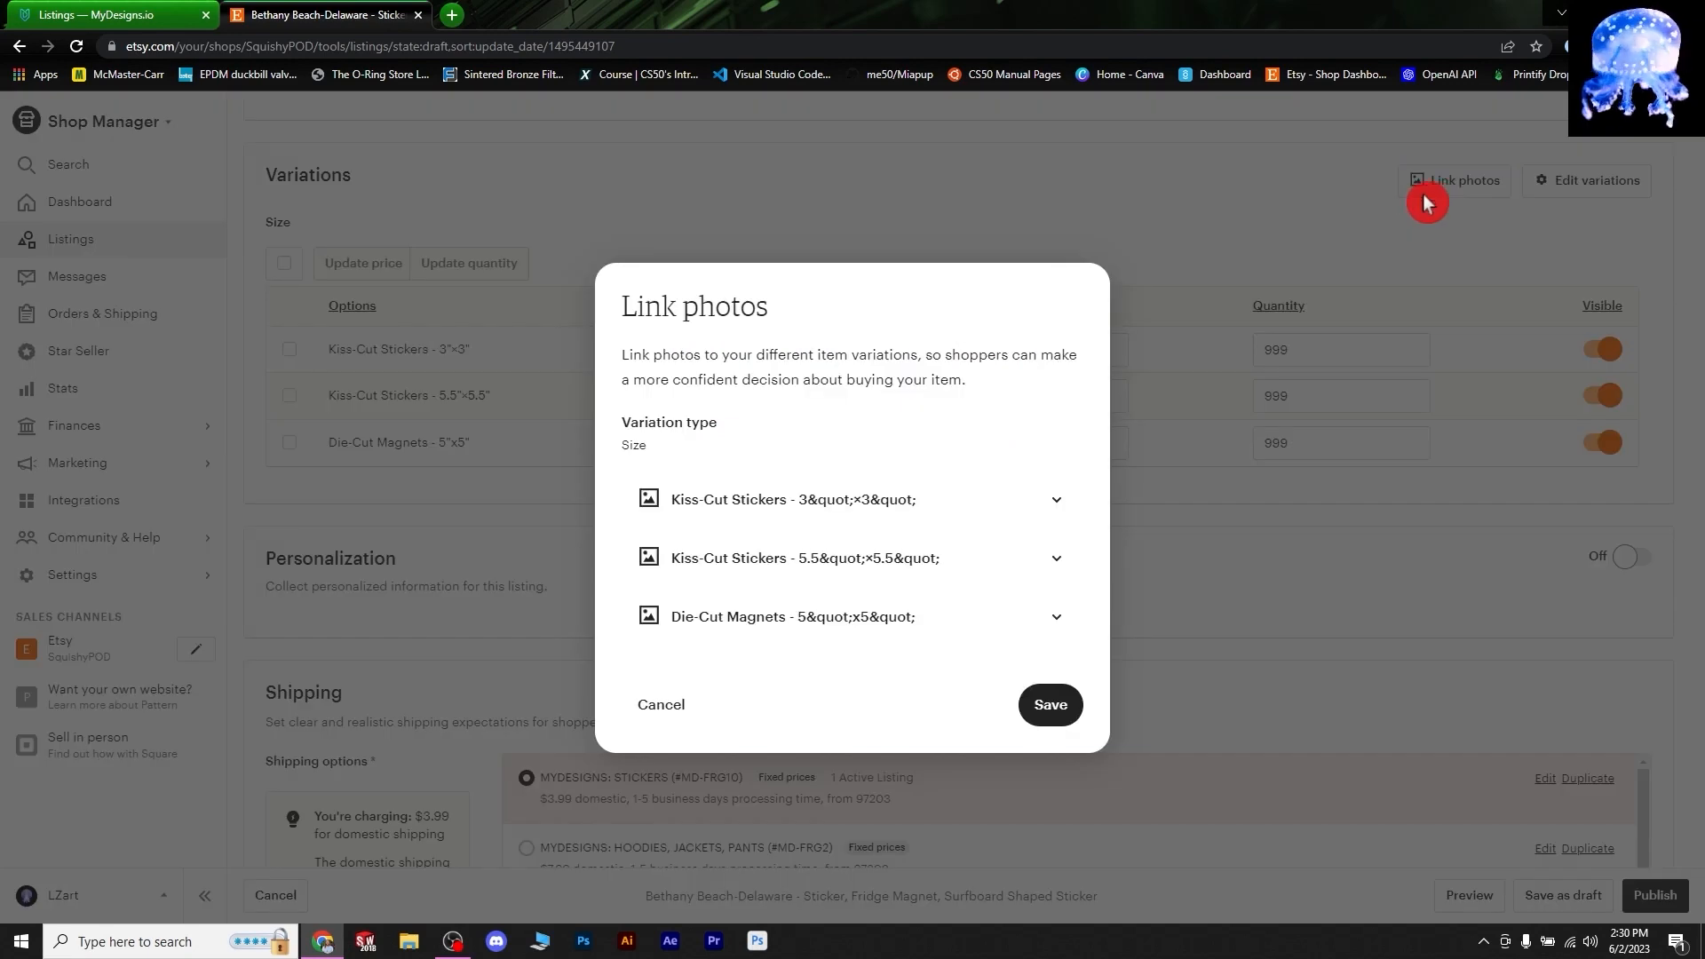
pyautogui.click(1046, 705)
pyautogui.click(1654, 906)
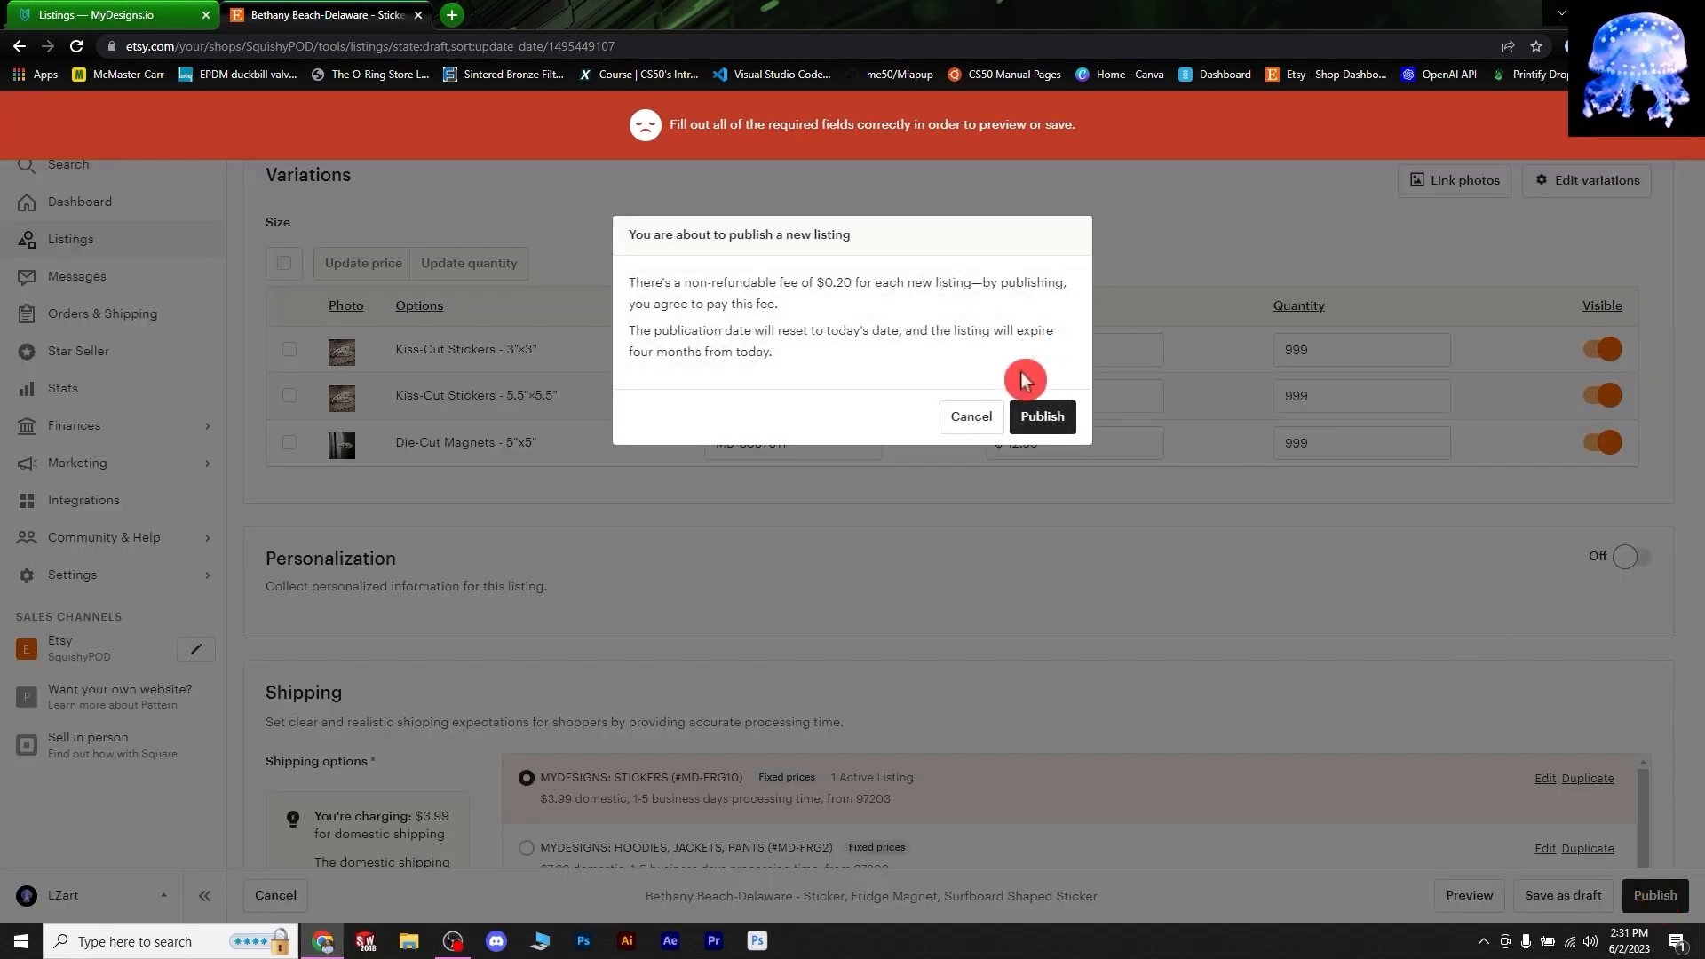
pyautogui.click(1041, 419)
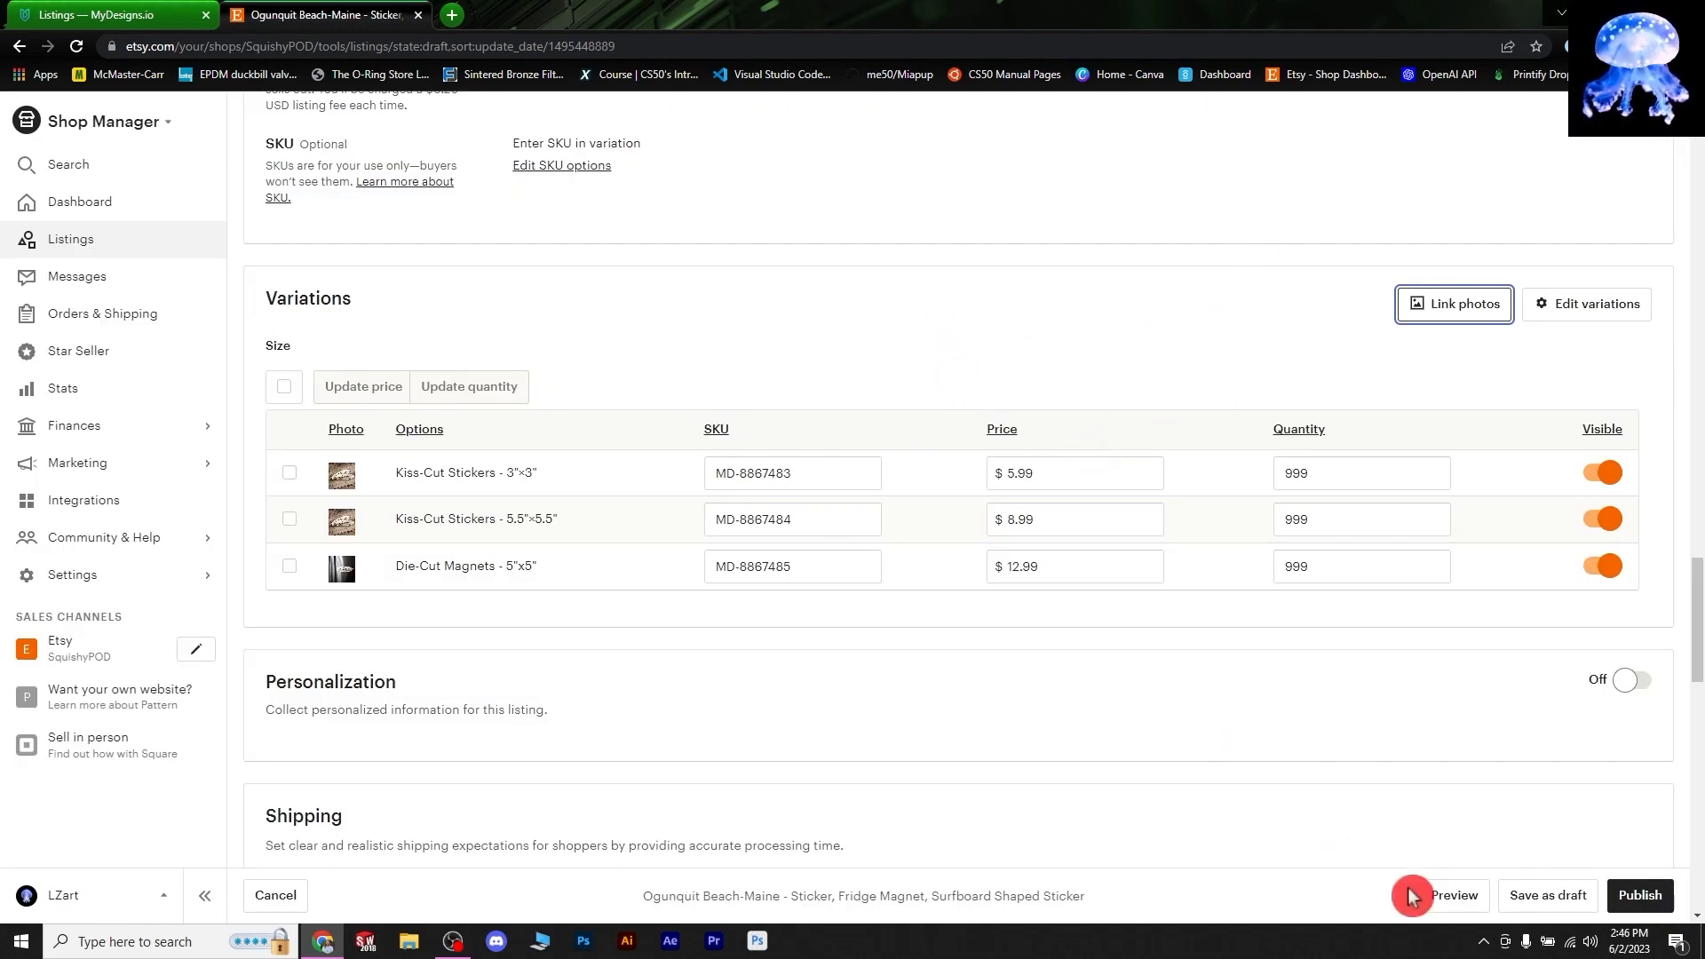
# - Publish the Ogunquit Beach-Maine listing, leaving 50 active listings and no drafts
pyautogui.click(1639, 895)
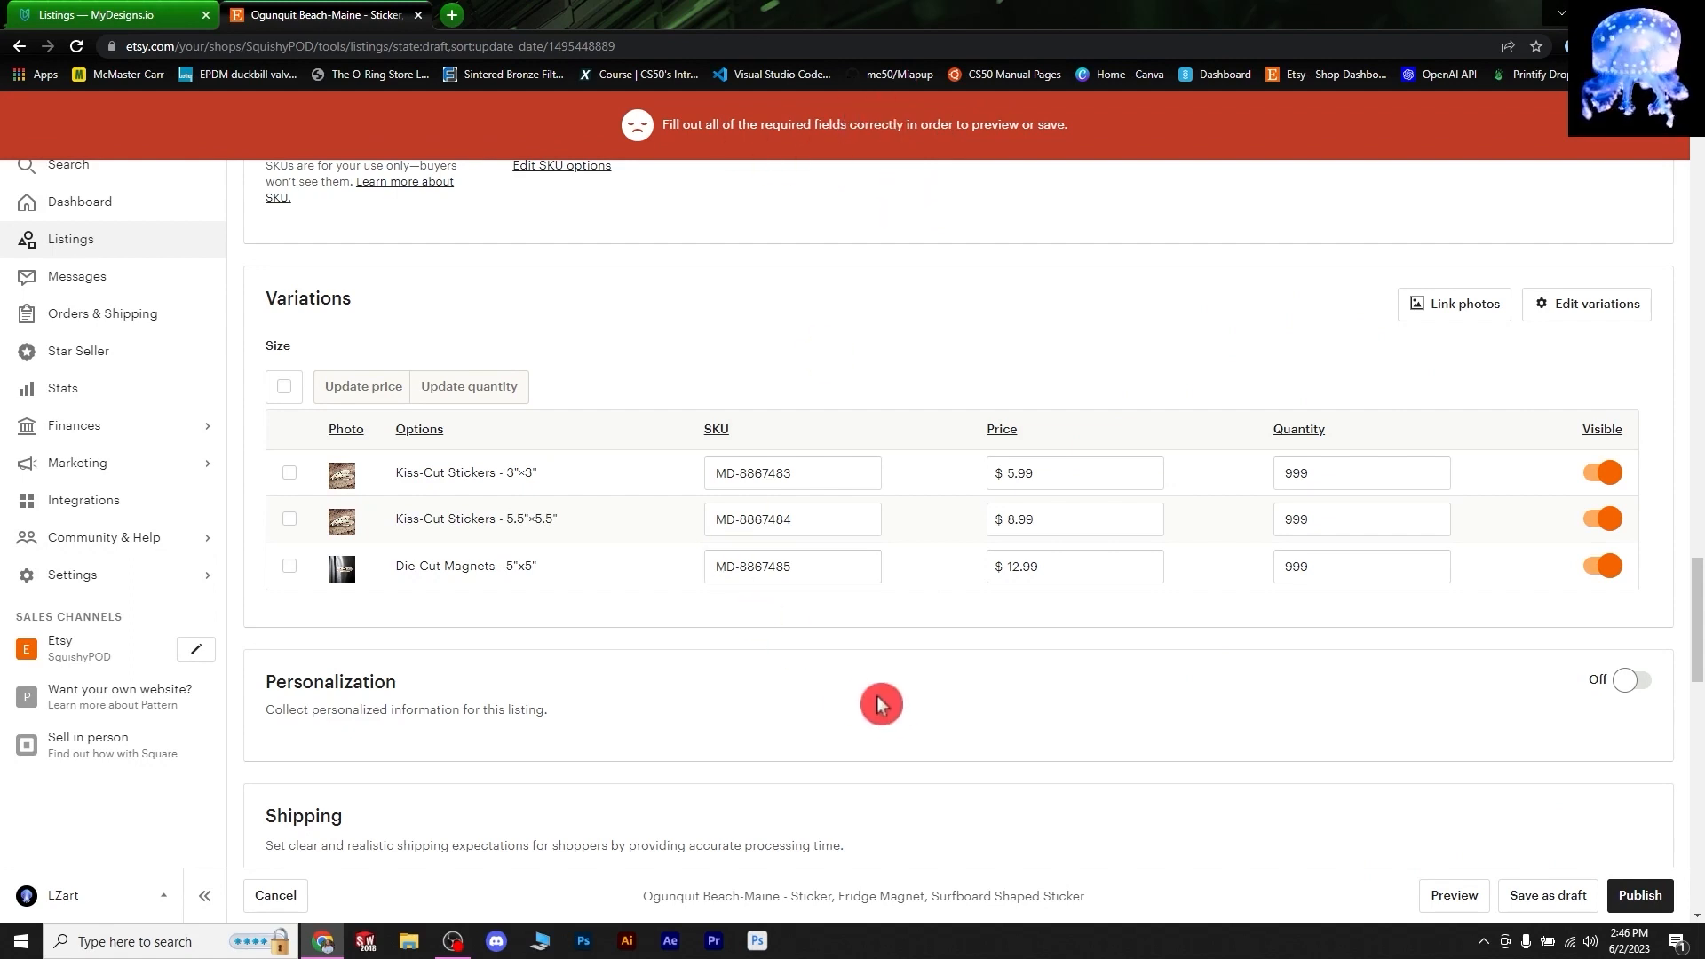
pyautogui.scroll(-3, 881, 704)
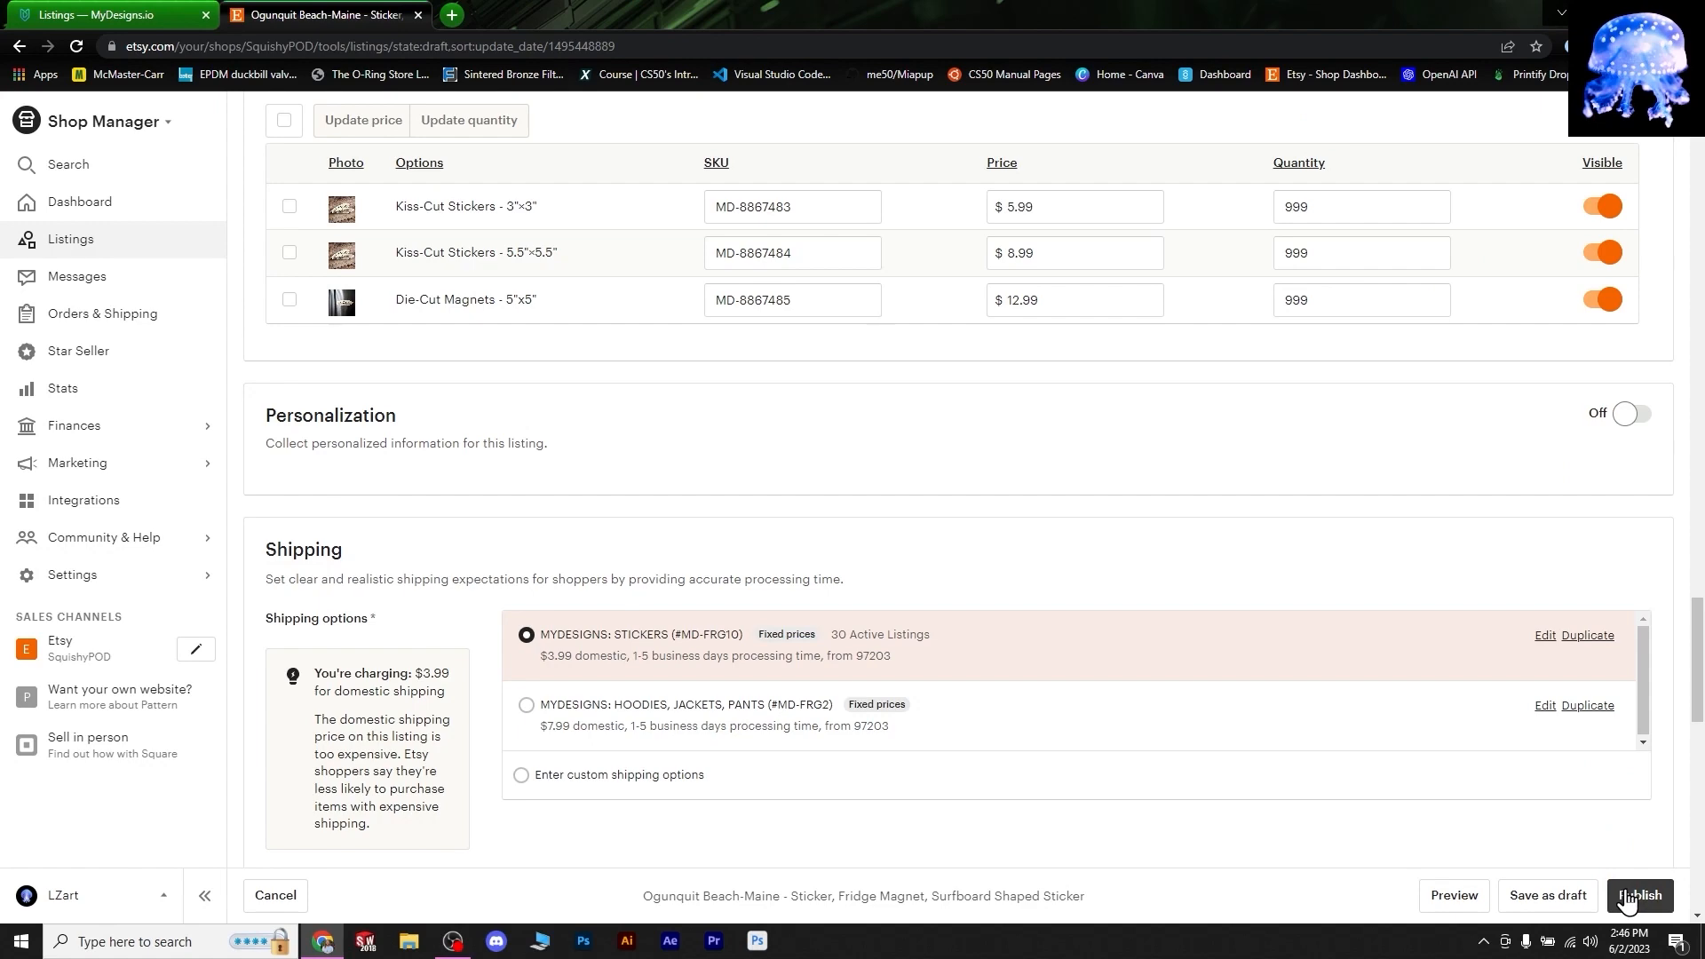
pyautogui.click(1627, 898)
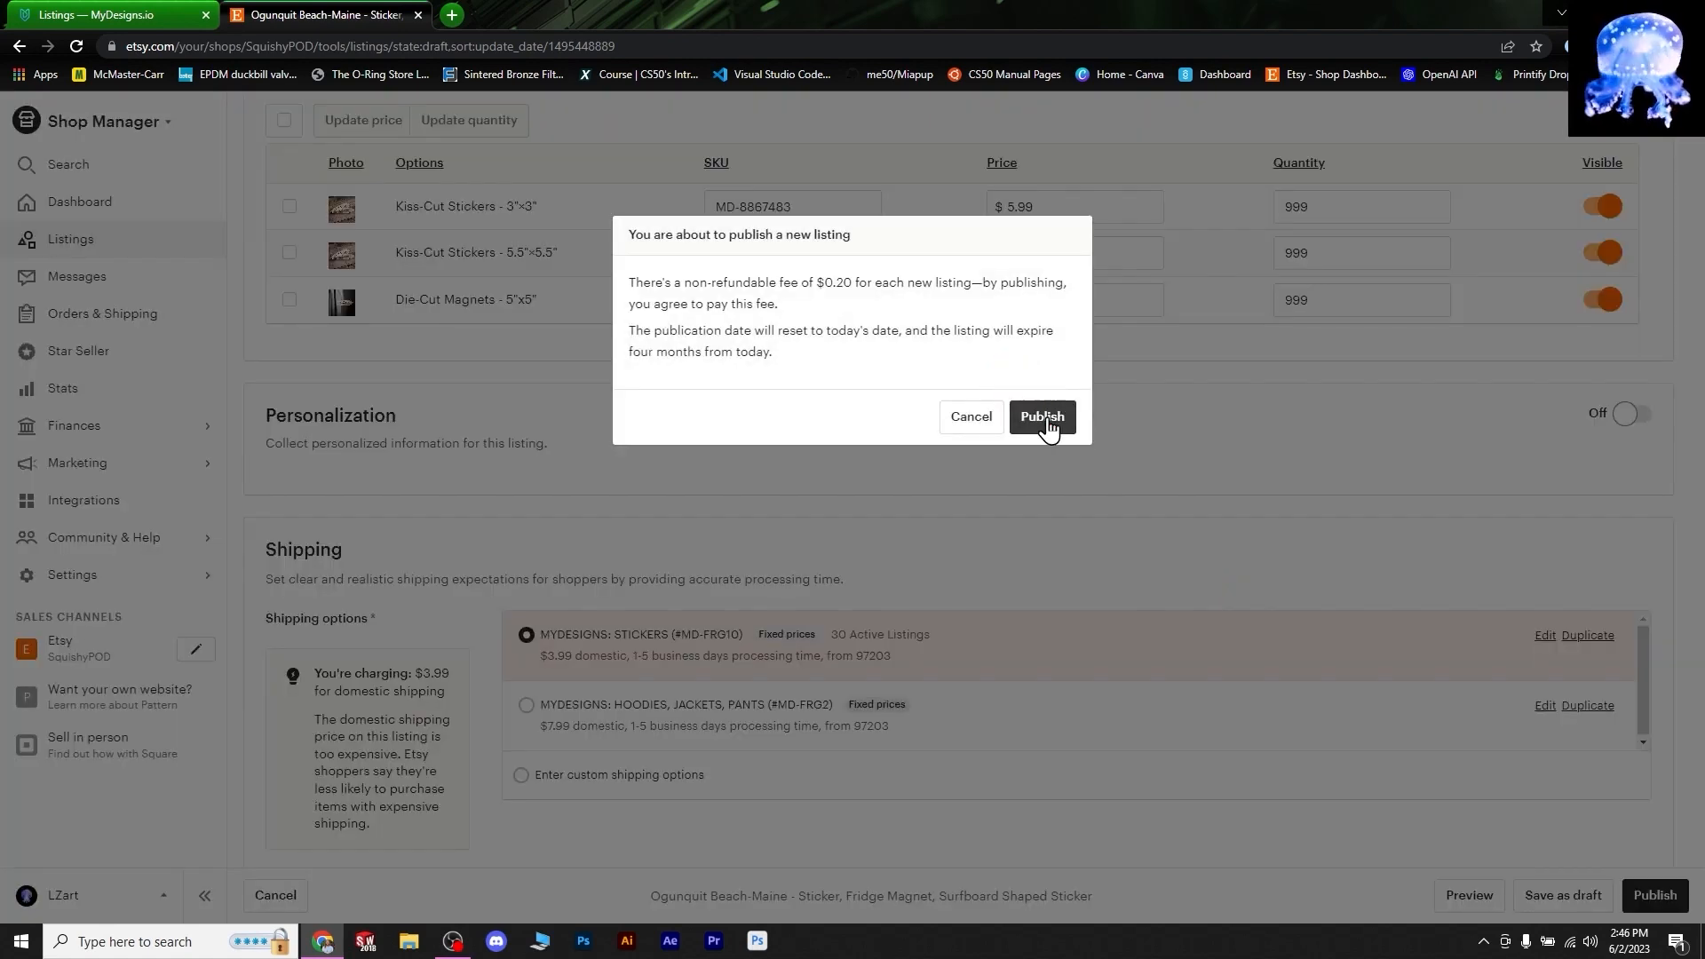
pyautogui.click(1043, 417)
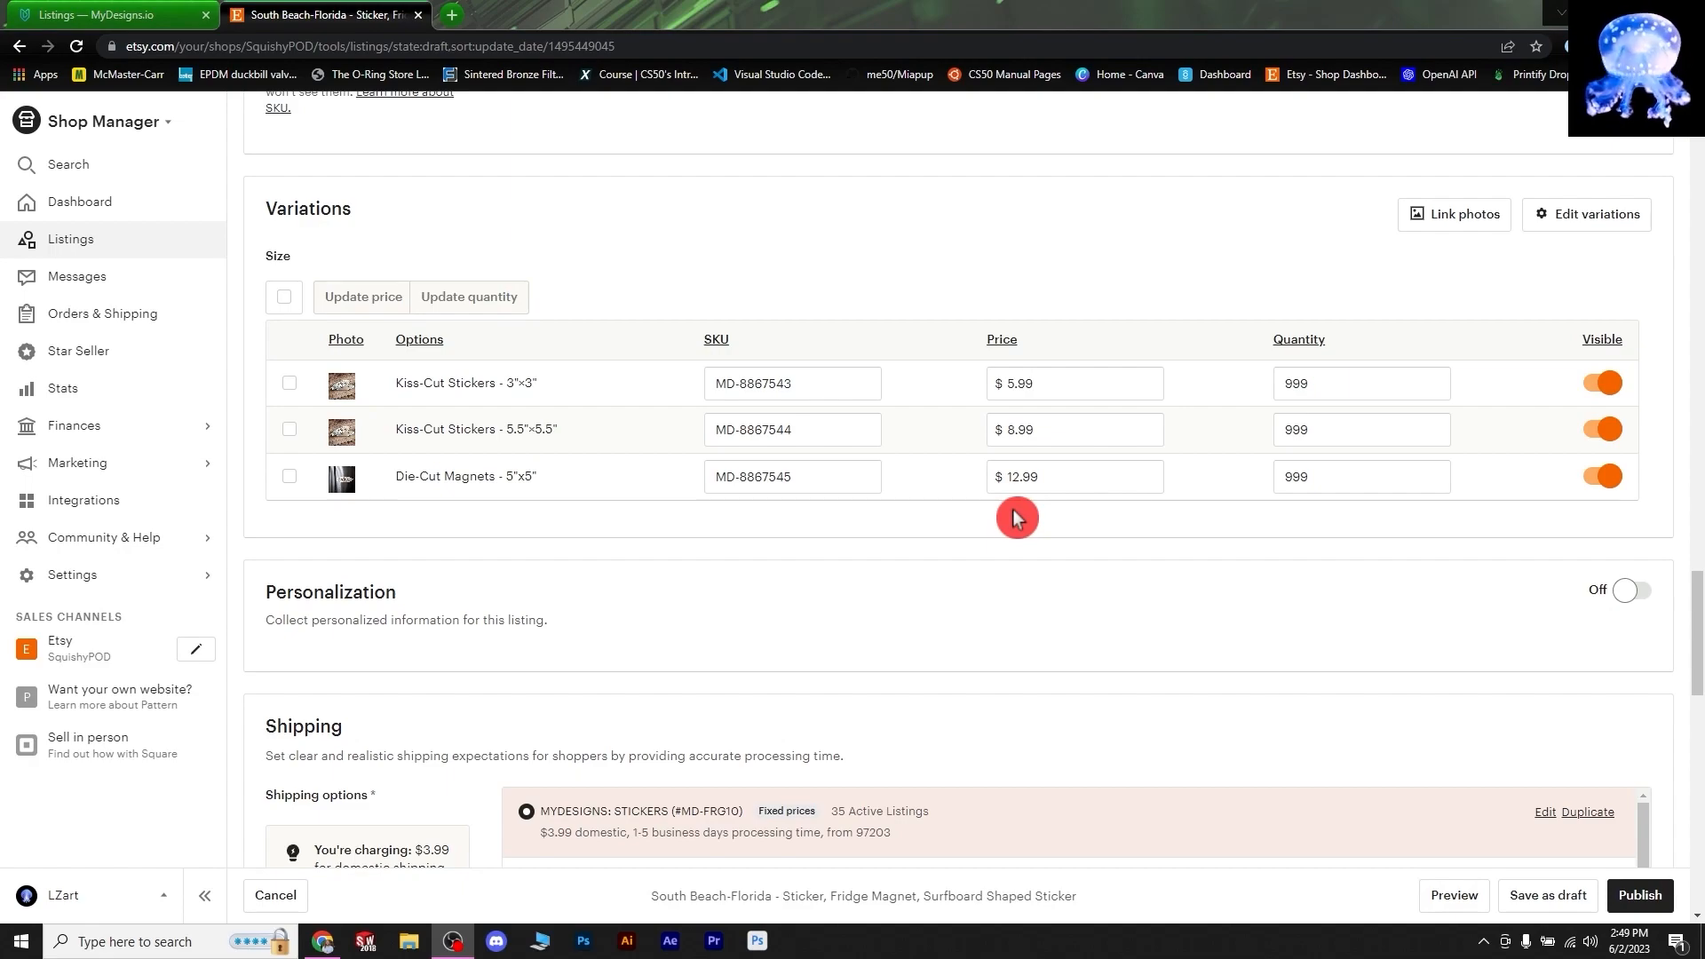
pyautogui.scroll(-10, 1017, 518)
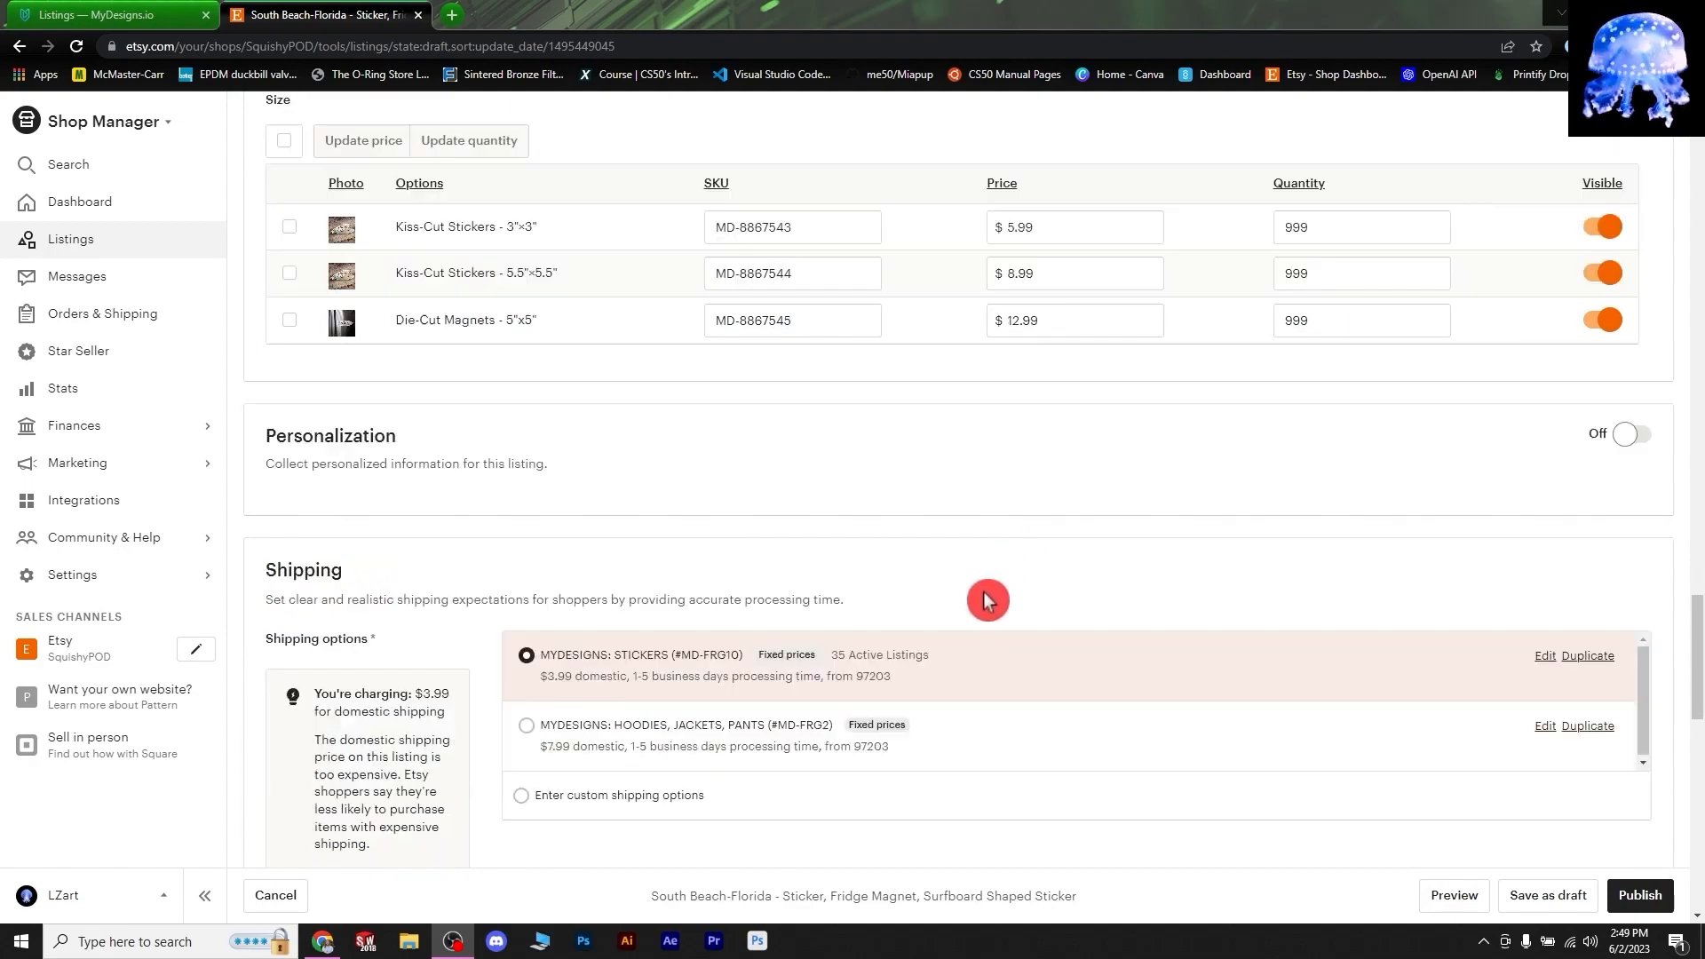
pyautogui.scroll(20, 988, 598)
pyautogui.scroll(15, 987, 599)
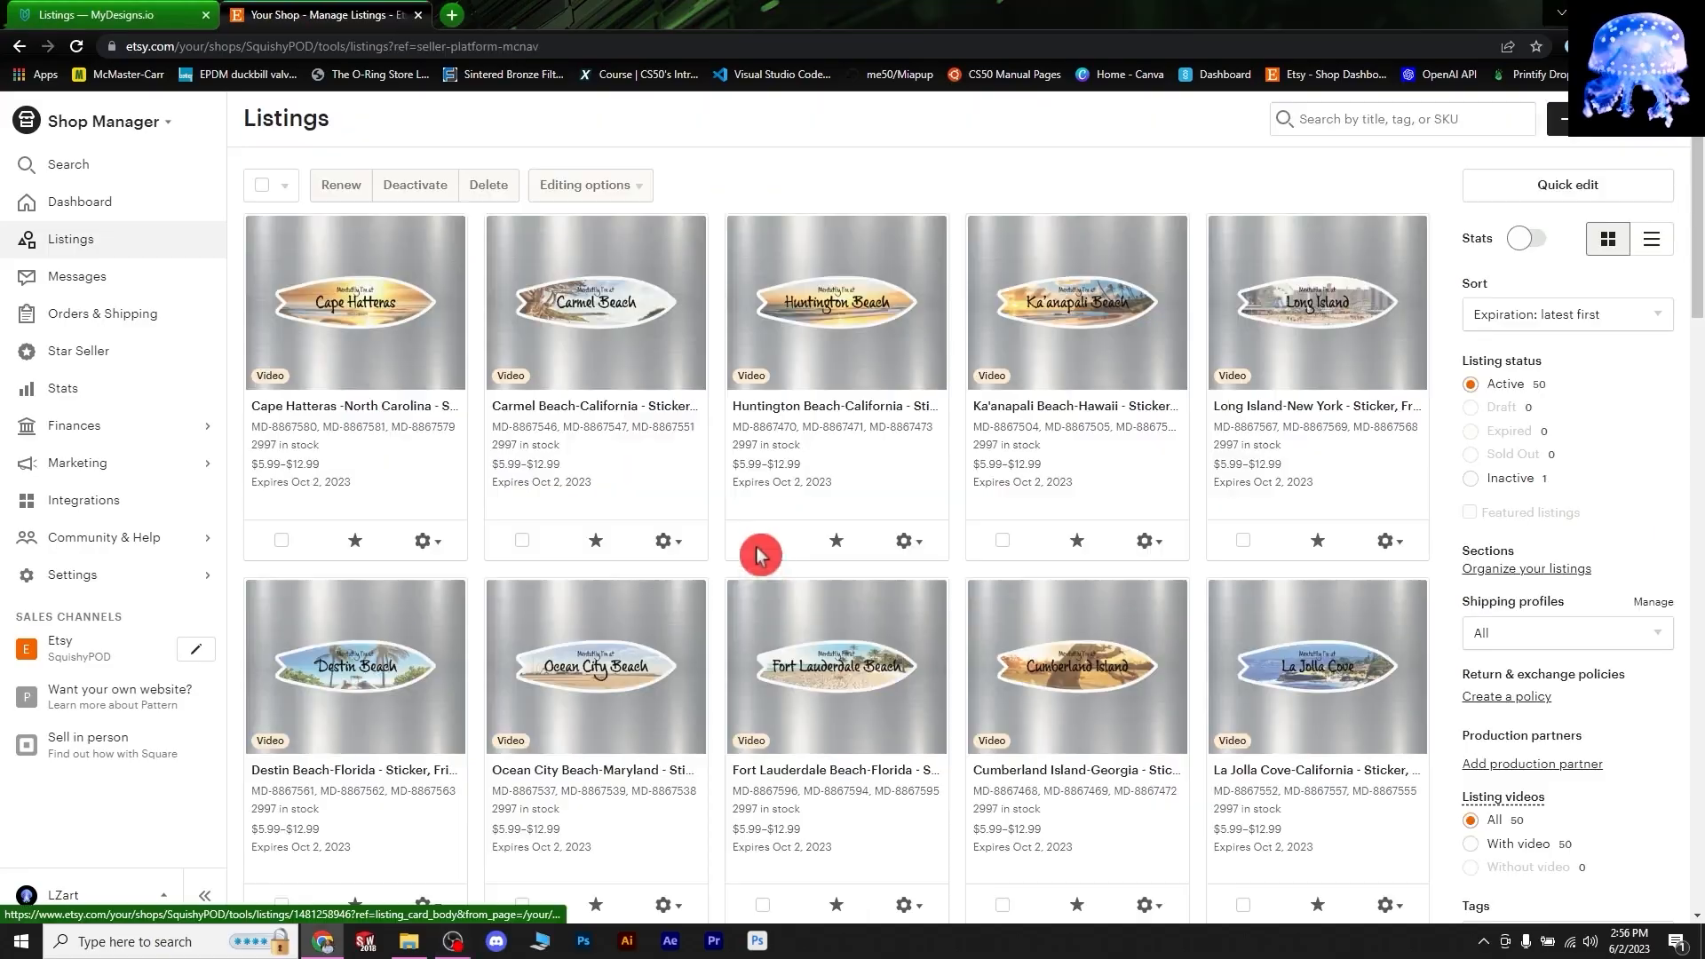
# - Open the SquishyPOD storefront and browse the $5.99 surfboard sticker items
pyautogui.scroll(-3, 1148, 552)
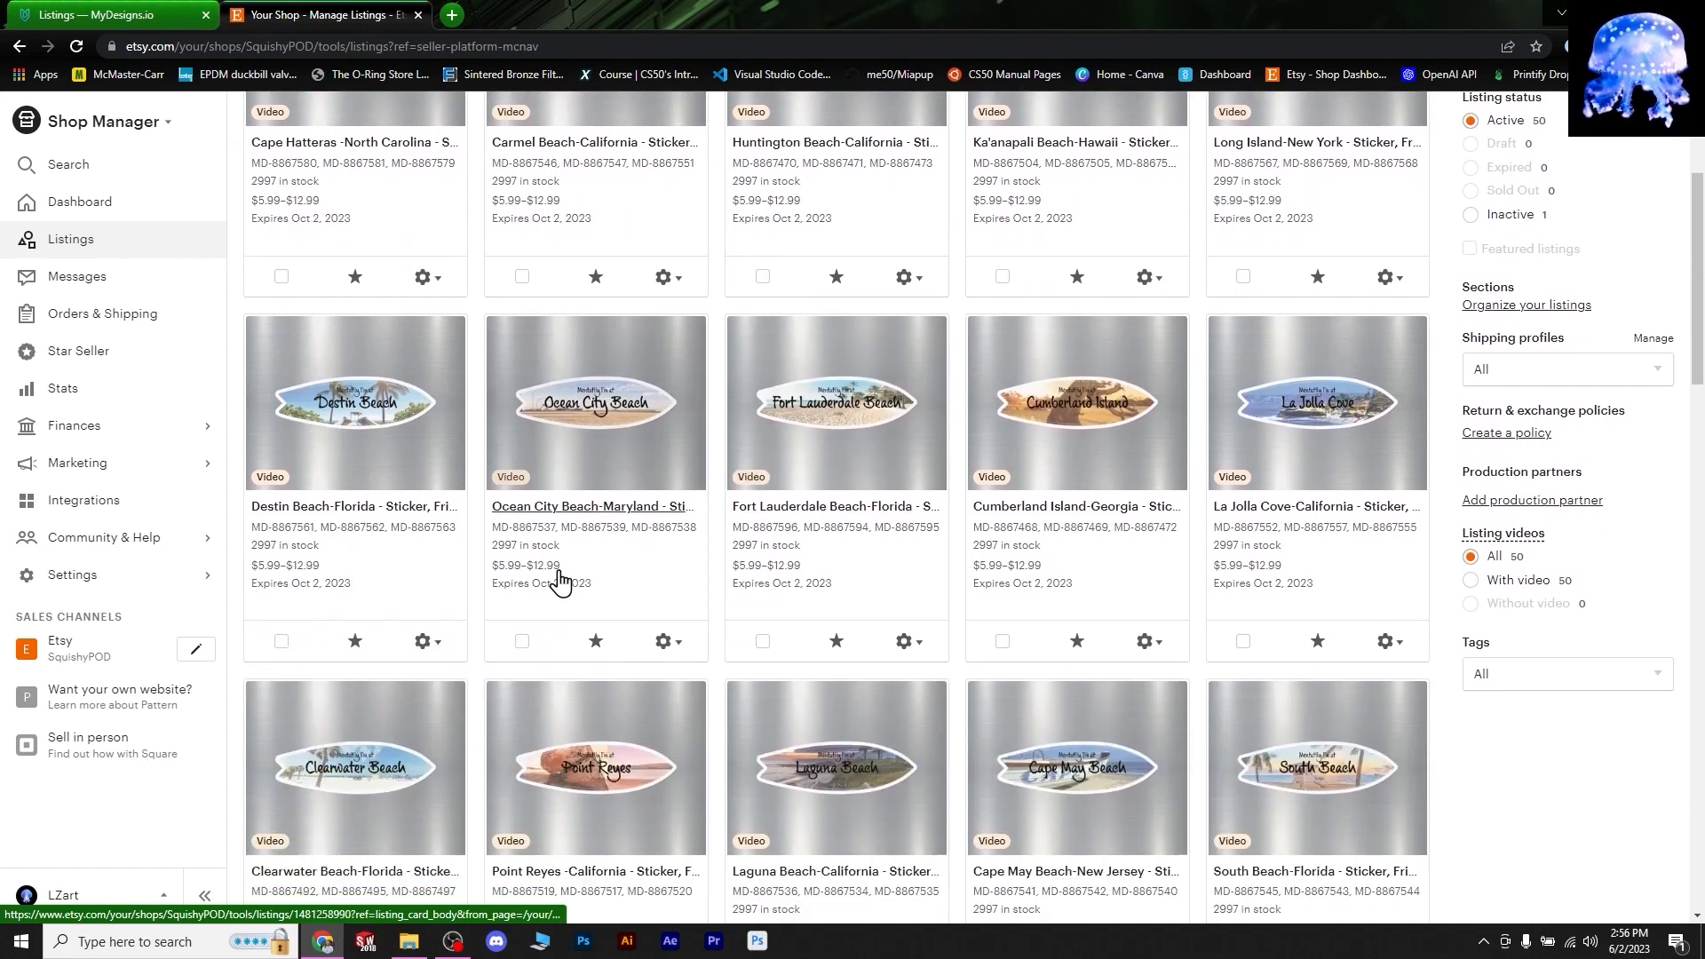
pyautogui.click(88, 666)
pyautogui.scroll(-3, 888, 559)
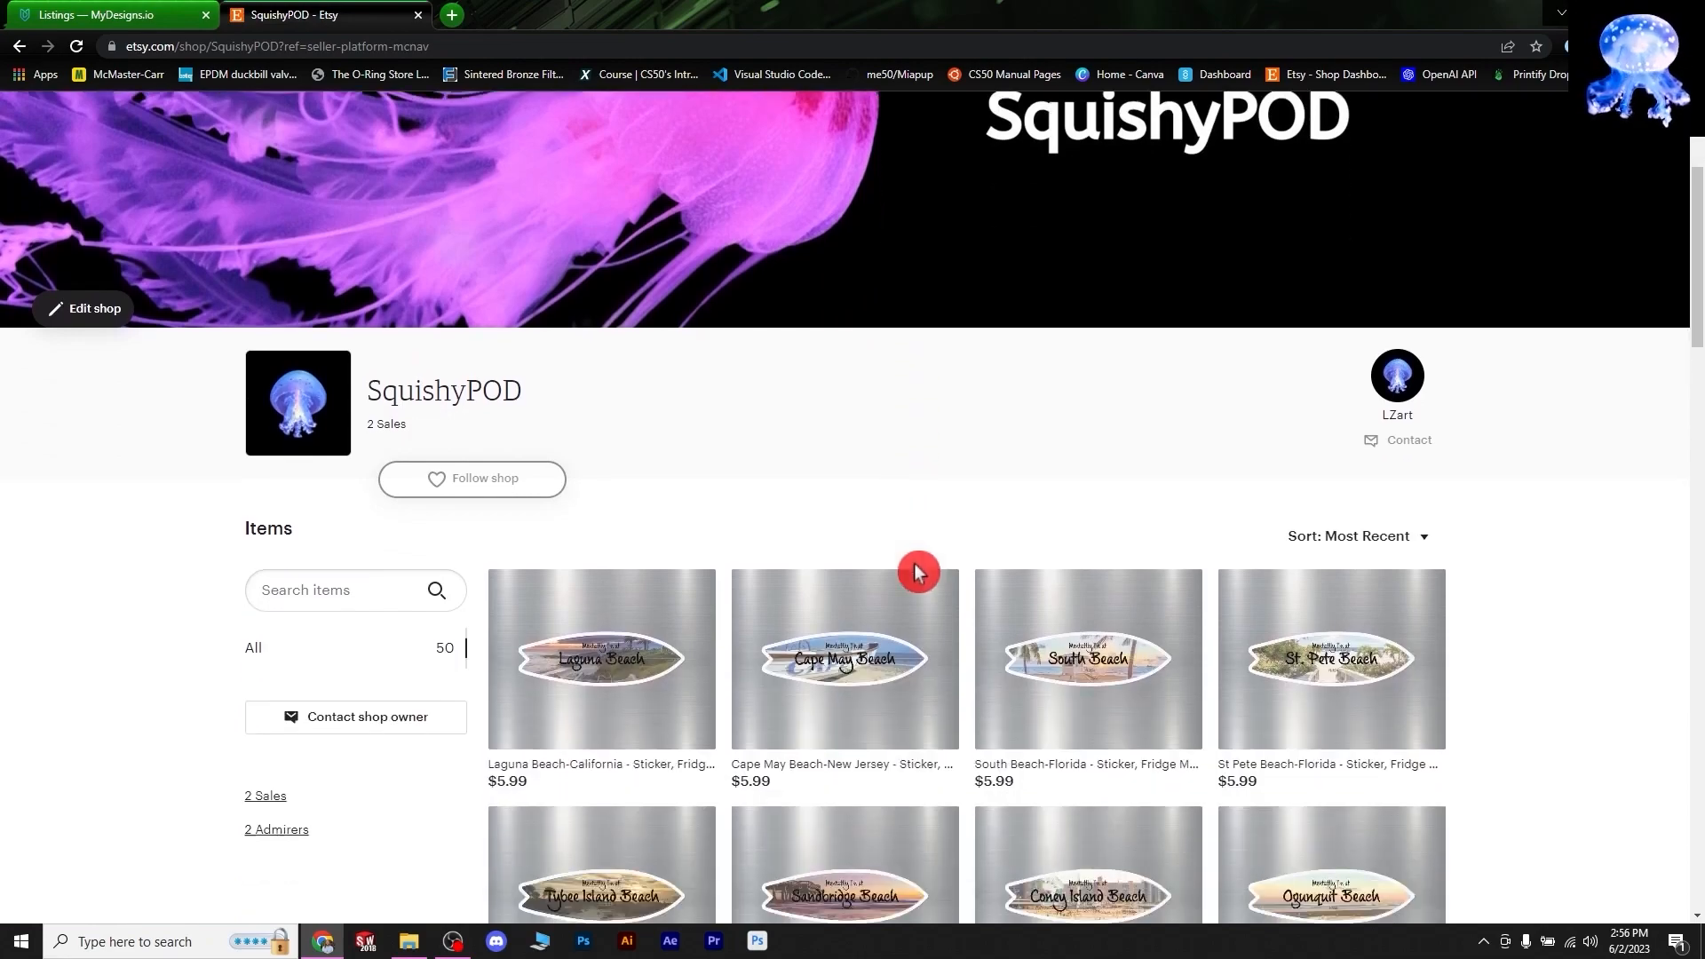
pyautogui.scroll(-15, 918, 573)
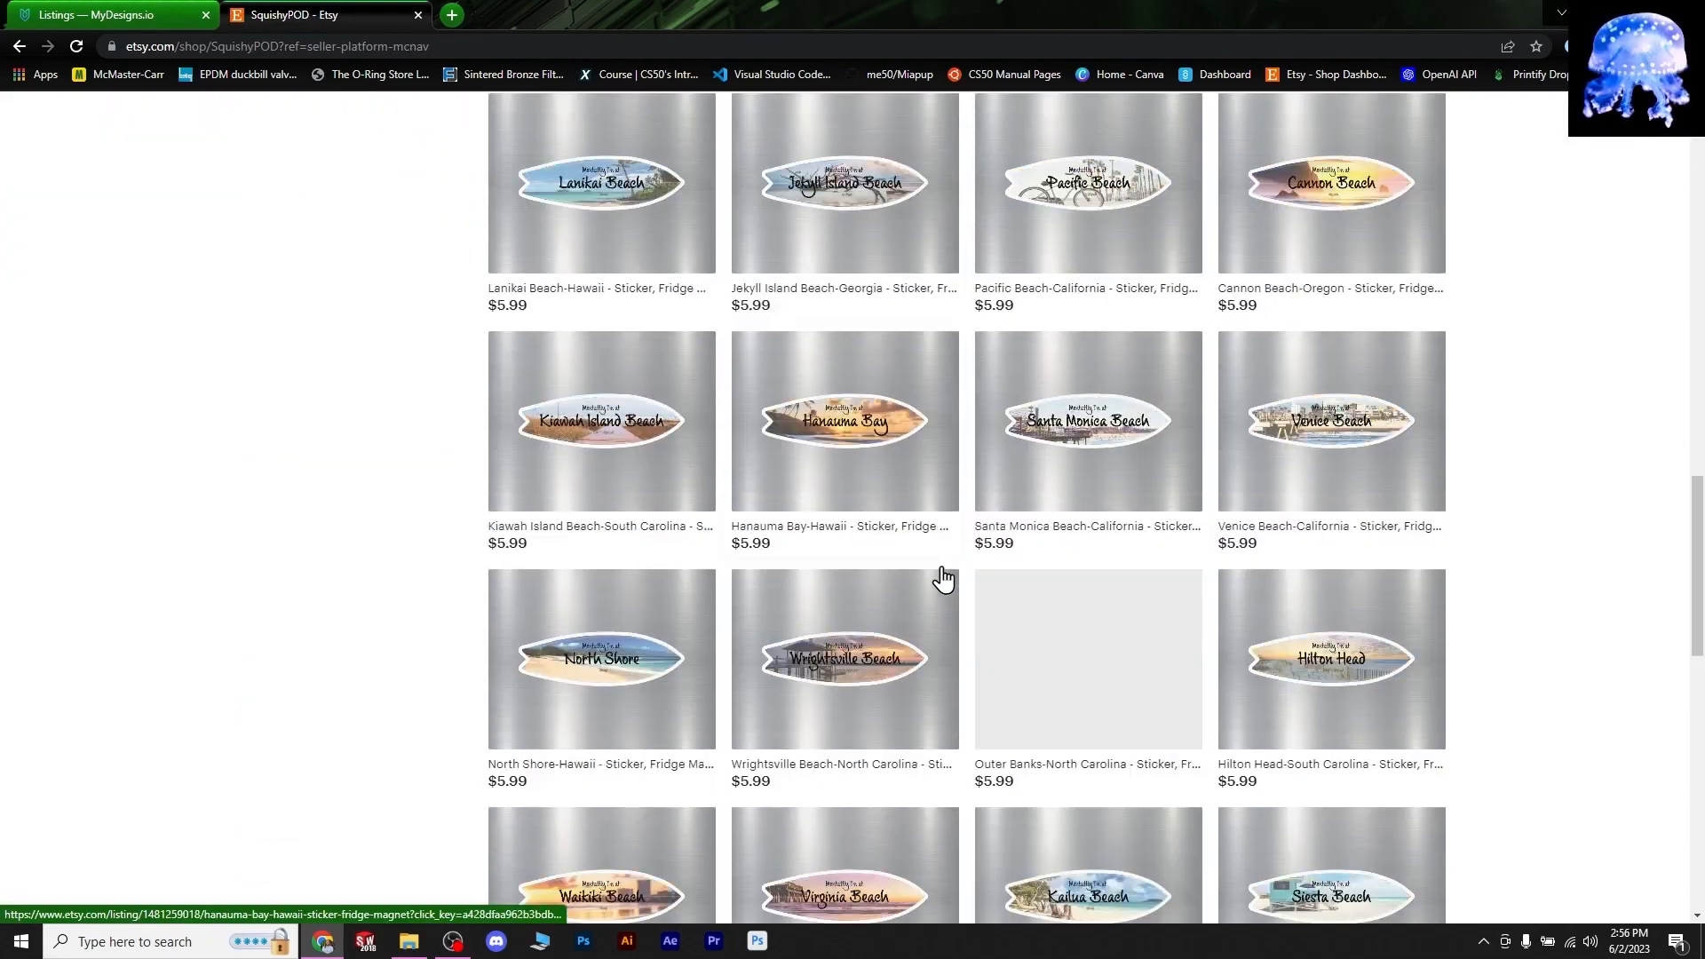
pyautogui.scroll(-10, 944, 579)
pyautogui.scroll(20, 944, 576)
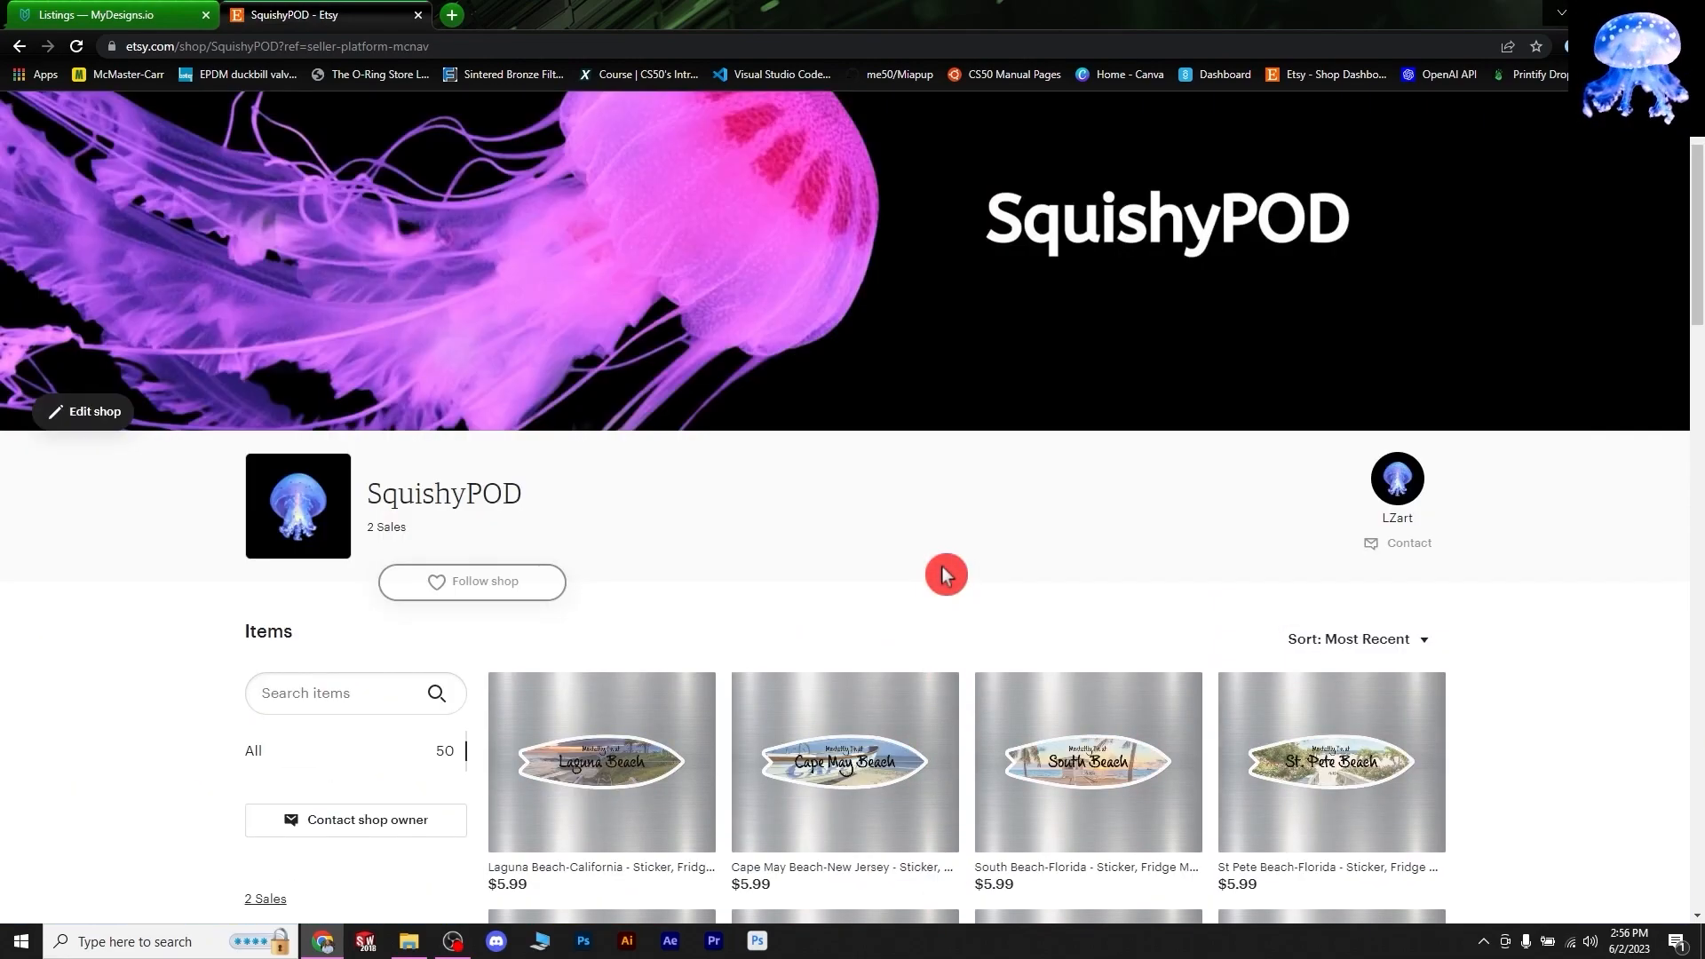
pyautogui.scroll(-9, 457, 709)
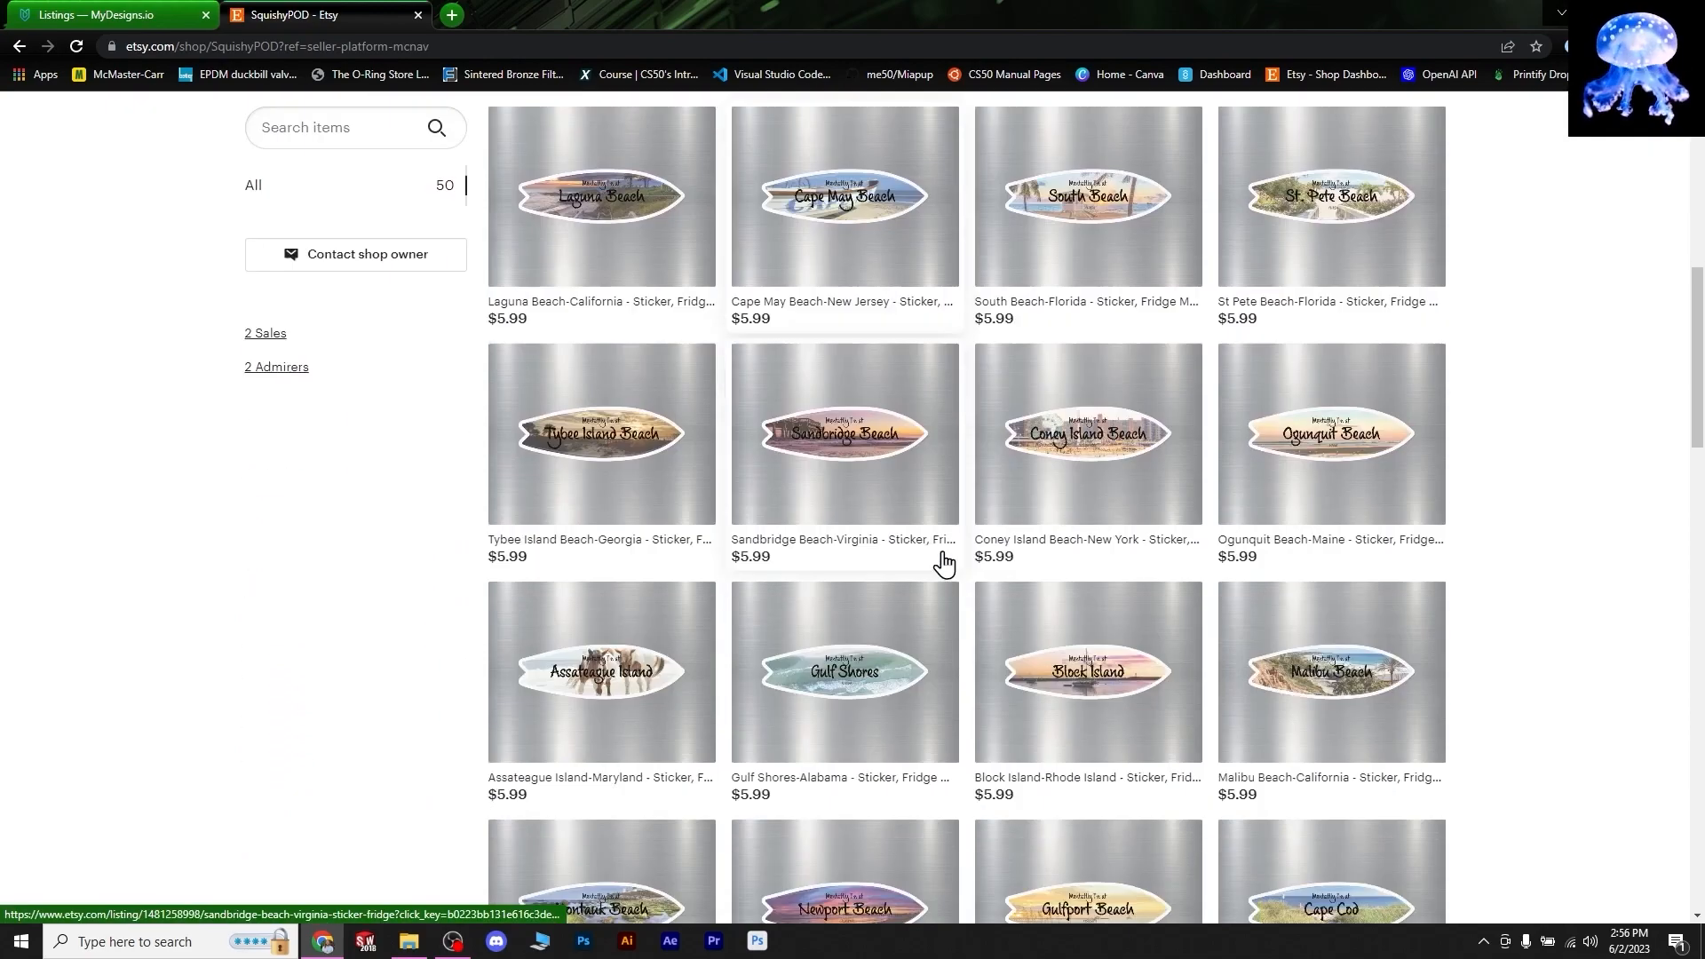
pyautogui.scroll(-14, 842, 573)
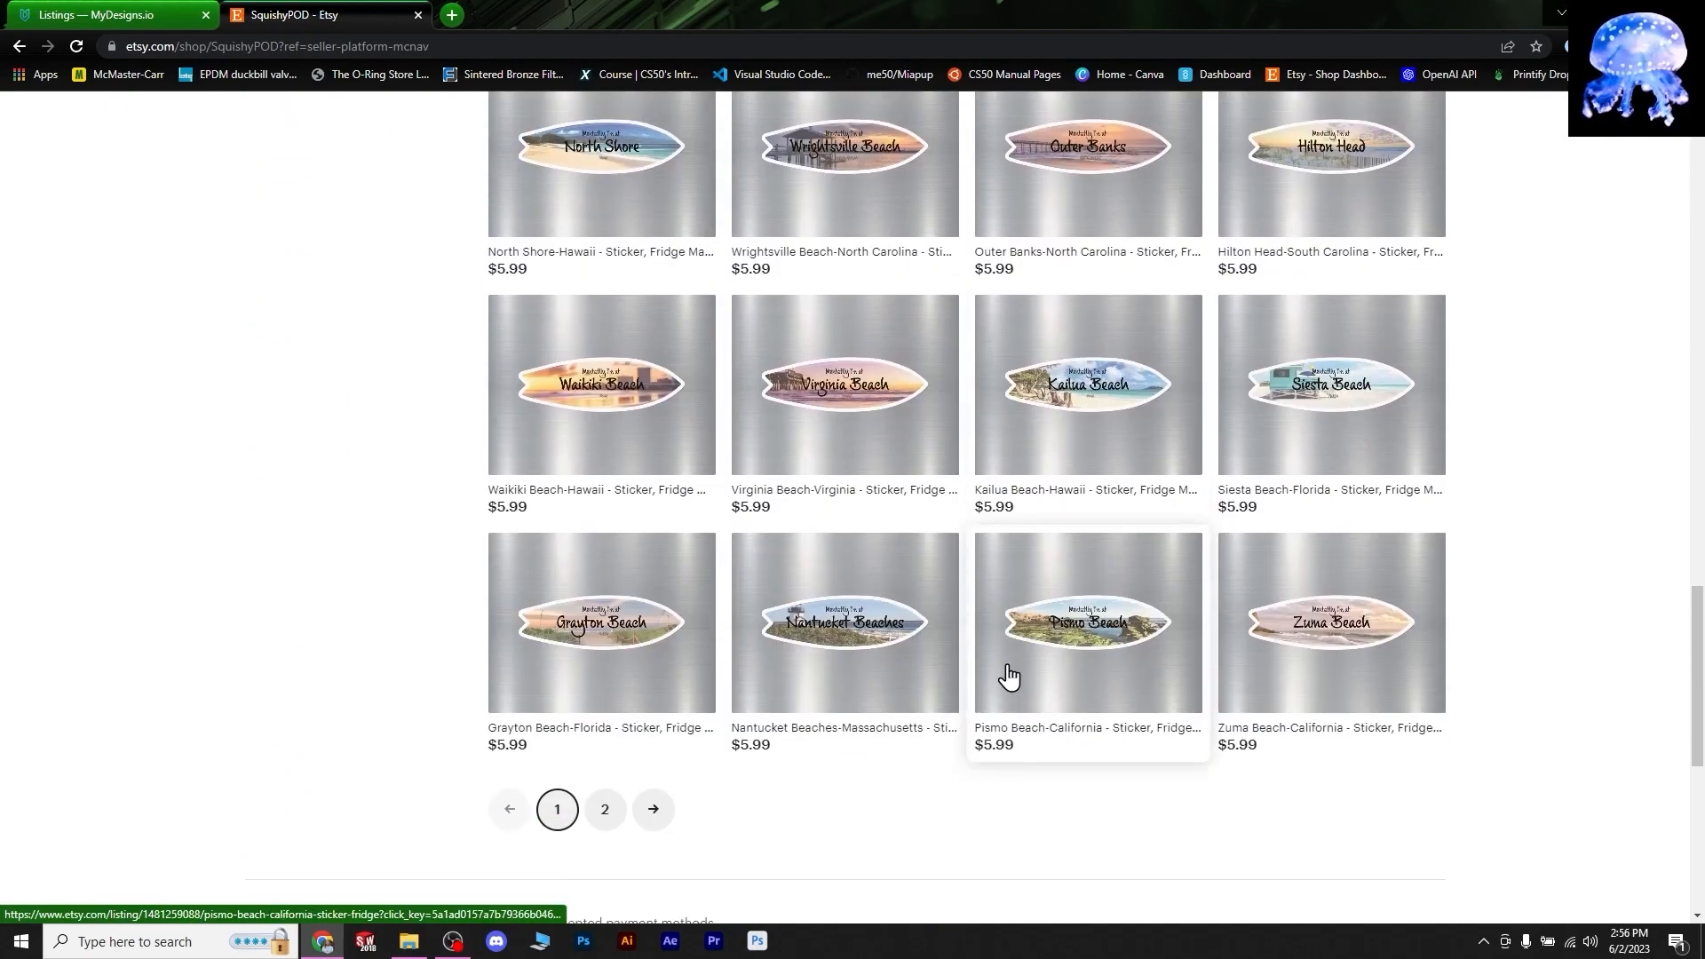
# - Check page 2 of the shop items, then return to page 1
pyautogui.click(605, 809)
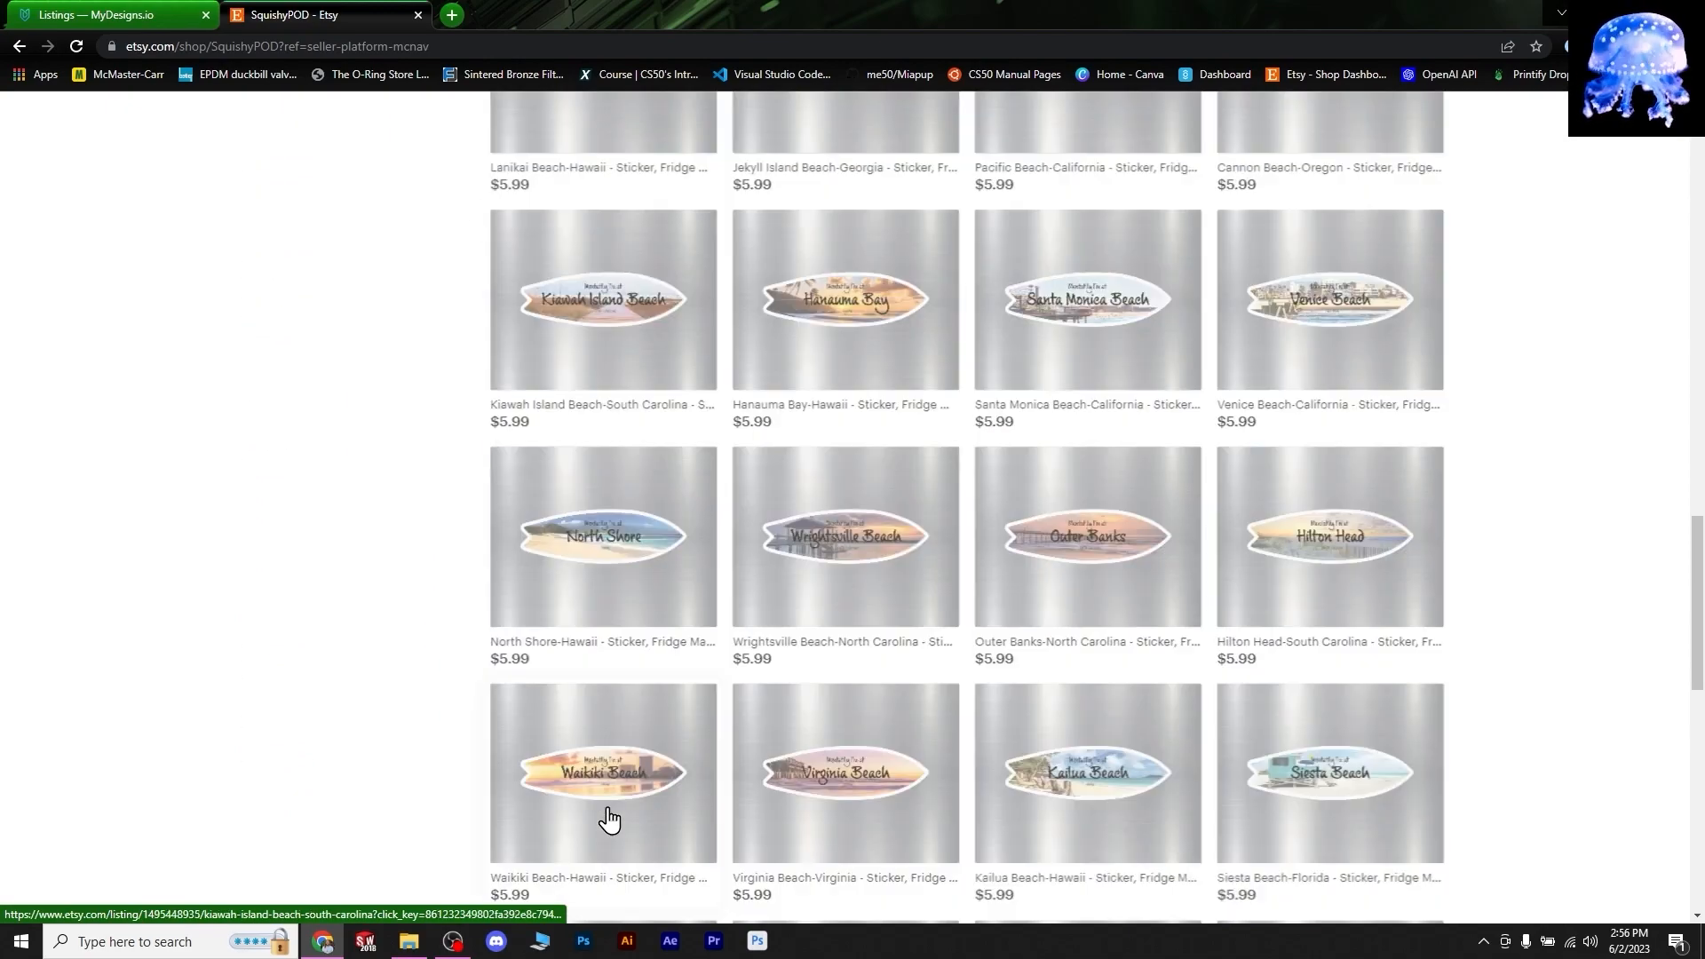
pyautogui.scroll(-10, 610, 815)
pyautogui.click(557, 423)
pyautogui.scroll(7, 1513, 435)
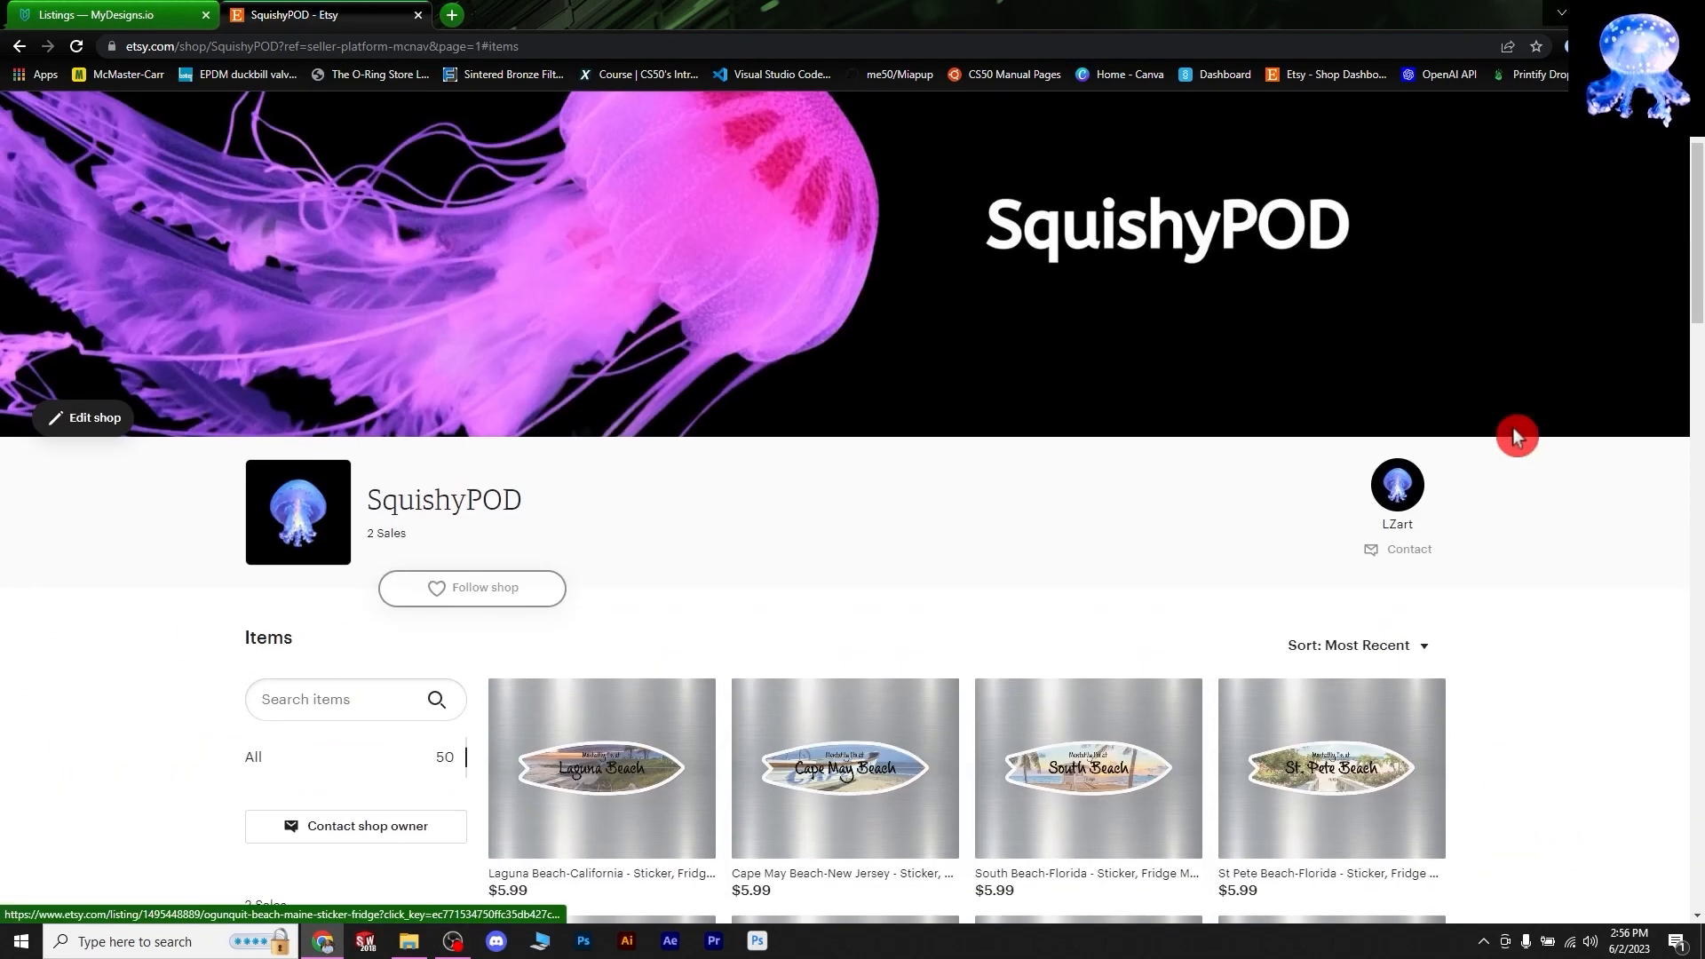
pyautogui.scroll(-3, 939, 407)
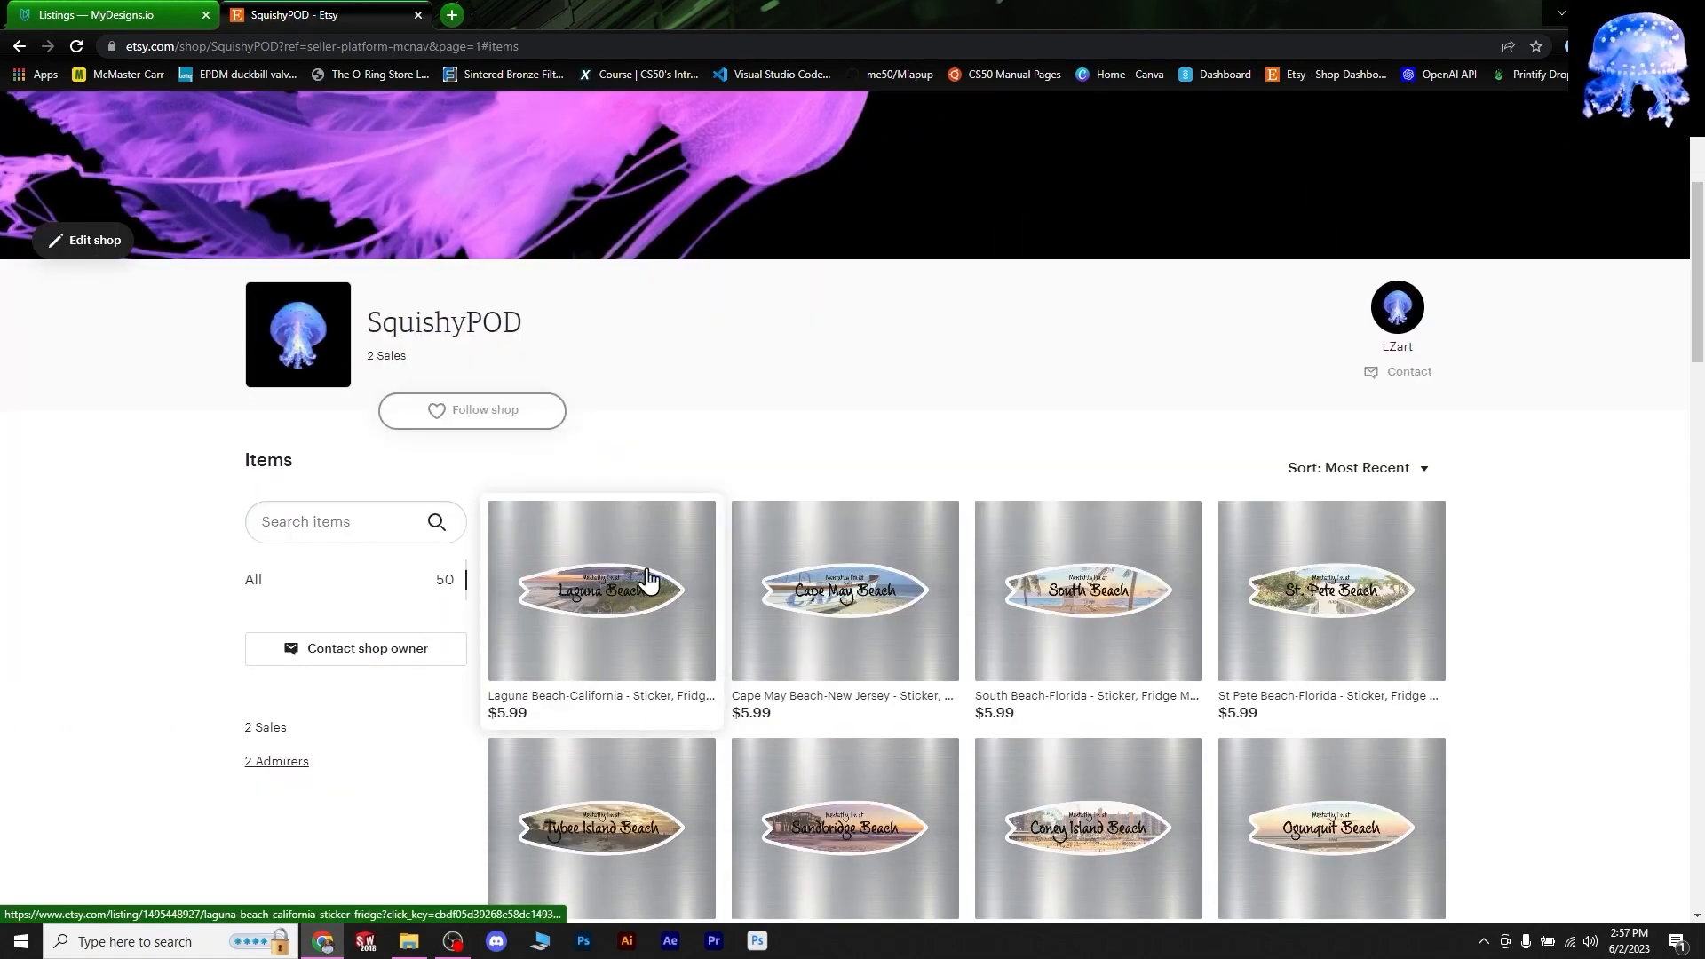
# - On the Laguna Beach-California listing, check the 5.5" kiss-cut and 5x5 magnet sizes, then expand the description
pyautogui.click(649, 575)
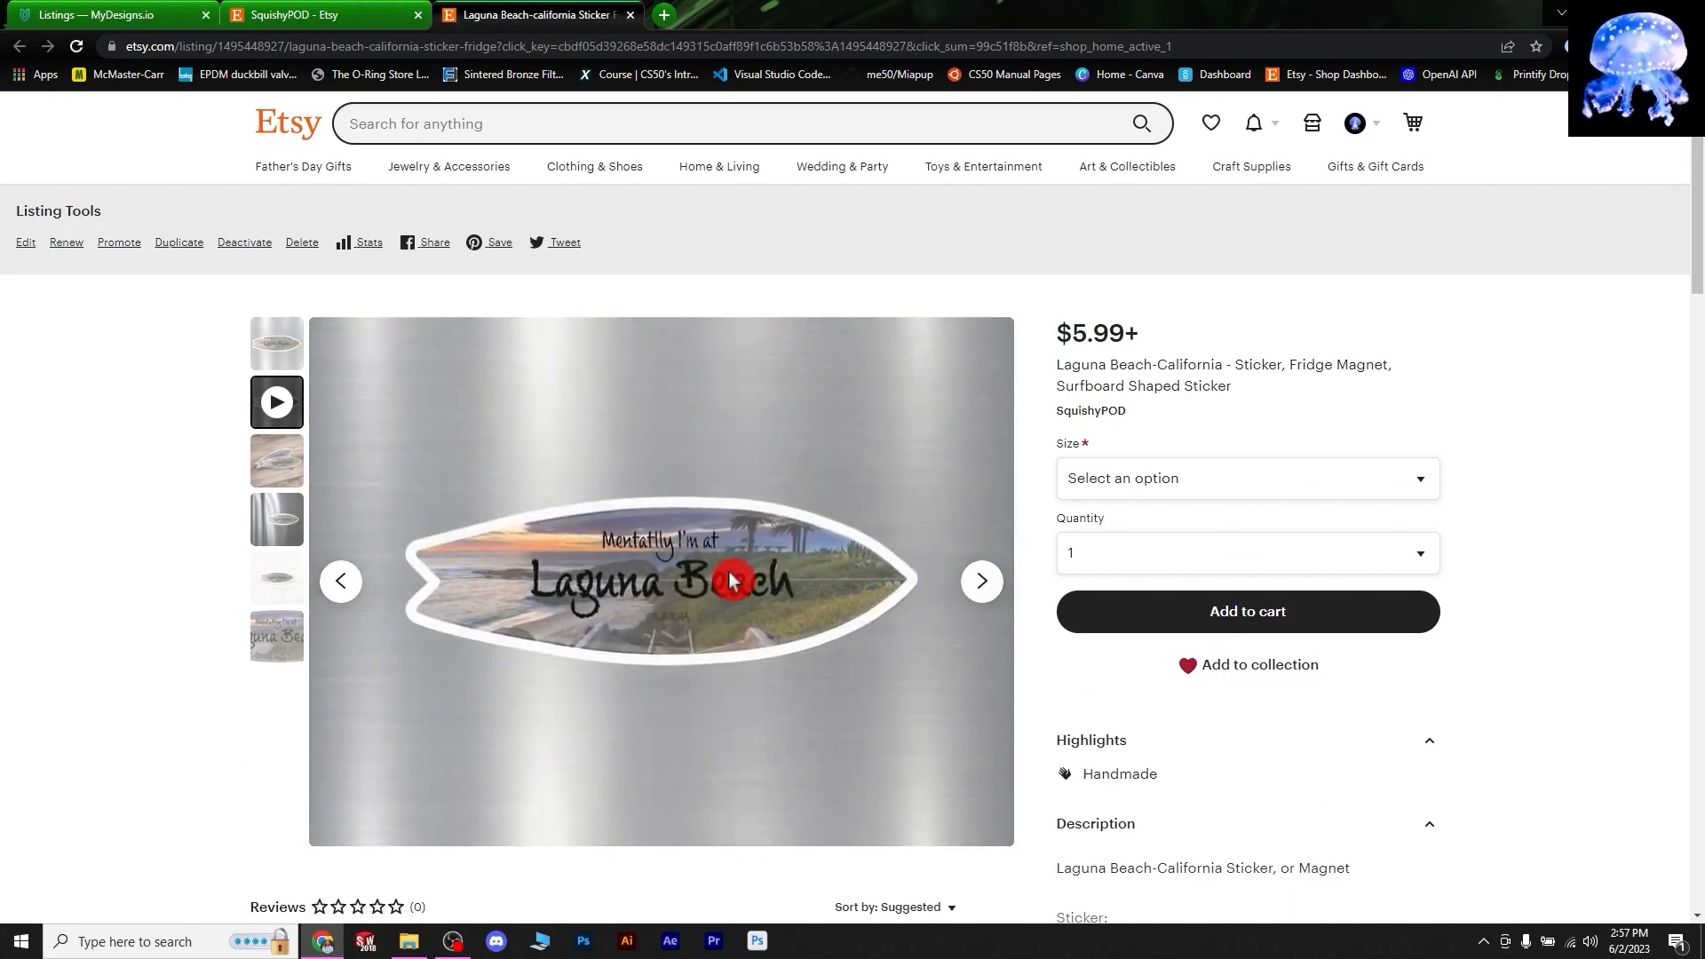
pyautogui.click(1206, 544)
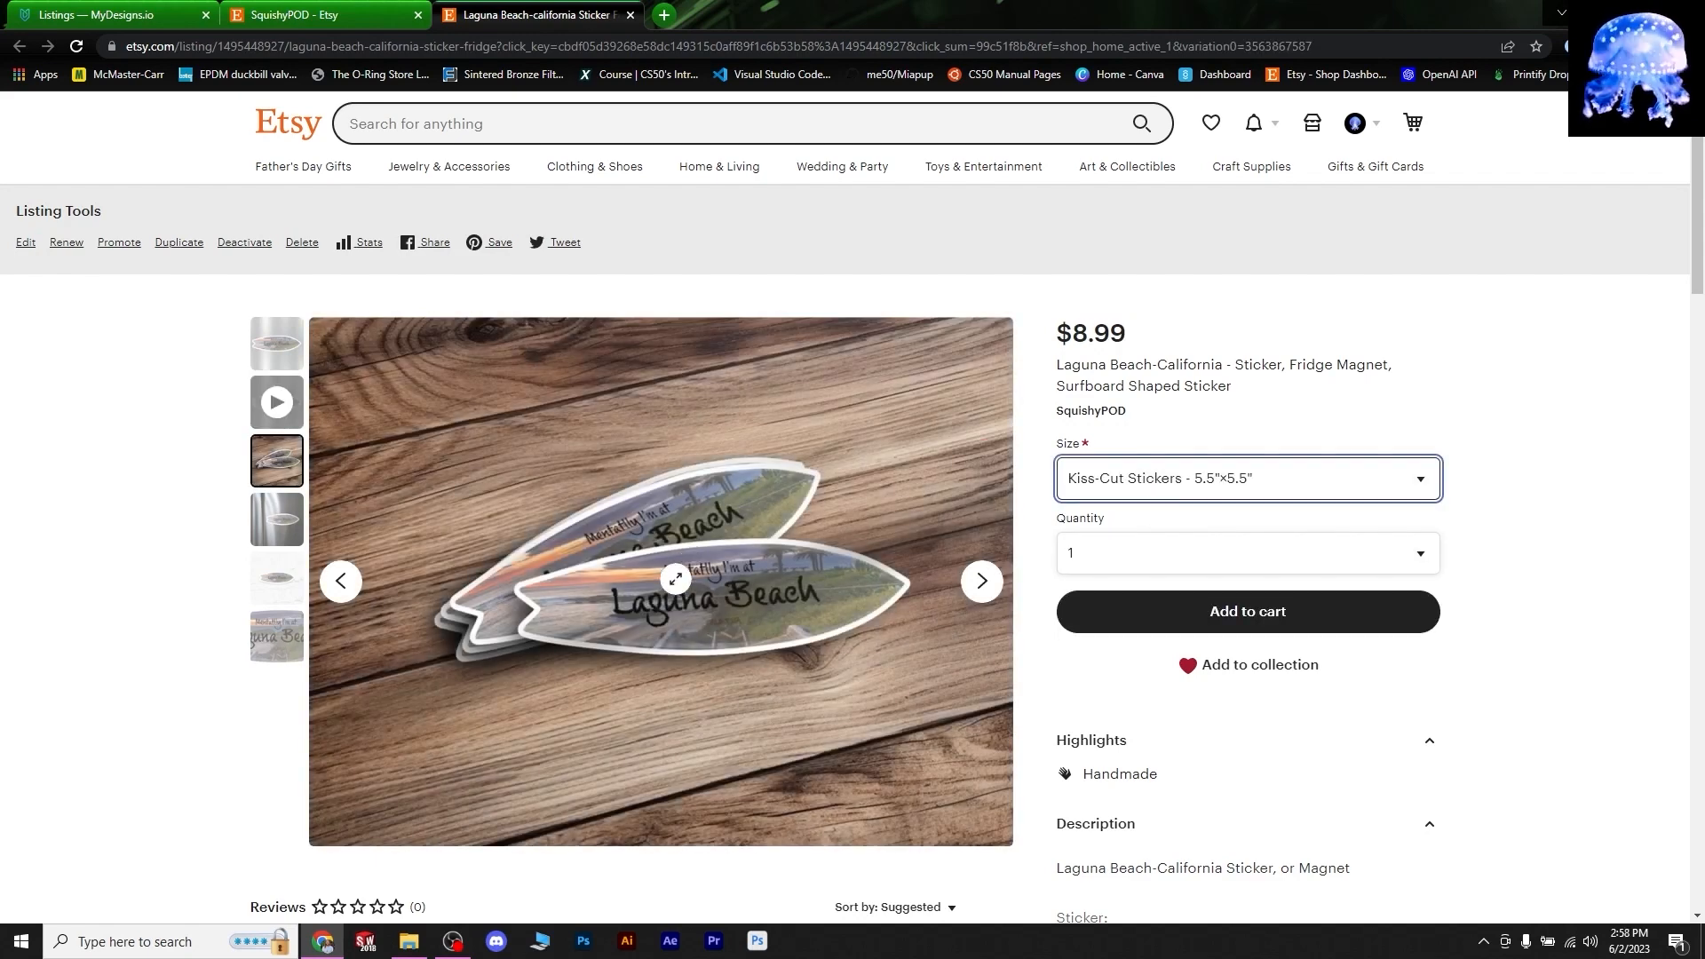
pyautogui.click(1282, 485)
pyautogui.click(1291, 560)
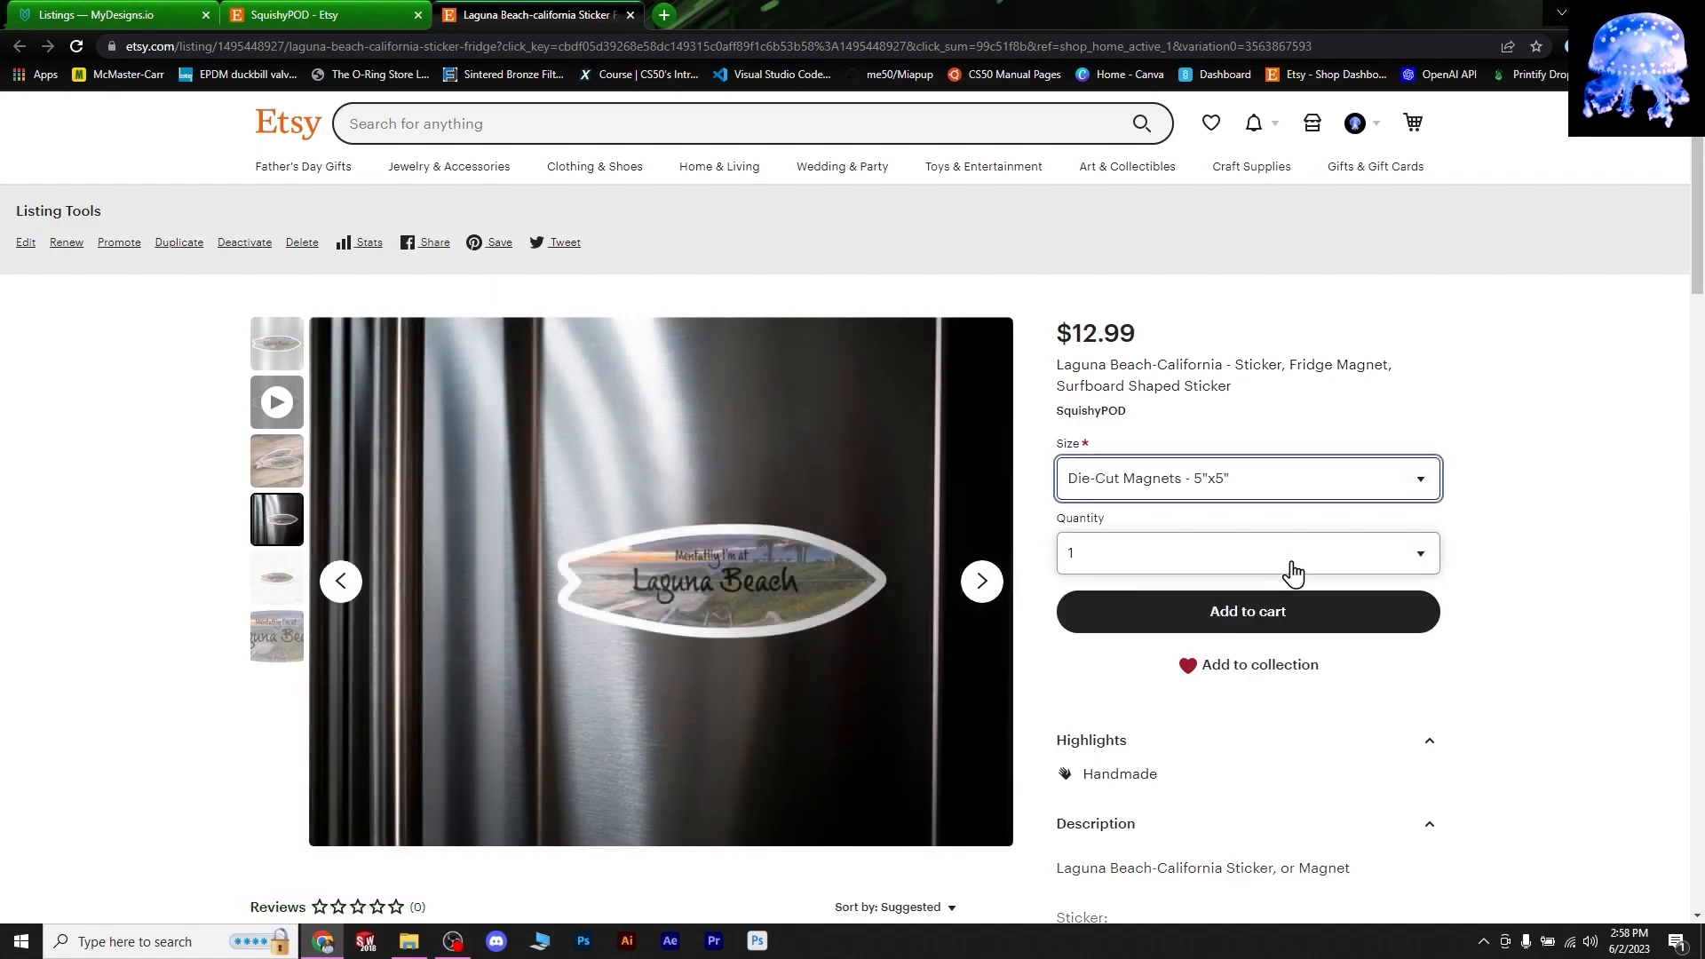
pyautogui.scroll(-6, 1379, 518)
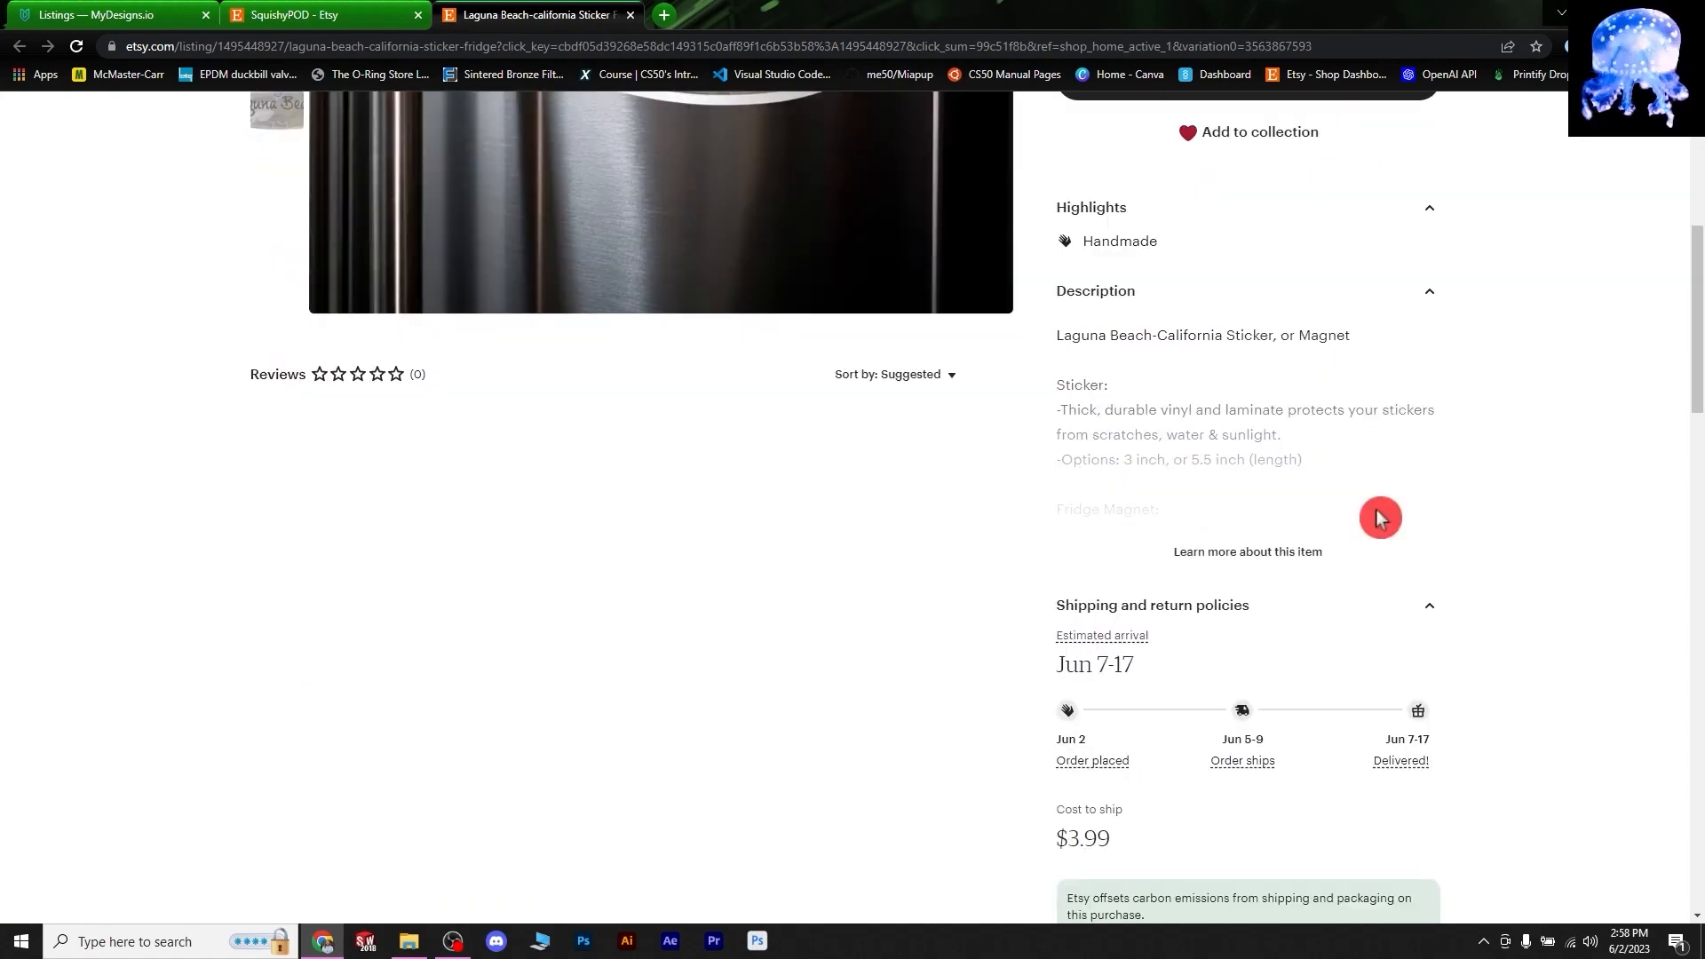
pyautogui.click(1309, 554)
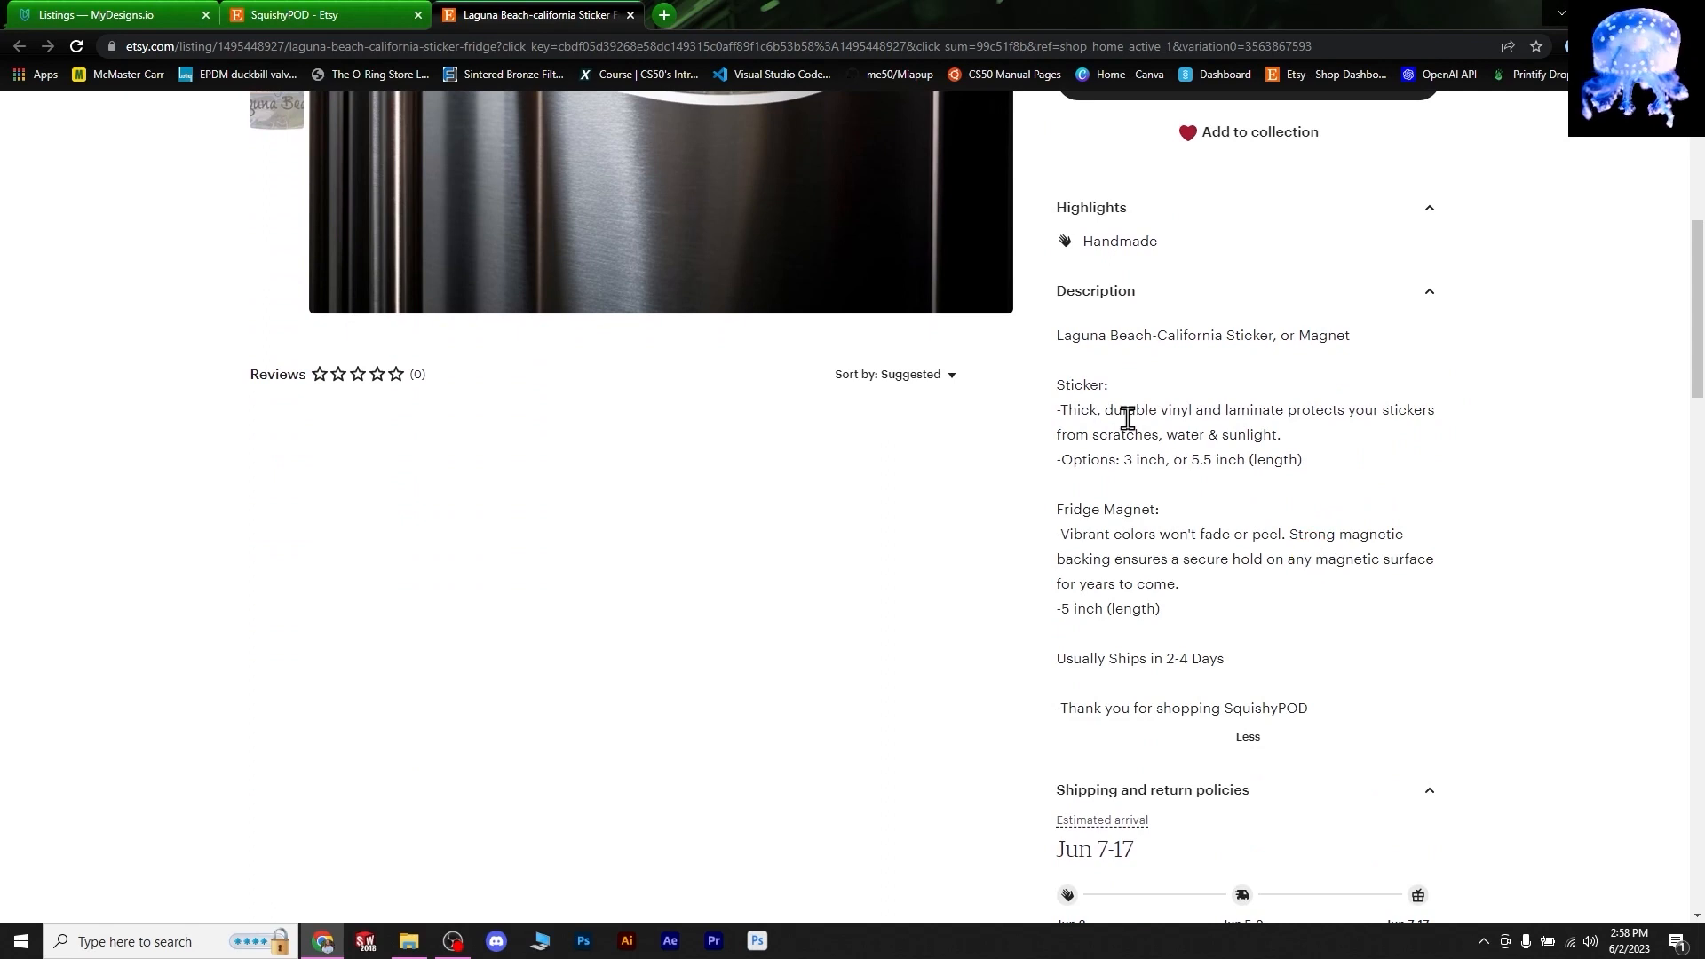